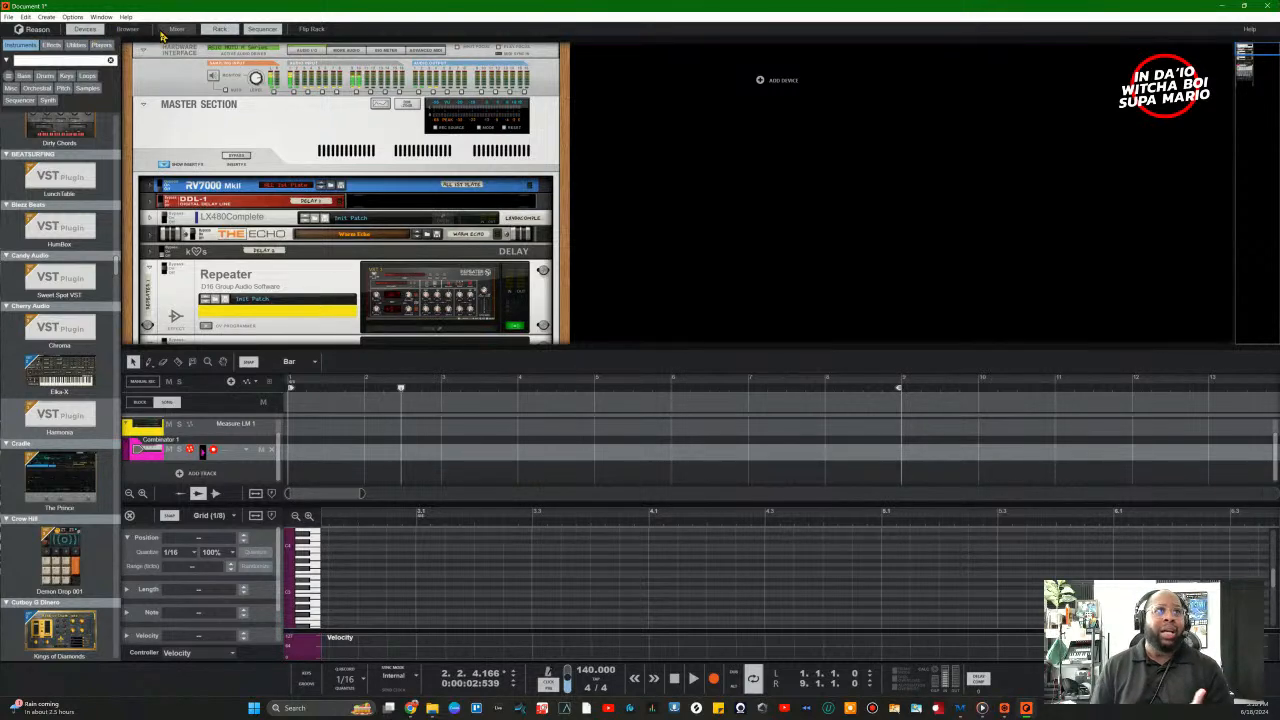
Step: Hide and re-show the device list panel, then bring up the sample Browser window
click(92, 31)
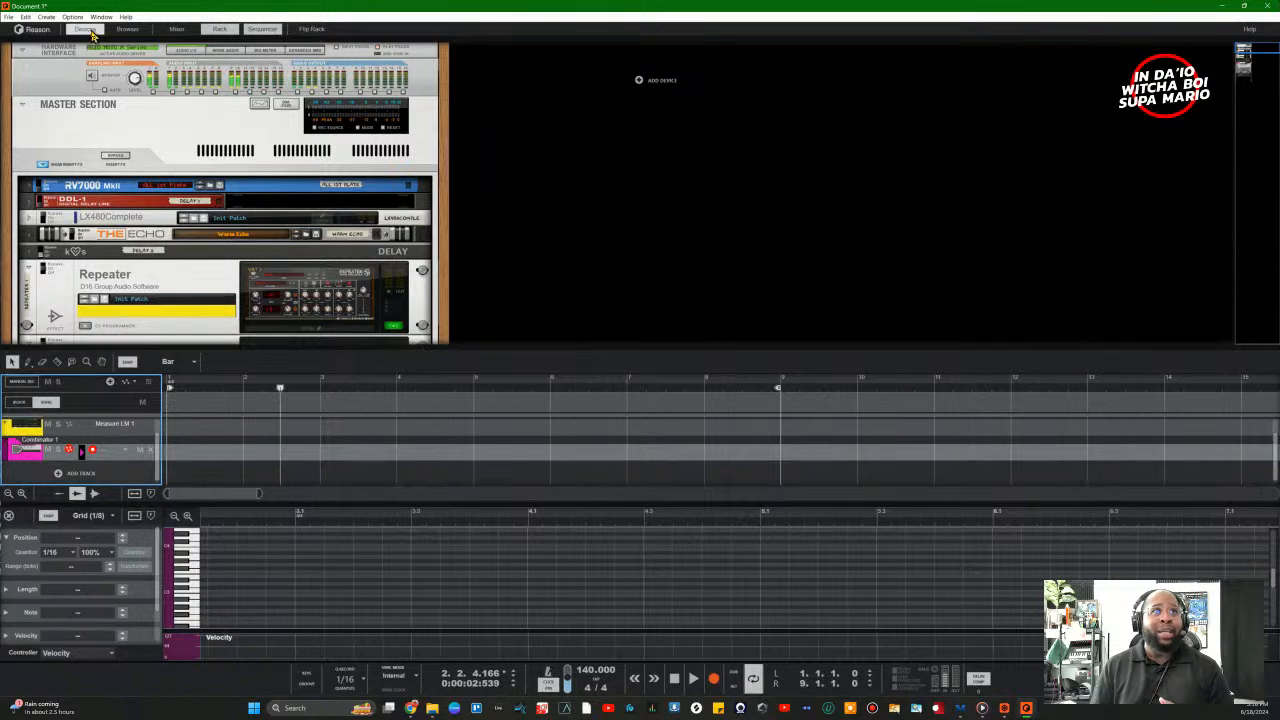
click(90, 30)
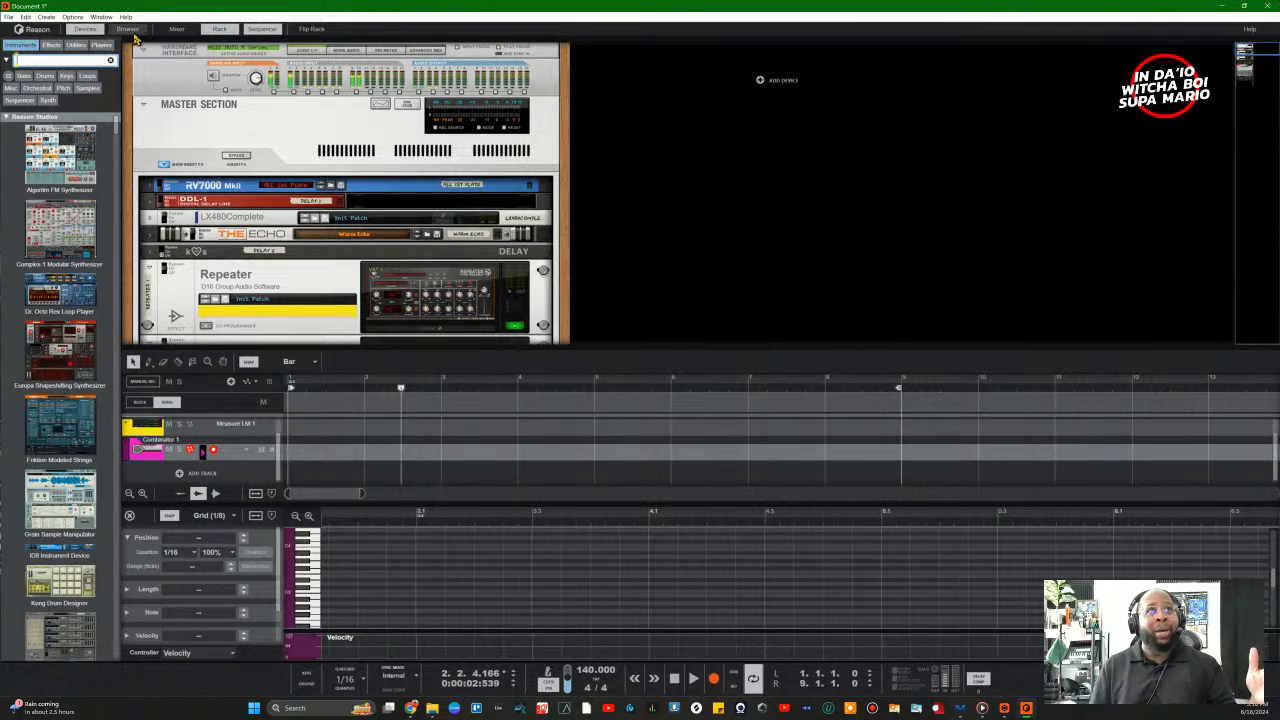
click(127, 28)
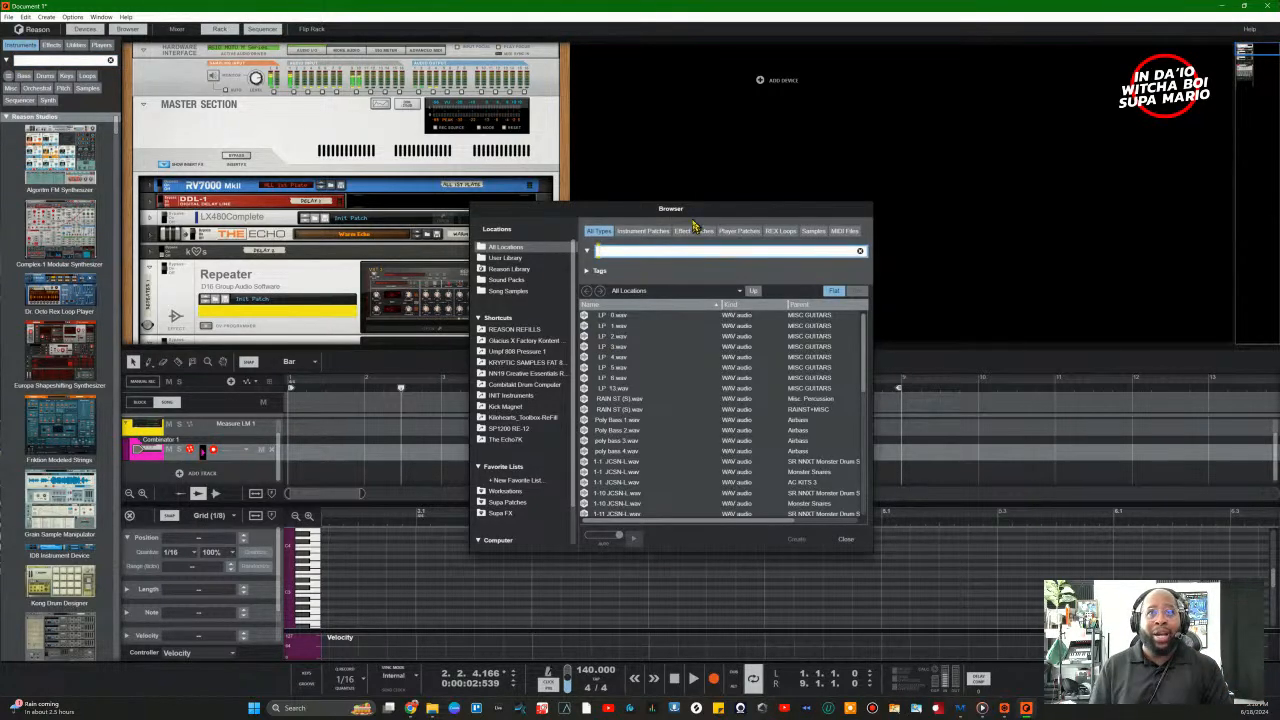
Step: Reposition the Browser window on the right side of the screen and scroll its file list down
drag(700, 209, 1092, 84)
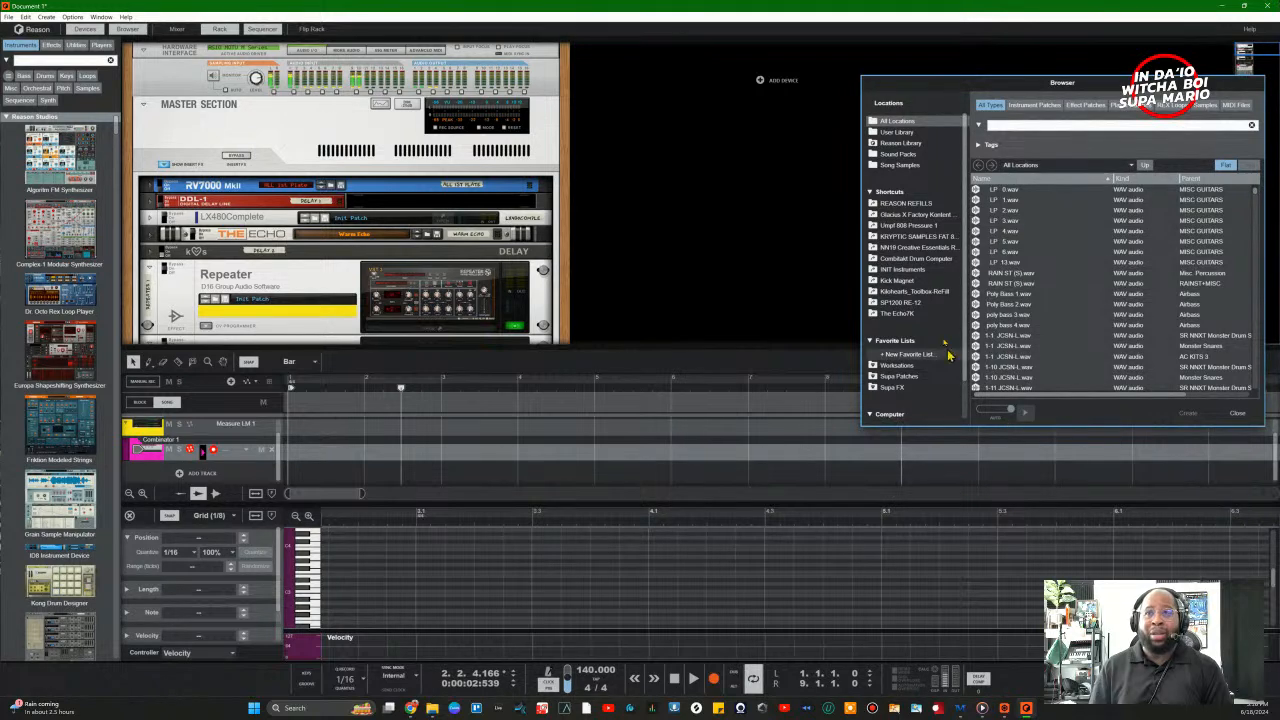
drag(1000, 90, 866, 60)
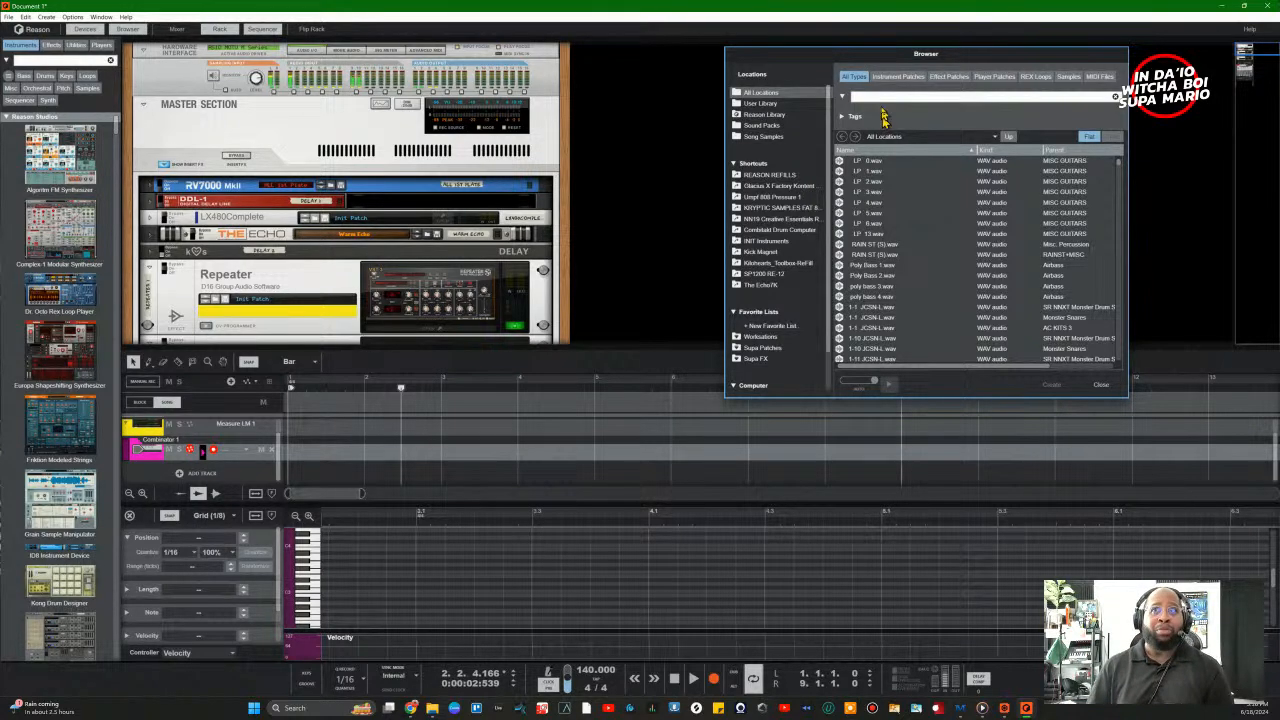
drag(878, 62, 885, 165)
scroll(883, 397, down, 5)
scroll(883, 397, down, 6)
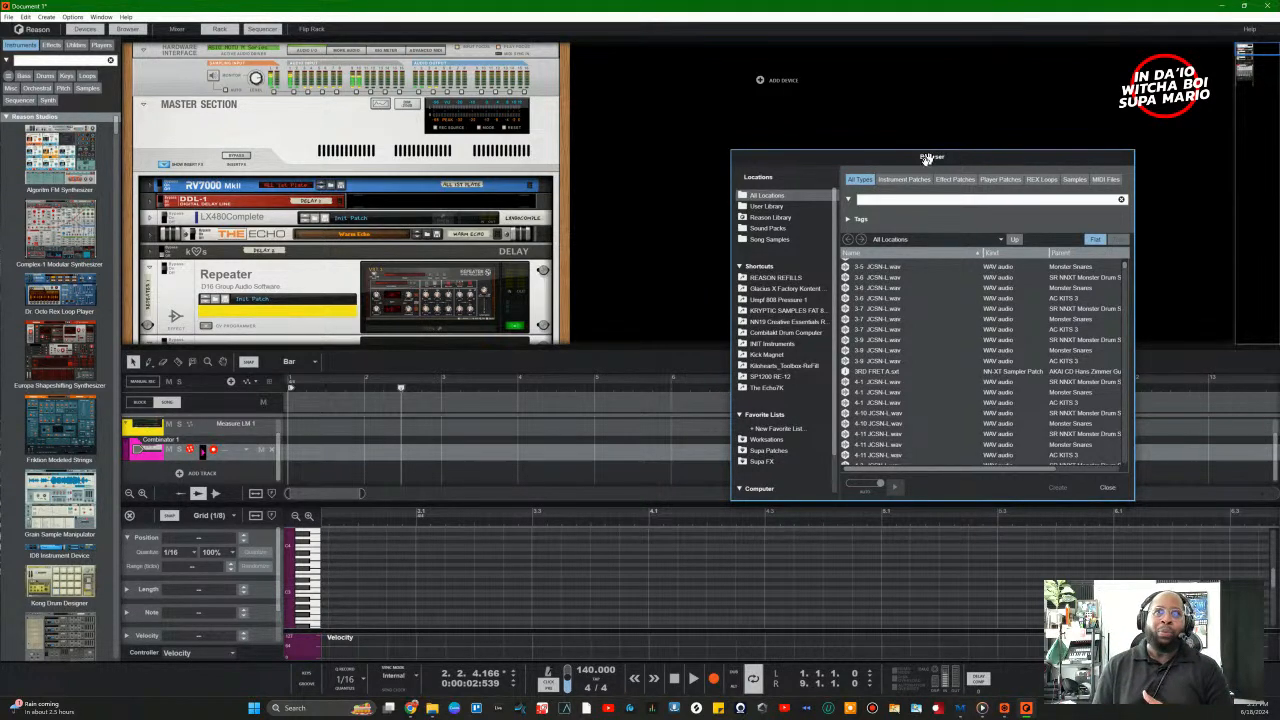
drag(905, 164, 908, 159)
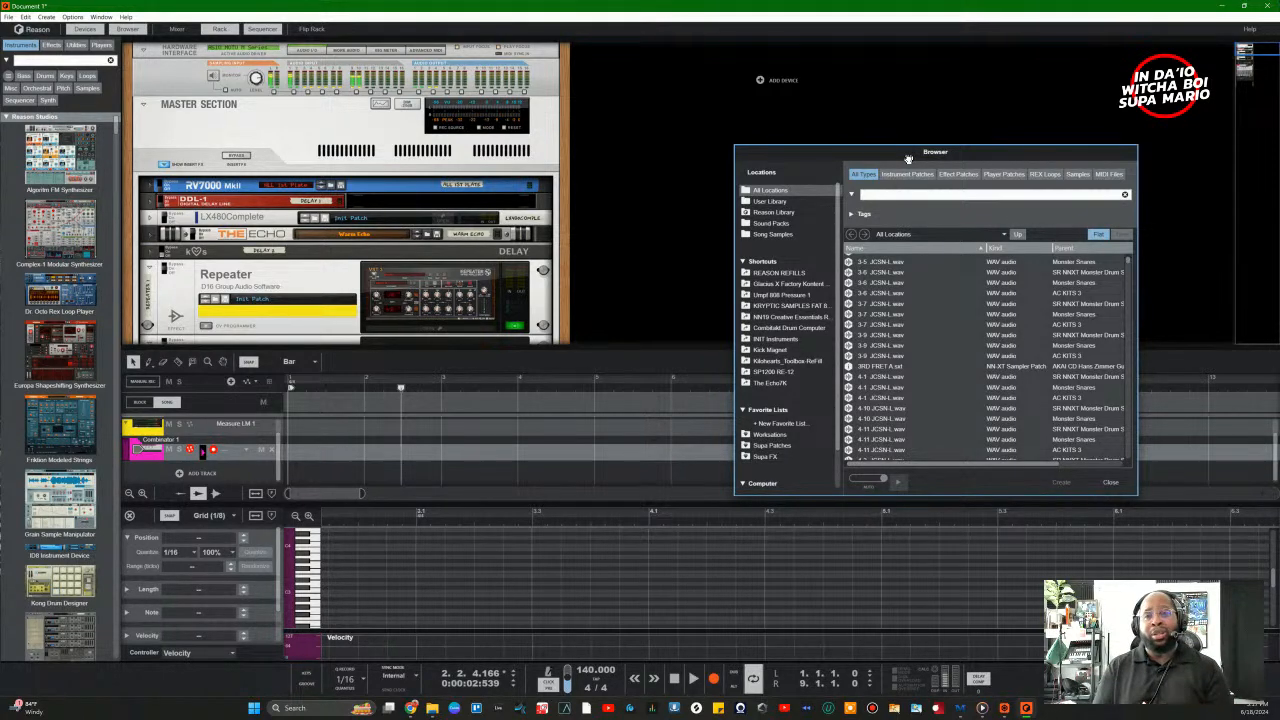
drag(908, 159, 520, 186)
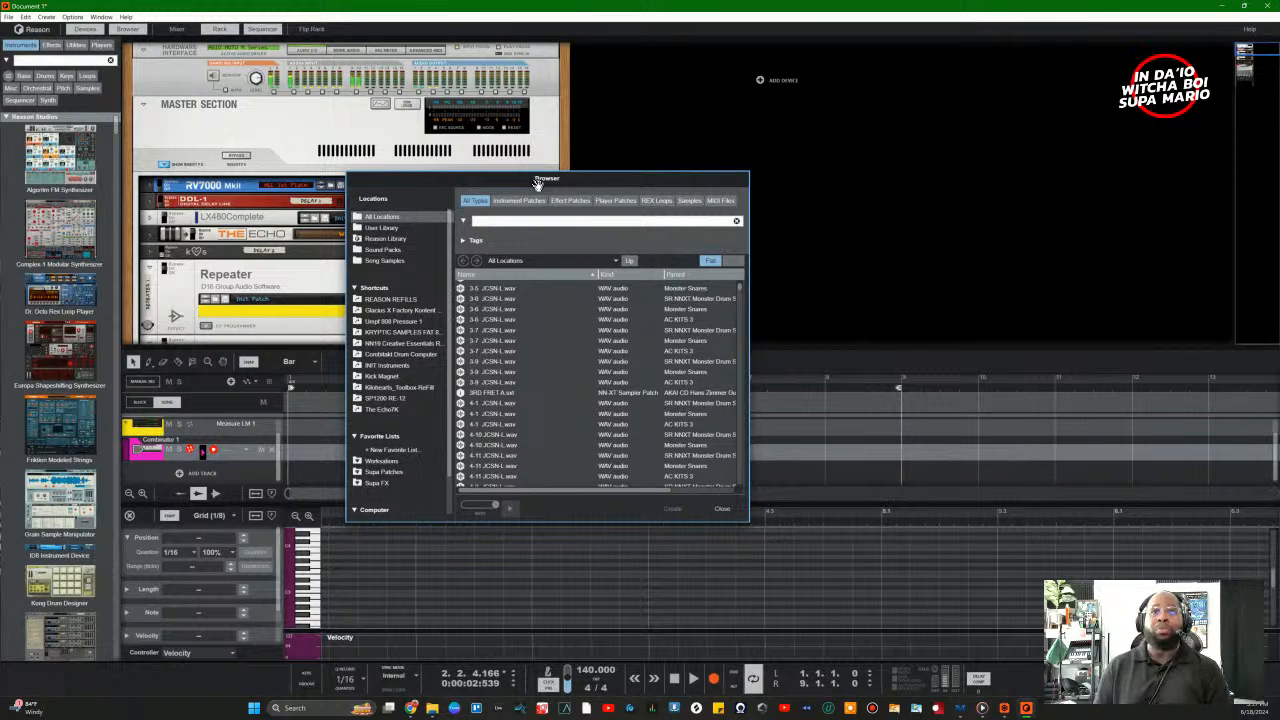
drag(518, 181, 904, 144)
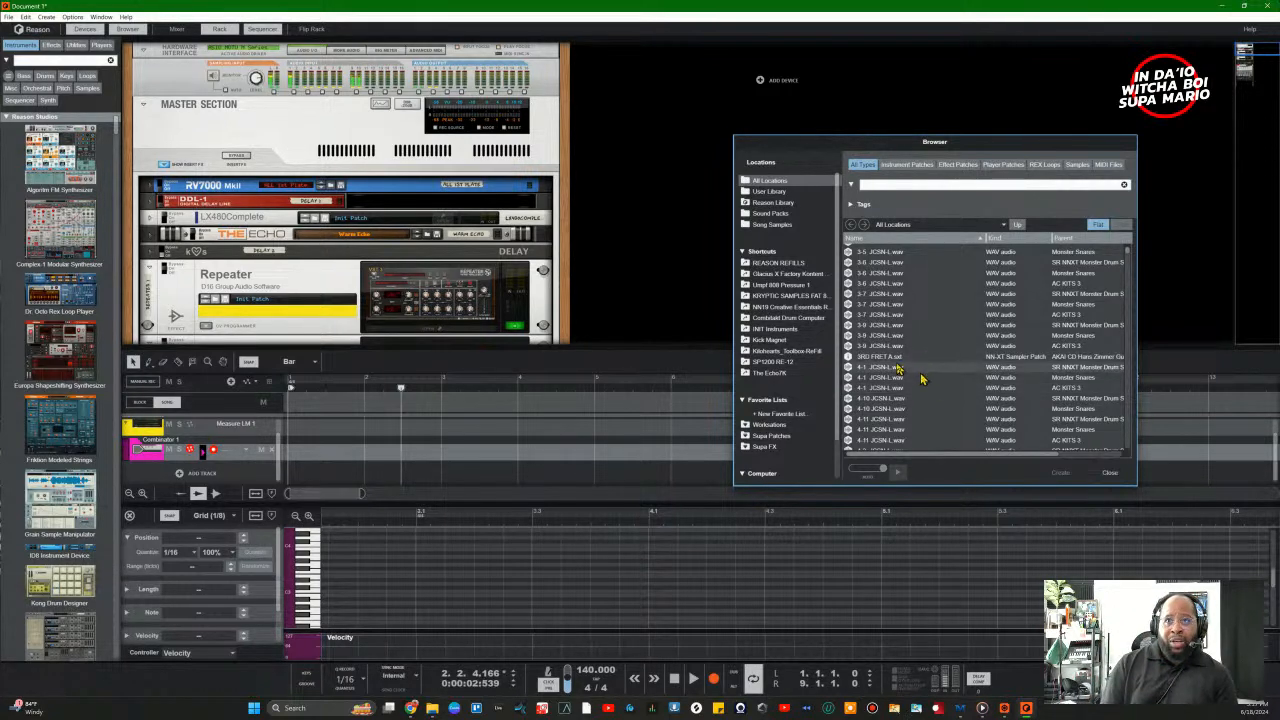
scroll(795, 415, down, 2)
Step: Browse This PC into the SNDZVault drive's sample backup folder and scroll its subfolders
click(765, 442)
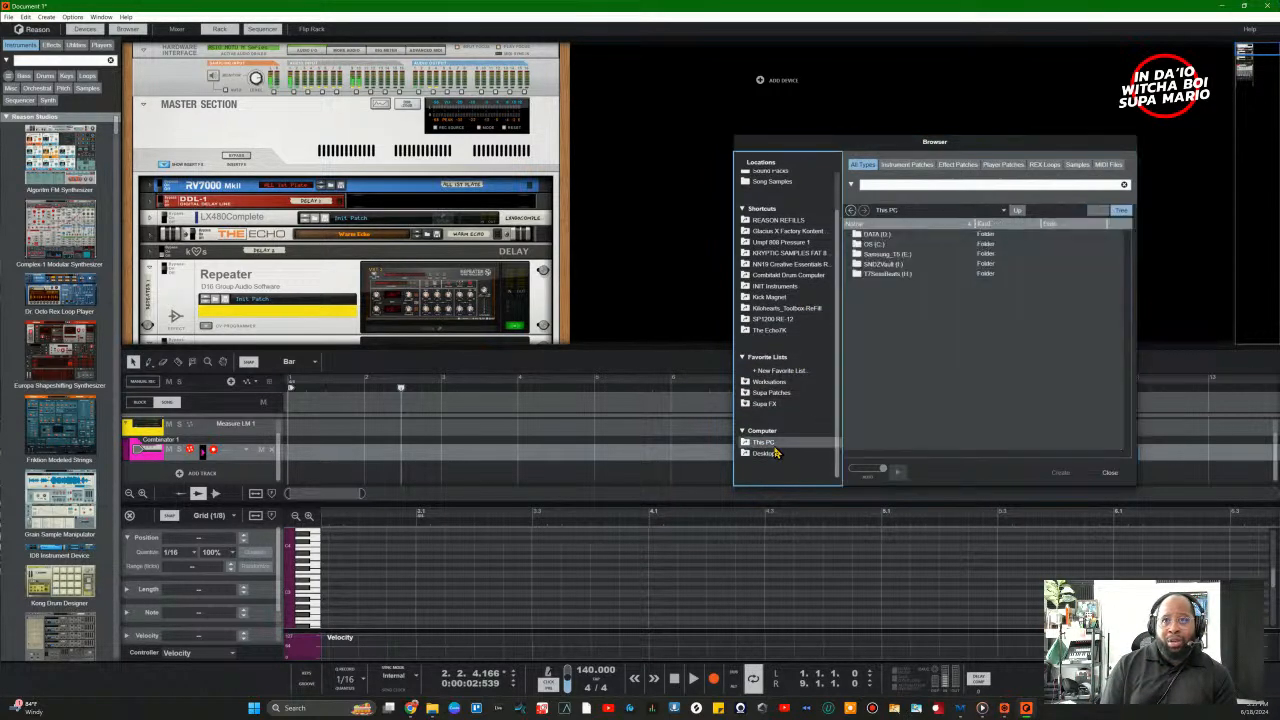
double_click(866, 264)
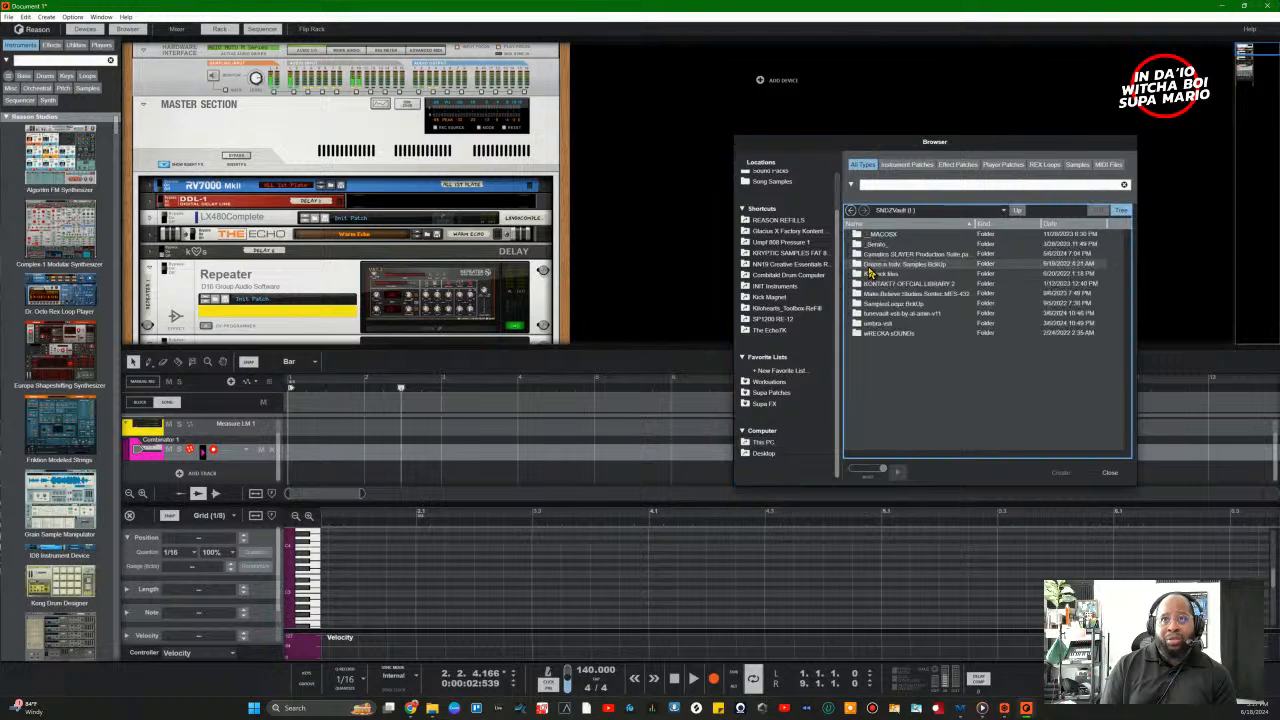
double_click(900, 304)
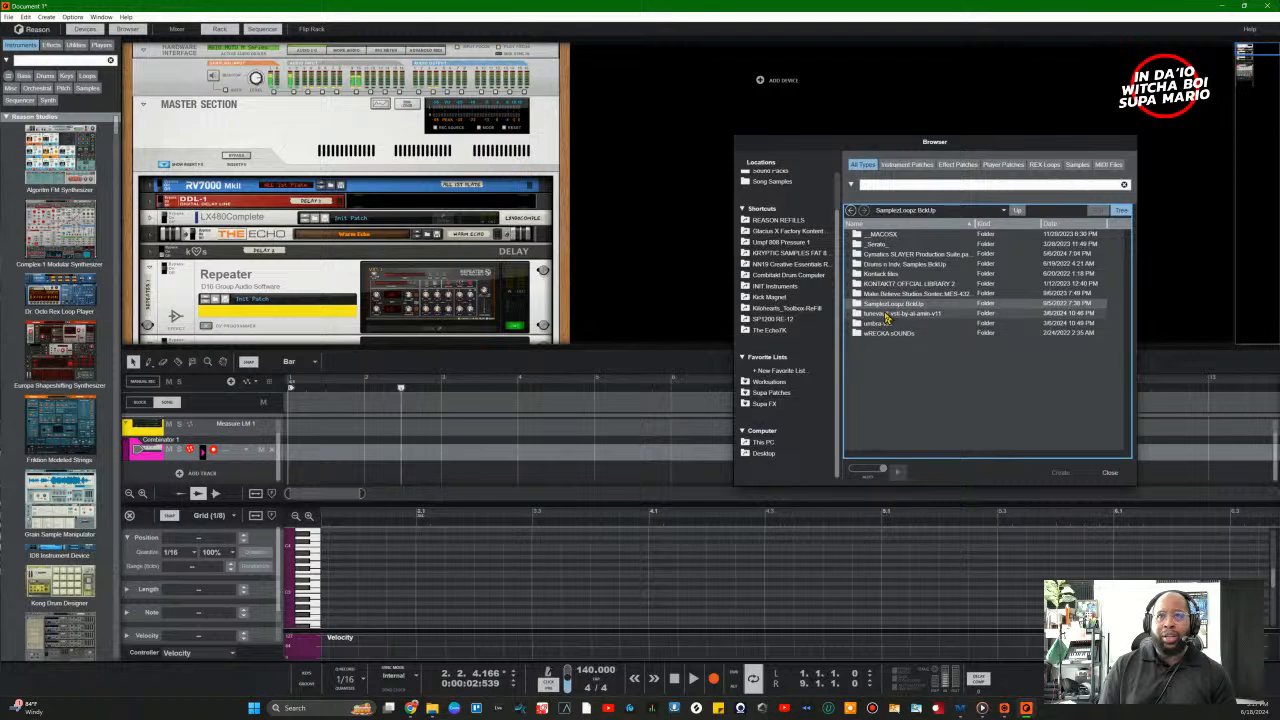
double_click(872, 306)
scroll(930, 350, down, 10)
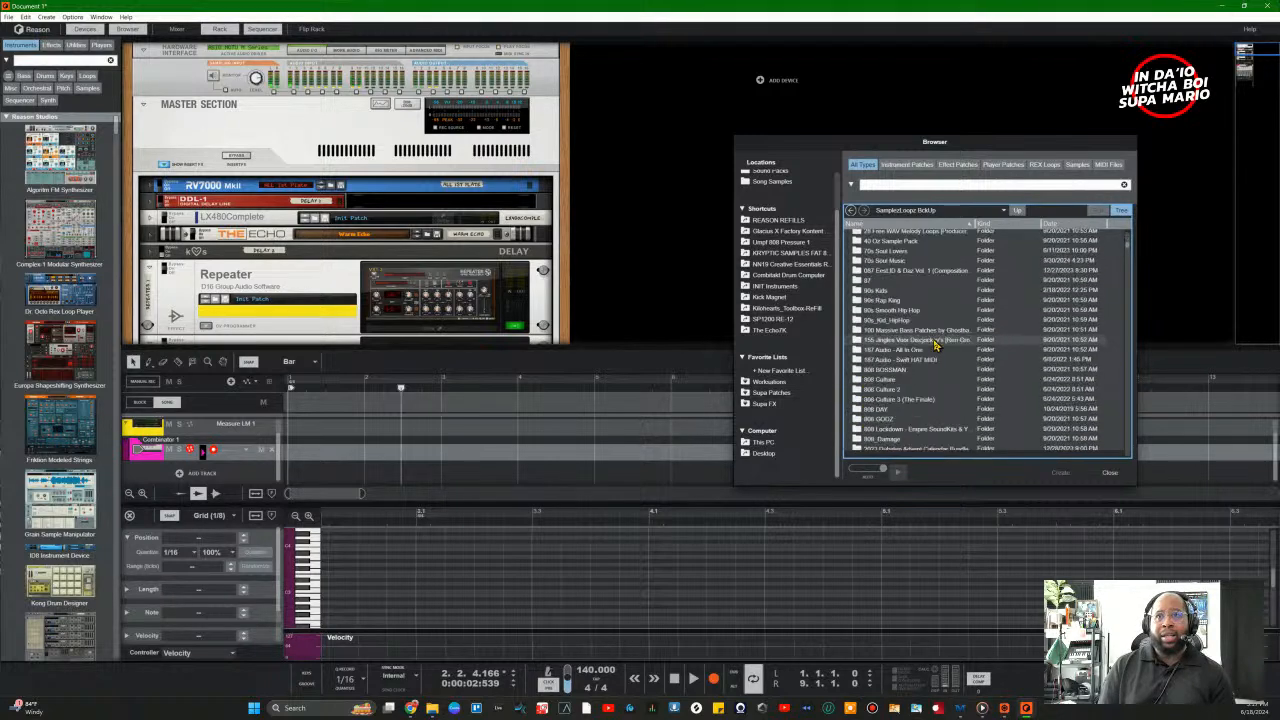
scroll(937, 345, down, 15)
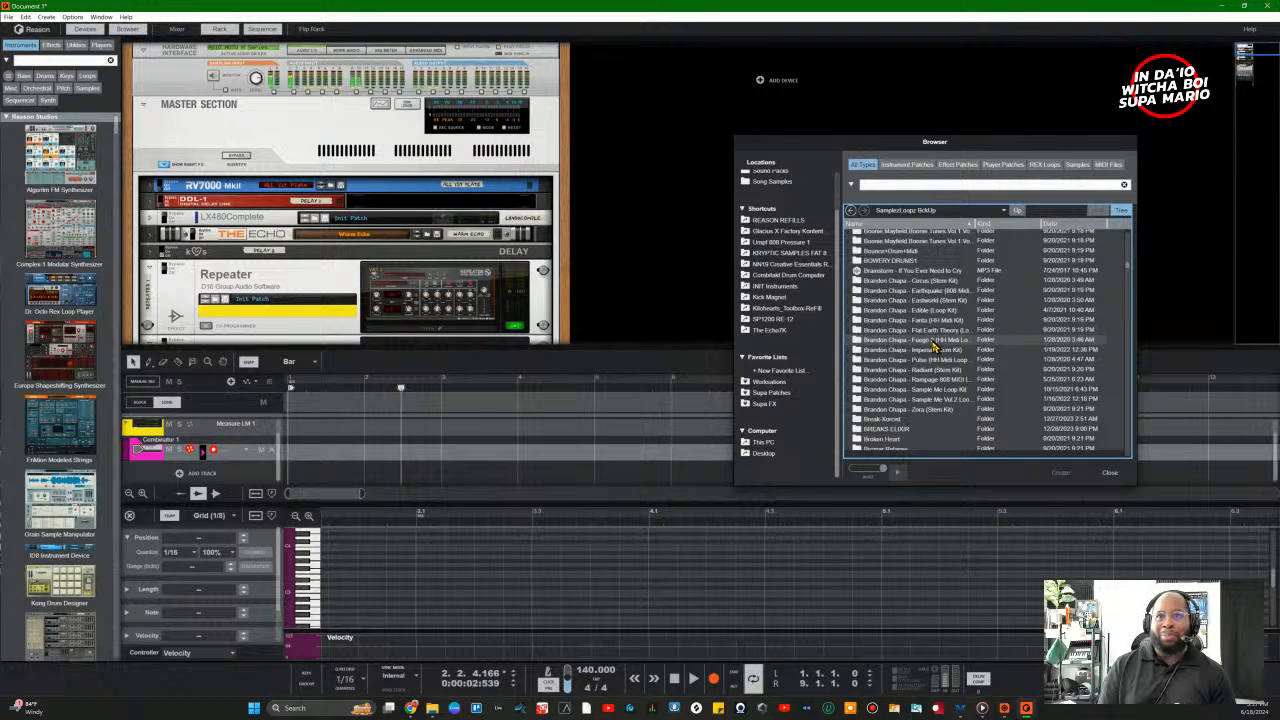
scroll(937, 345, down, 10)
scroll(931, 370, down, 10)
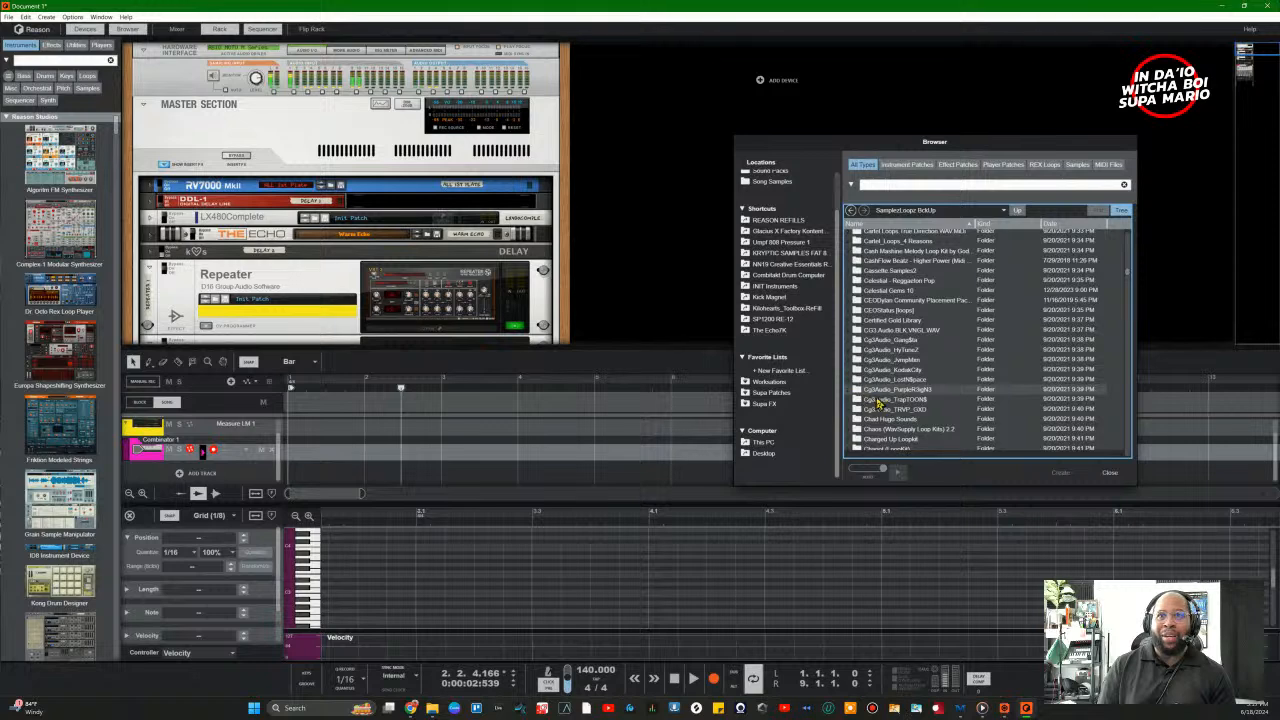
Step: Expand Cg3Audio_KodakCity > 02_128Bpm and select the Piano 2 sample
click(855, 375)
click(857, 381)
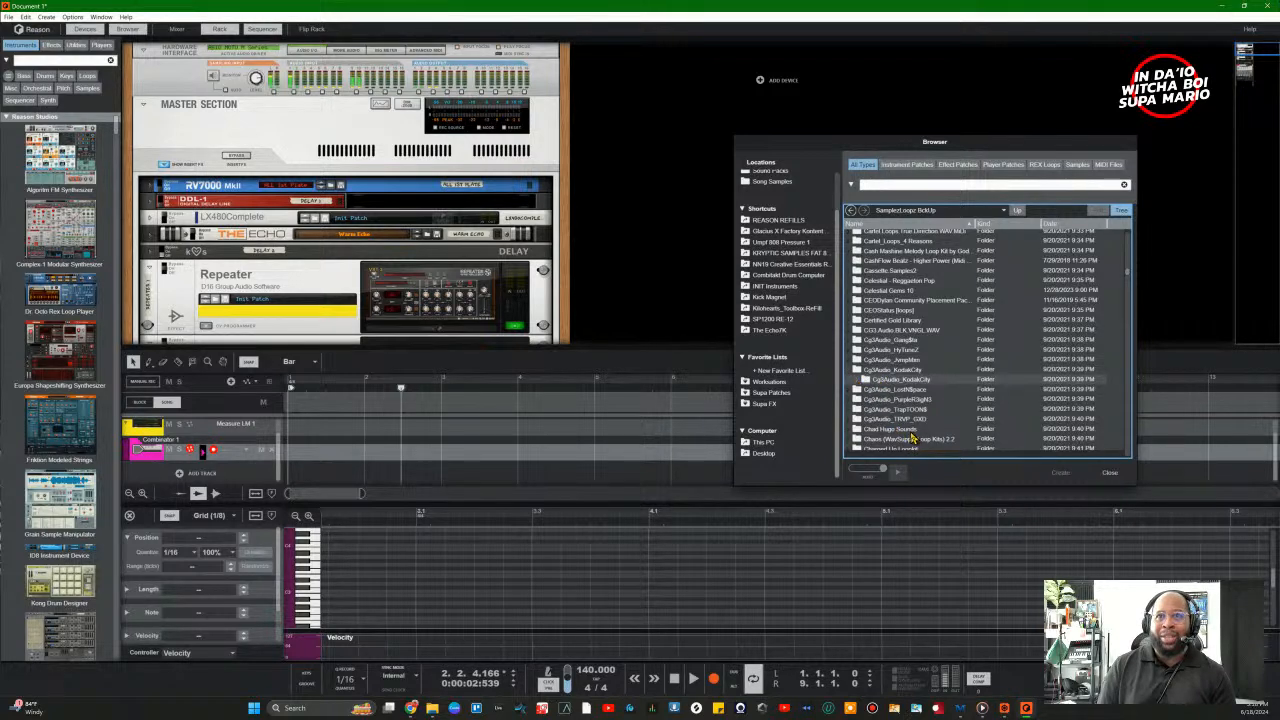
scroll(917, 405, down, 4)
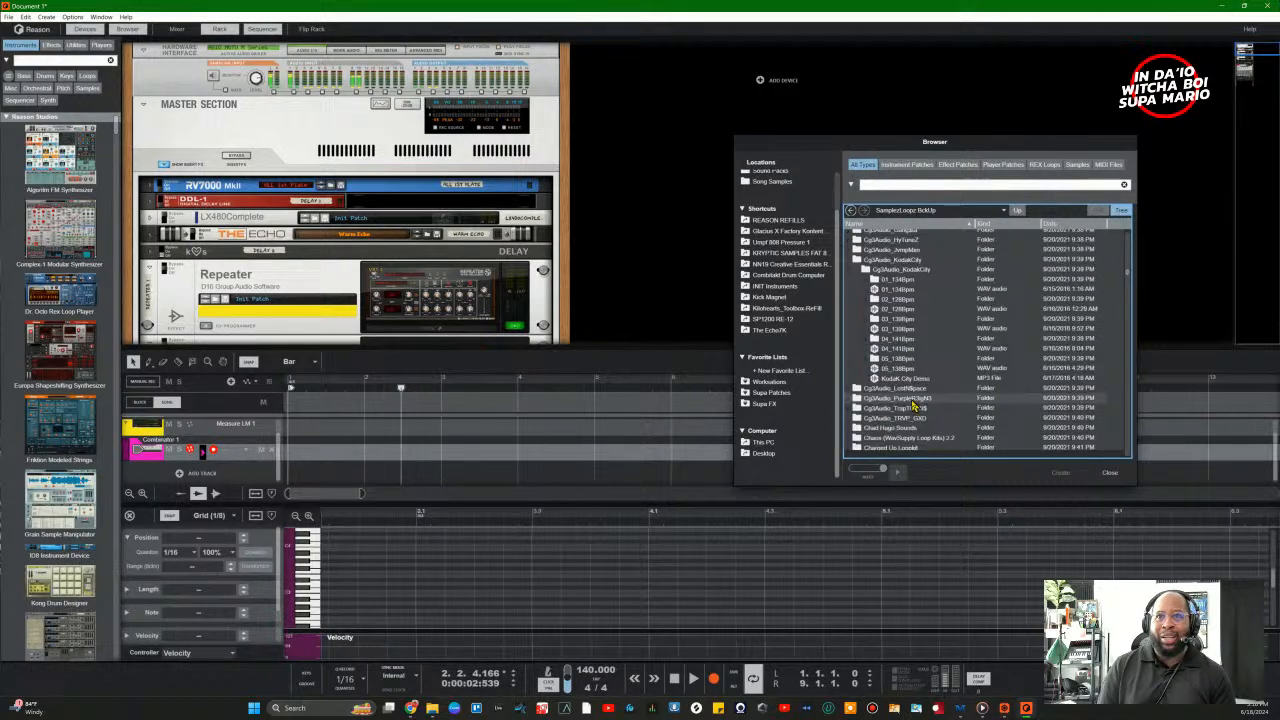
double_click(888, 300)
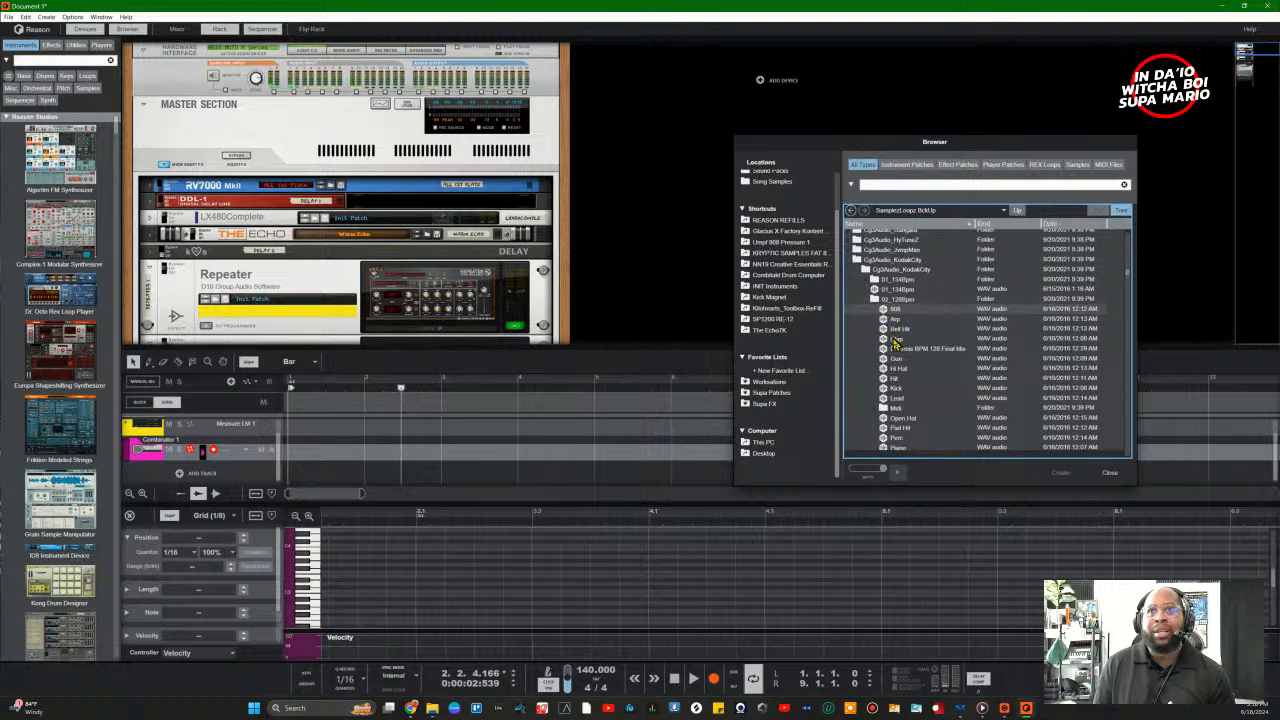
scroll(905, 388, down, 4)
click(903, 350)
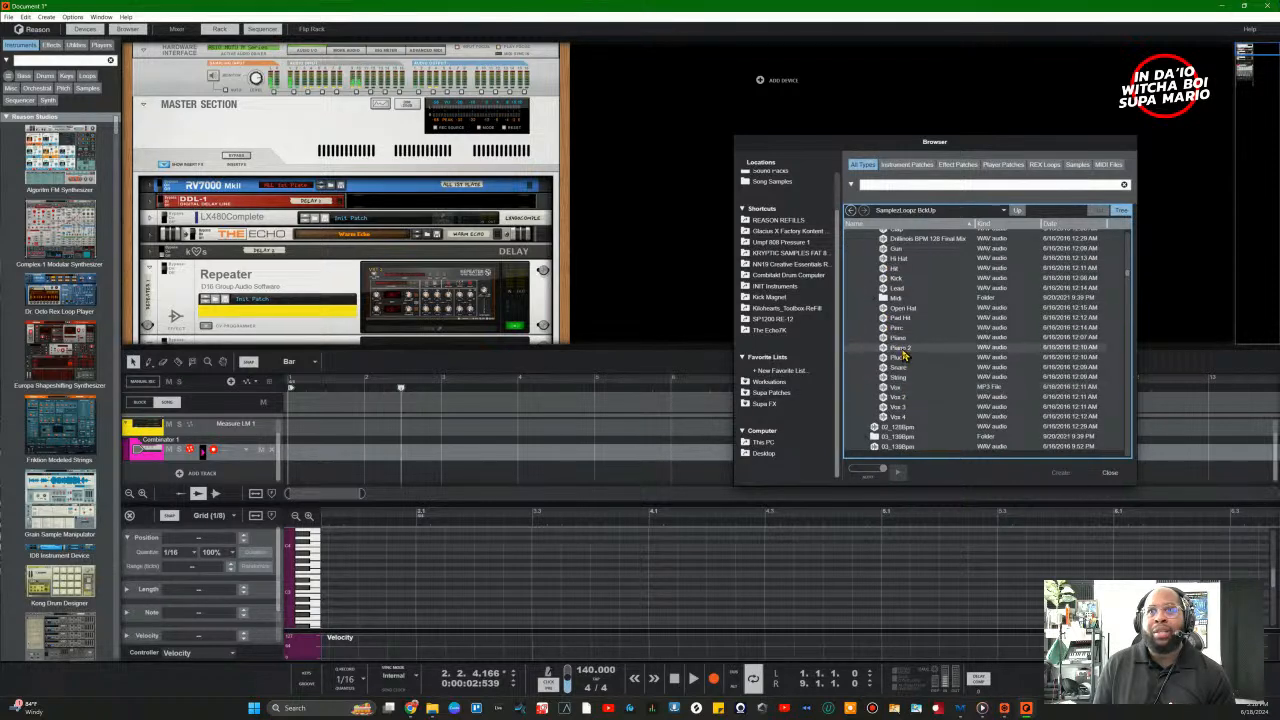
Step: Audition the Piano, Piano 2 and Snare samples, then toggle preview playback
click(903, 340)
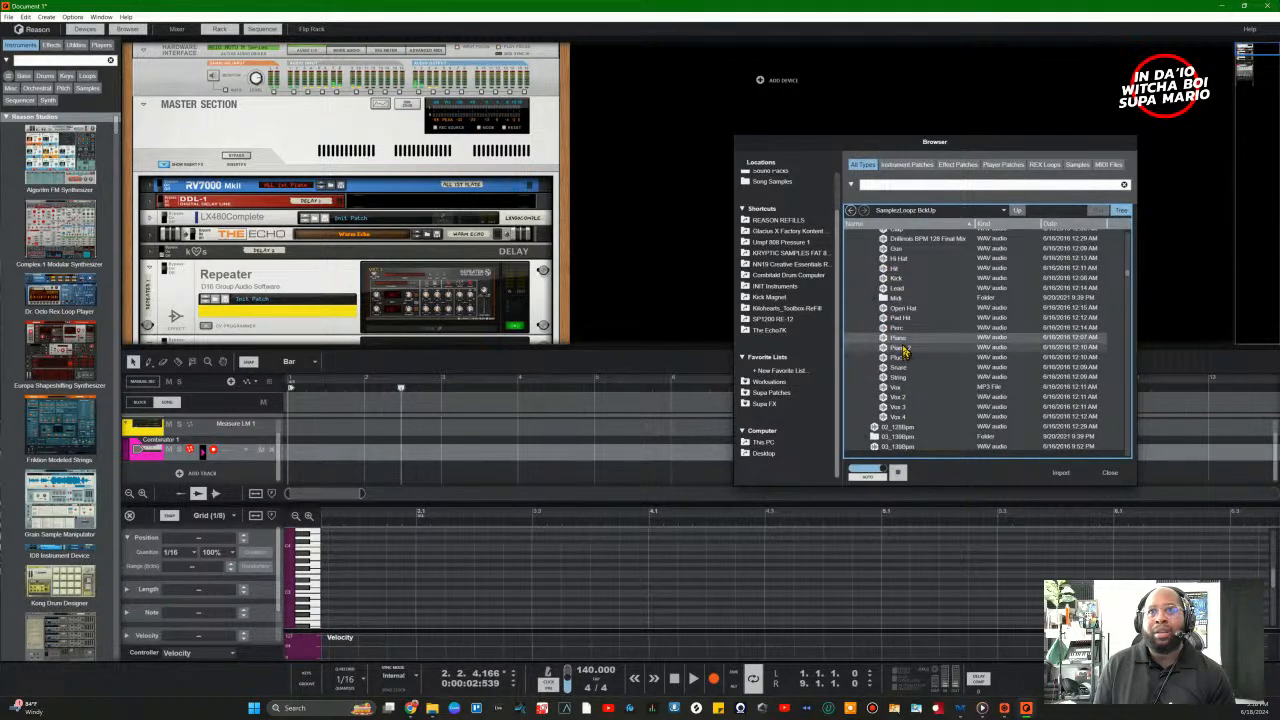
click(903, 349)
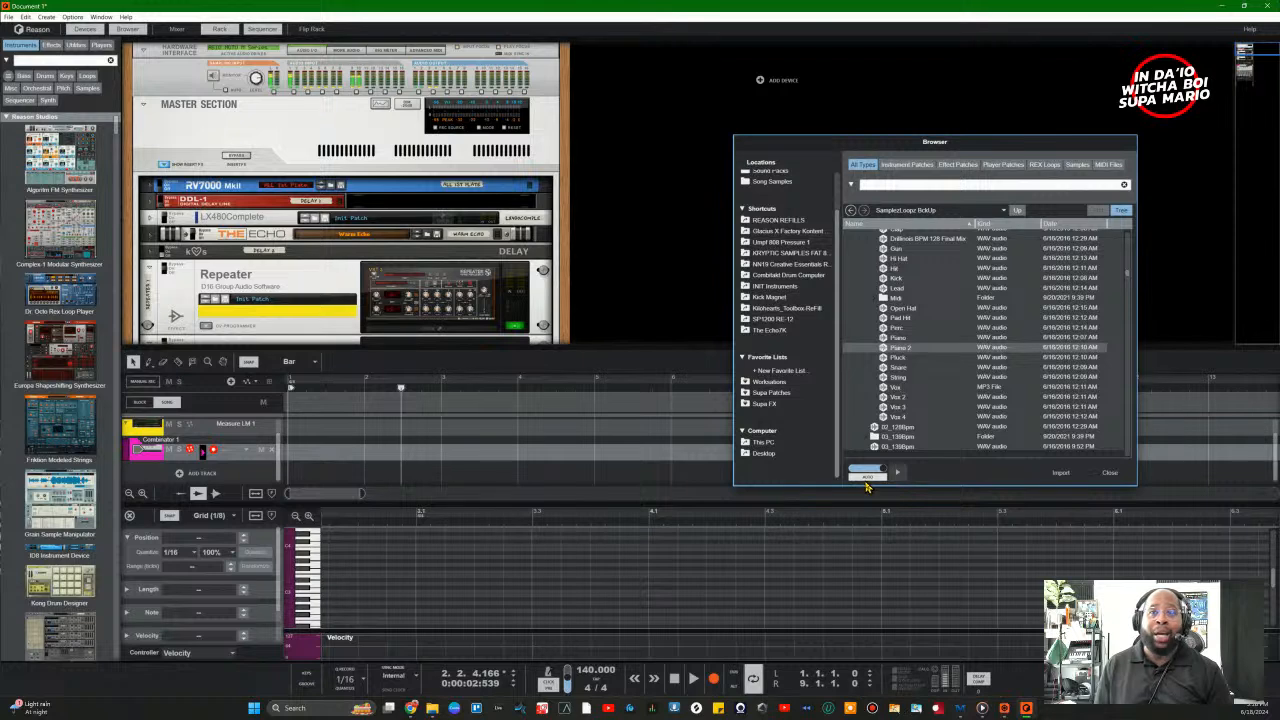
click(900, 356)
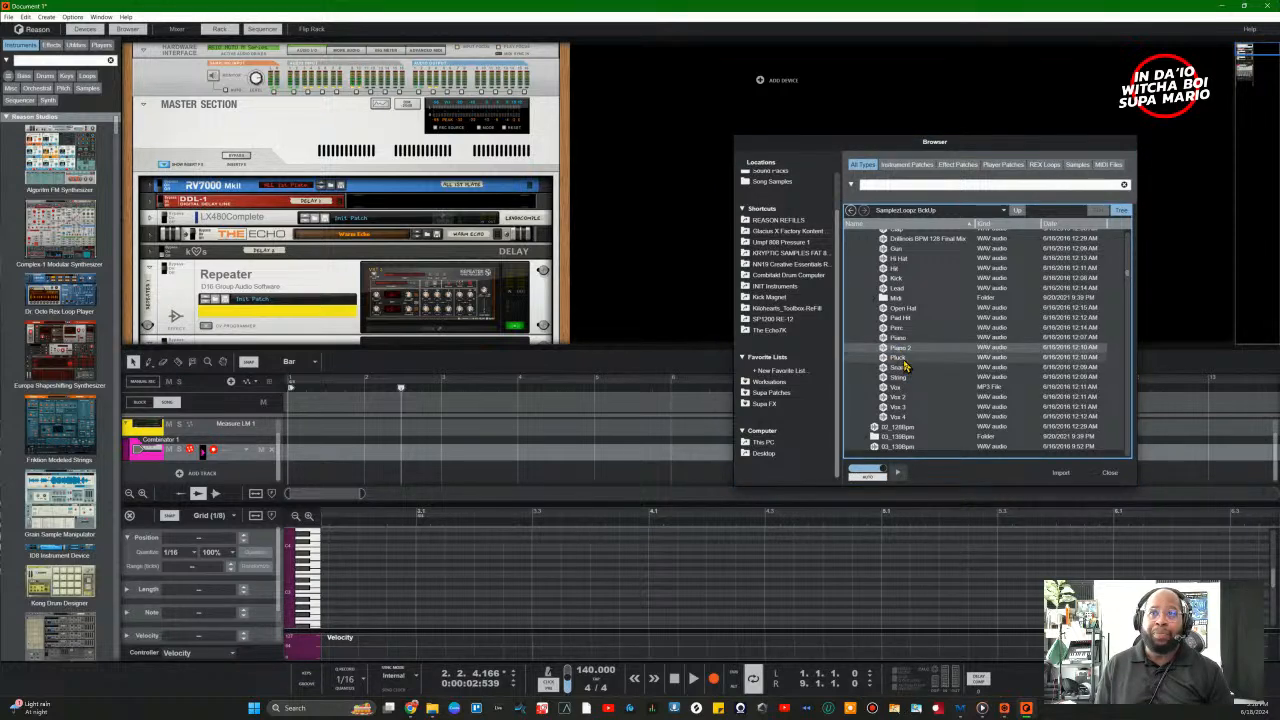
click(903, 359)
click(902, 368)
click(906, 349)
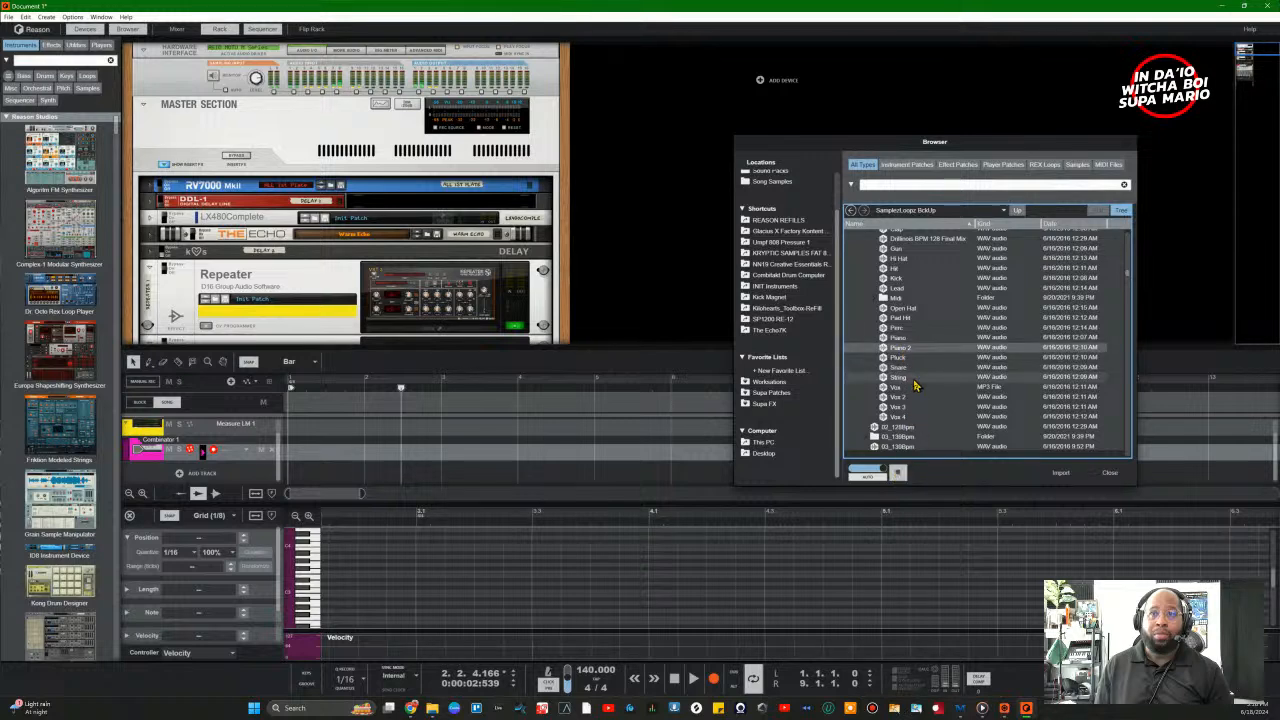
click(899, 476)
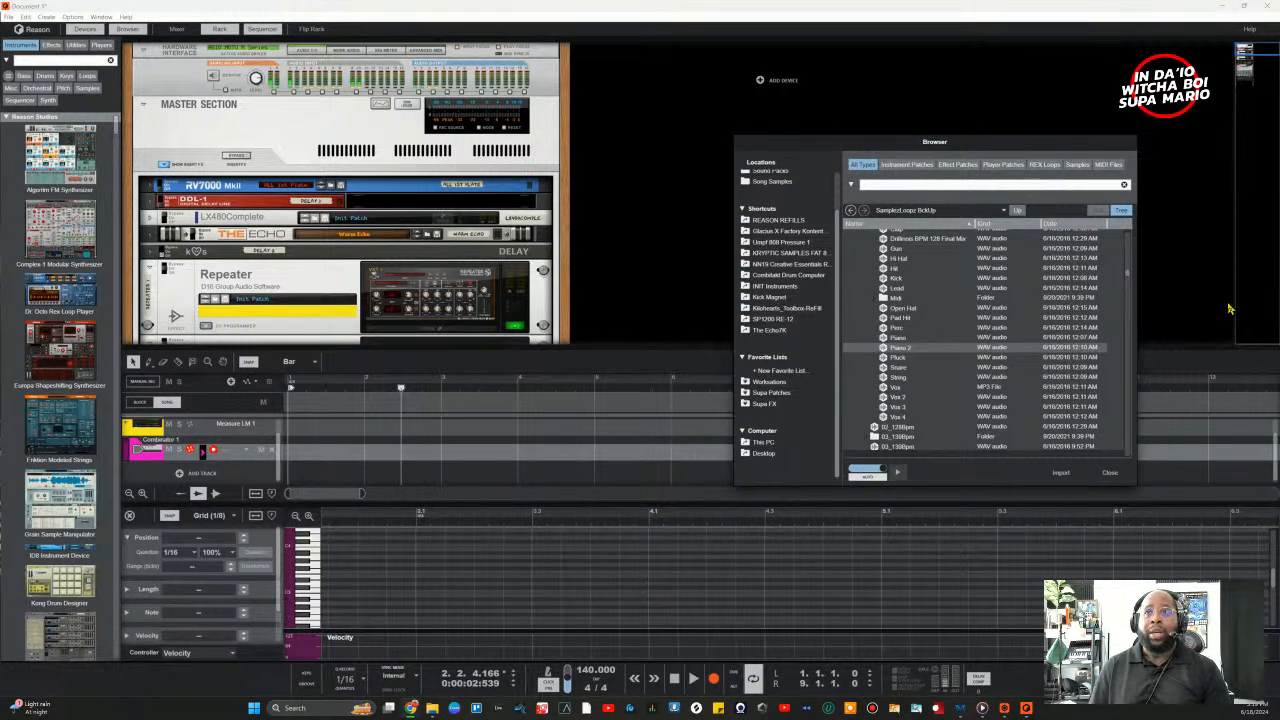
Step: Expand the 05_138Bpm folder, audition Pluck 3 and select Pluck 4
click(869, 441)
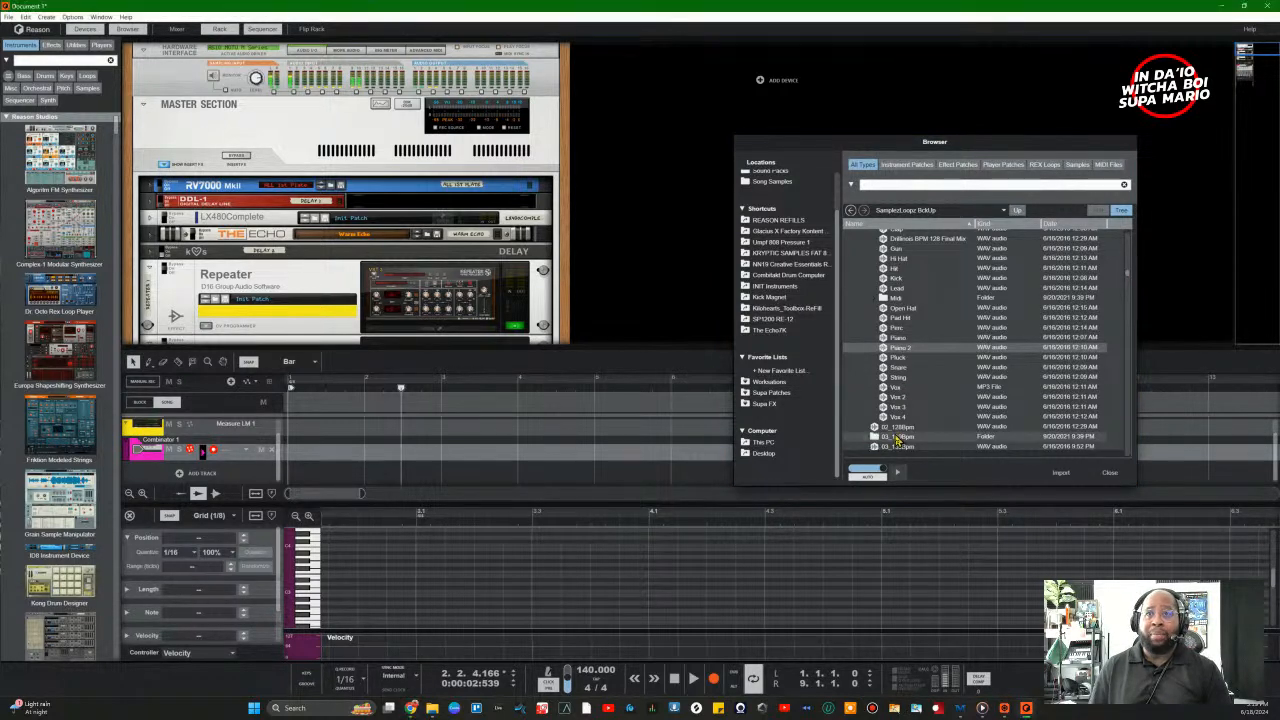
click(870, 443)
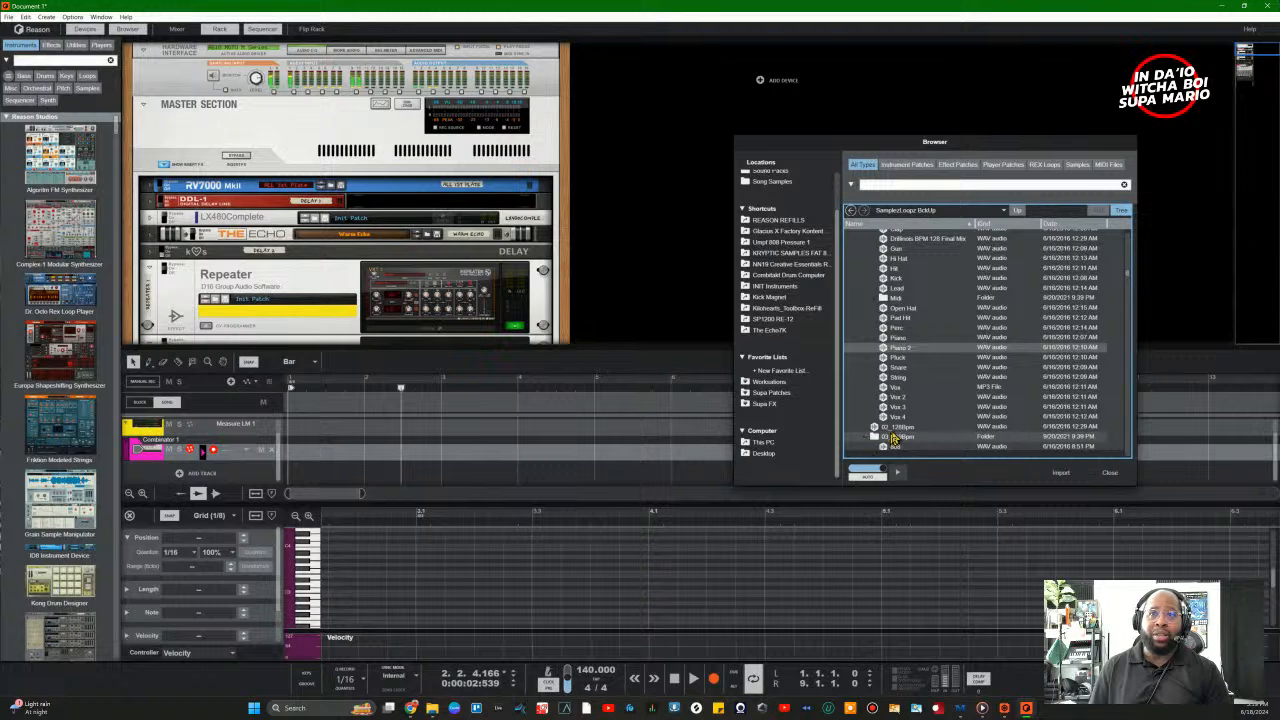
scroll(896, 436, down, 5)
click(872, 268)
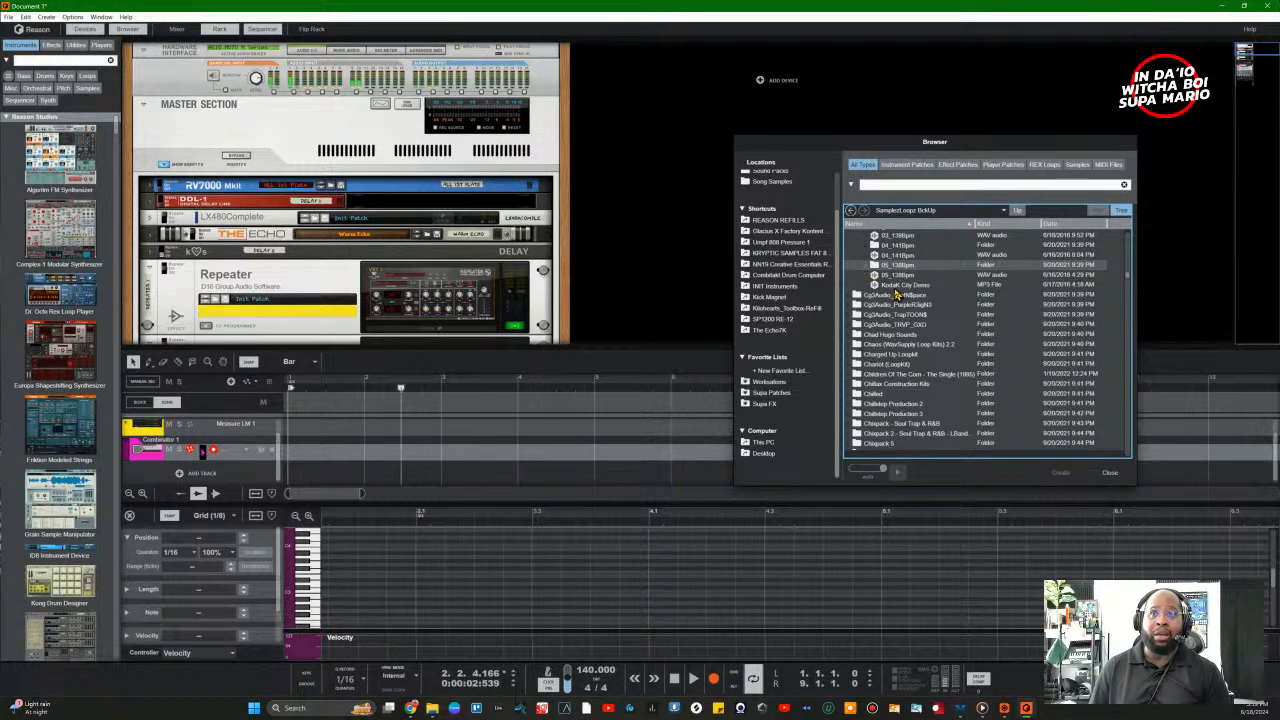
double_click(872, 268)
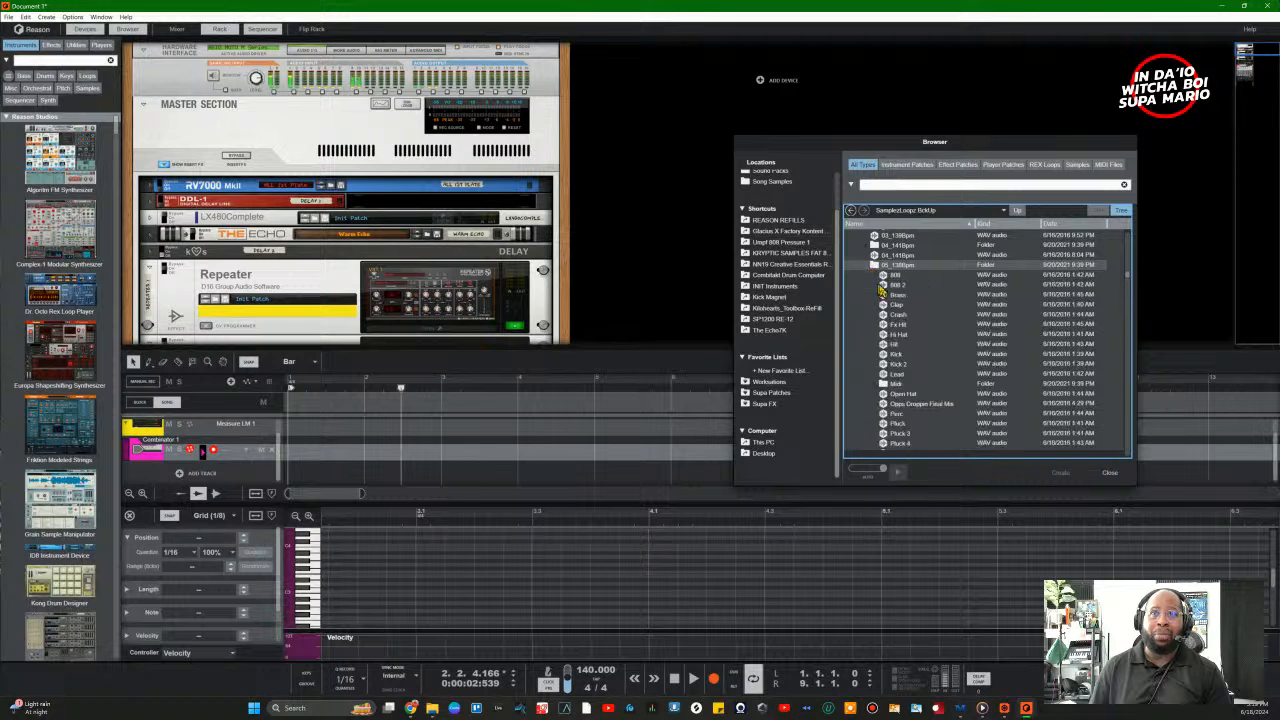
scroll(897, 376, down, 4)
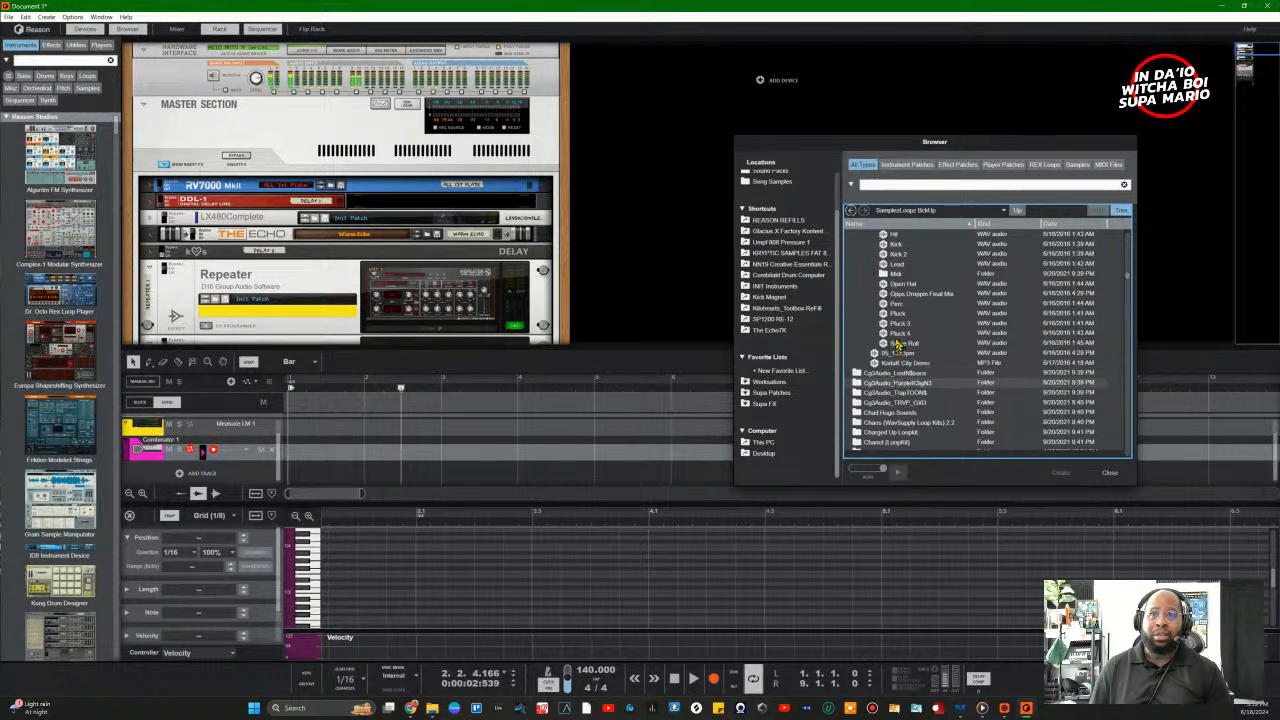
click(906, 326)
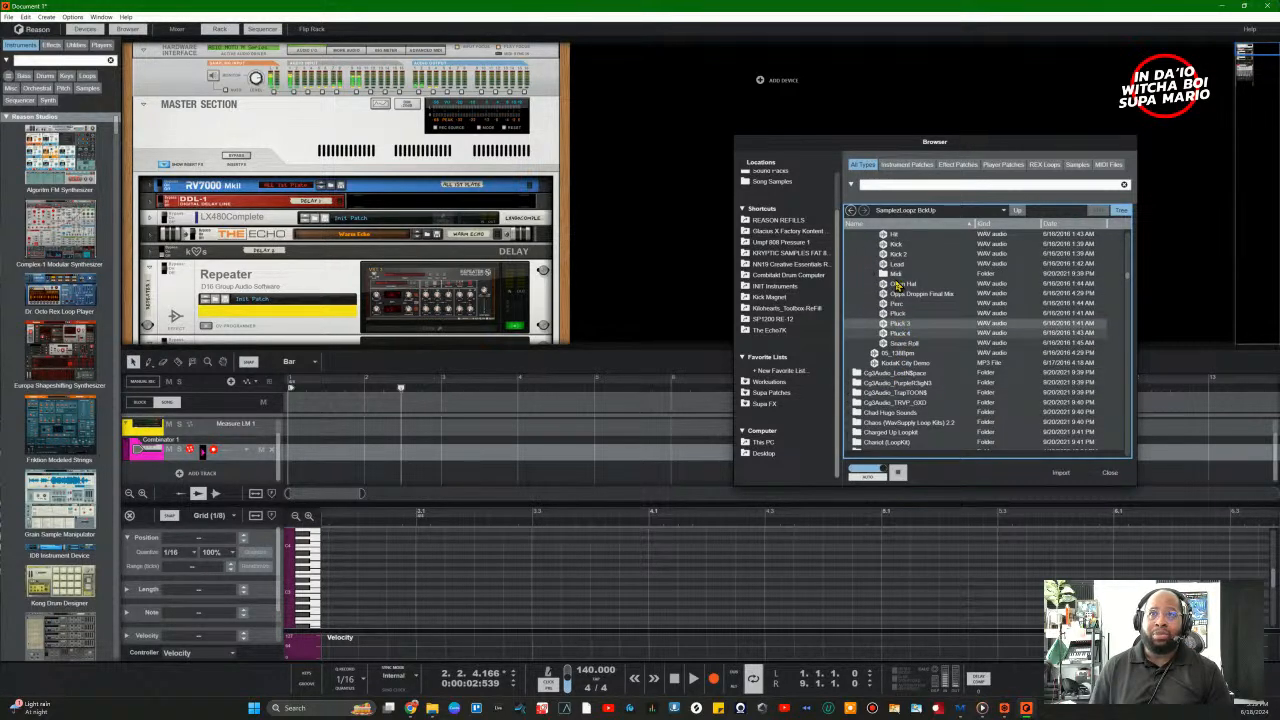
click(904, 335)
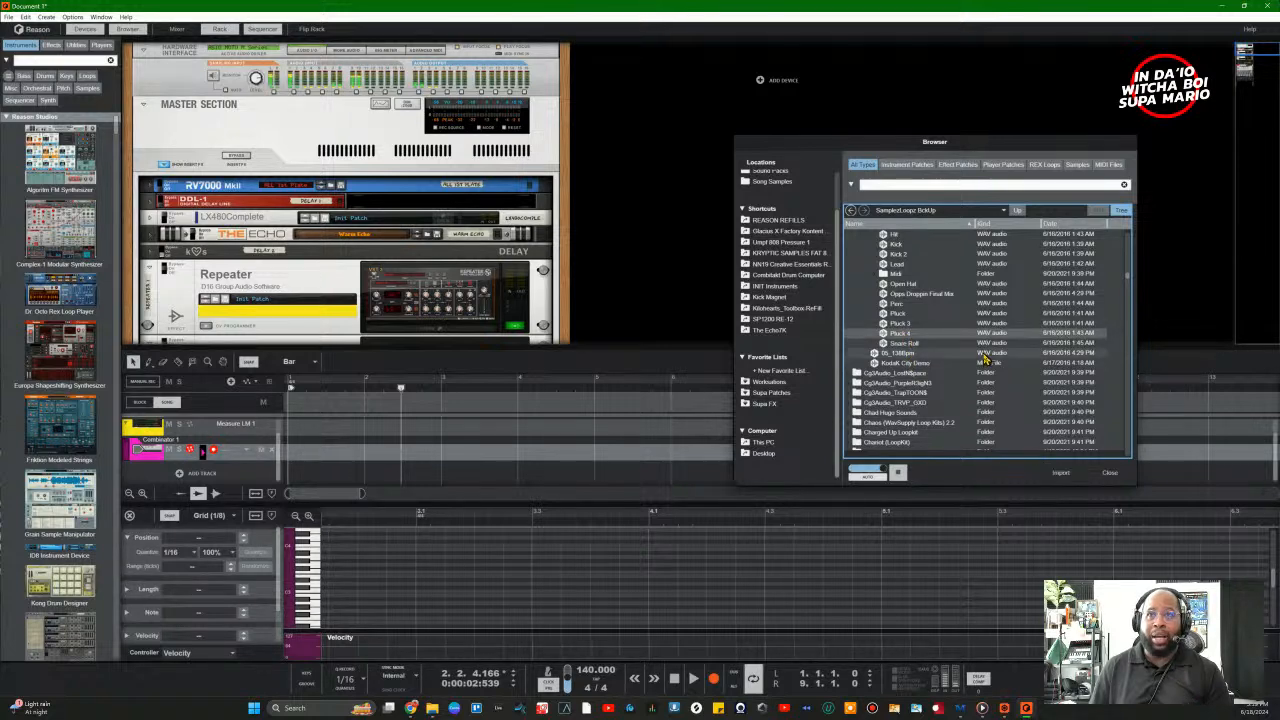
scroll(983, 357, up, 4)
scroll(985, 370, down, 4)
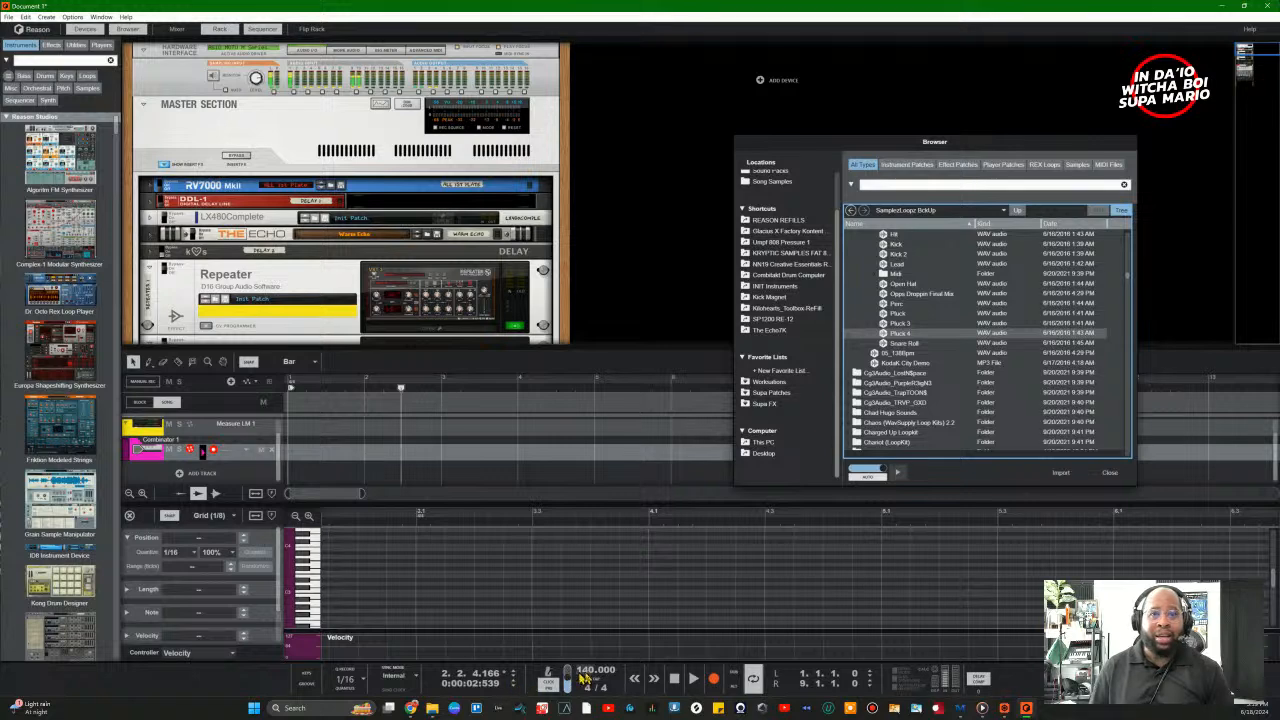
Step: Enter 138 into the transport tempo field, replacing 140 BPM
click(590, 678)
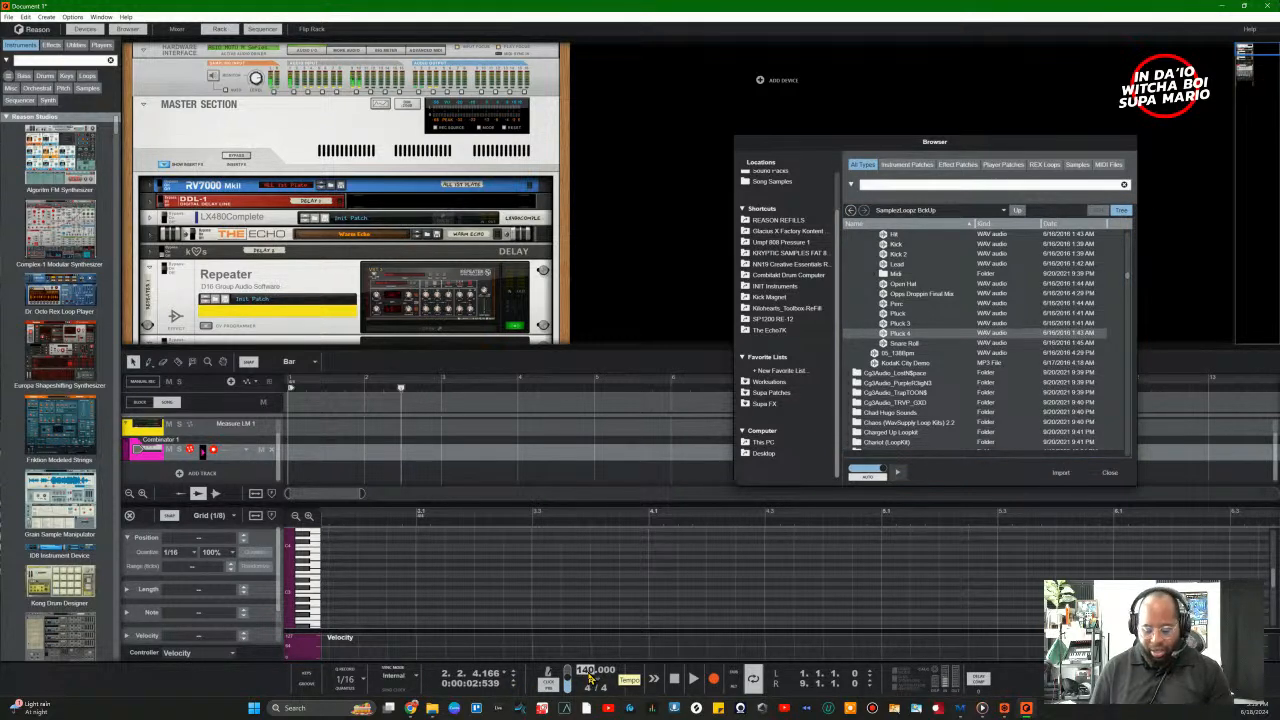
double_click(589, 672)
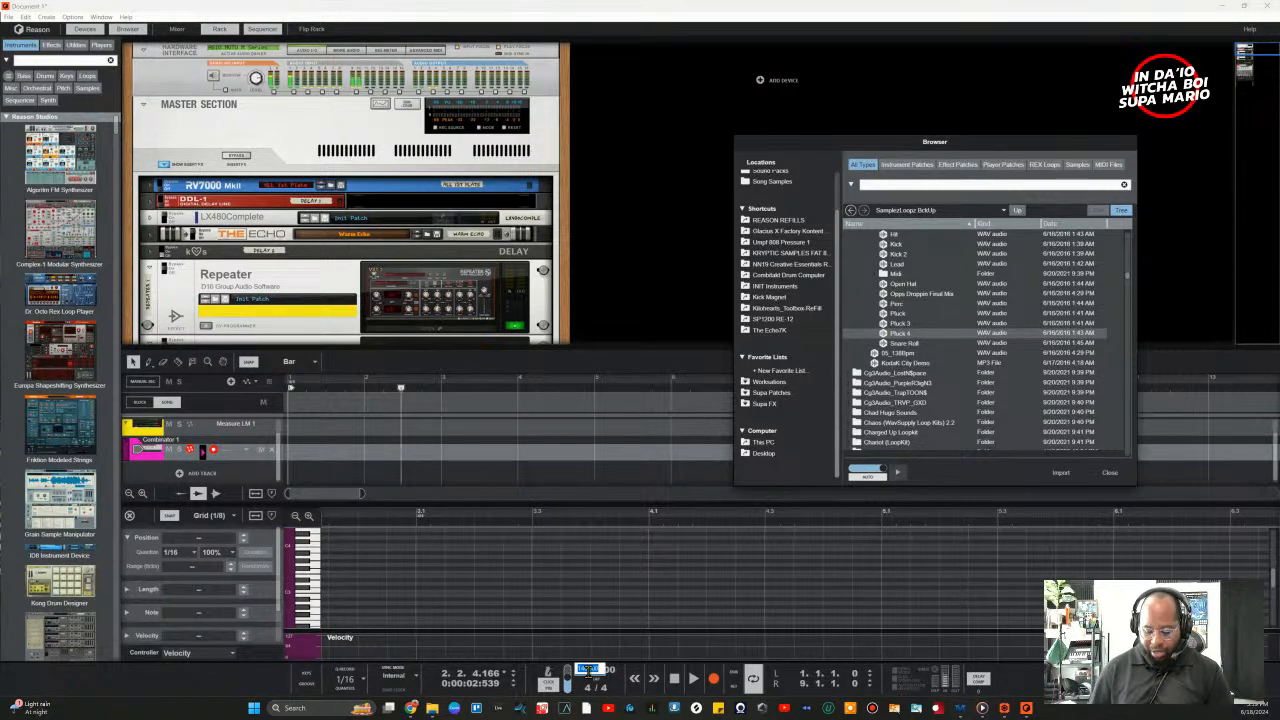
text(138)
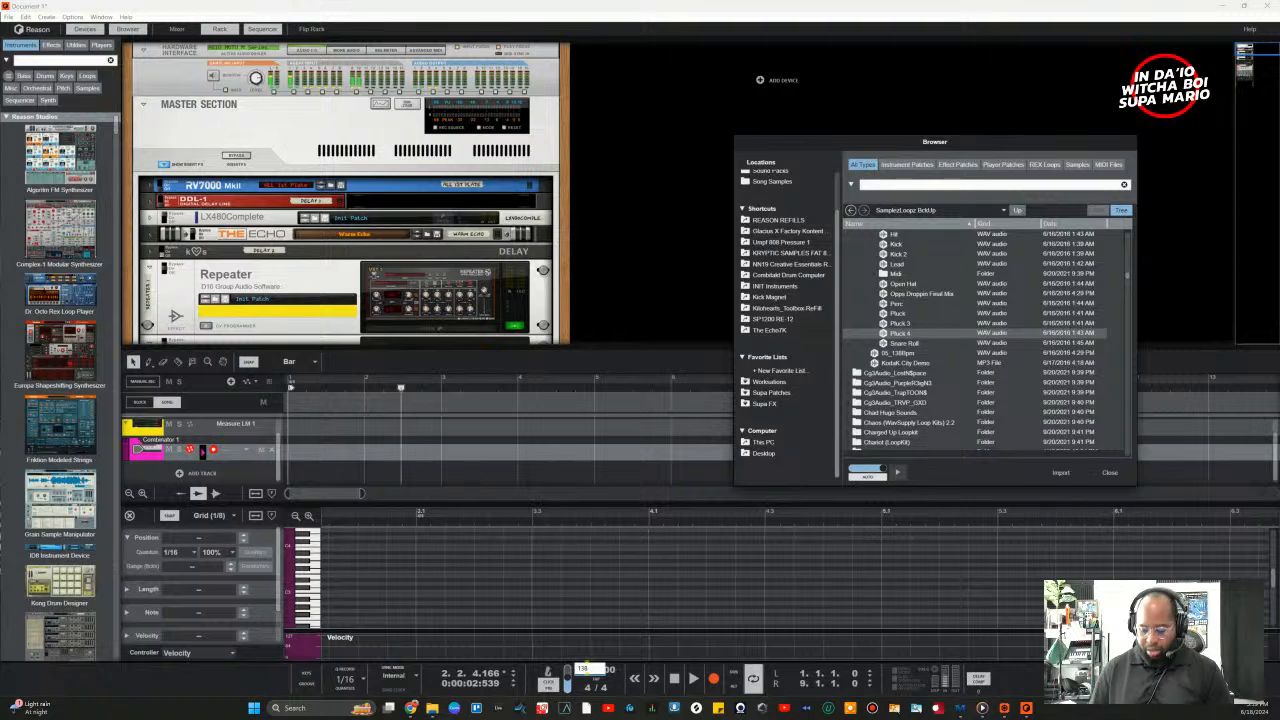
key(Return)
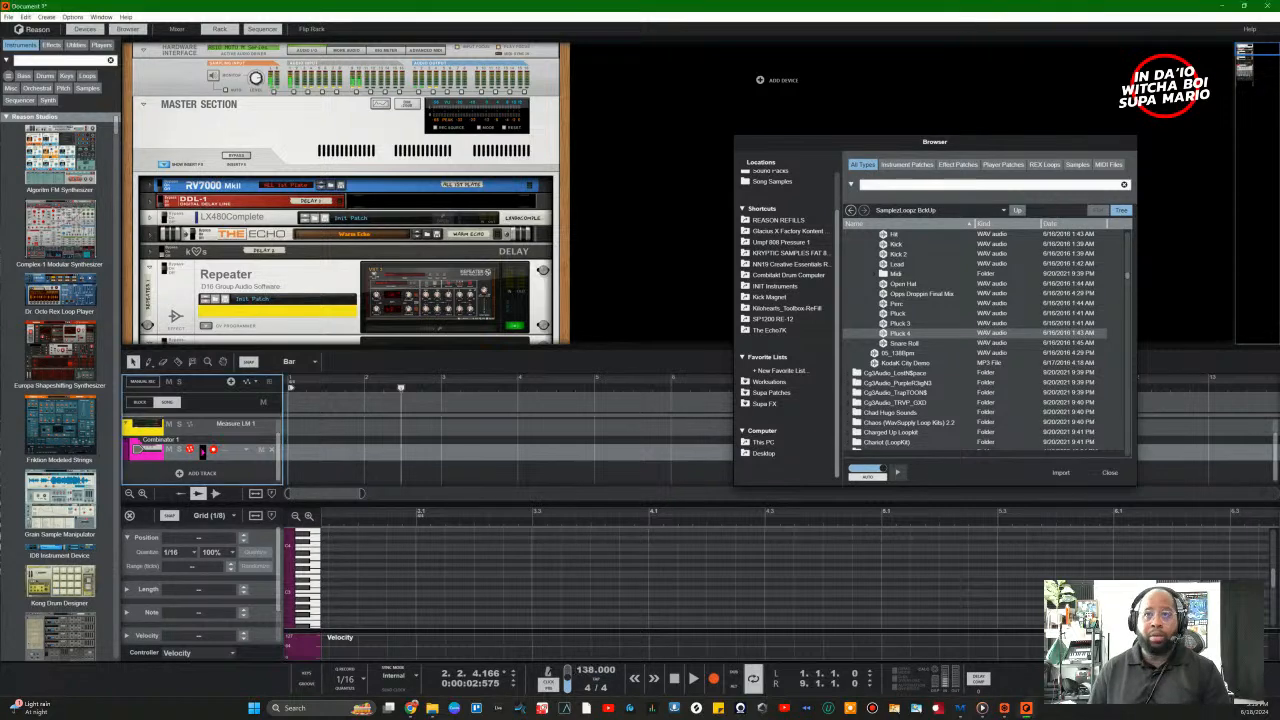
Step: Import Pluck 4 as a new audio track and toggle its record arm
click(1060, 473)
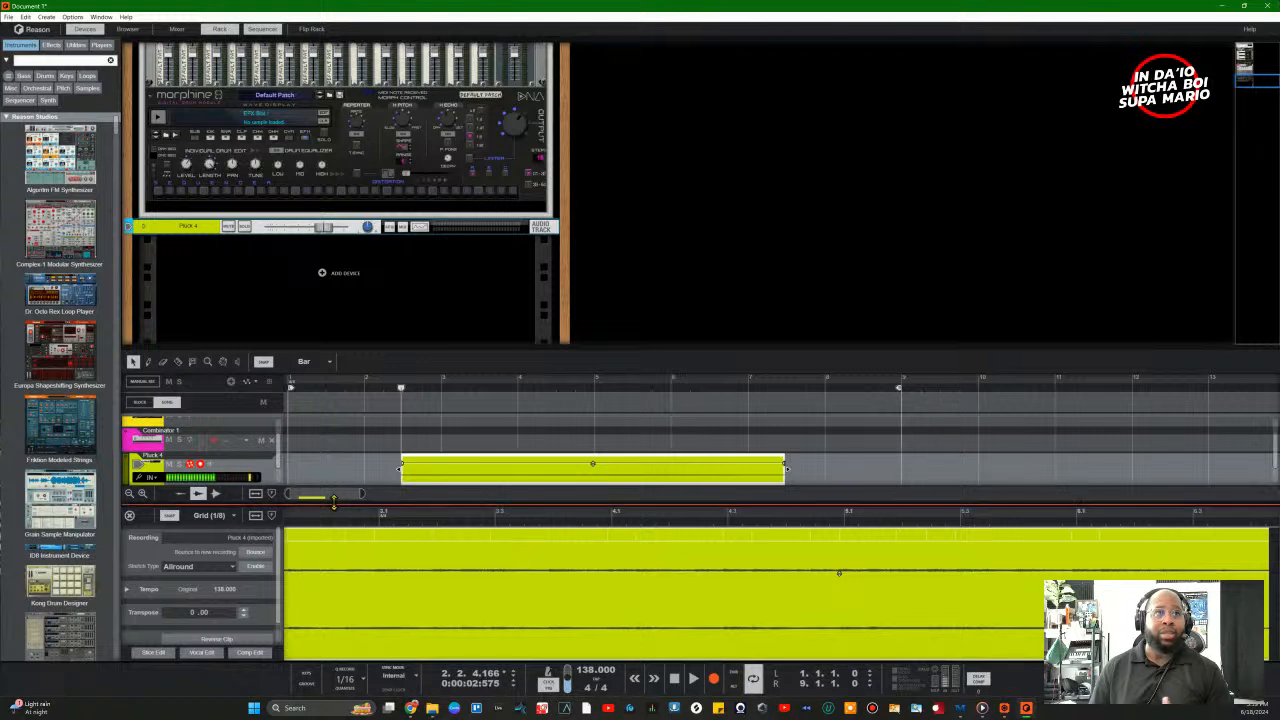
click(203, 471)
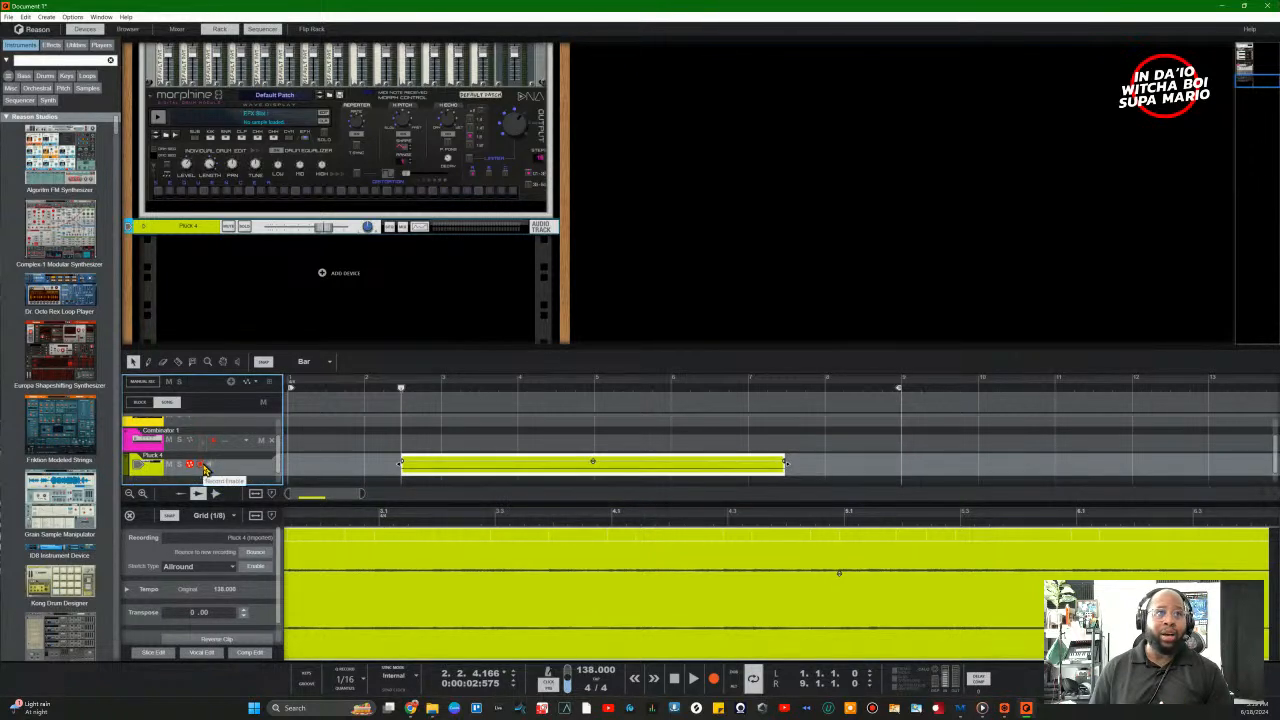
click(204, 468)
click(204, 468)
click(204, 468)
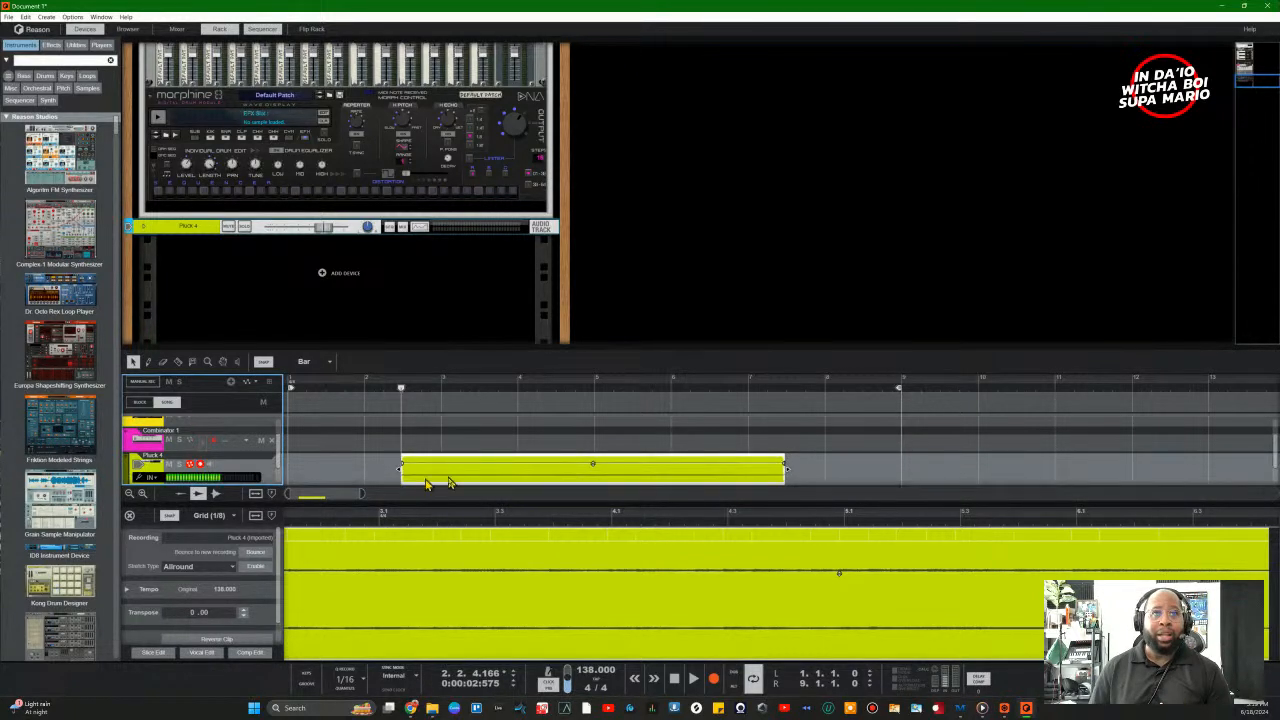
Step: Move the Pluck 4 clip to bar 1, pull in the end marker, and play from the start
drag(470, 481, 358, 481)
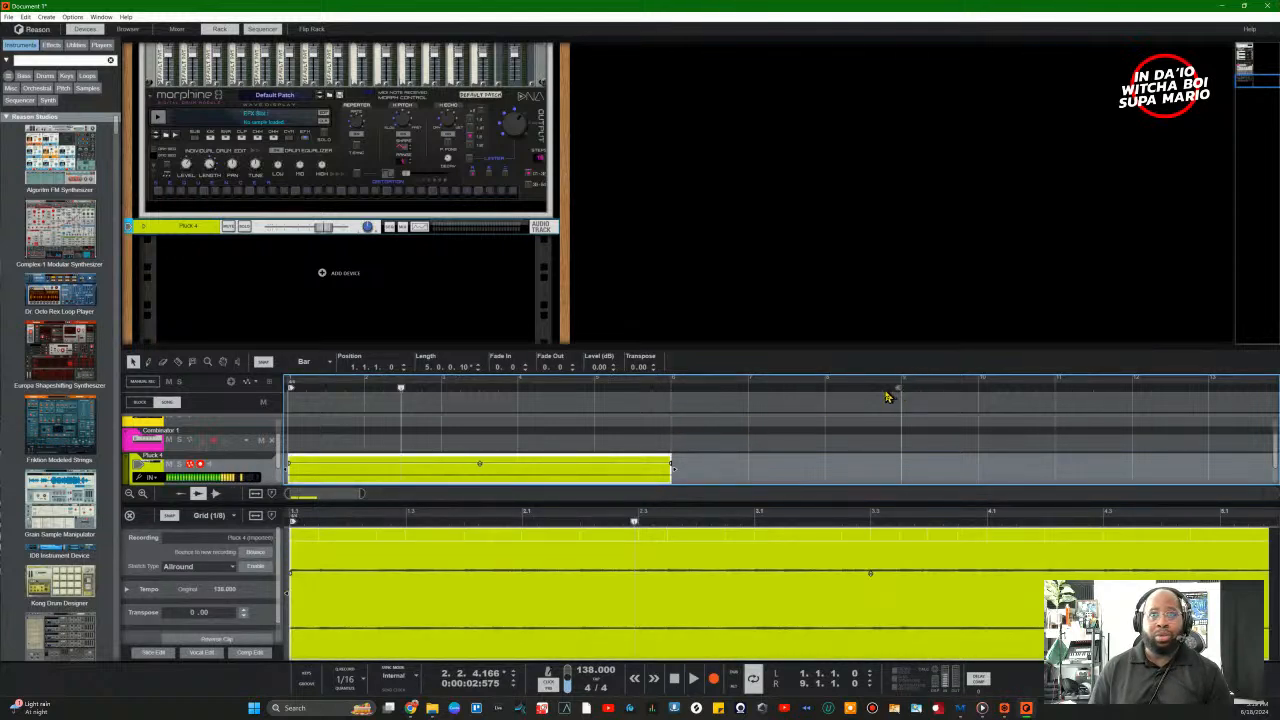
drag(872, 398, 606, 420)
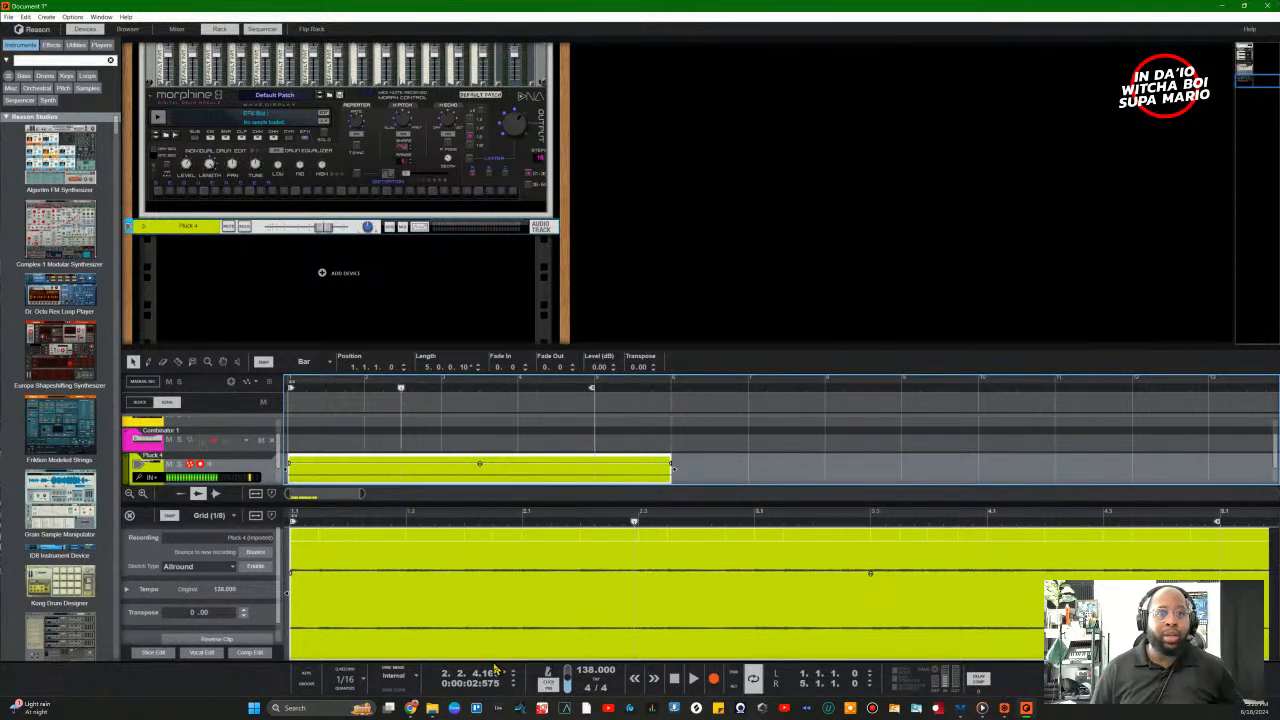
click(673, 683)
key(space)
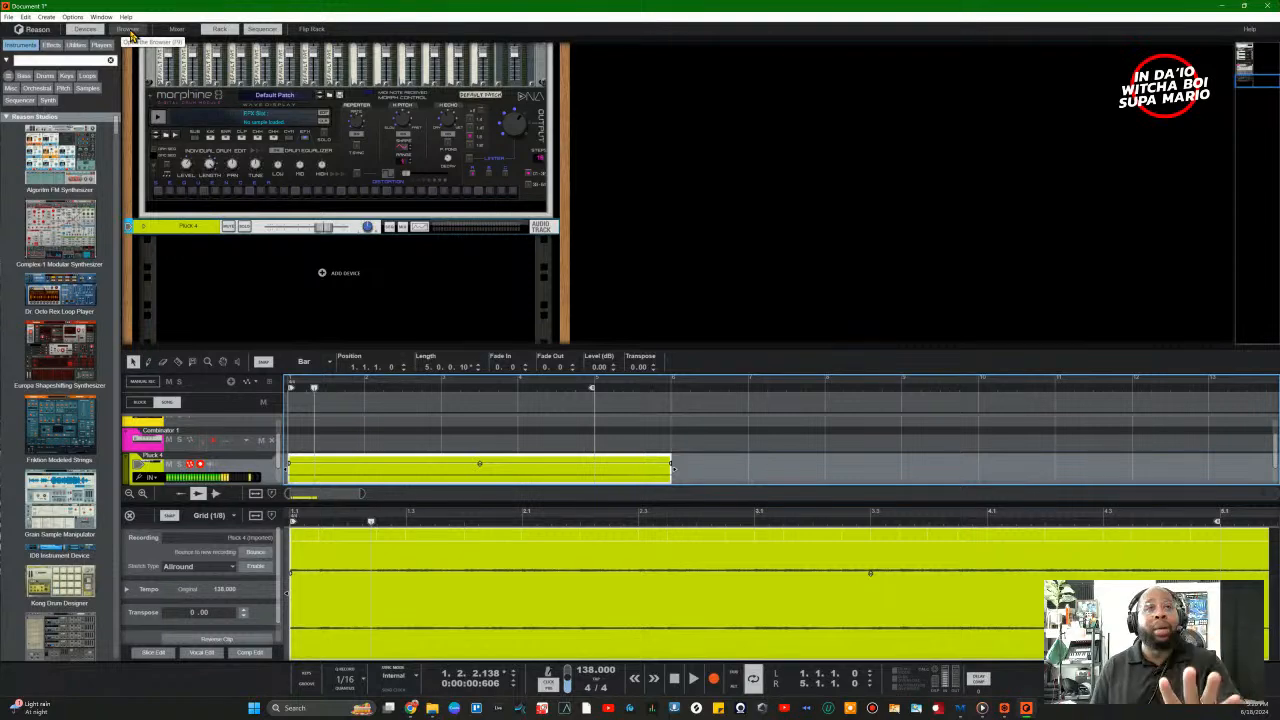
click(128, 30)
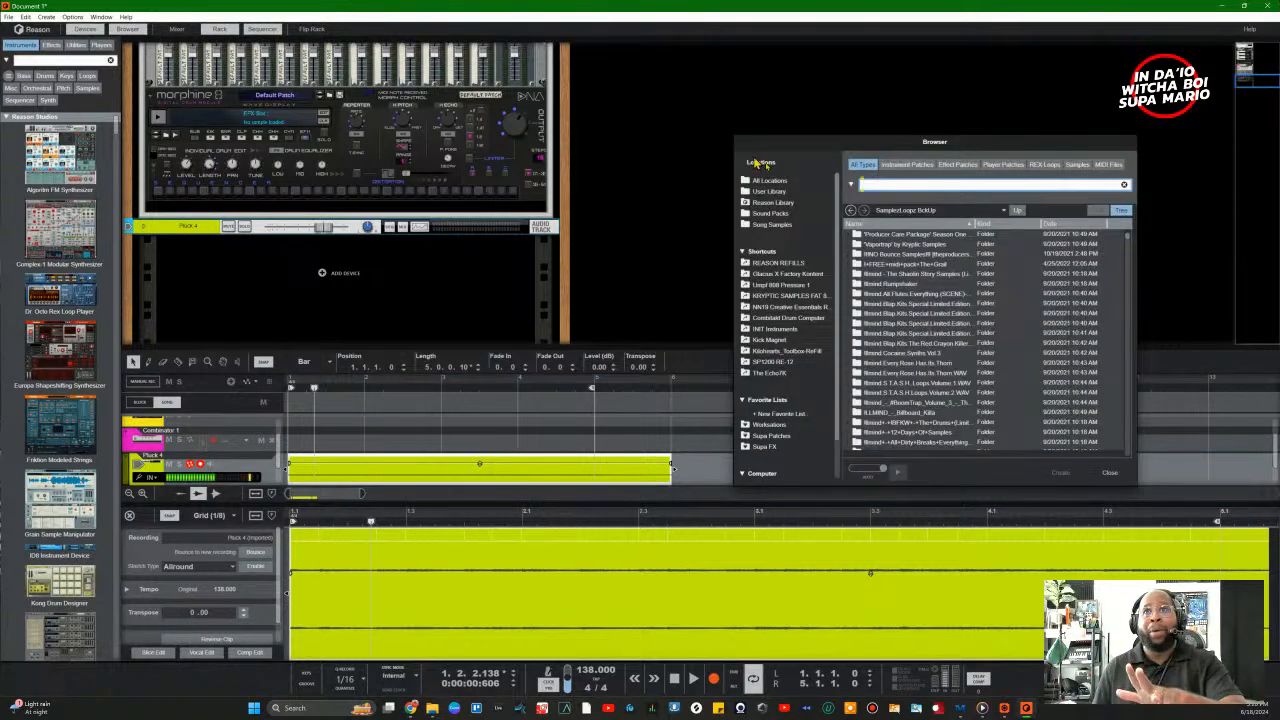
click(1110, 472)
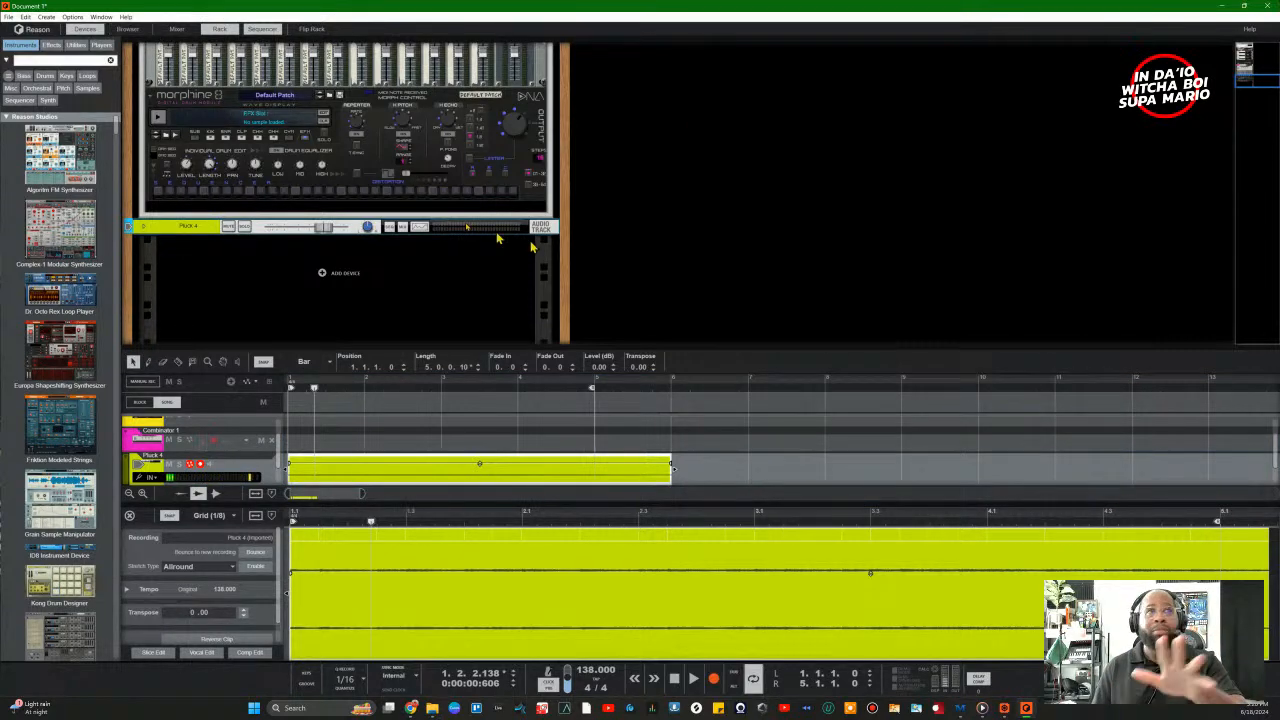
click(126, 29)
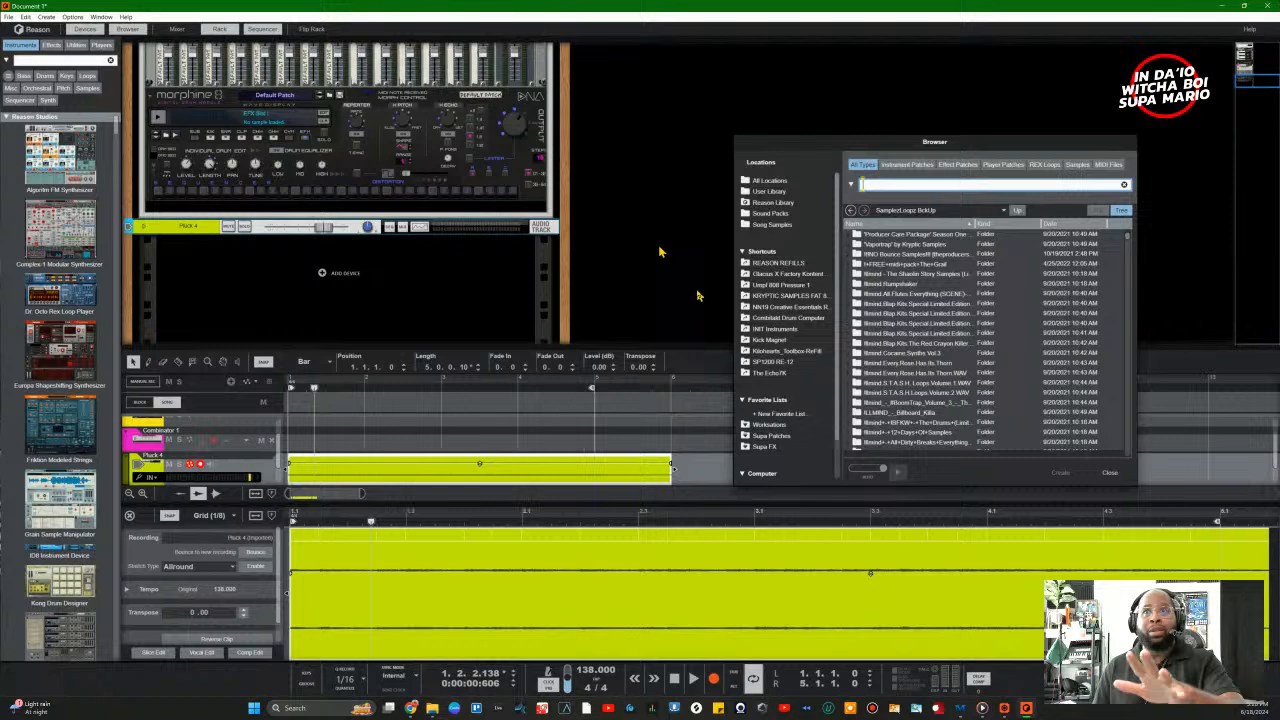
click(1121, 478)
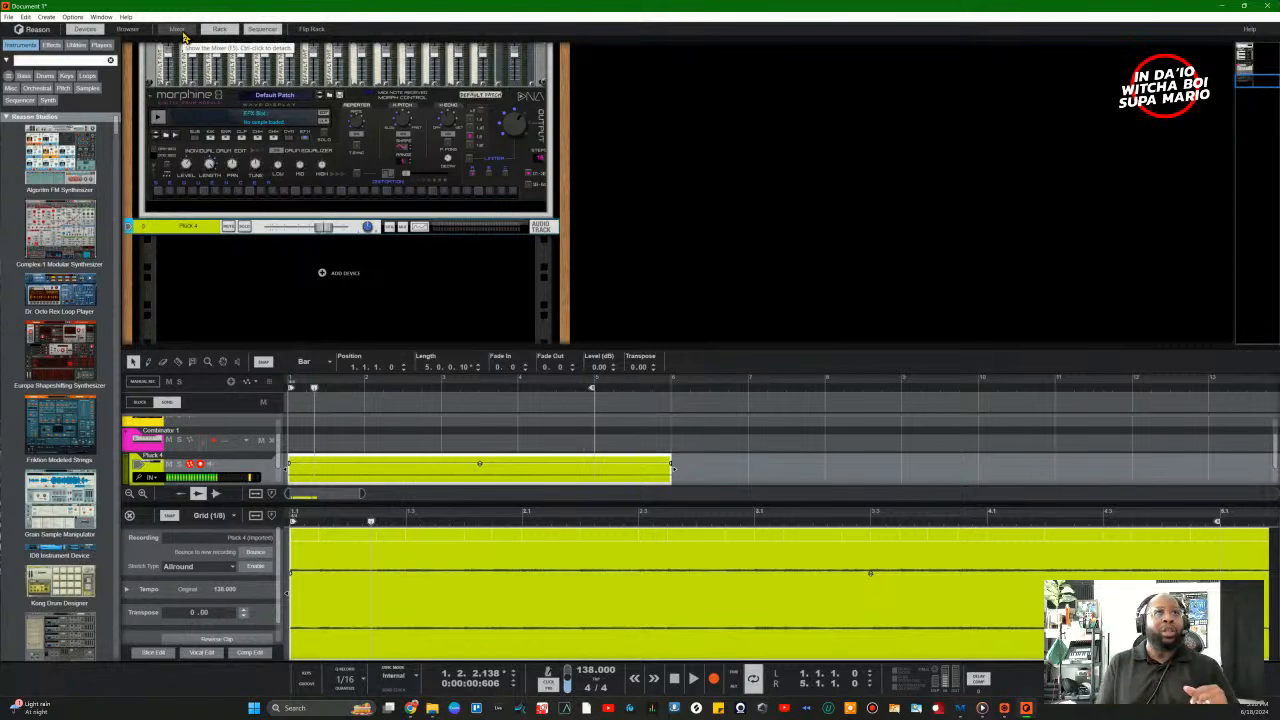
click(183, 31)
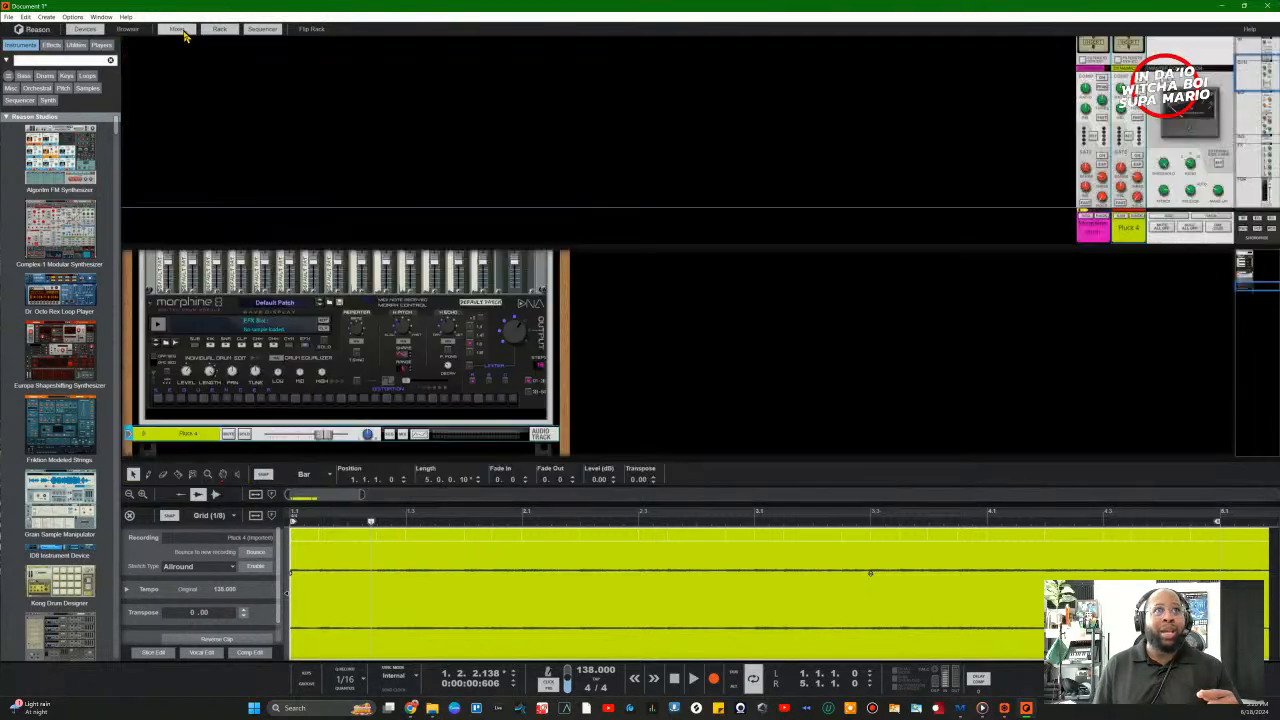
click(183, 31)
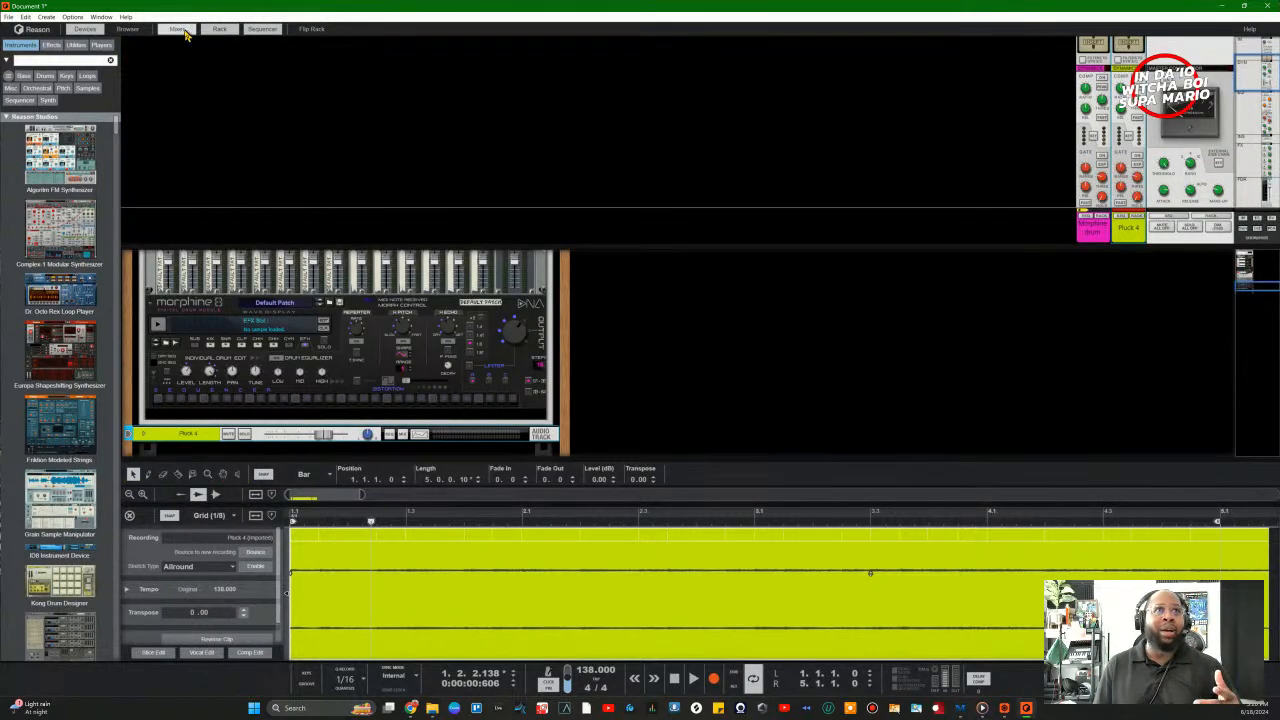
click(222, 32)
click(224, 33)
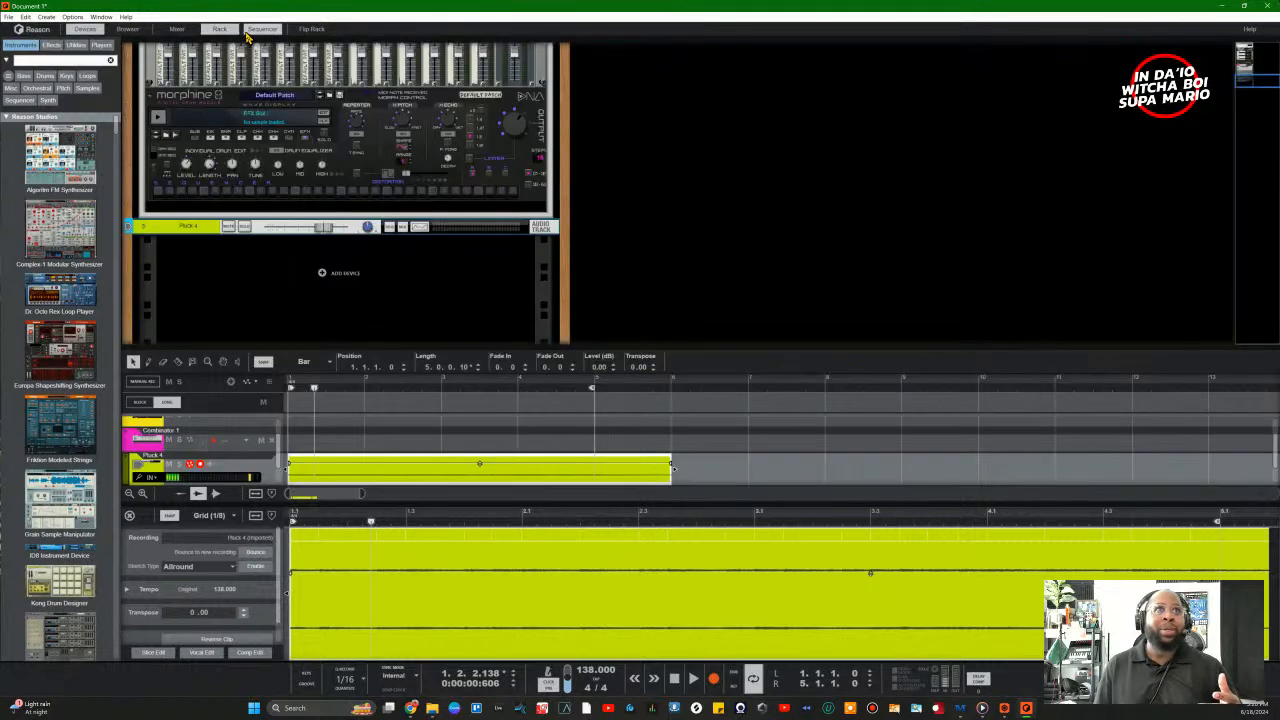
click(263, 31)
click(263, 31)
click(220, 30)
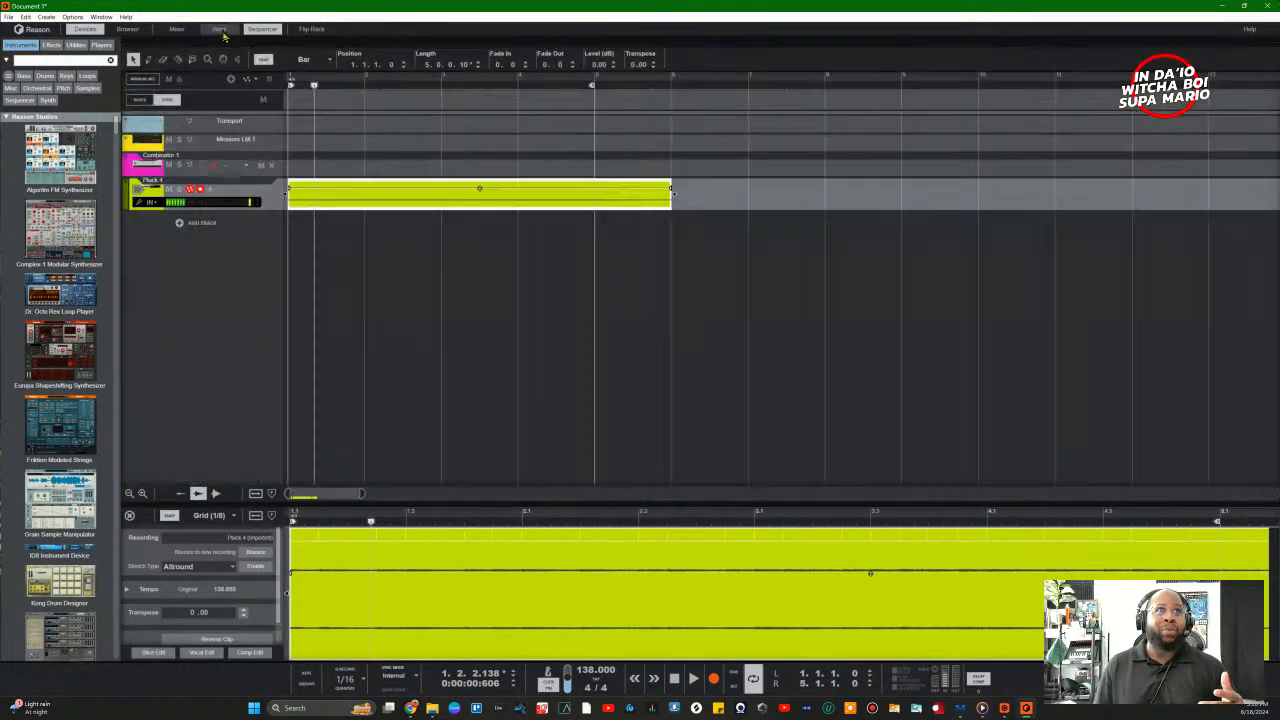
click(263, 31)
click(218, 33)
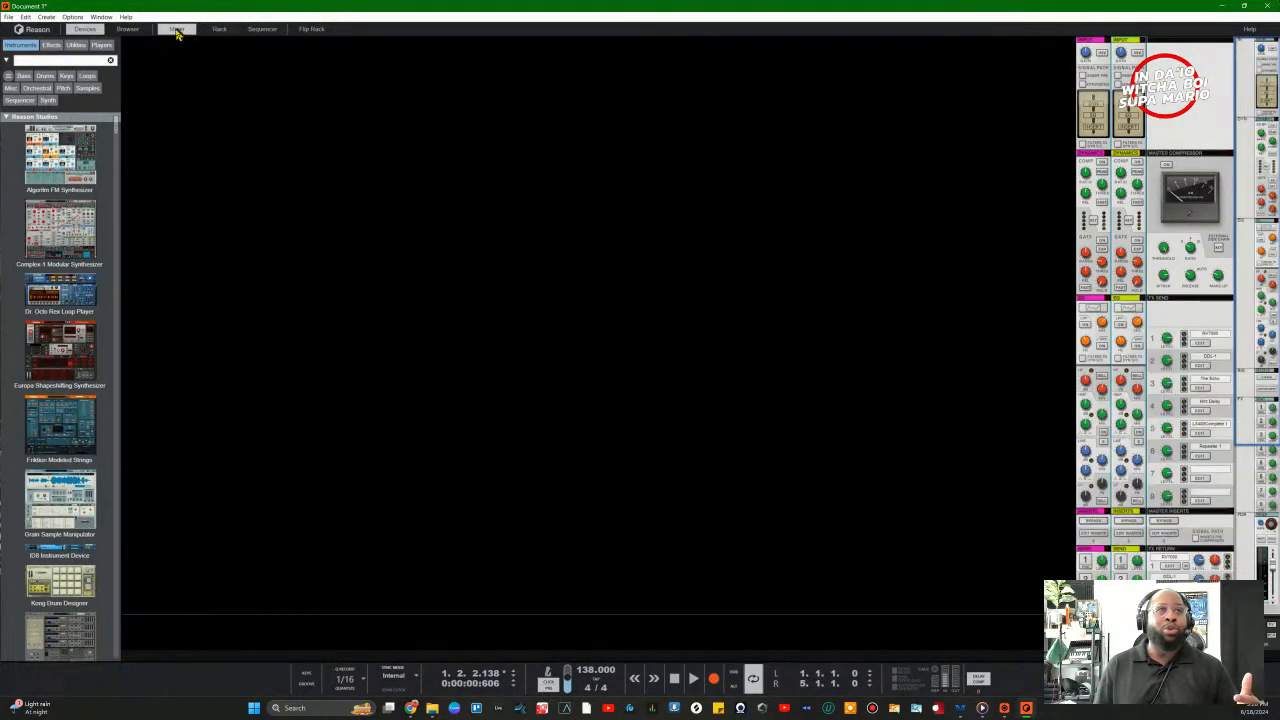
click(220, 31)
click(260, 33)
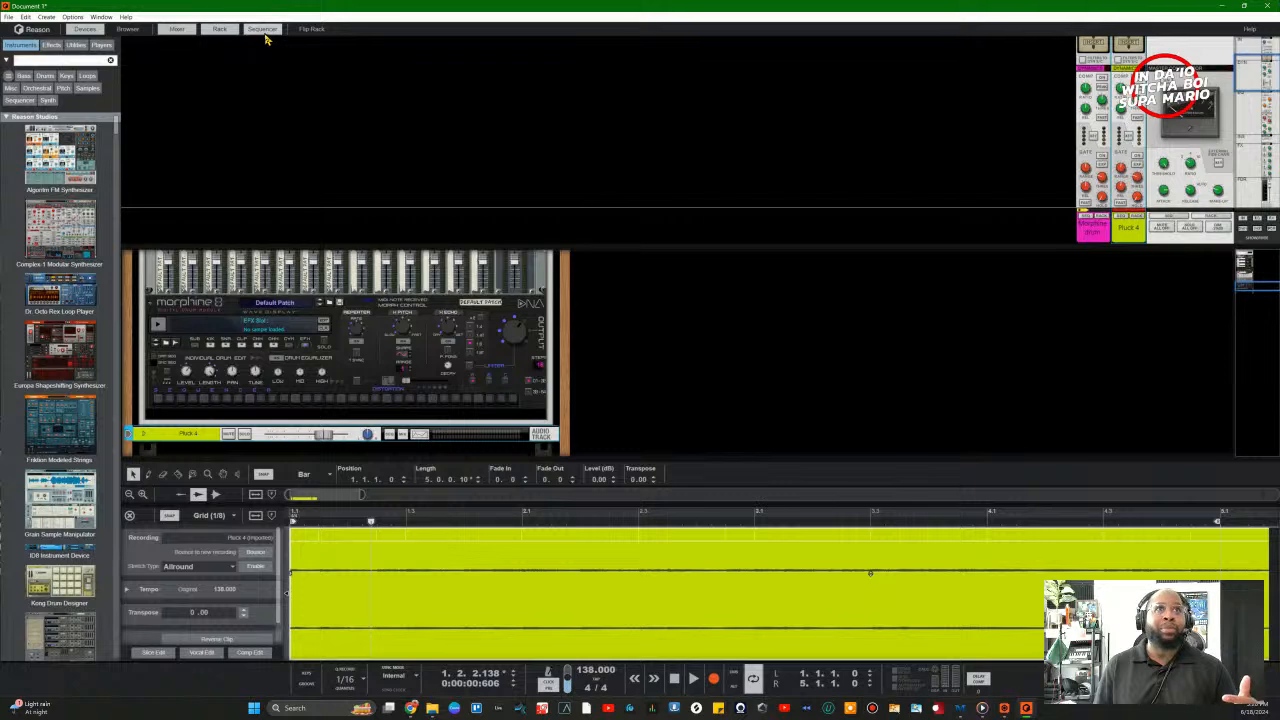
click(260, 33)
click(214, 34)
click(177, 32)
click(214, 33)
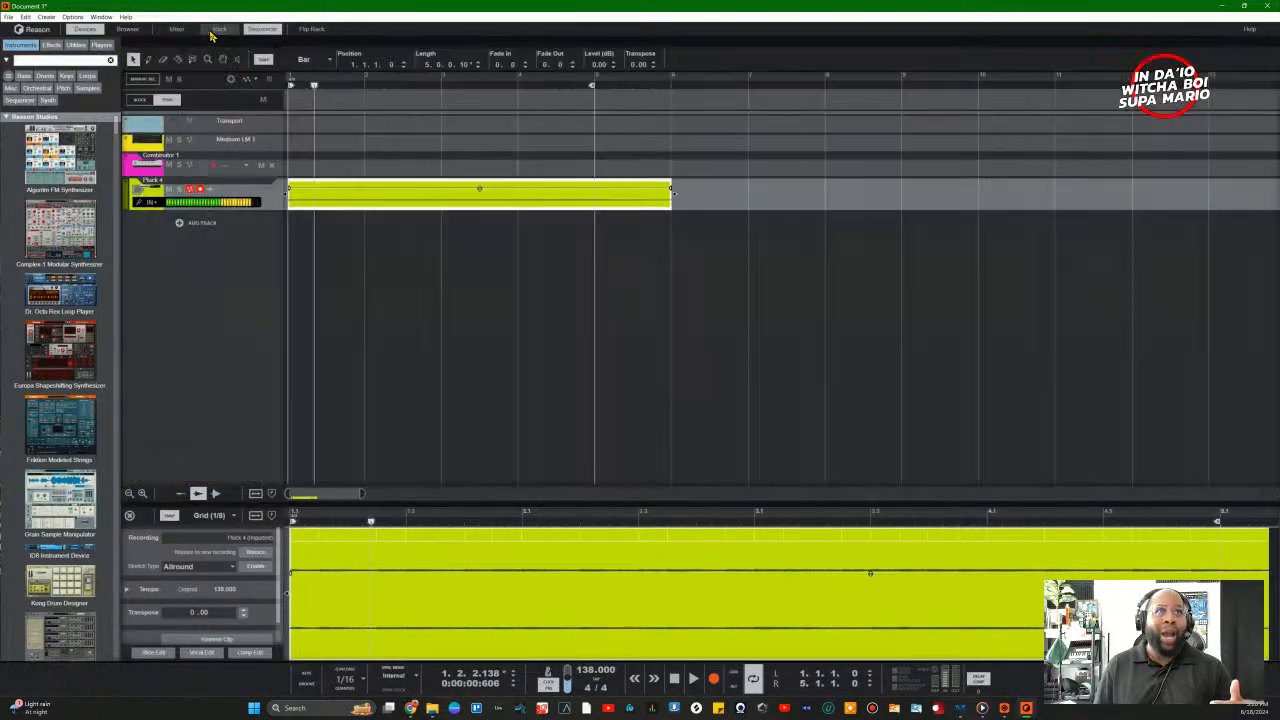
click(258, 33)
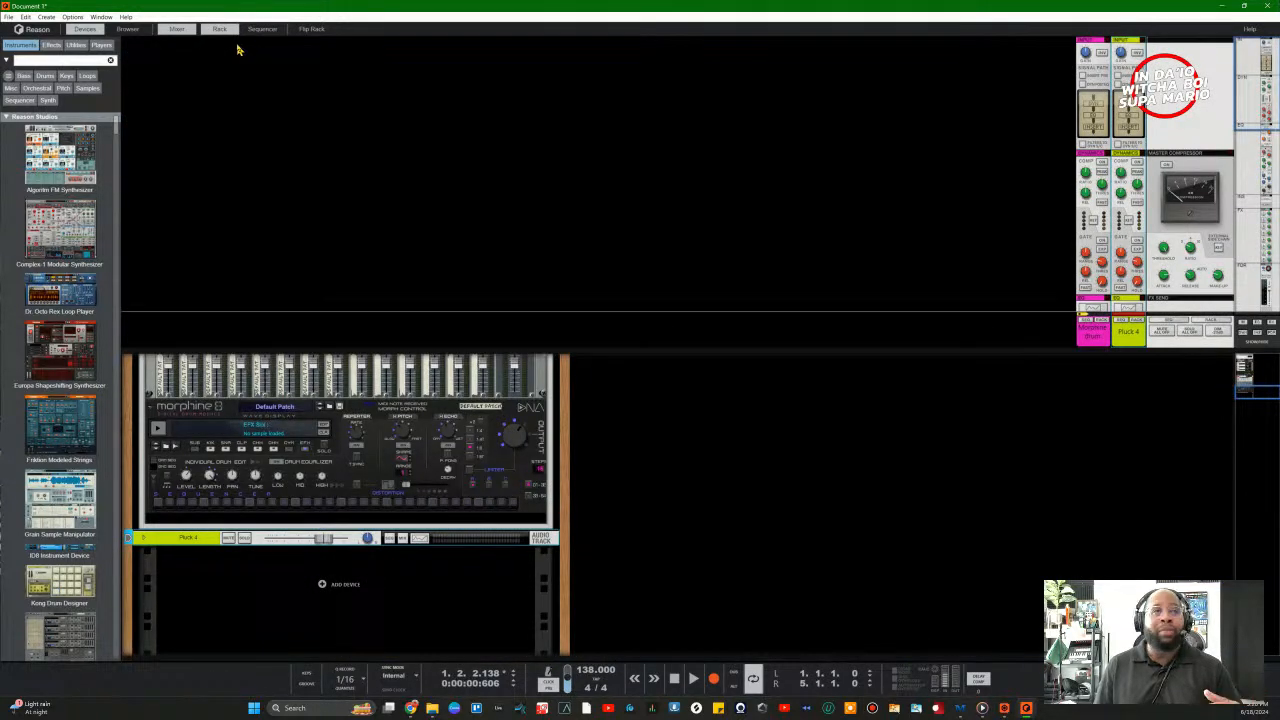
click(258, 30)
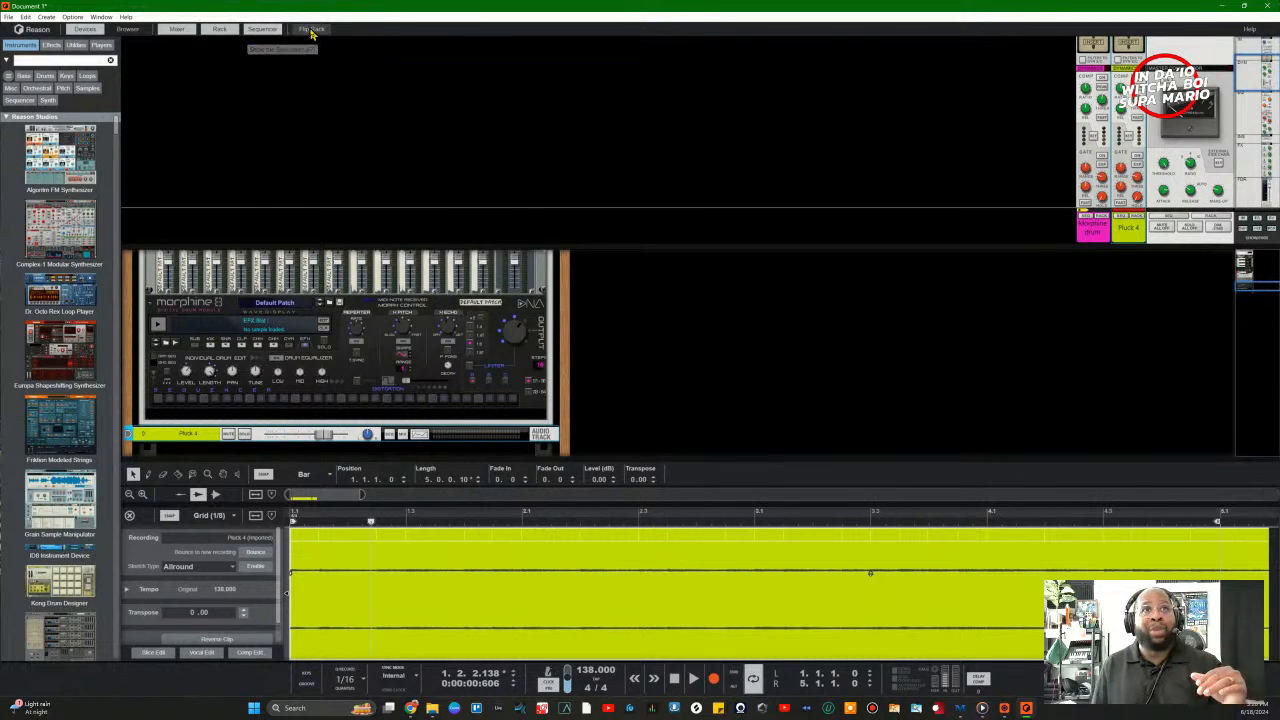
click(220, 30)
click(256, 31)
click(184, 31)
click(228, 31)
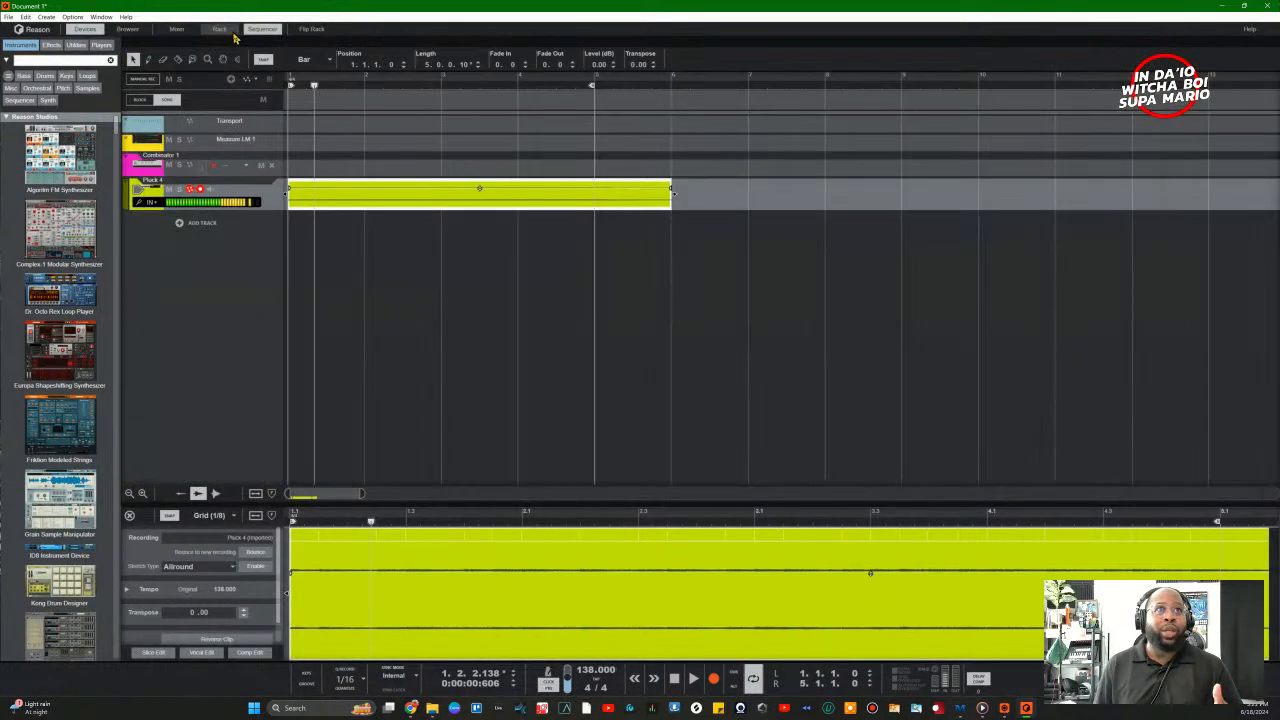
click(254, 32)
click(220, 29)
click(177, 29)
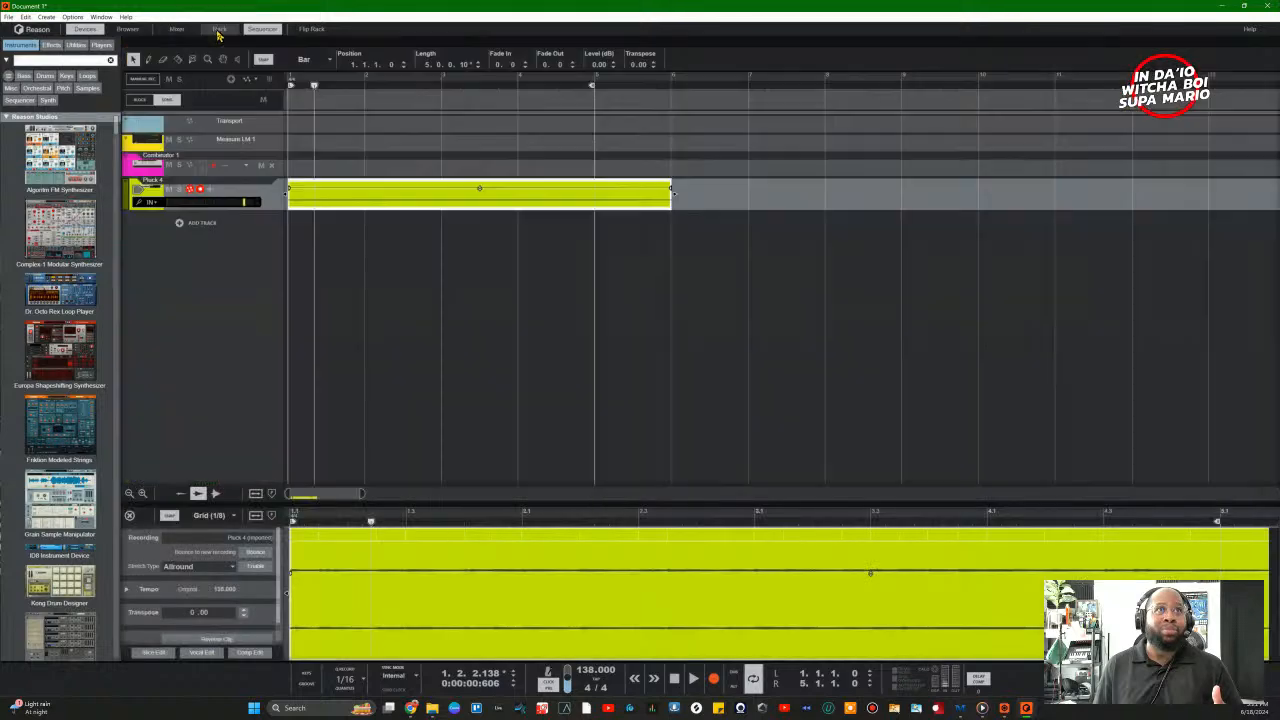
click(218, 30)
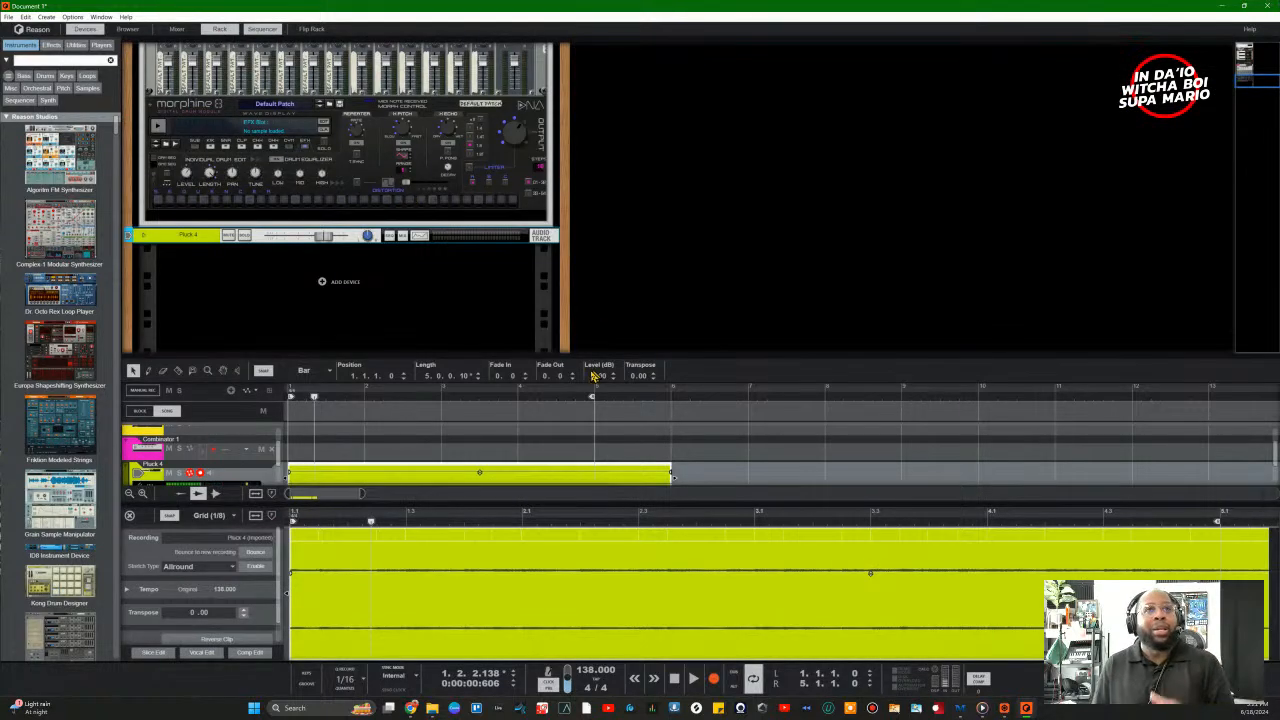
click(310, 29)
click(310, 29)
key(Tab)
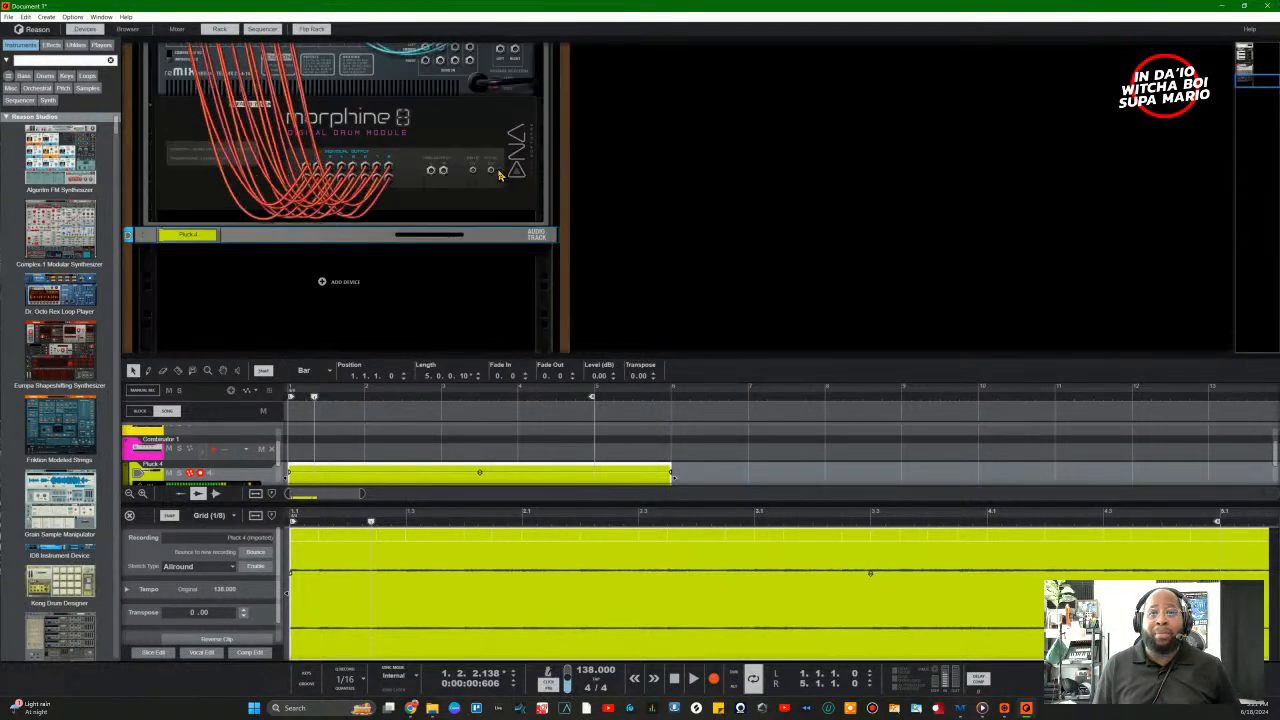
key(Tab)
key(Tab)
key(Tab)
key(Tab)
key(Tab)
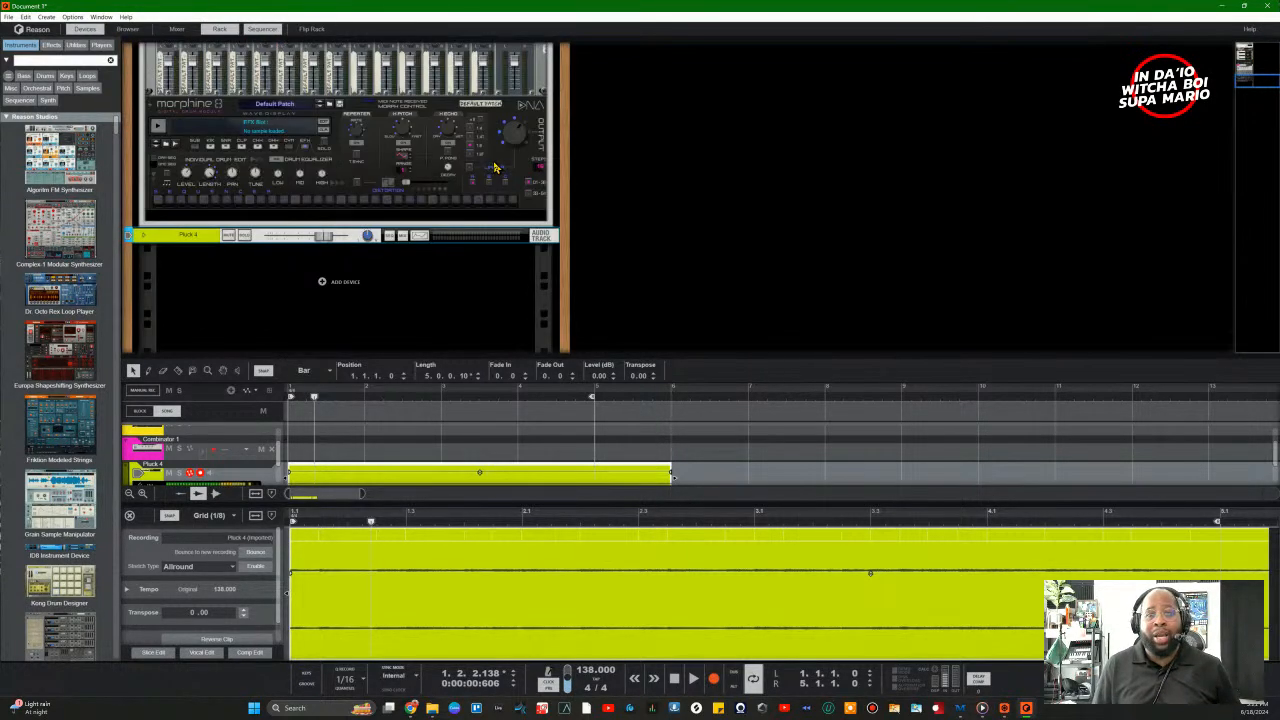
key(Tab)
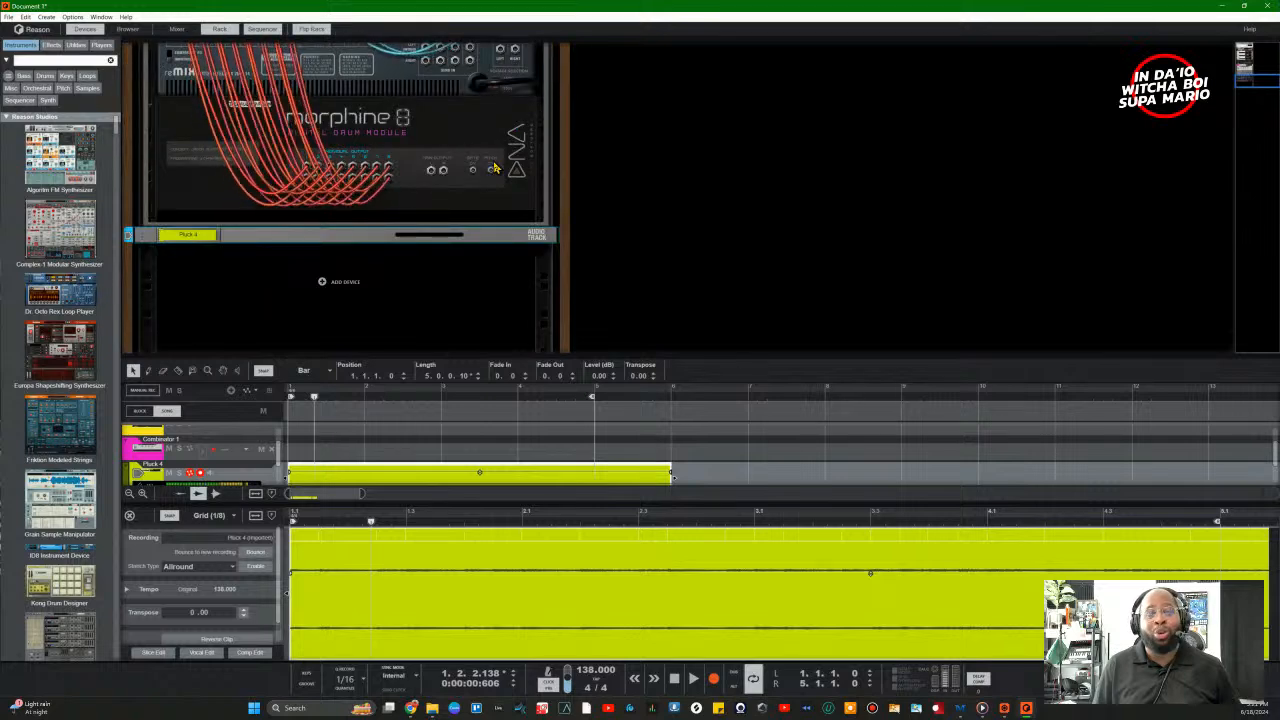
key(Tab)
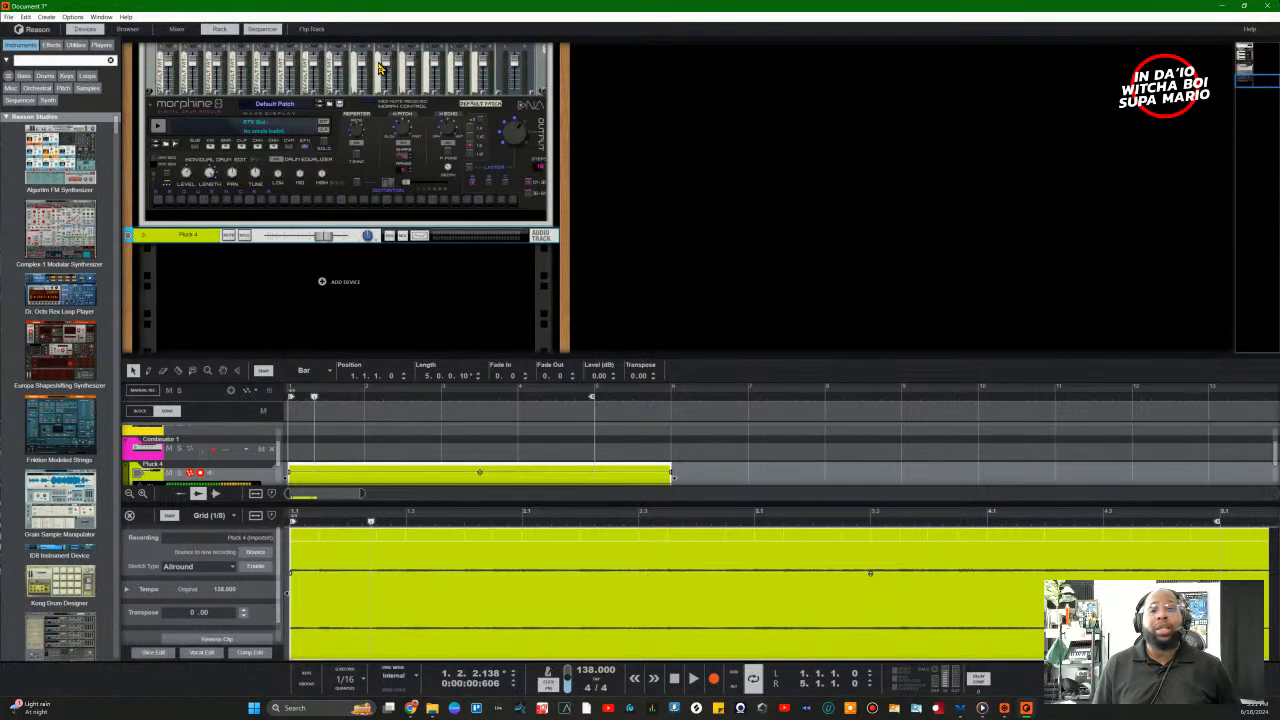
key(Tab)
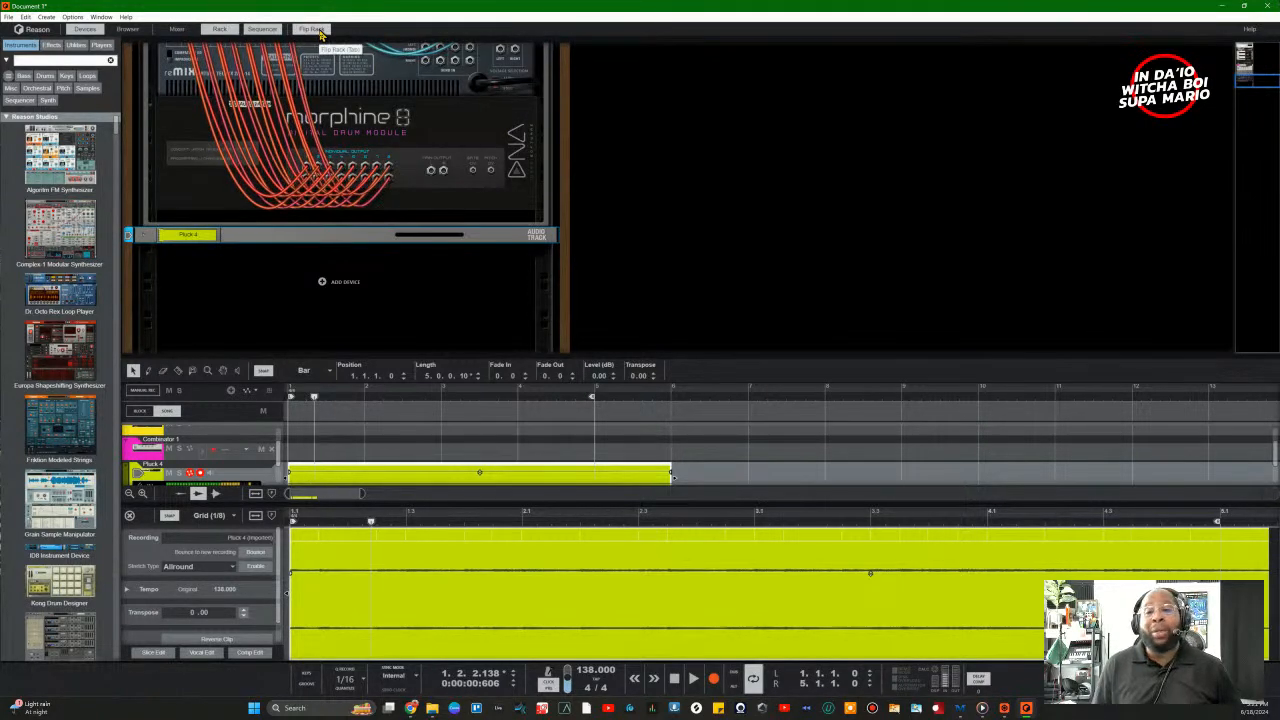
click(312, 29)
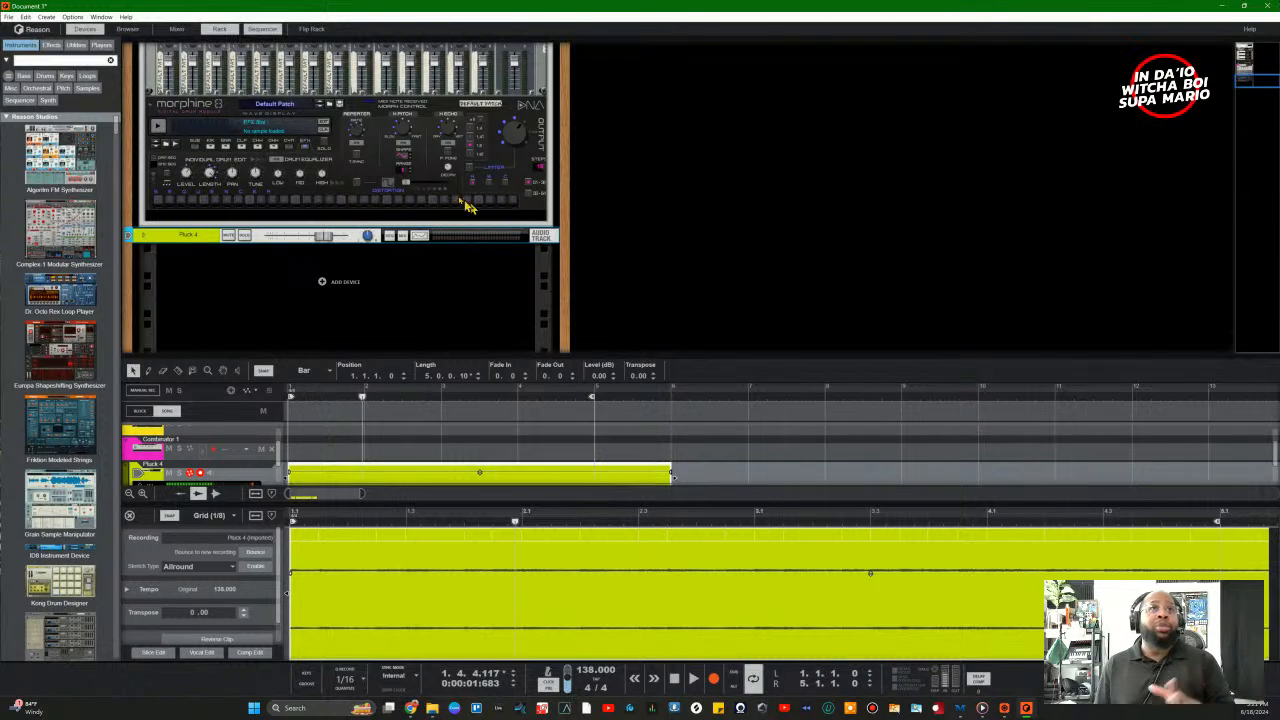
click(1250, 34)
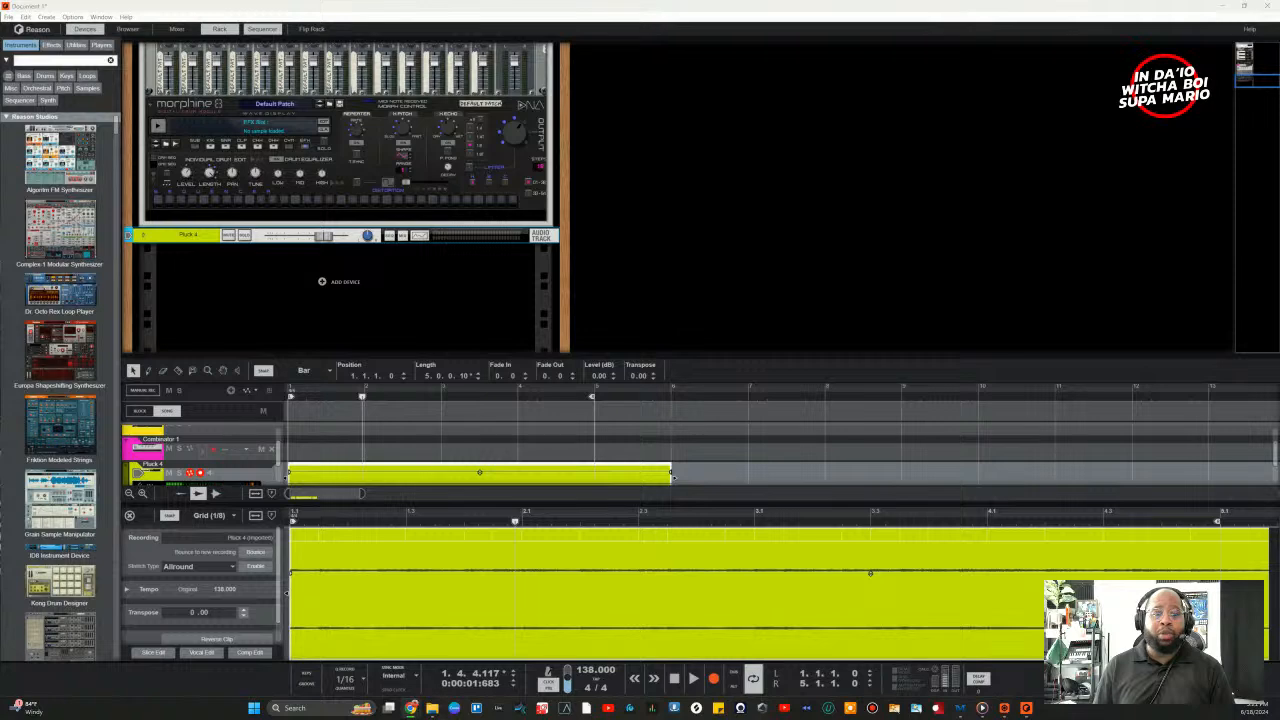
Step: Bring up the Browser, move it toward the screen centre, and focus its search field
click(127, 28)
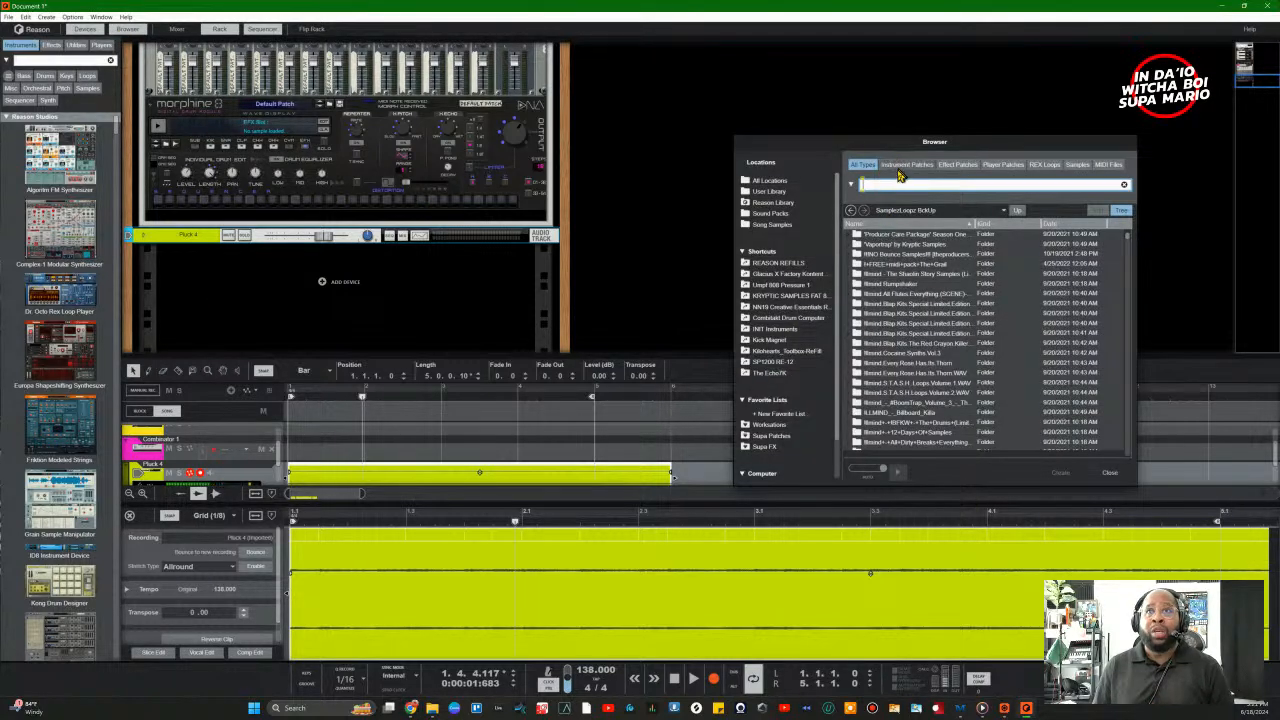
drag(919, 145, 726, 176)
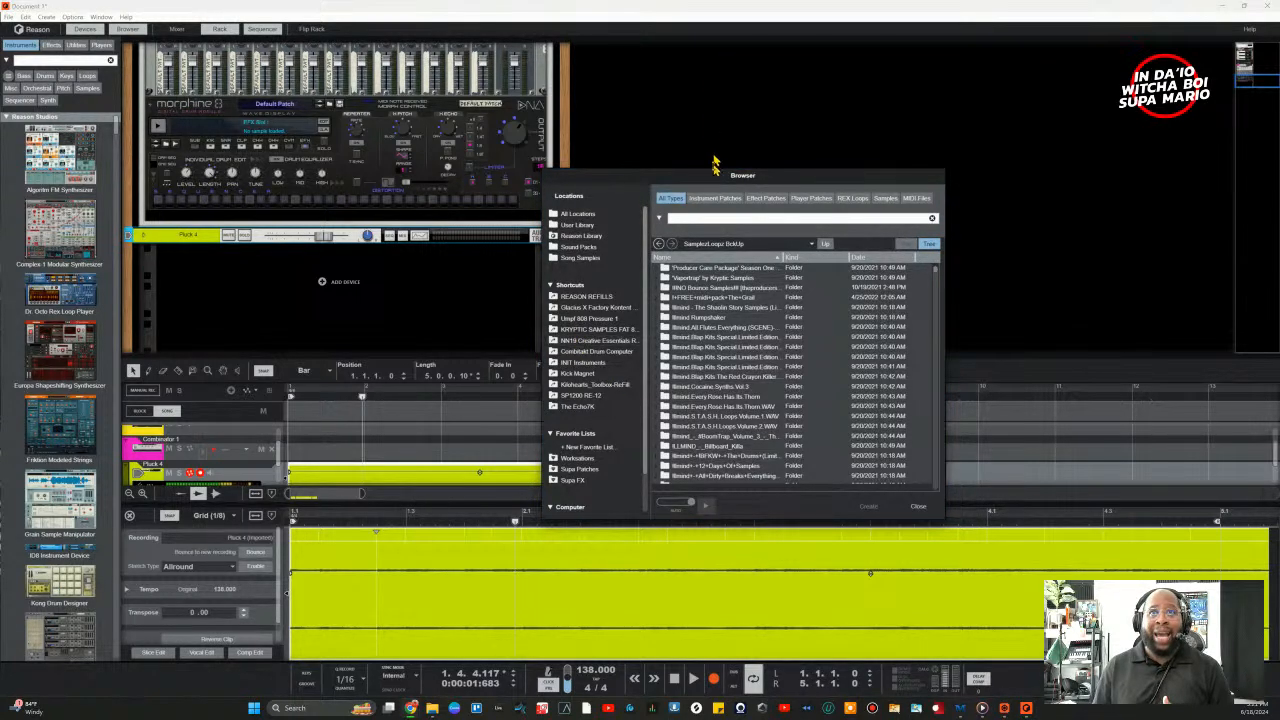
drag(710, 183, 674, 164)
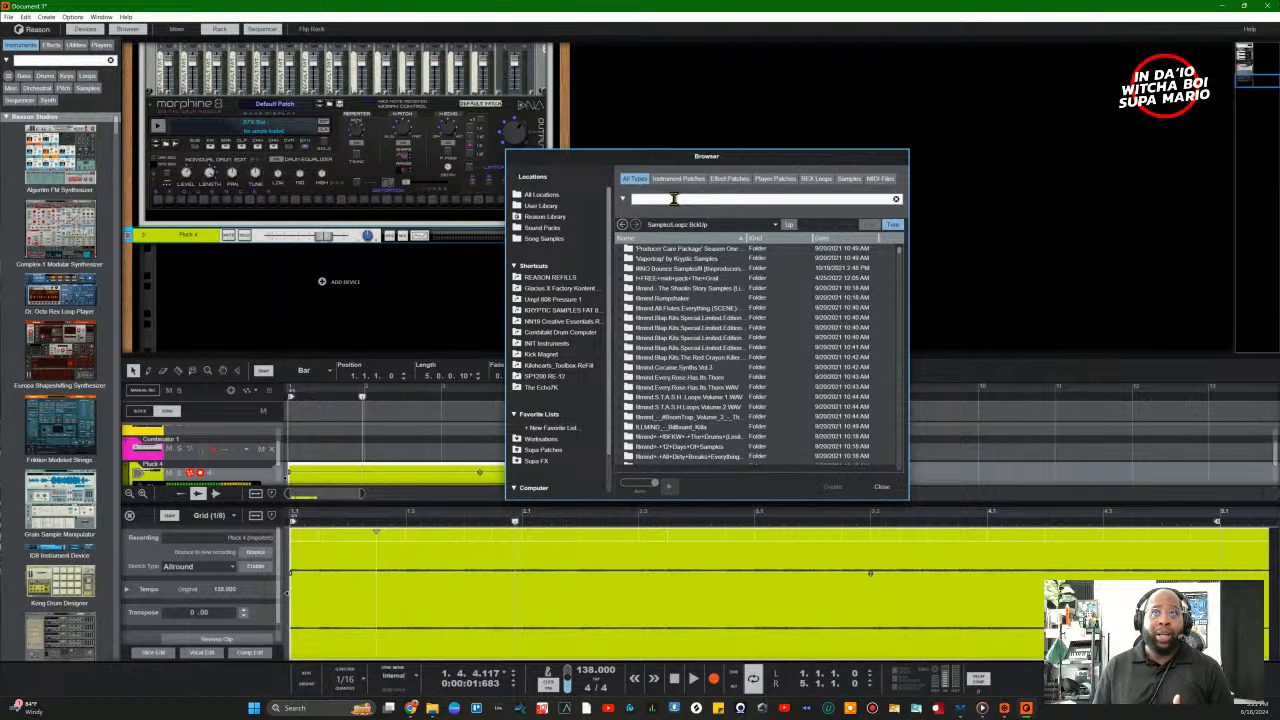
click(674, 198)
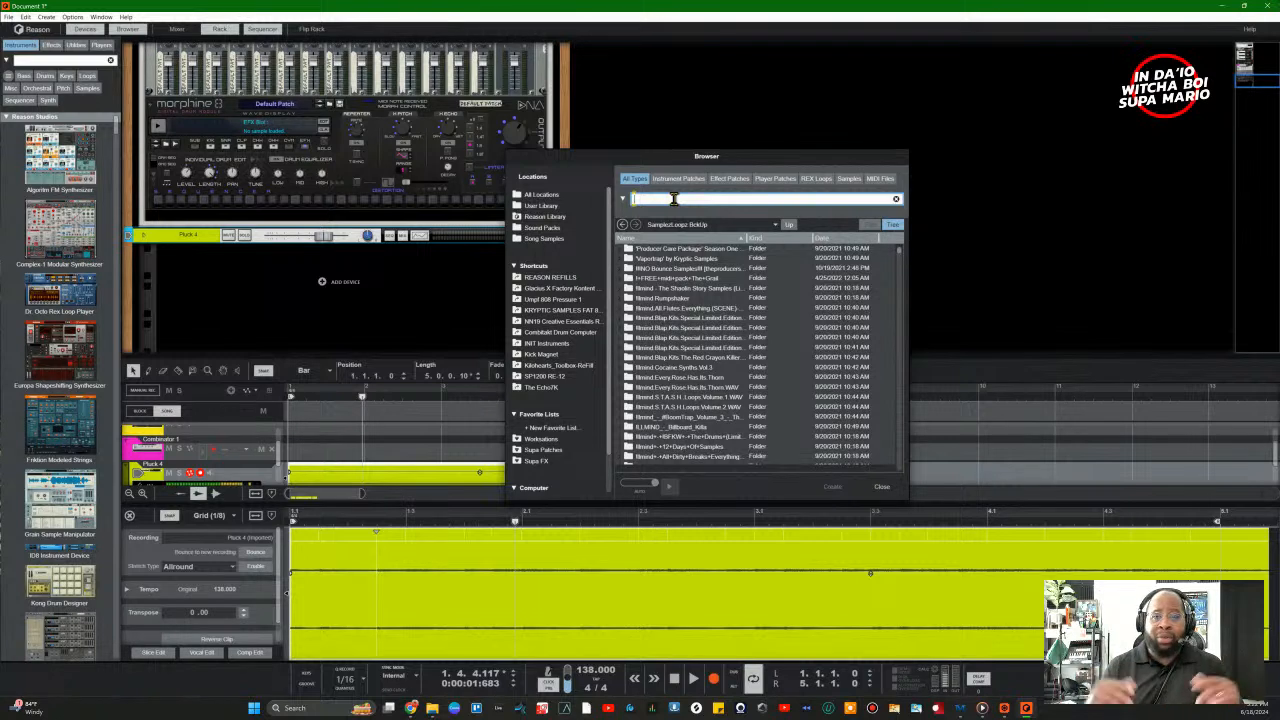
Step: Search for 138, expand the Computer group to This PC, and clear the search
text(138)
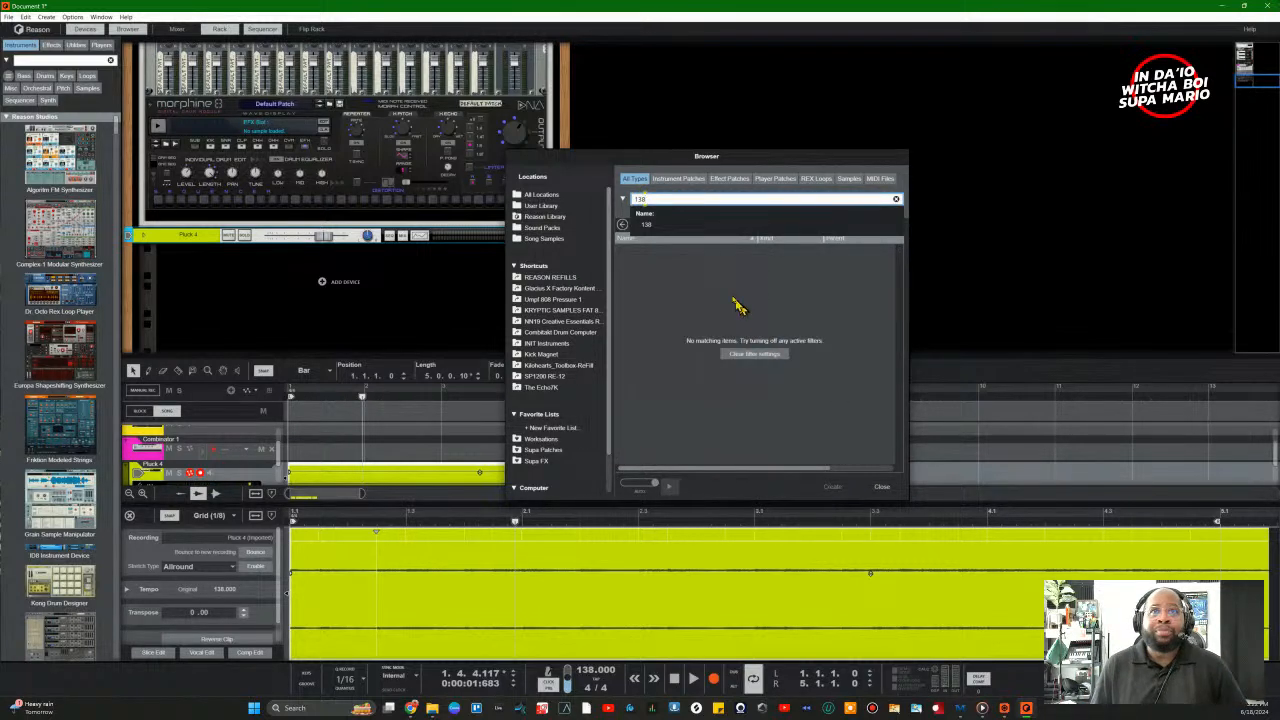
key(Return)
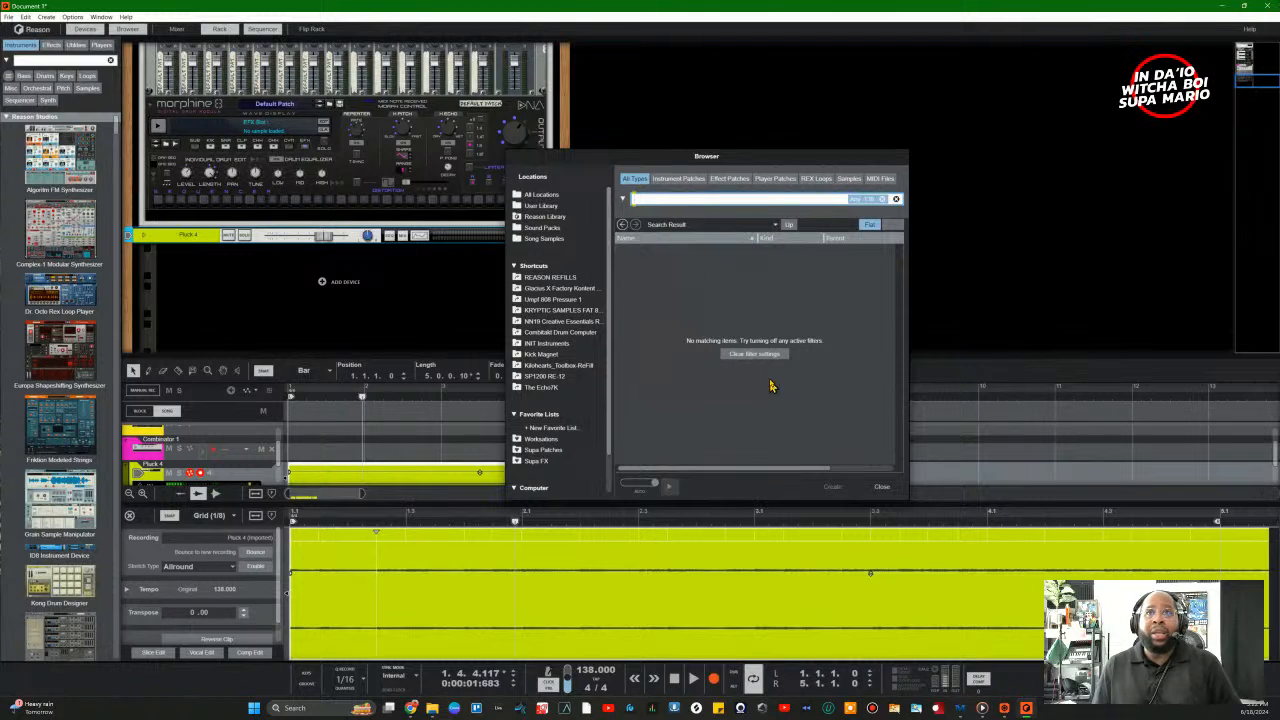
scroll(560, 340, down, 1)
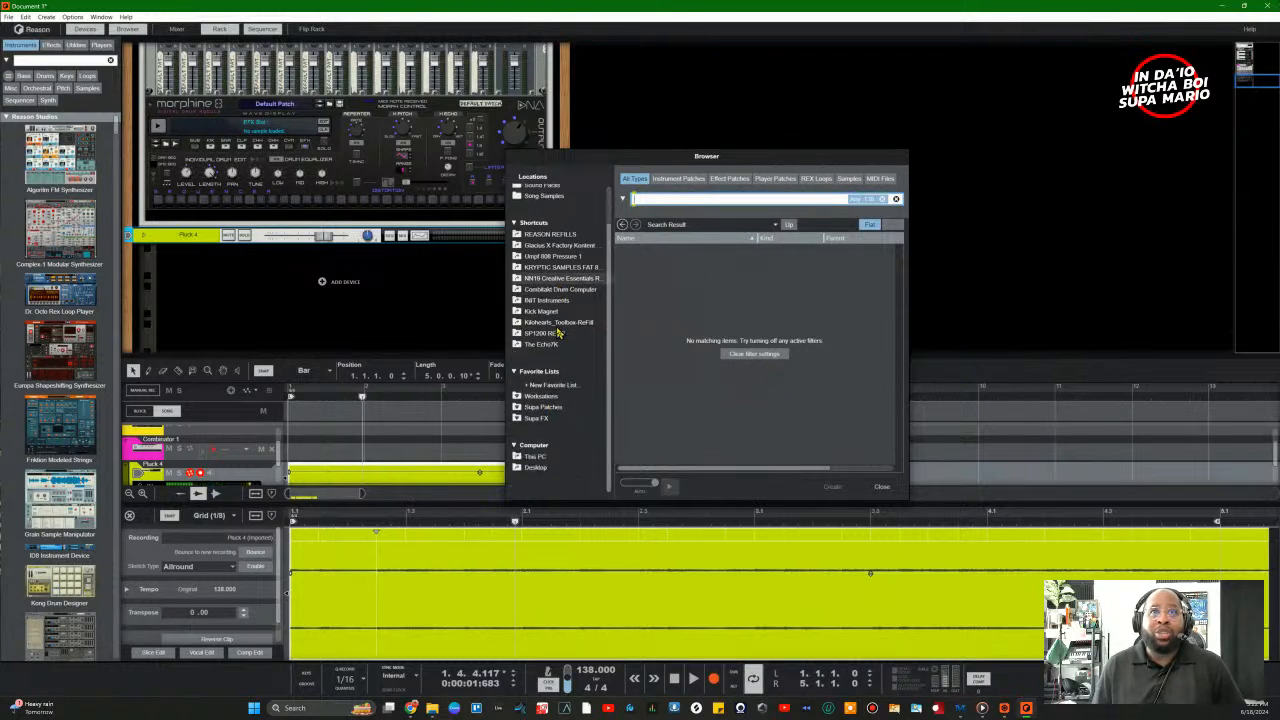
click(534, 445)
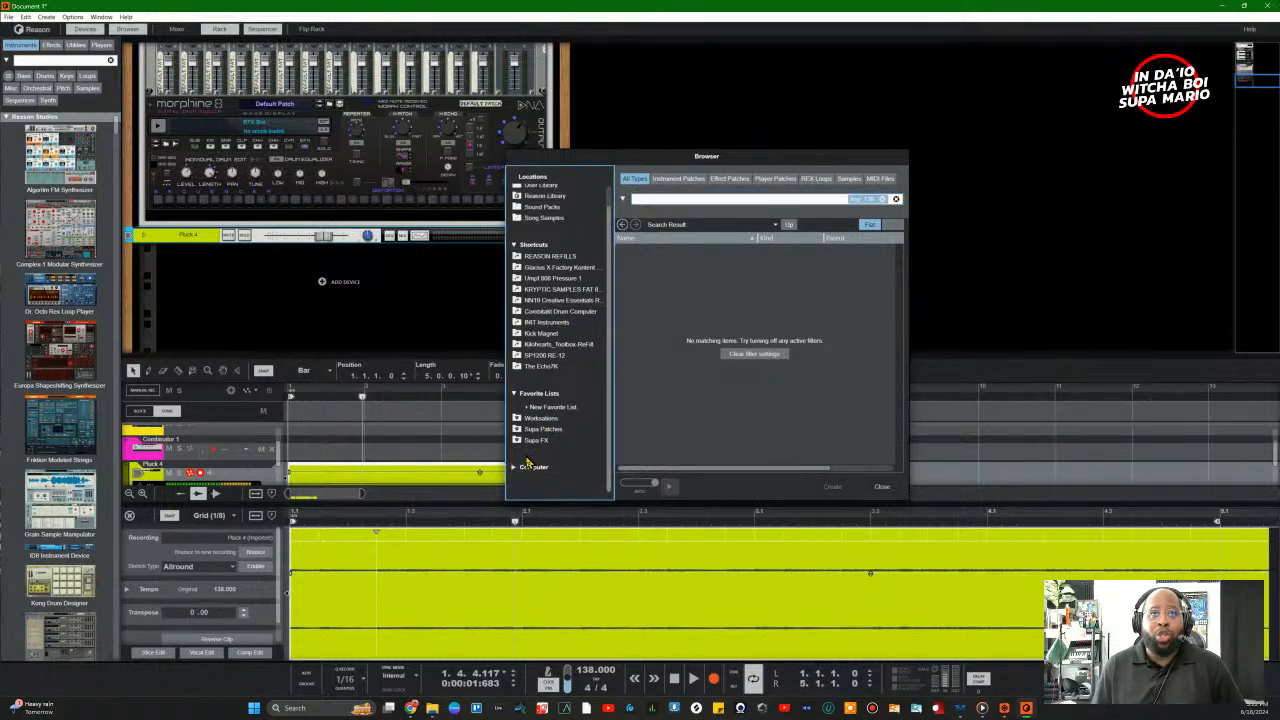
click(534, 468)
click(532, 469)
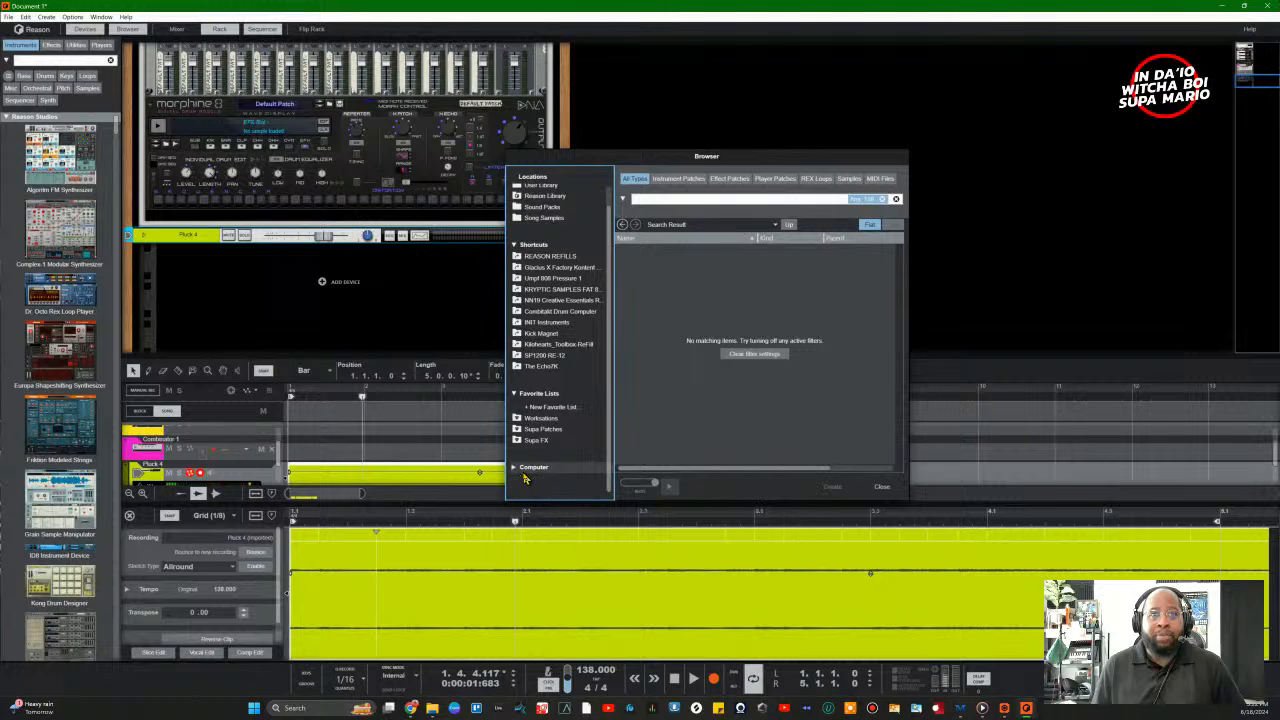
click(531, 470)
click(535, 478)
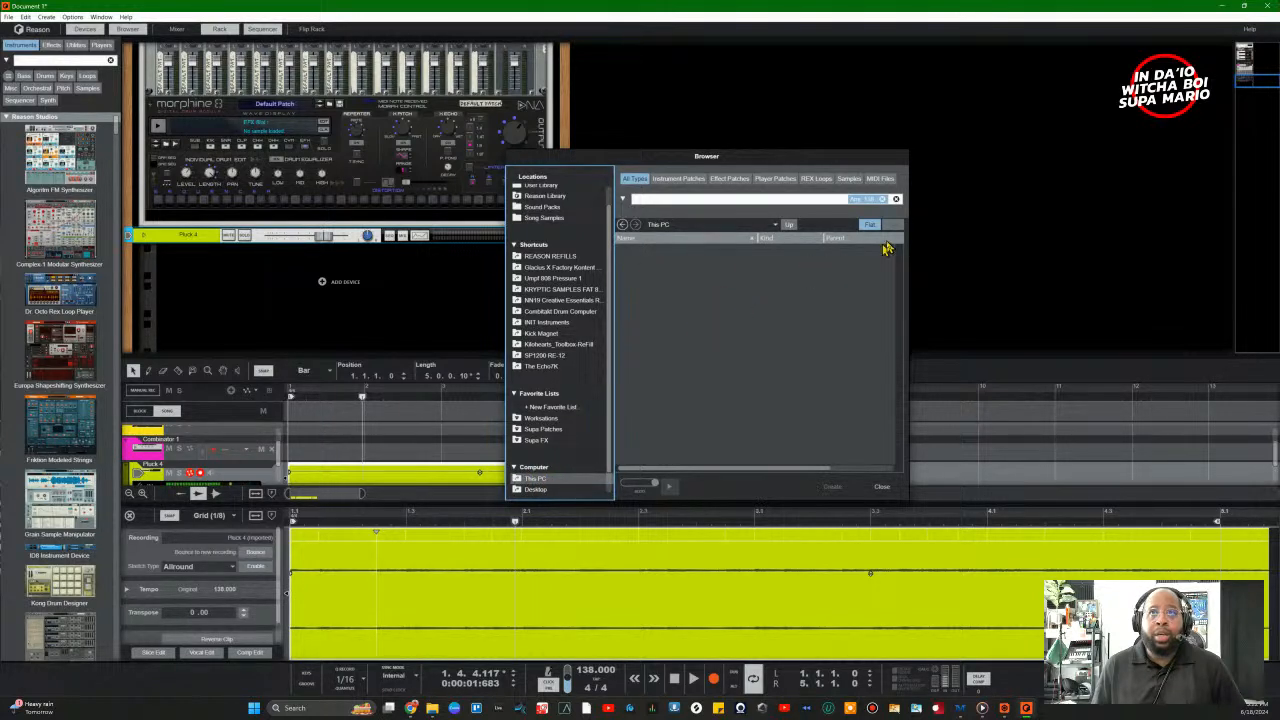
click(896, 199)
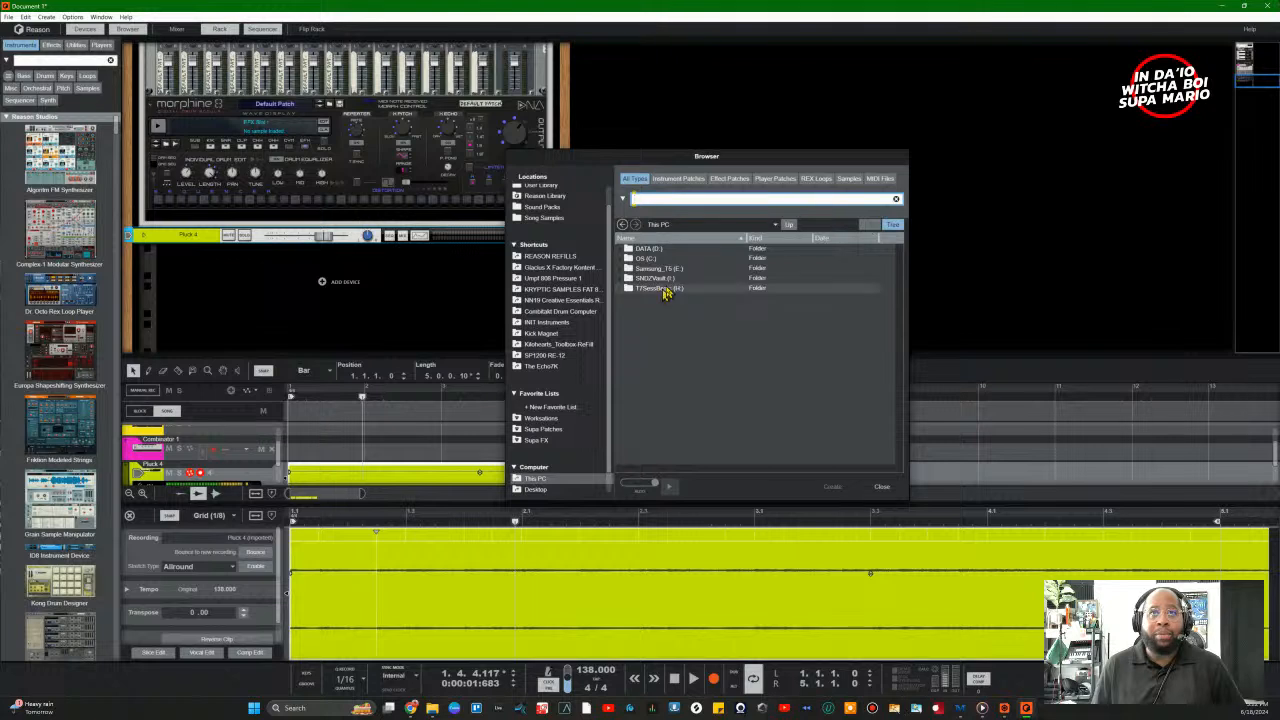
Step: Open the SNDZVault drive, expand SampleLoopz BckUp, then apply and remove a 138 filter
click(658, 278)
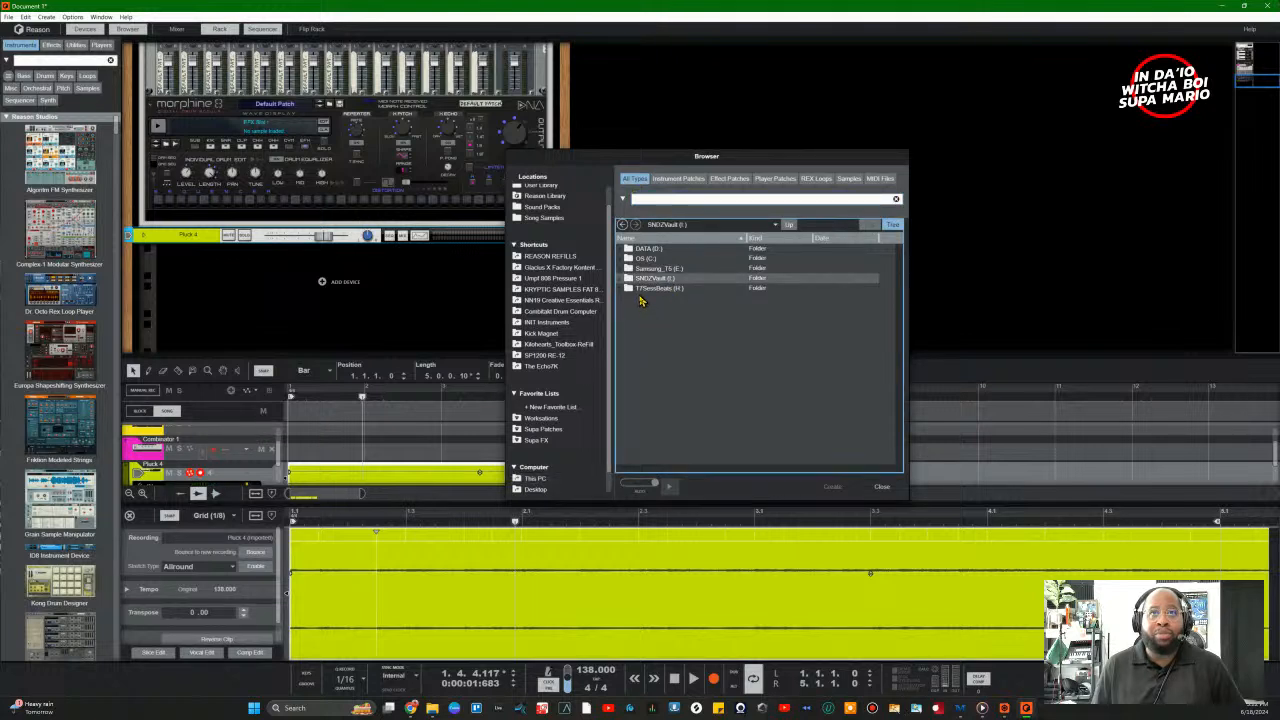
double_click(628, 279)
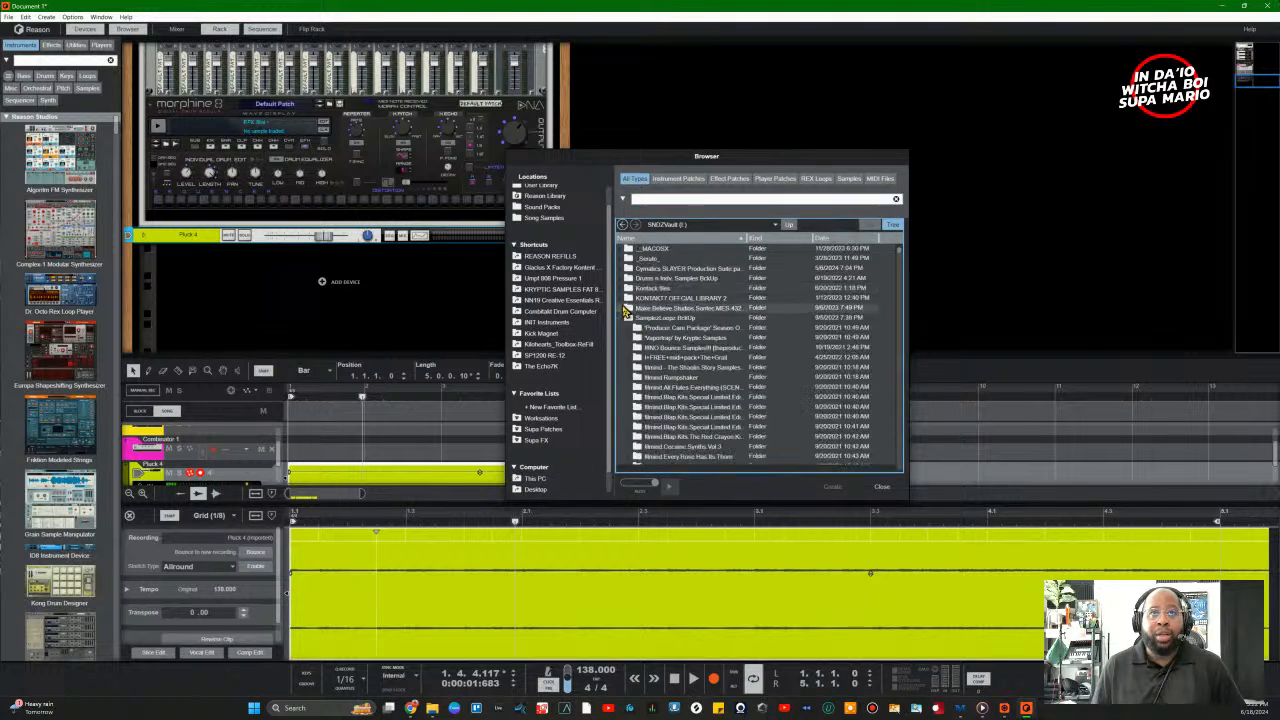
double_click(648, 318)
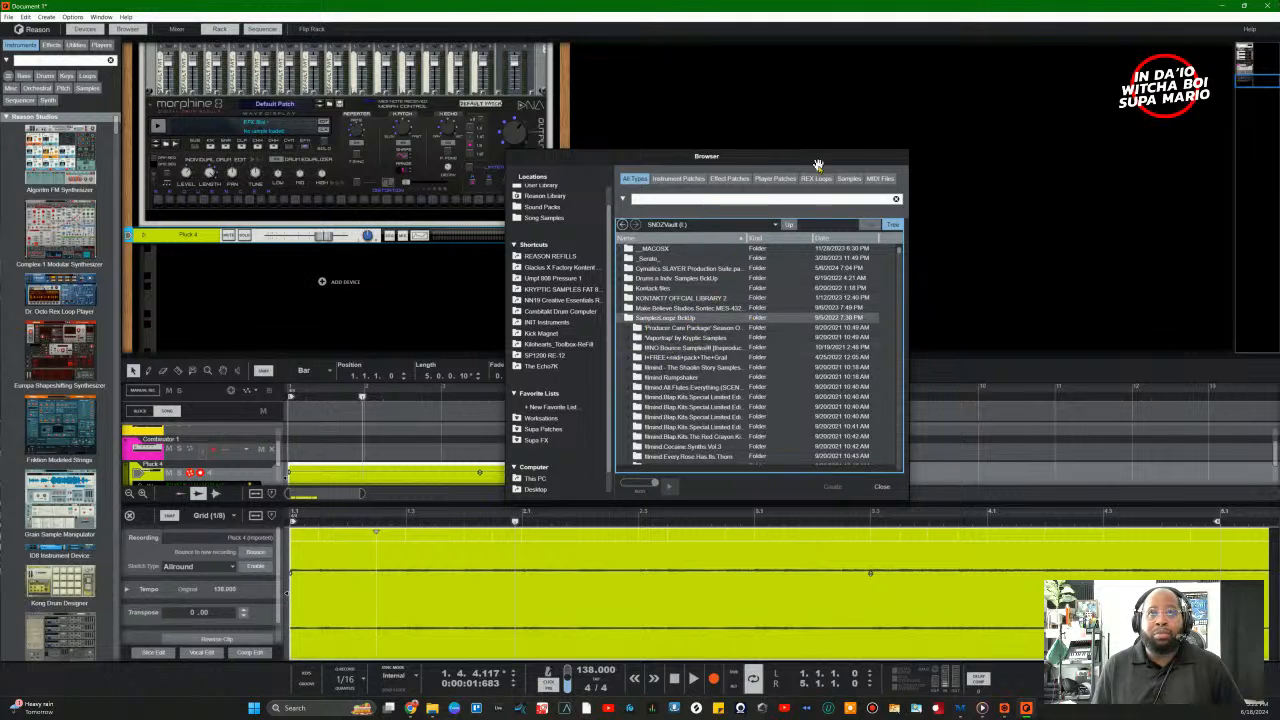
click(819, 199)
text(13)
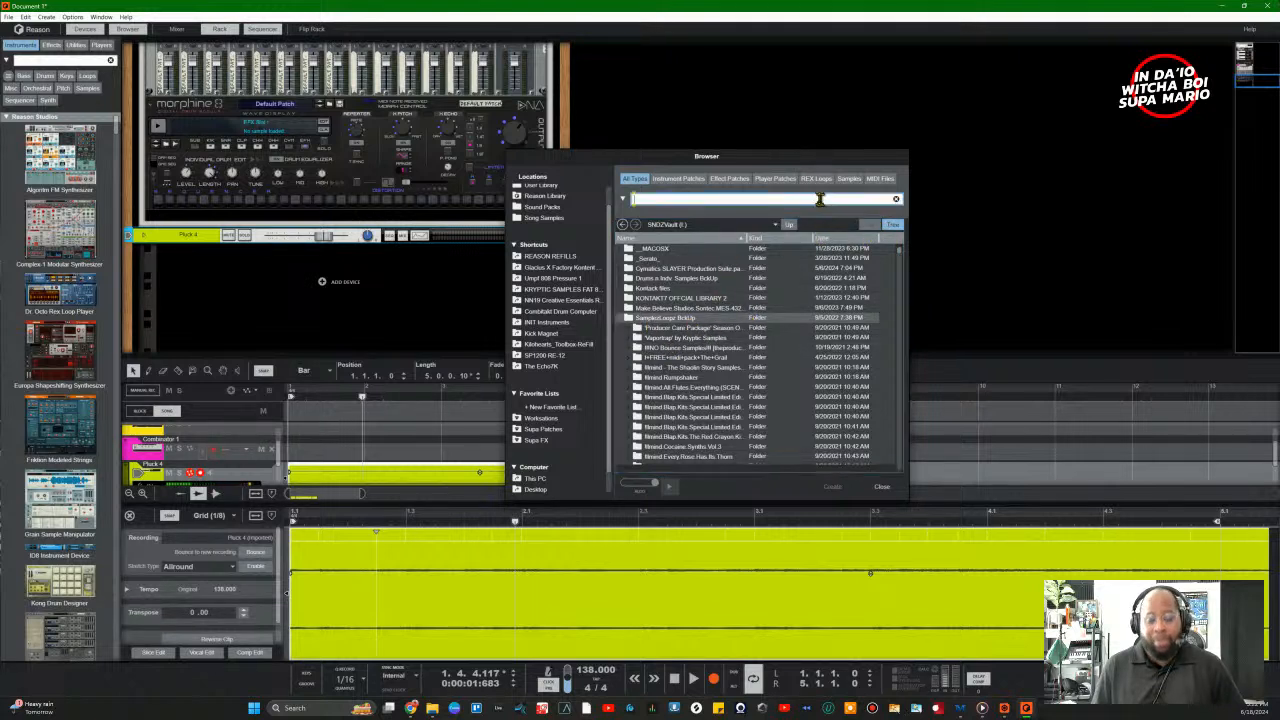
text(8)
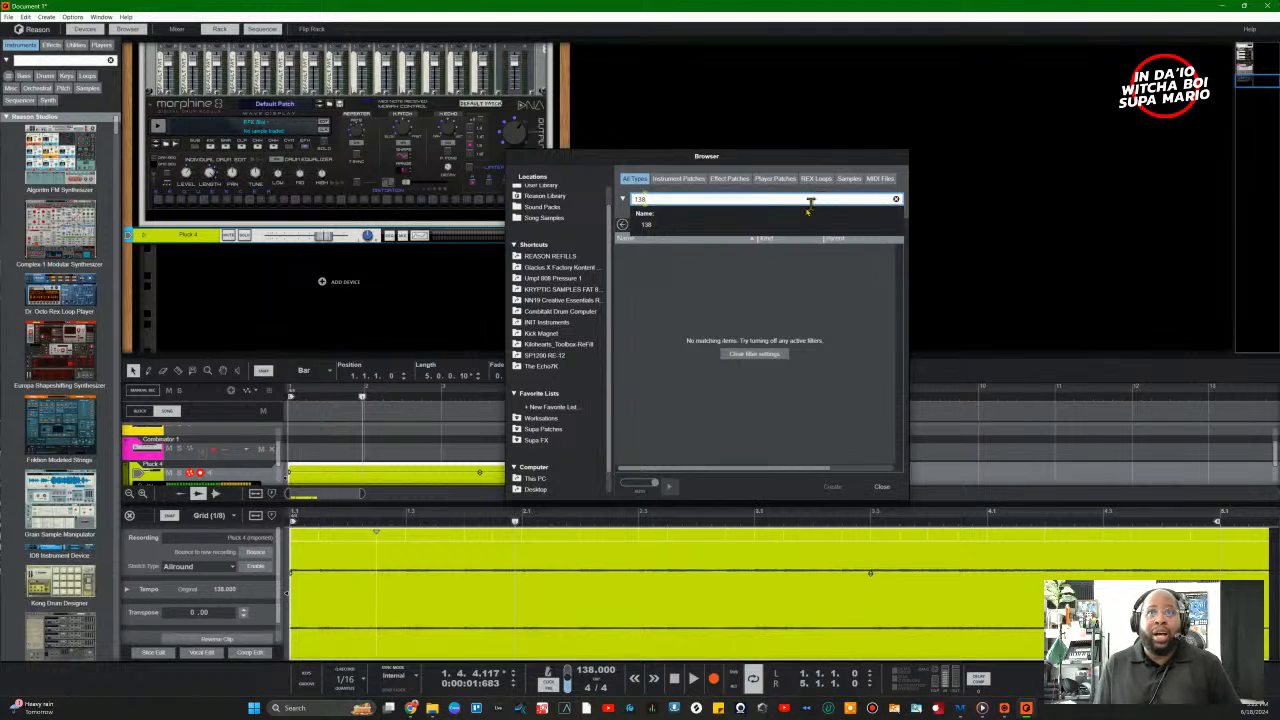
click(650, 224)
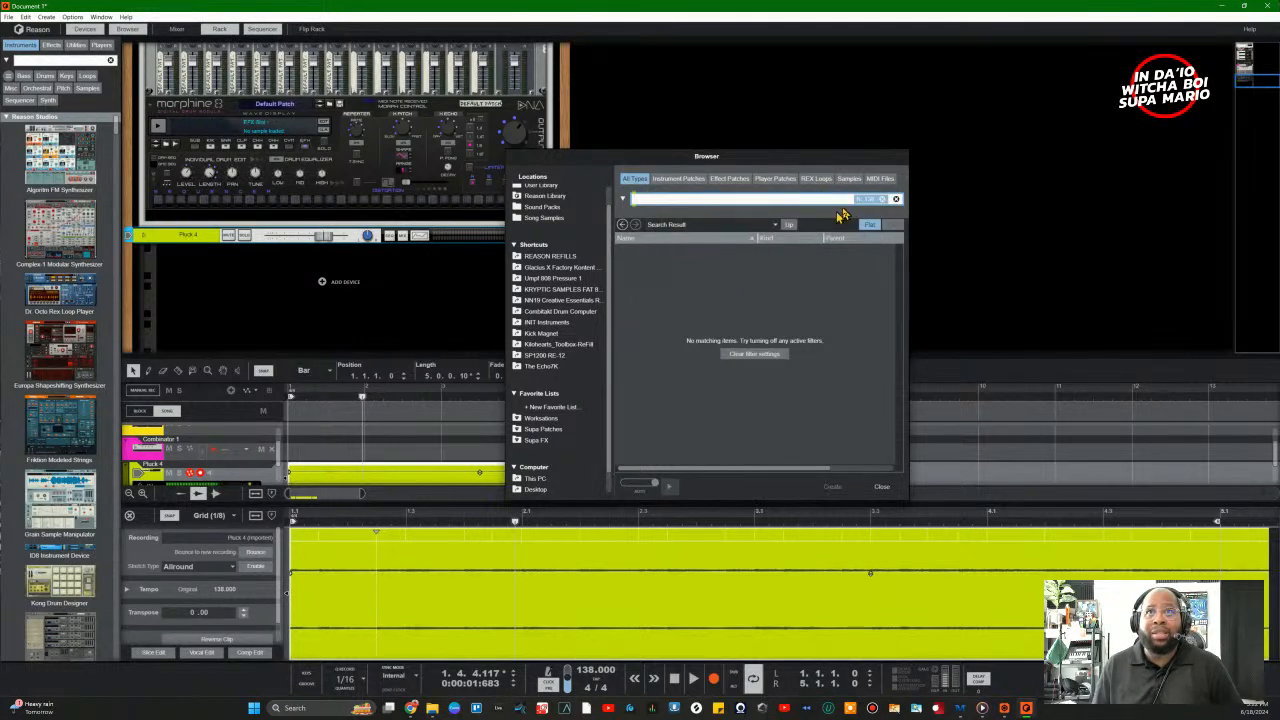
click(894, 200)
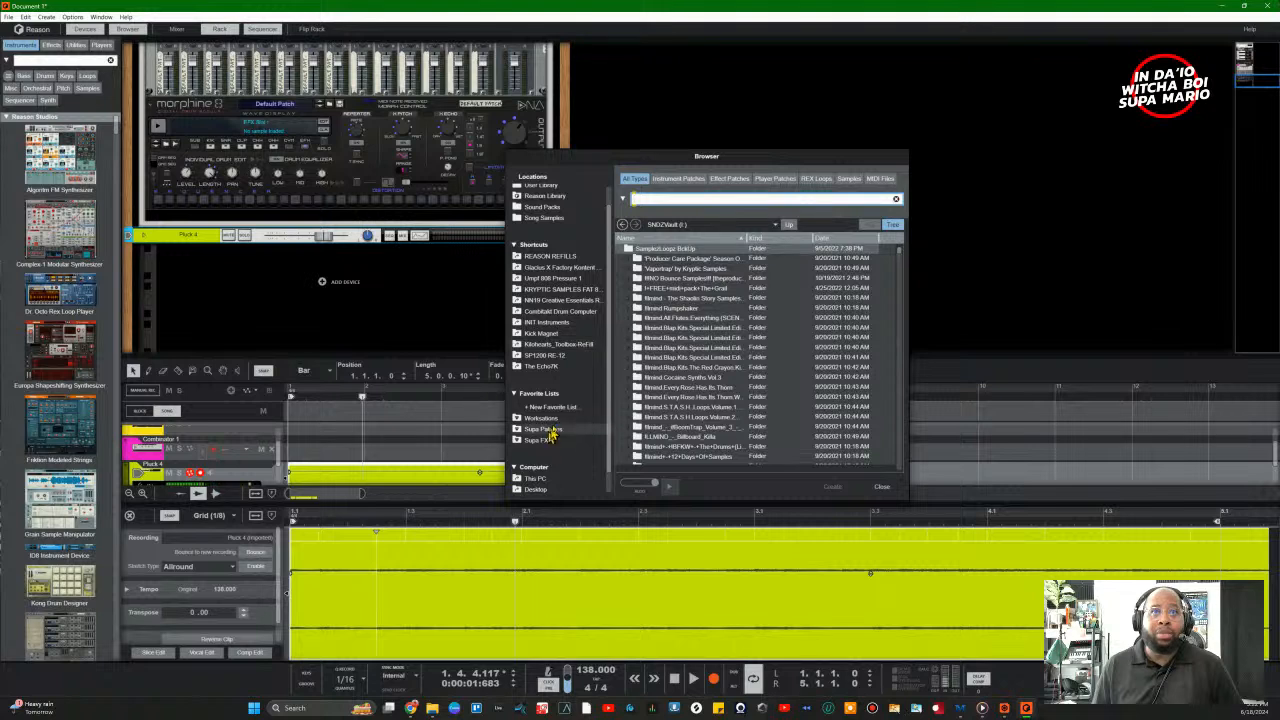
Step: Show the Song Samples location and search it for 'hih'
scroll(570, 235, up, 2)
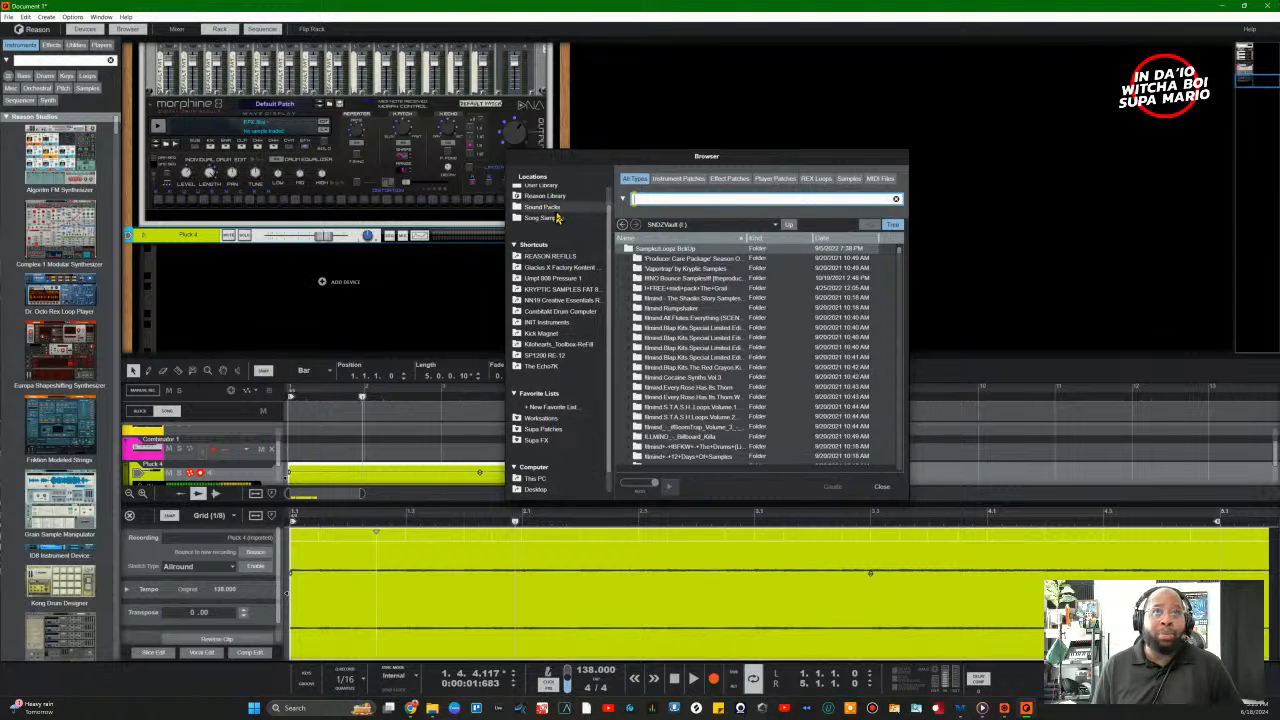
click(558, 240)
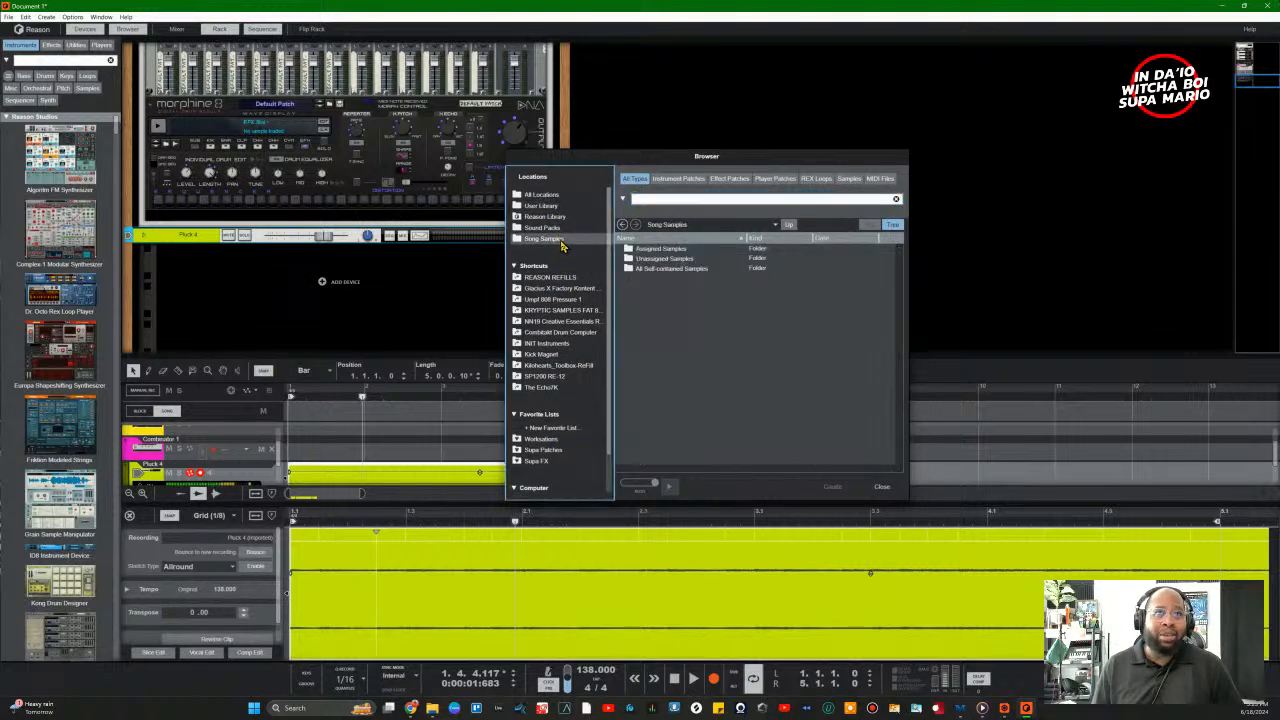
click(662, 199)
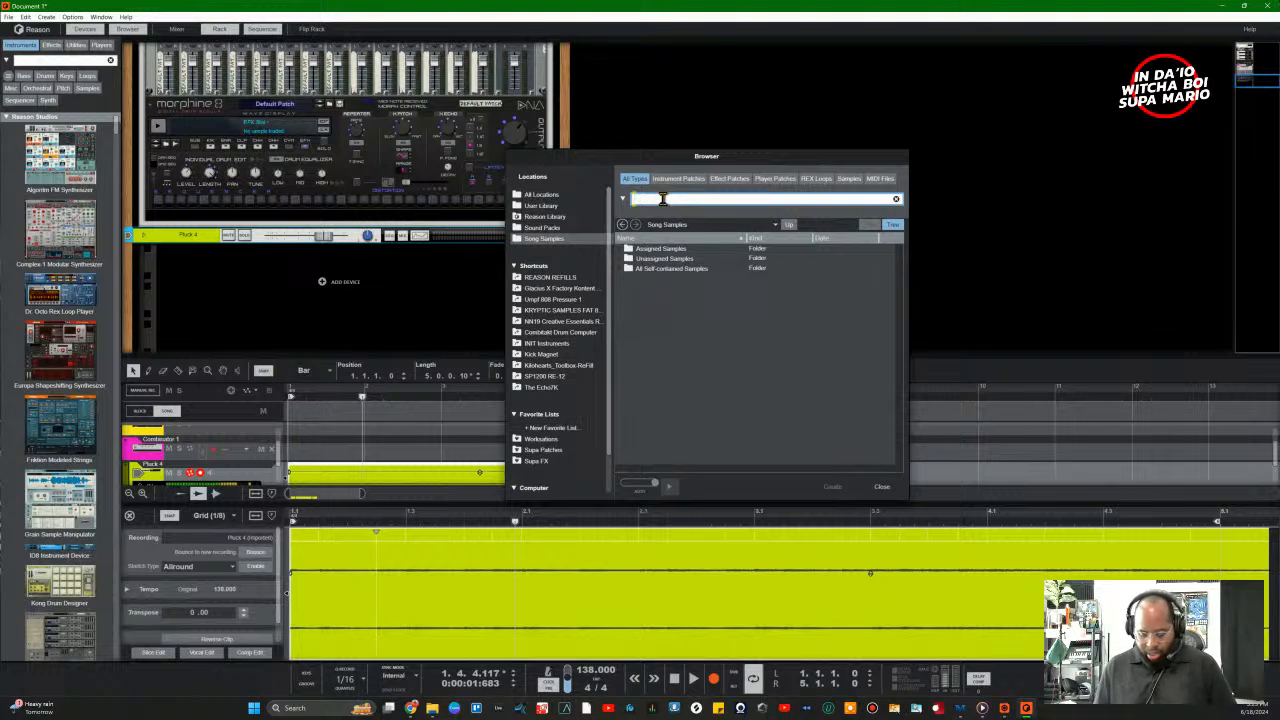
text(hihat)
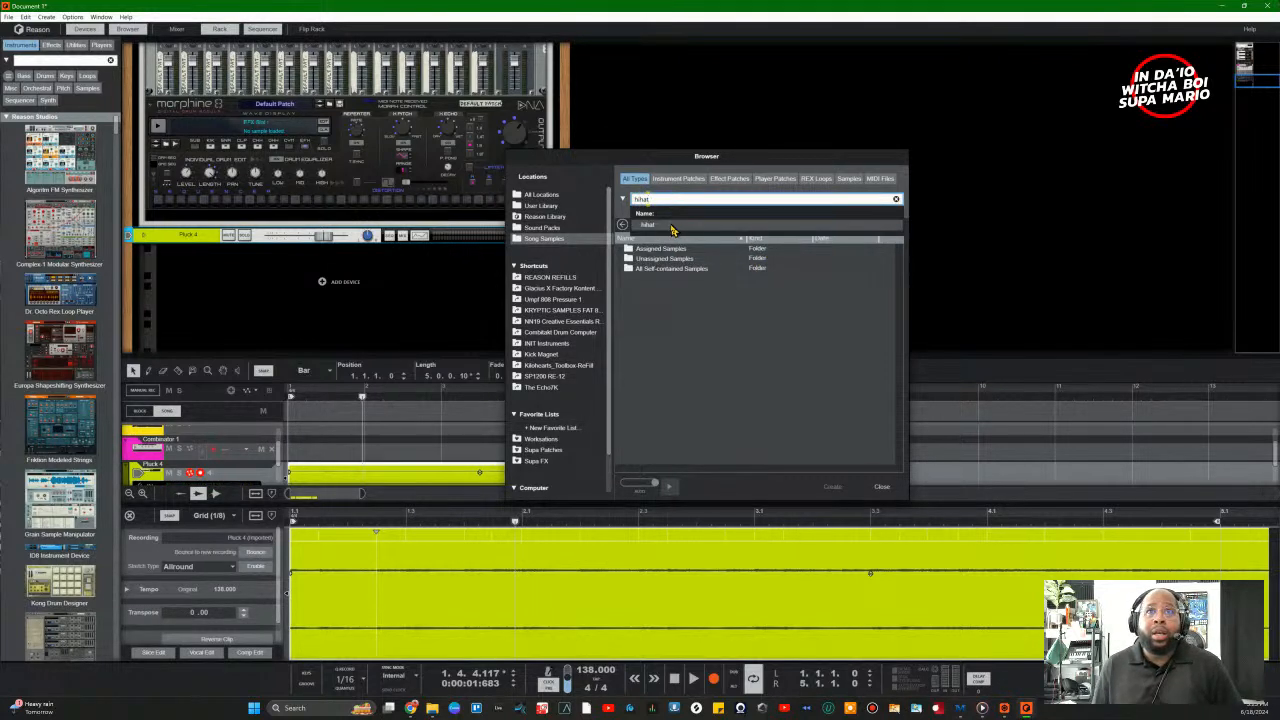
click(671, 226)
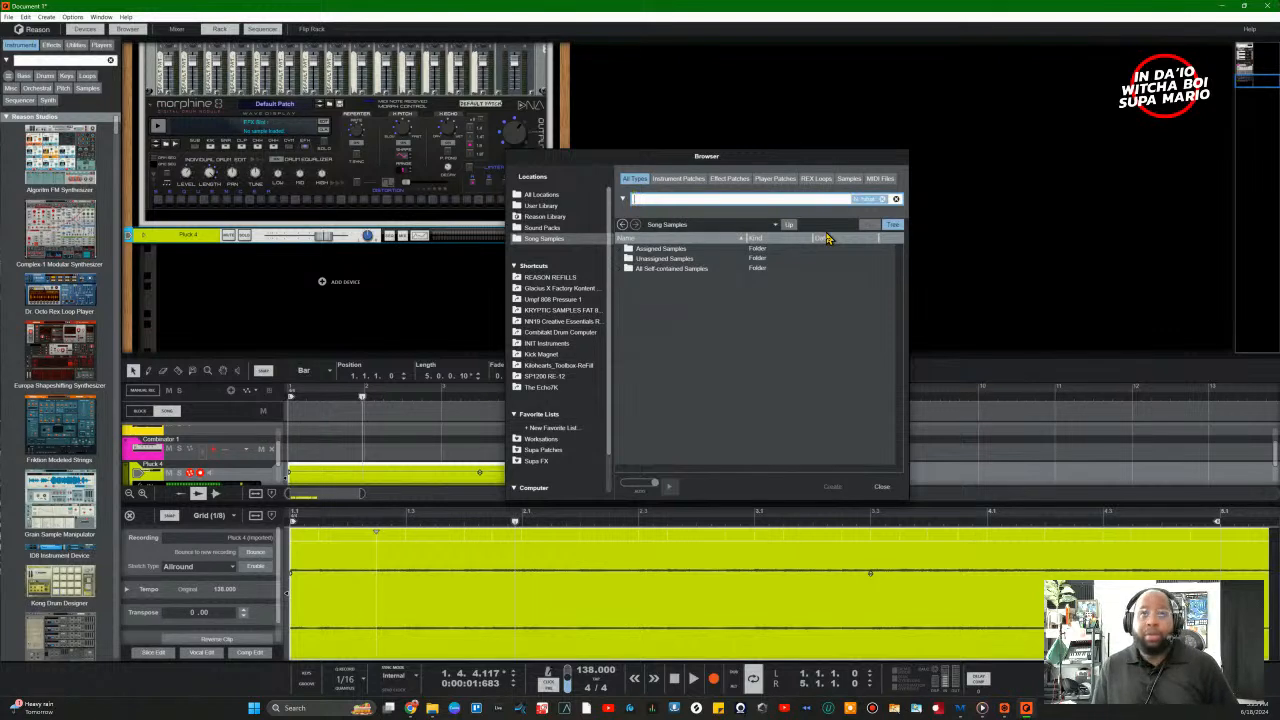
Step: Select All Self-contained Samples, restrict to the Samples type, and add 'hats' as a search term
click(617, 259)
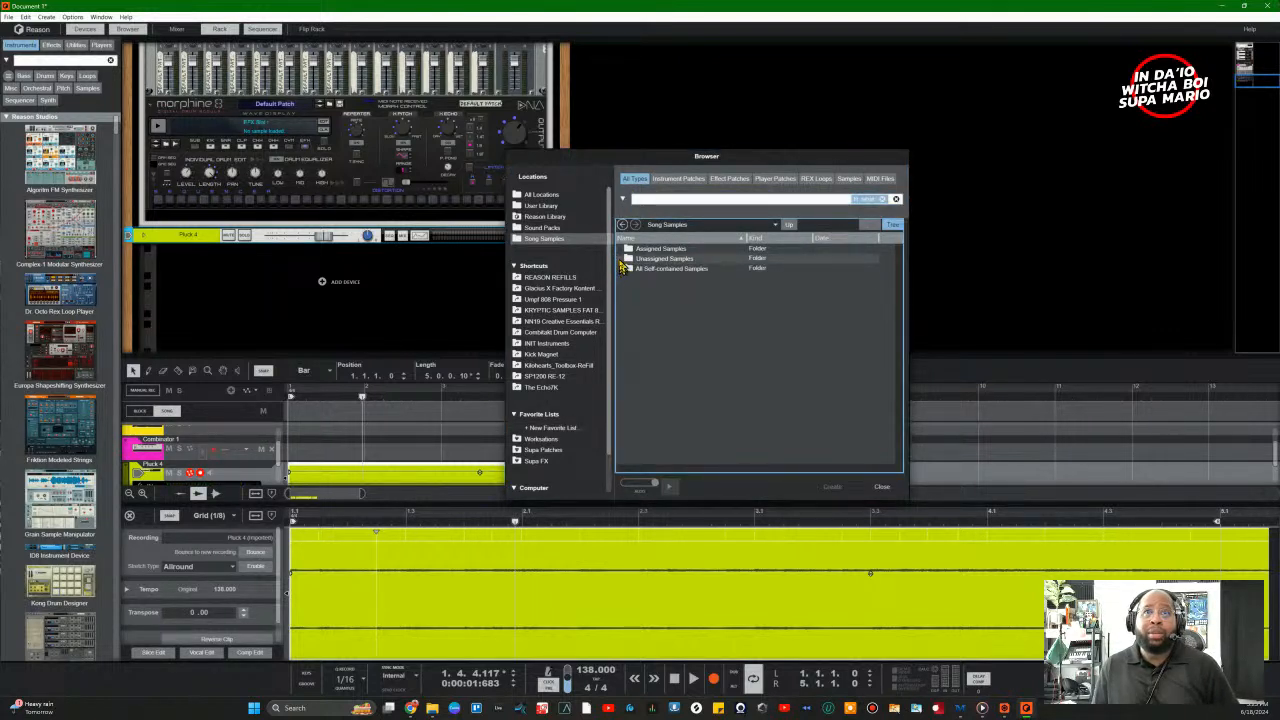
click(634, 268)
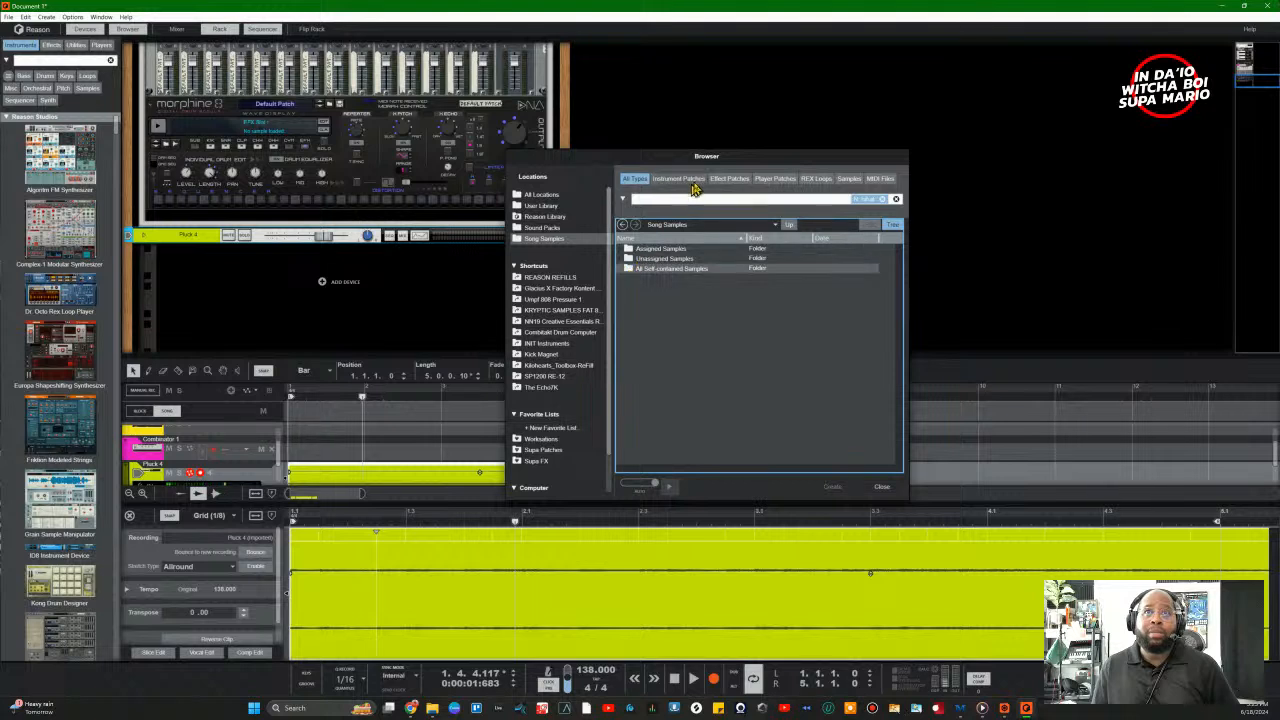
click(848, 178)
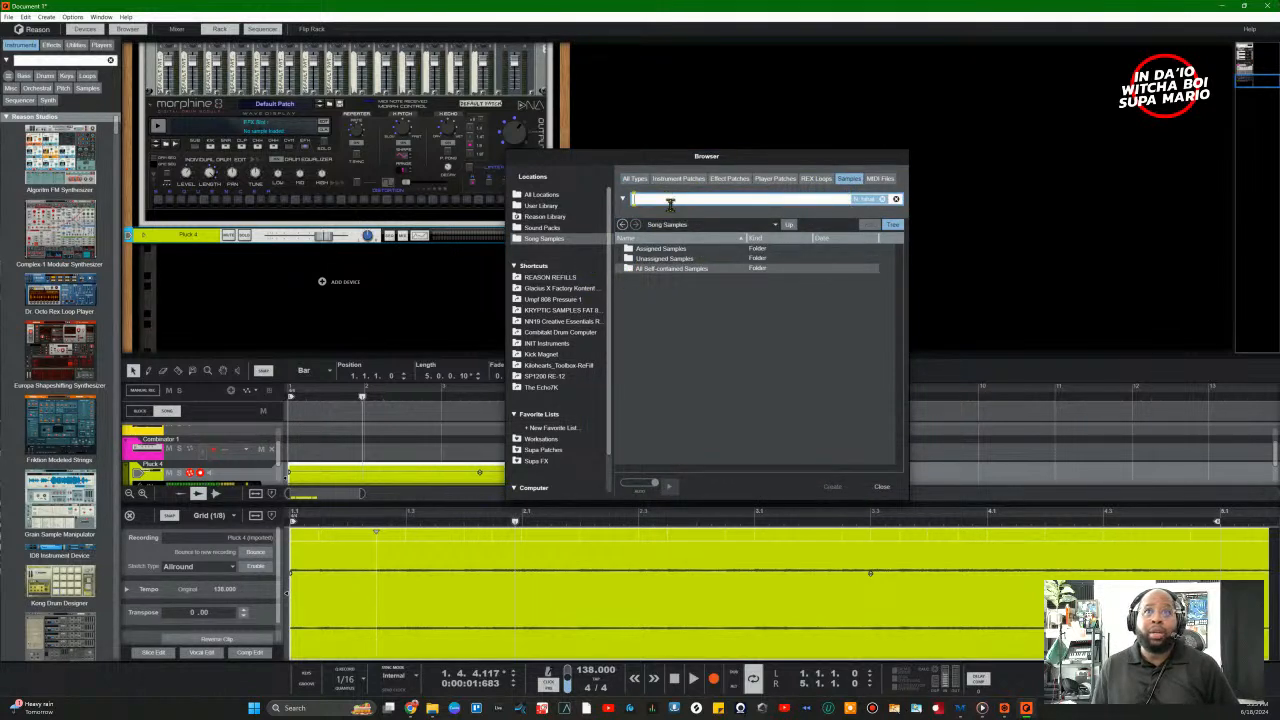
text(hats)
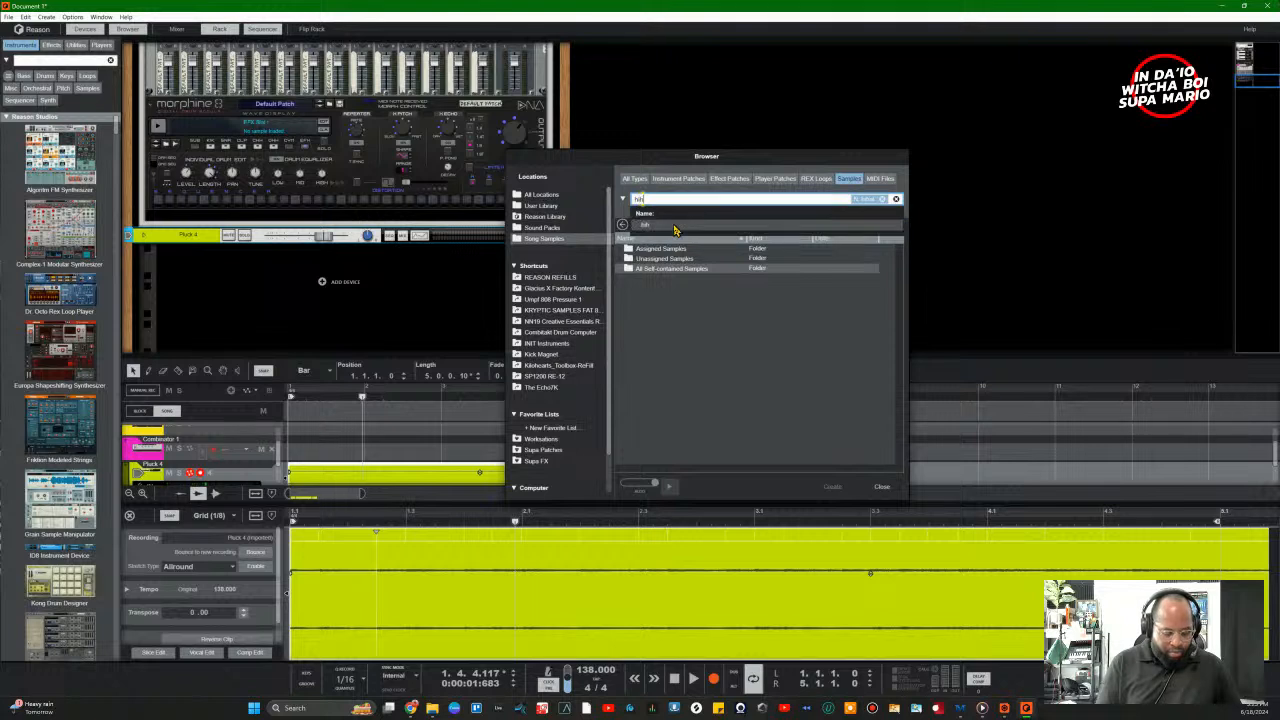
key(Return)
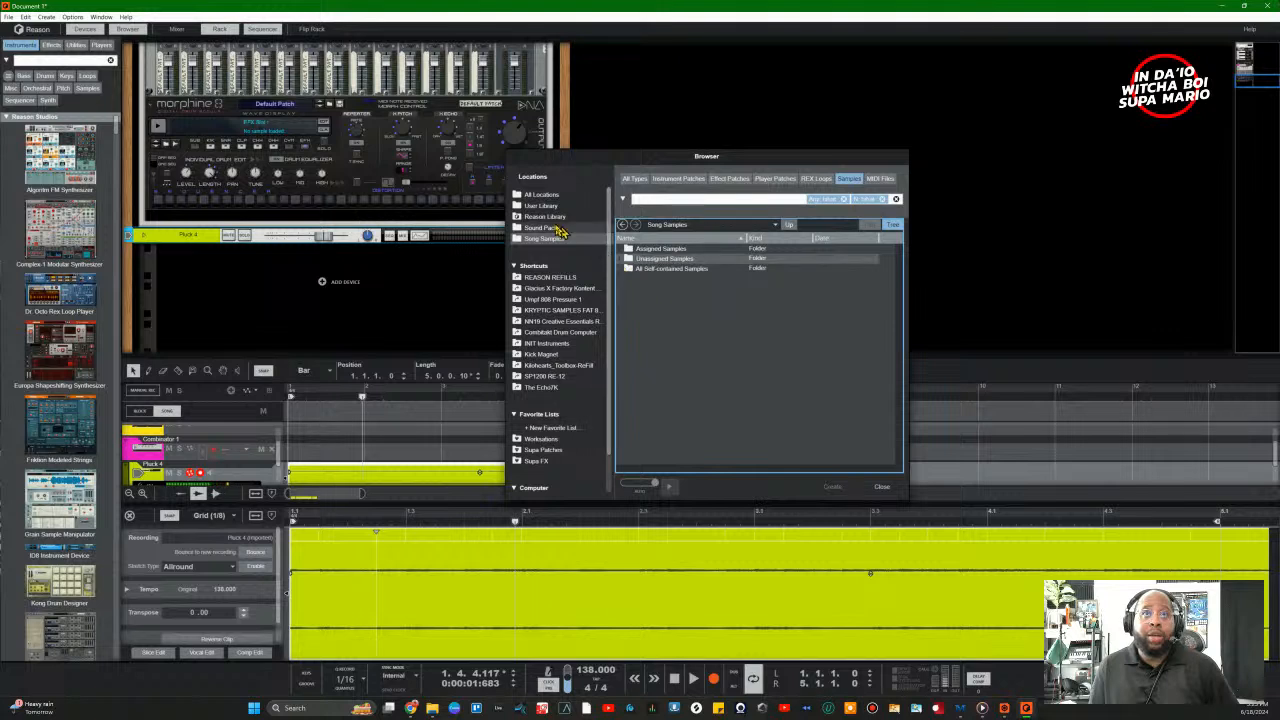
click(533, 217)
Step: Browse the Reason Factory Sound Bank's Kong Sounds & Samples folder to the hi-hat WAV files
click(538, 228)
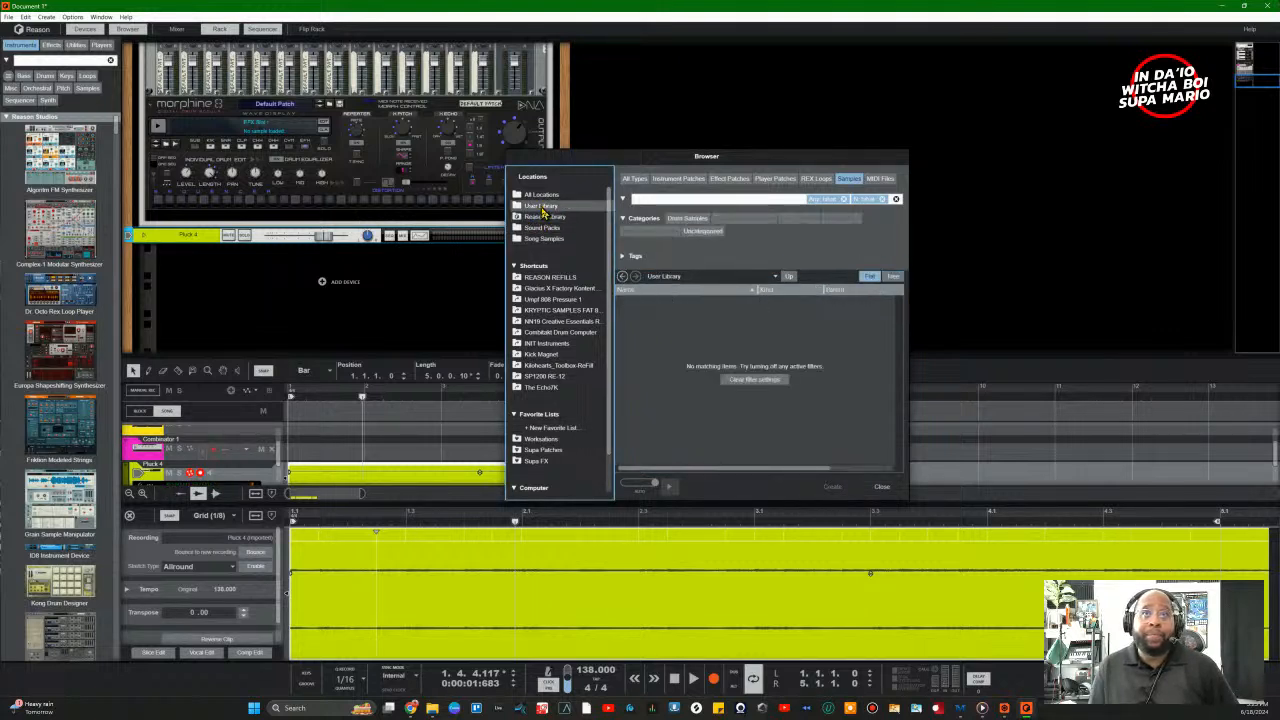
click(540, 217)
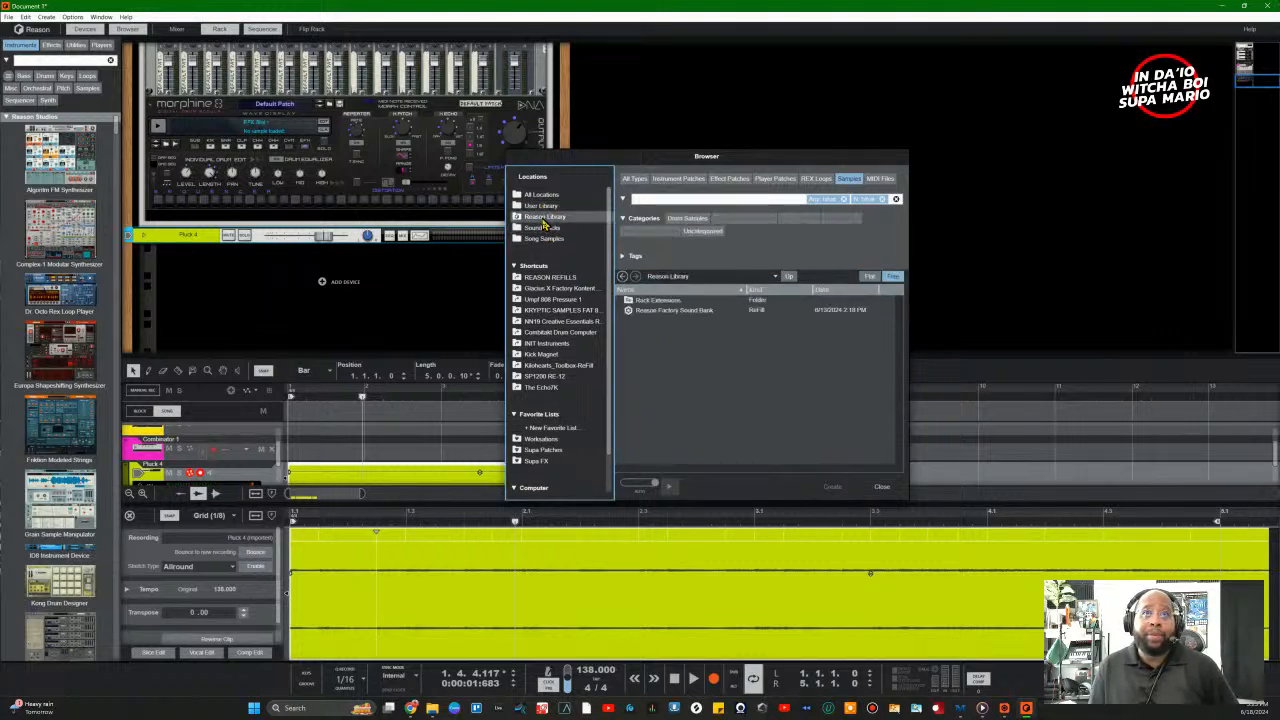
click(623, 305)
click(627, 300)
click(627, 330)
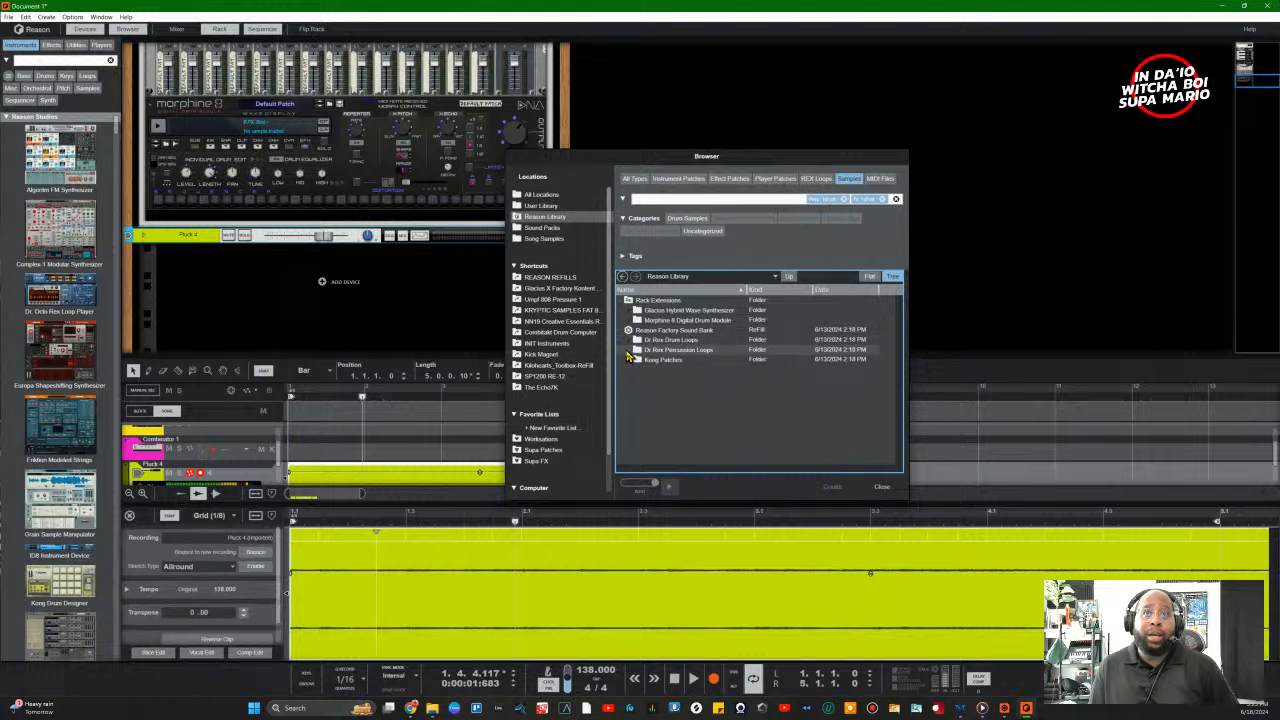
click(630, 359)
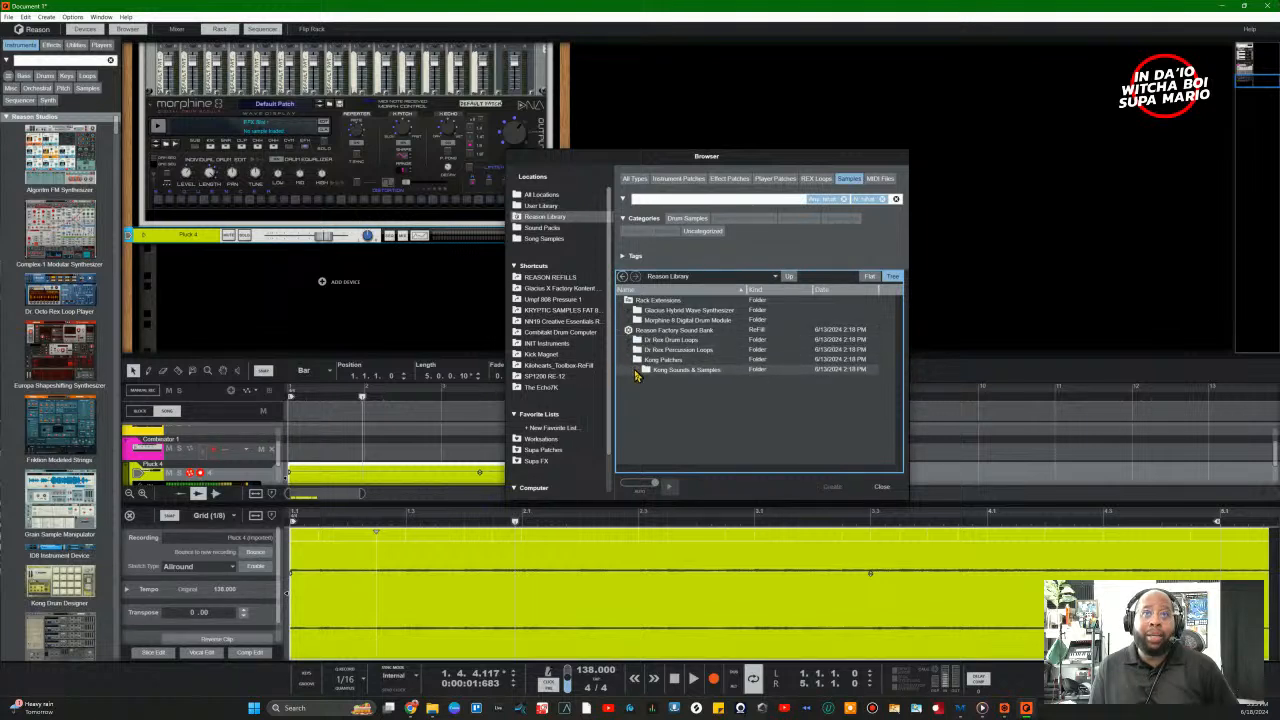
click(634, 369)
click(649, 379)
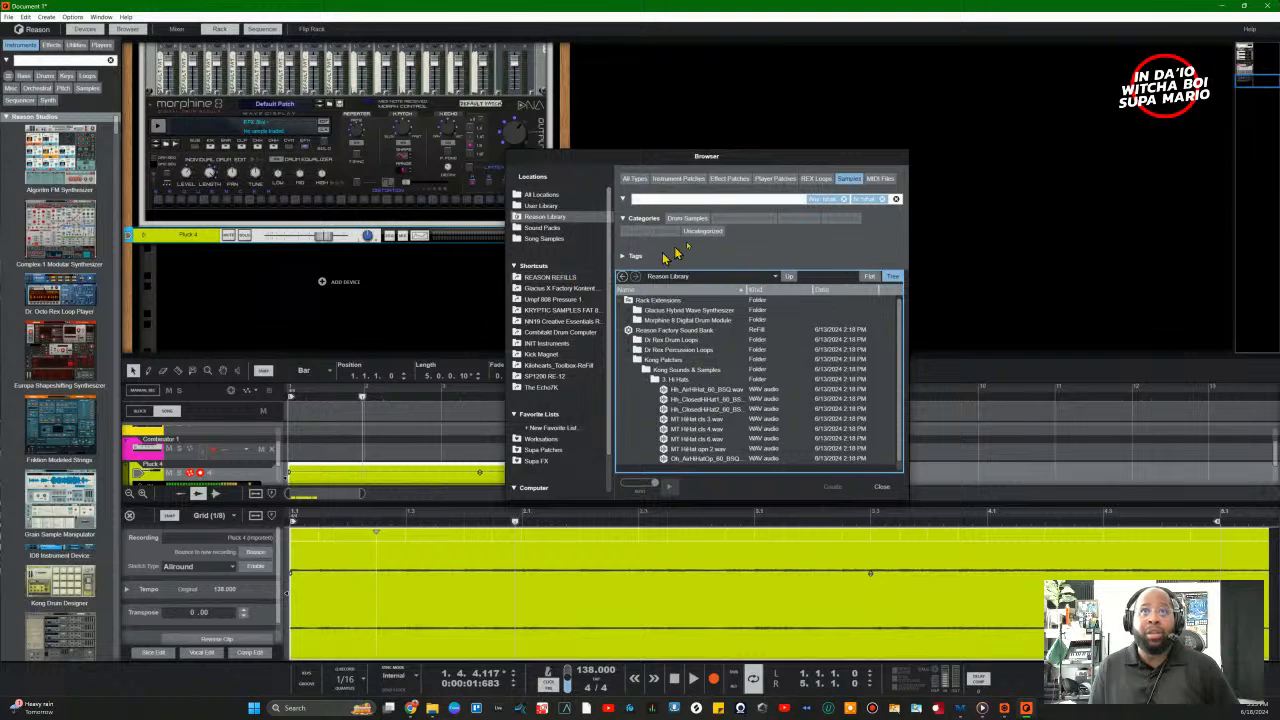
Step: Switch to All Types, remove both filter chips, and list the folders on This PC
click(814, 182)
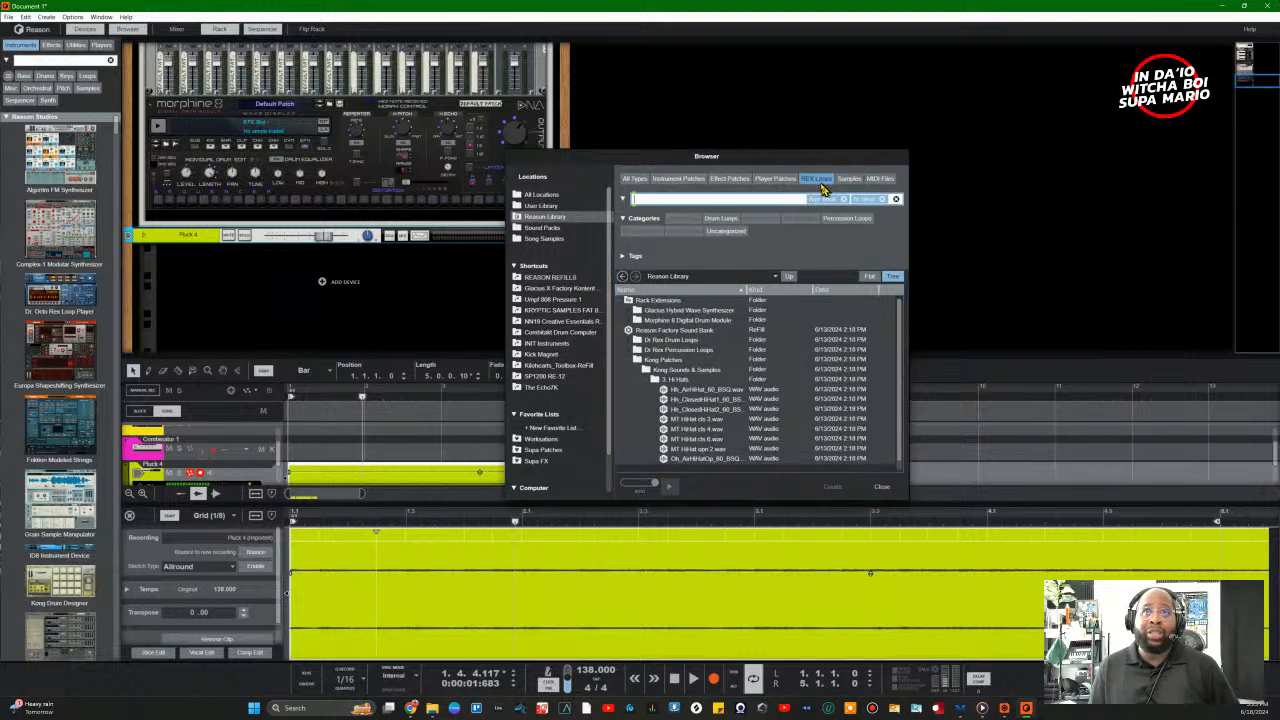
click(776, 180)
click(729, 180)
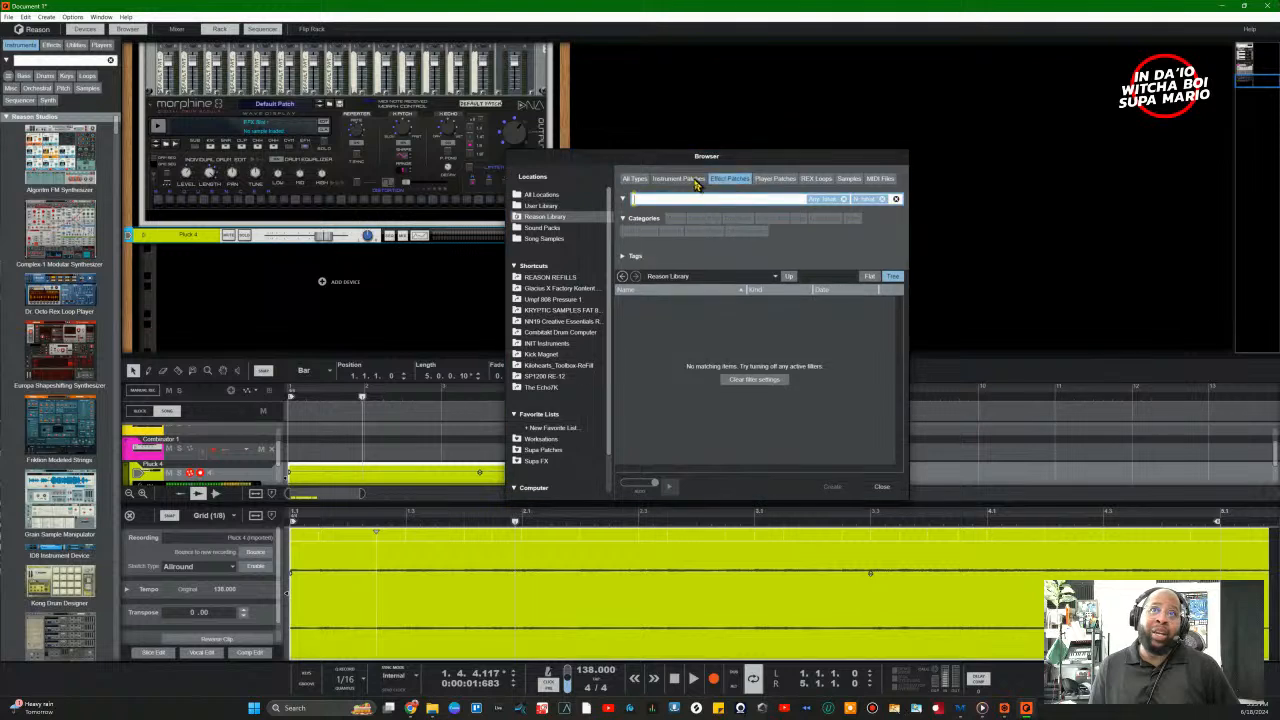
click(679, 180)
click(636, 180)
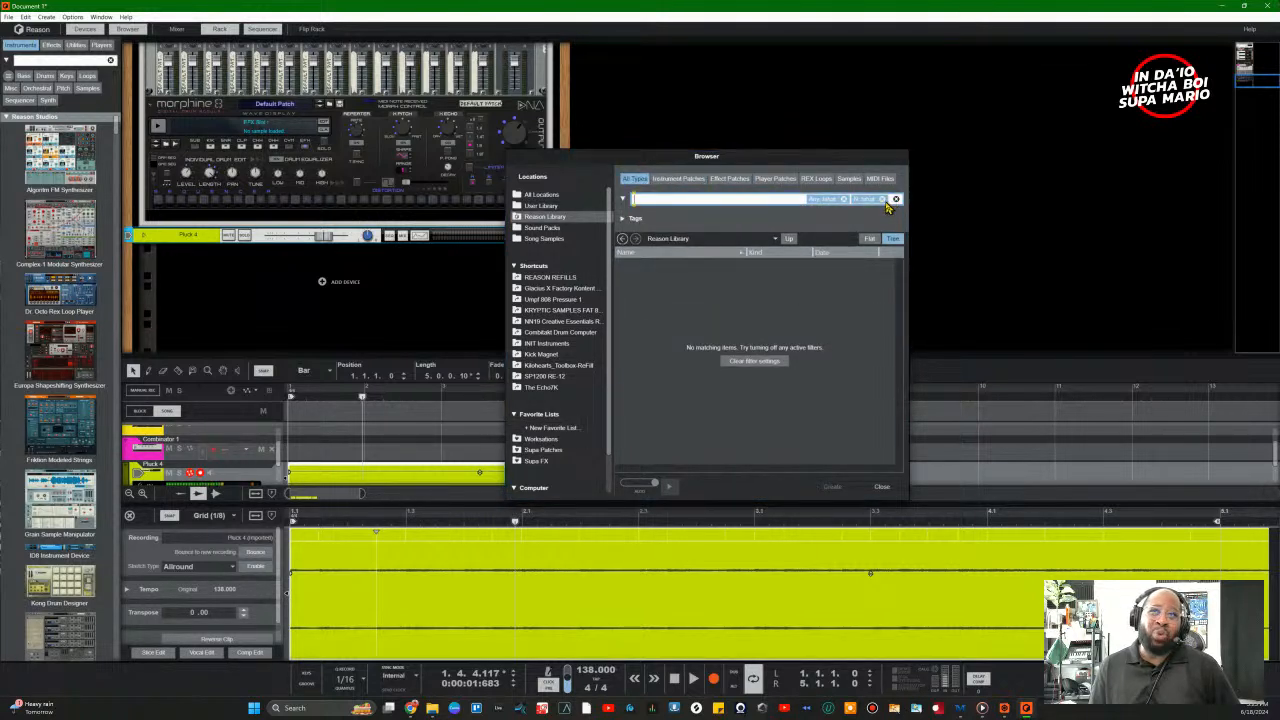
click(884, 200)
click(884, 200)
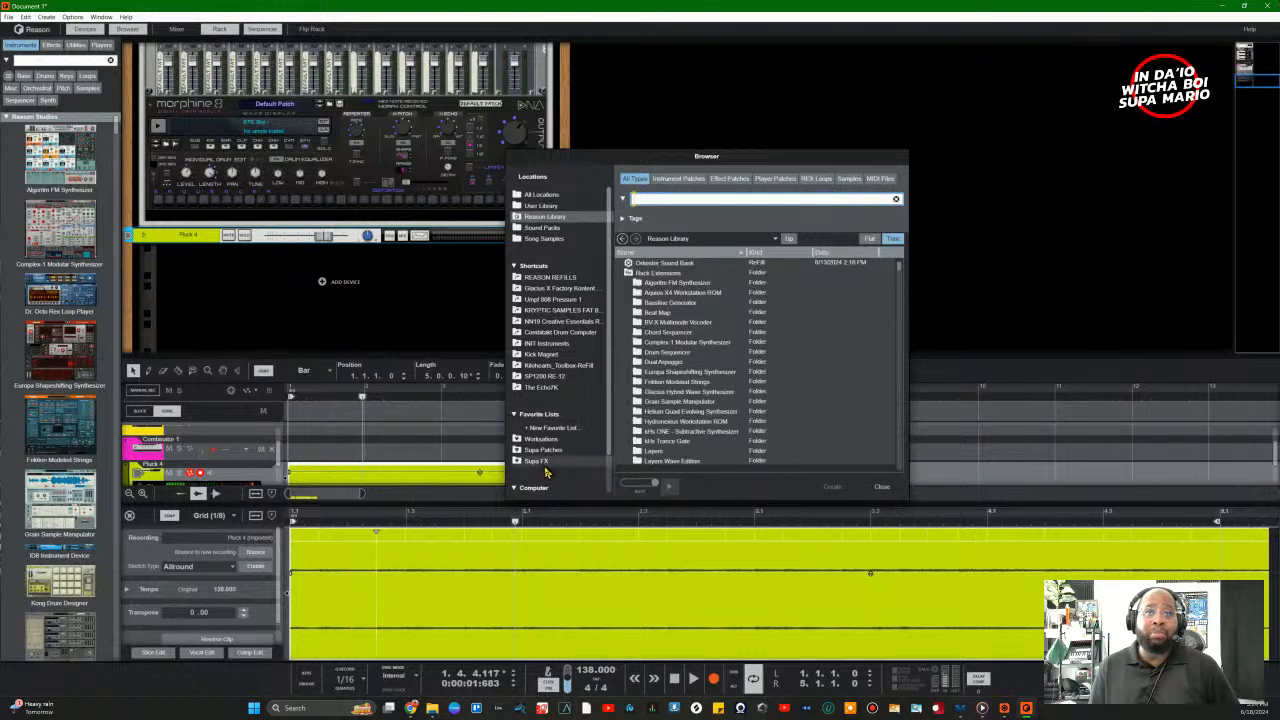
scroll(547, 472, down, 2)
click(530, 458)
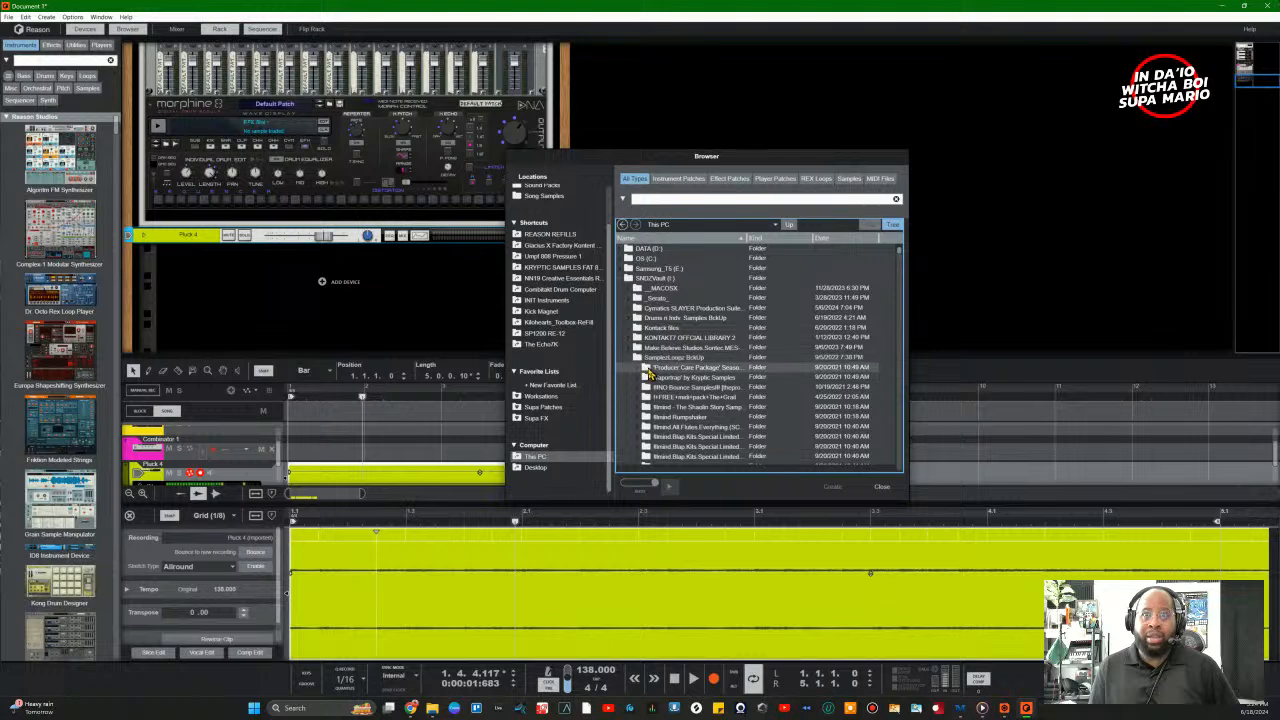
click(640, 198)
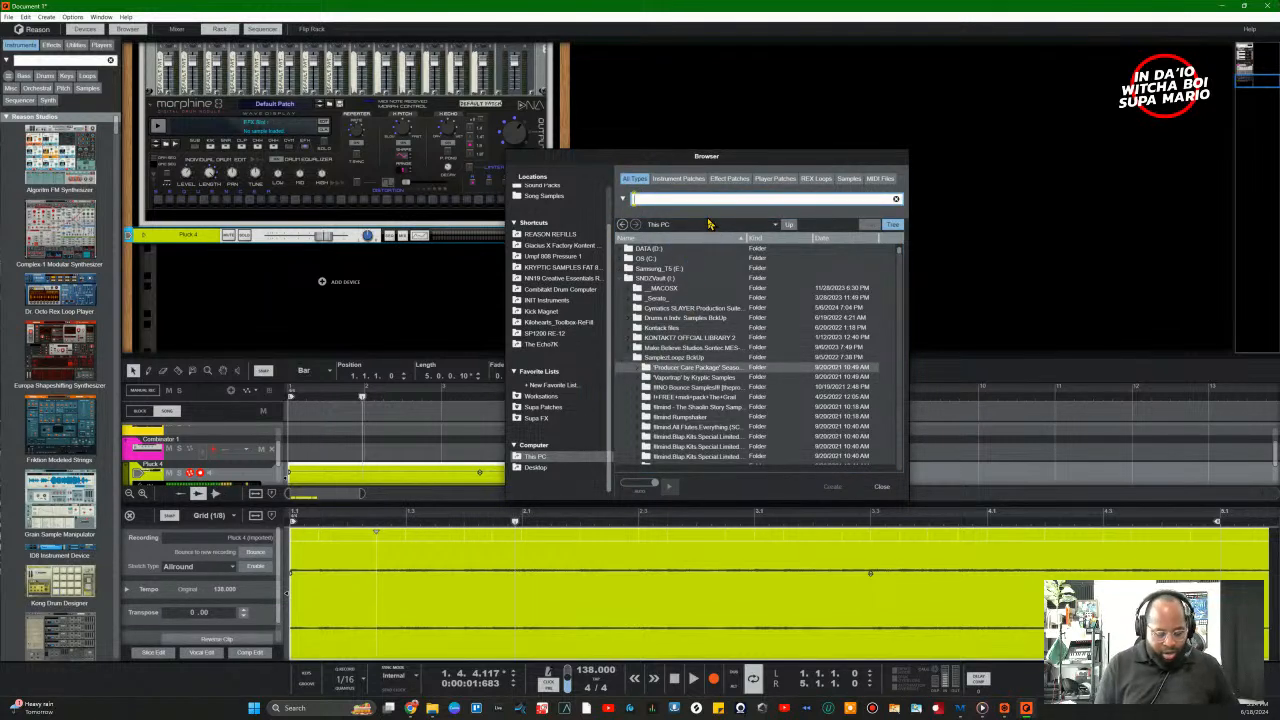
text(hihat)
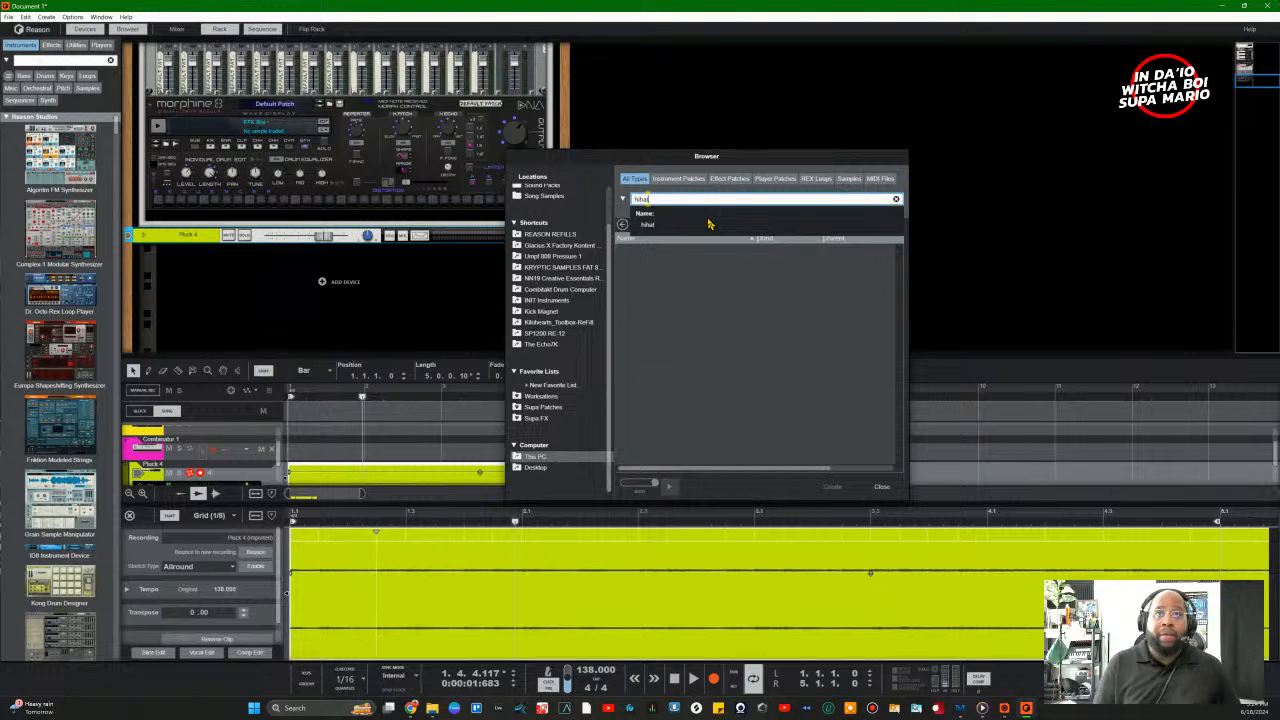
key(Return)
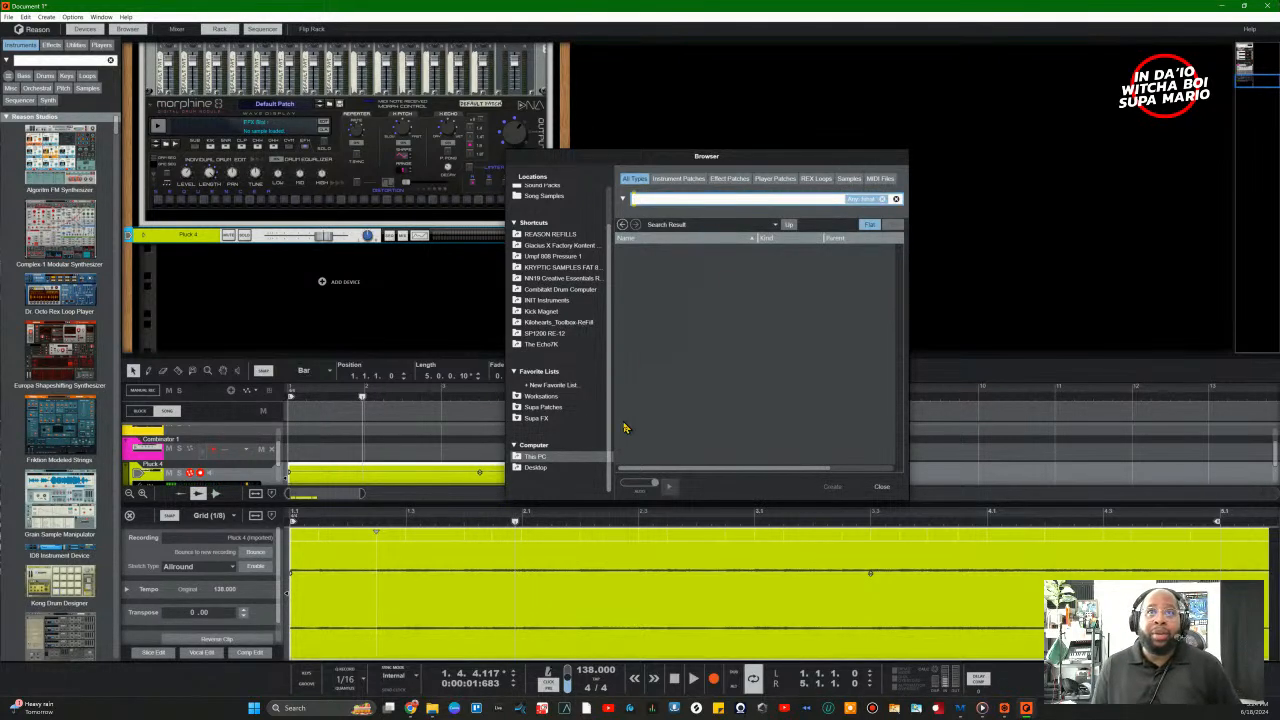
click(534, 458)
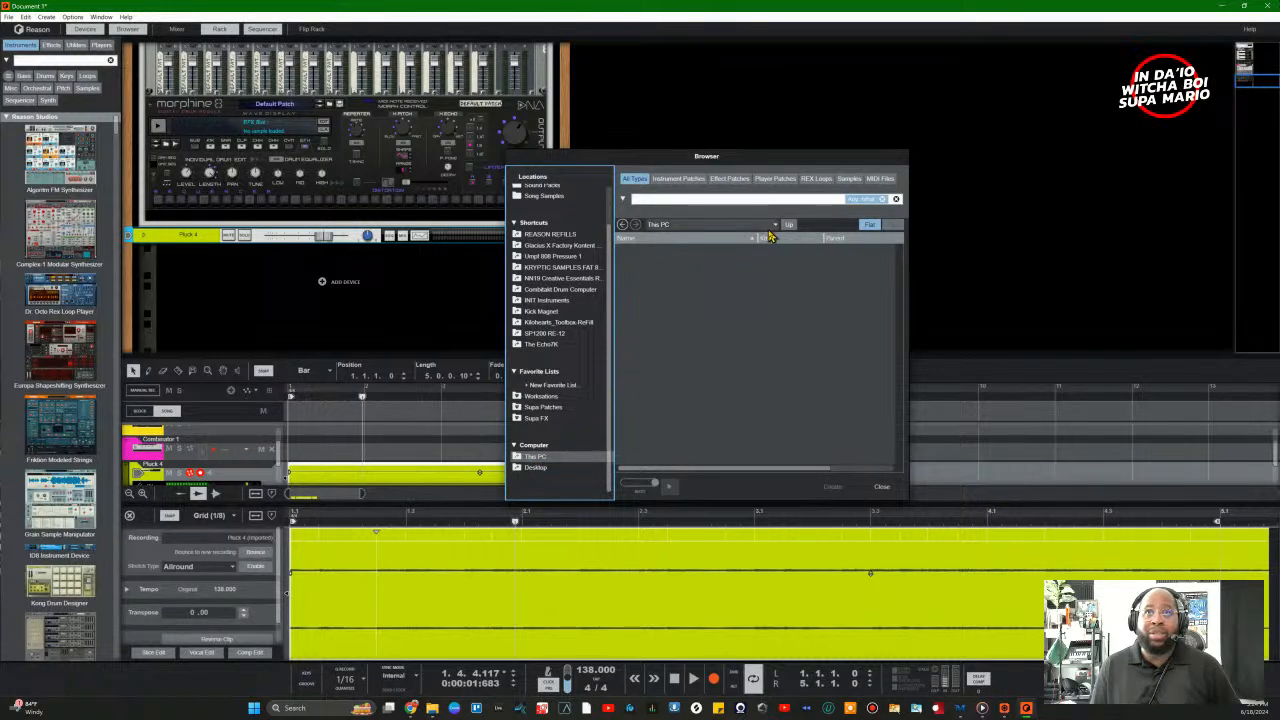
click(875, 227)
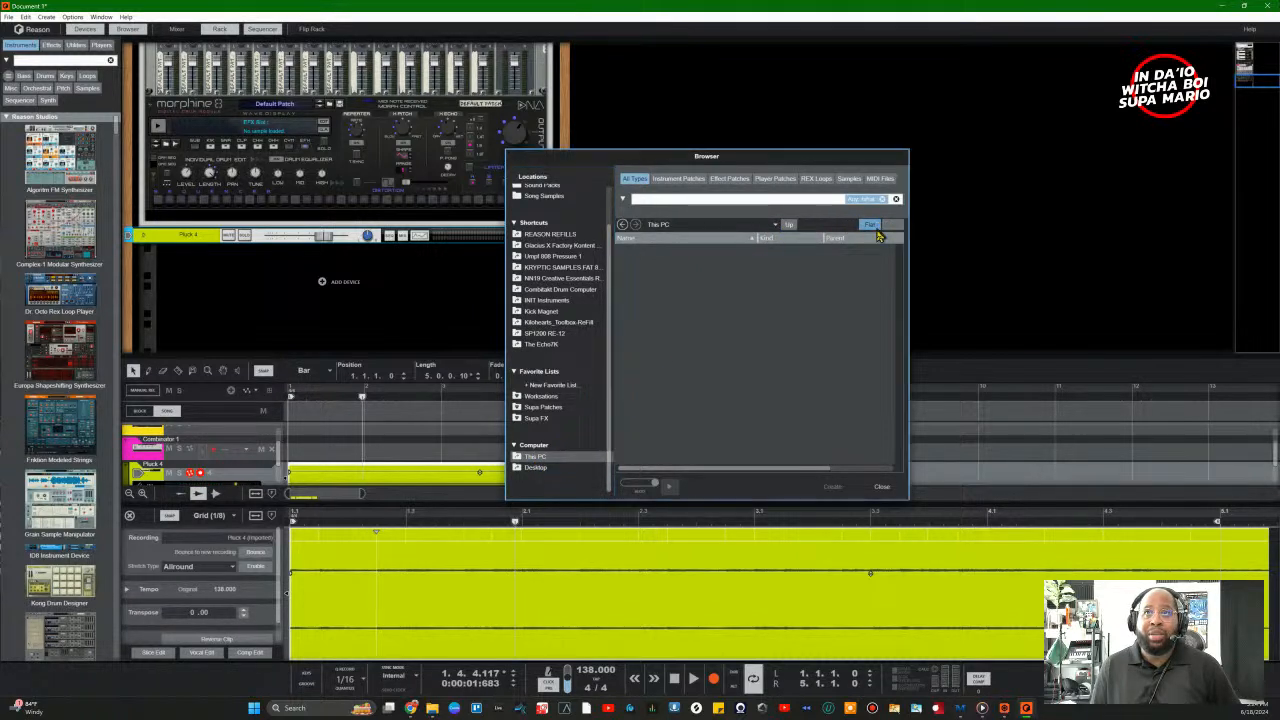
click(897, 200)
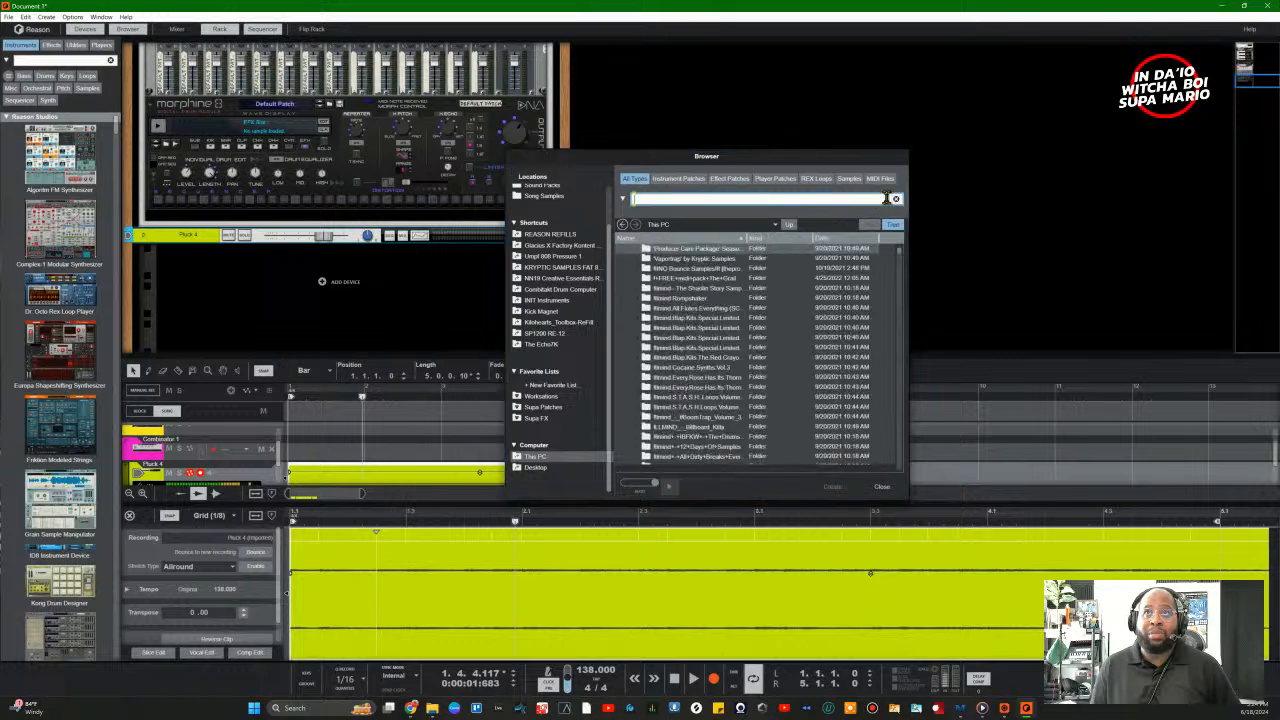
scroll(720, 352, down, 5)
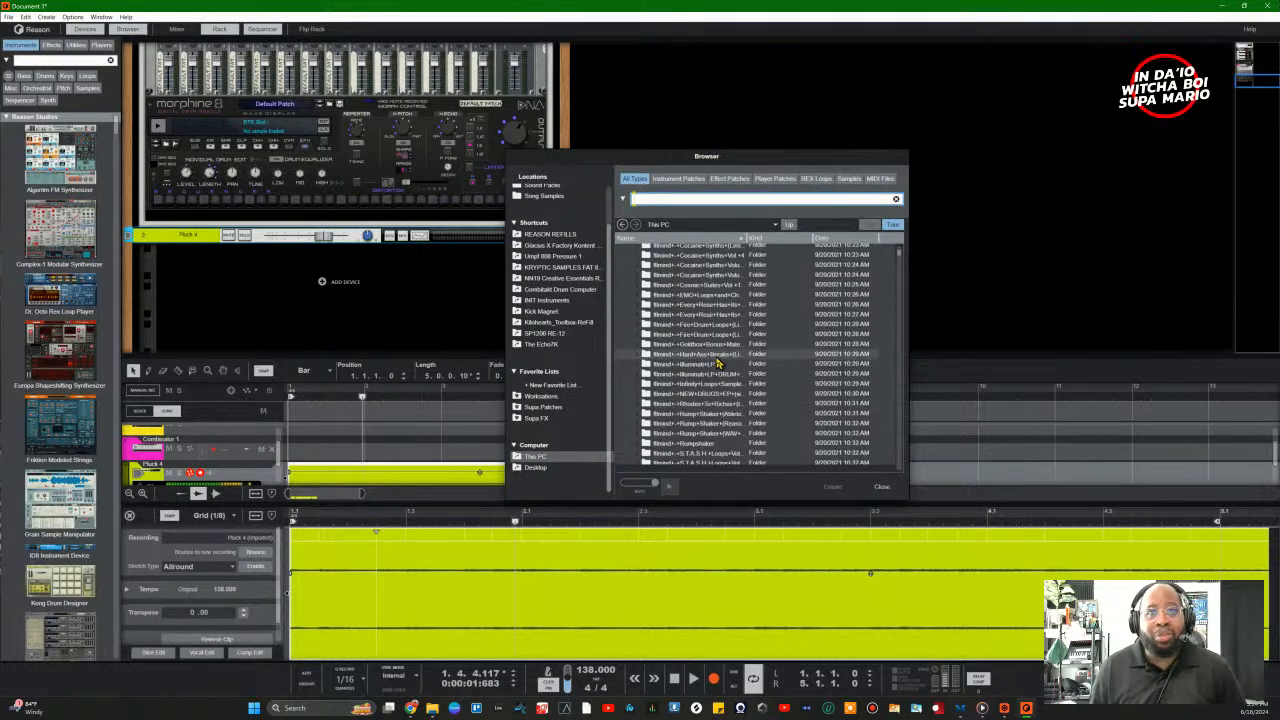
scroll(672, 360, down, 3)
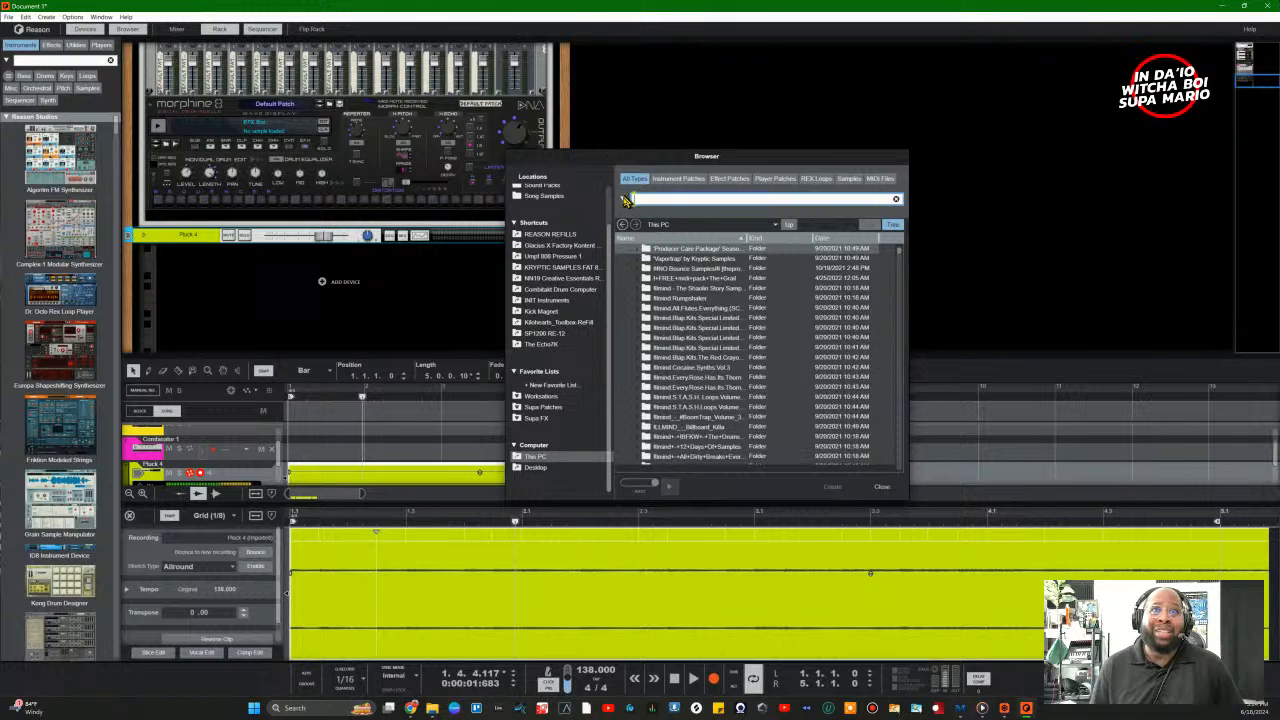
scroll(659, 308, up, 3)
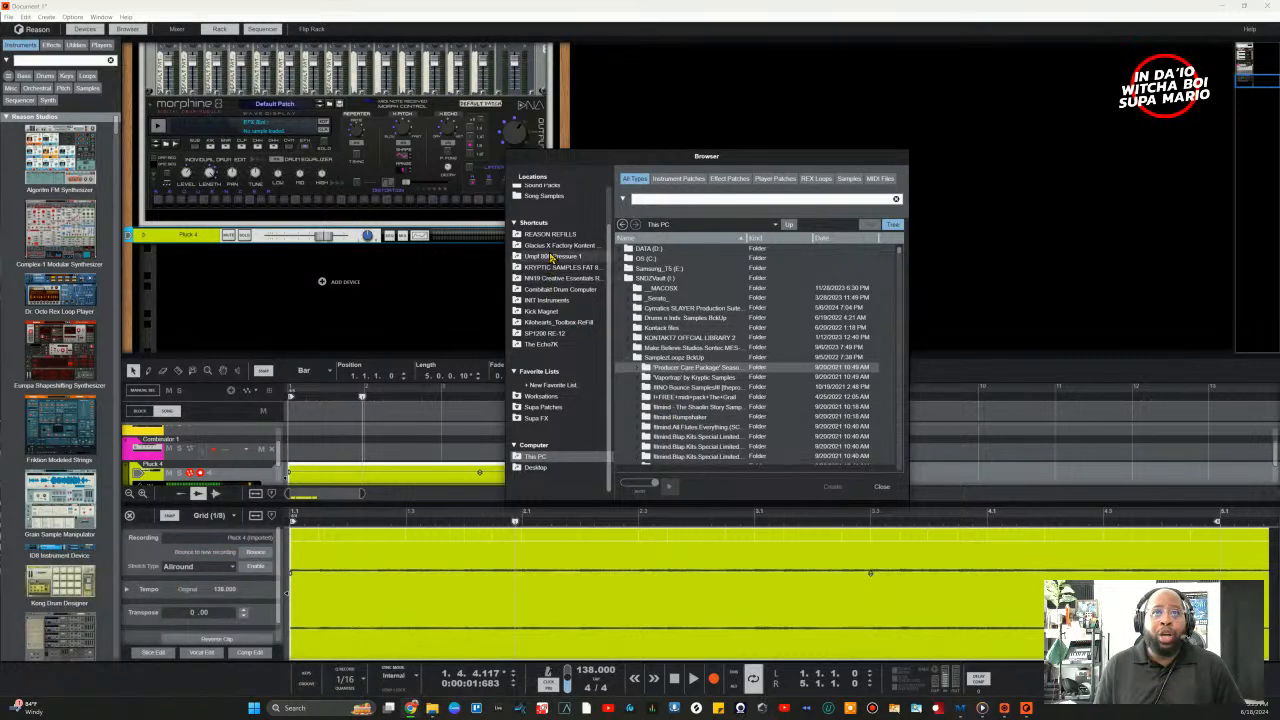
Step: Jump to the REASON REFILLS folder and search it for 'hh'
click(550, 234)
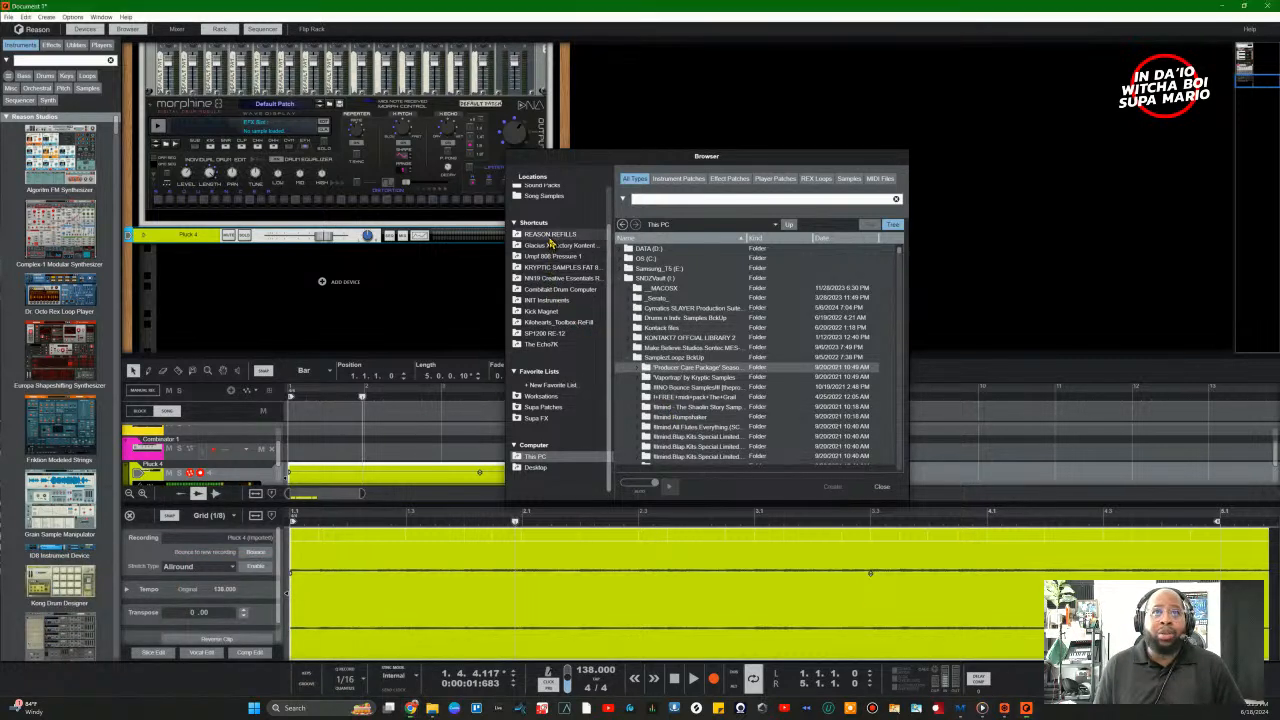
click(651, 198)
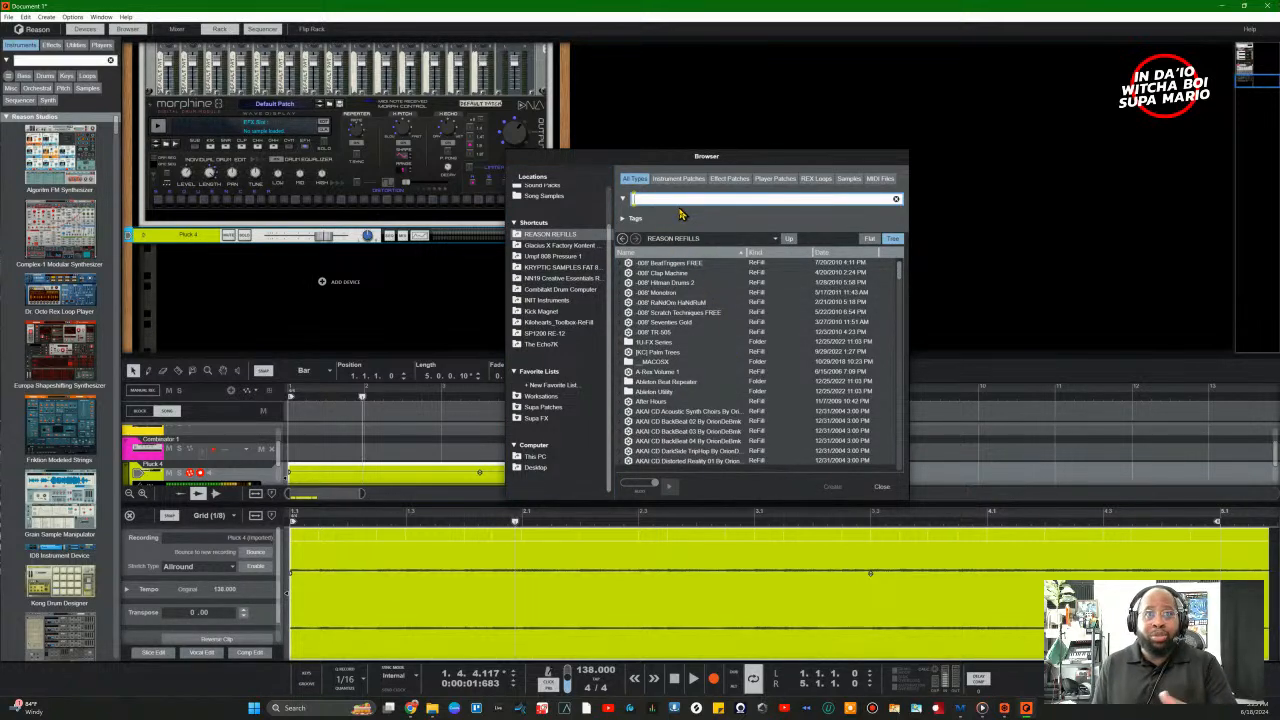
text(hh)
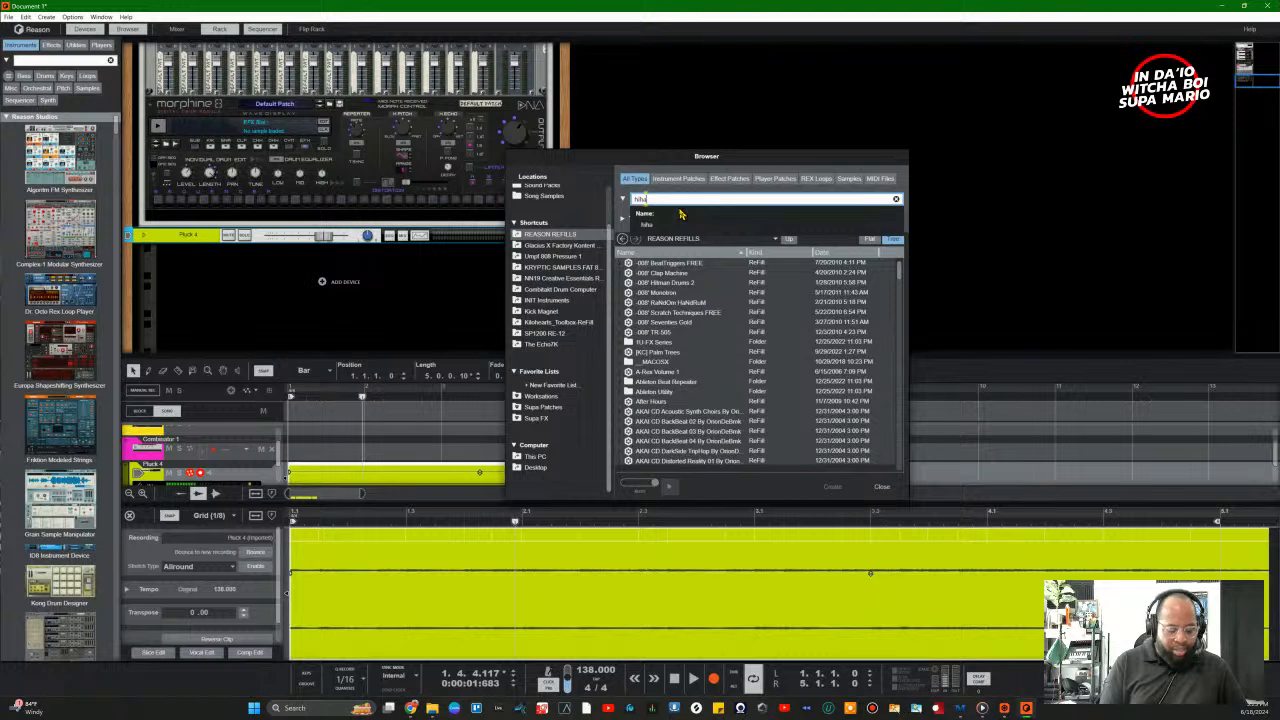
key(Return)
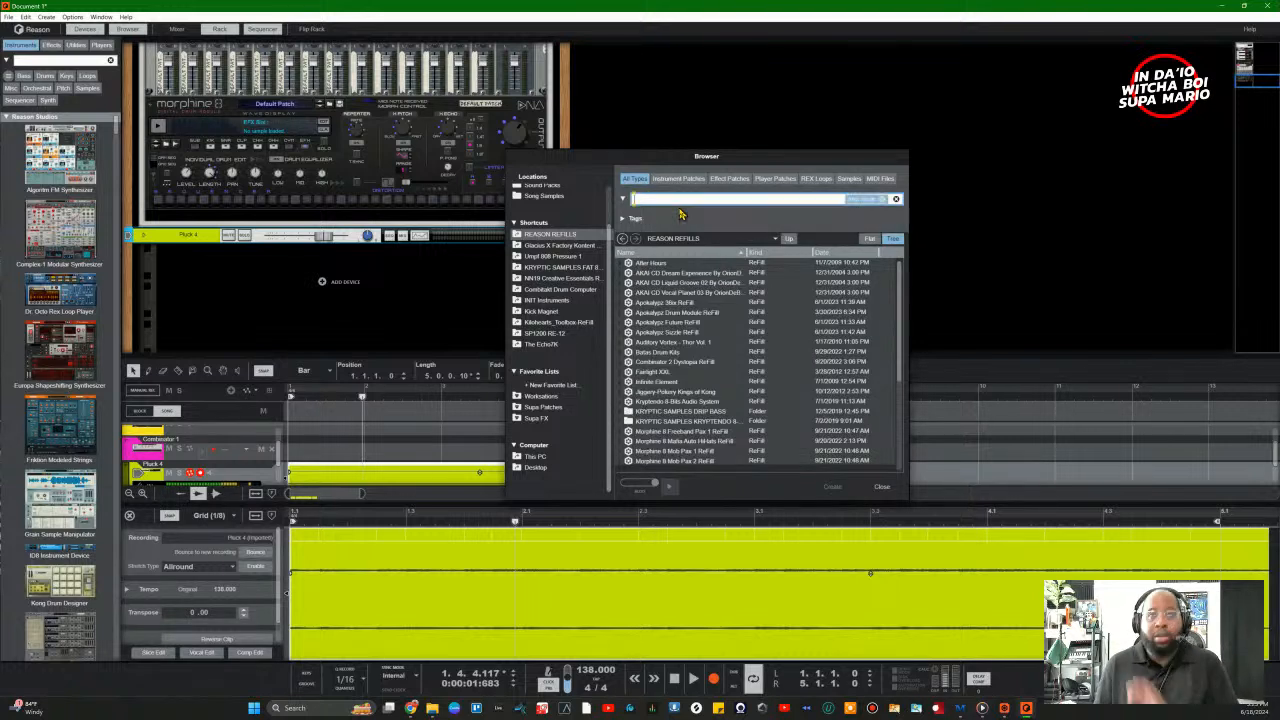
Step: Expand Apokalypz Drum Module Samples in the results, then clear the hh search
click(626, 316)
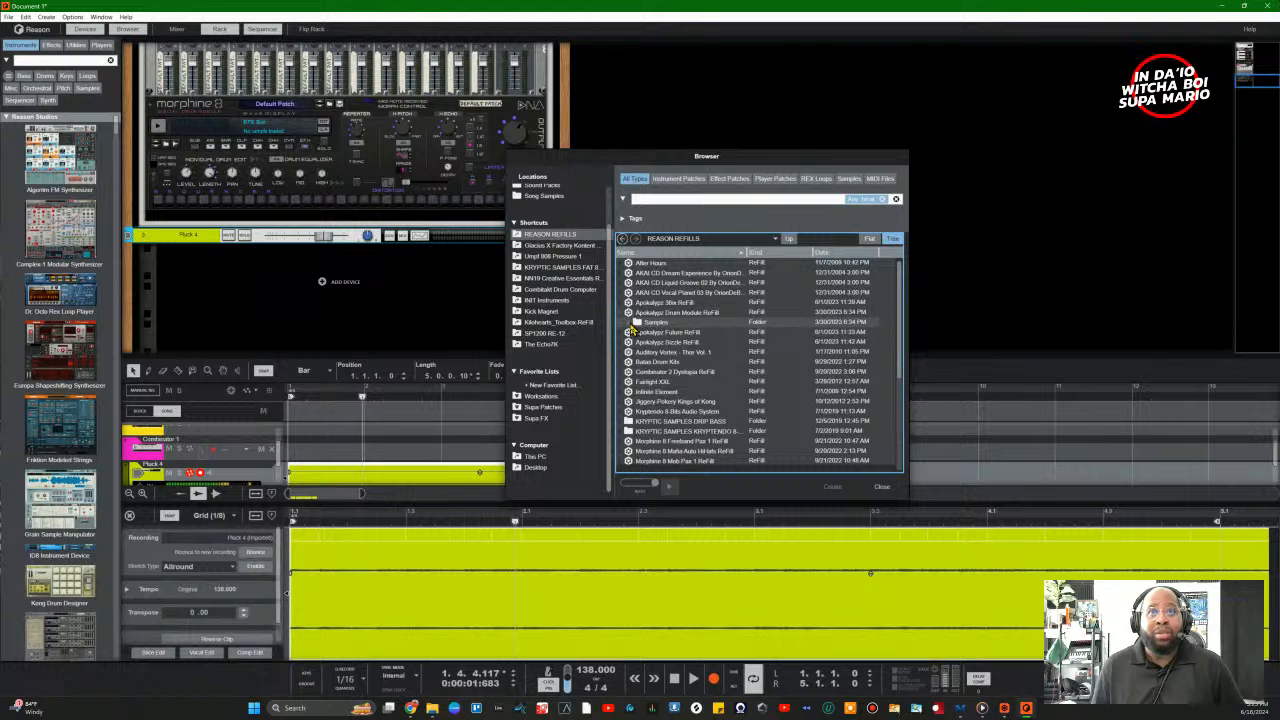
click(630, 325)
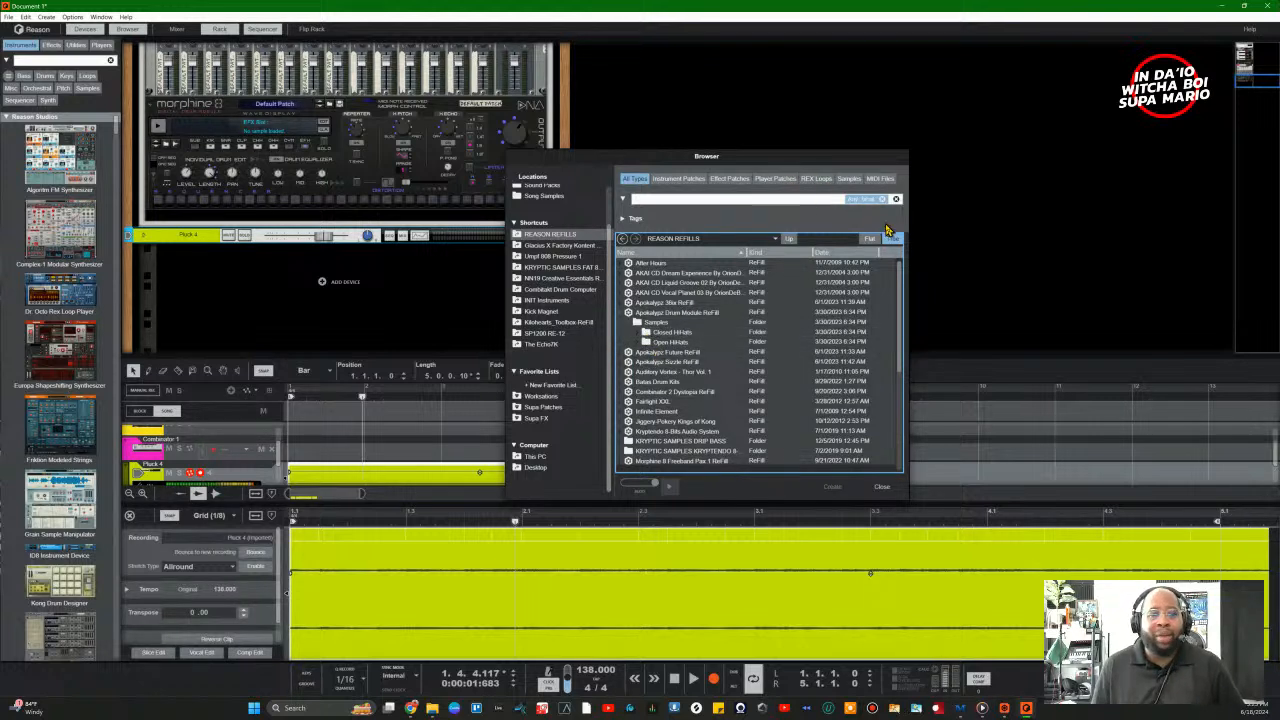
click(896, 200)
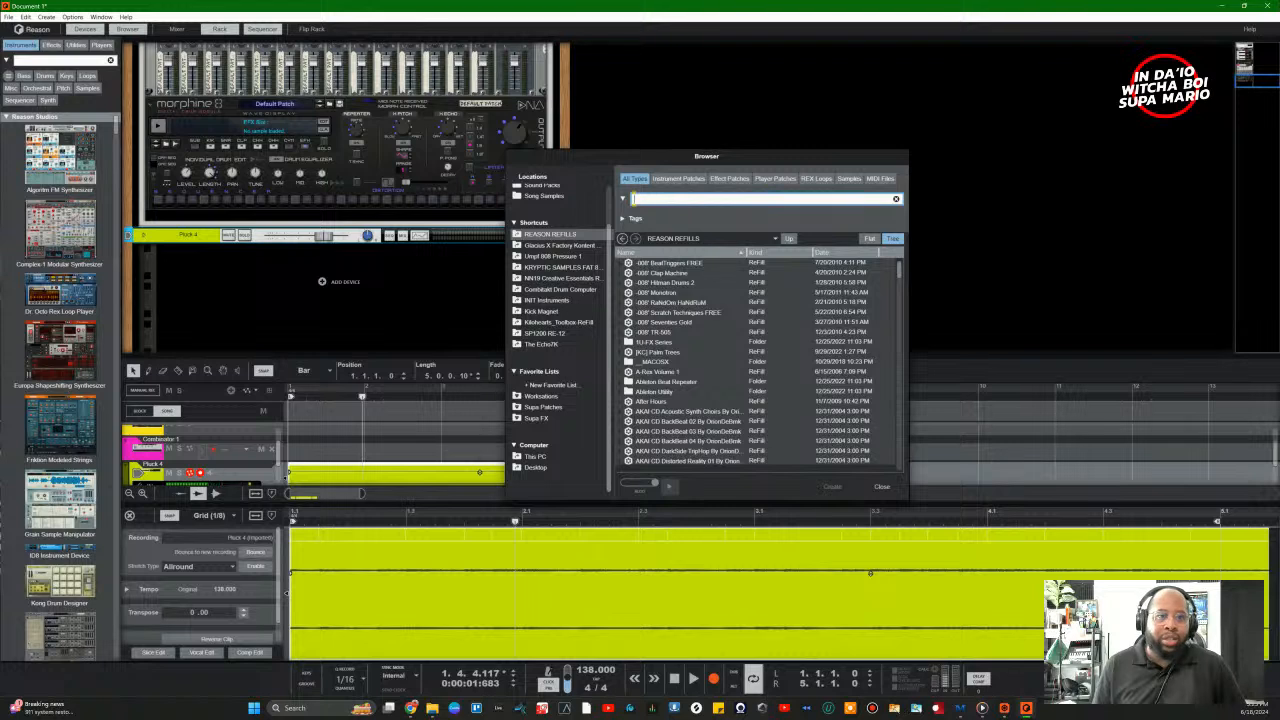
key(alt+Tab)
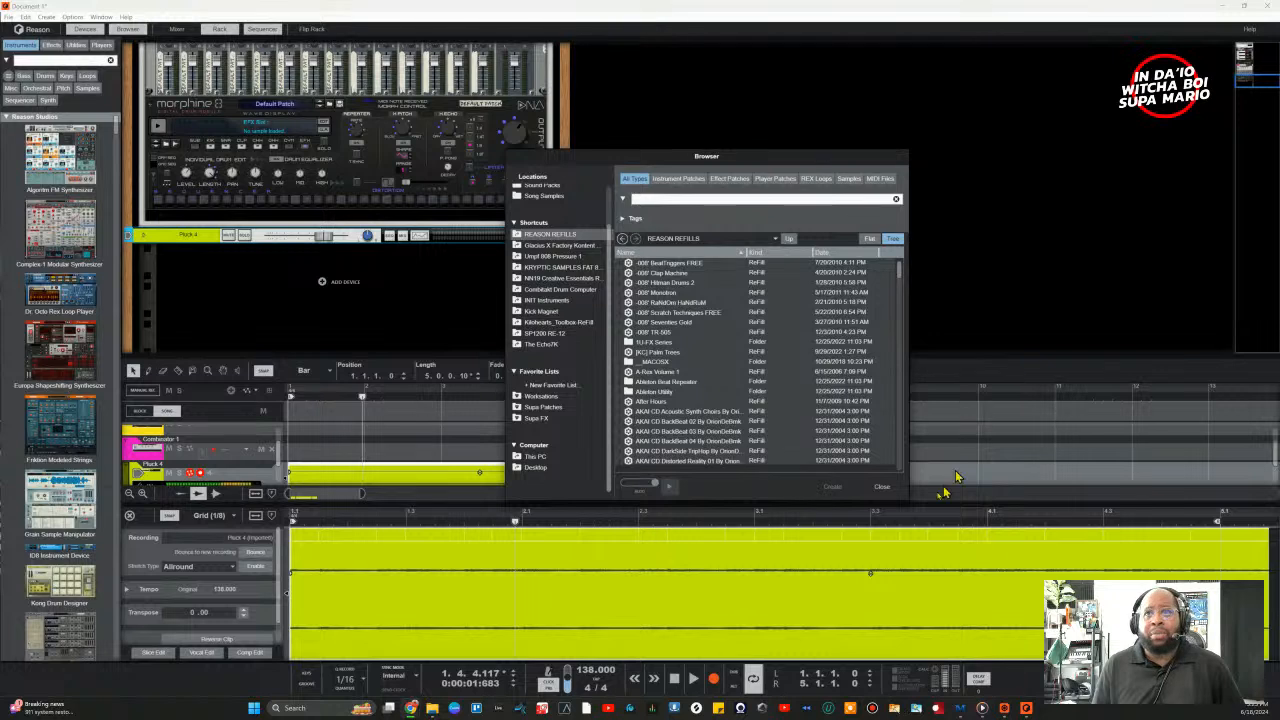
Step: Close the browser, enlarge the clip editor, and keep the stretch type at Allround
click(884, 490)
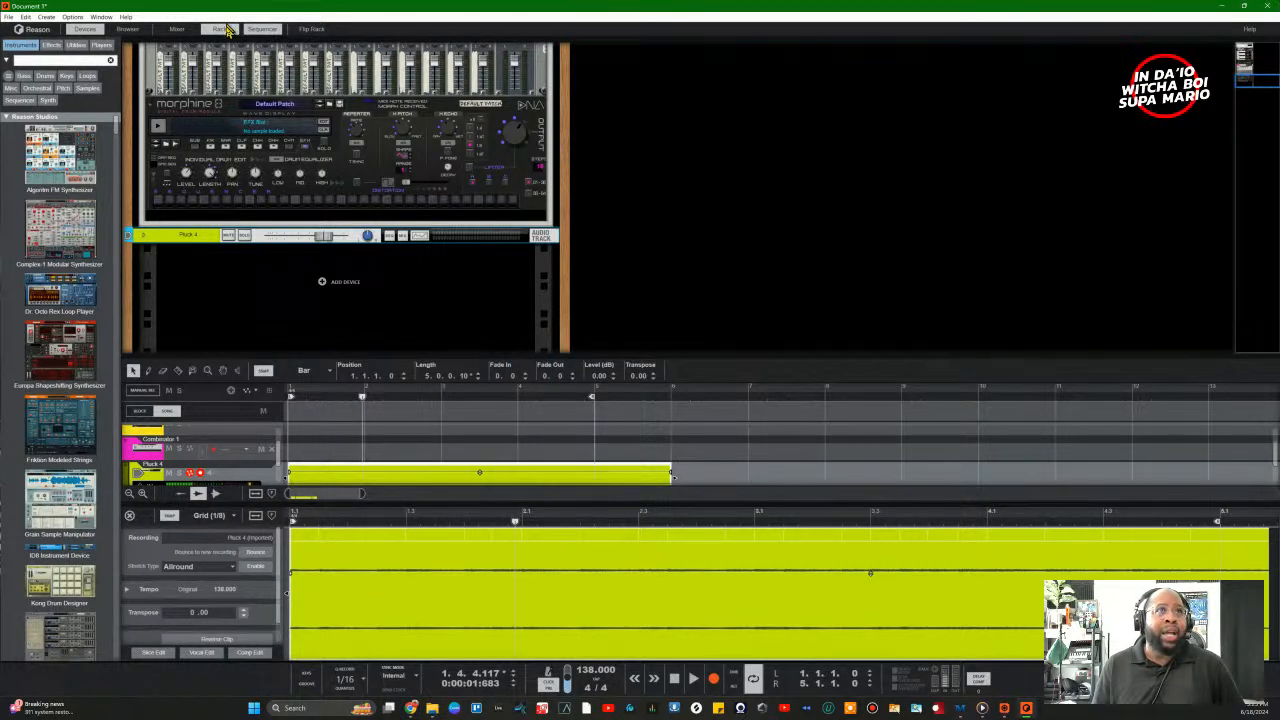
click(224, 28)
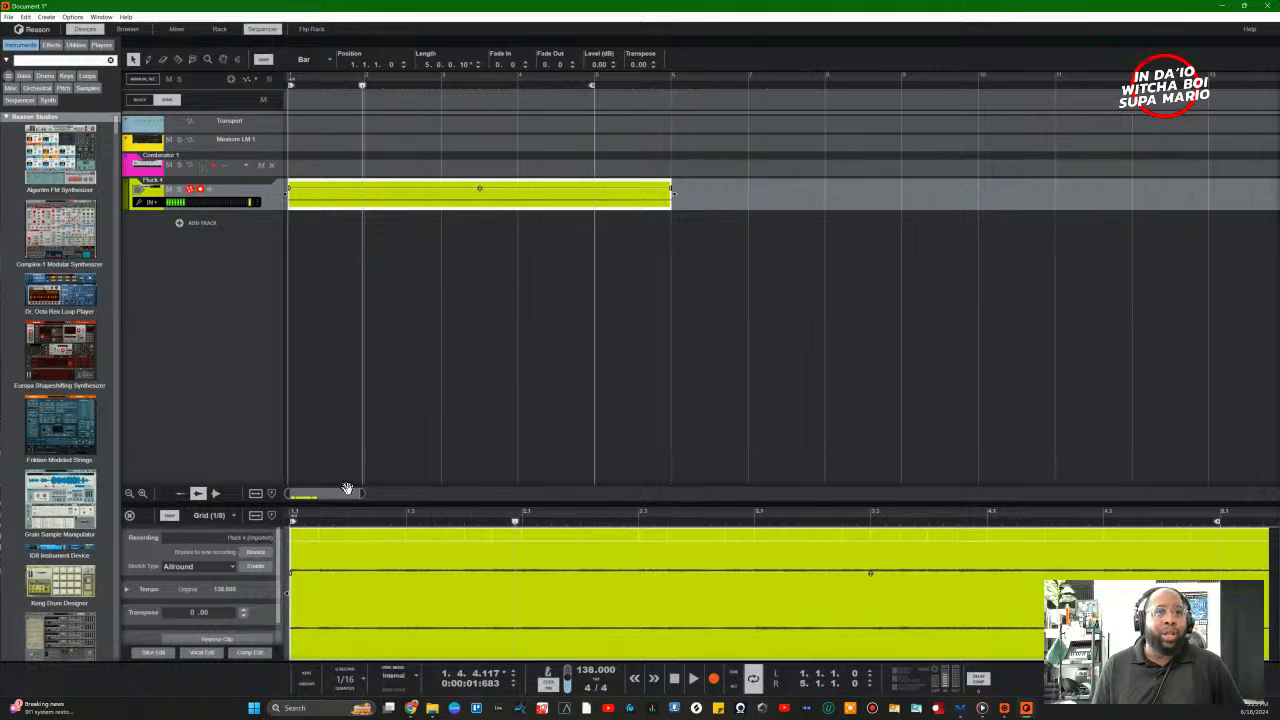
drag(370, 507, 397, 304)
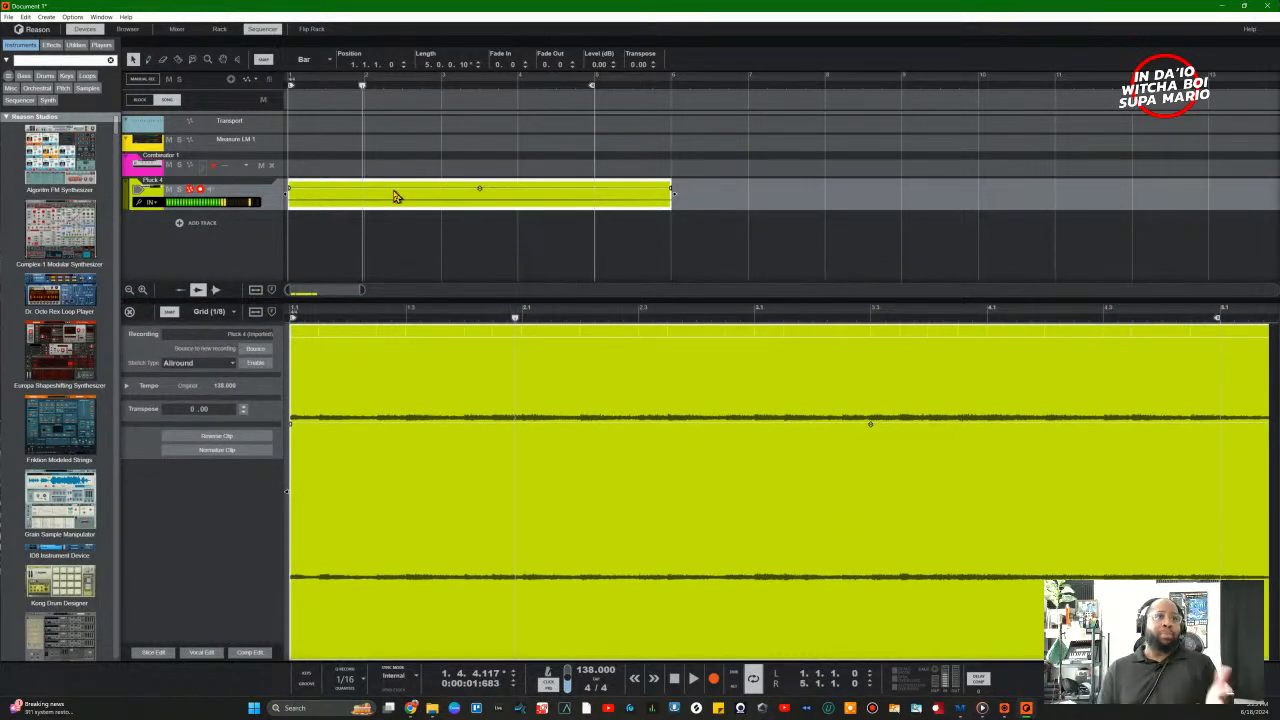
click(212, 366)
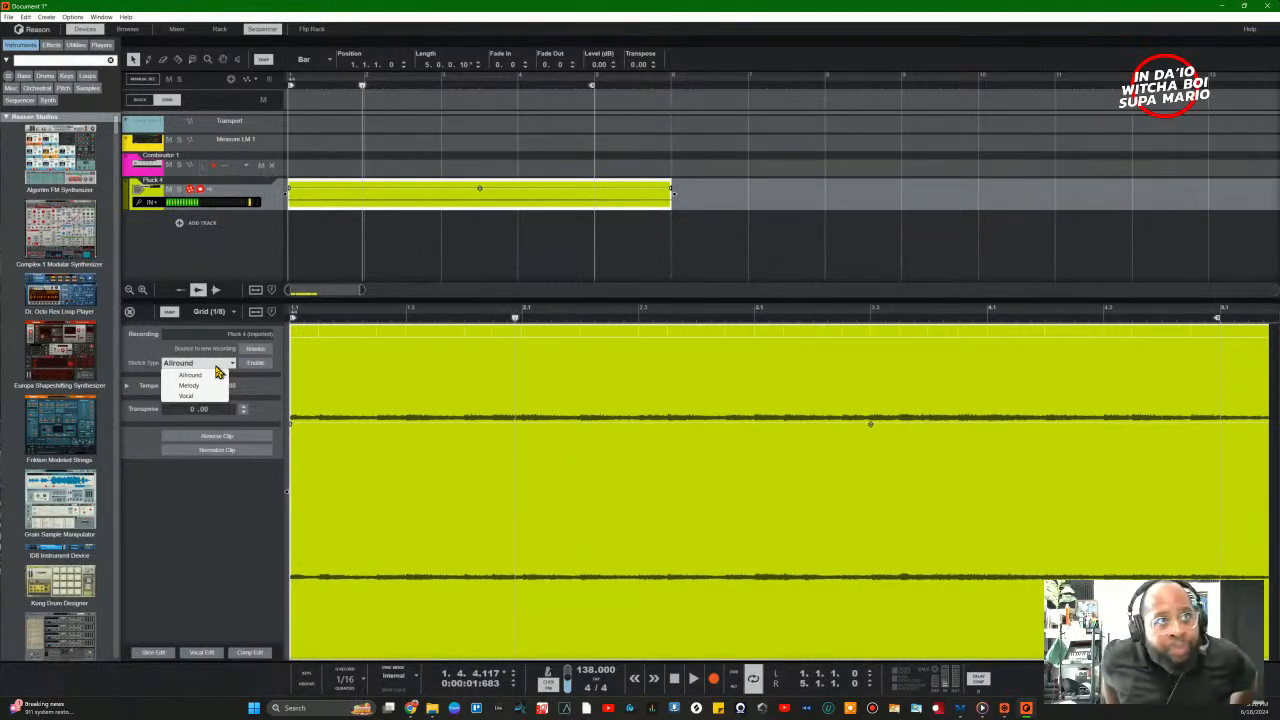
click(276, 491)
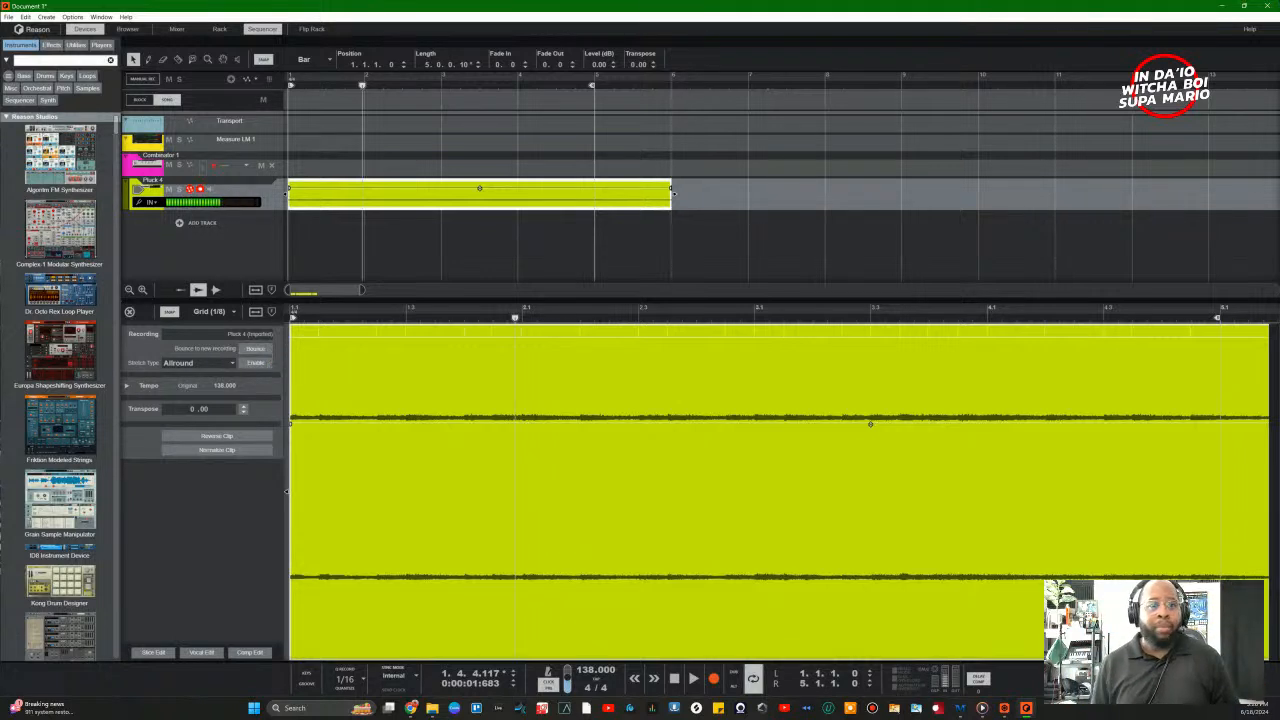
Step: Expand the clip's Tempo settings and try the ÷2 and x2 scale buttons
click(128, 387)
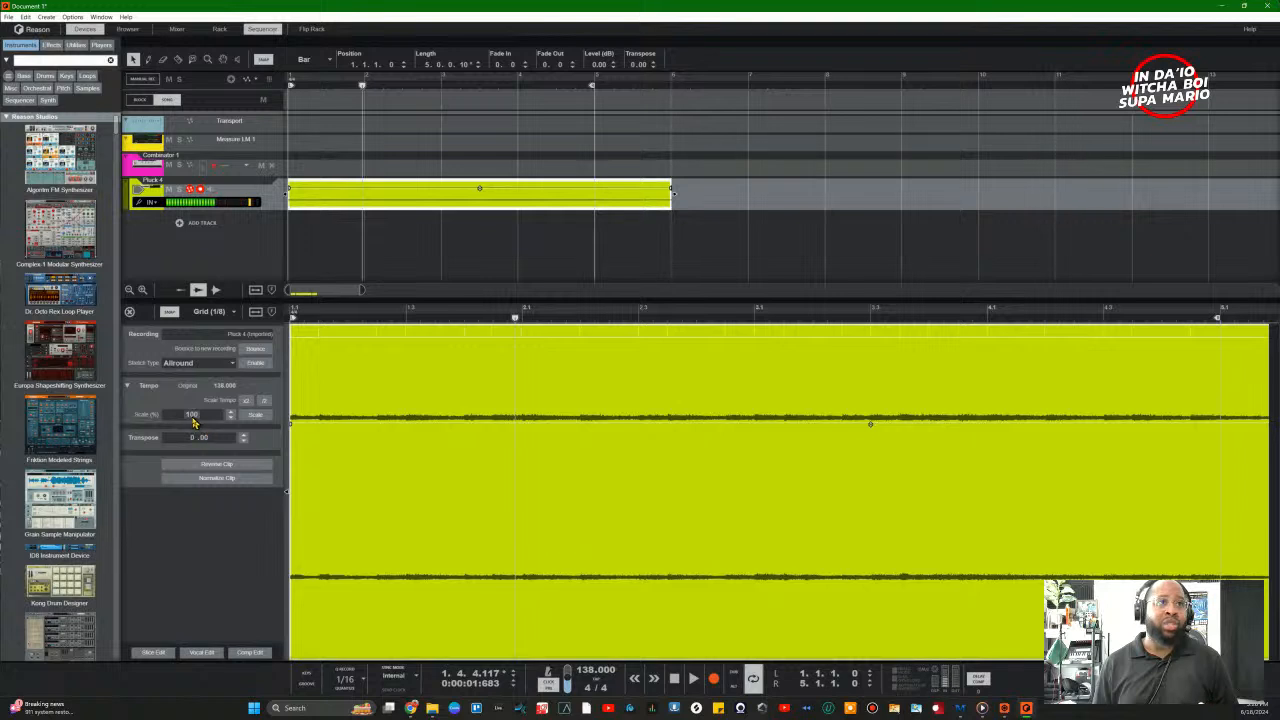
click(247, 402)
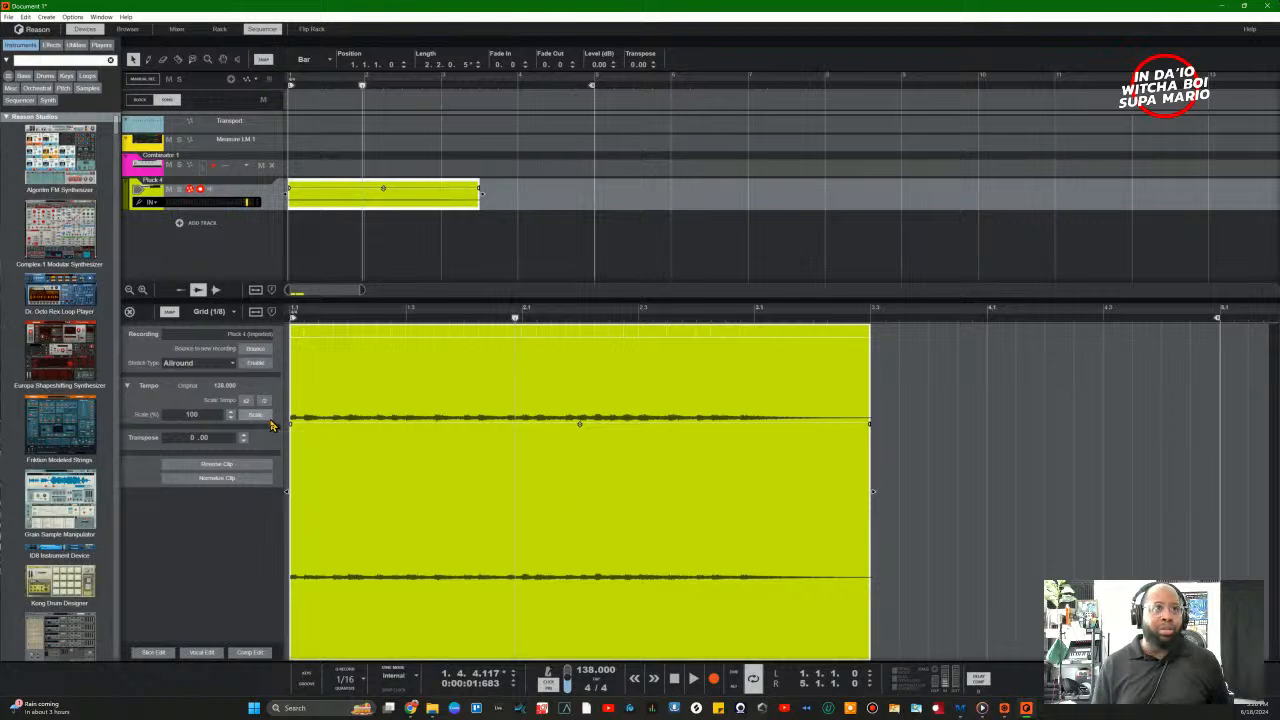
click(262, 417)
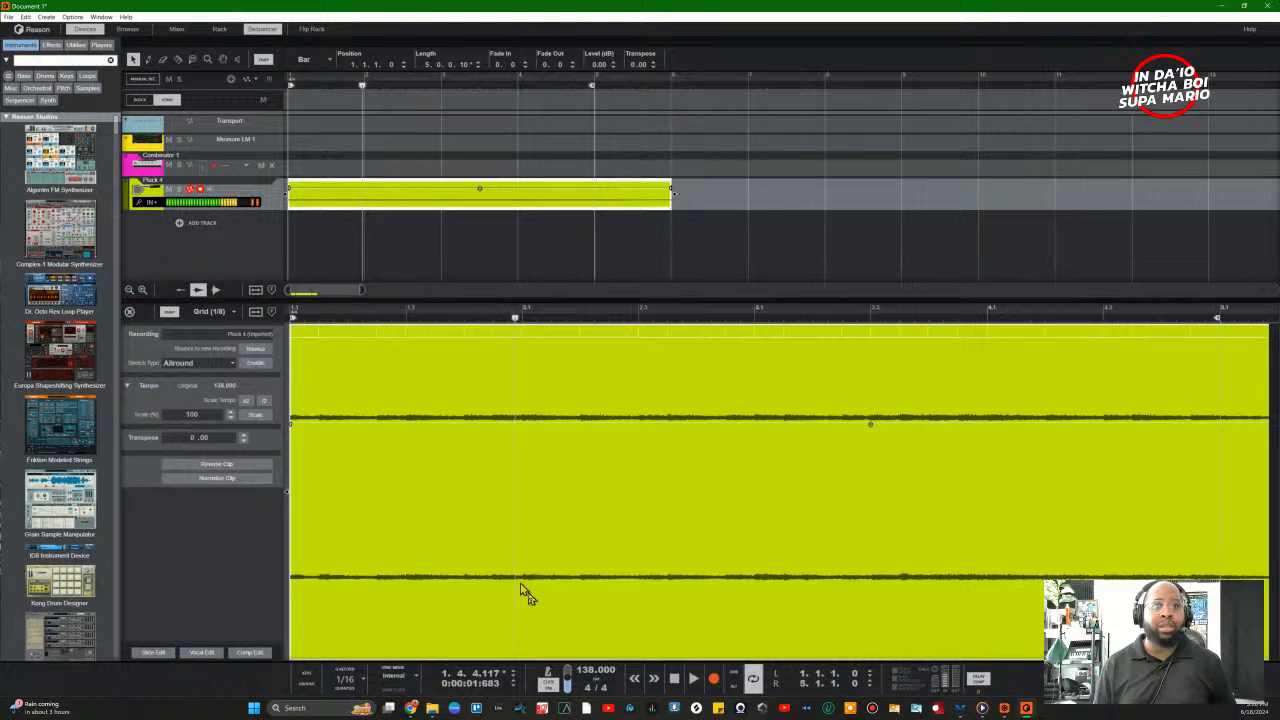
Step: Trim the Pluck 4 clip to four bars, auditioning it halved to two bars and back
click(675, 680)
click(675, 680)
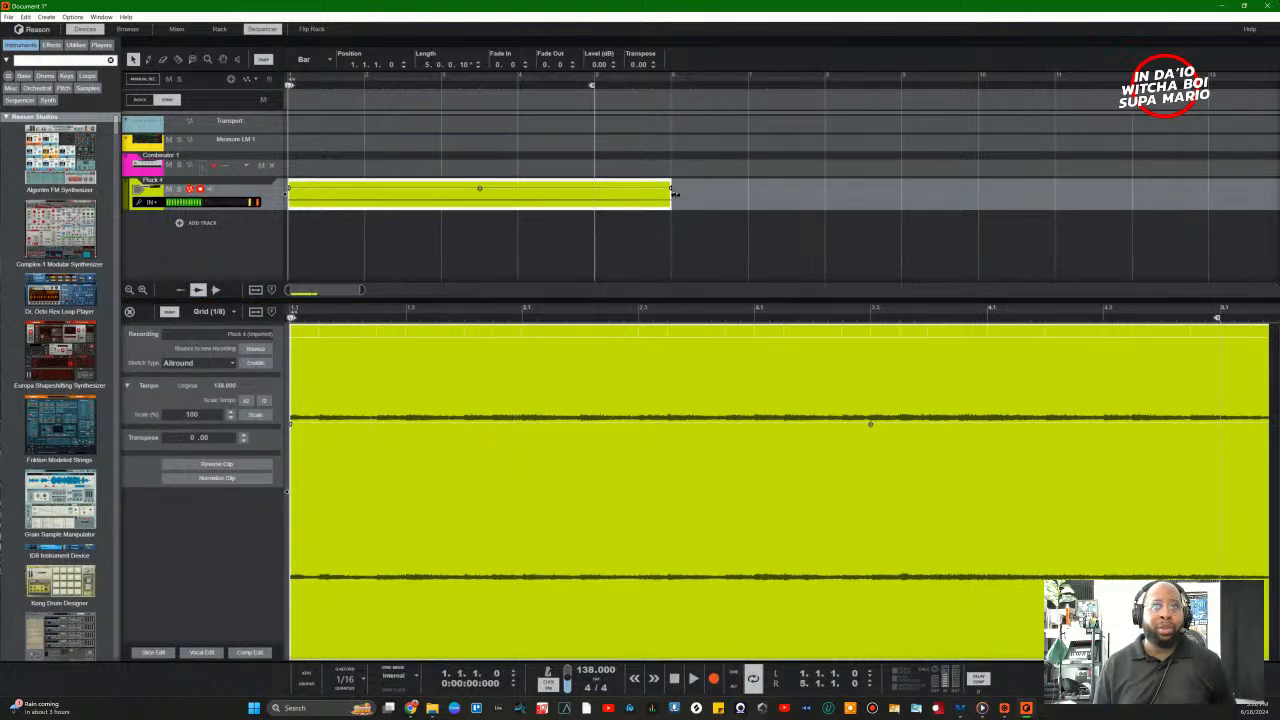
drag(674, 194, 594, 194)
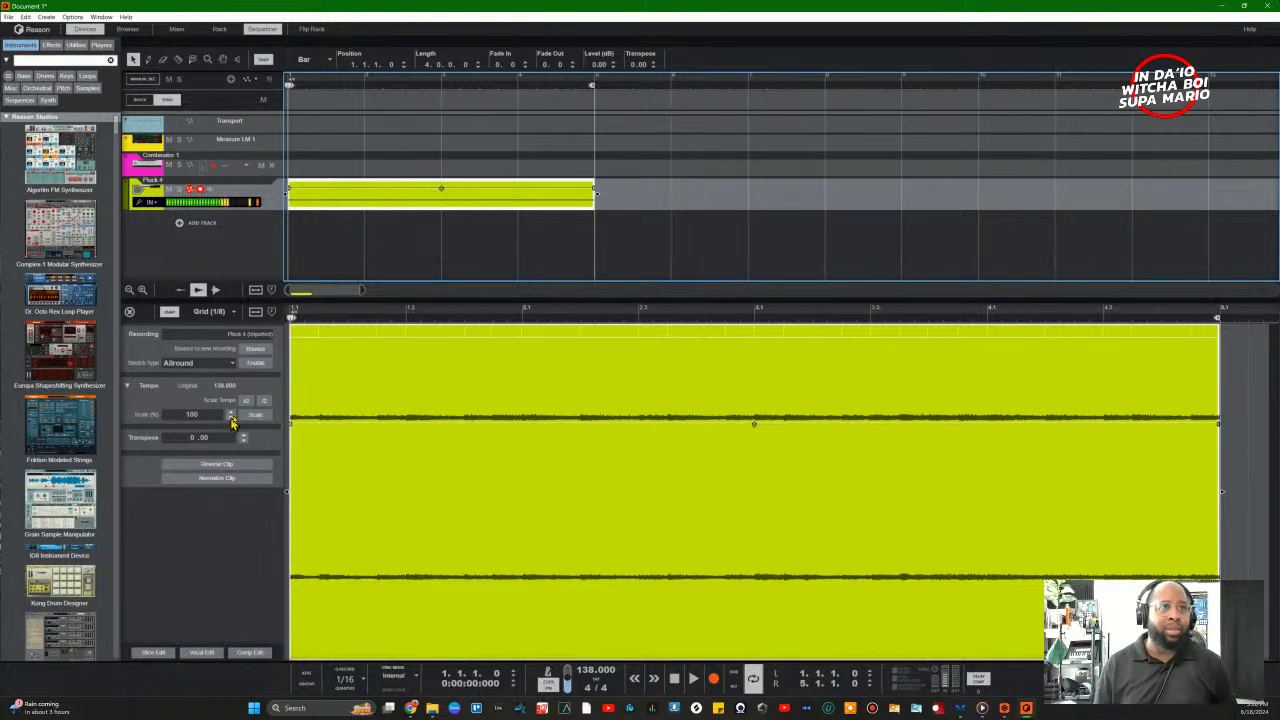
key(space)
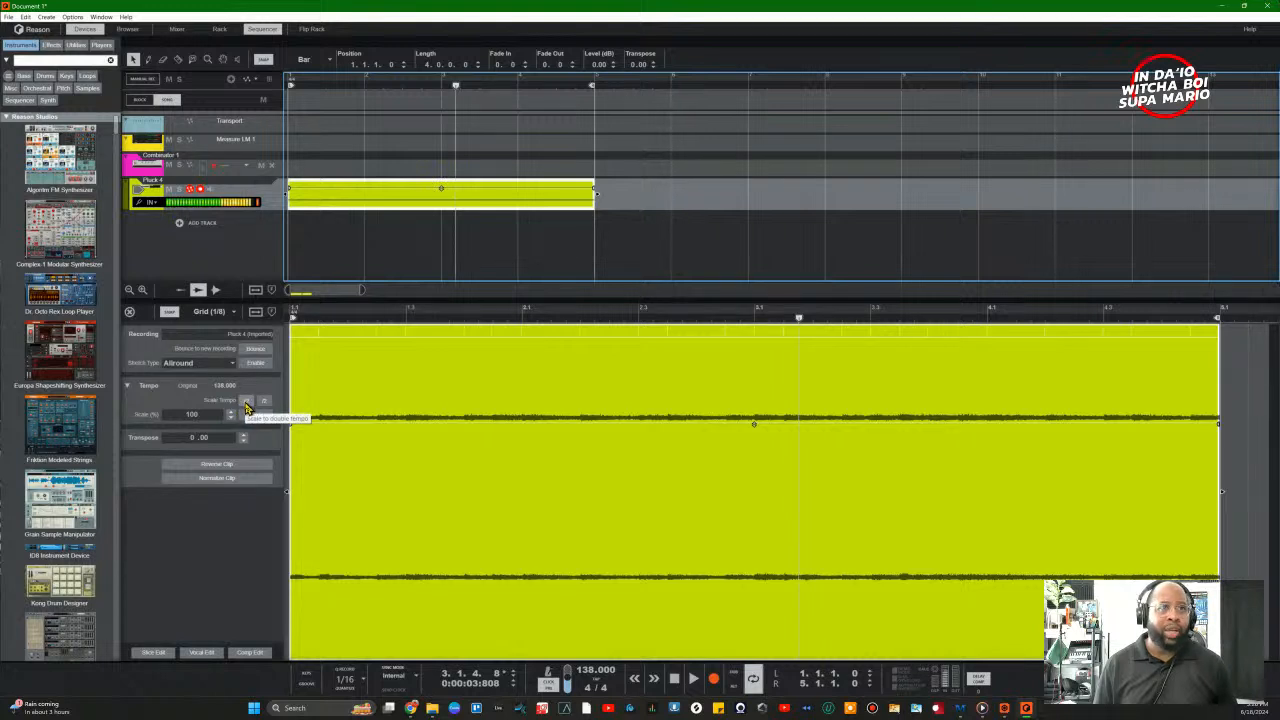
click(246, 402)
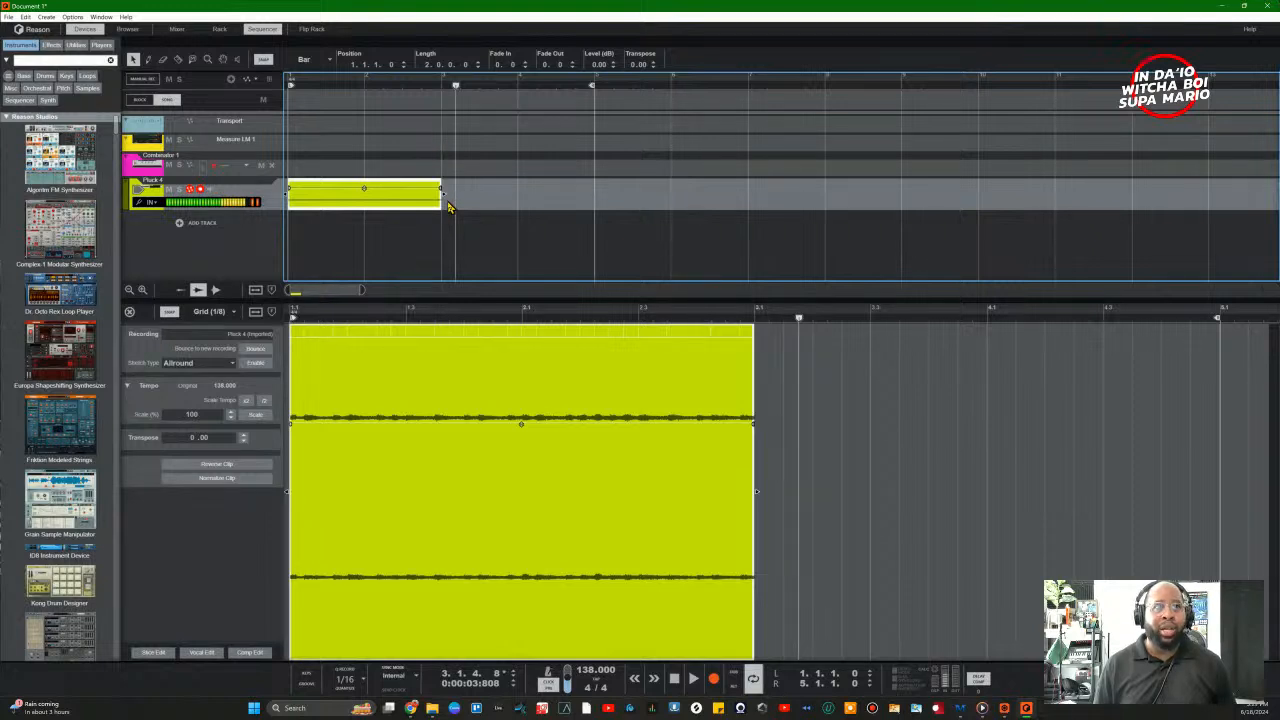
key(space)
key(space)
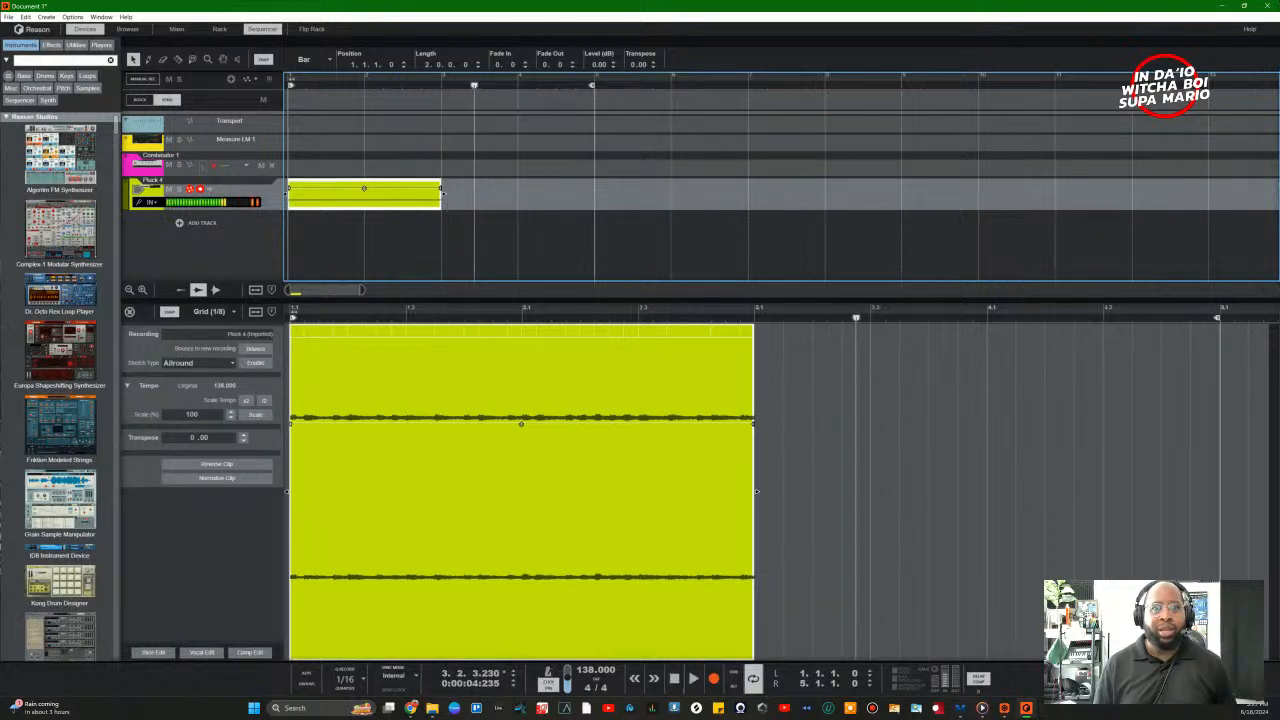
click(679, 683)
click(679, 683)
key(space)
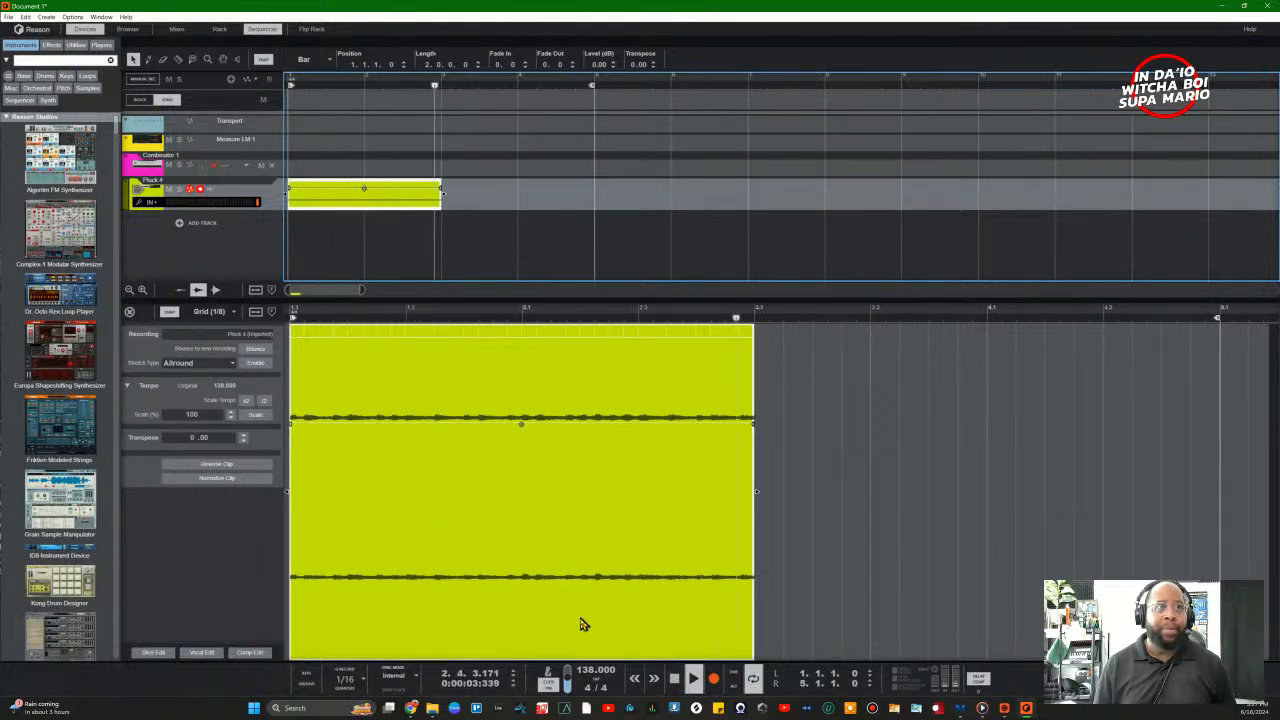
key(space)
click(266, 410)
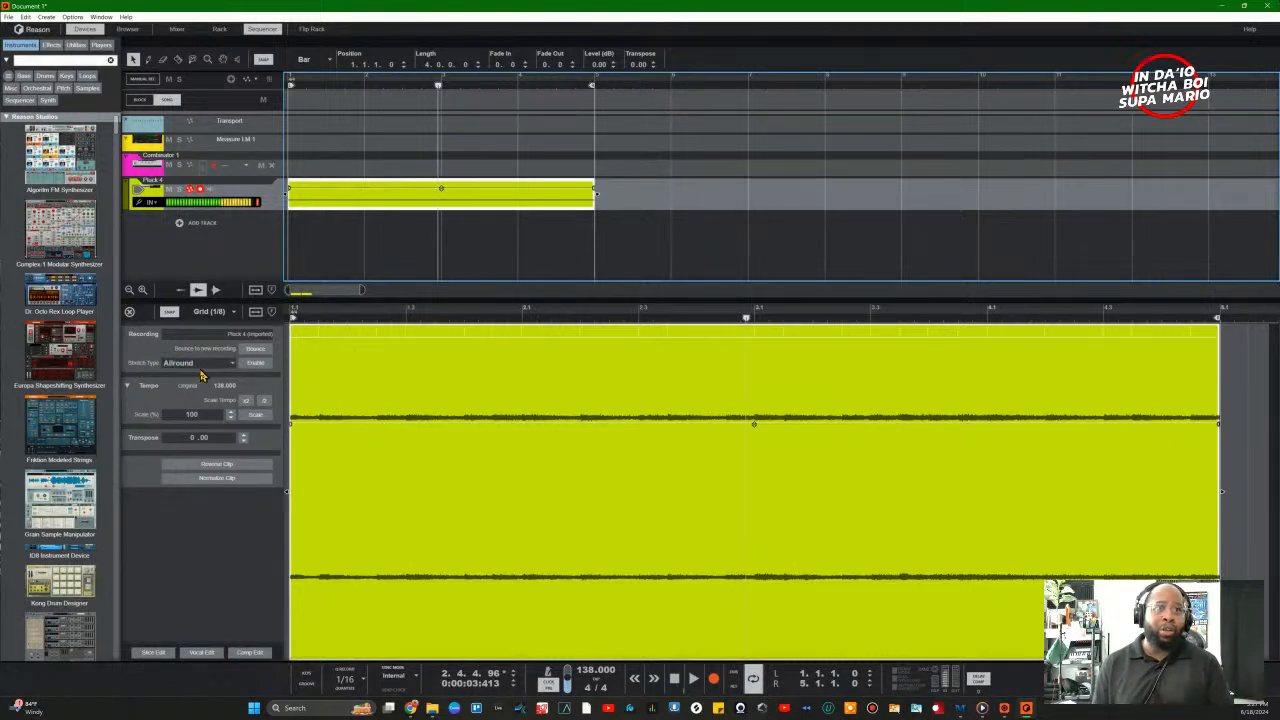
Step: Enable time-stretching on the Pluck 4 clip and play it from the start
click(255, 363)
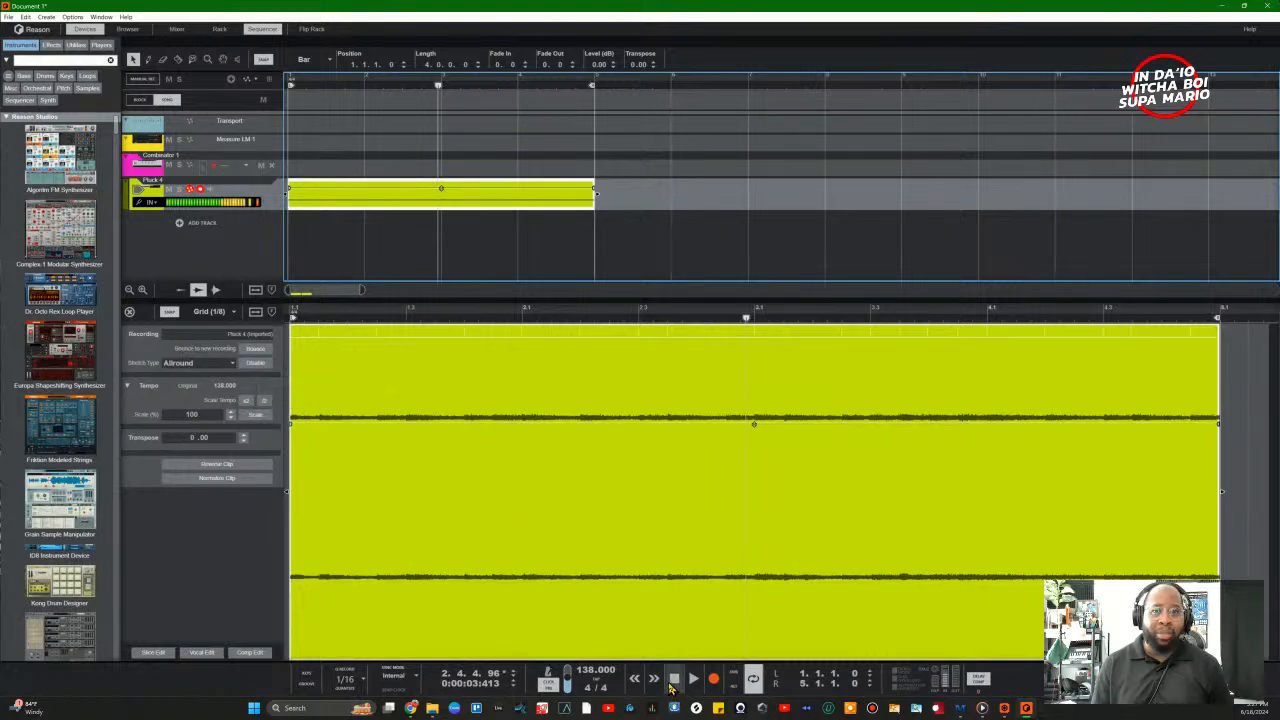
click(673, 682)
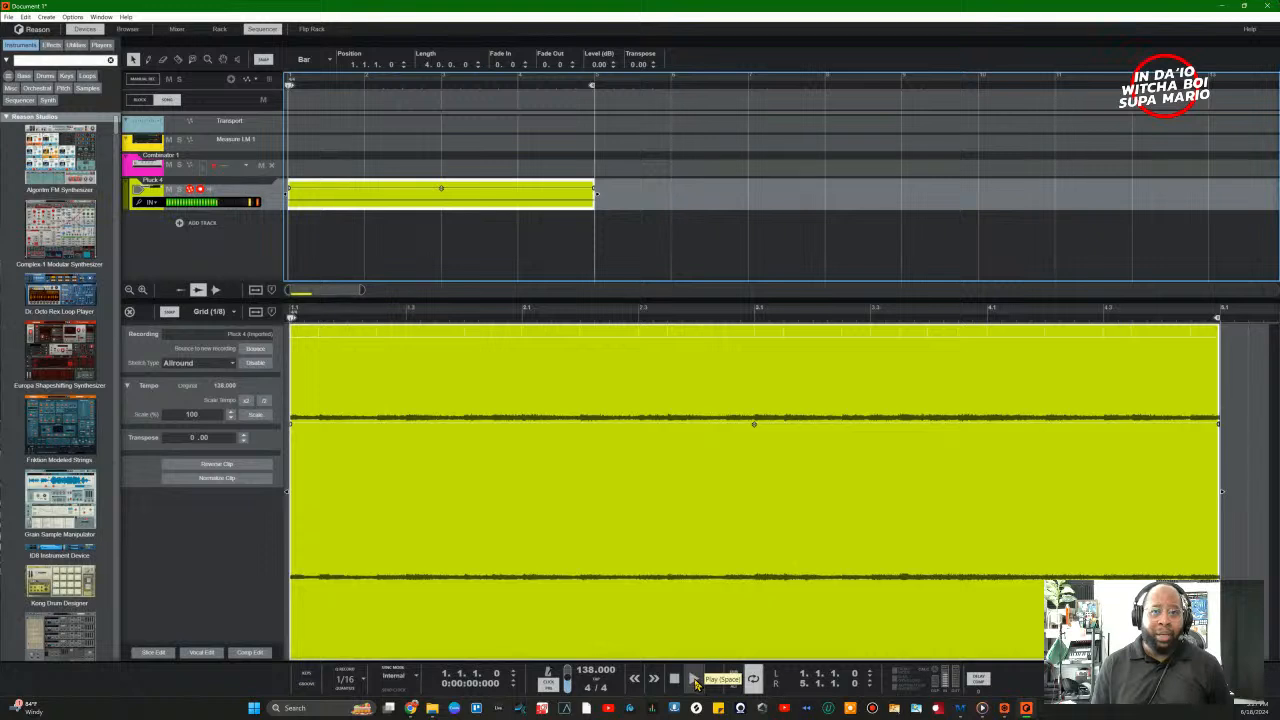
click(695, 682)
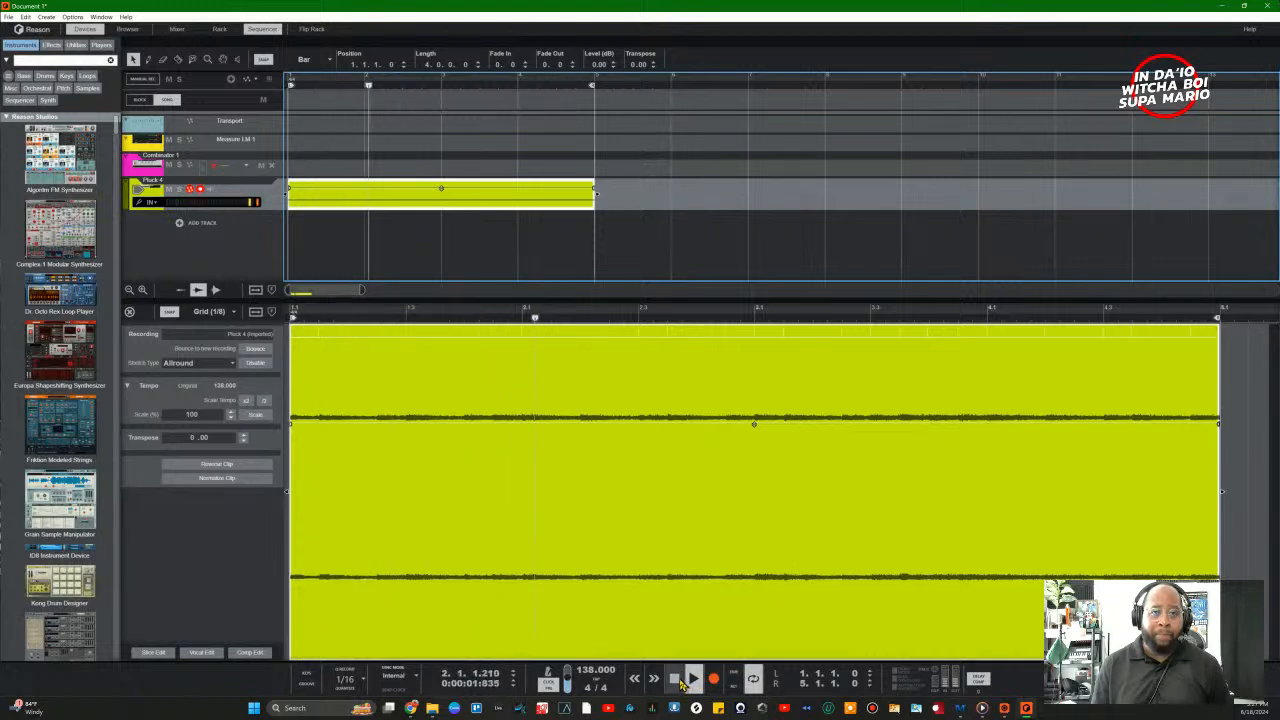
click(675, 680)
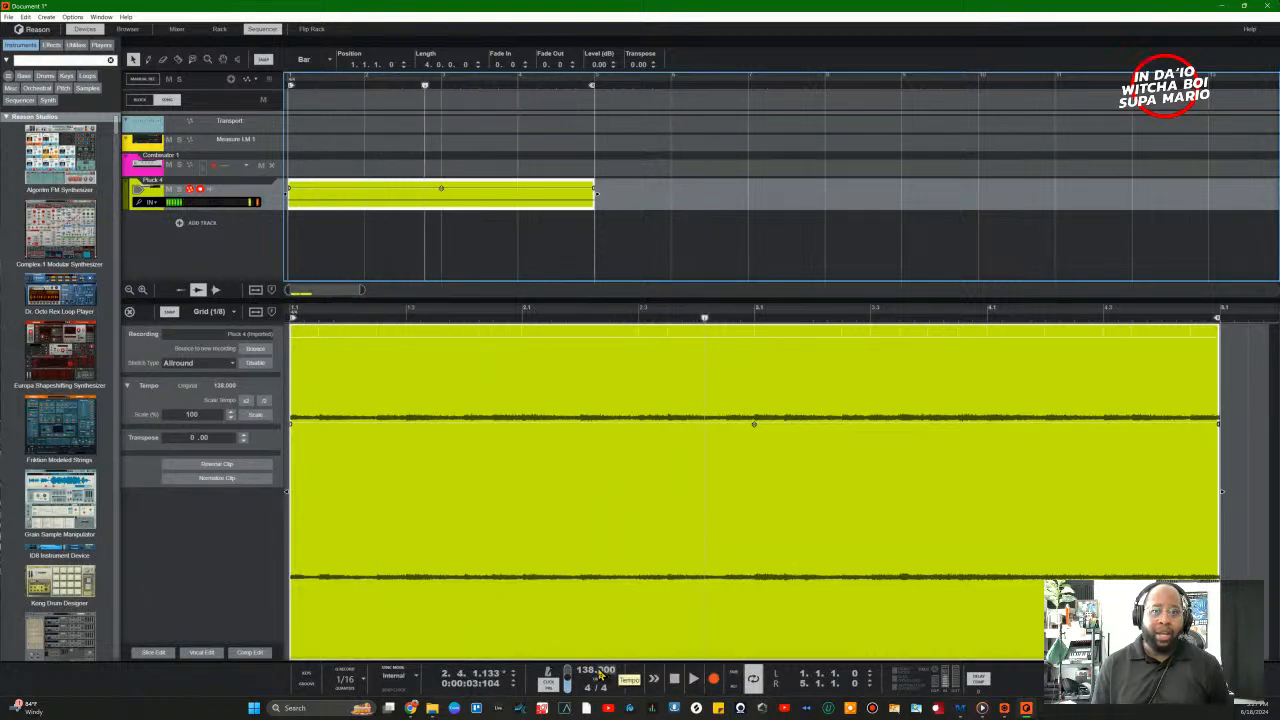
Step: Lower the song tempo from 138 to 130 BPM and play the clip at the new tempo
drag(590, 673, 596, 696)
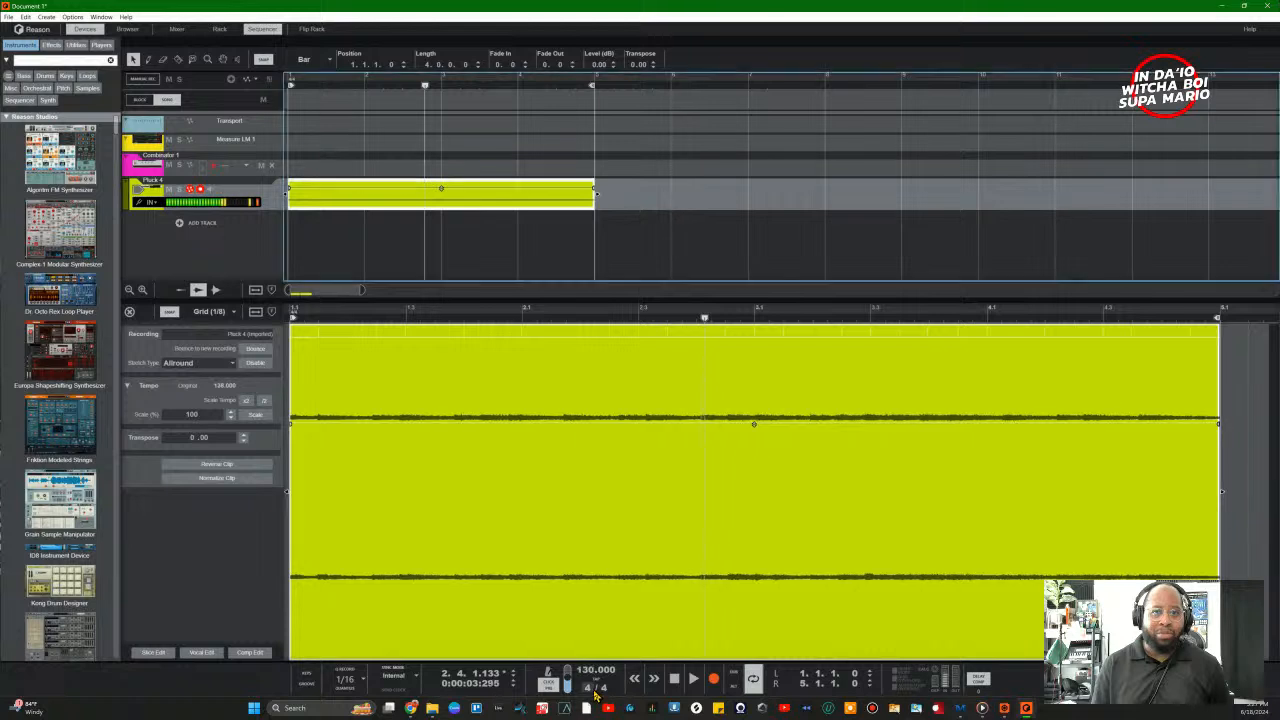
click(684, 686)
key(space)
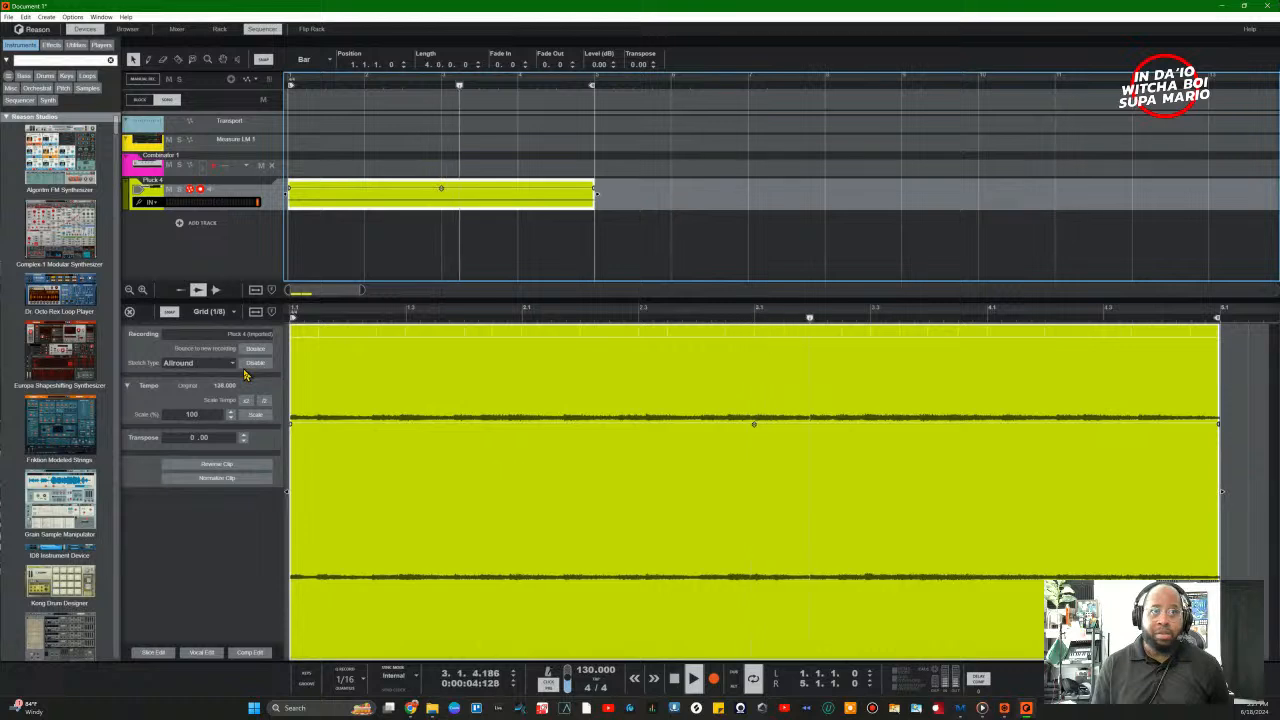
key(space)
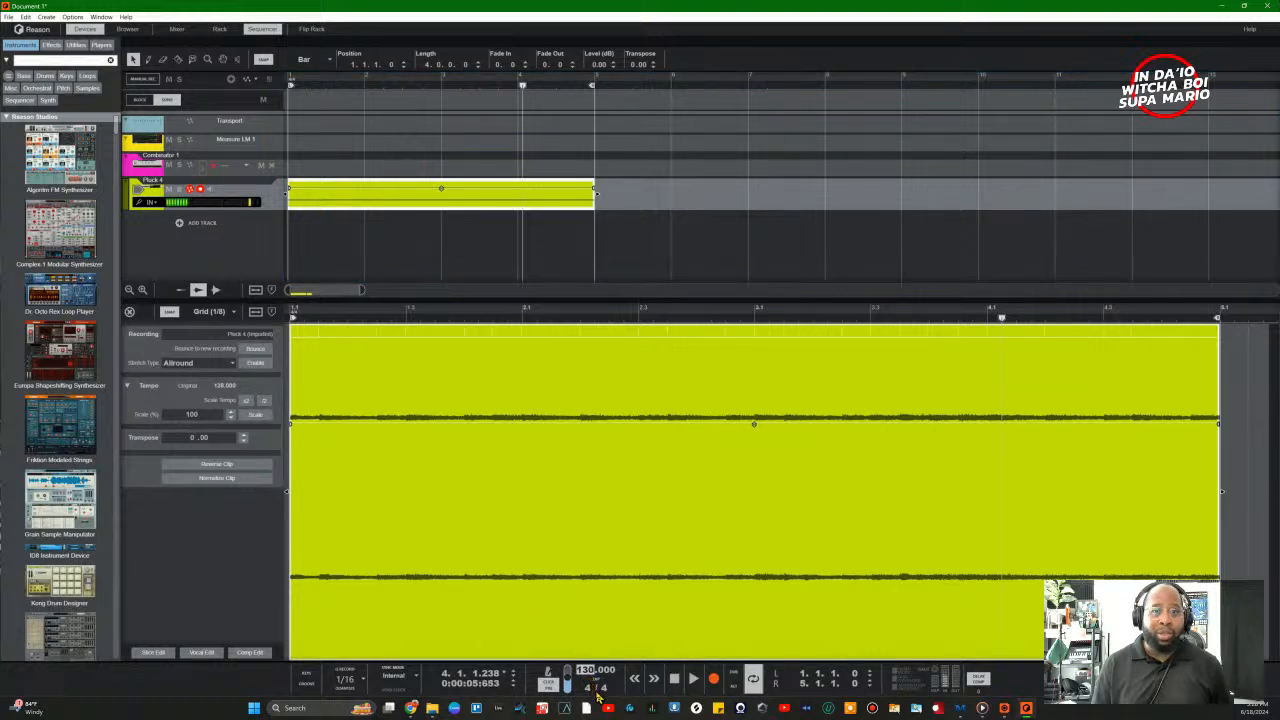
key(Return)
click(676, 680)
click(697, 680)
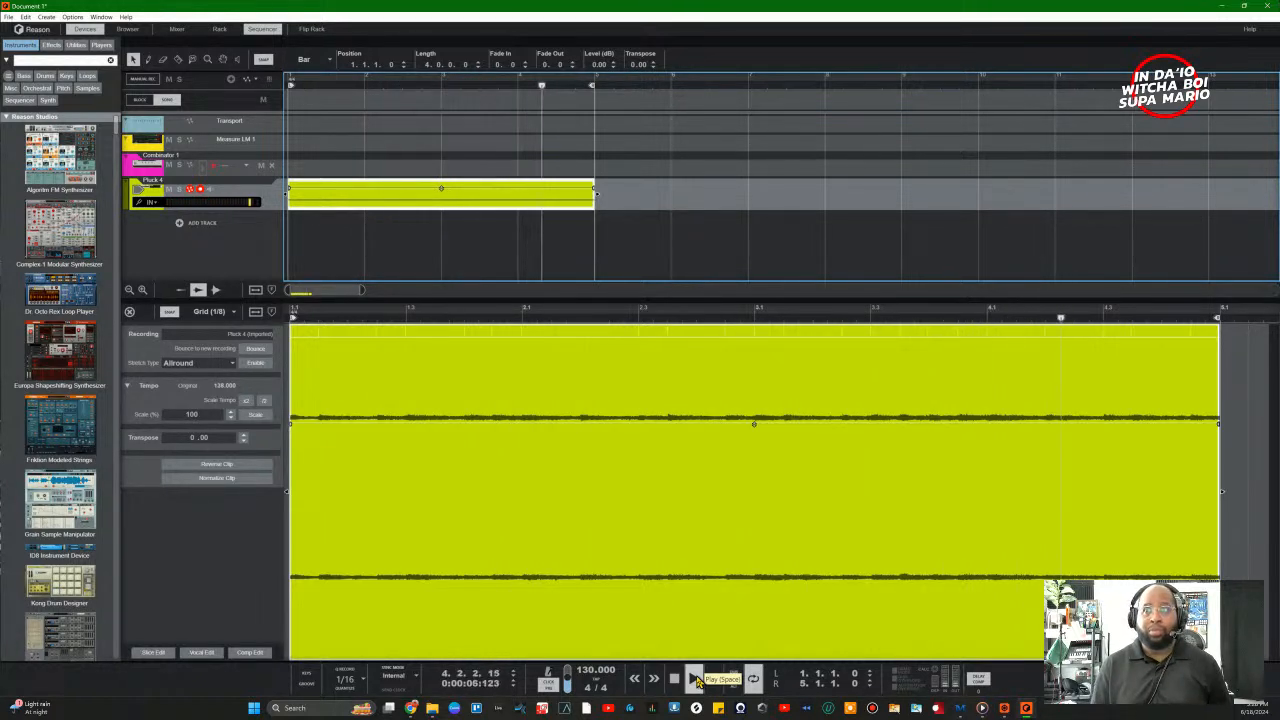
click(697, 680)
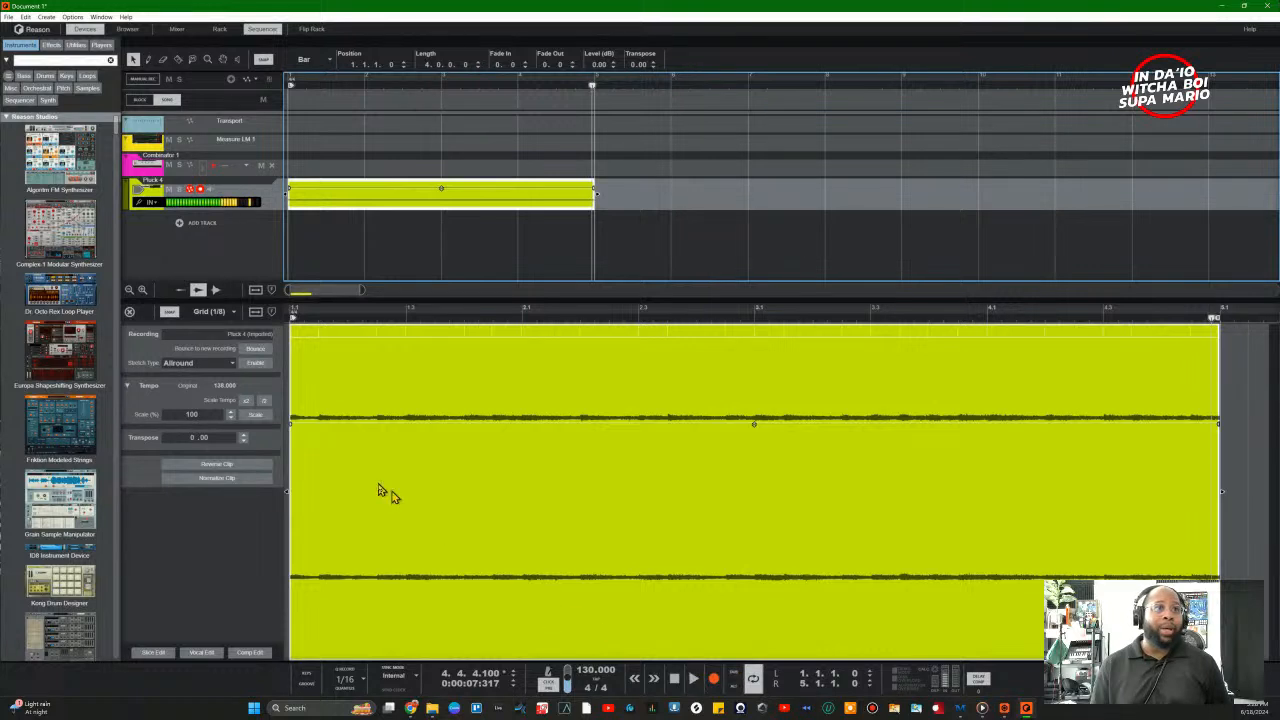
Step: Enter 138 as the song tempo and play from the start
click(586, 675)
text(138)
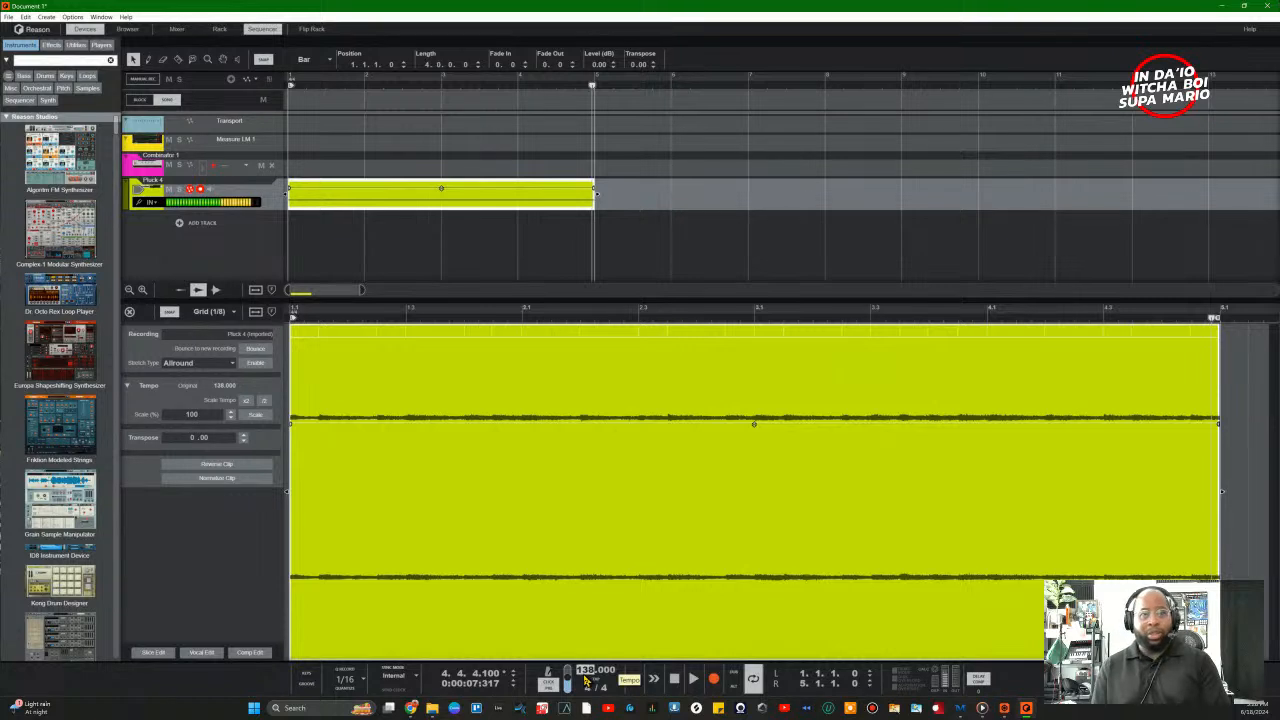
key(Return)
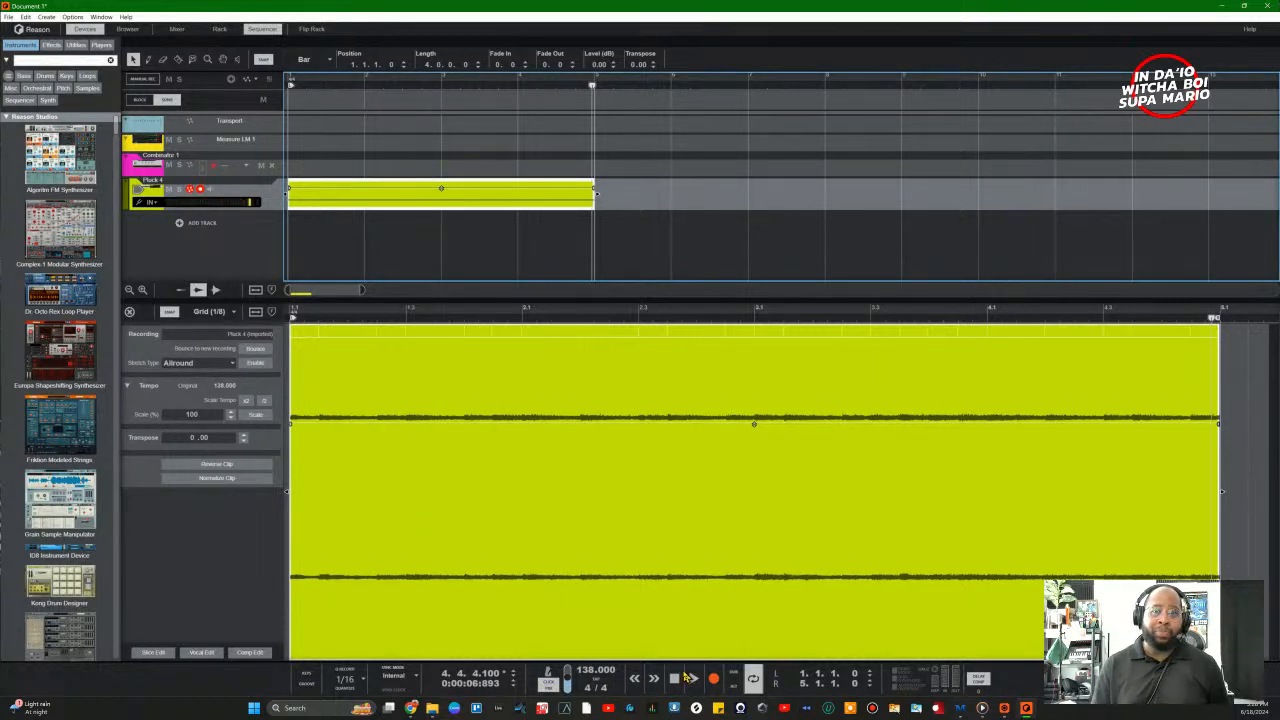
click(686, 678)
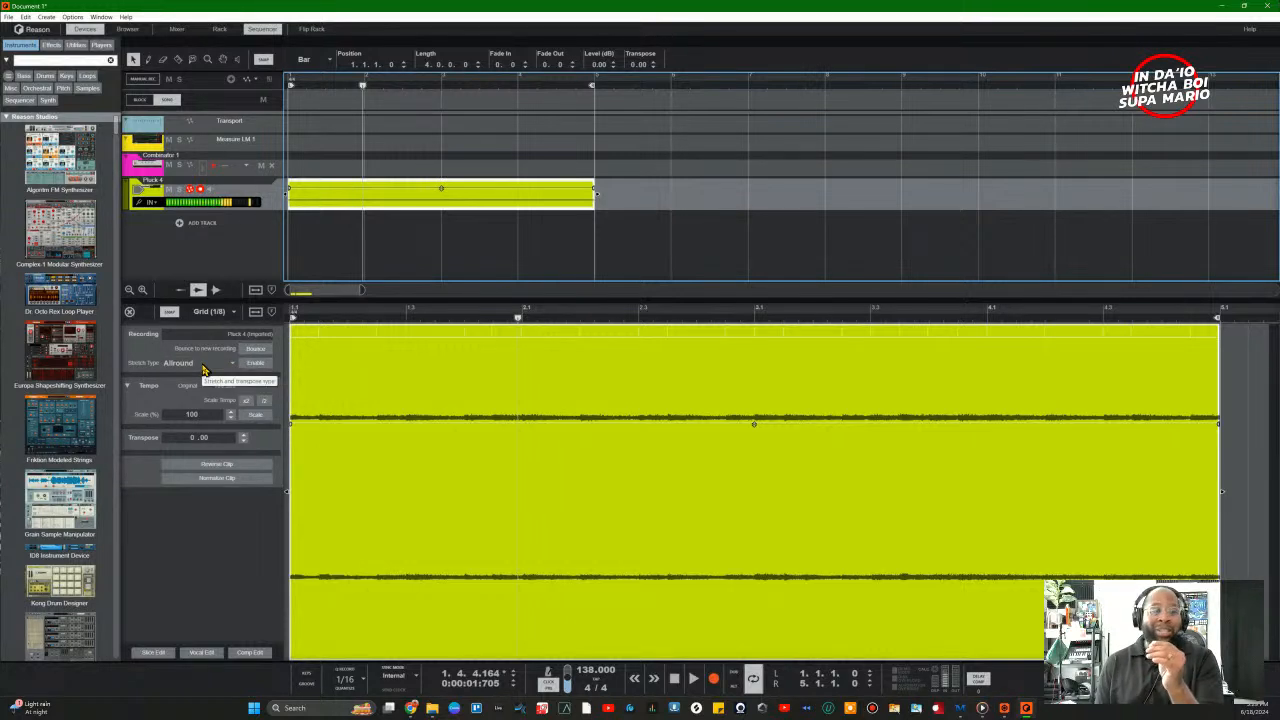
Step: Transpose the Pluck 4 clip down step by step to -5.00 semitones, auditioning as you go
click(244, 441)
click(244, 441)
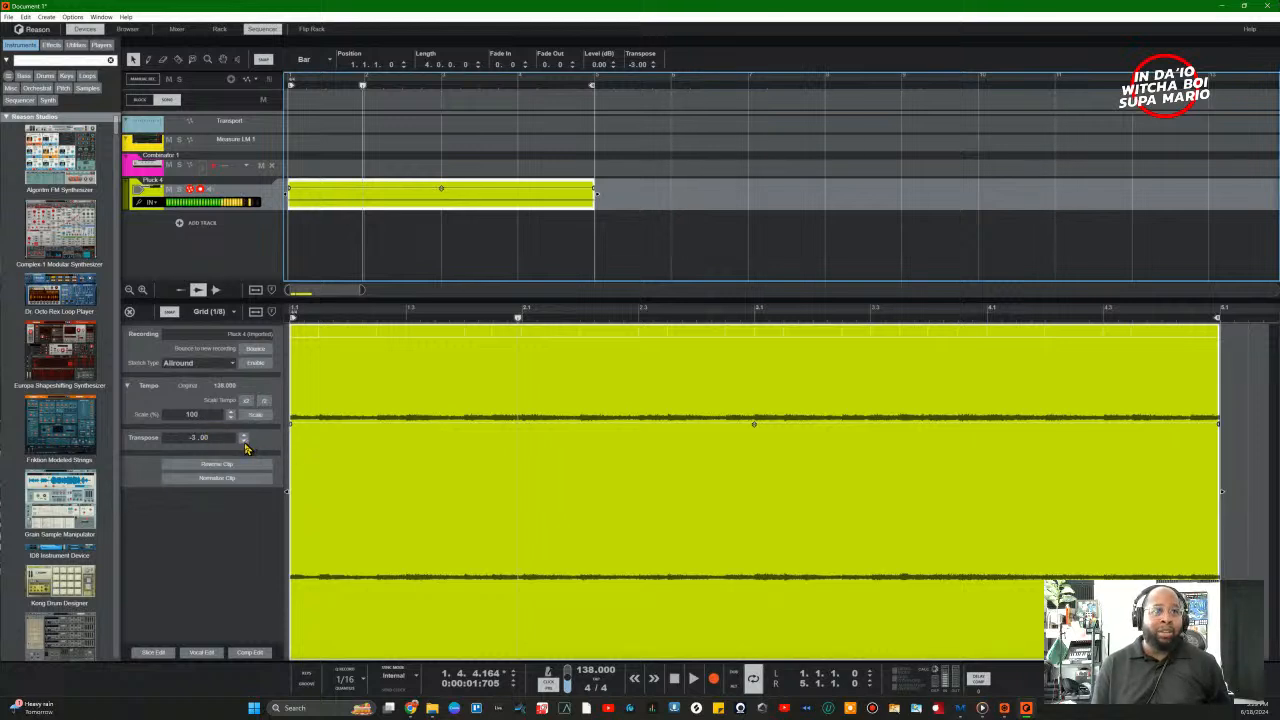
click(675, 680)
key(space)
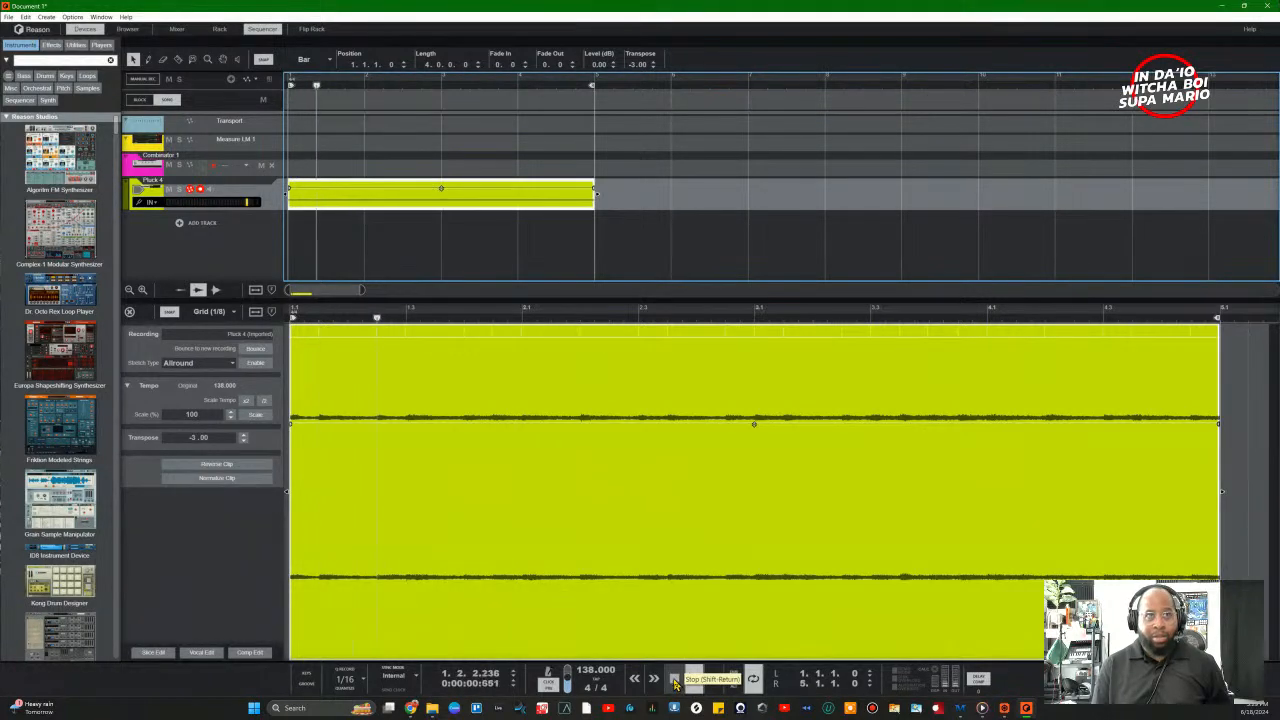
click(243, 441)
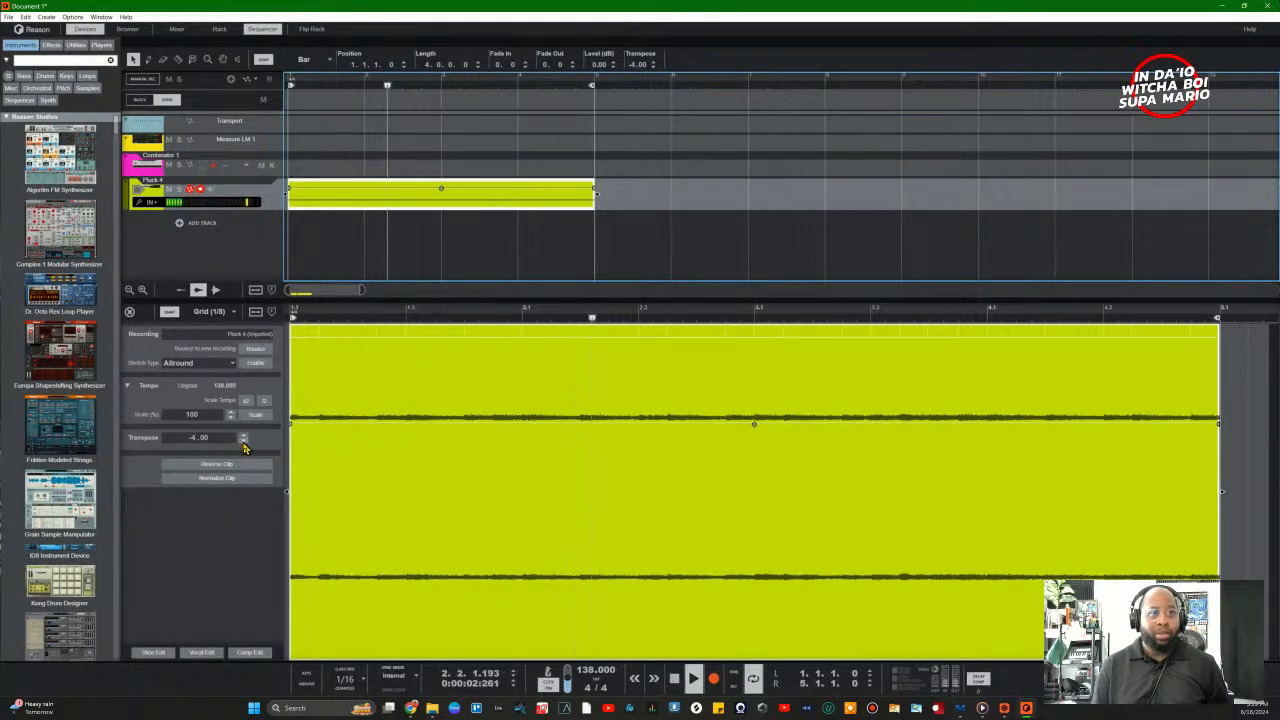
key(space)
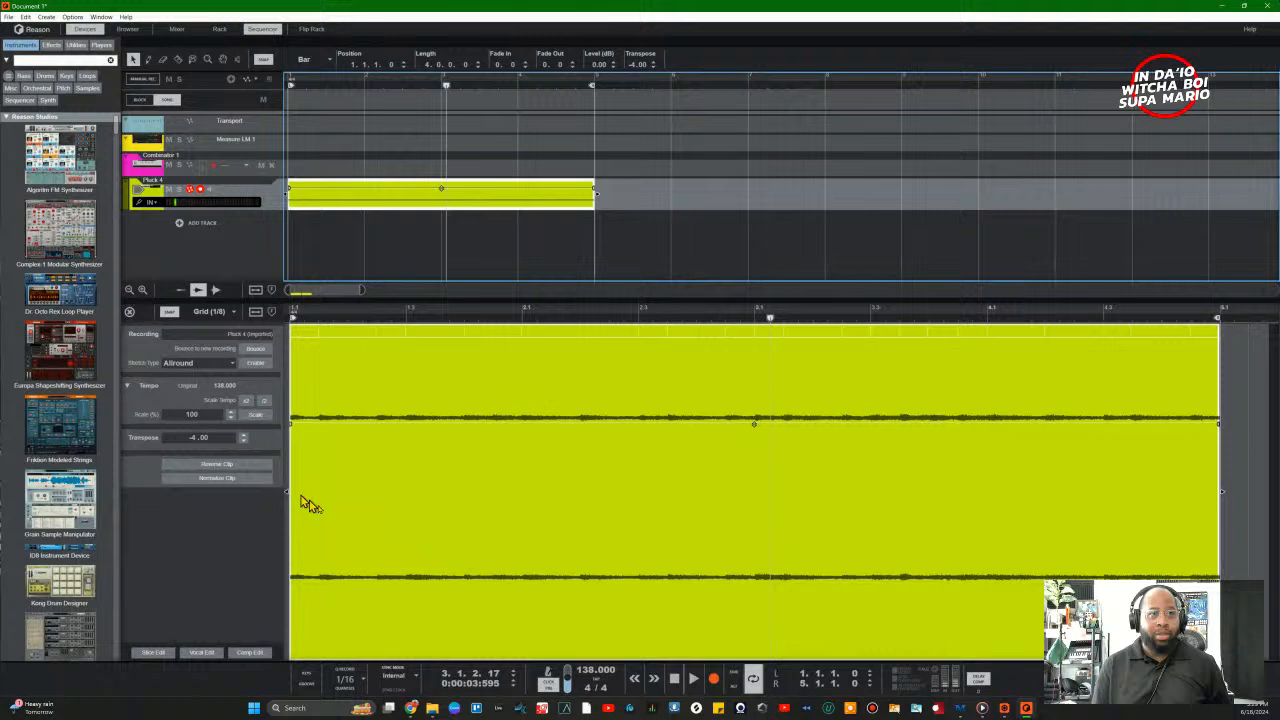
click(680, 679)
click(680, 679)
key(space)
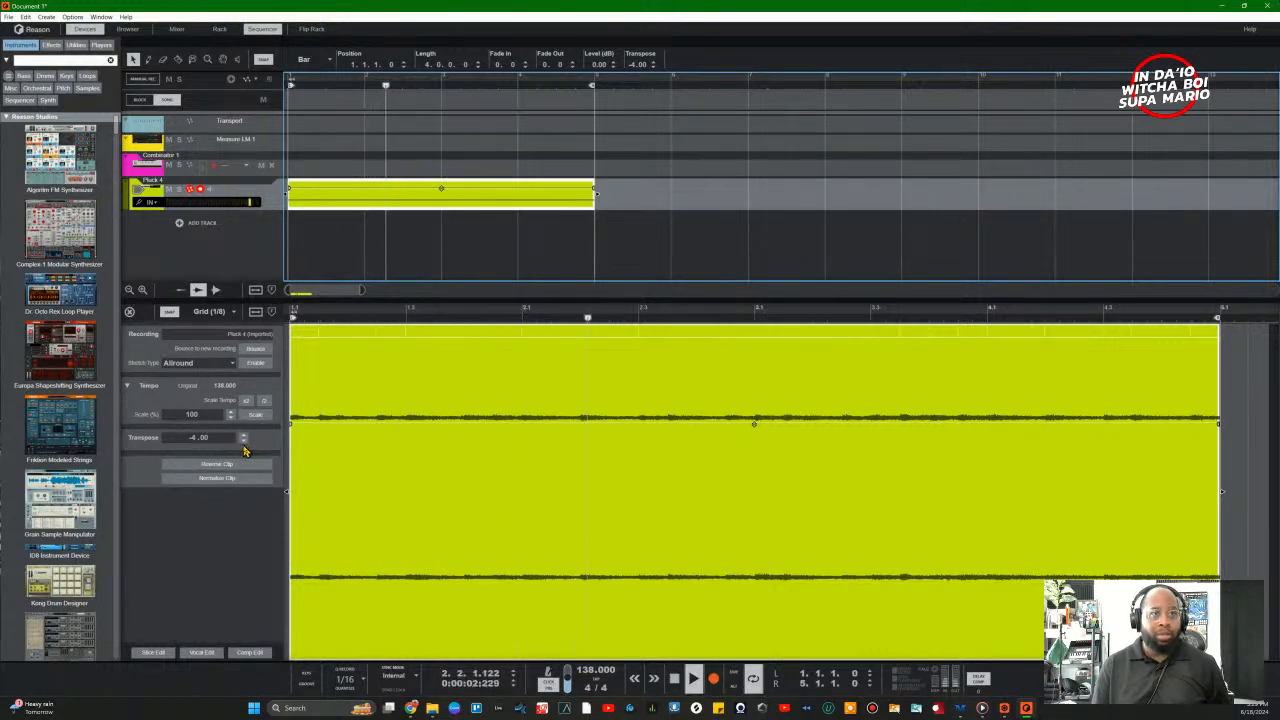
click(243, 441)
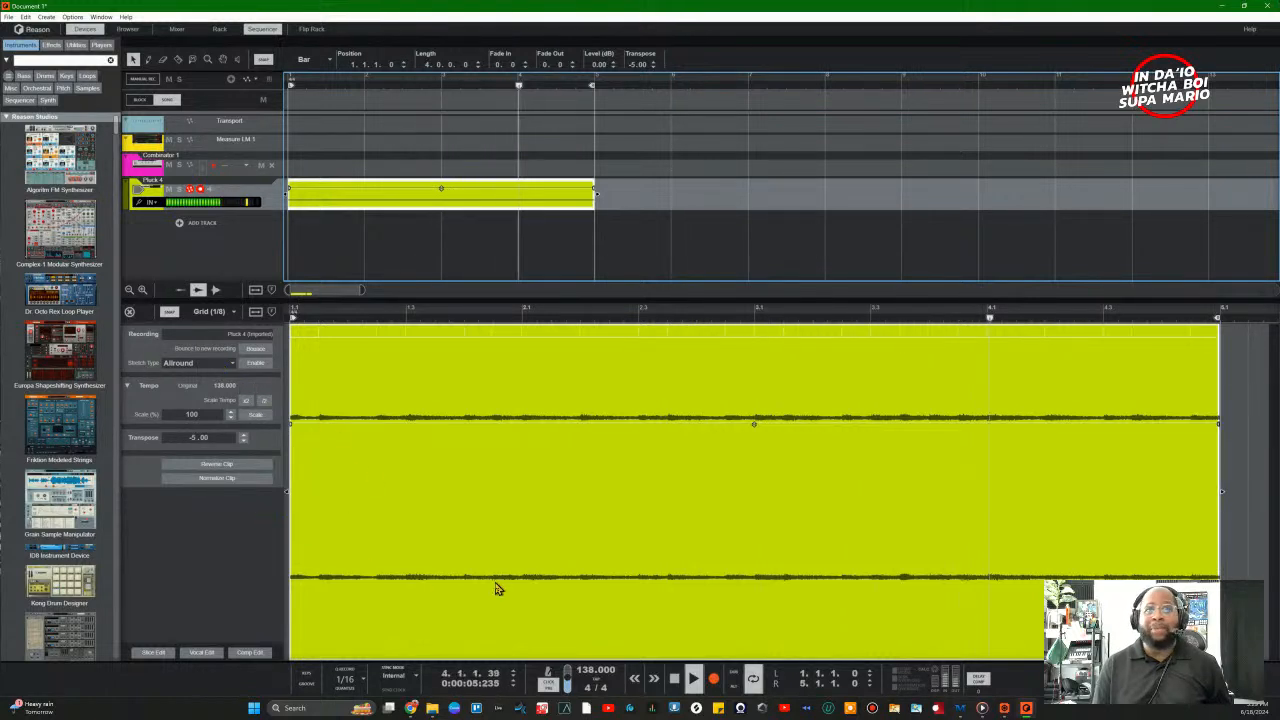
key(space)
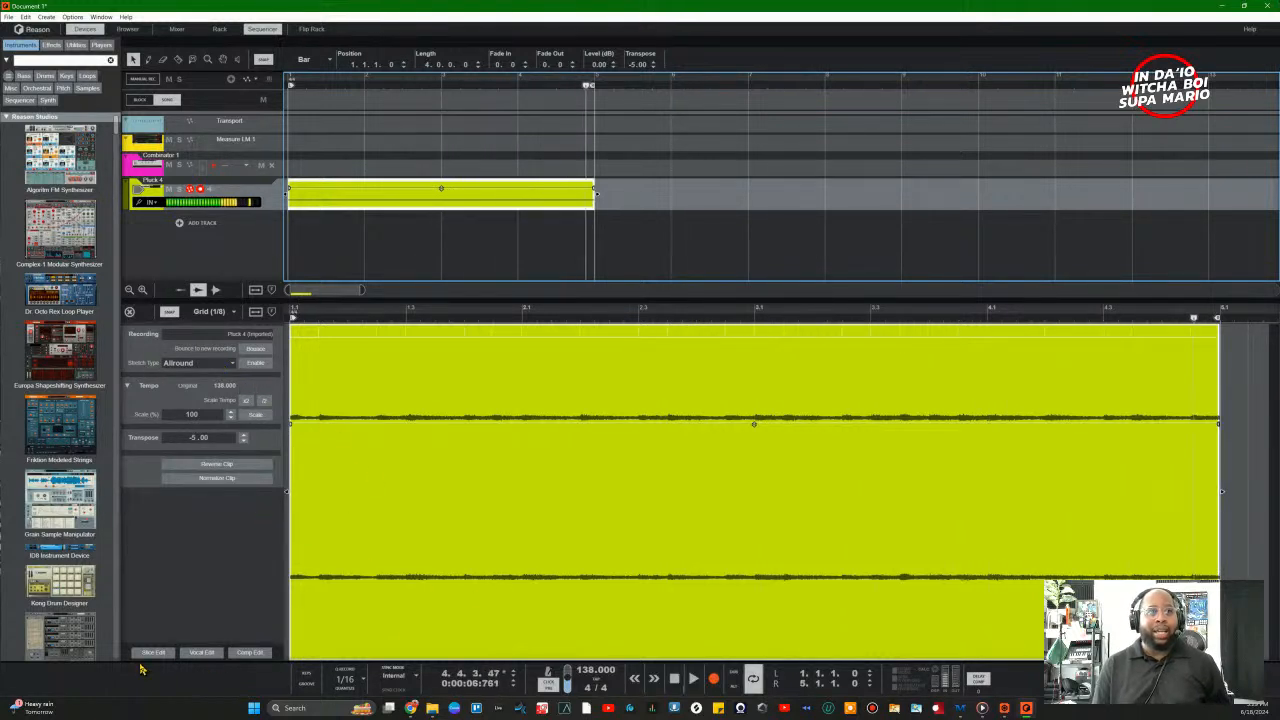
Step: Reverse the Pluck 4 clip and play it from the song start
click(674, 678)
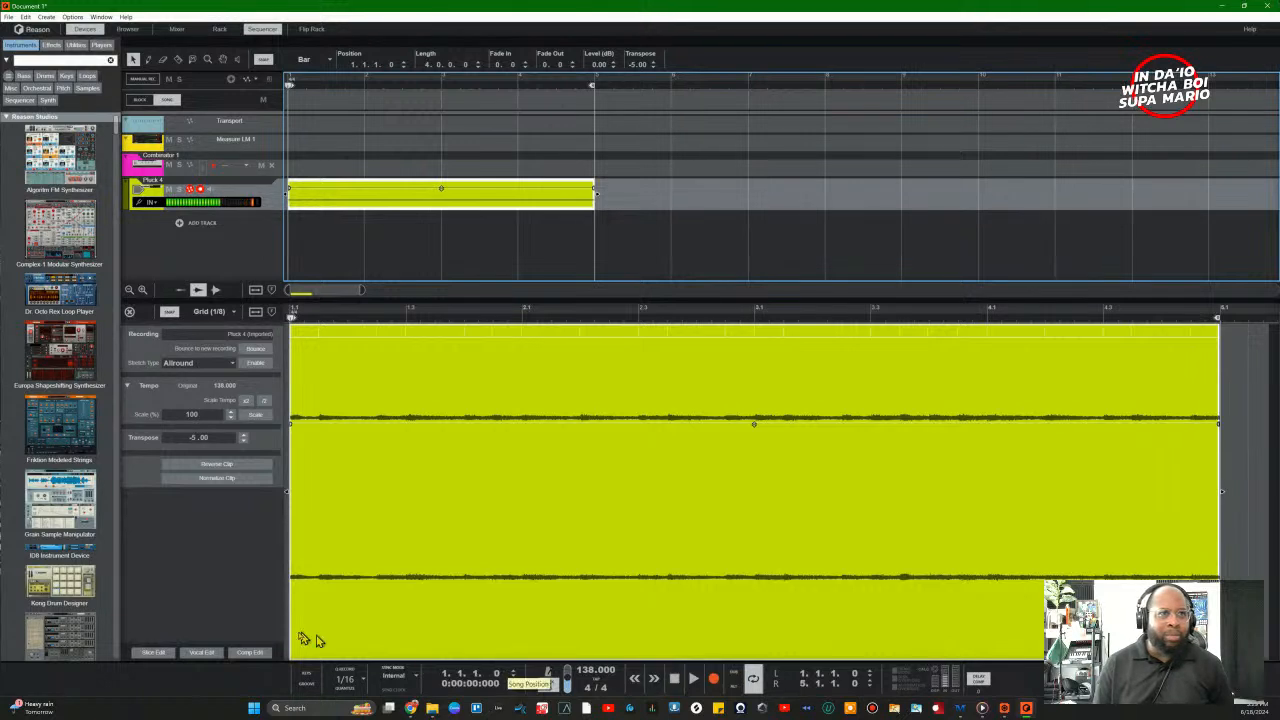
click(214, 465)
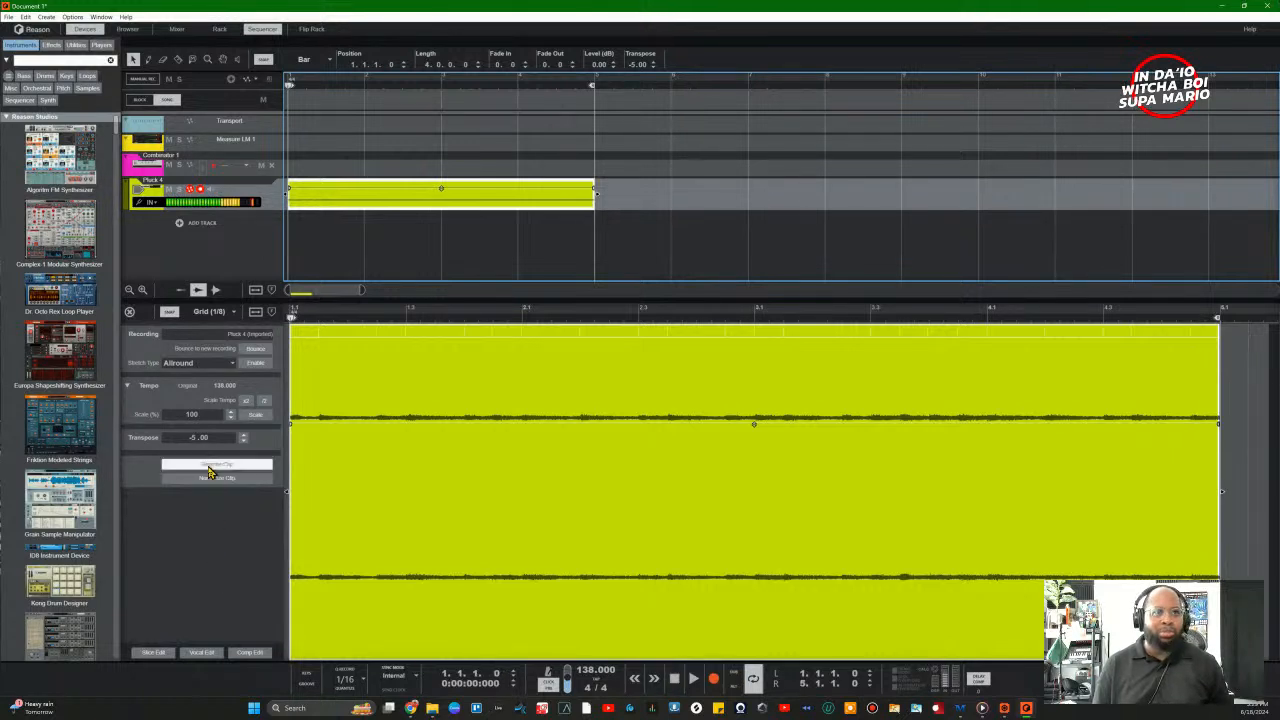
key(space)
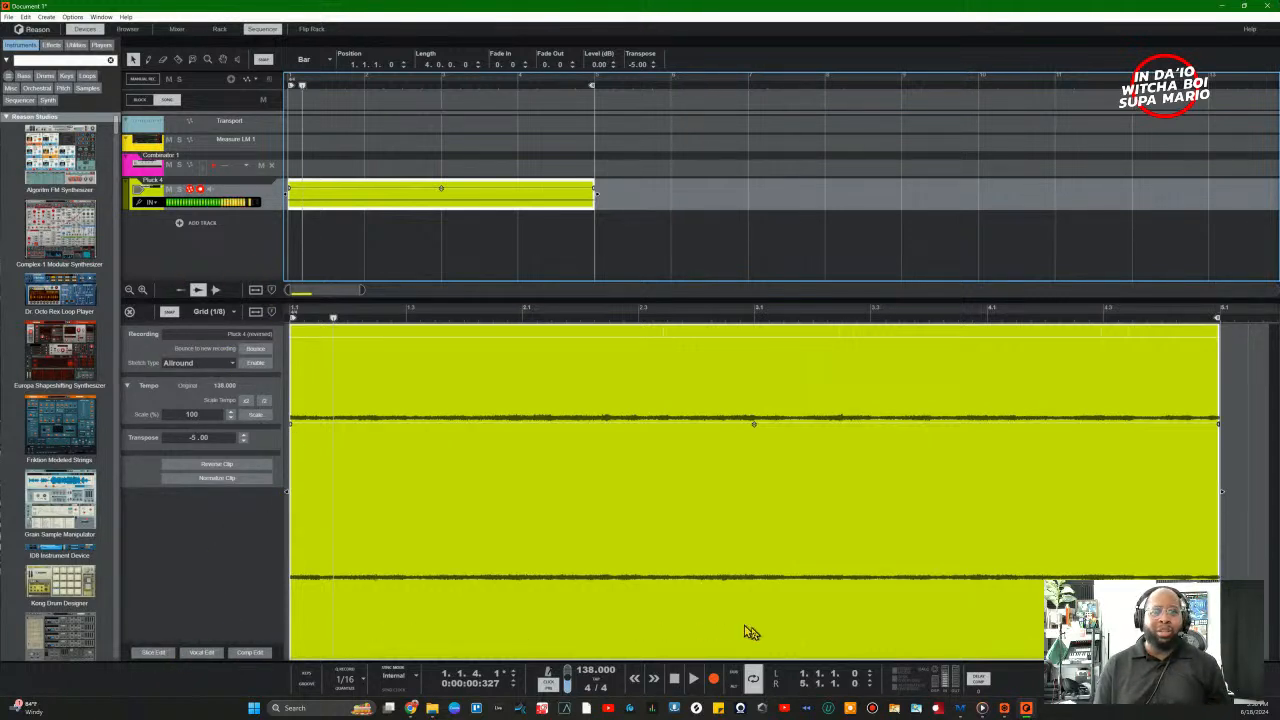
click(674, 678)
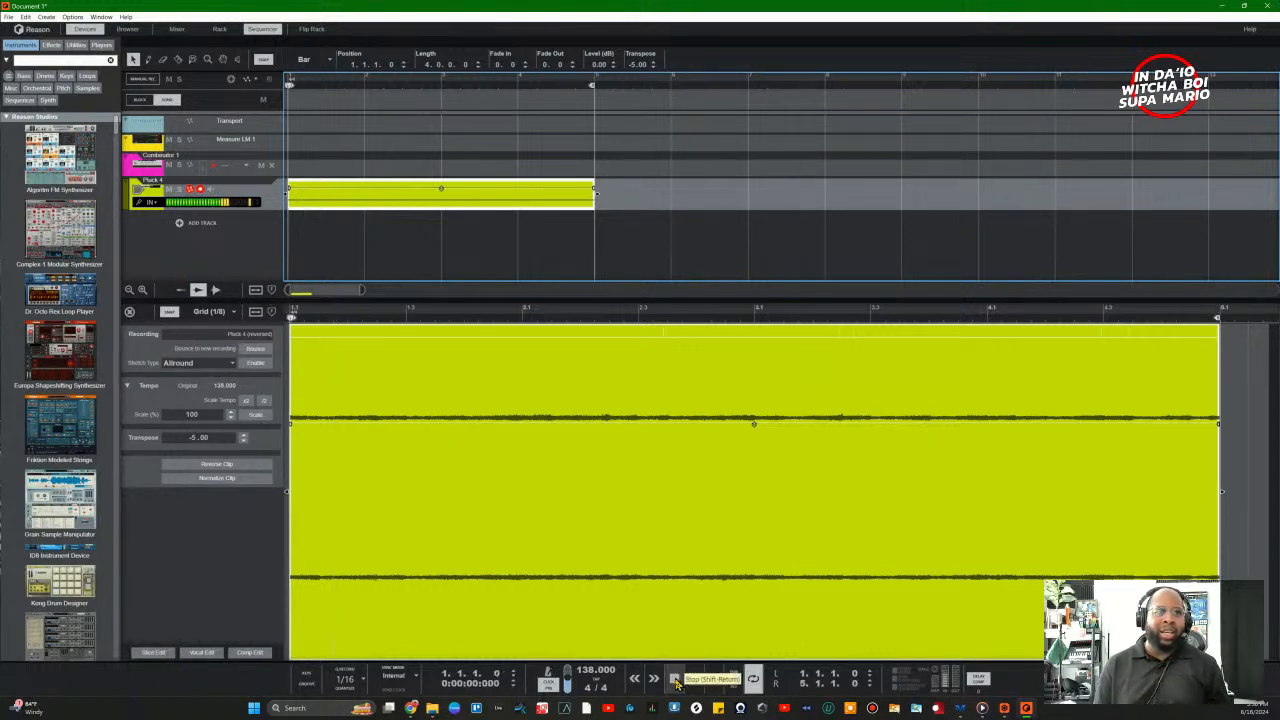
click(154, 655)
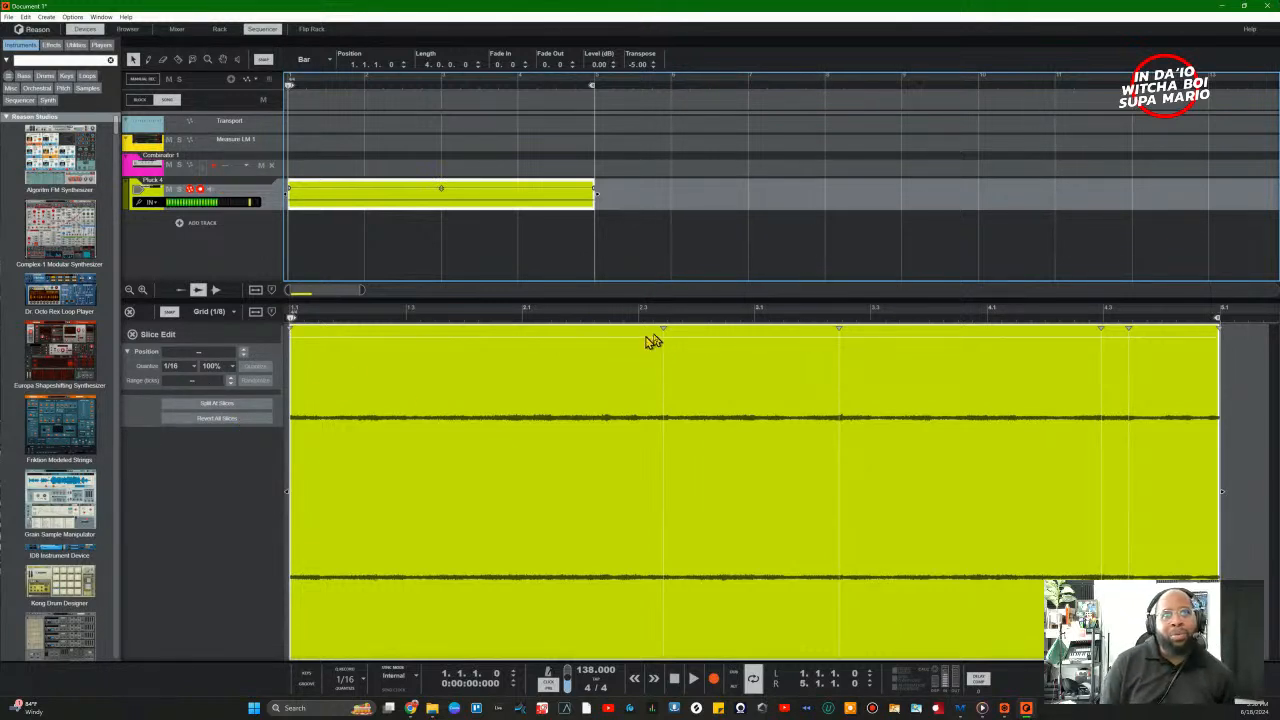
click(555, 336)
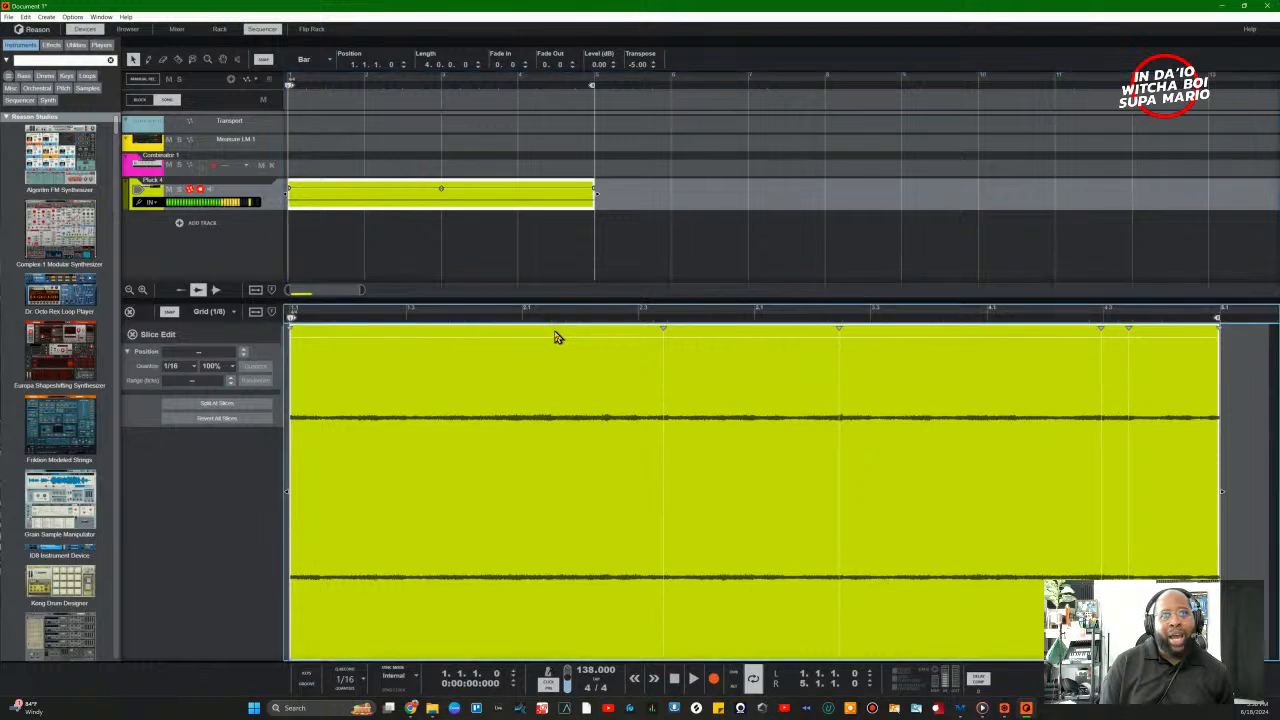
click(547, 320)
drag(557, 320, 514, 323)
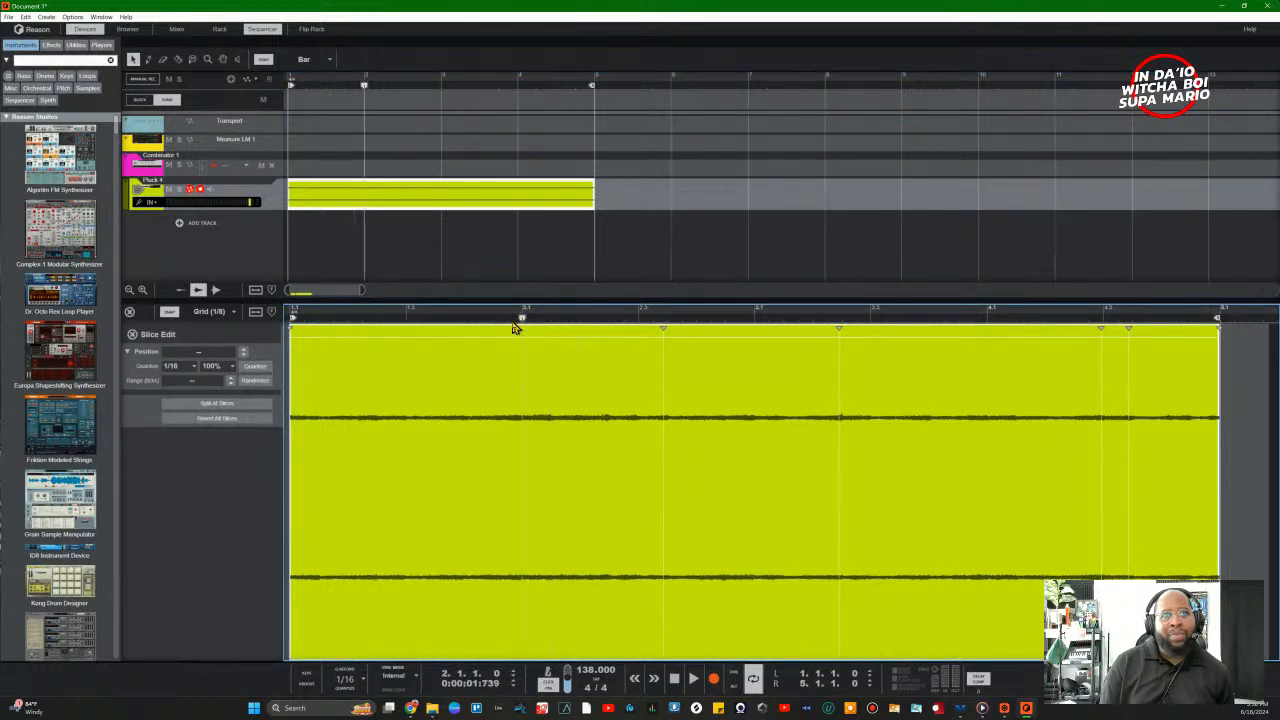
right_click(410, 389)
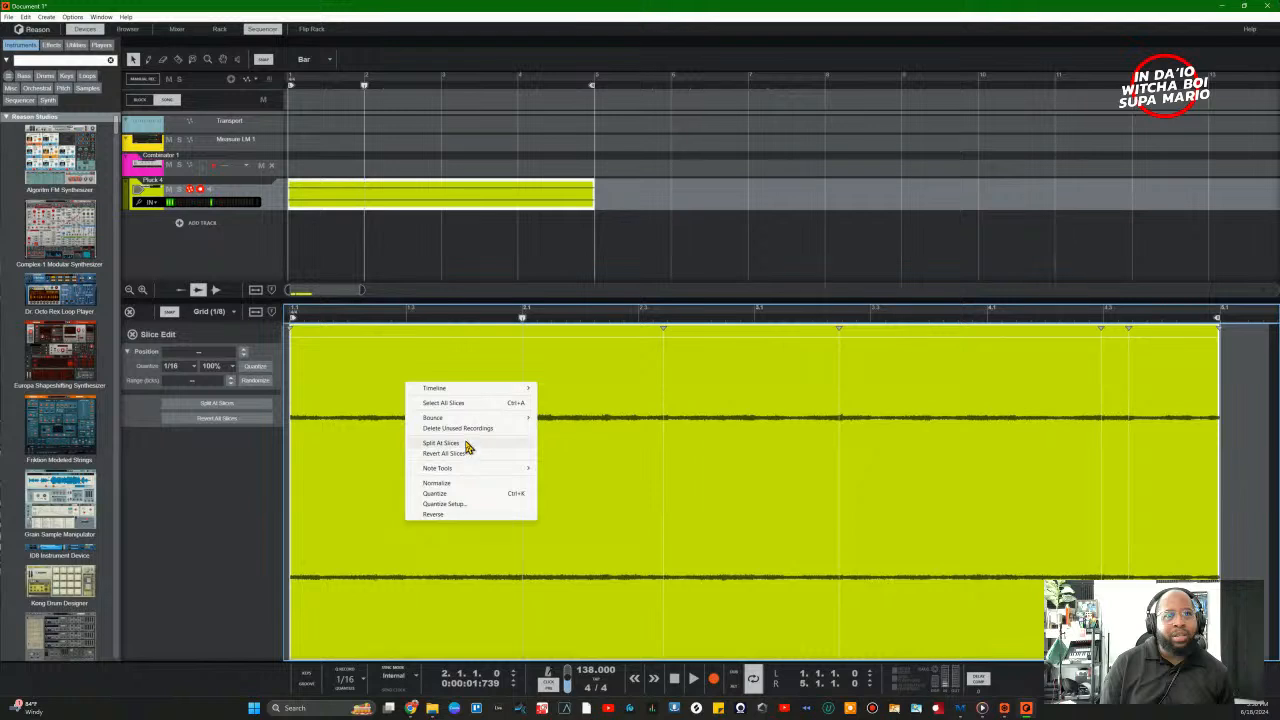
click(430, 579)
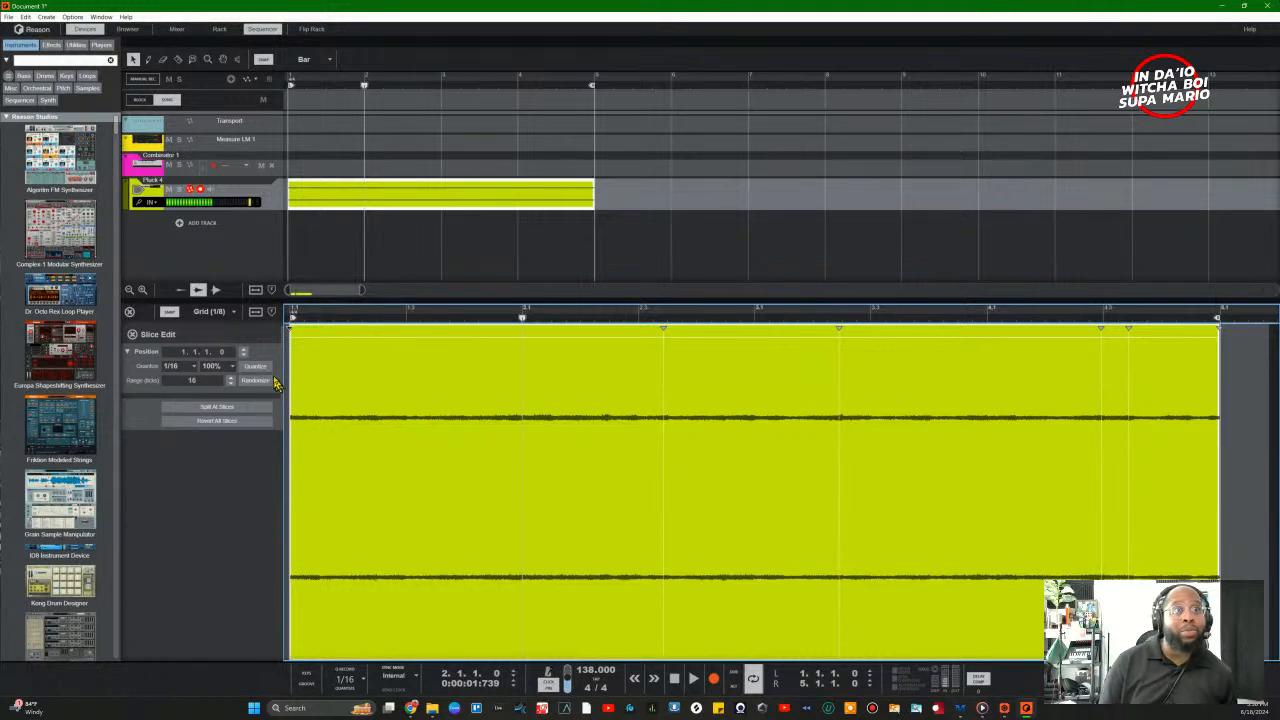
right_click(364, 373)
click(361, 363)
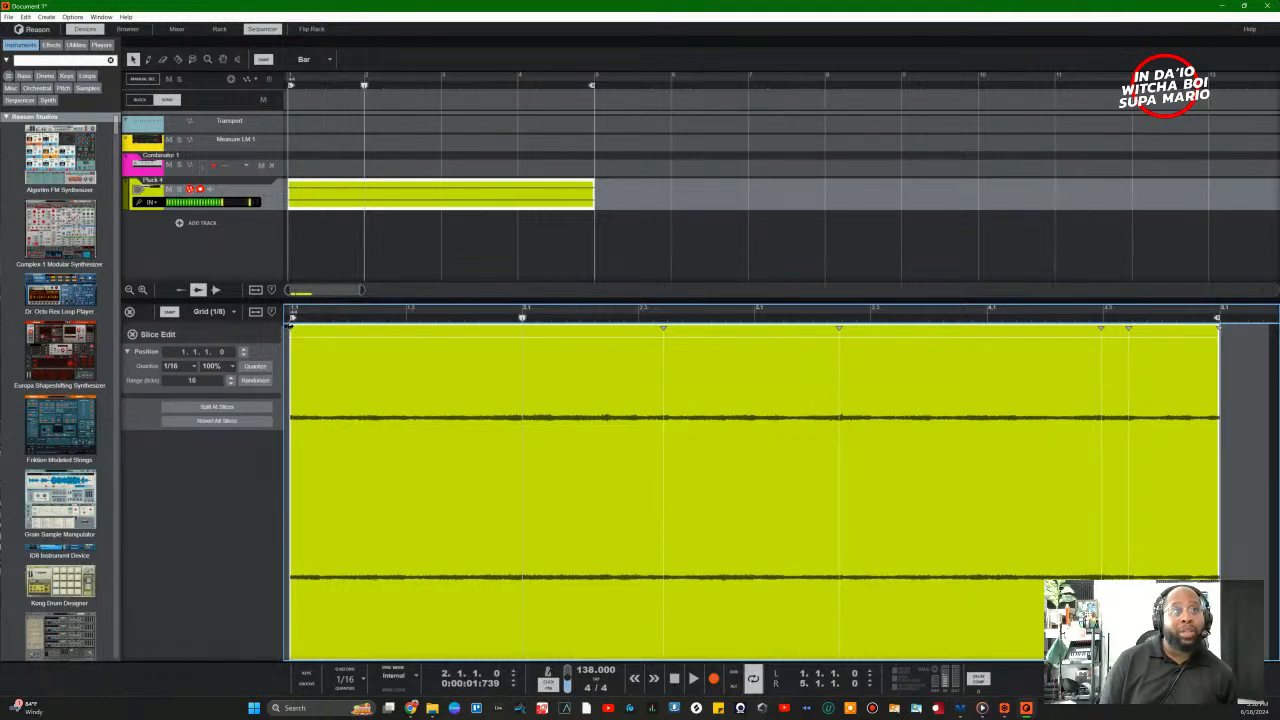
click(343, 318)
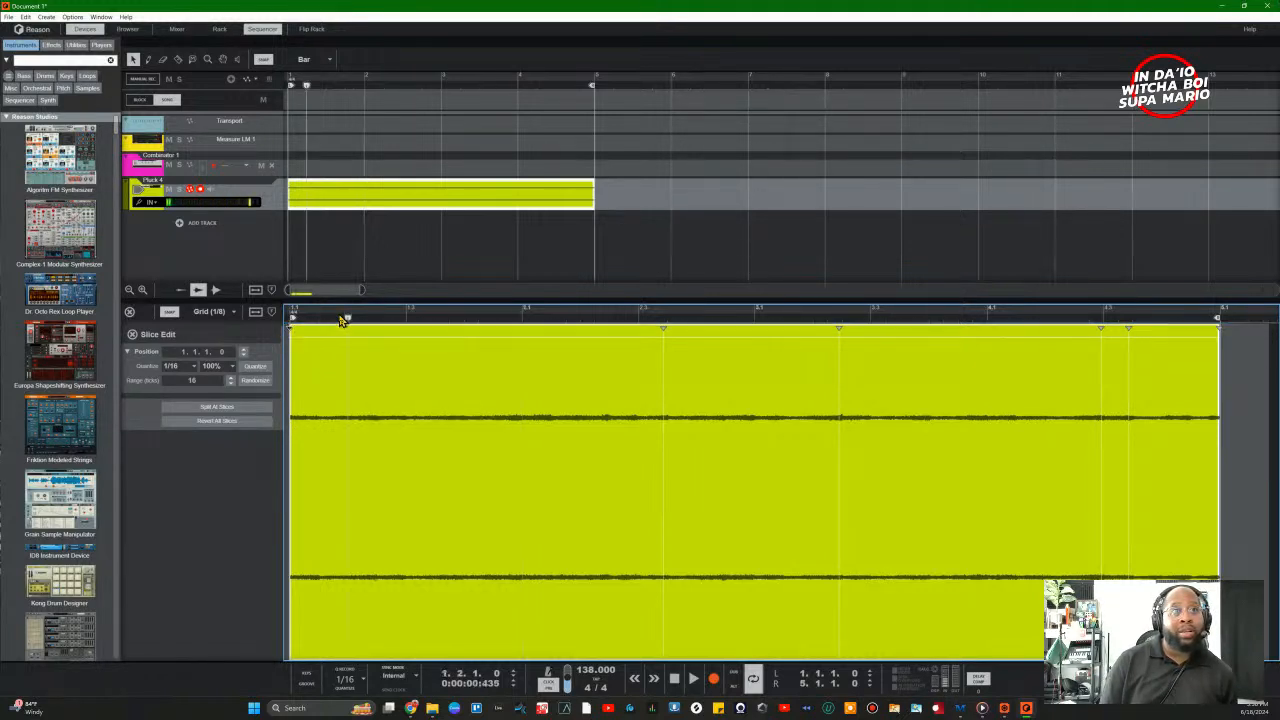
right_click(663, 328)
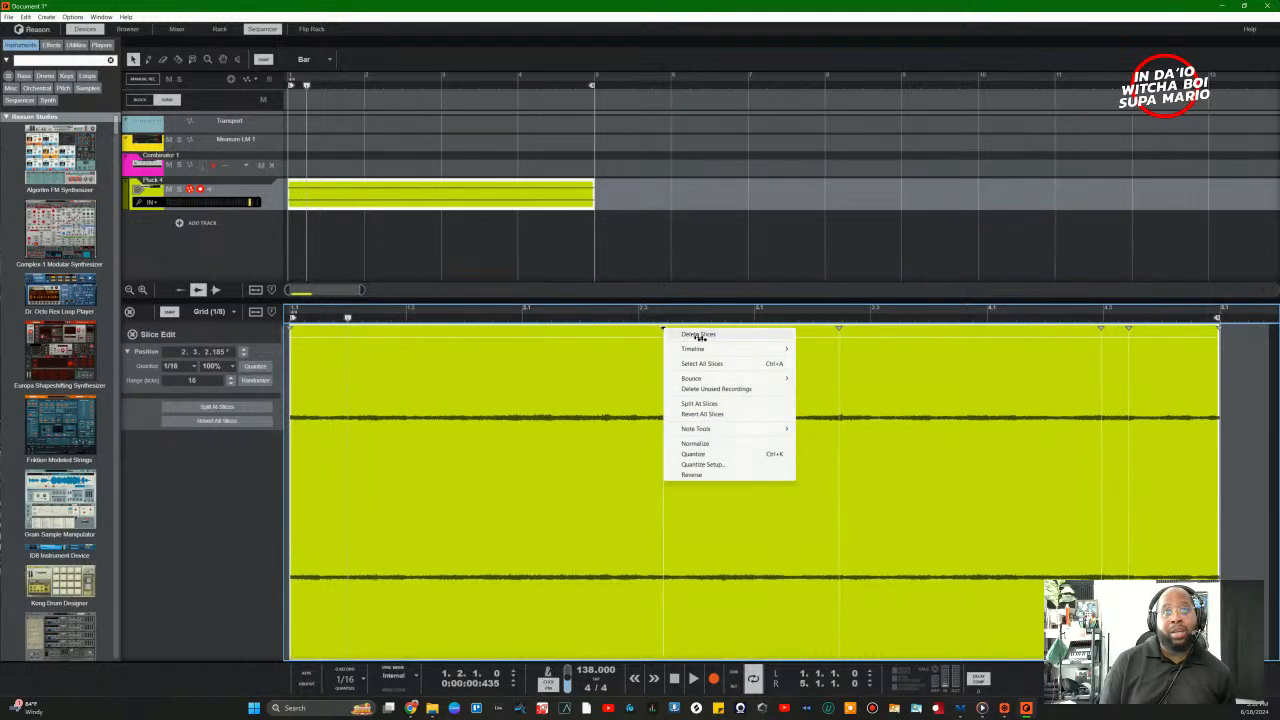
click(601, 370)
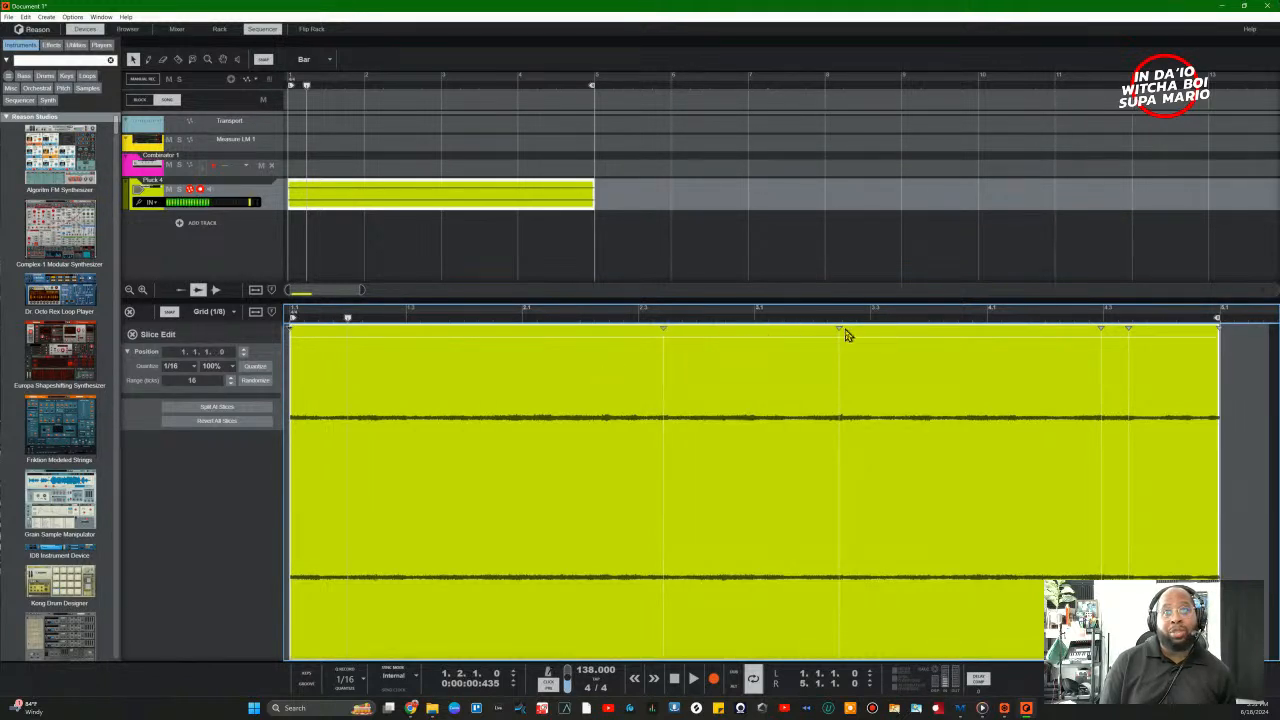
key(space)
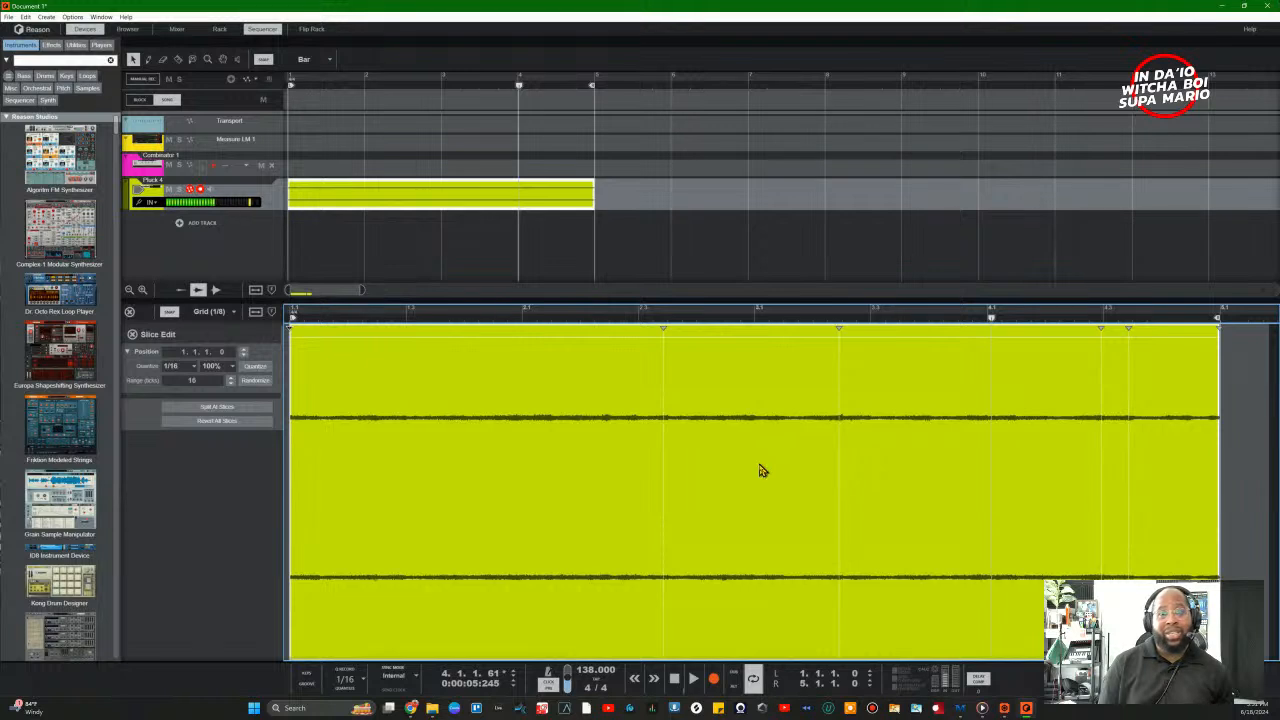
click(132, 334)
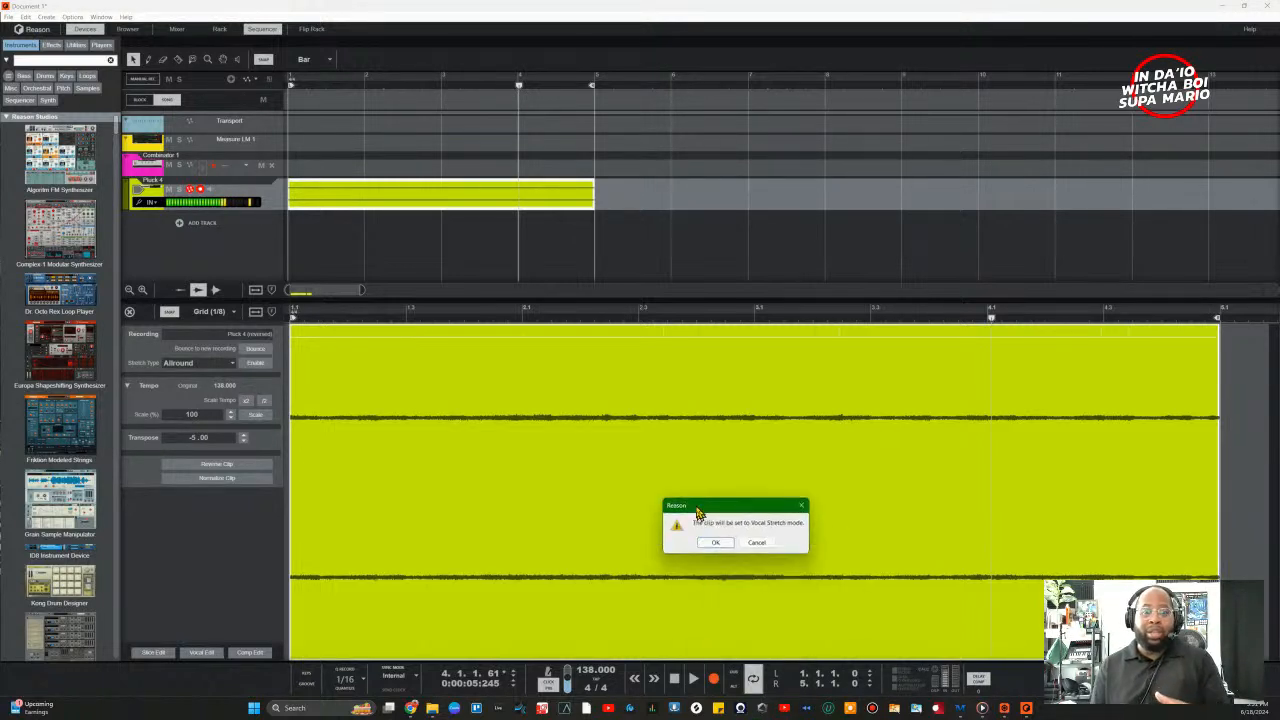
Step: Cancel the Vocal Stretch dialog and open Comp Edit for the Pluck 4 clip
drag(699, 512, 640, 353)
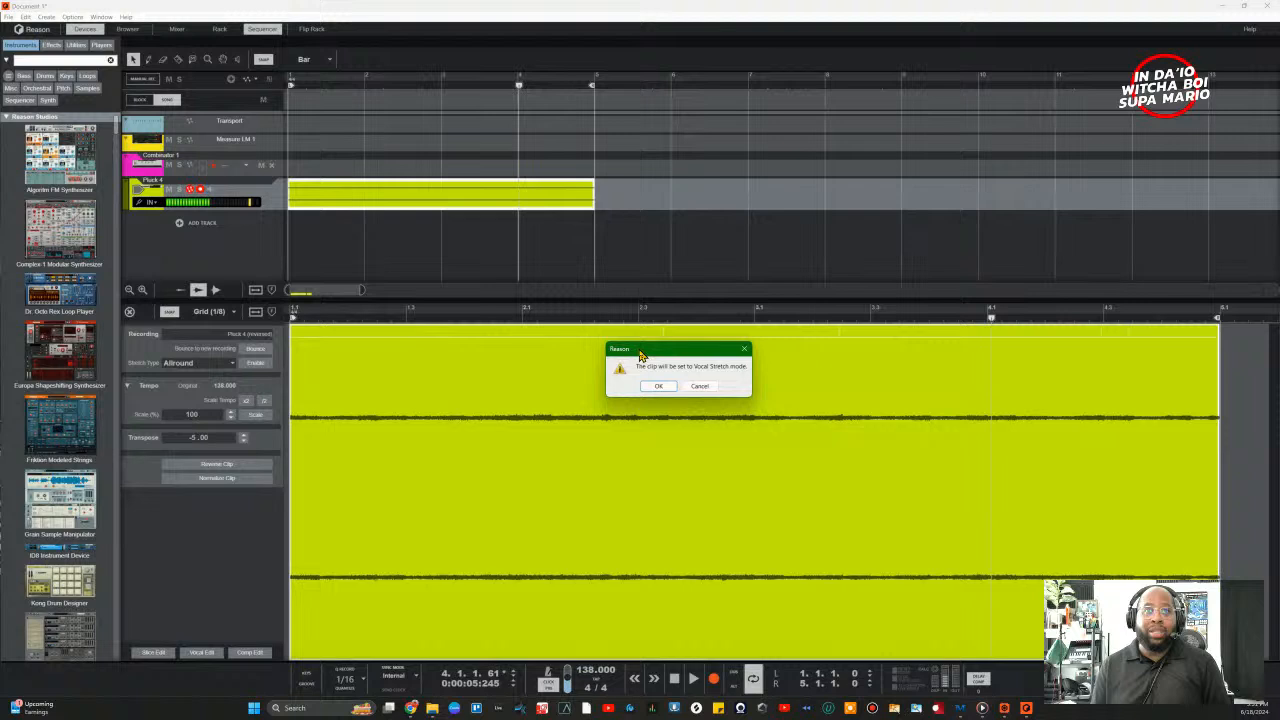
click(699, 387)
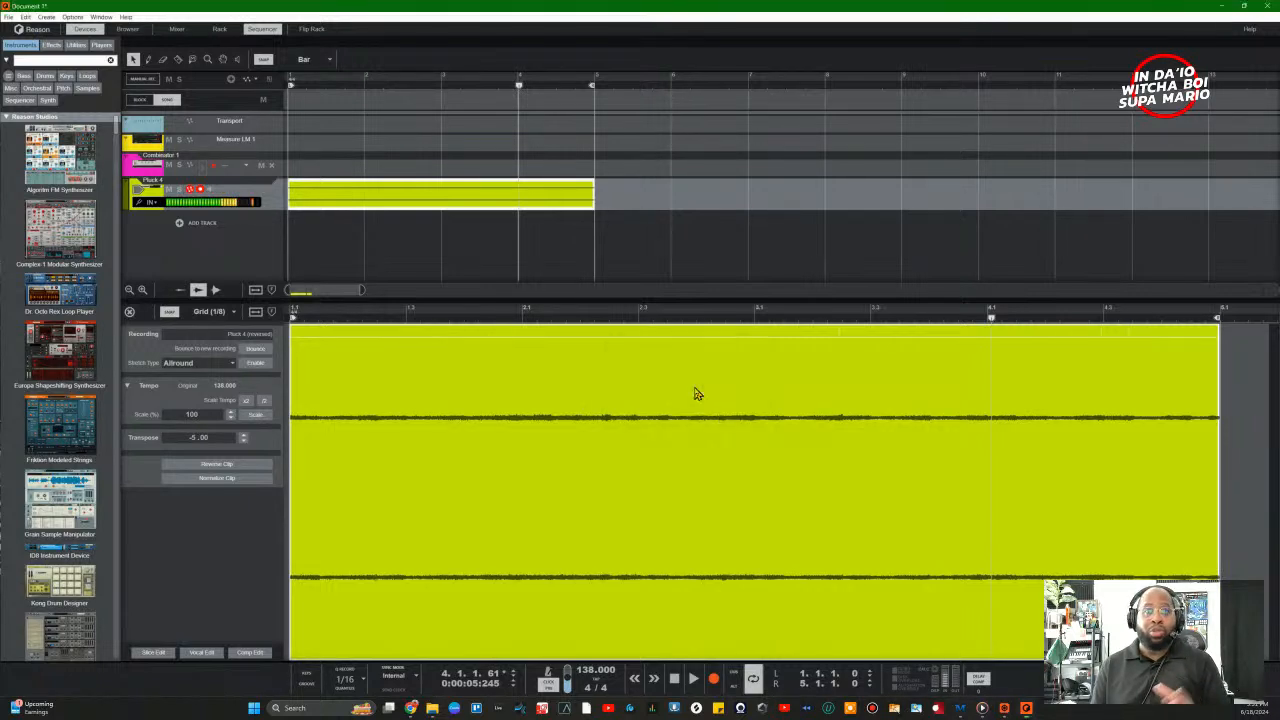
click(251, 652)
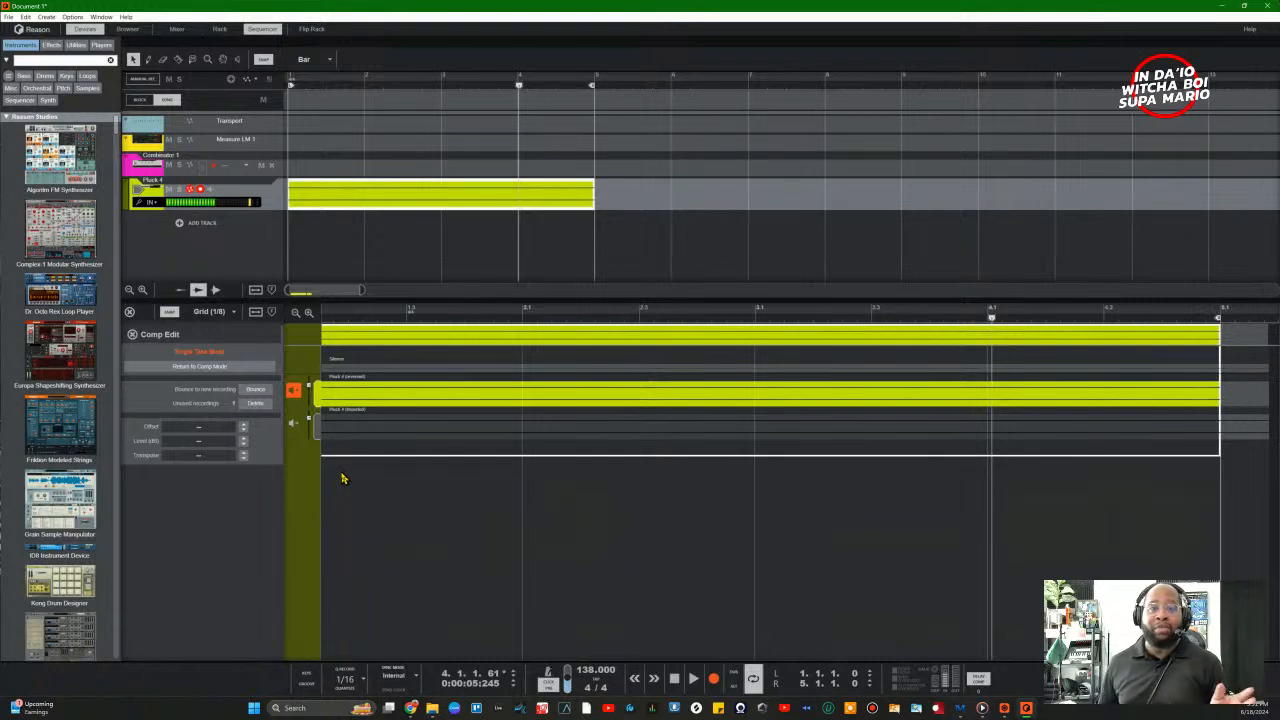
Step: Close the Comp Edit panel to return to the Pluck 4 waveform view
click(136, 339)
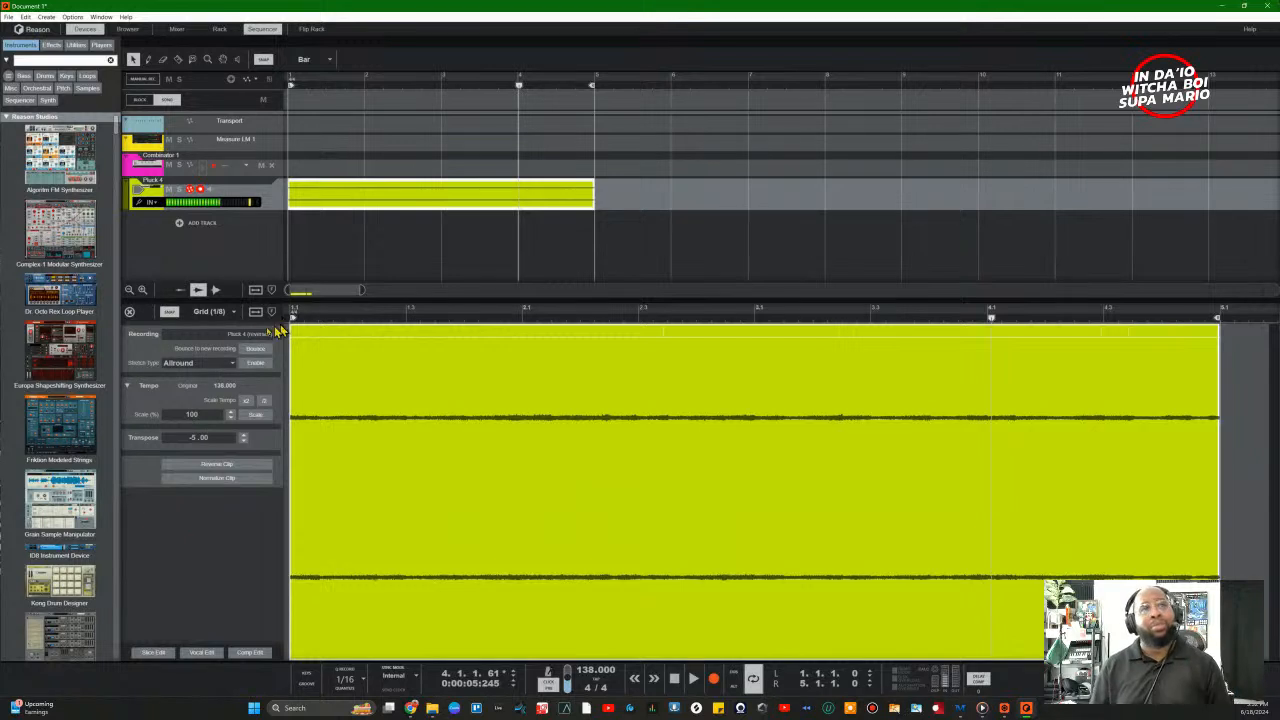
Step: Try editor grid values 1/16, 1/32 and 1/8, and toggle Snap off and back on
click(226, 312)
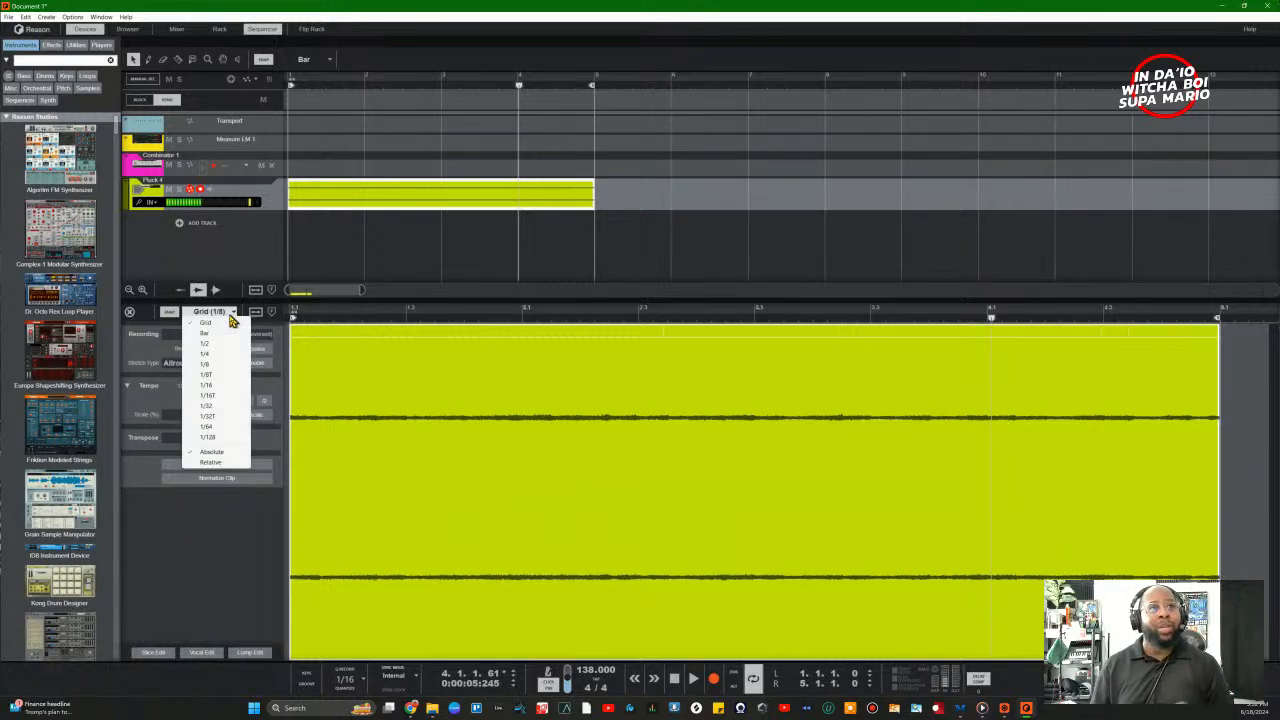
click(230, 372)
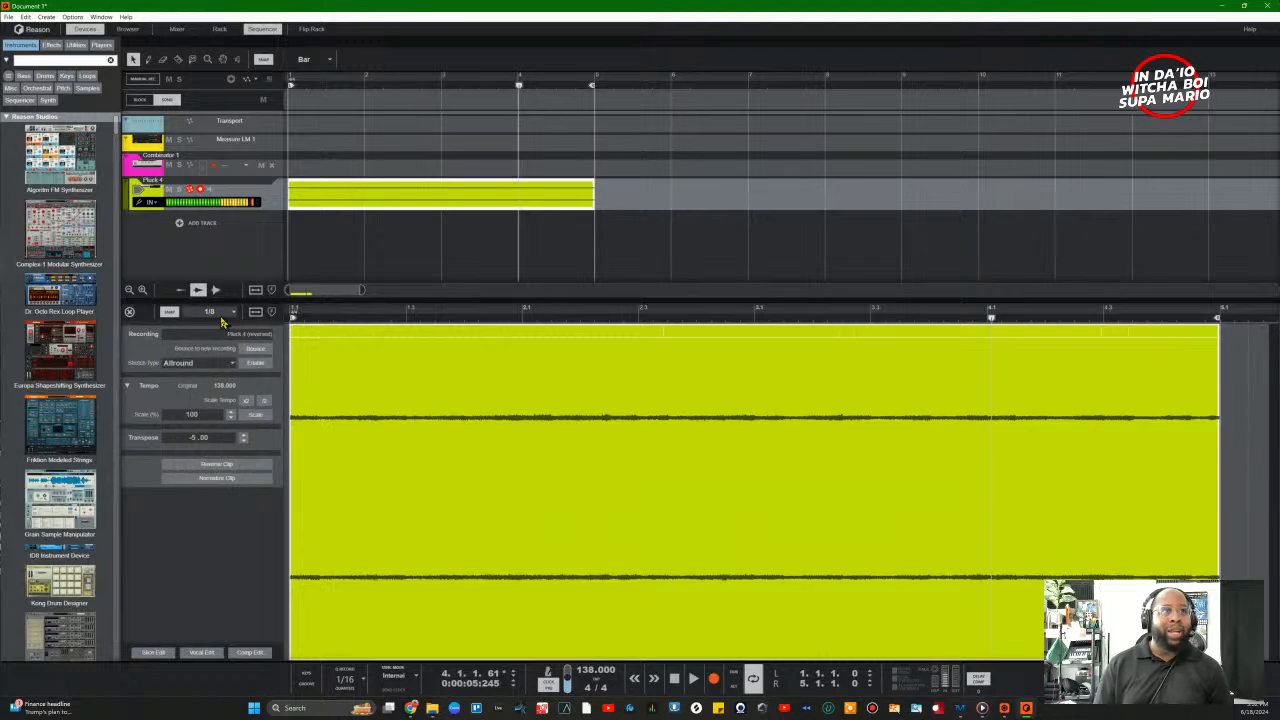
click(215, 312)
click(230, 386)
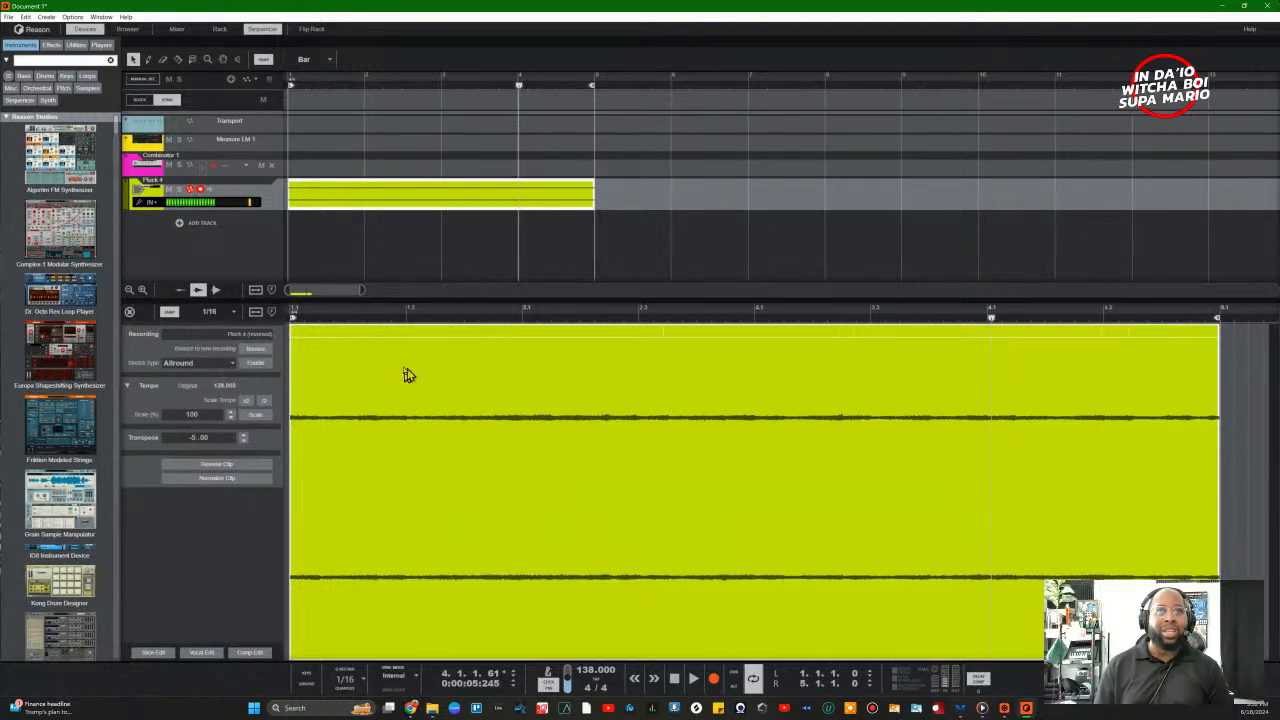
click(206, 313)
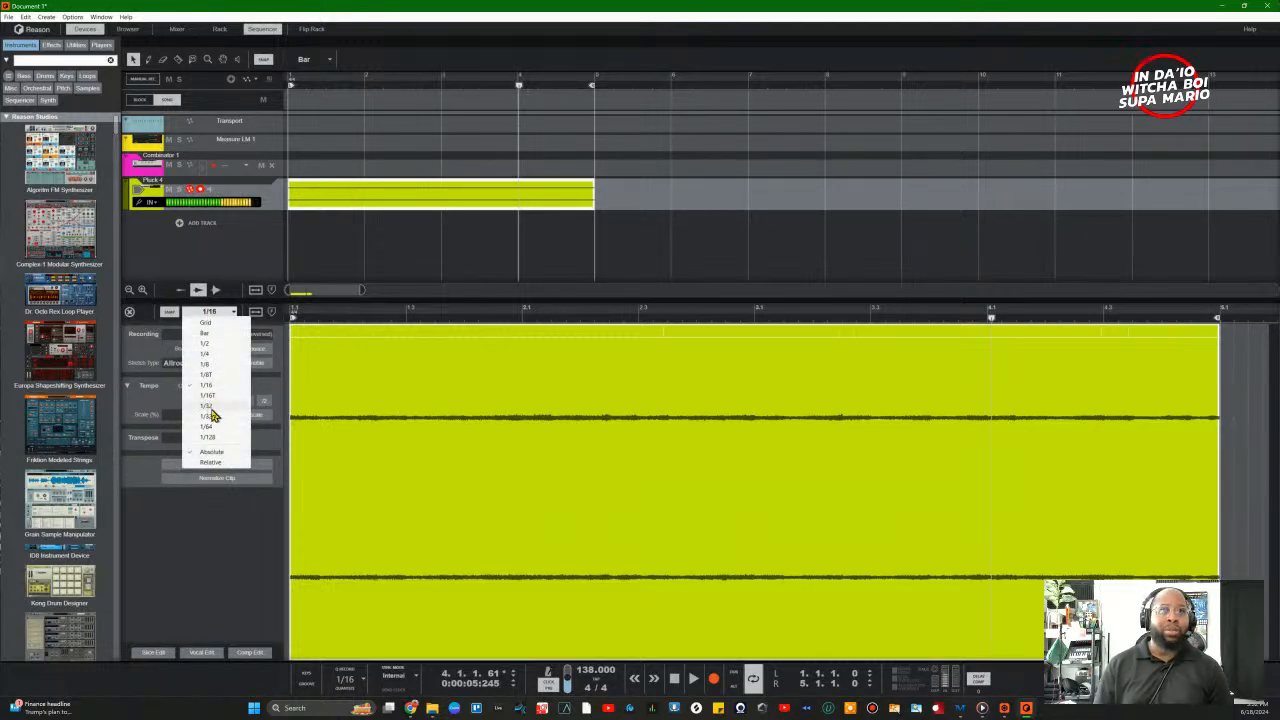
click(207, 405)
click(215, 312)
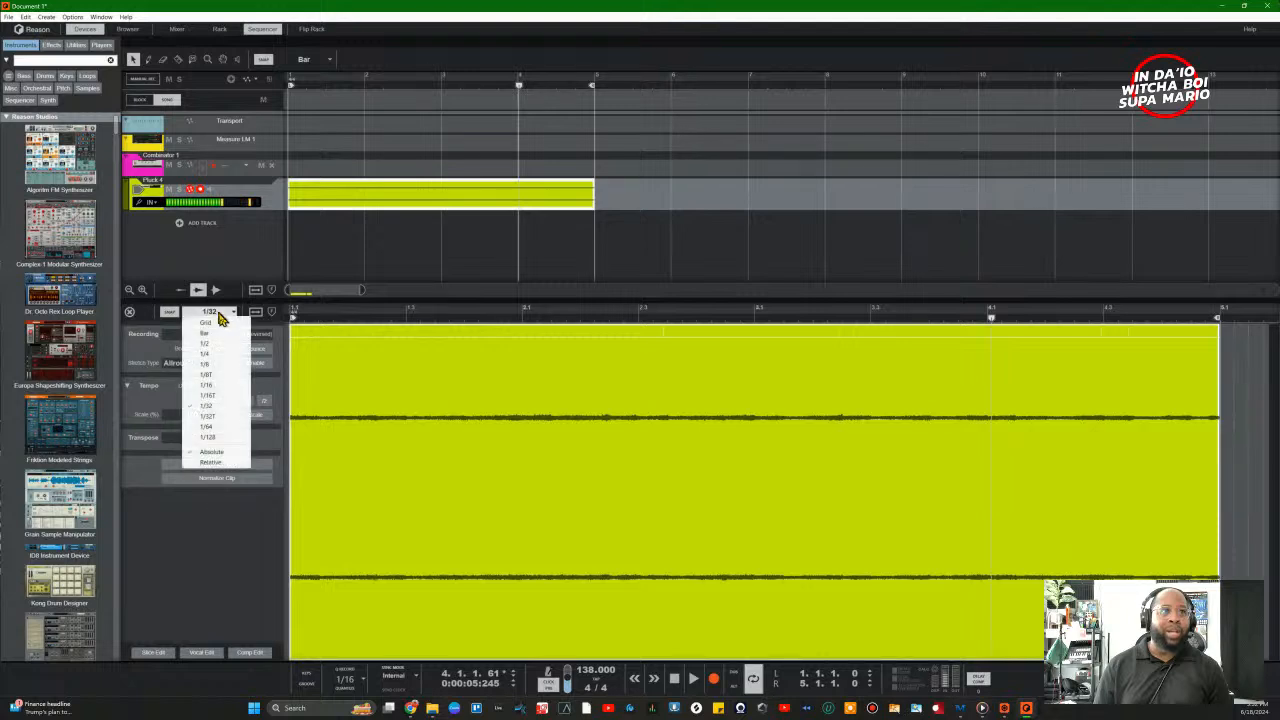
click(497, 90)
drag(497, 92, 549, 89)
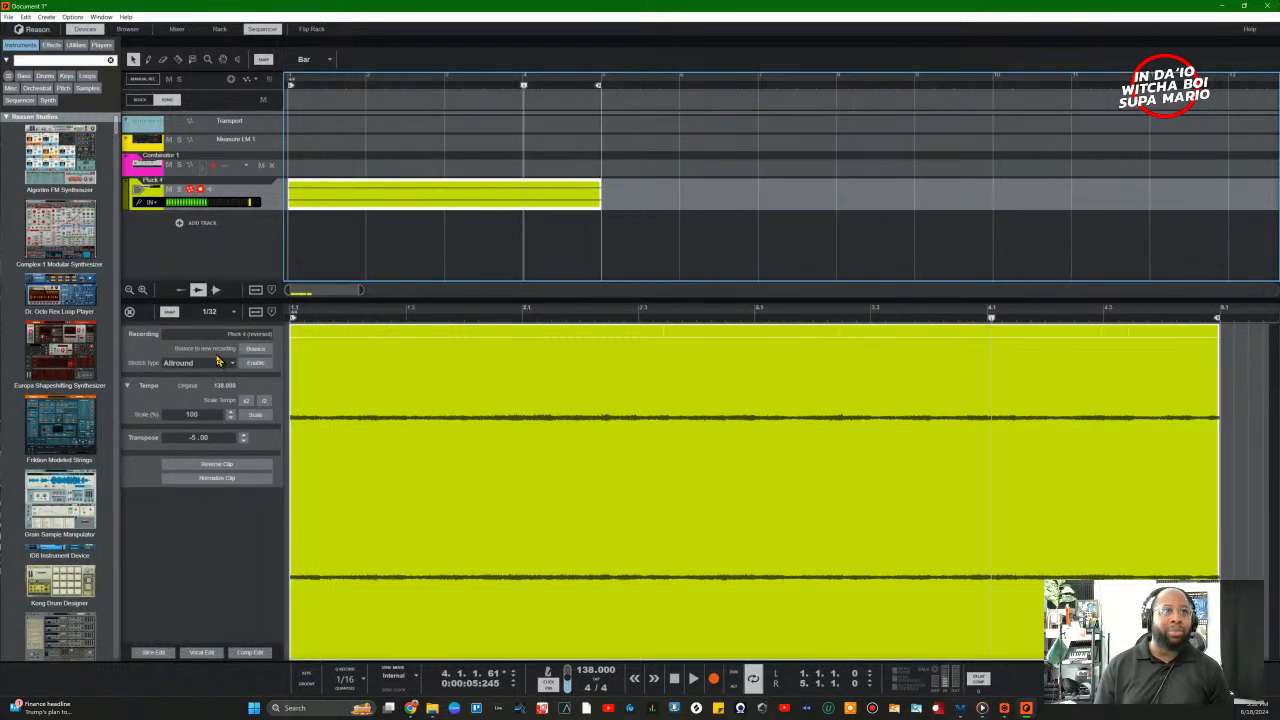
click(218, 313)
click(213, 366)
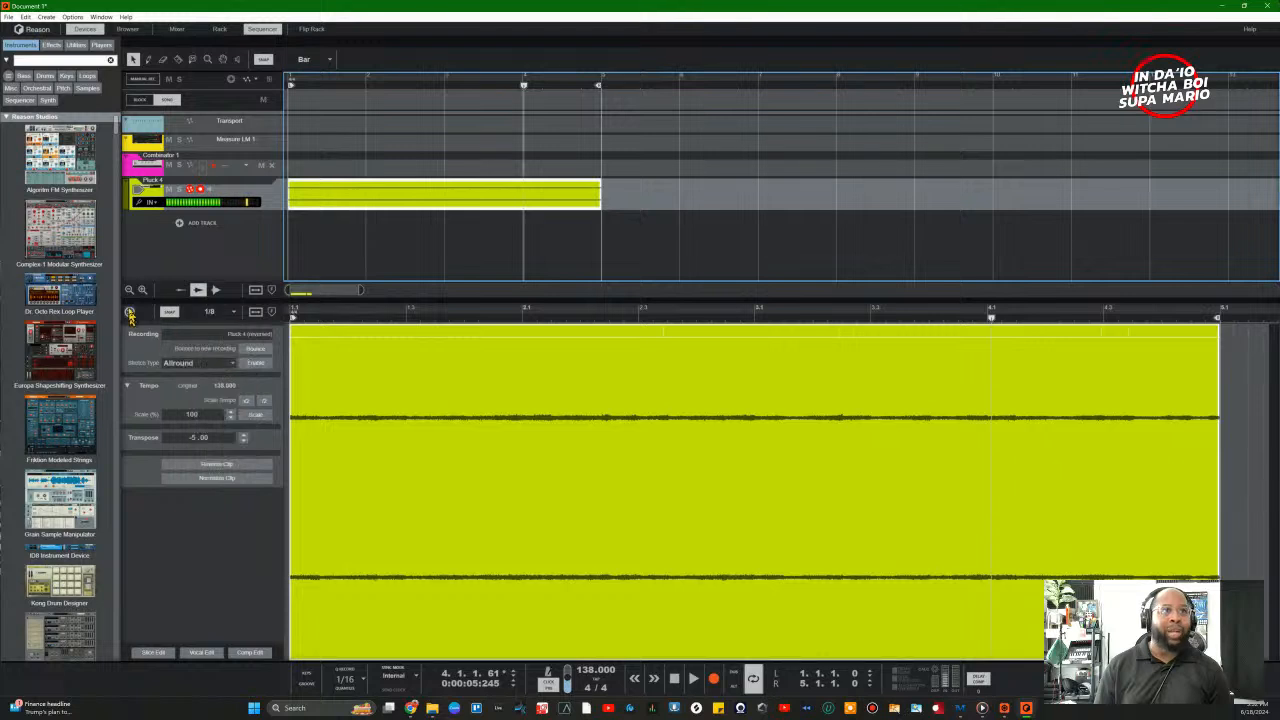
click(173, 315)
click(174, 316)
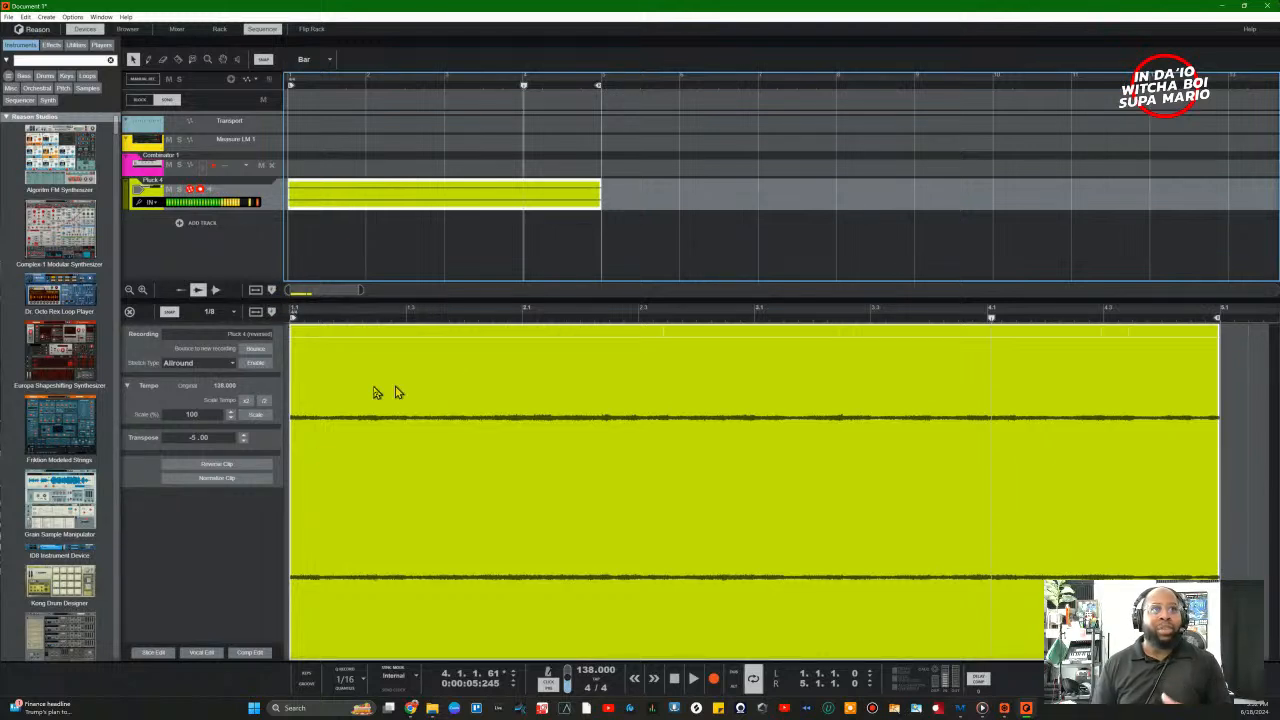
Step: Adjust the waveform and track row heights, then close the clip editor
click(216, 291)
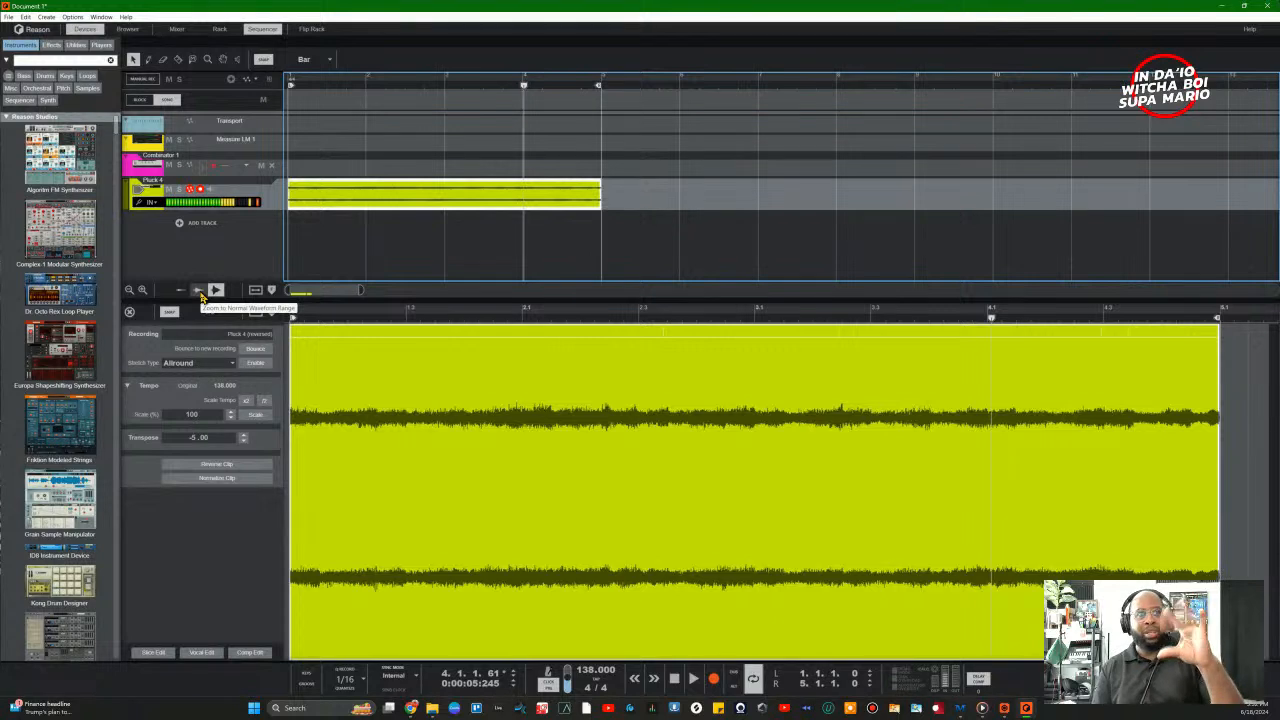
click(201, 296)
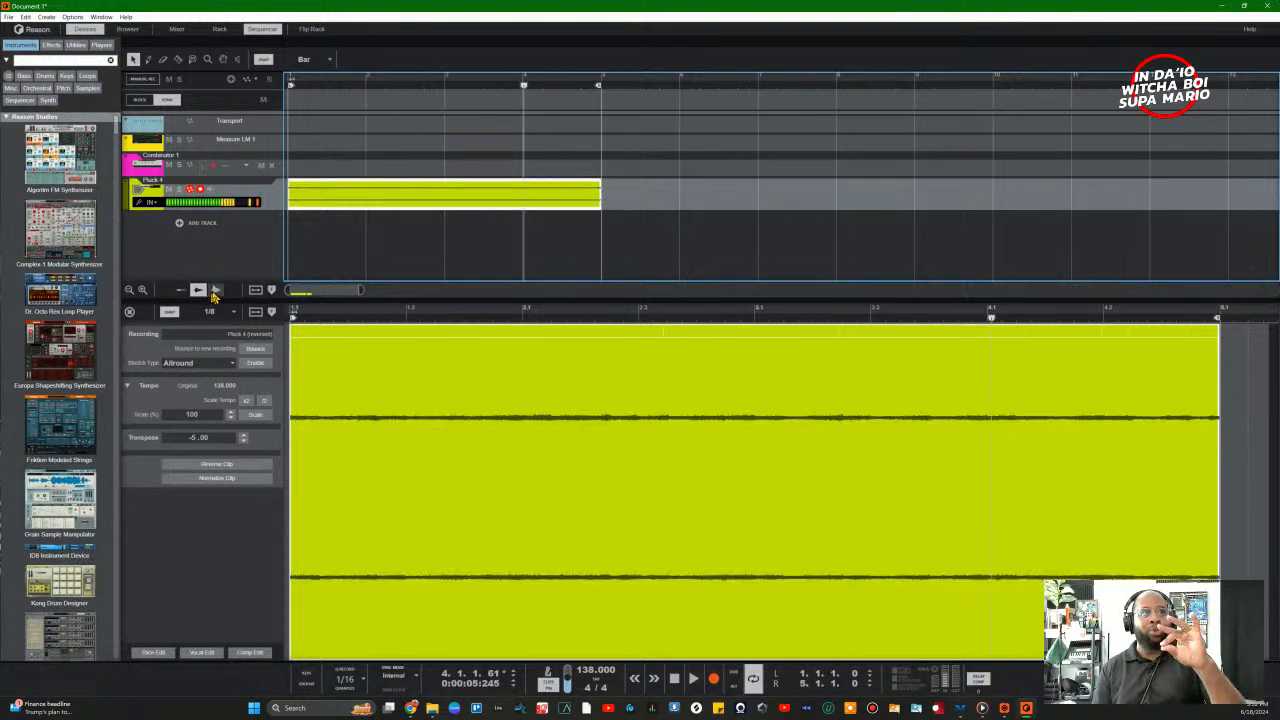
click(129, 291)
click(129, 291)
click(143, 291)
click(143, 291)
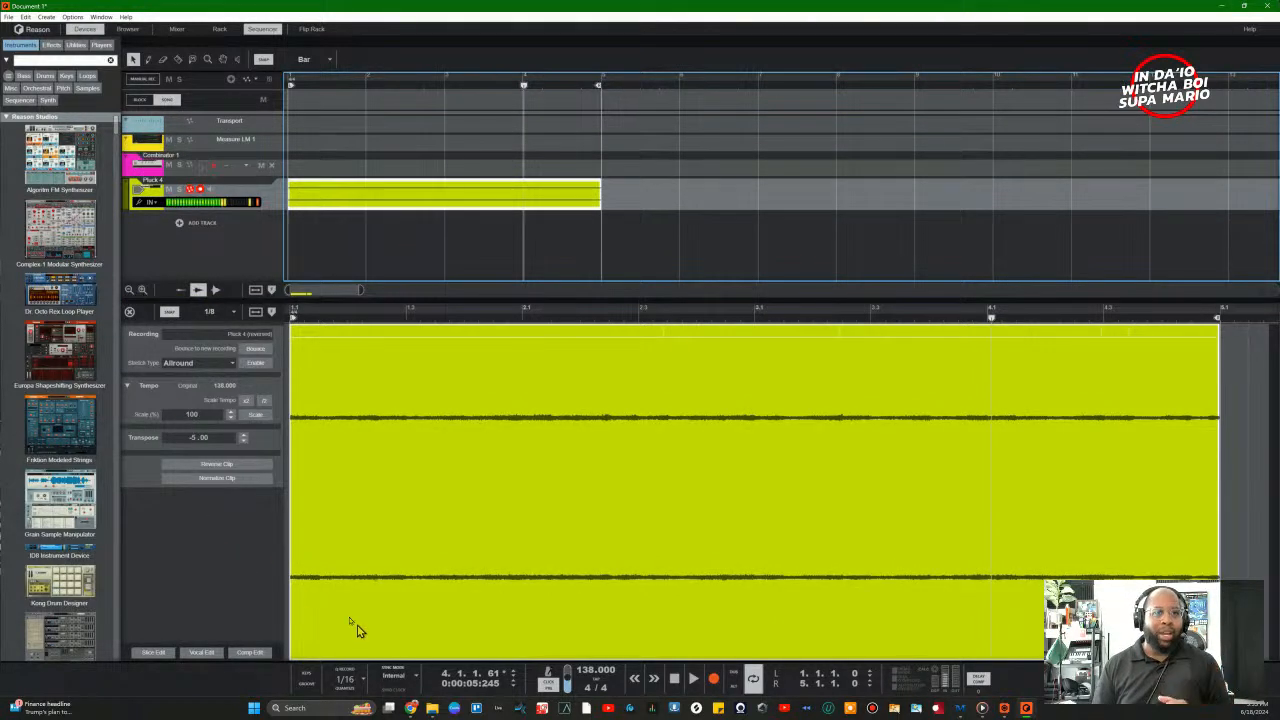
click(129, 311)
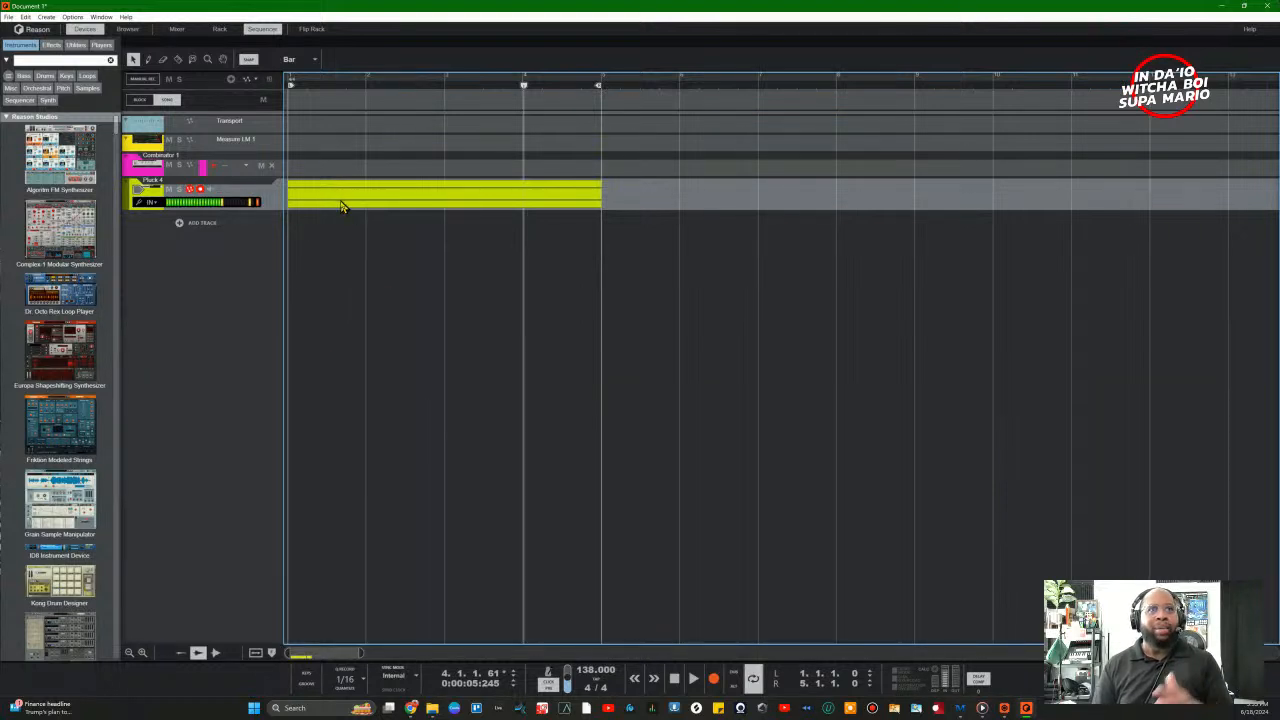
Step: Reopen the Pluck 4 clip, try dragging its end point, and play the song from bar 1
double_click(404, 206)
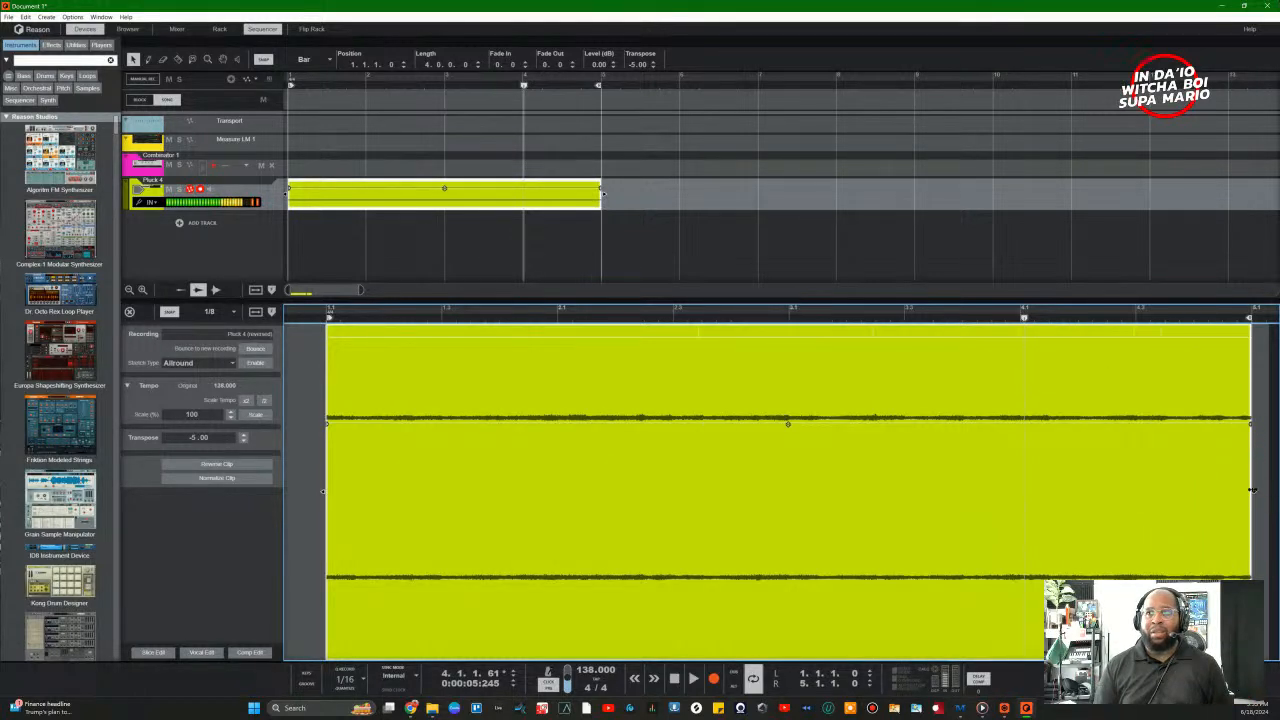
mouse_move(1254, 491)
mouse_down()
mouse_move(1207, 490)
mouse_move(1254, 486)
mouse_move(1234, 490)
mouse_up()
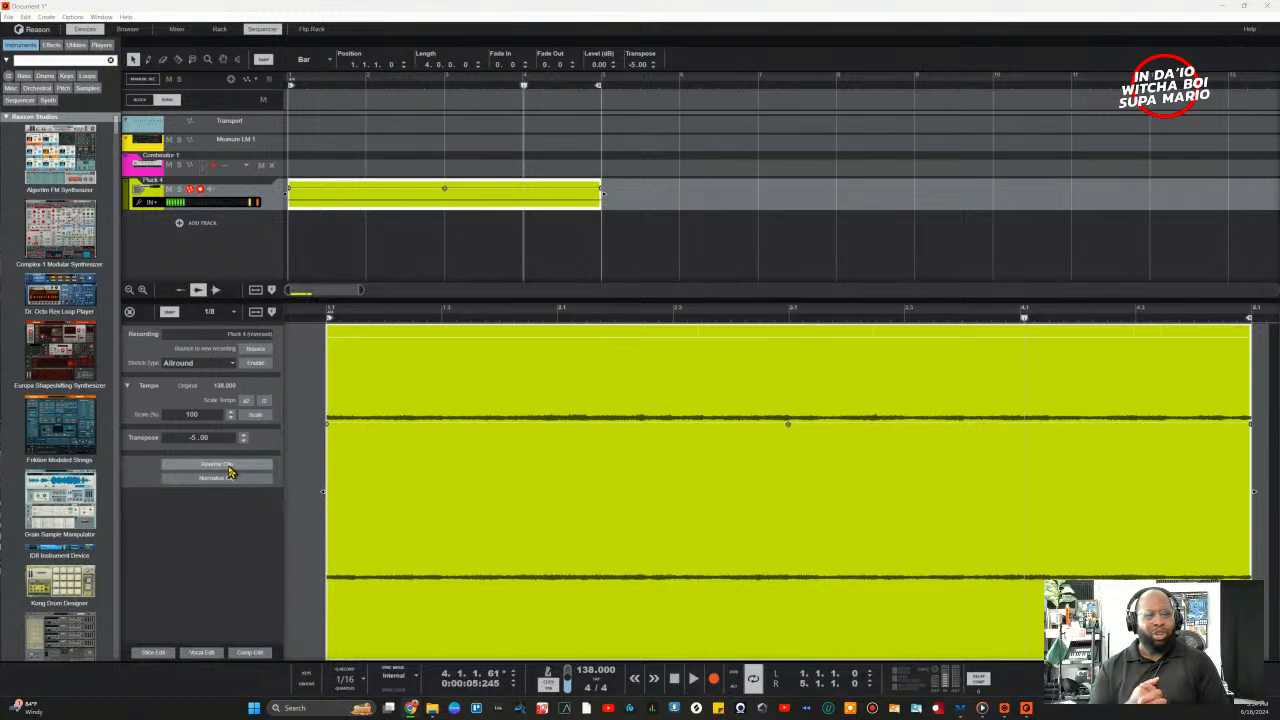
click(673, 687)
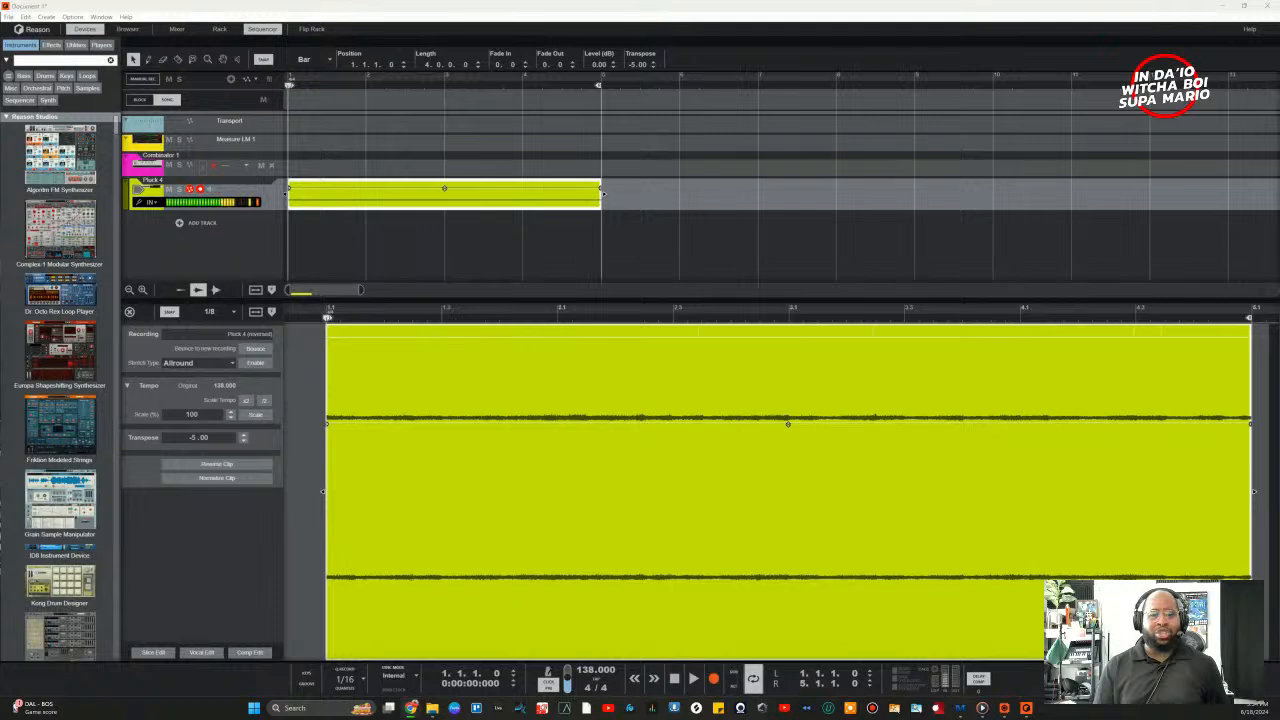
click(160, 572)
key(space)
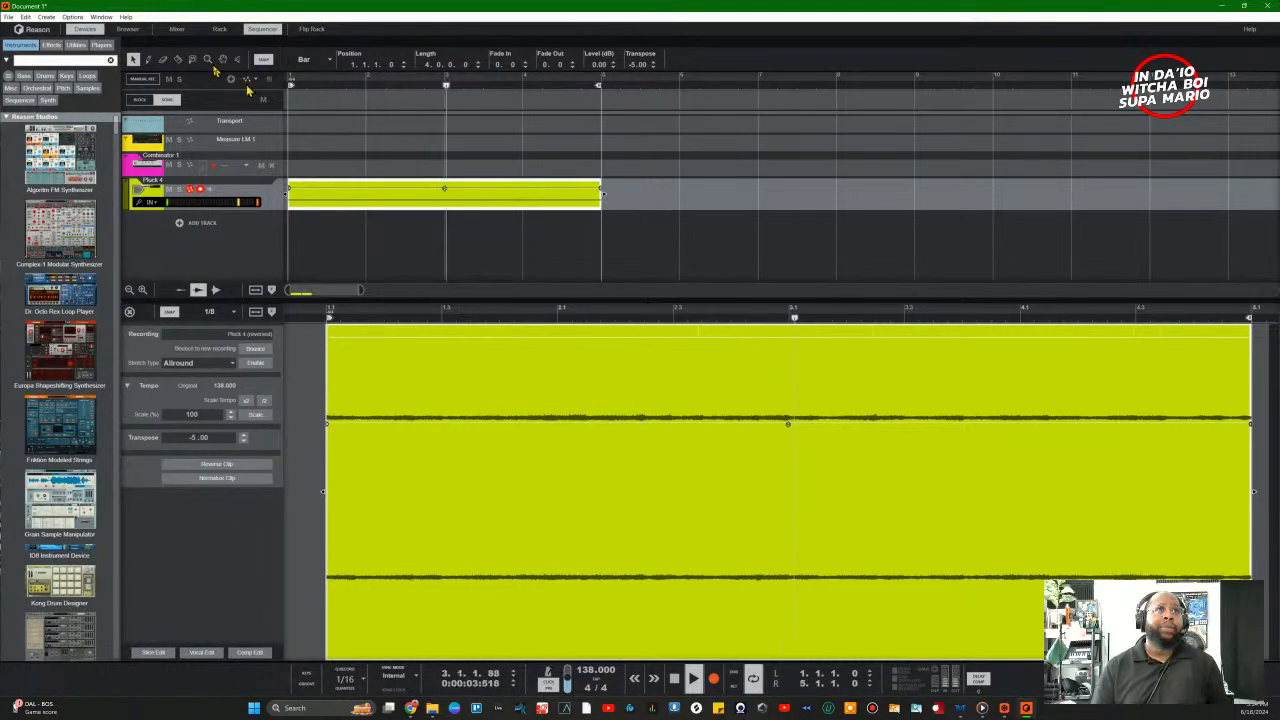
Step: Switch to the device rack view and close the sound browser
click(128, 29)
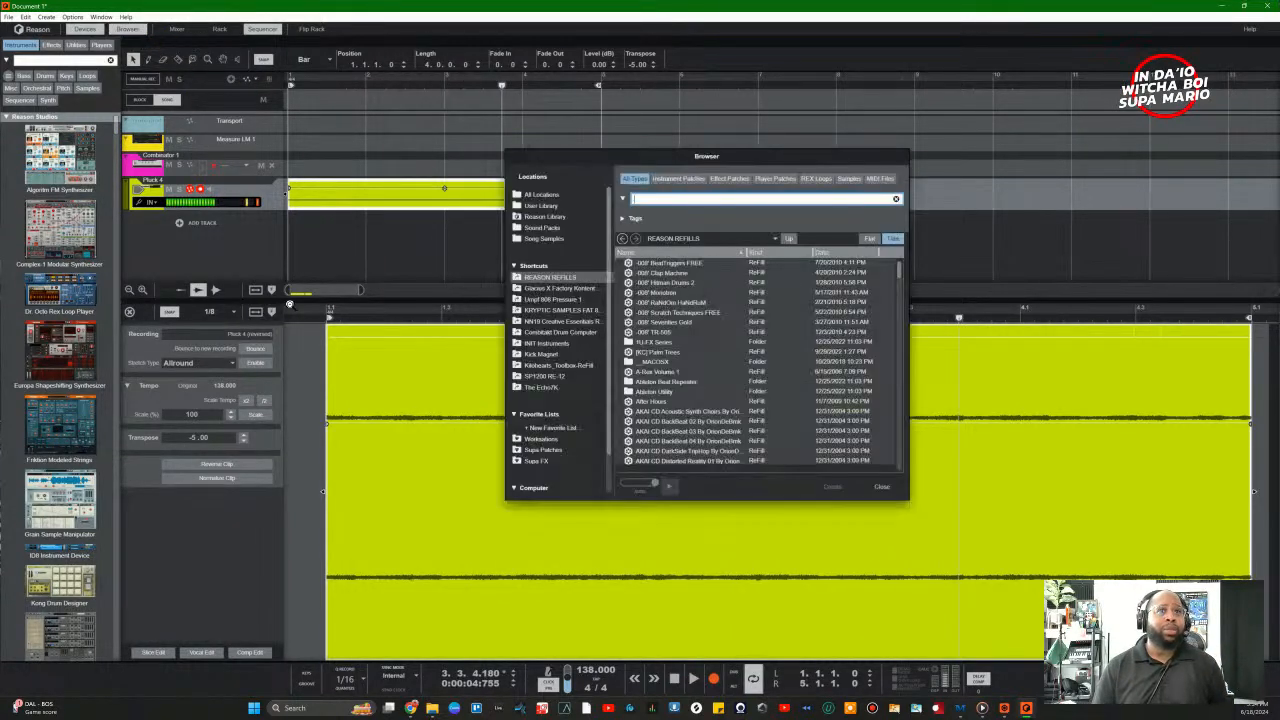
click(219, 29)
click(881, 486)
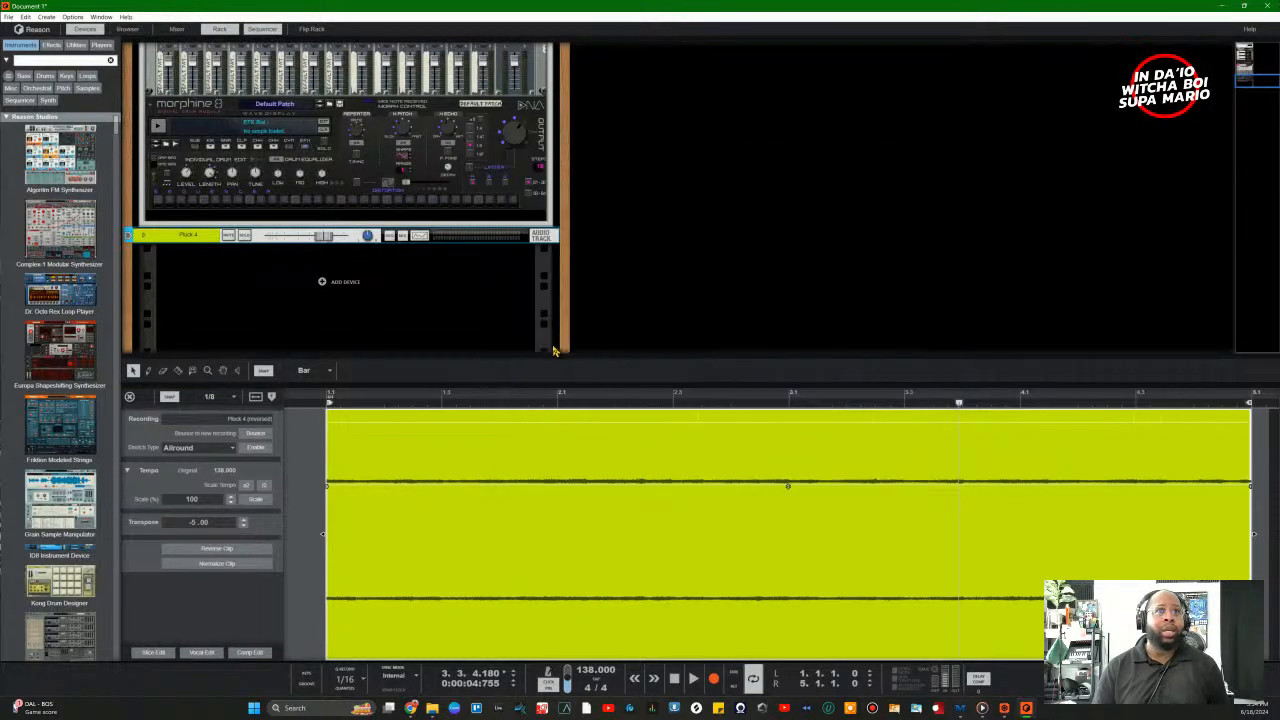
scroll(60, 375, down, 15)
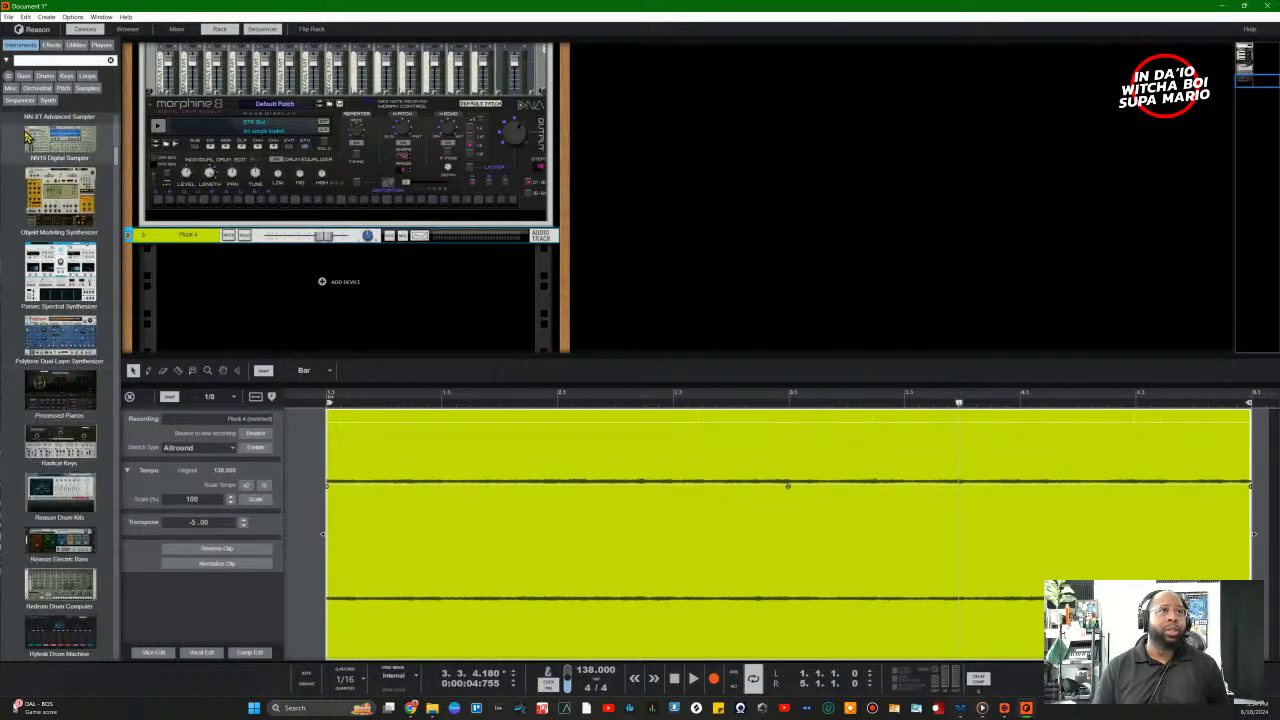
scroll(35, 395, down, 5)
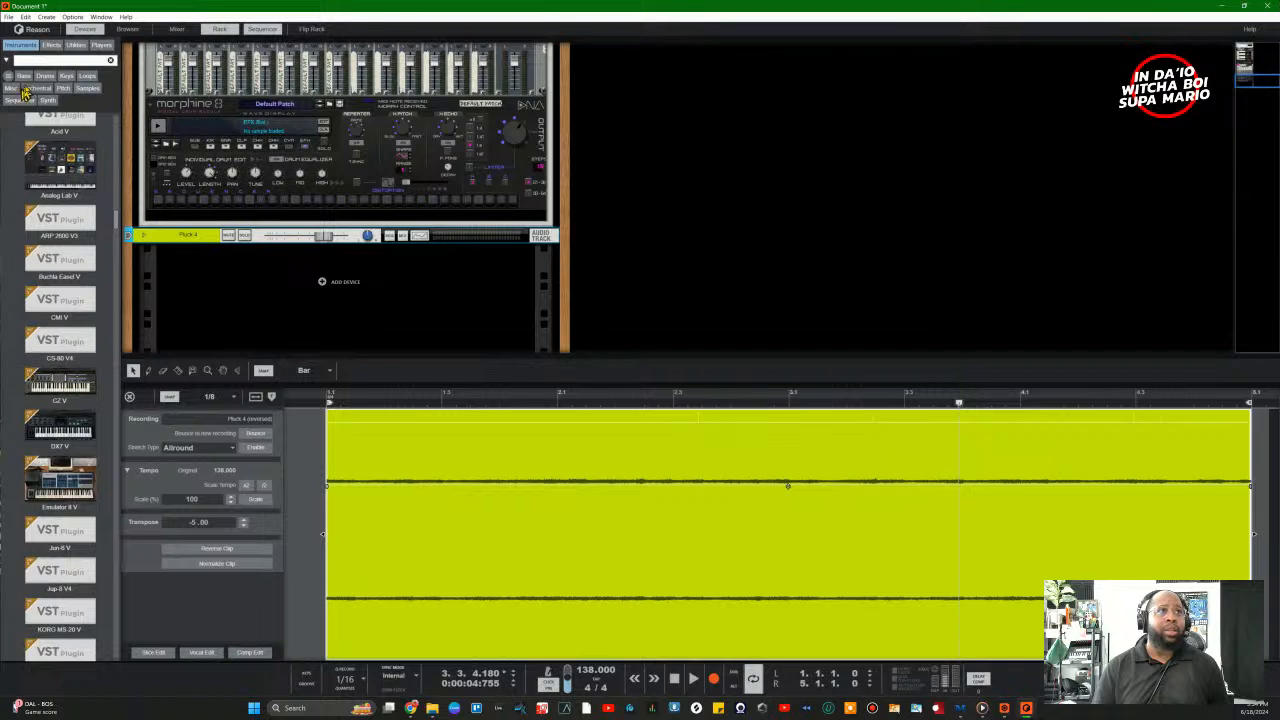
Step: Filter the device list by All, Effects, Utilities, Players, and finally Instruments
click(56, 62)
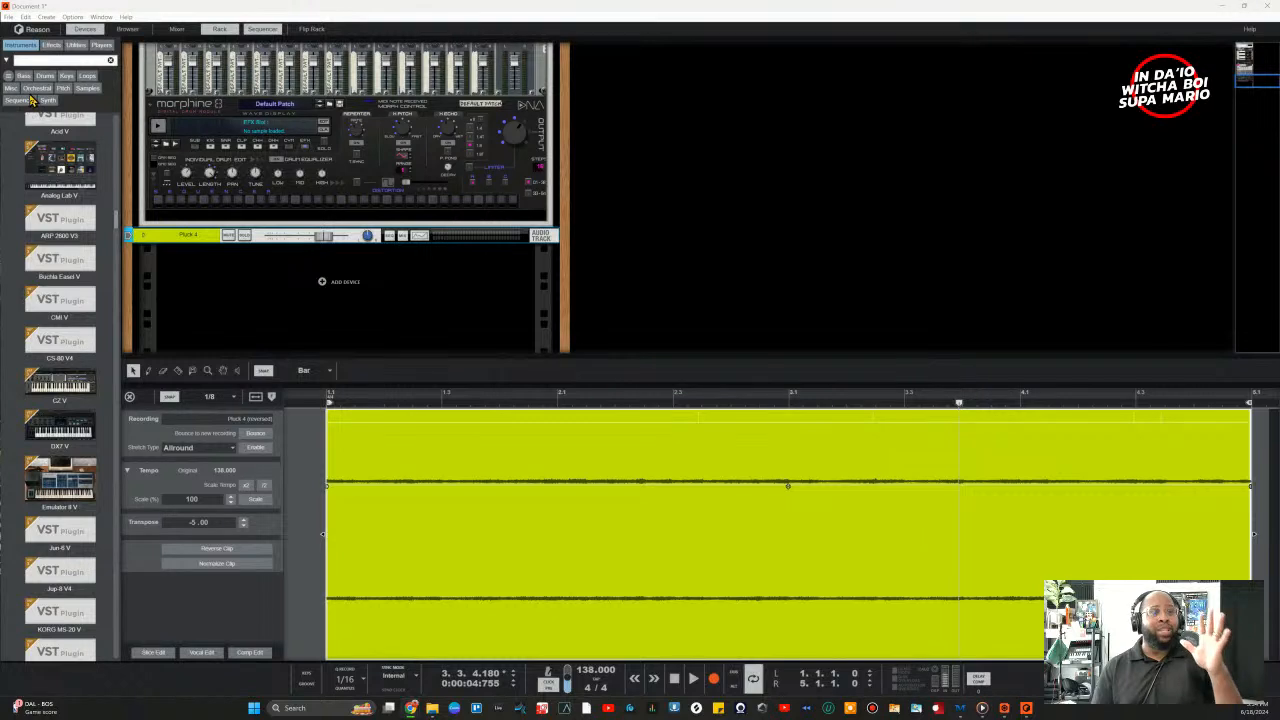
click(20, 47)
click(20, 50)
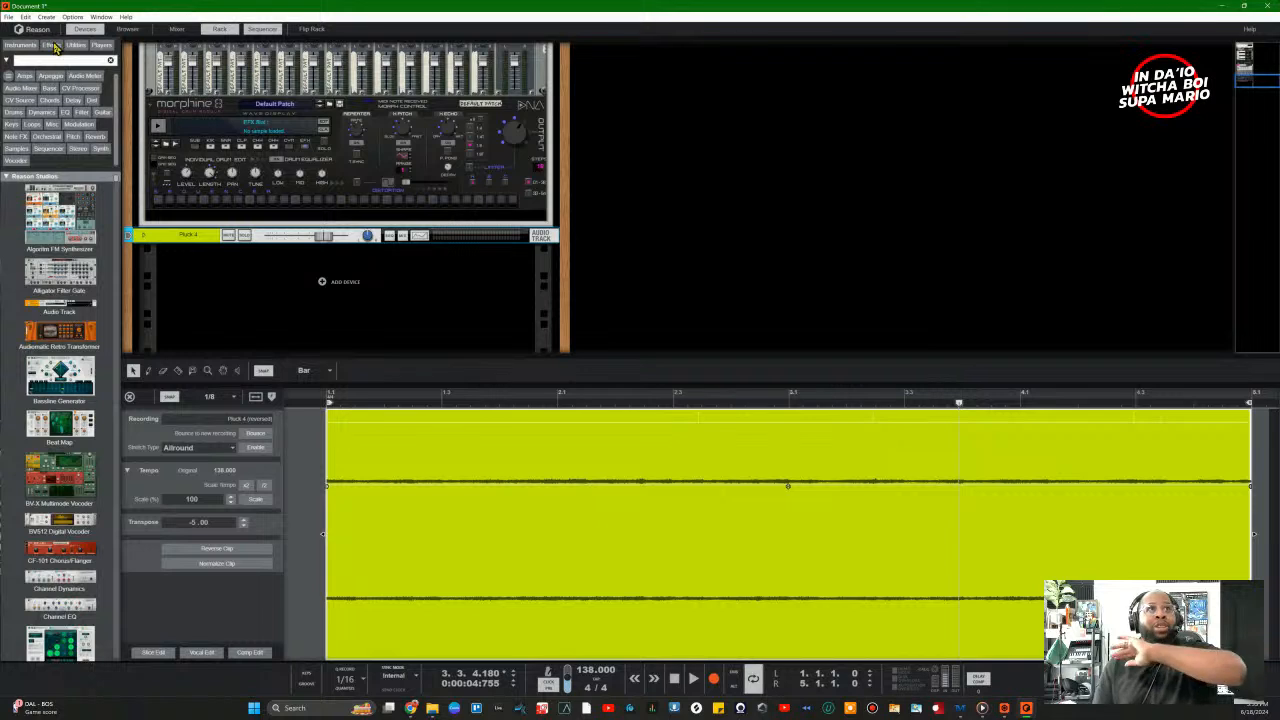
click(52, 47)
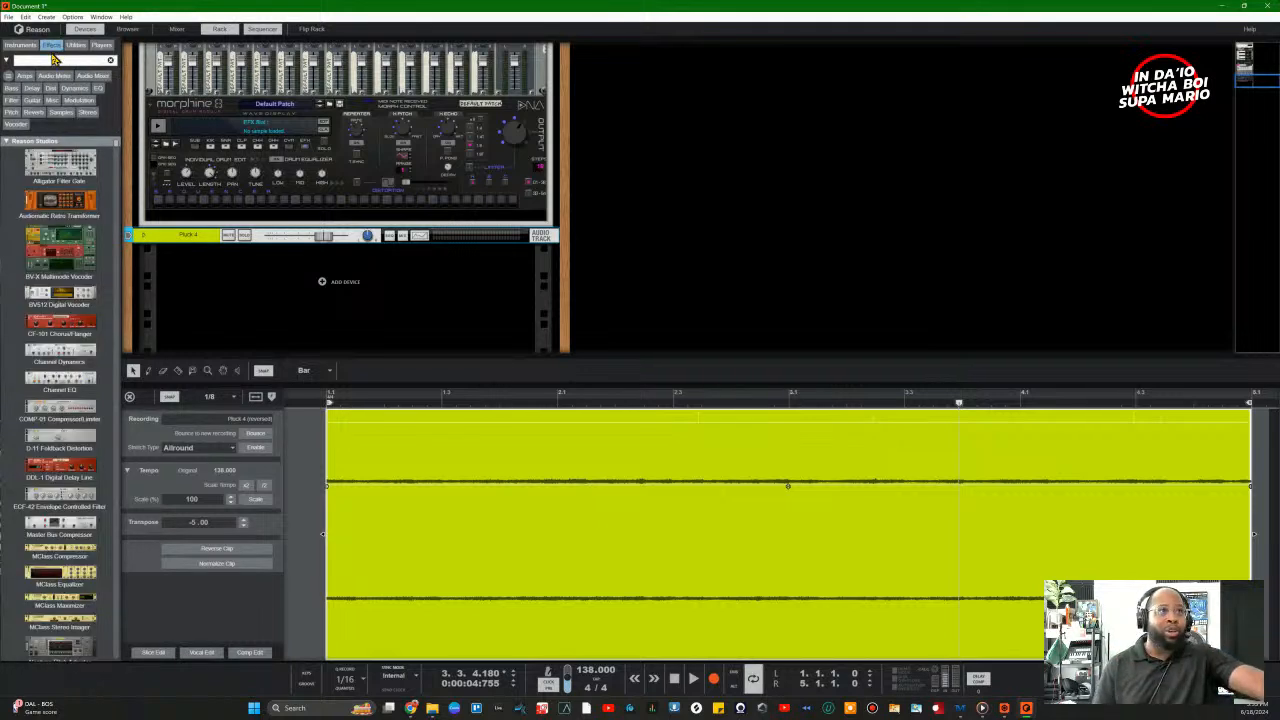
scroll(117, 158, down, 10)
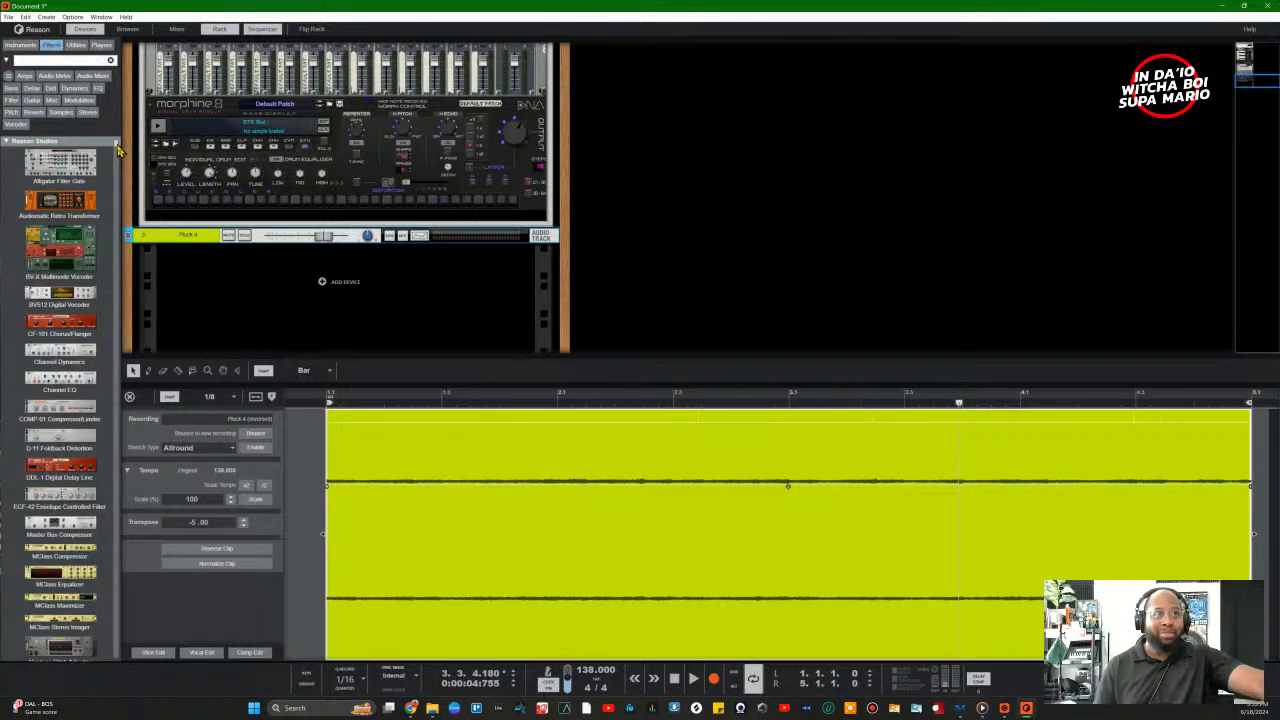
drag(118, 158, 54, 38)
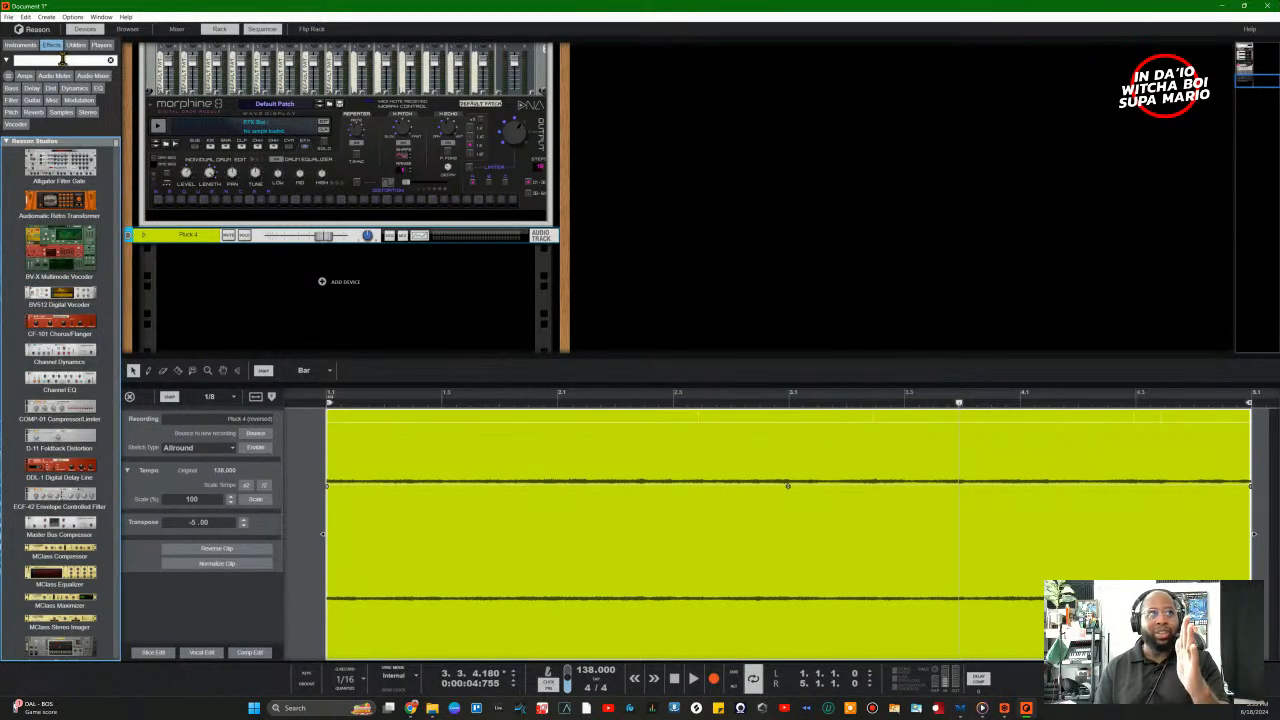
click(74, 46)
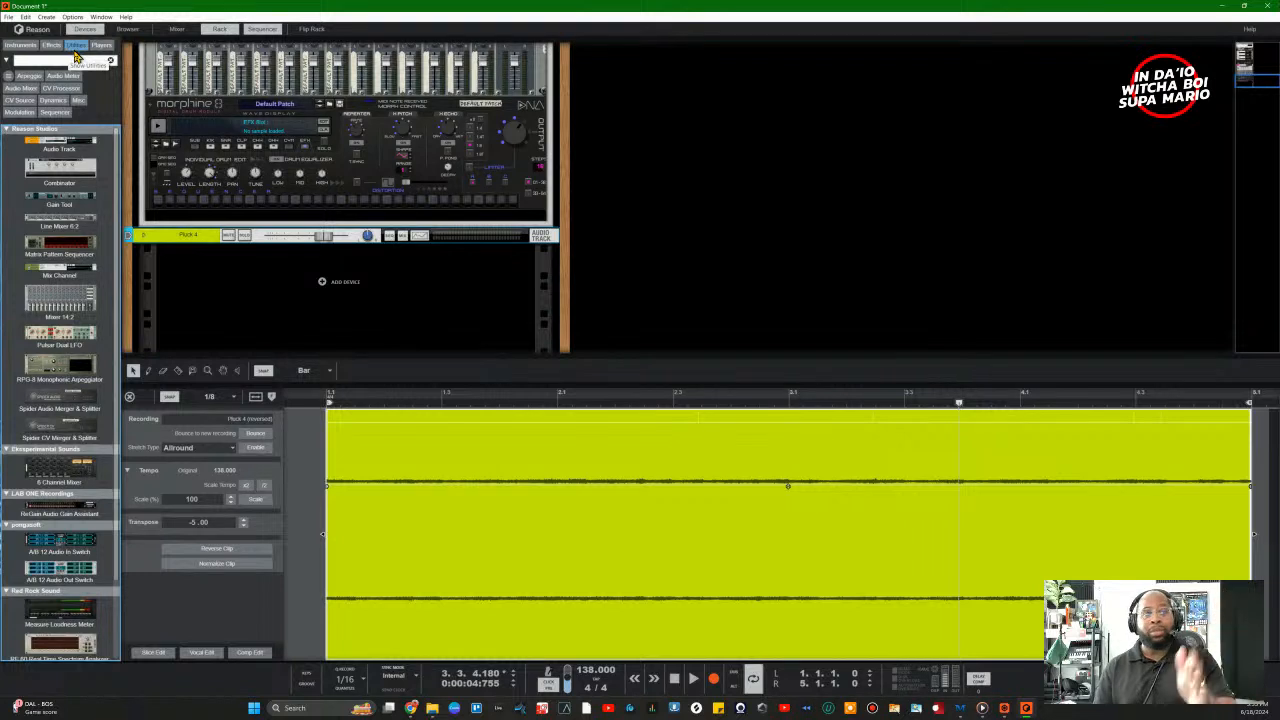
click(101, 45)
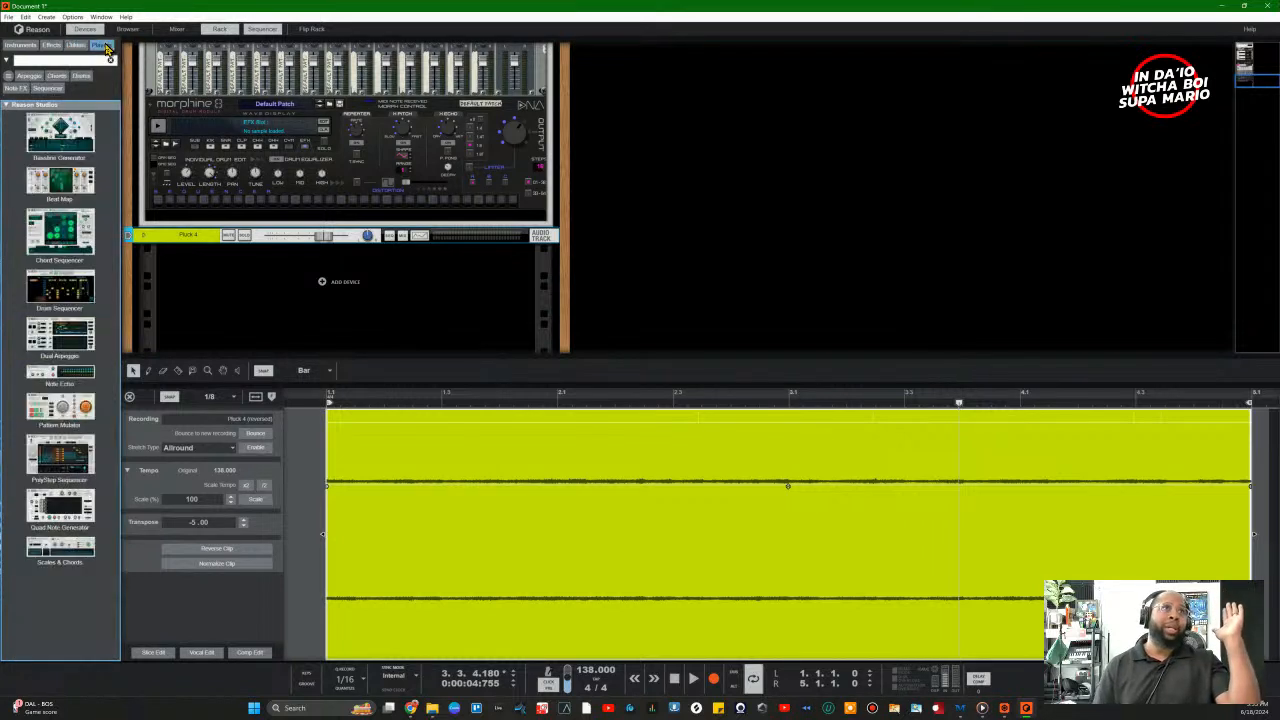
click(20, 45)
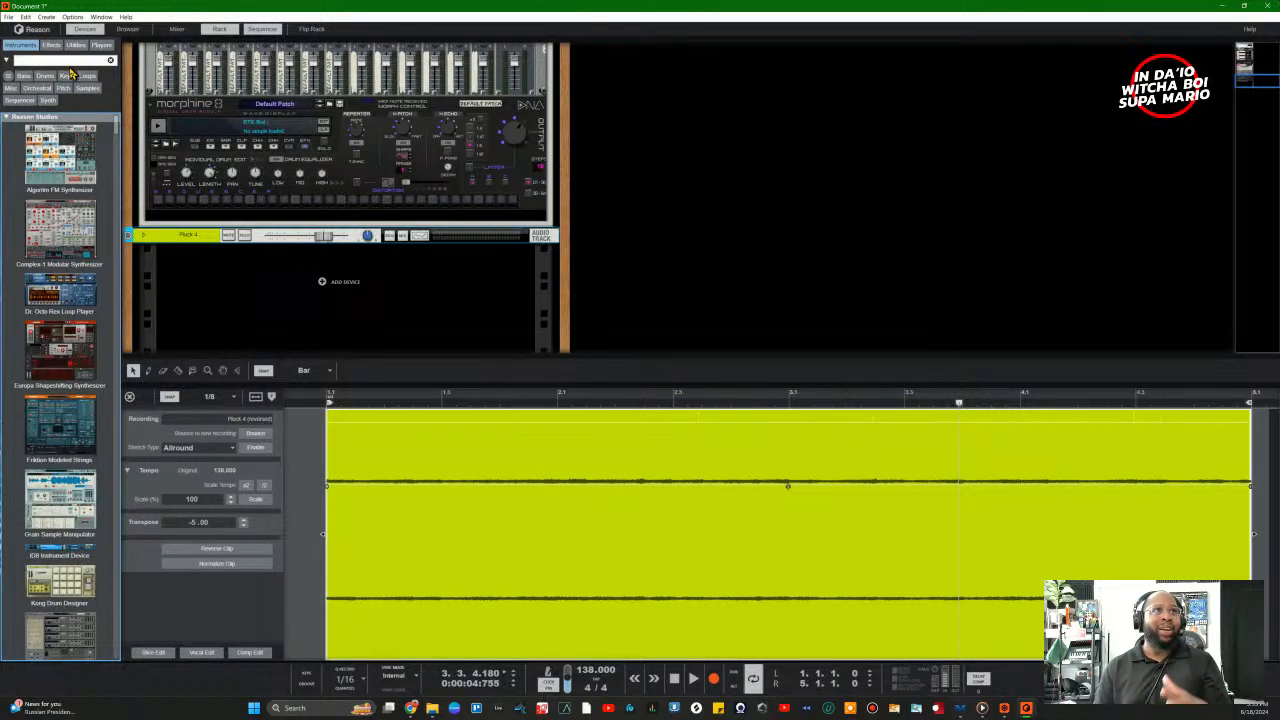
Step: Search the device browser for 'Speed' and drag Speedrum2 into the rack below Morphine 8
click(66, 60)
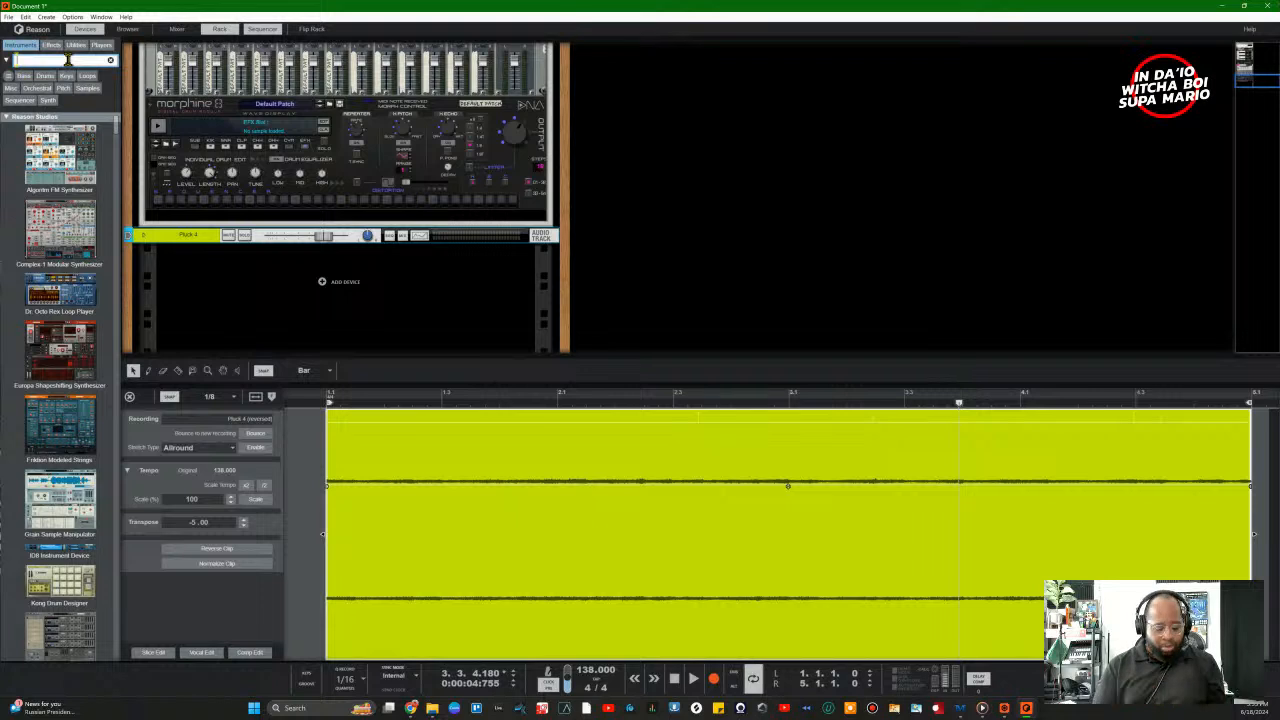
text(Speedrum)
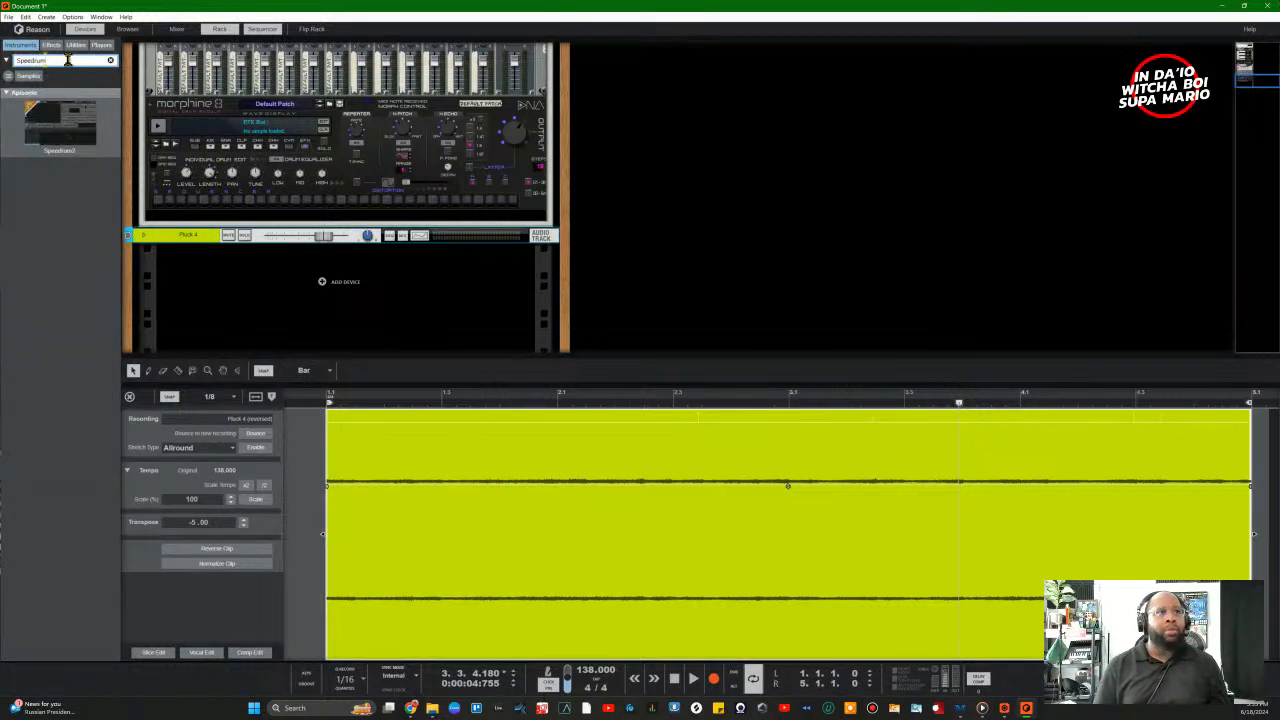
drag(62, 128, 286, 306)
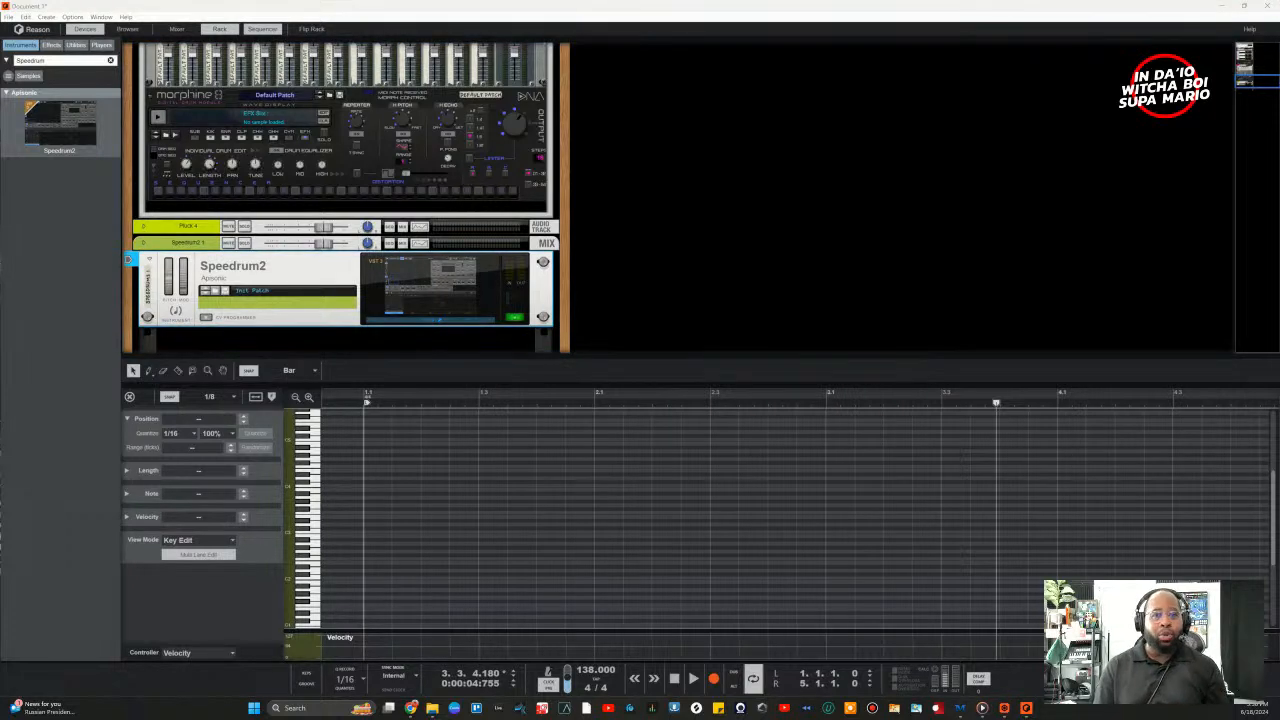
Step: Reposition the Speedrum2 window over the rack and start playback
drag(715, 418, 906, 82)
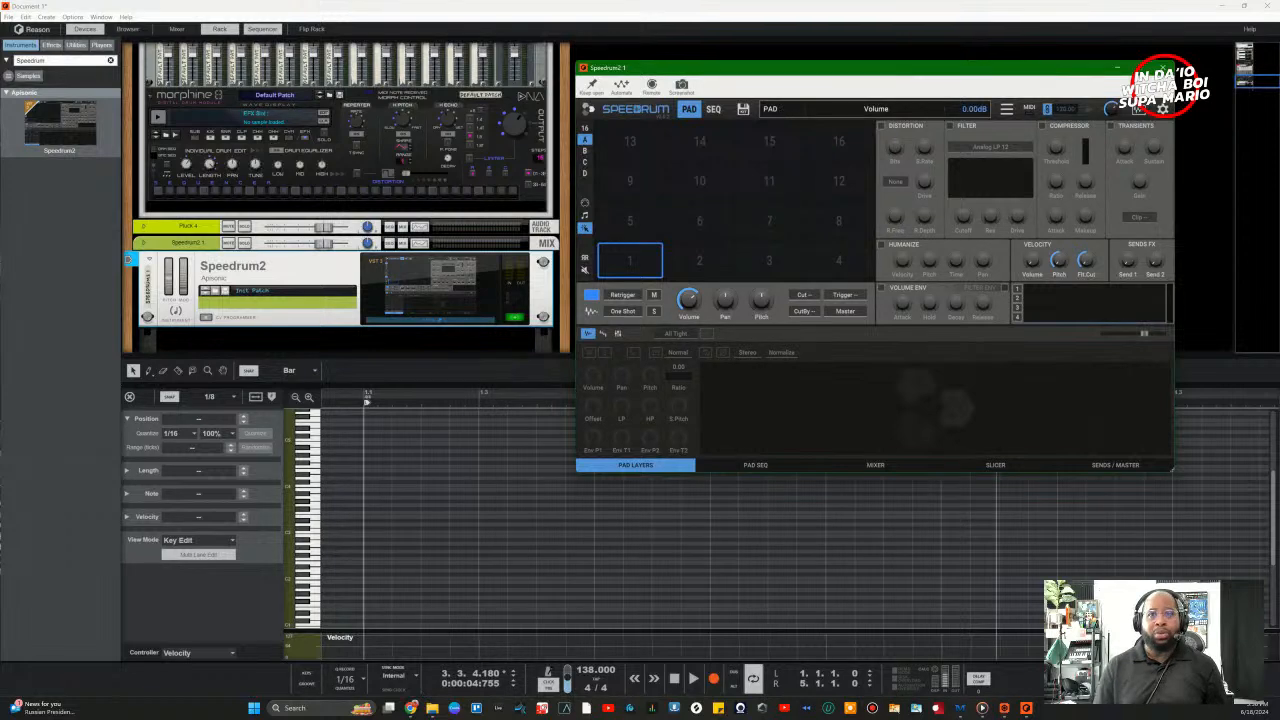
click(690, 679)
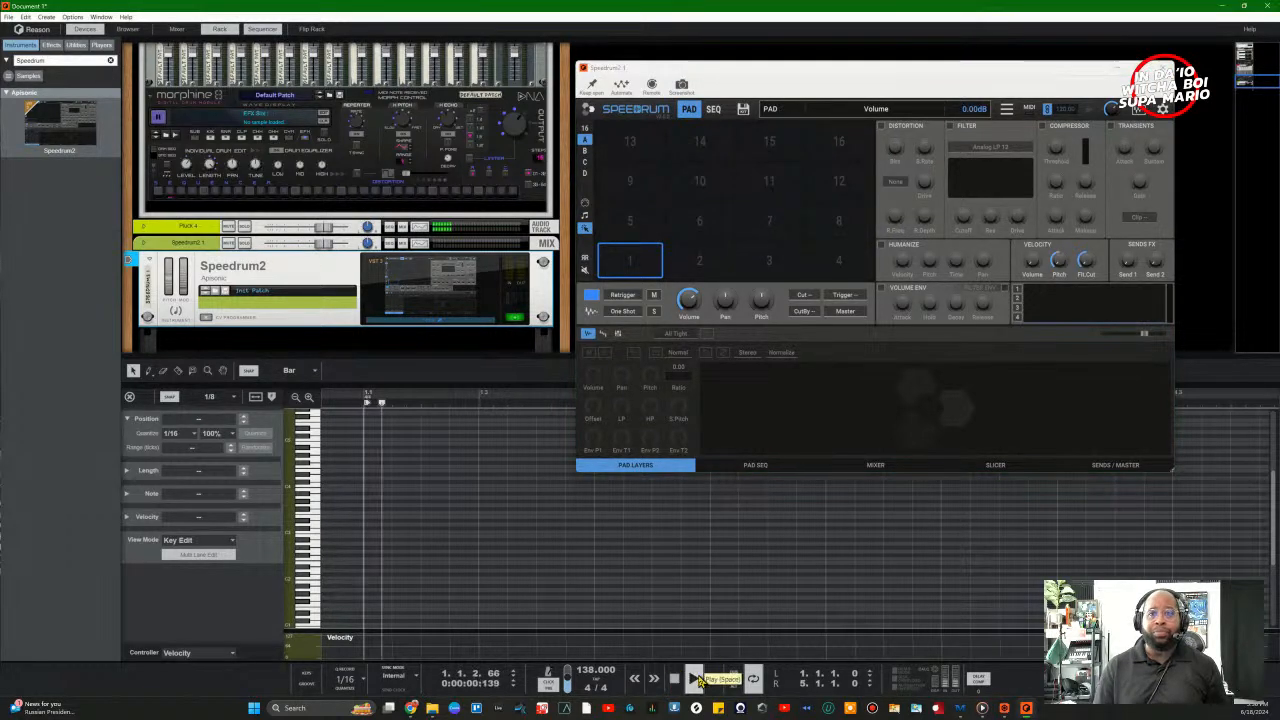
drag(930, 60, 620, 140)
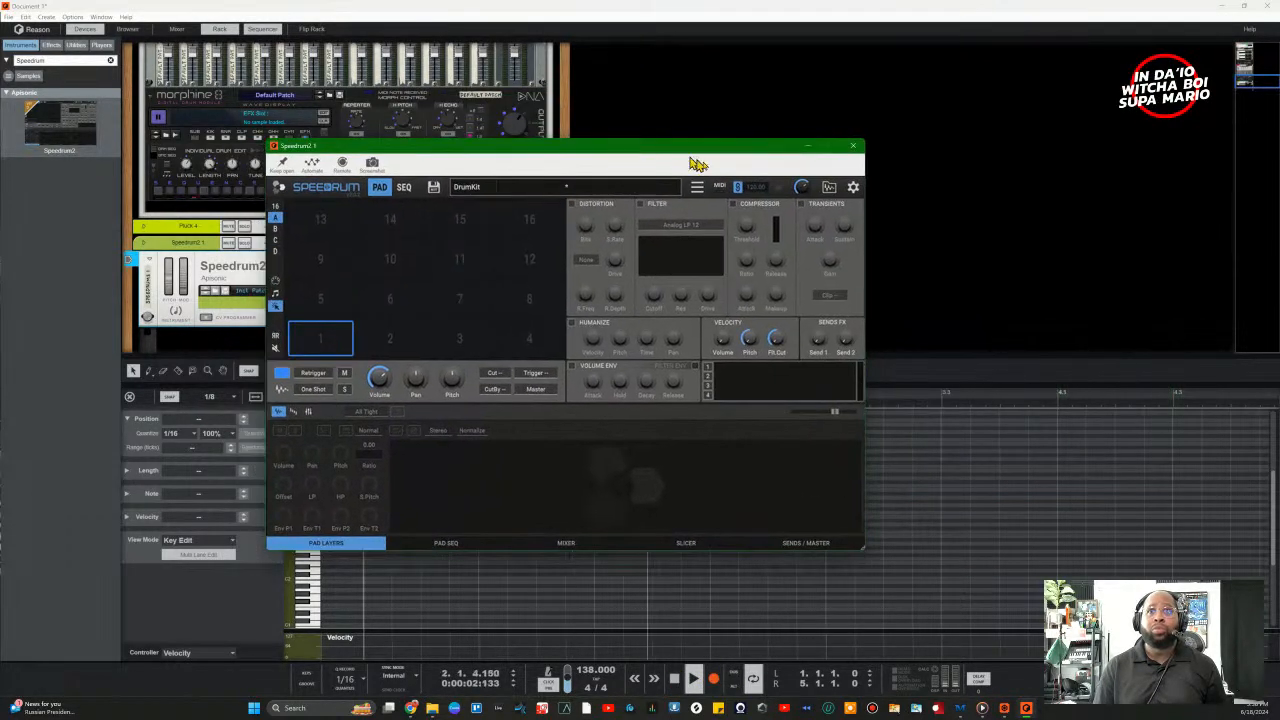
Step: Browse Speedrum2's sample folders, then close the browser to show the empty 16-pad DrumKit
click(829, 187)
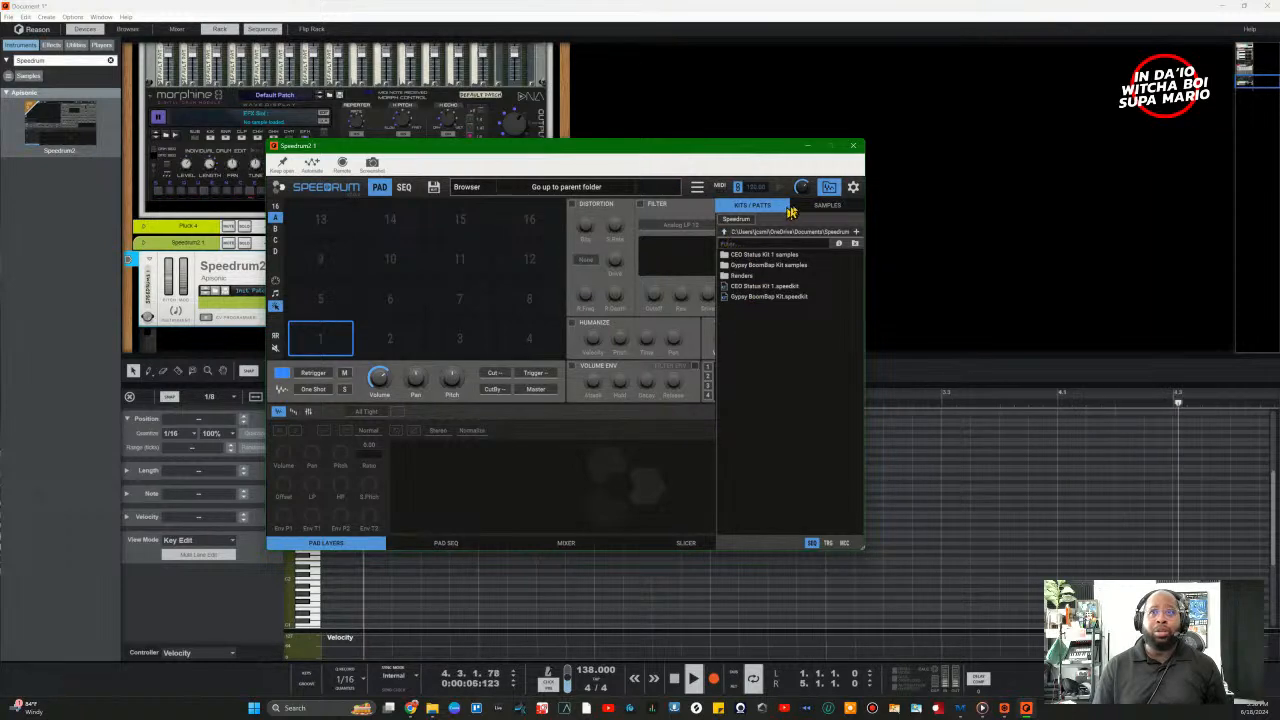
click(827, 205)
scroll(810, 463, down, 15)
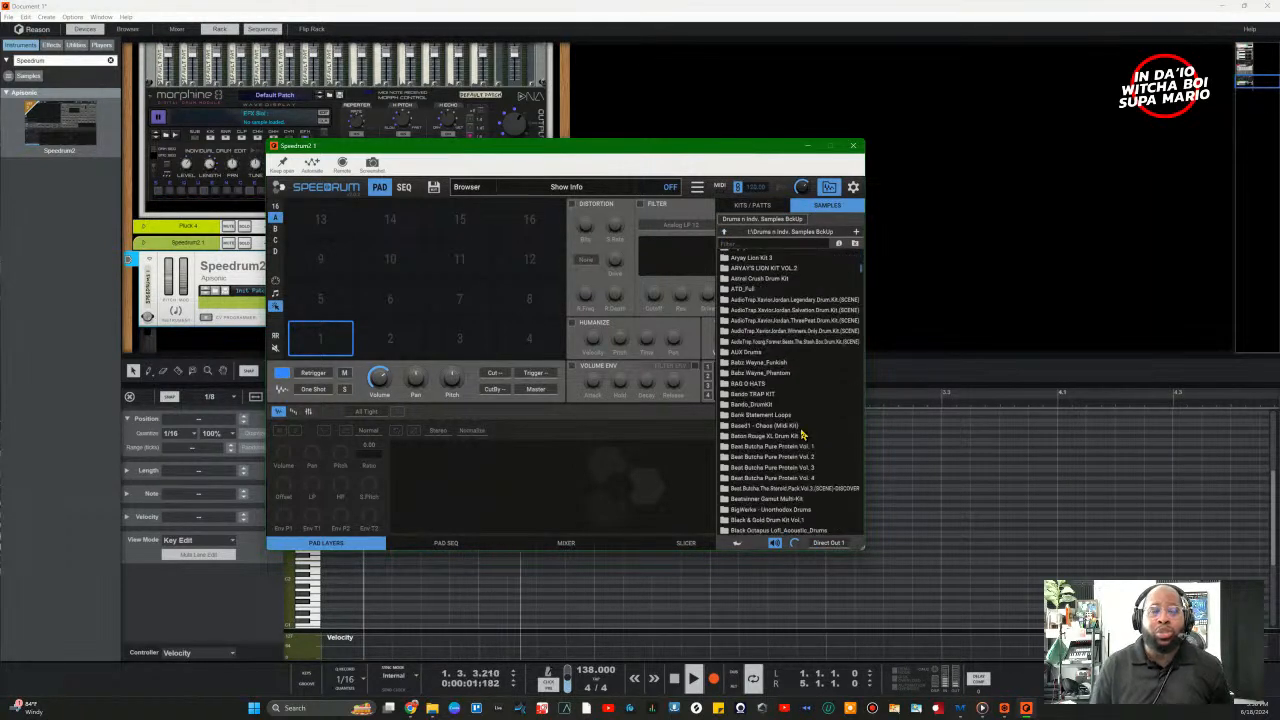
scroll(802, 433, down, 15)
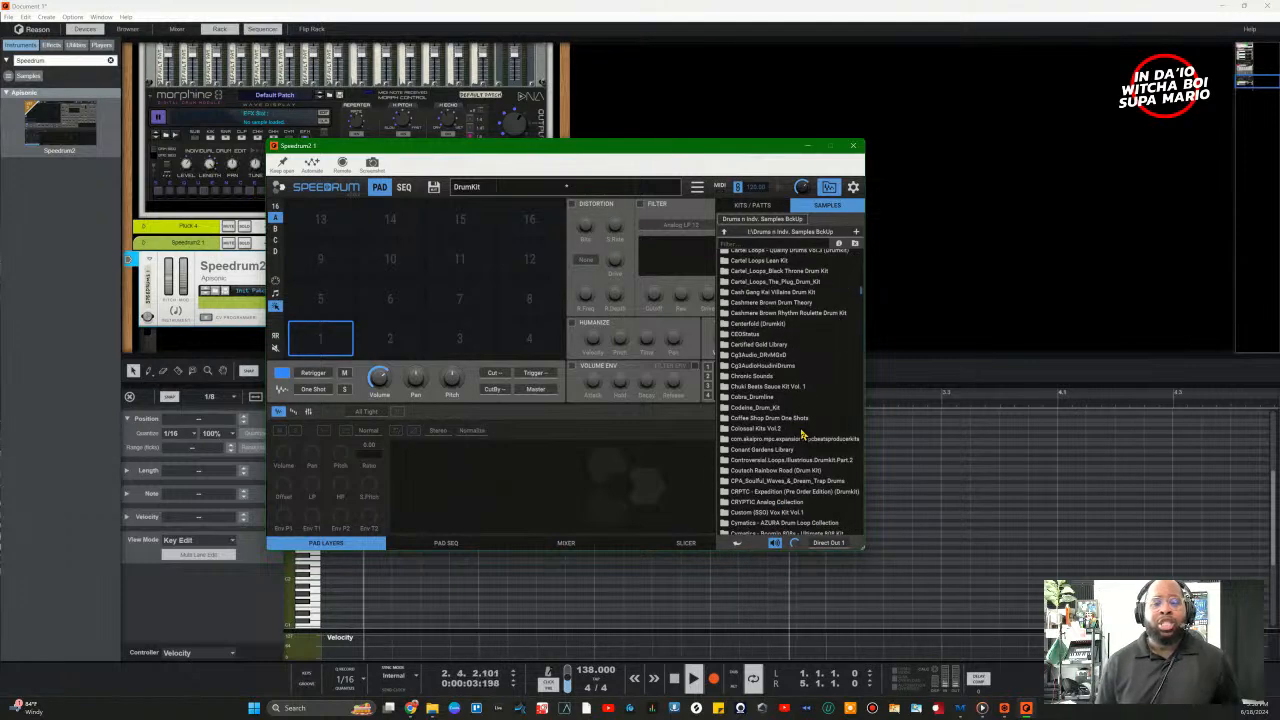
scroll(802, 433, down, 7)
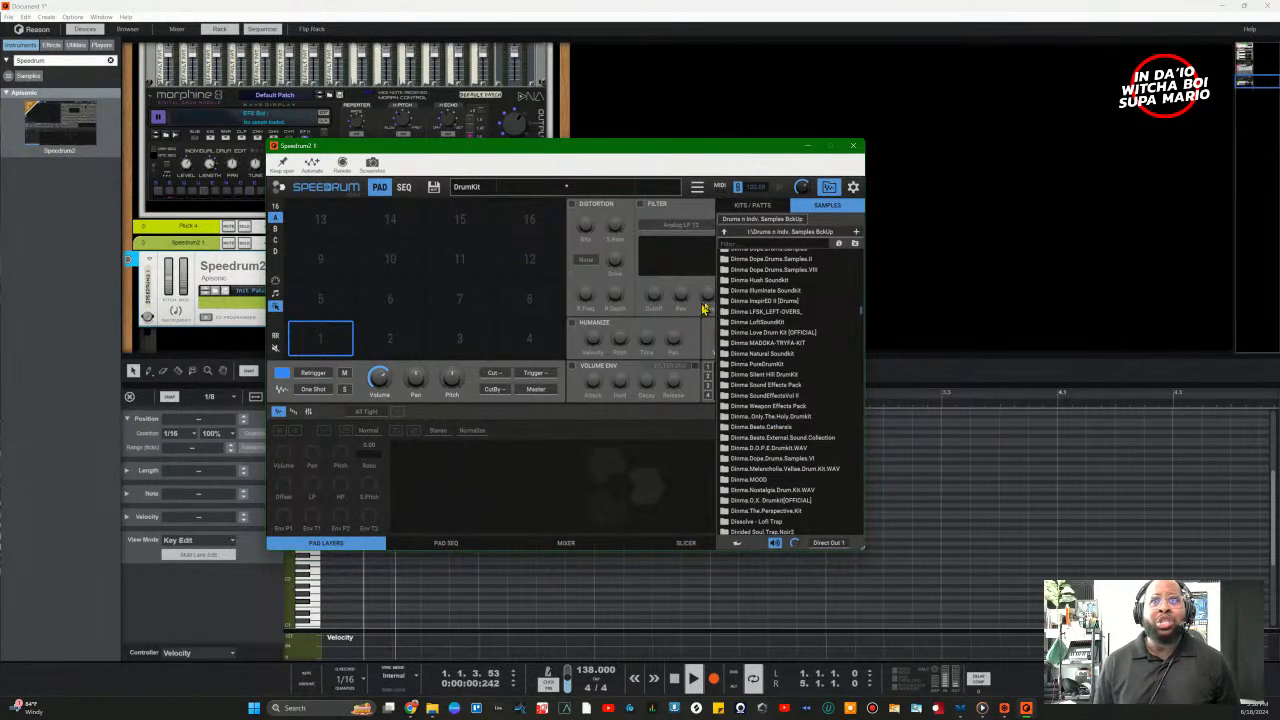
scroll(850, 413, down, 2)
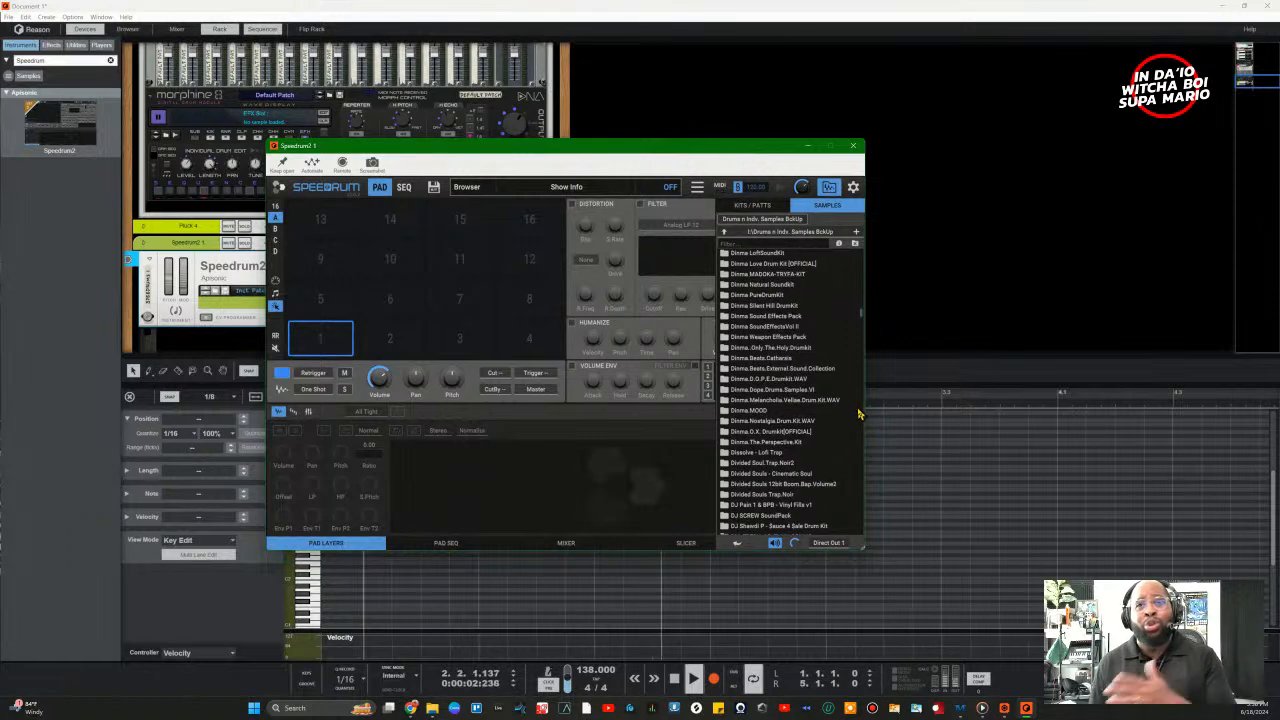
scroll(858, 413, down, 4)
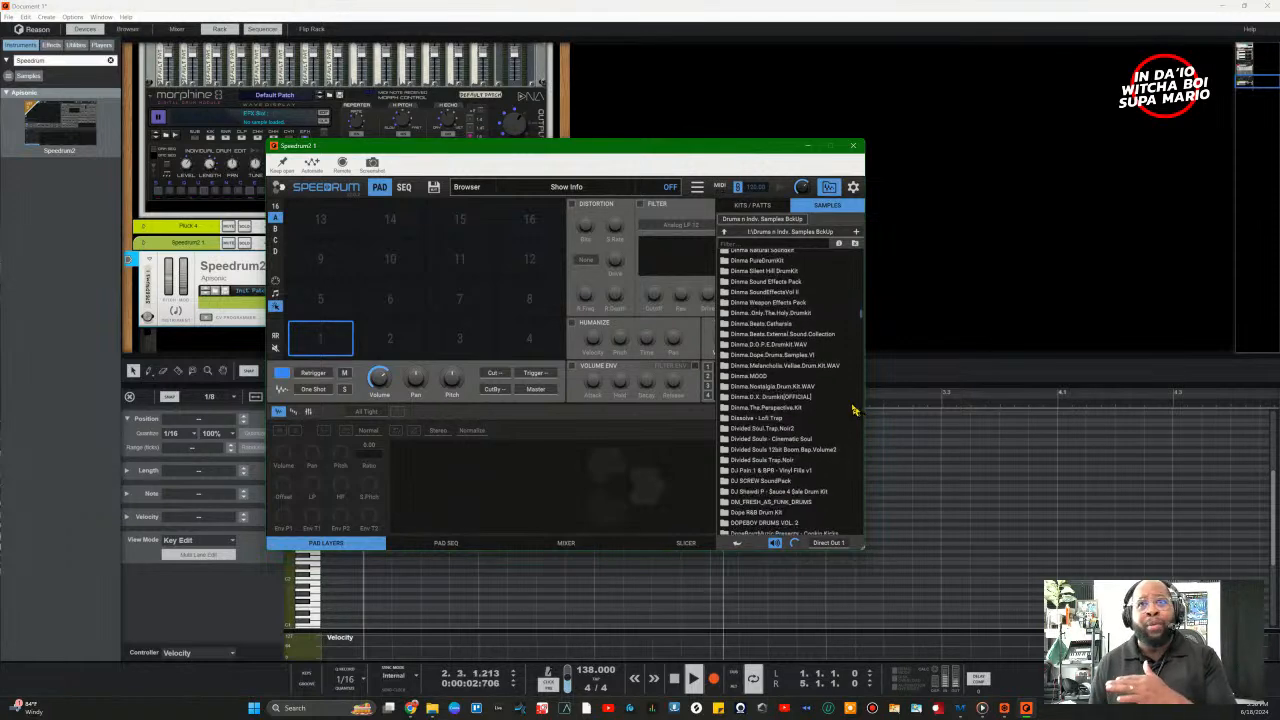
click(828, 188)
click(830, 189)
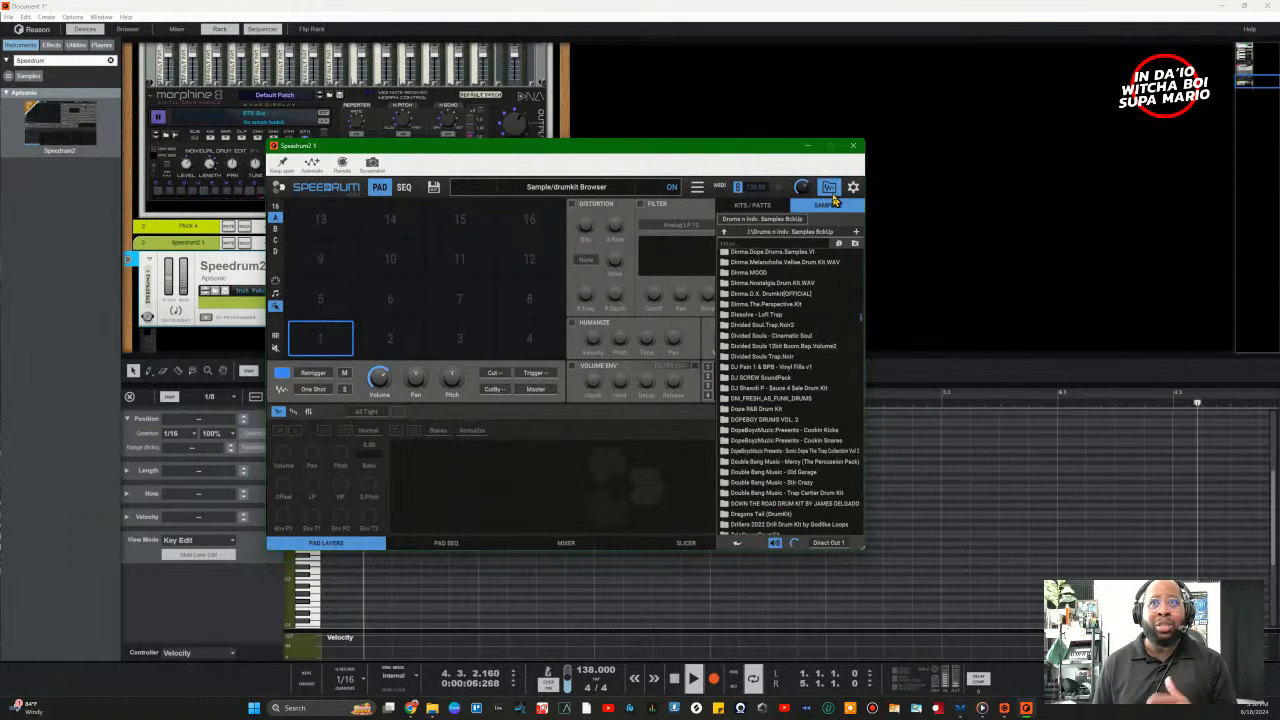
click(830, 192)
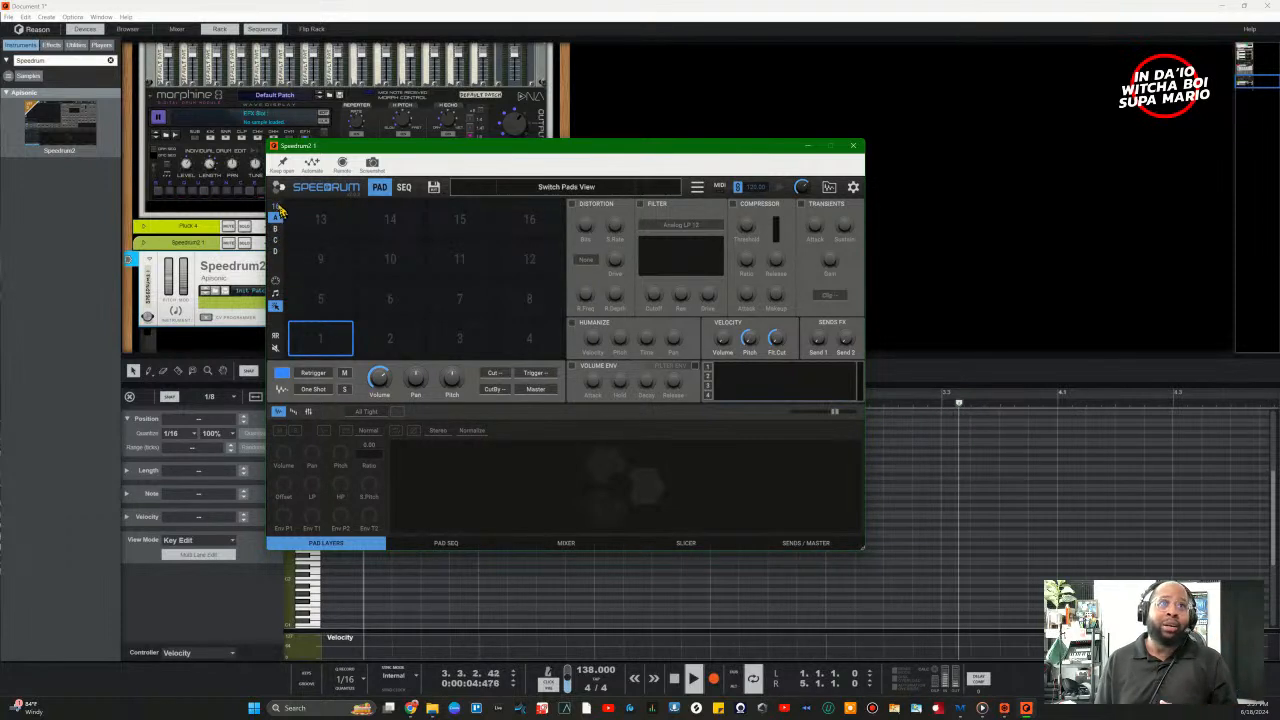
Step: Try Speedrum2's 32- and 16-pad layouts and page through banks C and D
click(276, 207)
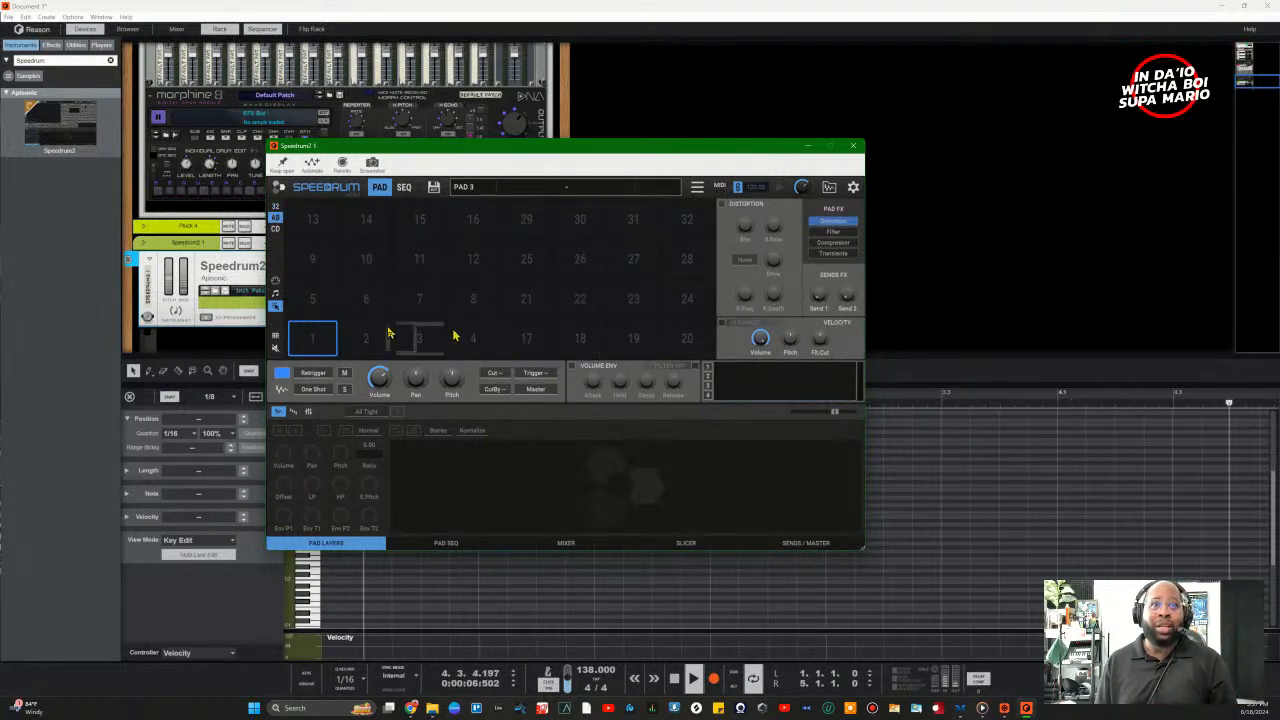
click(275, 228)
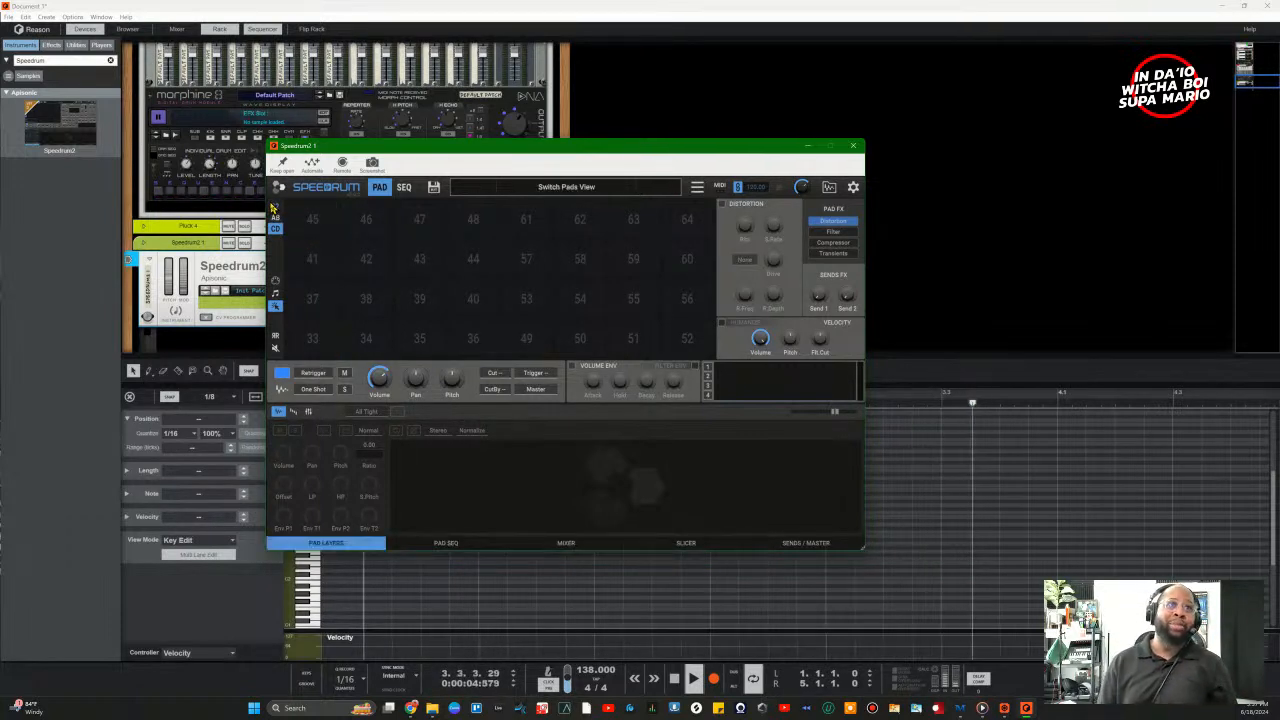
click(275, 210)
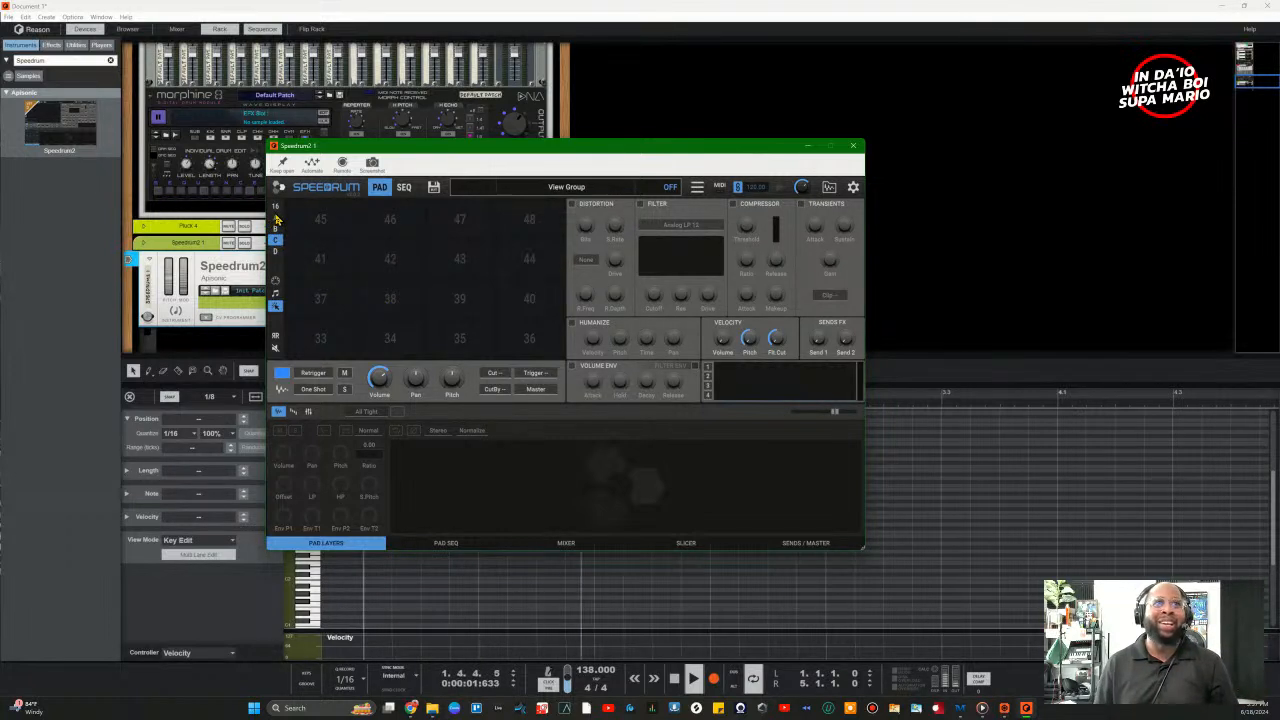
click(276, 217)
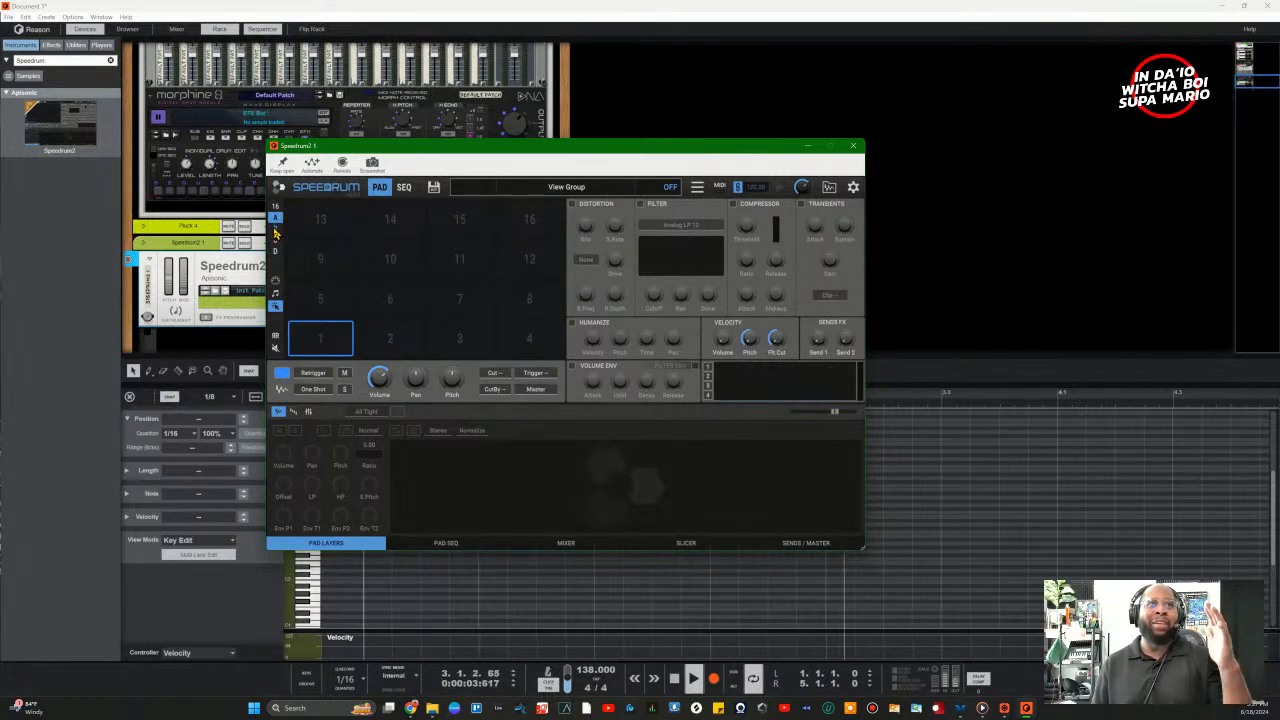
click(278, 242)
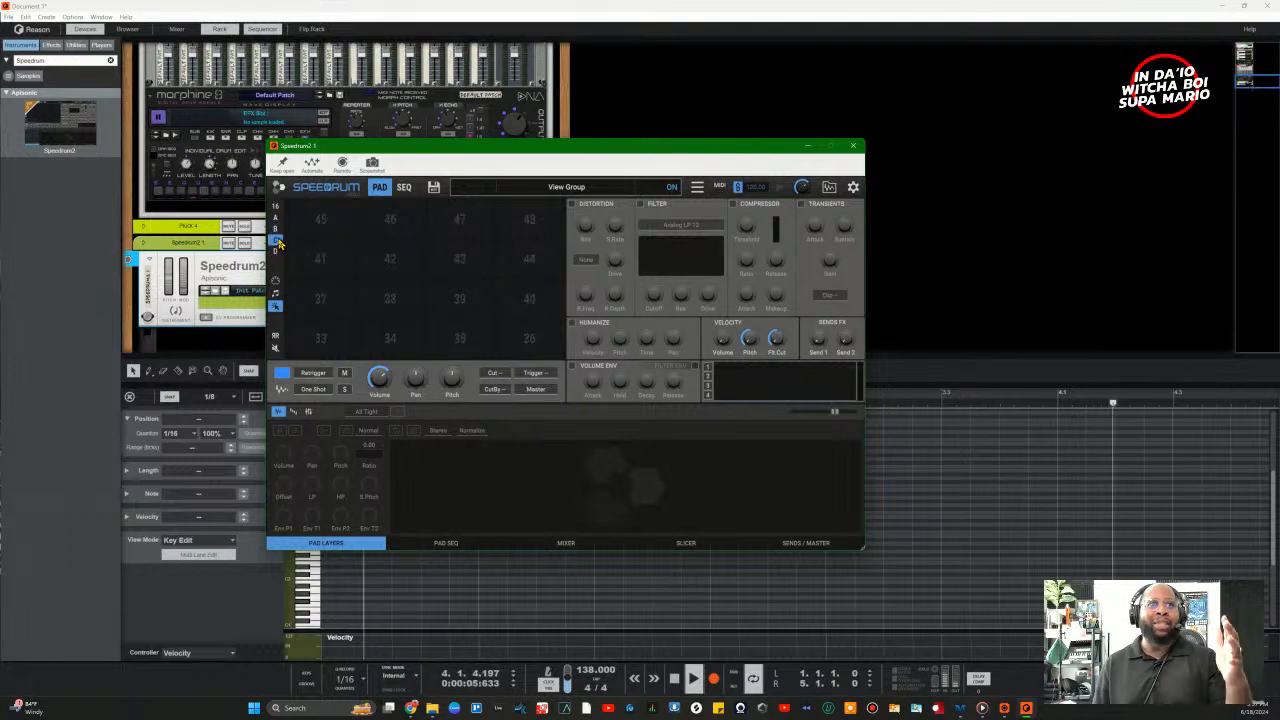
click(276, 251)
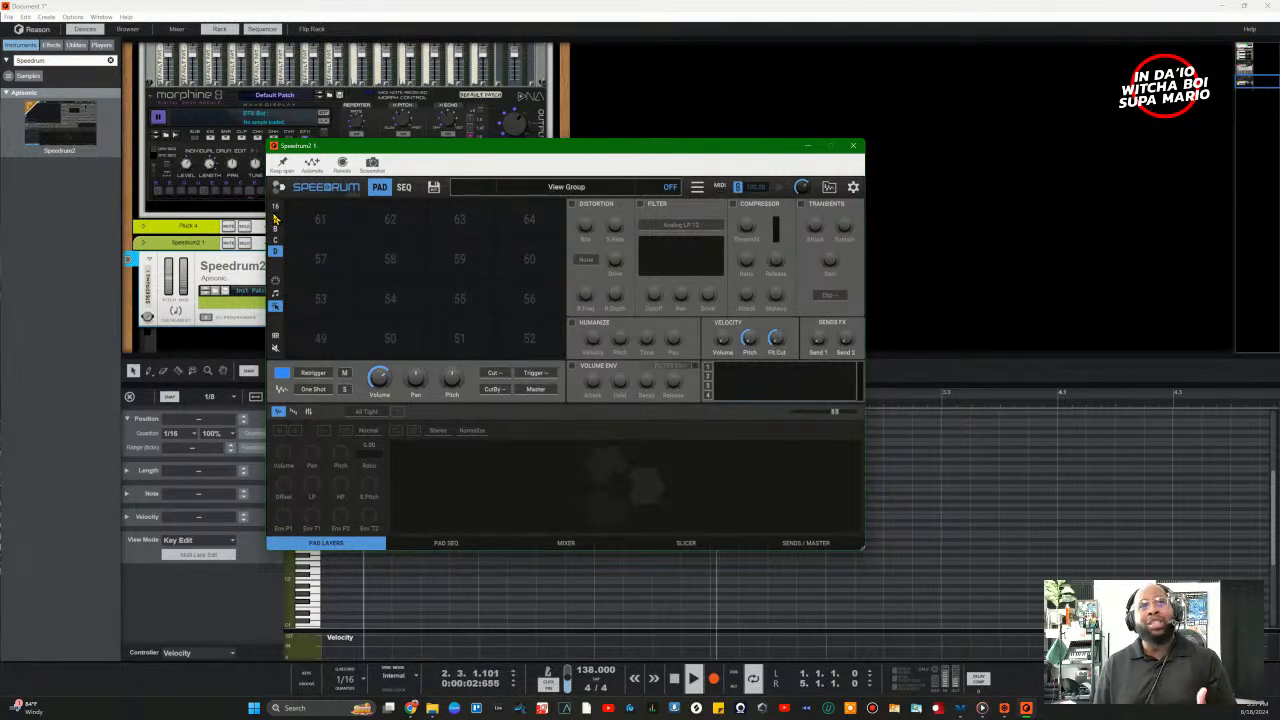
Step: Settle on the 4x4 layout showing bank A, pads 1–16
mouse_move(296, 147)
mouse_down()
mouse_move(367, 148)
mouse_move(305, 148)
mouse_up()
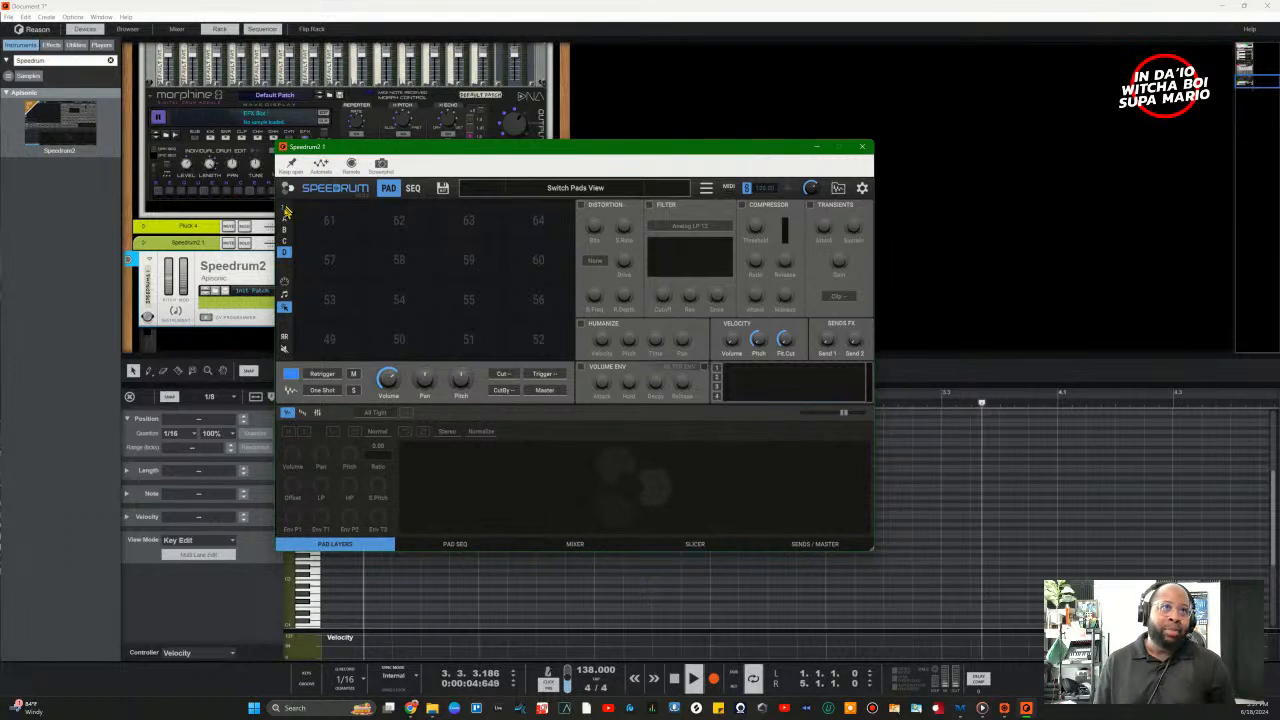
click(285, 209)
click(286, 209)
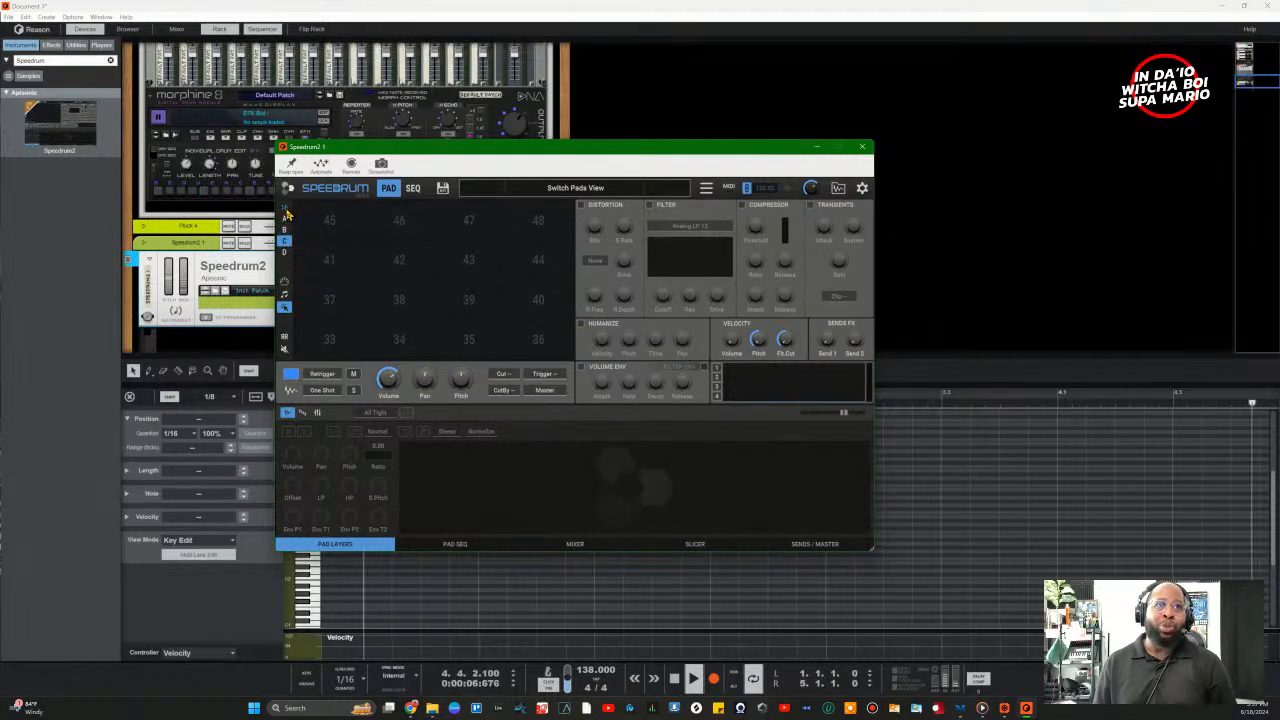
click(286, 219)
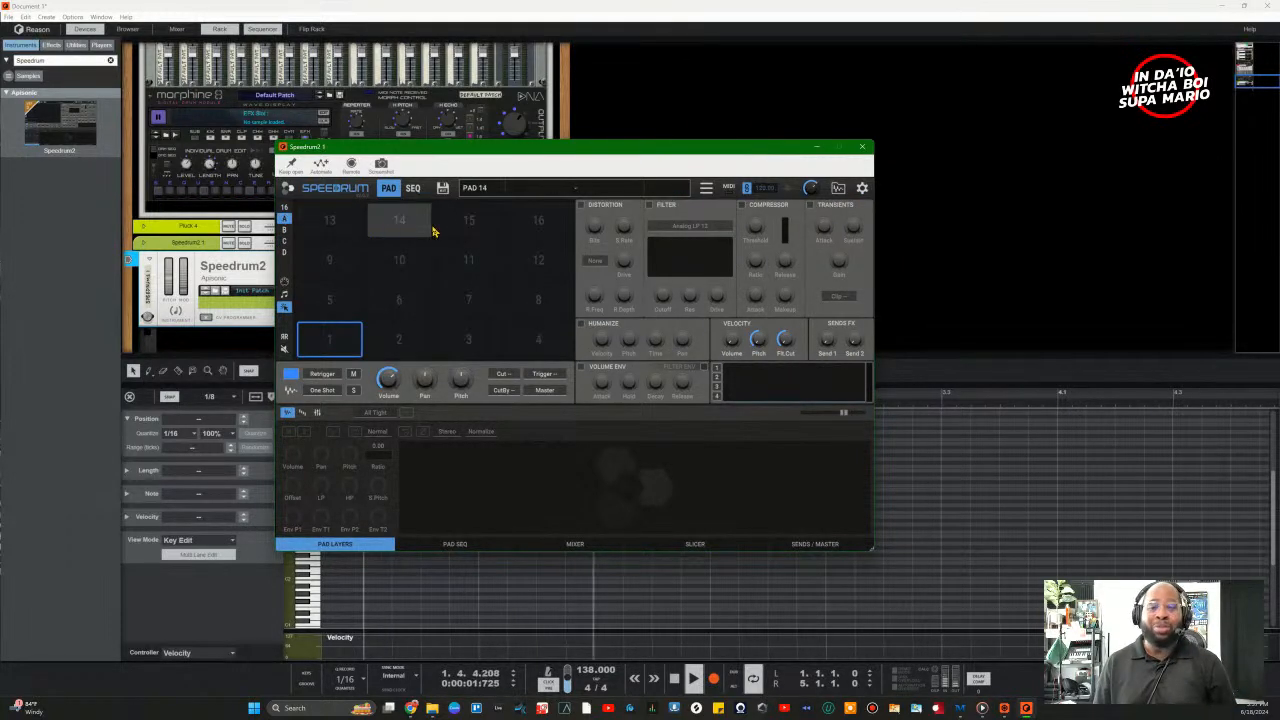
Step: Move the Speedrum2 window and open its Sample/drumkit Browser
drag(557, 152, 673, 157)
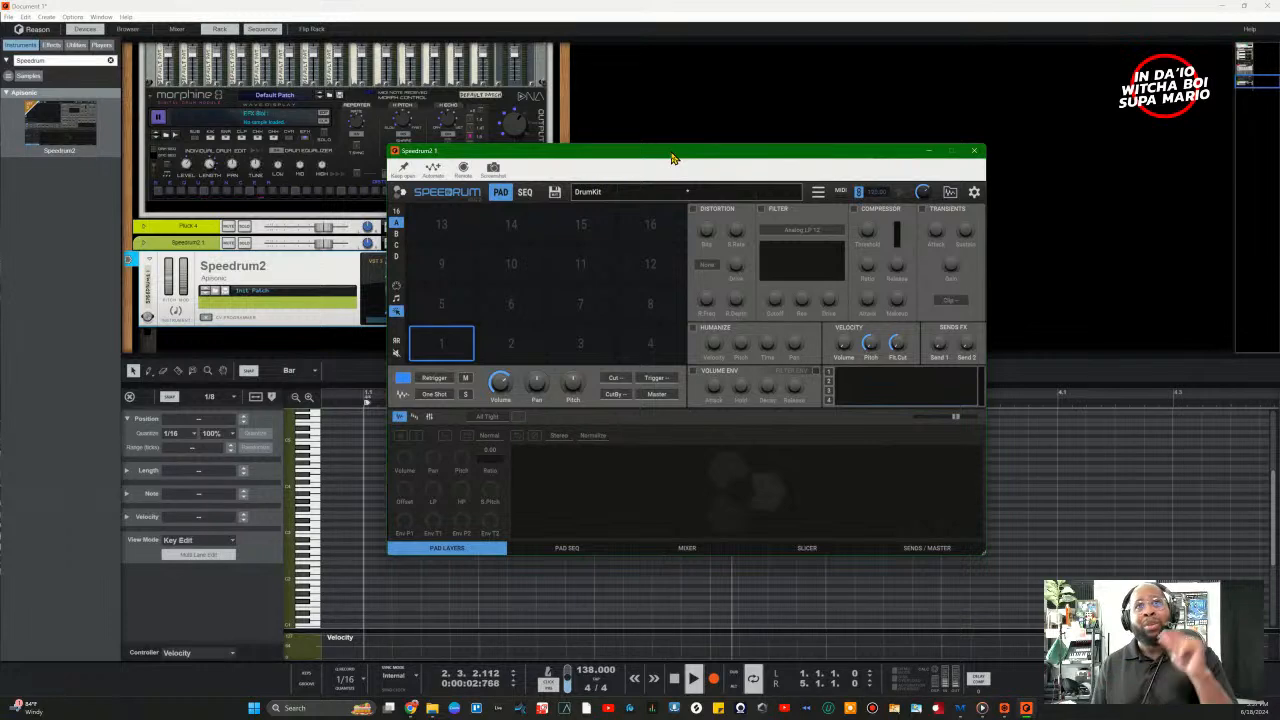
drag(673, 157, 627, 197)
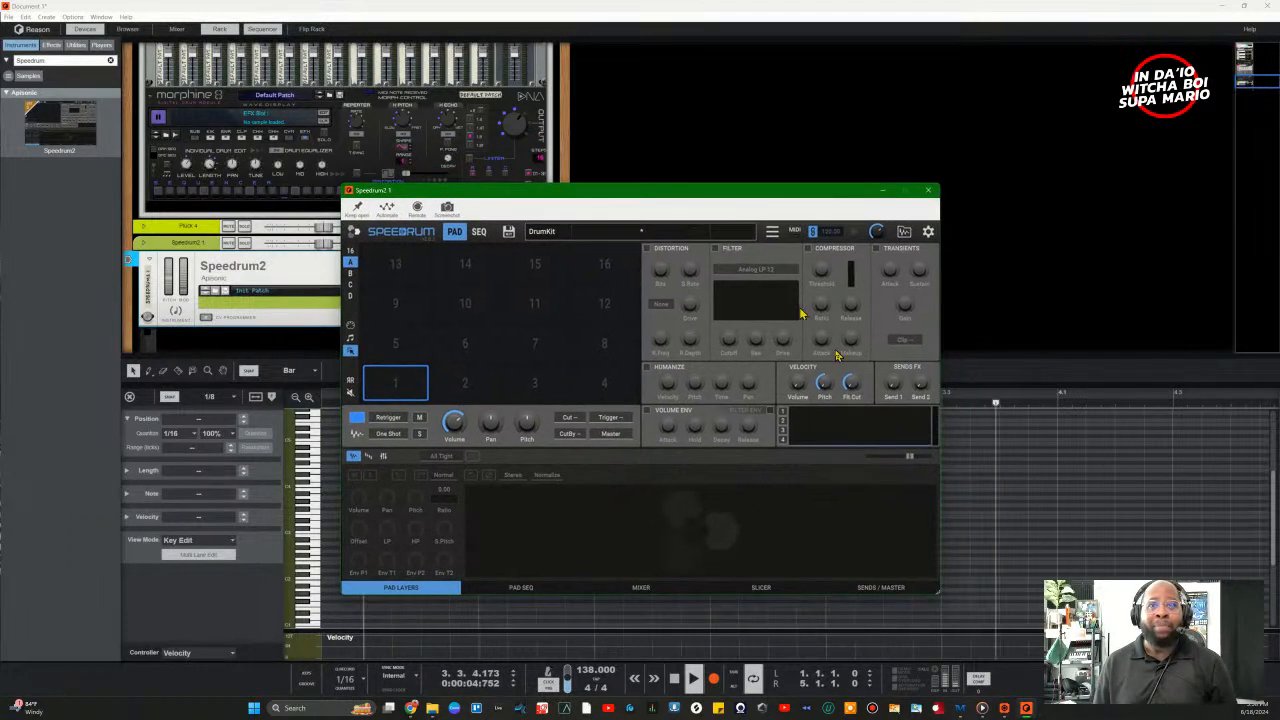
click(903, 231)
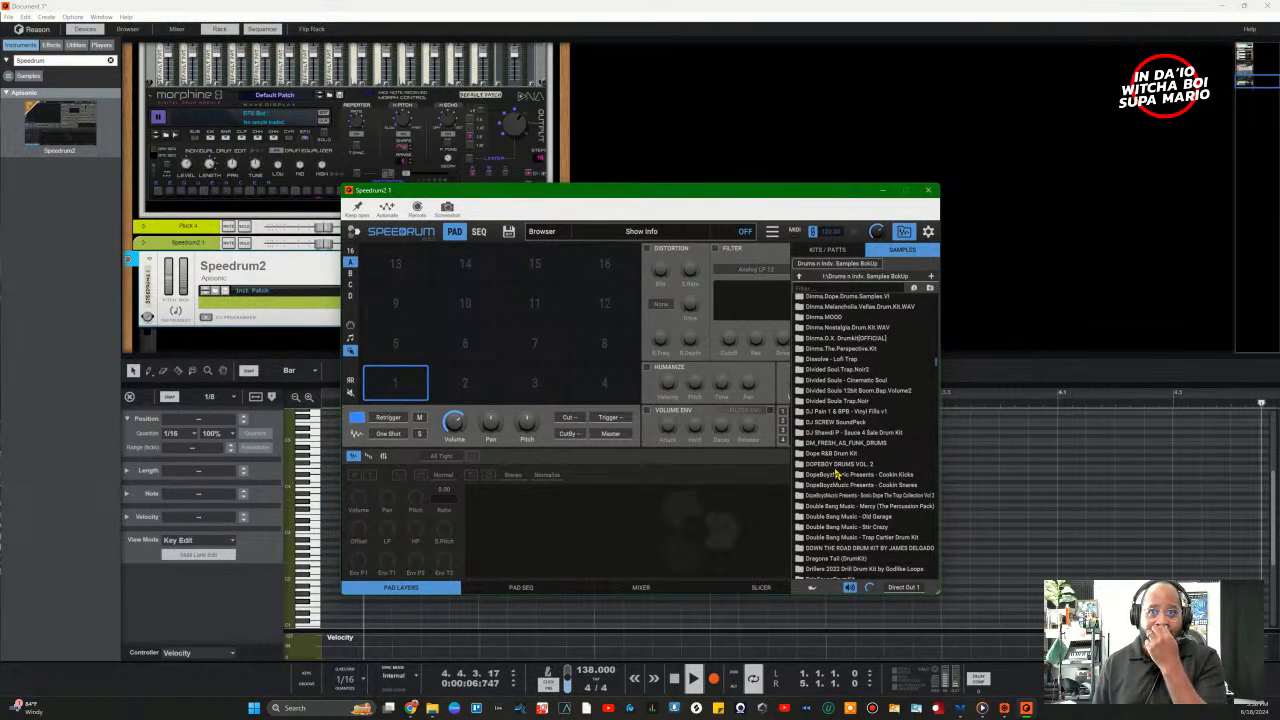
Step: Scroll through the backup drive's drum sample-pack folders, such as Drum Essentials
scroll(810, 470, down, 5)
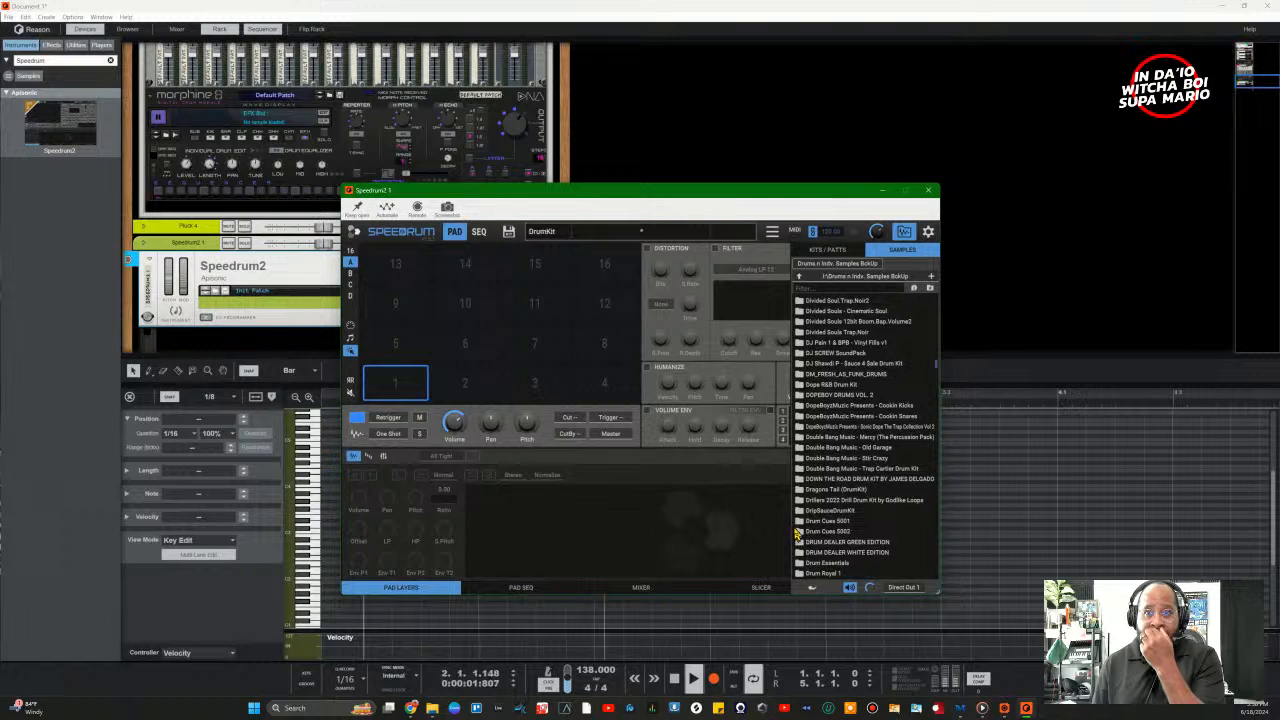
scroll(812, 538, down, 3)
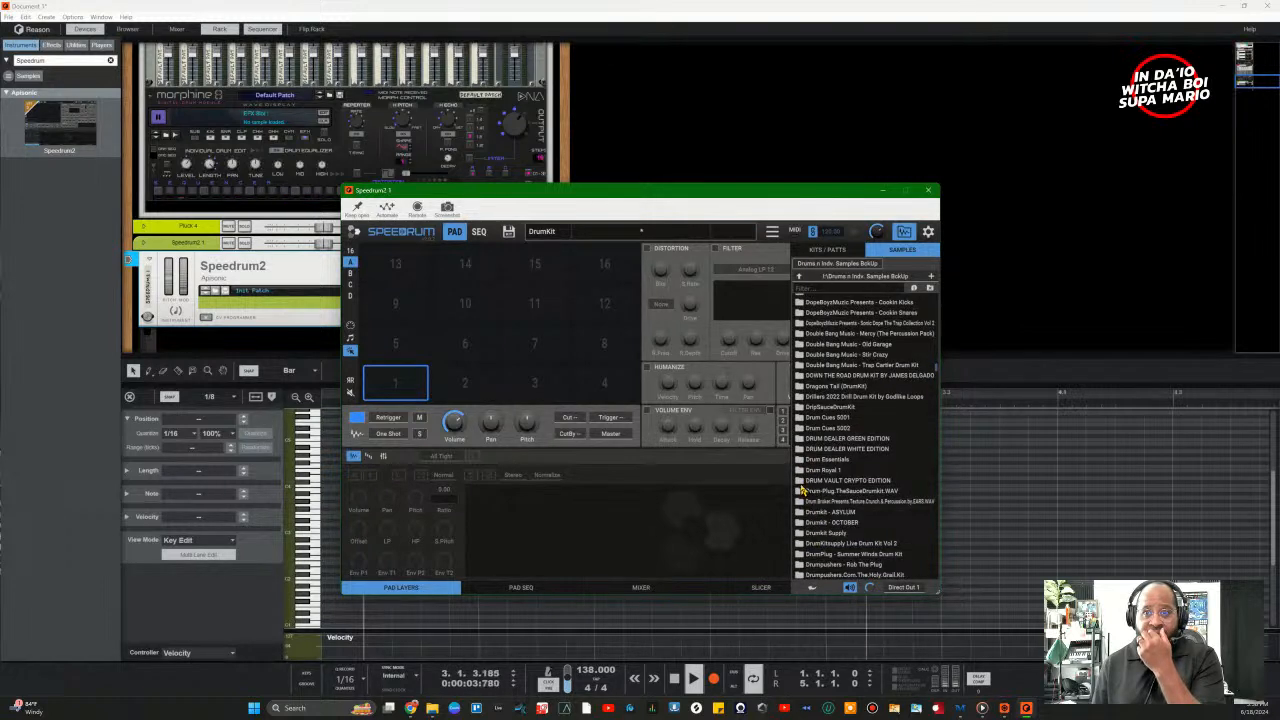
scroll(800, 480, down, 2)
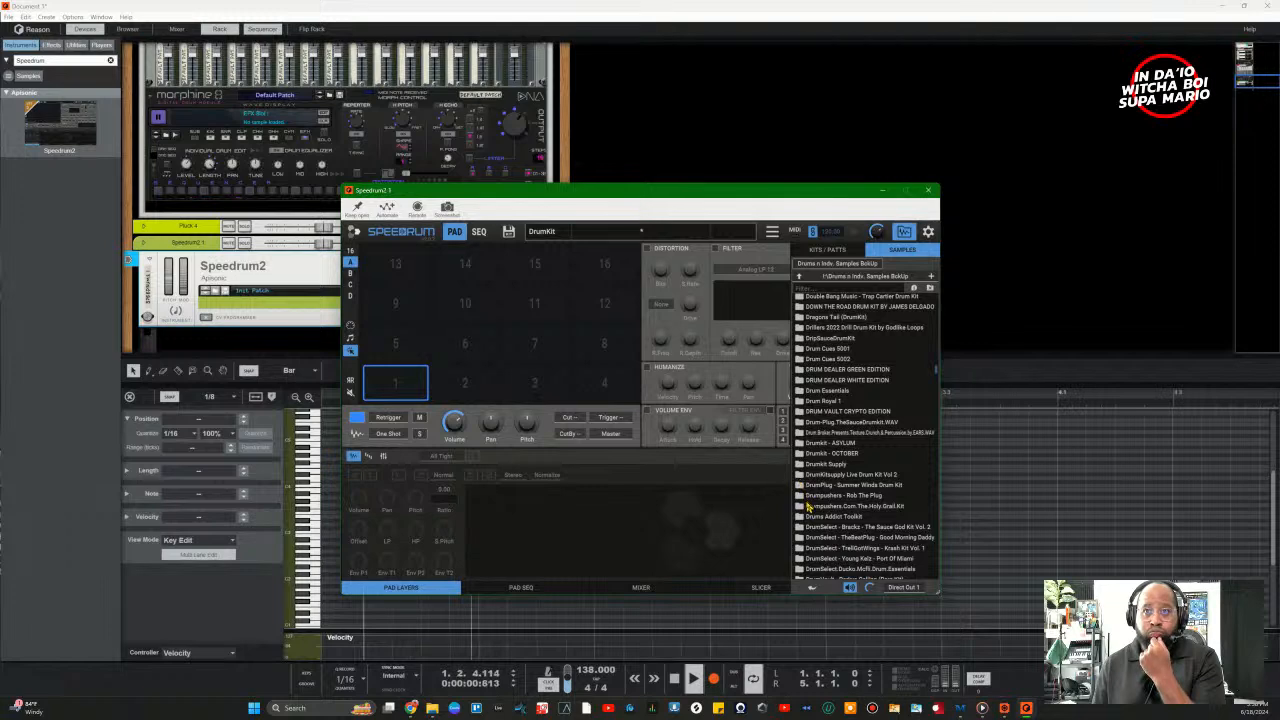
scroll(808, 516, down, 2)
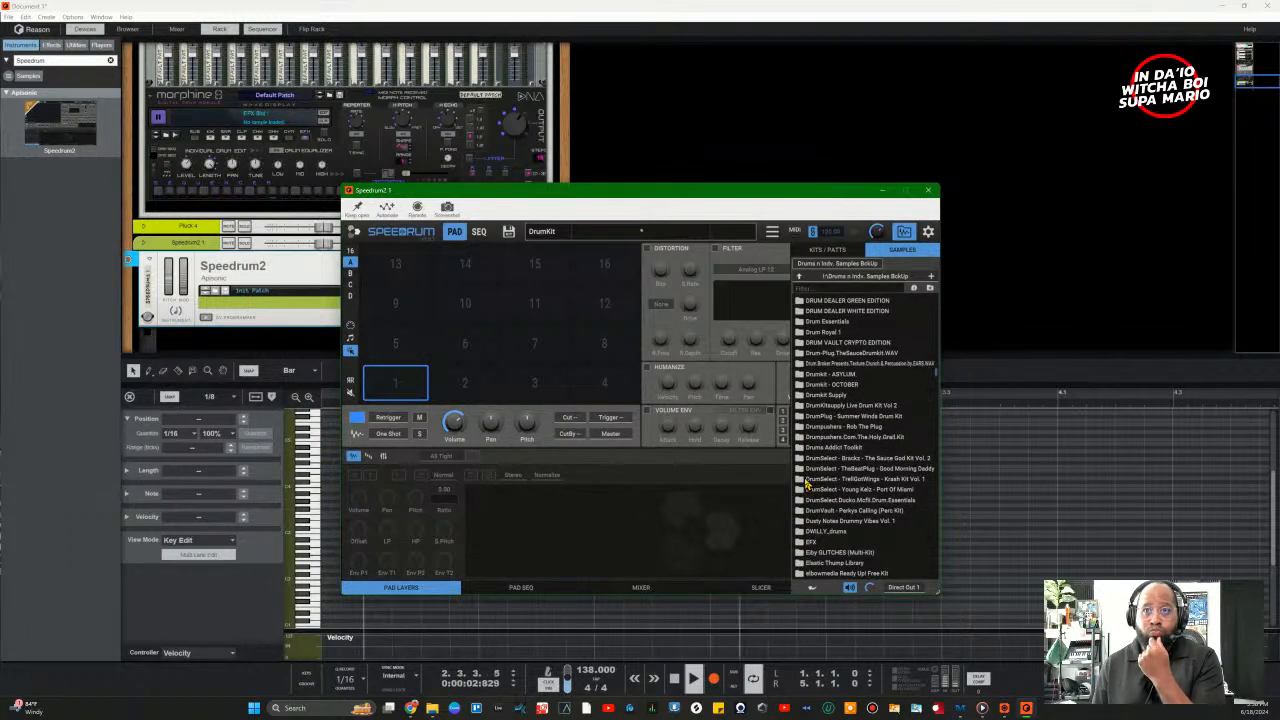
scroll(800, 478, up, 9)
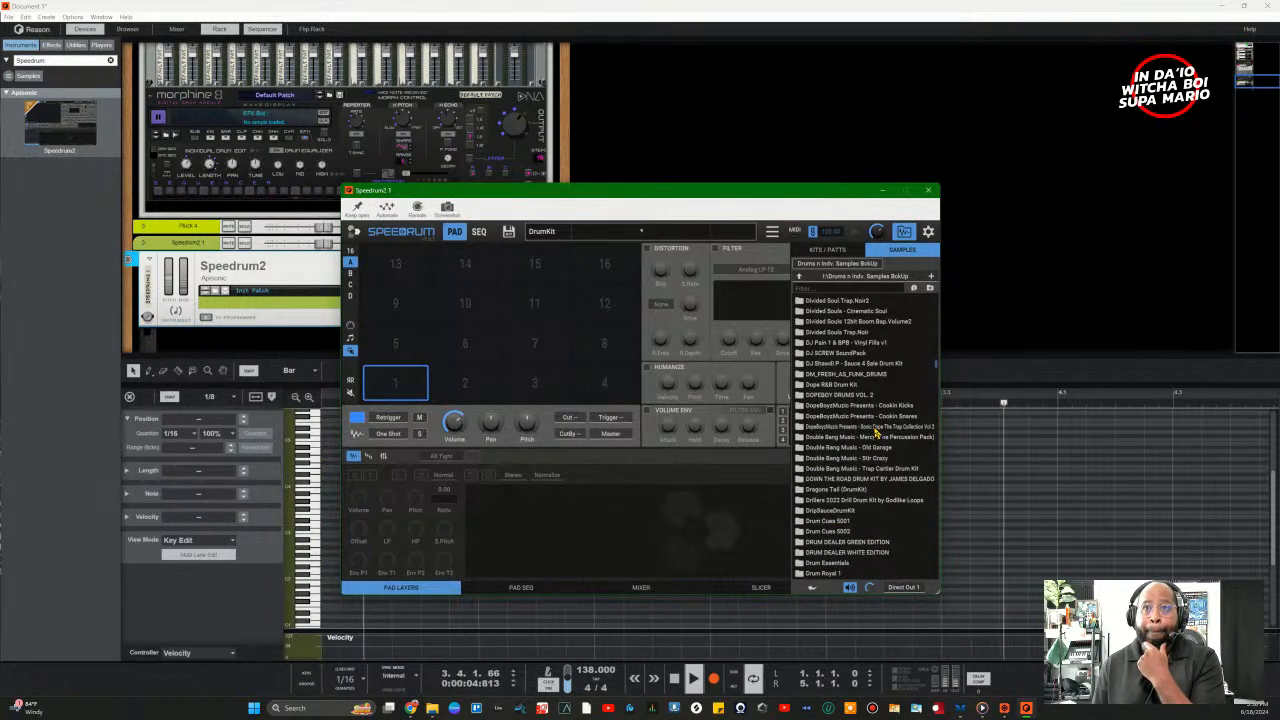
scroll(799, 424, up, 8)
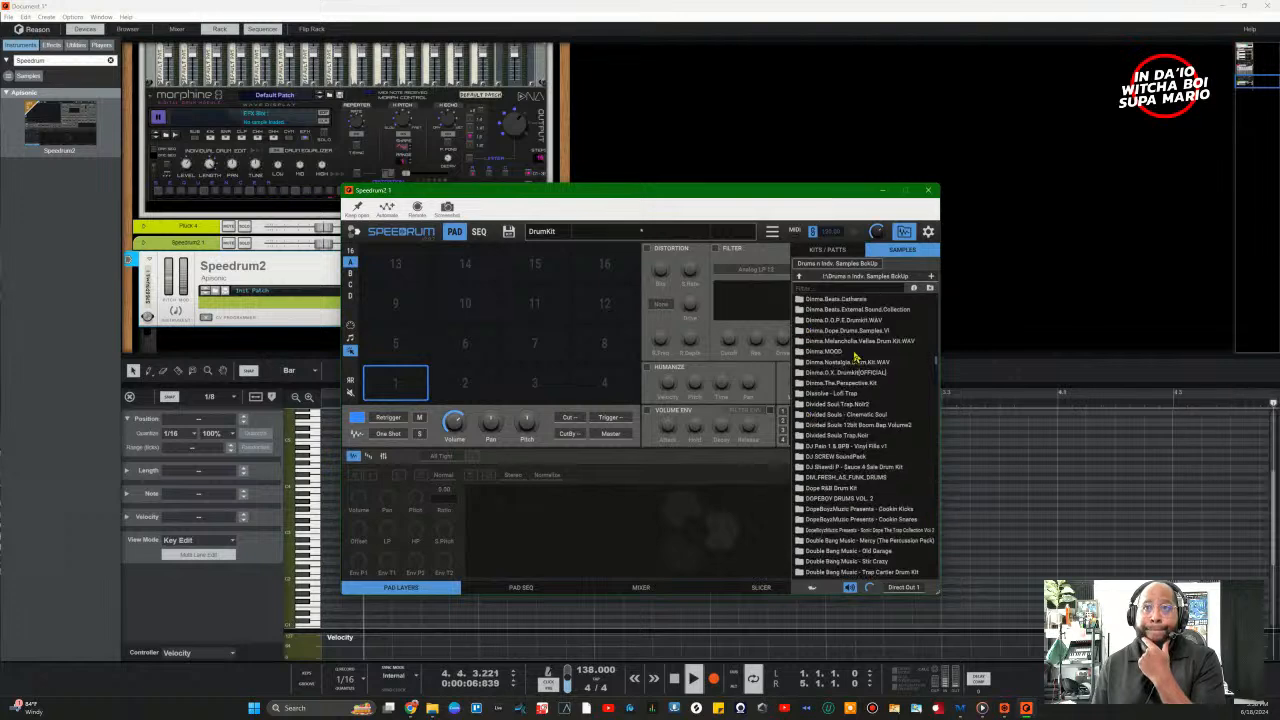
scroll(860, 358, up, 4)
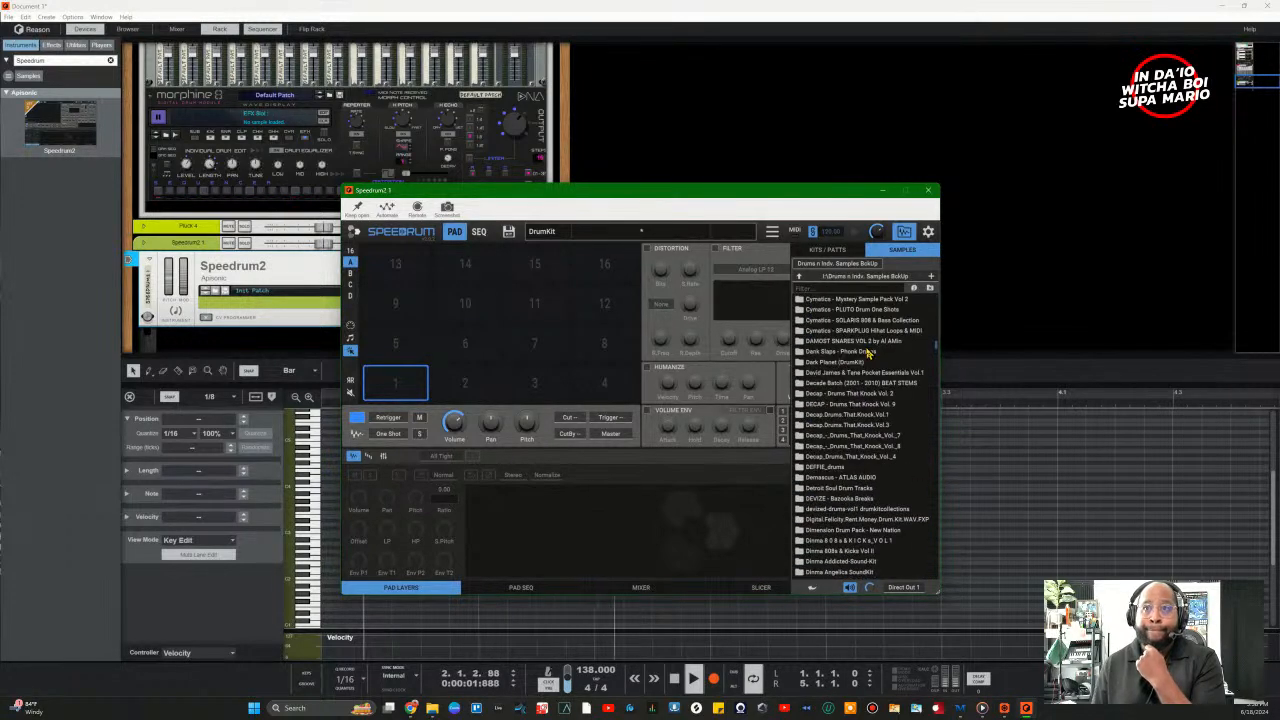
scroll(860, 360, up, 1)
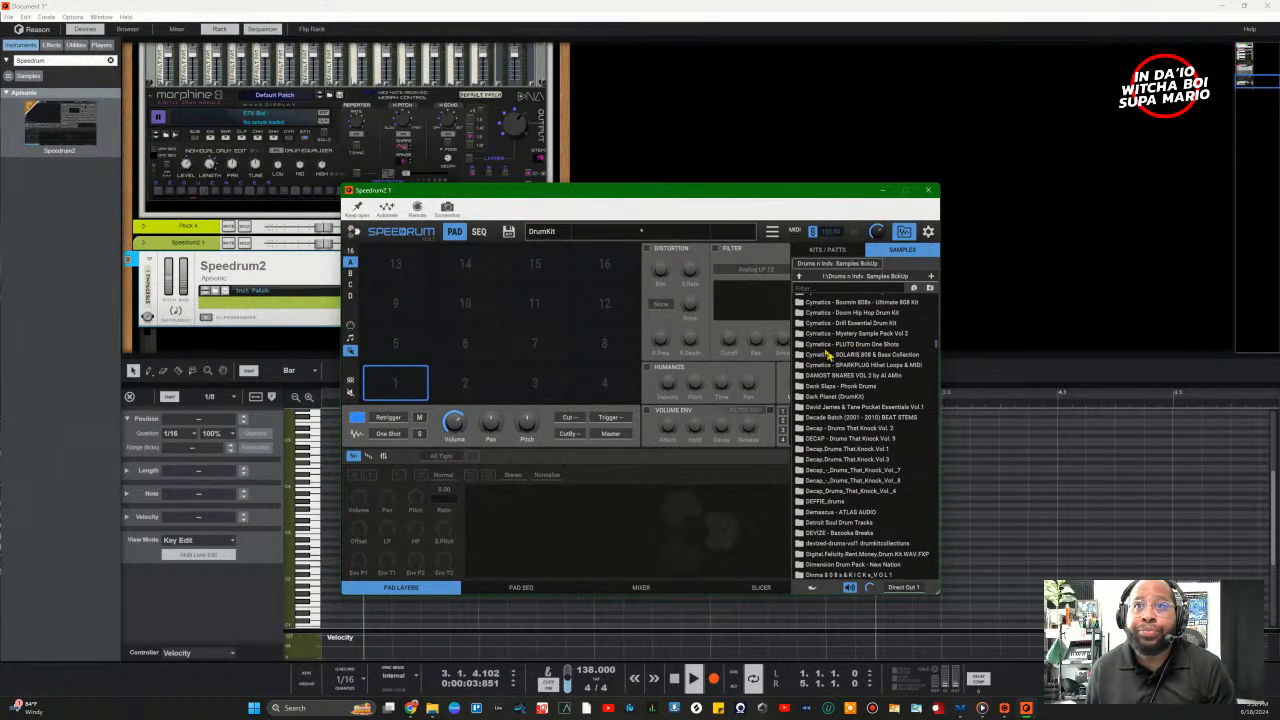
scroll(818, 368, up, 2)
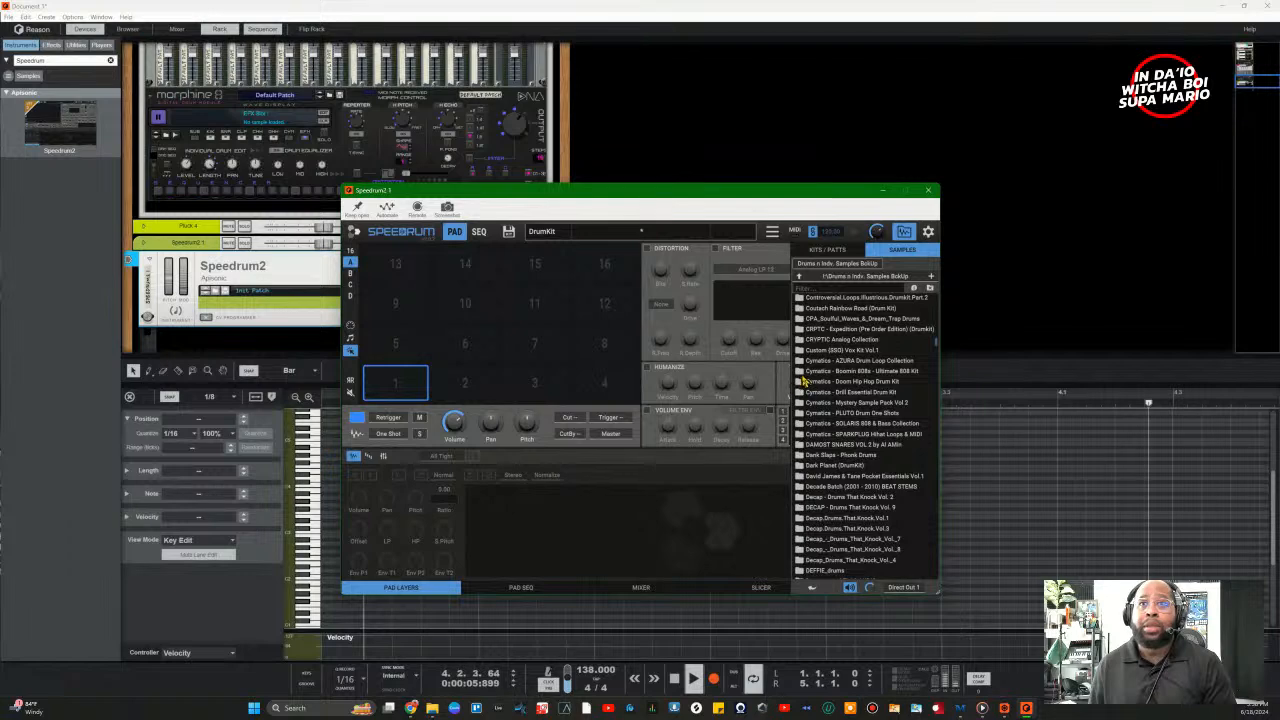
scroll(804, 380, down, 3)
scroll(882, 456, down, 3)
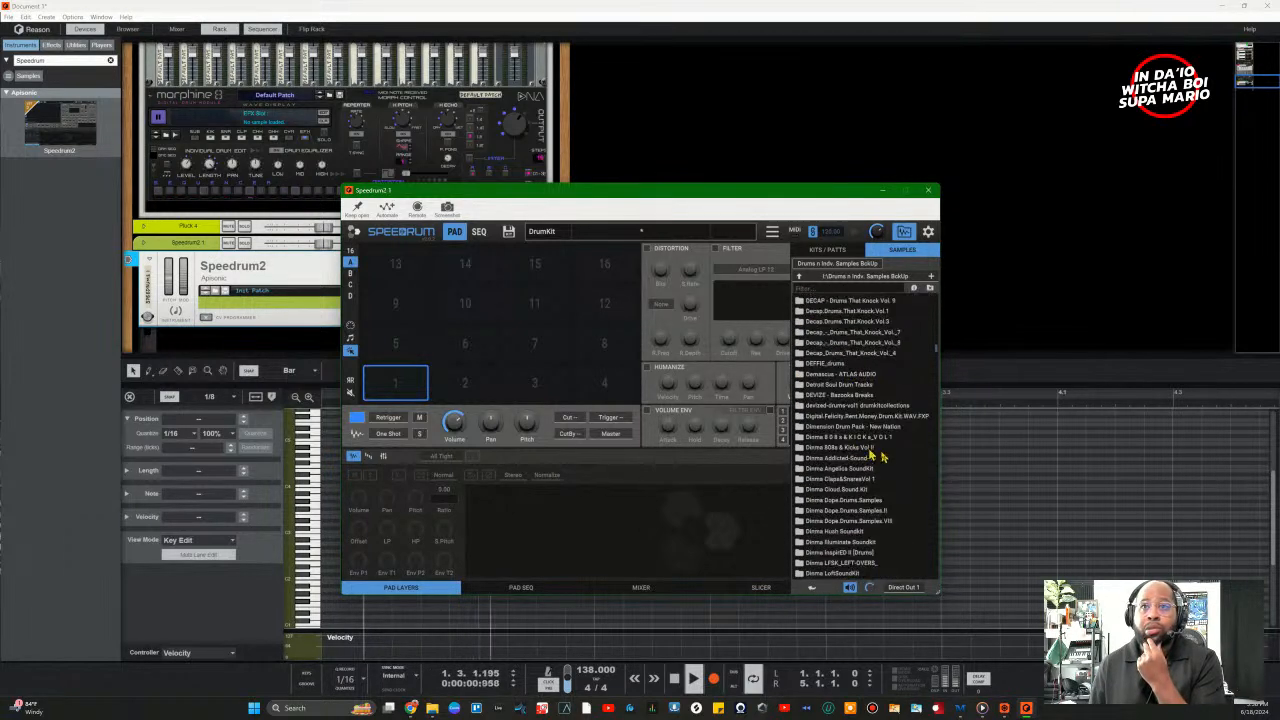
scroll(882, 456, down, 5)
scroll(861, 441, down, 4)
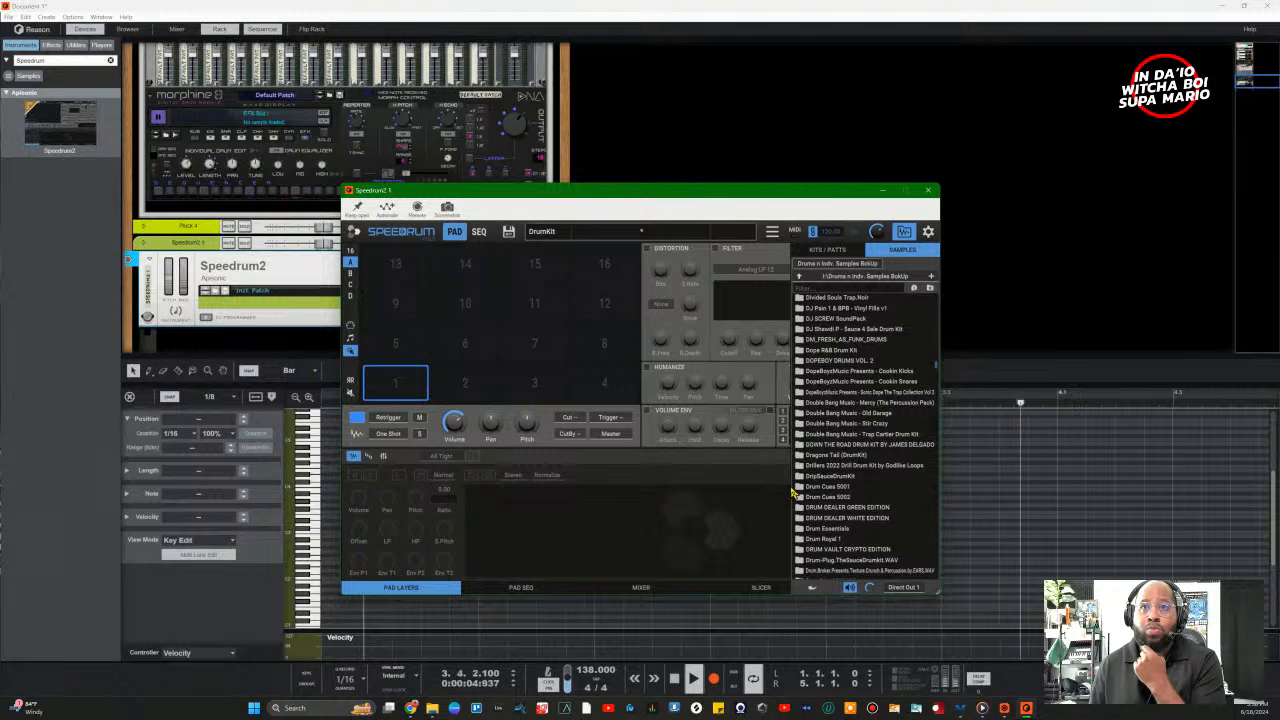
scroll(823, 484, down, 5)
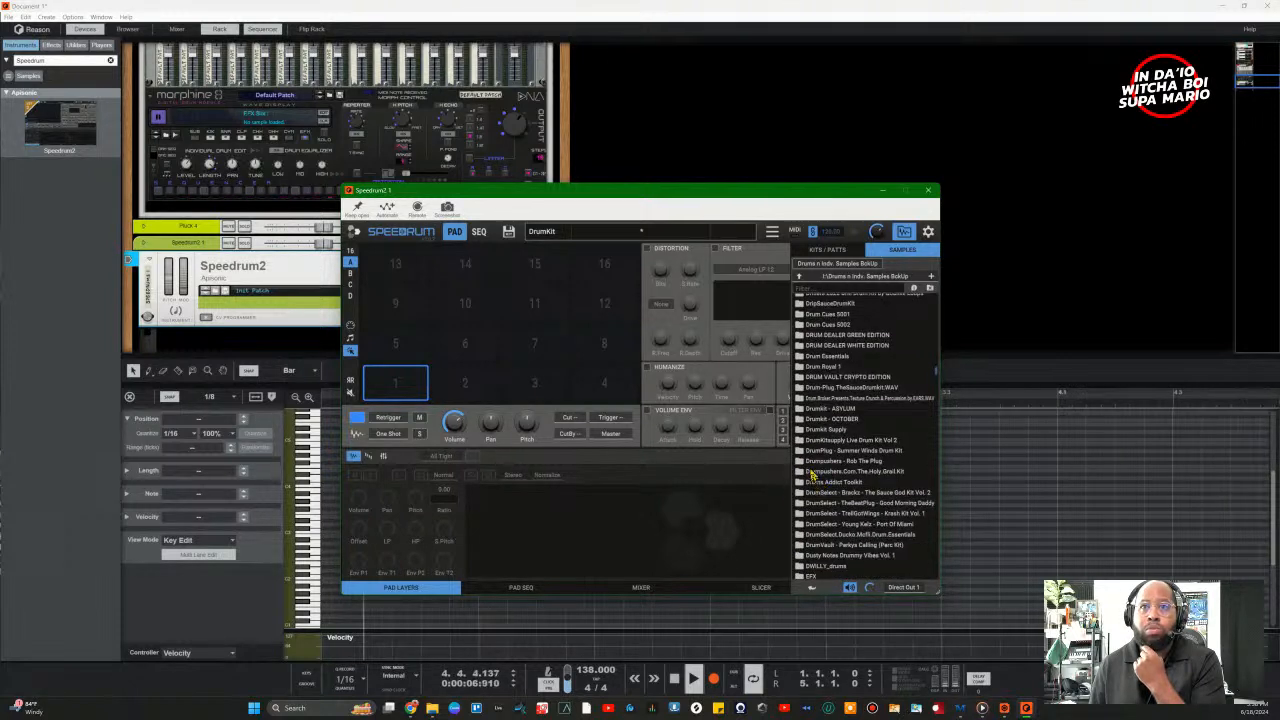
scroll(821, 470, up, 1)
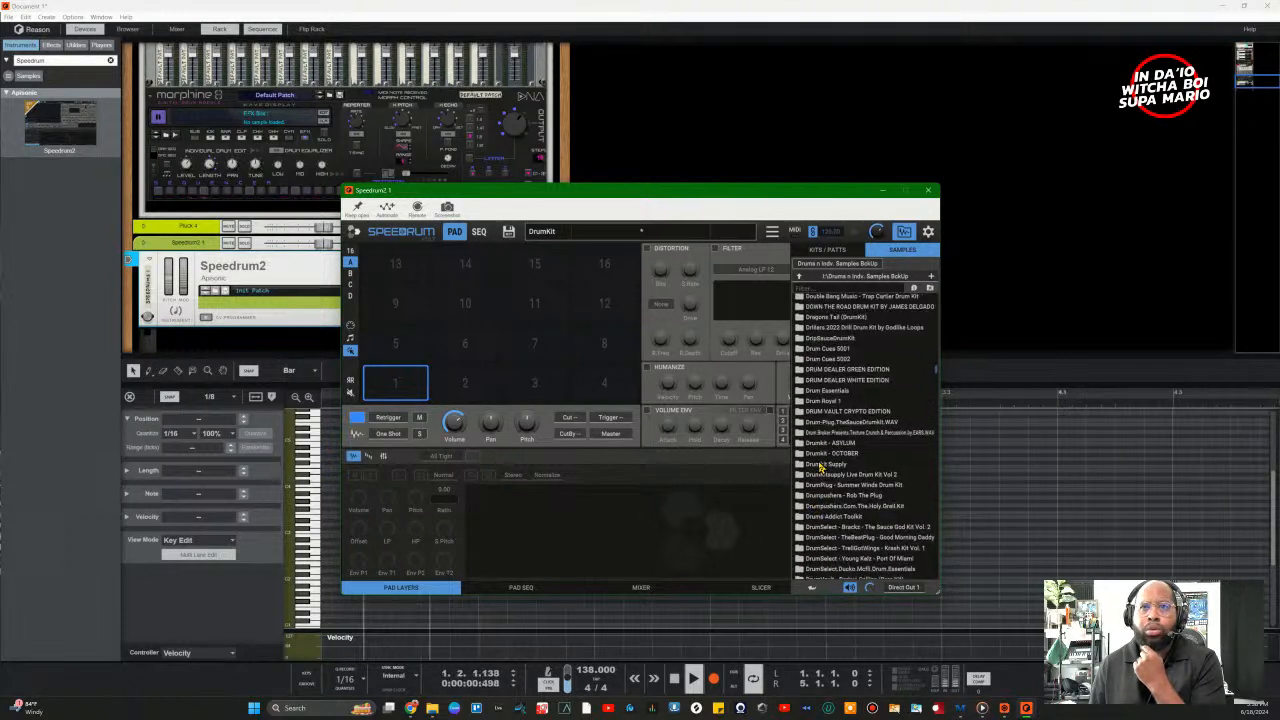
Step: From The Sauce God Kit Vol. 2's SGSnares & Claps folder, load AP Clap.wav onto pad 5 and remove Dripp Clap from pad 1
double_click(799, 527)
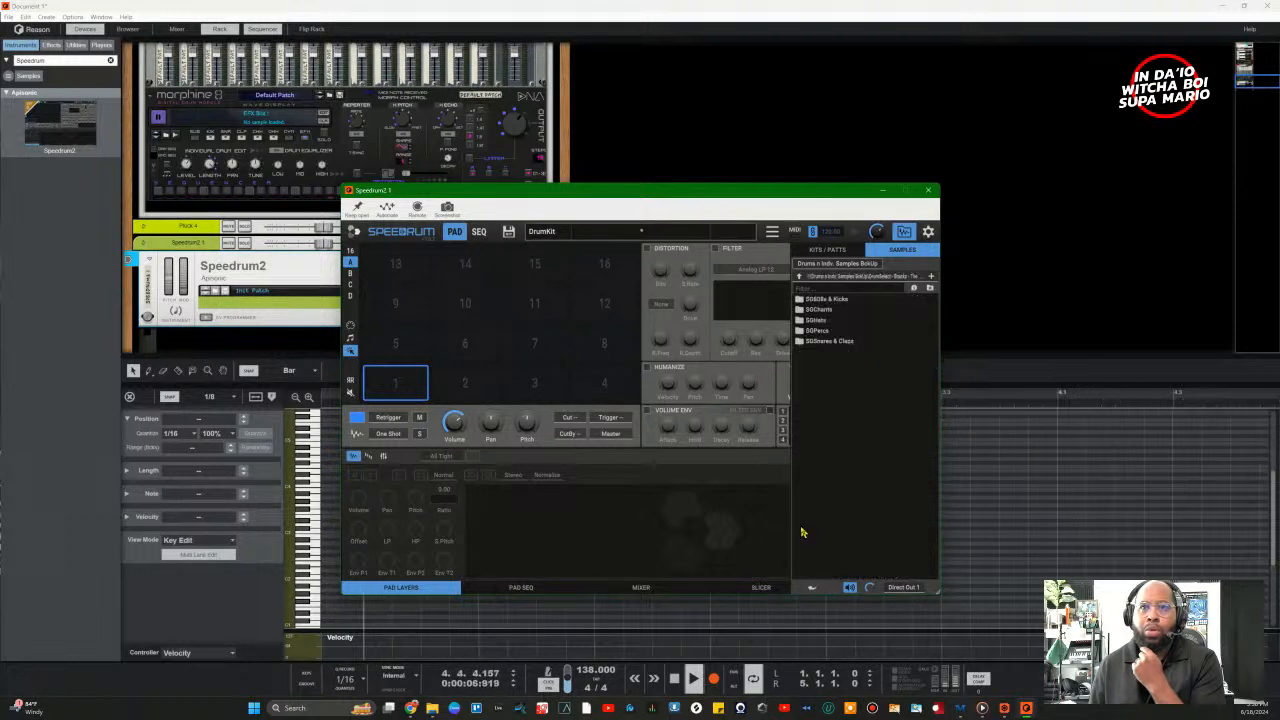
double_click(830, 343)
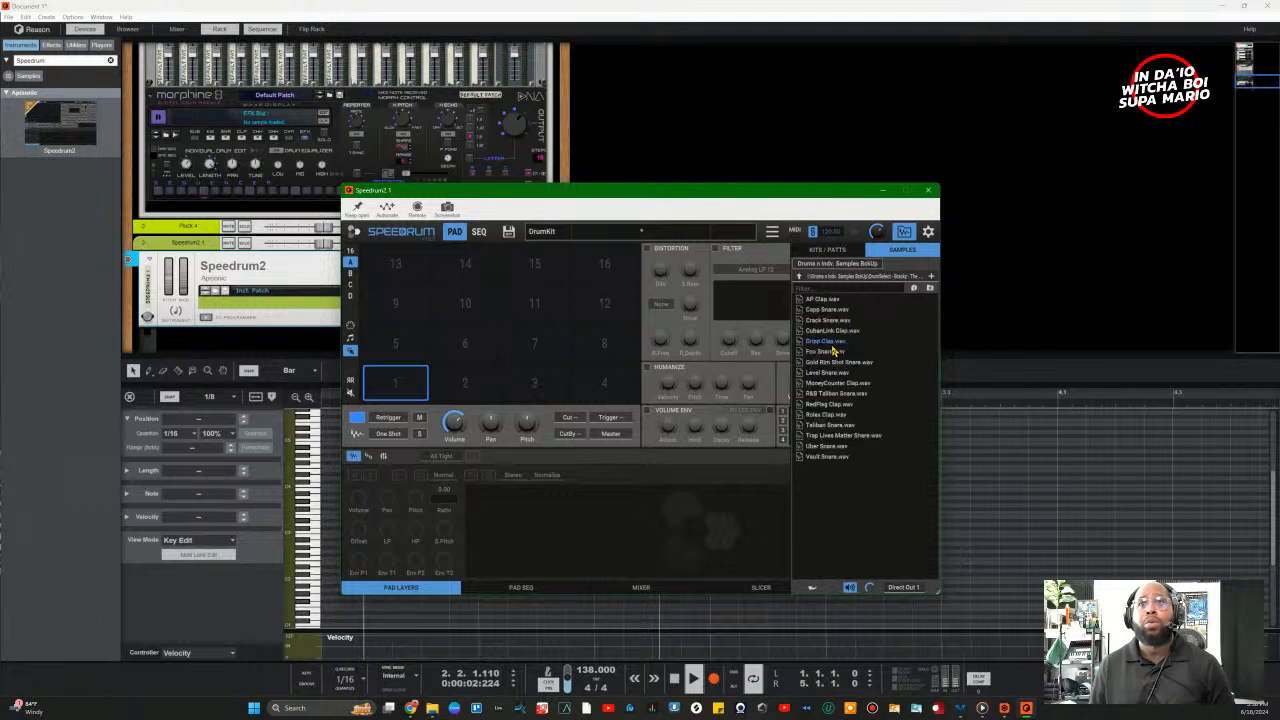
click(831, 342)
click(822, 299)
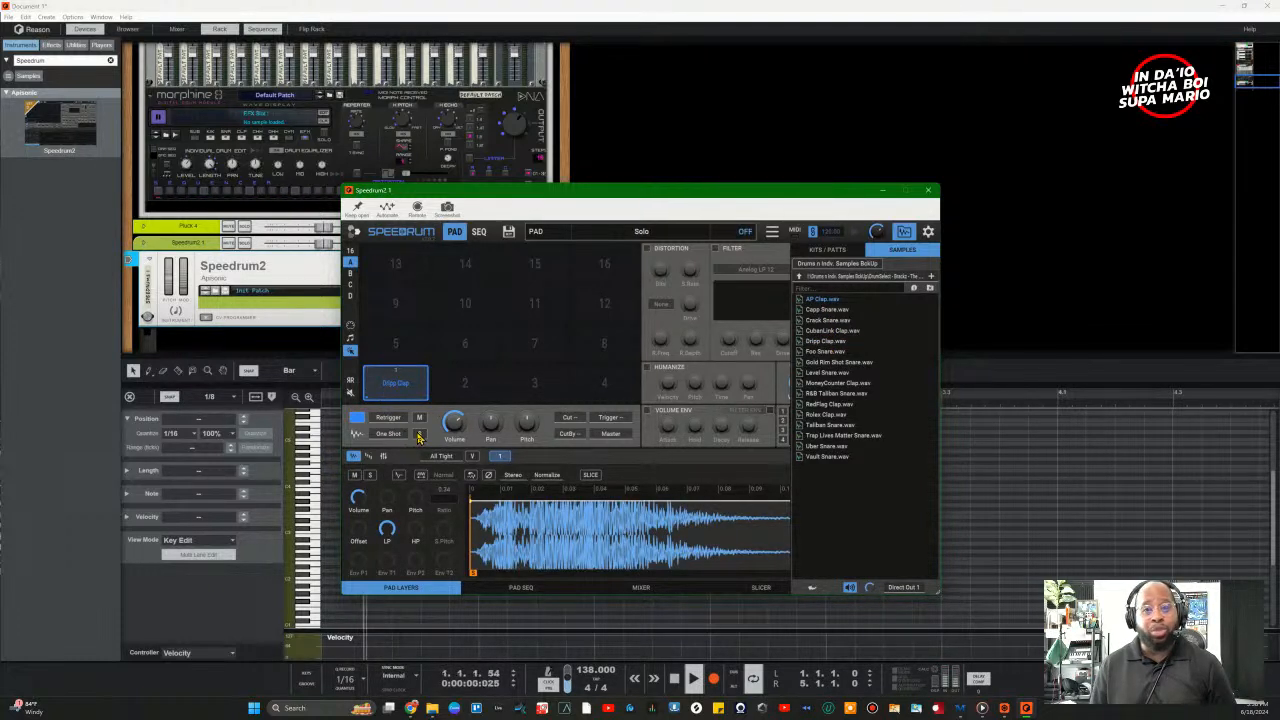
click(500, 456)
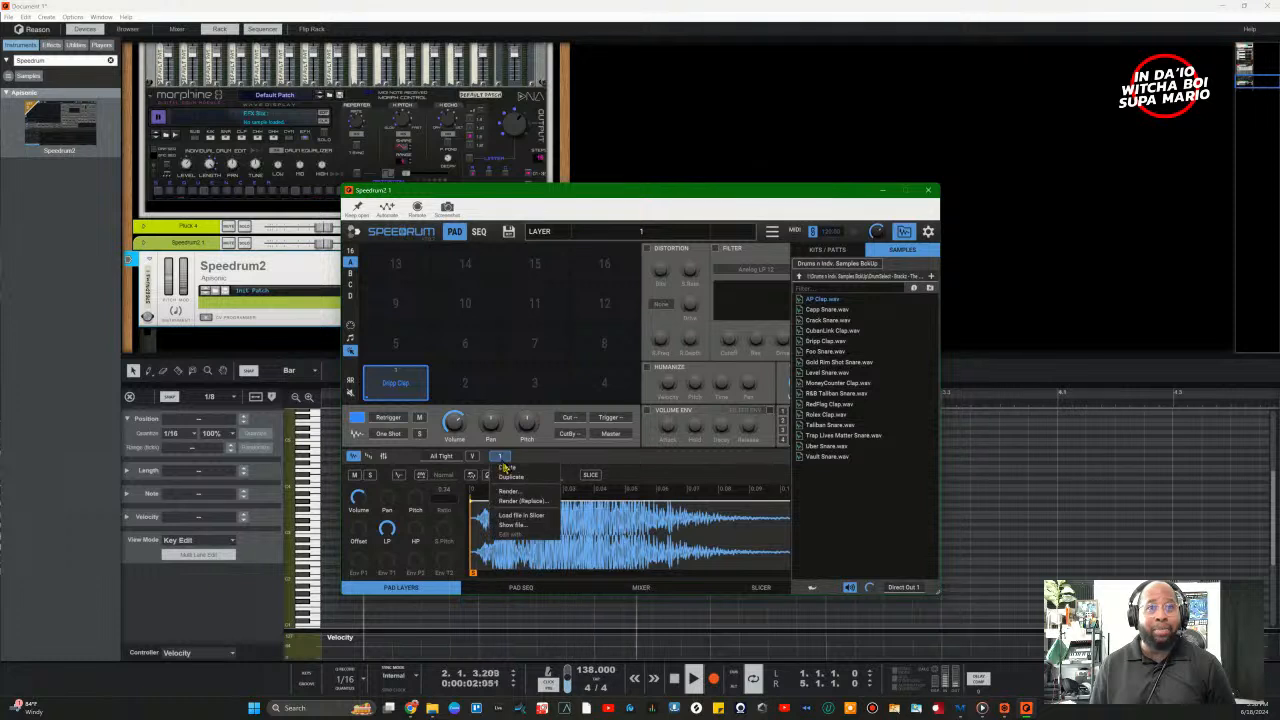
click(512, 468)
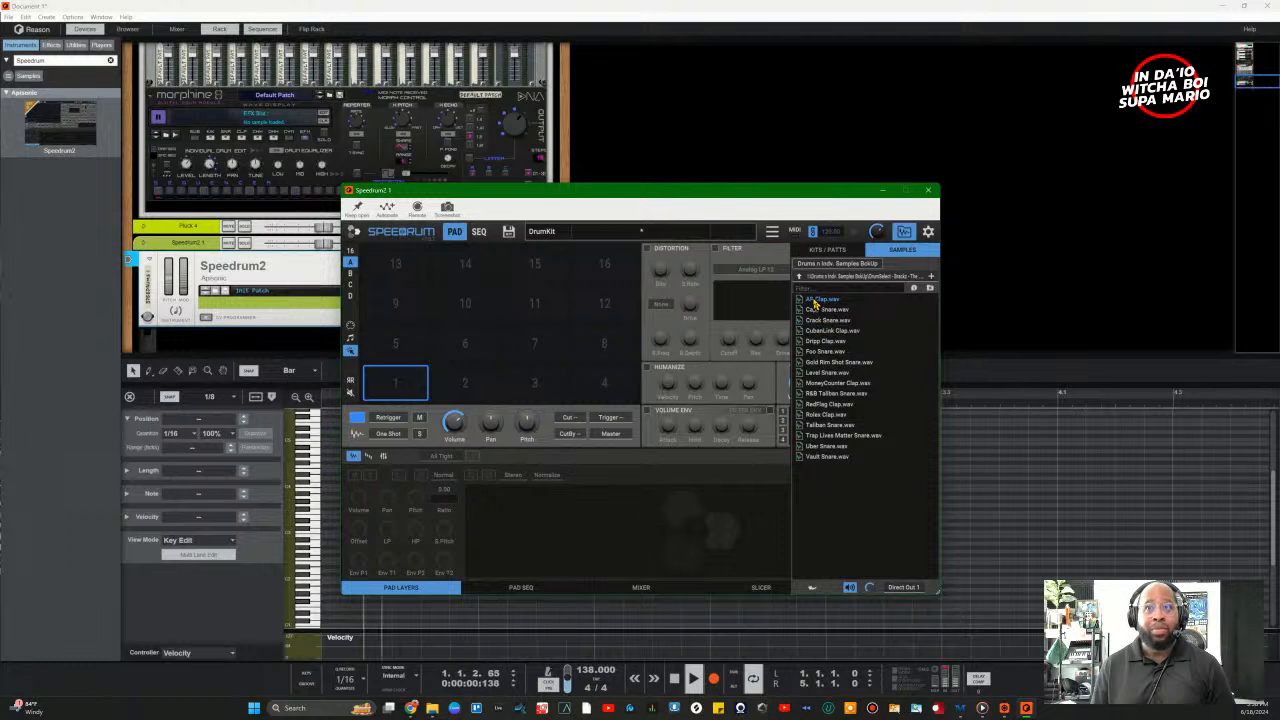
drag(812, 300, 417, 348)
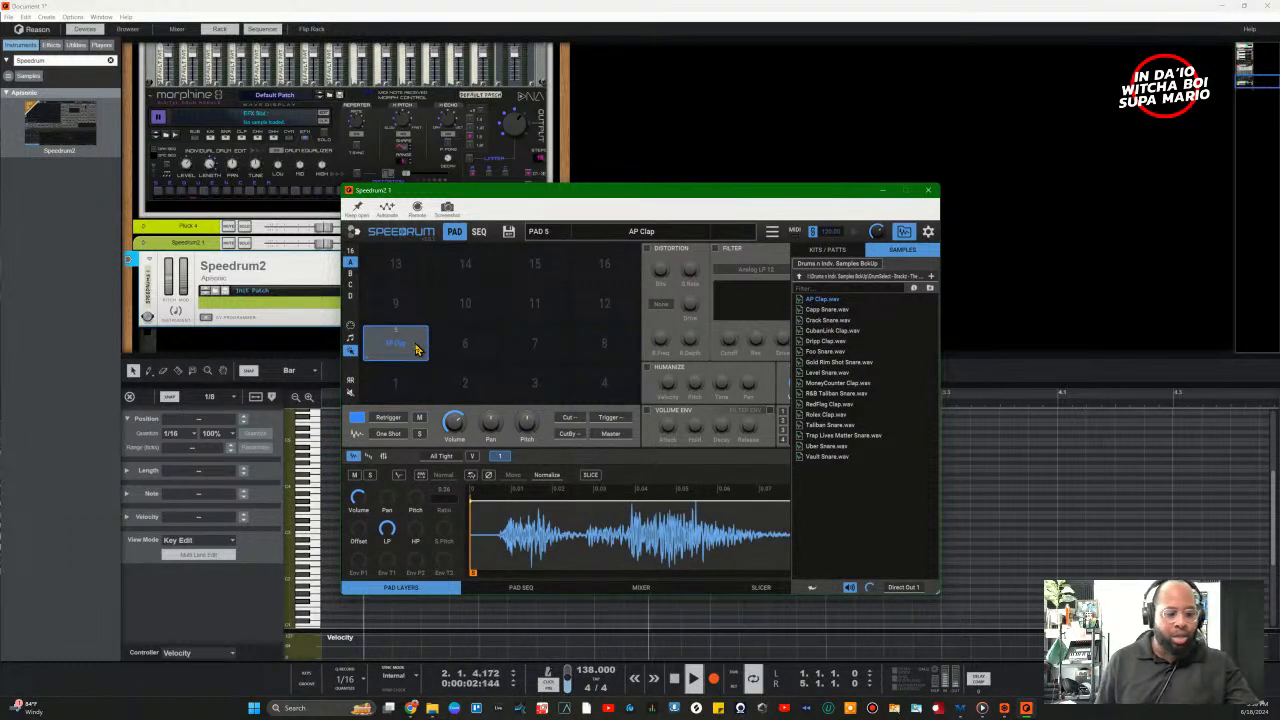
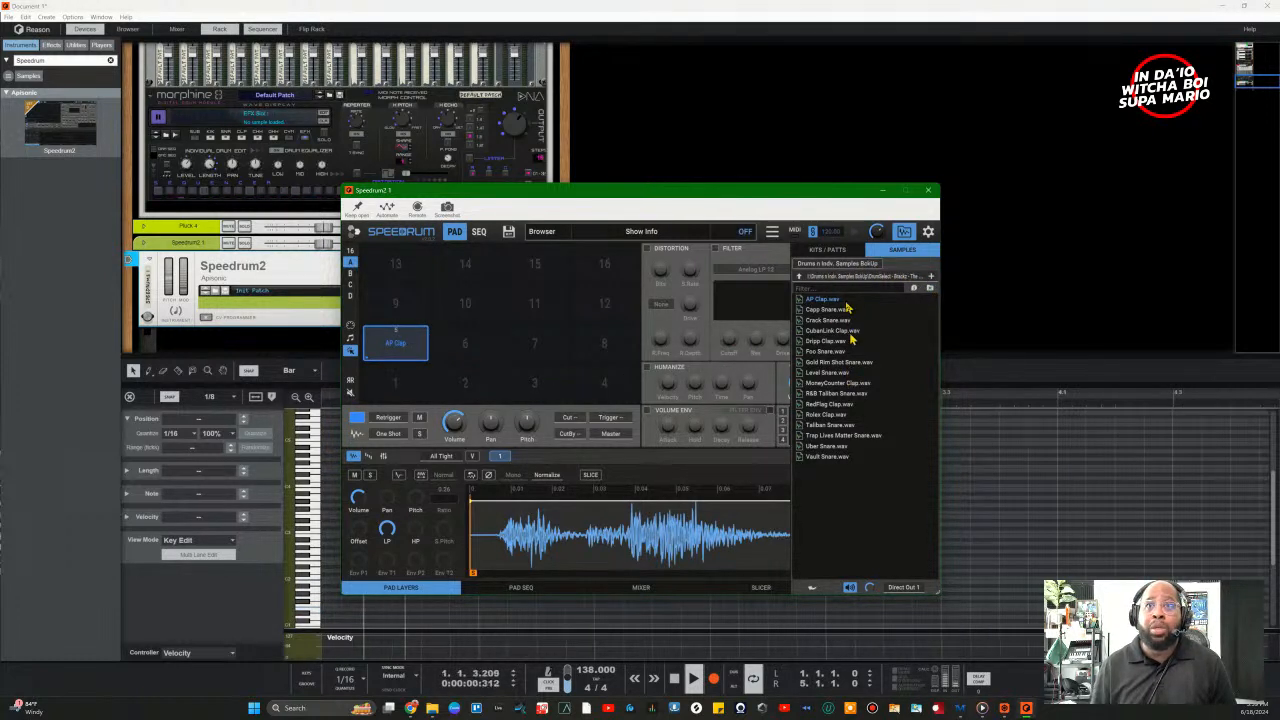
Step: Open the SG808s & Kicks folder and audition 808 samples down to LoudPack 808
click(800, 281)
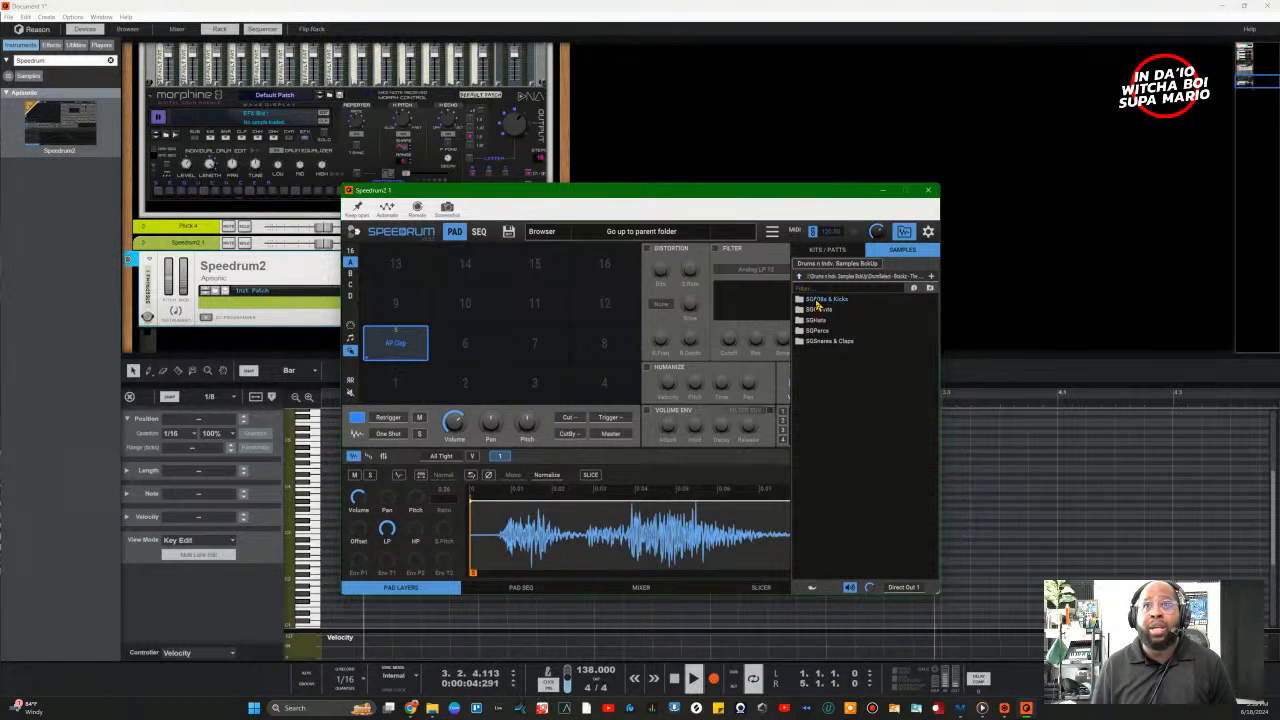
click(817, 300)
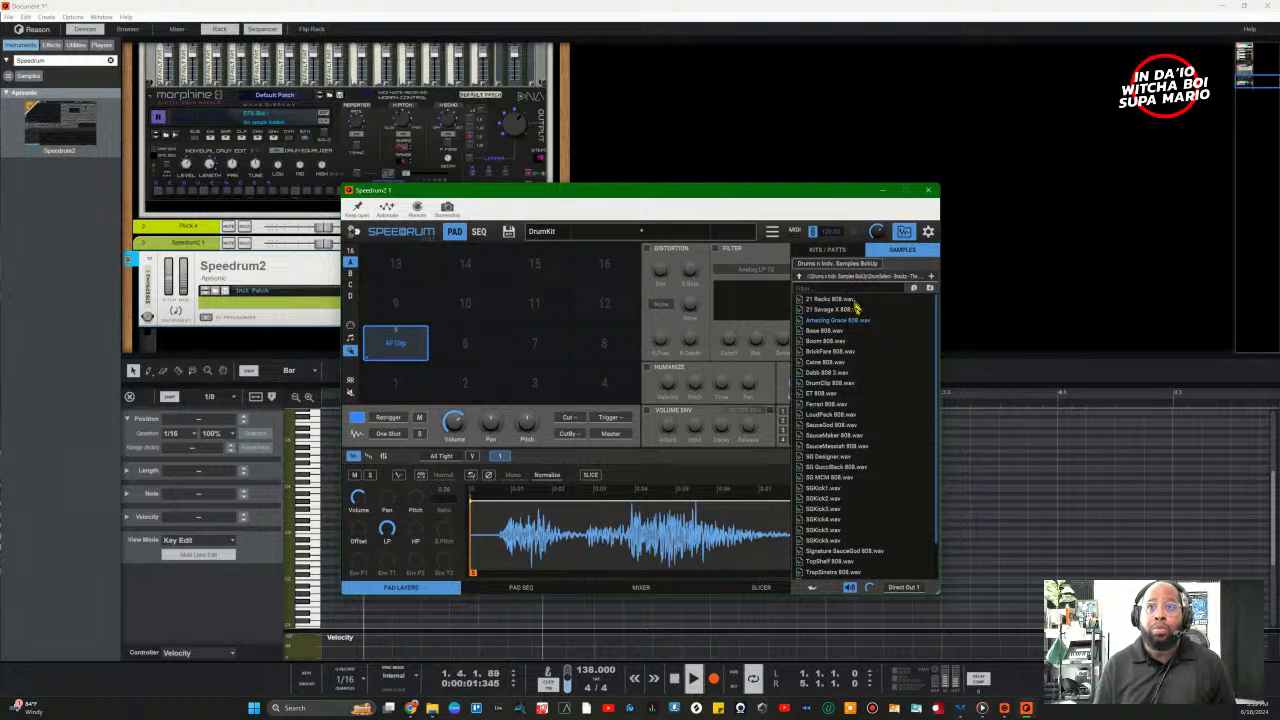
click(831, 478)
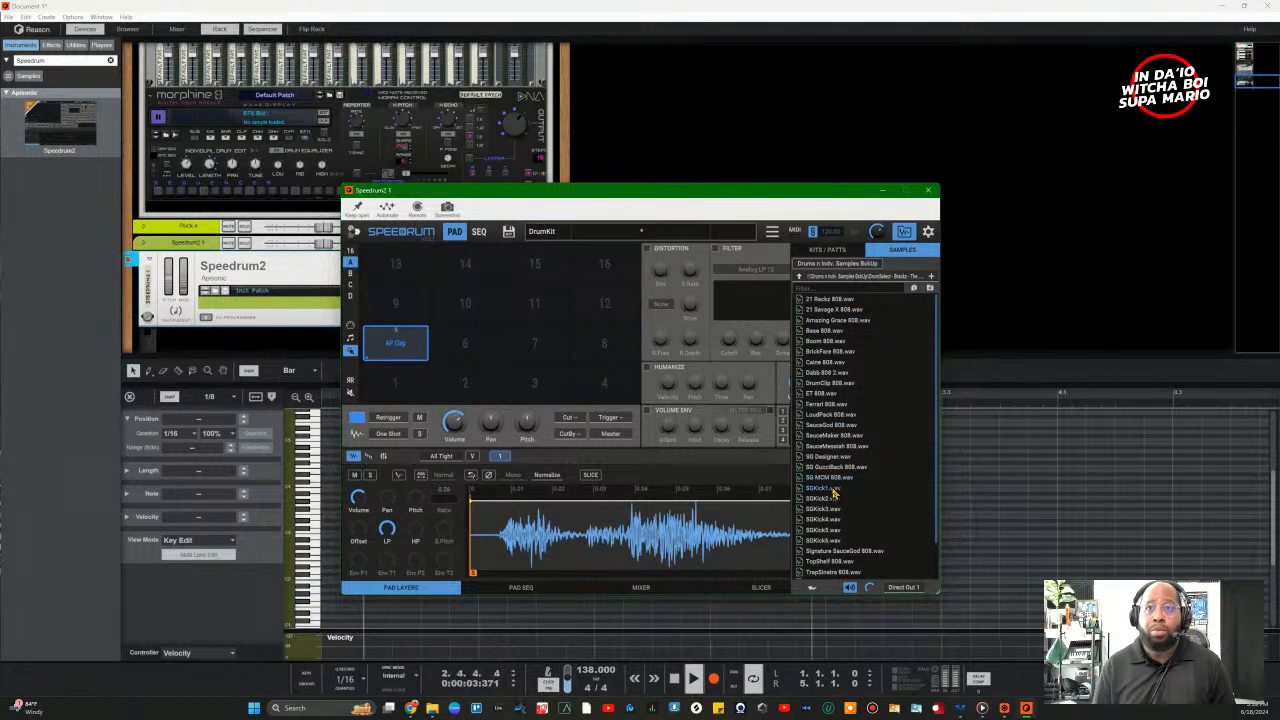
key(Down)
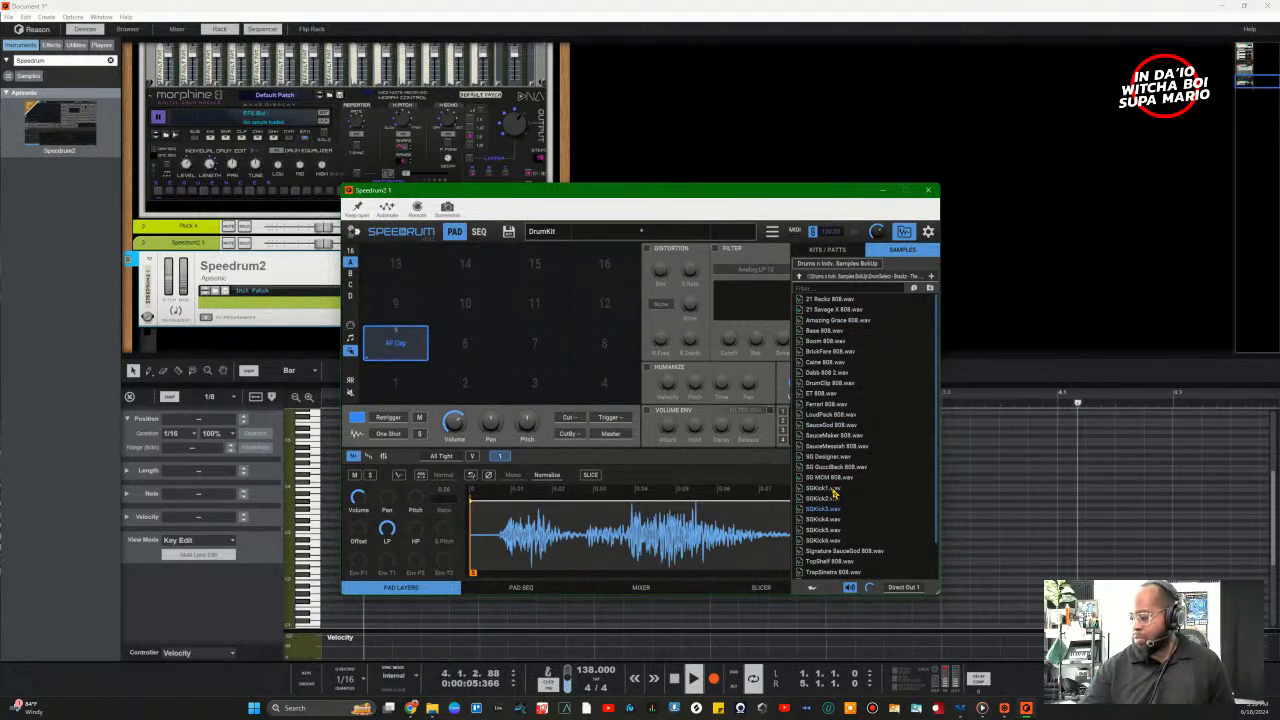
key(Down)
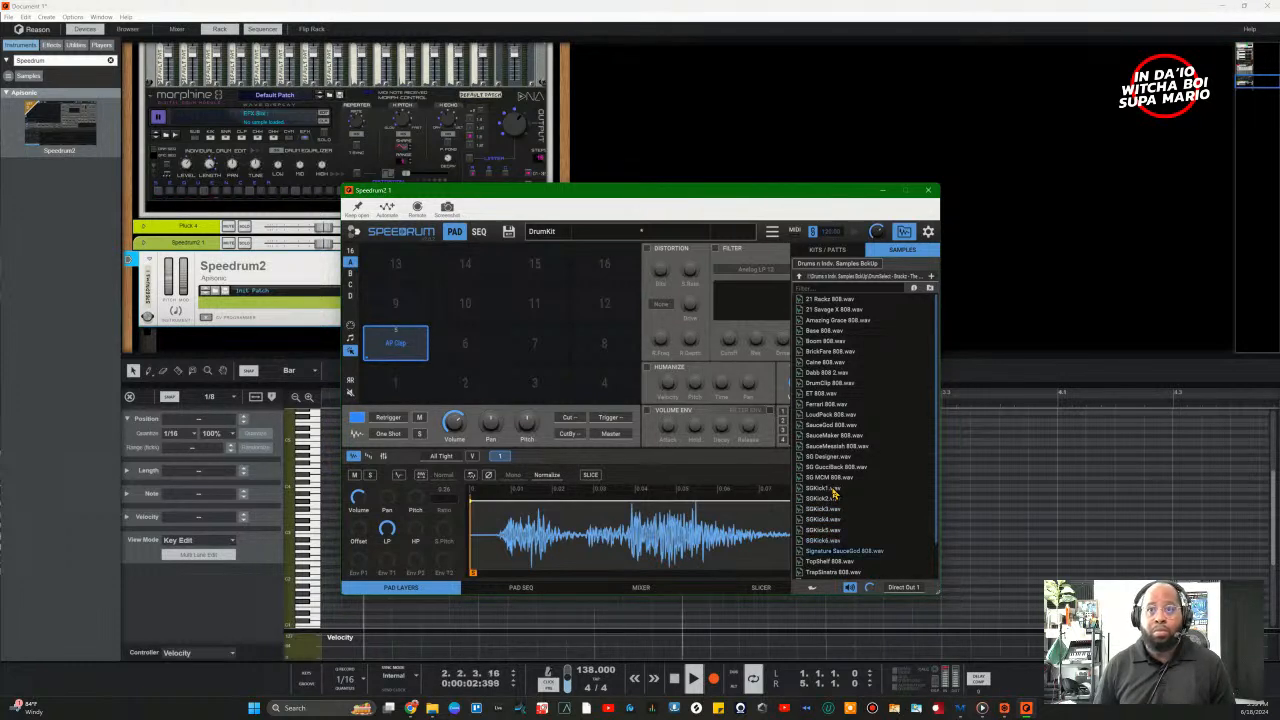
key(Down)
key(End)
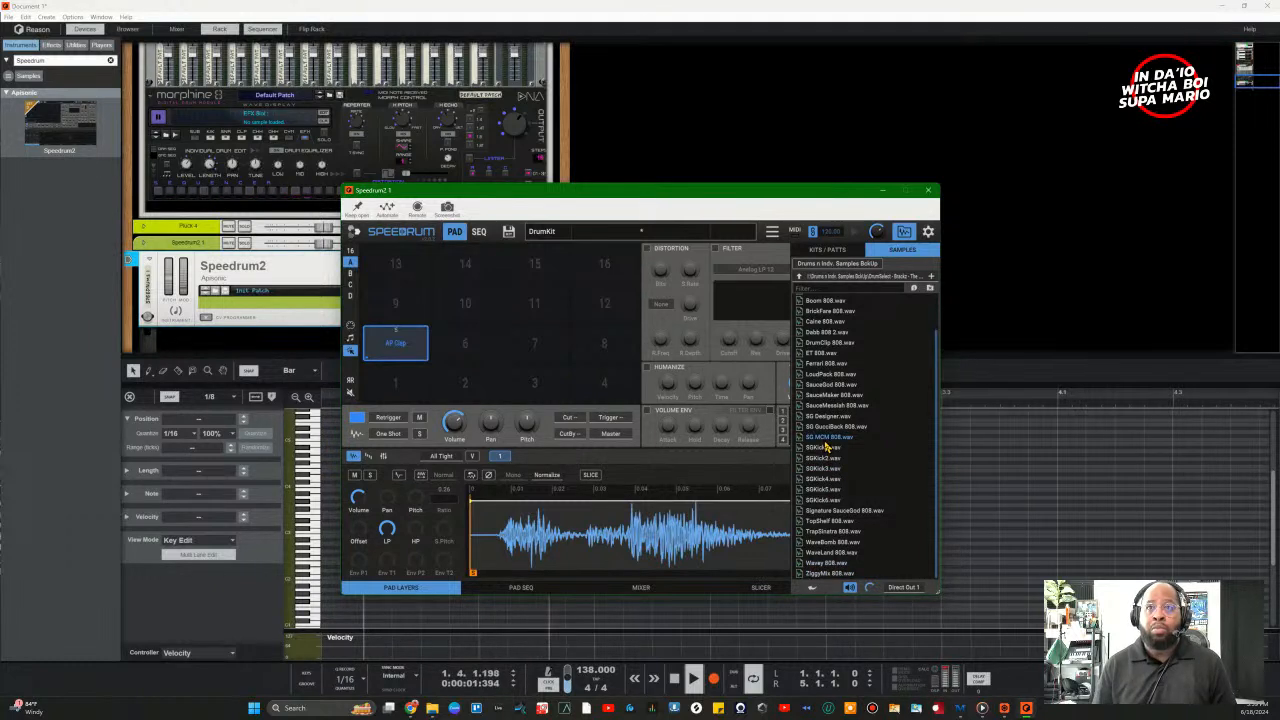
key(Up)
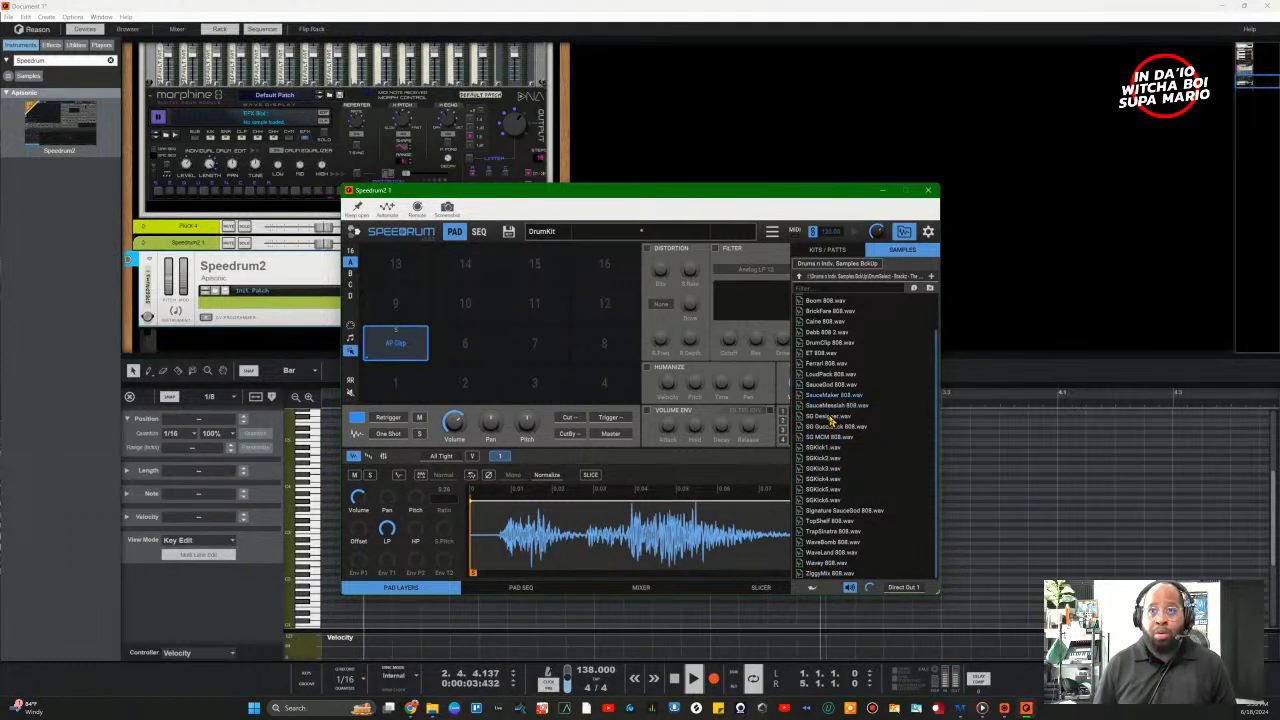
key(Up)
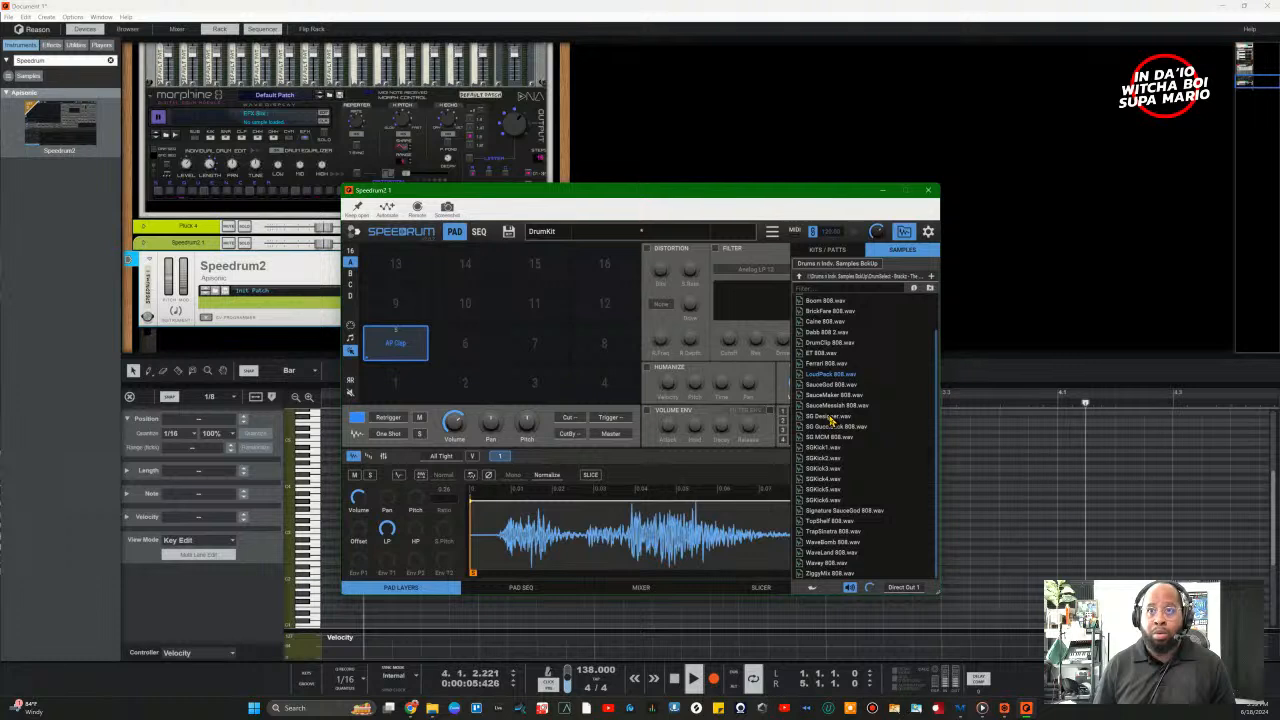
Step: Load LoudPack 808.wav onto pad 1 and hide the sample browser
drag(832, 375, 413, 385)
click(413, 385)
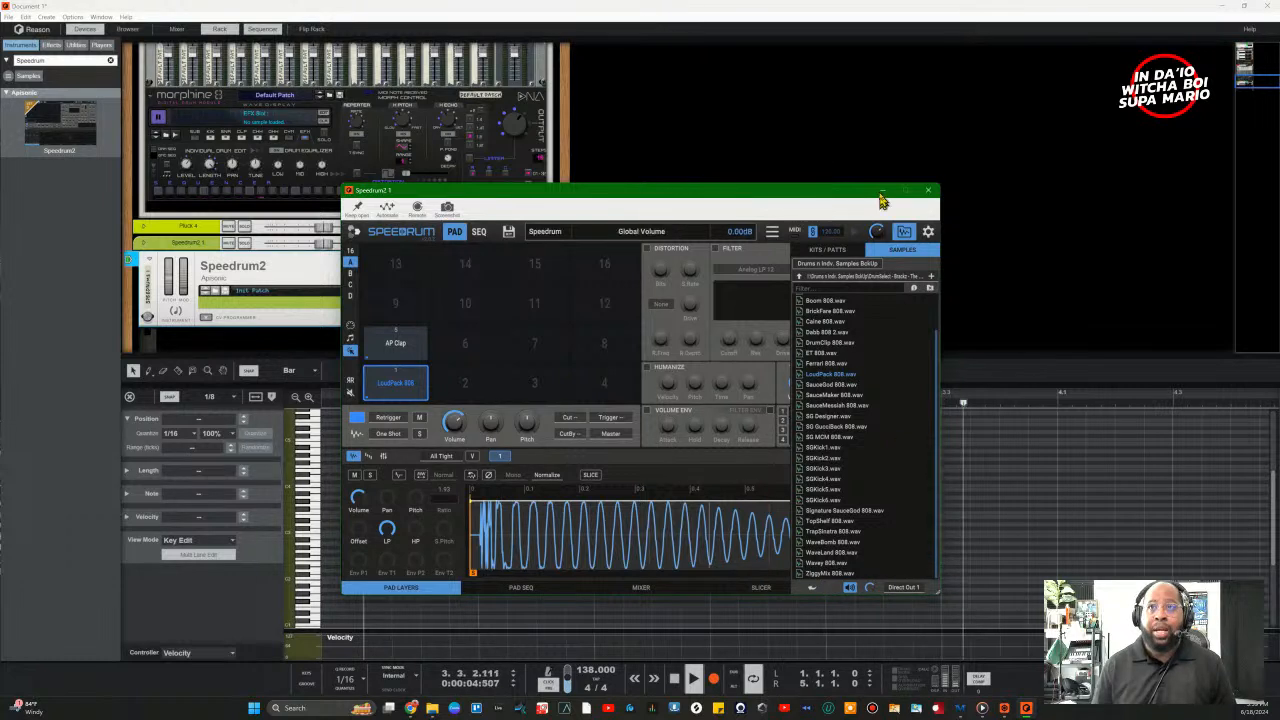
click(811, 586)
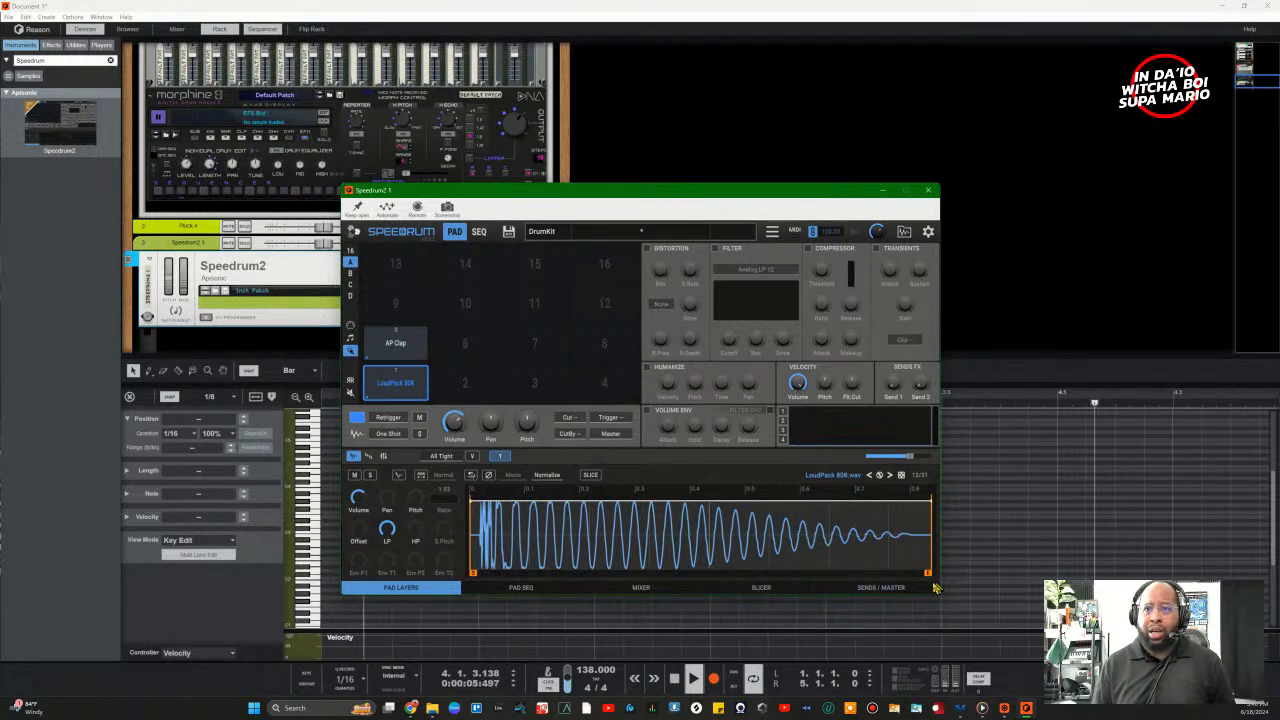
Step: Pull the LoudPack 808's sample end back to about 327 ms so it stops early
mouse_move(925, 573)
mouse_down()
mouse_move(586, 577)
mouse_move(627, 575)
mouse_up()
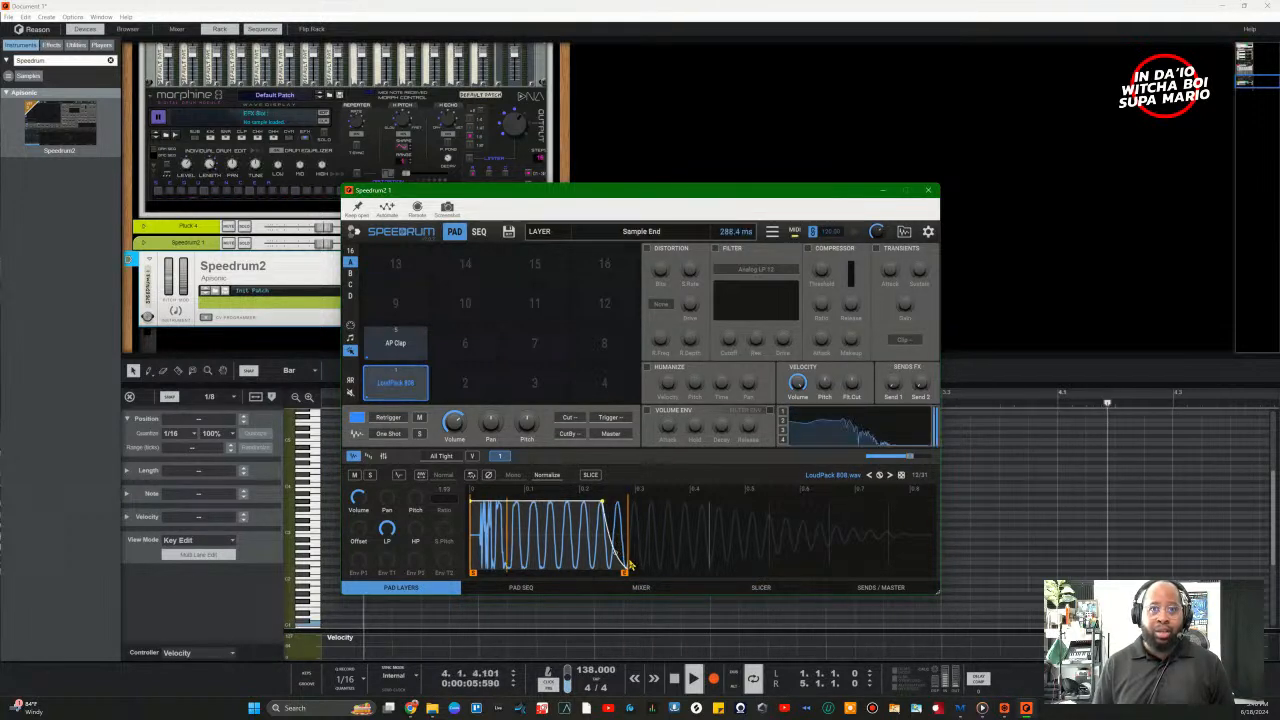
mouse_move(633, 577)
mouse_down()
mouse_move(619, 575)
mouse_move(646, 572)
mouse_up()
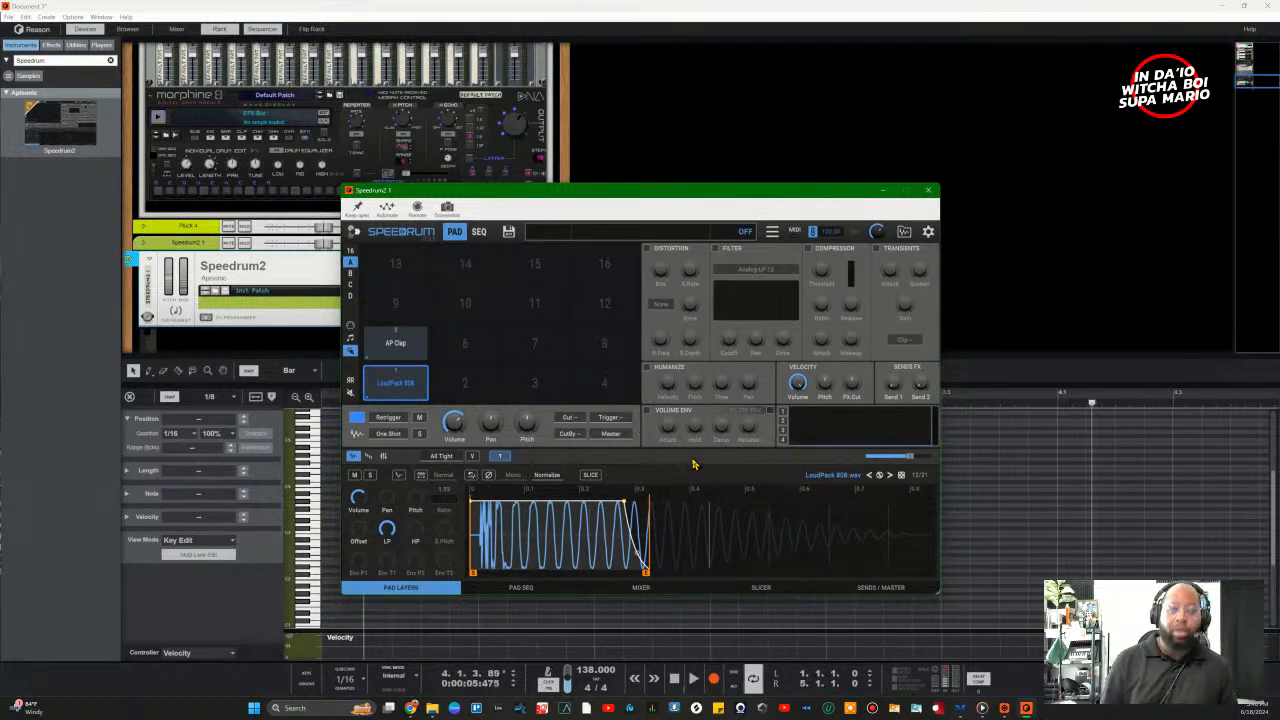
drag(592, 203, 739, 52)
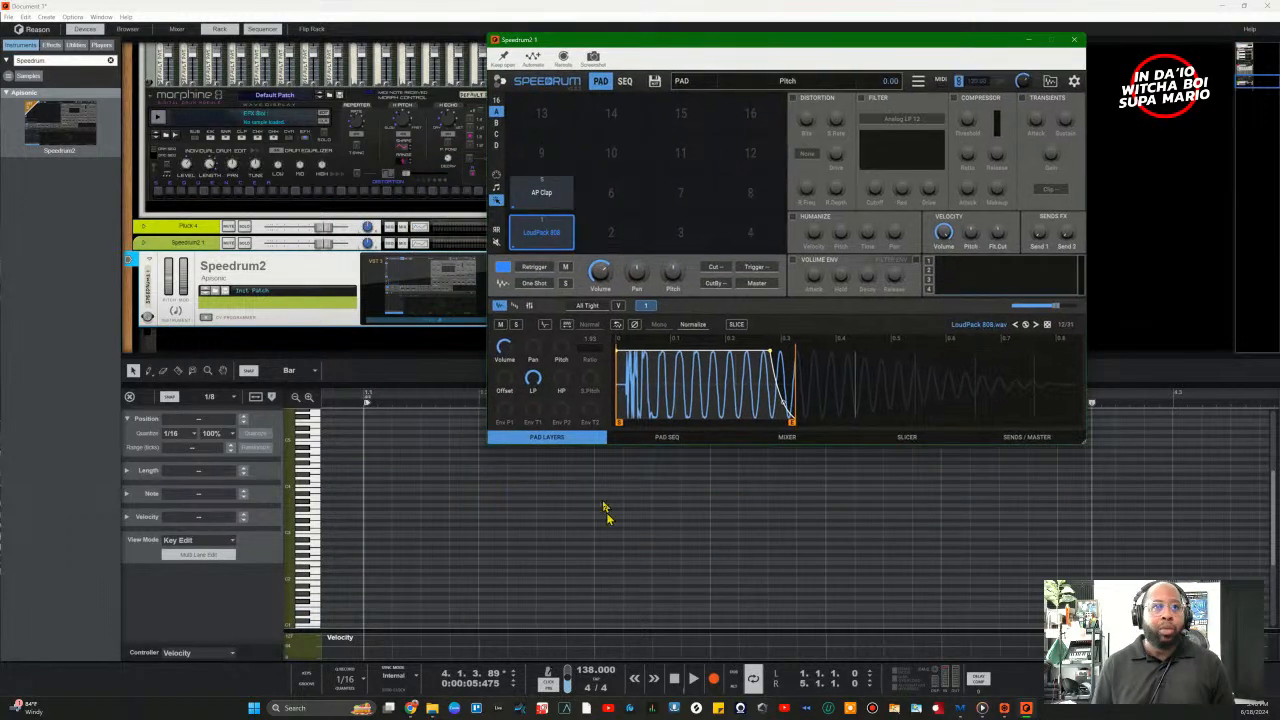
Step: Reposition the Speedrum2 window and return from note editing to the track arrangement
drag(643, 46, 784, 15)
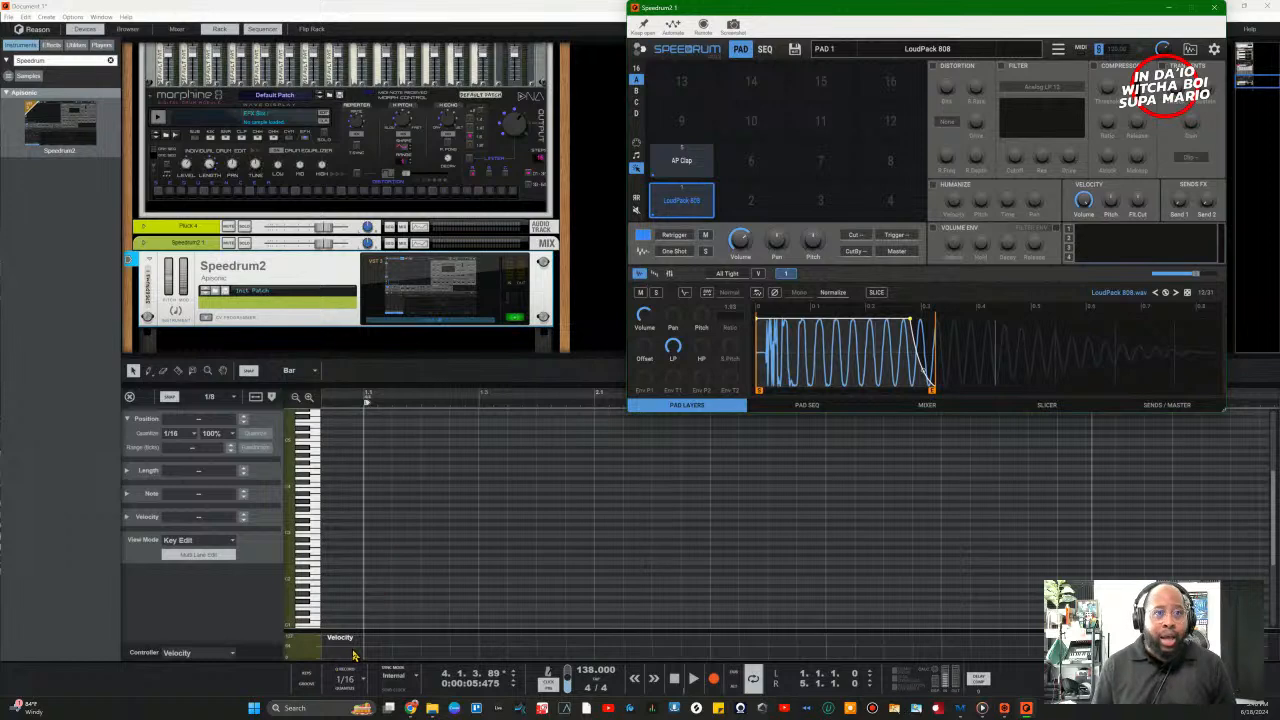
click(292, 401)
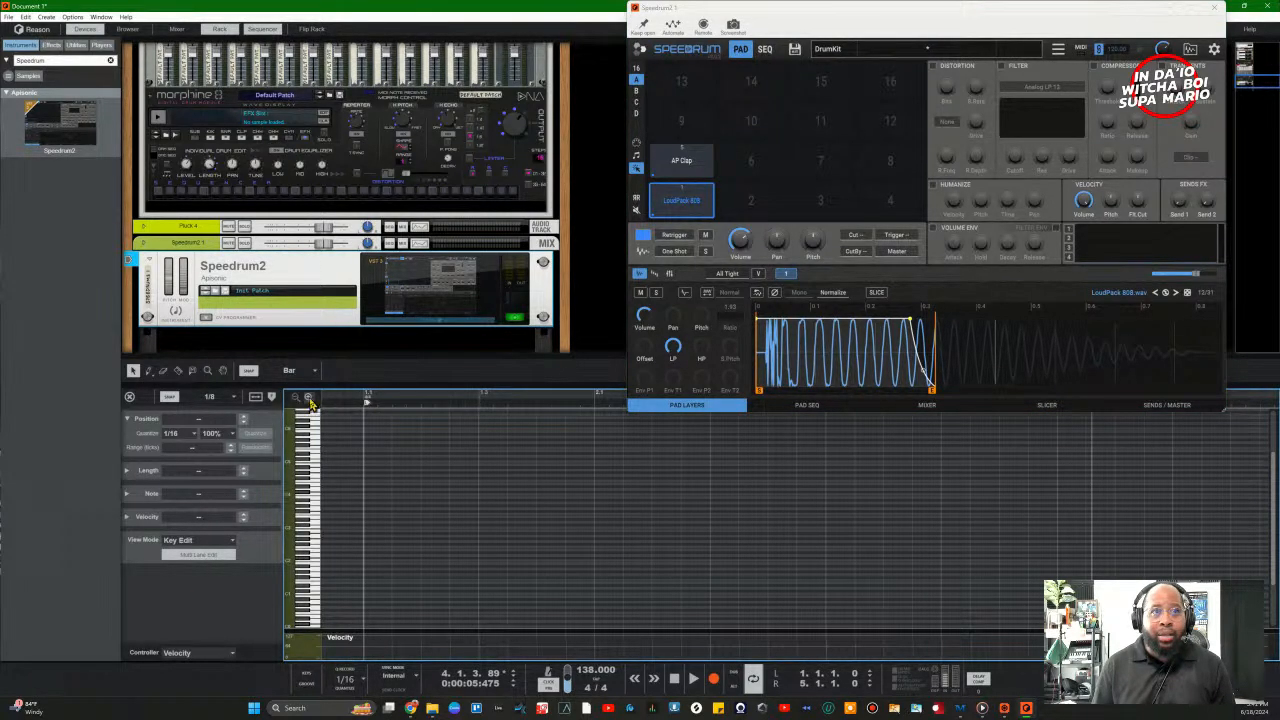
click(309, 399)
click(295, 398)
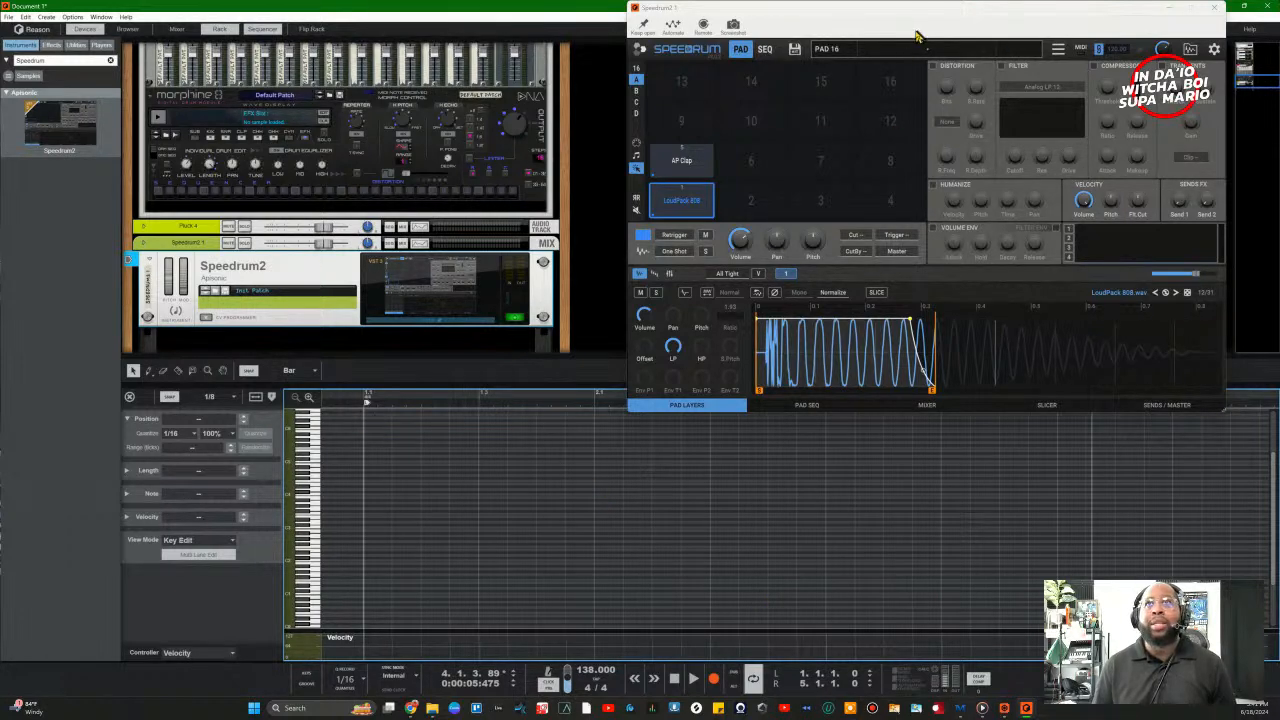
drag(922, 14, 511, 600)
click(518, 395)
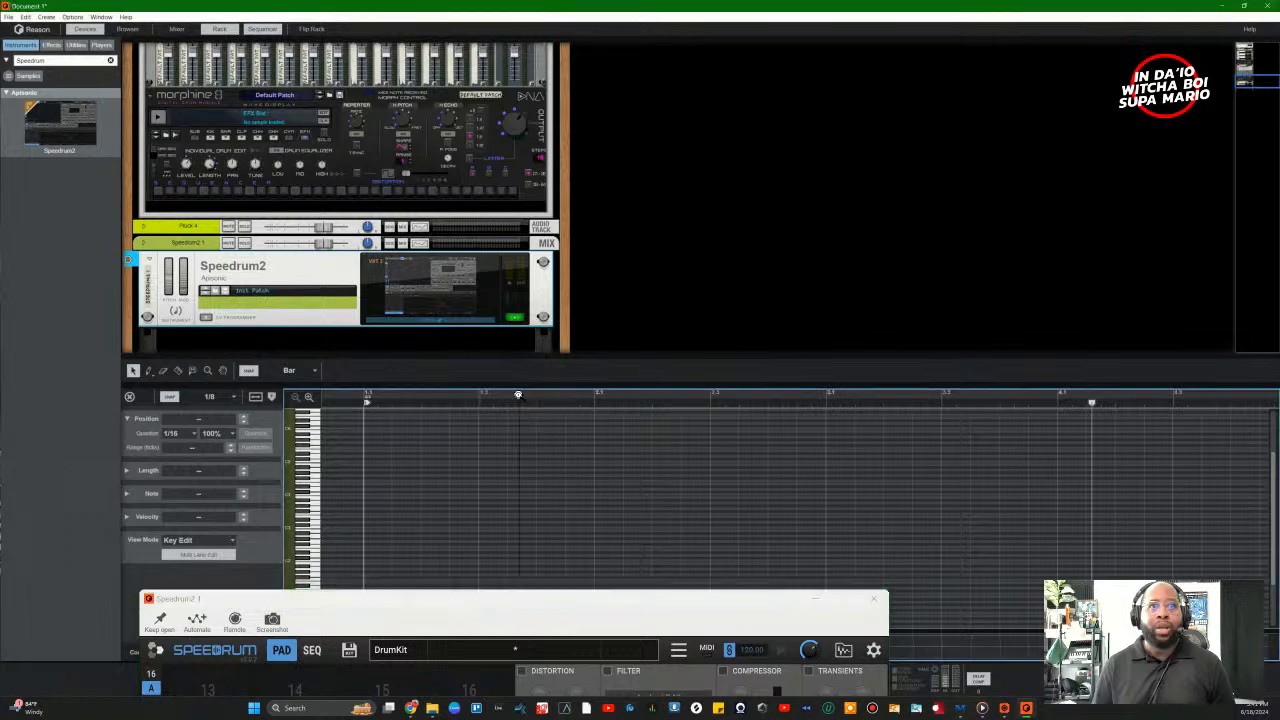
click(527, 425)
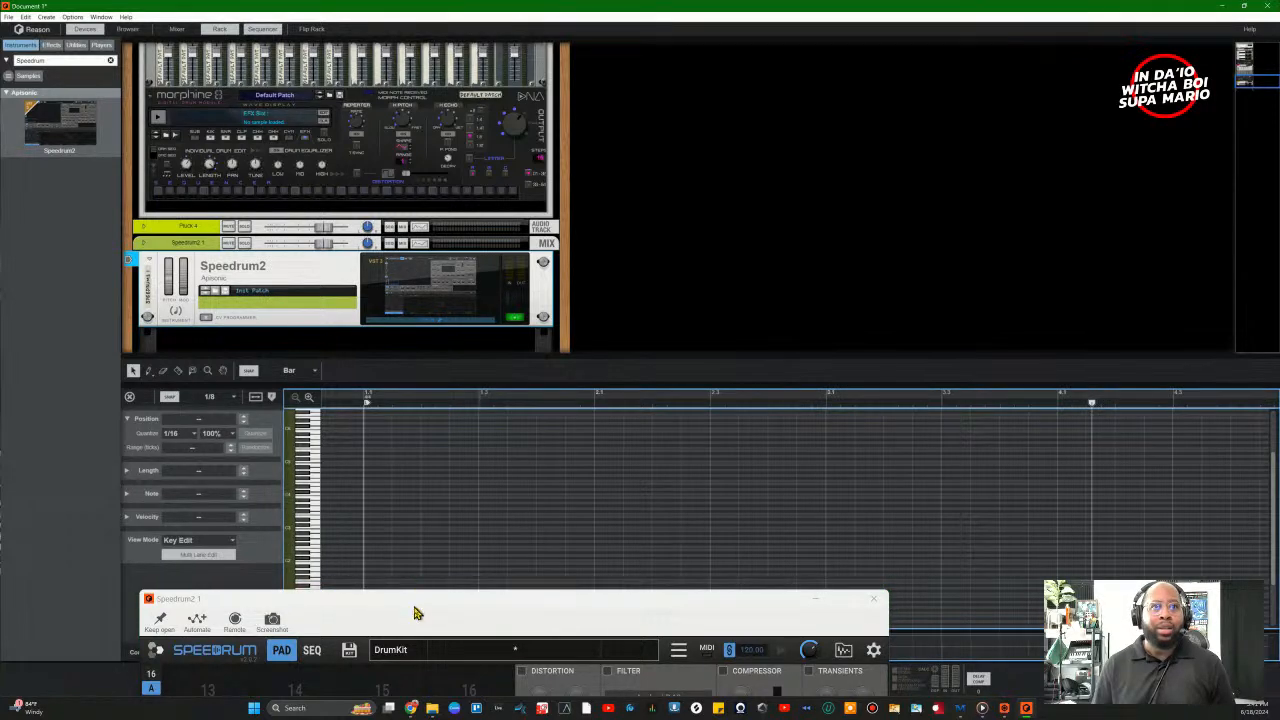
drag(417, 612, 445, 468)
click(259, 406)
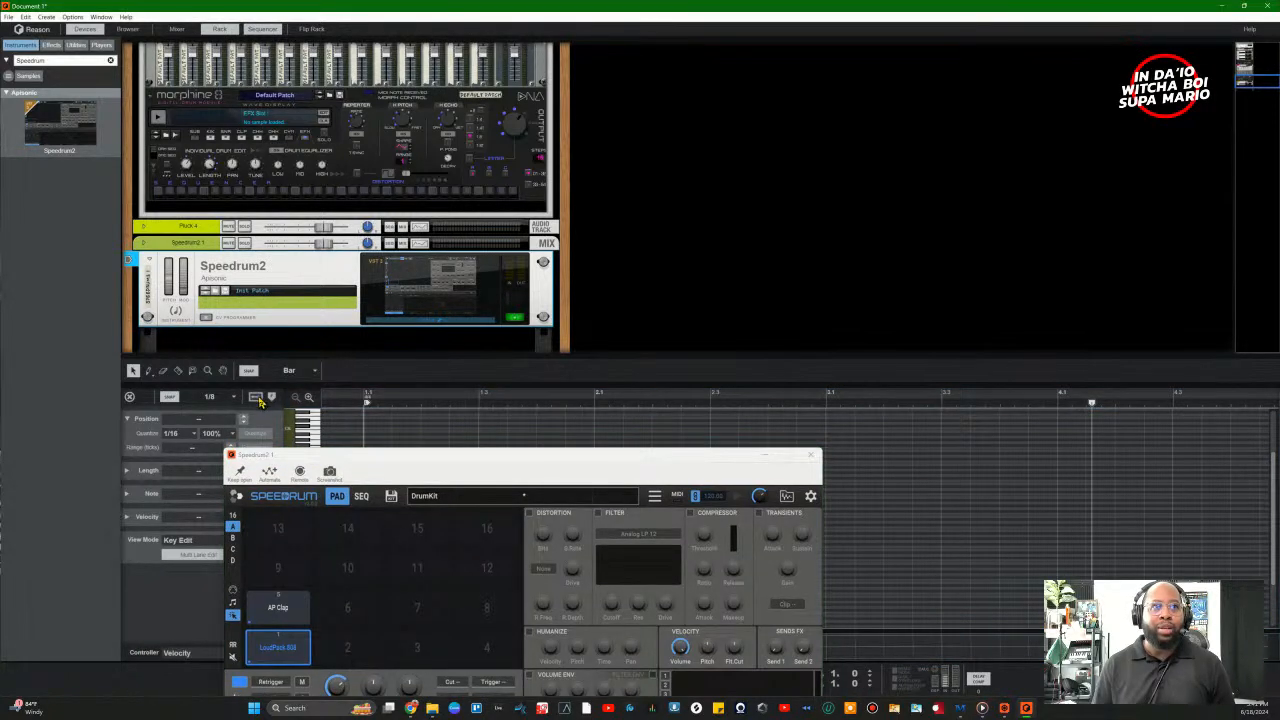
drag(338, 456, 608, 74)
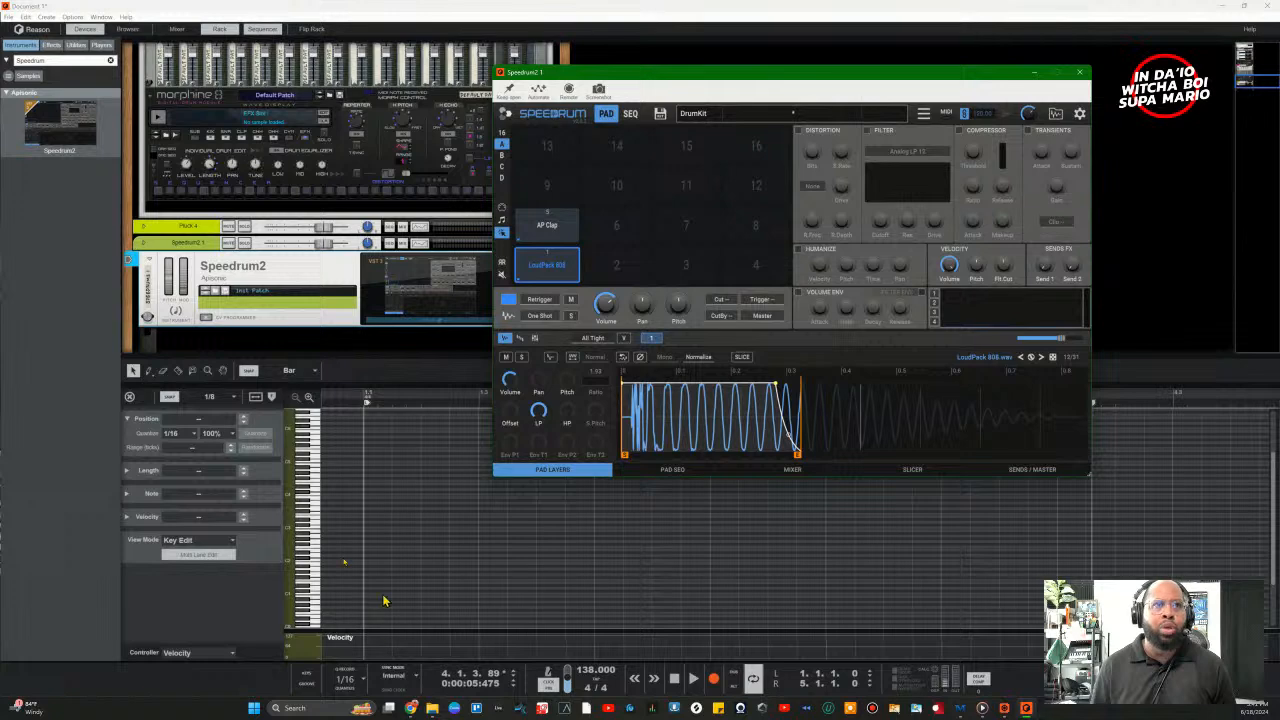
click(131, 397)
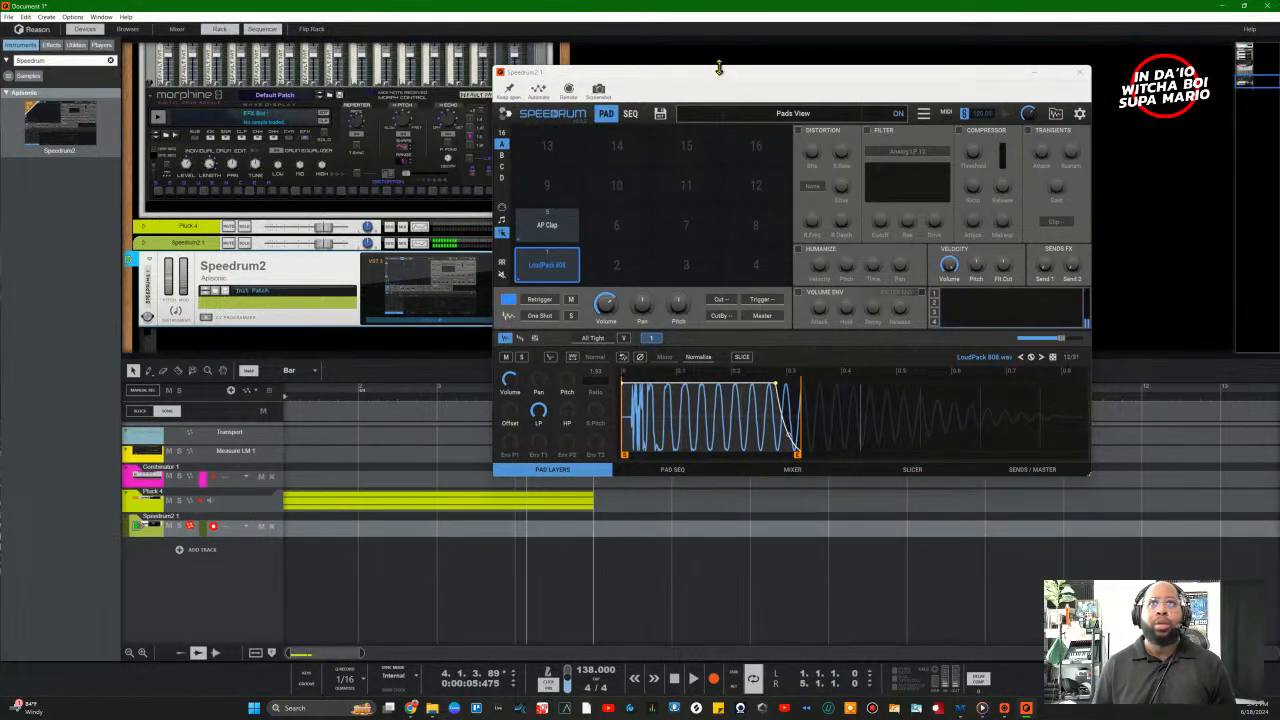
drag(717, 70, 922, 88)
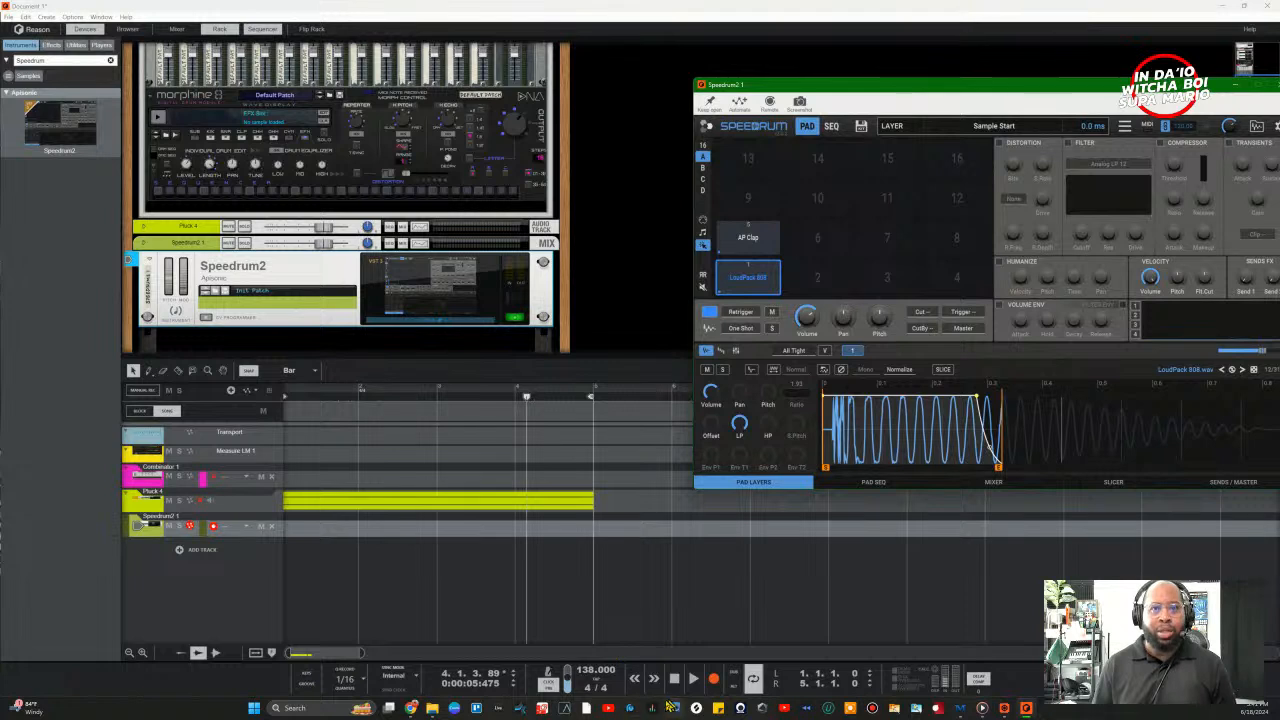
Step: Rewind, record an 808 take on the Speedrum2 track, and open the new clip
click(676, 688)
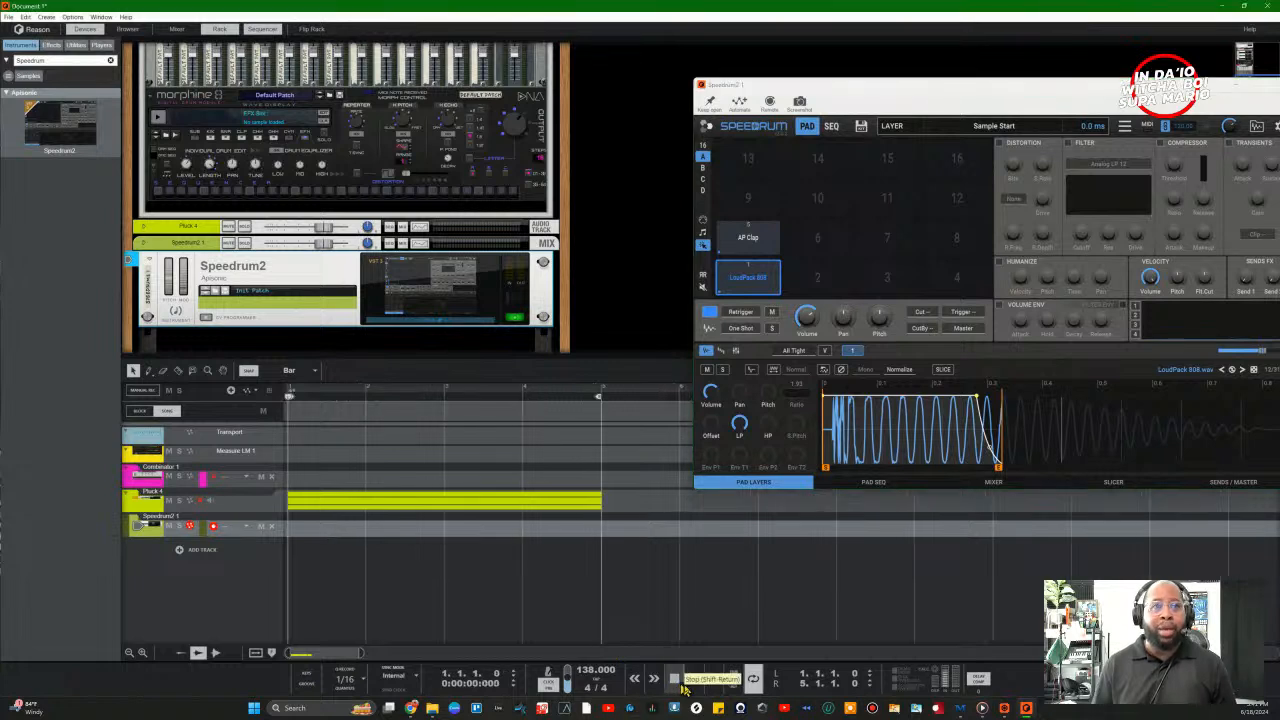
click(263, 530)
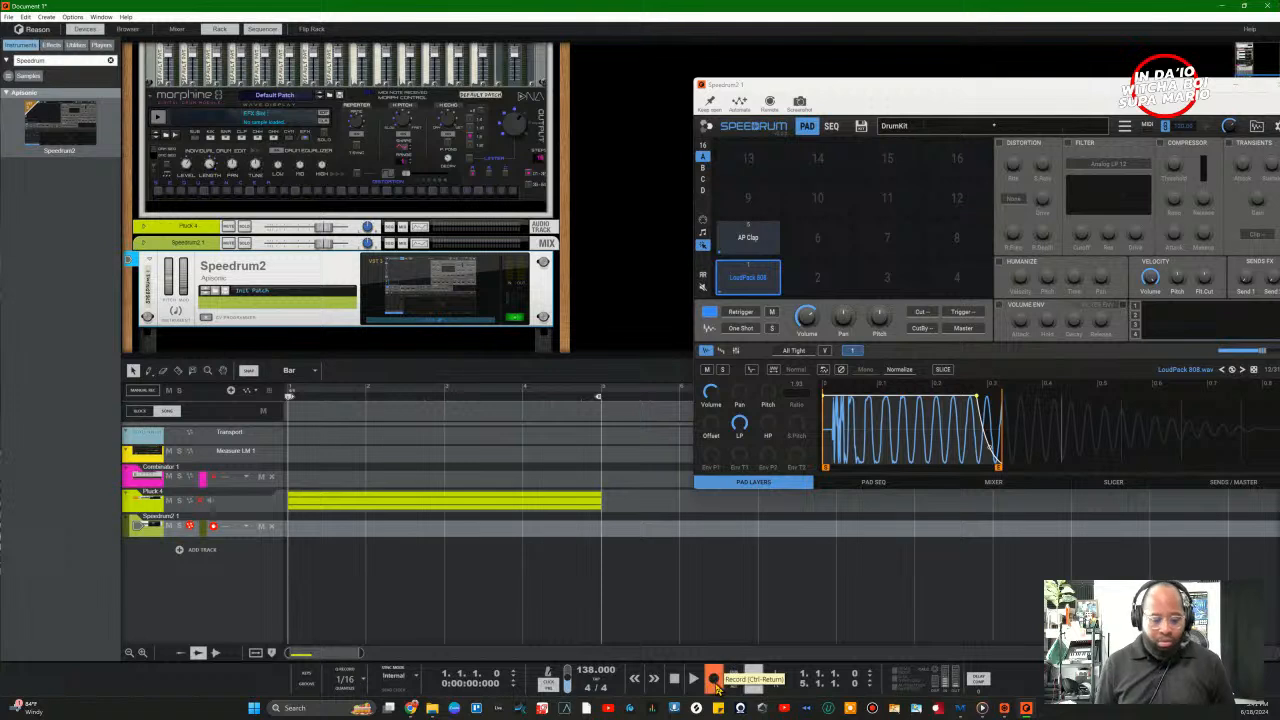
click(713, 679)
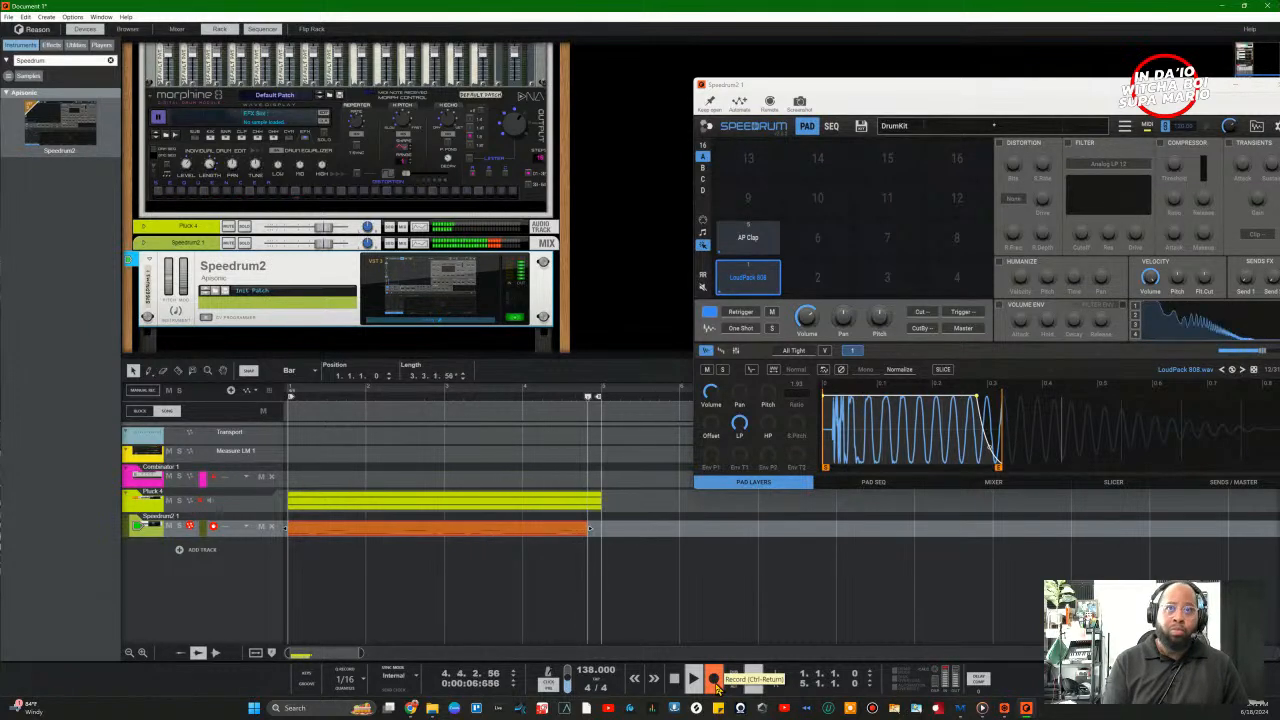
click(715, 681)
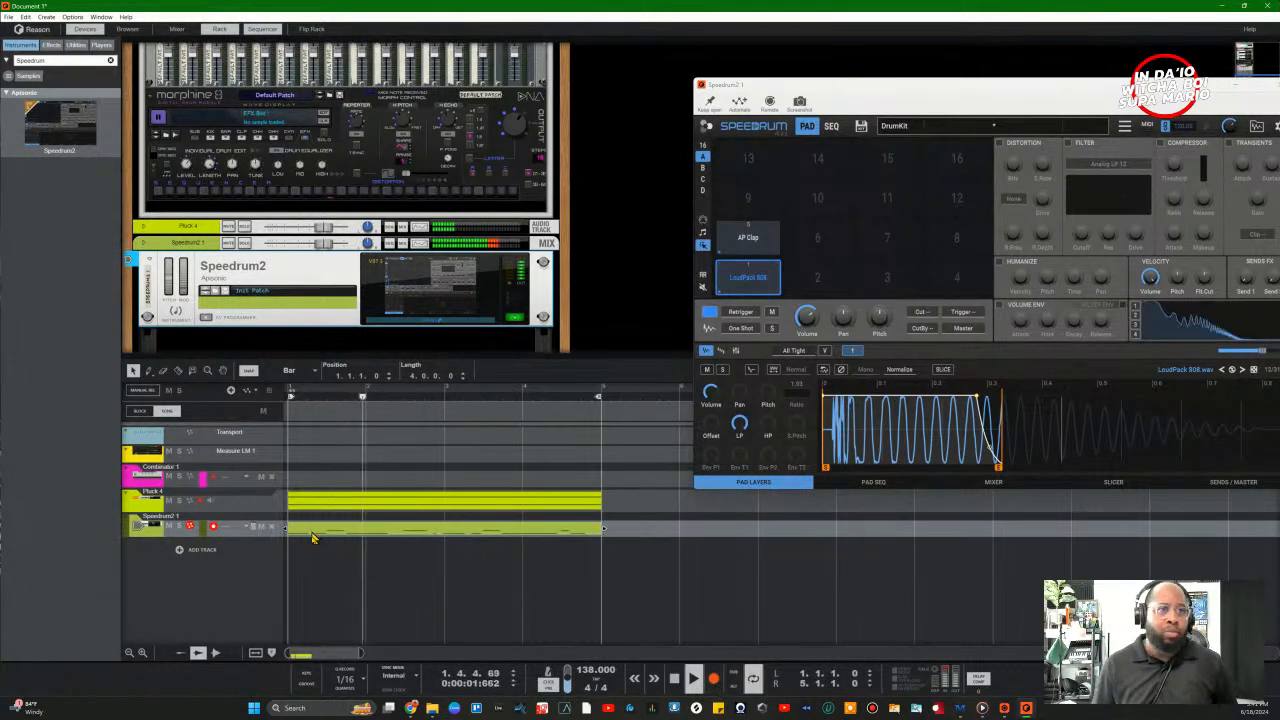
double_click(348, 538)
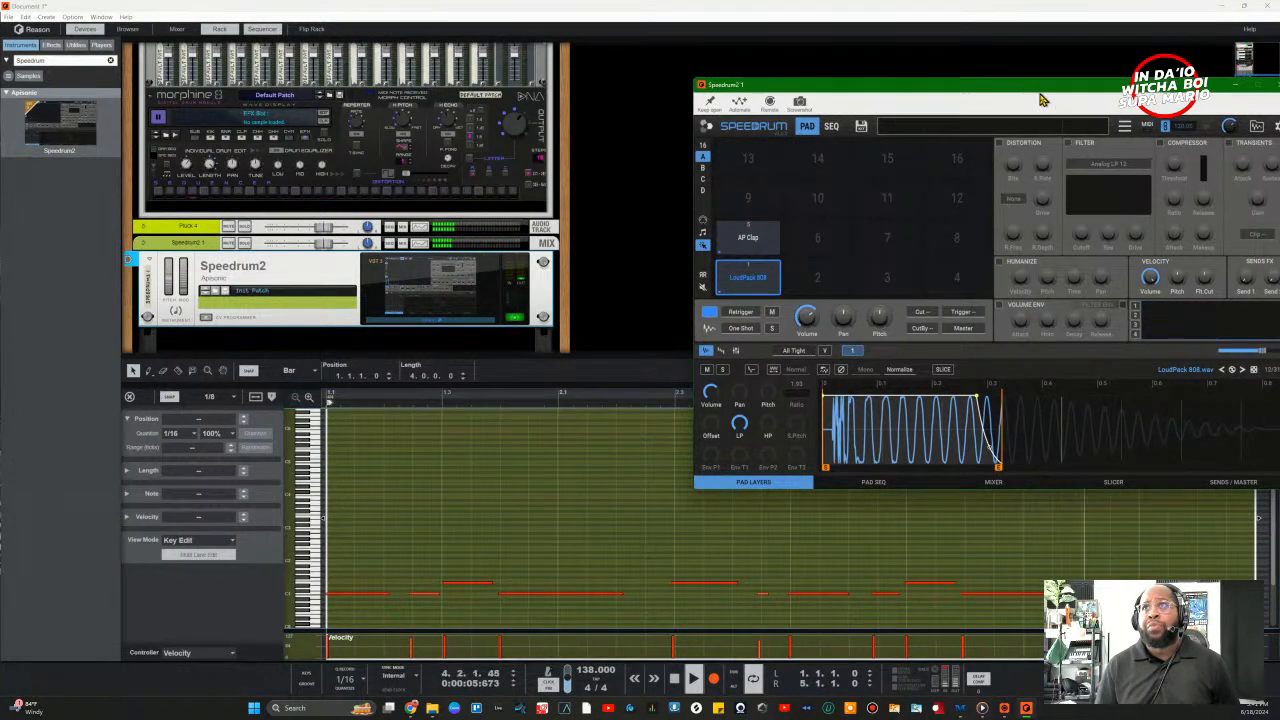
Step: Close the Speedrum2 window and enlarge the note editor's rows
drag(1117, 86, 892, 86)
click(1055, 88)
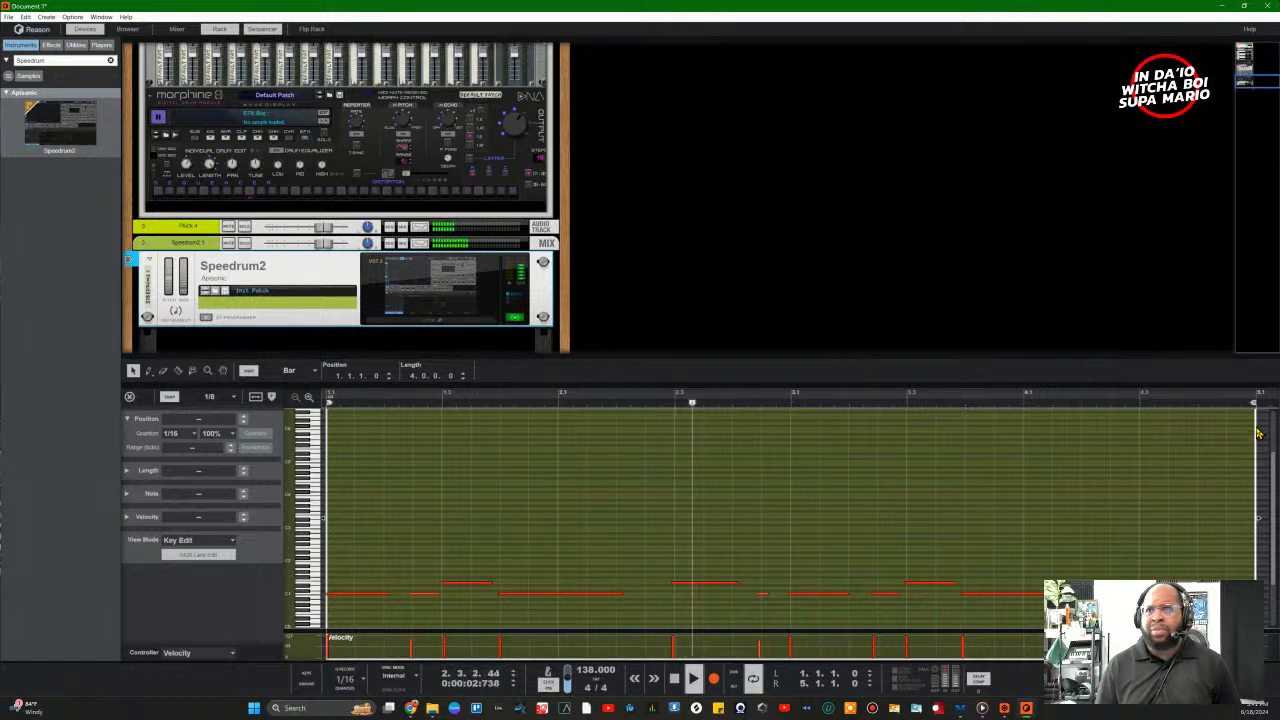
click(288, 588)
click(308, 398)
click(308, 398)
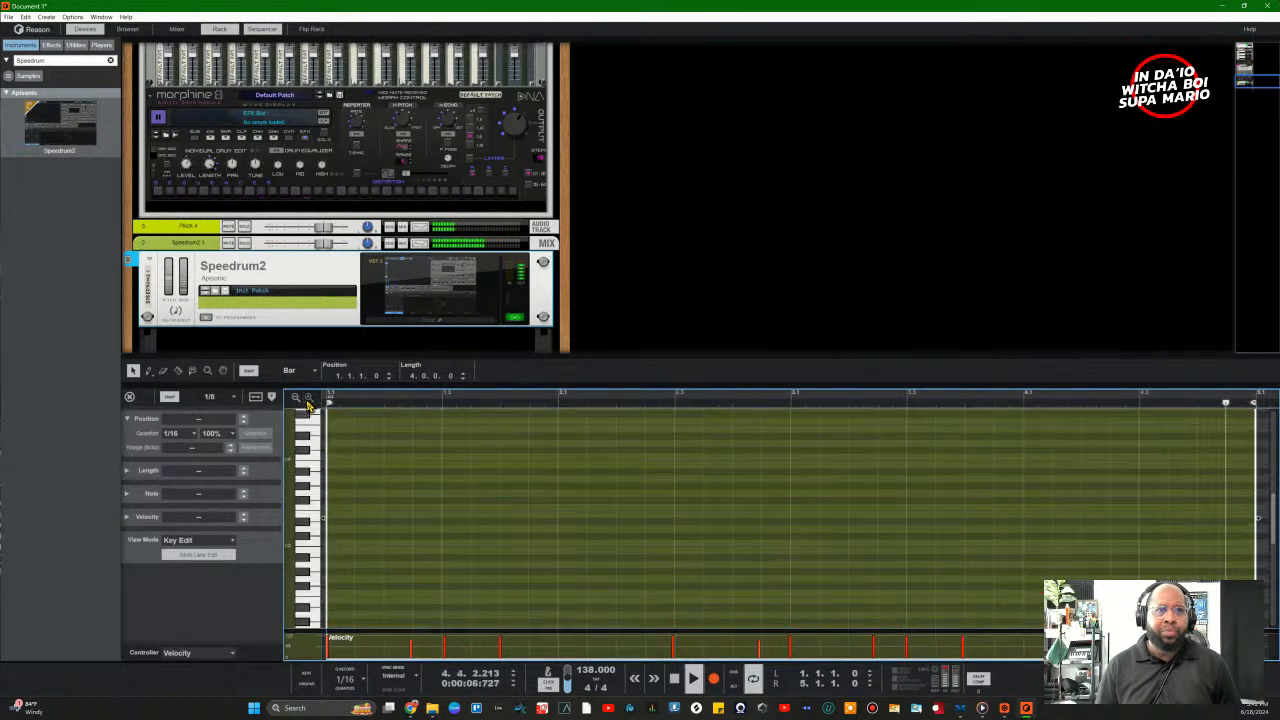
click(308, 398)
scroll(338, 484, up, 8)
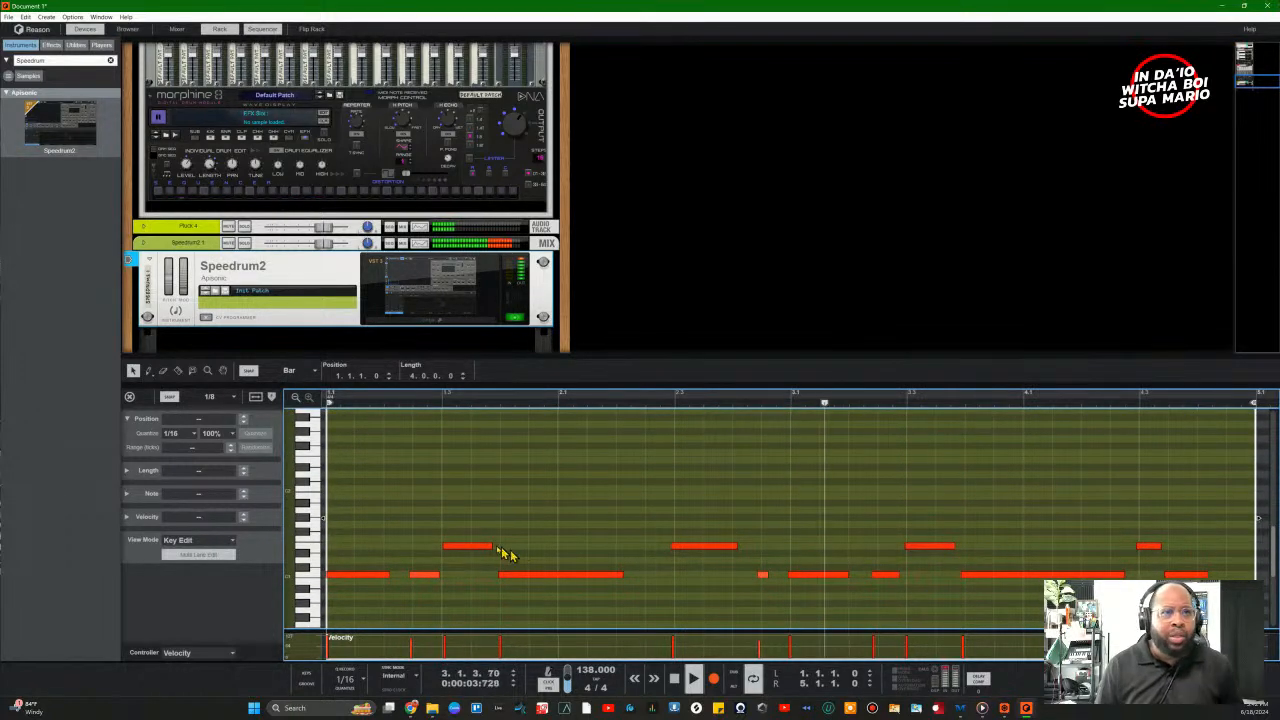
Step: Select all 808 notes, quantize them to 1/16 at 75% strength, and play them back
drag(338, 515, 1208, 606)
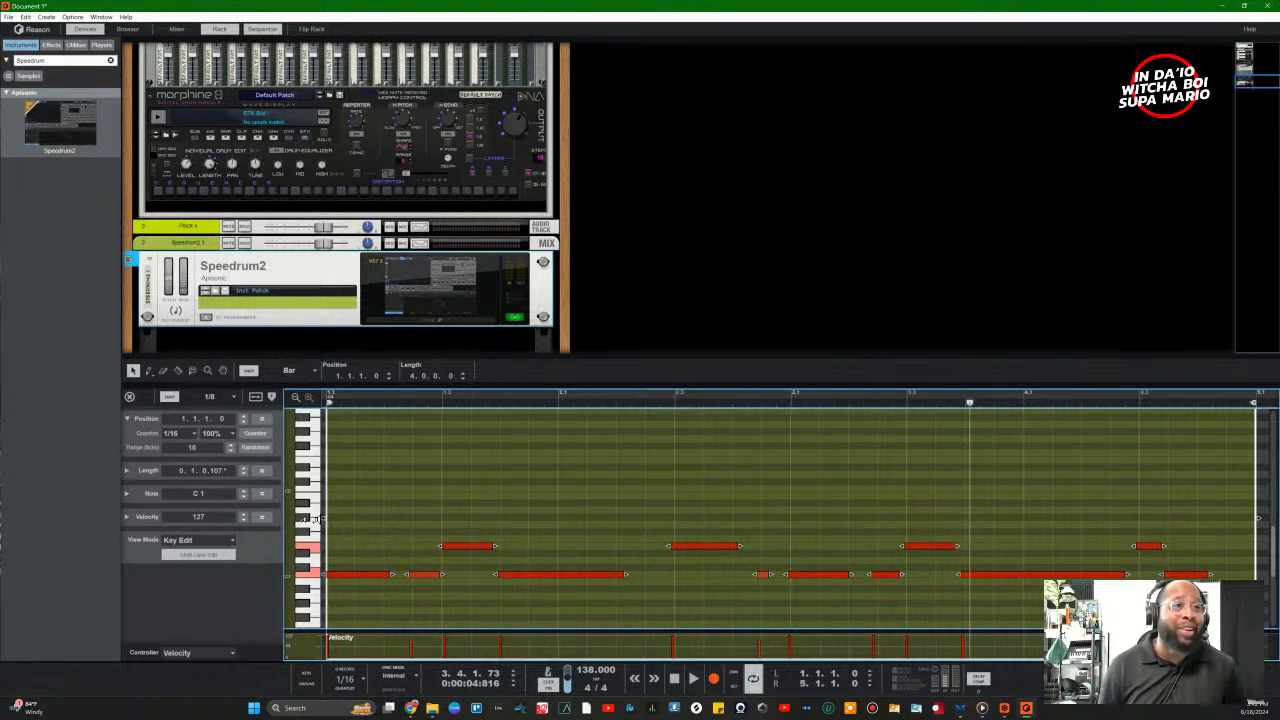
click(210, 434)
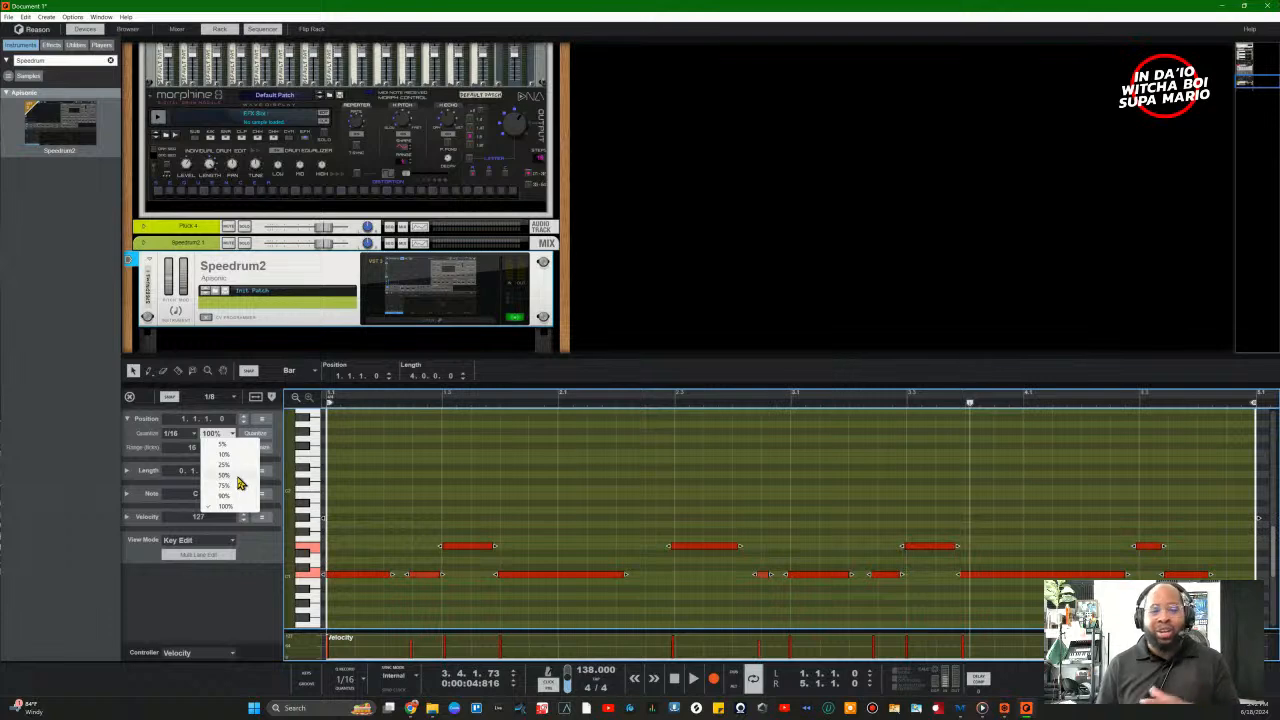
click(230, 487)
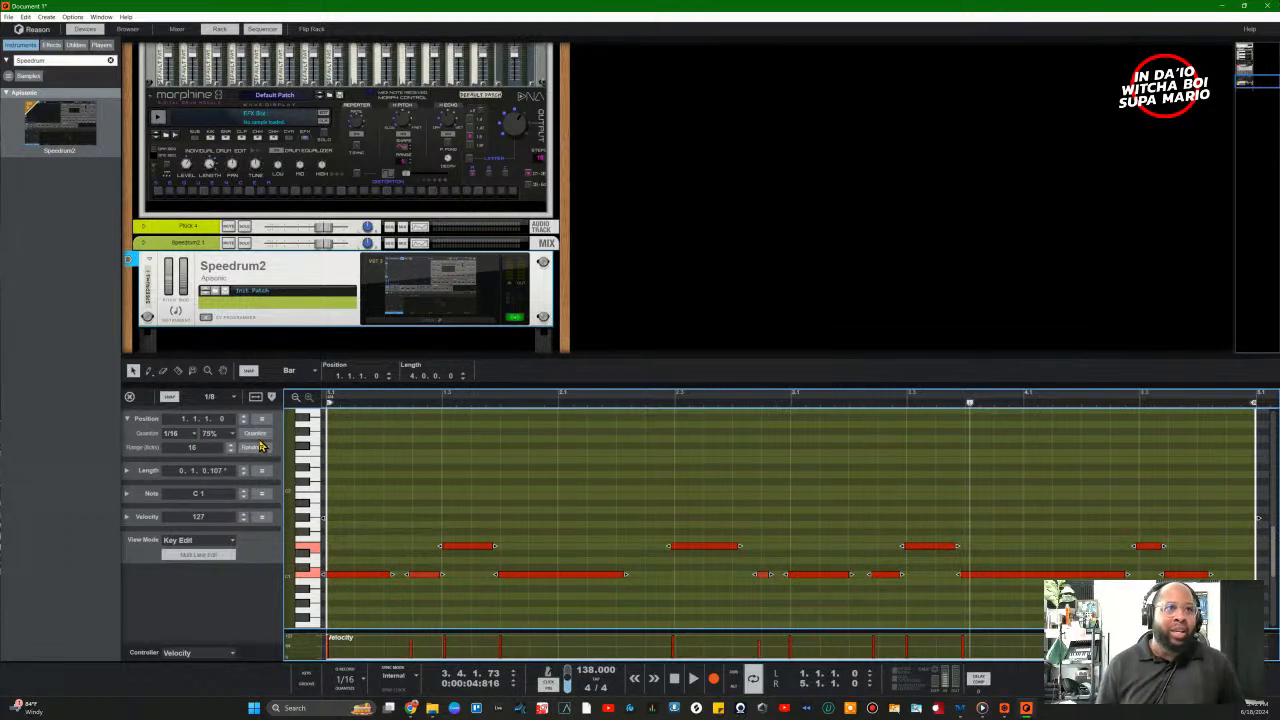
click(256, 441)
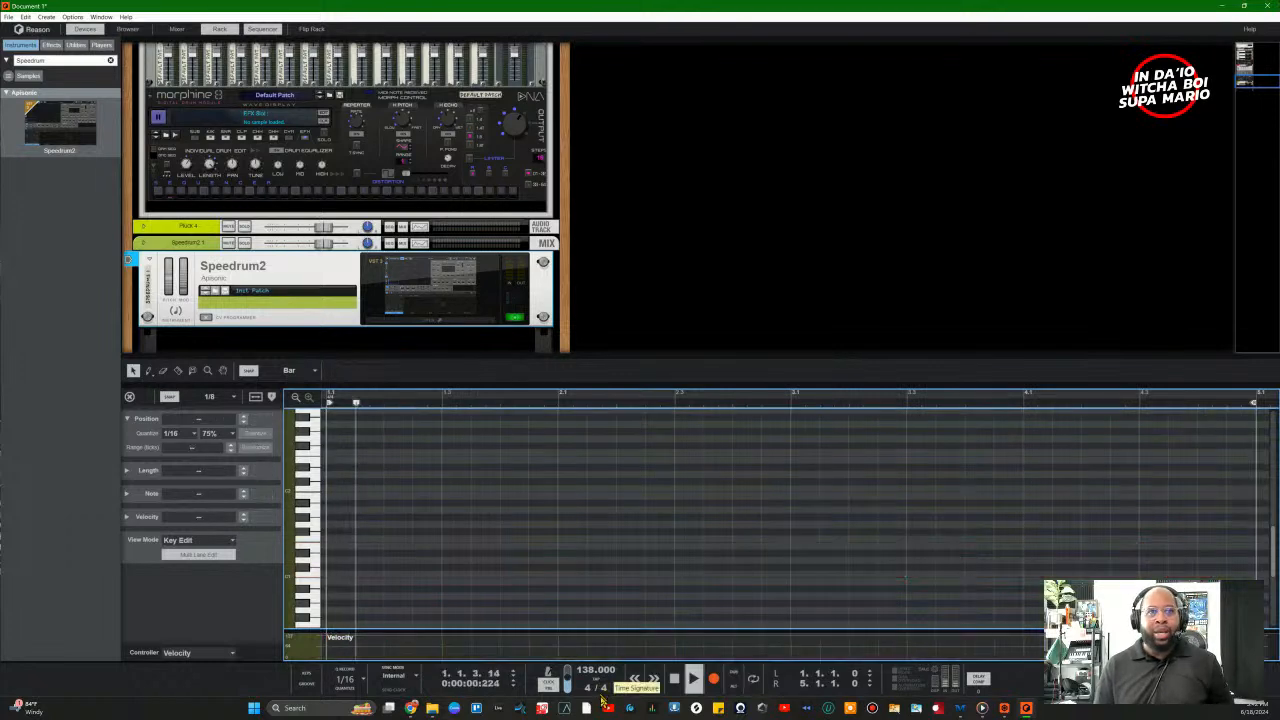
key(space)
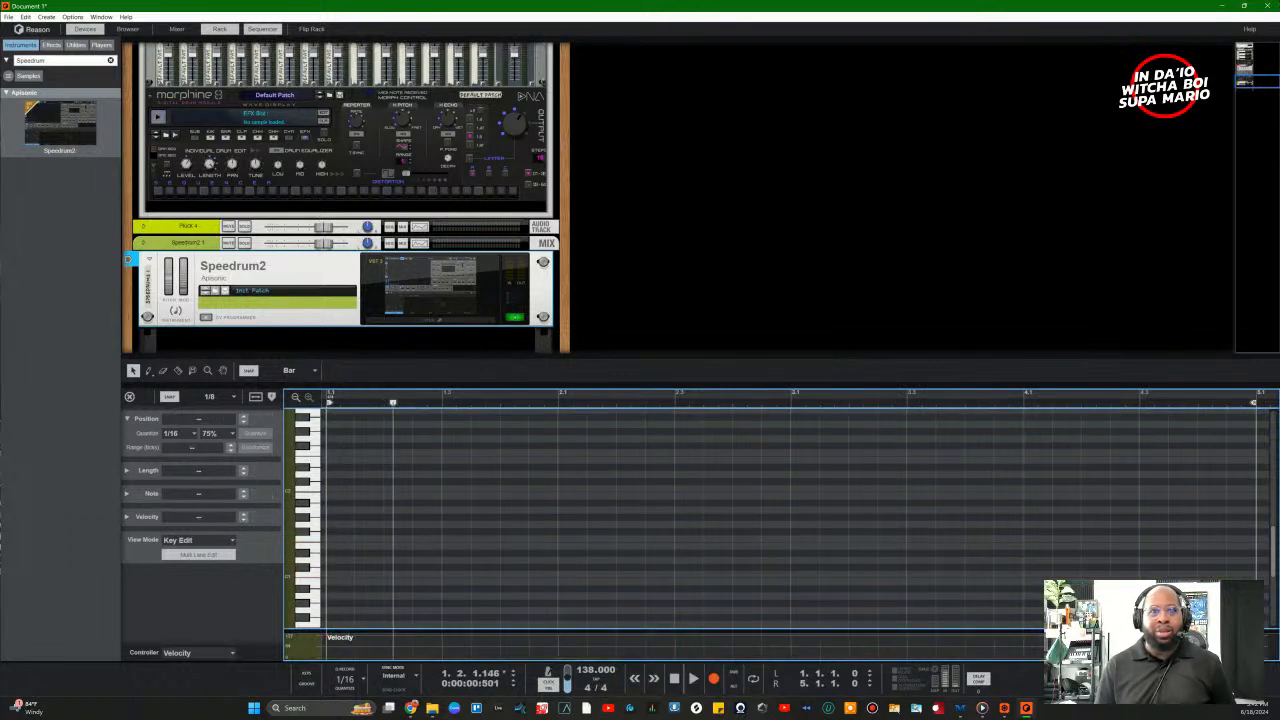
Step: Switch to the Song arrangement, play from the start, and reopen the Speedrum2 window
click(676, 680)
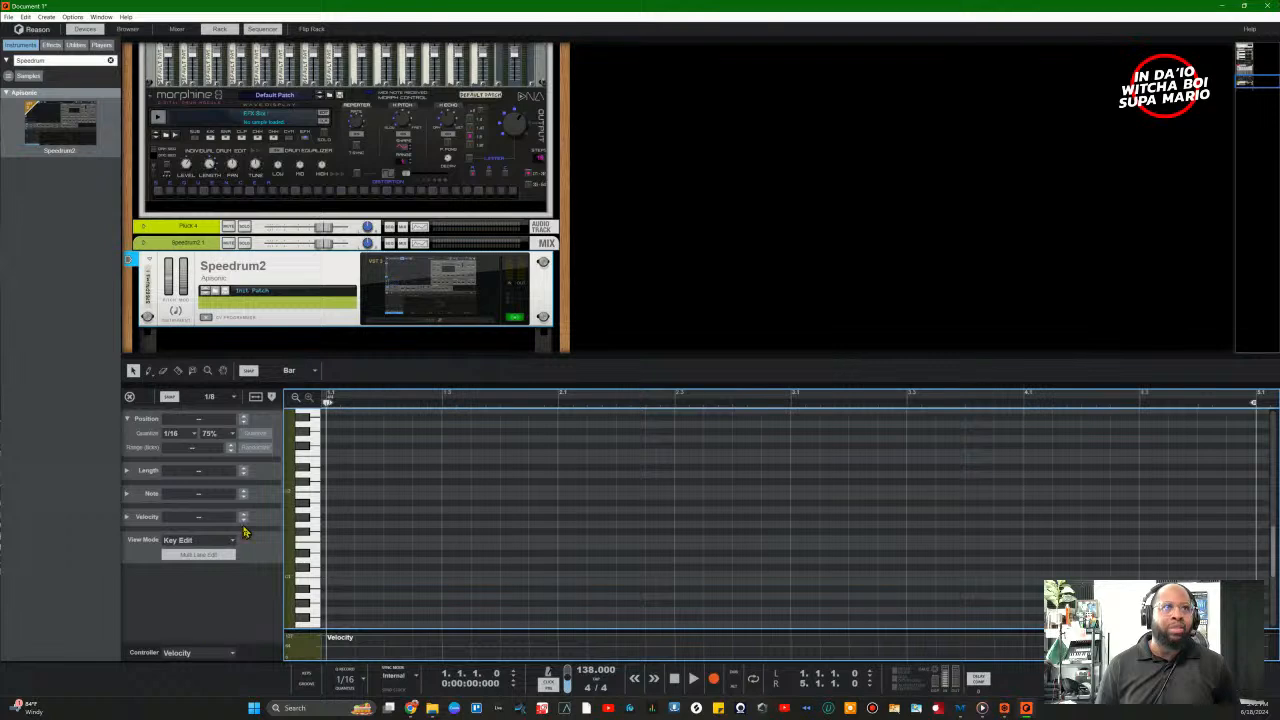
click(262, 30)
click(262, 30)
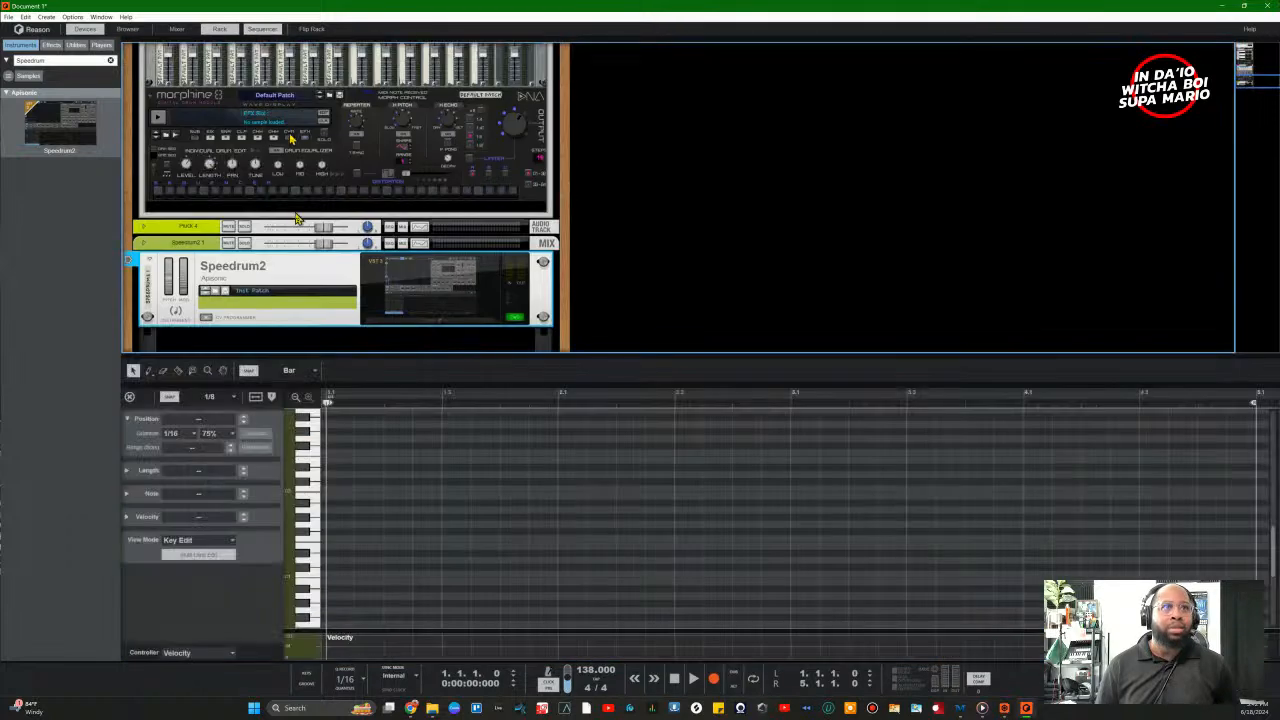
click(131, 398)
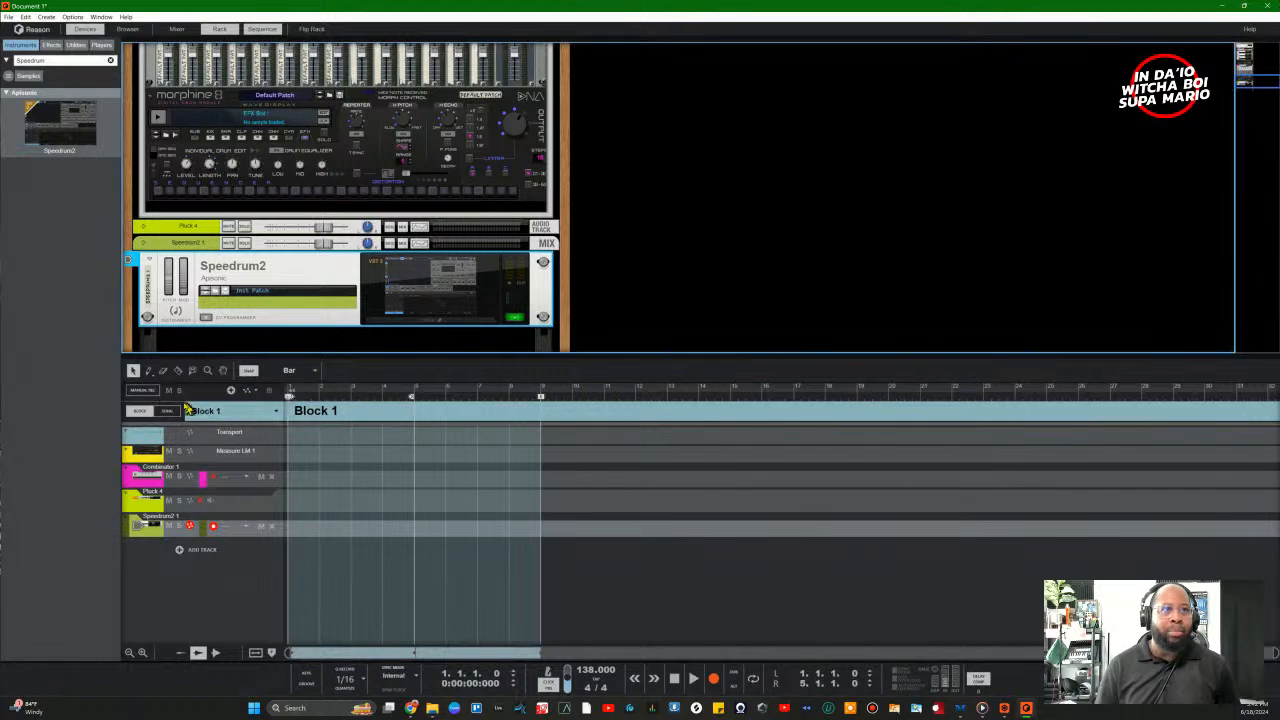
click(160, 413)
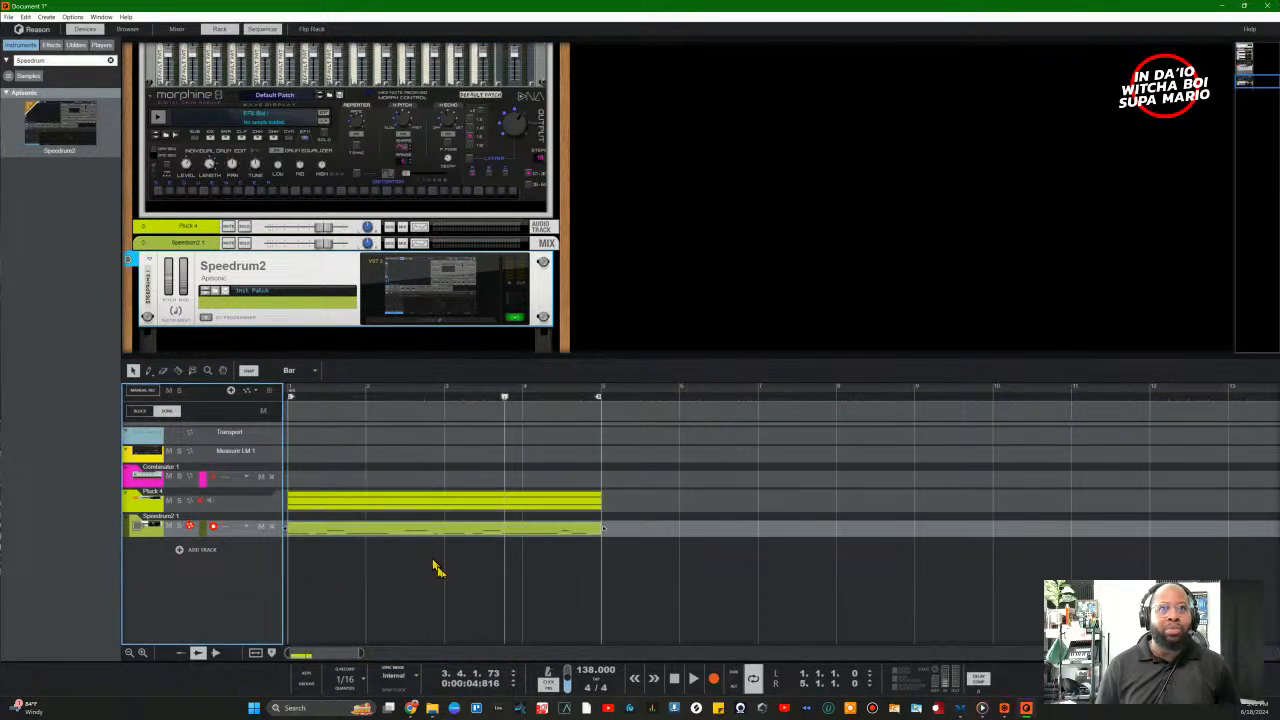
click(692, 680)
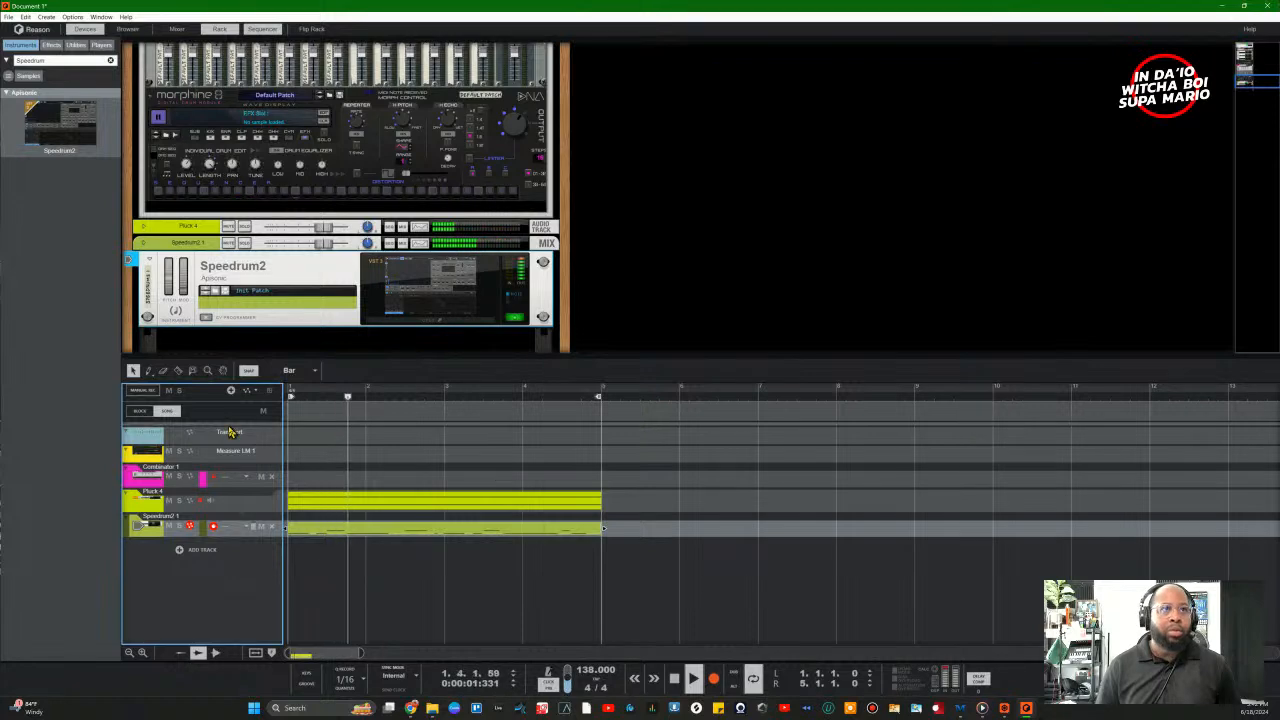
click(432, 335)
click(432, 335)
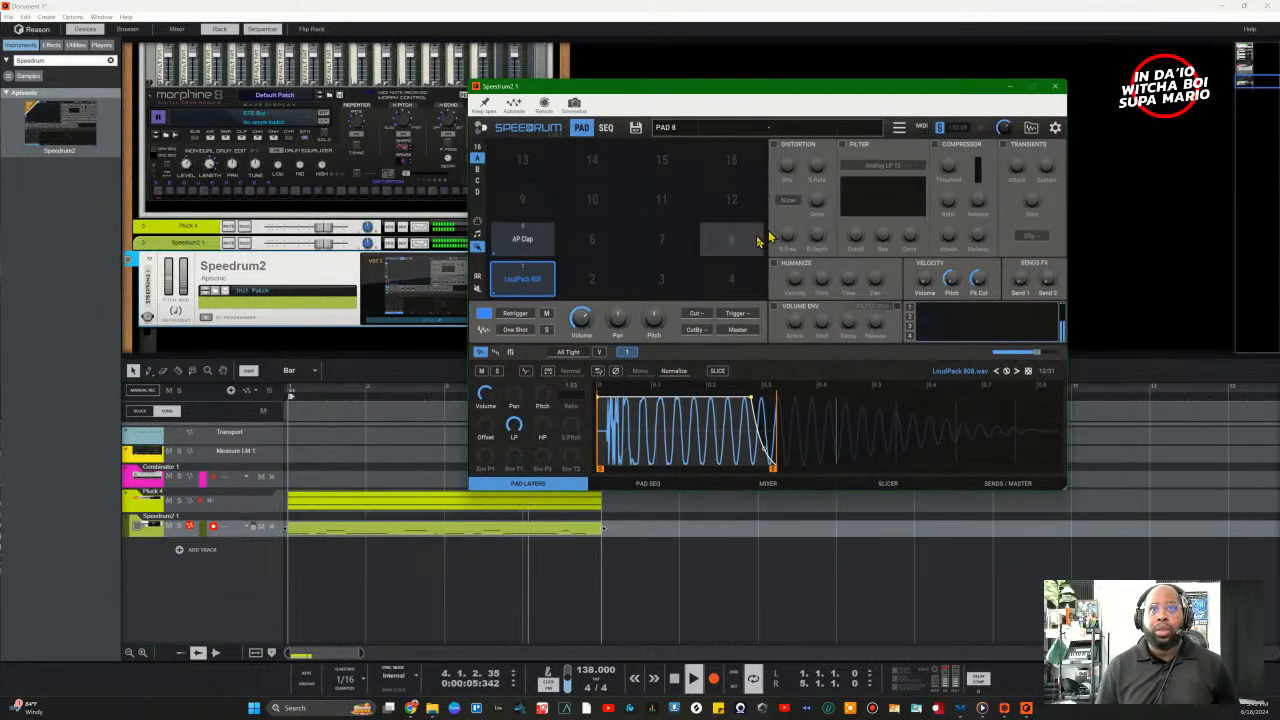
Step: Browse Speedrum2's samples to the SGHats folder and audition SG Hats (14) and (1)
click(1031, 128)
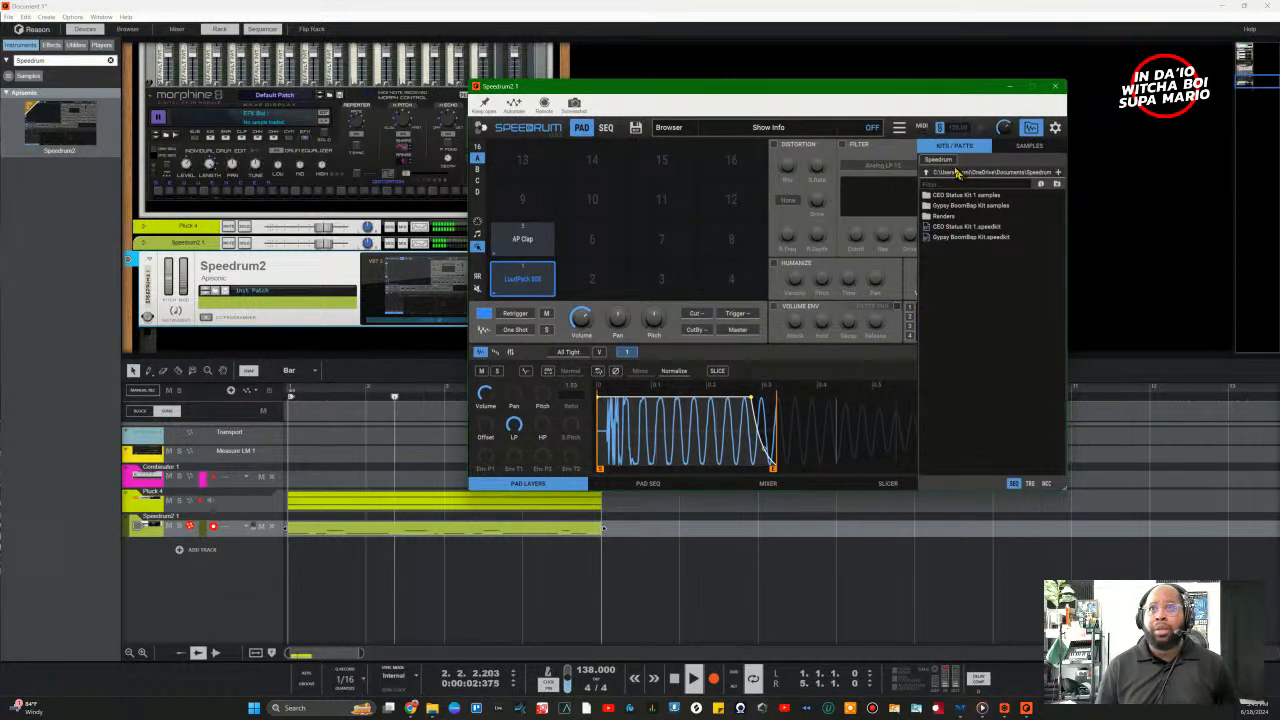
click(1029, 145)
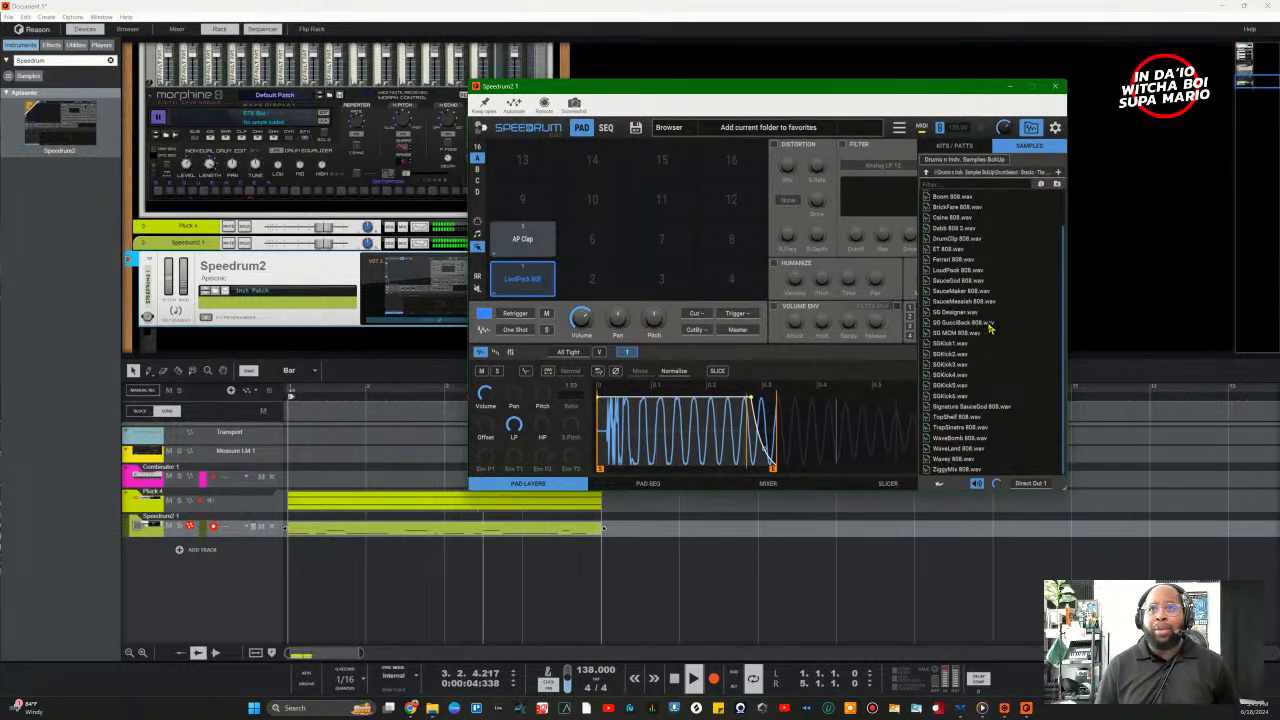
scroll(988, 310, up, 2)
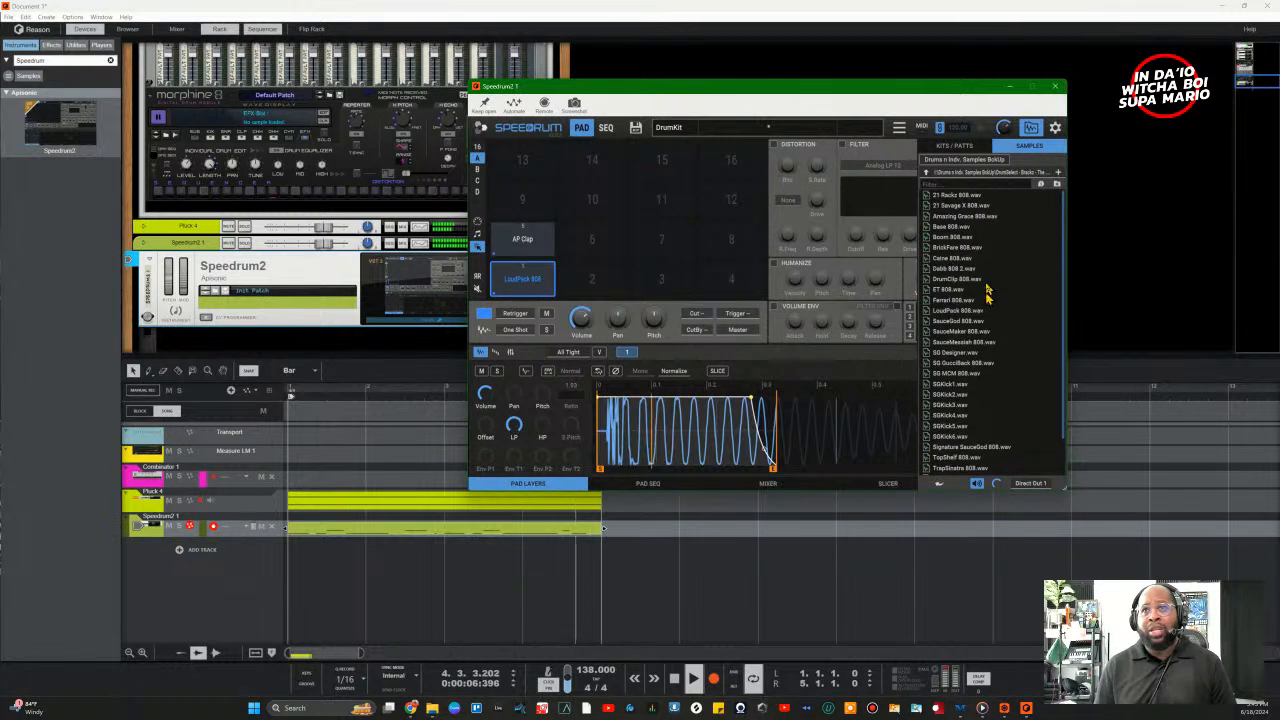
click(926, 172)
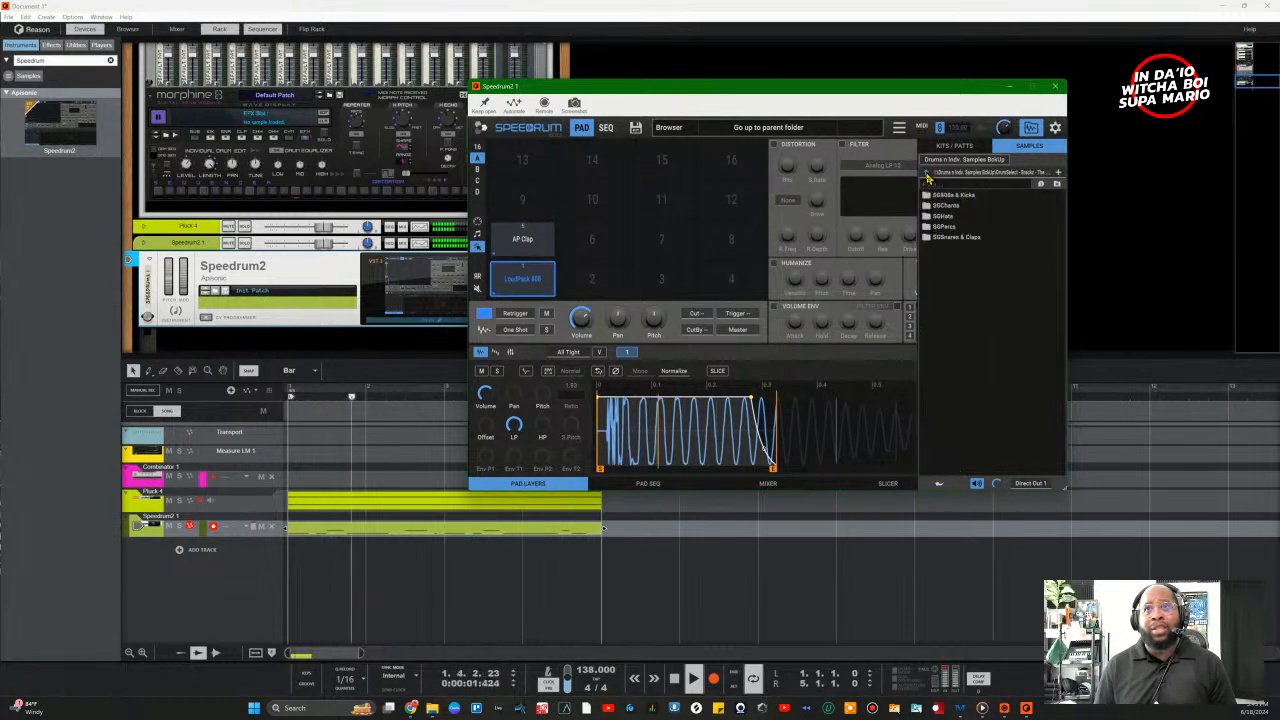
double_click(943, 216)
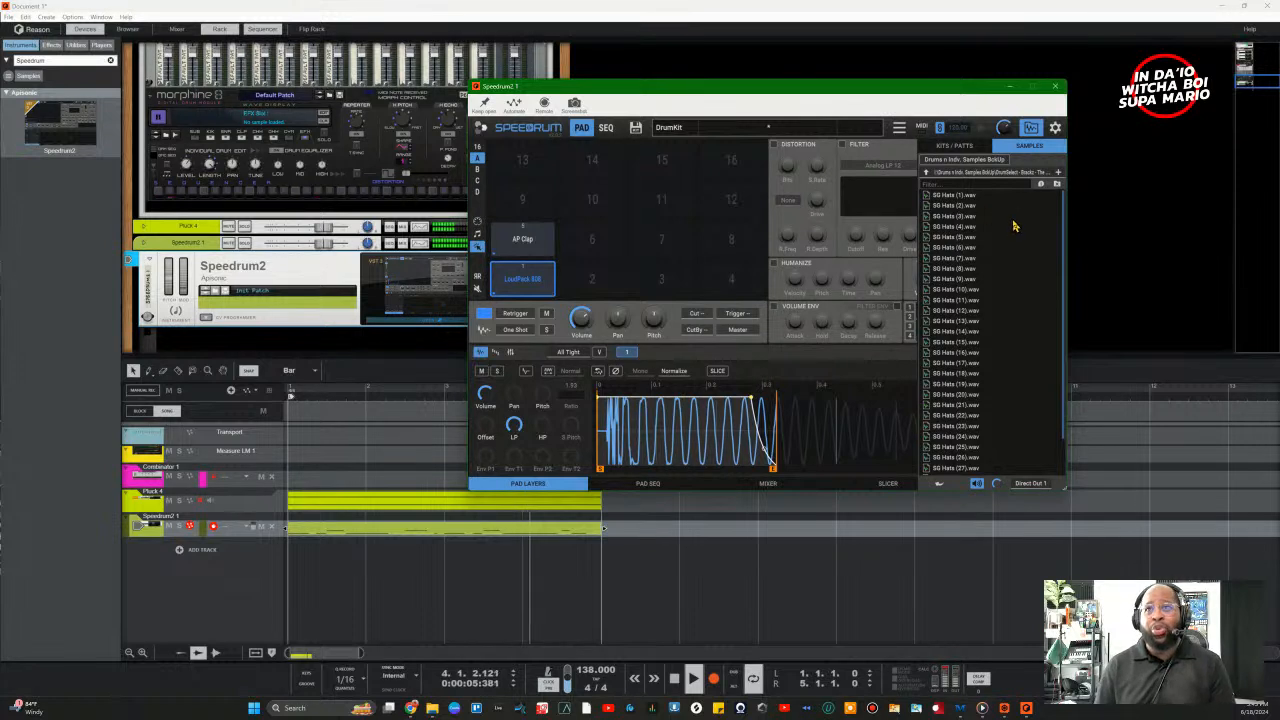
scroll(1007, 256, down, 2)
click(948, 291)
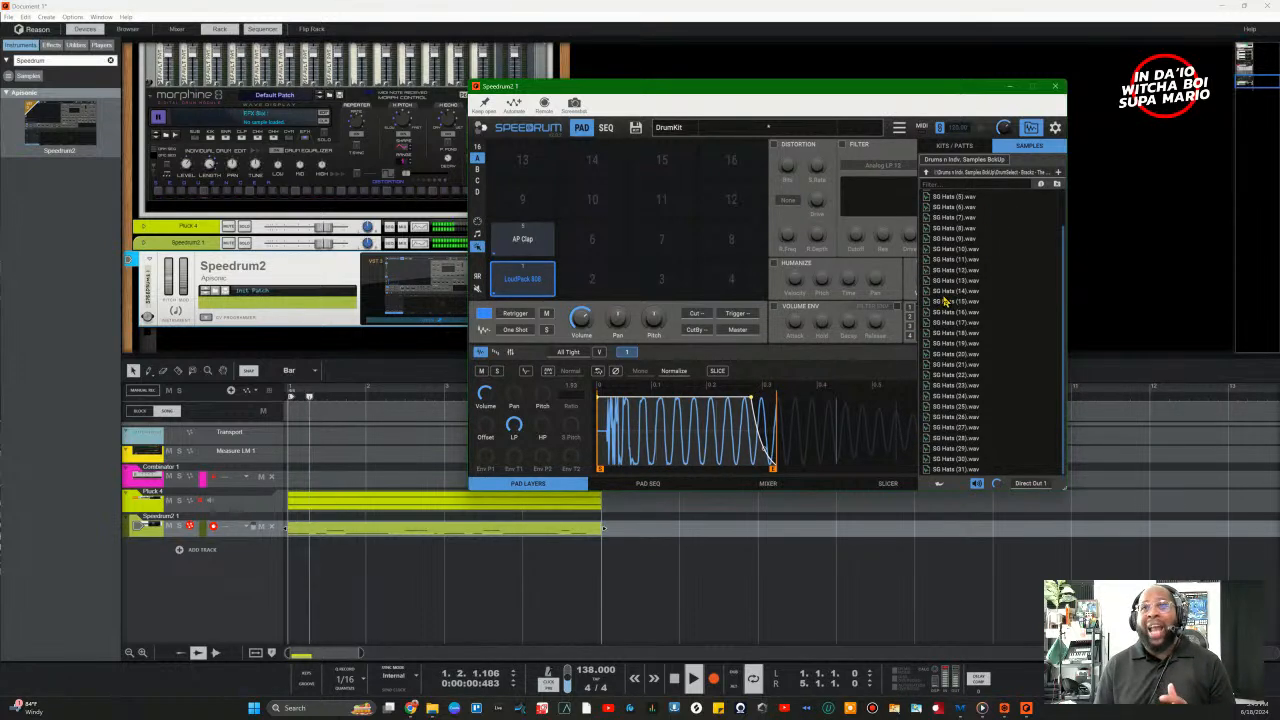
scroll(968, 244, up, 2)
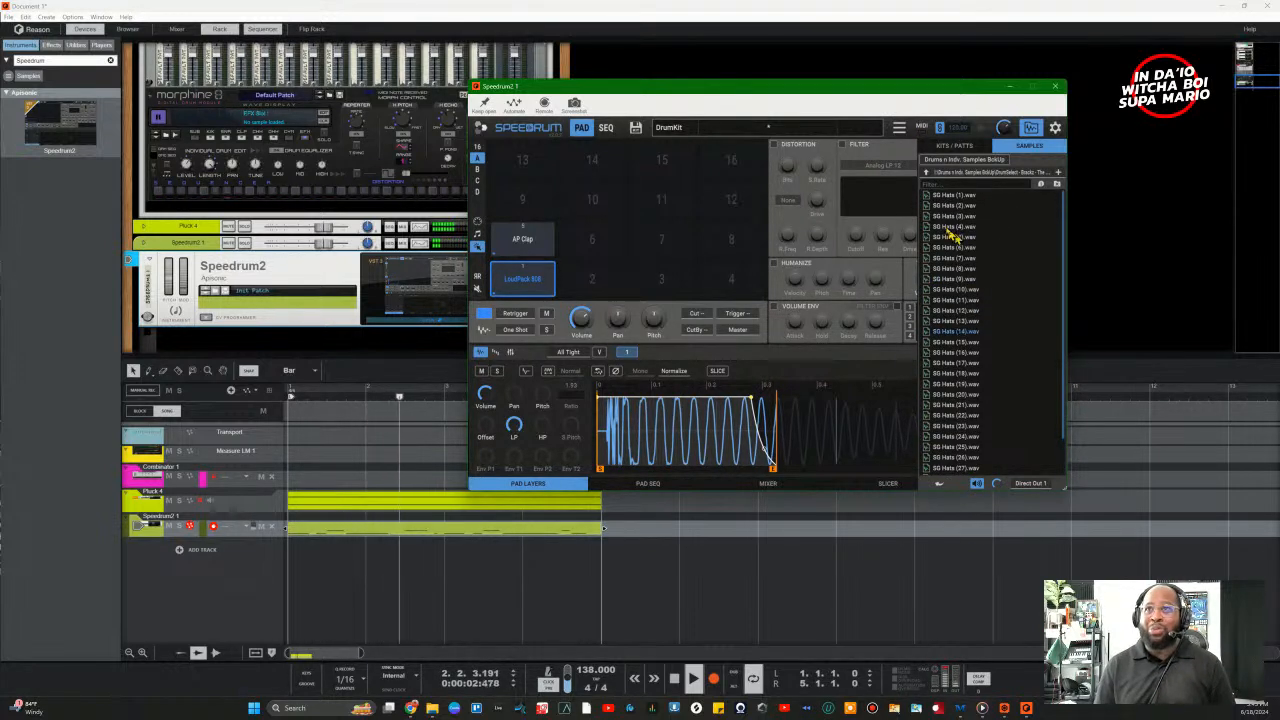
click(950, 197)
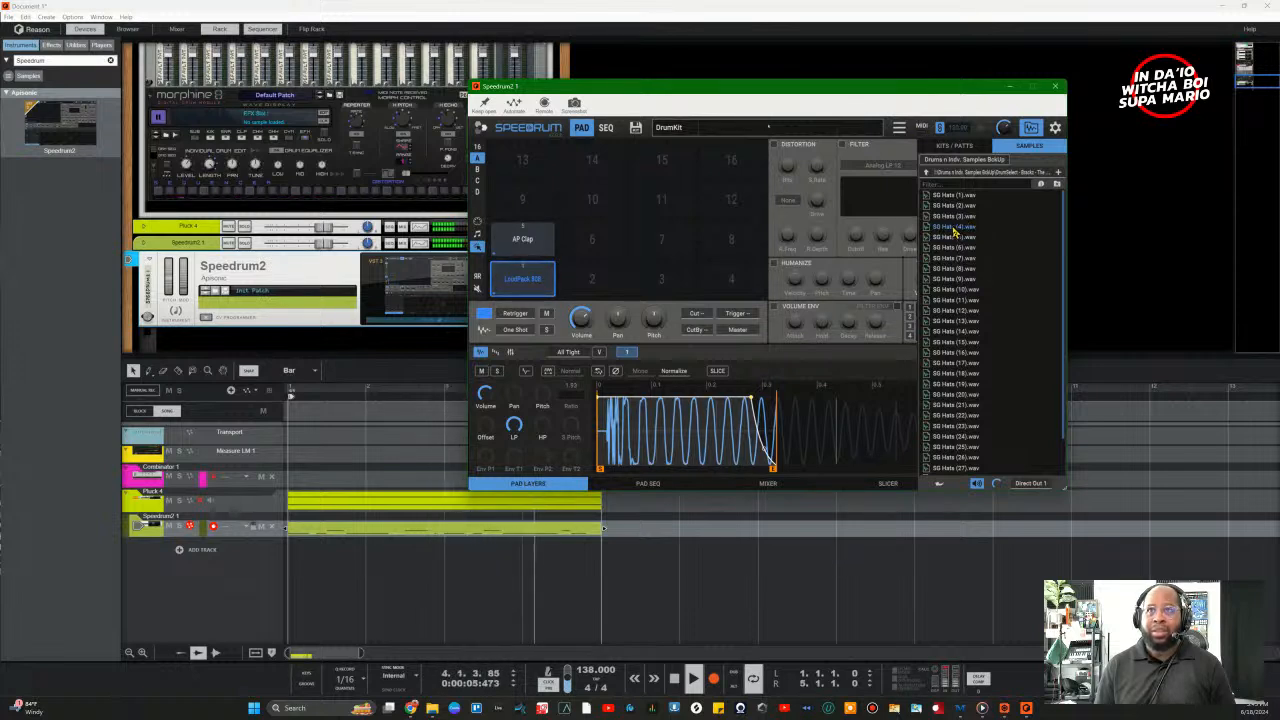
Step: Load SG Hats (4) onto pad 11 and SG Hats (5) onto pad 12, then close Speedrum2
drag(955, 232, 645, 208)
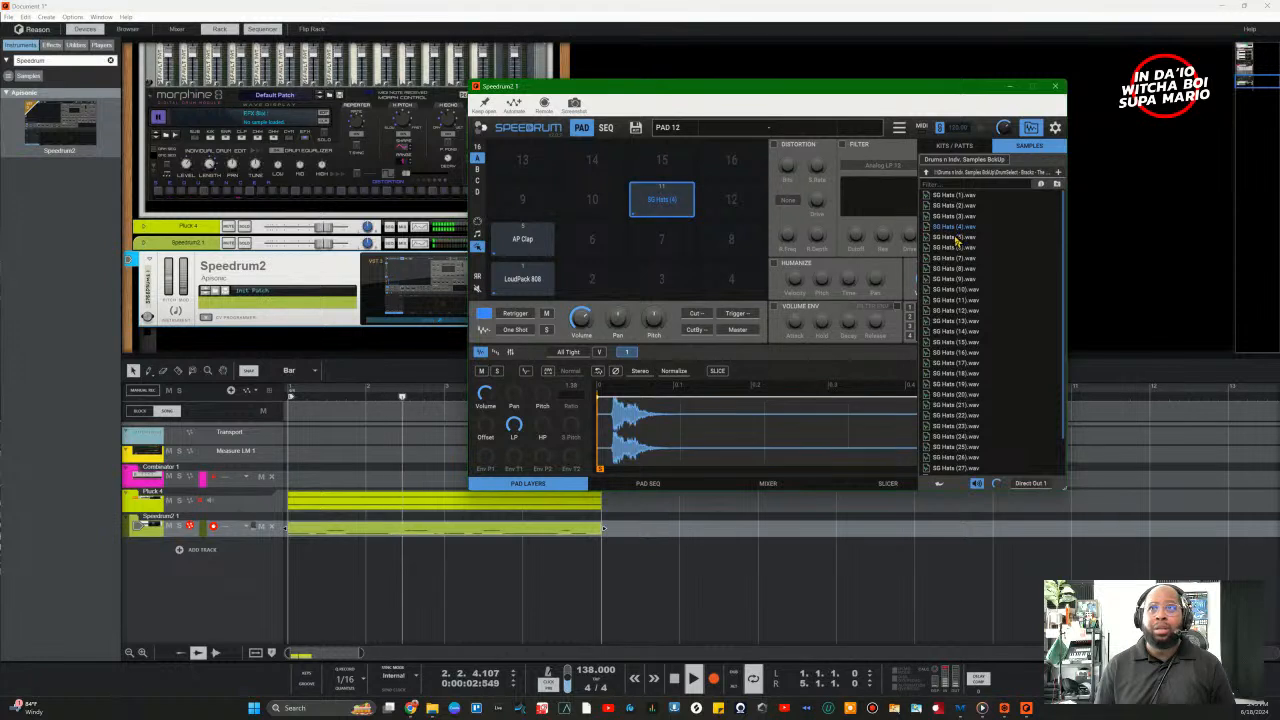
drag(955, 237, 743, 211)
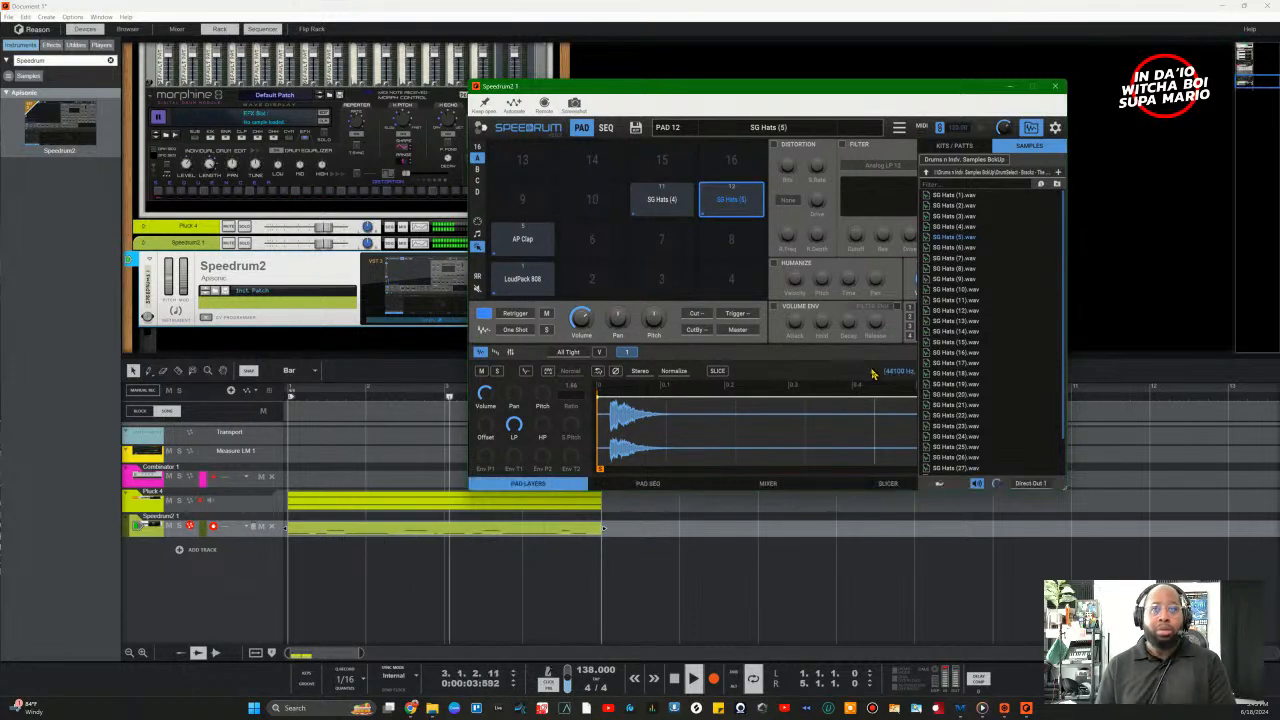
click(1055, 86)
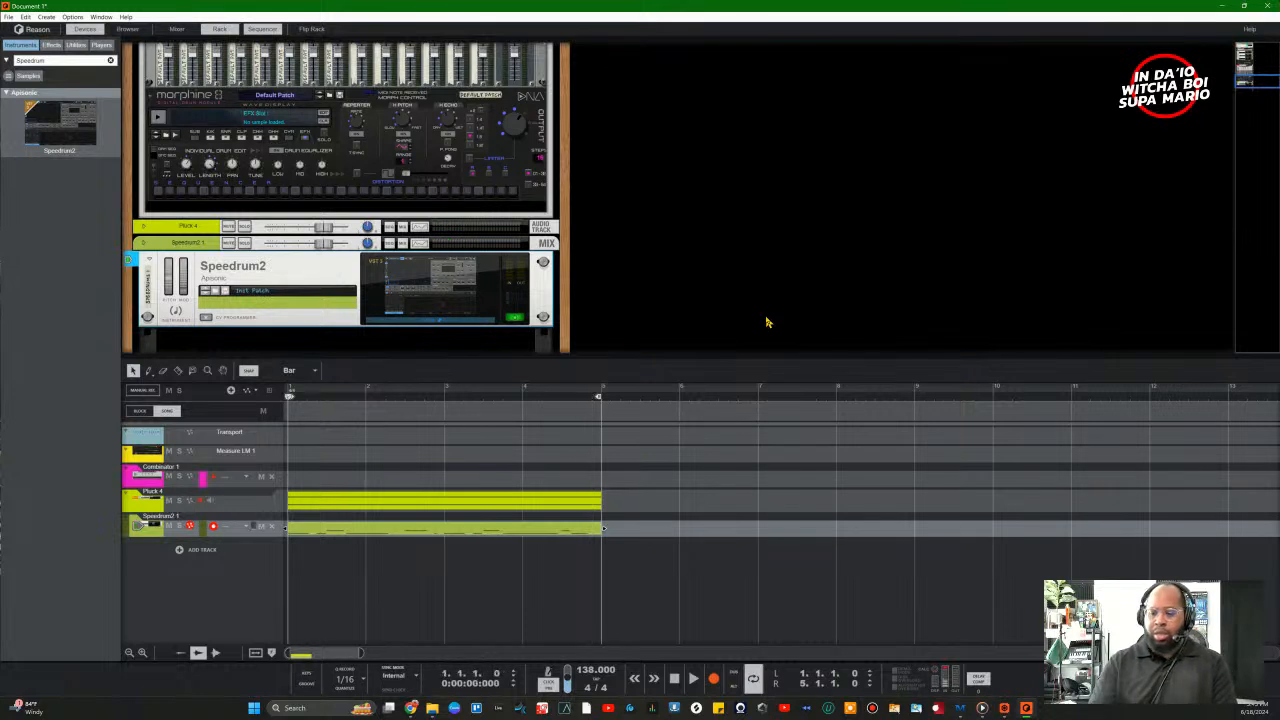
Step: Record a take, add a second note lane to Speedrum2, record into it, and reopen Speedrum2
key(ctrl+Return)
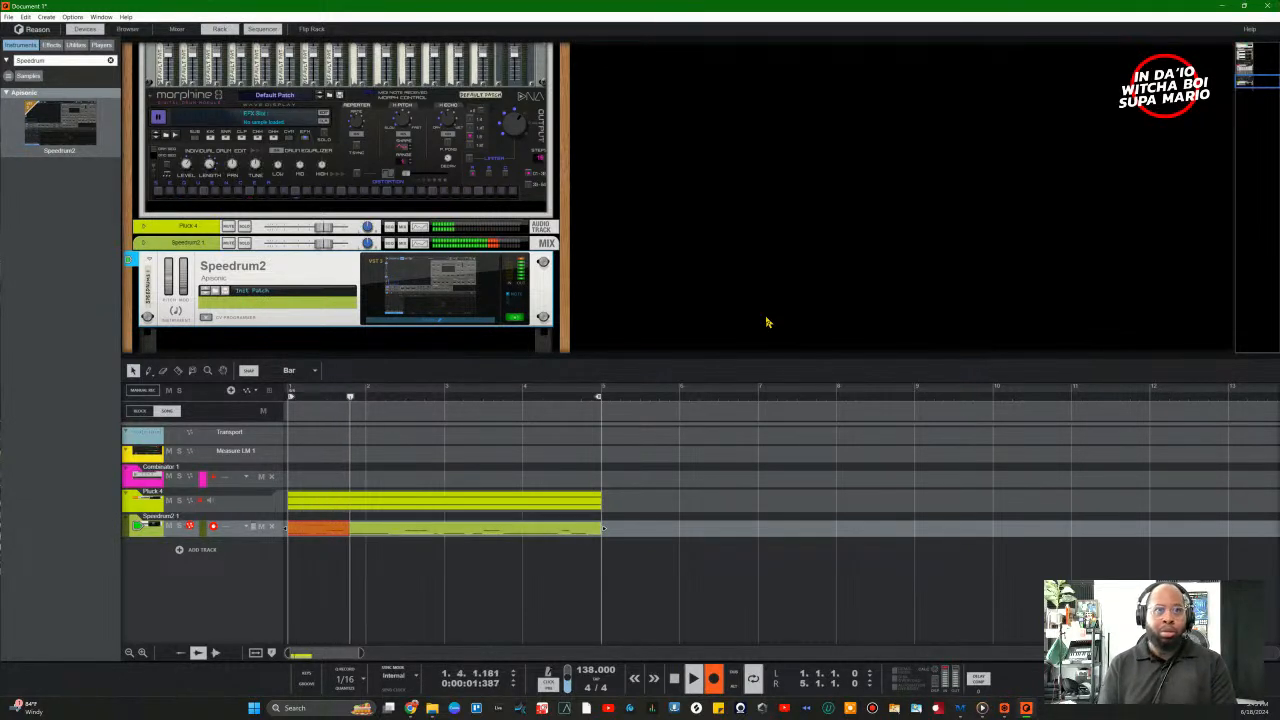
key(space)
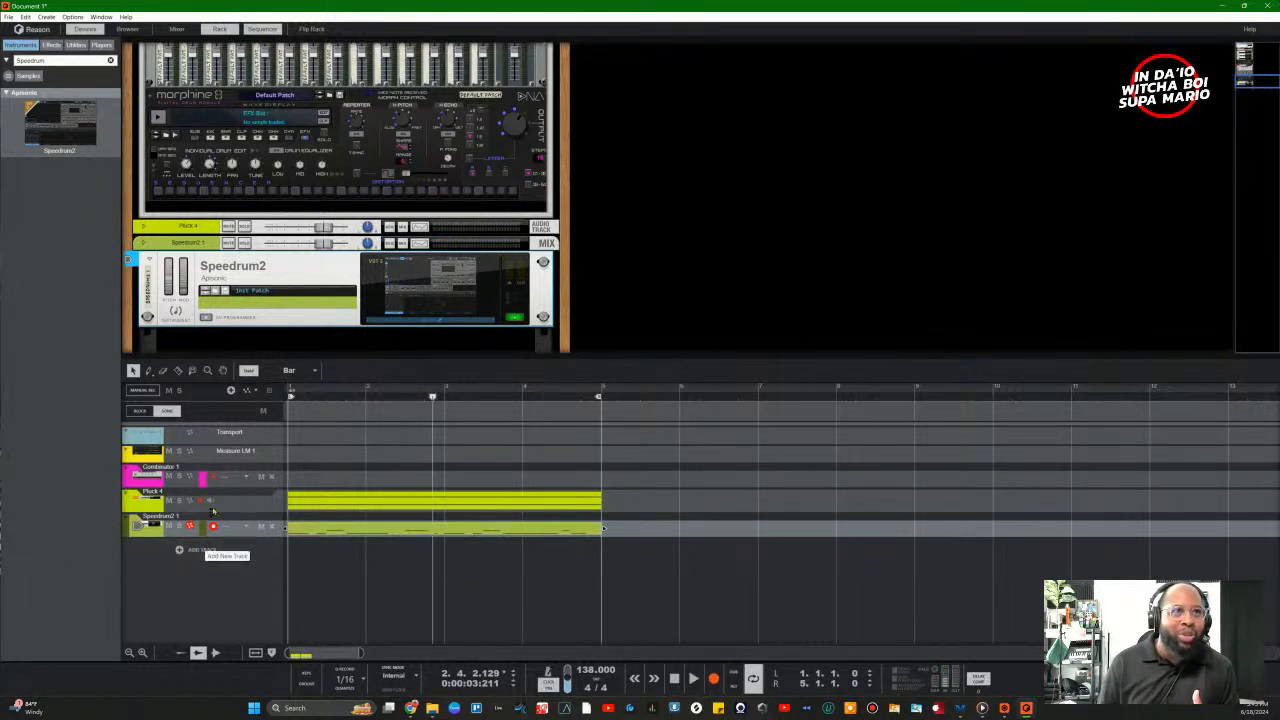
click(230, 392)
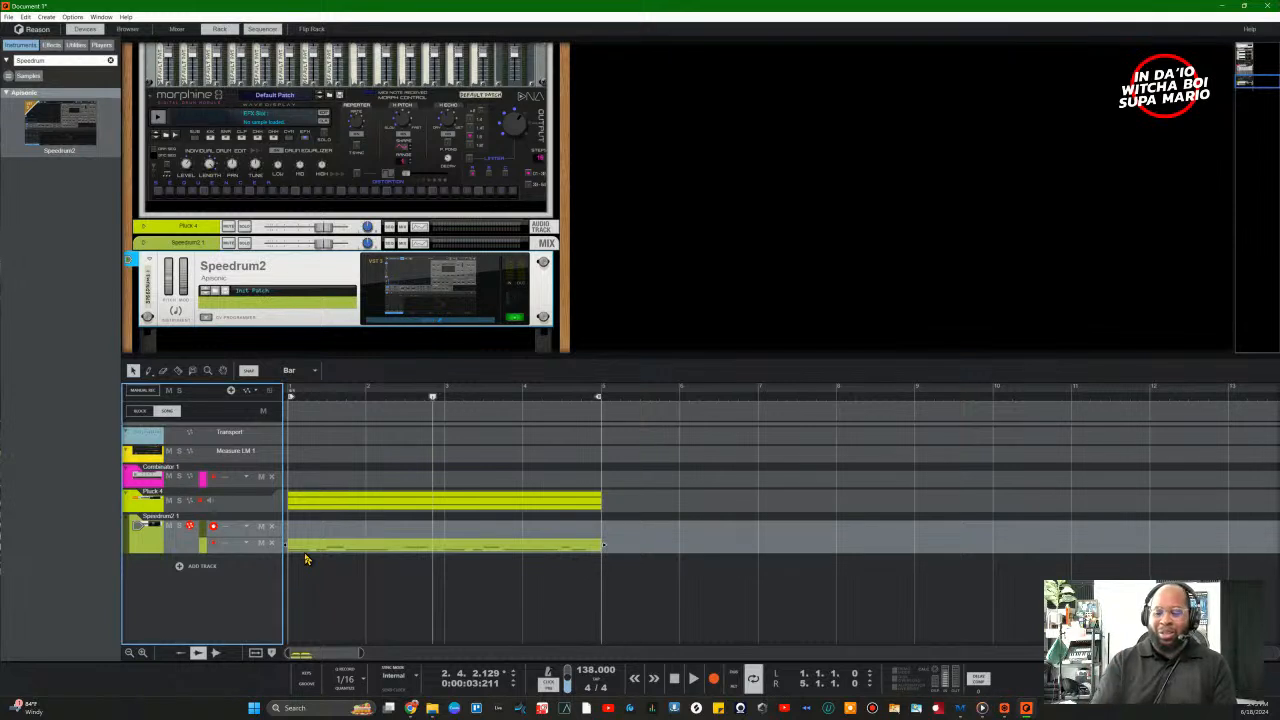
key(ctrl+Return)
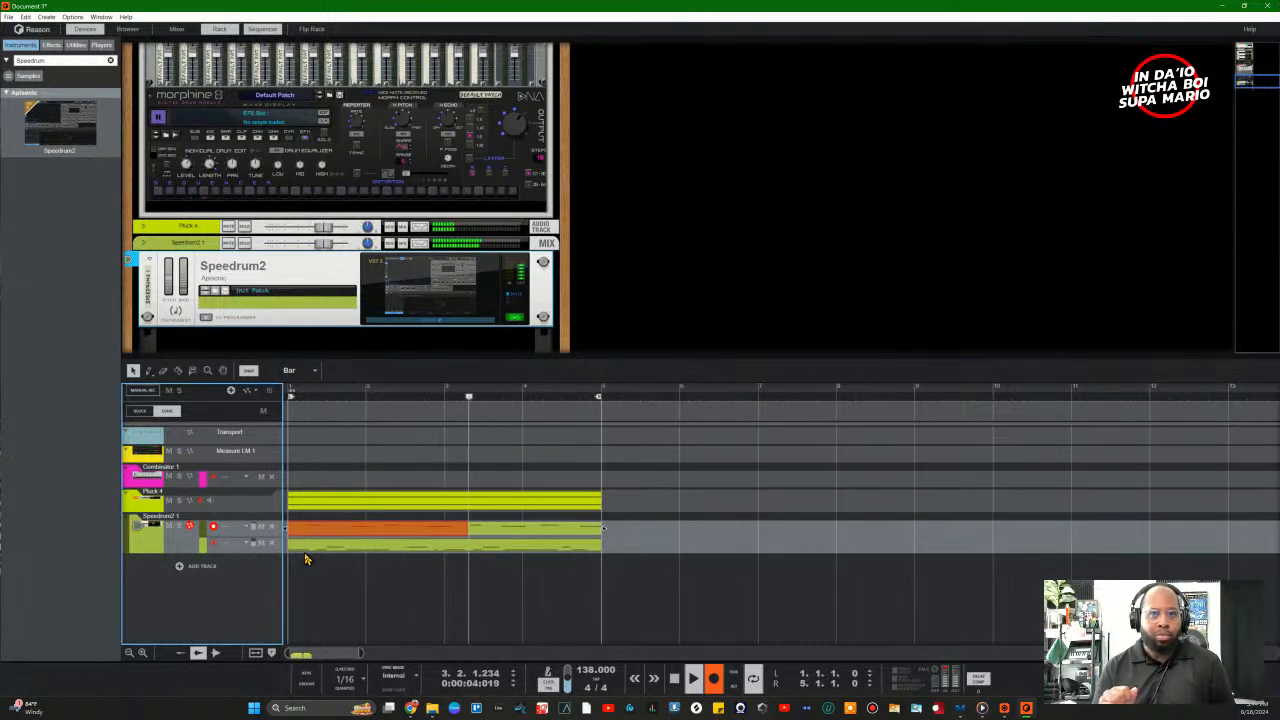
key(ctrl+Return)
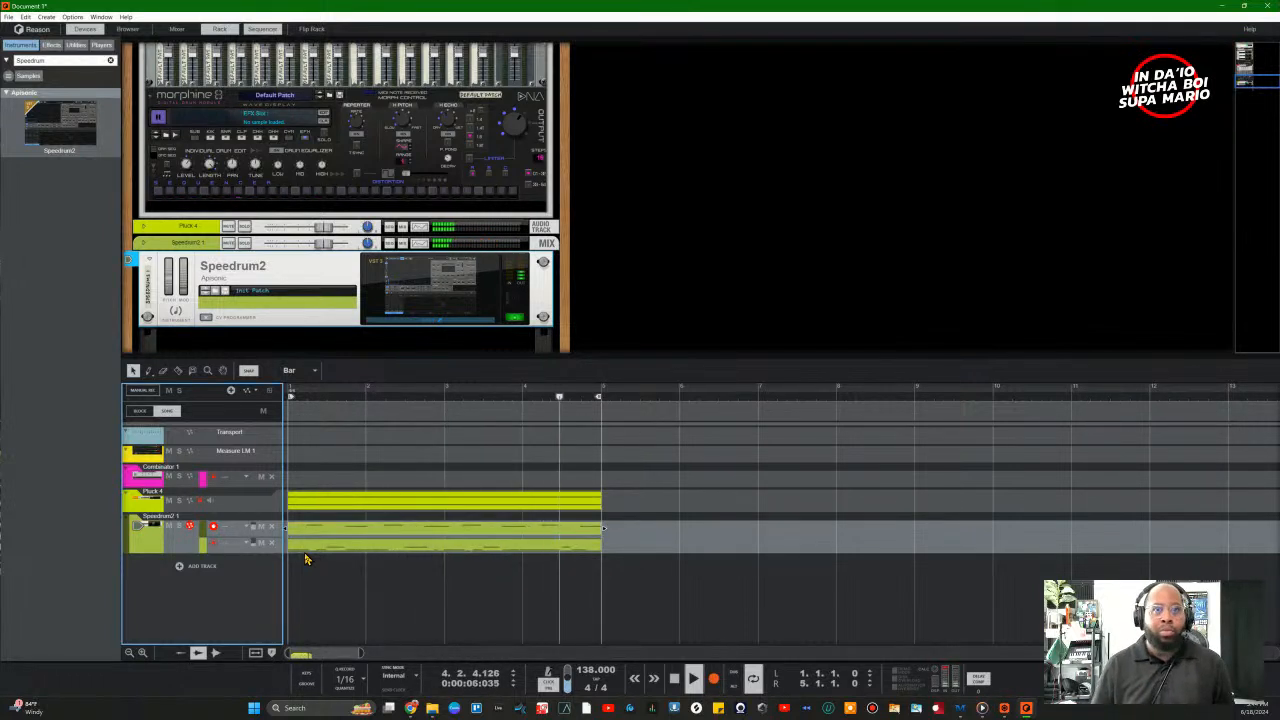
click(450, 318)
click(495, 323)
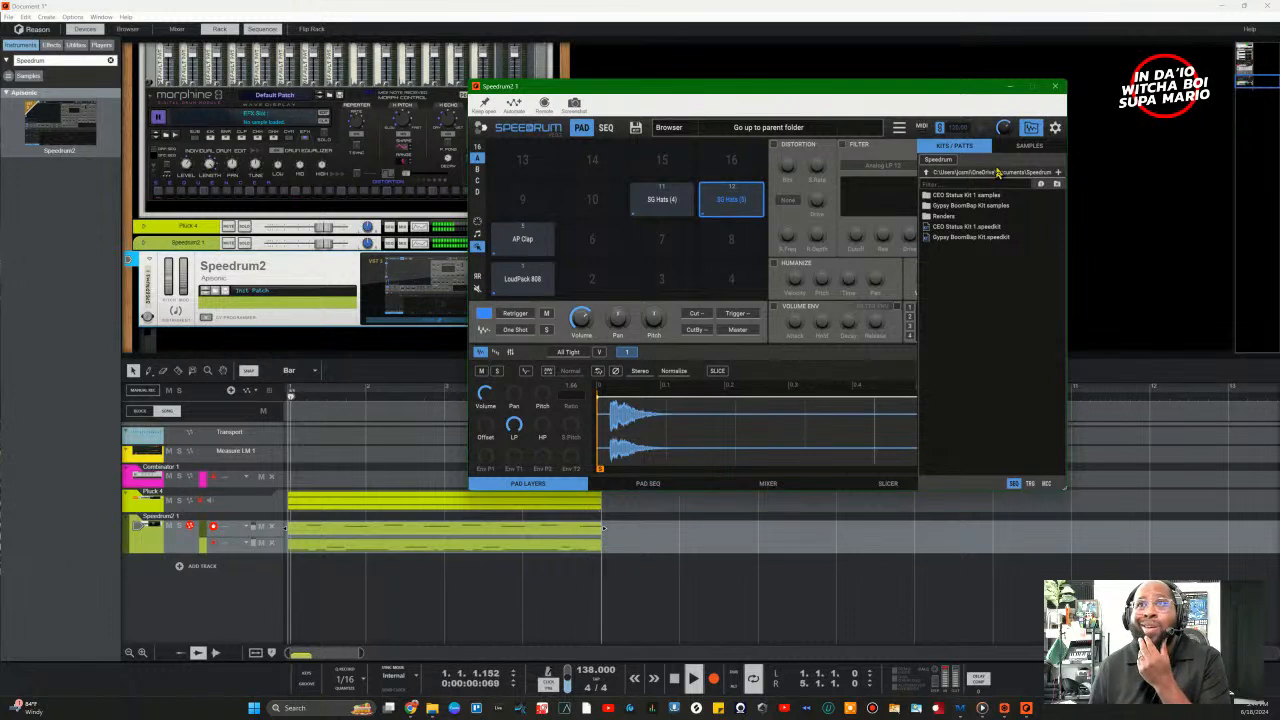
Step: Audition SG Hats (21) onward, load SG Hats (31) onto pad 9, and hide the browser
click(1029, 145)
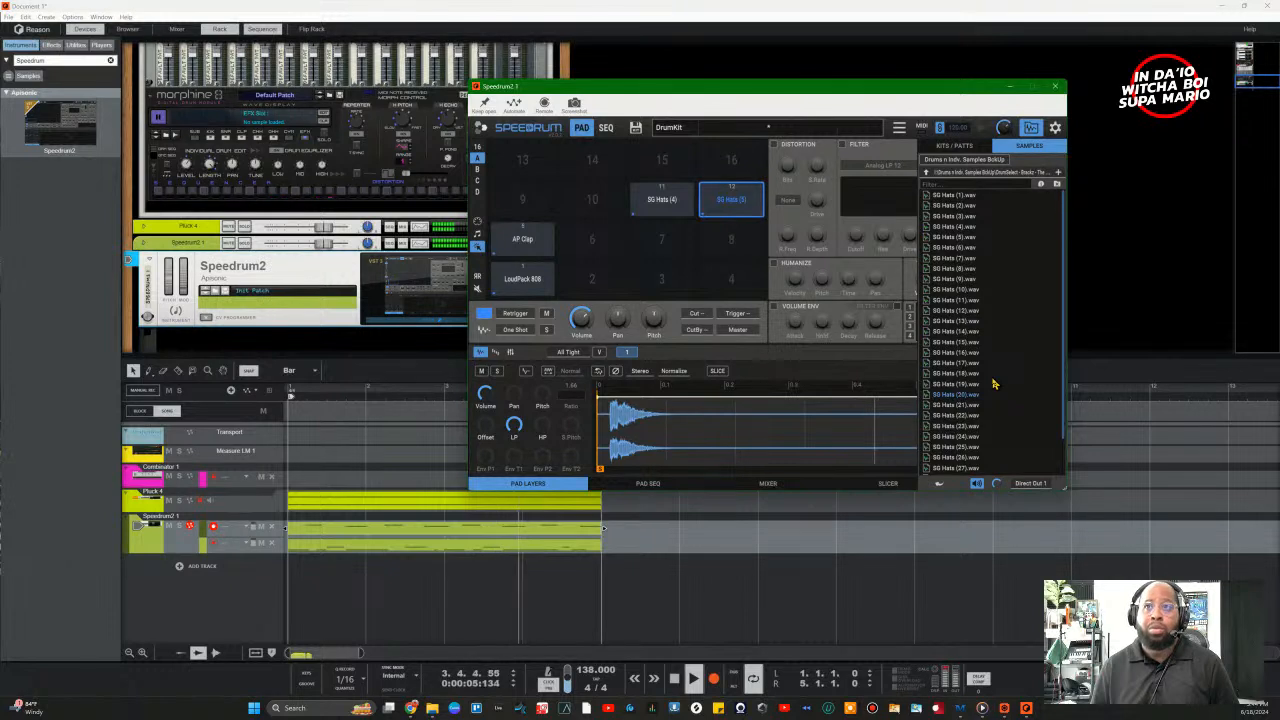
key(Down)
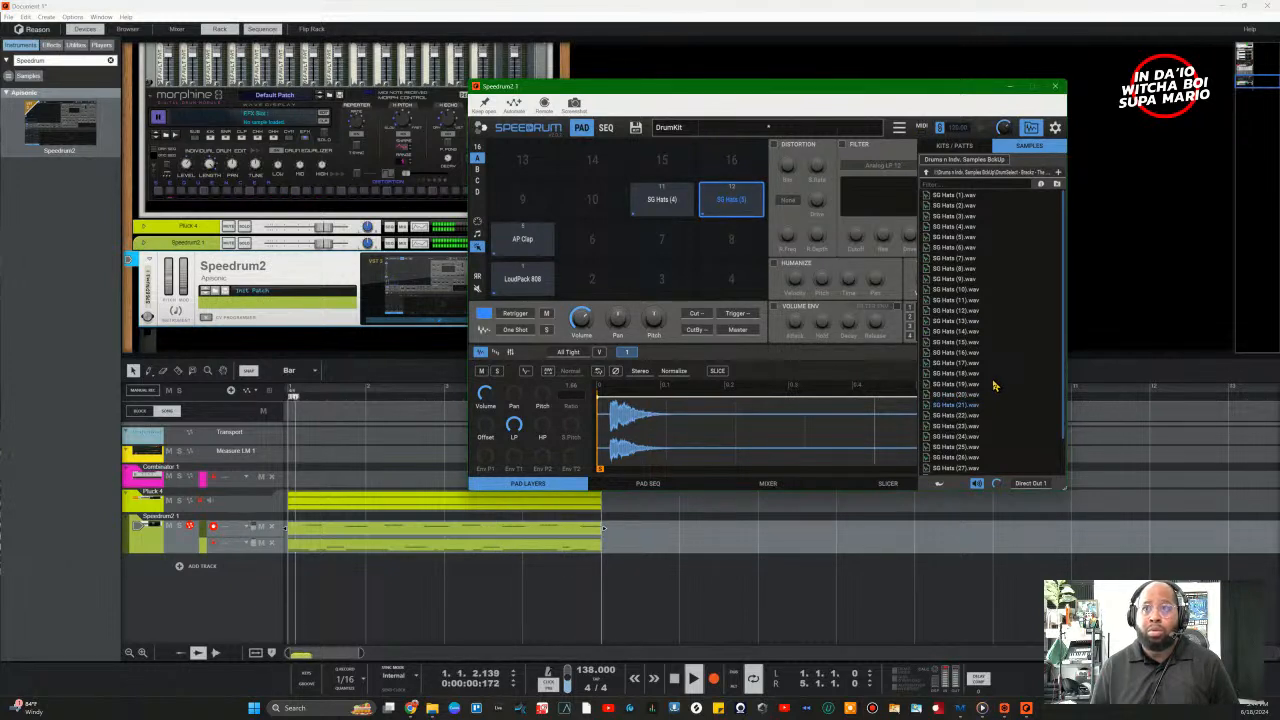
key(Down)
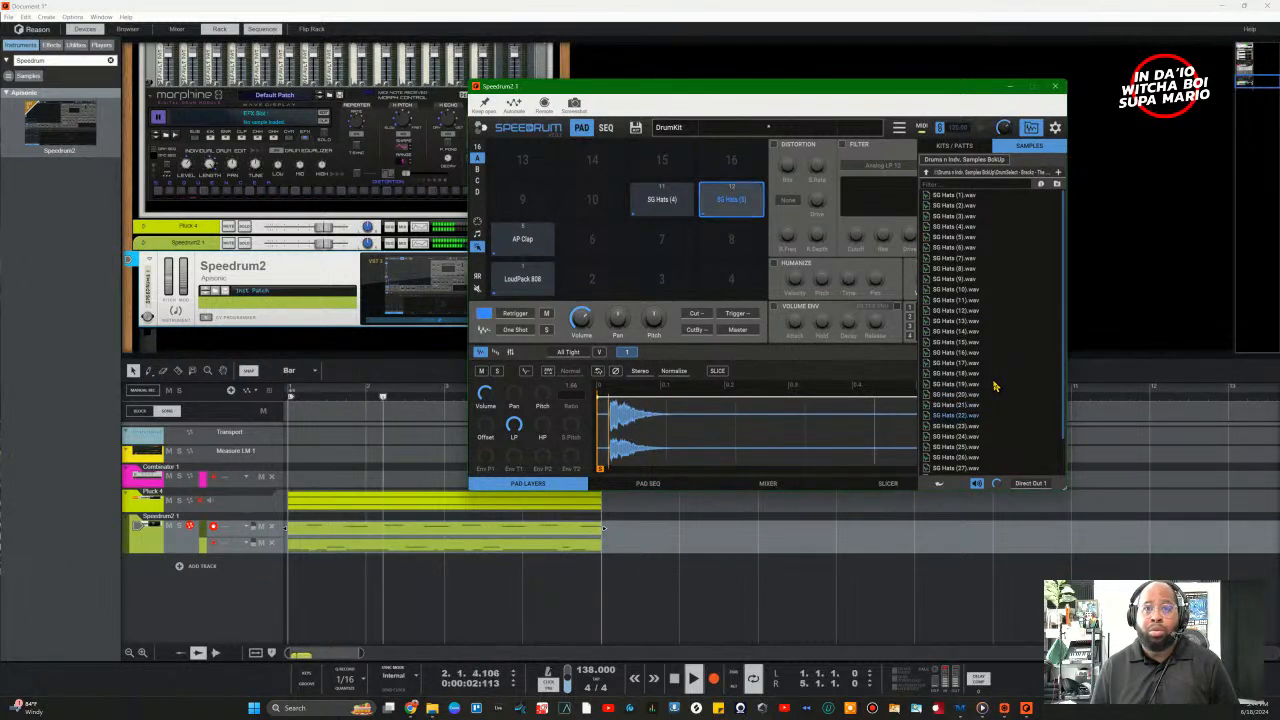
key(Down)
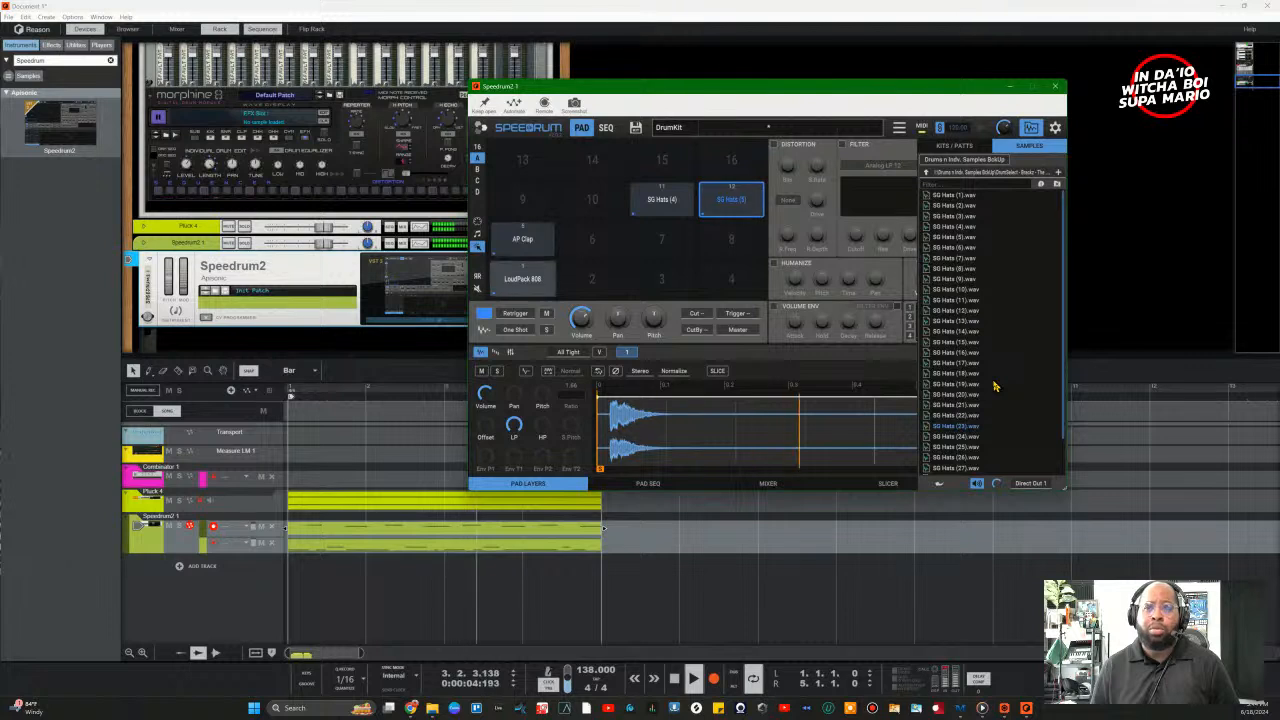
key(Down)
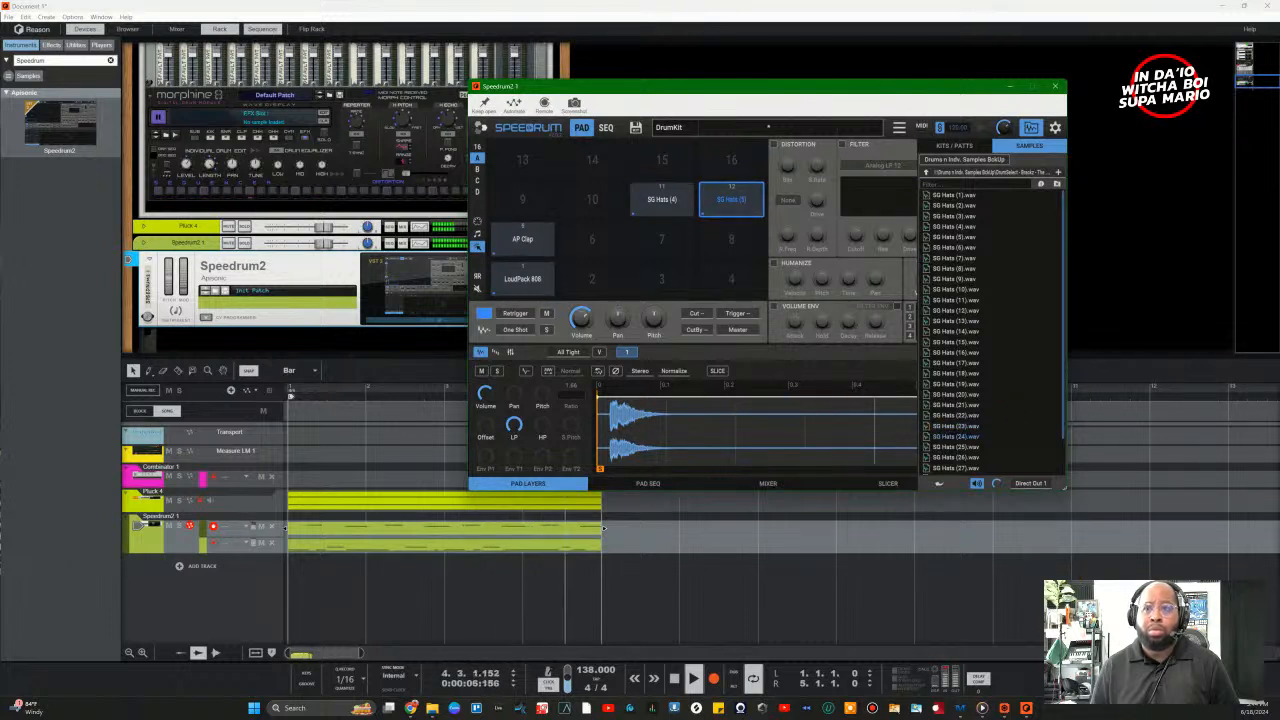
right_click(982, 708)
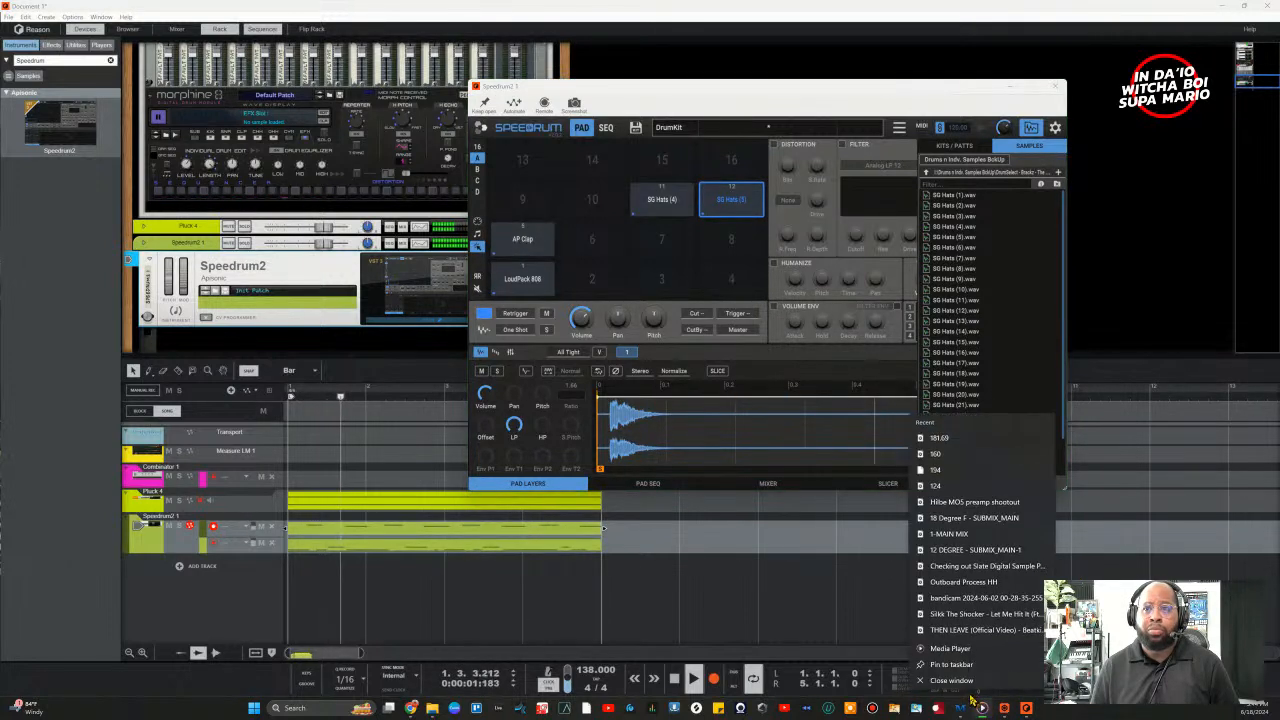
click(968, 183)
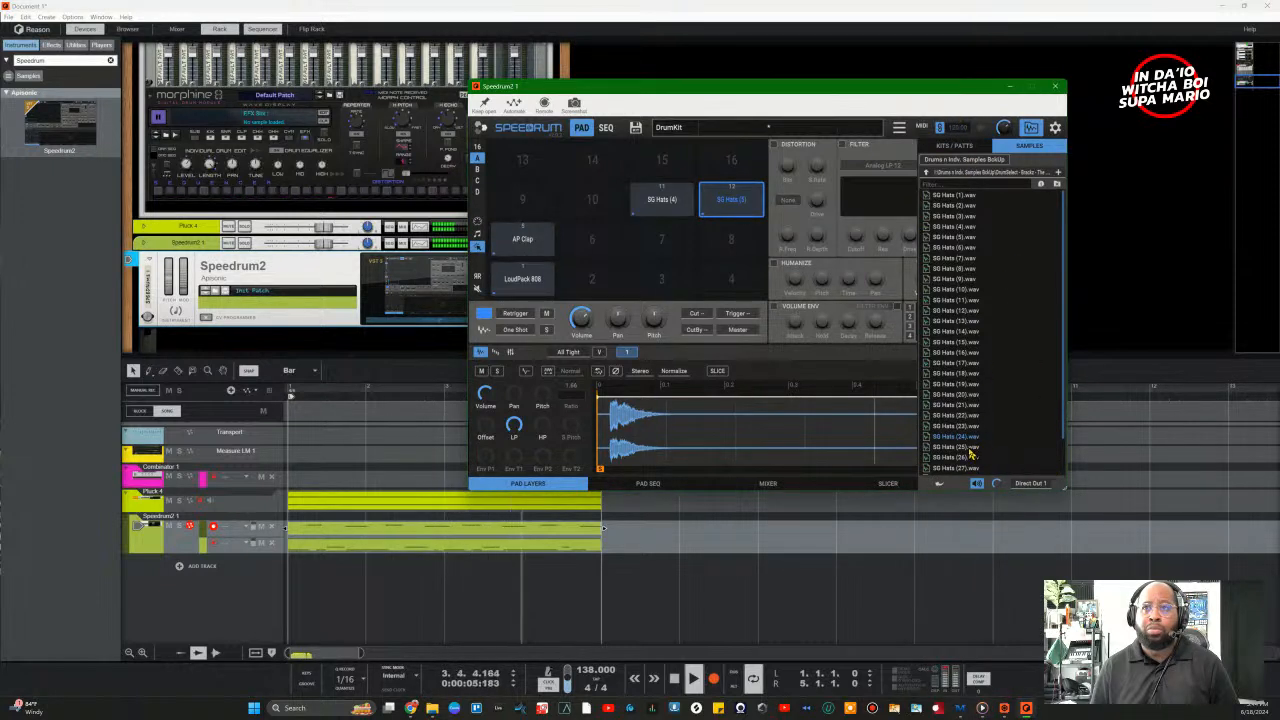
key(Down)
key(Down)
key(Down)
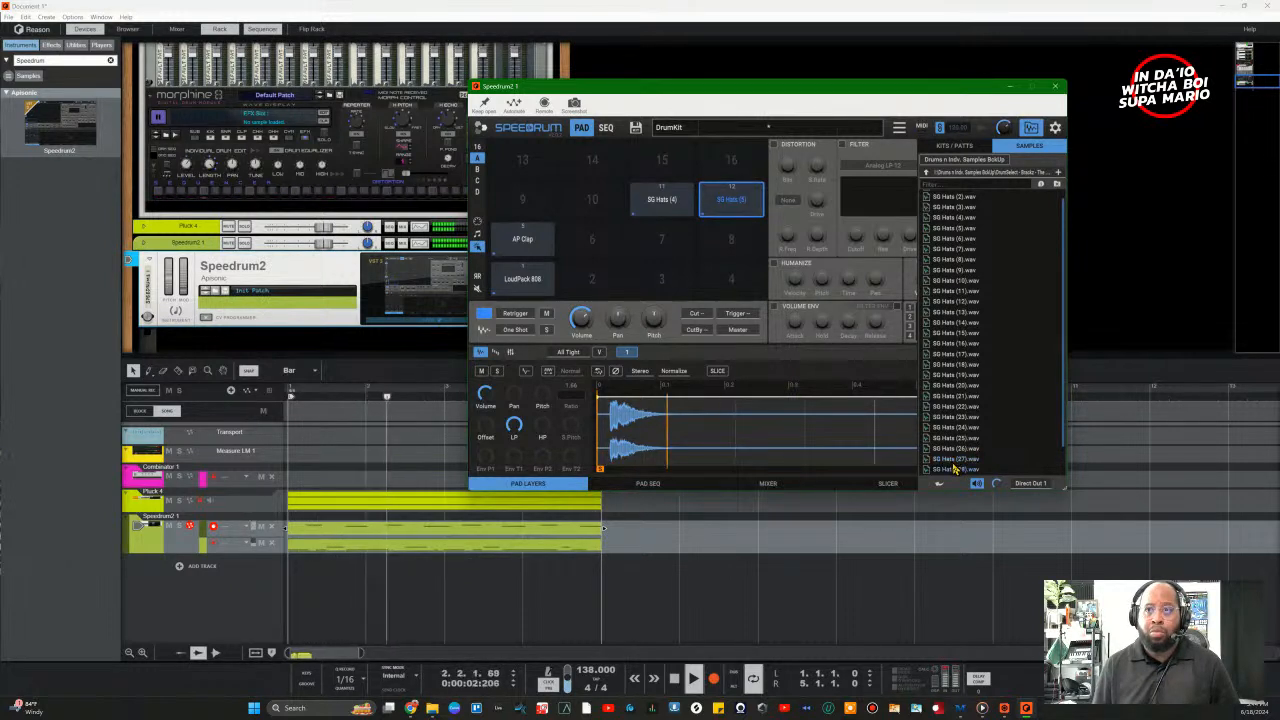
key(Down)
key(Down)
key(Down)
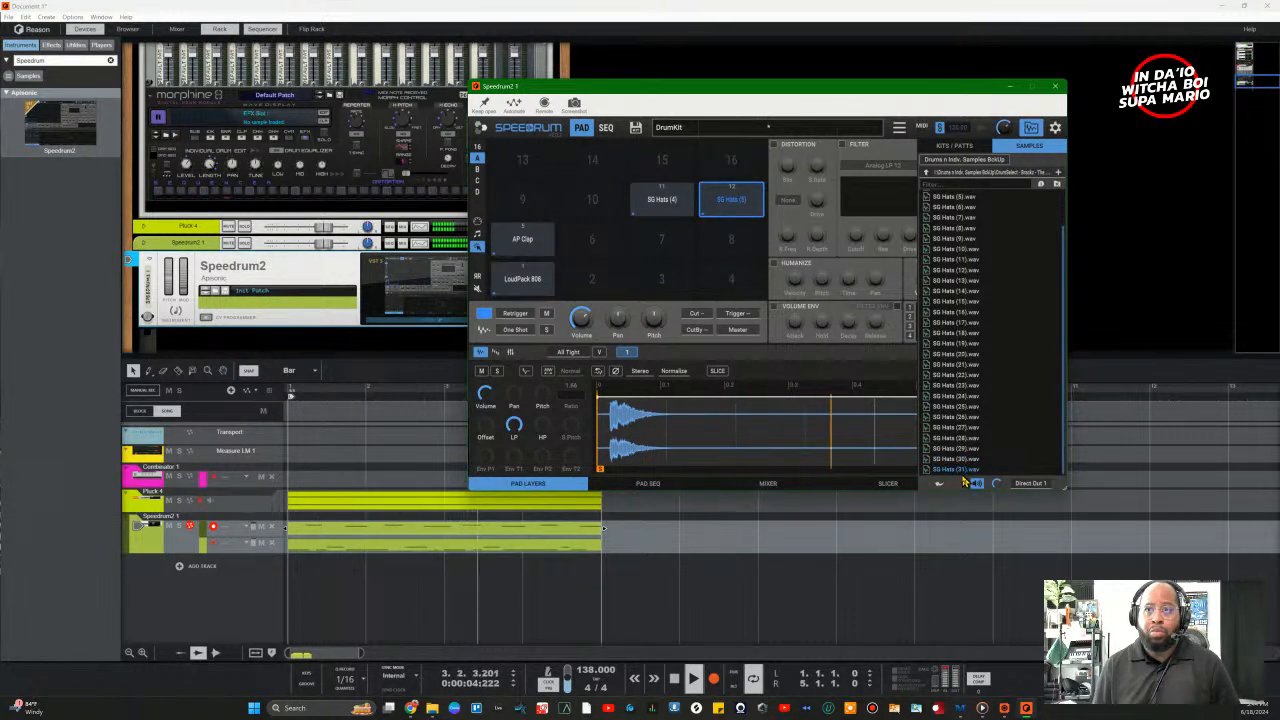
drag(960, 472, 507, 207)
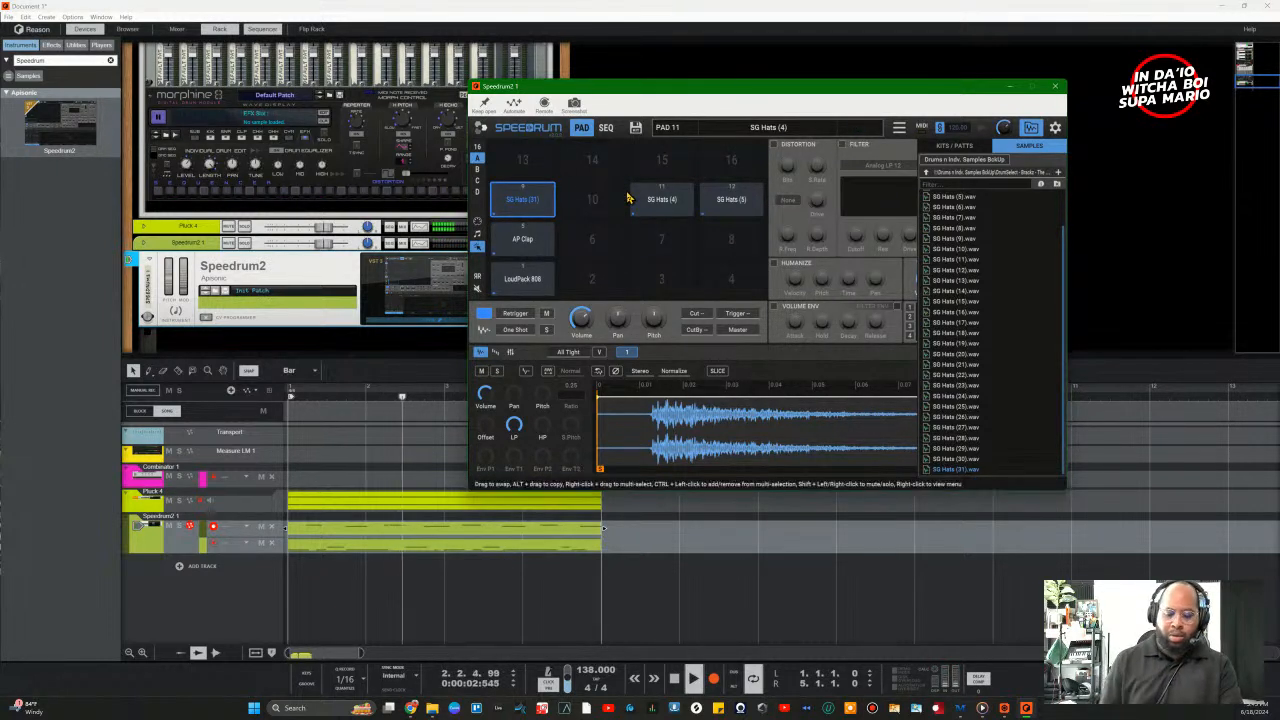
click(1030, 128)
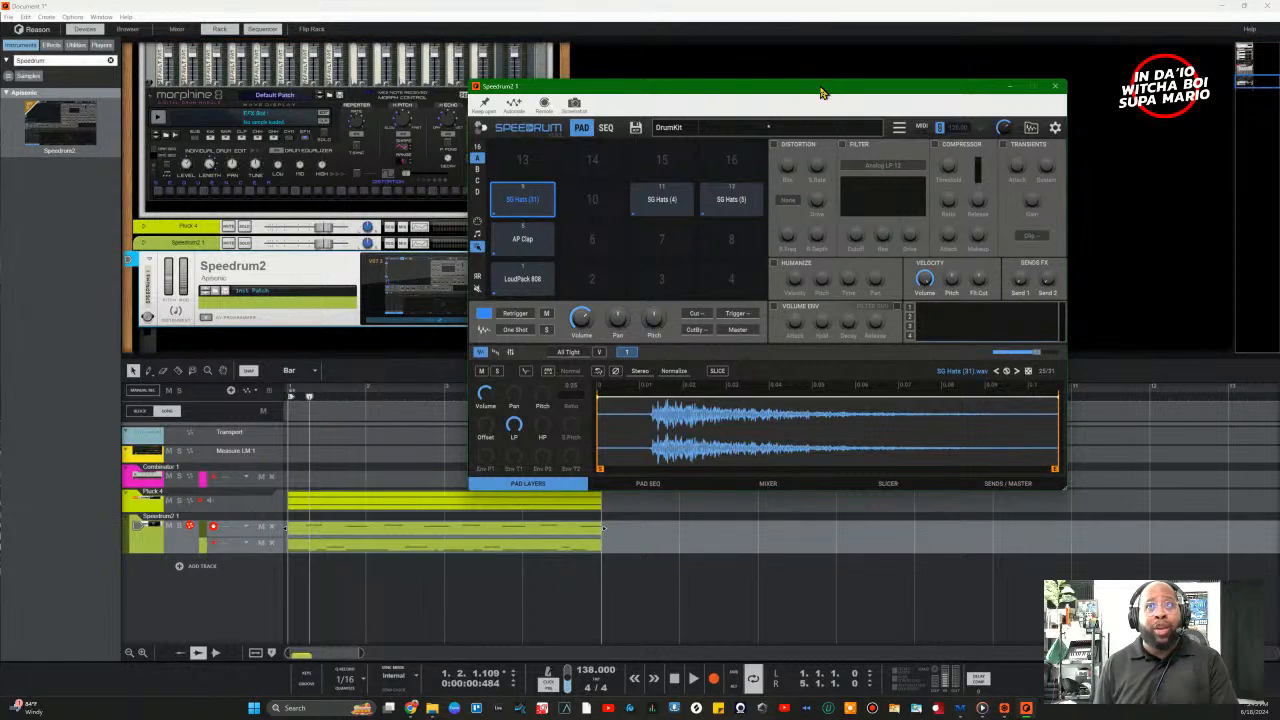
Step: Switch on pad 9's distortion and raise its sample-rate setting slightly
drag(824, 88, 668, 106)
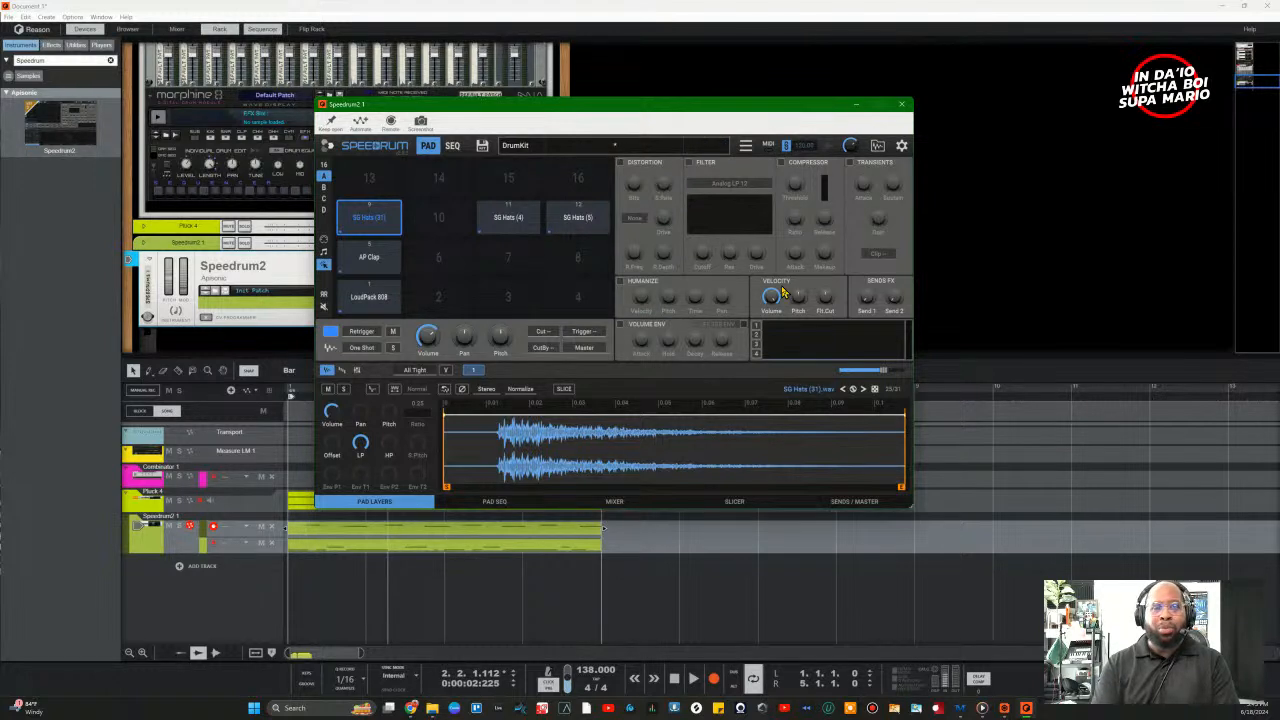
click(622, 163)
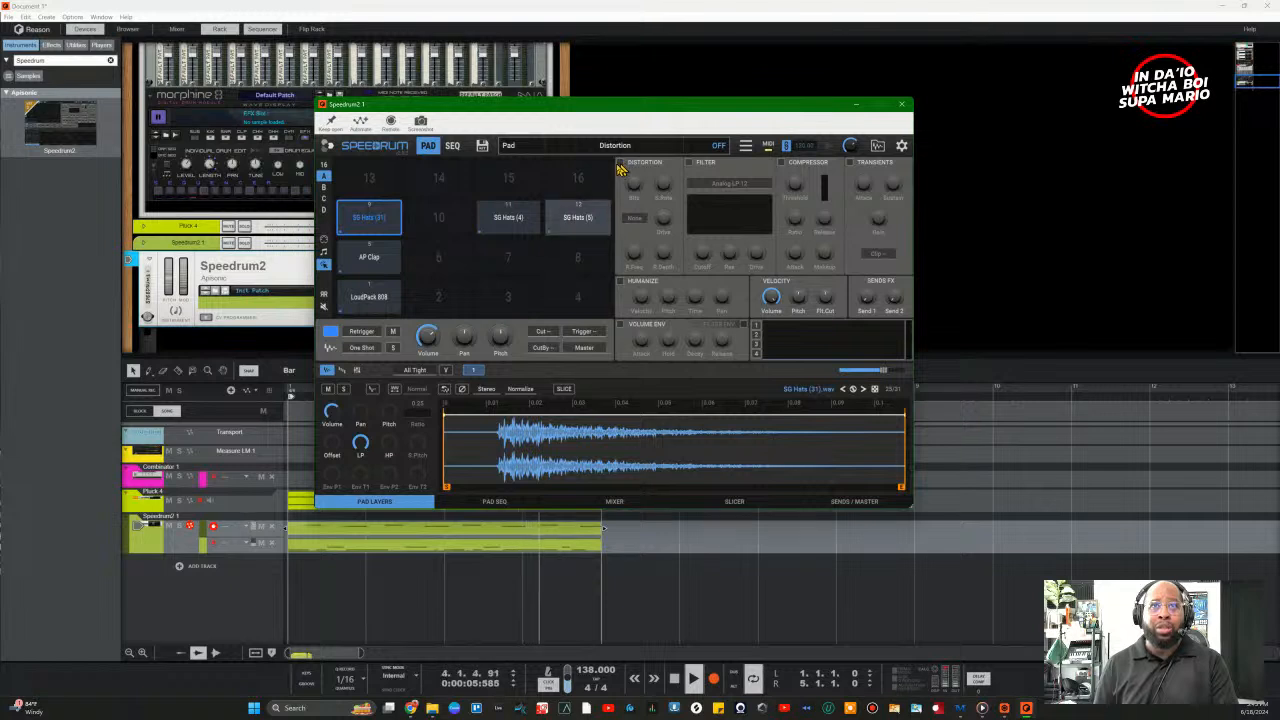
click(577, 228)
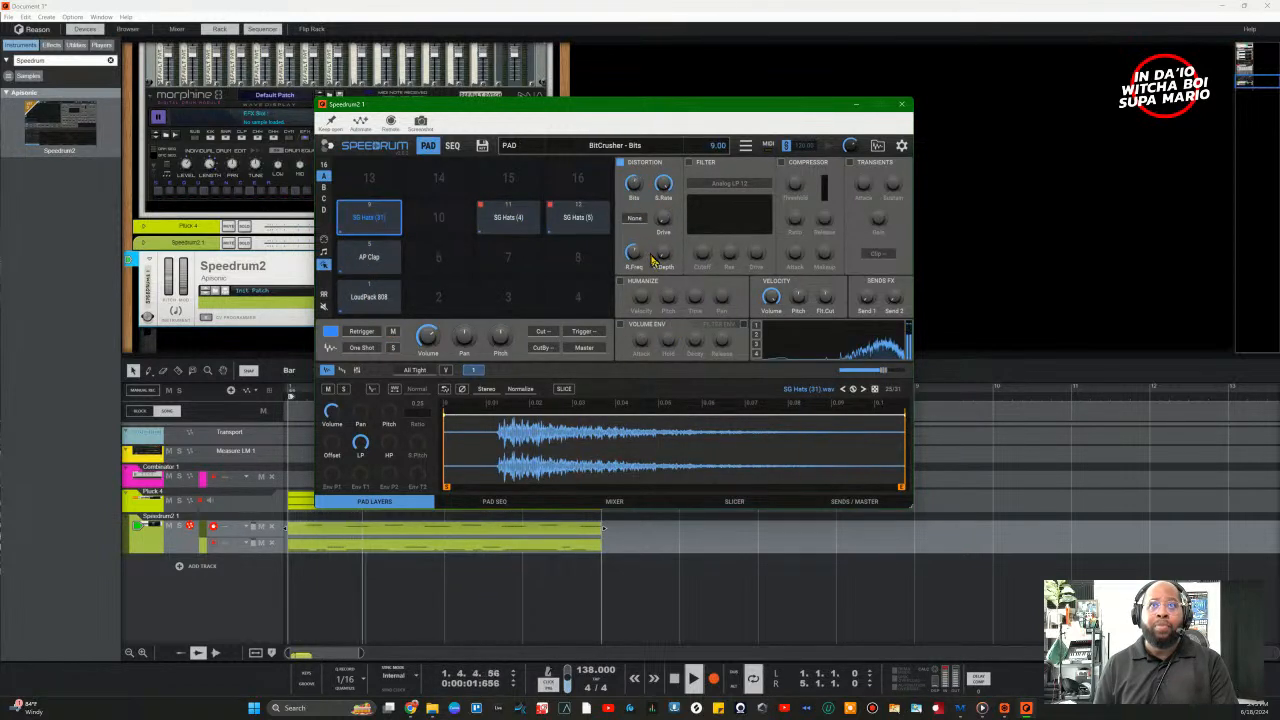
mouse_move(673, 229)
mouse_down()
mouse_move(675, 258)
mouse_move(674, 207)
mouse_up()
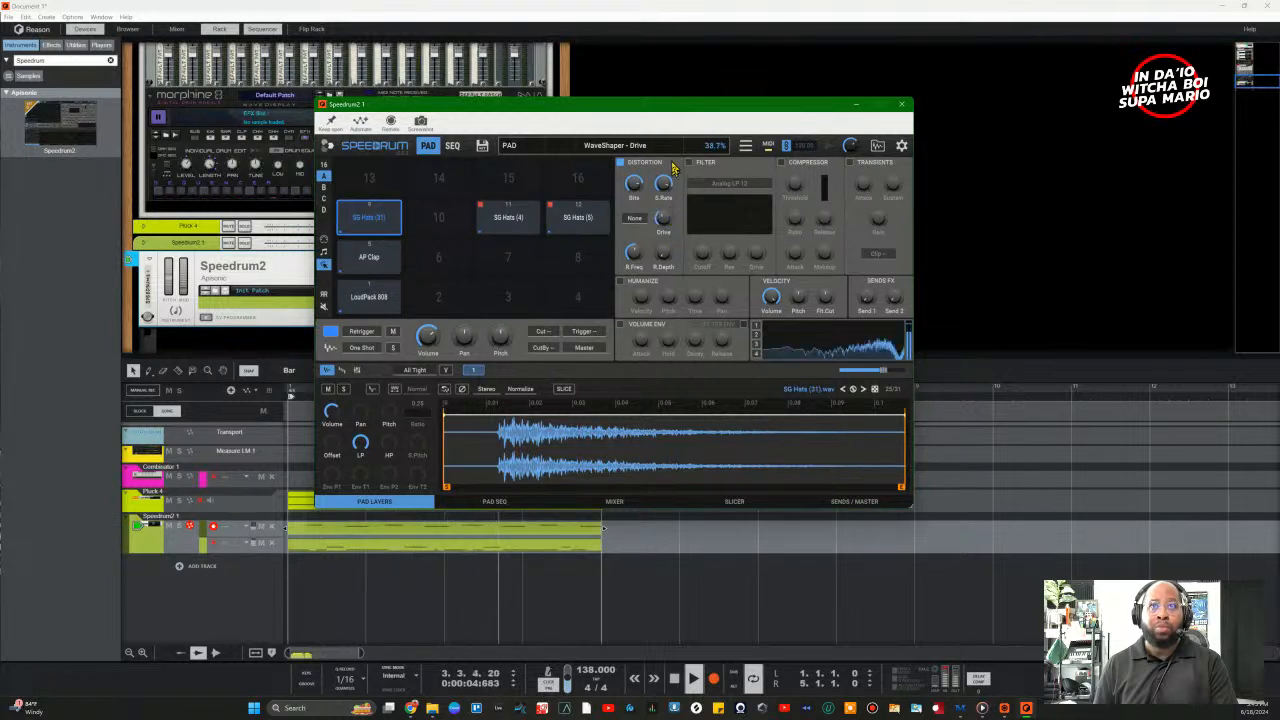
Step: Set the waveshaper type to Dirt with drive around 37%
click(652, 218)
click(645, 240)
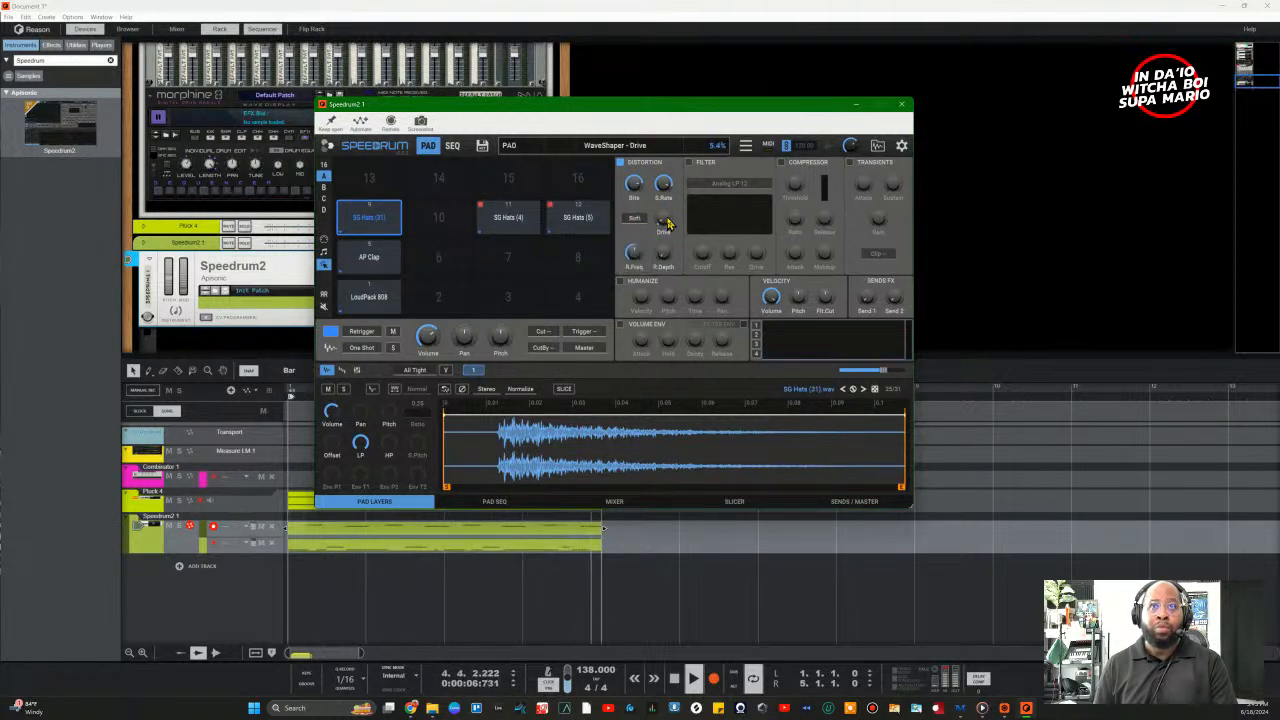
drag(668, 226, 670, 174)
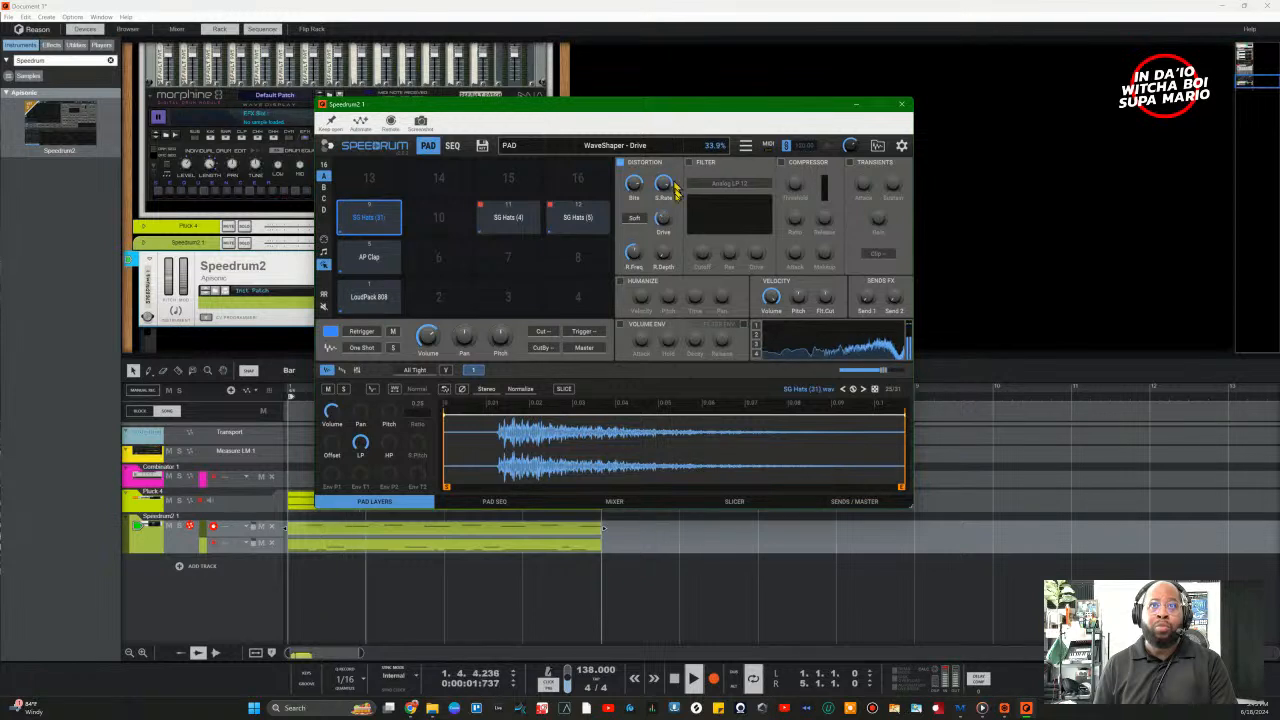
click(635, 218)
click(648, 250)
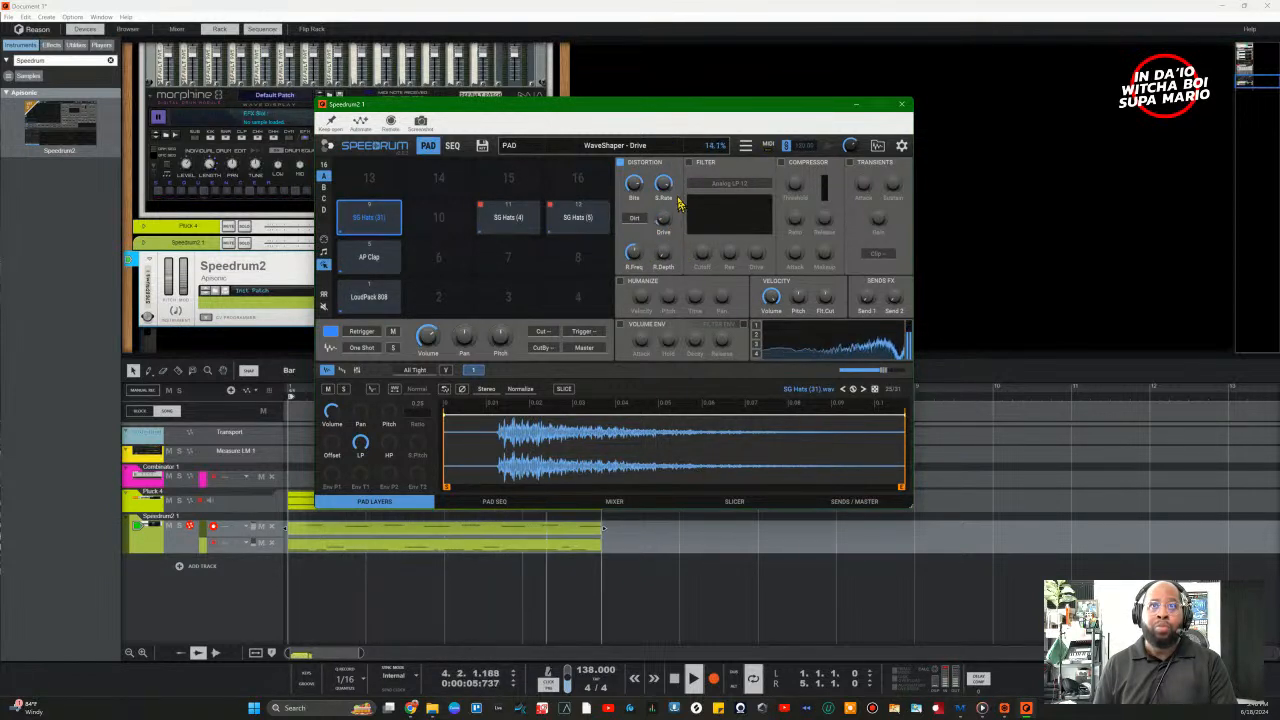
drag(668, 226, 671, 213)
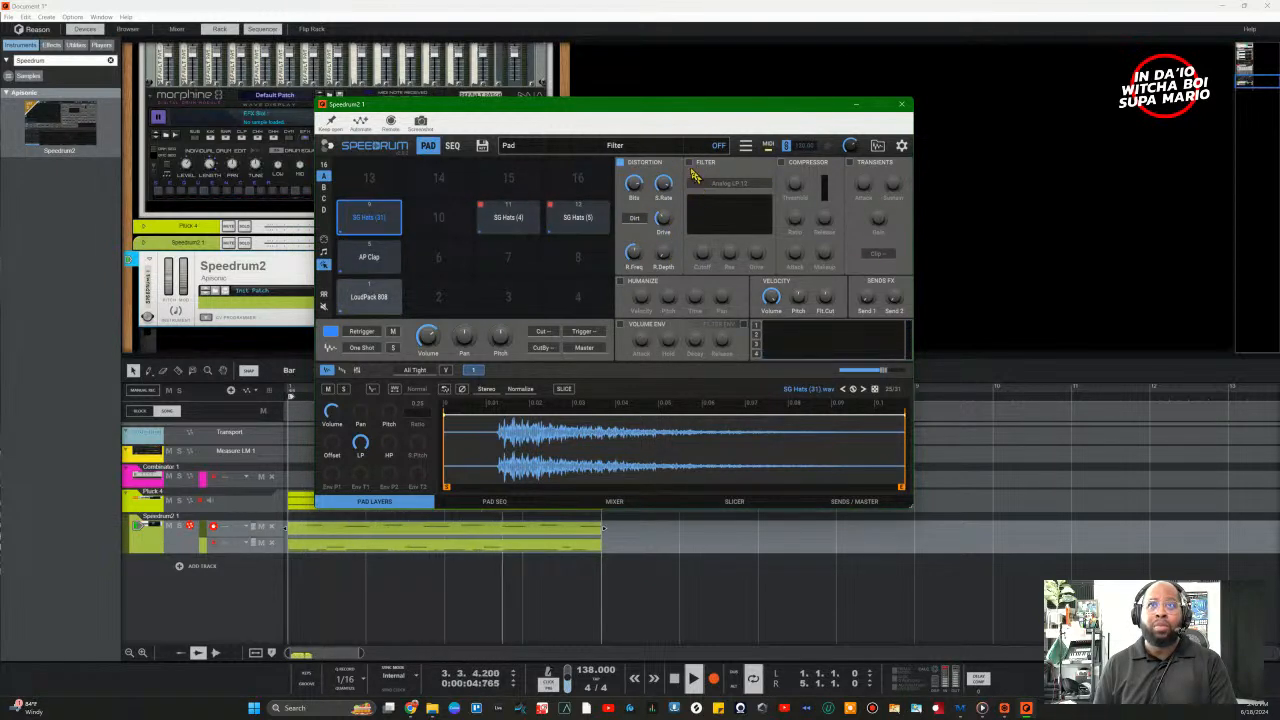
Step: Add an Analog HP 12 filter with lower cutoff and some resonance, plus transient attack around 29%
click(688, 162)
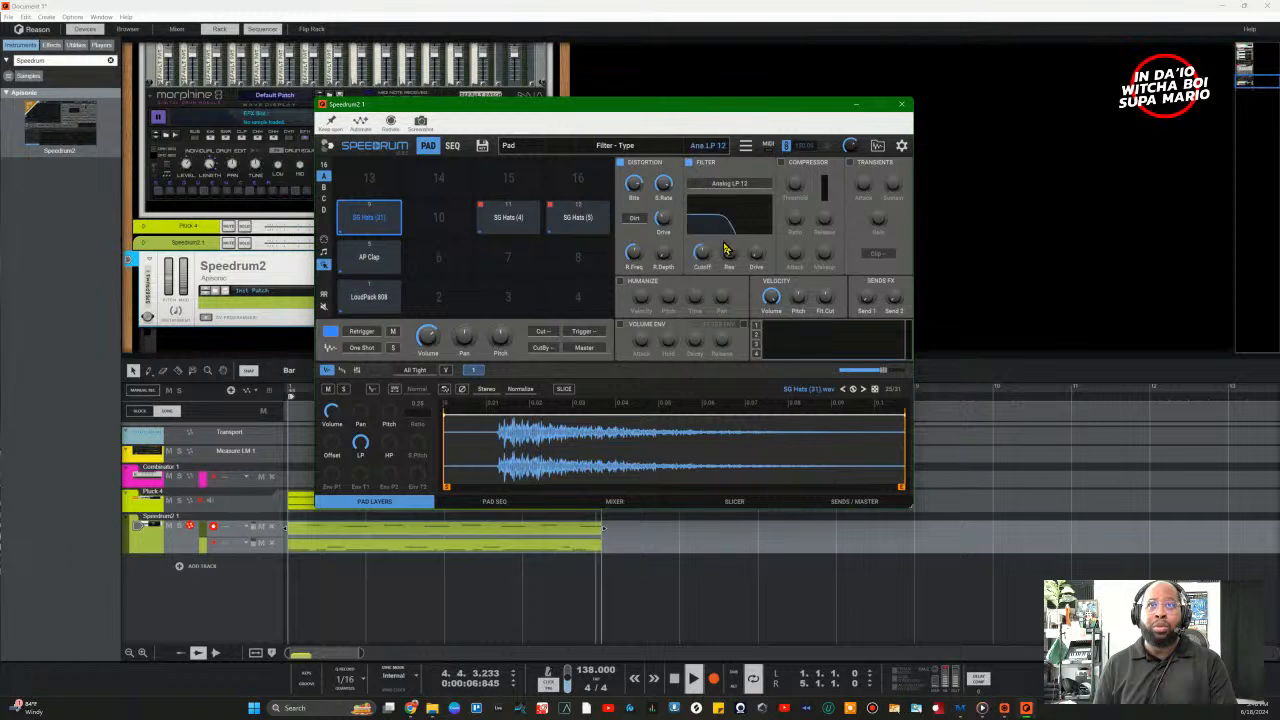
click(727, 184)
mouse_move(726, 195)
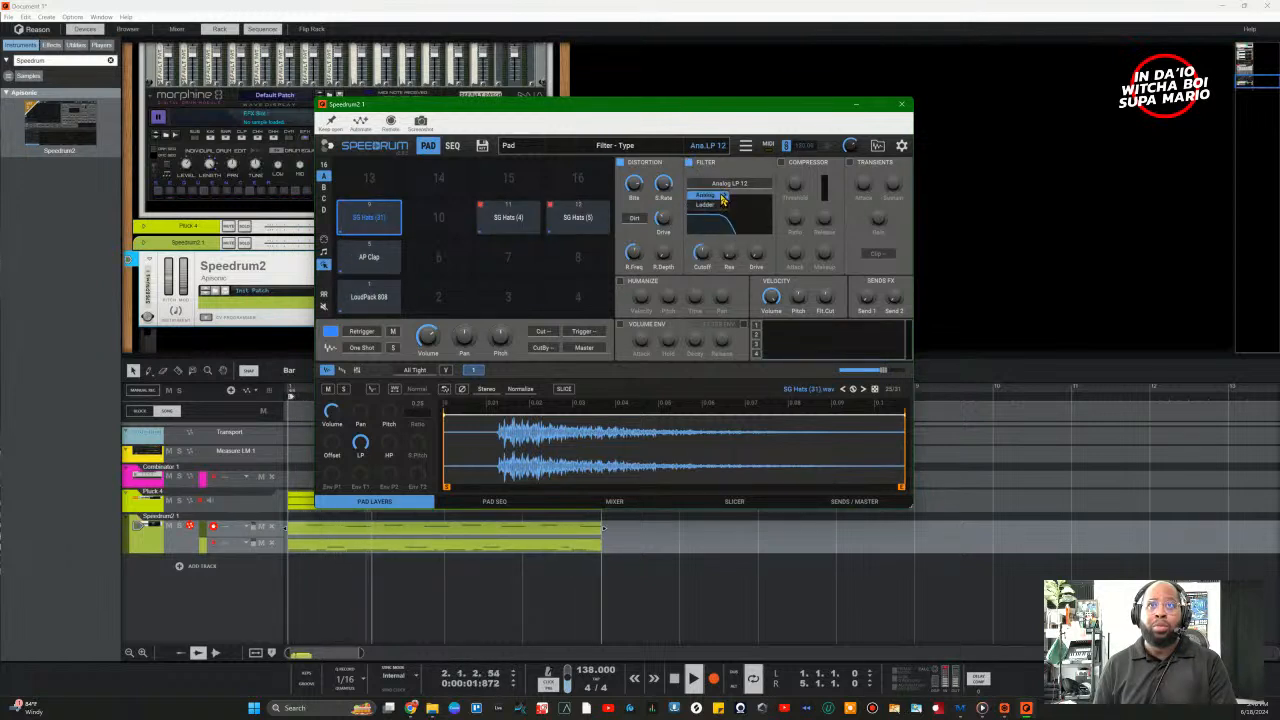
click(756, 232)
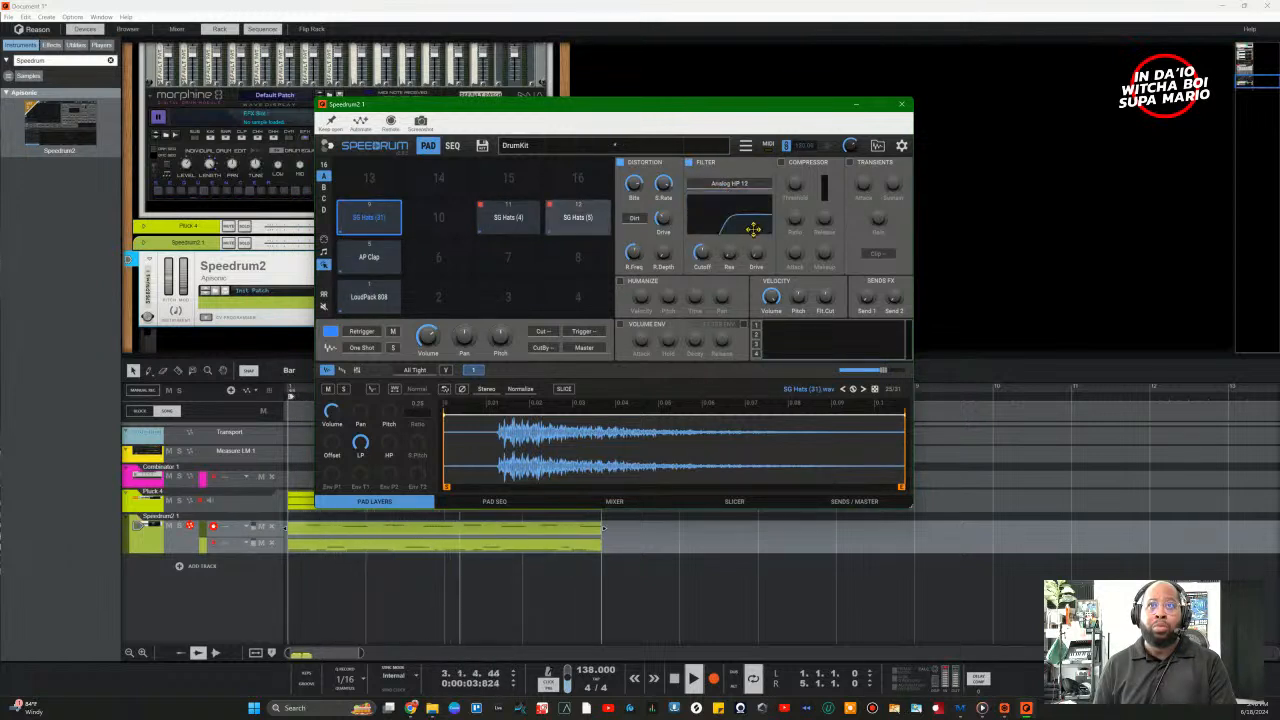
mouse_move(711, 257)
mouse_down()
mouse_move(699, 283)
mouse_move(706, 251)
mouse_up()
mouse_move(729, 253)
mouse_down()
mouse_move(733, 241)
mouse_move(733, 253)
mouse_up()
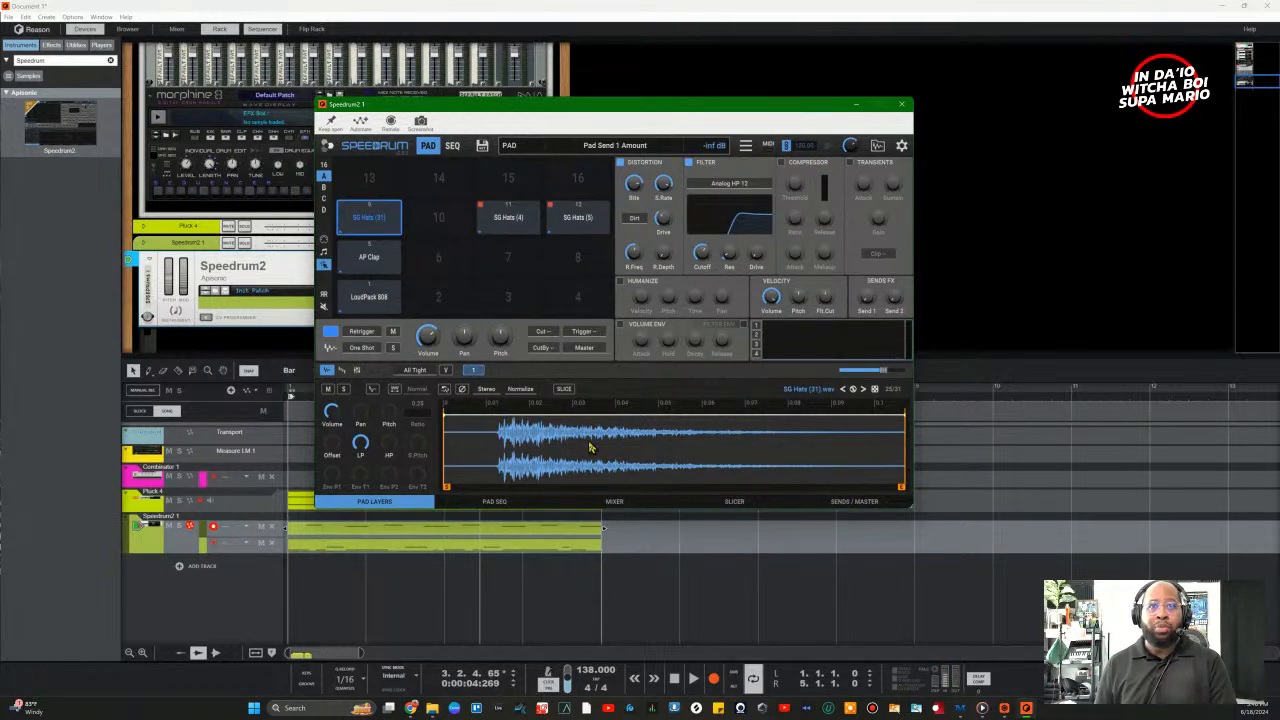
click(850, 163)
mouse_move(866, 188)
mouse_down()
mouse_move(884, 166)
mouse_move(876, 112)
mouse_move(875, 205)
mouse_move(872, 155)
mouse_move(875, 174)
mouse_up()
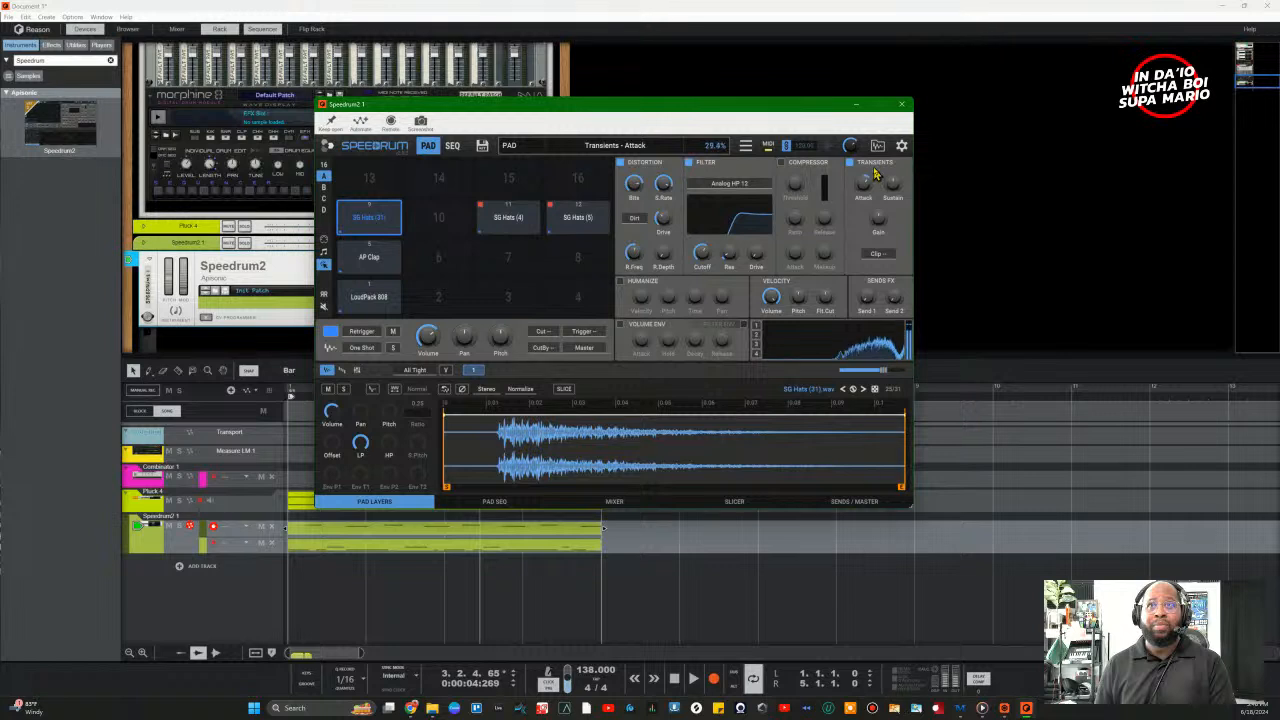
click(876, 253)
click(888, 276)
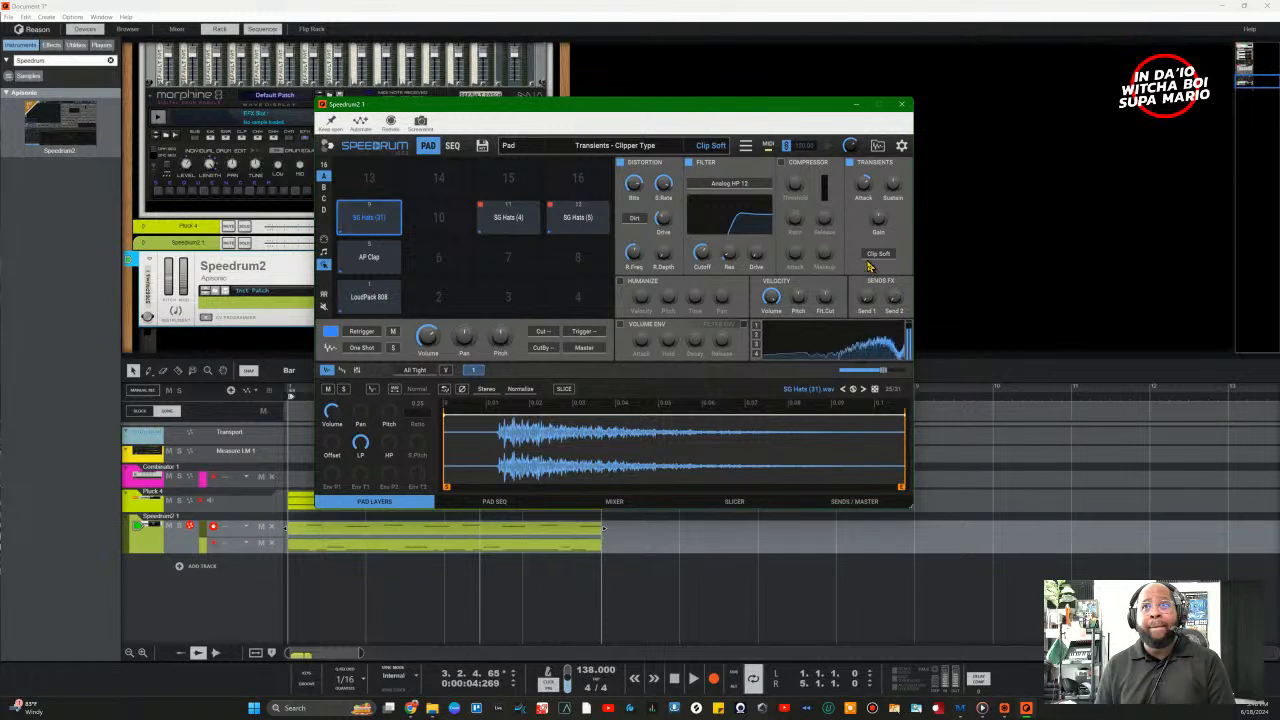
click(870, 256)
click(888, 284)
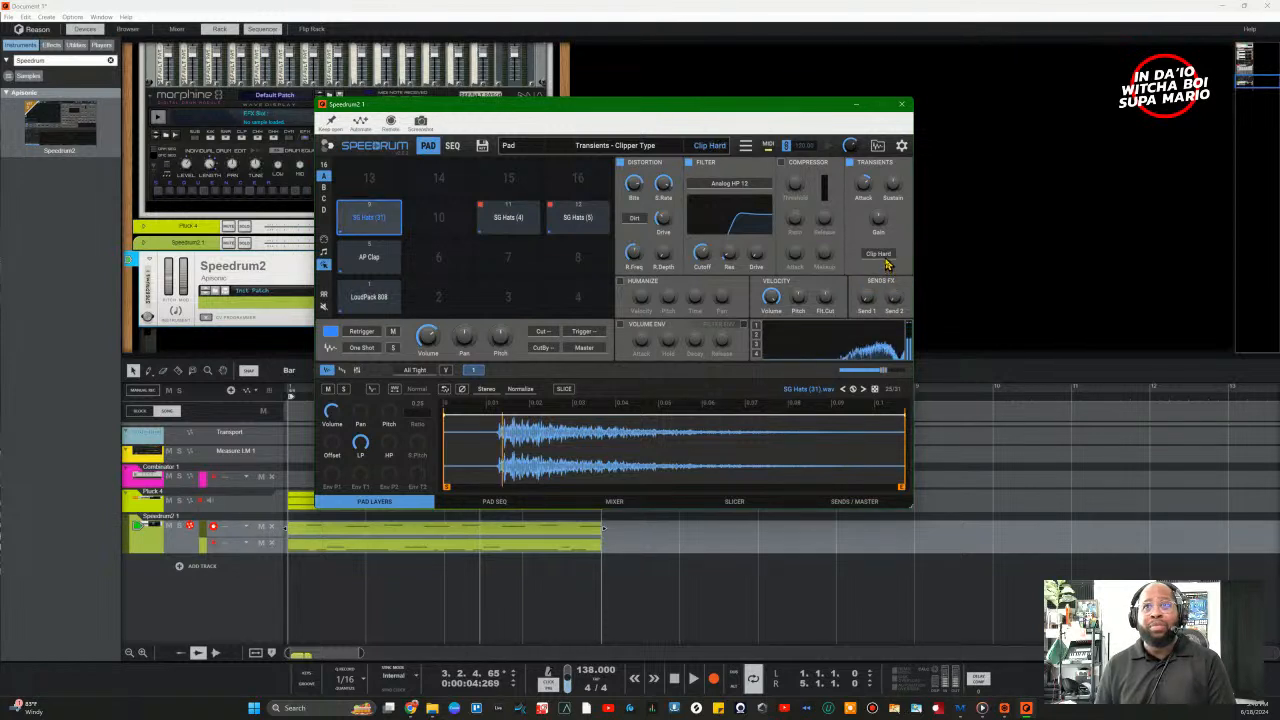
click(878, 254)
click(884, 268)
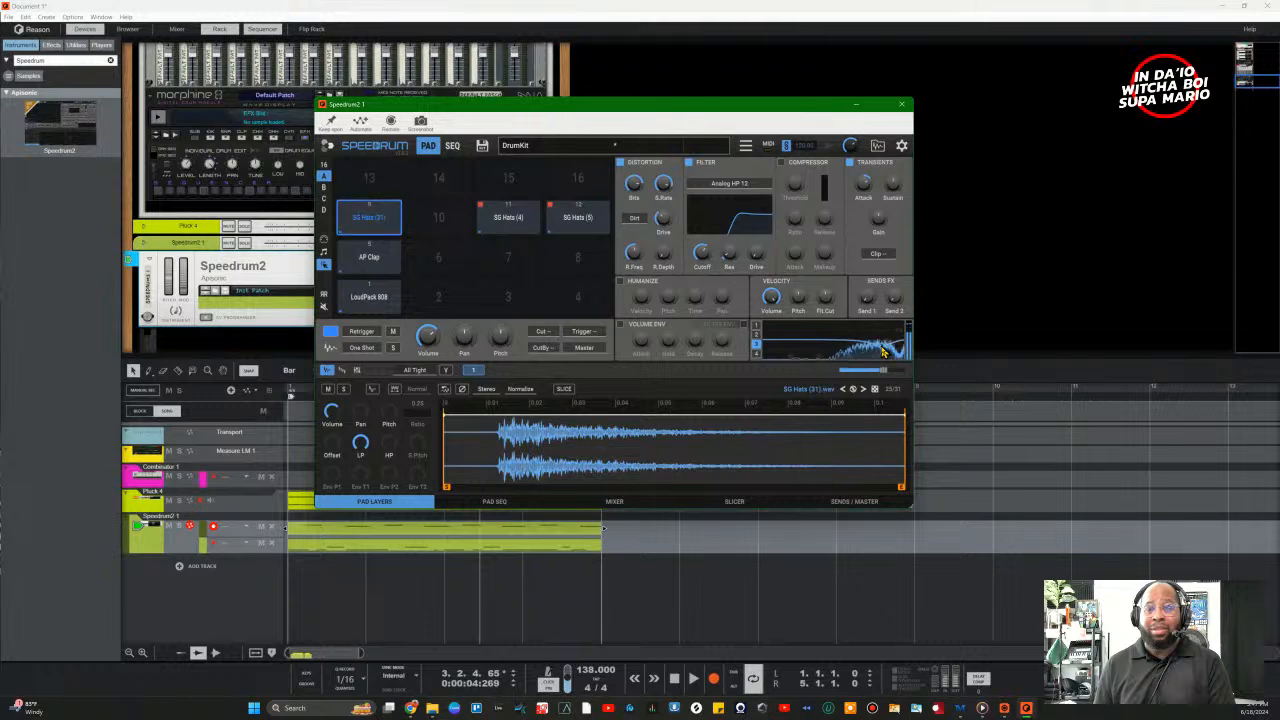
key(space)
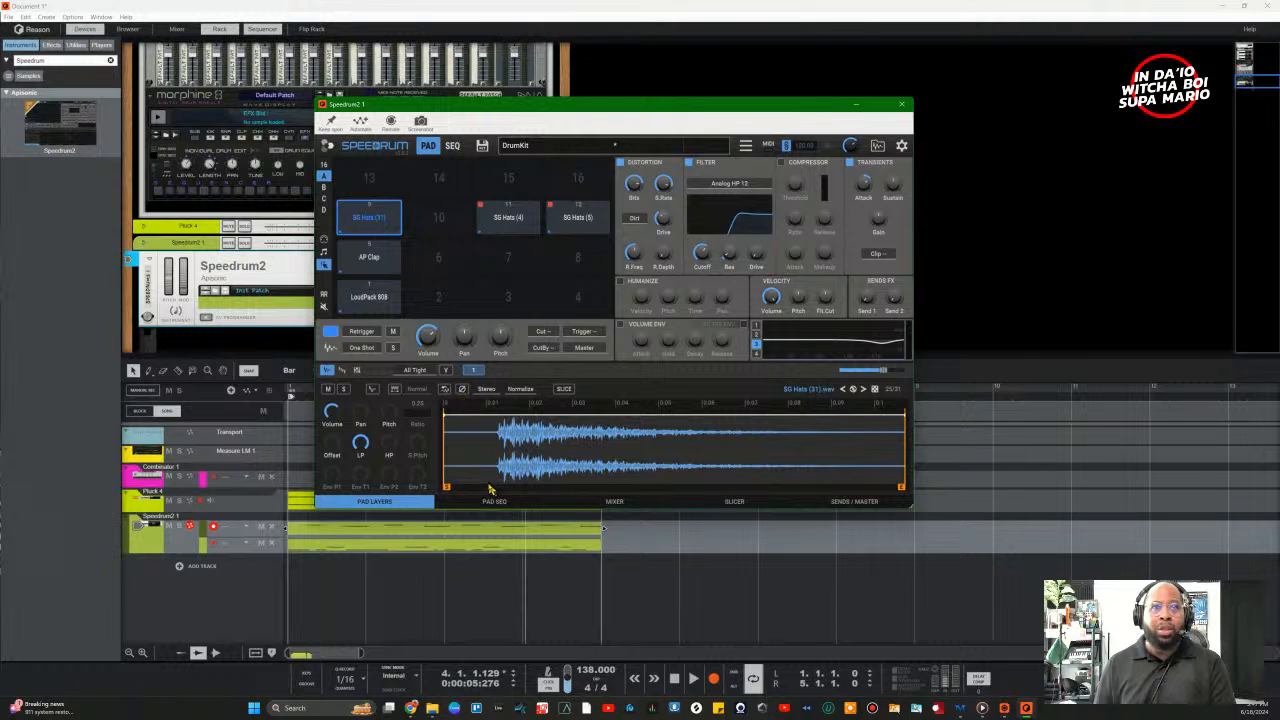
Step: Start the SG Hats (31) sample at its onset (~11.9 ms) with a curved fade-in, then audition it
mouse_move(447, 416)
mouse_down()
mouse_move(519, 417)
mouse_move(646, 386)
mouse_move(508, 396)
mouse_move(593, 374)
mouse_up()
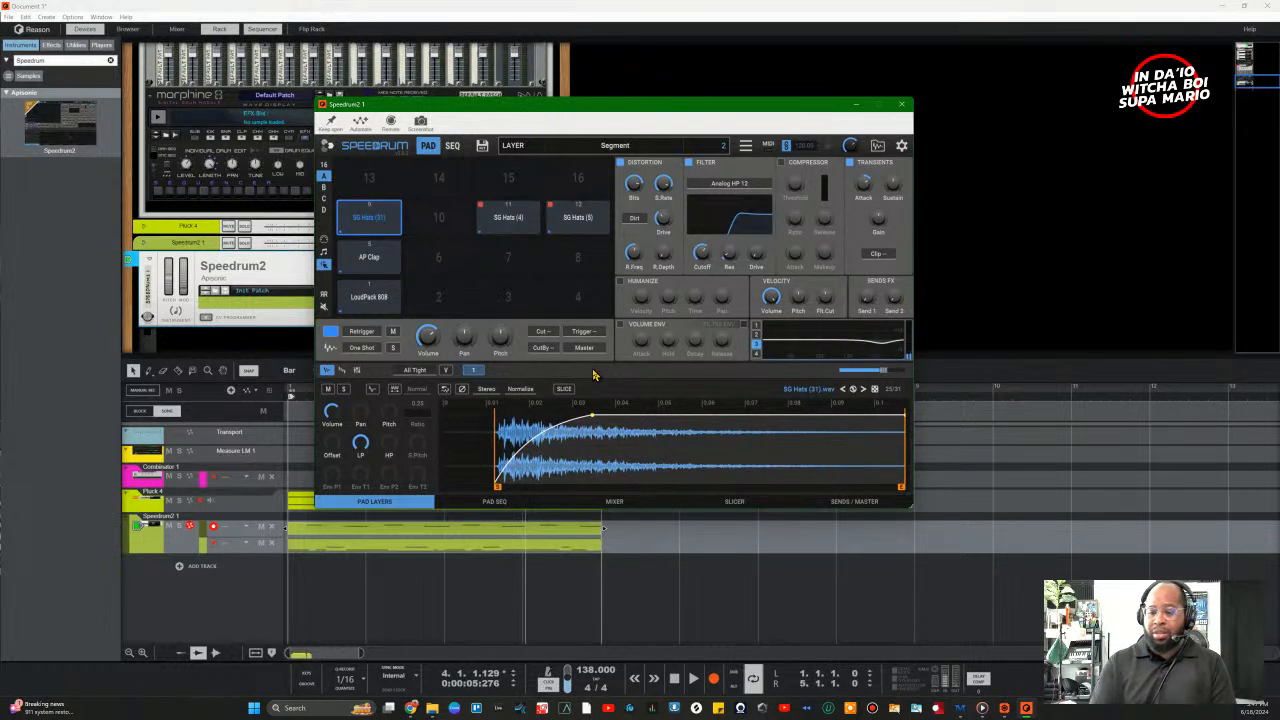
drag(594, 426, 603, 421)
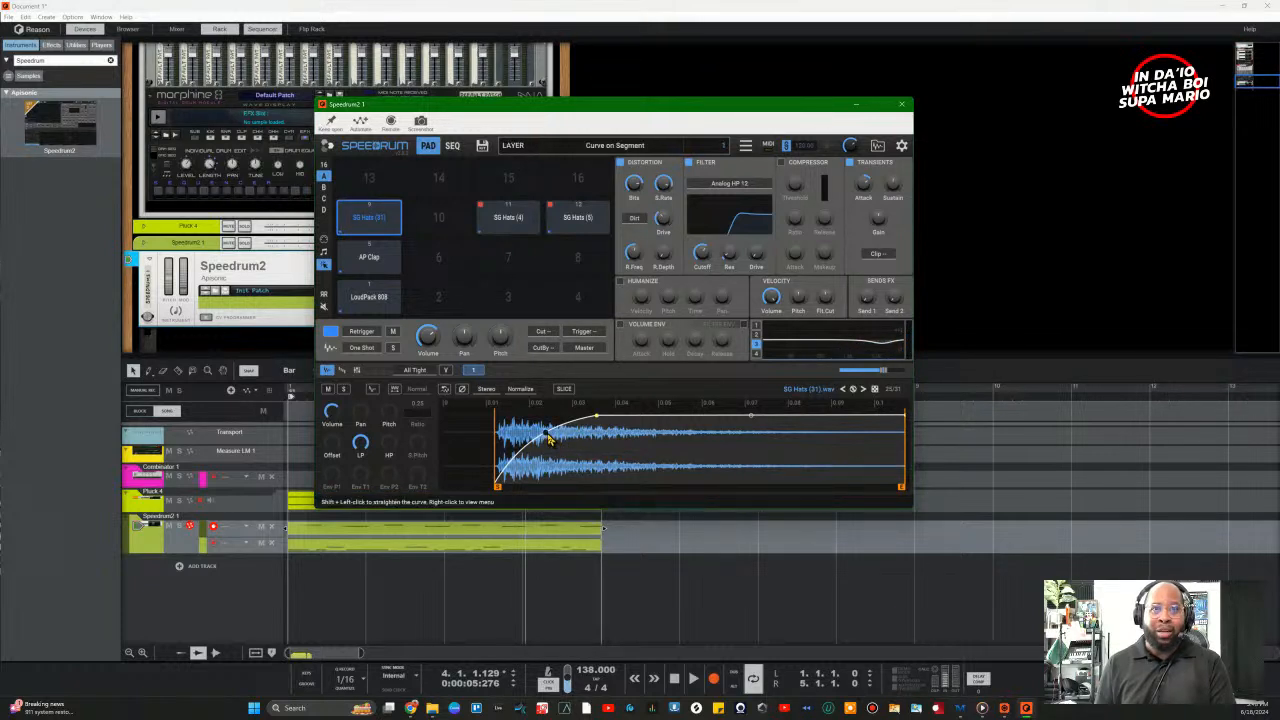
drag(545, 430, 545, 426)
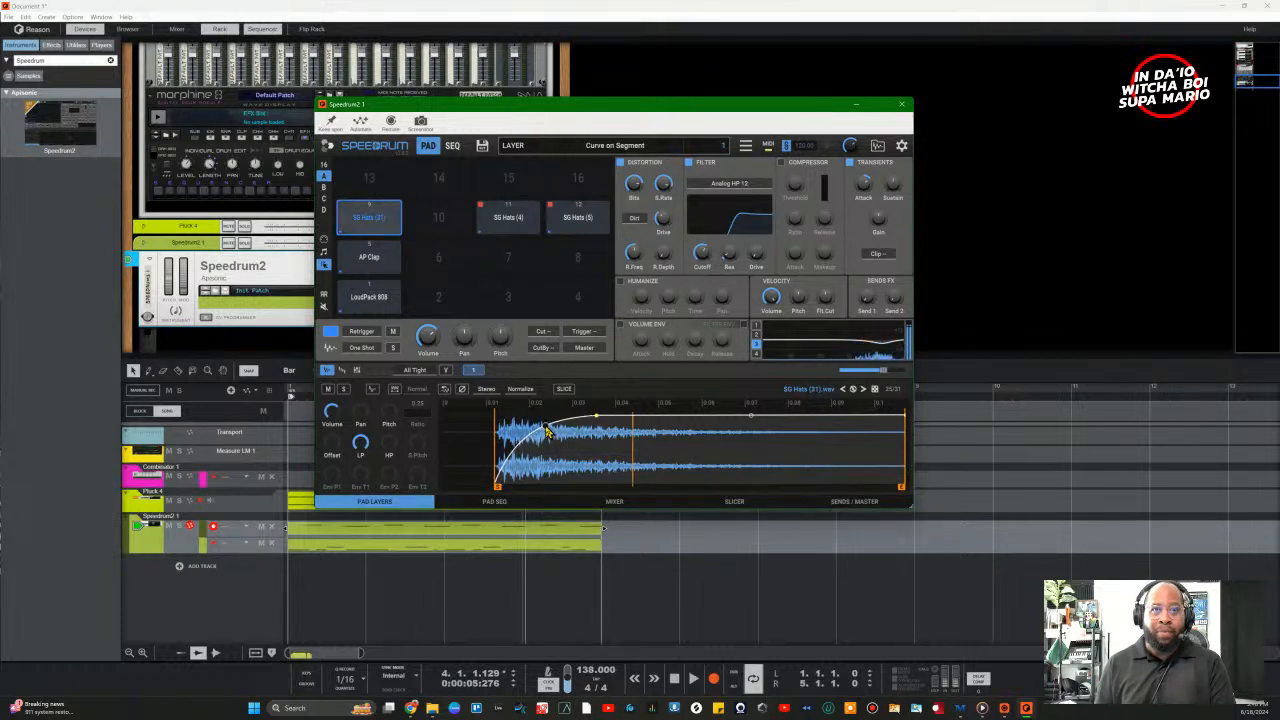
key(space)
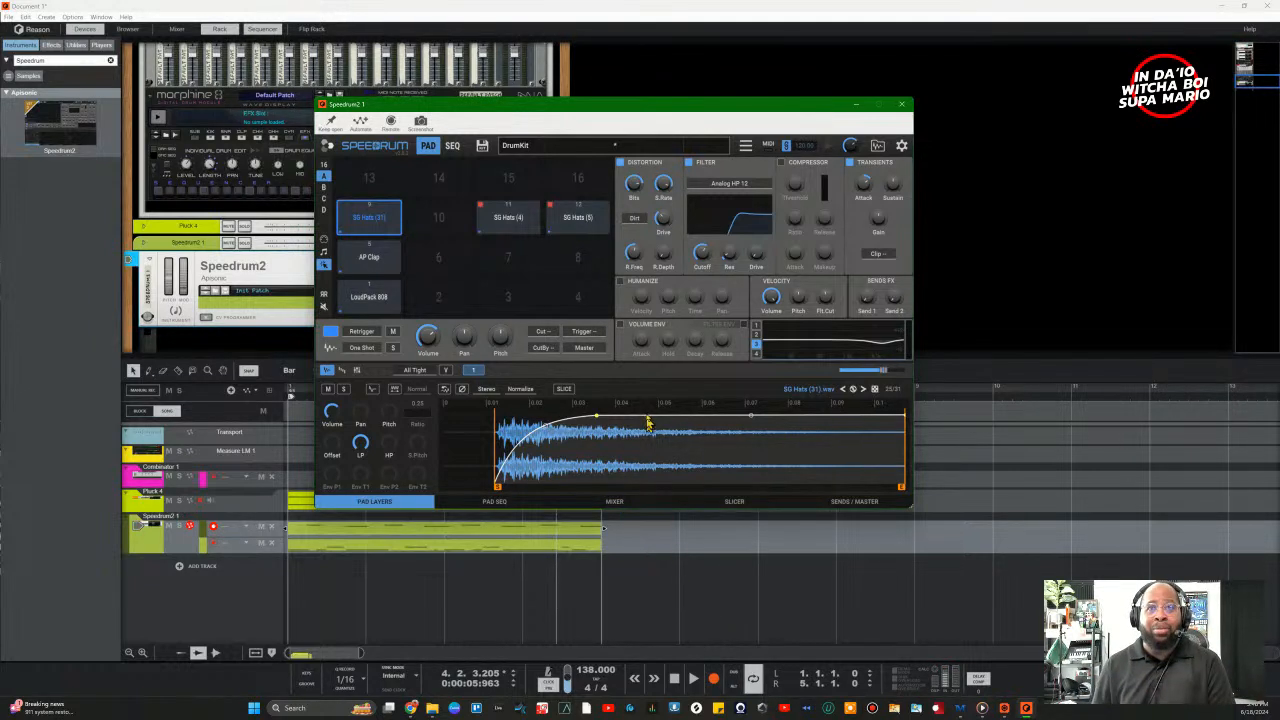
Step: Switch on Humanize for the SG Hats (31) pad and play the beat
click(620, 283)
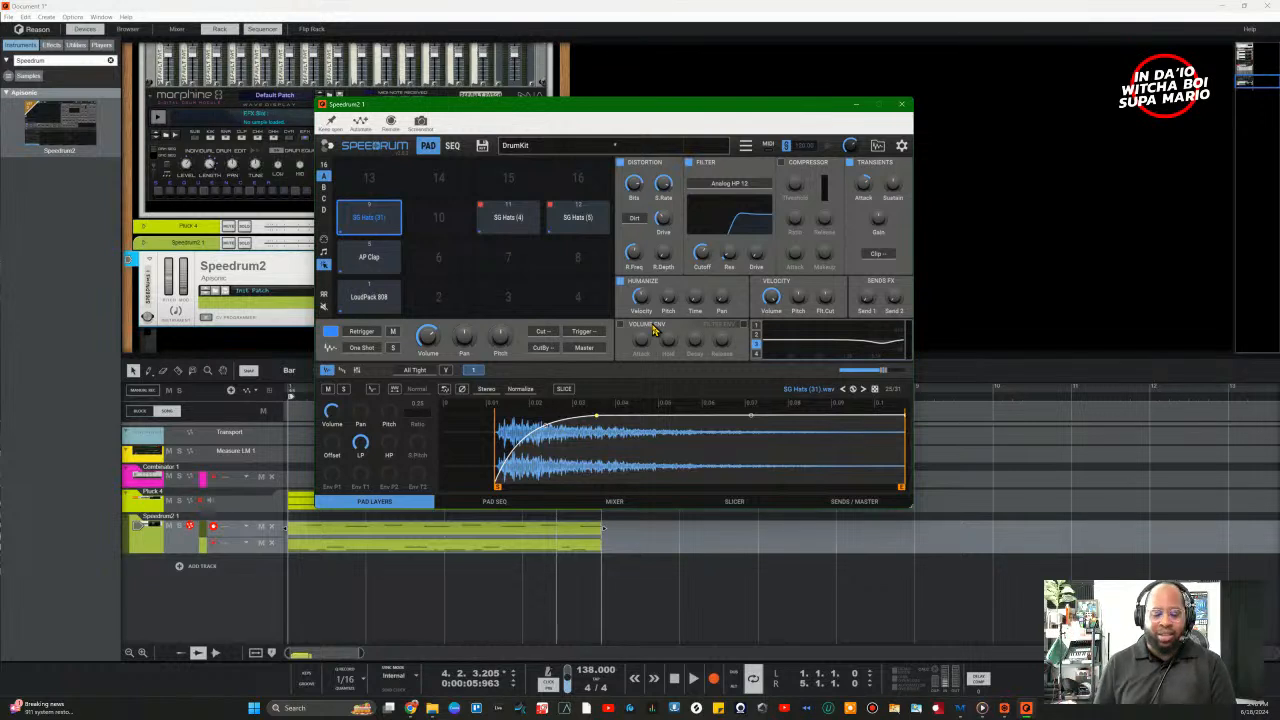
mouse_move(643, 300)
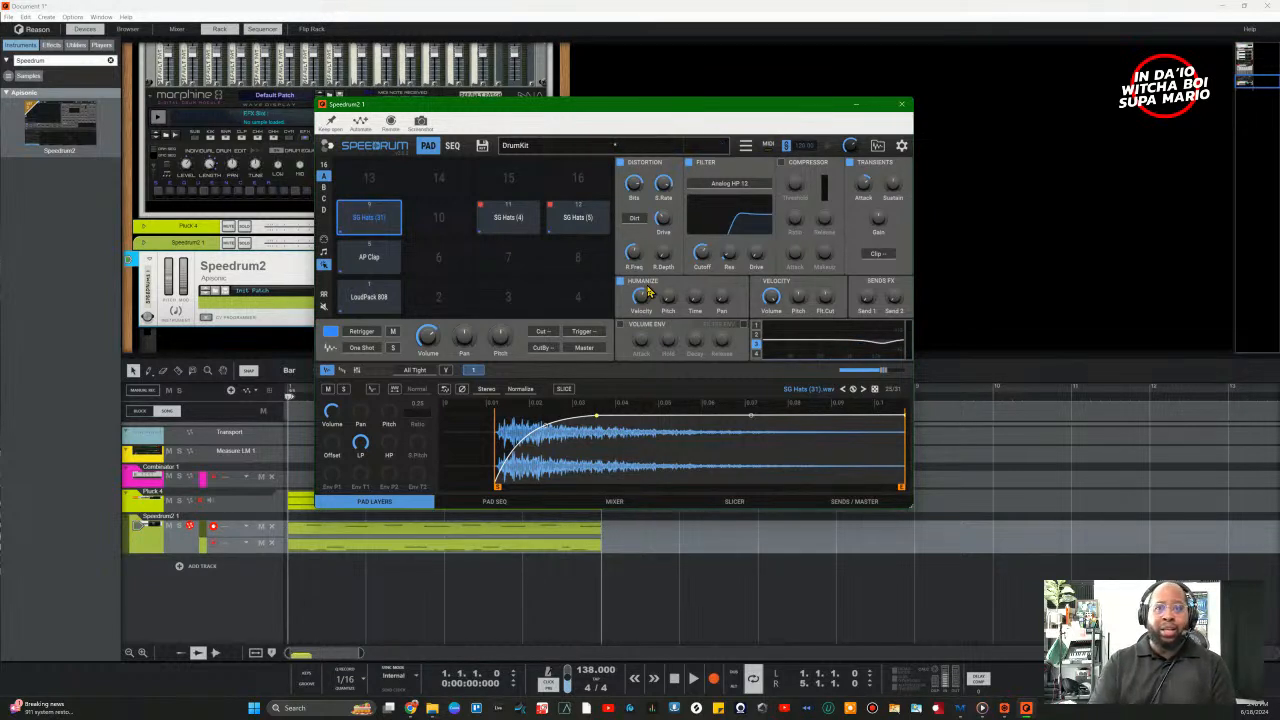
key(space)
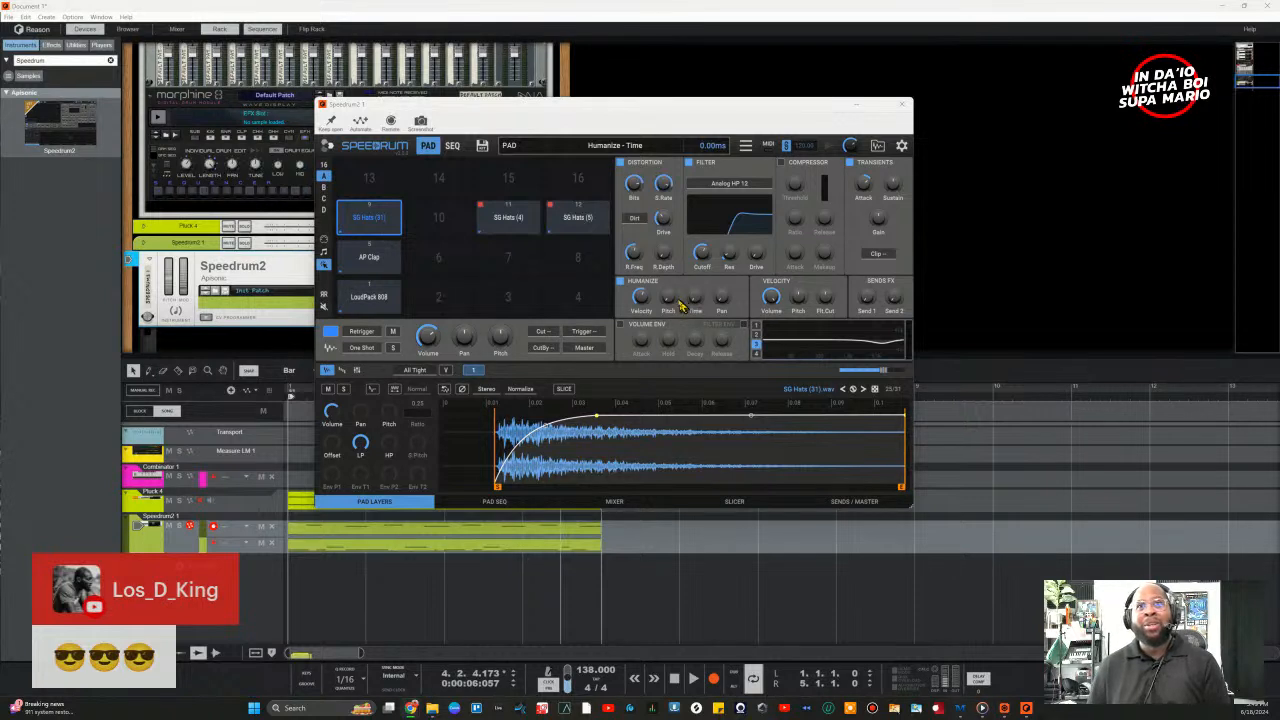
Step: Raise then lower the pitch humanize amount, and set pan humanize to about 35%
drag(668, 298, 688, 218)
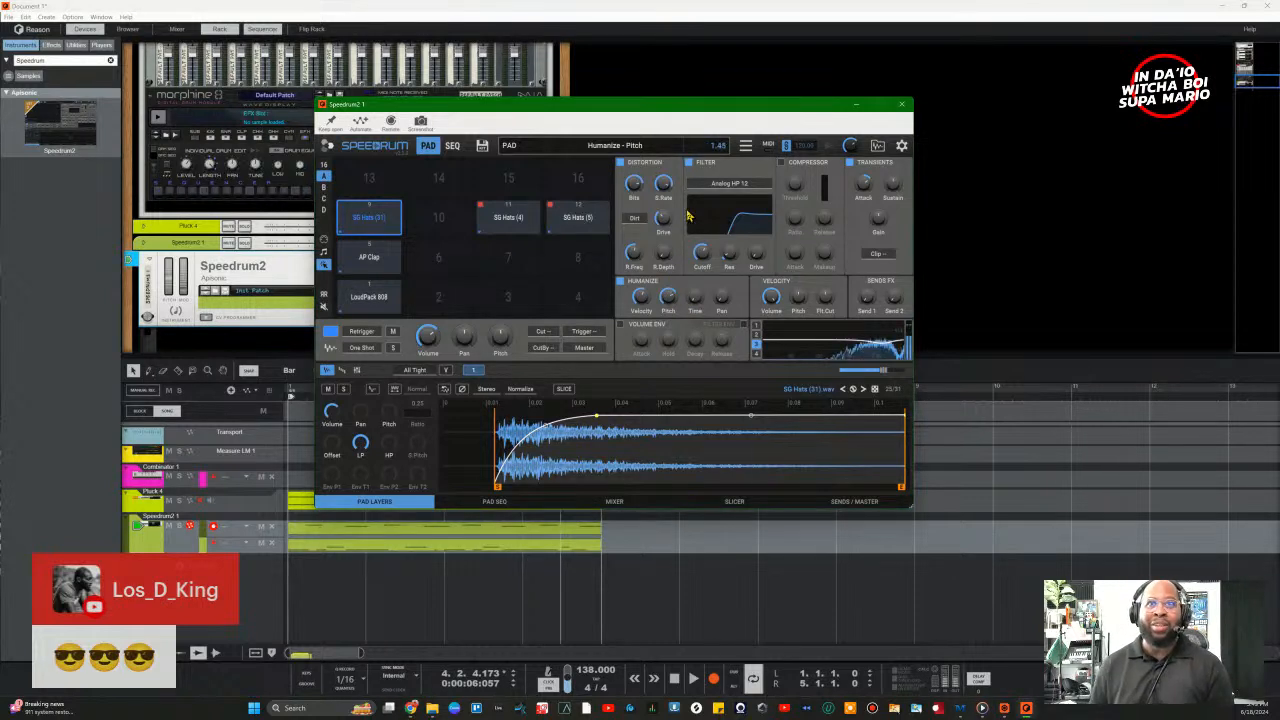
drag(669, 297, 682, 270)
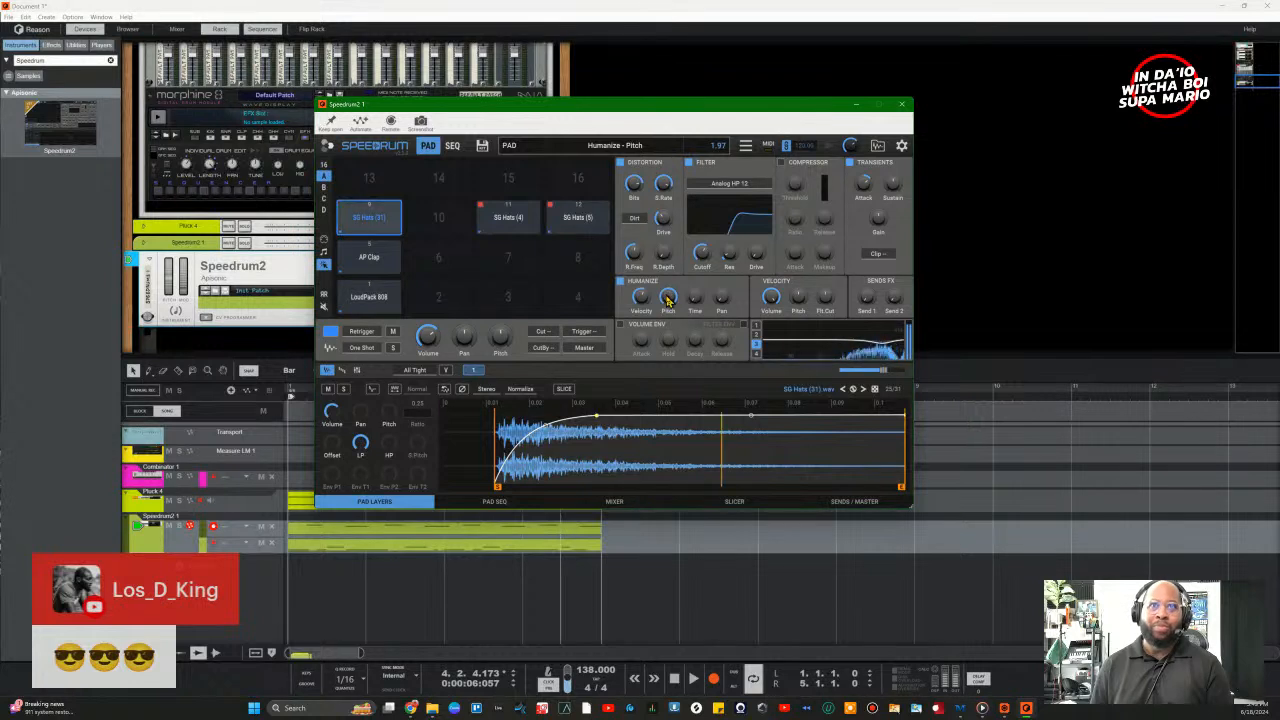
drag(668, 305, 682, 341)
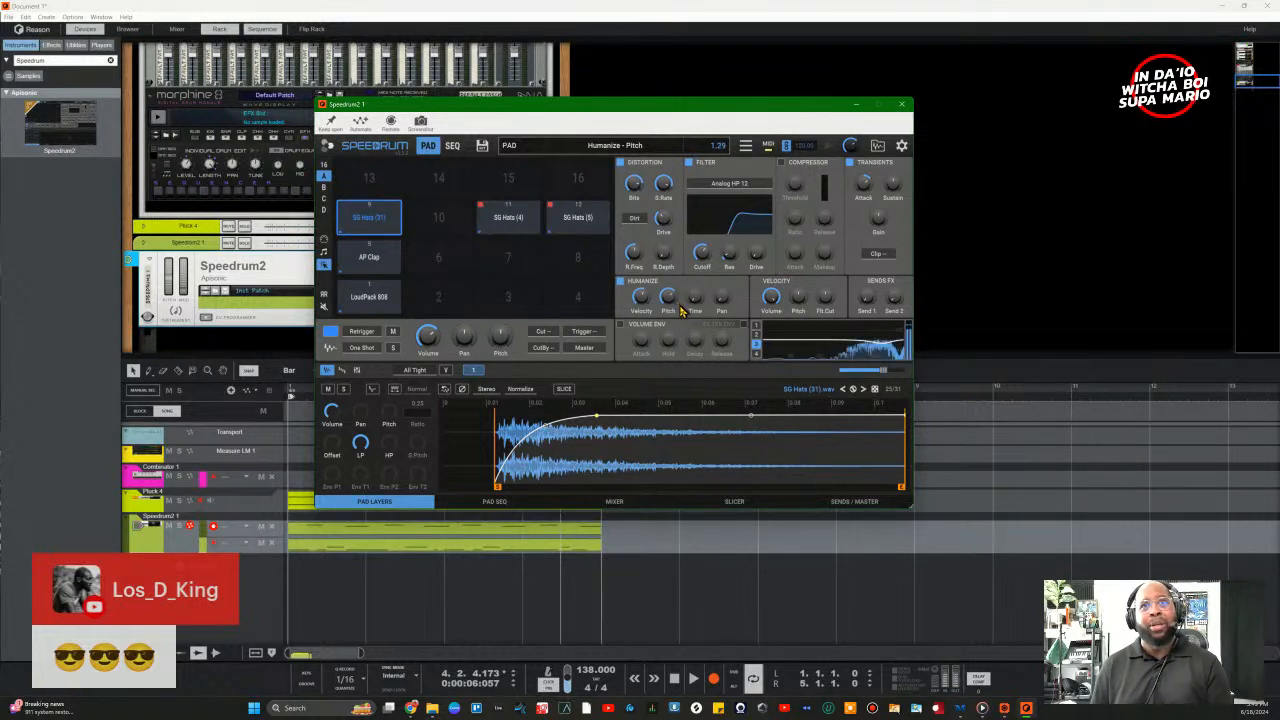
drag(680, 311, 688, 319)
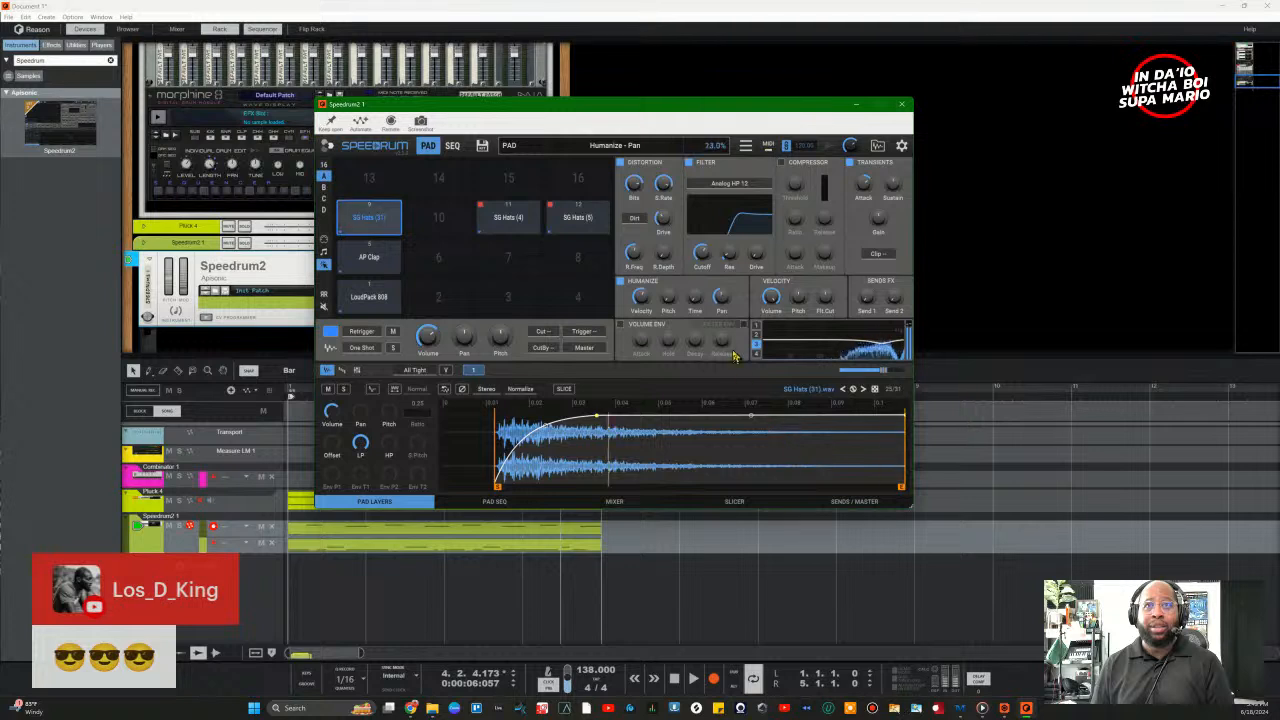
drag(733, 356, 675, 252)
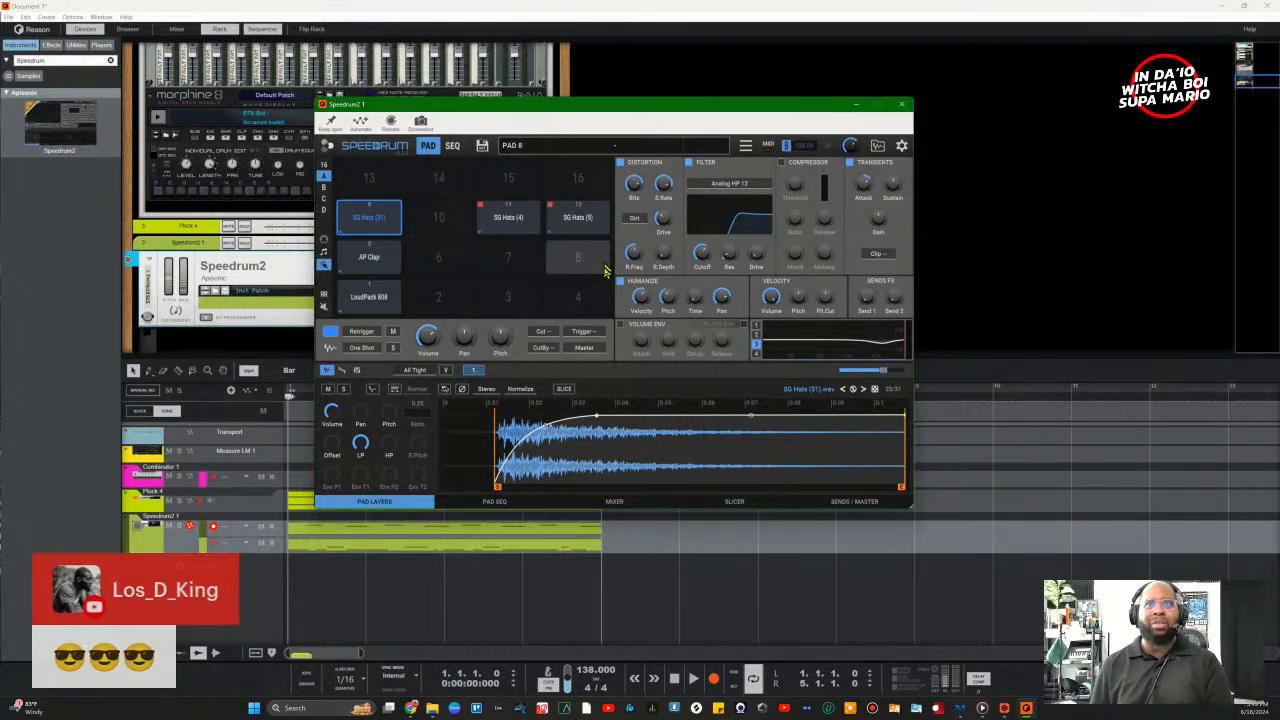
Step: Reset pitch humanize to zero and record a first hi-hat take
drag(669, 298, 763, 482)
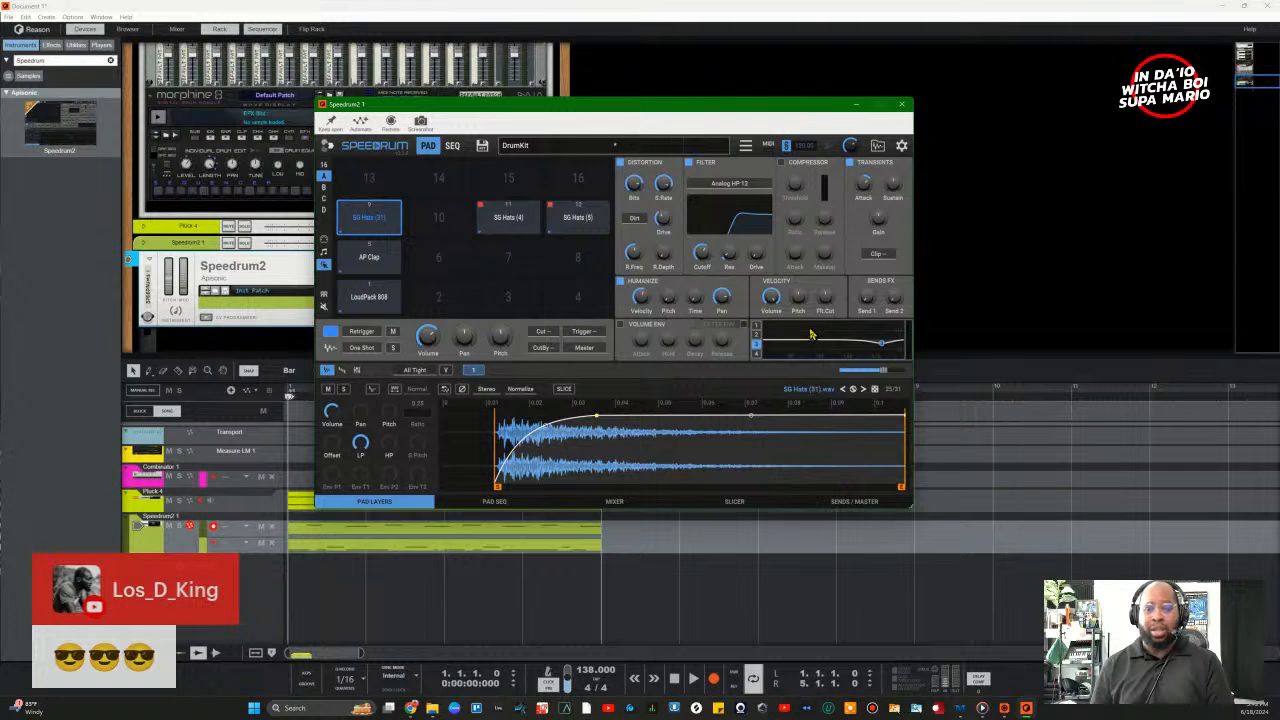
key(ctrl+Return)
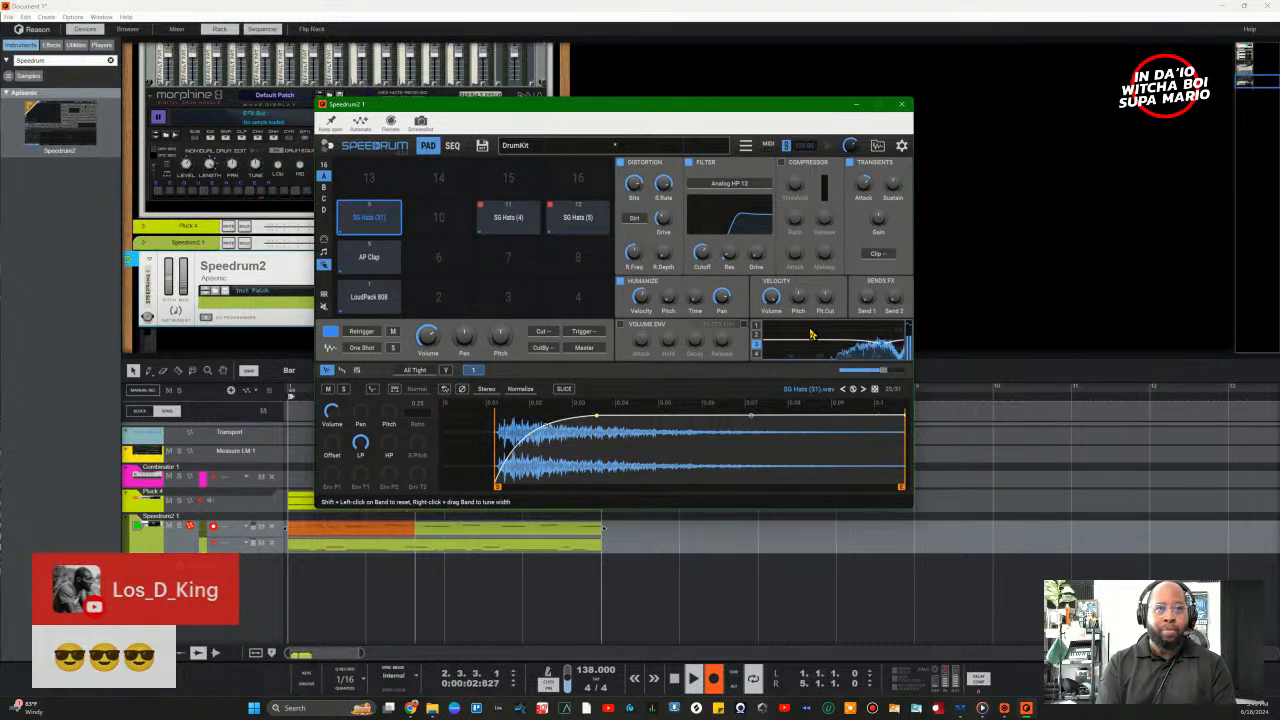
key(space)
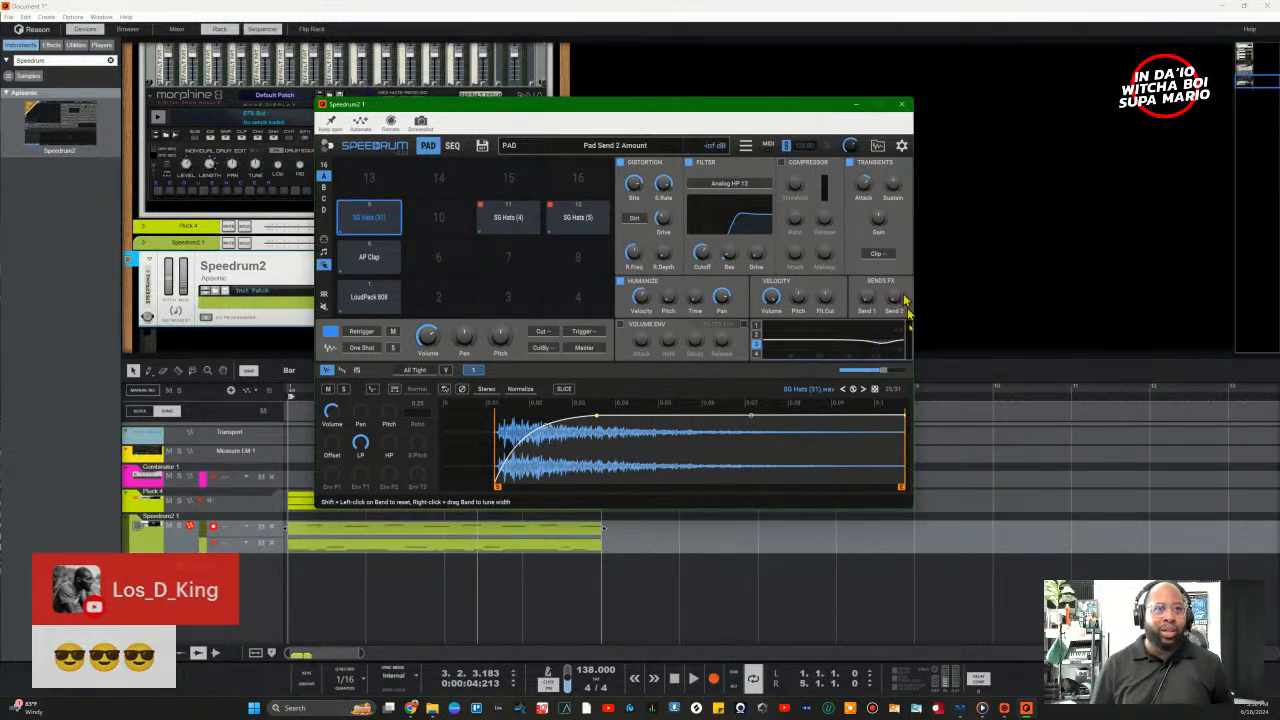
Step: Add a new note lane to the Speedrum2 track, rewind to bar 1, and record another hi-hat take
click(232, 392)
key(c)
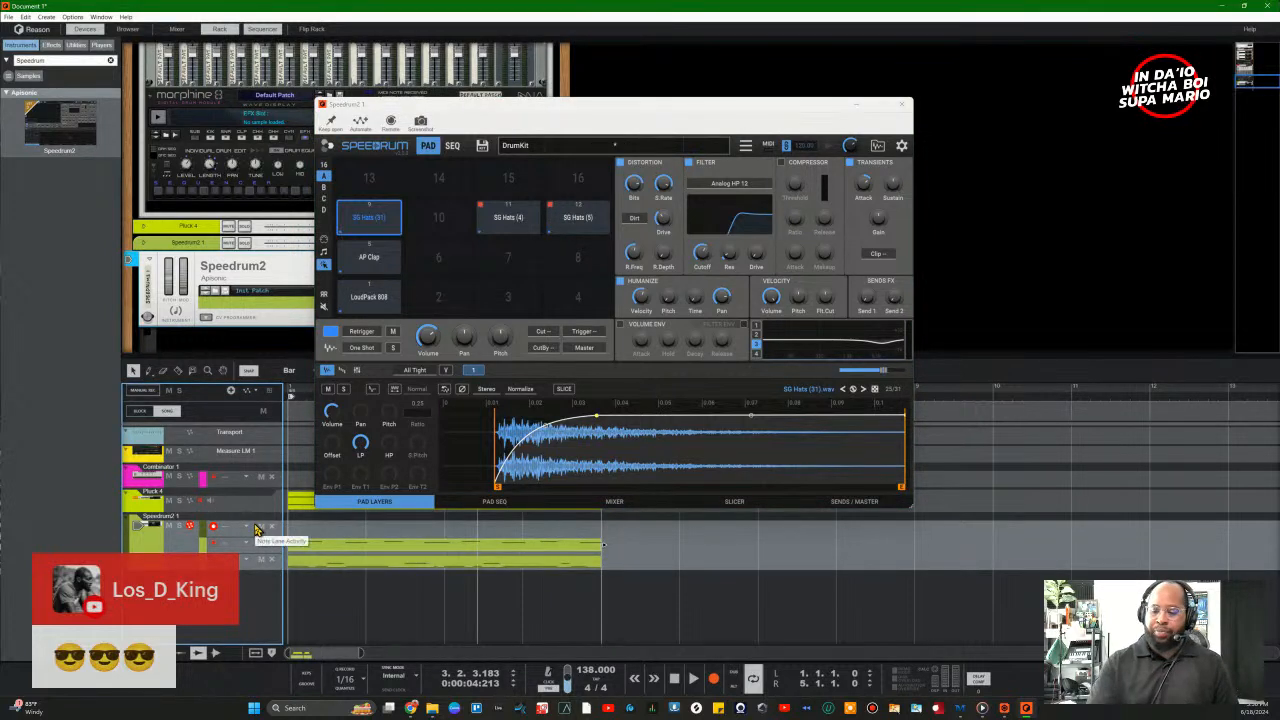
key(shift+Return)
key(ctrl+Return)
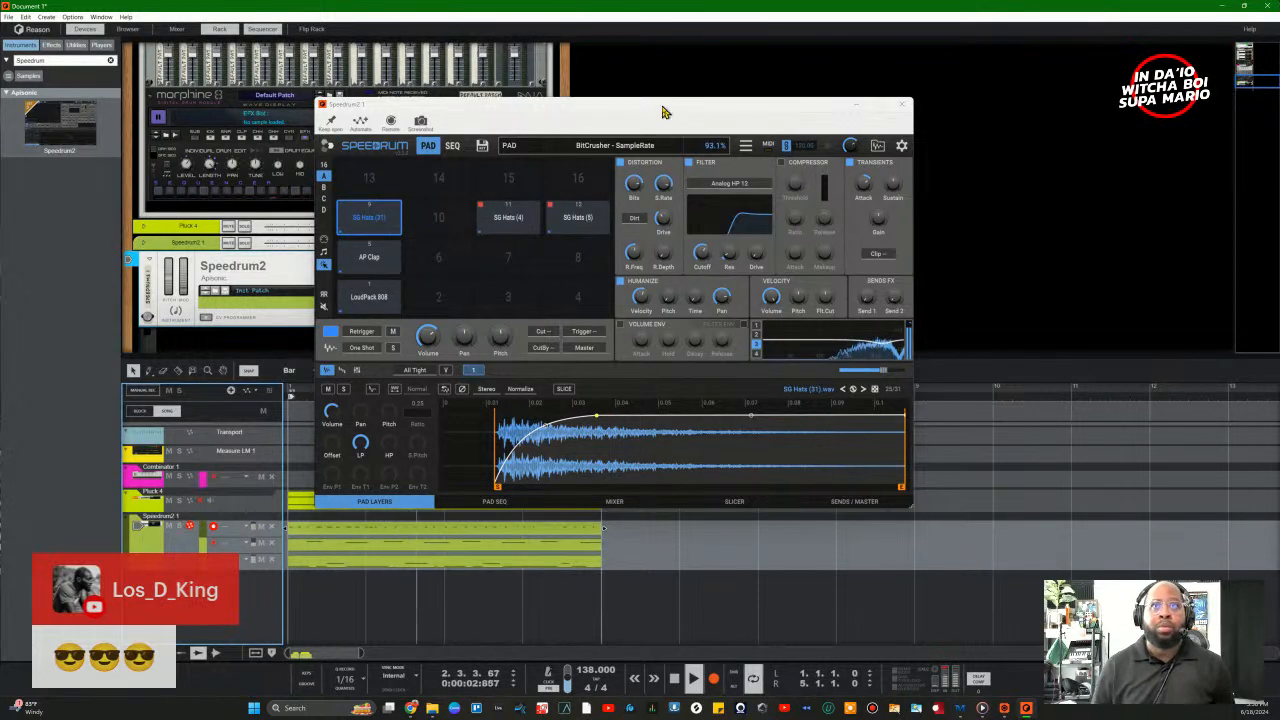
drag(349, 104, 633, 22)
key(space)
Step: Quantize the recorded hi-hat notes to 1/16 at 90% strength in the note editor
double_click(491, 534)
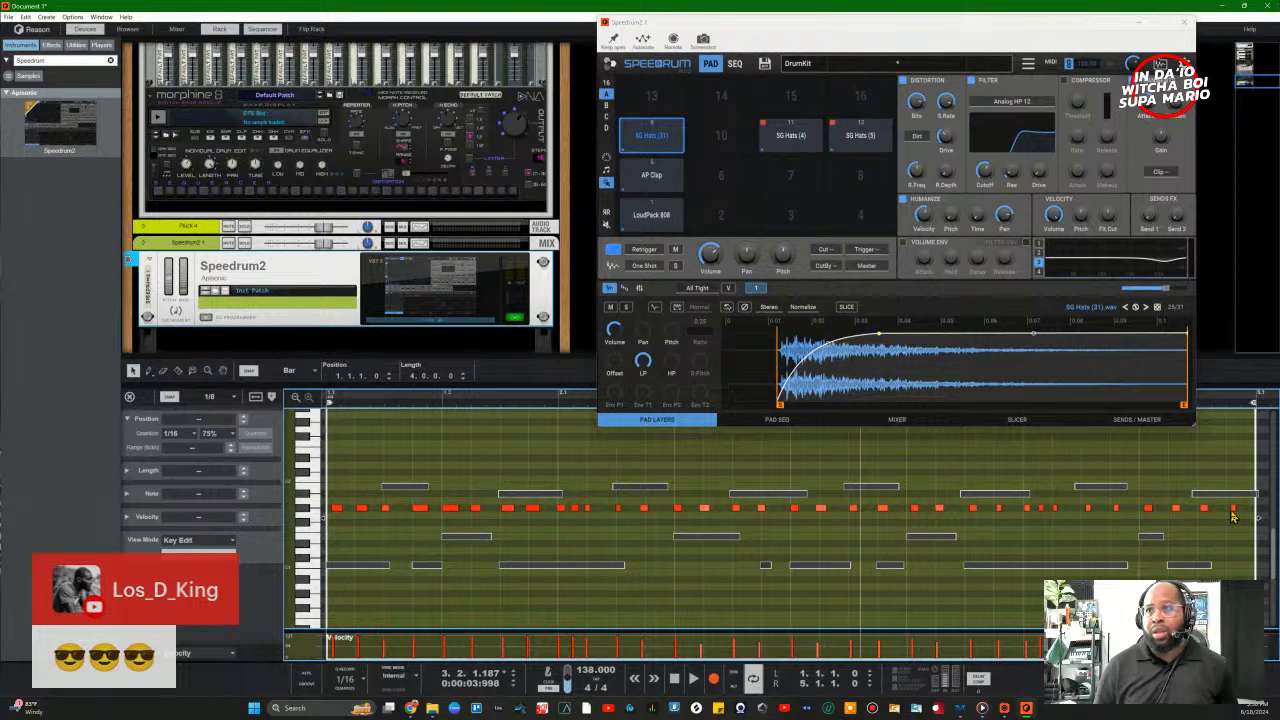
drag(1254, 485, 318, 540)
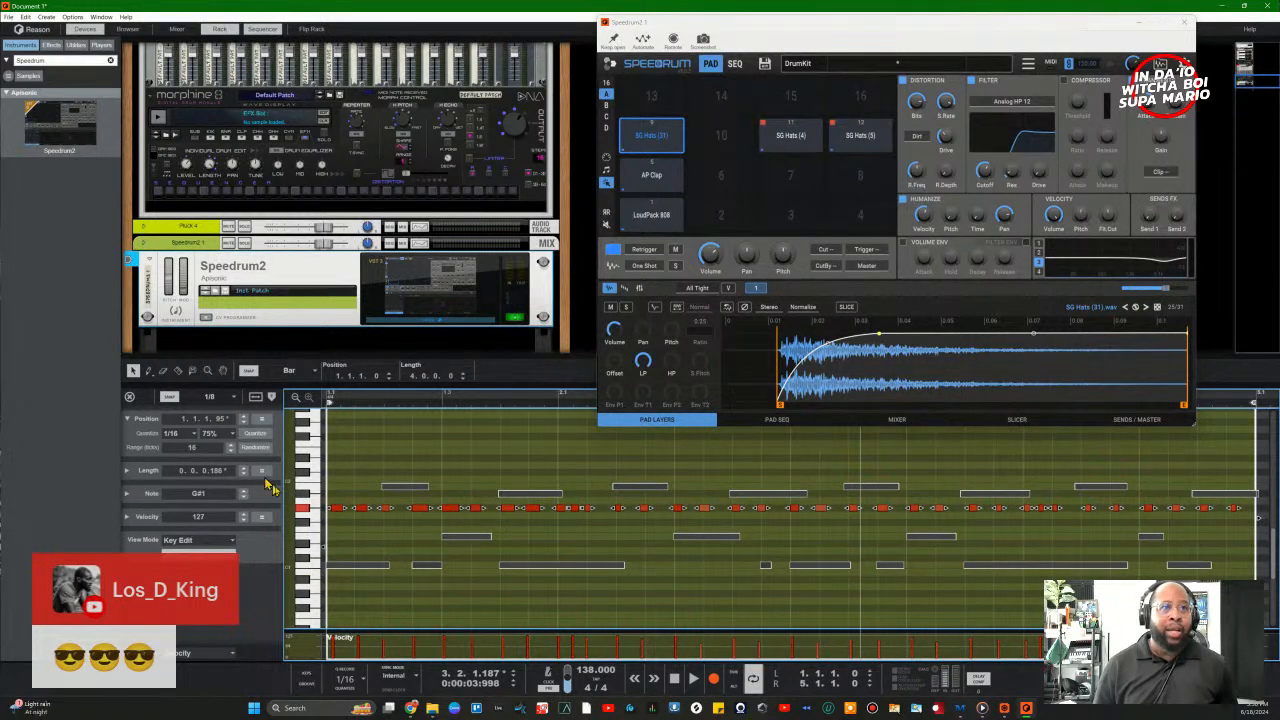
click(213, 437)
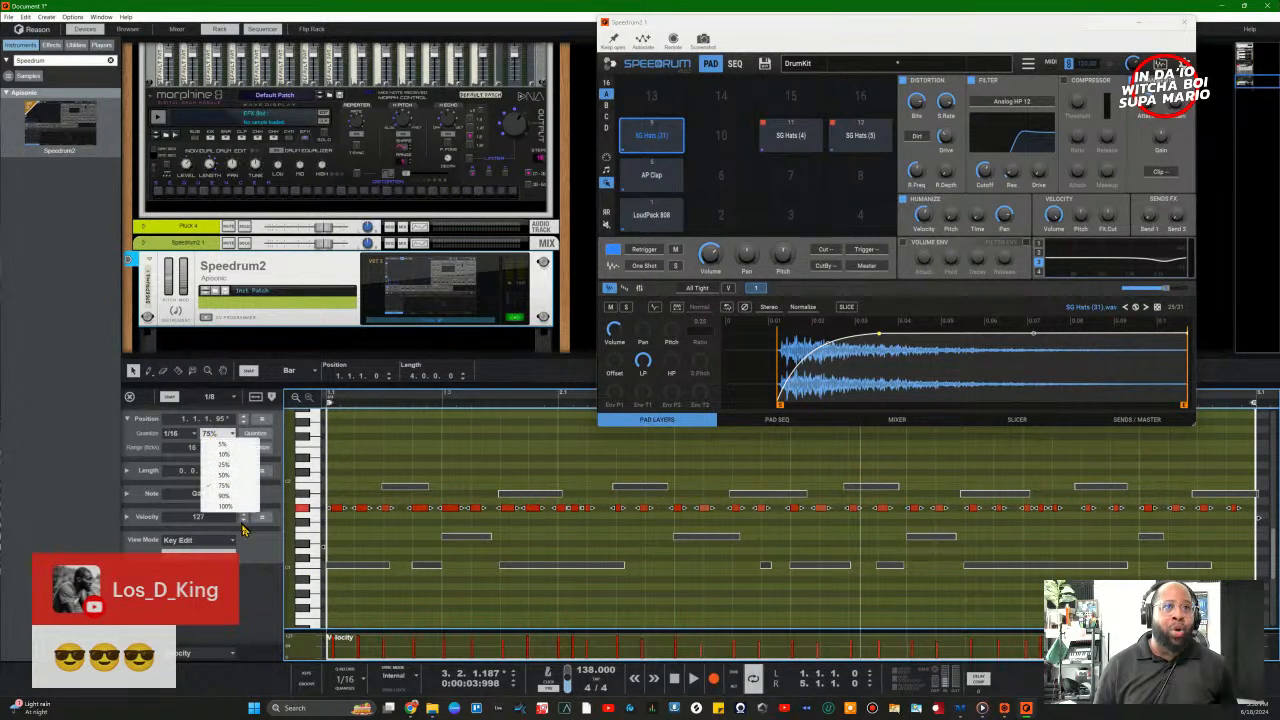
click(231, 498)
click(260, 436)
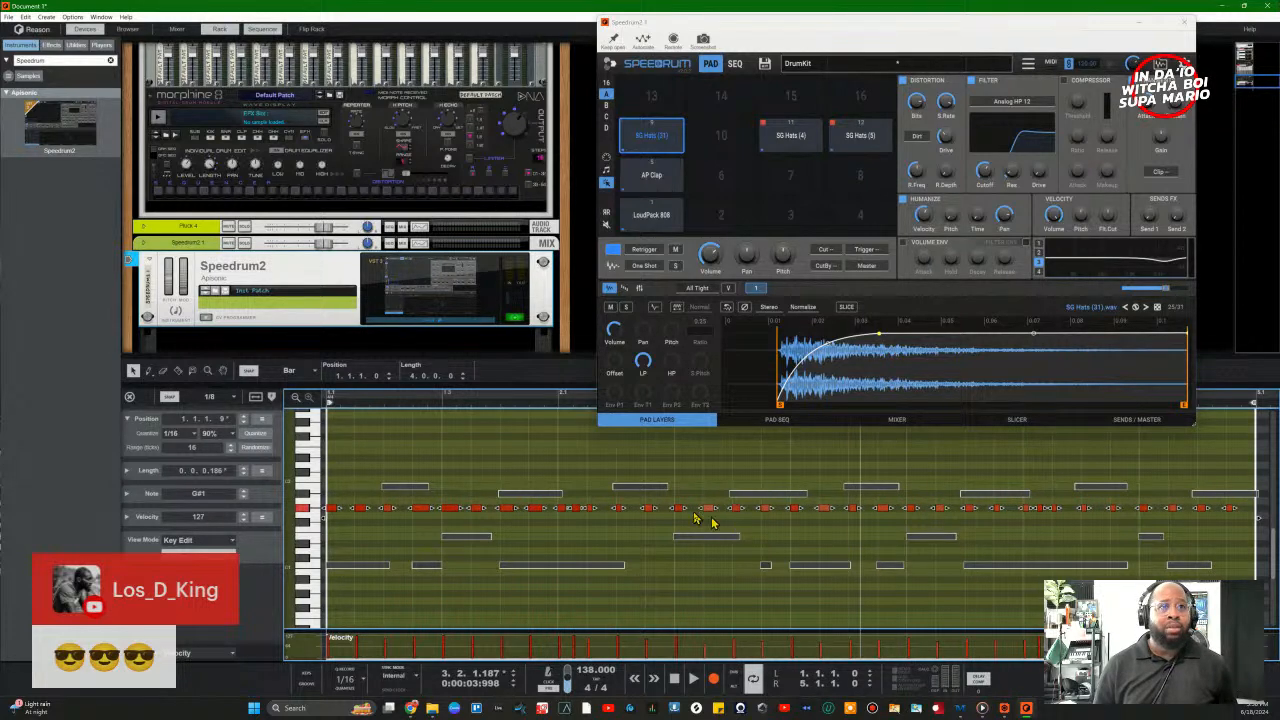
Step: Play the quantized beat from the start, then close the Speedrum2 plugin window
click(675, 681)
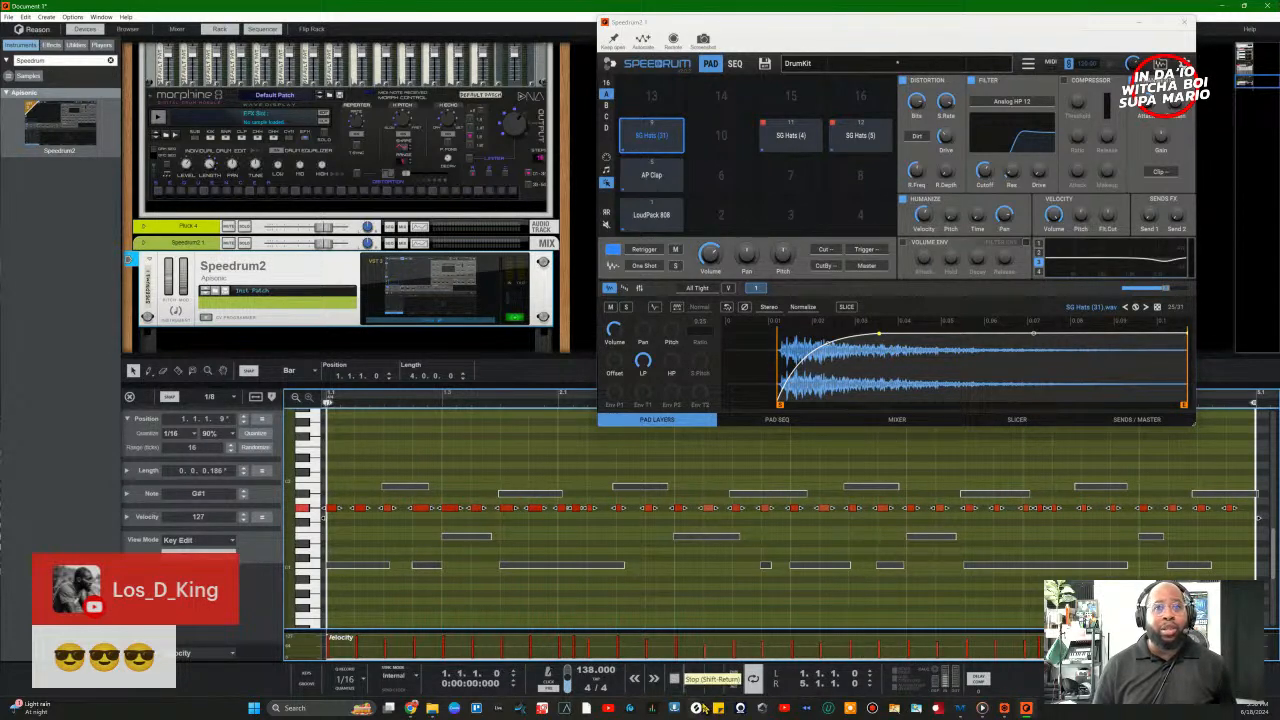
click(690, 681)
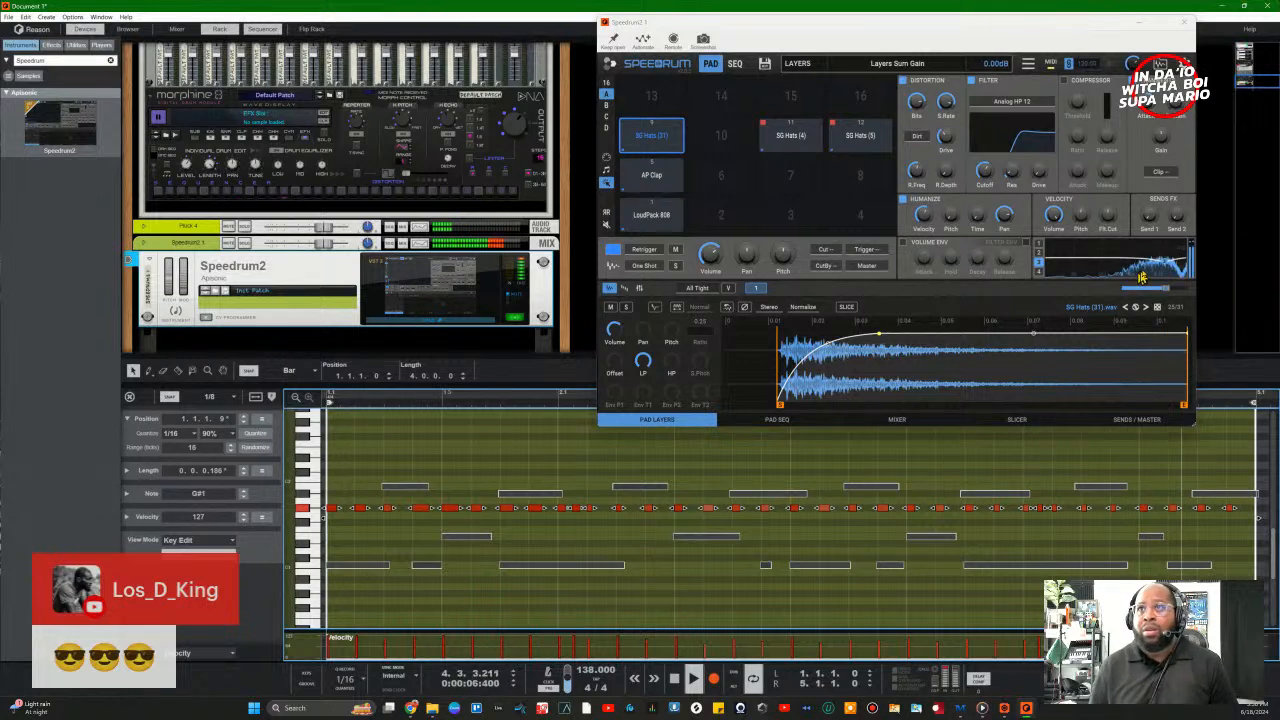
click(1042, 256)
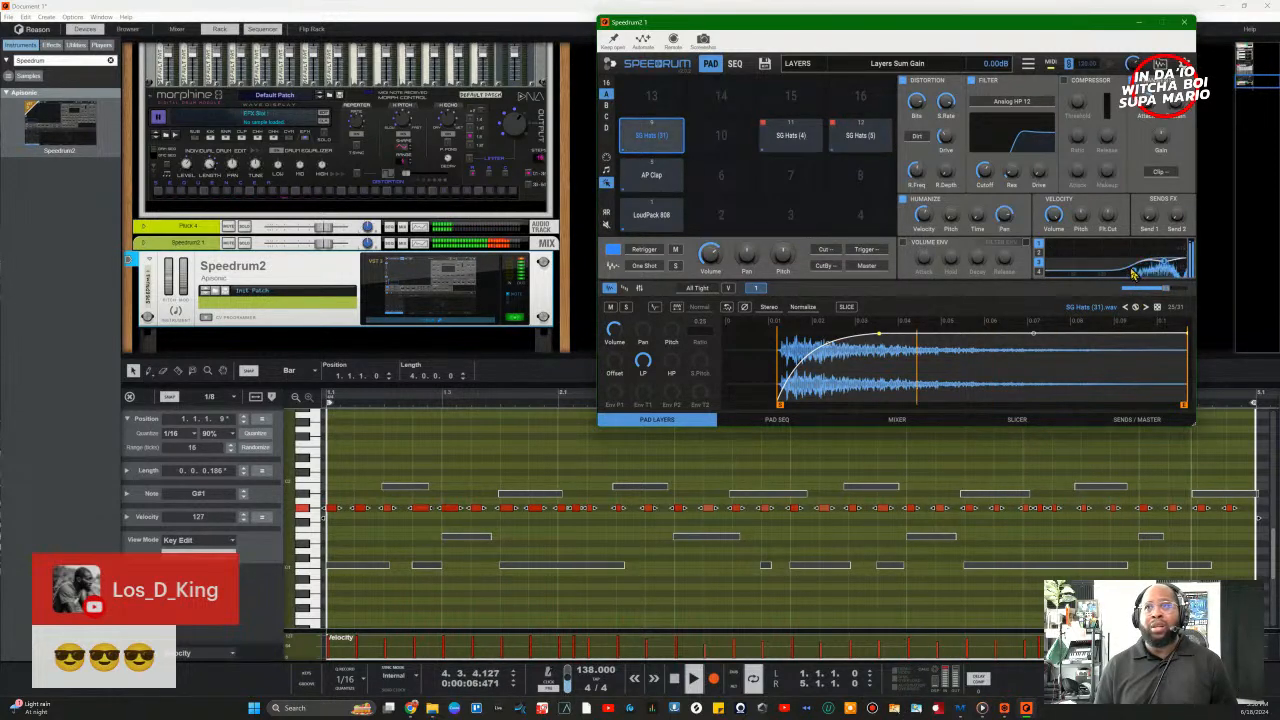
click(1138, 24)
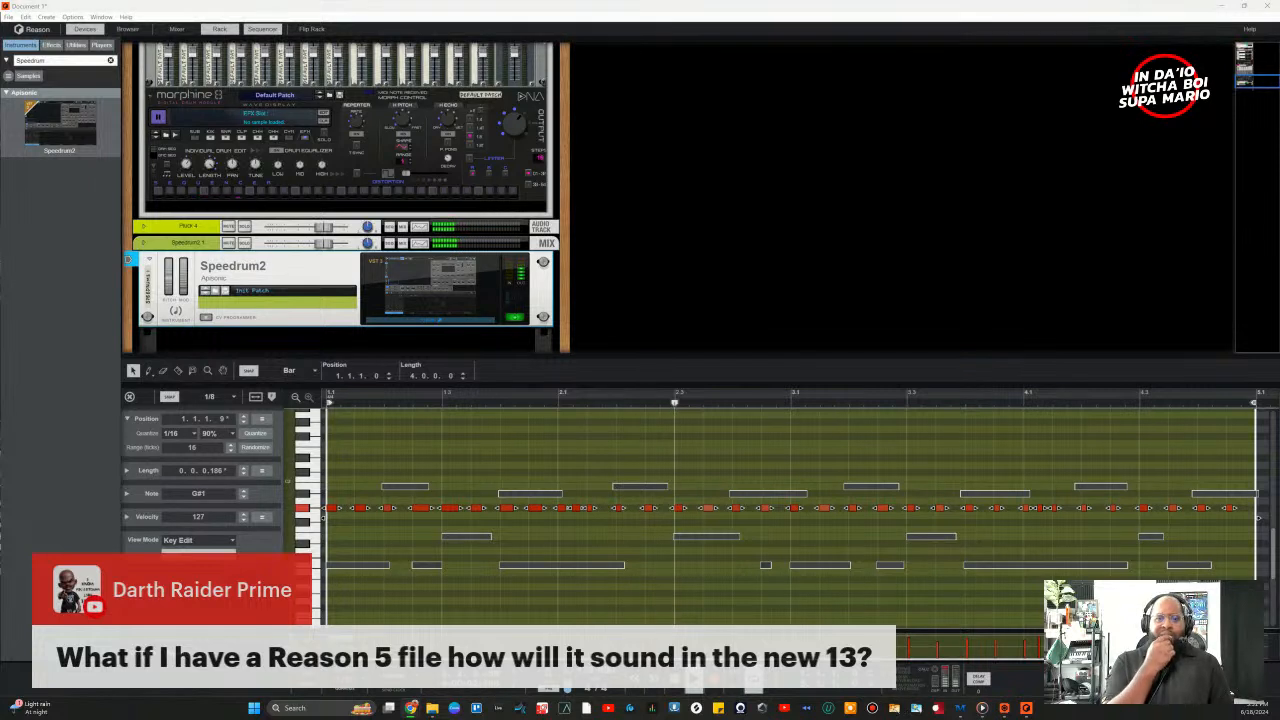
Step: Stop, rewind and replay the beat, then reopen Speedrum2's window from its rack device
key(space)
key(shift+Return)
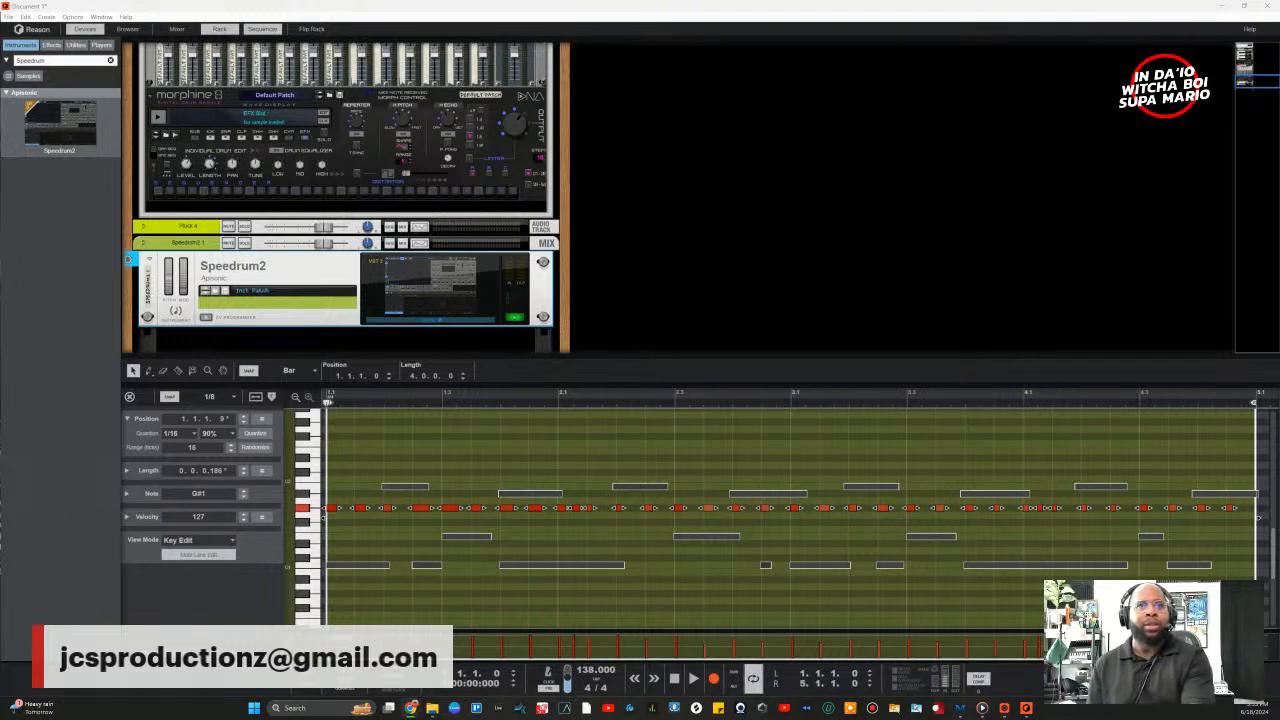
key(space)
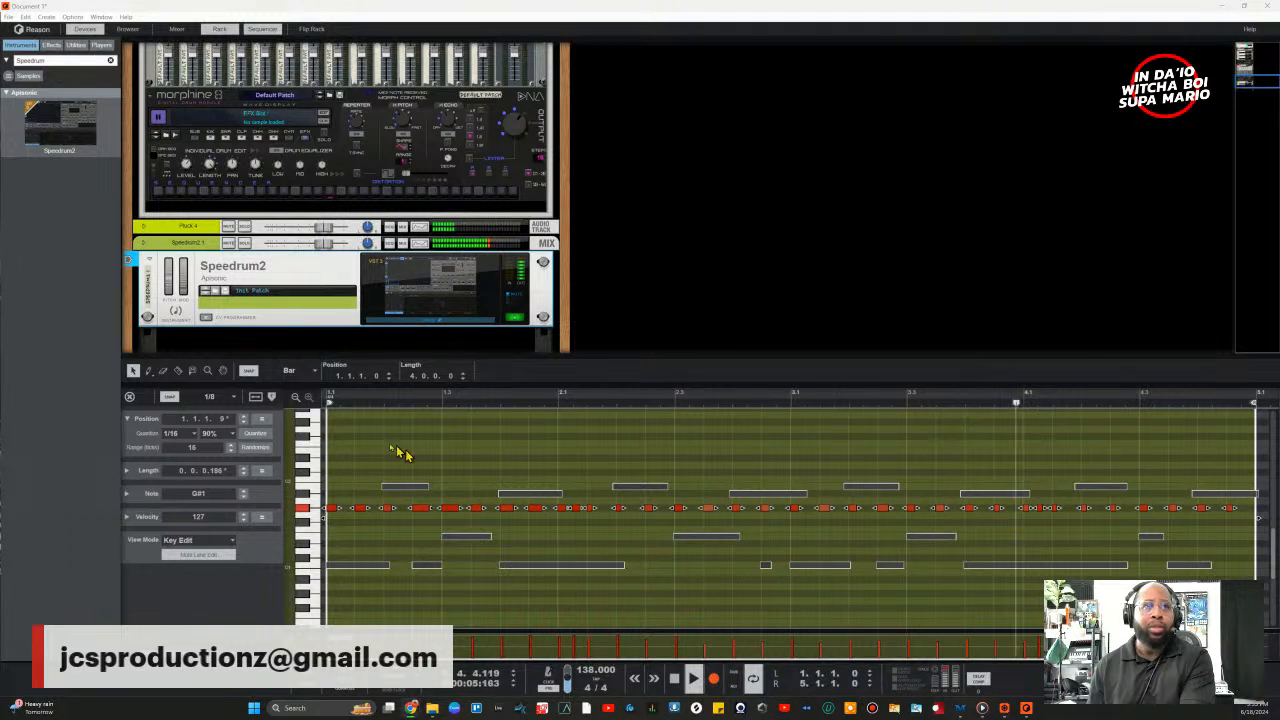
click(436, 329)
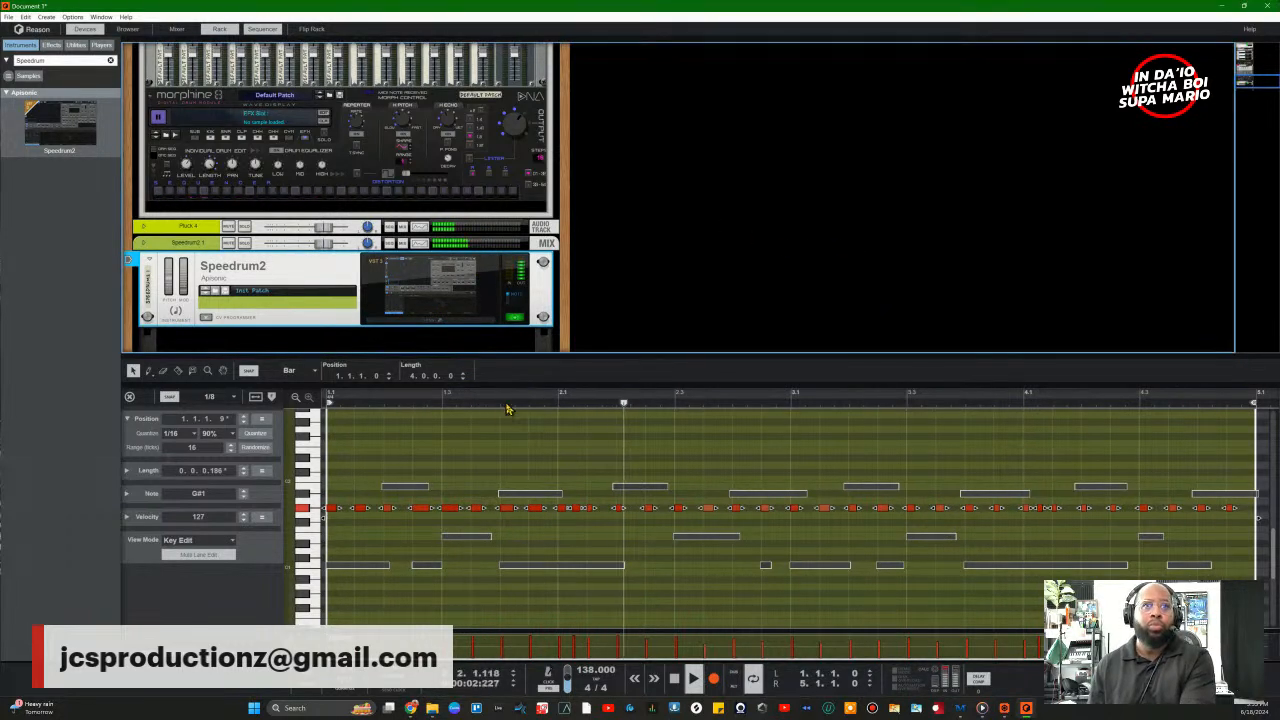
click(473, 318)
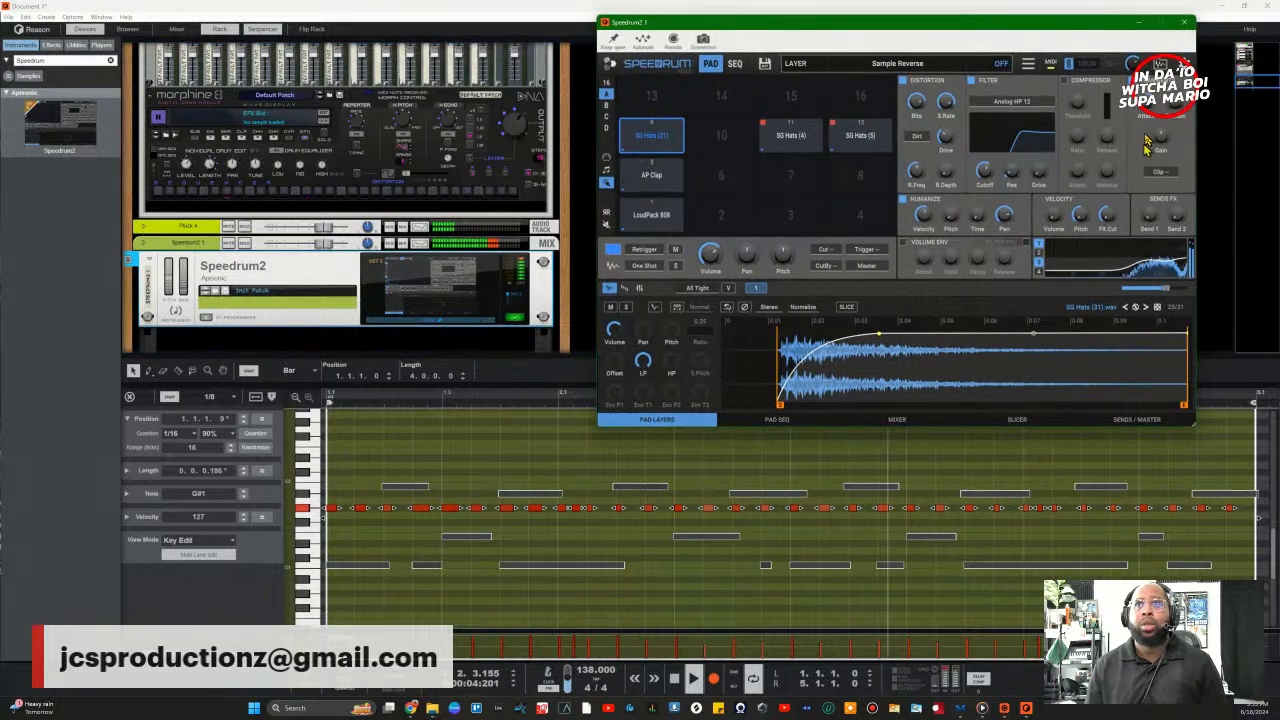
Step: Select empty pad 10 and browse Speedrum's samples, auditioning SG Hats (30).wav
click(743, 148)
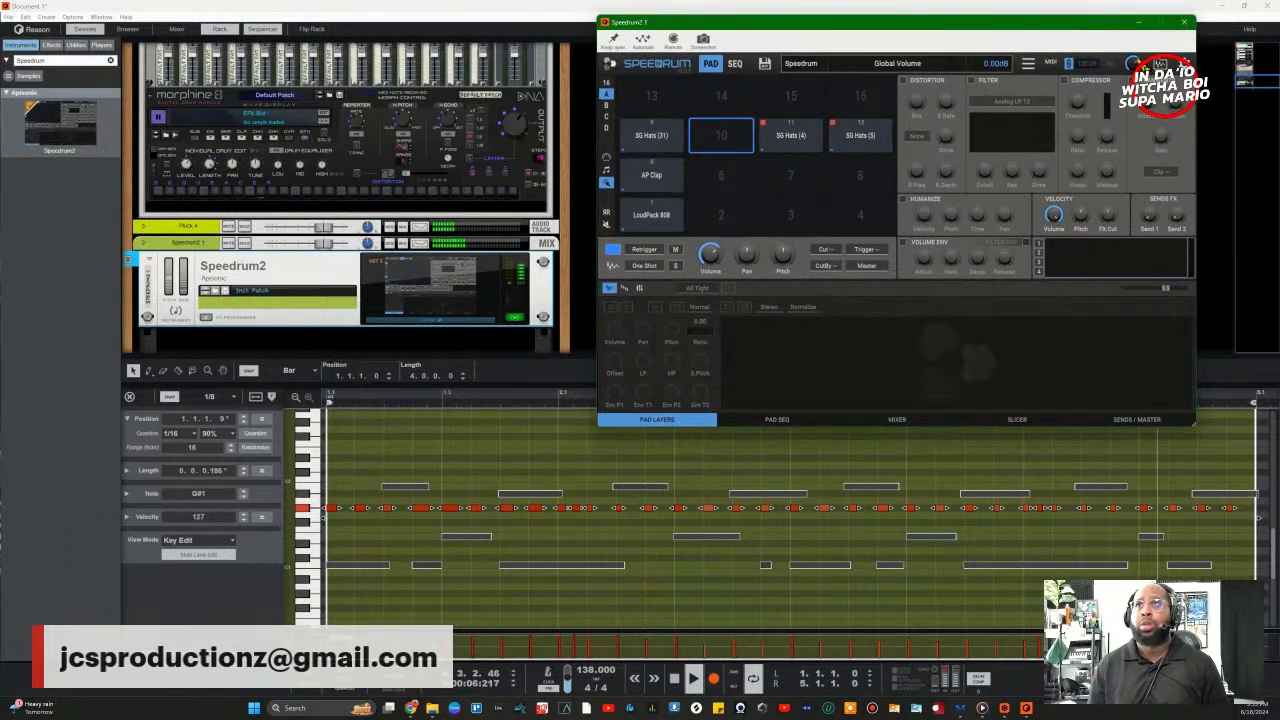
click(1157, 63)
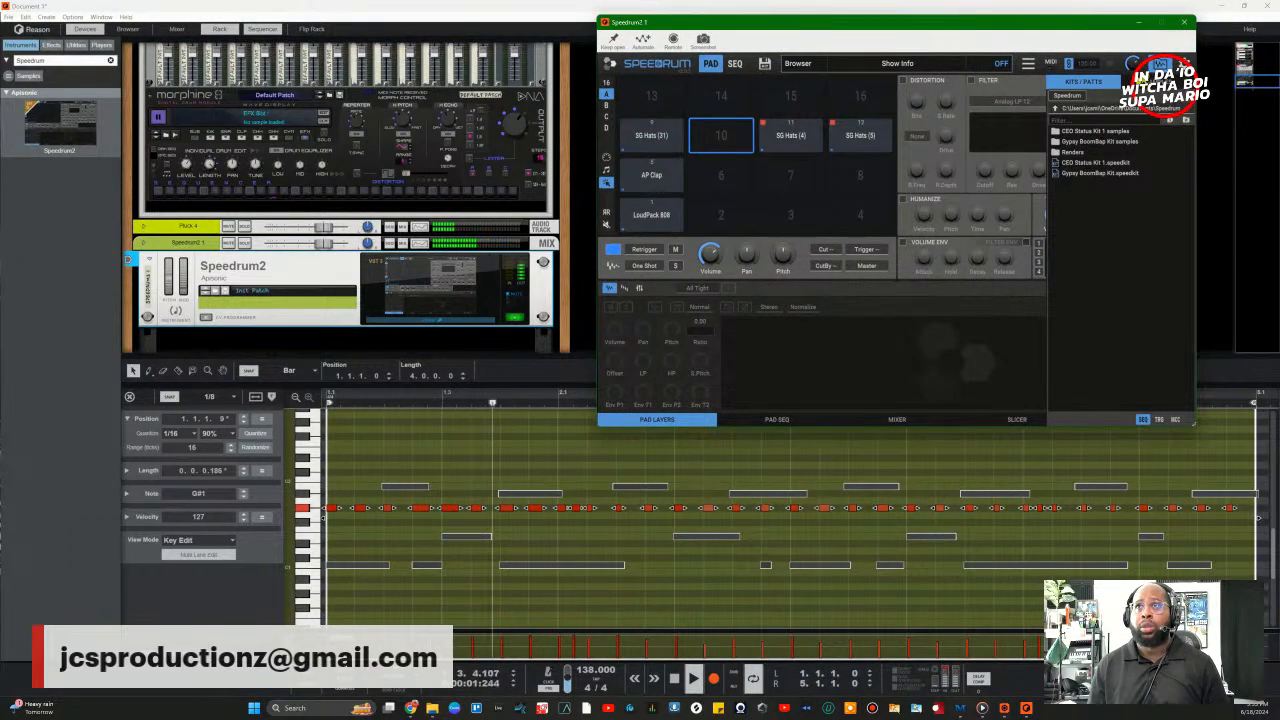
click(1159, 84)
scroll(1112, 291, down, 2)
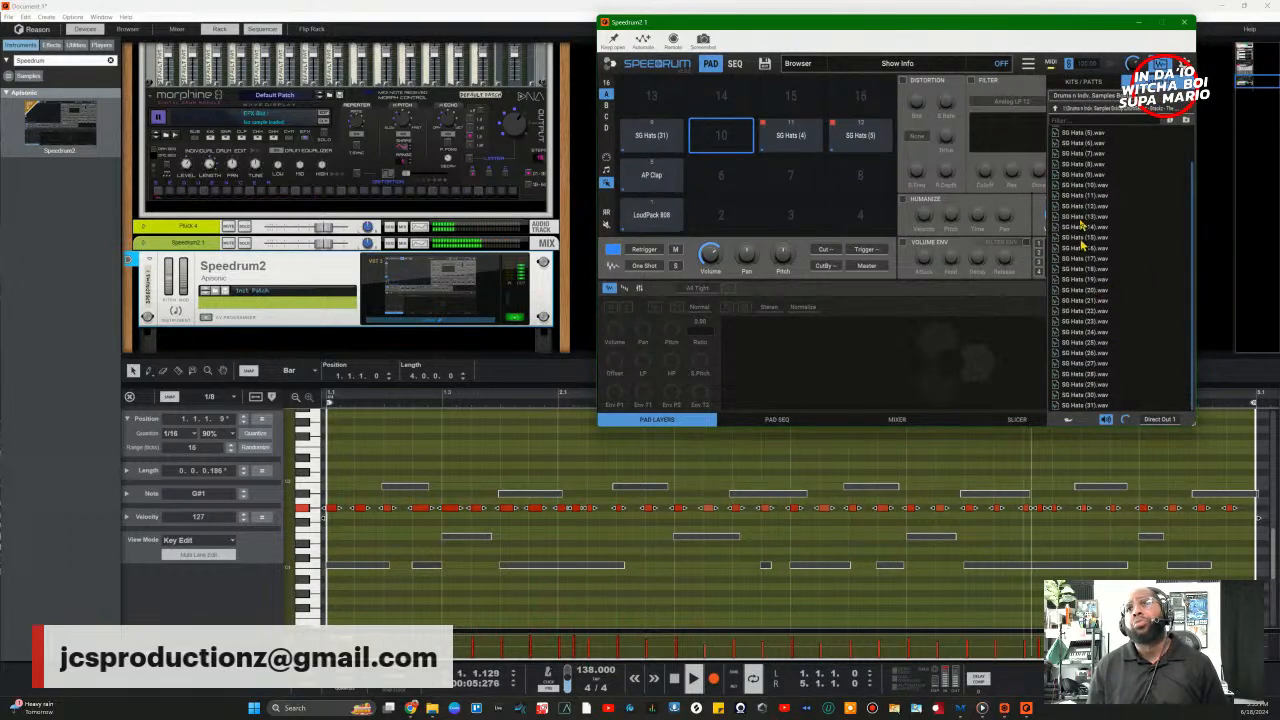
click(1059, 115)
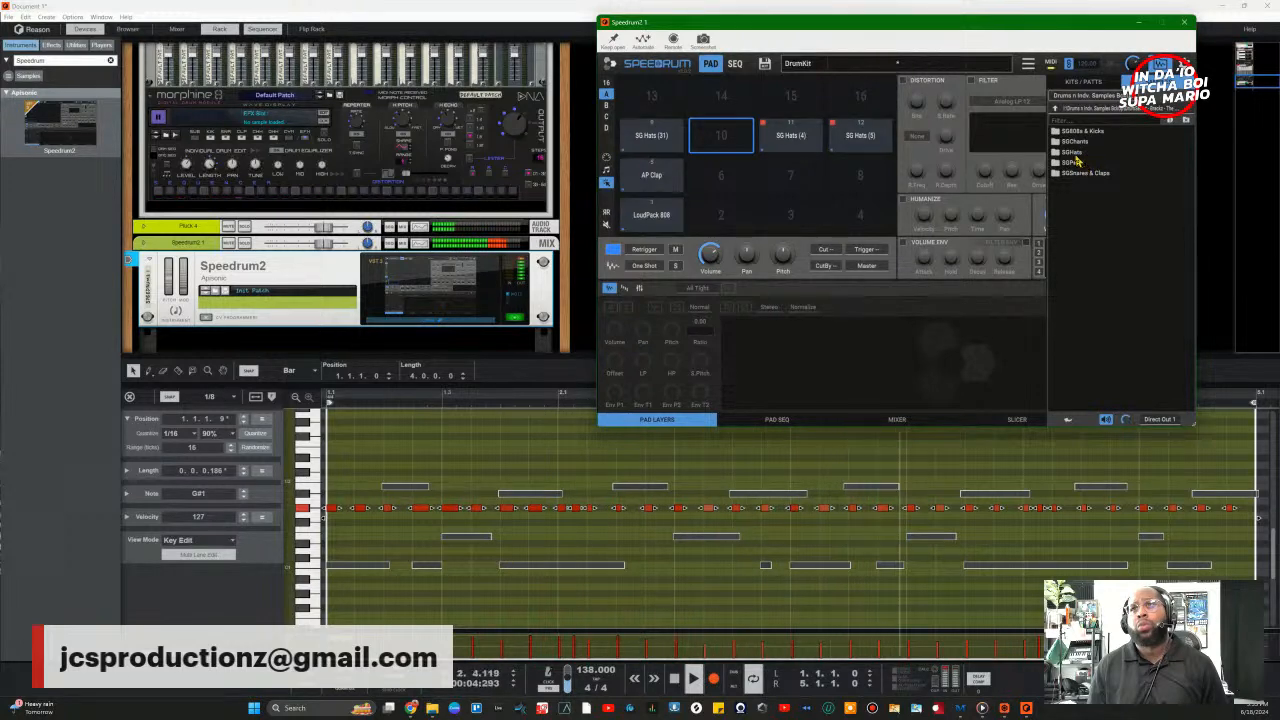
double_click(1074, 152)
scroll(1088, 280, down, 2)
click(1088, 395)
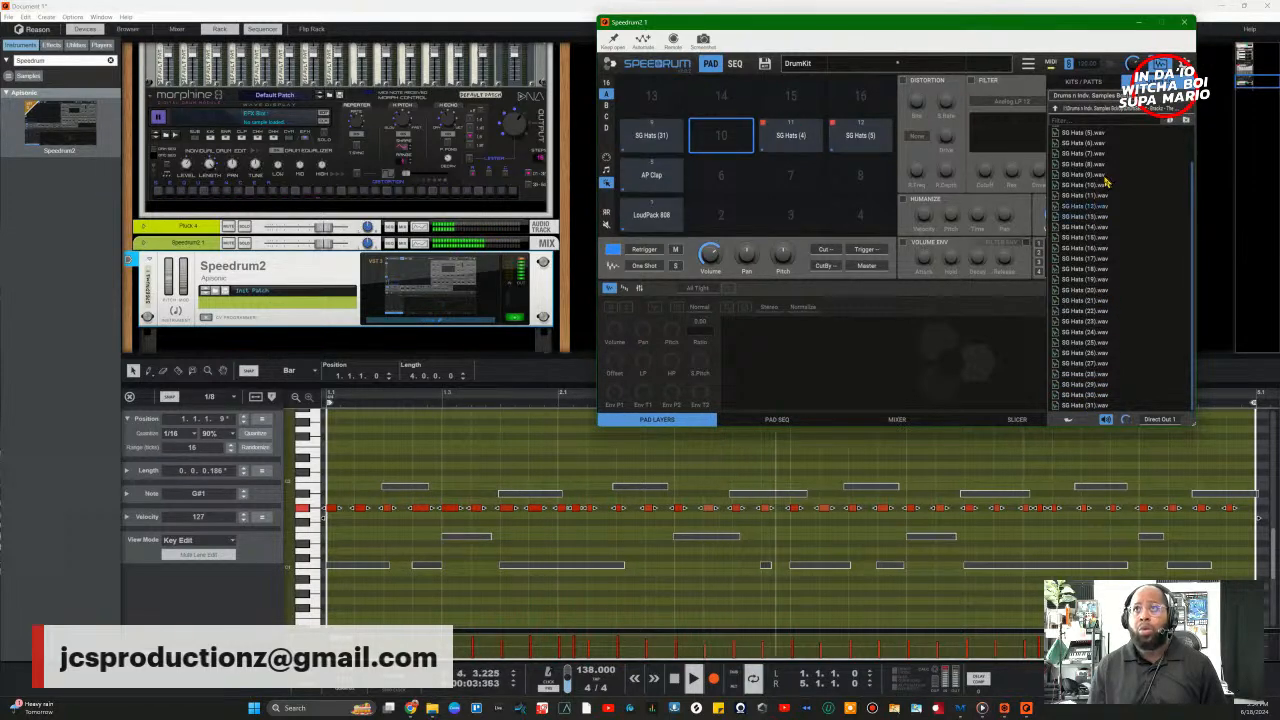
scroll(1107, 183, up, 2)
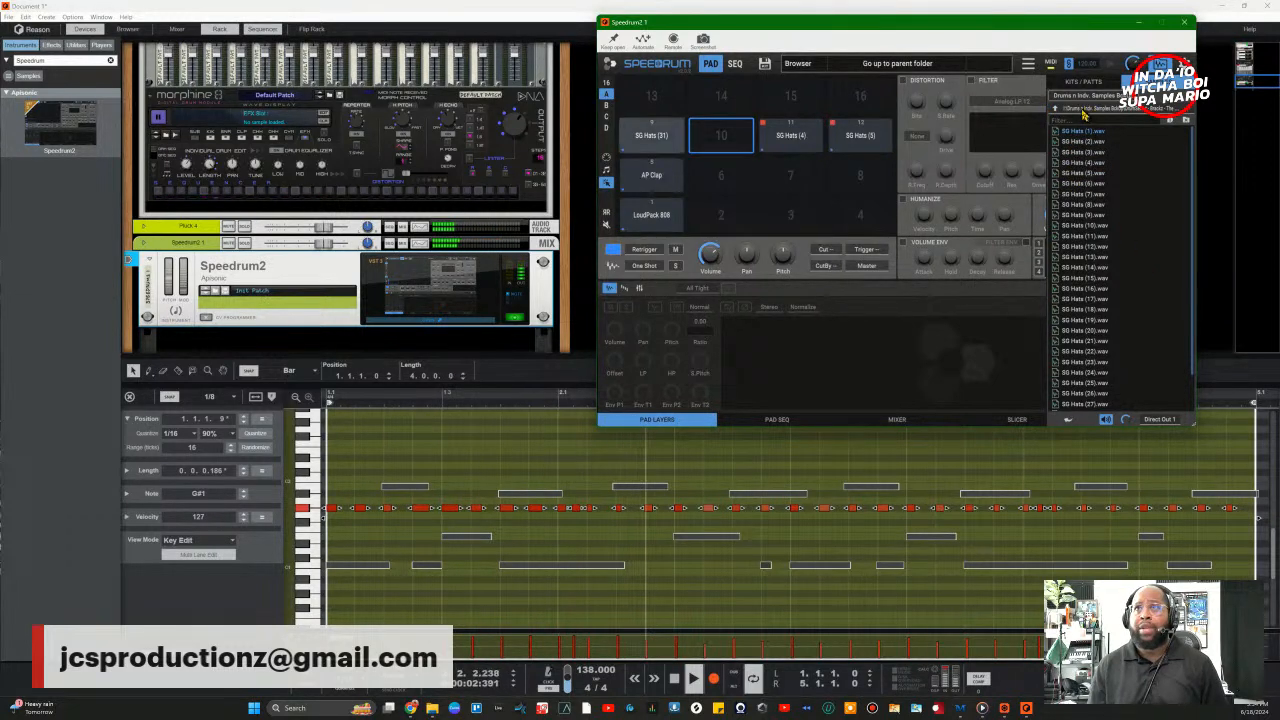
Step: Load SG Perc (16).wav from the SG Perc folder onto pad 10 and tune it down to -3
click(1055, 109)
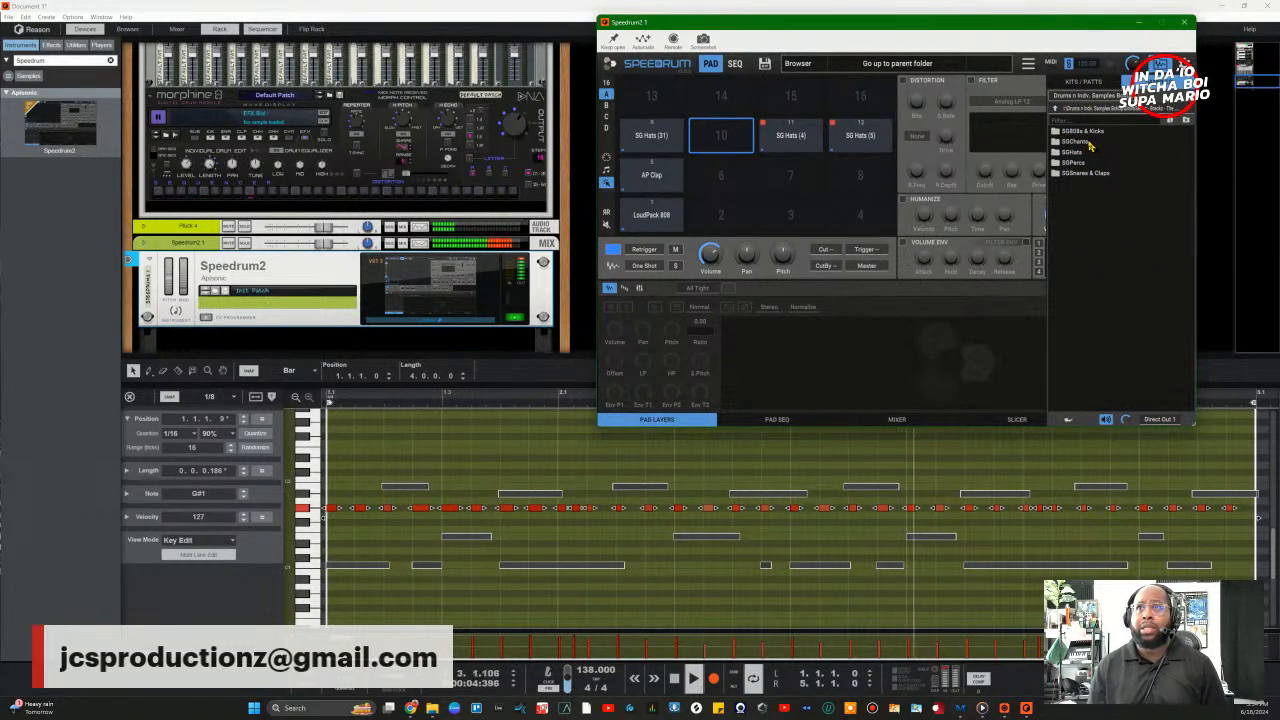
click(1074, 163)
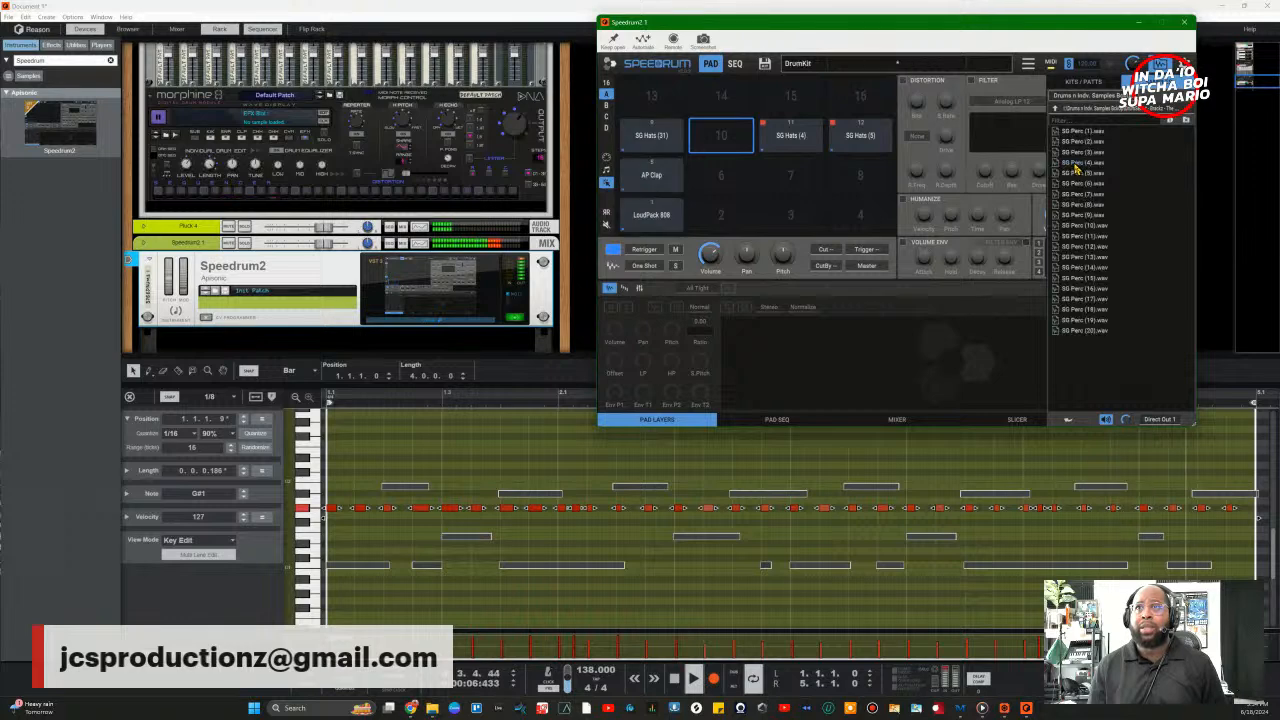
click(1055, 109)
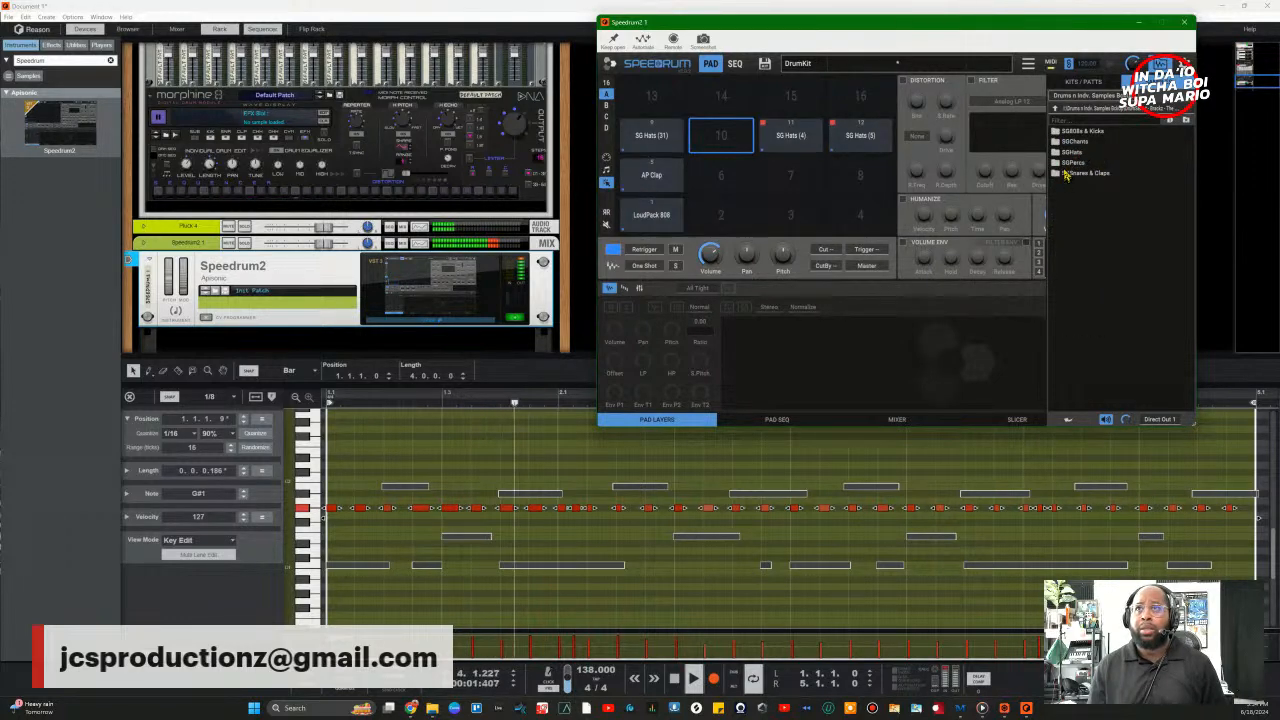
click(1068, 164)
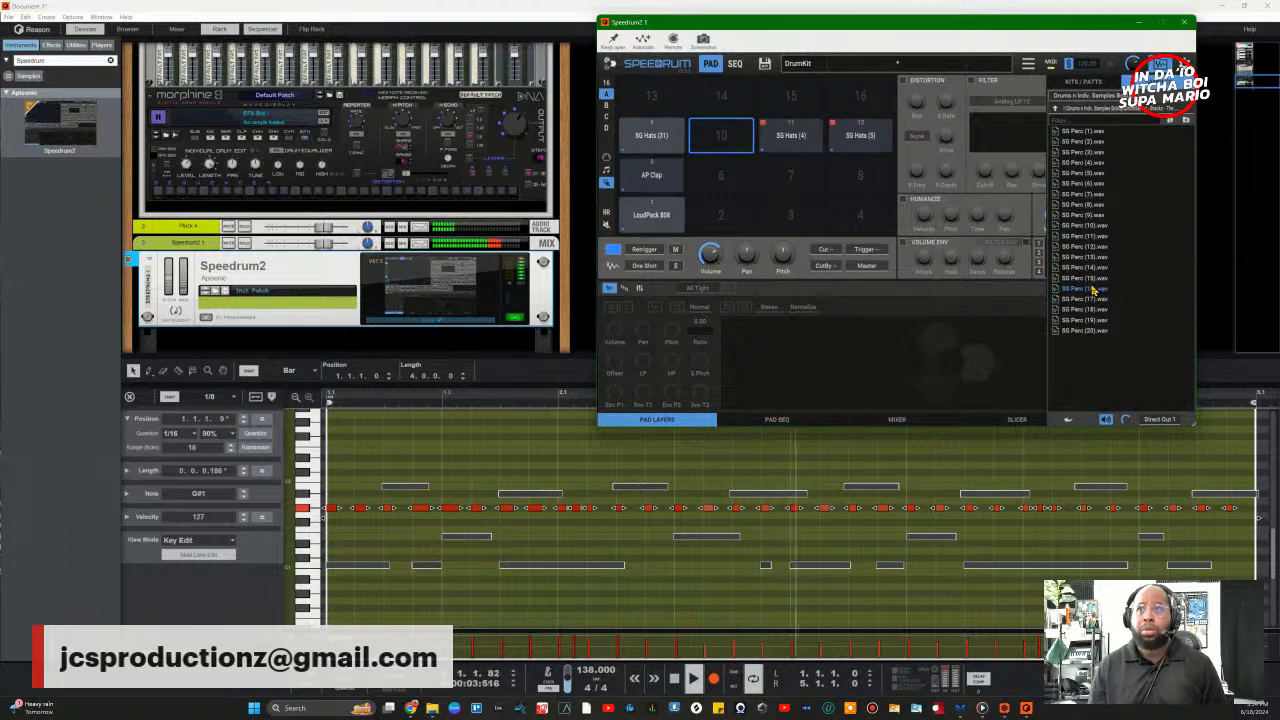
drag(1093, 289, 731, 147)
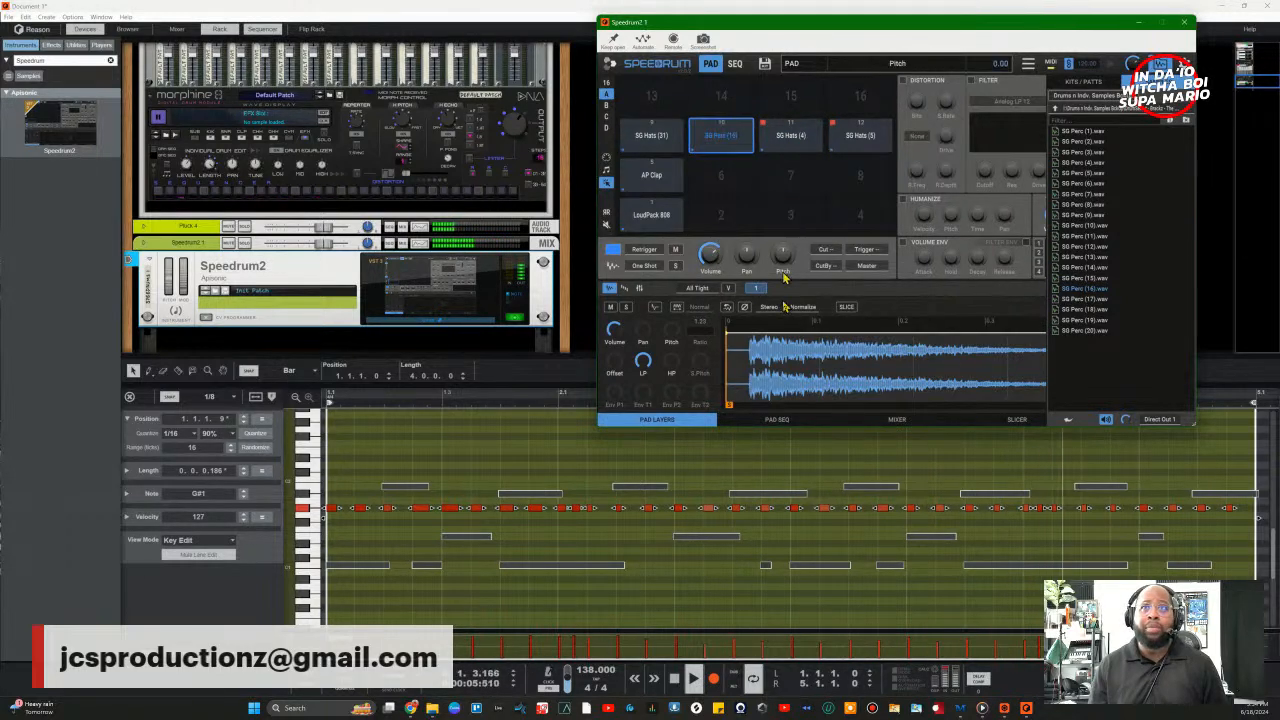
click(1160, 64)
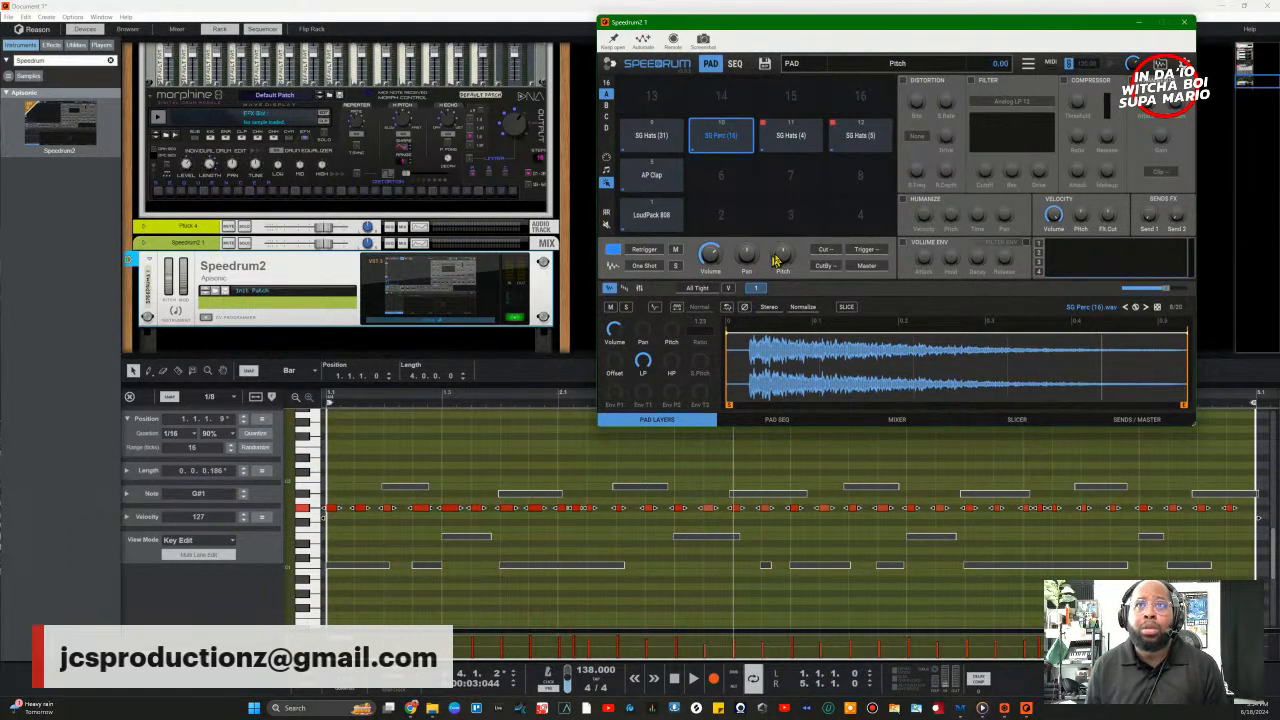
drag(775, 260, 782, 268)
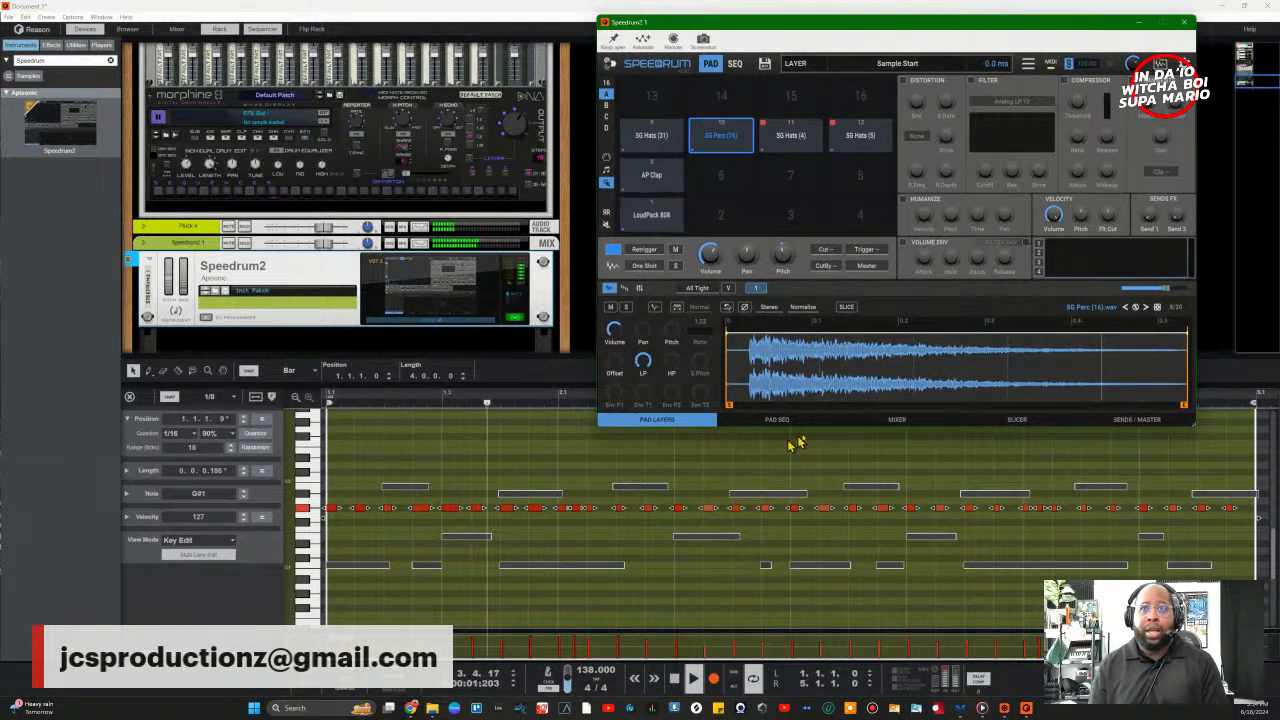
Step: In Speedrum's Mixer, lower channel 9 slightly, adjust its pan, and pan SG Perc (16) 28% left
click(896, 420)
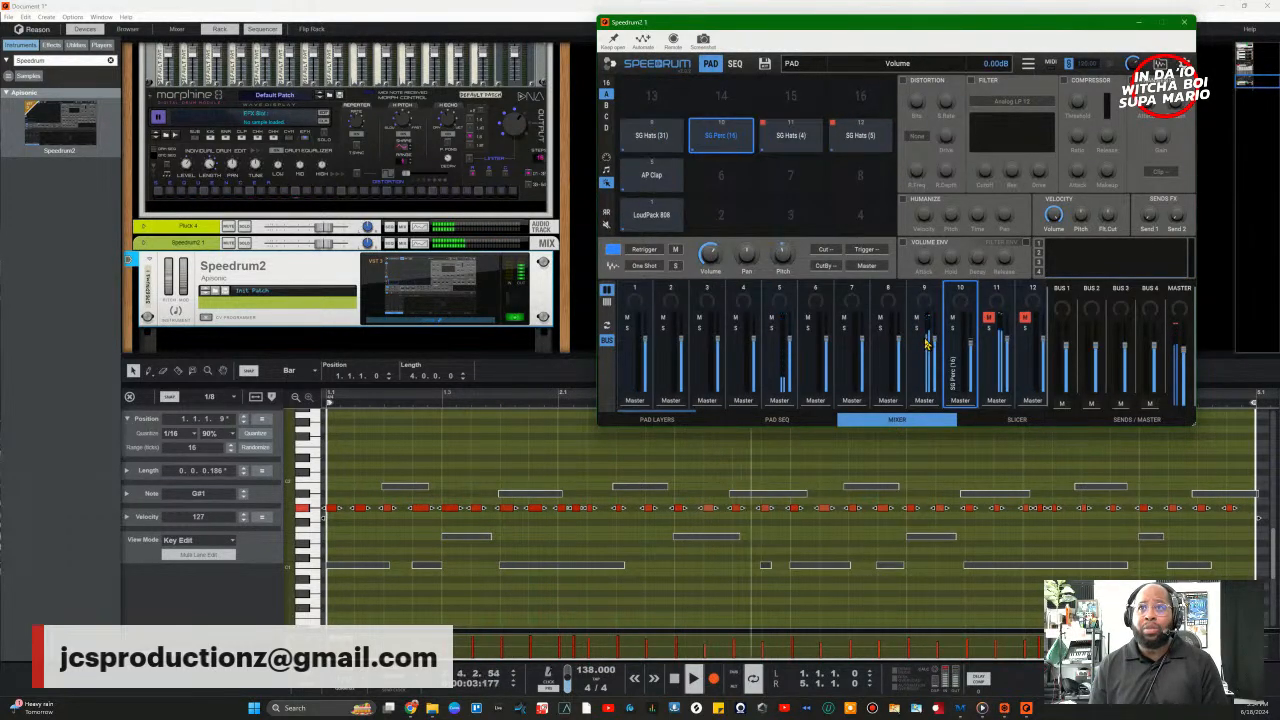
drag(935, 340, 935, 348)
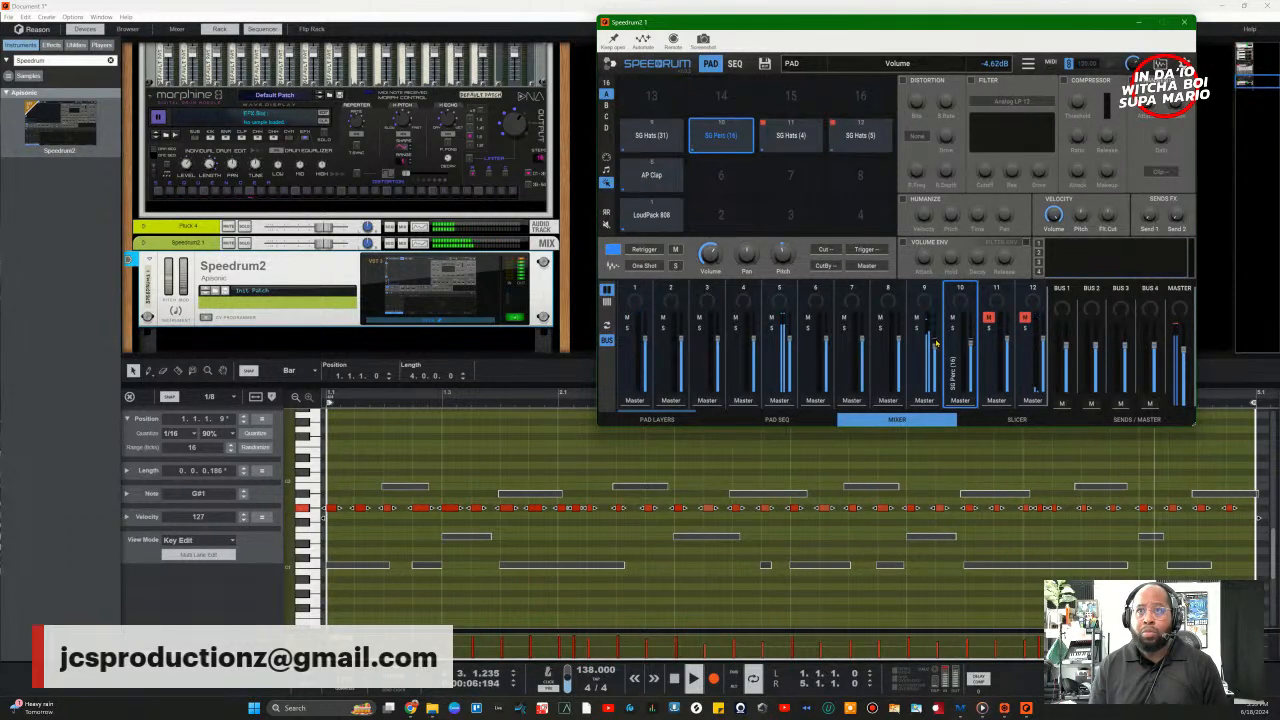
drag(924, 300, 1031, 484)
drag(995, 397, 895, 155)
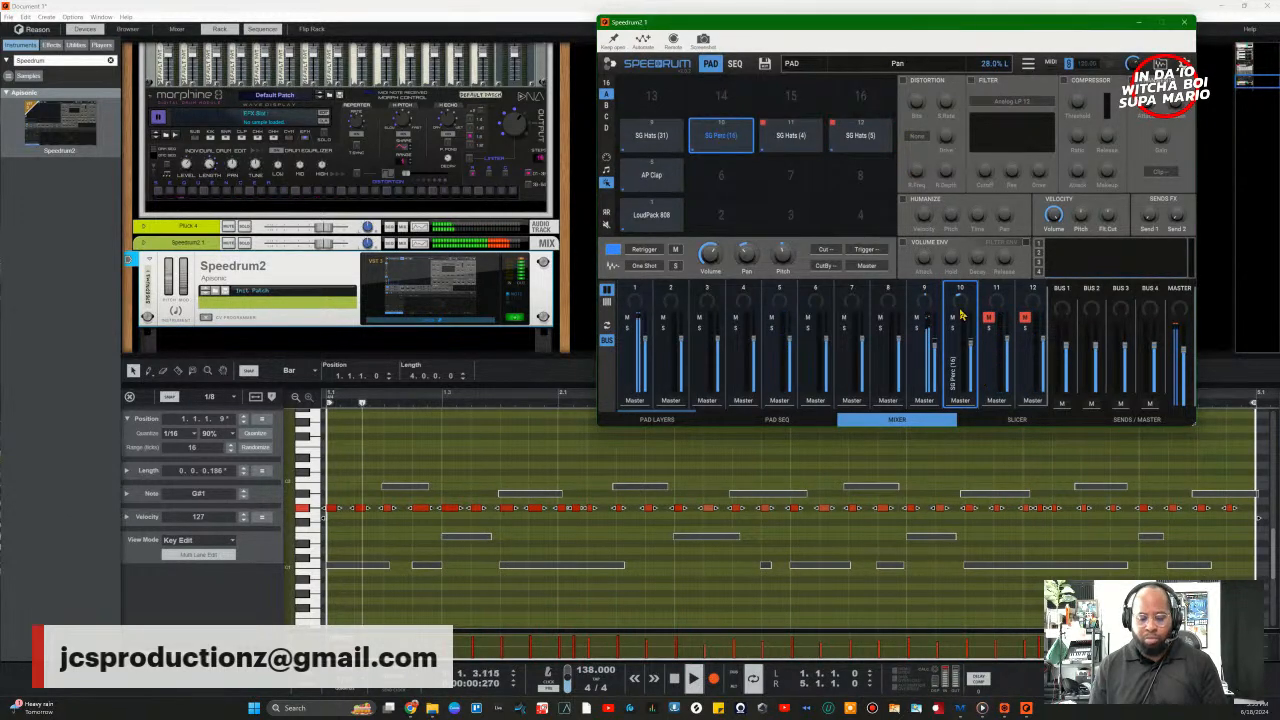
drag(957, 299, 972, 356)
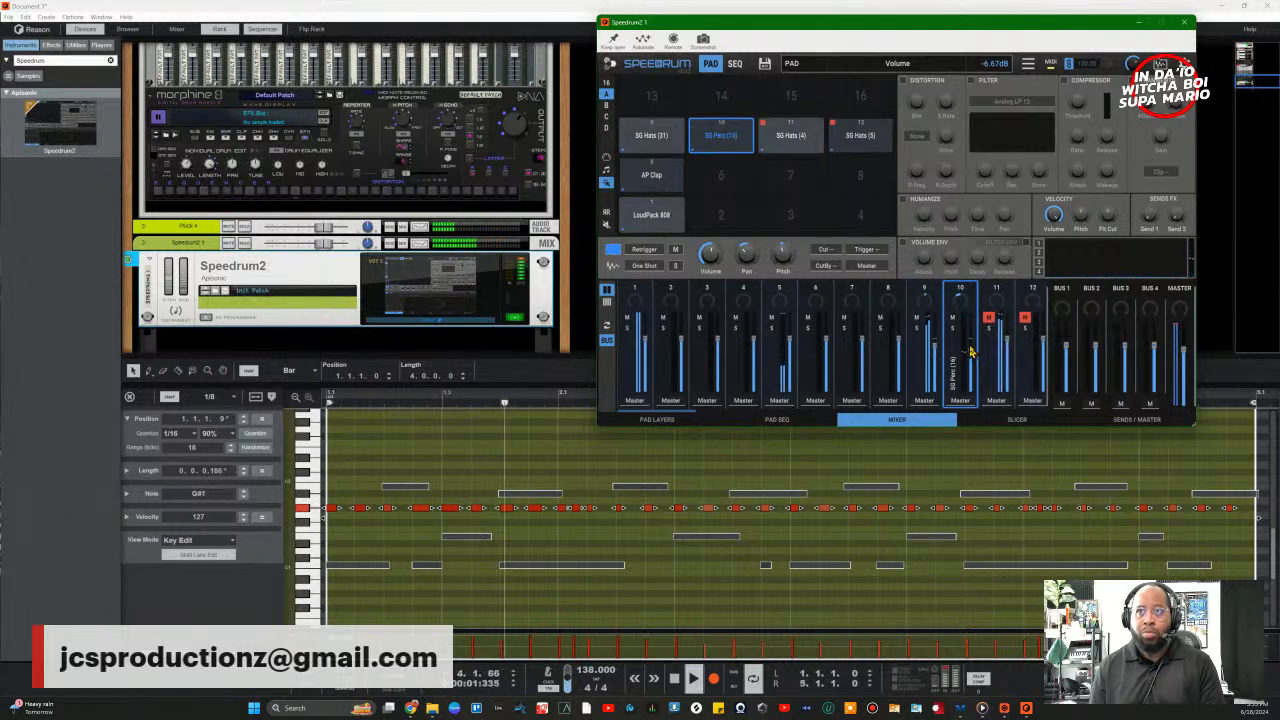
Step: Unmute hi-hat channels 11 and 12, drop SG Perc (16) to about -20 dB, then show the arrangement
click(988, 320)
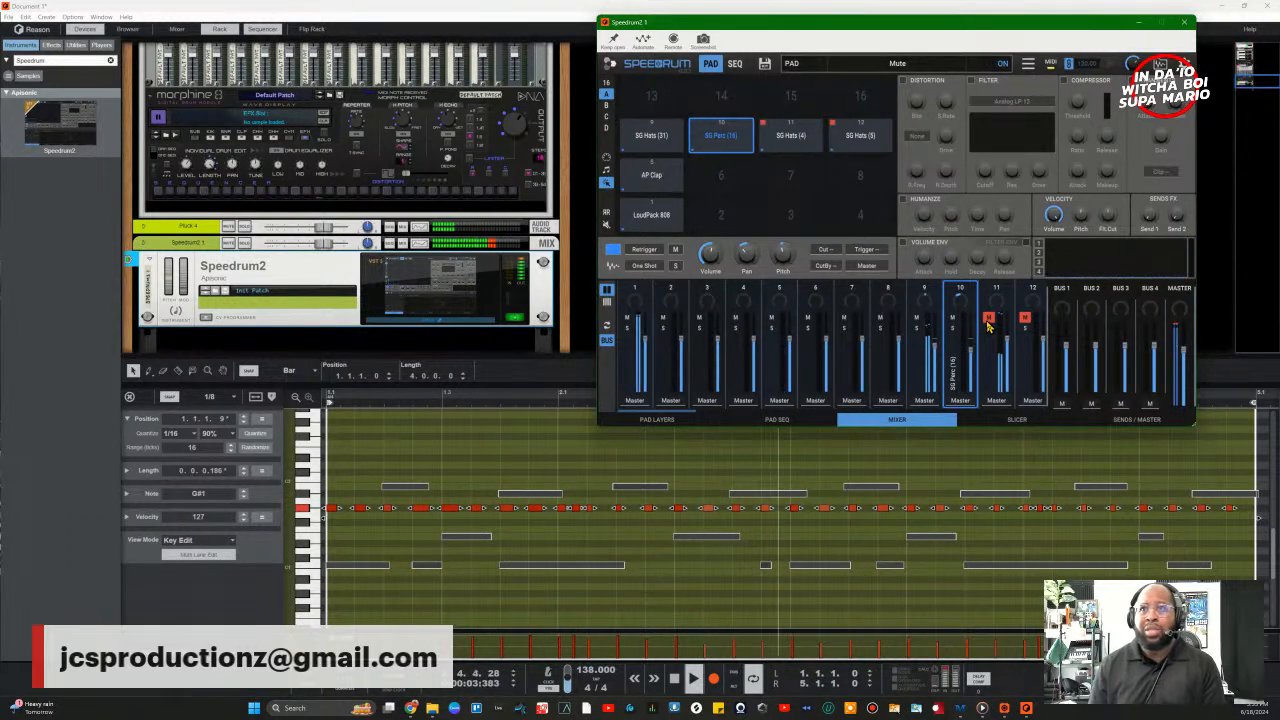
click(1025, 319)
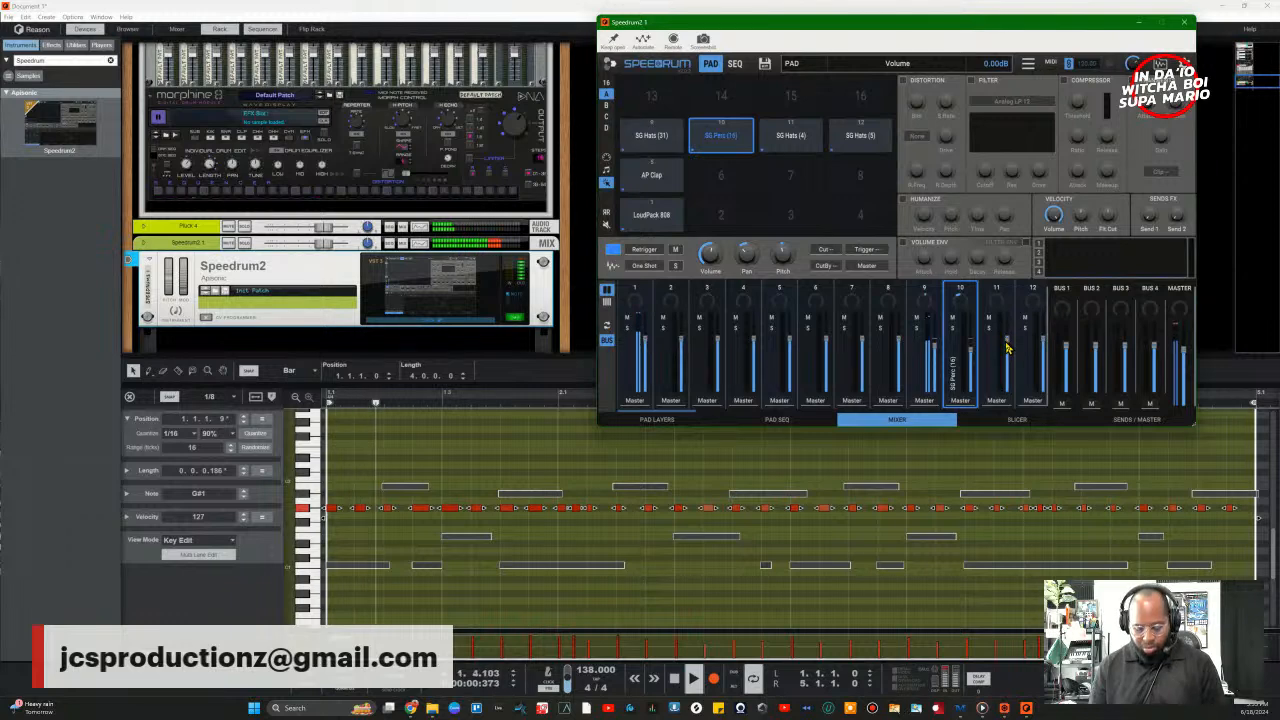
drag(1005, 341, 1007, 344)
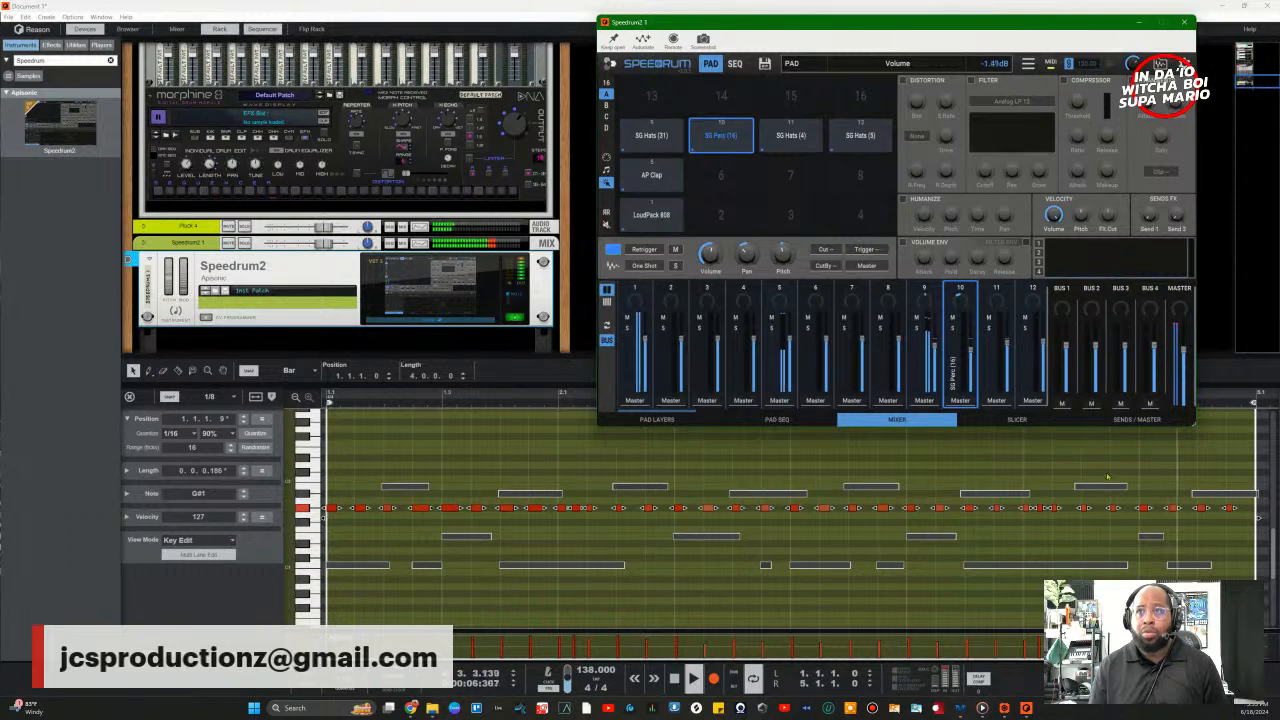
click(1007, 350)
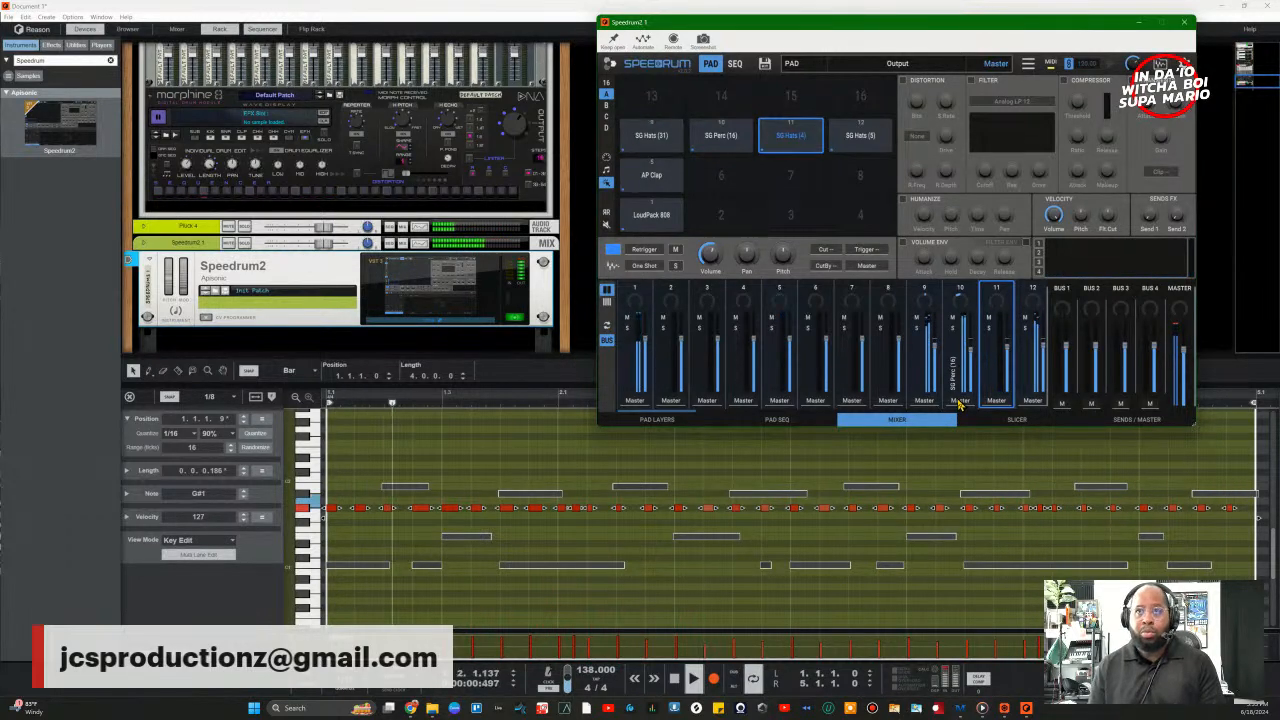
drag(968, 349, 974, 366)
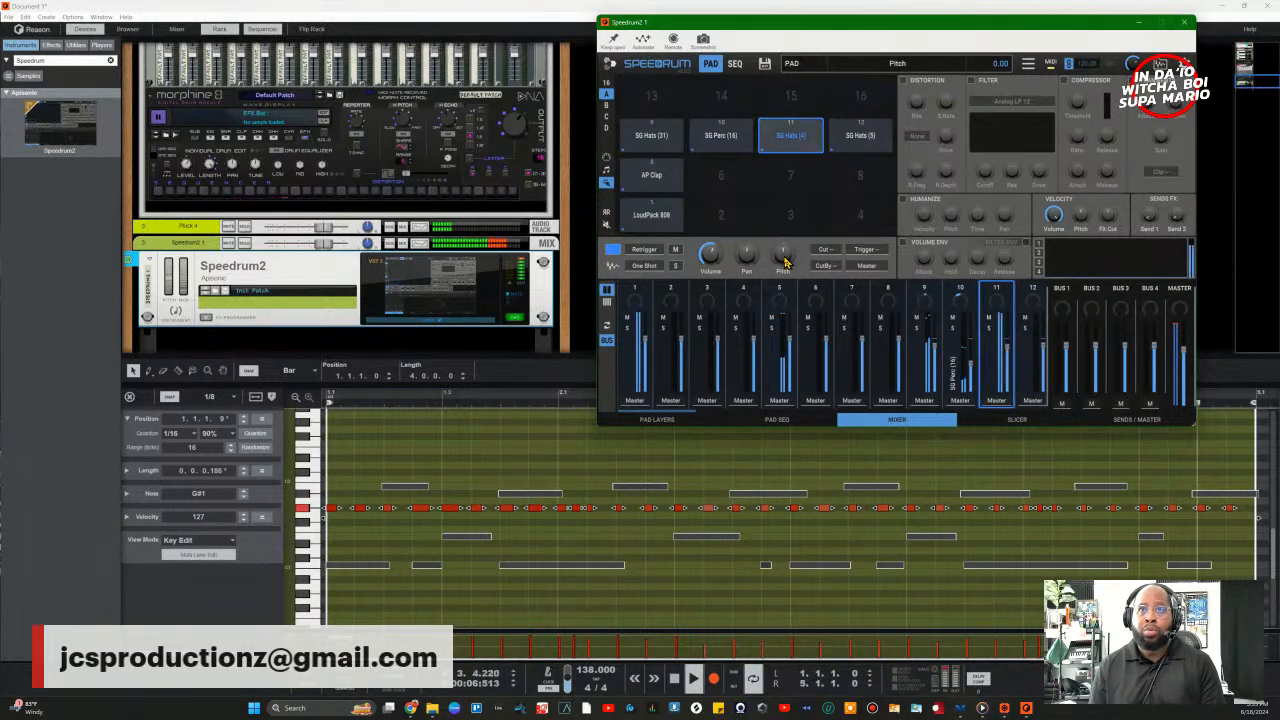
click(735, 148)
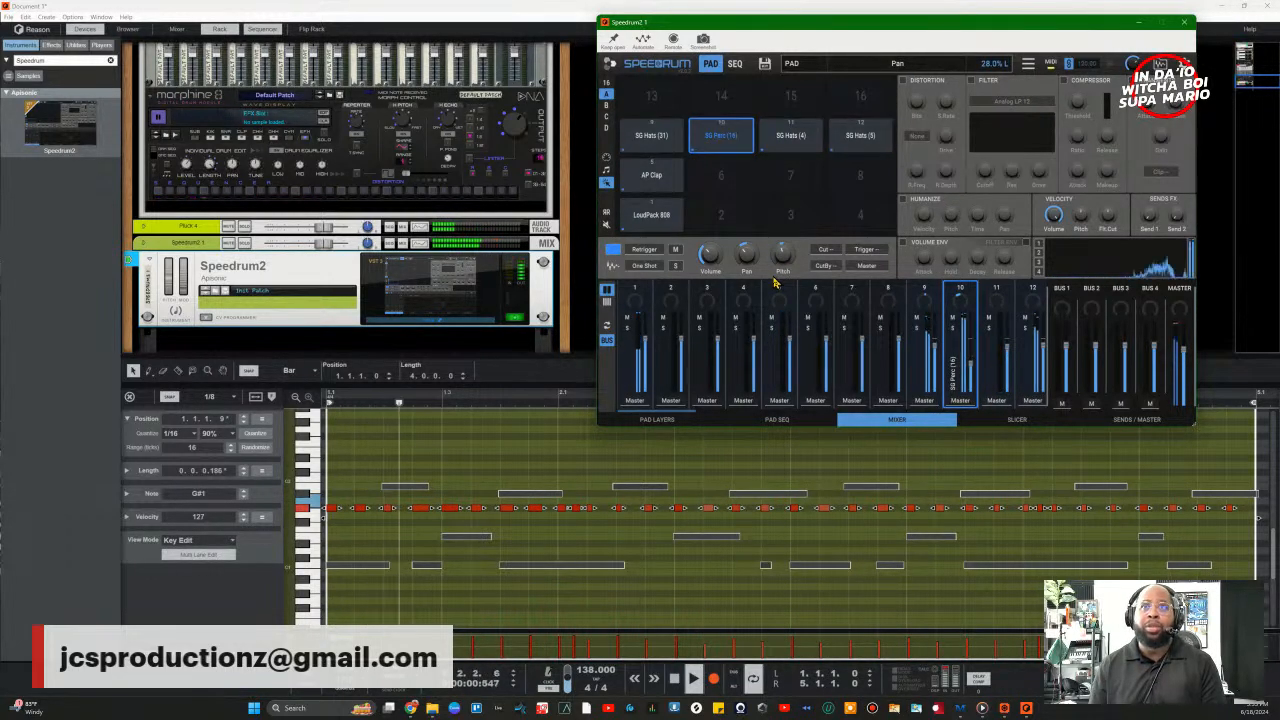
drag(971, 373, 971, 377)
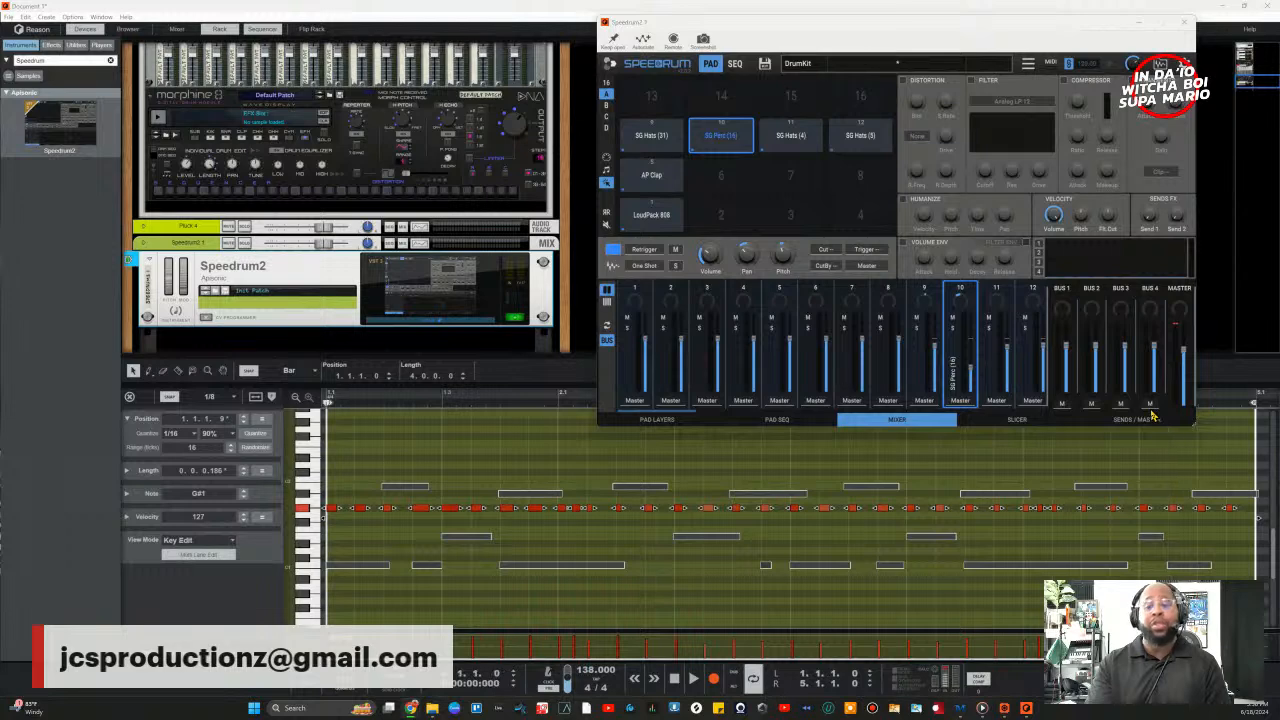
key(space)
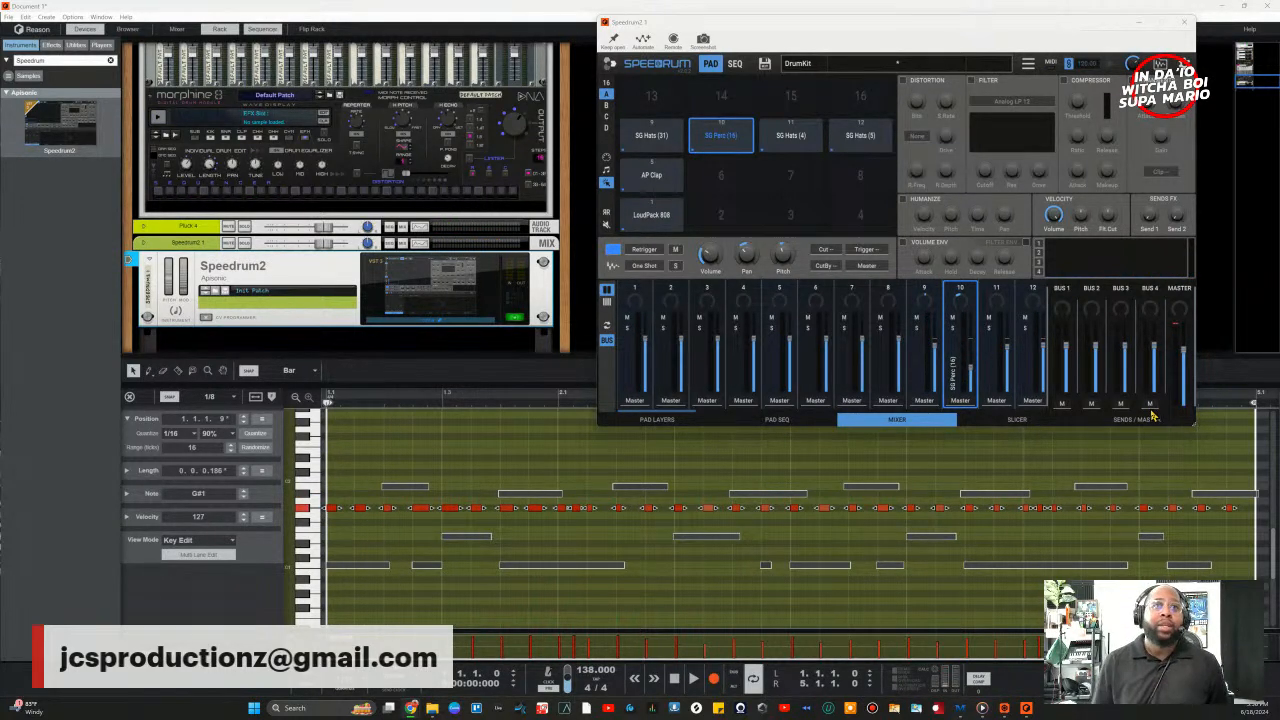
click(133, 398)
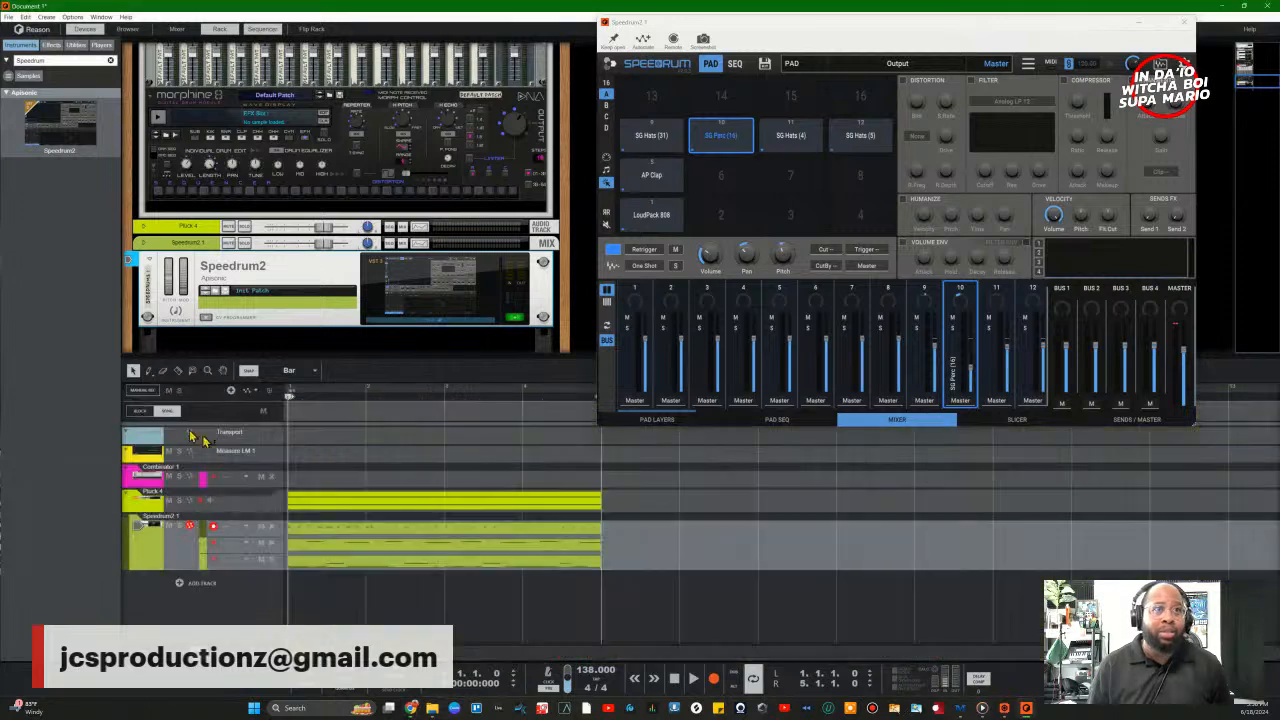
Step: Add another note lane to Speedrum2, then play and lower channel 9's fader slightly before stopping
click(231, 391)
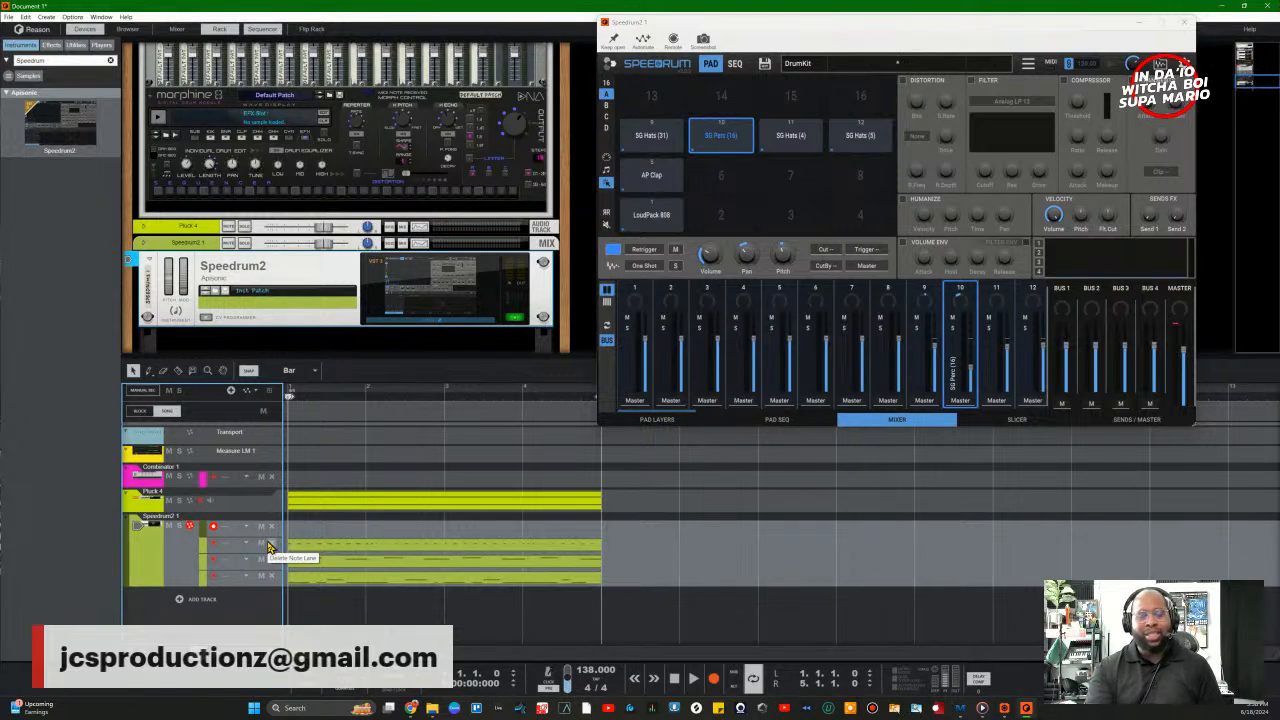
key(space)
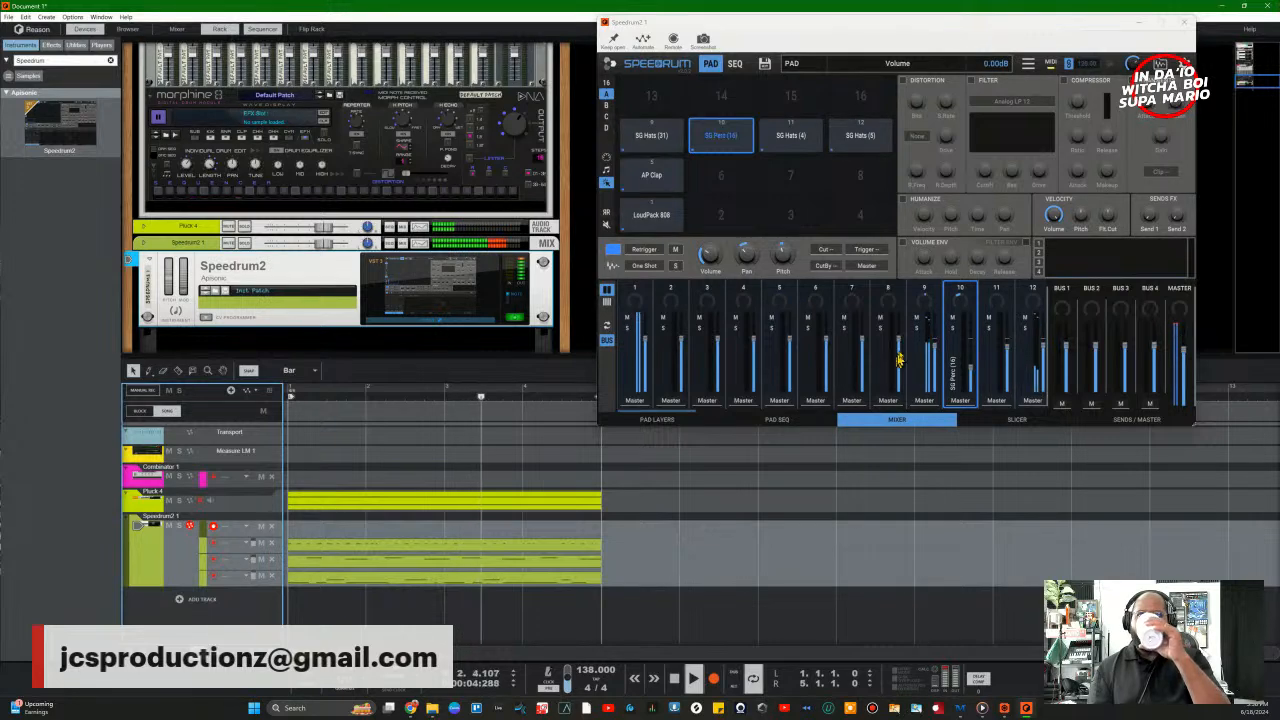
drag(935, 347, 935, 355)
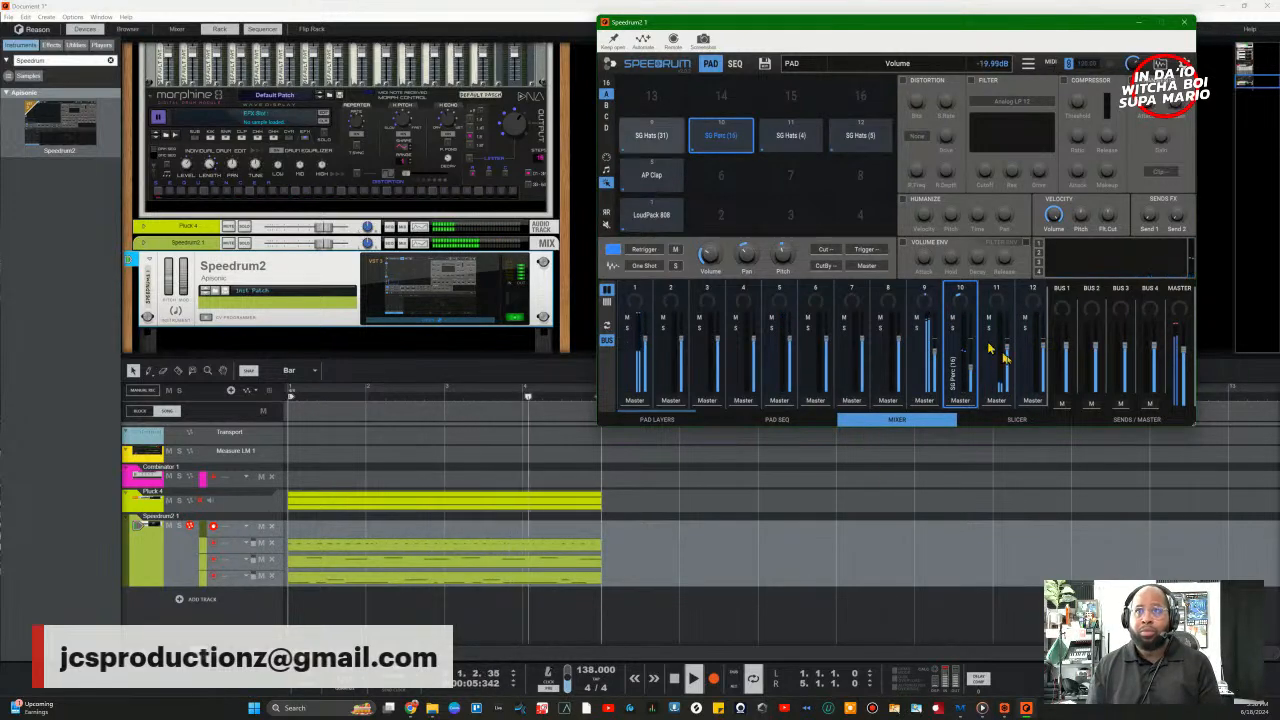
scroll(973, 373, down, 5)
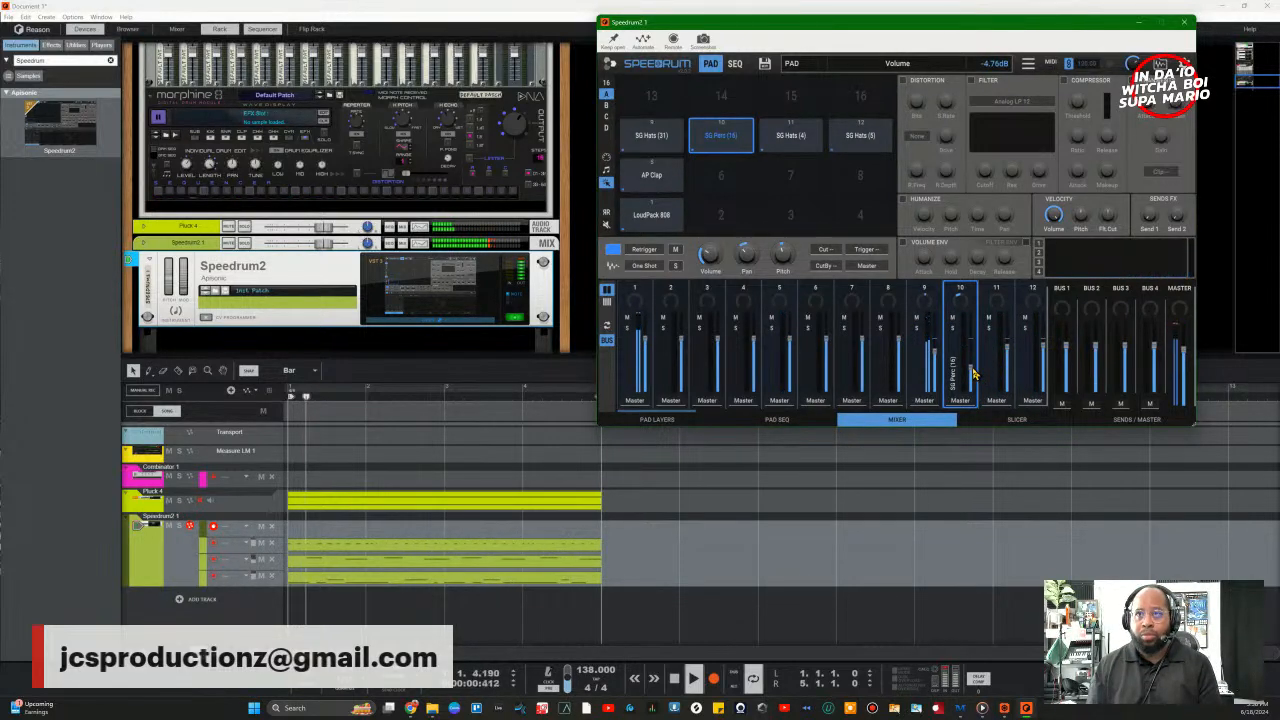
scroll(973, 373, up, 1)
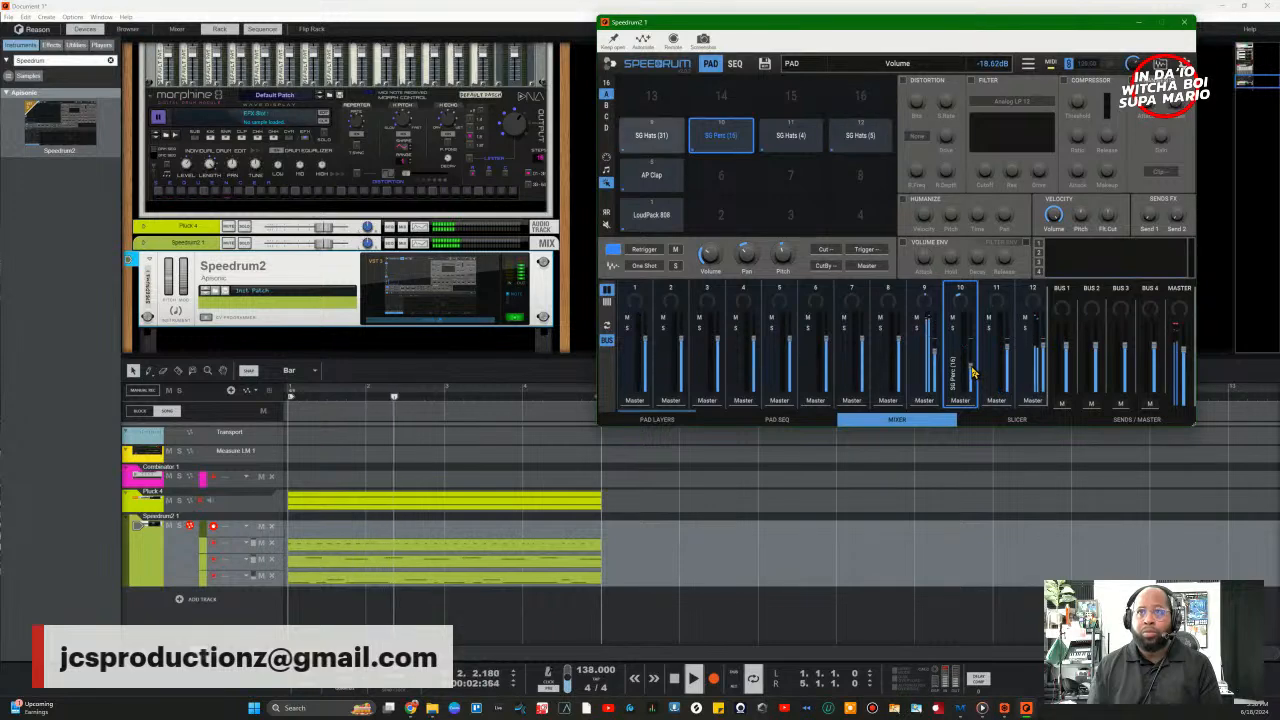
key(space)
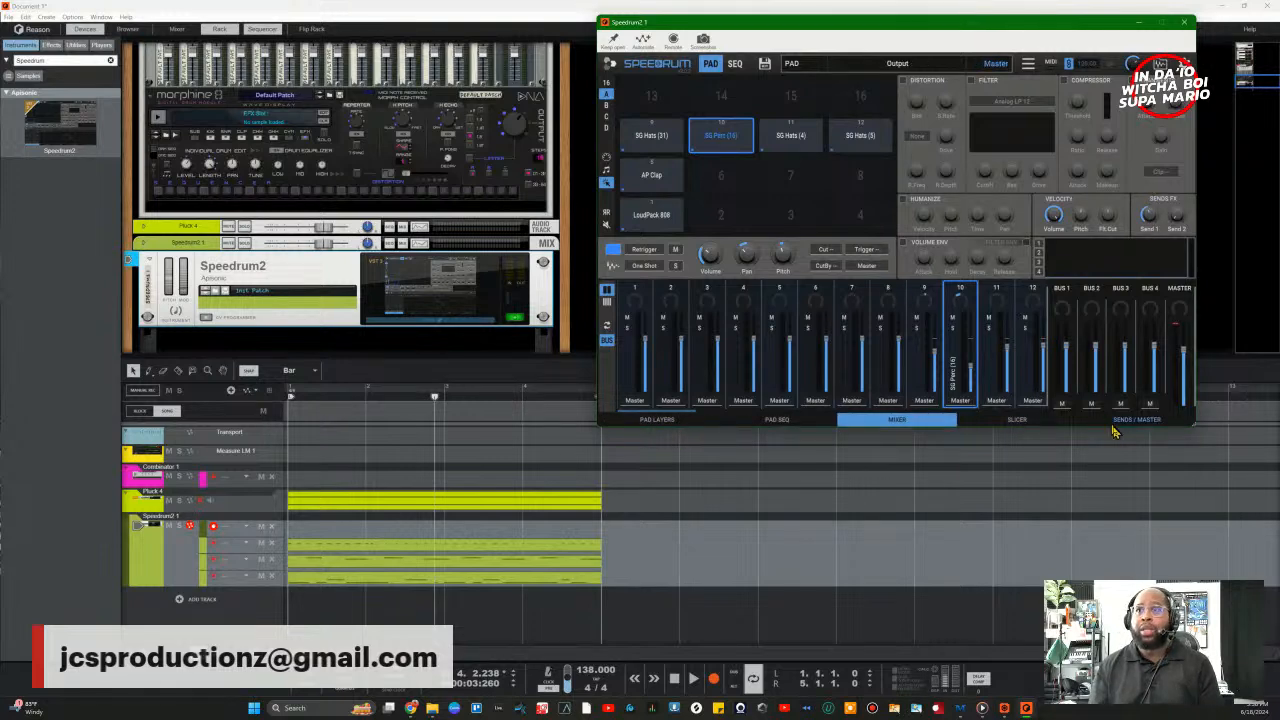
Step: Cycle through Speedrum's Pad Layers, Pad Seq, Mixer and Slicer pages, ending on Sends / Master
click(648, 421)
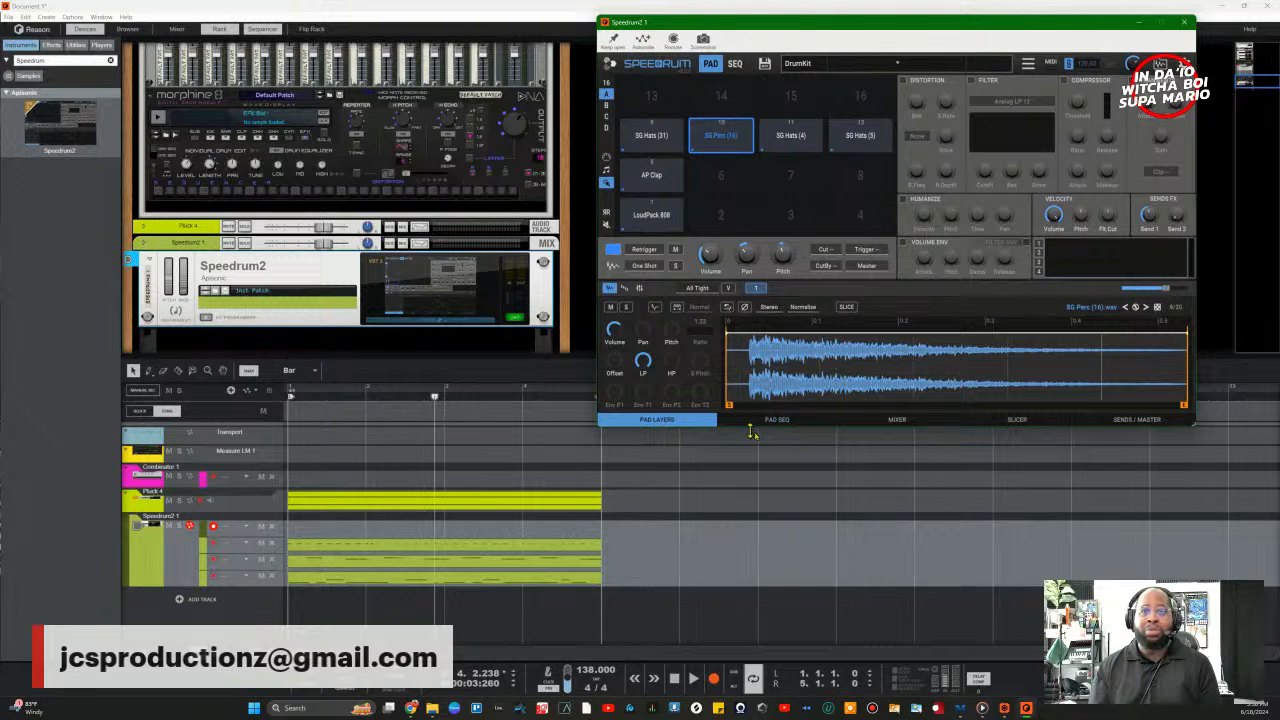
click(800, 422)
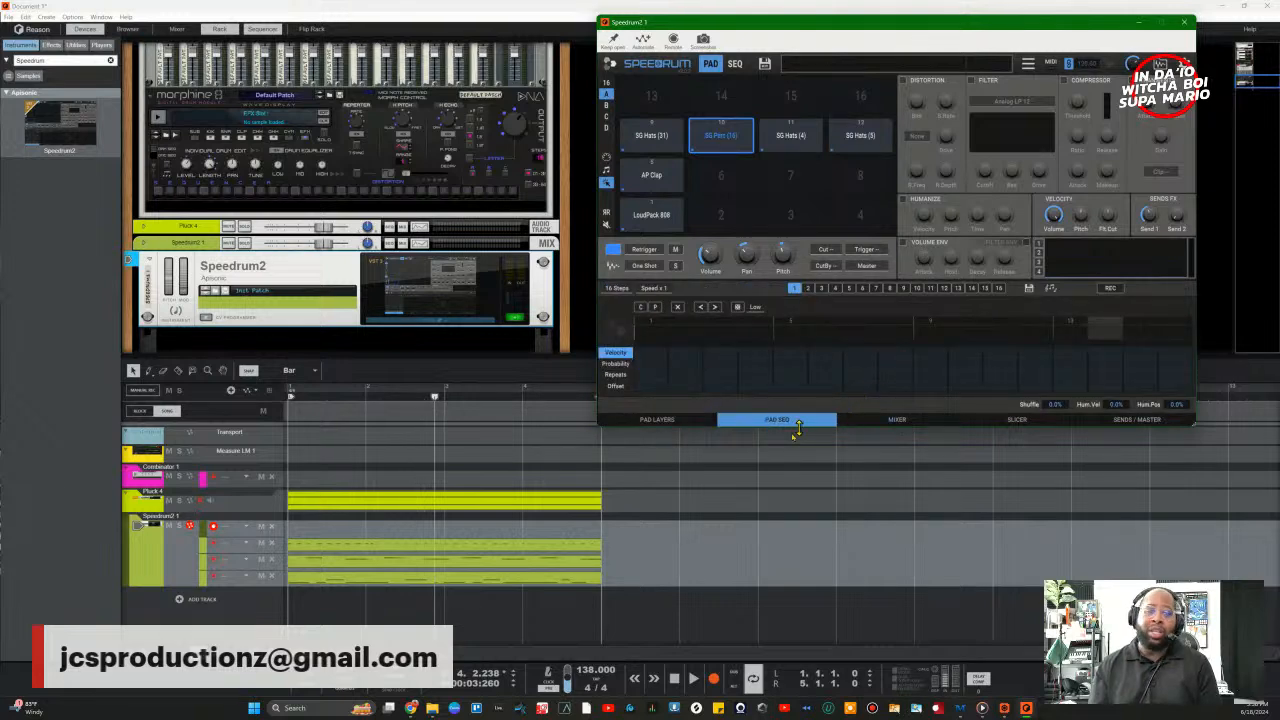
click(897, 420)
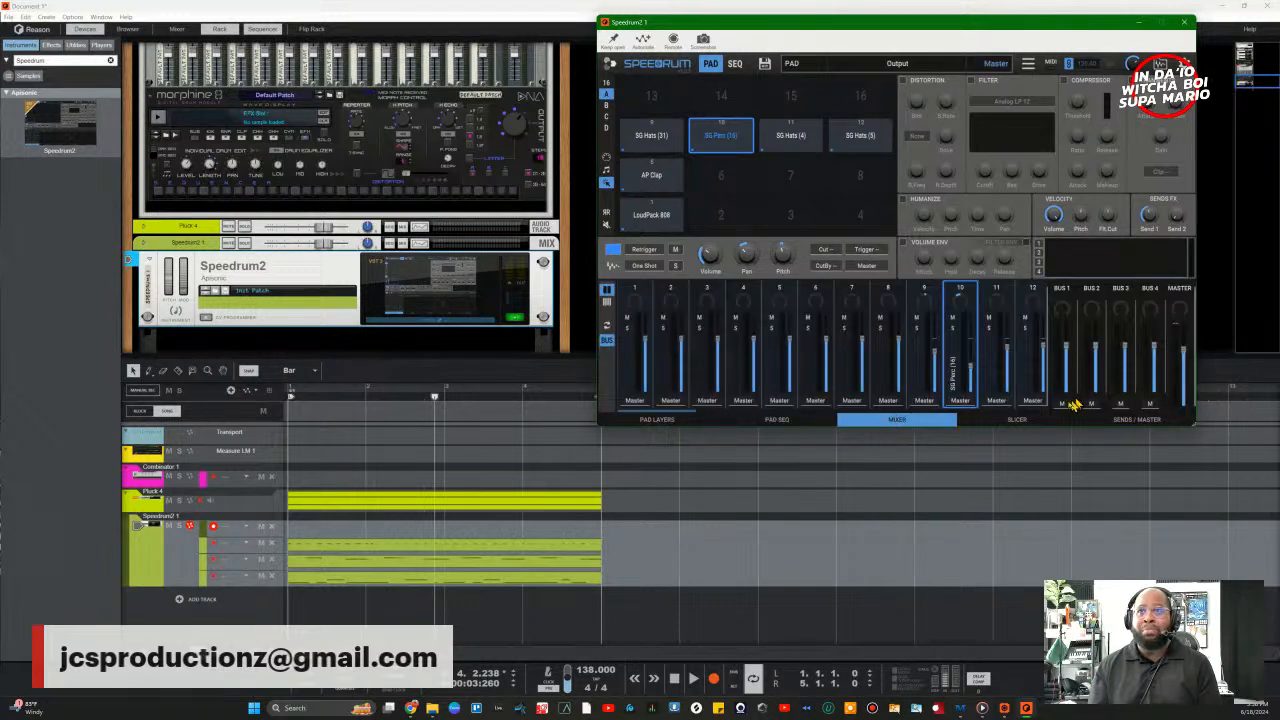
click(1044, 421)
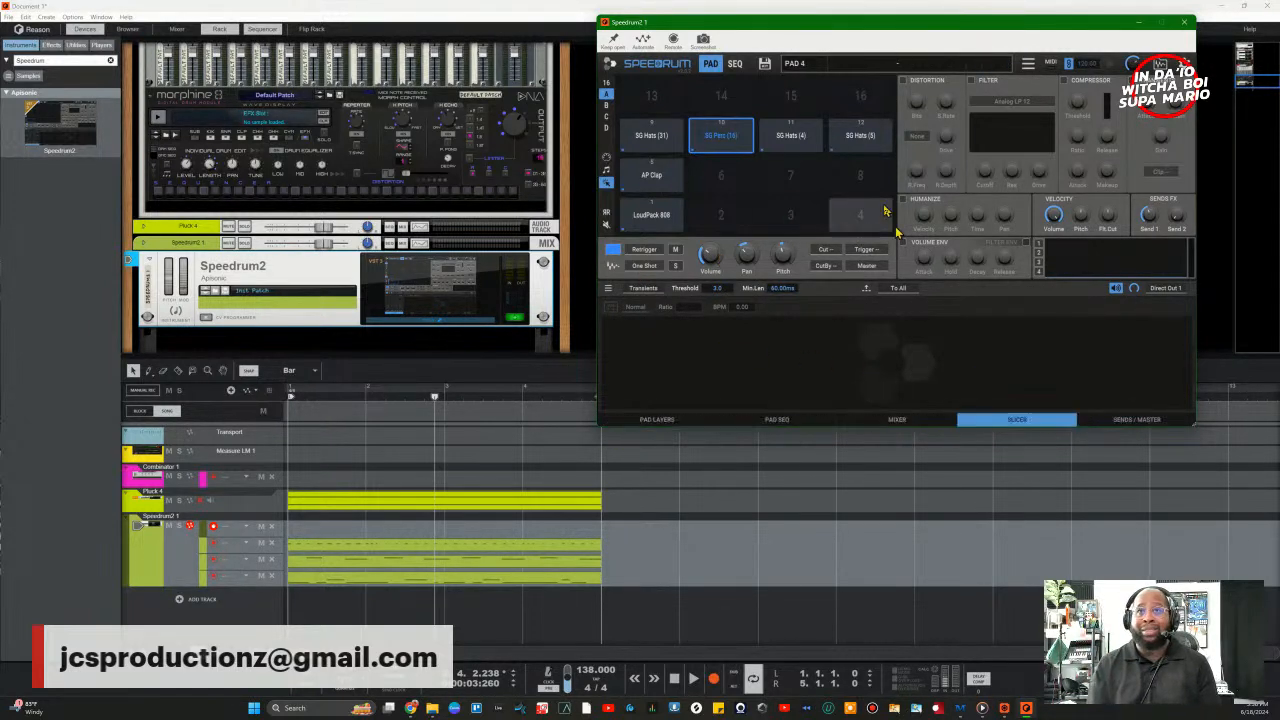
click(1112, 422)
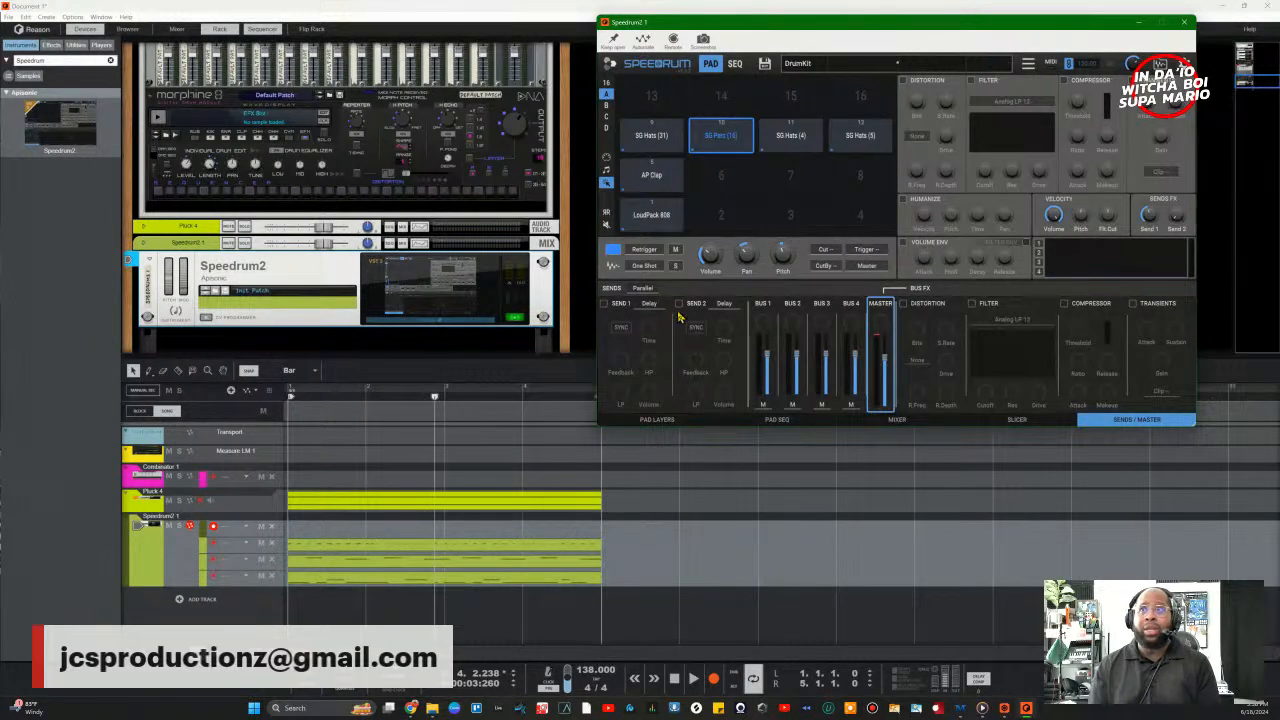
Step: Enable send 1's Delay synced at 1/8, with lower feedback and higher volume
click(605, 305)
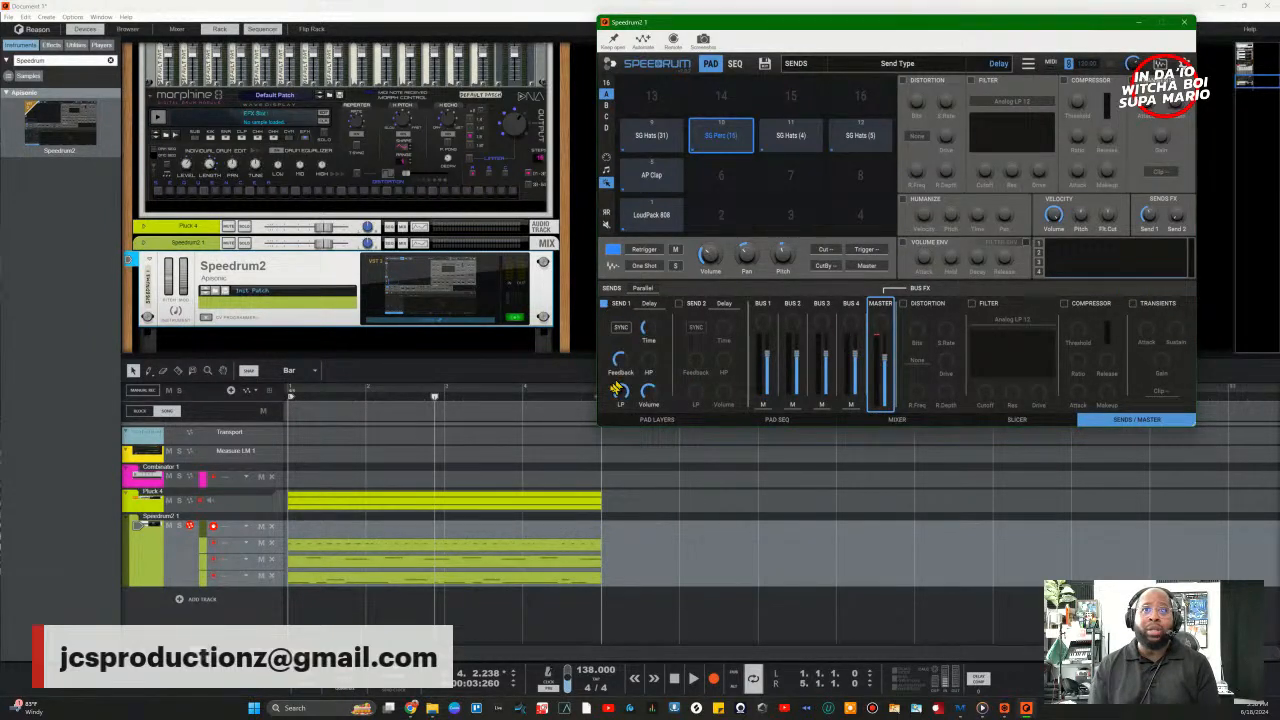
click(616, 329)
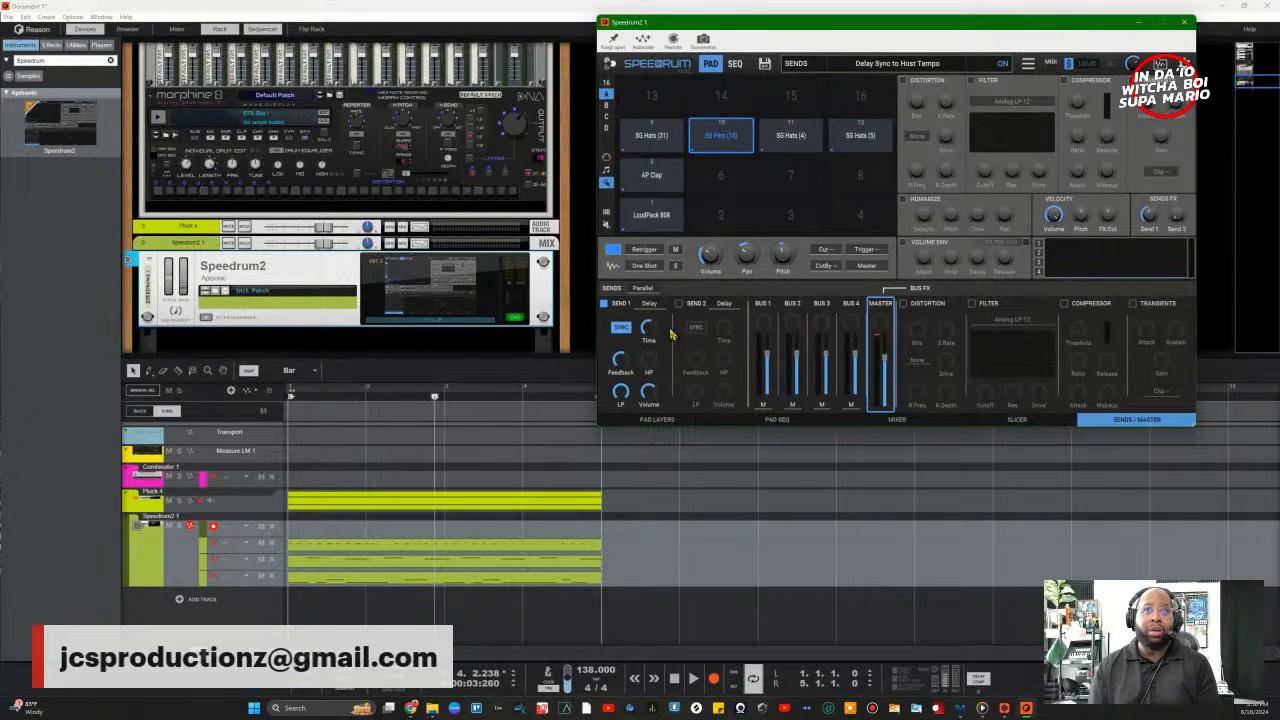
drag(654, 331, 652, 344)
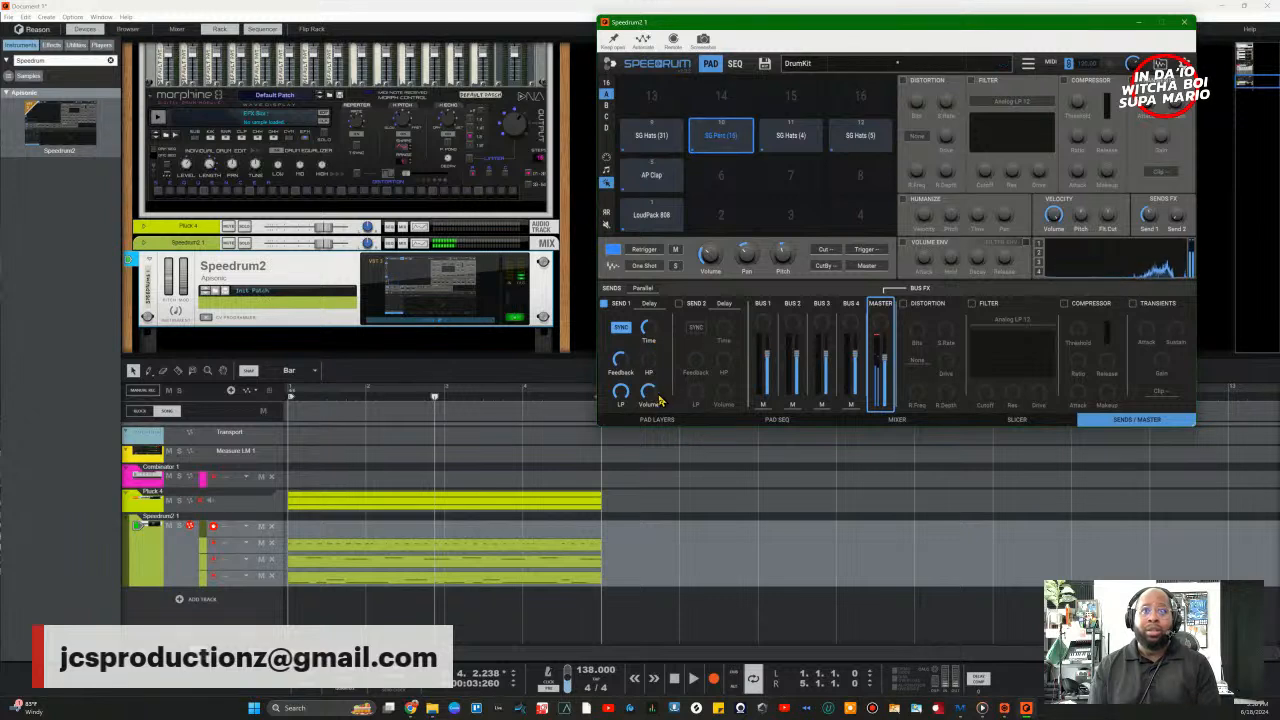
drag(622, 366, 625, 408)
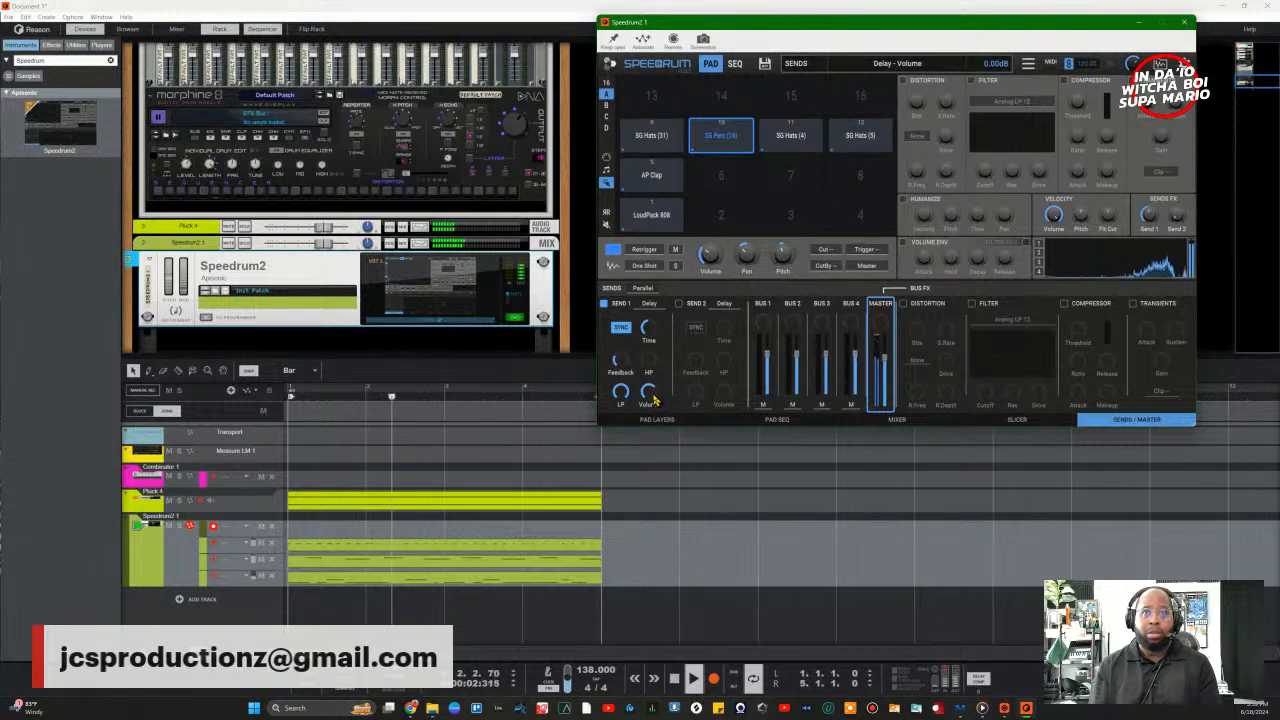
drag(652, 400, 657, 385)
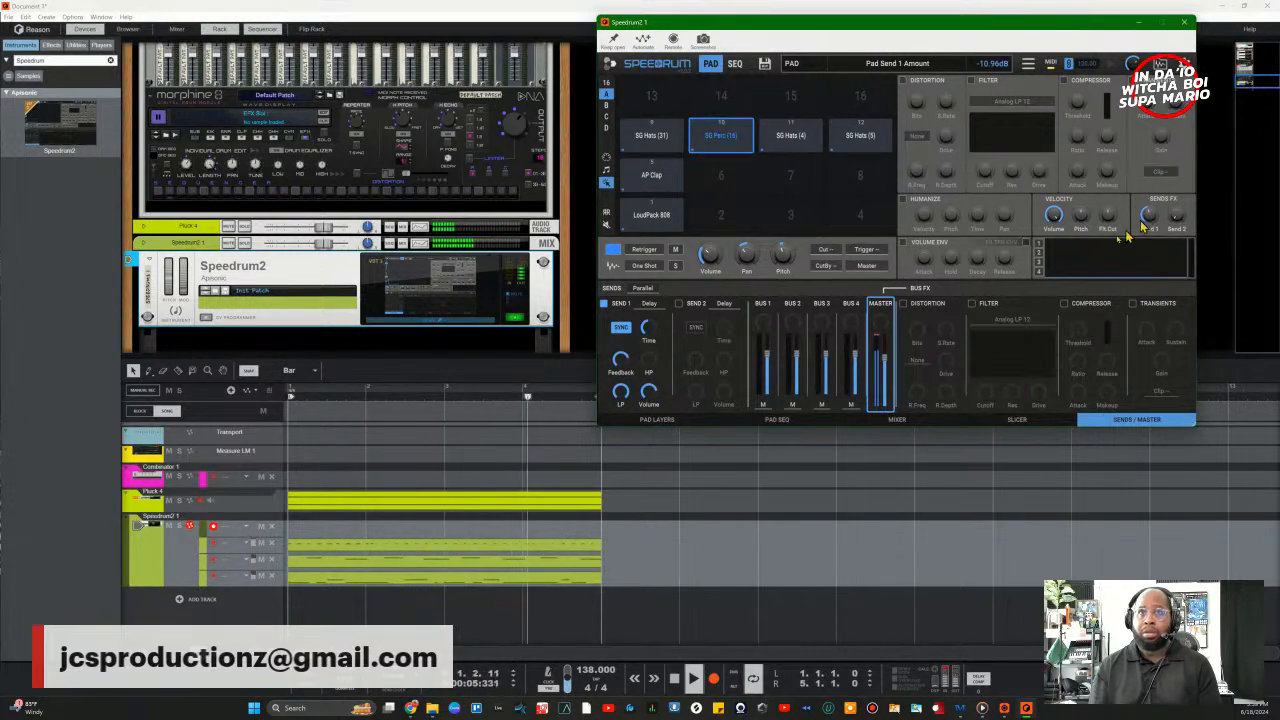
Step: Reduce the SG Perc pad's Send 1 amount, then rewind and start recording
mouse_move(1148, 222)
mouse_down()
mouse_move(1148, 233)
mouse_move(1155, 217)
mouse_up()
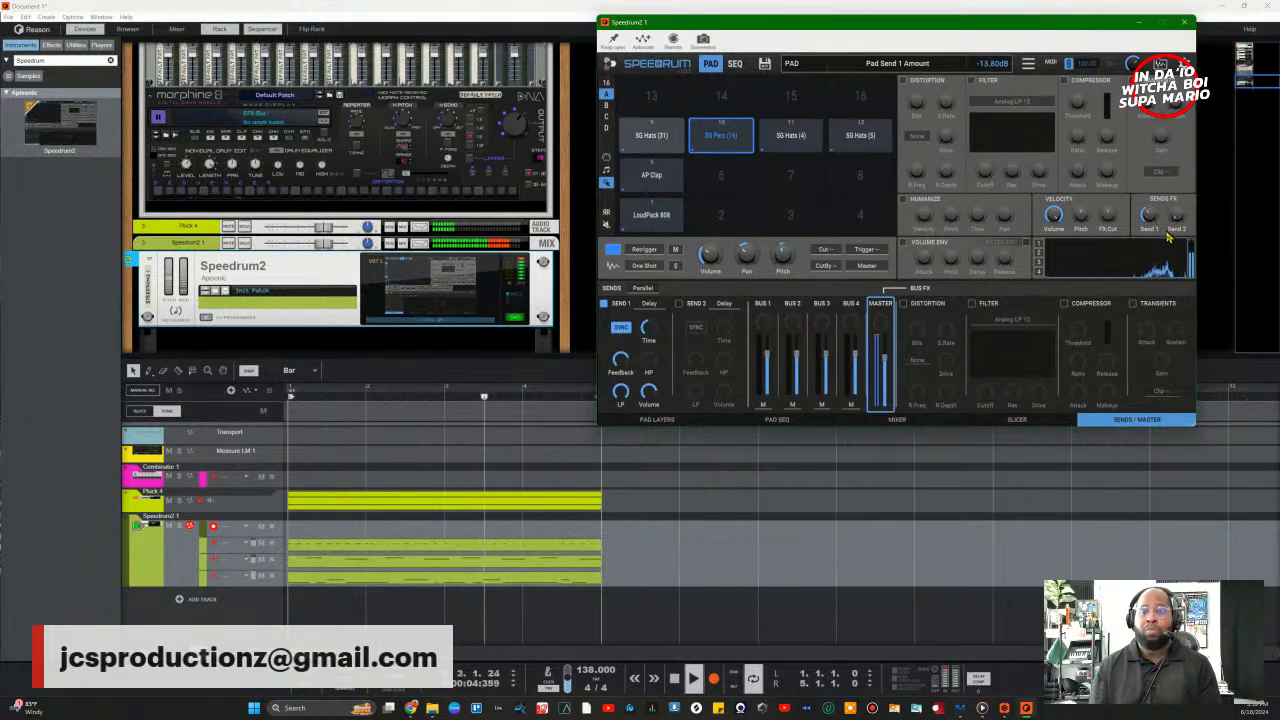
key(space)
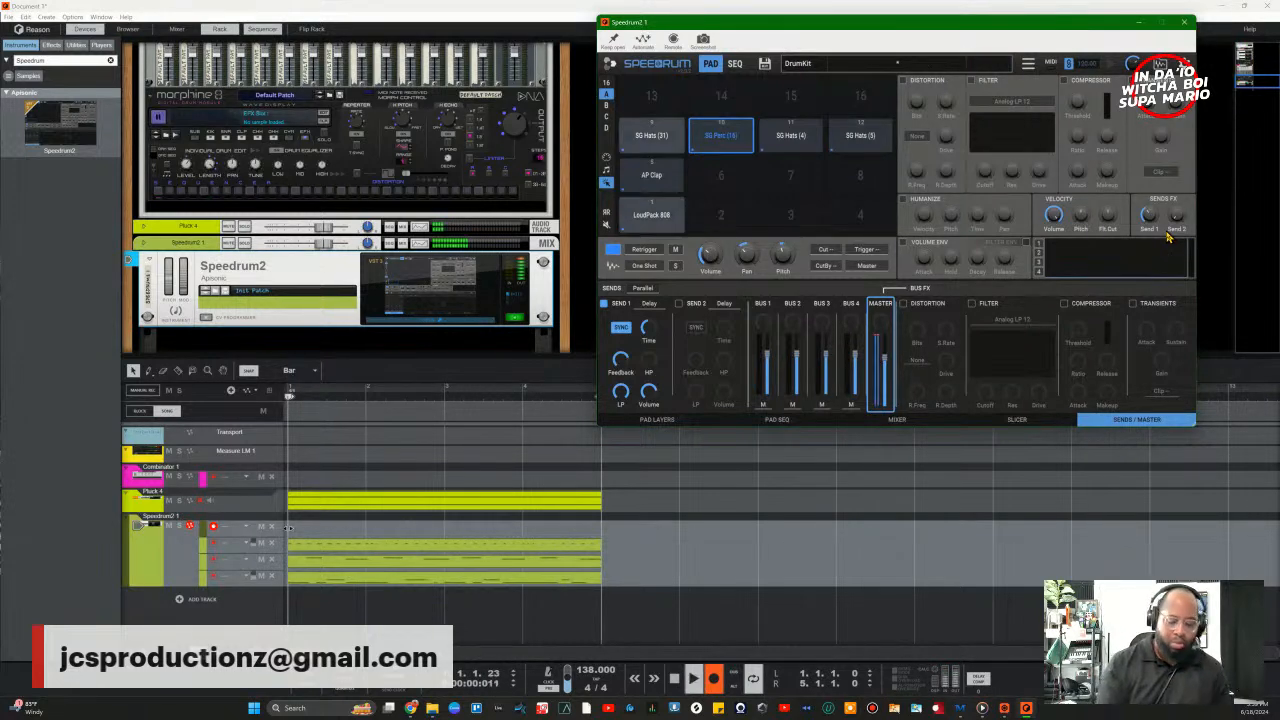
key(ctrl+Return)
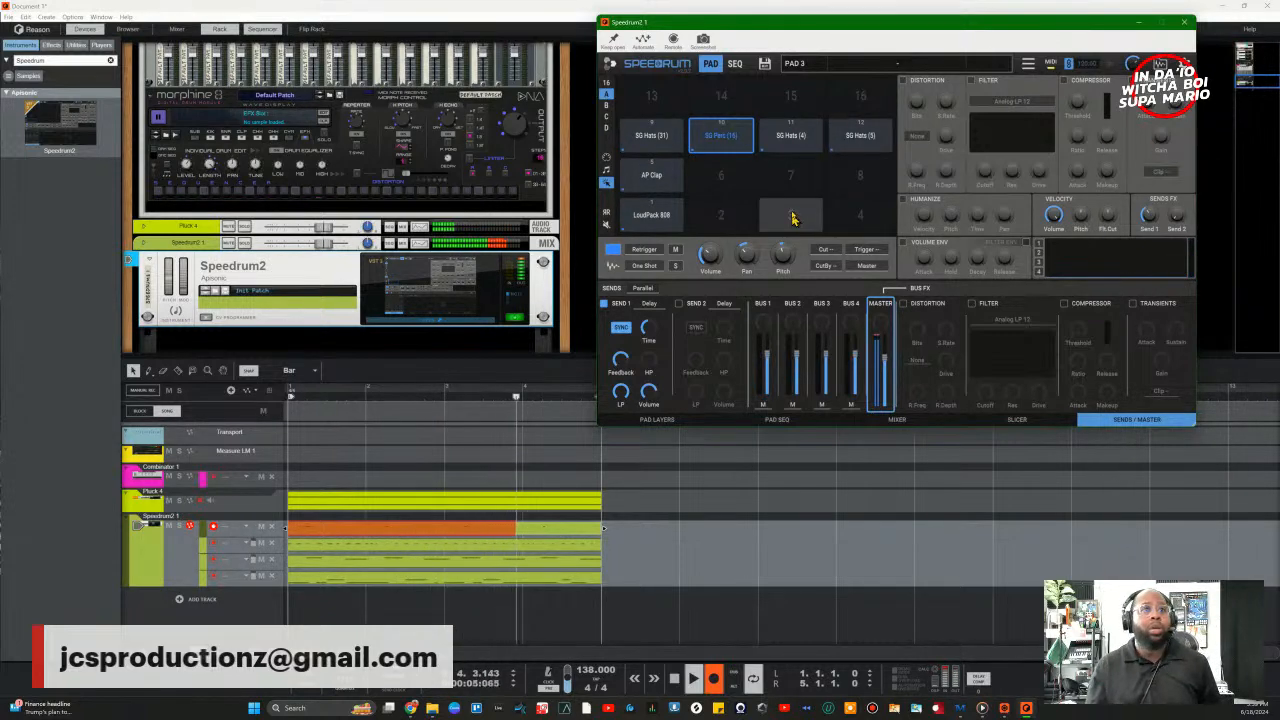
Step: Stop recording to keep the drum clip, close the Speedrum2 window and stop playback
click(703, 689)
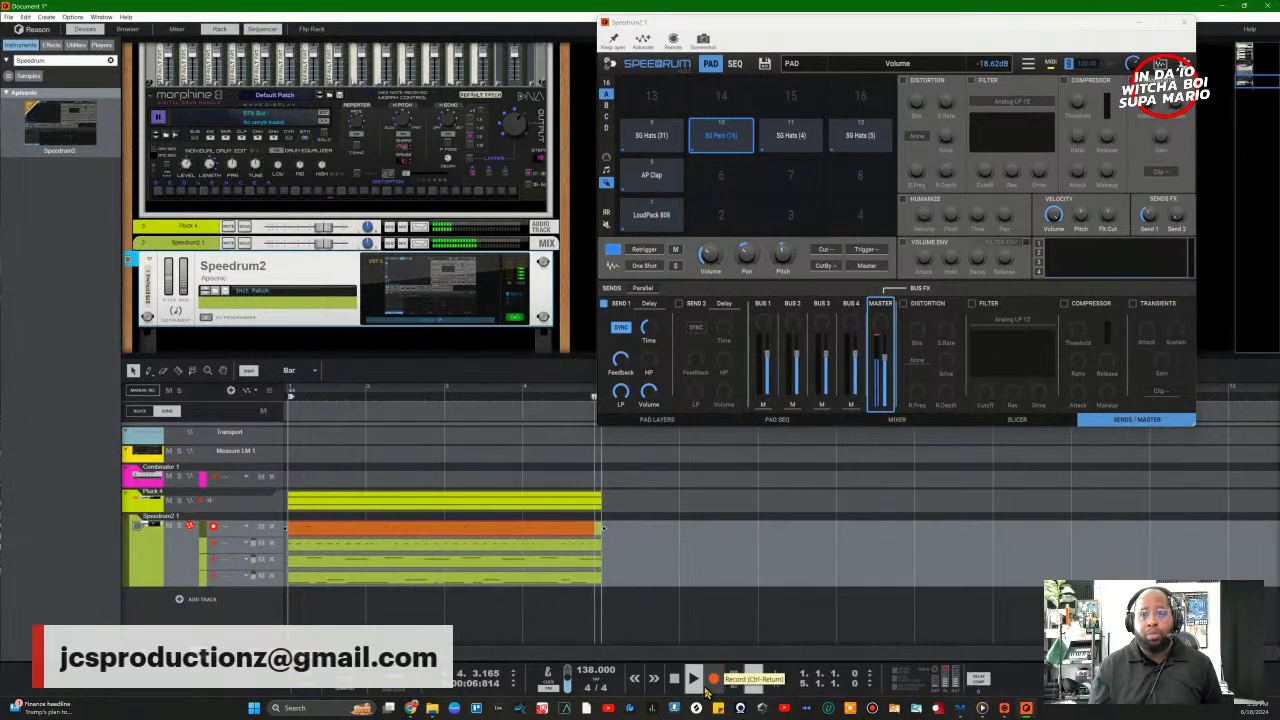
click(1184, 27)
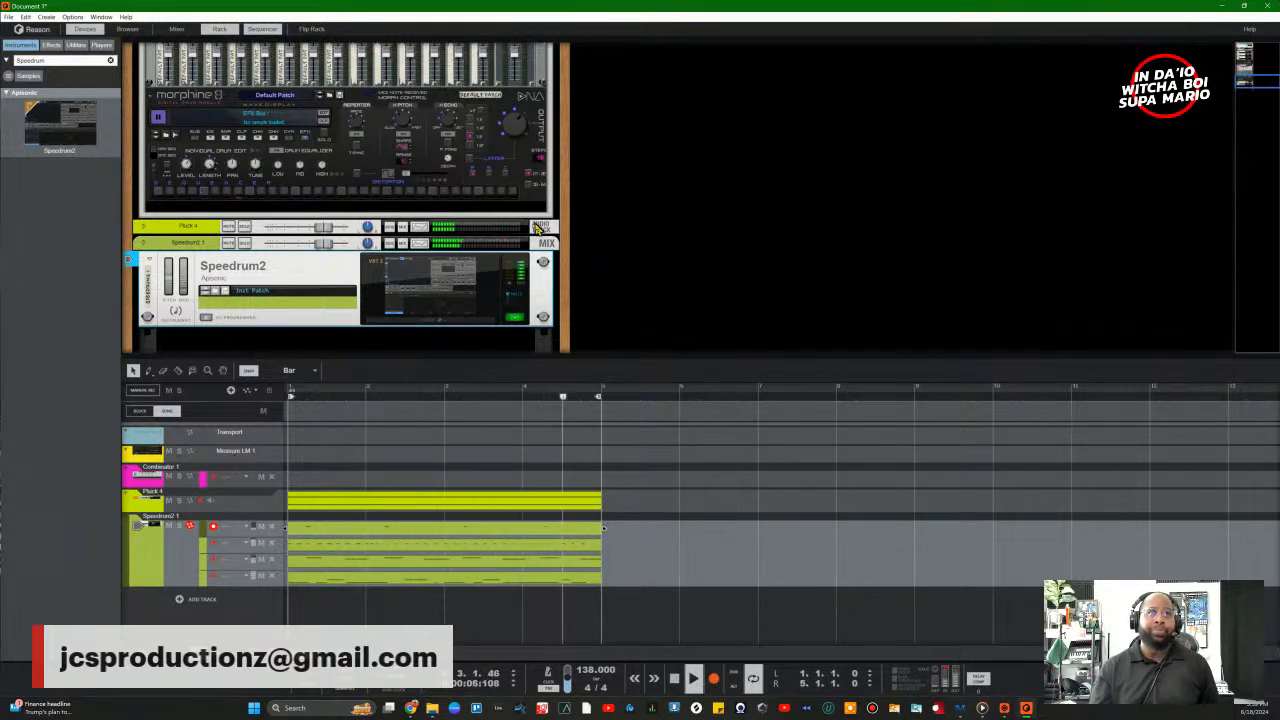
key(space)
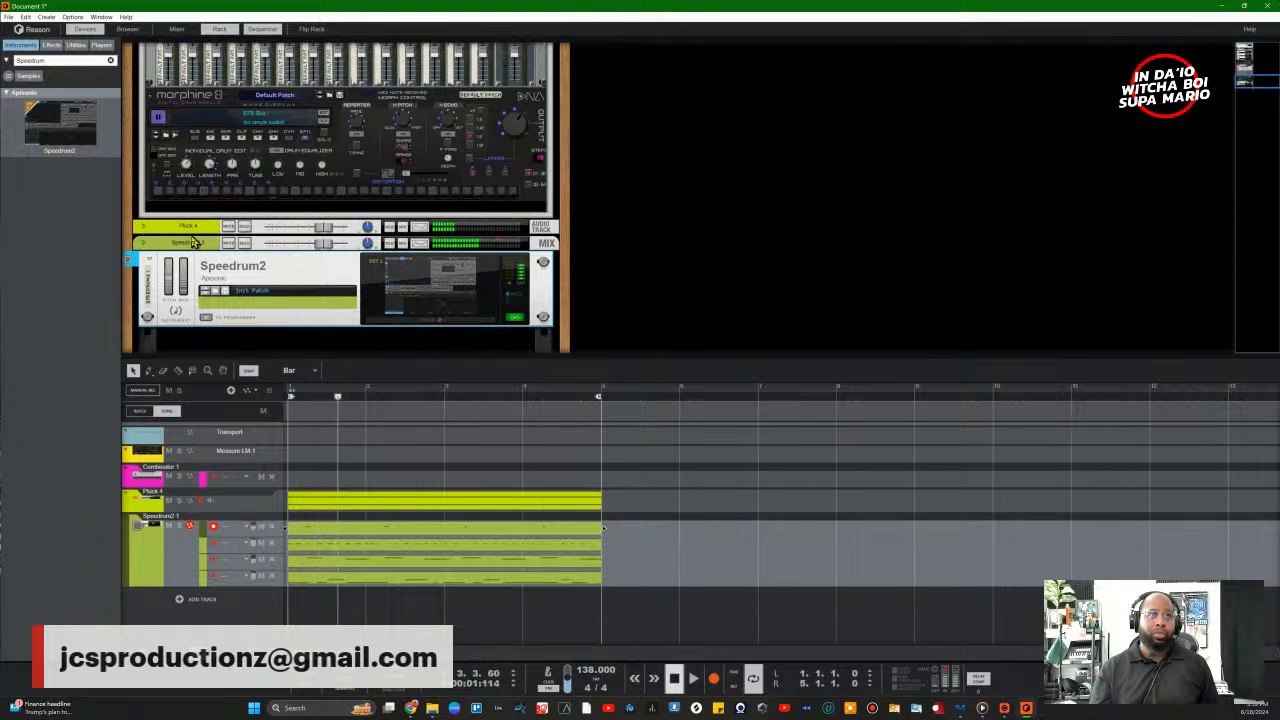
click(174, 228)
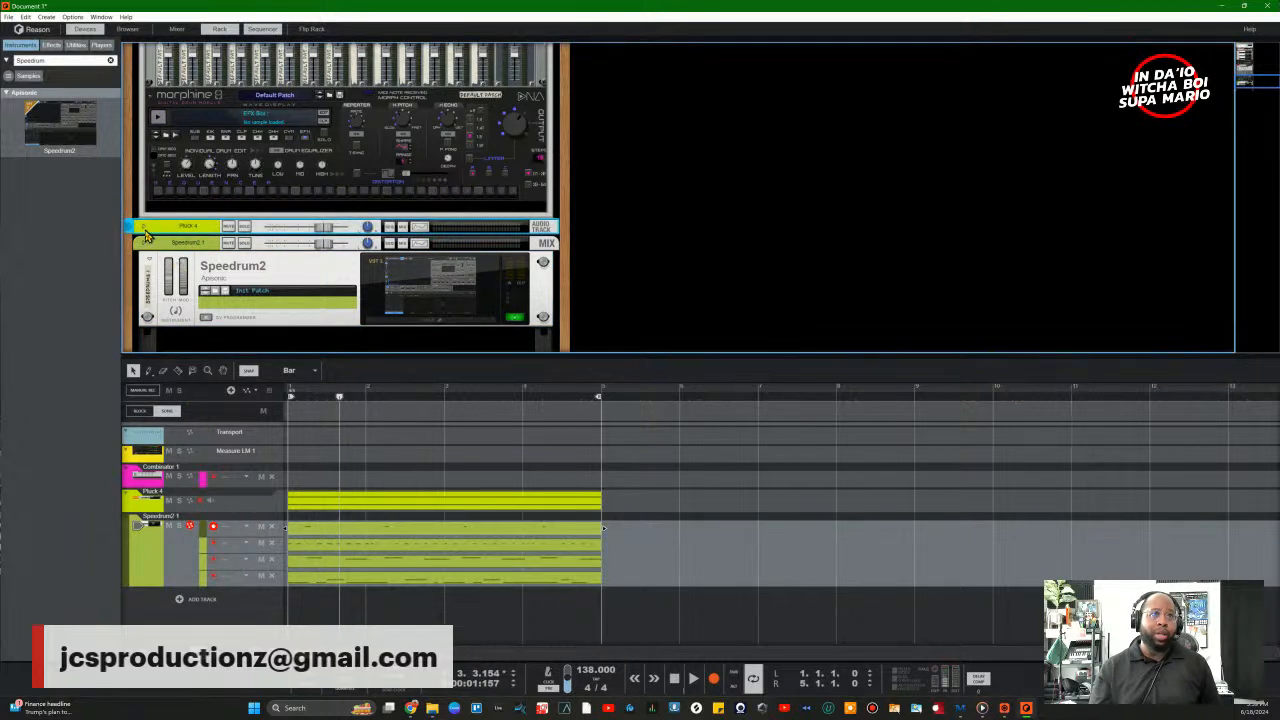
Step: Expand the Pluck 4 device to check its routing, then fold it back up
click(144, 229)
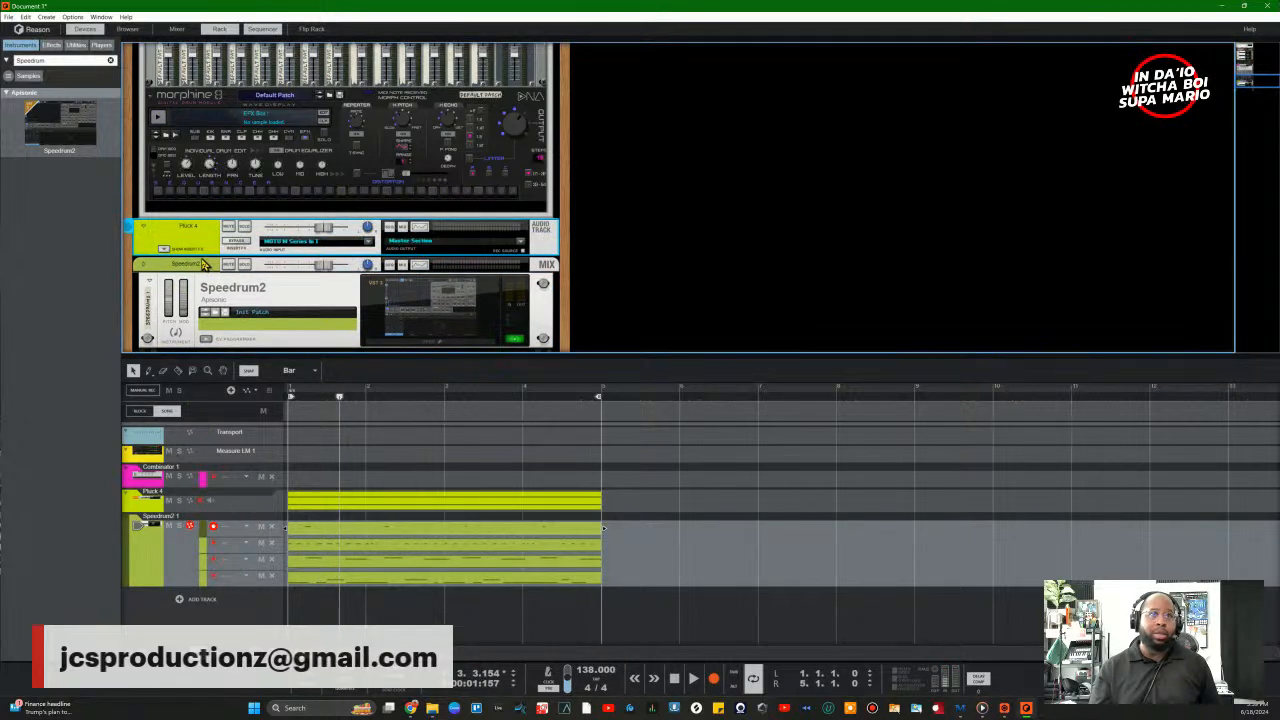
click(144, 229)
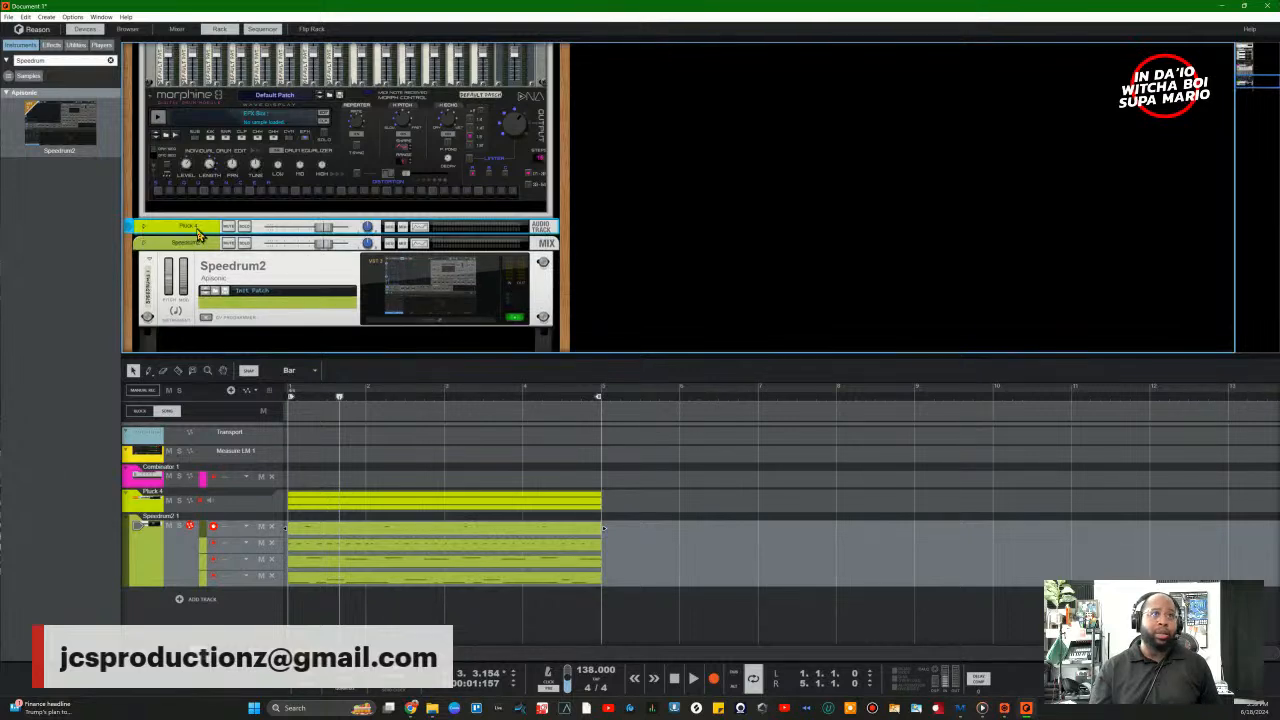
scroll(720, 270, up, 3)
scroll(729, 269, down, 4)
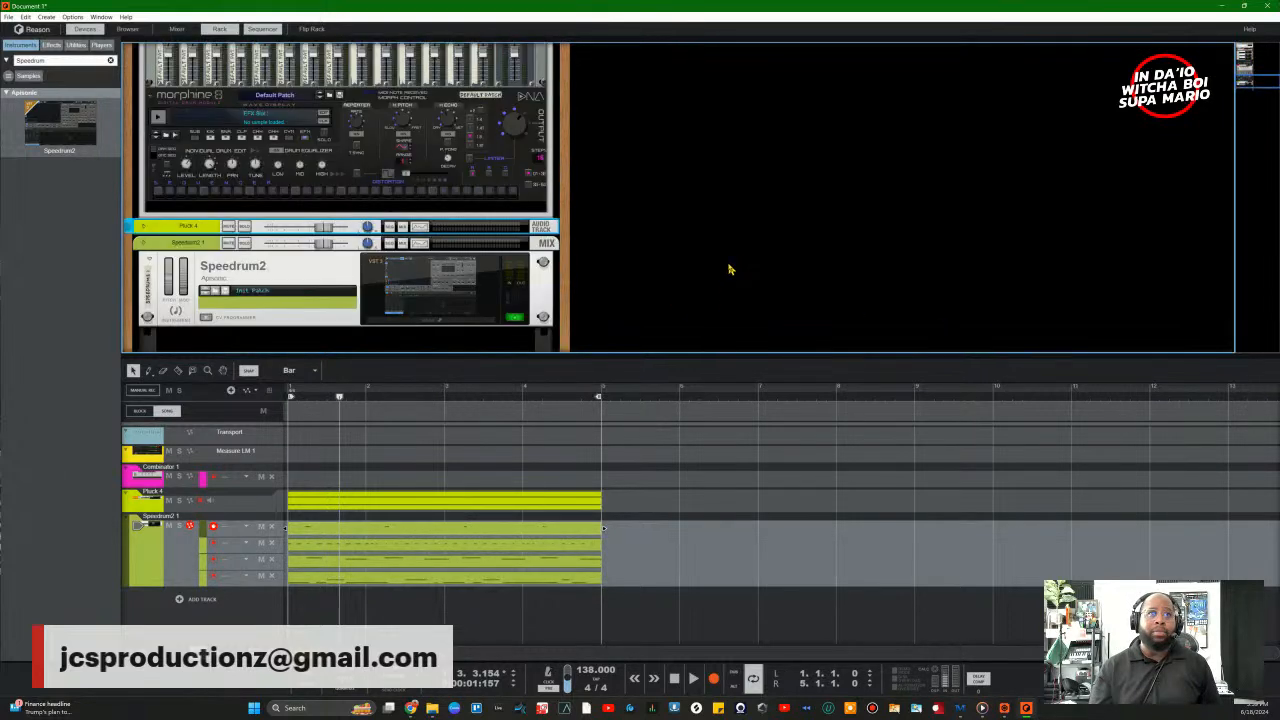
right_click(466, 314)
click(741, 226)
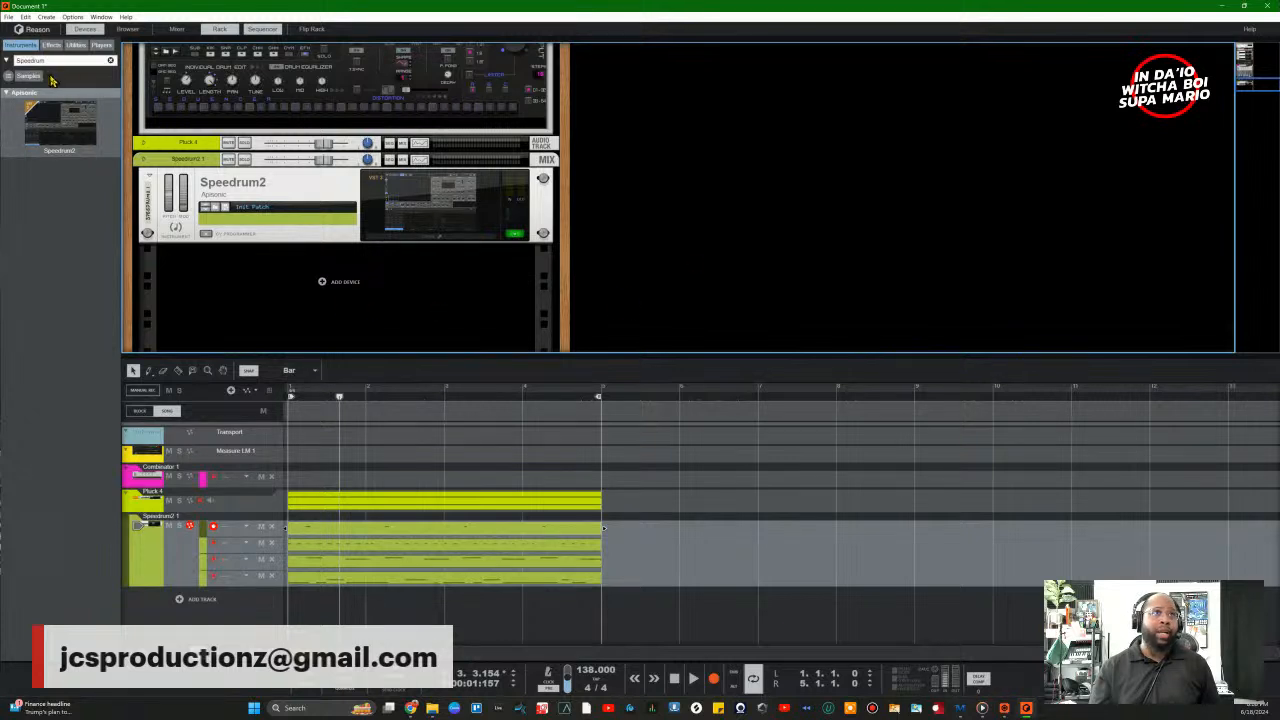
Step: Clear the browser search and drag the Polytone synthesizer into the rack below Speedrum2
click(110, 61)
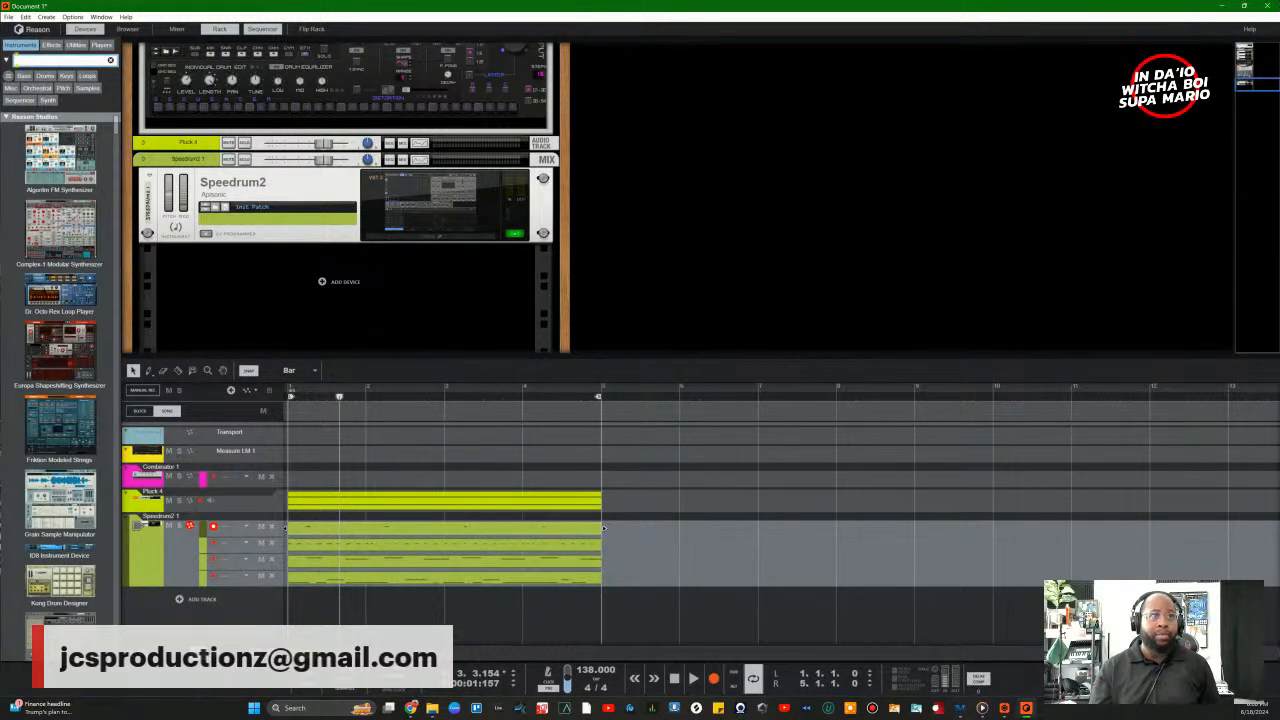
scroll(40, 385, down, 10)
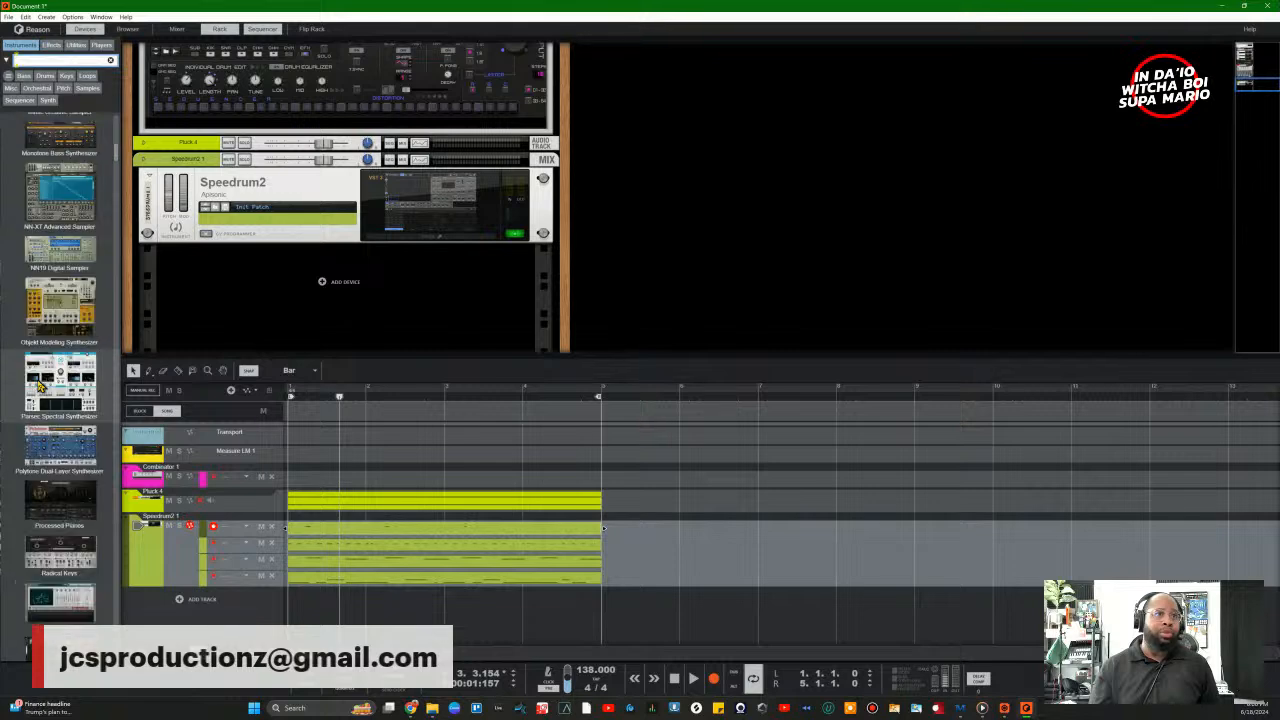
scroll(40, 385, down, 2)
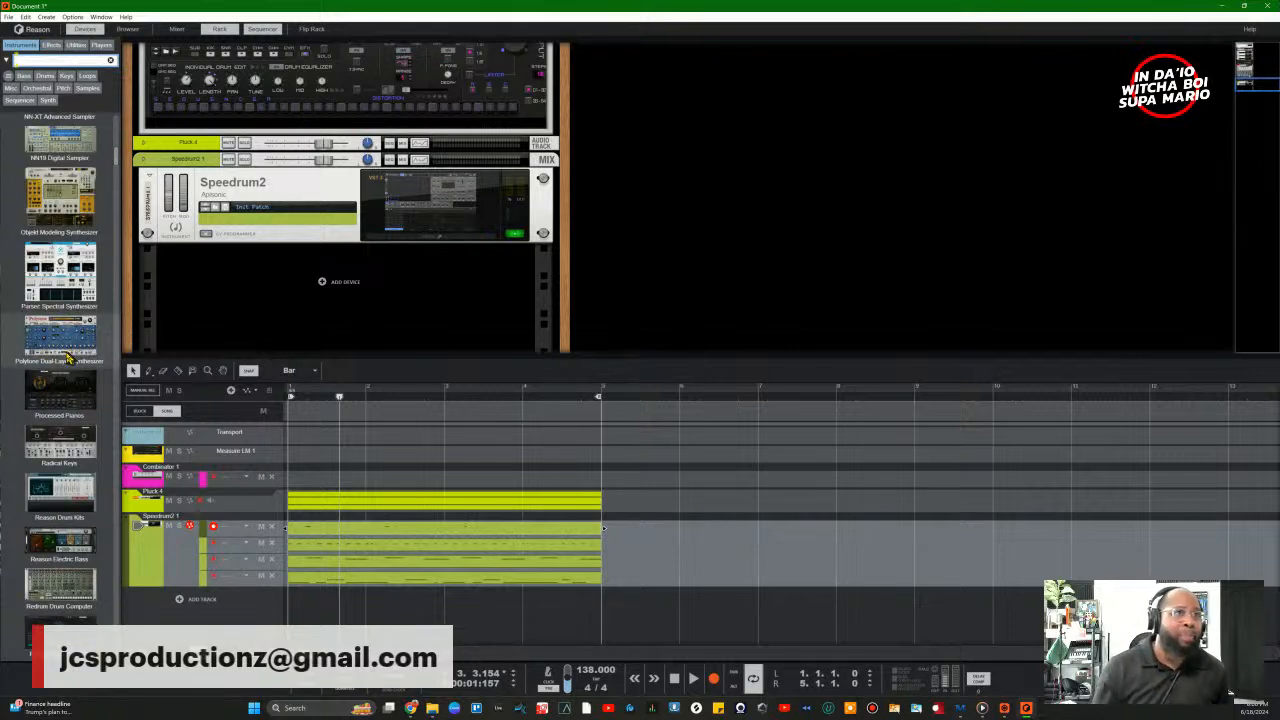
drag(68, 357, 367, 321)
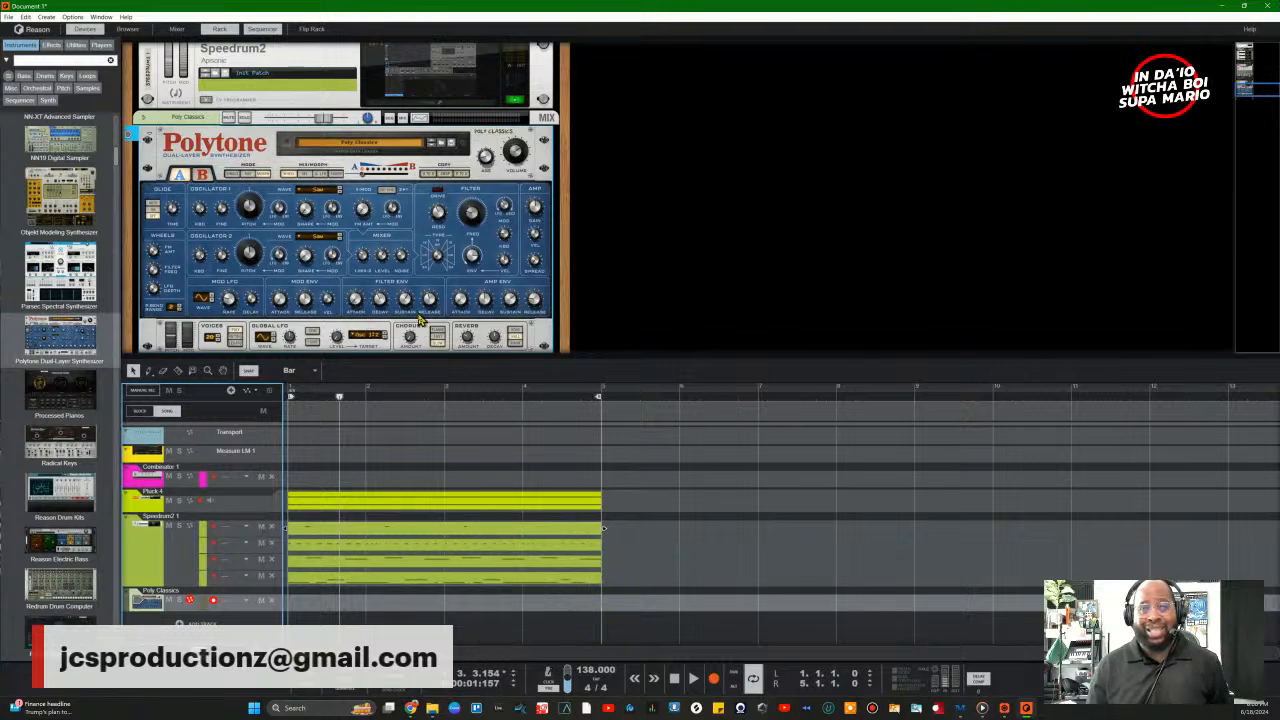
Step: Hide the sequencer so the rack with the new Polytone fills the window
scroll(484, 200, up, 5)
scroll(484, 200, down, 2)
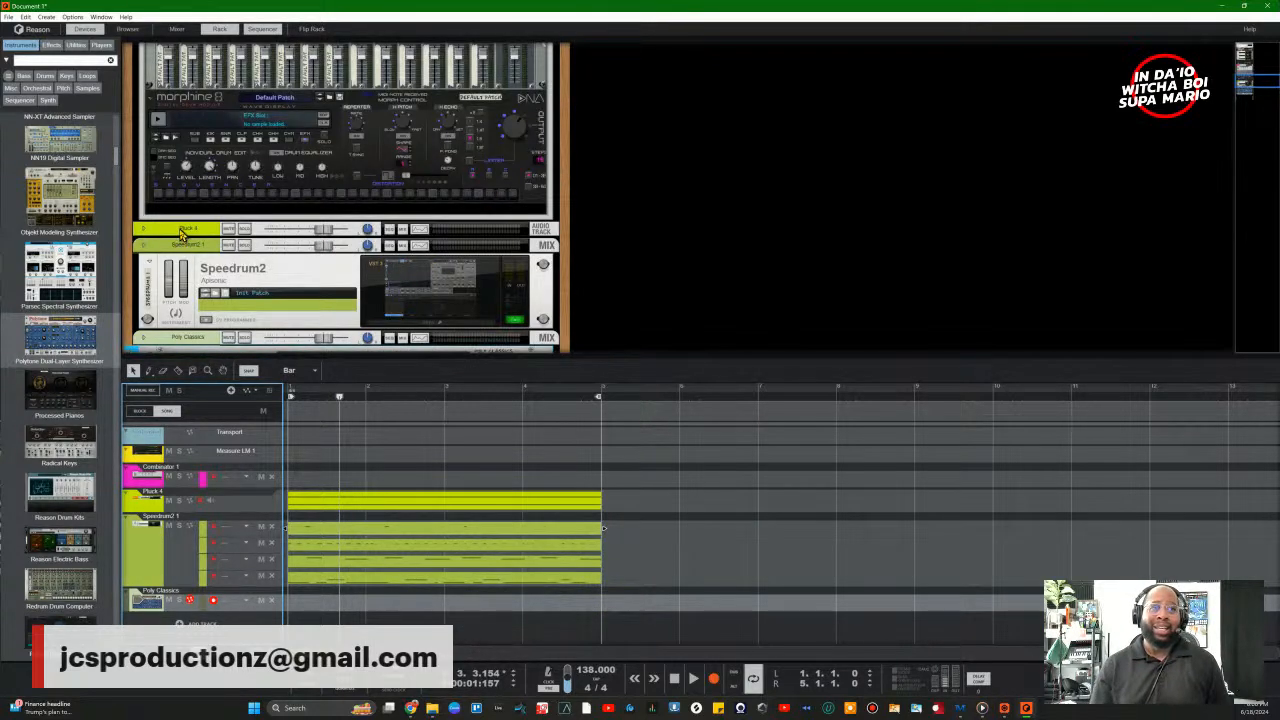
scroll(337, 280, down, 4)
scroll(354, 268, up, 1)
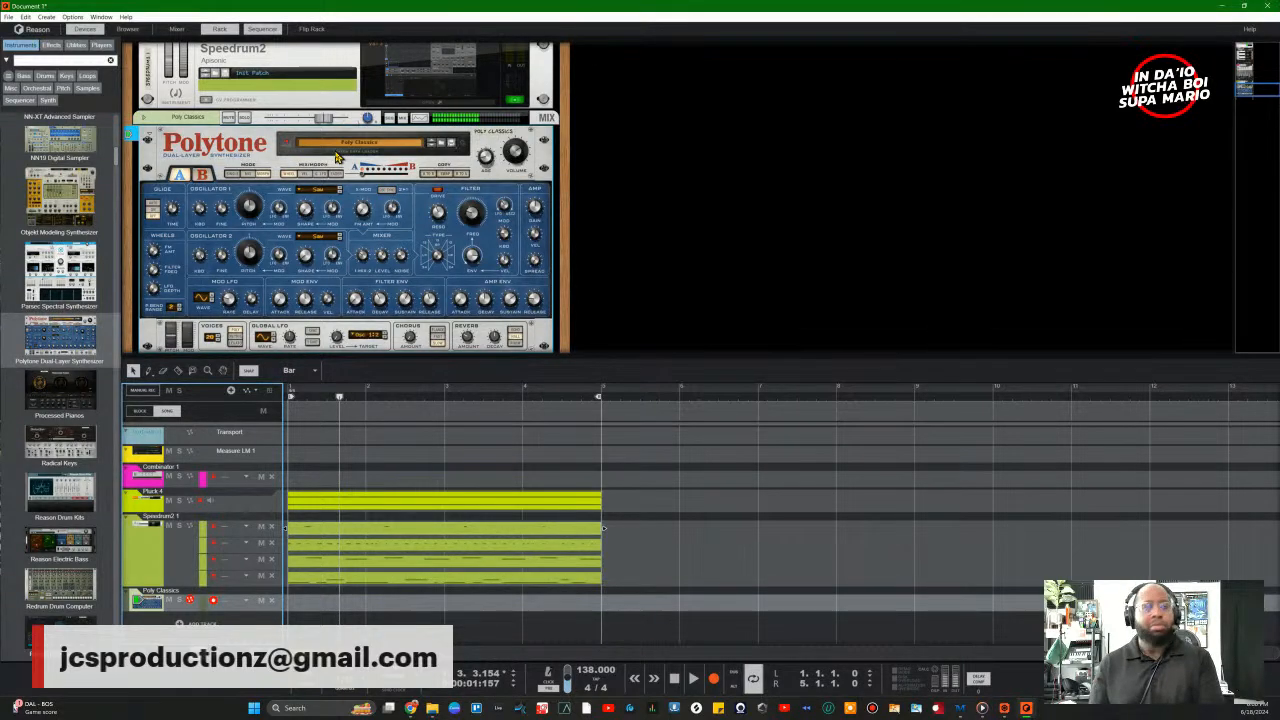
click(252, 30)
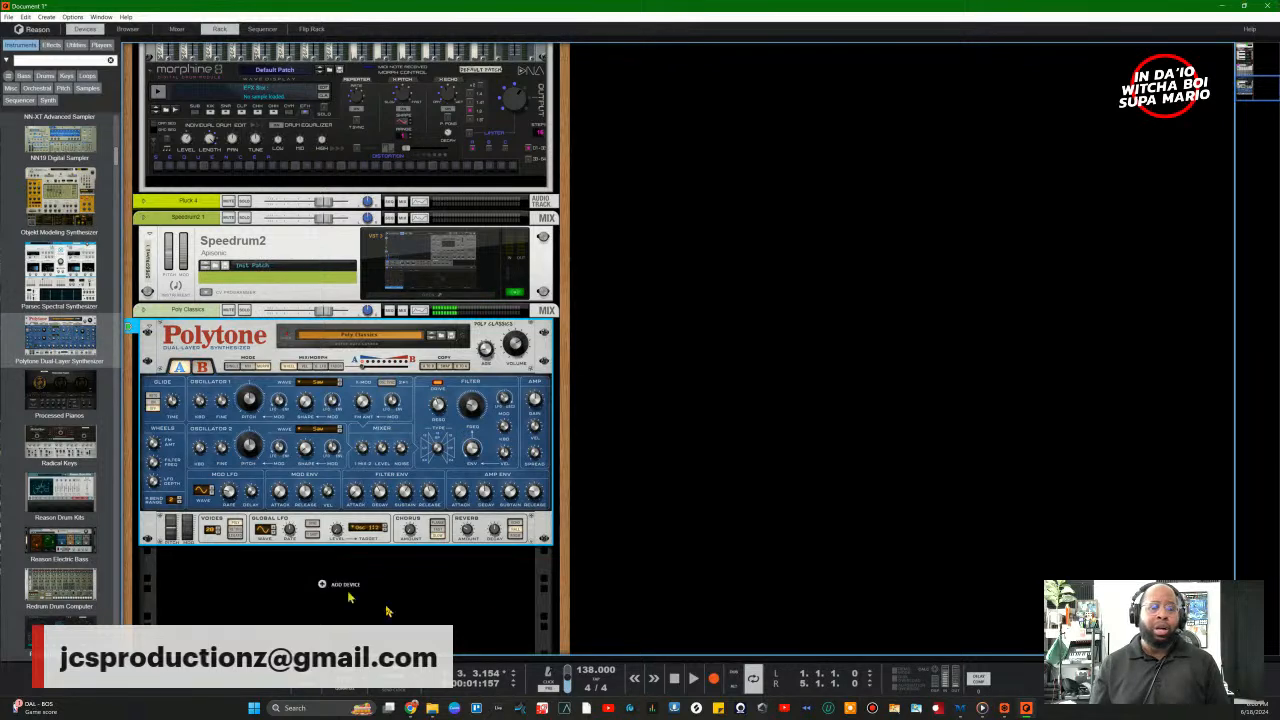
Step: Audition the Modular S&H Pad, Horizon Light and Erode patches on the Polytone
click(373, 344)
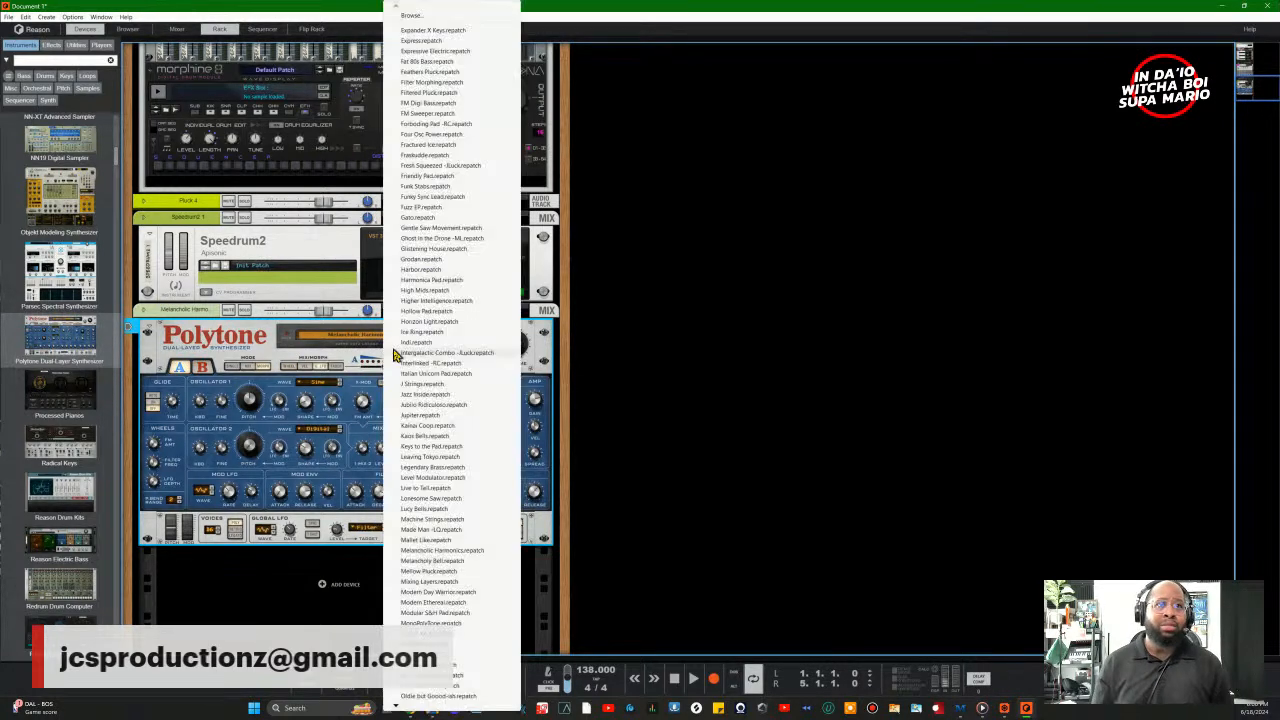
click(461, 614)
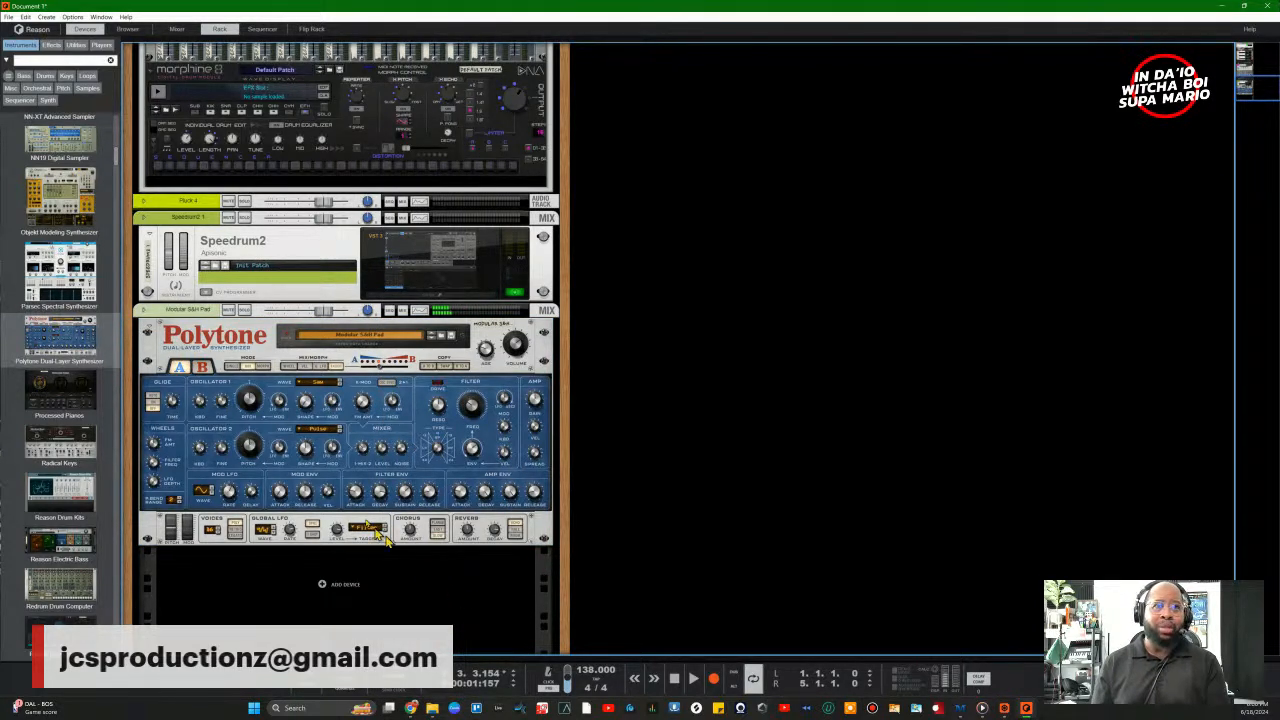
click(374, 345)
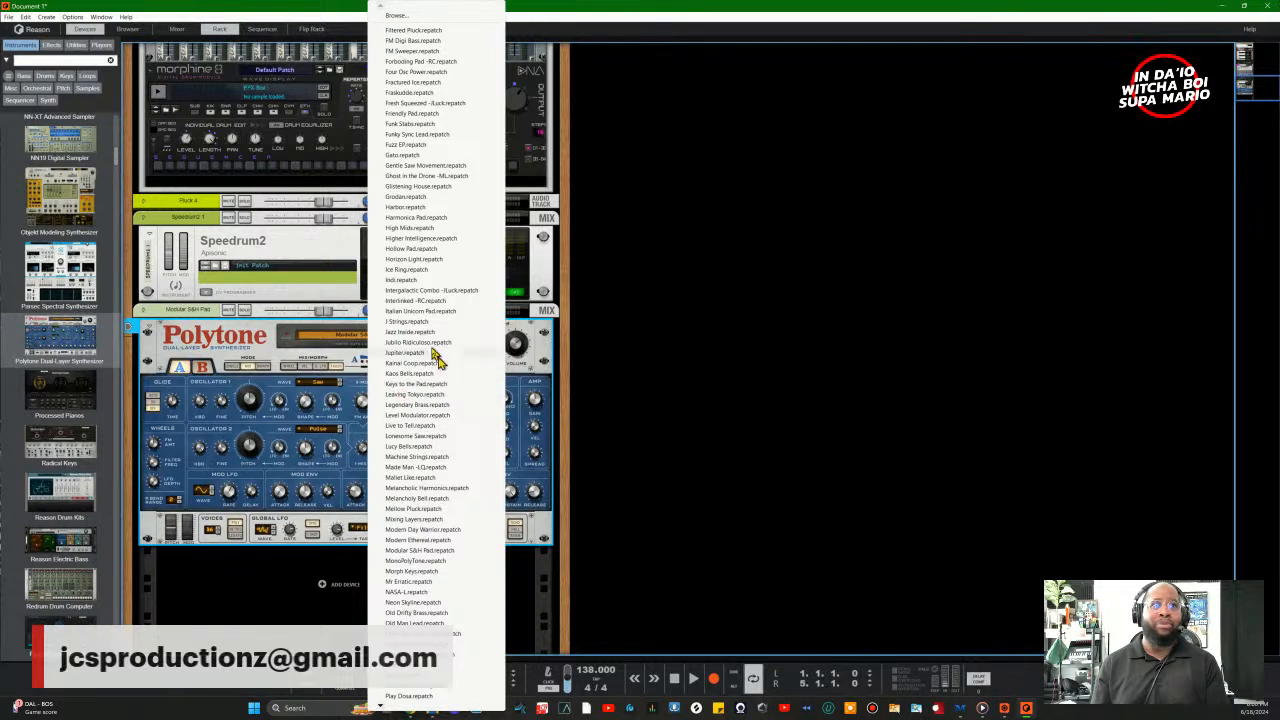
click(411, 260)
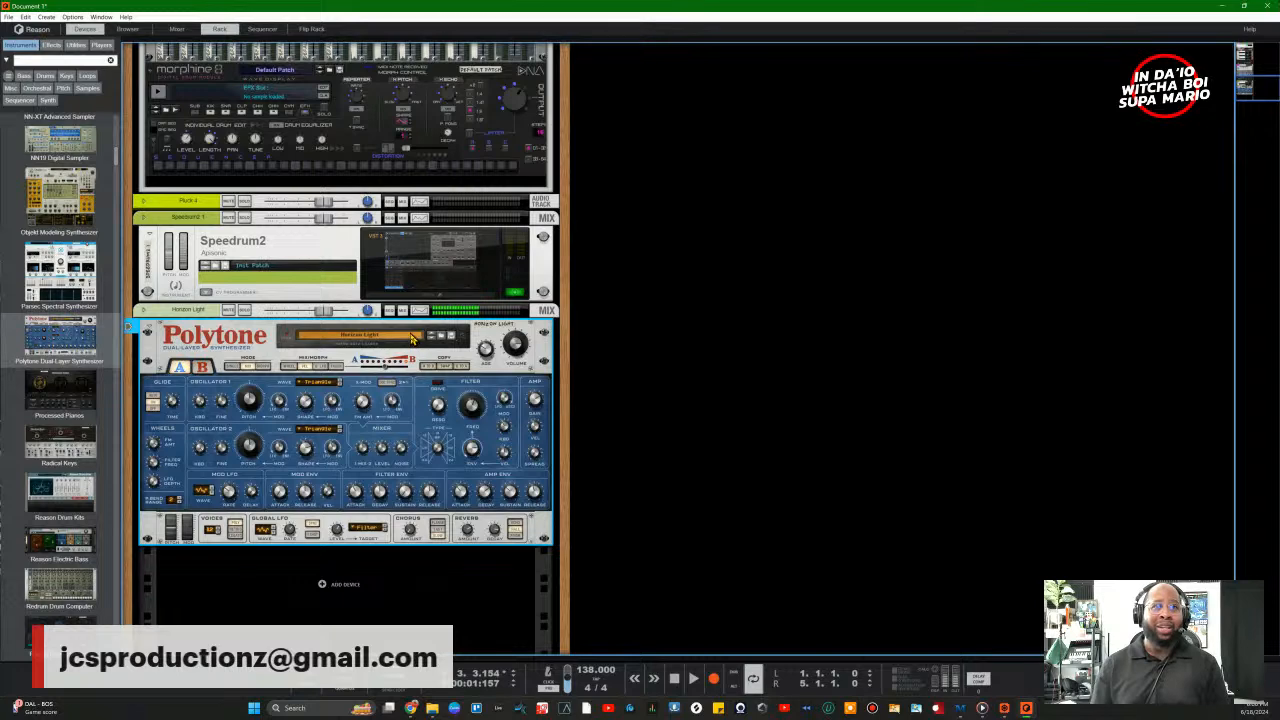
click(411, 338)
click(443, 249)
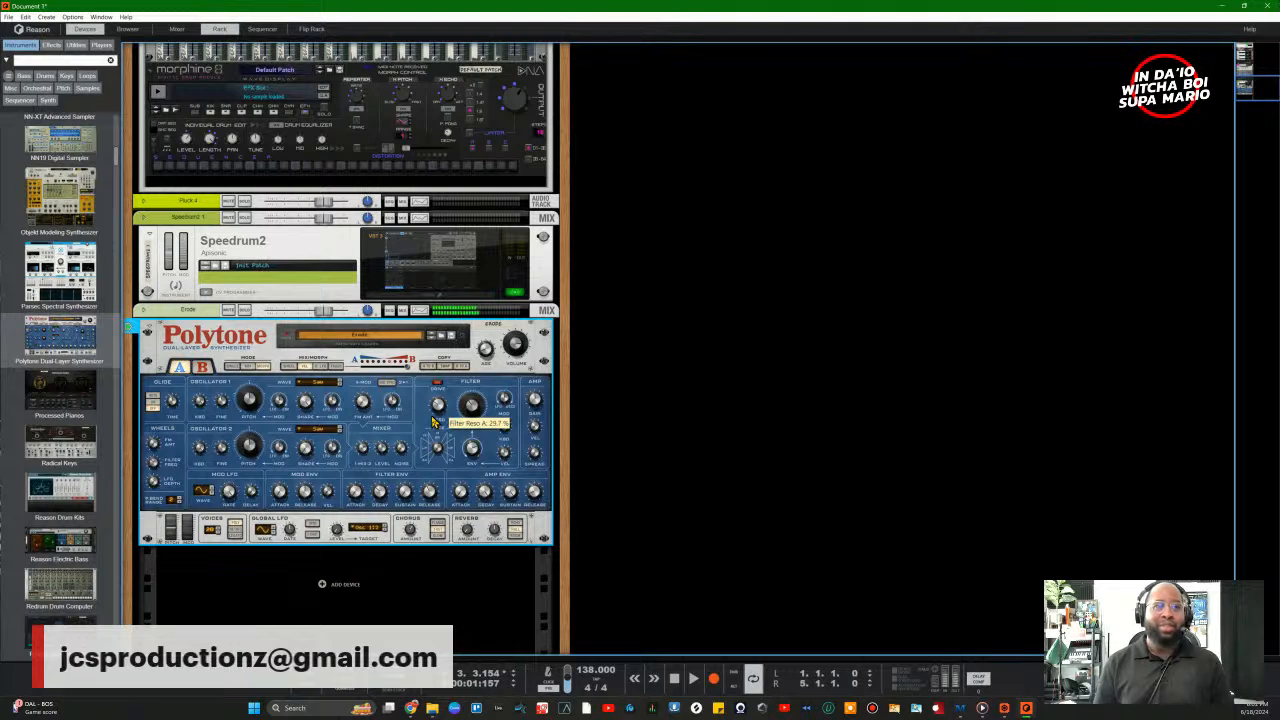
Step: Try the Cocoon, Crystal Force and FM Digi Bass patches on the Polytone
click(390, 337)
click(402, 345)
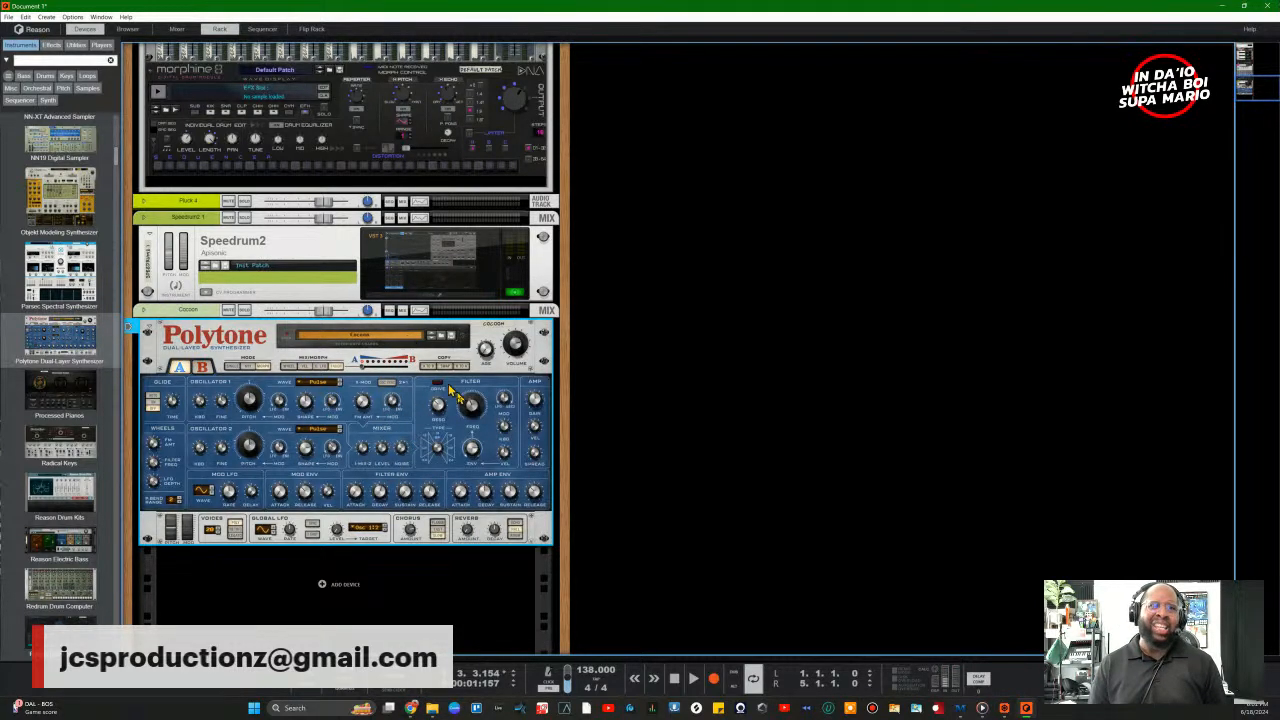
click(407, 337)
click(466, 488)
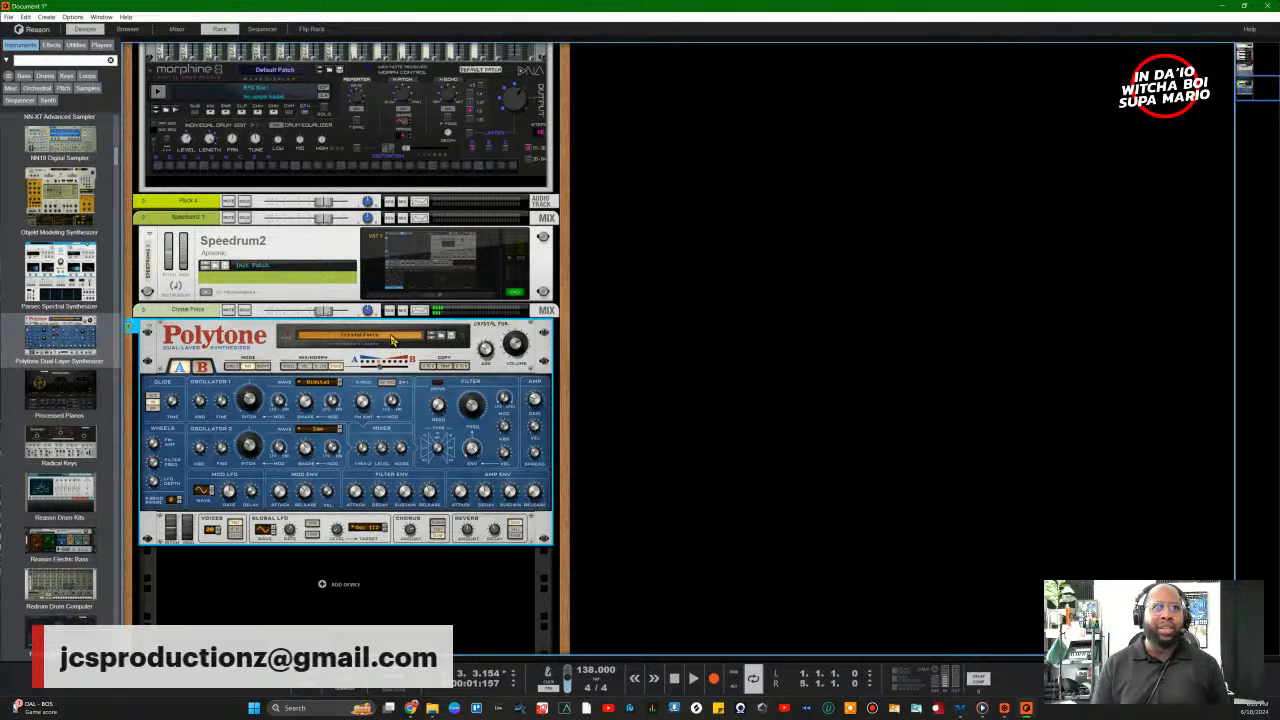
click(392, 340)
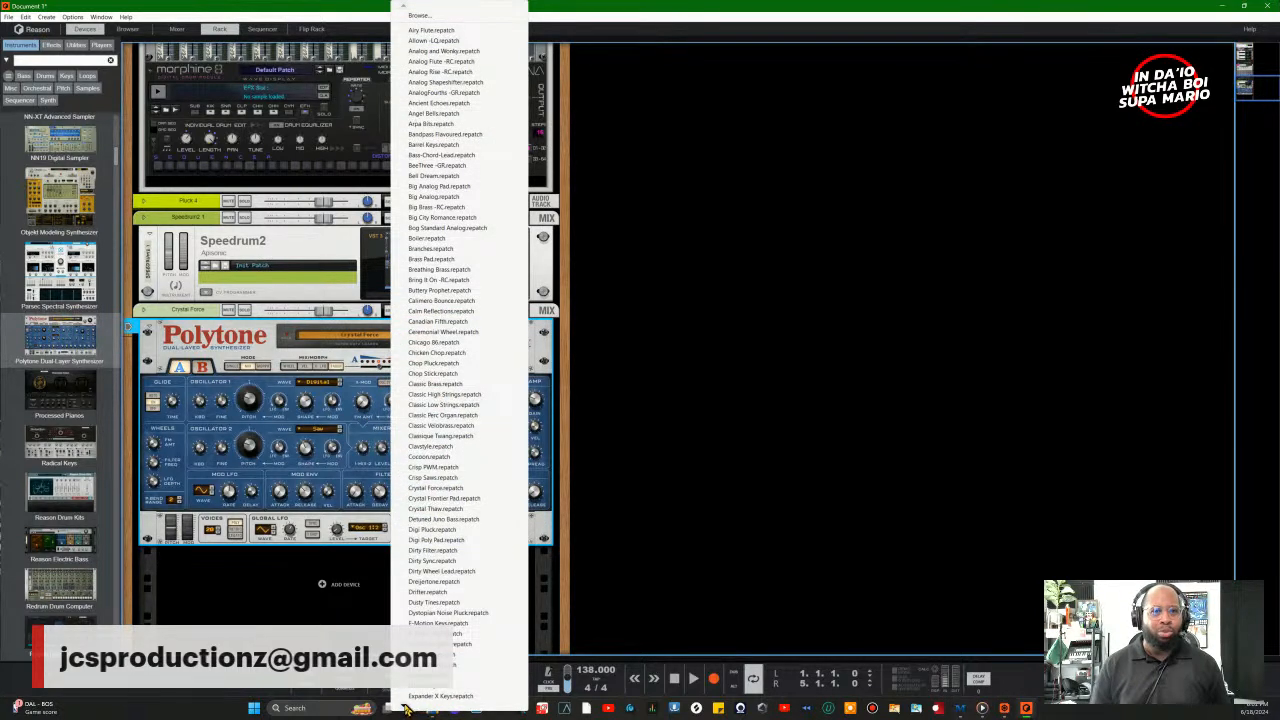
click(423, 690)
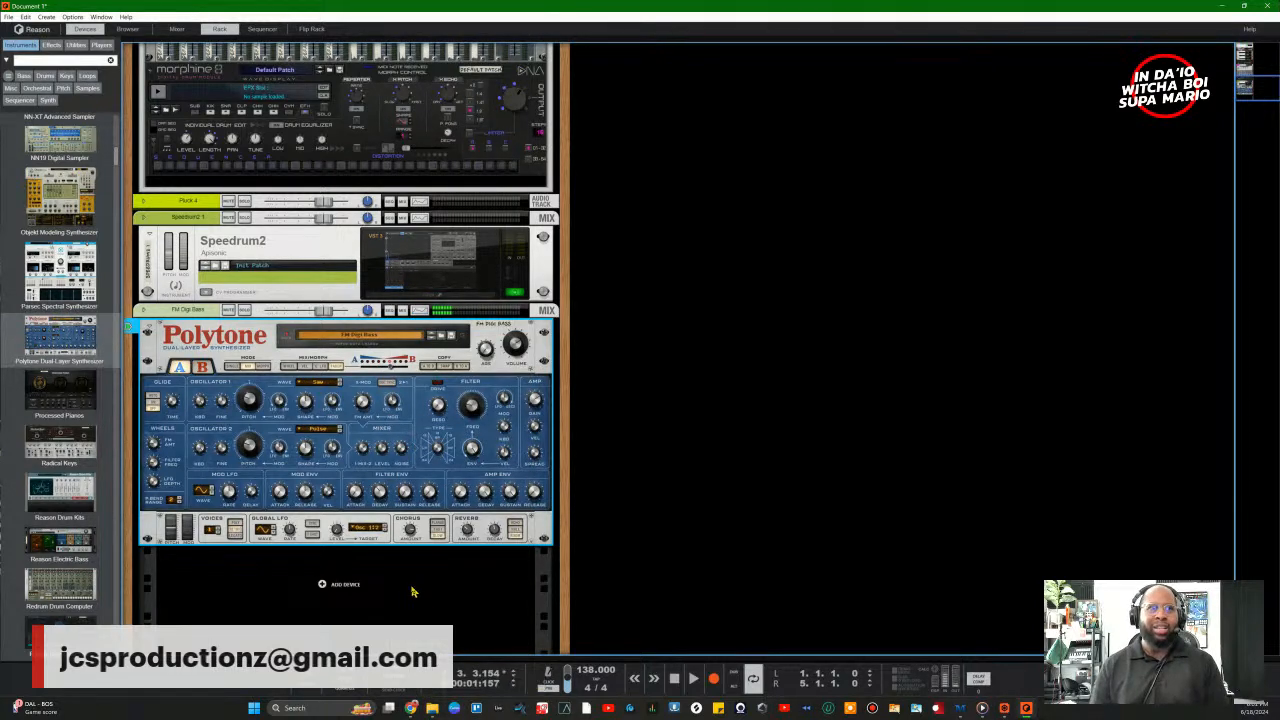
Step: Try J Strings, settle on Organic Motion, and bring up the Save Polytone Patch dialog
click(392, 343)
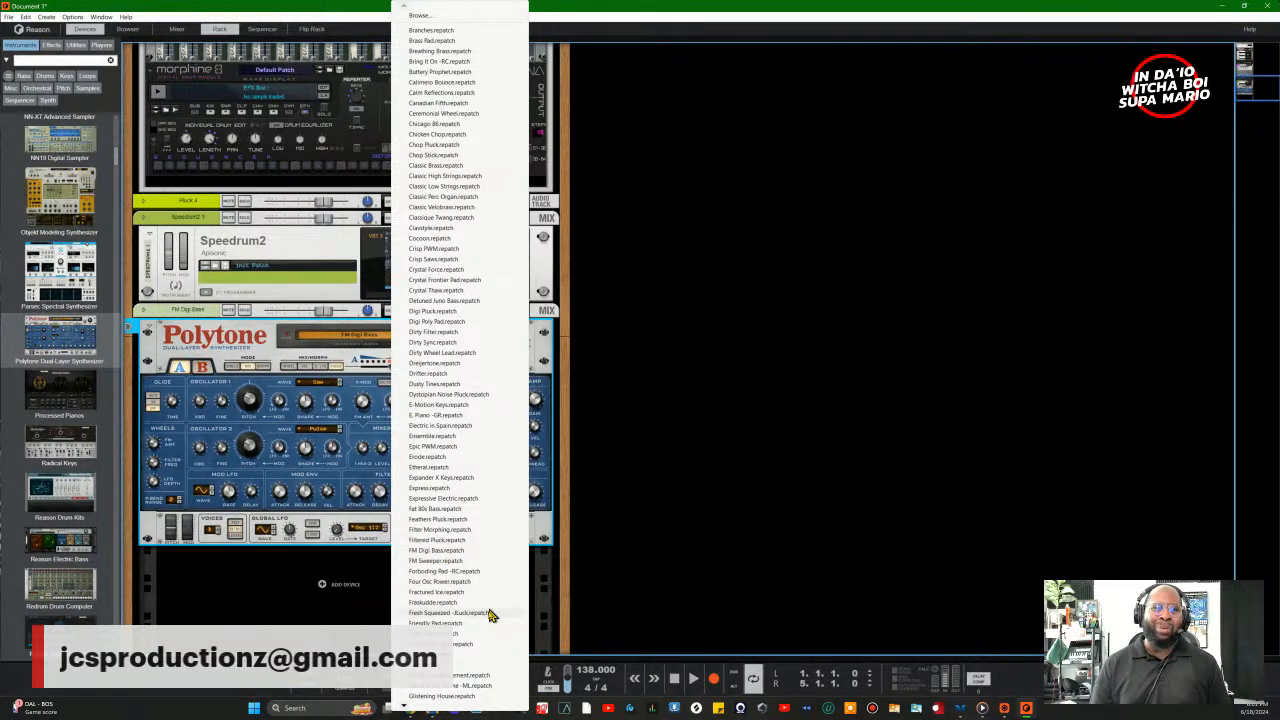
mouse_move(404, 706)
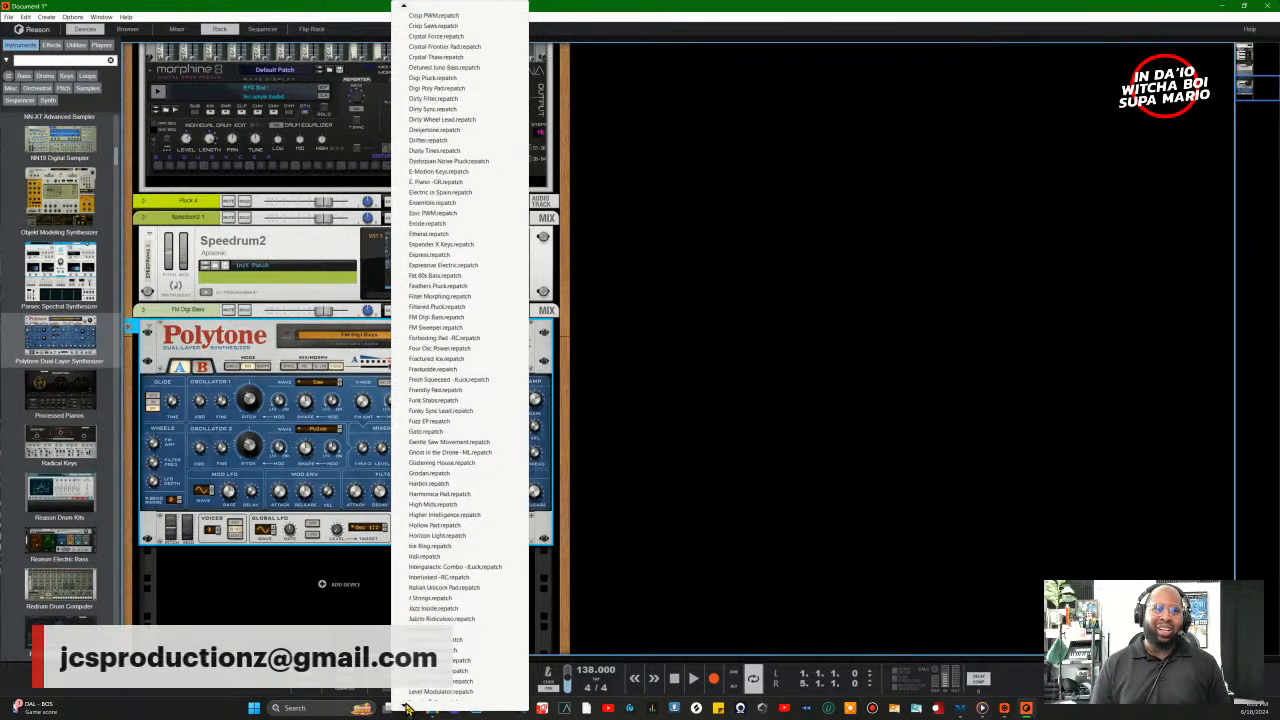
click(430, 588)
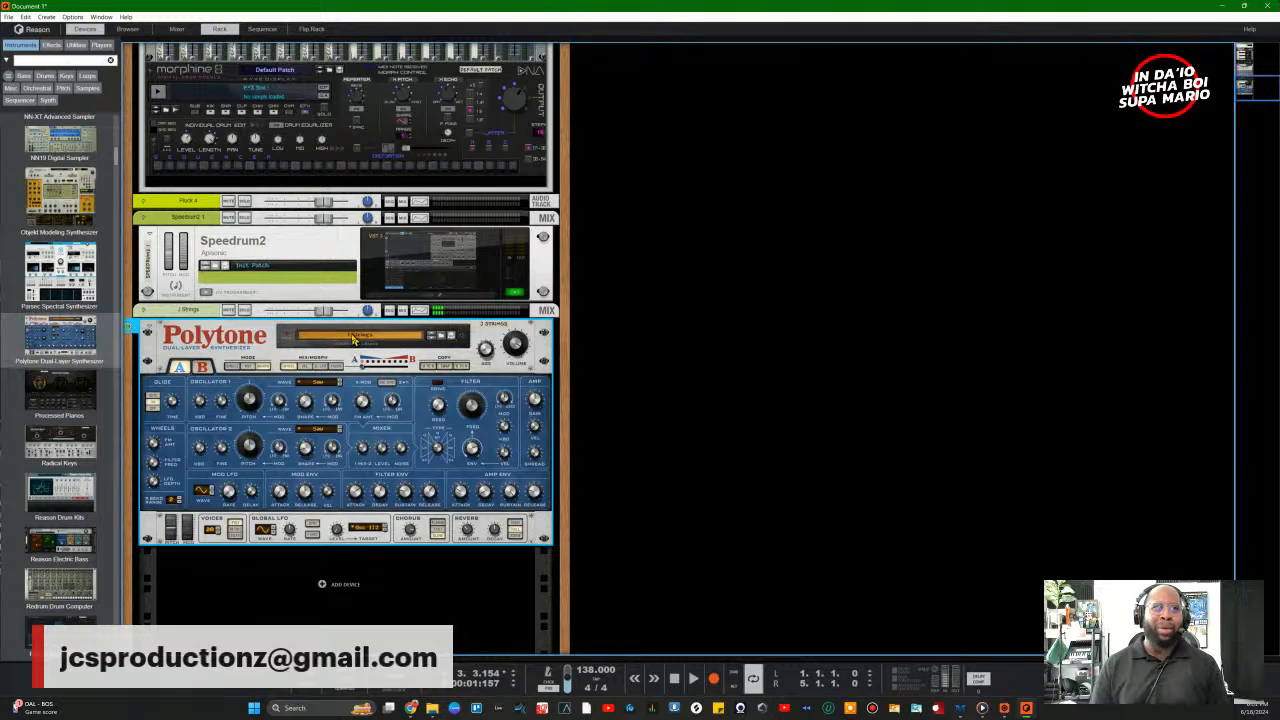
click(355, 336)
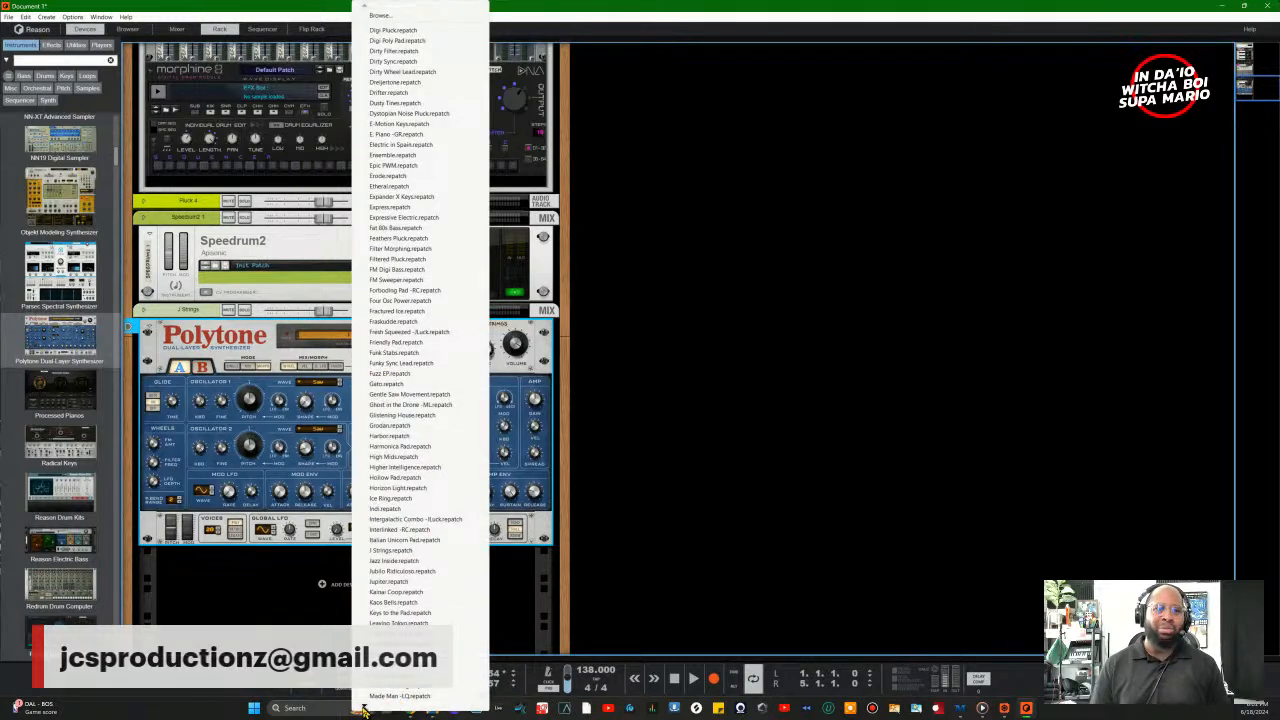
mouse_move(365, 709)
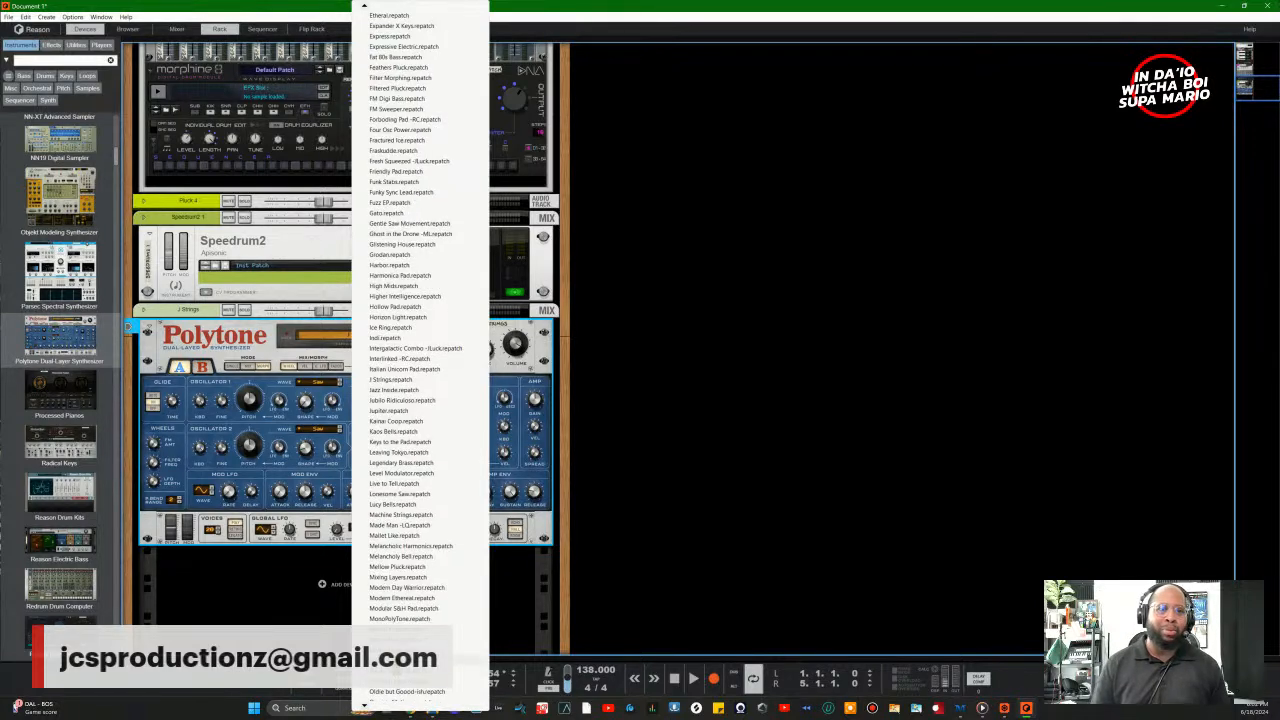
click(392, 690)
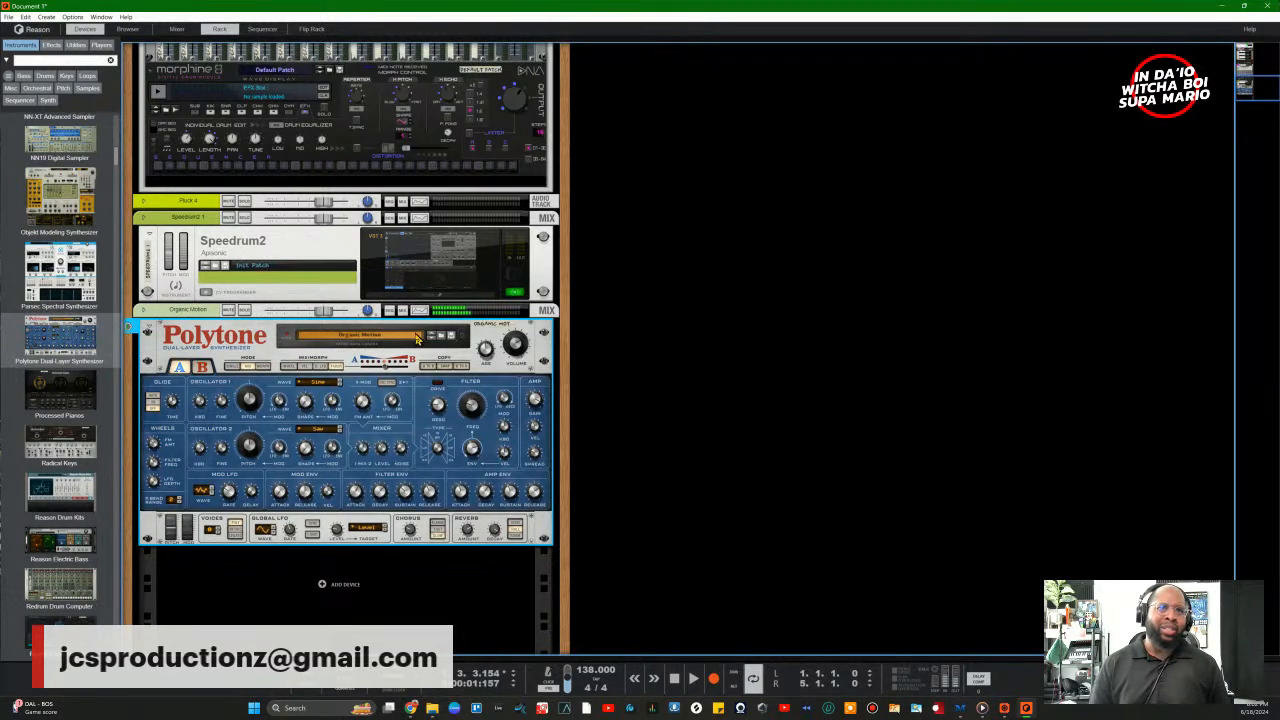
click(448, 338)
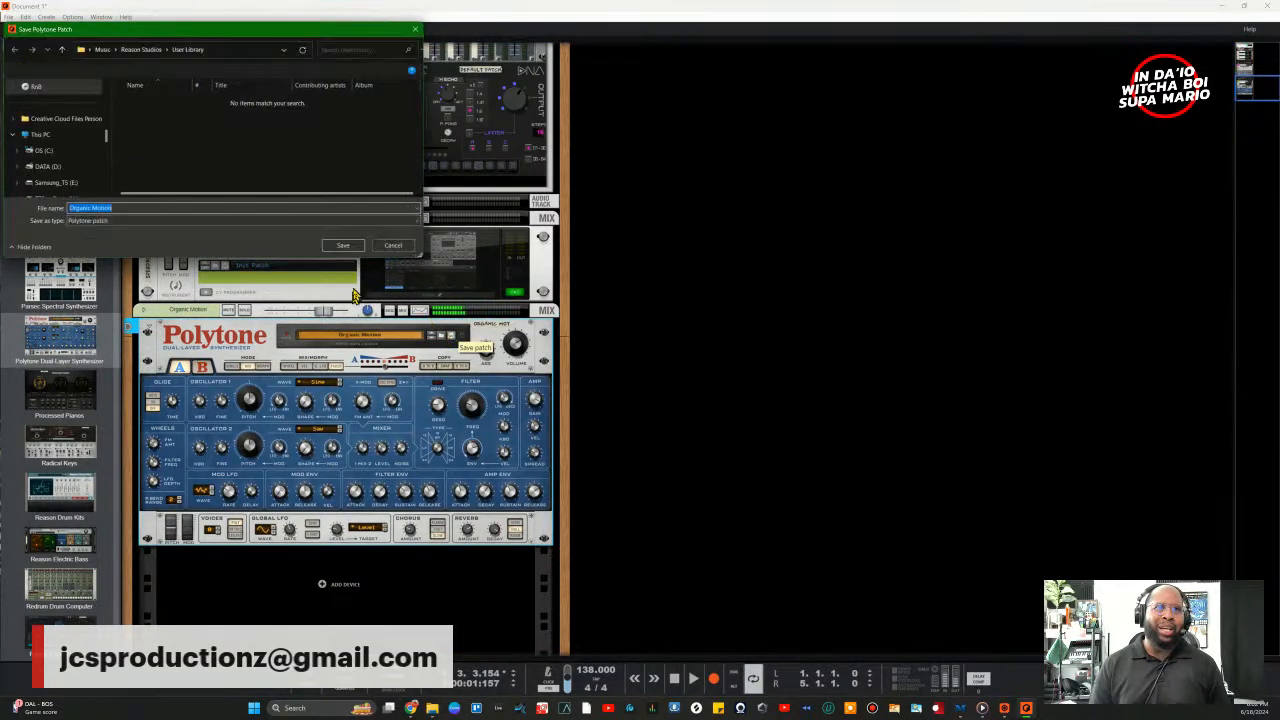
Step: Cancel the save and load Classic Perc Organ from the Keys patches in the browser
click(392, 248)
click(448, 336)
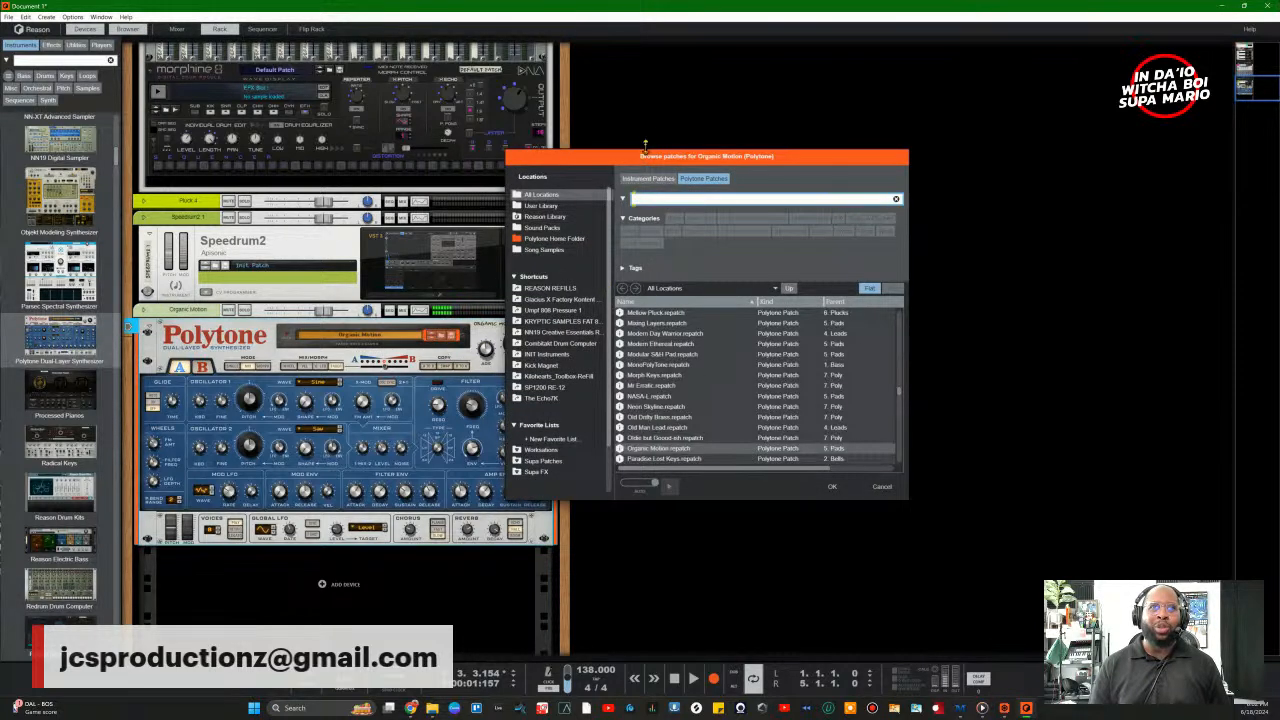
drag(616, 160, 699, 193)
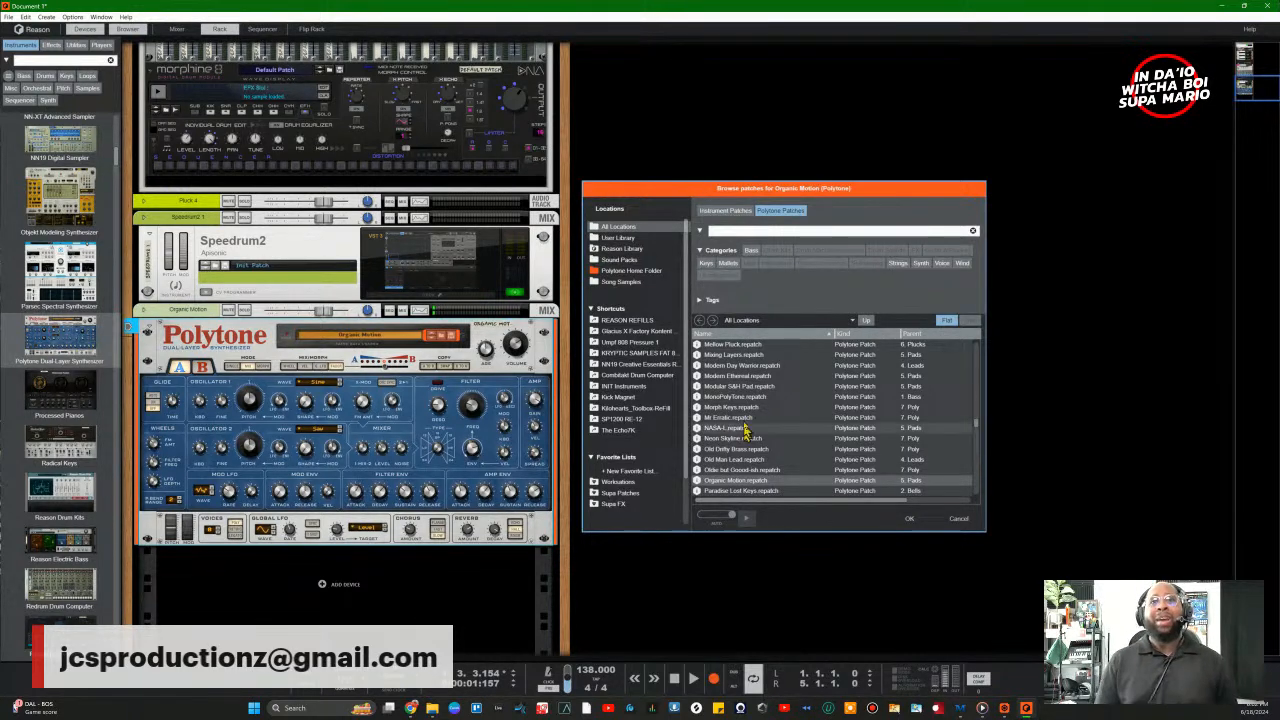
scroll(716, 405, down, 3)
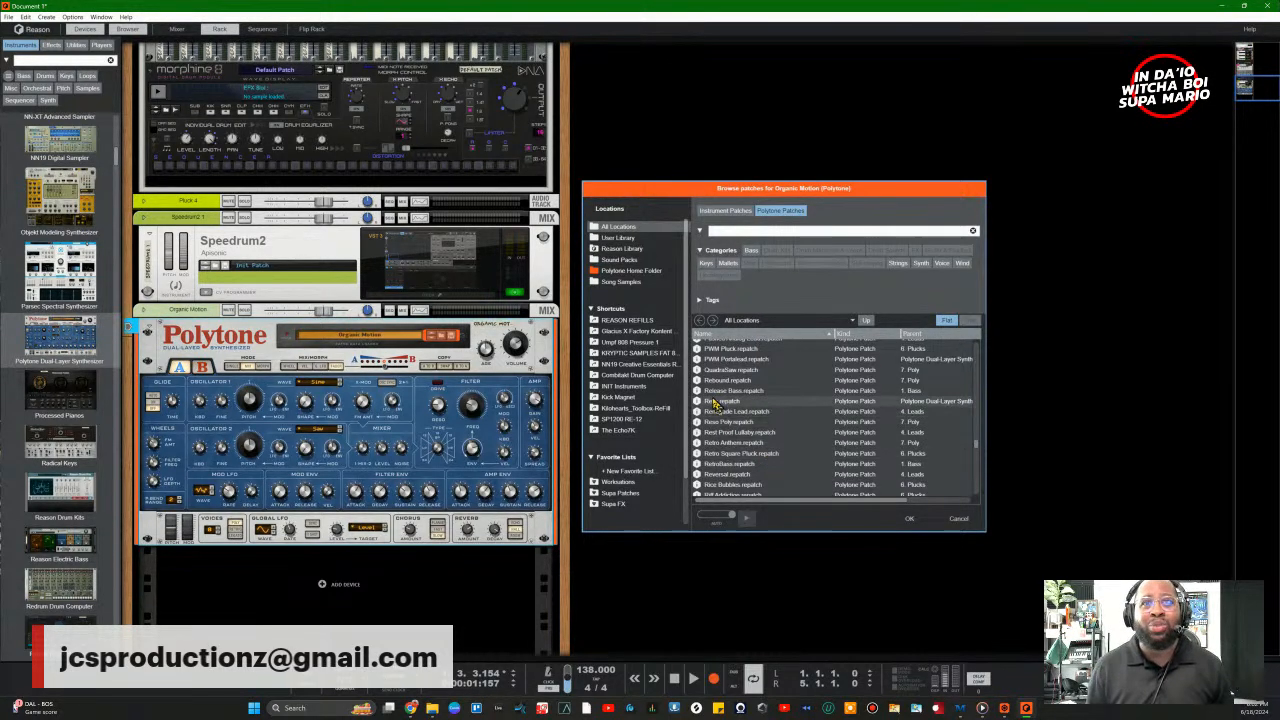
scroll(737, 437, down, 3)
scroll(737, 437, up, 3)
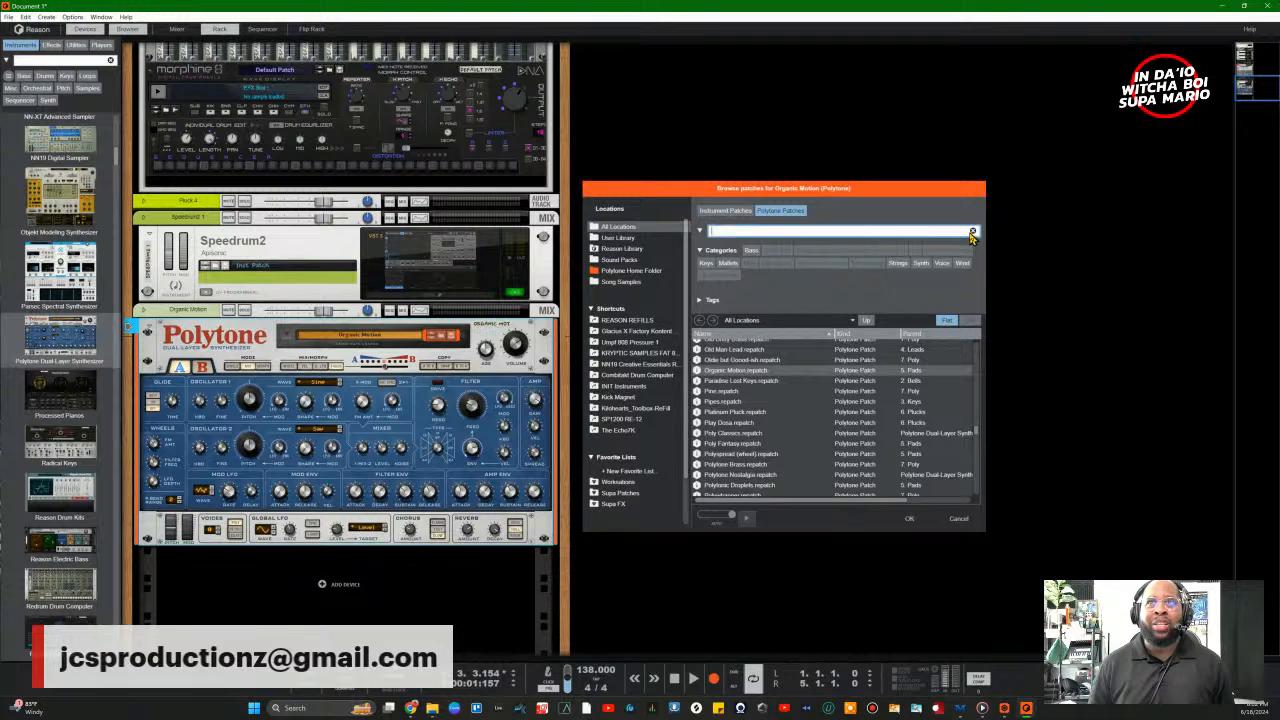
click(706, 263)
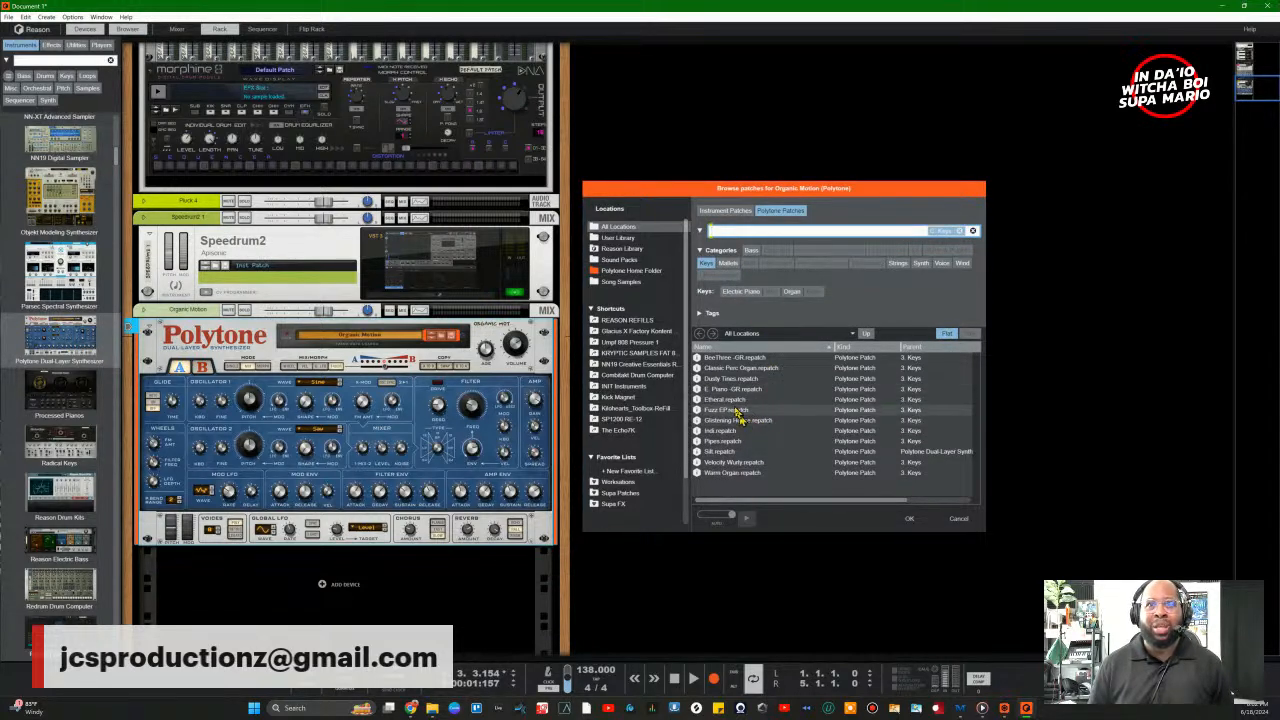
double_click(711, 371)
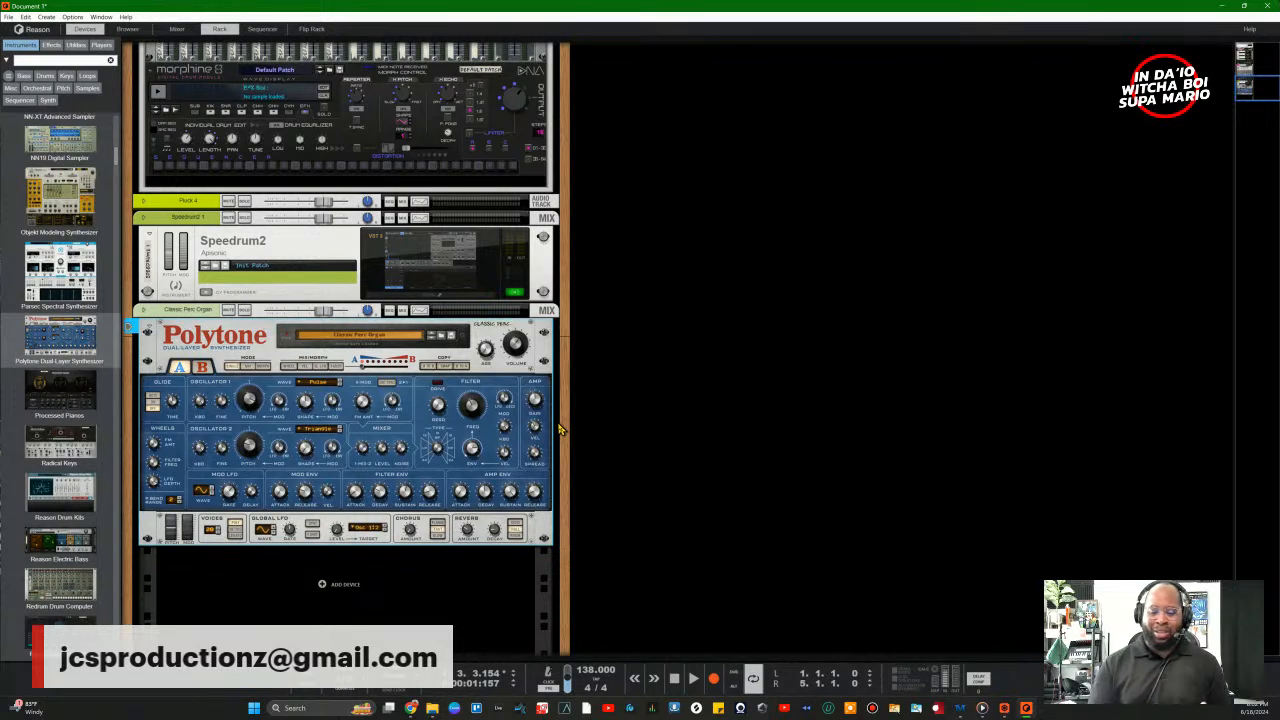
Step: Play the song from the start and open the Polytone's full patch browser
key(KP_0)
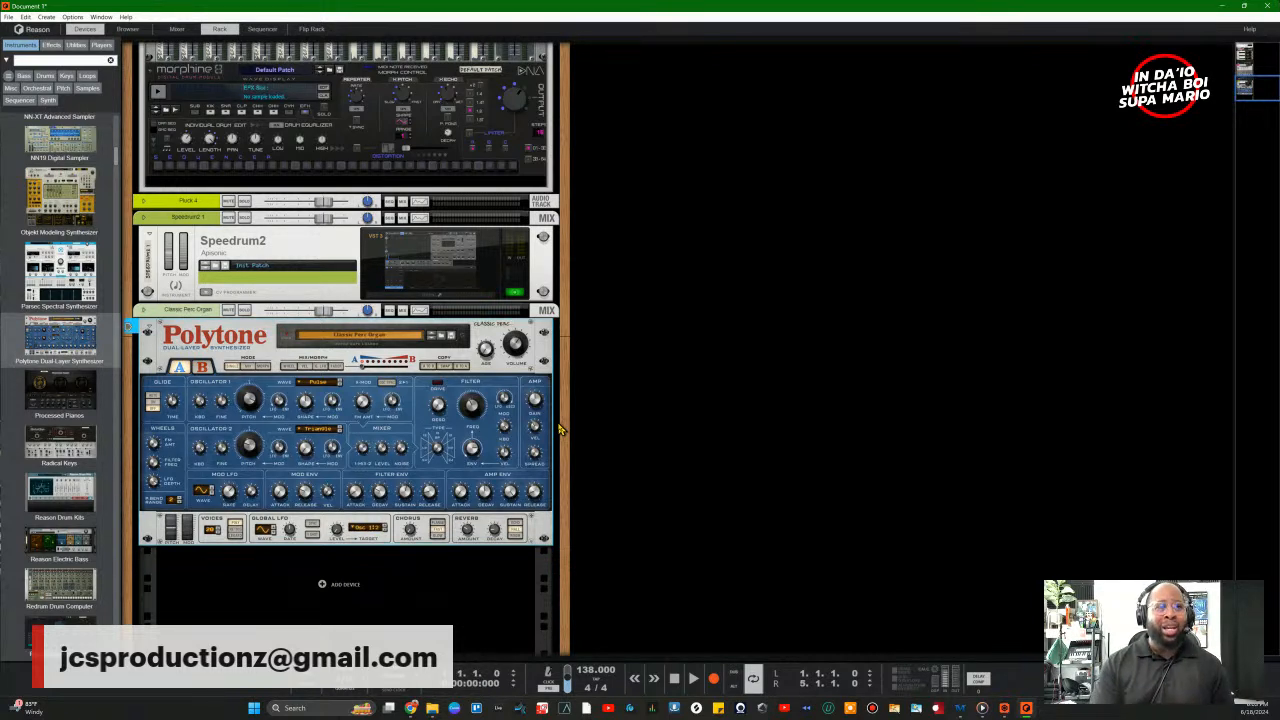
key(space)
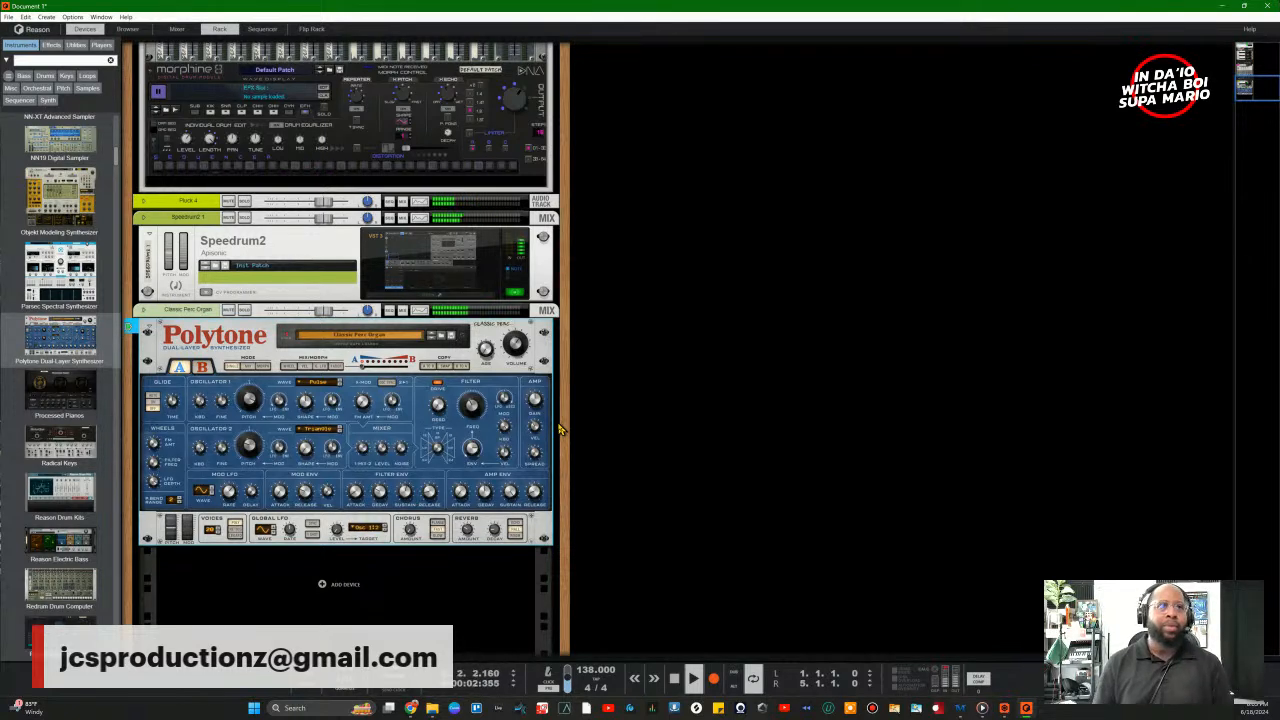
click(385, 336)
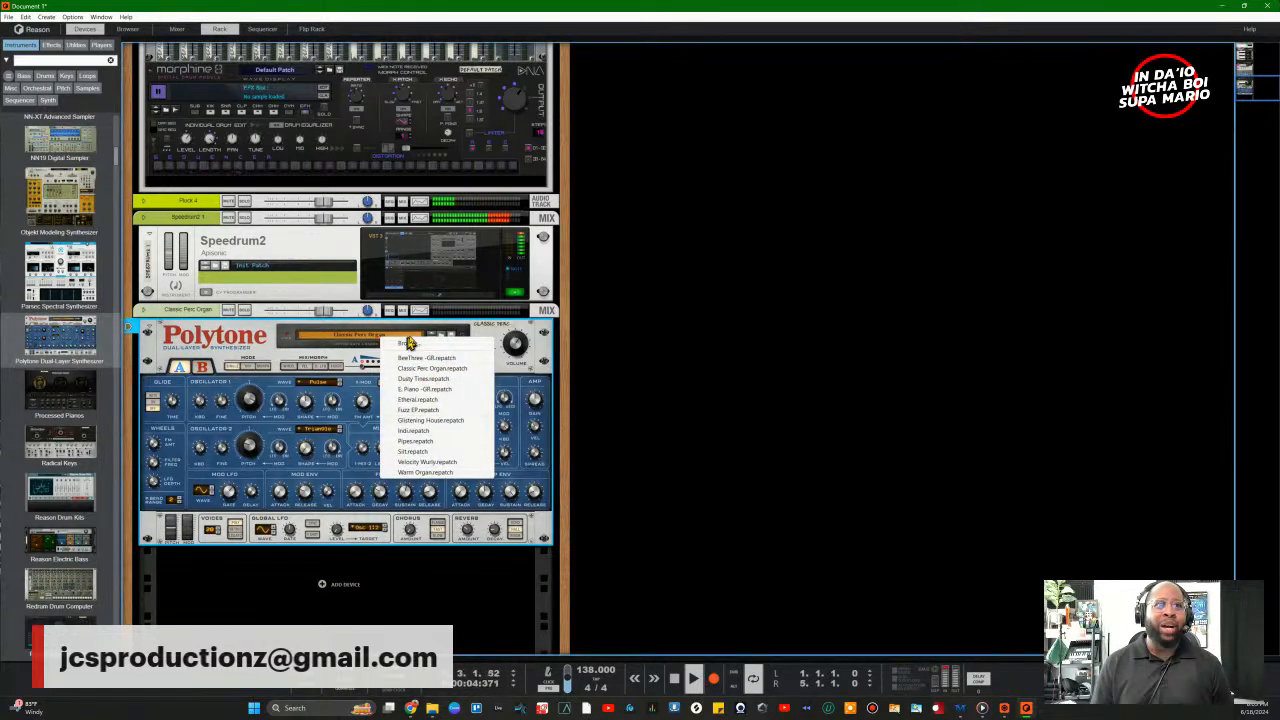
click(448, 342)
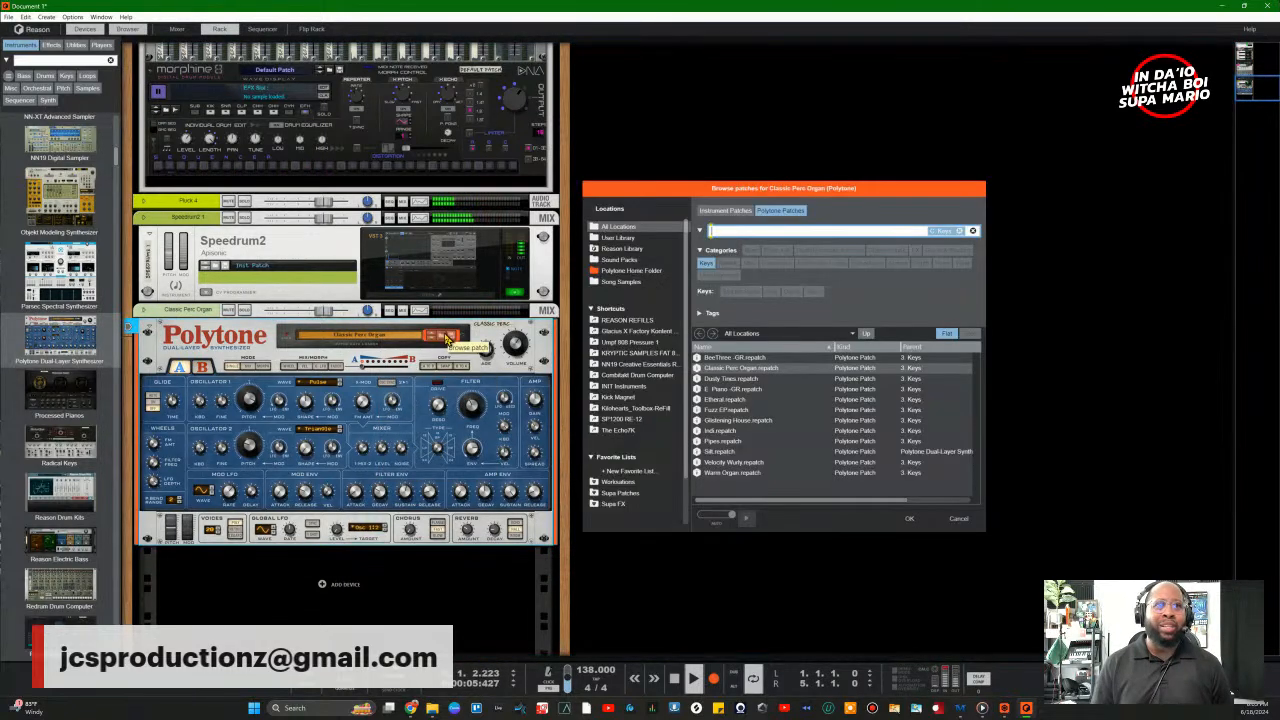
Step: Swap the browser's Keys filter for Synth, close it, then reopen the patch browser
click(706, 252)
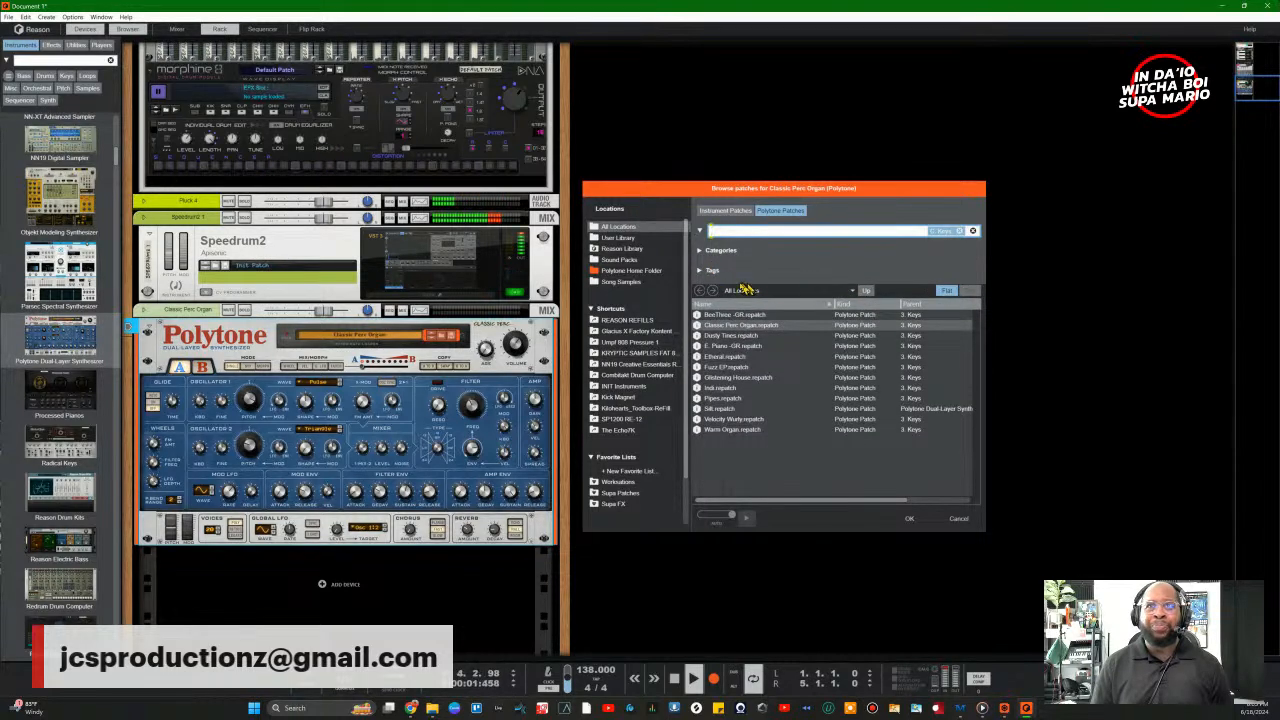
click(702, 251)
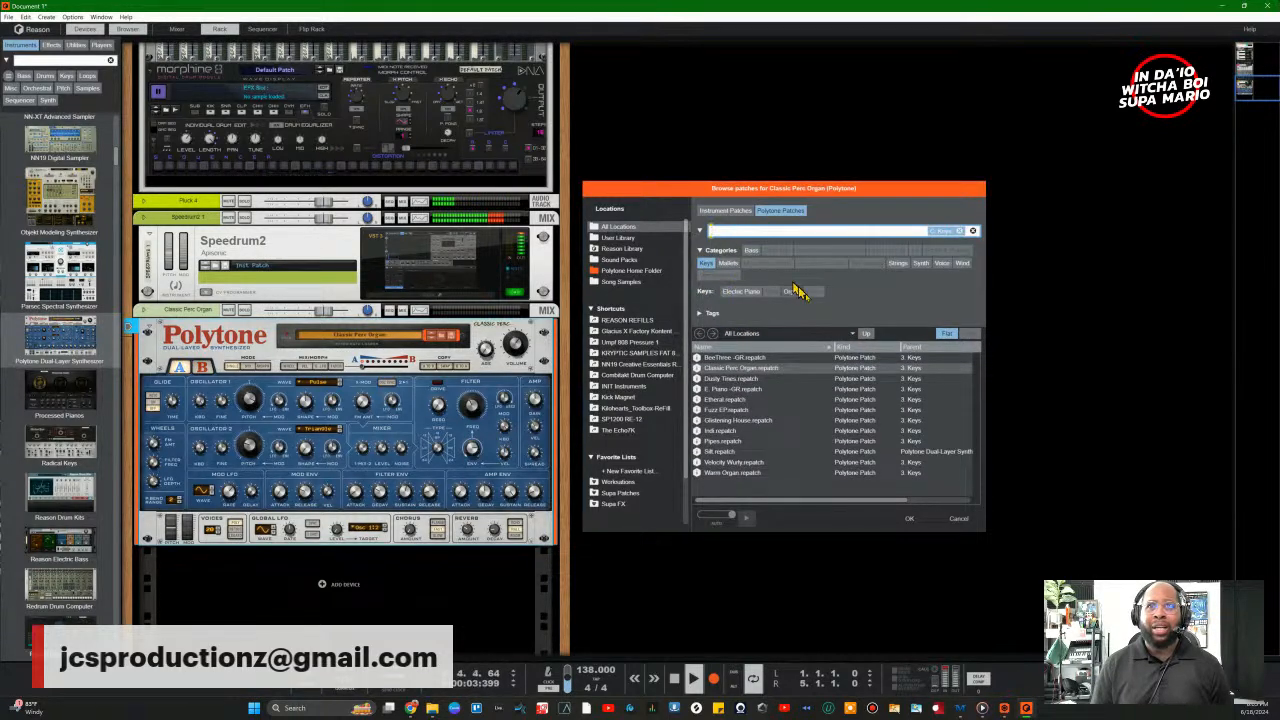
click(940, 331)
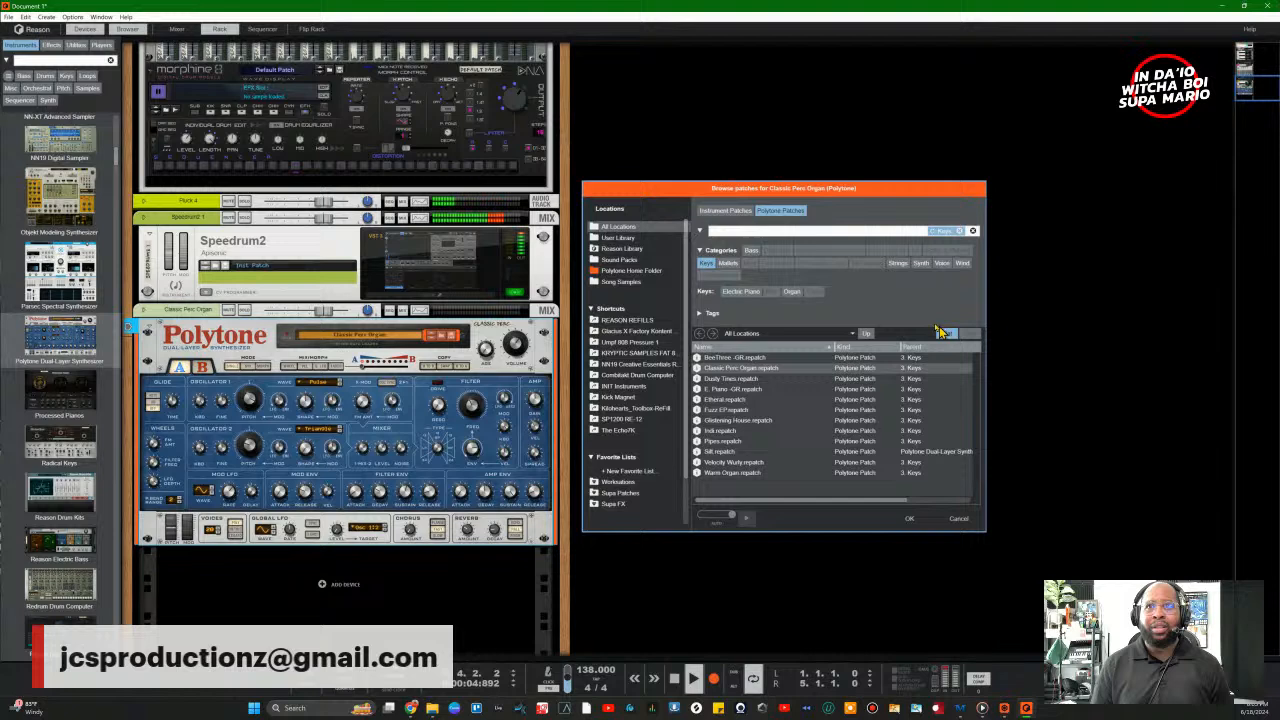
click(706, 263)
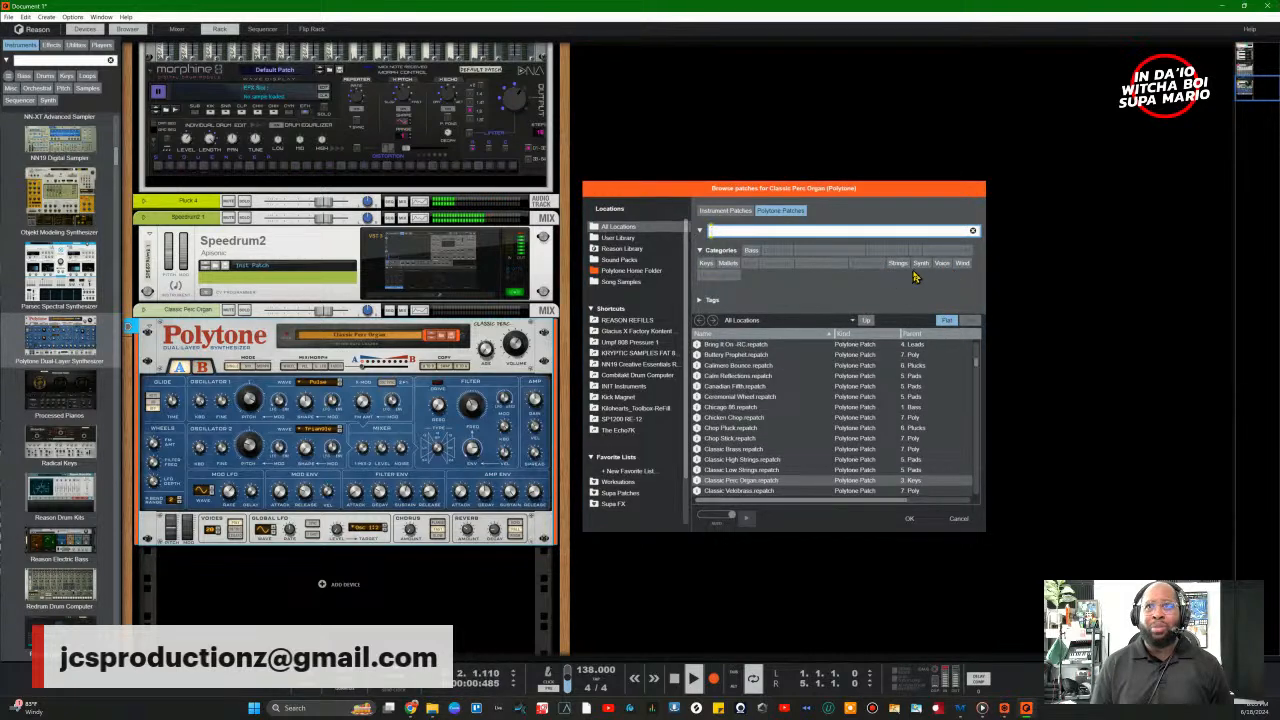
click(921, 263)
key(Escape)
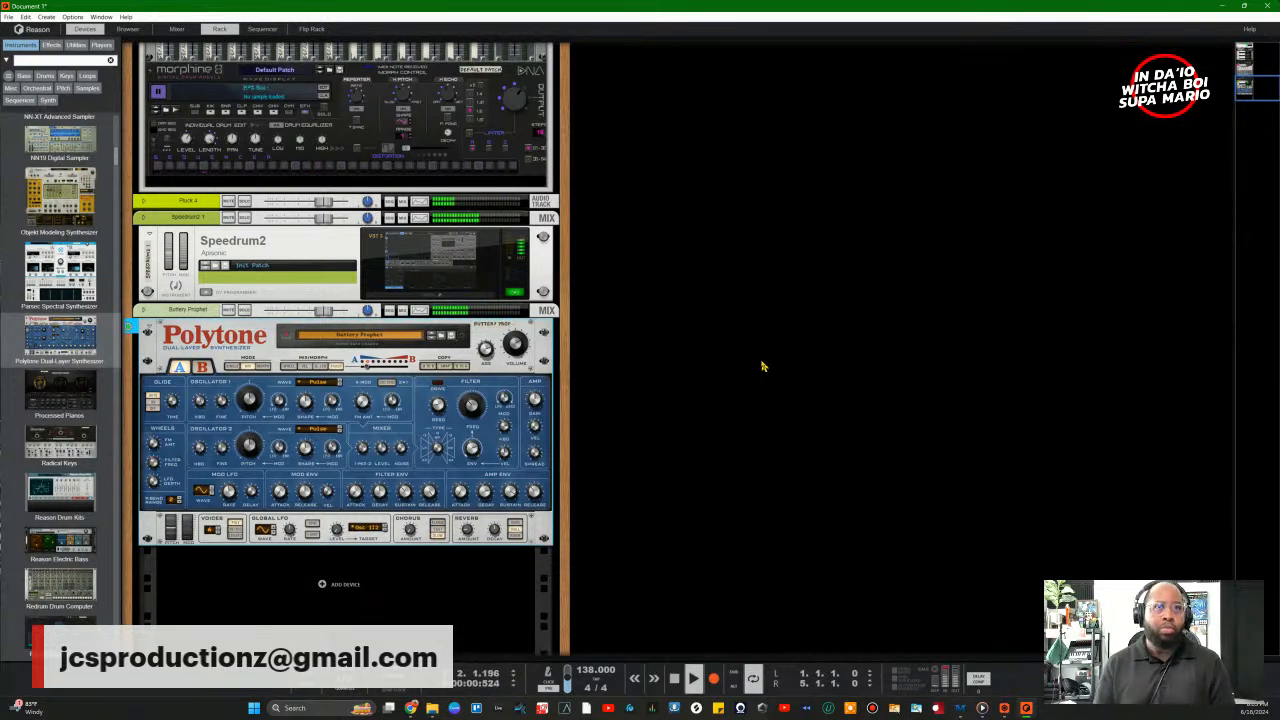
click(440, 337)
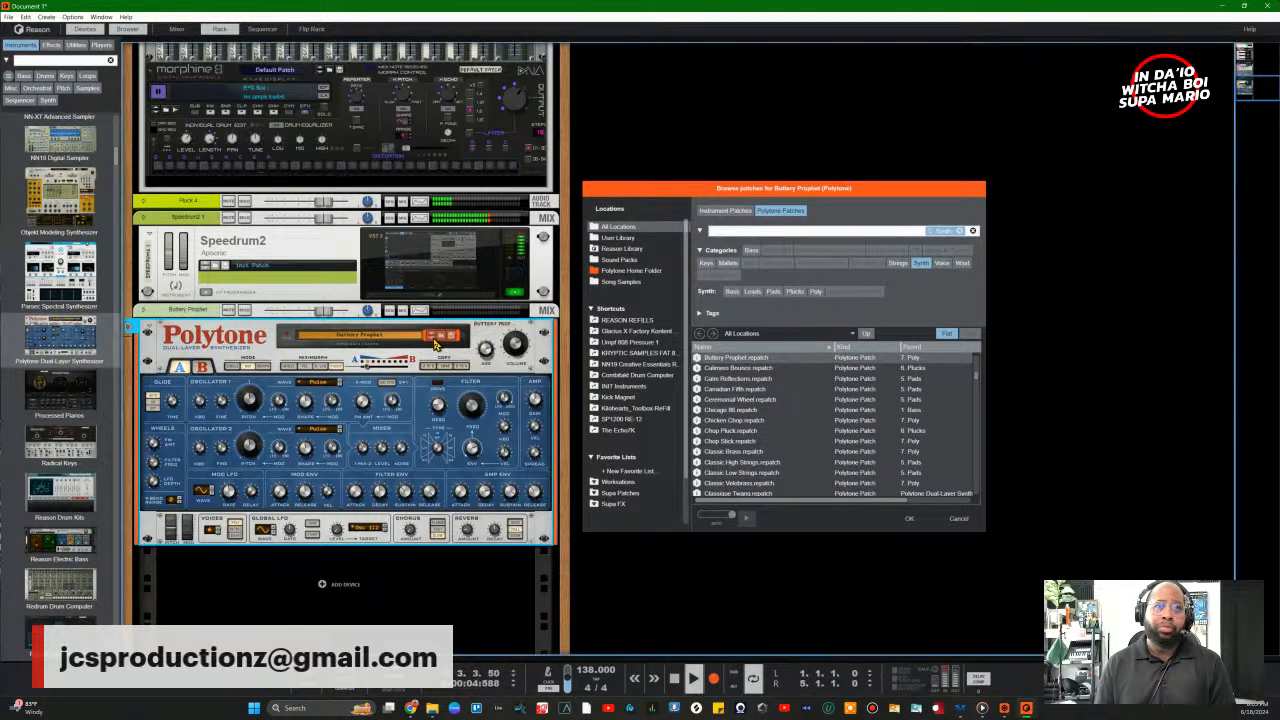
Step: Step through Calimero Bounce, Calm Reflections and Canadian Fifth, lowering the Polytone fader to about -1.3 dB
click(435, 341)
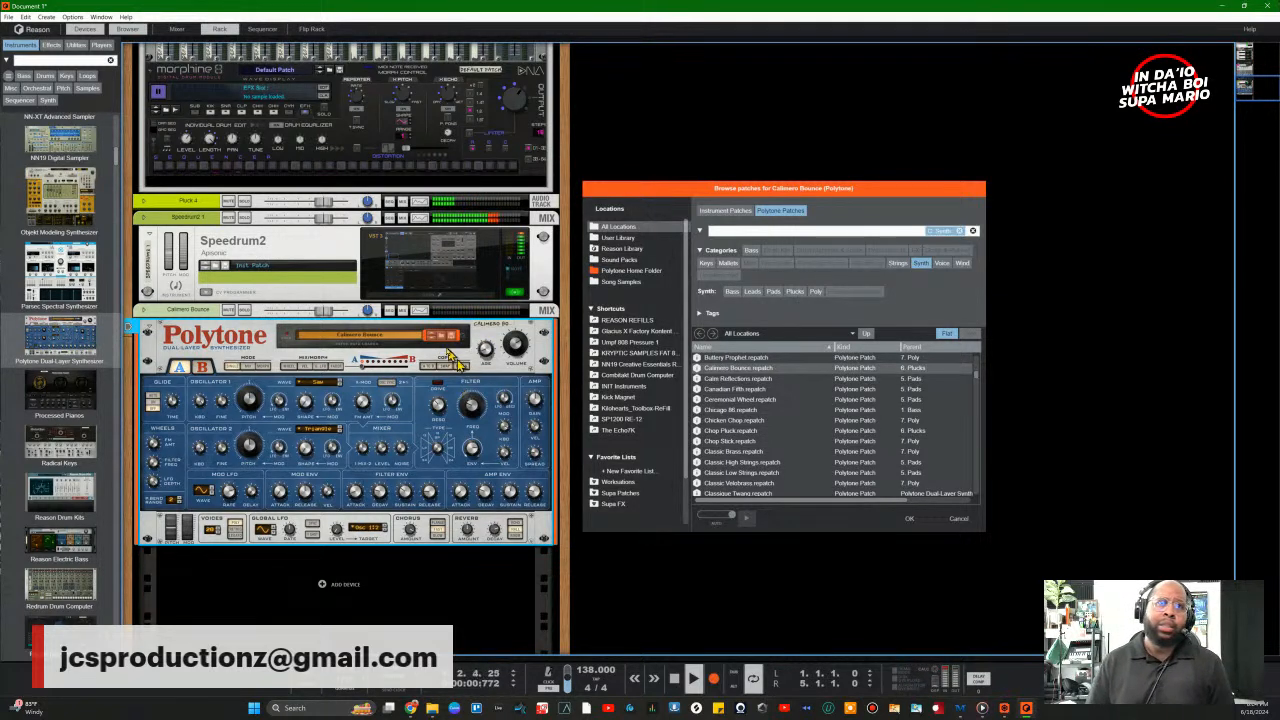
click(435, 345)
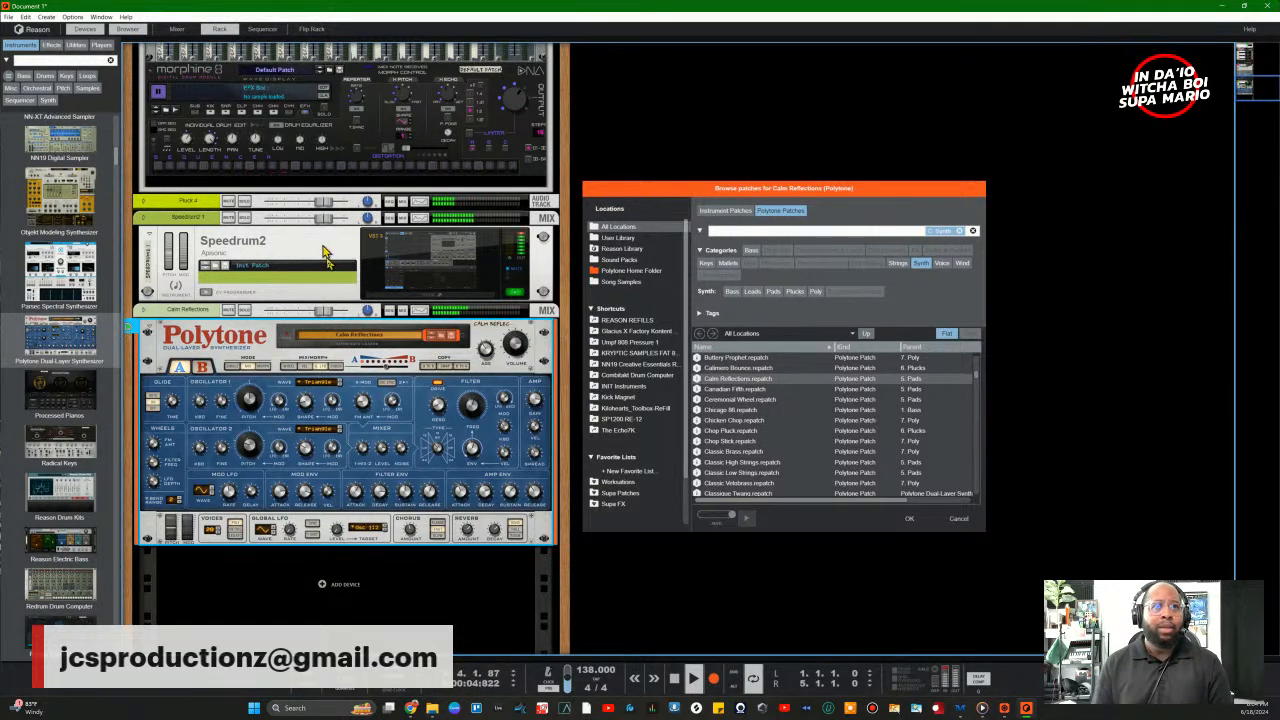
drag(327, 312, 323, 314)
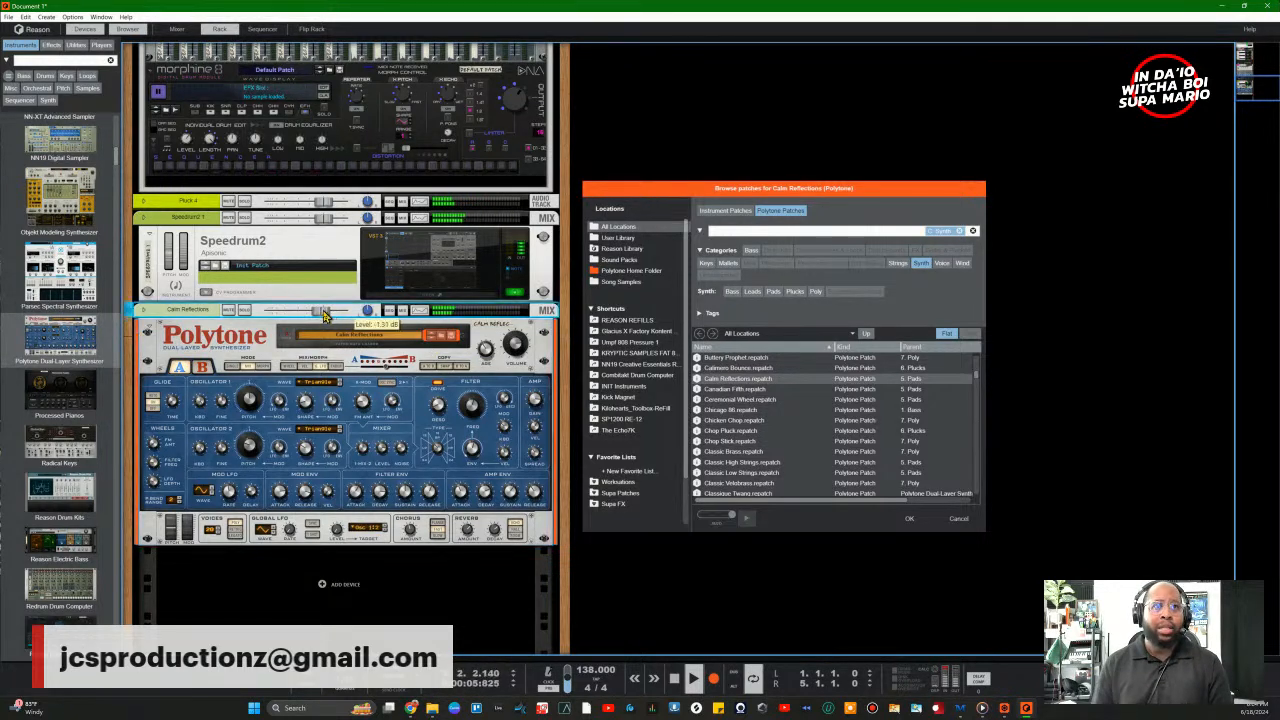
click(432, 340)
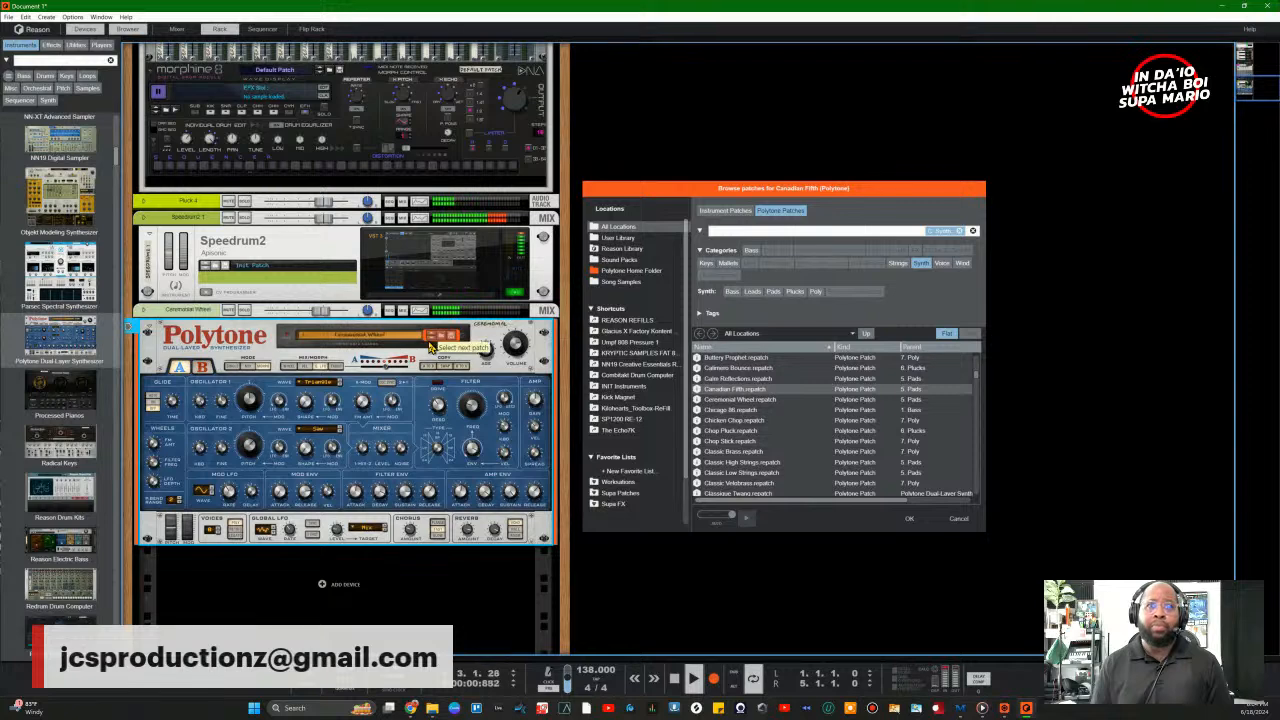
Step: Step the Polytone through Ceremonial Wheel, Chicago 86, Chicken Chop and Chop Pluck to Chop Stick
click(430, 345)
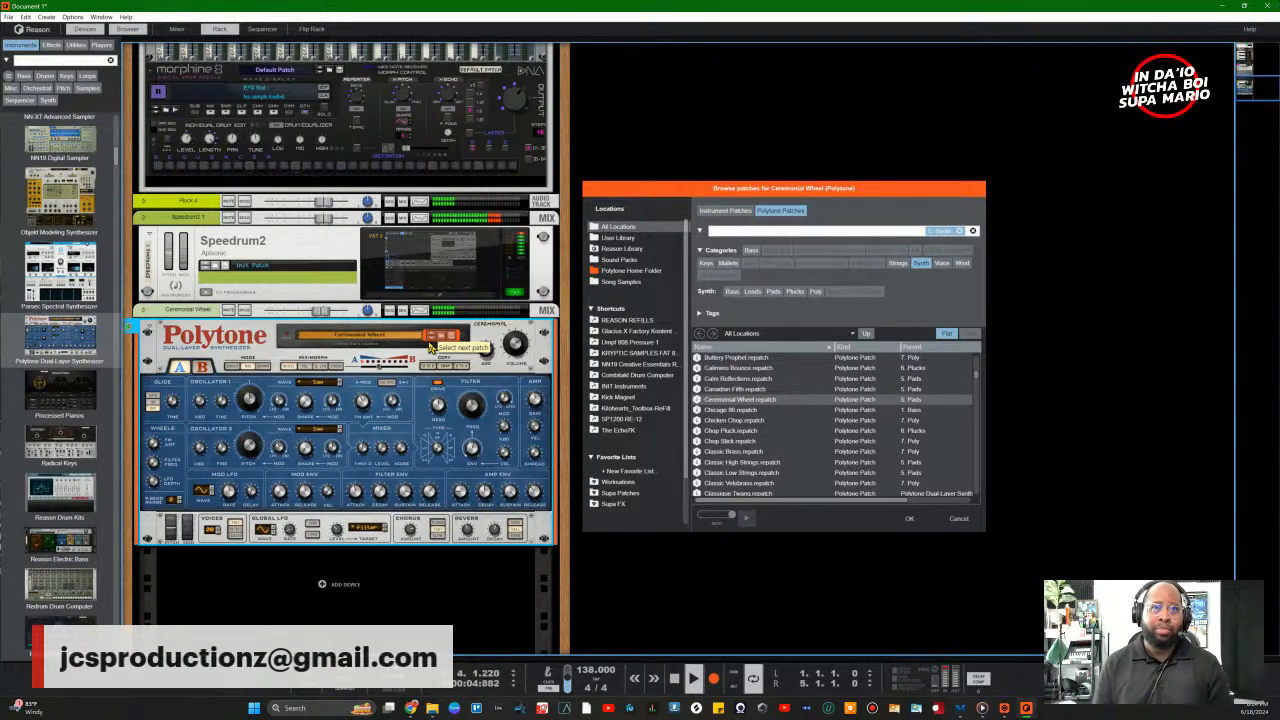
click(430, 345)
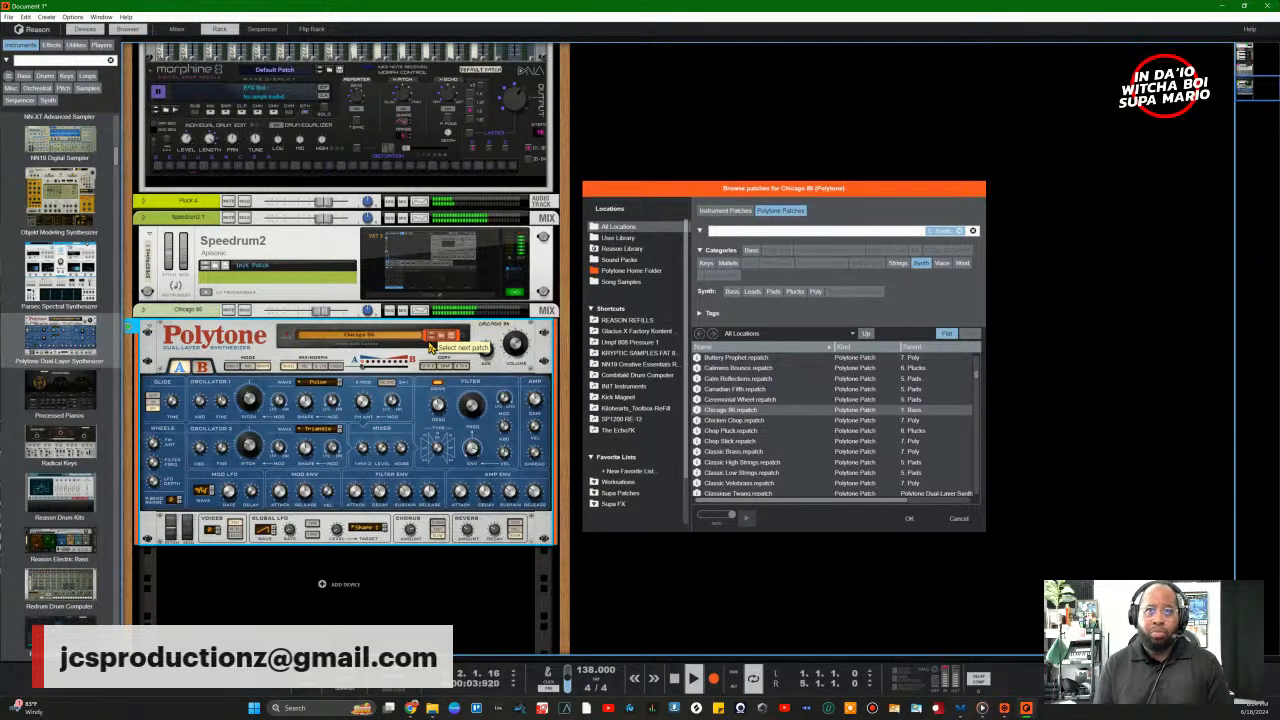
click(430, 345)
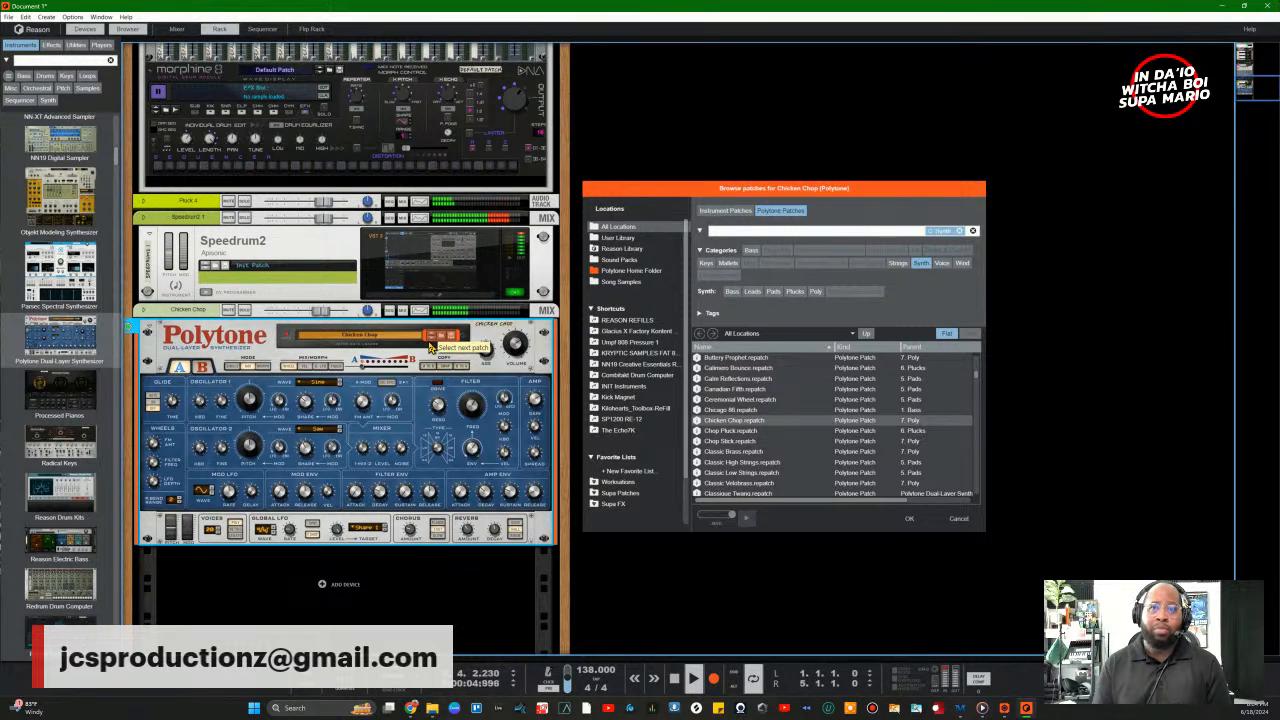
click(430, 345)
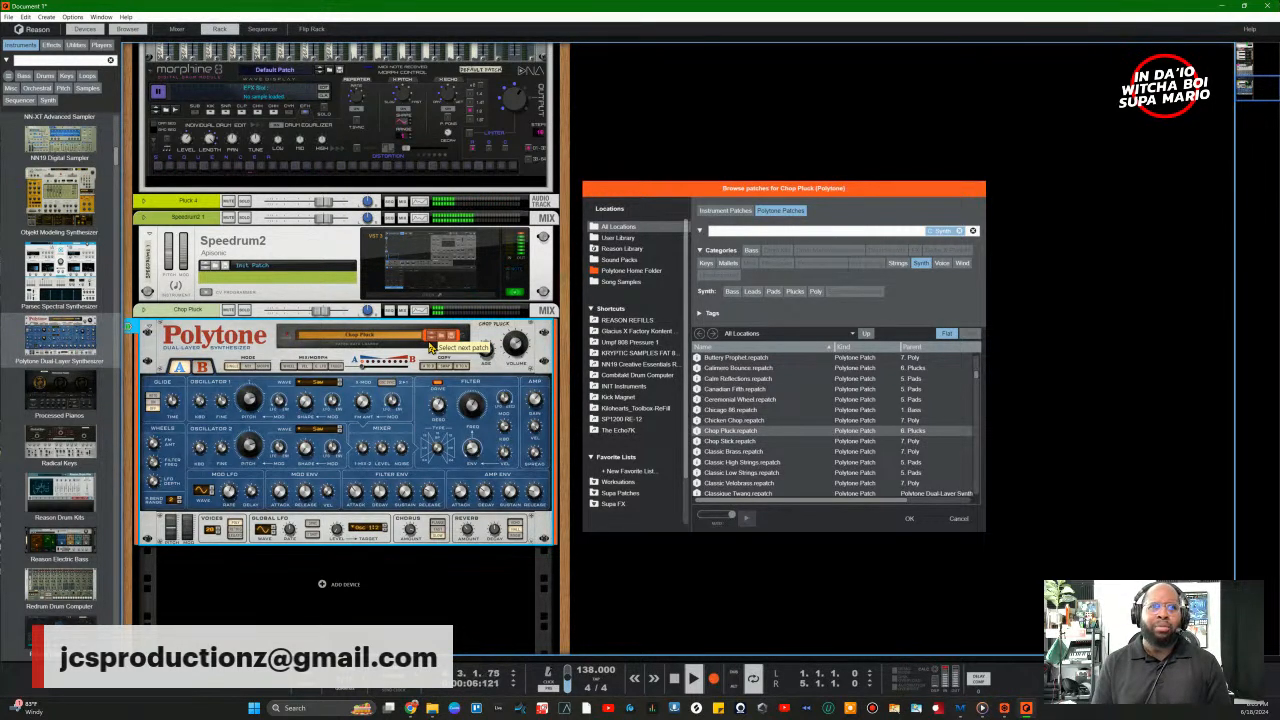
click(431, 347)
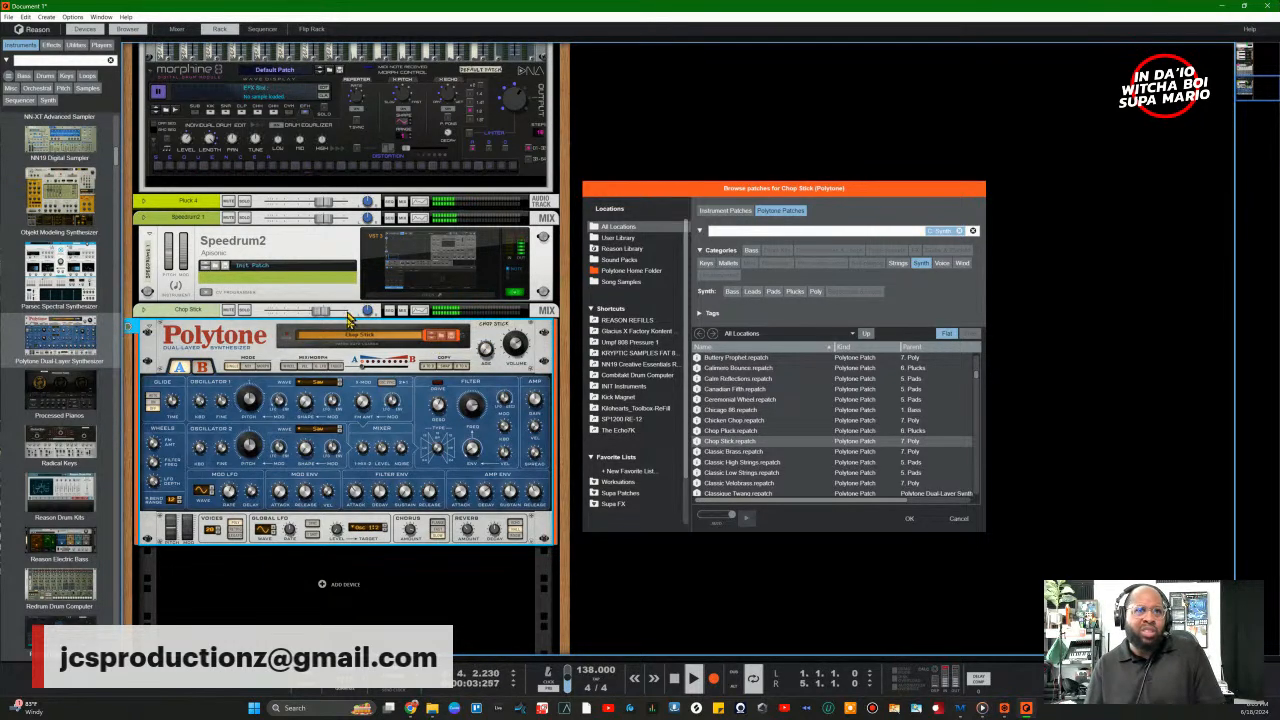
Step: Turn the Polytone channel down to -6 dB and select Classic Brass in the patch list
click(316, 313)
drag(316, 313, 310, 317)
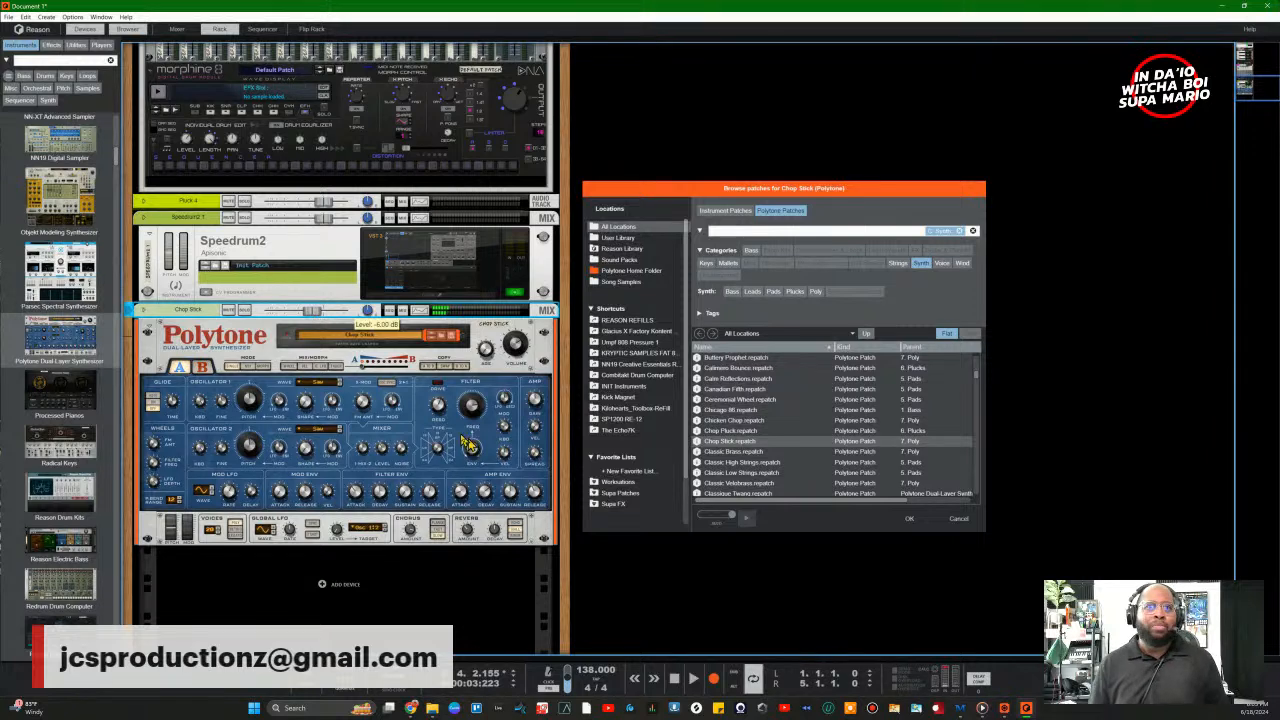
click(750, 452)
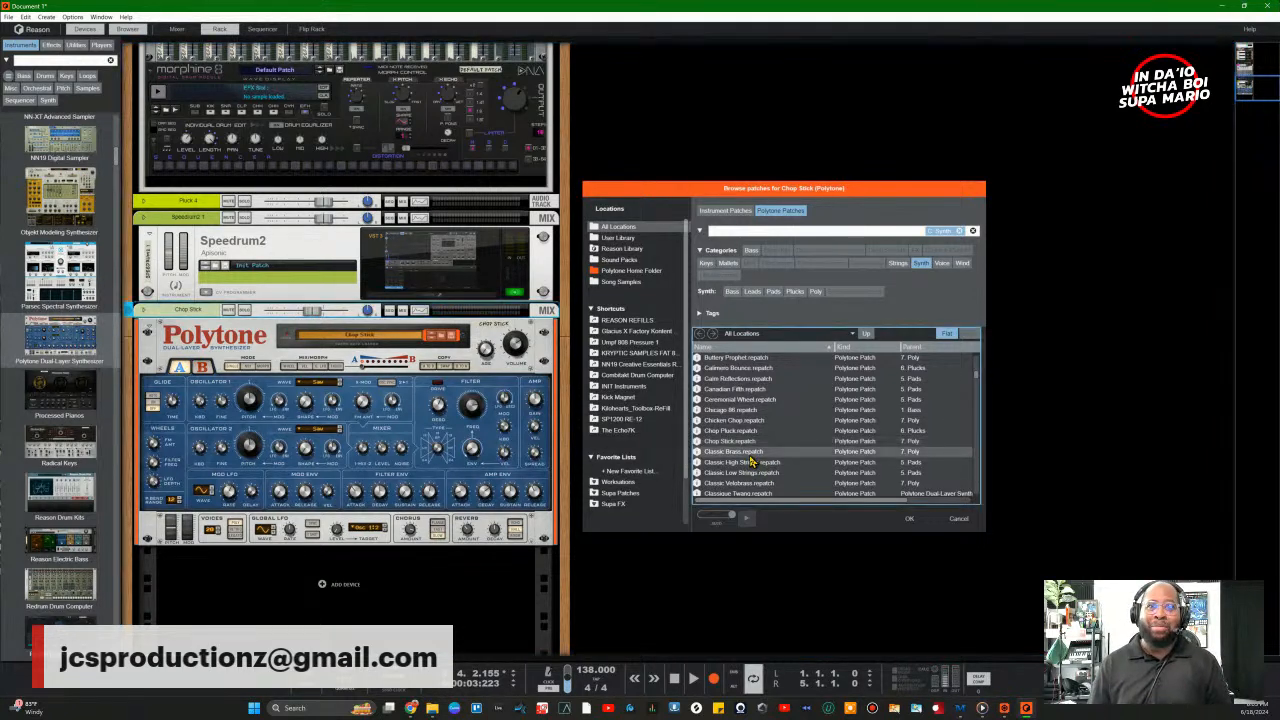
Step: Load Classic Brass, then the 16 Steps -RC patch, and start playback to hear it
double_click(750, 455)
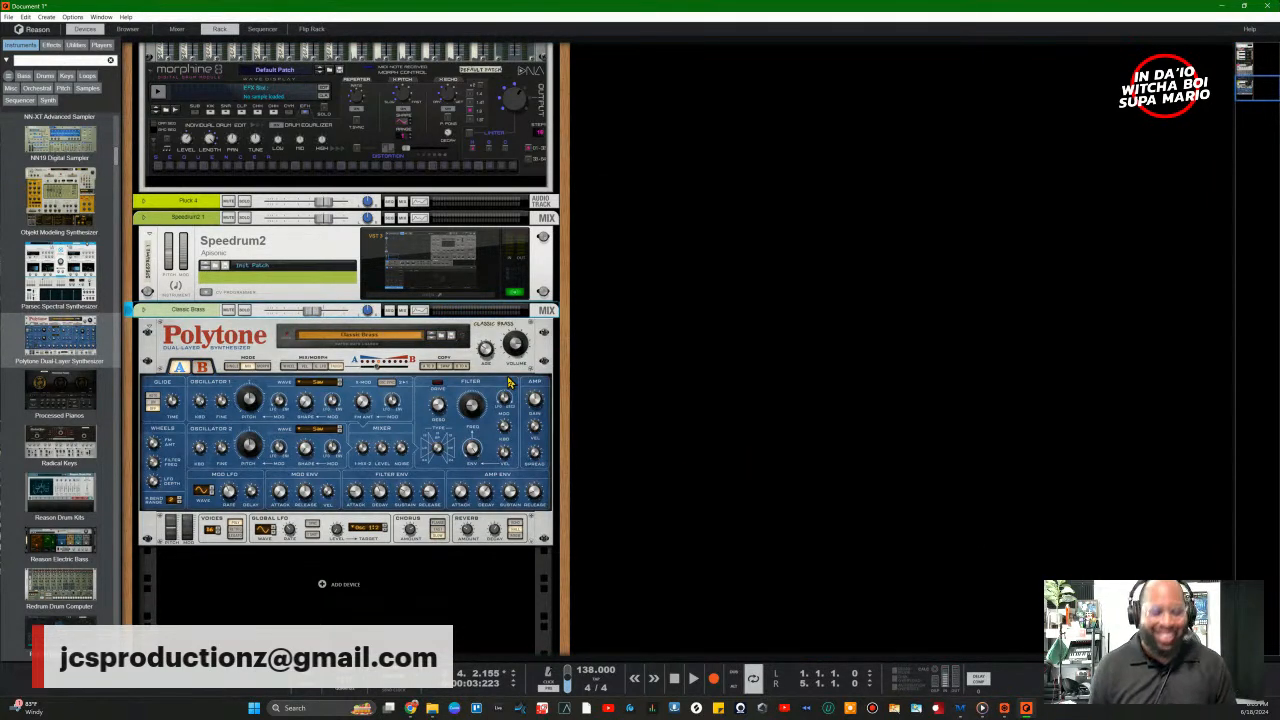
click(447, 337)
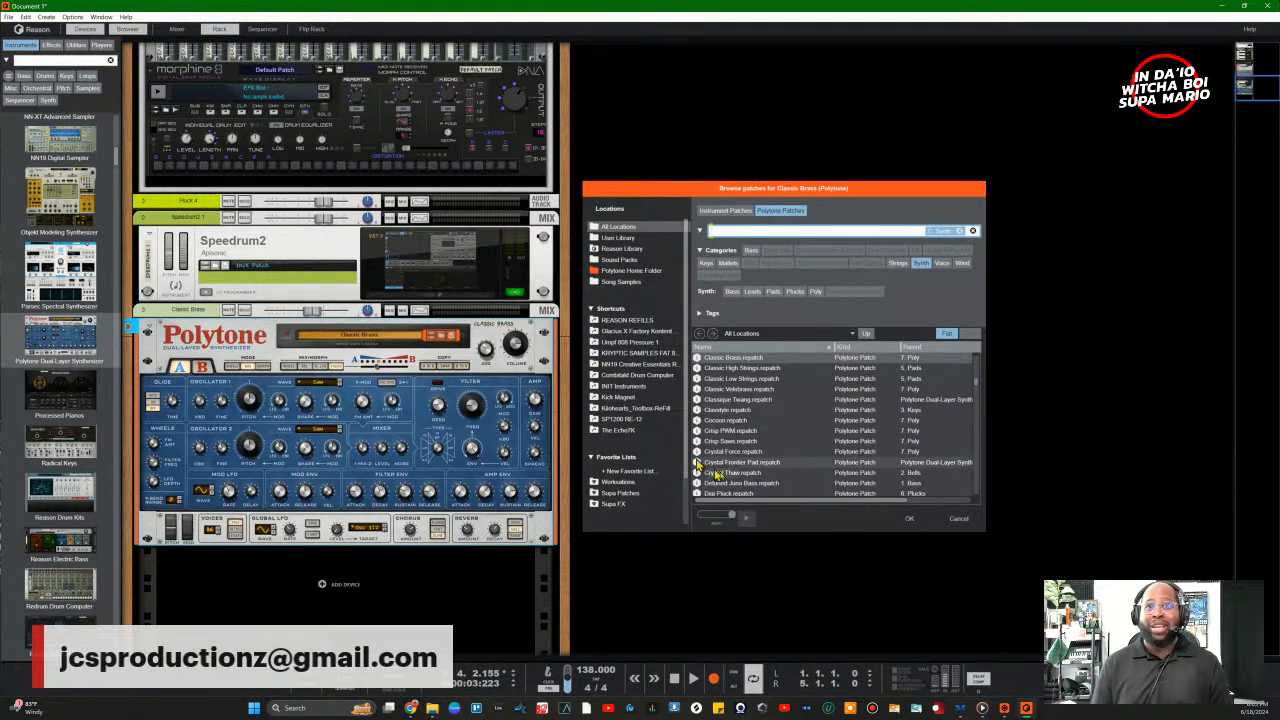
scroll(714, 460, down, 20)
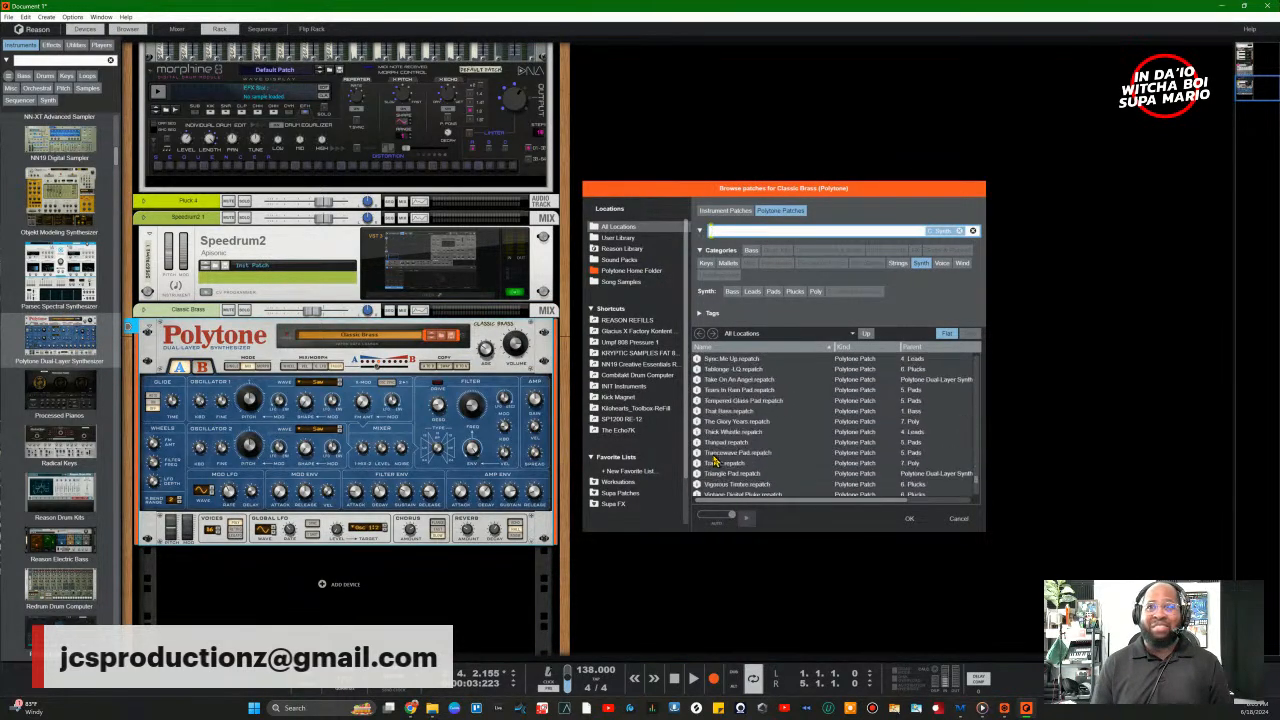
double_click(731, 473)
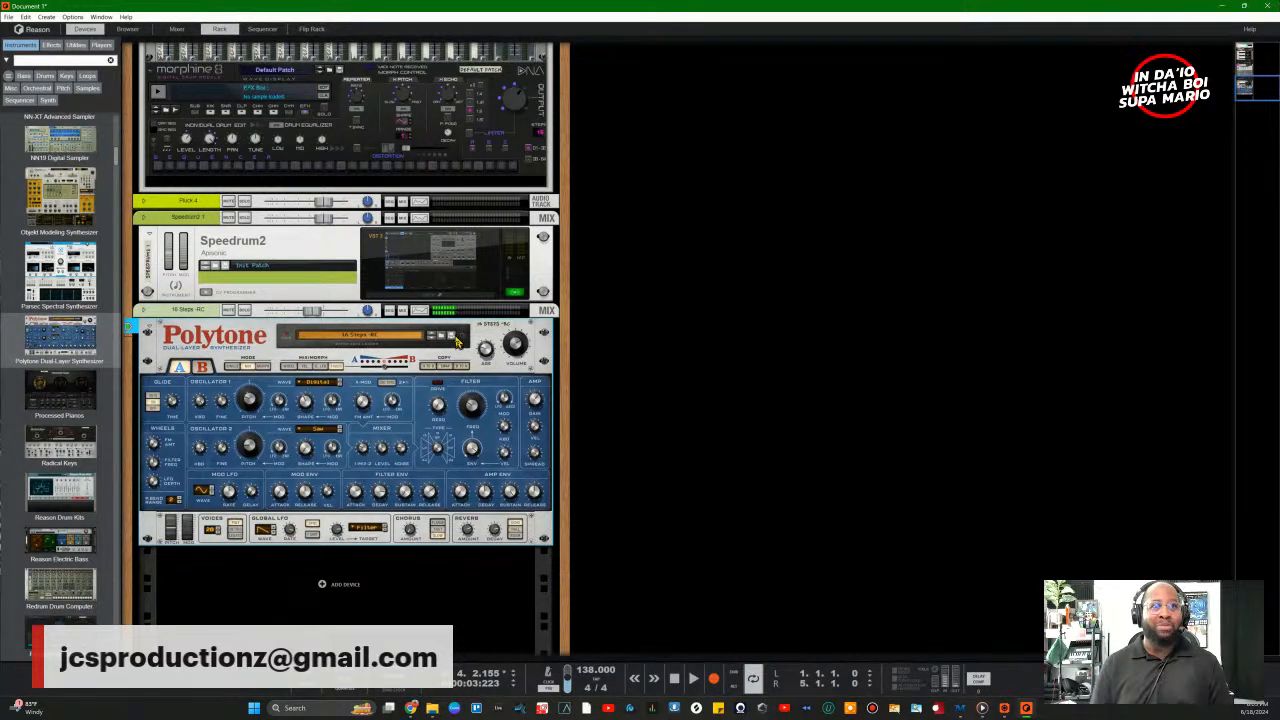
key(space)
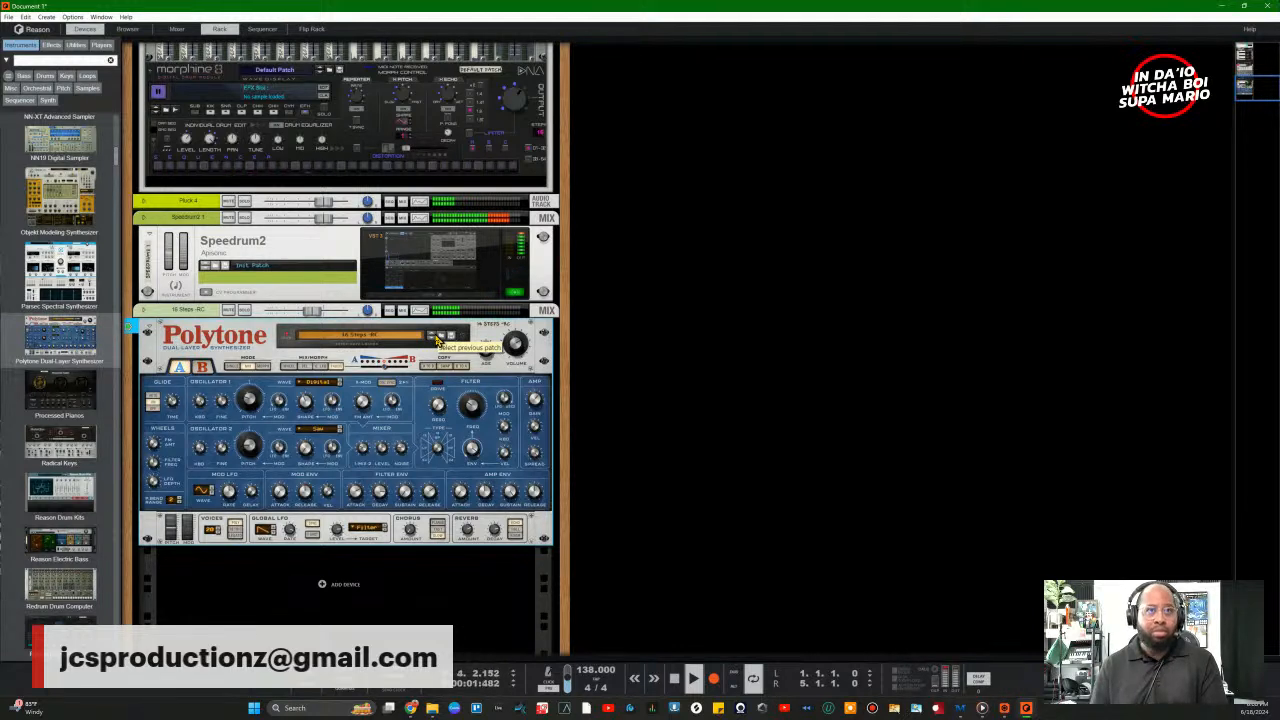
Step: Step back two Polytone patches and reopen the patch library
click(436, 341)
click(436, 341)
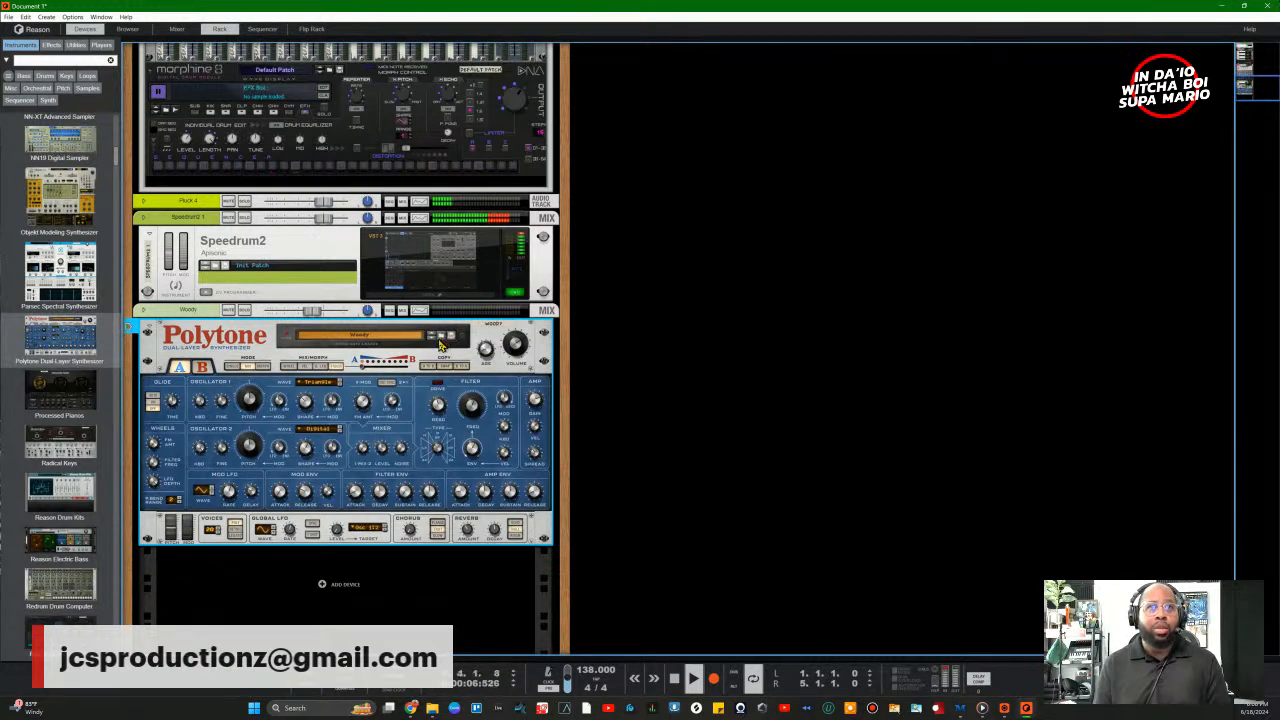
click(441, 339)
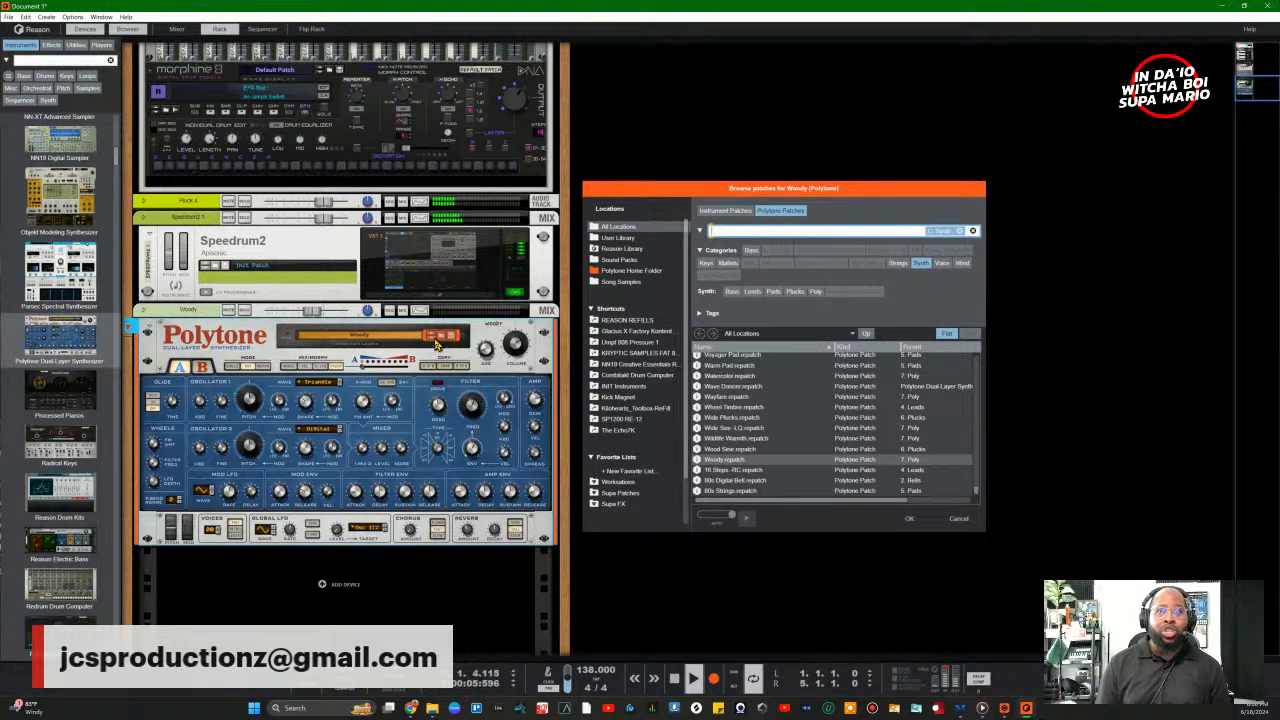
Step: Move the patch library aside and step the Polytone back to the Wood Sine patch
drag(629, 190, 695, 195)
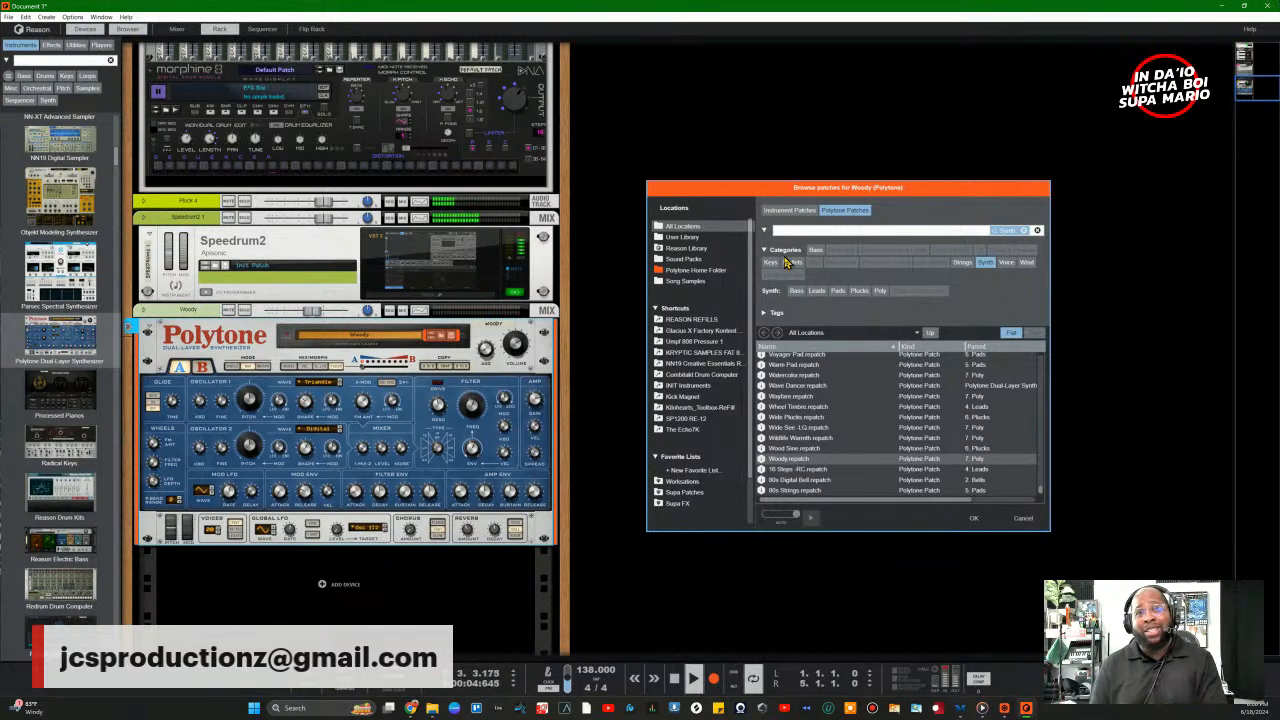
click(432, 338)
click(432, 338)
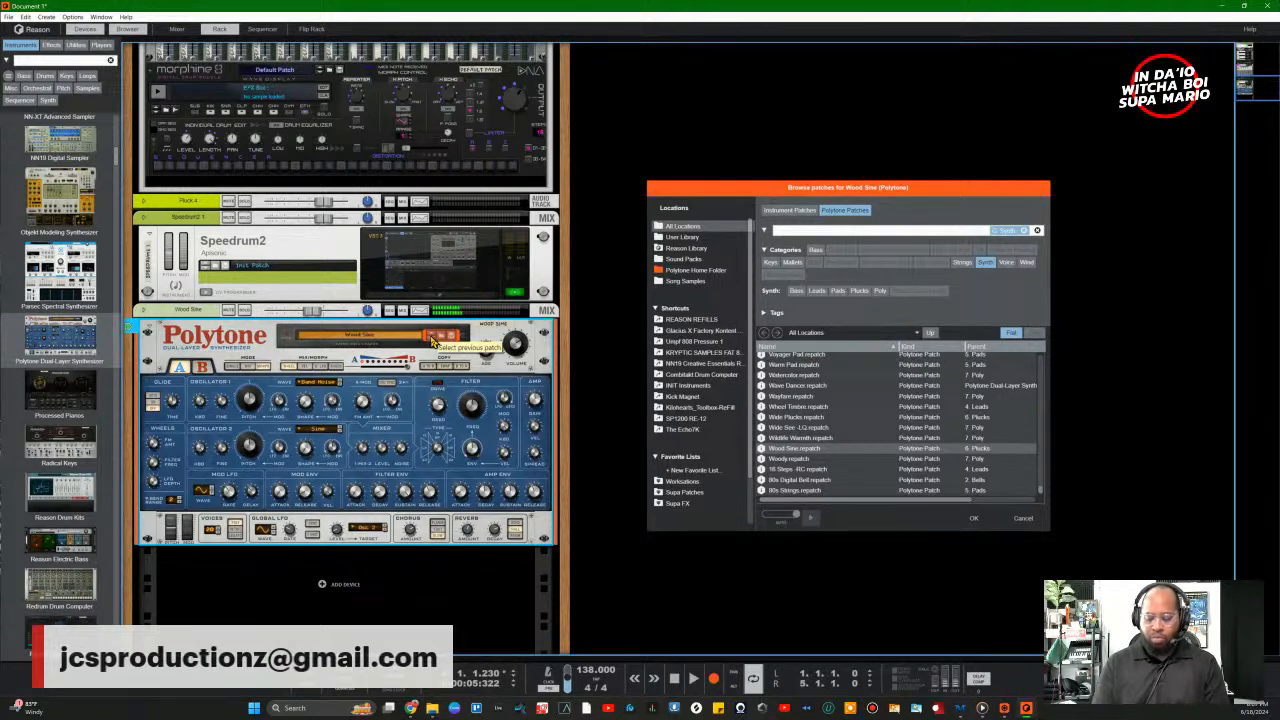
Step: Record a Wood Sine part from the start of the song, then stop
key(KP_0)
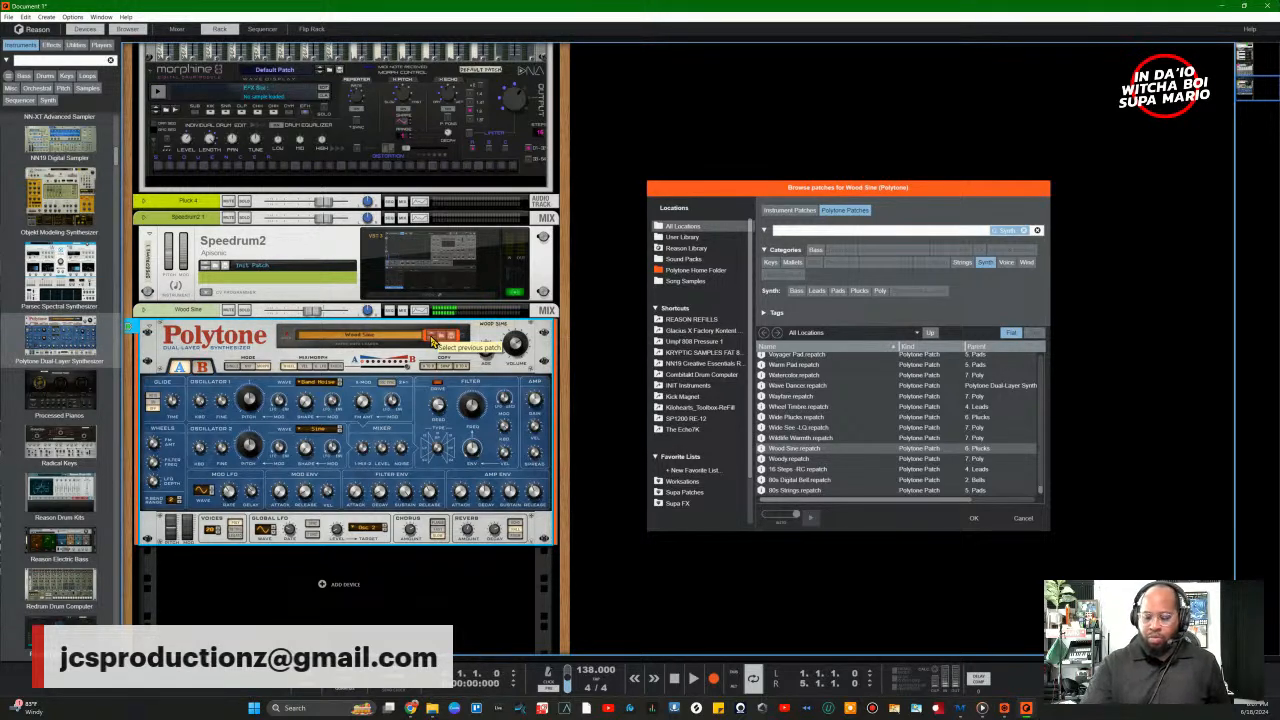
key(KP_Multiply)
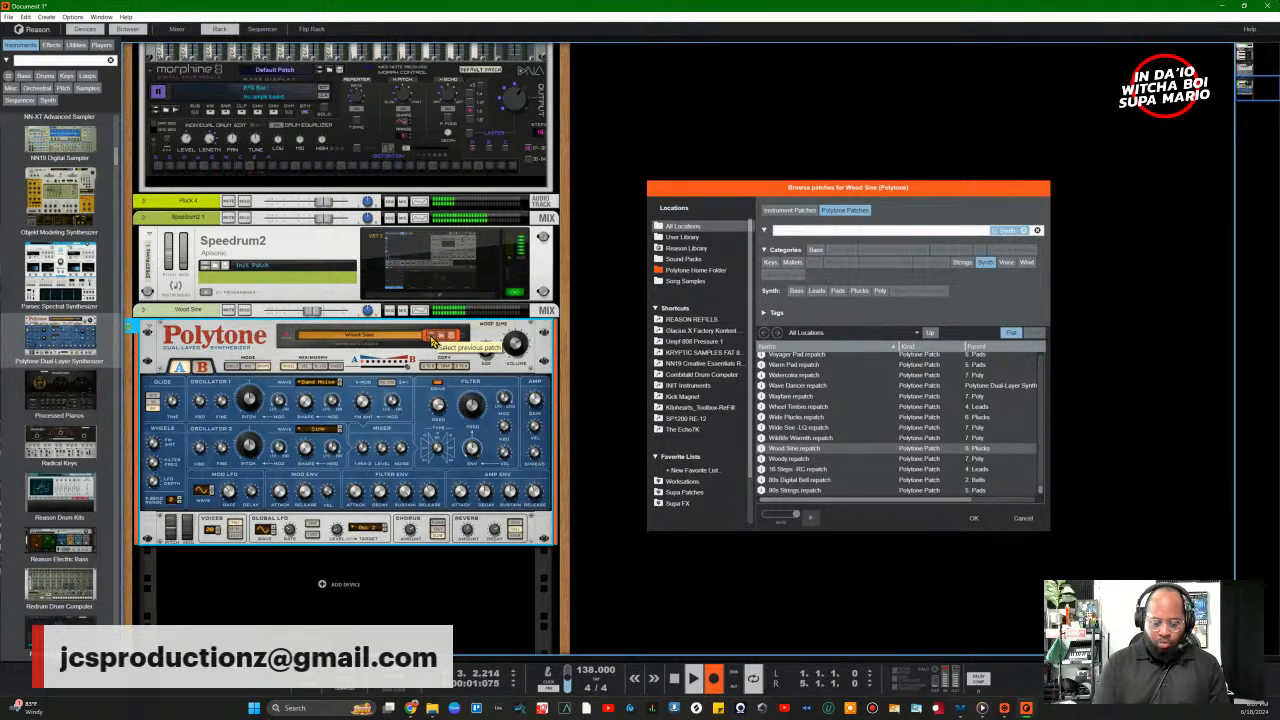
key(space)
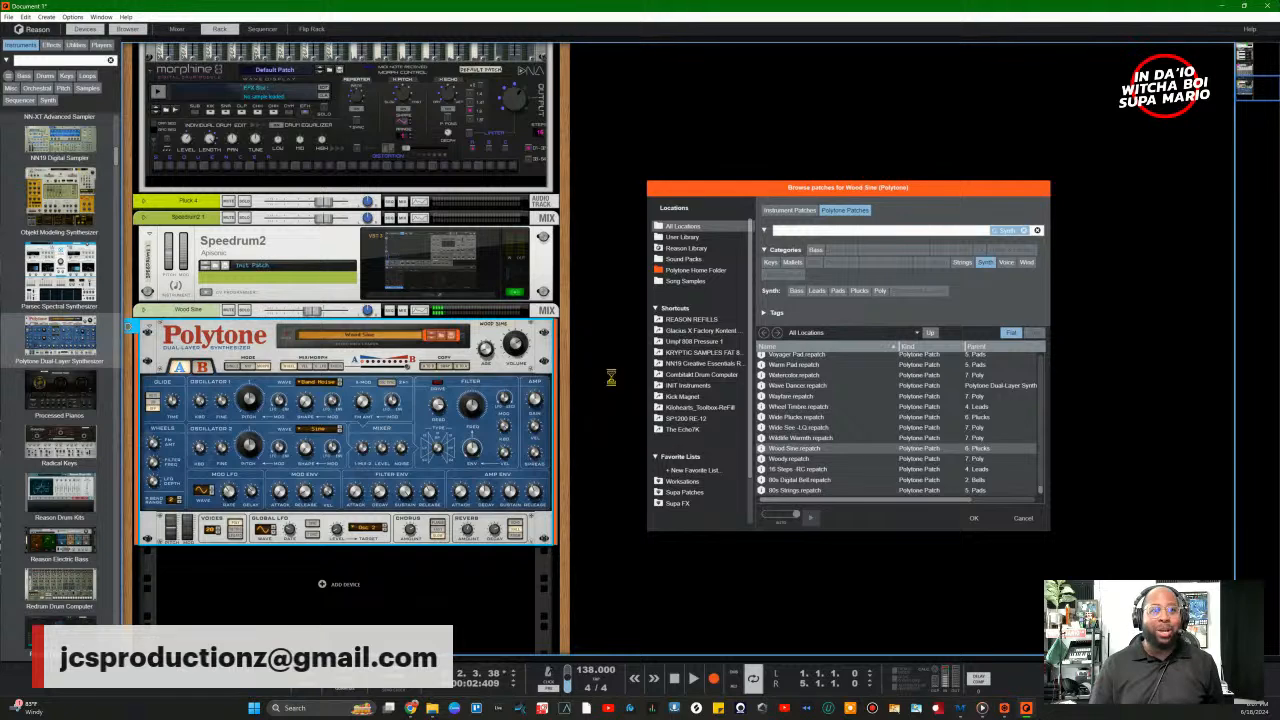
Step: In the sequencer, duplicate the Pluck and Speedrum2 clips right after the originals to fill eight bars
click(264, 32)
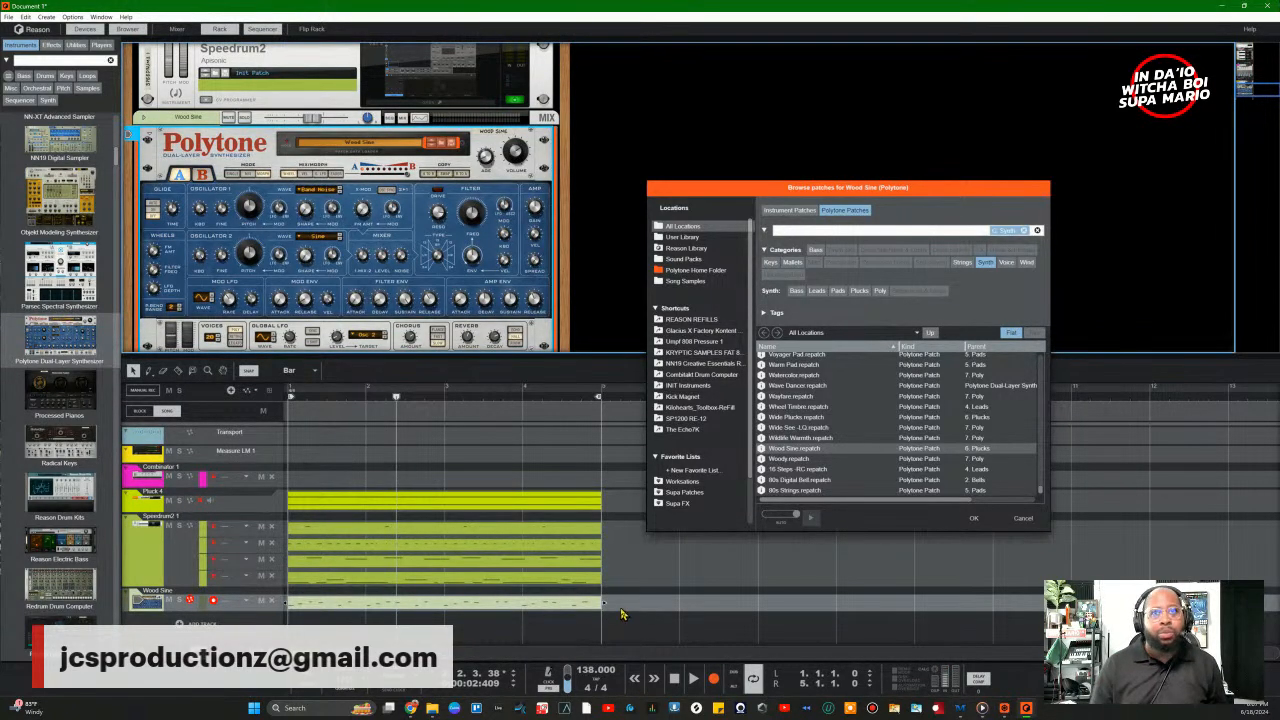
drag(990, 190, 1027, 65)
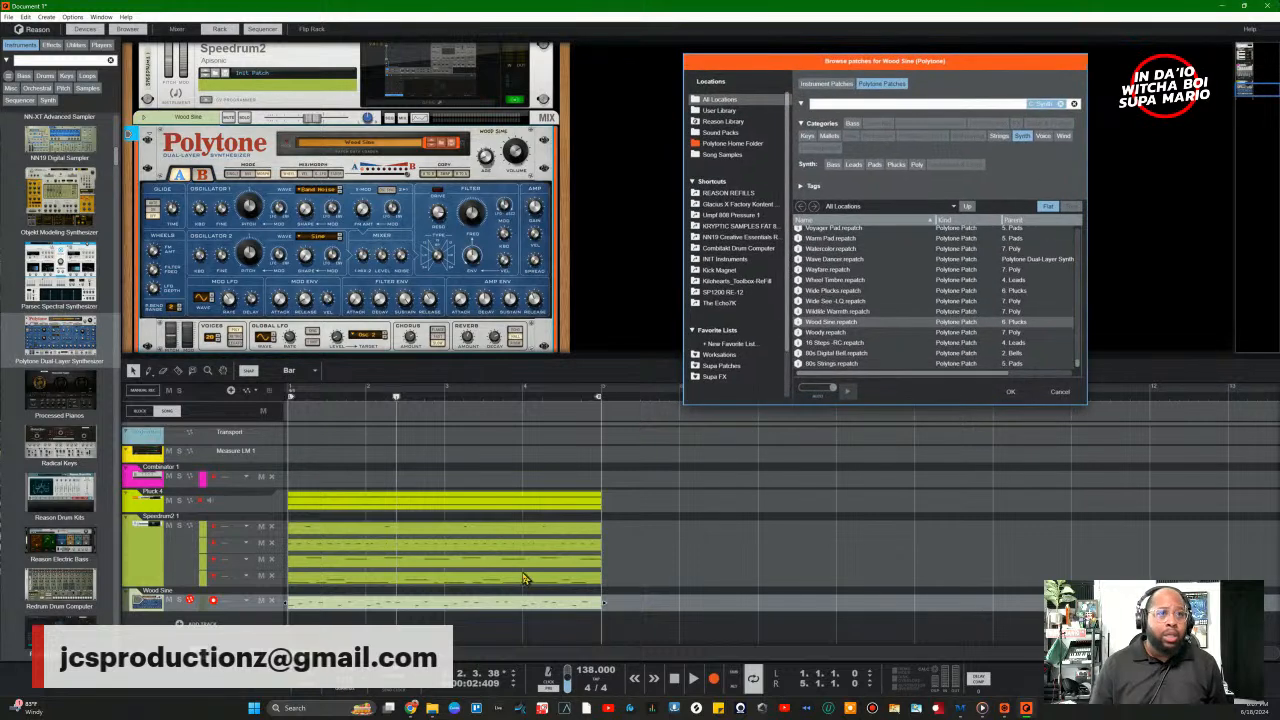
drag(621, 490, 257, 611)
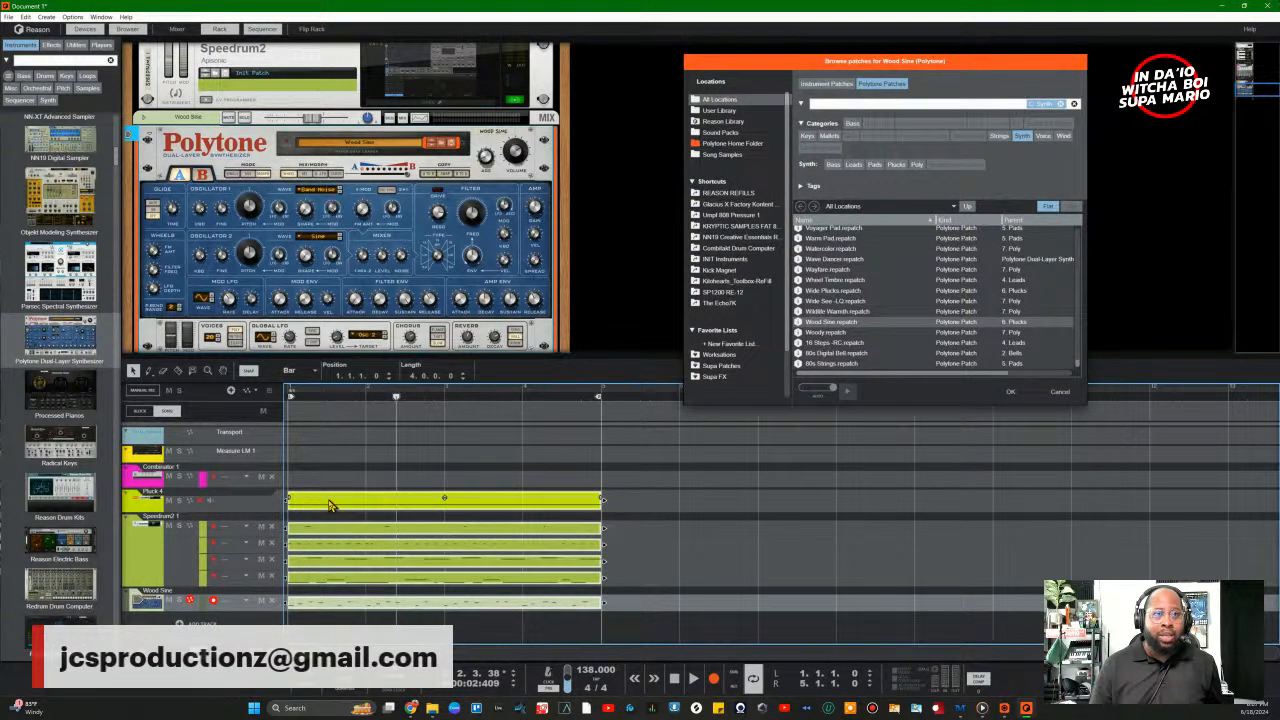
drag(330, 505, 668, 517)
Step: Delete both clips from the Wood Sine lane
click(568, 612)
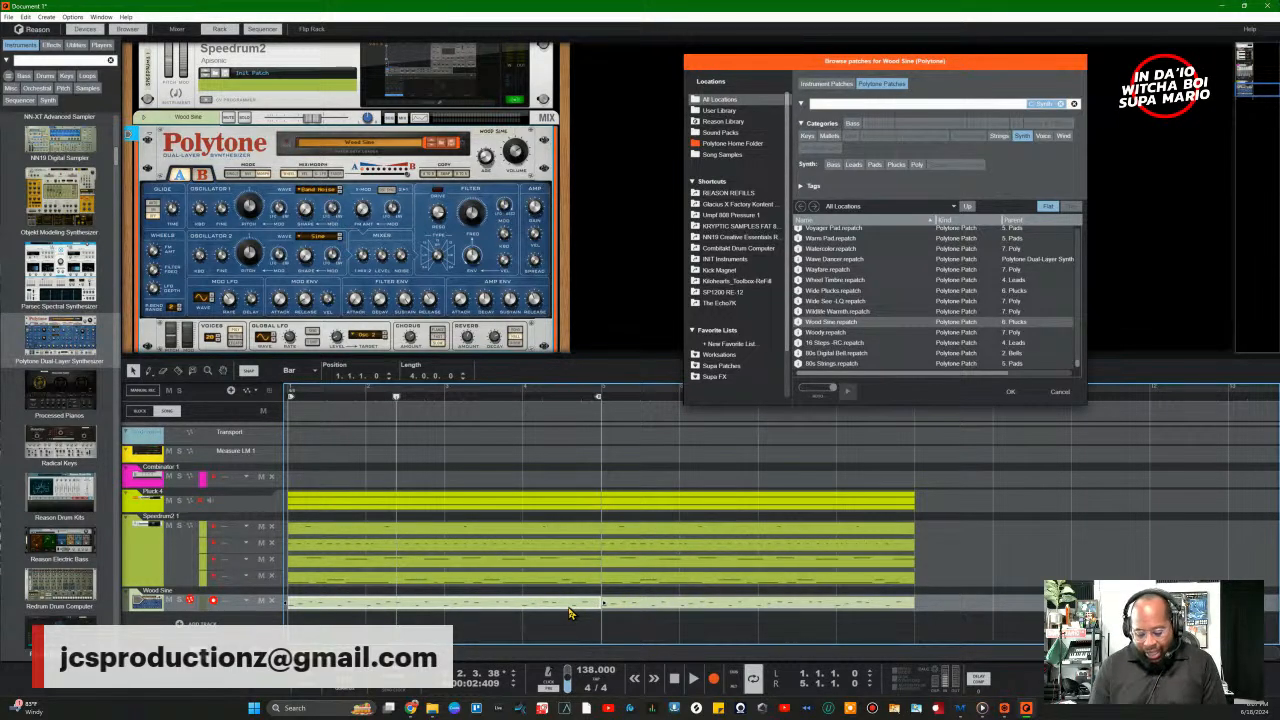
key(Delete)
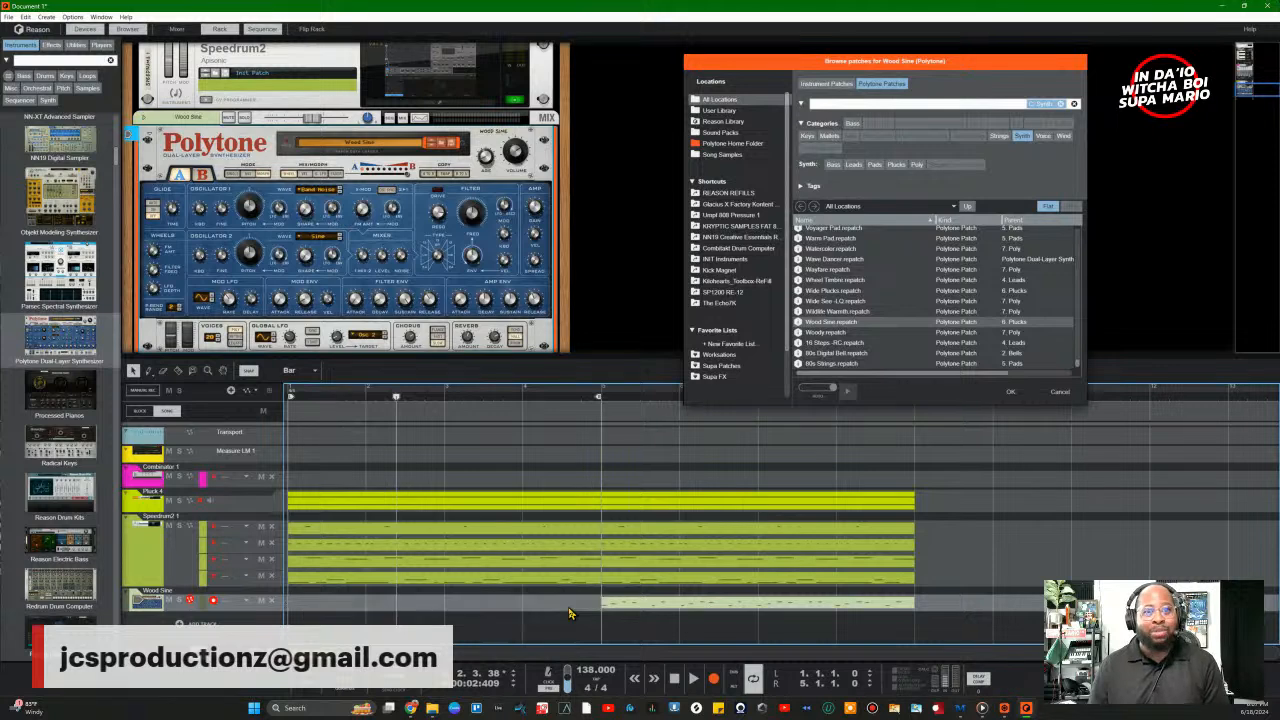
click(655, 607)
key(Delete)
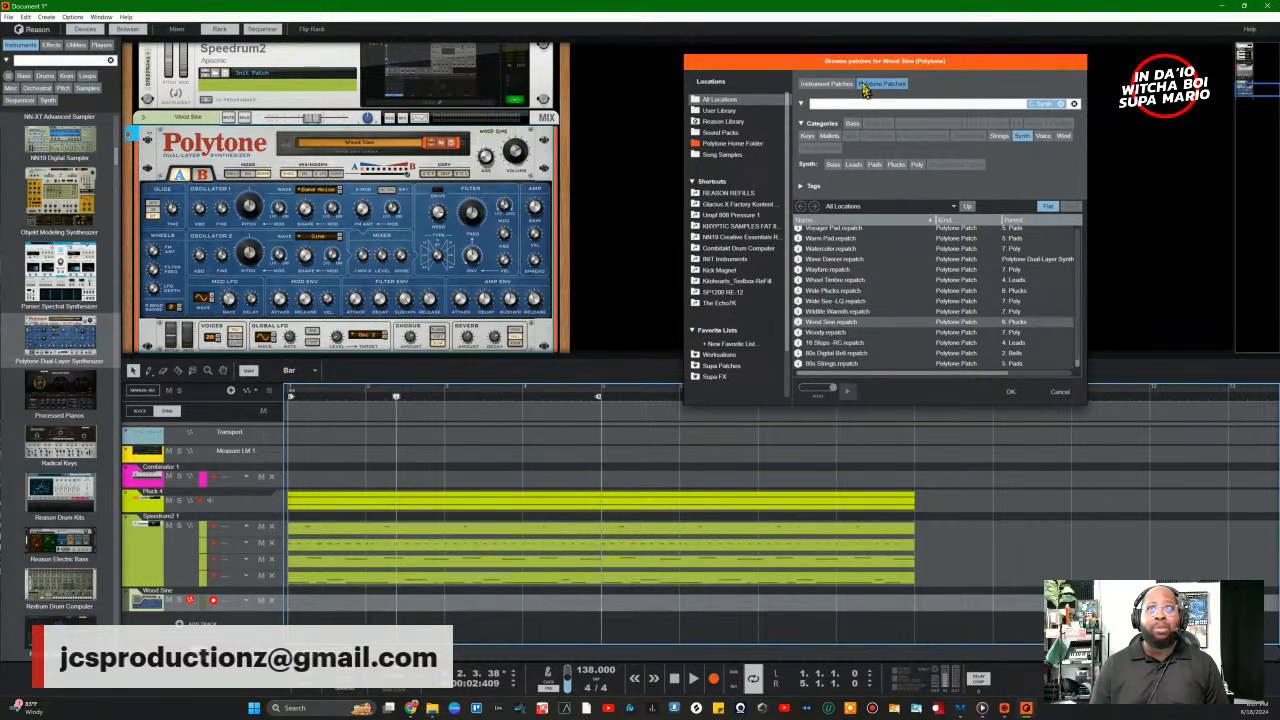
Step: Move the right loop locator to bar 9 and play the eight-bar loop from the start
drag(871, 57, 852, 24)
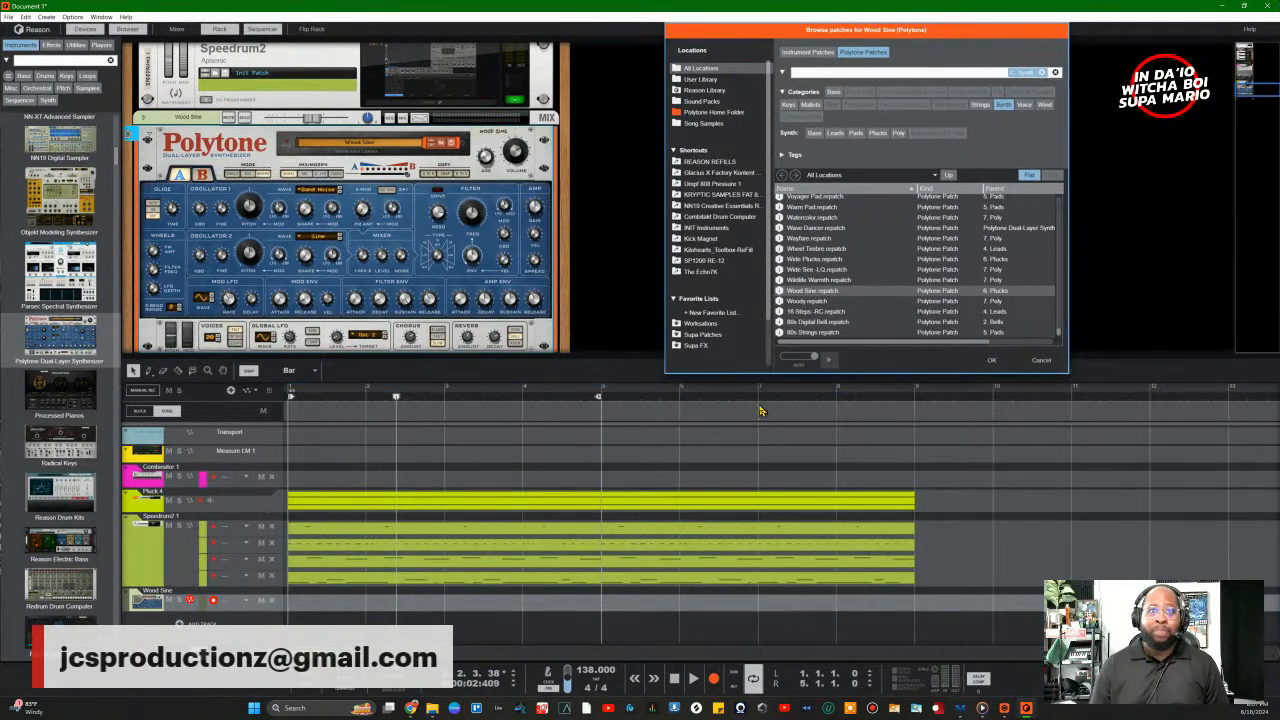
drag(597, 400, 912, 400)
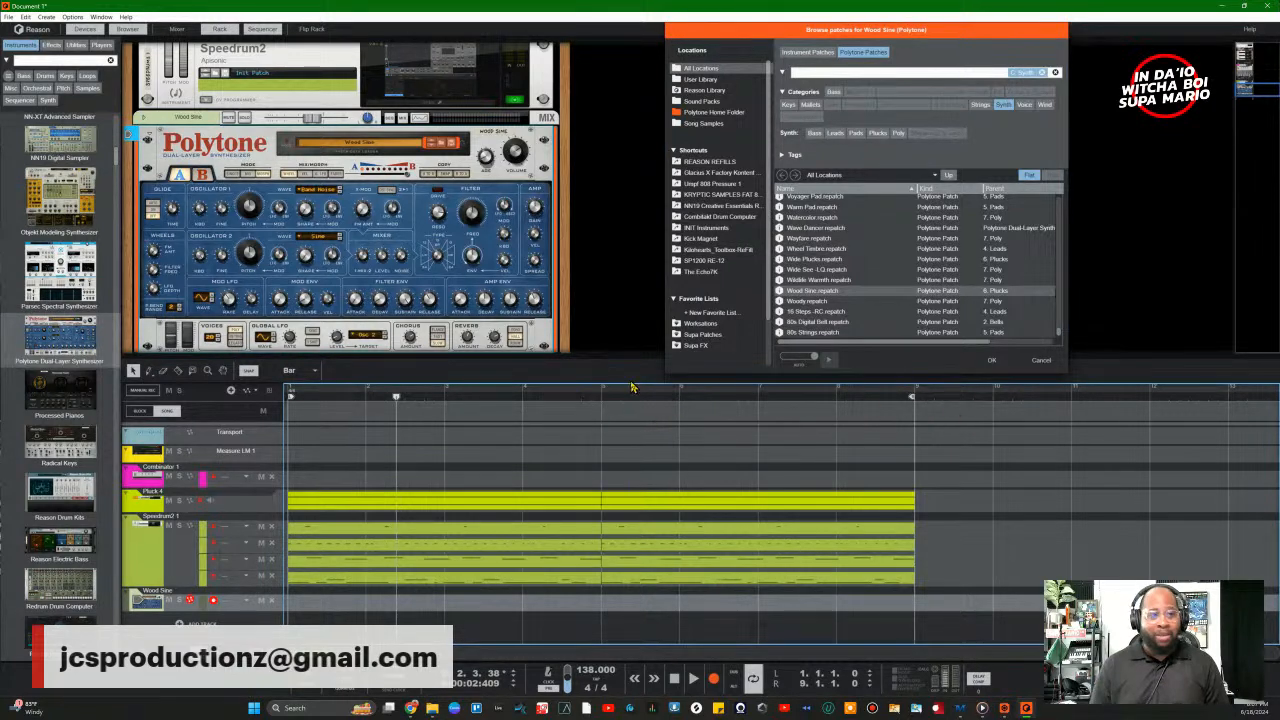
click(678, 679)
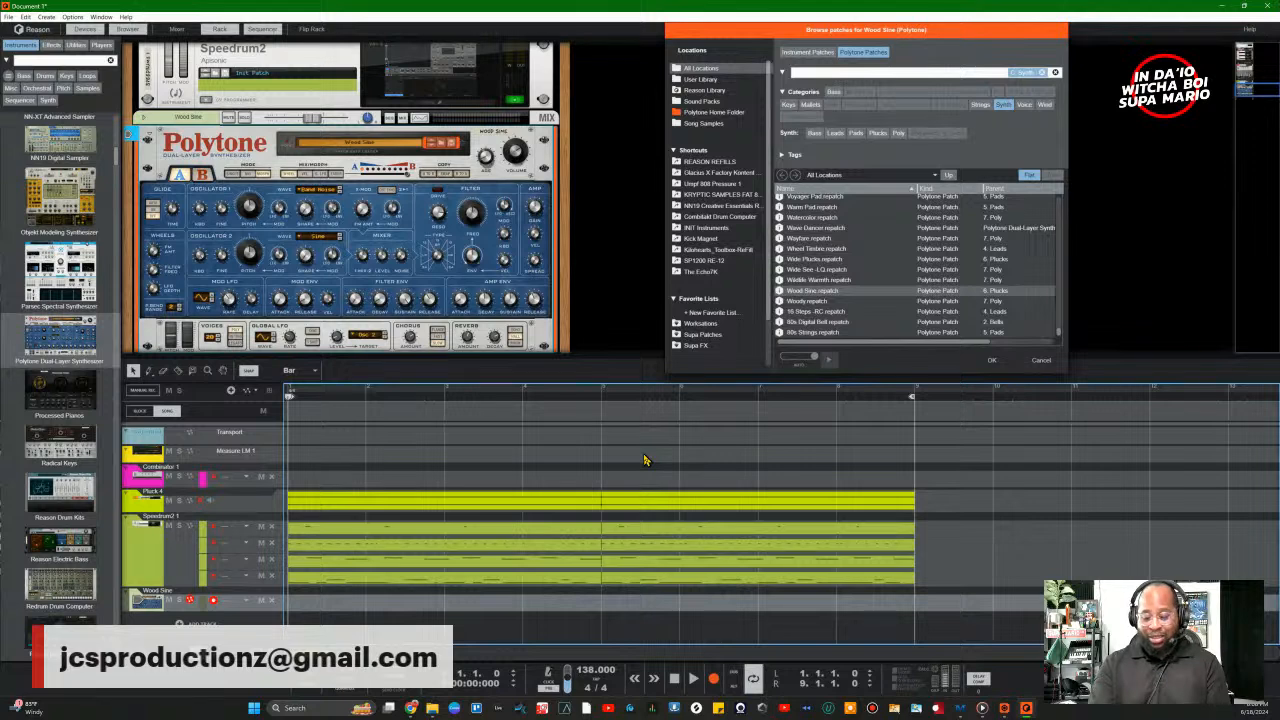
key(space)
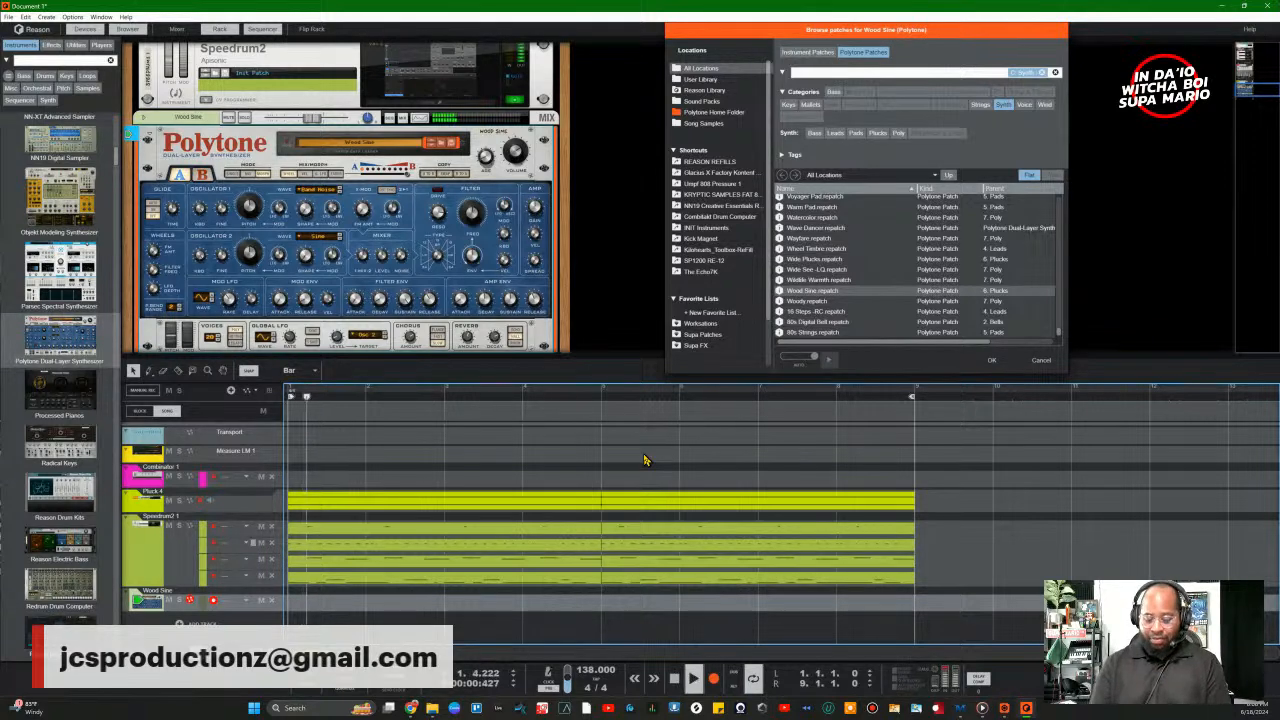
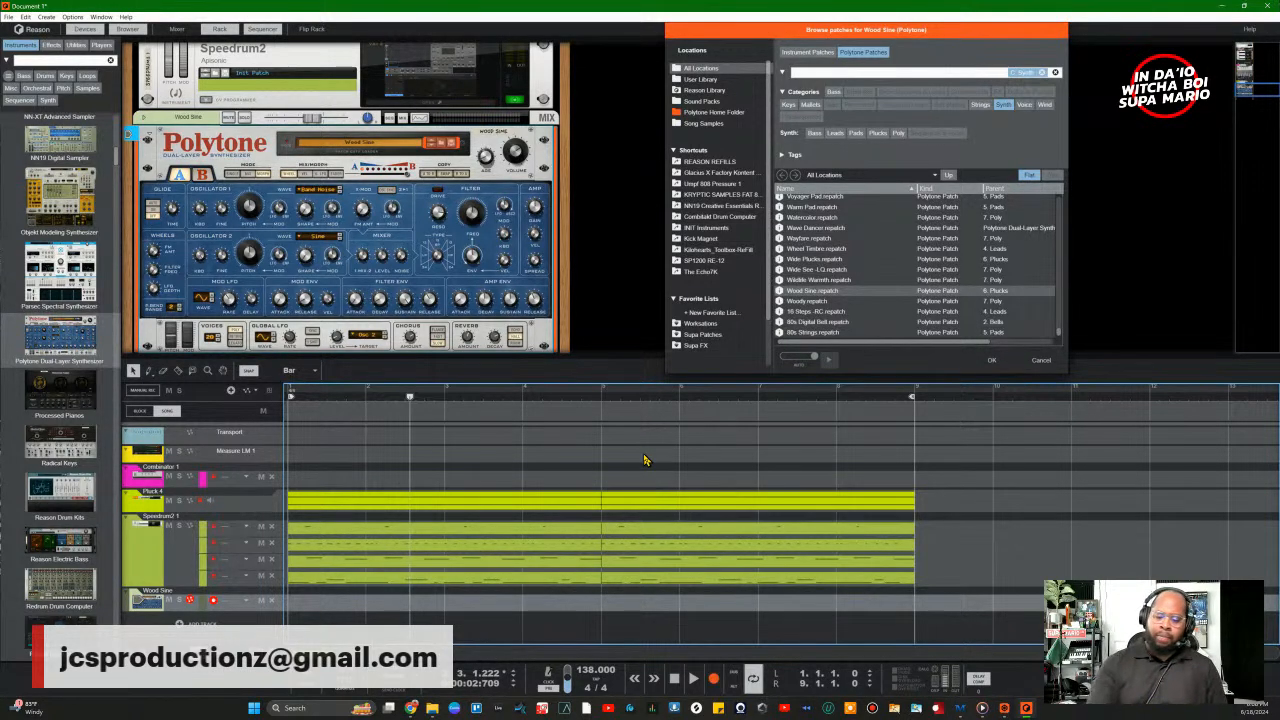
Step: Play the loop, record a trial Wood Sine take, undo it and return to bar 1
key(space)
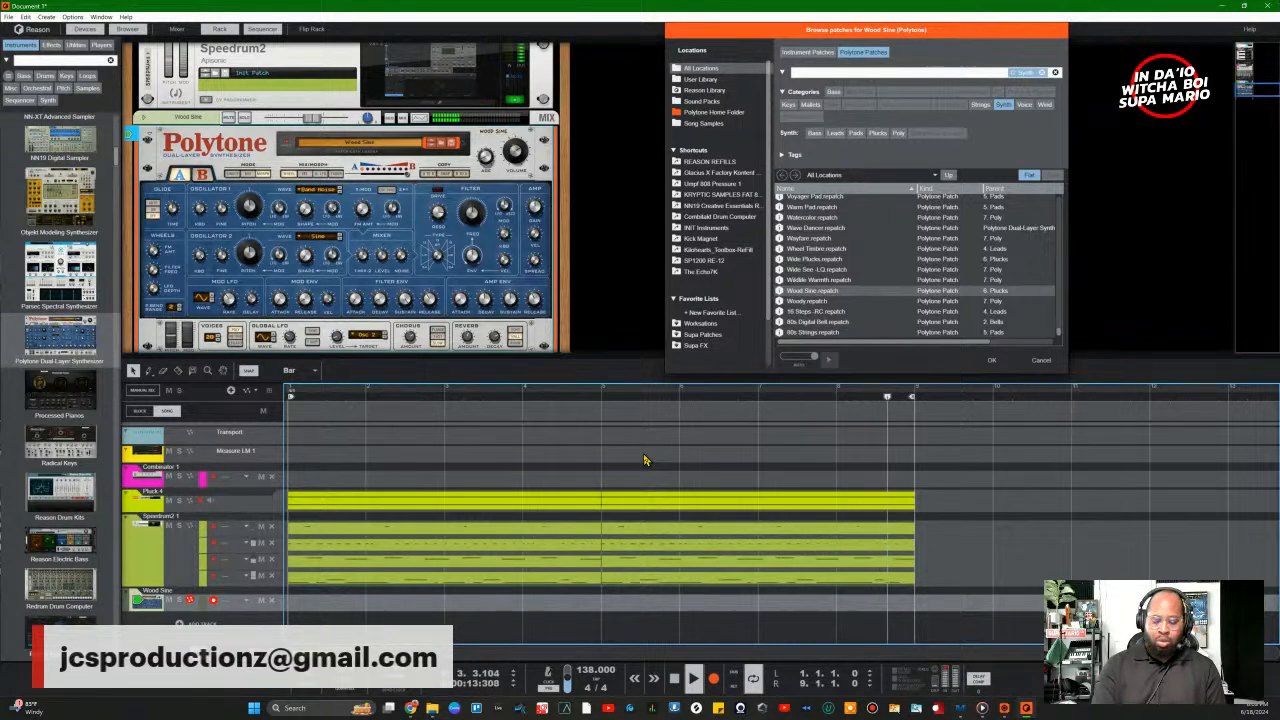
key(space)
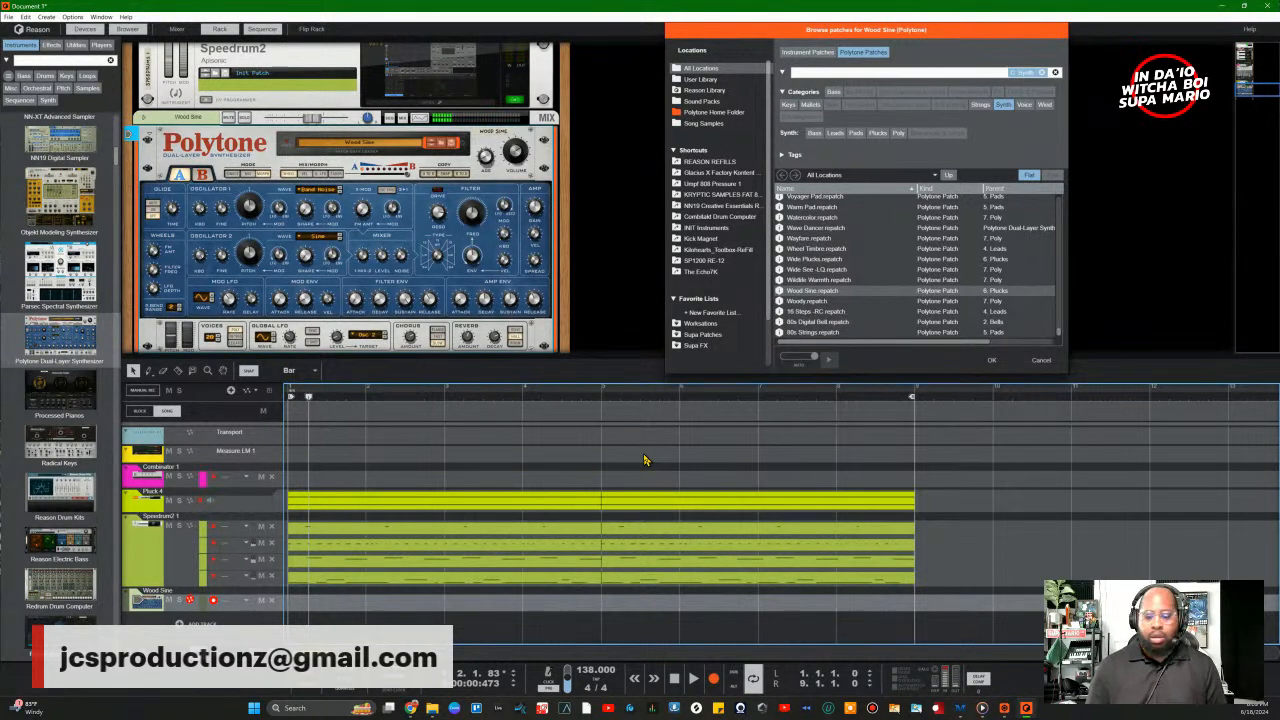
key(ctrl+Return)
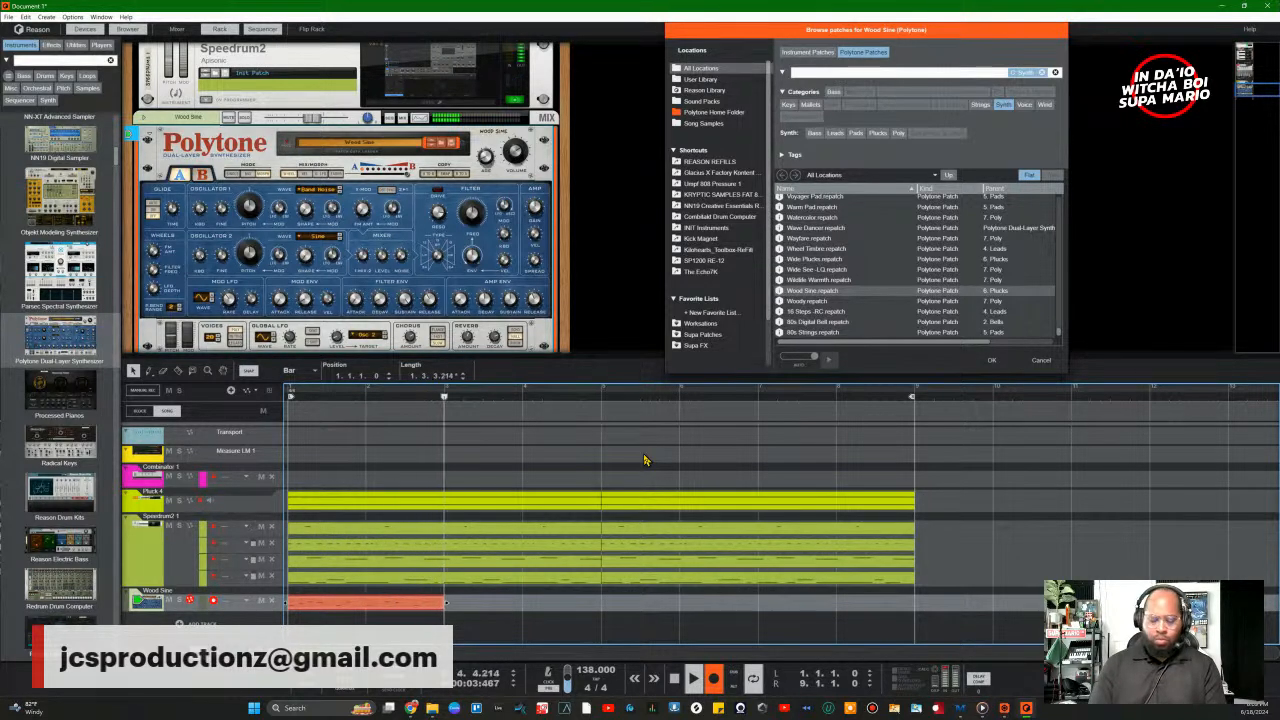
key(space)
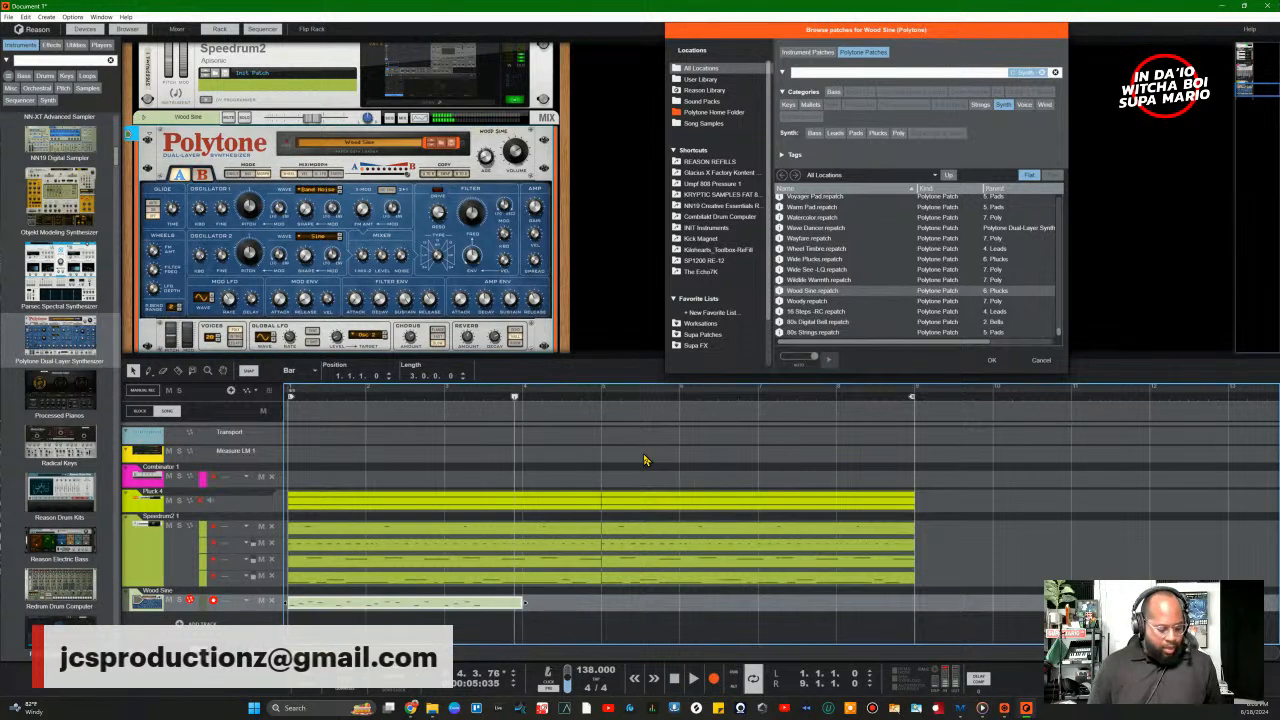
key(ctrl+z)
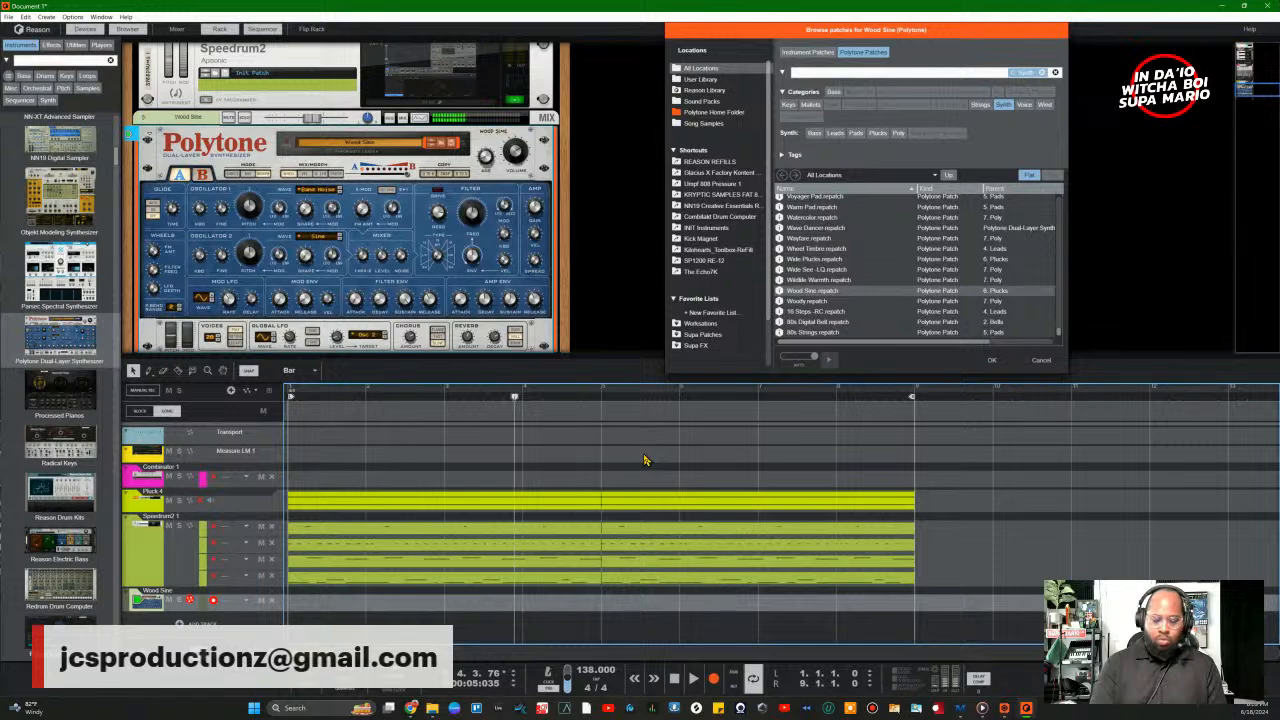
key(shift+Return)
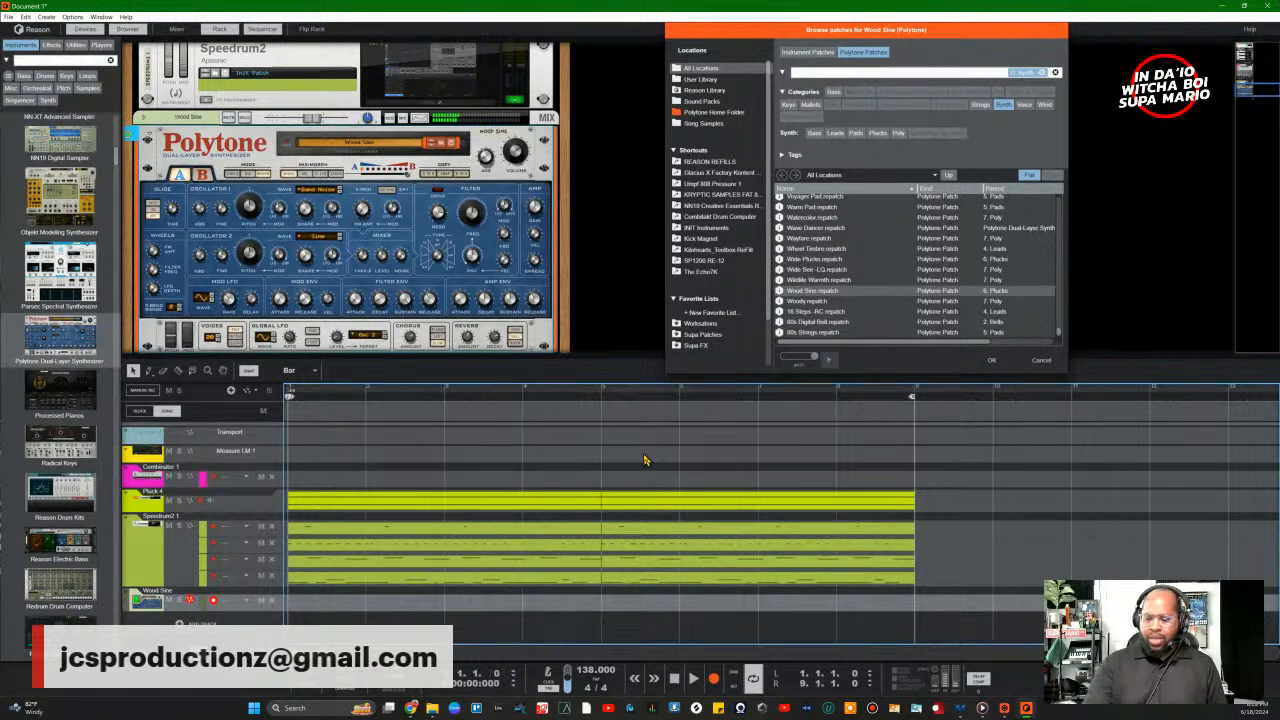
Step: Record the Wood Sine take across the full eight-bar loop after cancelling a false start
key(ctrl+Return)
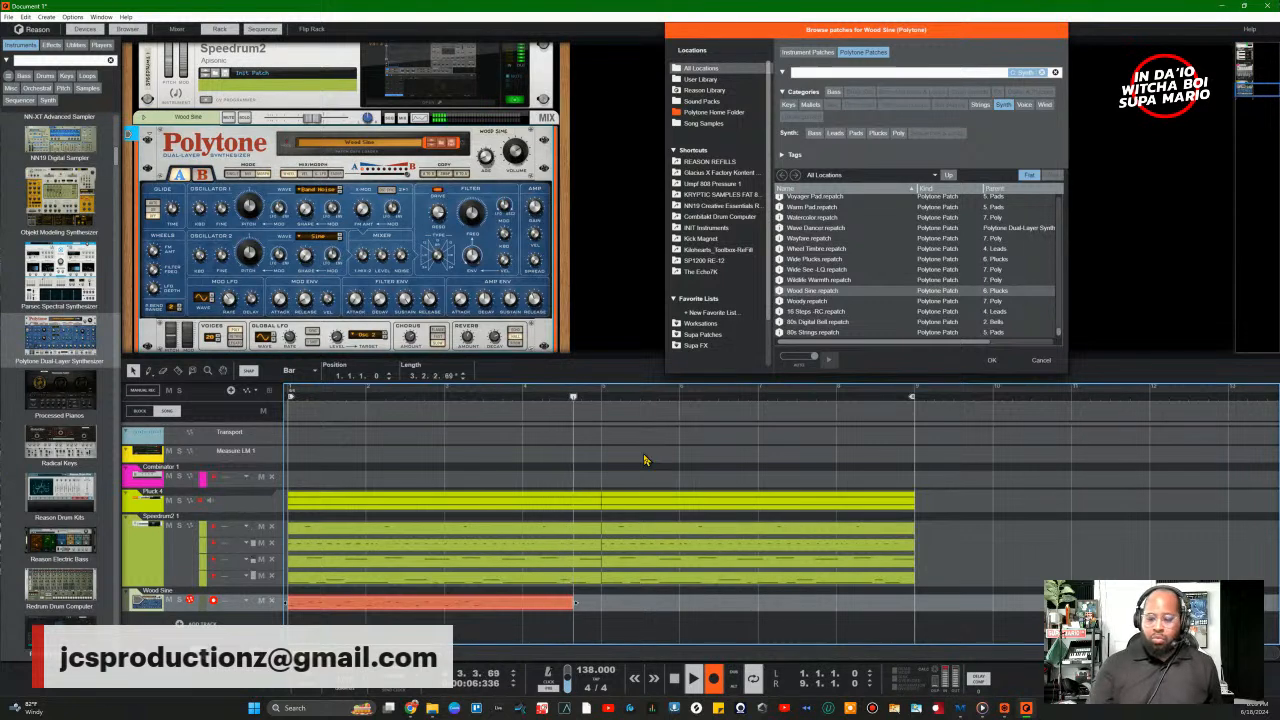
key(ctrl+z)
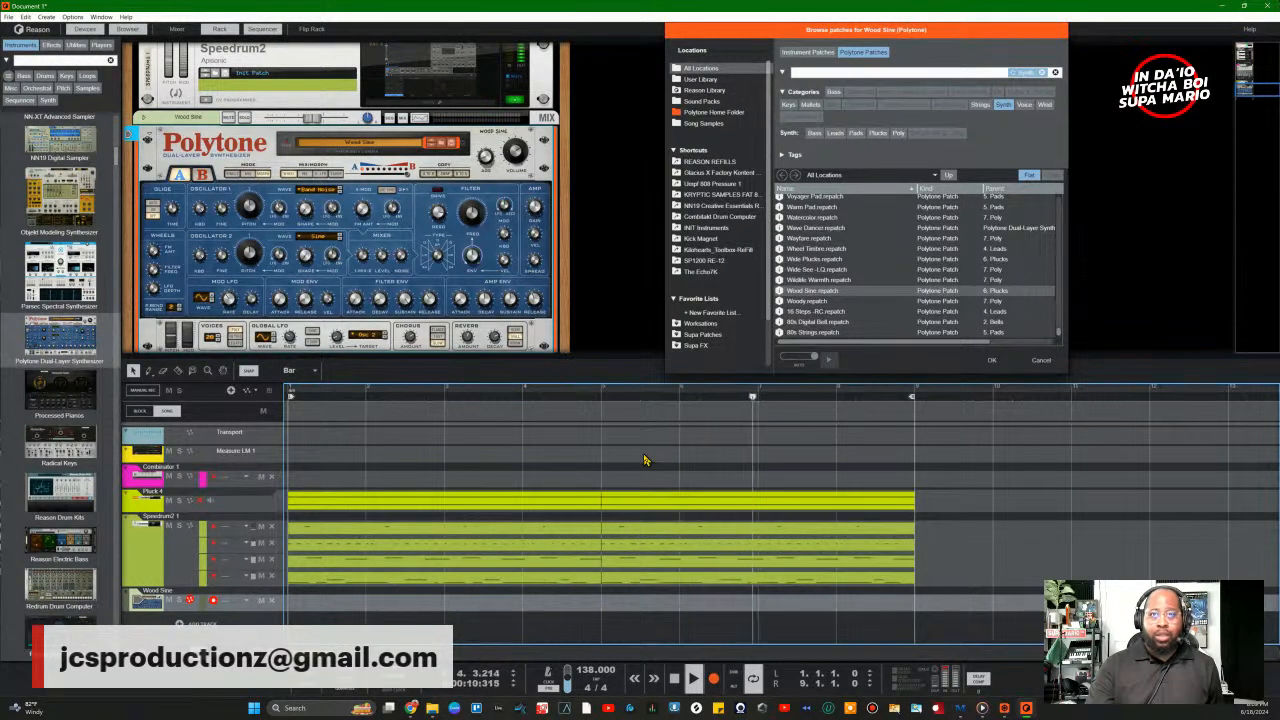
key(ctrl+Return)
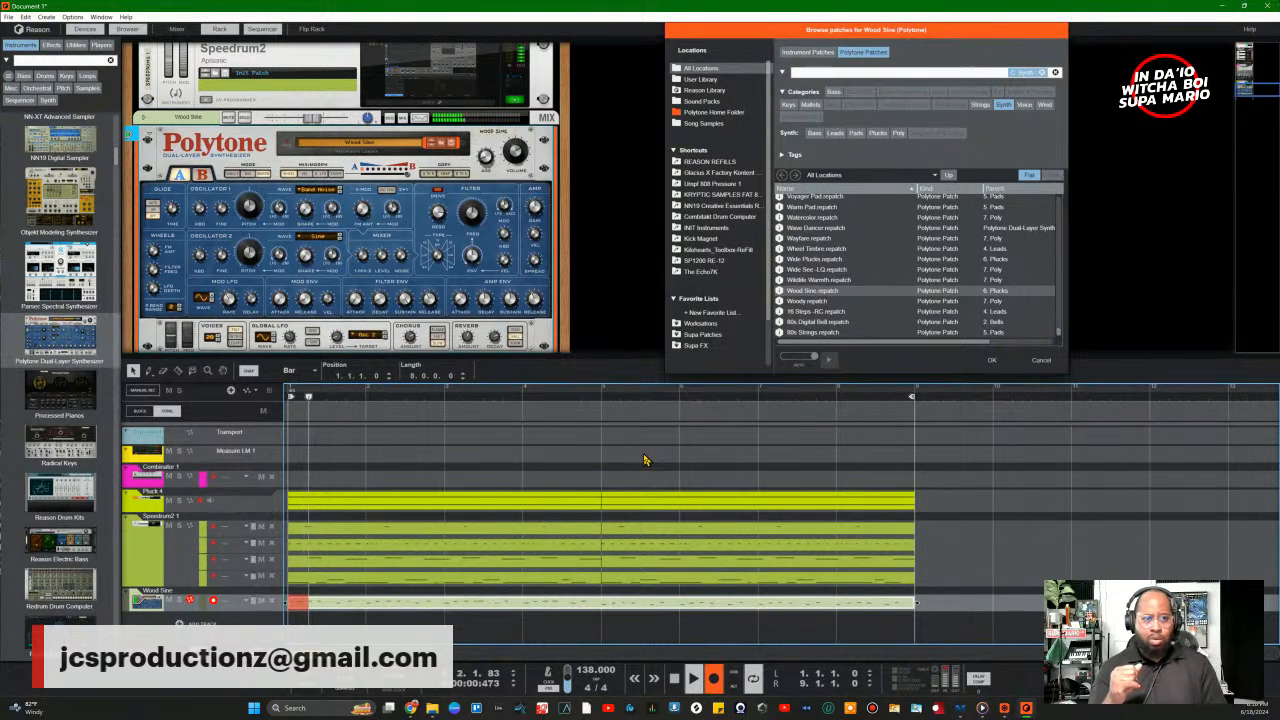
key(ctrl+Return)
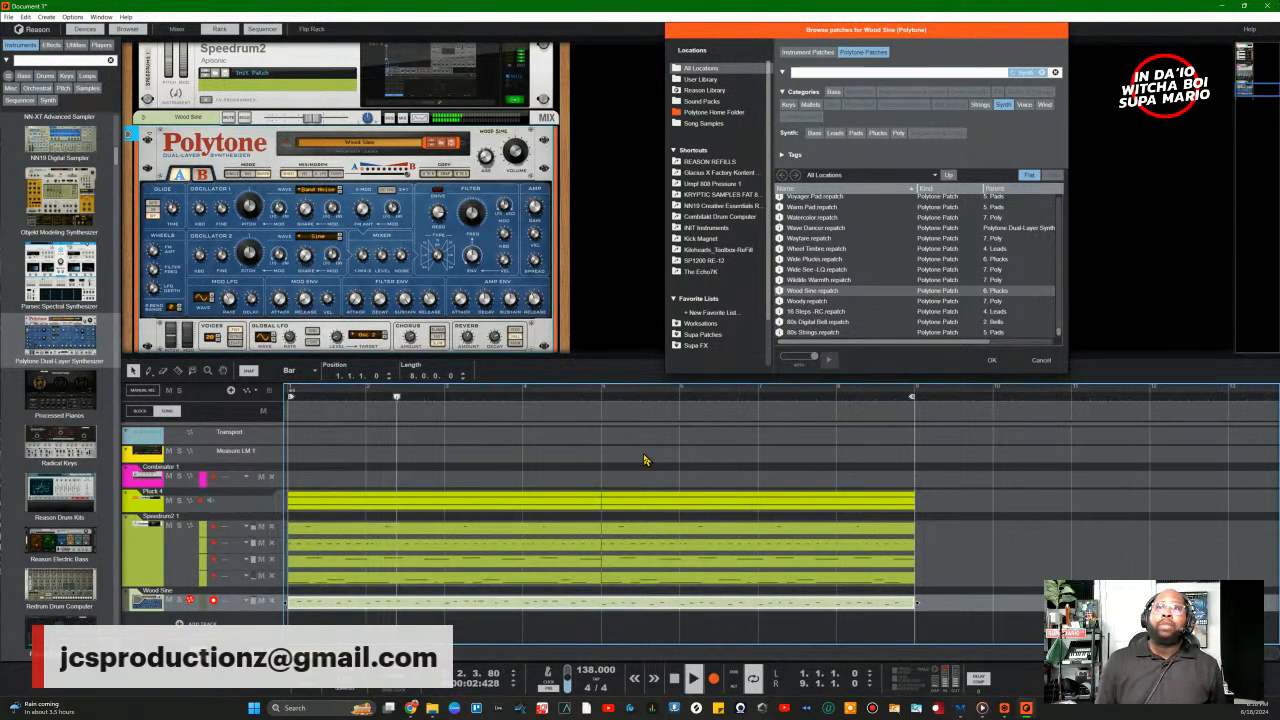
Step: Close the Wood Sine patch browser and bring the Polytone synth panel into view in the rack
click(1005, 366)
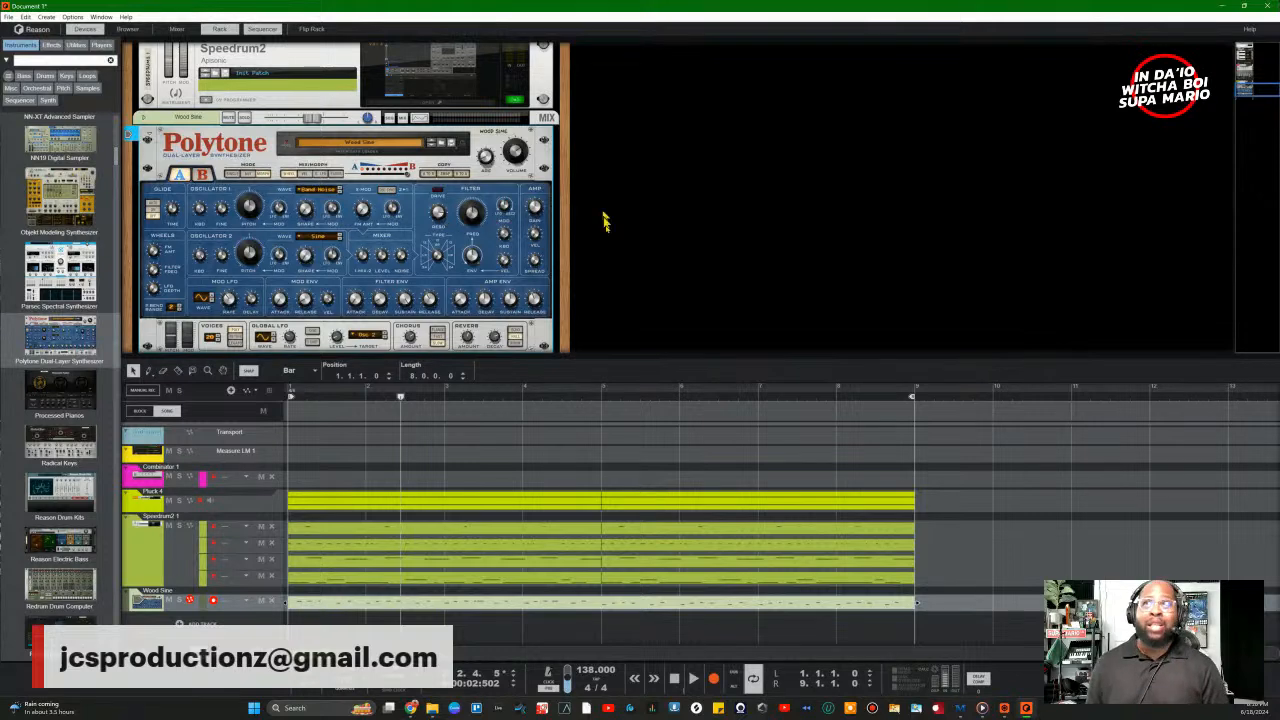
drag(1263, 85, 1261, 35)
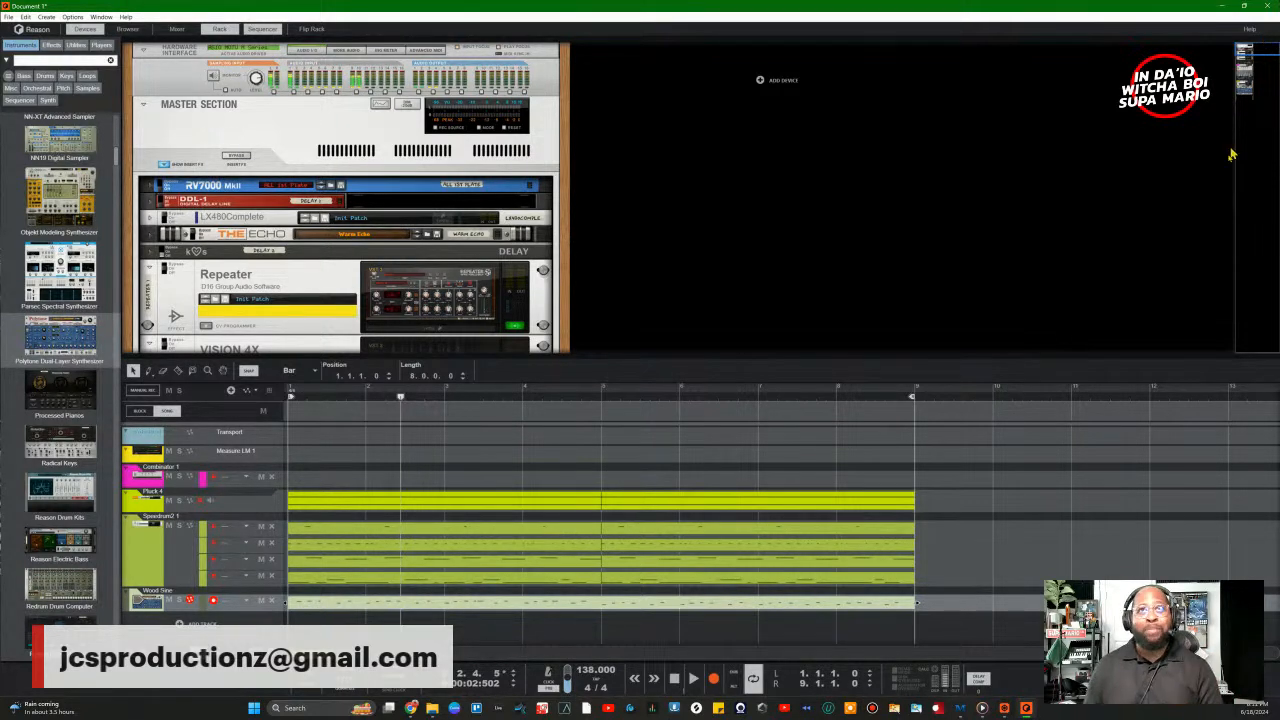
scroll(966, 212, down, 10)
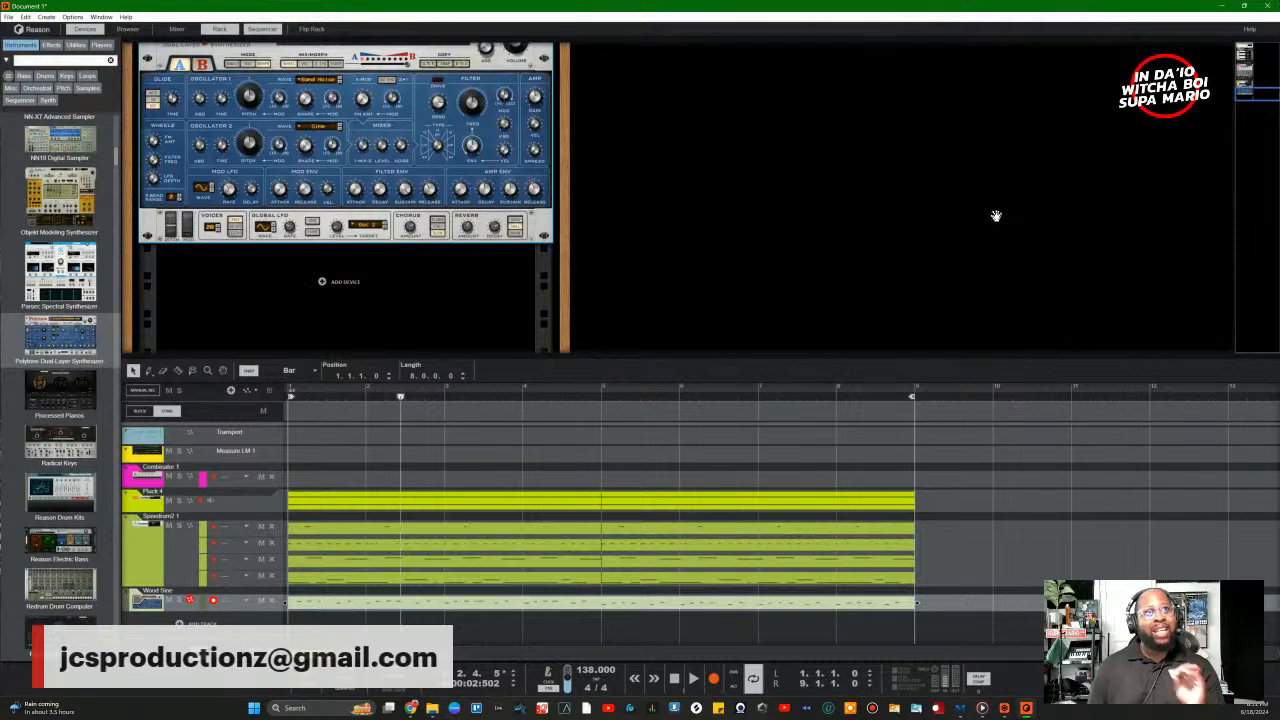
scroll(990, 220, up, 4)
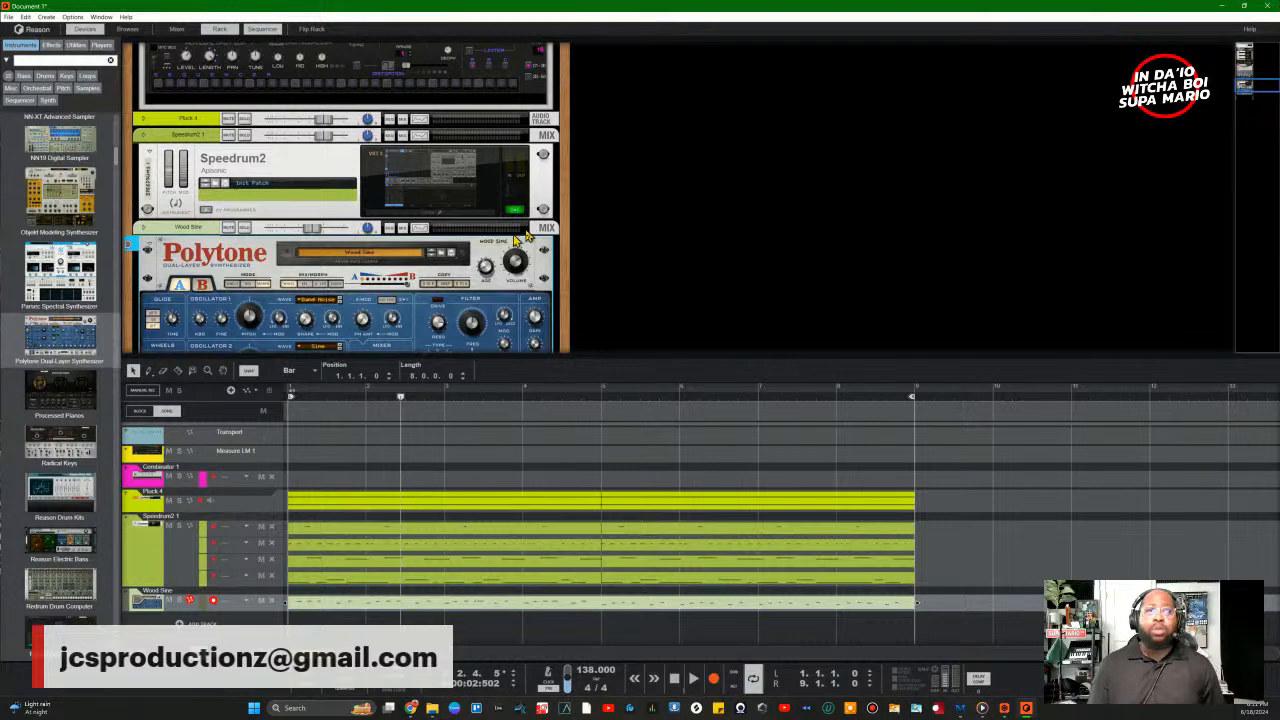
scroll(920, 237, up, 2)
scroll(834, 215, down, 4)
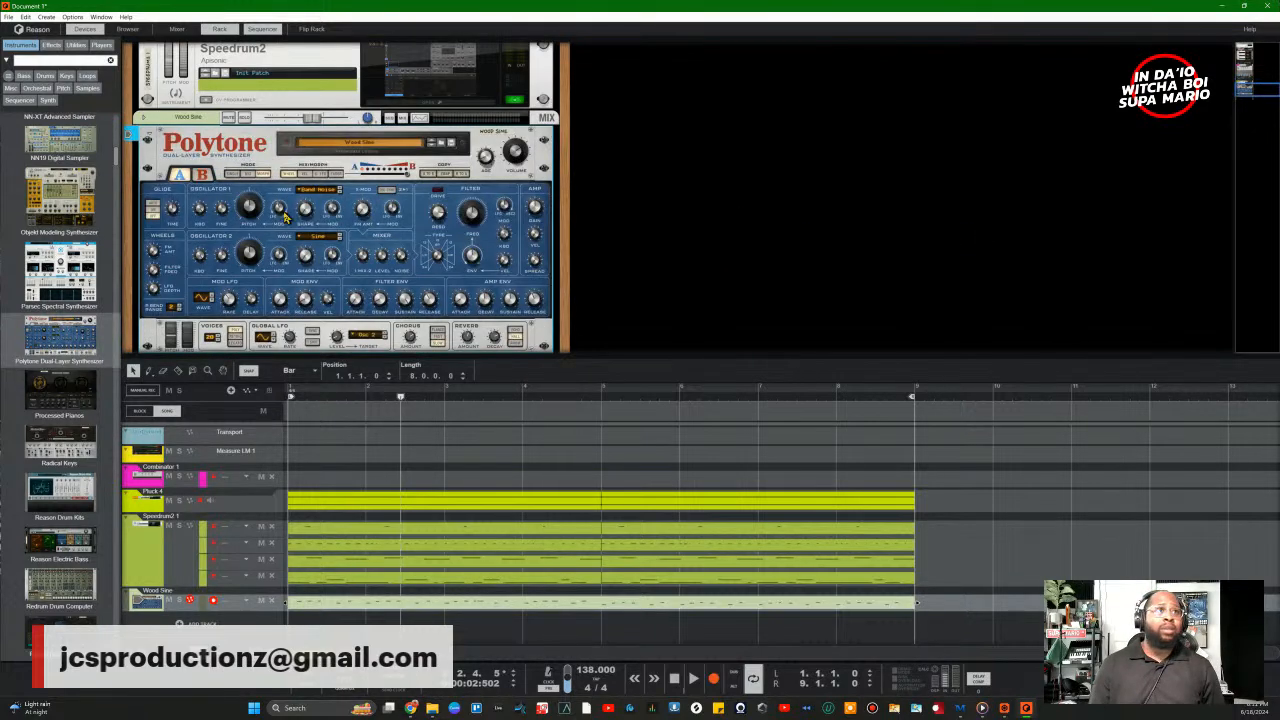
scroll(58, 342, down, 15)
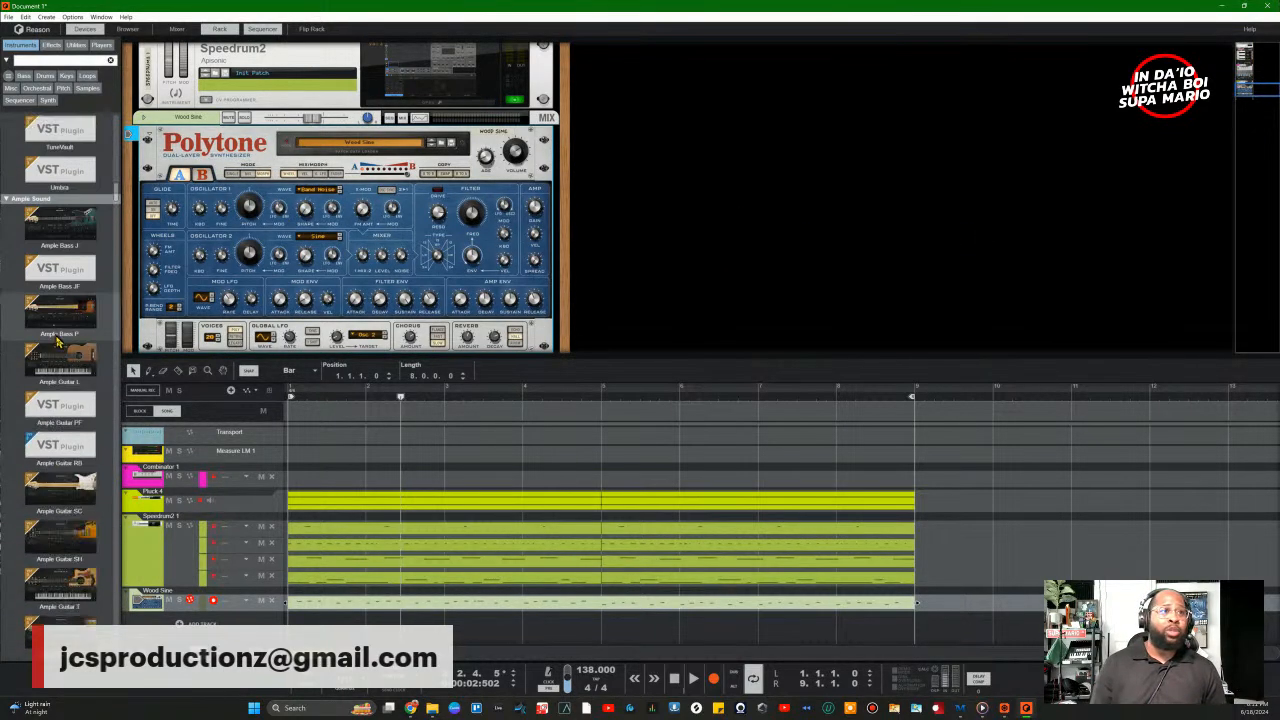
scroll(58, 342, down, 4)
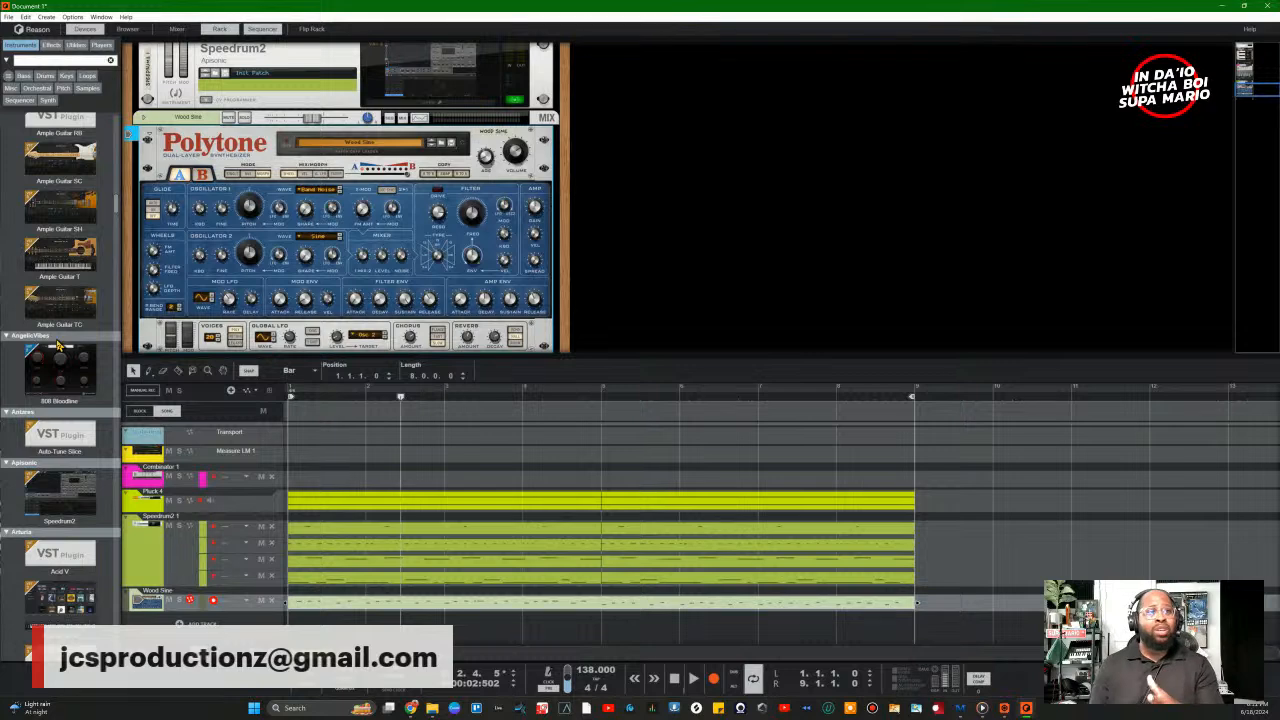
scroll(58, 345, down, 10)
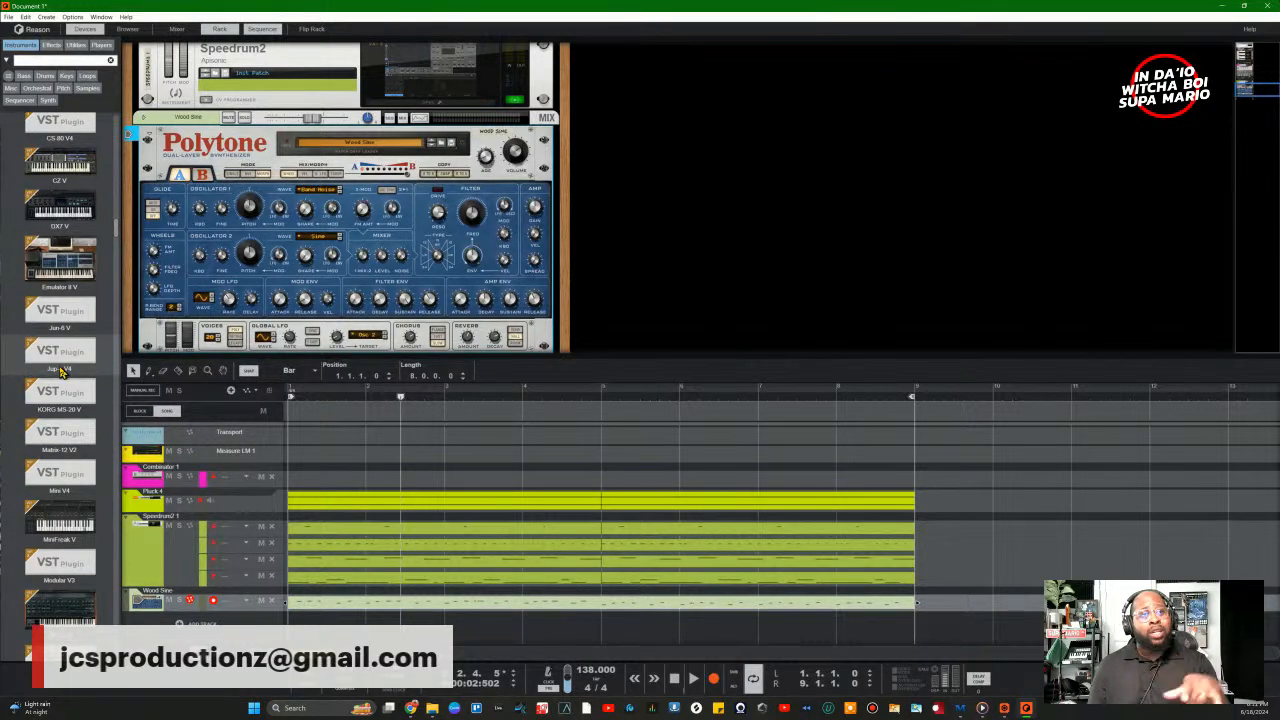
scroll(60, 372, down, 12)
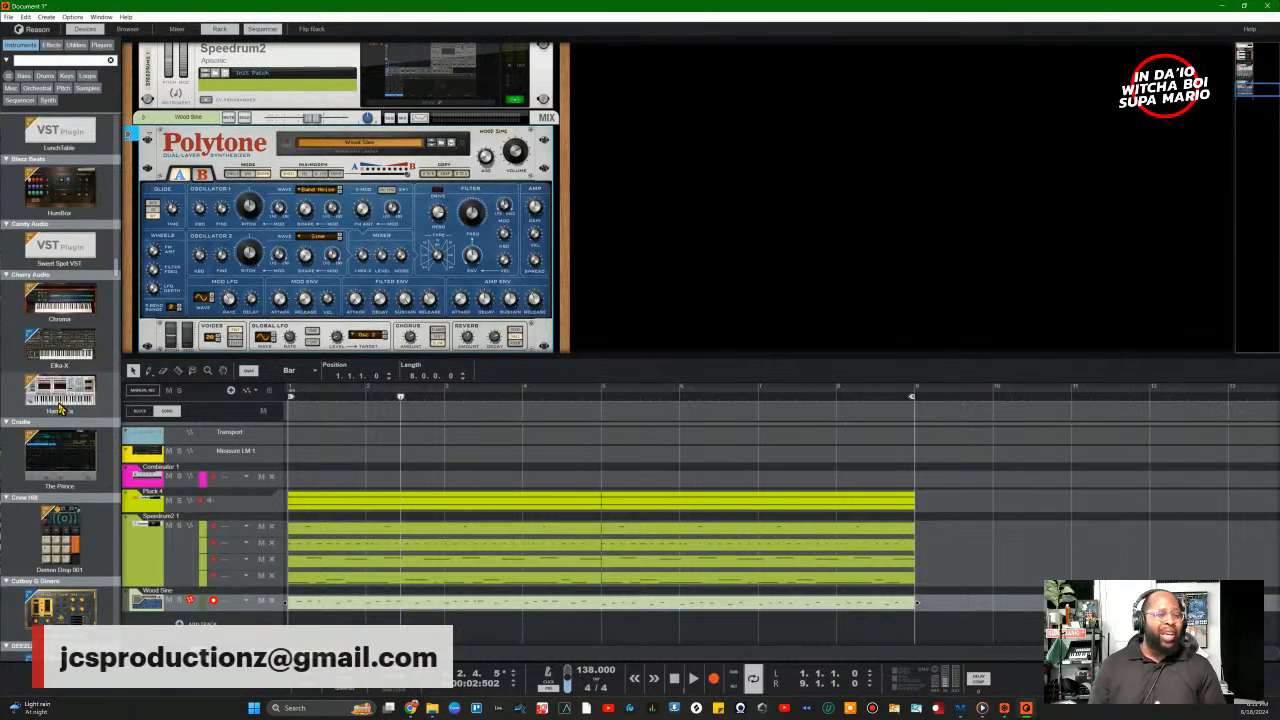
scroll(60, 408, down, 12)
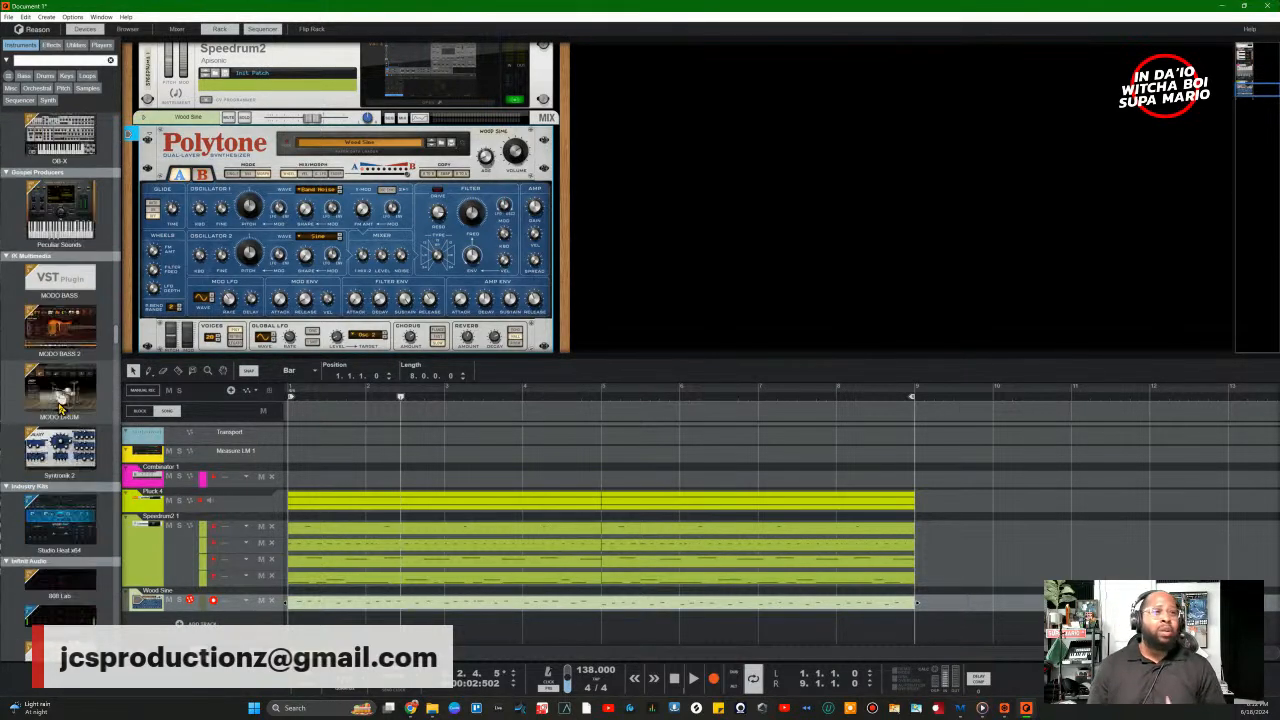
scroll(58, 408, down, 3)
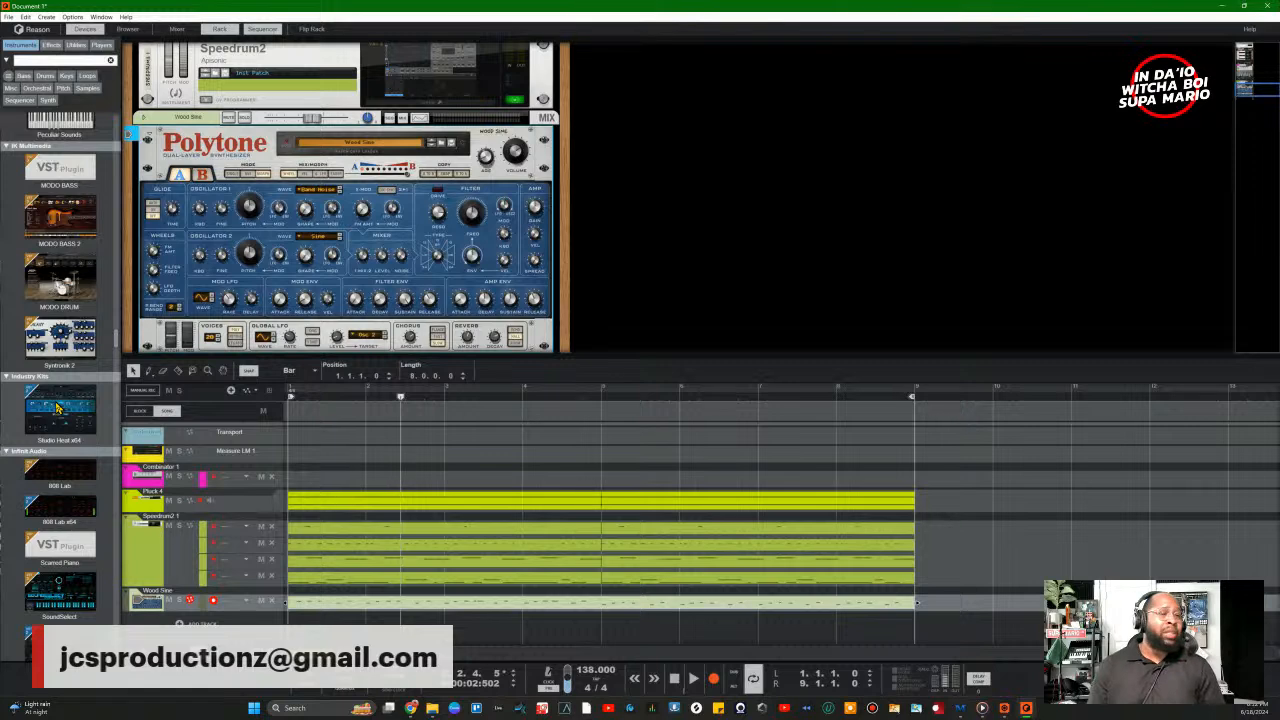
scroll(58, 408, down, 15)
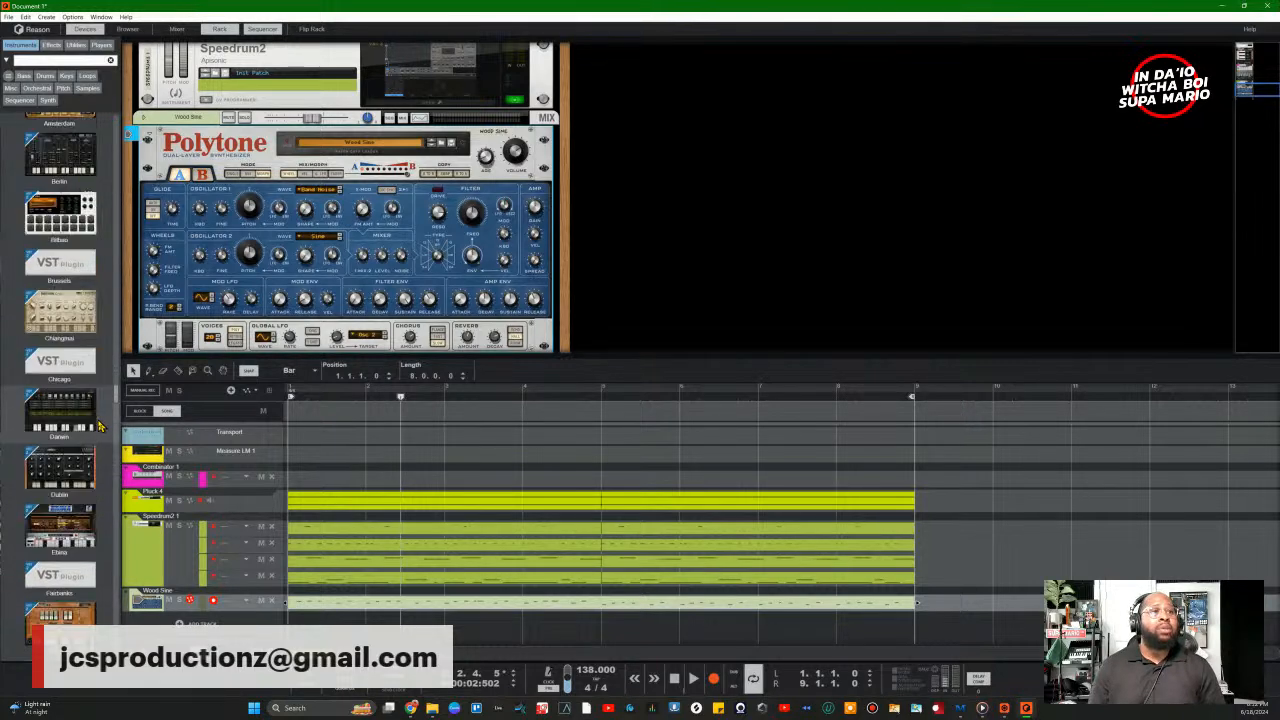
scroll(99, 427, up, 15)
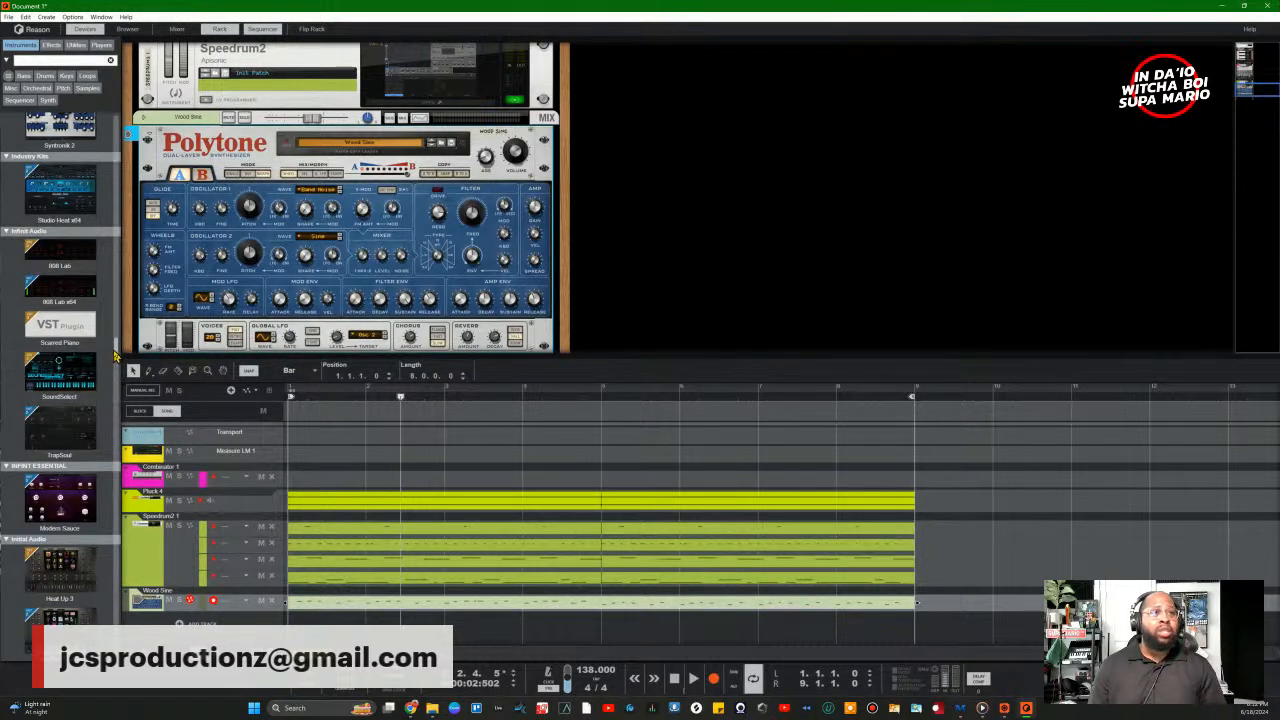
drag(115, 357, 136, 412)
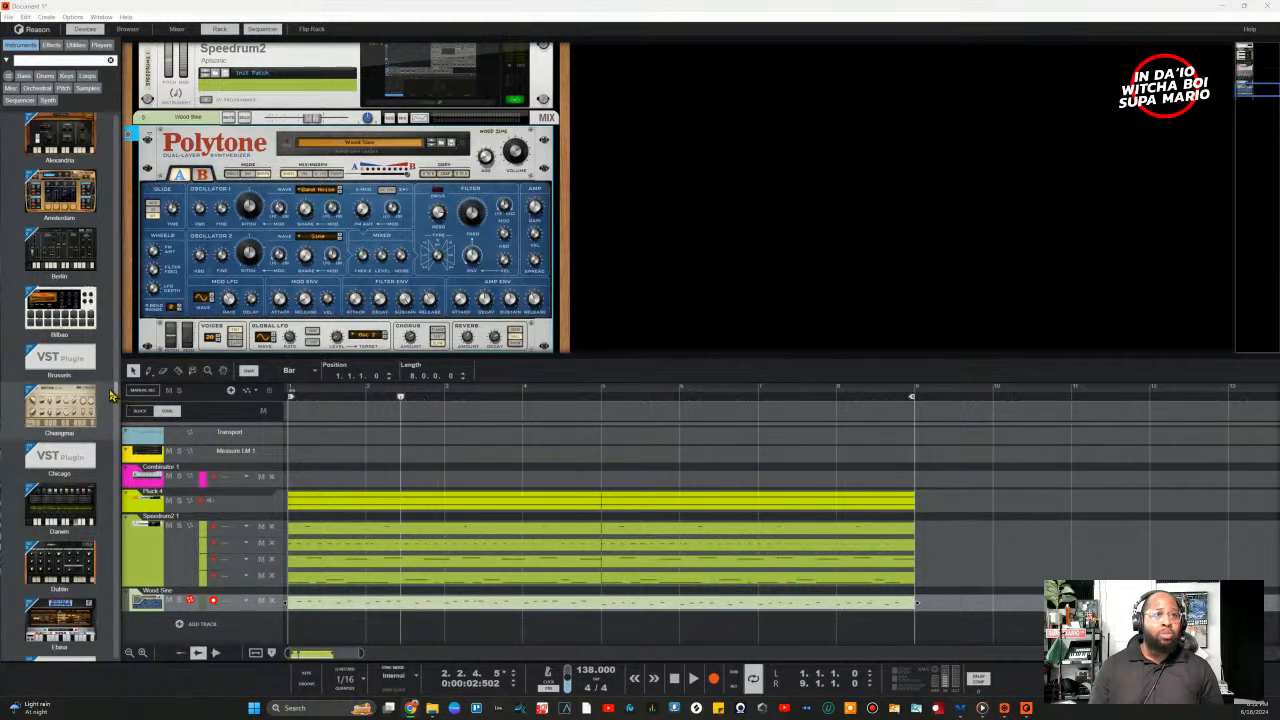
drag(117, 396, 115, 432)
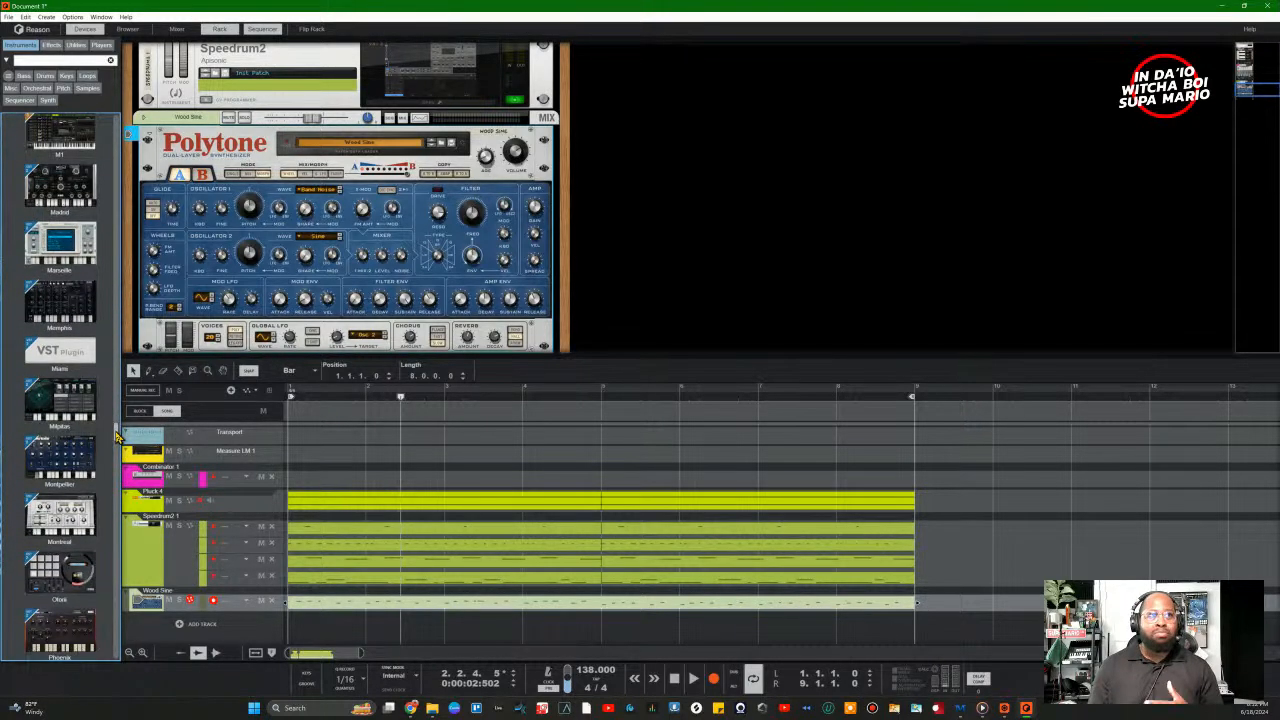
drag(115, 431, 125, 438)
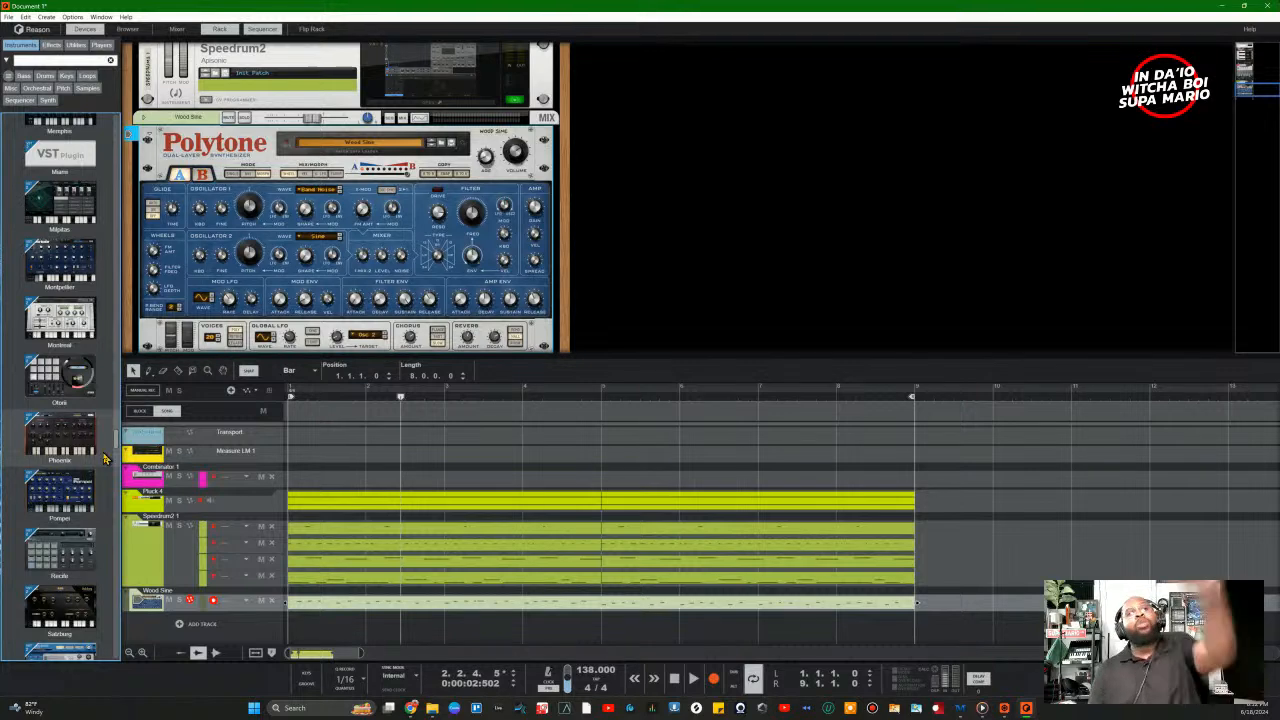
drag(117, 446, 125, 588)
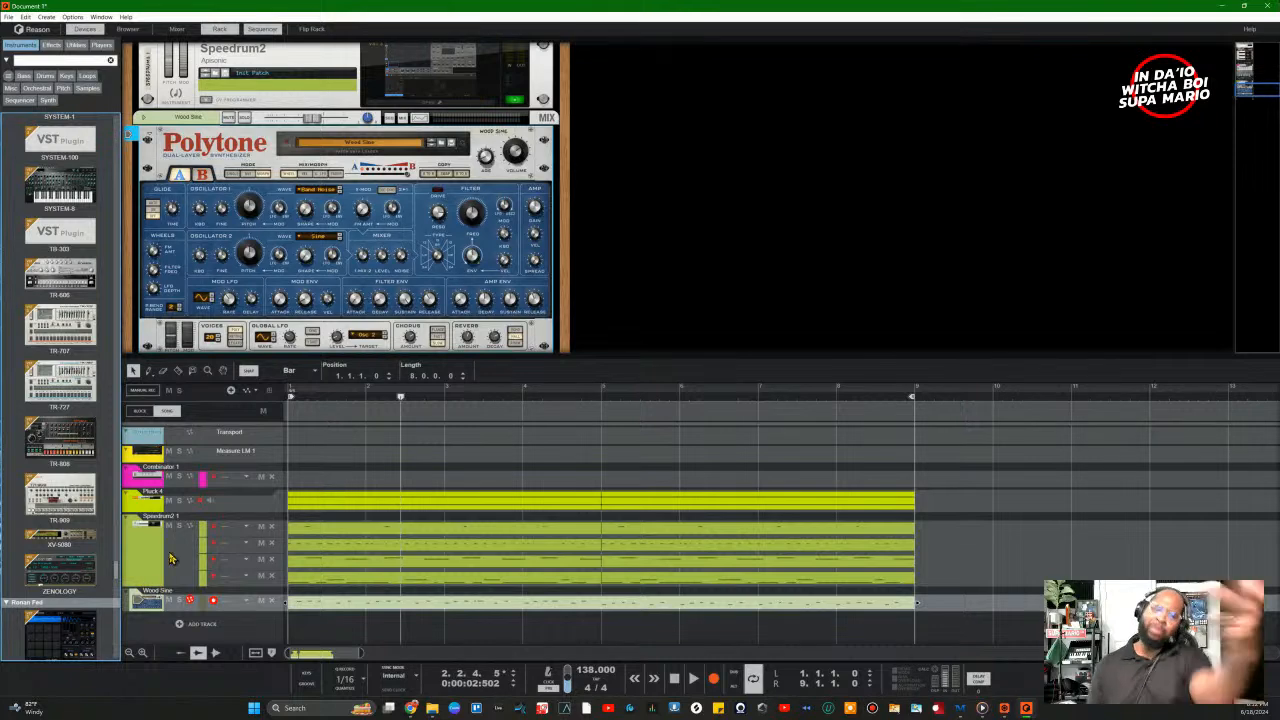
scroll(115, 553, down, 3)
scroll(115, 553, down, 5)
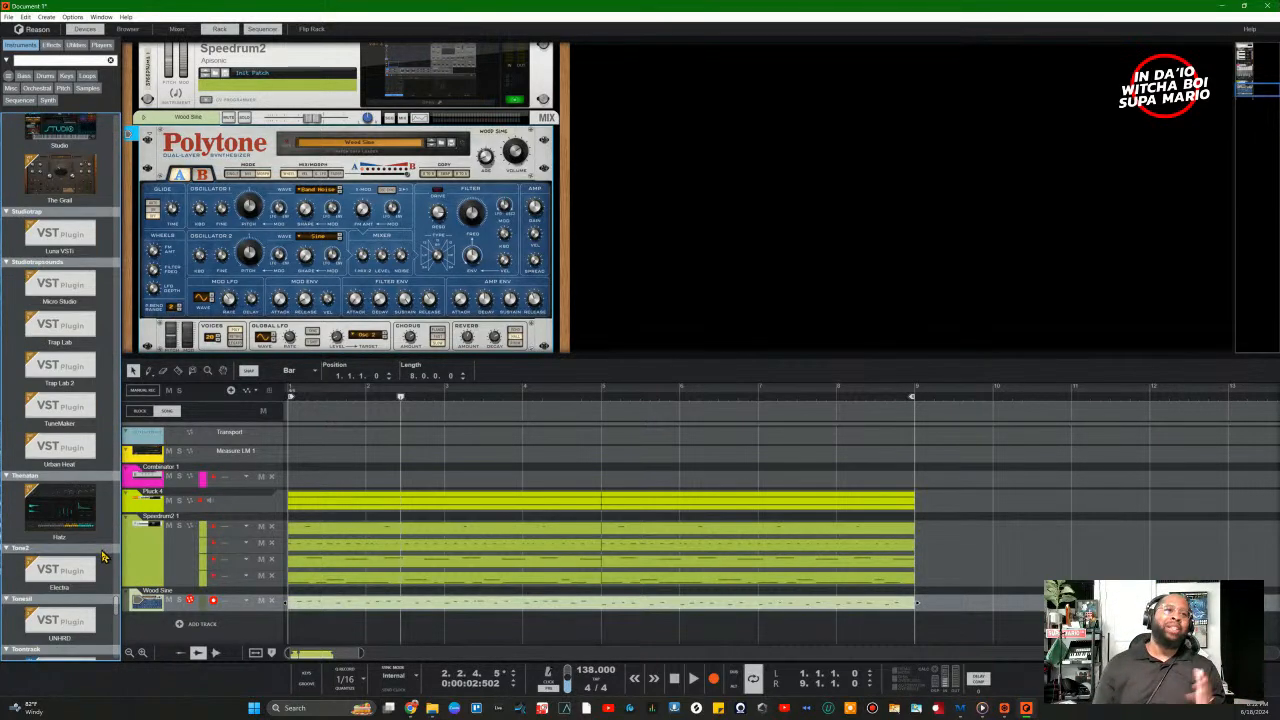
scroll(93, 558, down, 5)
scroll(93, 558, down, 5)
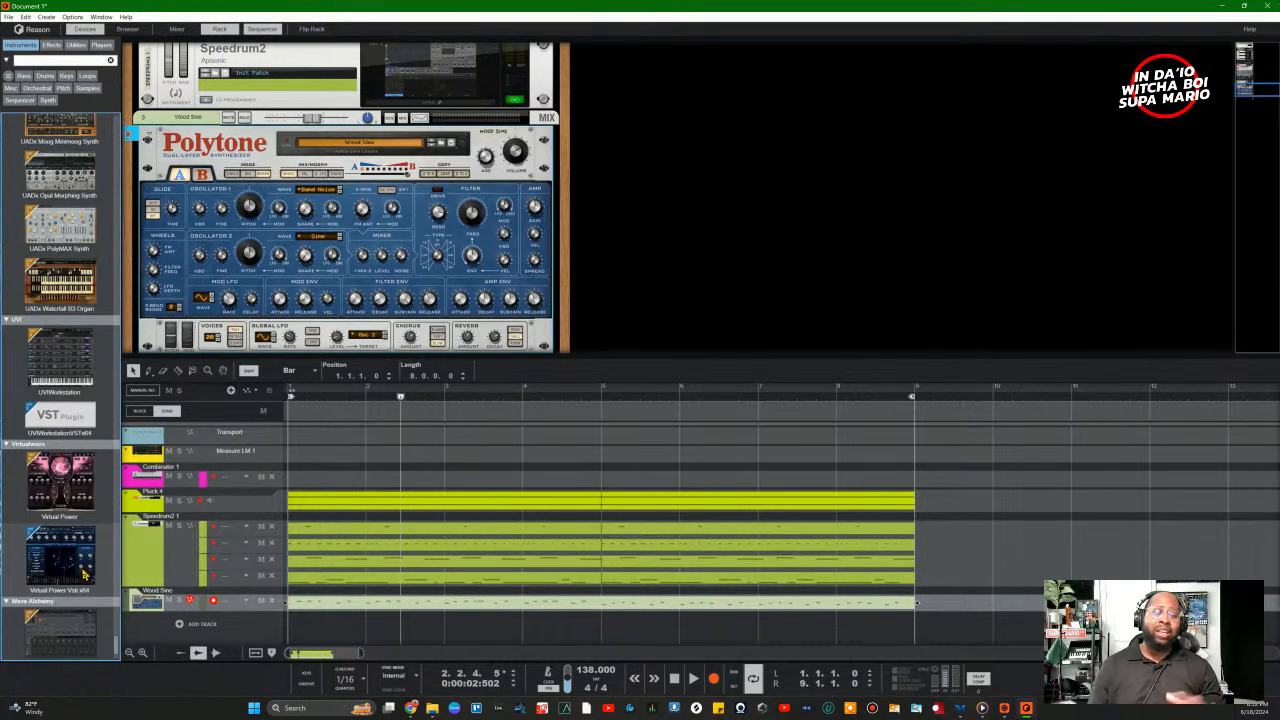
scroll(83, 585, down, 2)
scroll(90, 595, up, 15)
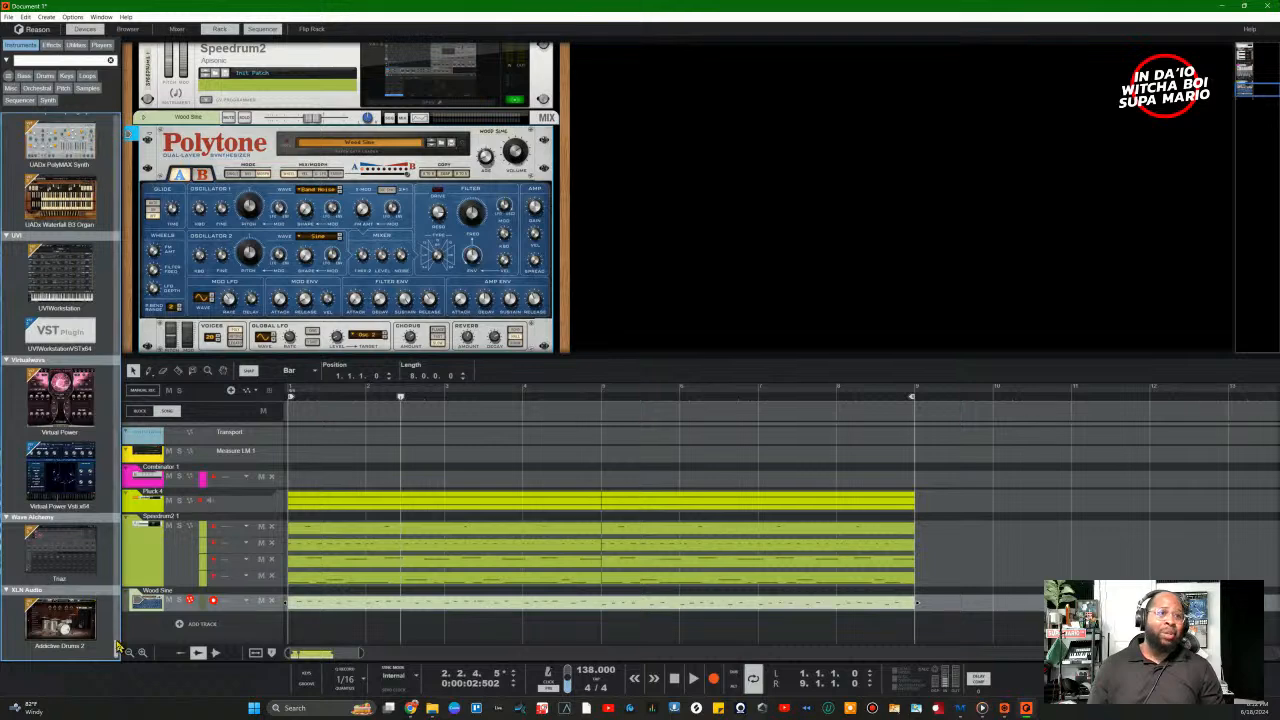
scroll(127, 587, up, 8)
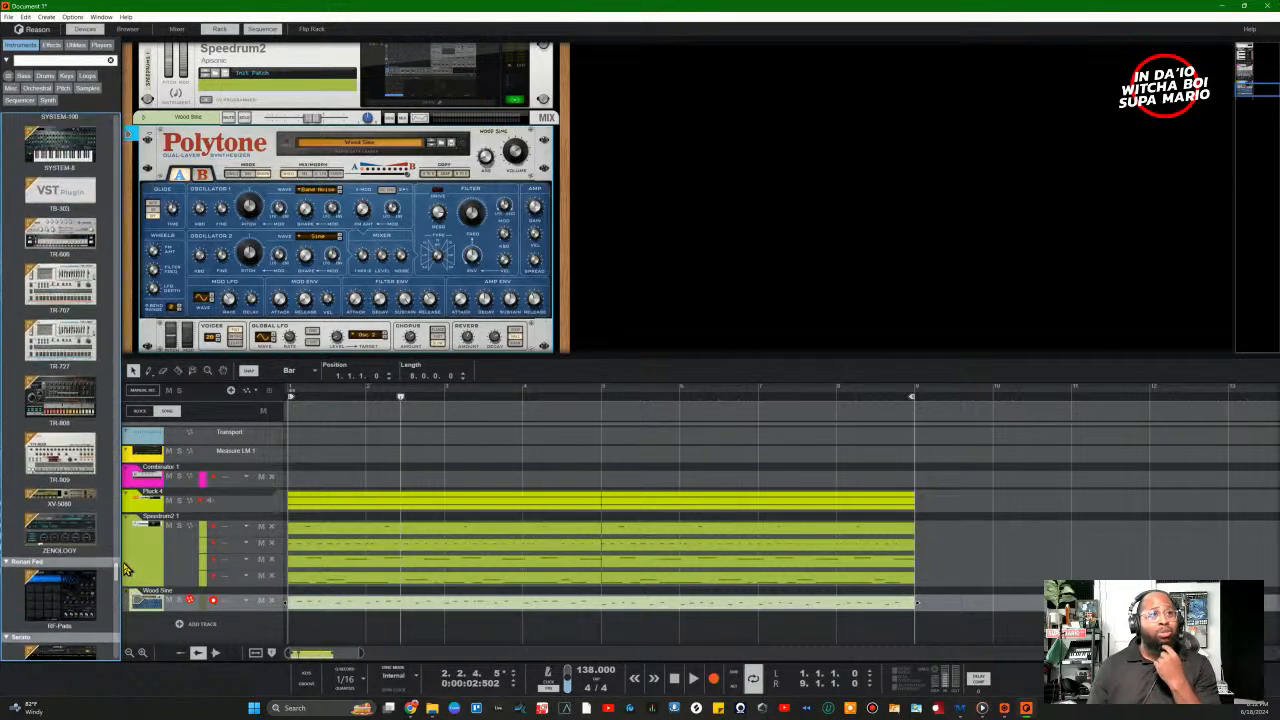
scroll(127, 568, up, 10)
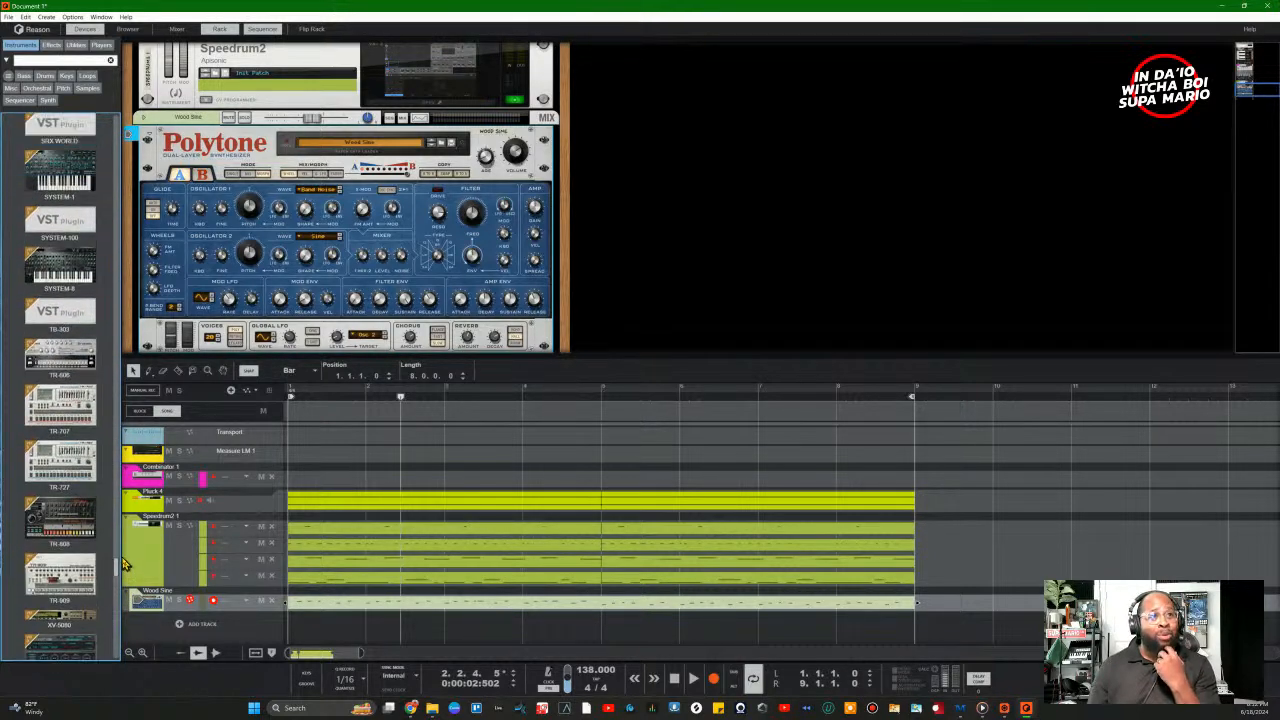
scroll(116, 540, up, 1)
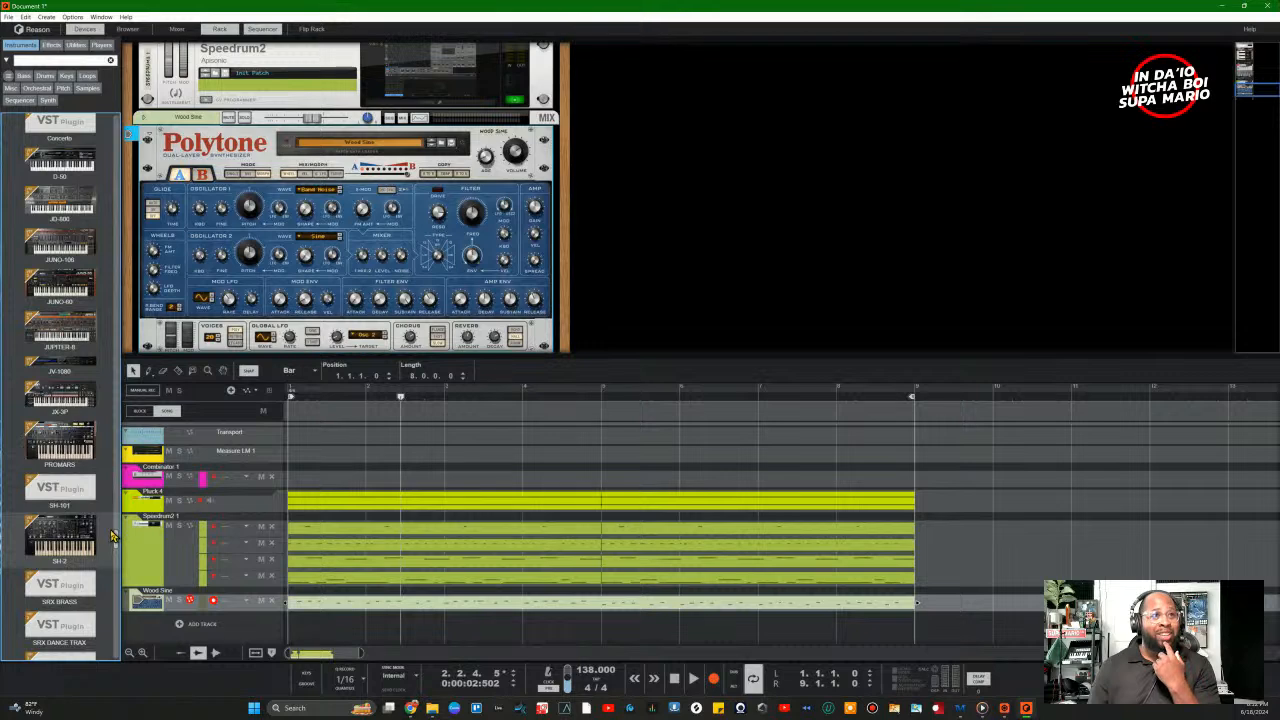
scroll(112, 536, up, 3)
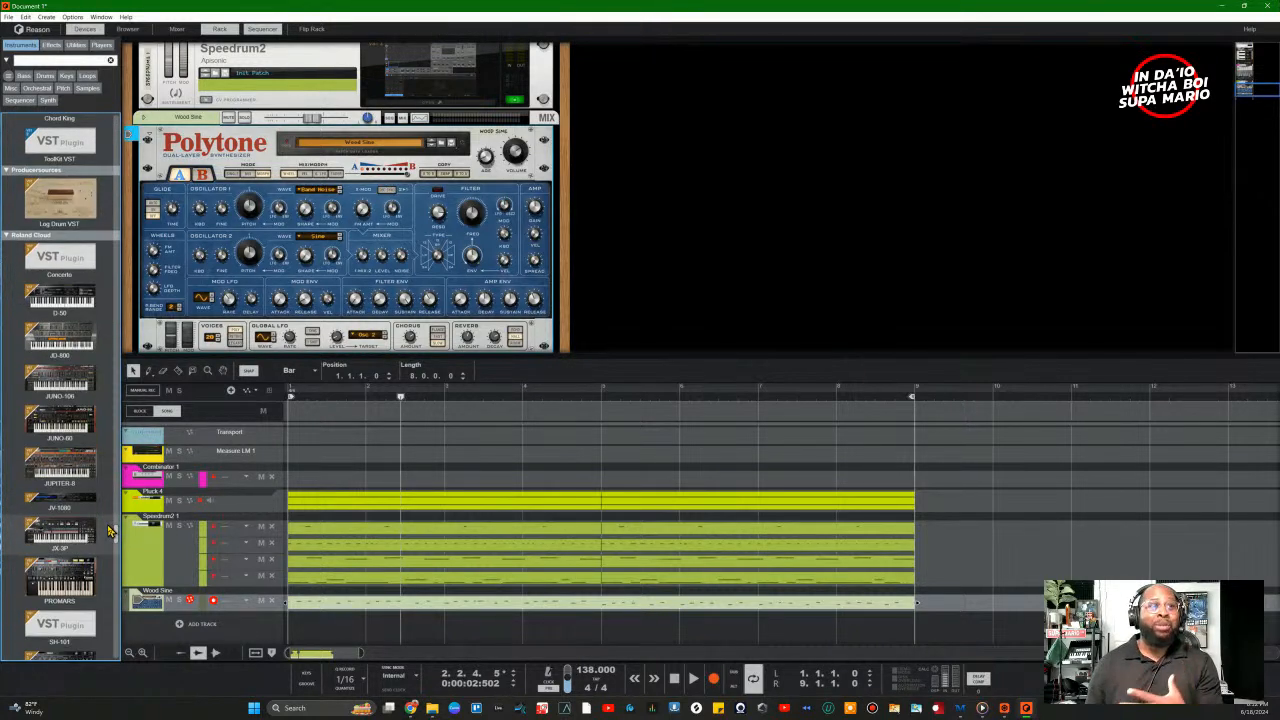
scroll(110, 530, up, 15)
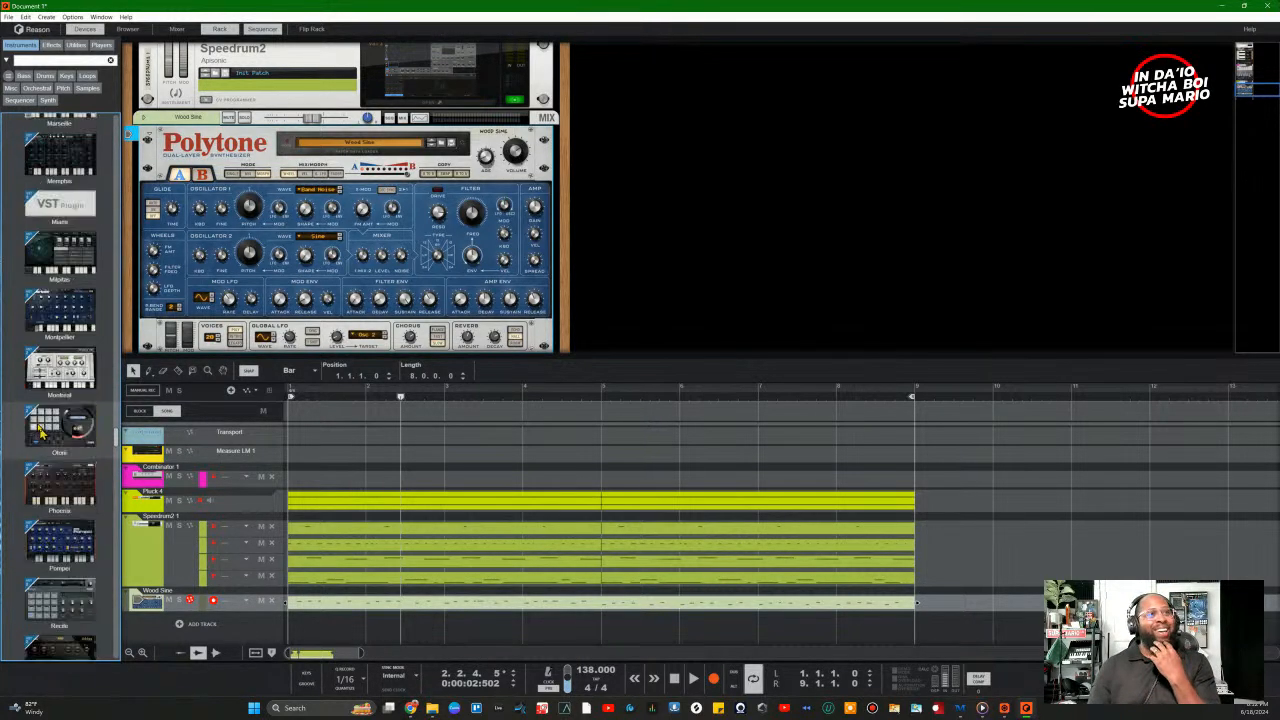
scroll(40, 430, down, 15)
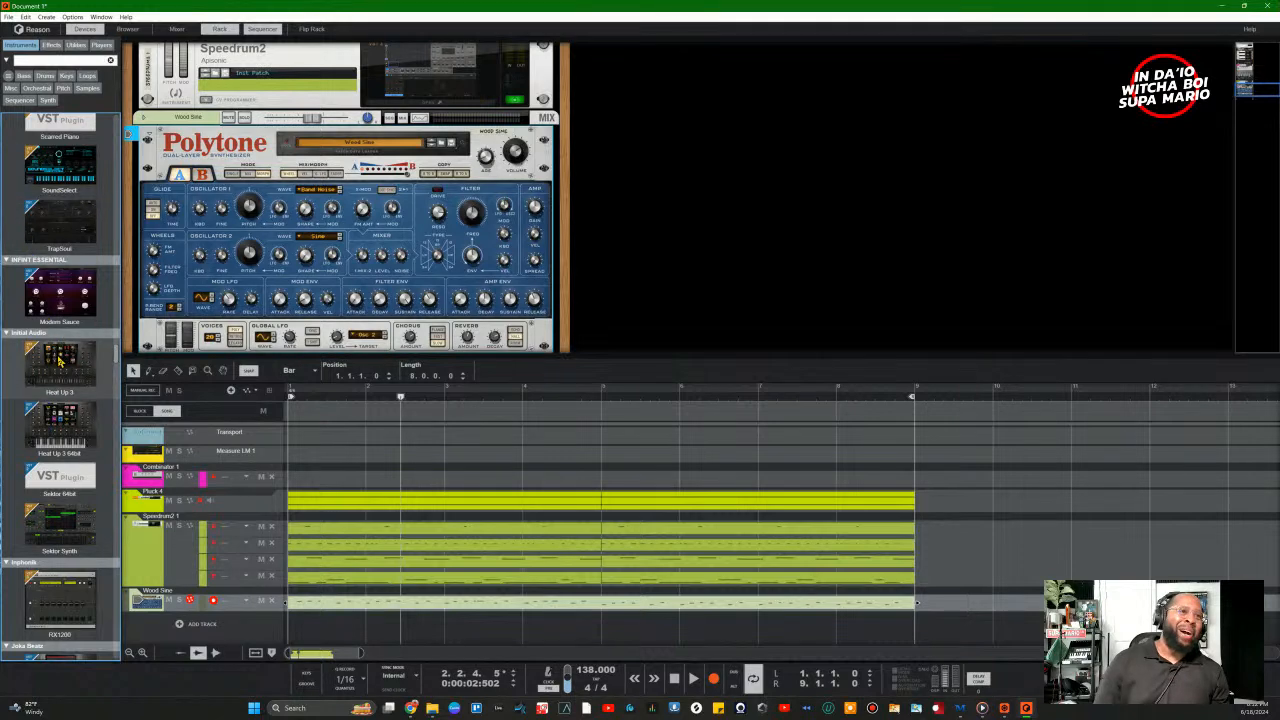
scroll(59, 362, up, 5)
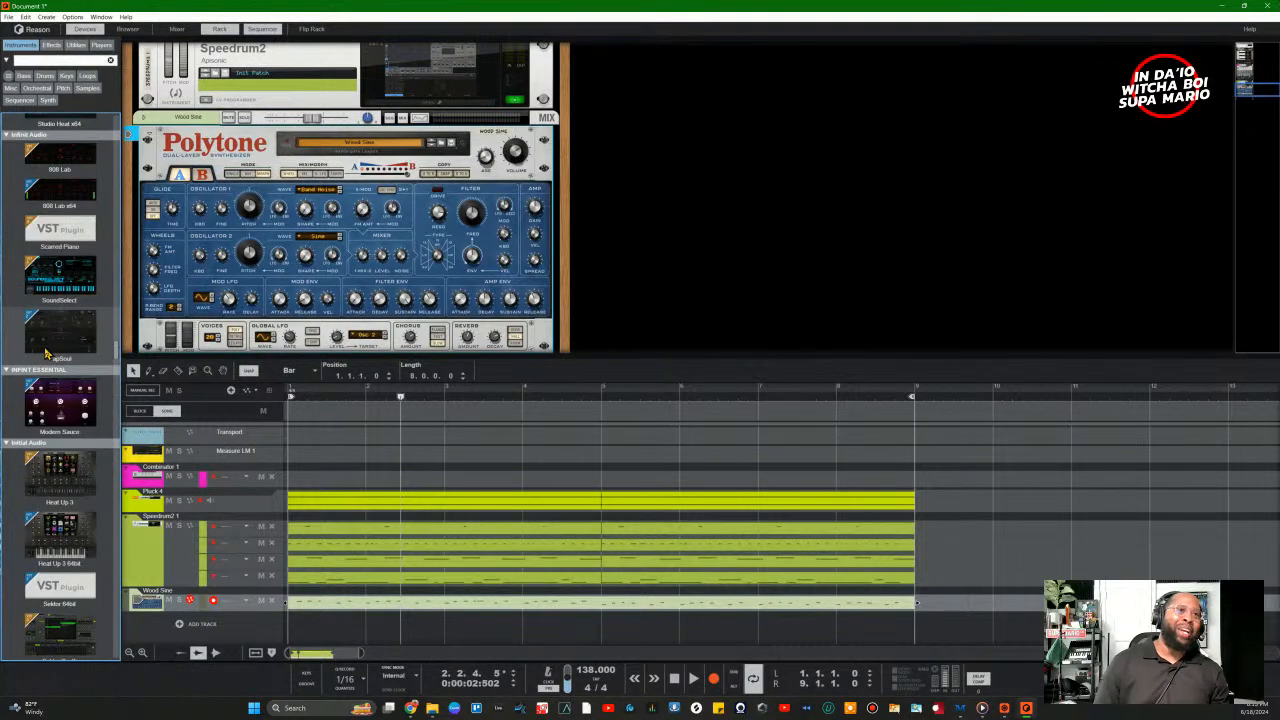
scroll(45, 352, up, 5)
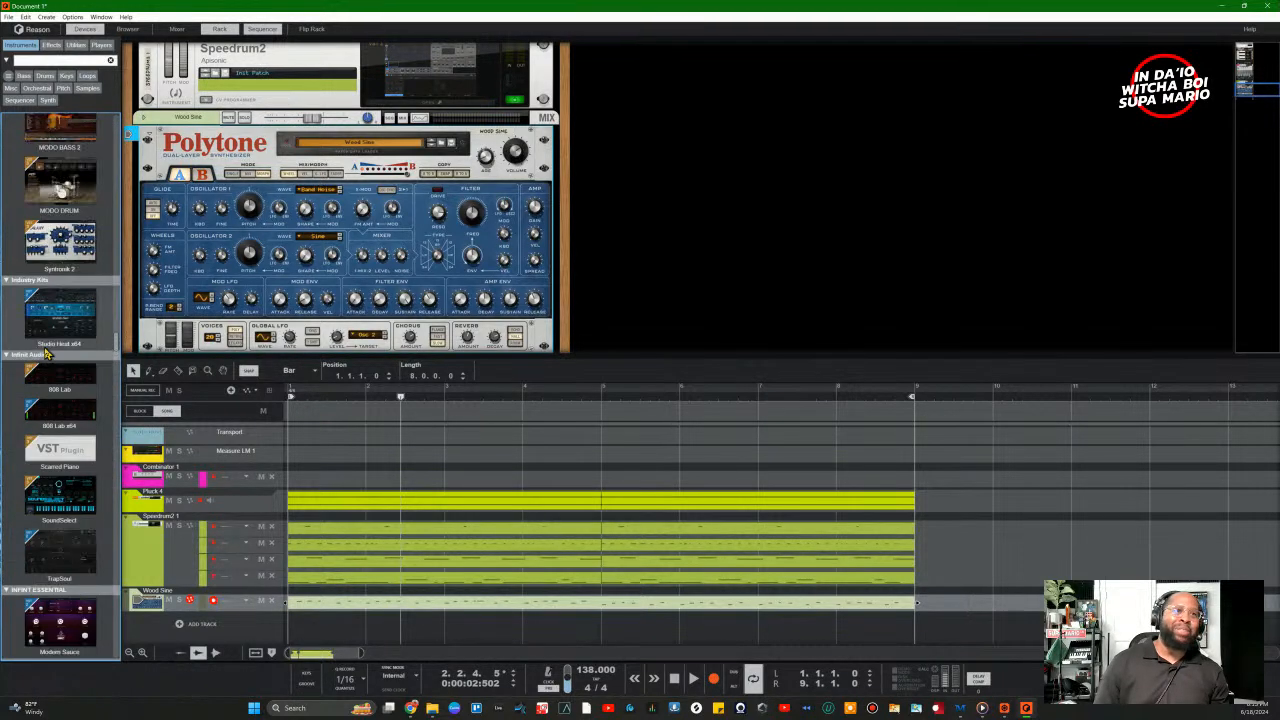
Step: Search the browser for 'SubLa' and drop SubLabXL into the rack below the Polytone
click(64, 60)
text(SubLab)
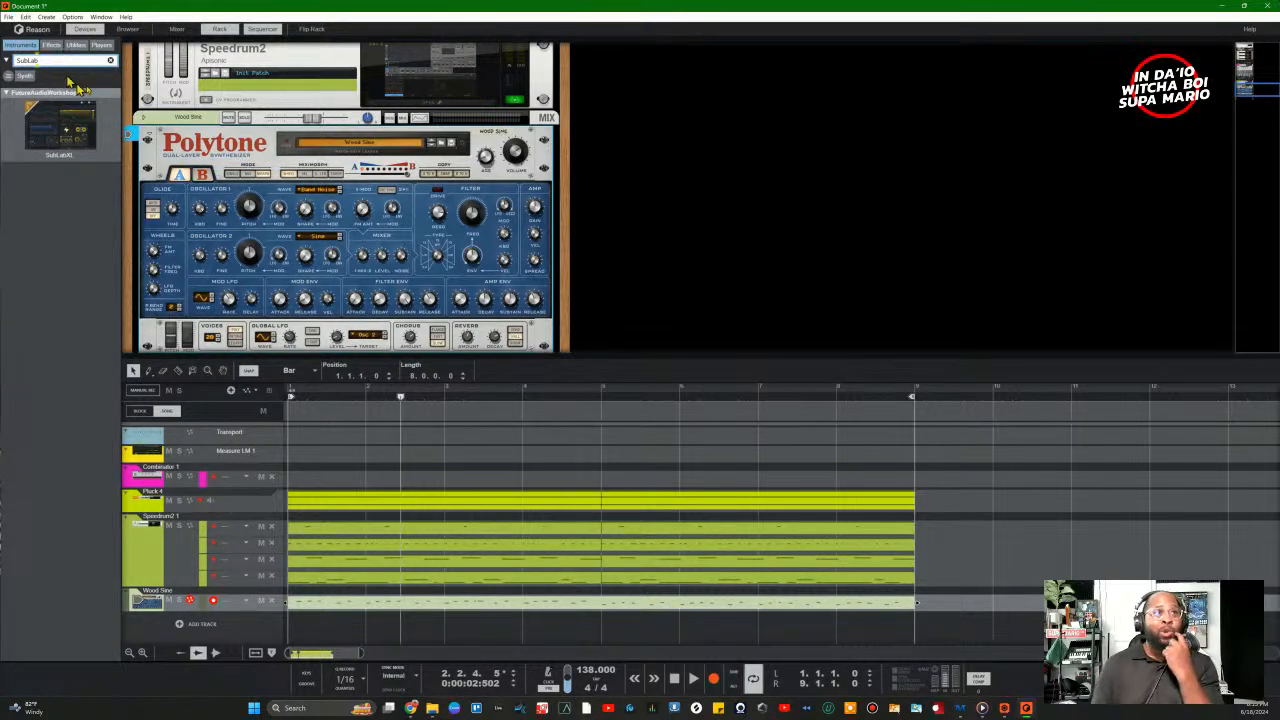
mouse_move(65, 125)
mouse_down()
mouse_move(923, 162)
mouse_move(891, 165)
mouse_move(893, 193)
mouse_move(879, 173)
mouse_move(505, 255)
mouse_move(475, 275)
mouse_move(478, 340)
mouse_move(488, 335)
mouse_move(470, 315)
mouse_up()
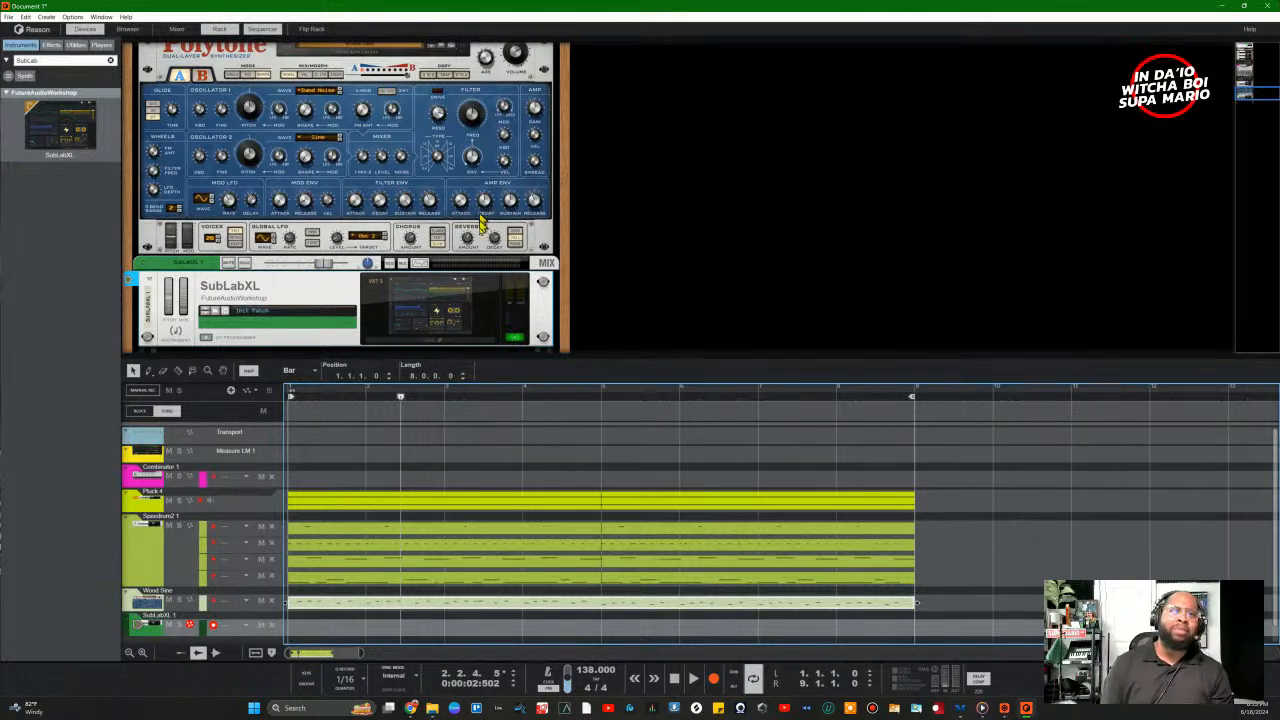
Step: Browse the Essential Lowend pack in the SubLabXL preset browser and lower the SubLabXL level
click(420, 341)
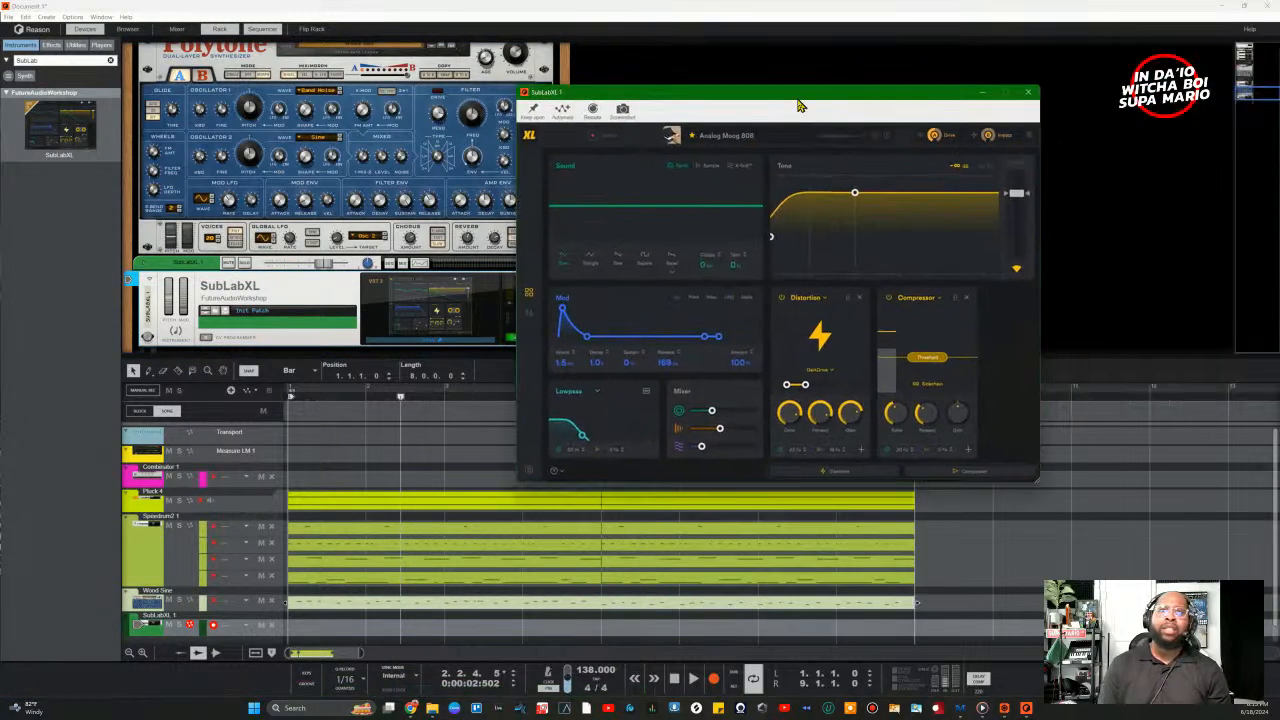
click(728, 140)
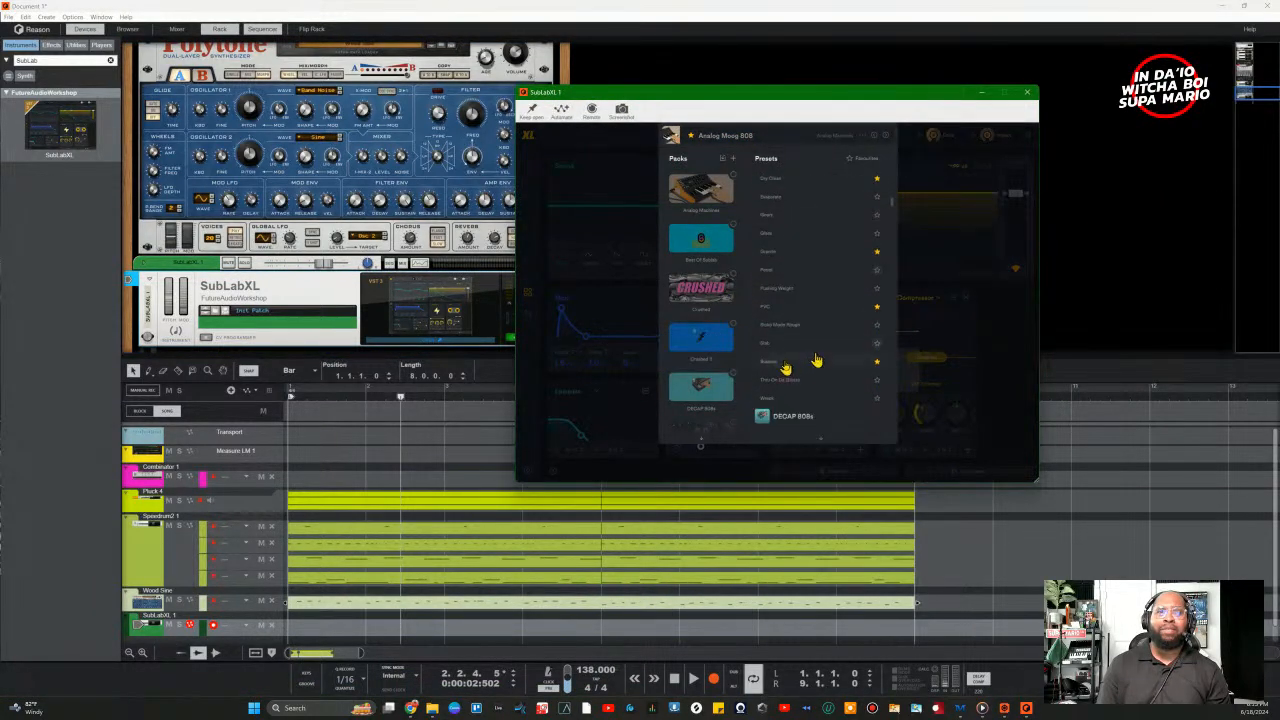
scroll(707, 381, down, 5)
scroll(707, 381, down, 3)
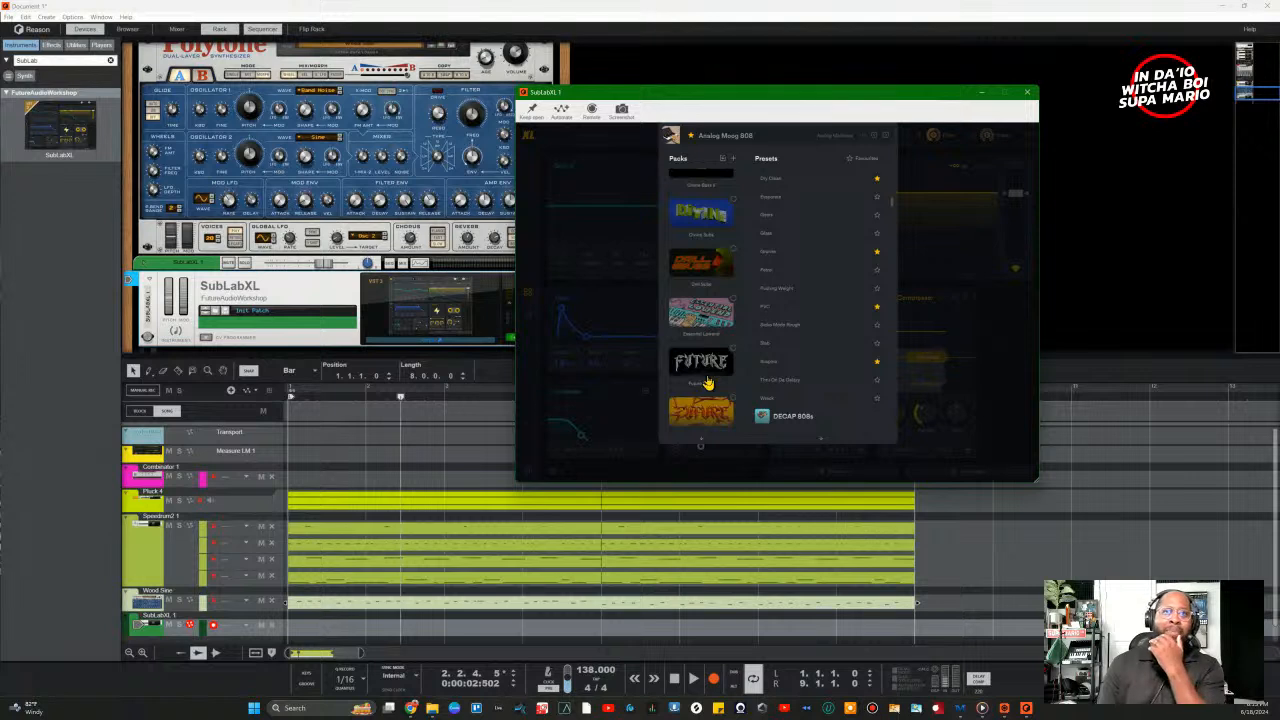
click(711, 322)
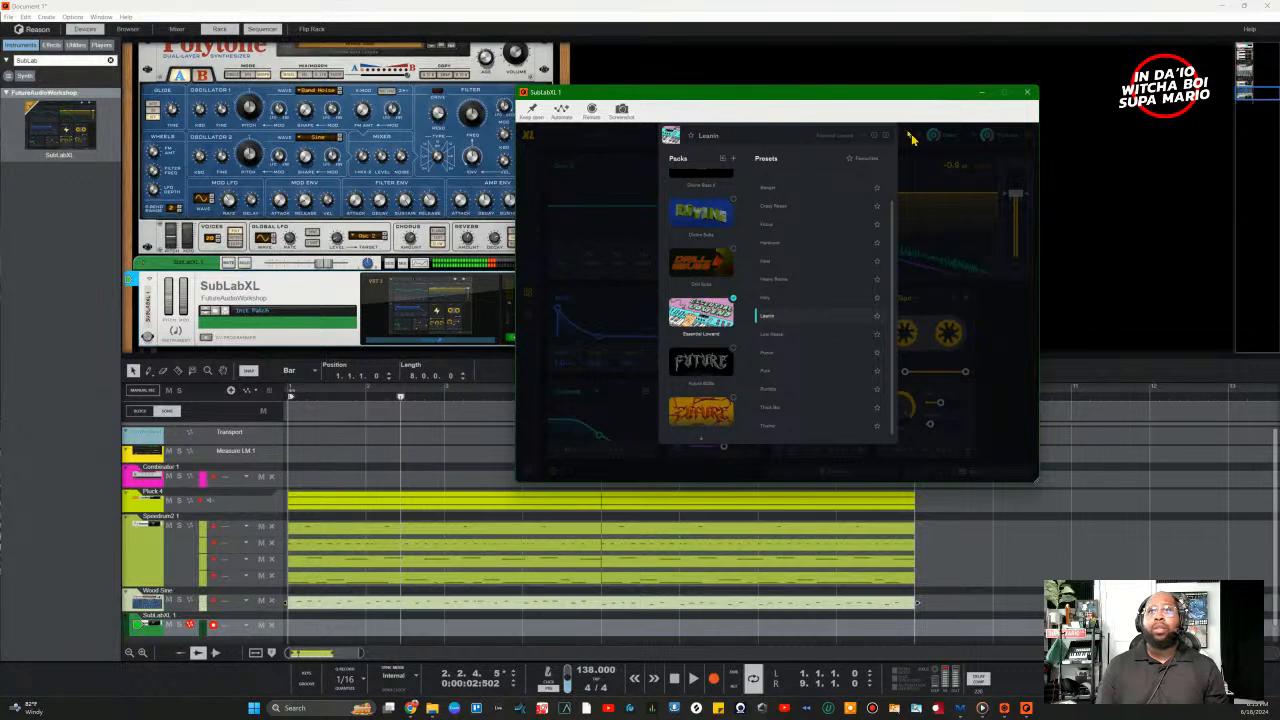
drag(874, 96, 1024, 97)
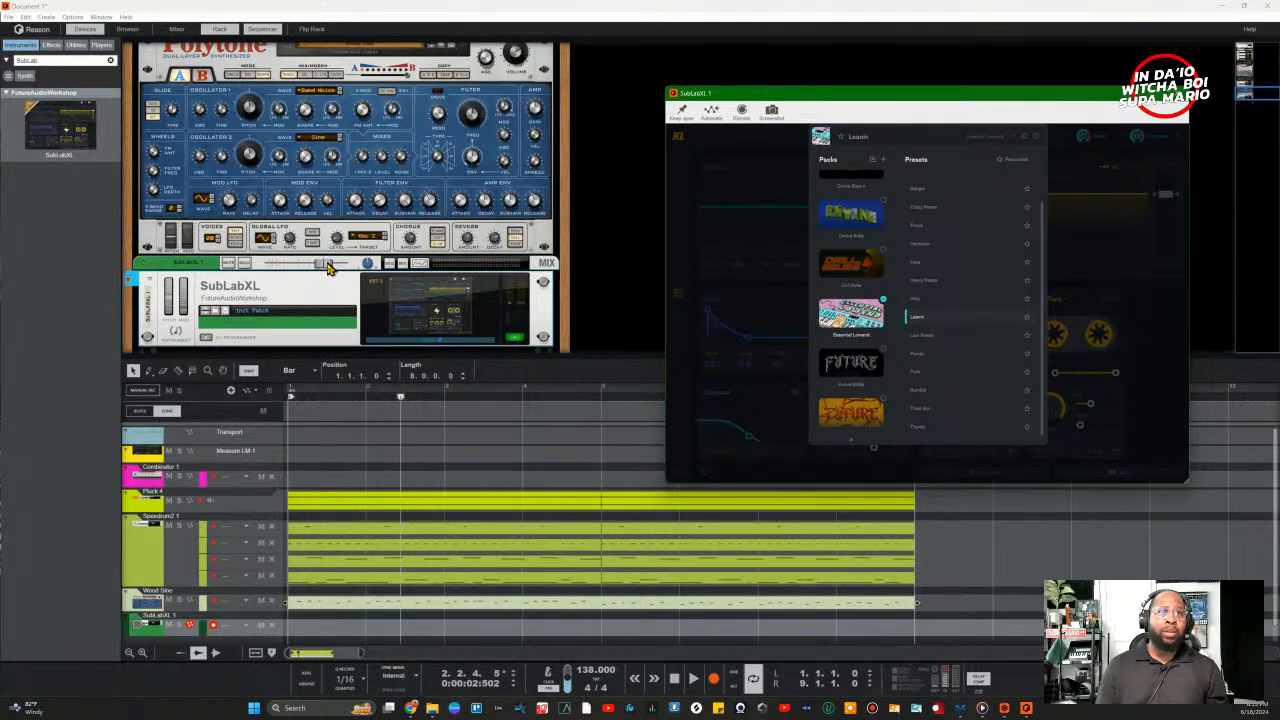
drag(328, 268, 310, 268)
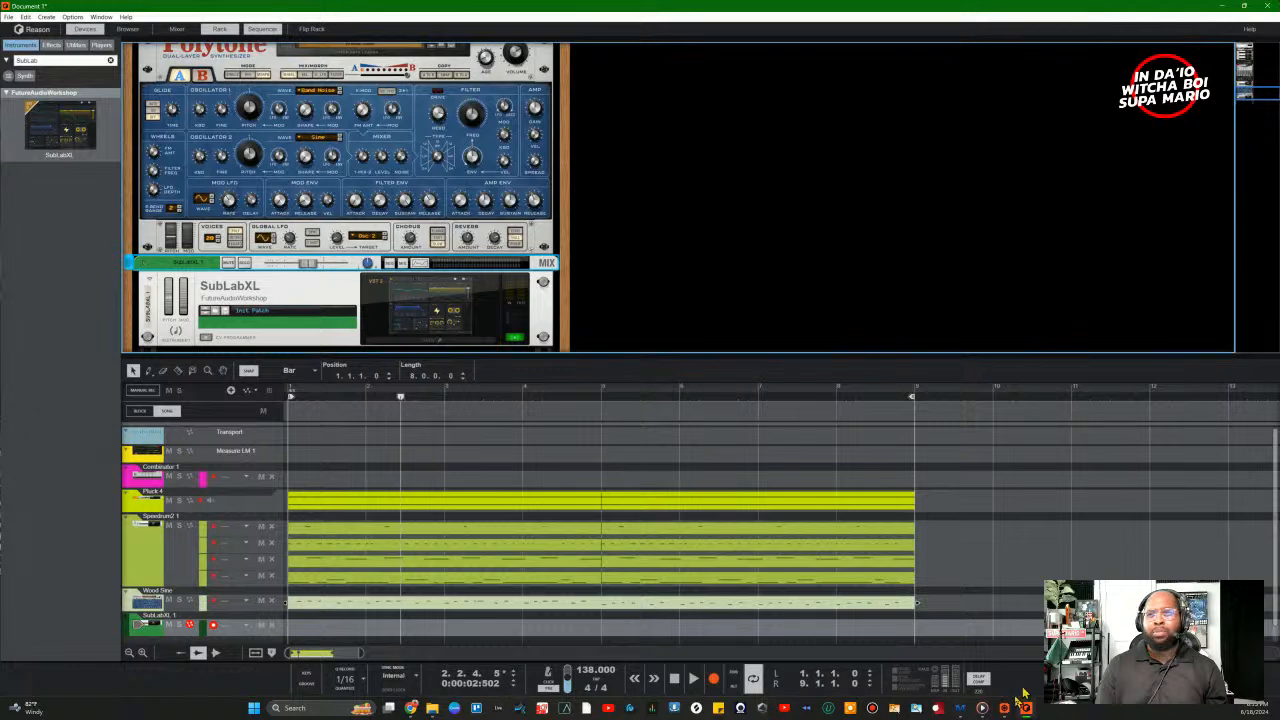
Step: Load the SubLabXL Focus preset and raise the device level back up
click(429, 341)
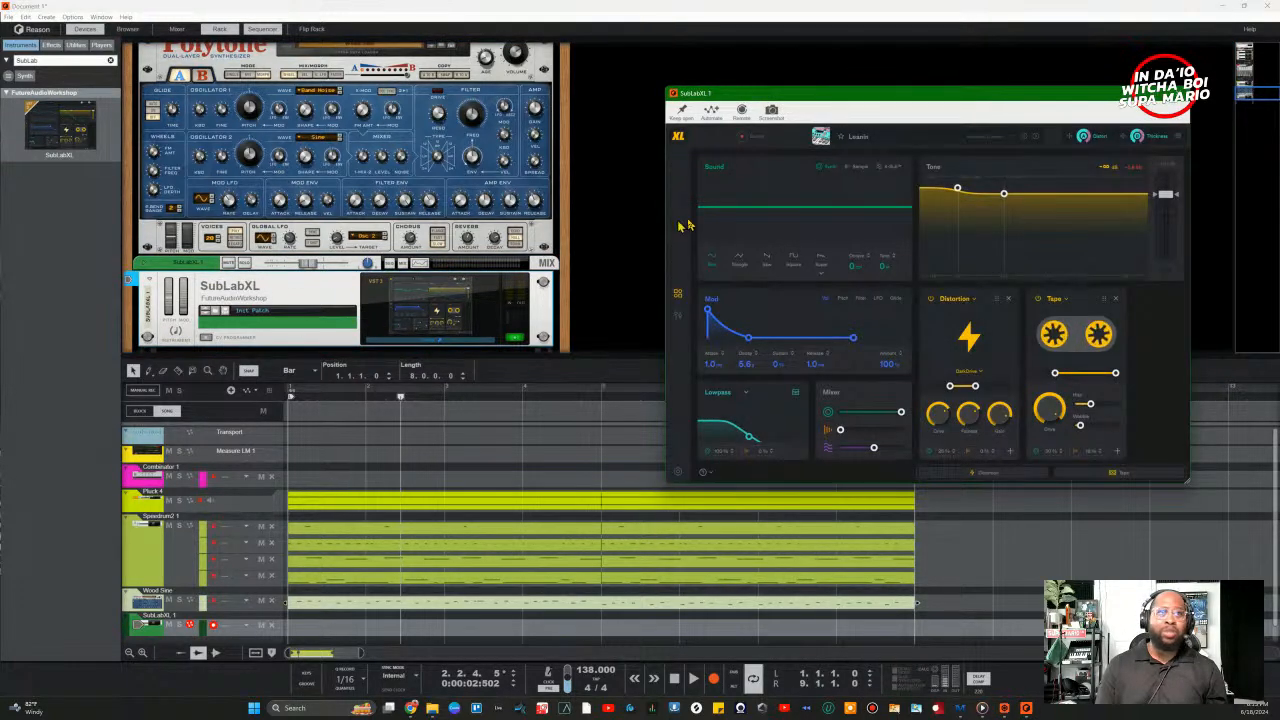
click(884, 143)
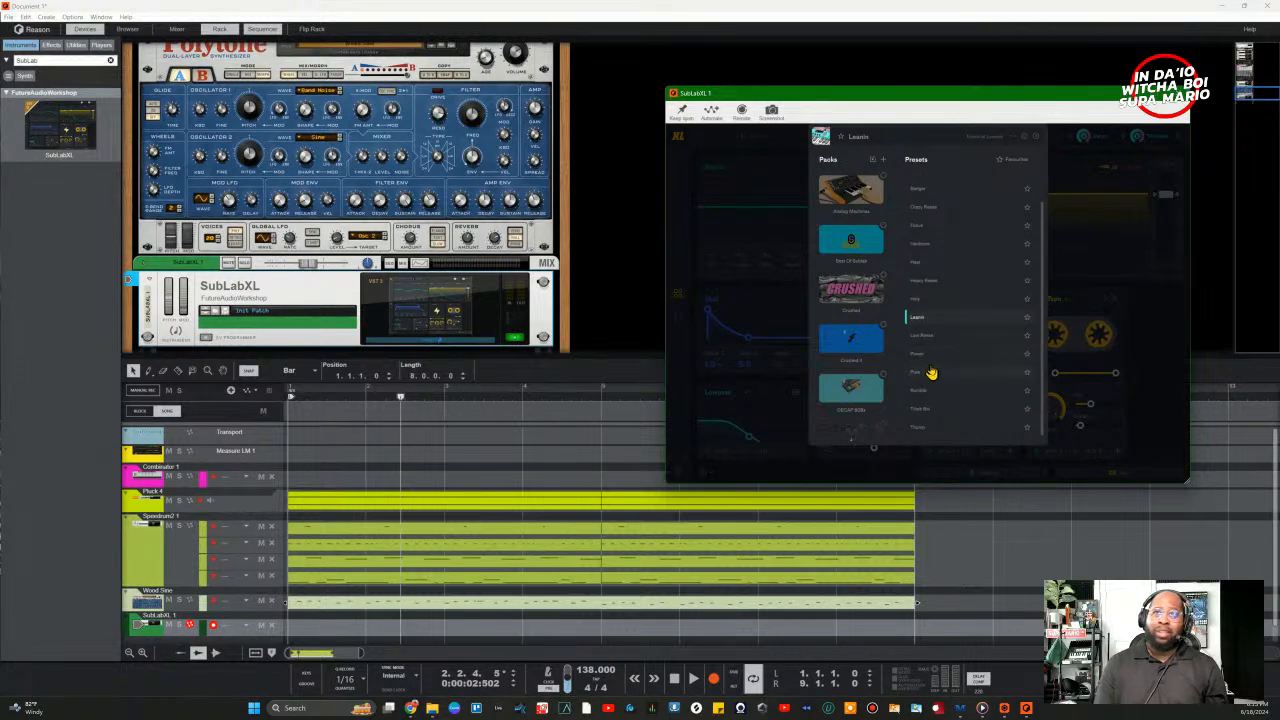
click(944, 227)
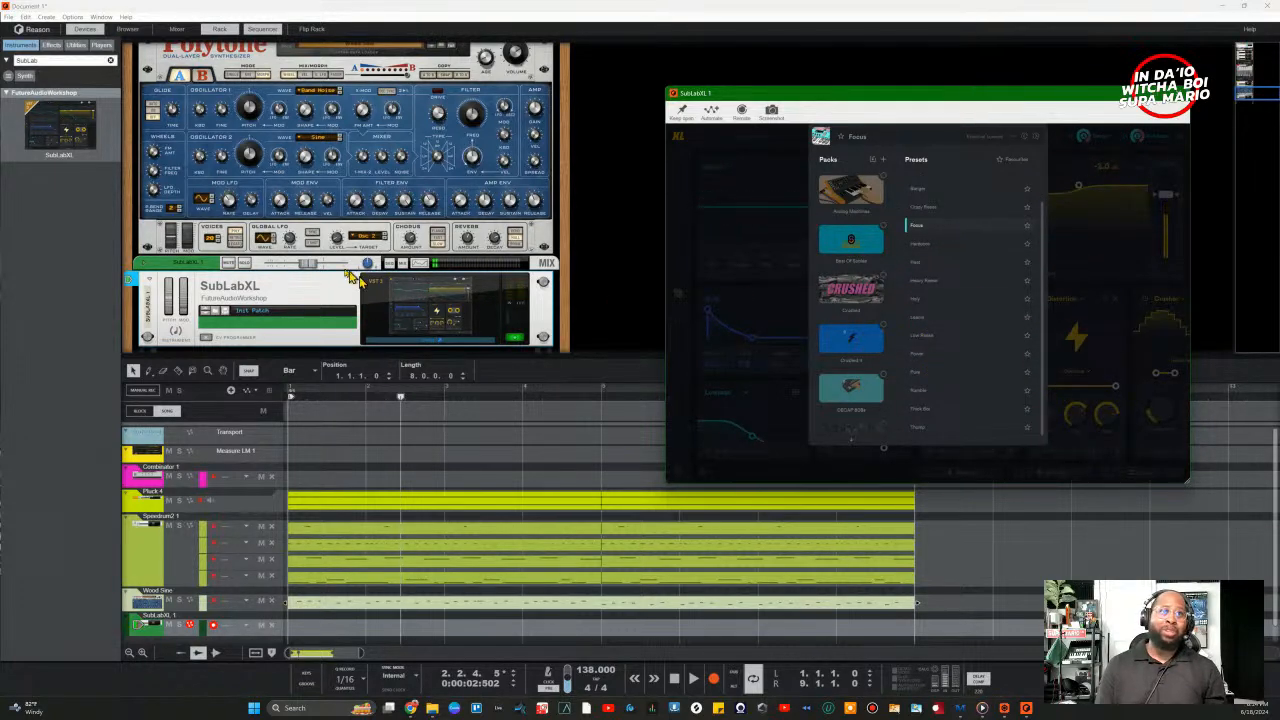
drag(311, 267, 324, 268)
Step: Audition Divine Bass II presets NoBudget and TommyKnocker, settling on TrailBlaze
click(431, 327)
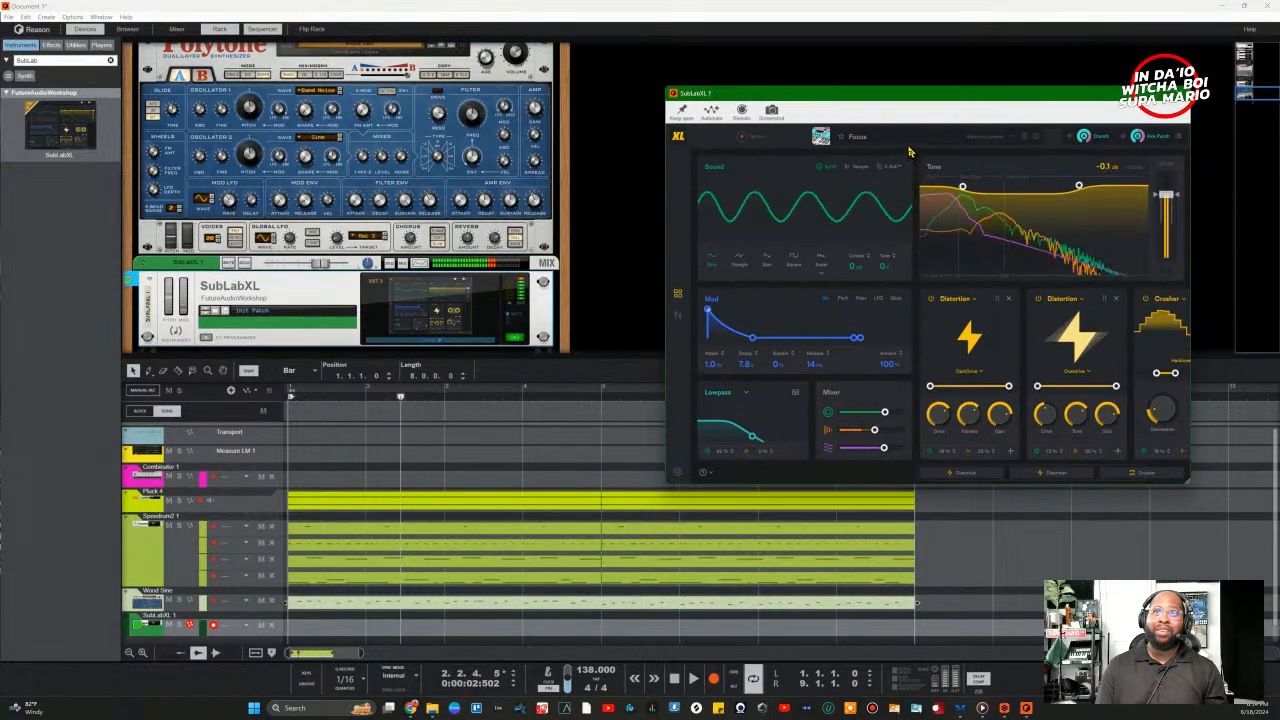
click(902, 145)
scroll(850, 280, up, 4)
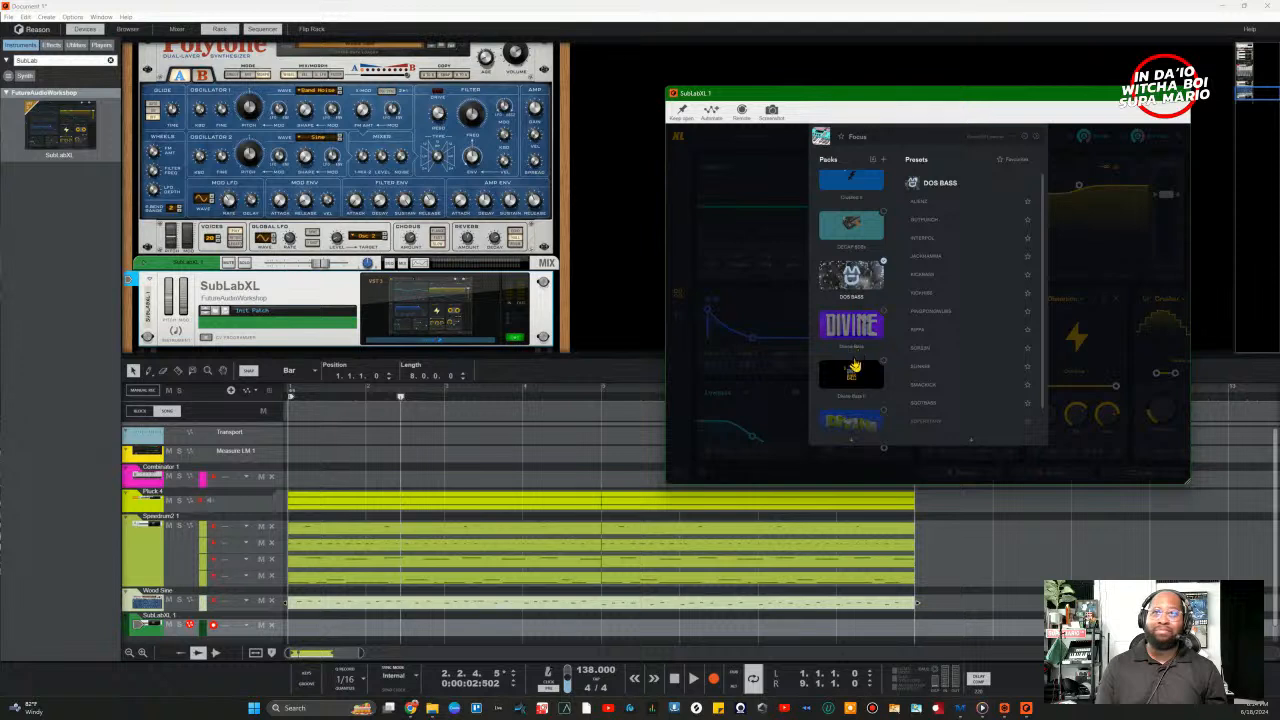
click(852, 375)
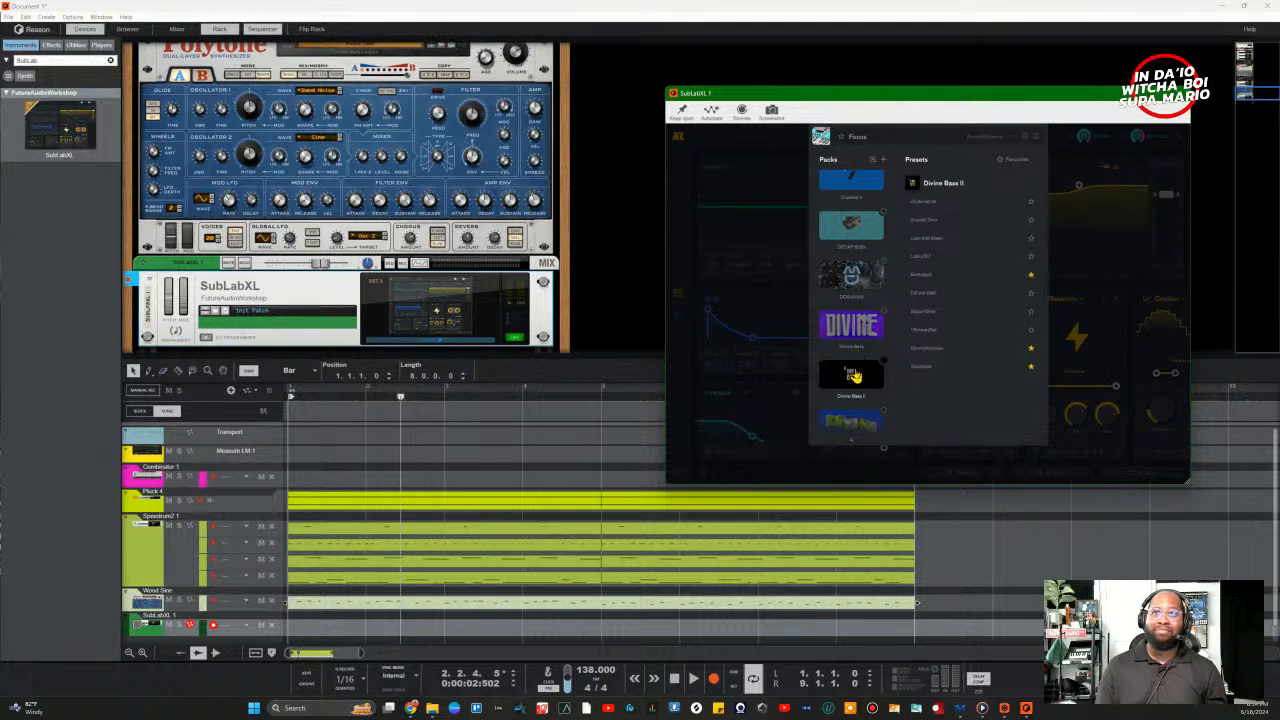
click(956, 283)
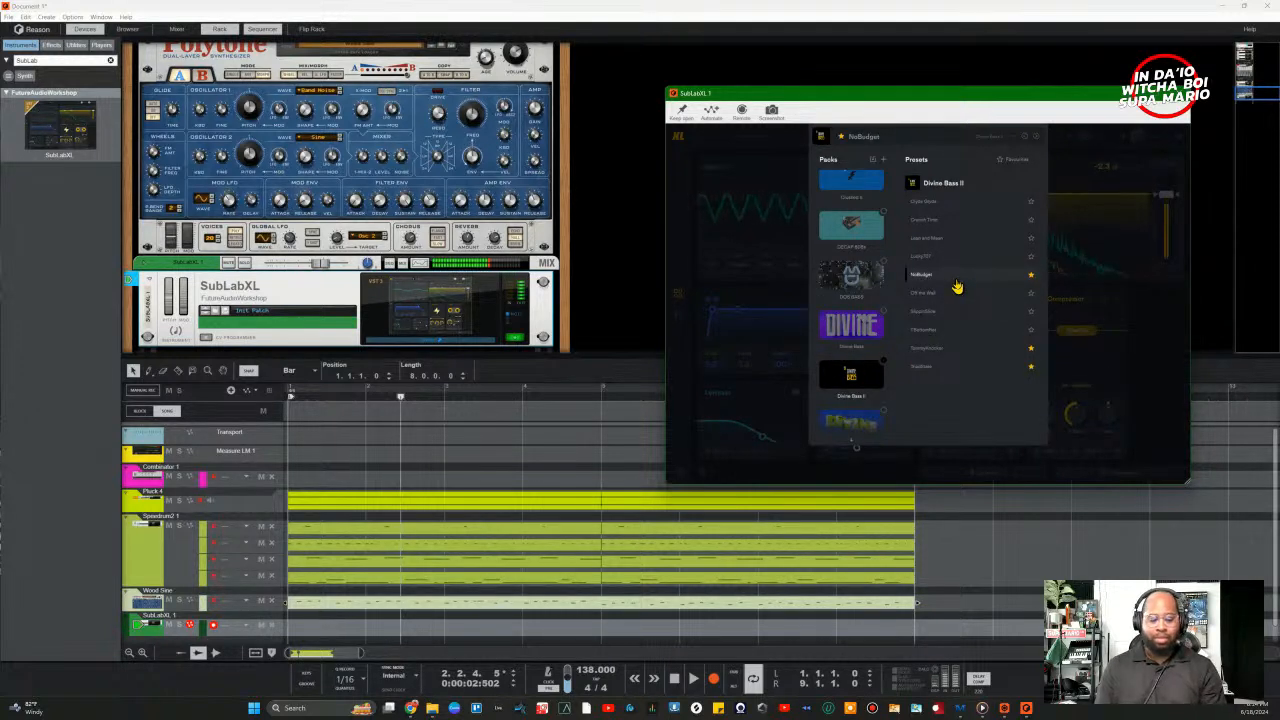
click(971, 350)
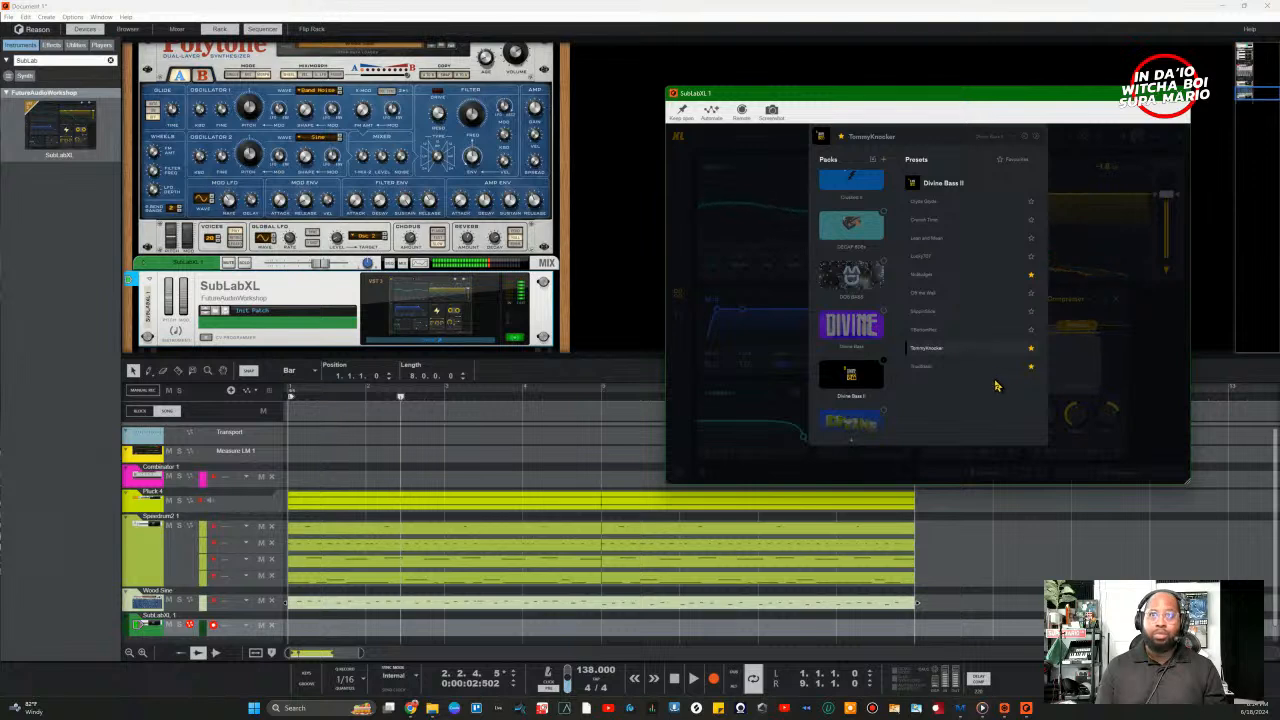
click(979, 370)
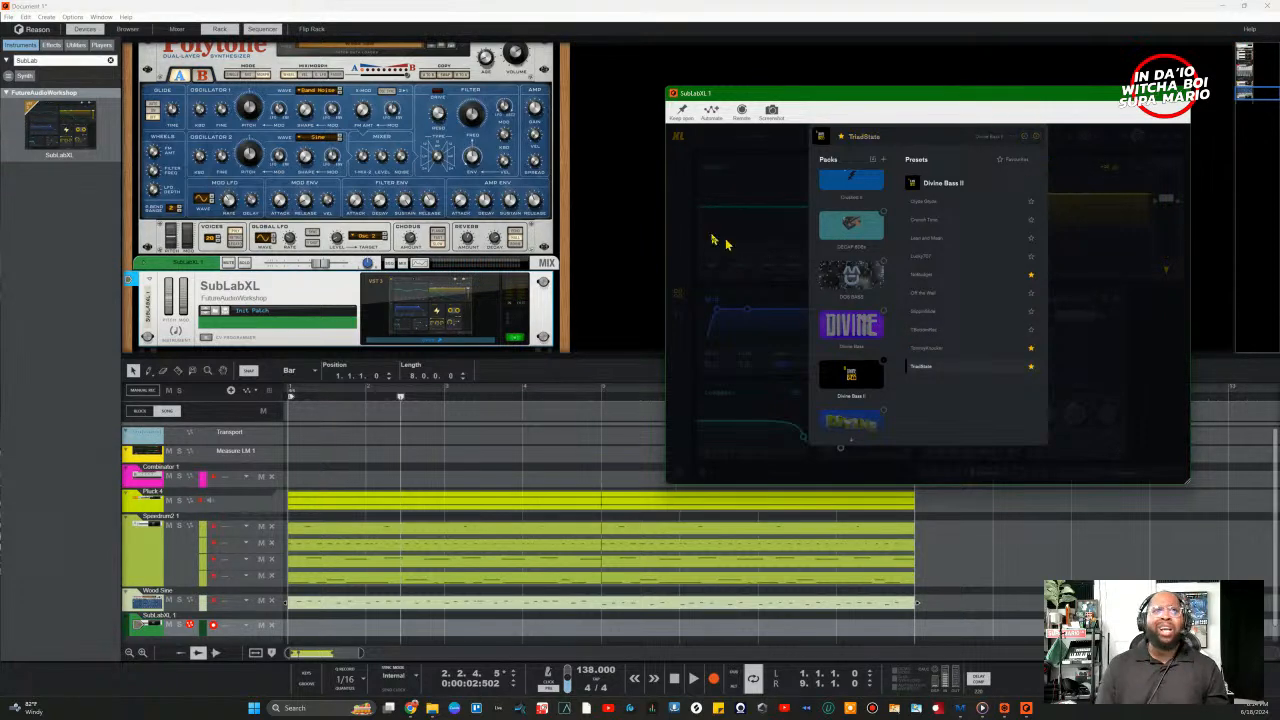
Step: Close the SubLabXL plugin window and play the beat from the song start
click(643, 278)
key(shift+Return)
key(shift+Return)
key(space)
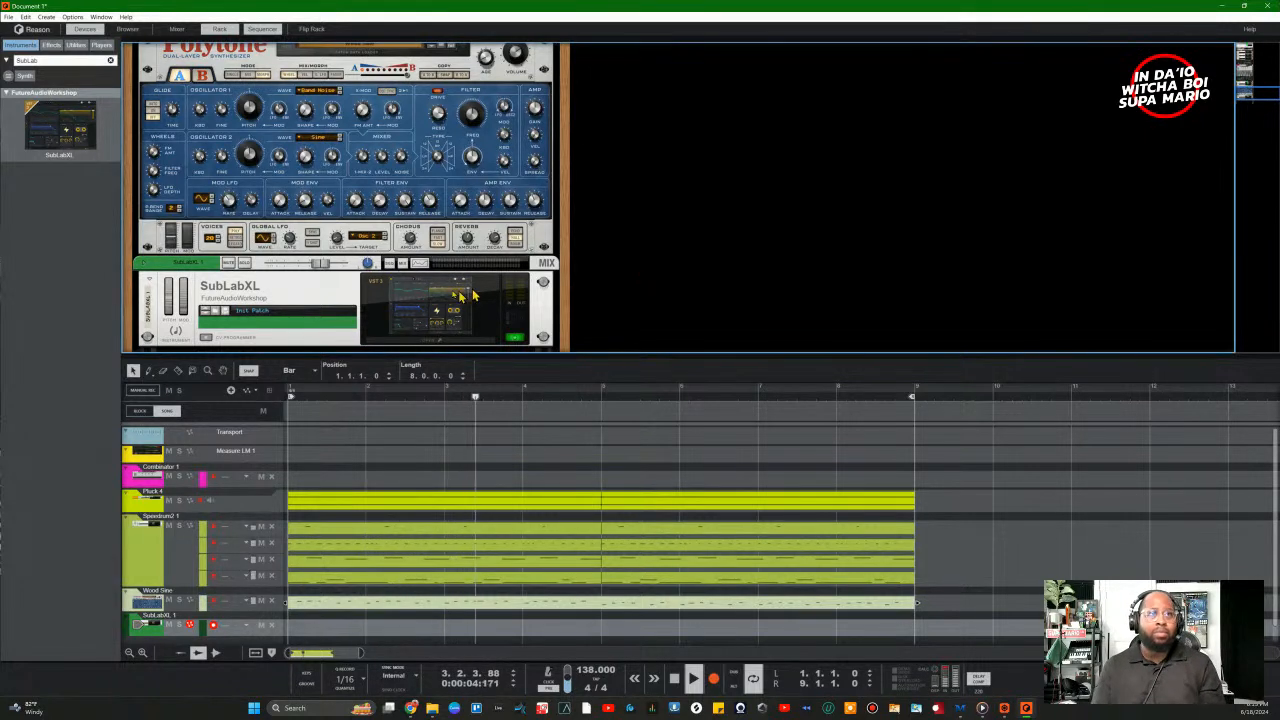
Step: Turn the SubLabXL level down and flip the rack to its back-panel cable view
drag(318, 263, 303, 264)
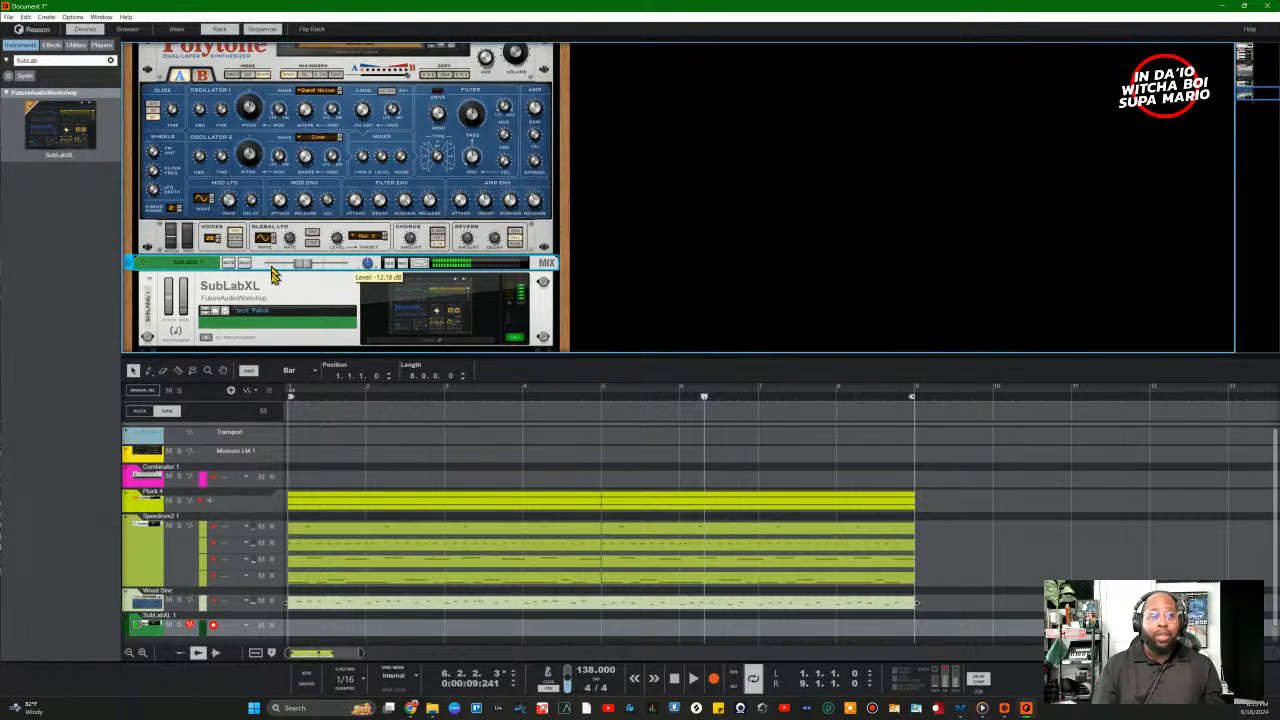
key(Tab)
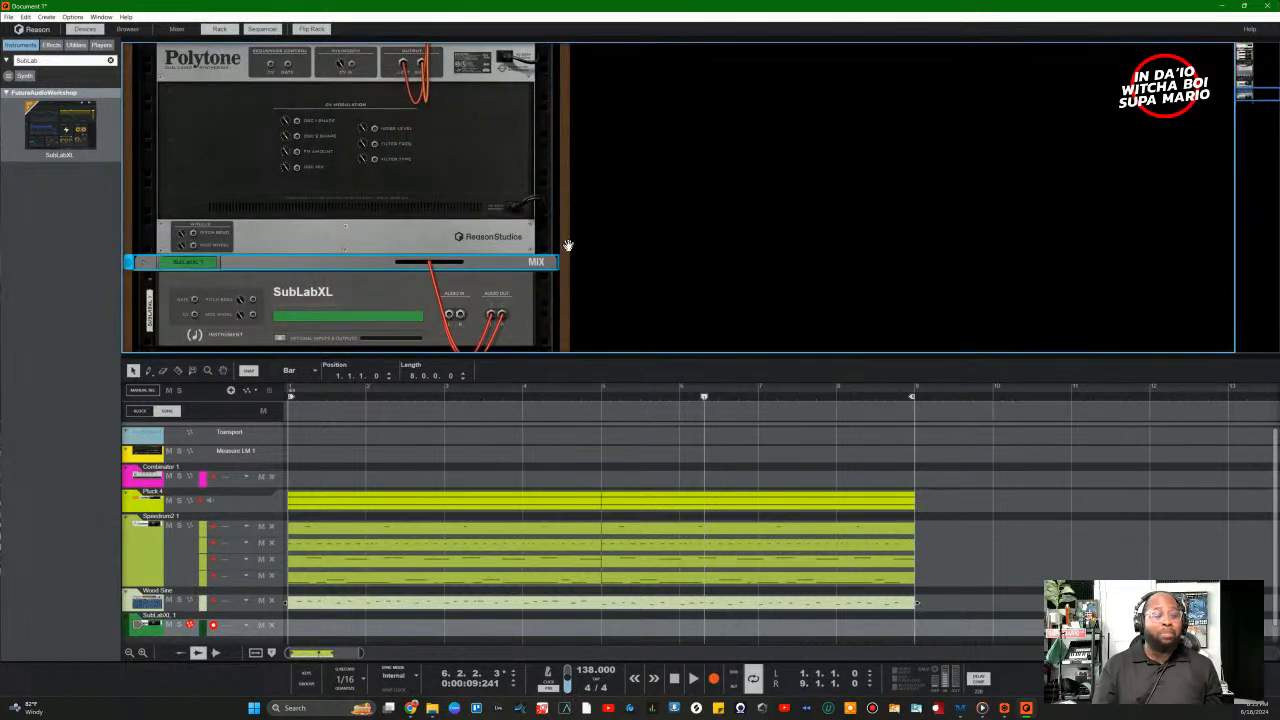
Step: Unfold the SubLabXL and Speedrum2 mix channels and cable Speedrum2's output into SubLabXL's Sidechain In
click(145, 266)
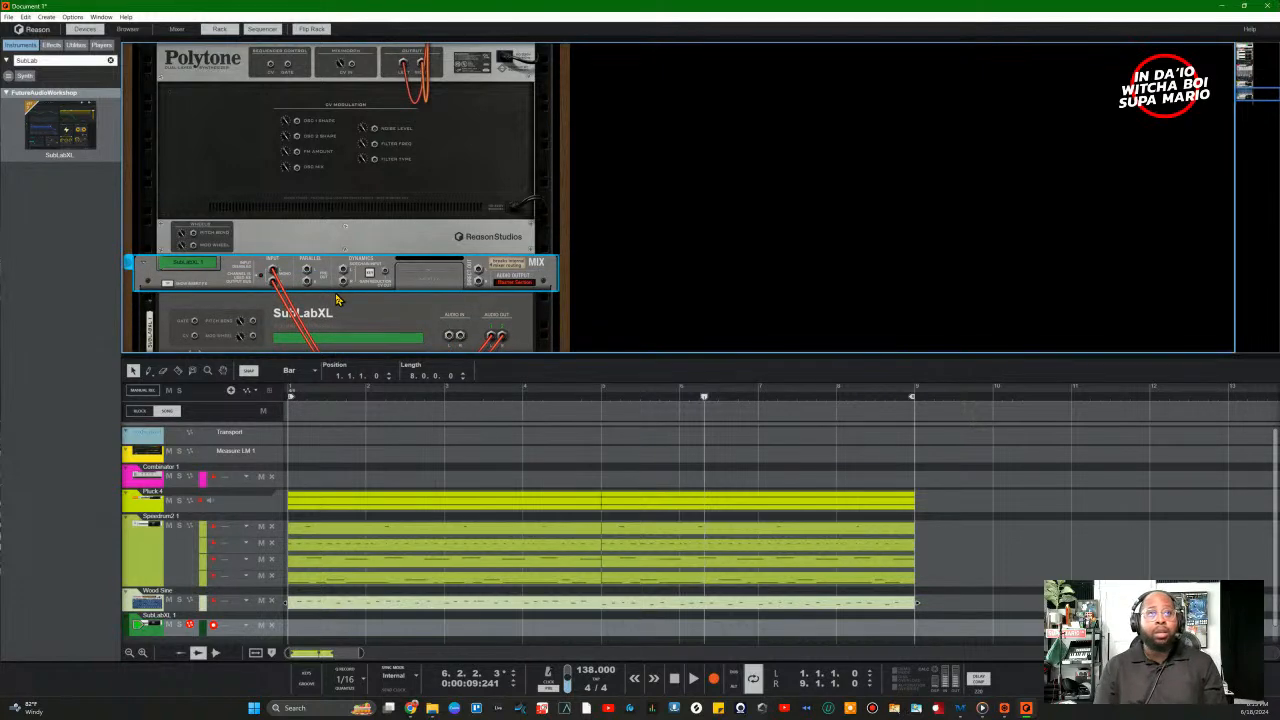
scroll(448, 152, up, 5)
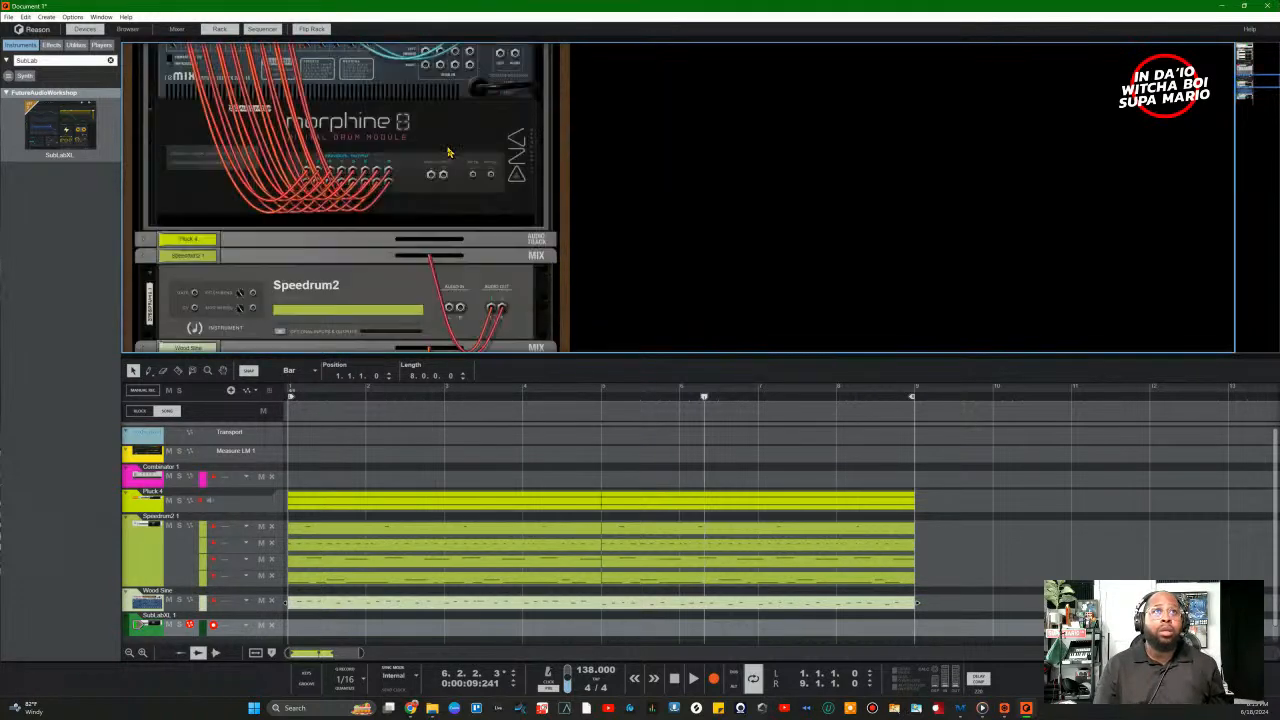
scroll(462, 165, up, 3)
scroll(484, 165, up, 5)
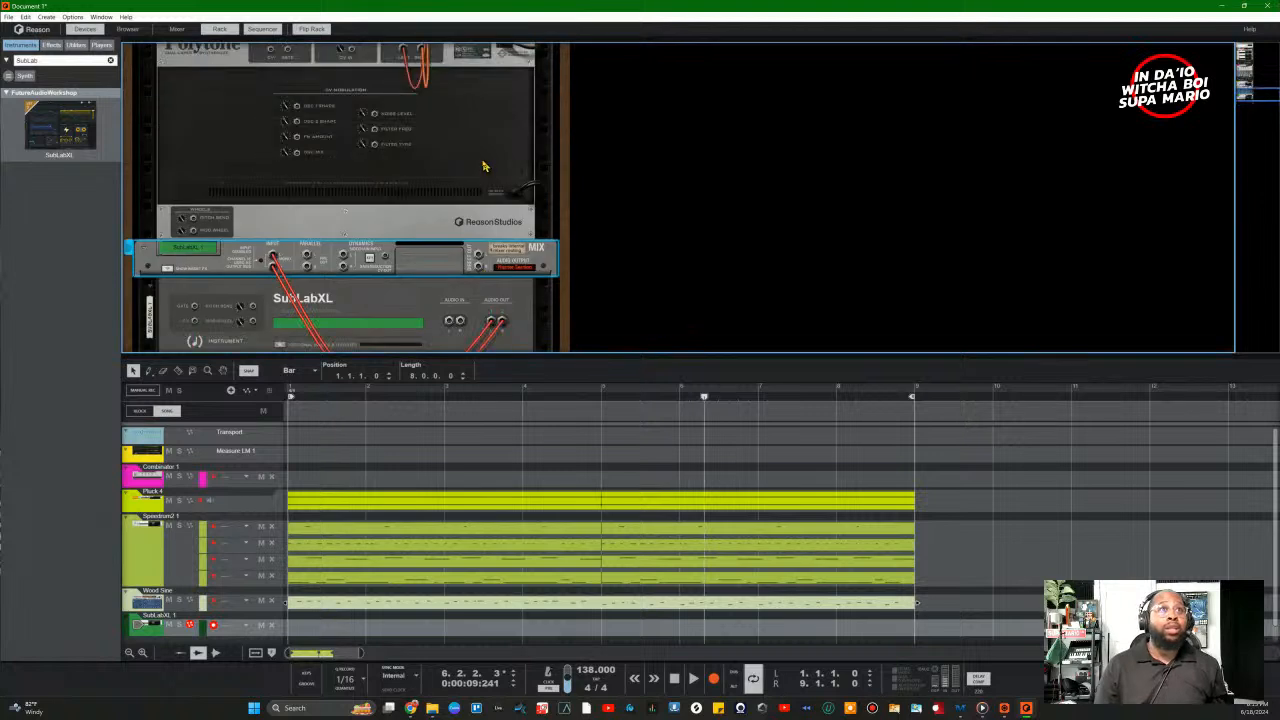
scroll(213, 118, up, 3)
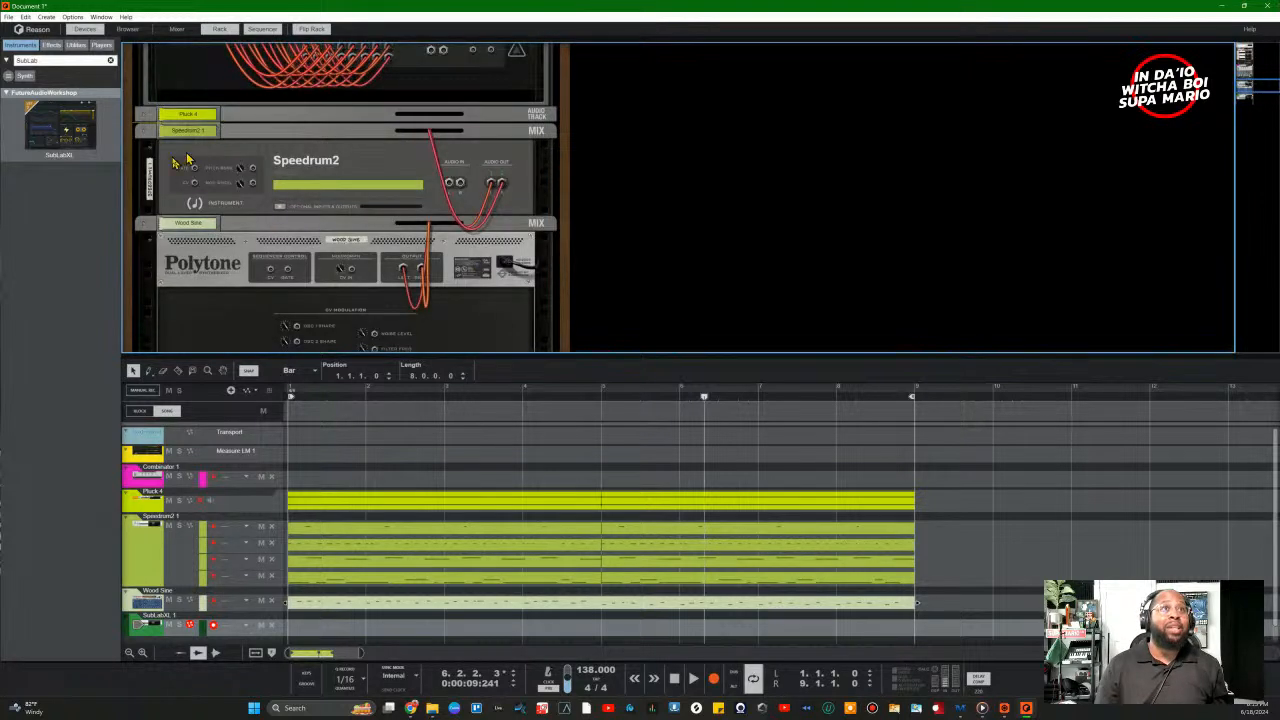
click(145, 139)
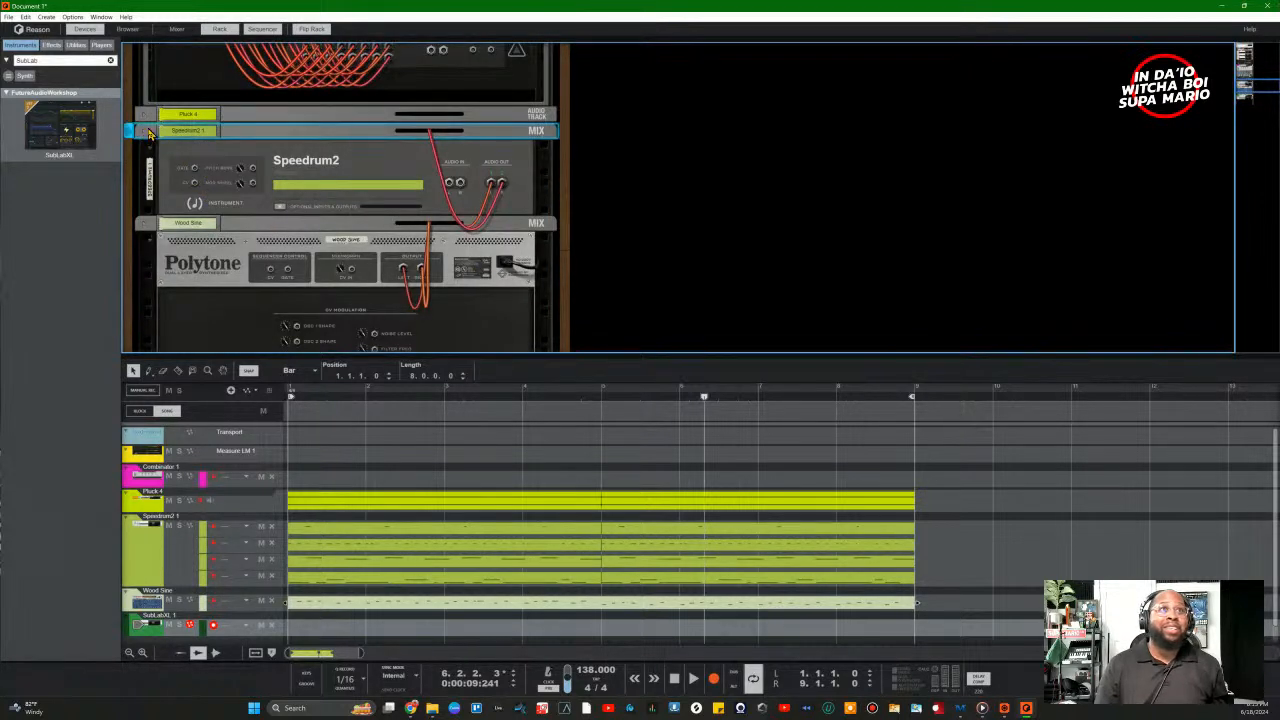
click(144, 132)
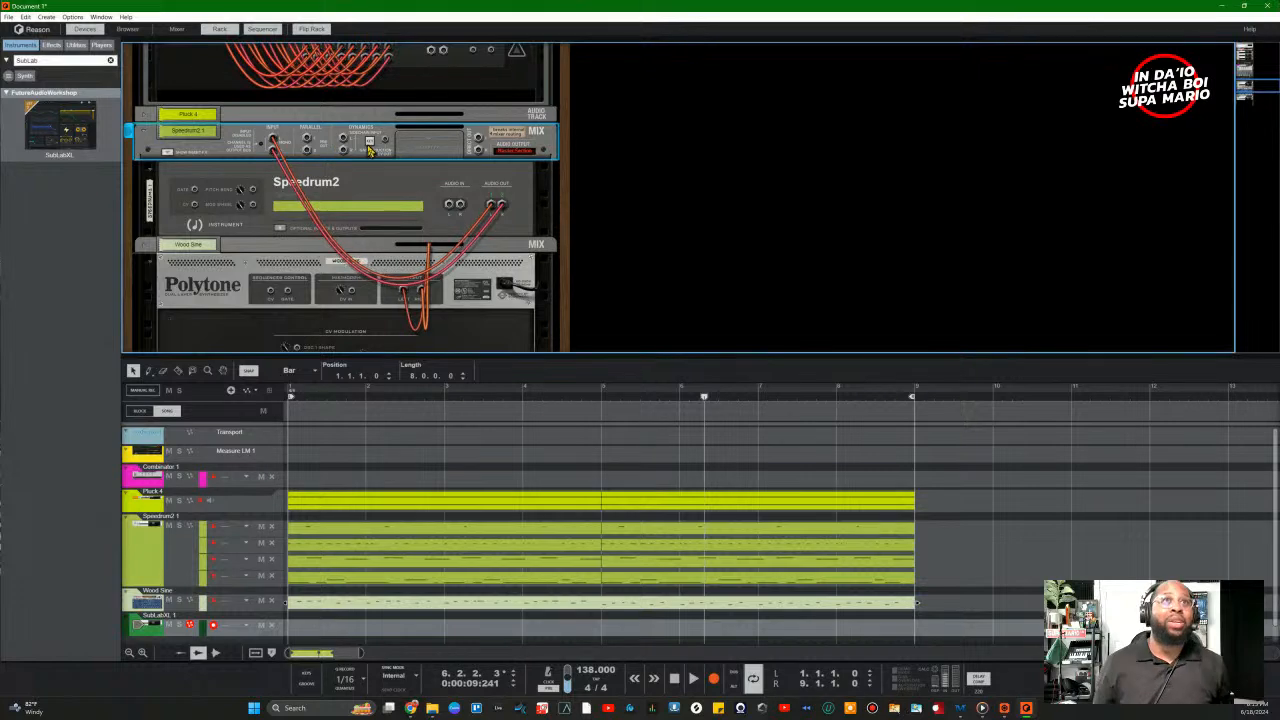
scroll(387, 167, down, 5)
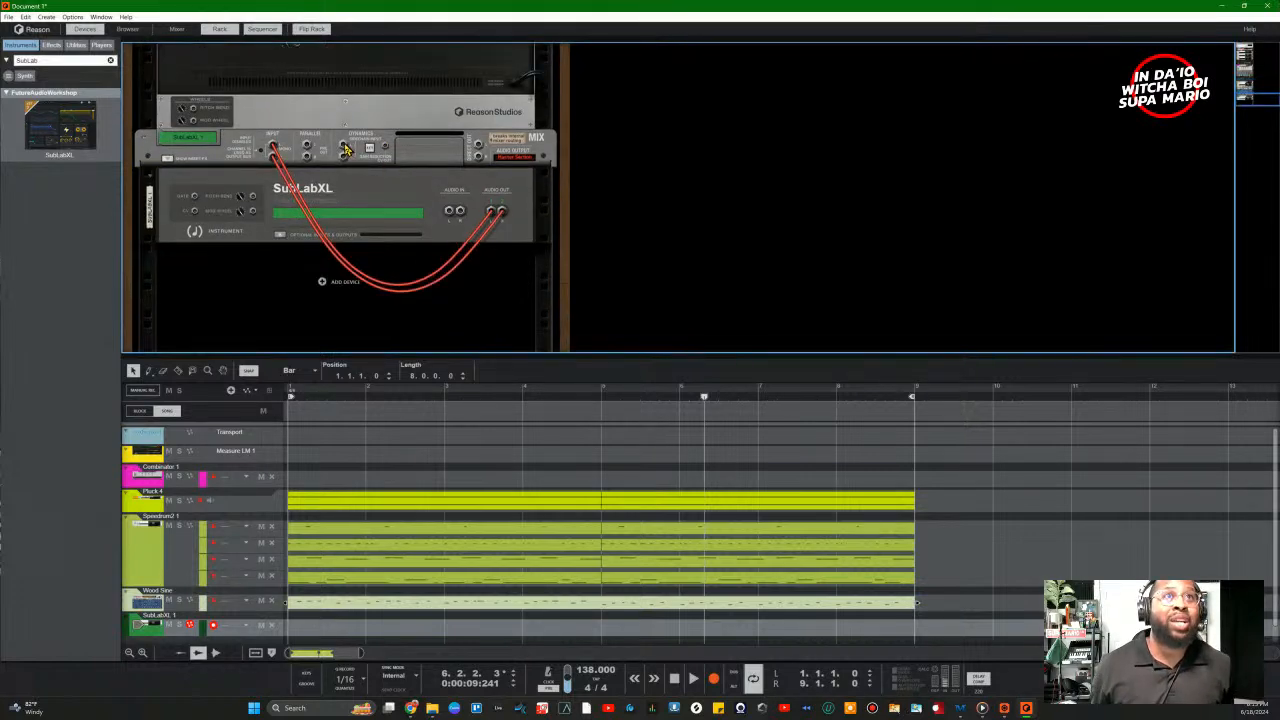
drag(345, 150, 478, 122)
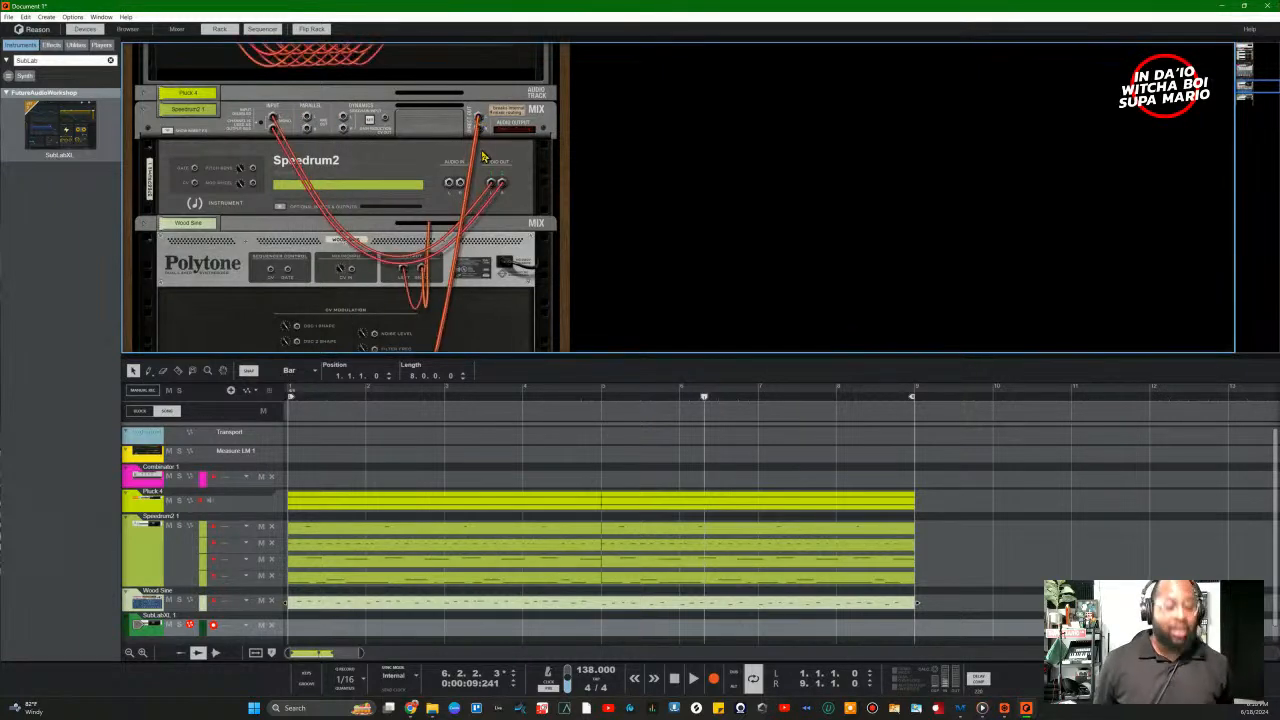
Step: Play the beat and check the Speedrum2 channel routing between the front and rear rack views
key(Tab)
scroll(460, 200, down, 5)
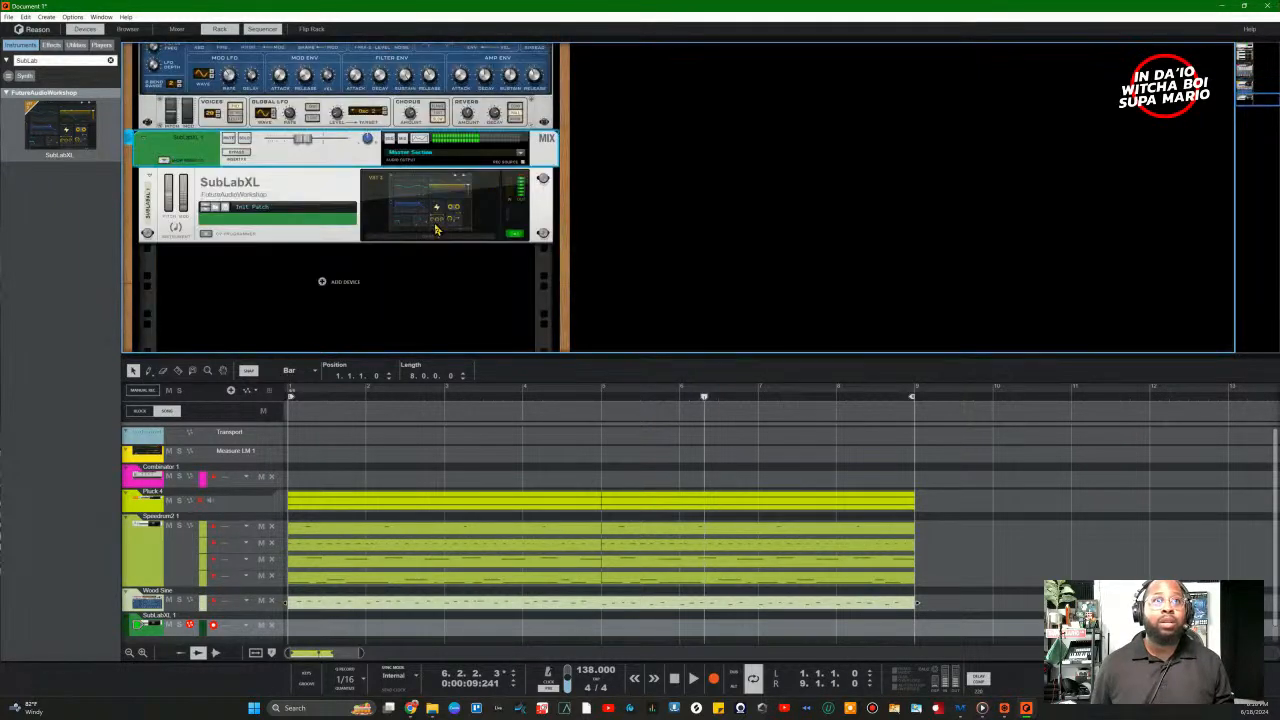
key(space)
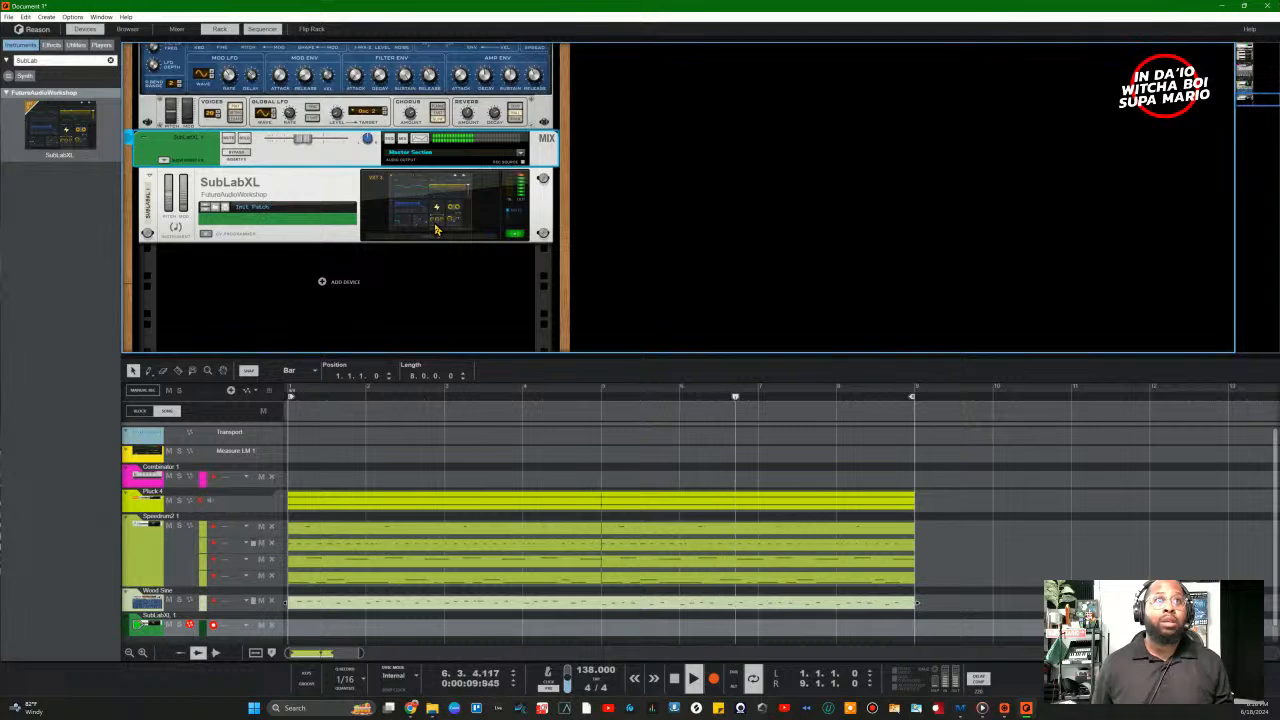
scroll(425, 210, up, 5)
key(Tab)
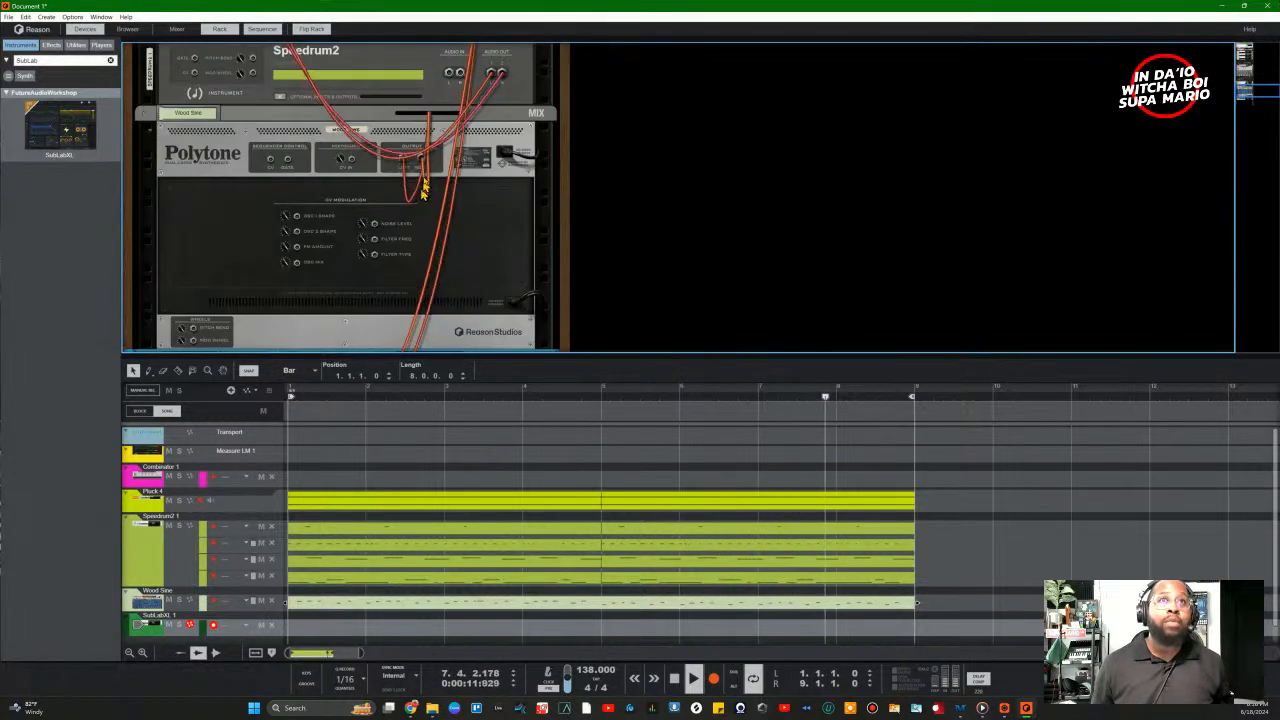
scroll(440, 180, up, 5)
scroll(452, 155, down, 4)
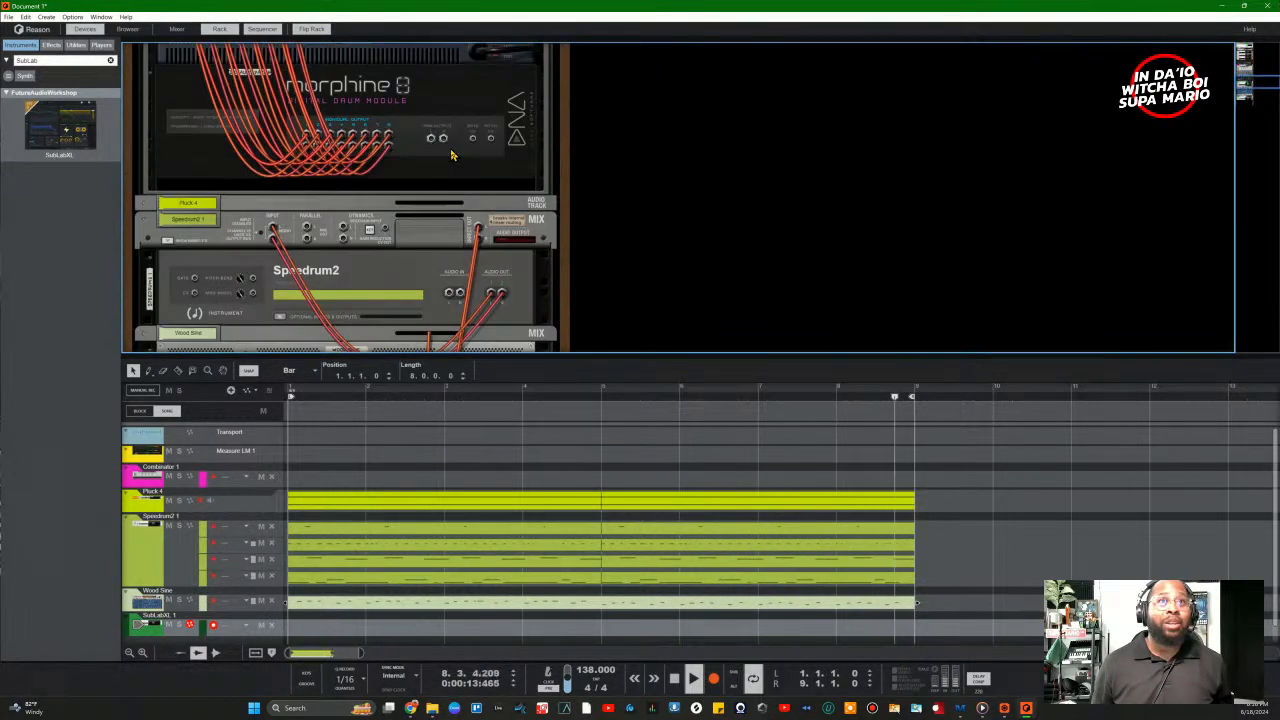
click(480, 232)
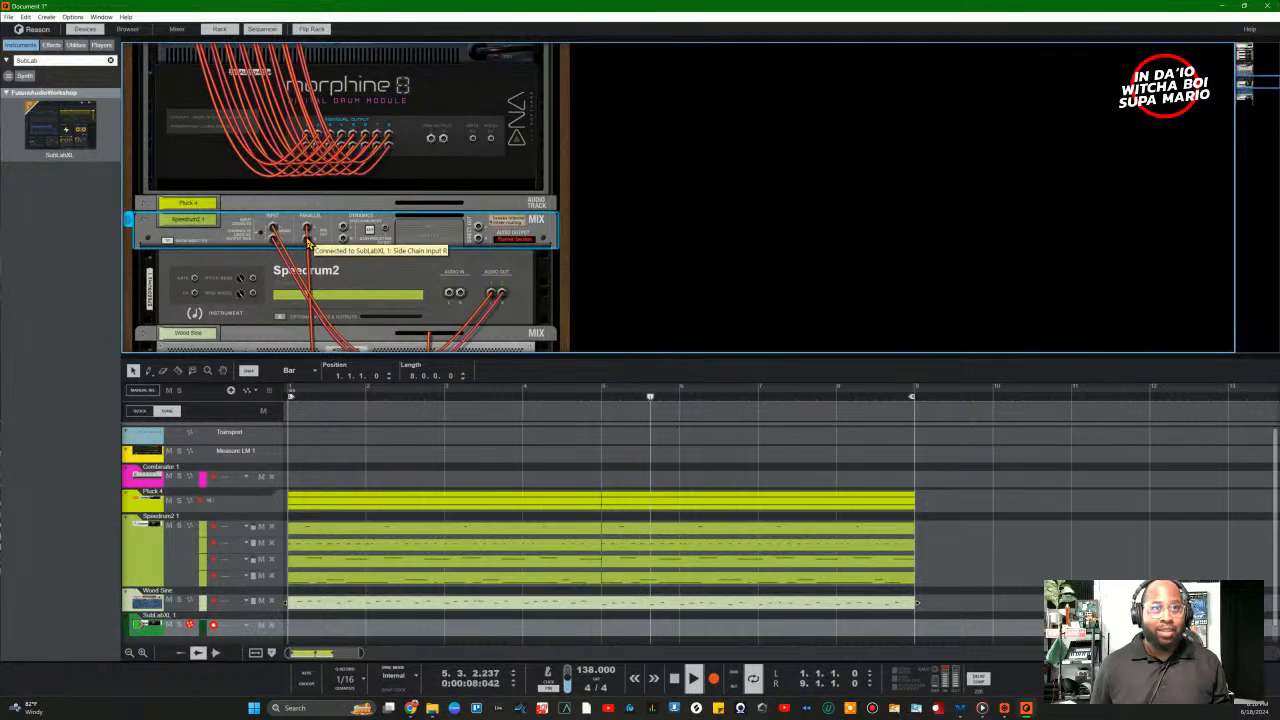
Step: Remove the loose cable from the rear panel and turn the rack back to the front
key(Tab)
scroll(465, 320, down, 10)
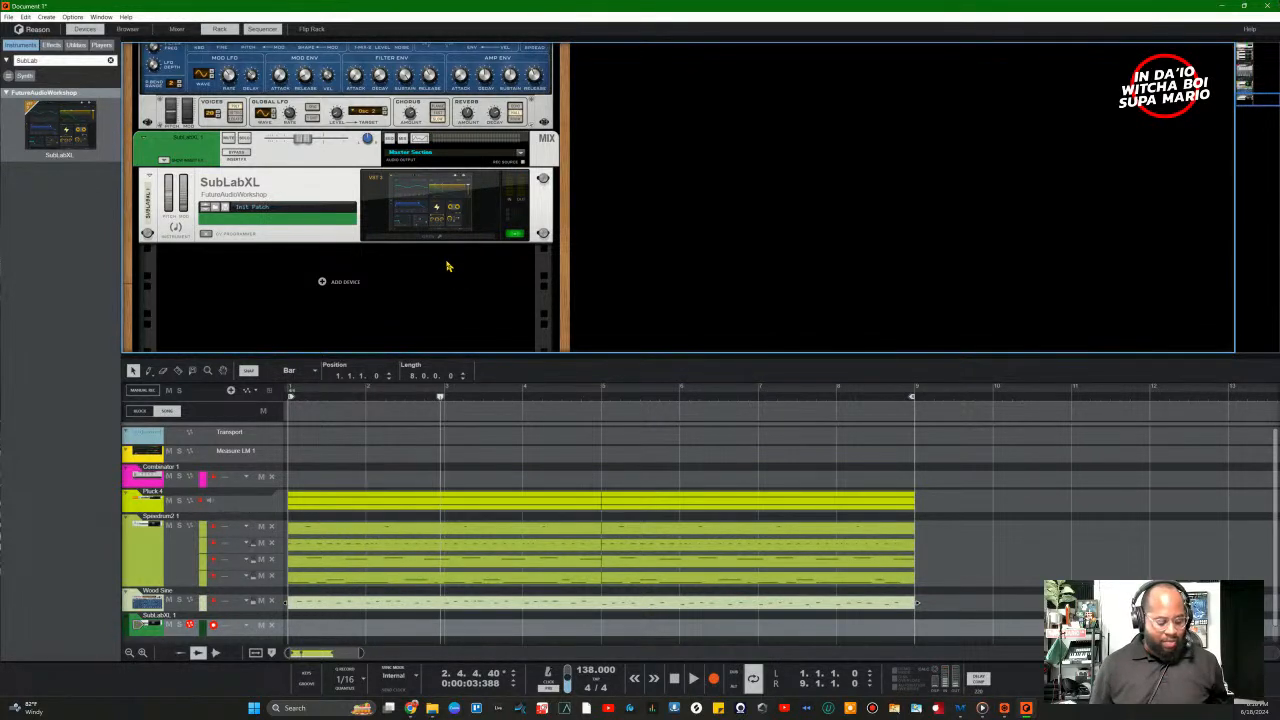
key(Tab)
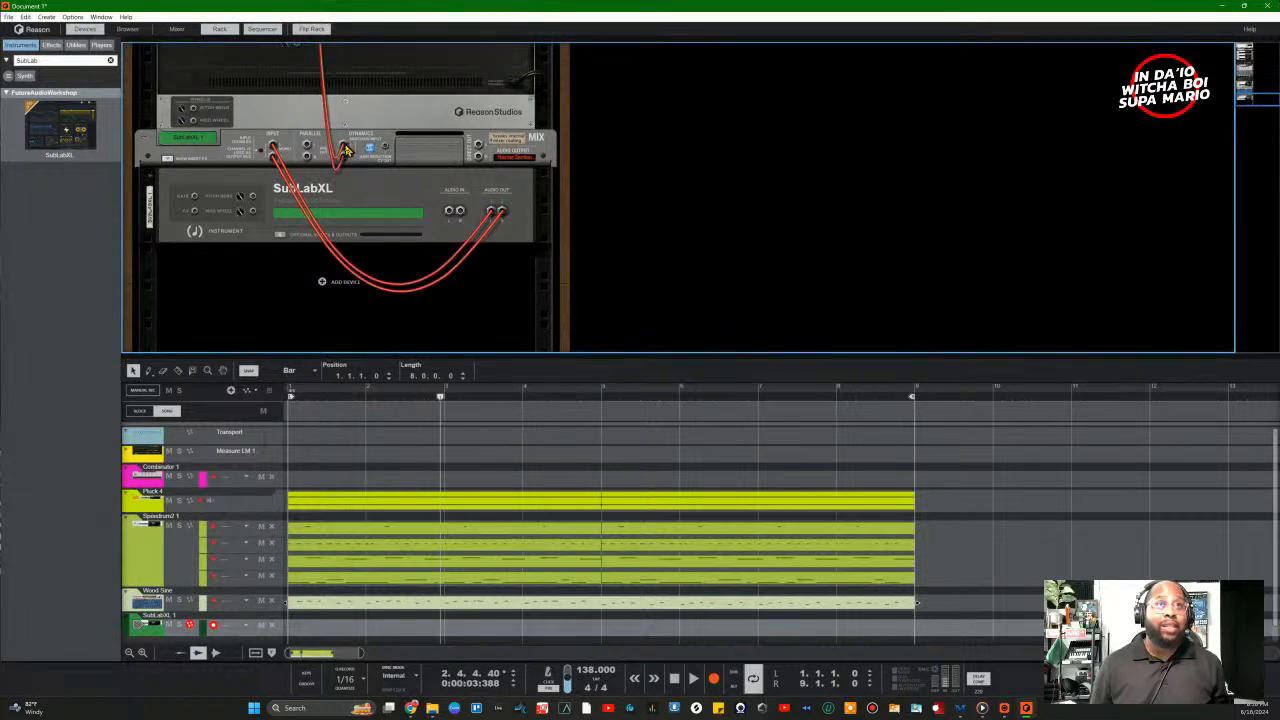
drag(346, 150, 352, 146)
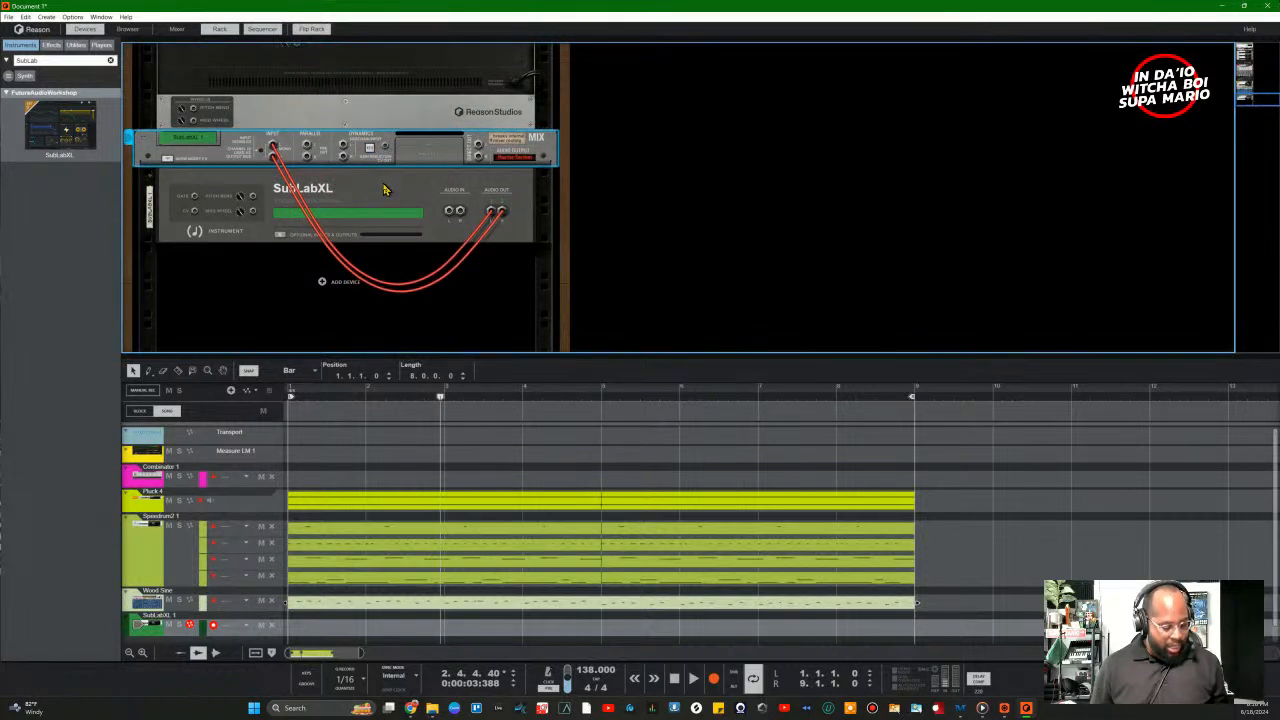
key(Tab)
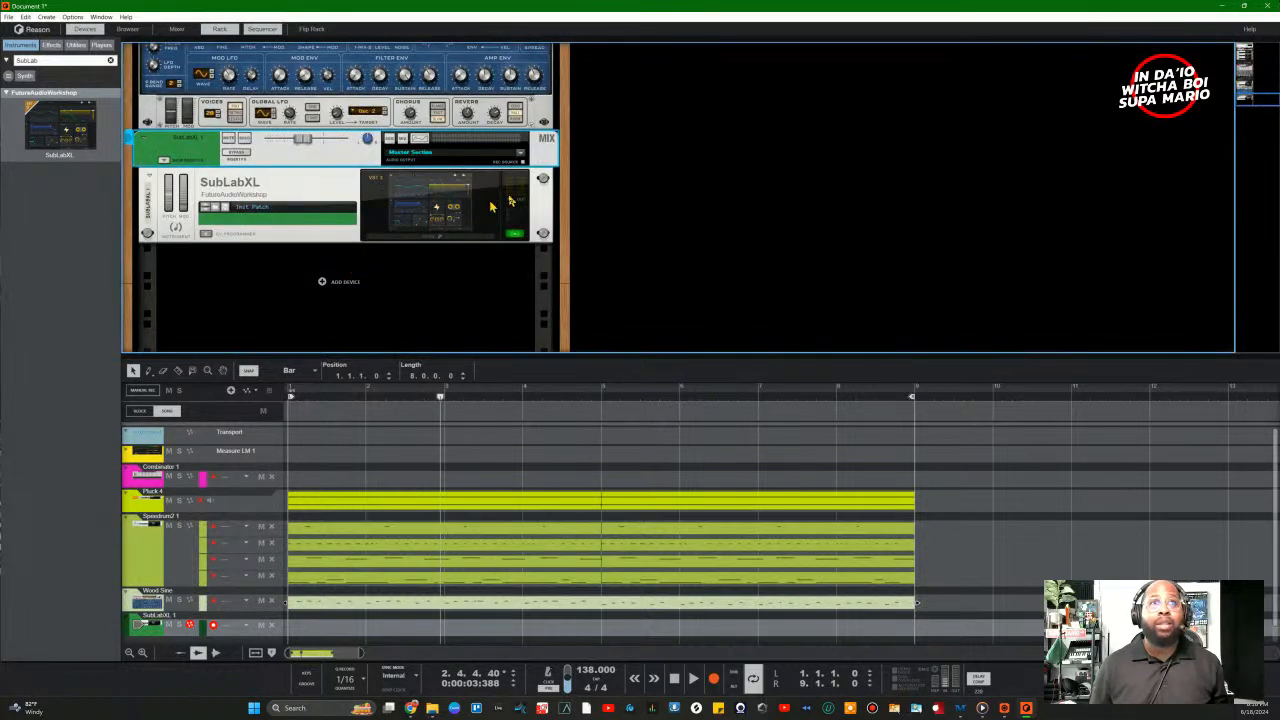
click(176, 28)
Step: Enable sidechain keying on the SubLabXL channel's compressor in the mixer dynamics section
scroll(1138, 183, up, 5)
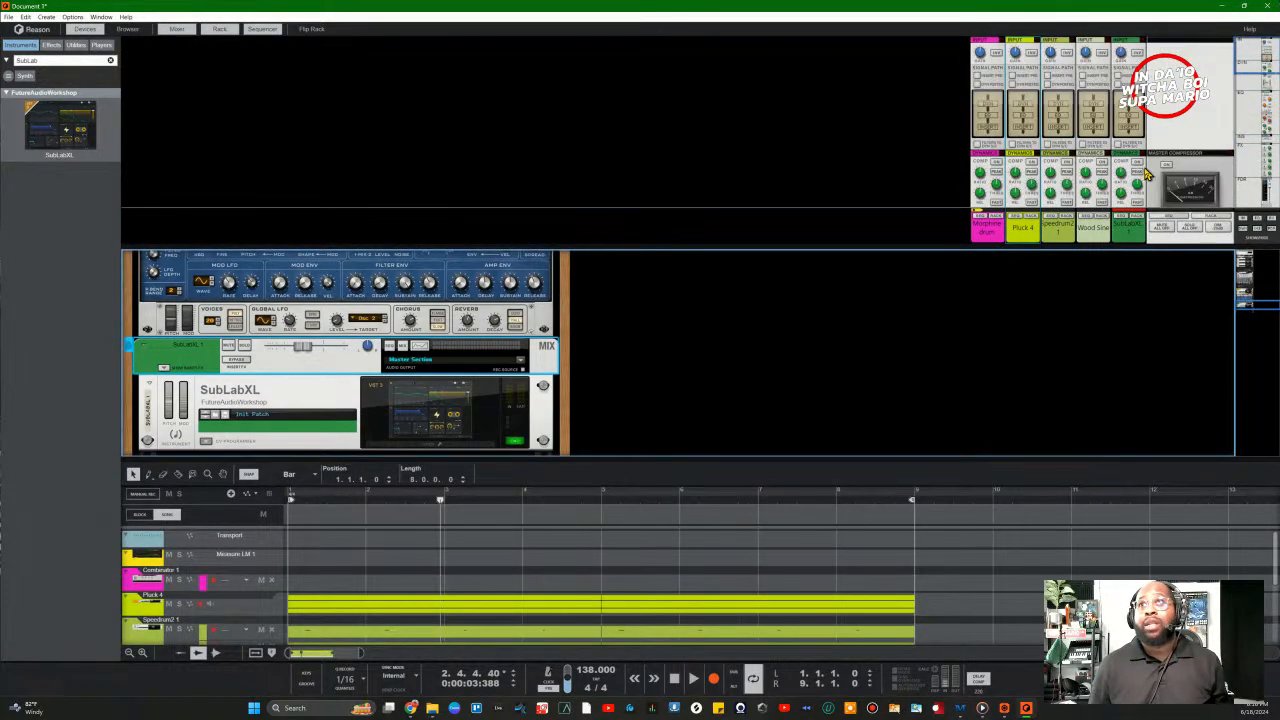
mouse_move(1265, 83)
mouse_down()
mouse_move(1246, 154)
mouse_move(1262, 228)
mouse_move(1250, 70)
mouse_up()
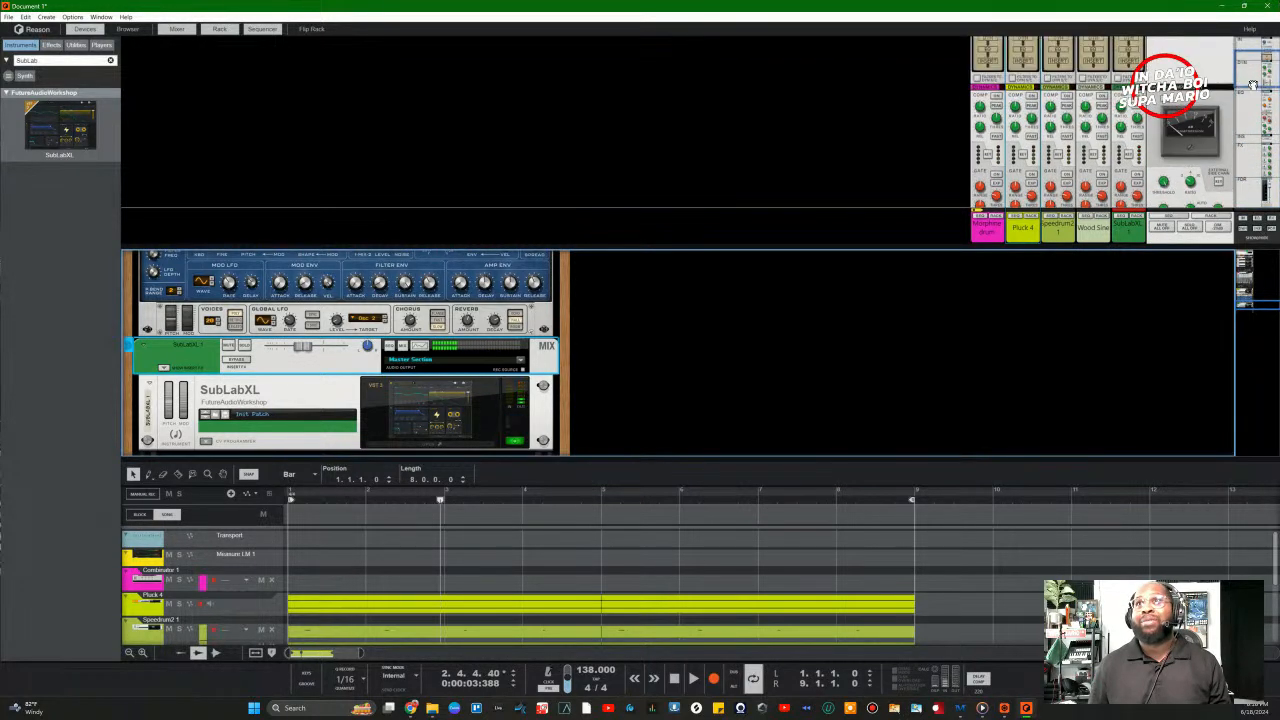
click(1129, 156)
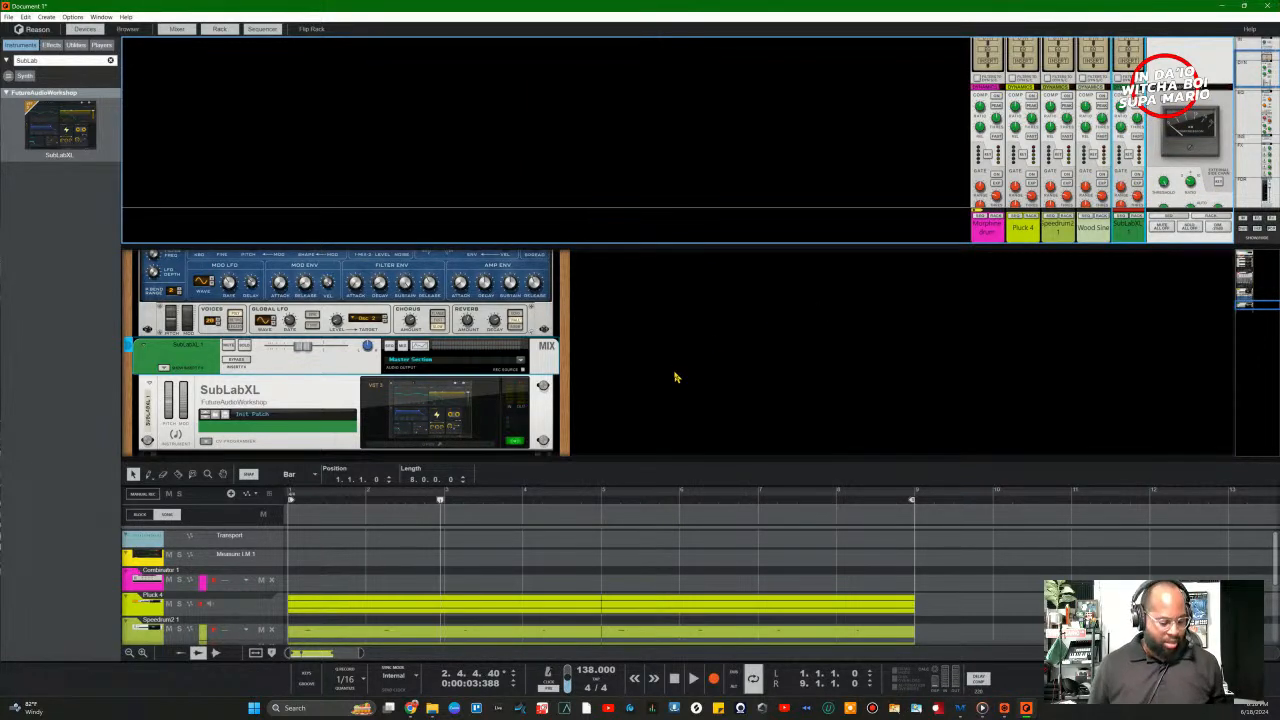
Step: Hide the sequencer and adjust a cable on the rack's back panel
key(Tab)
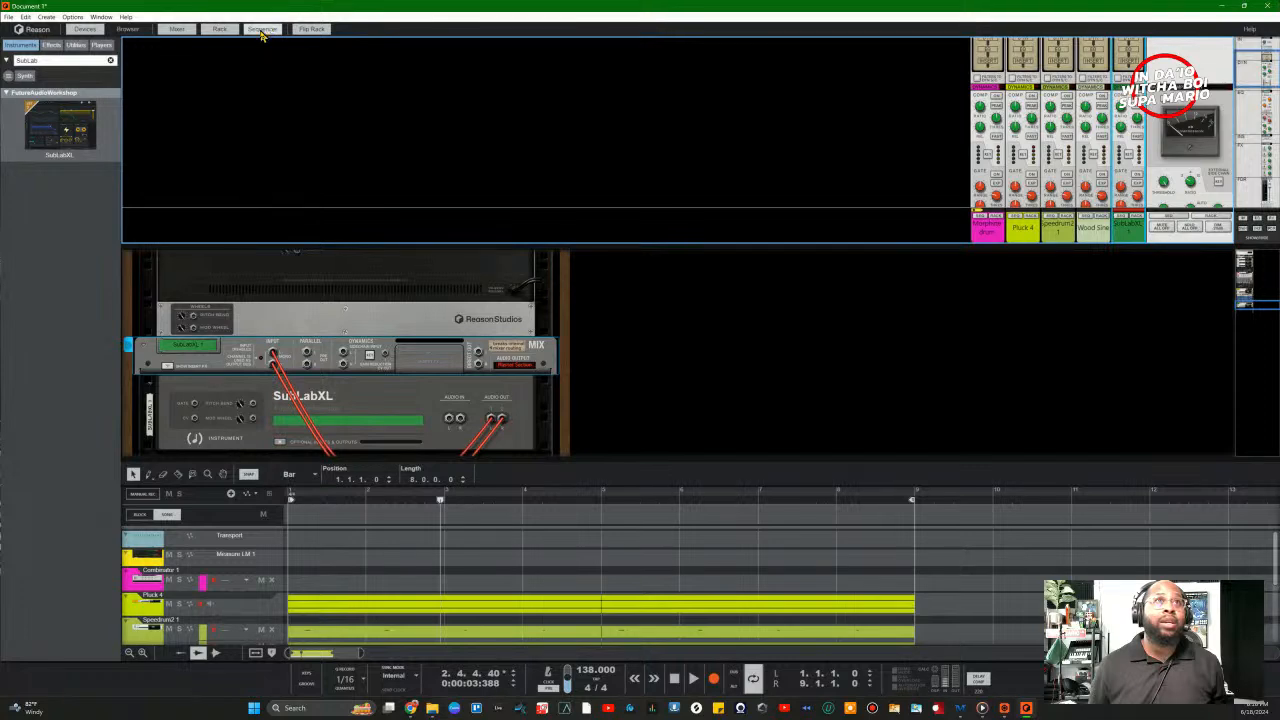
click(261, 30)
scroll(404, 491, up, 2)
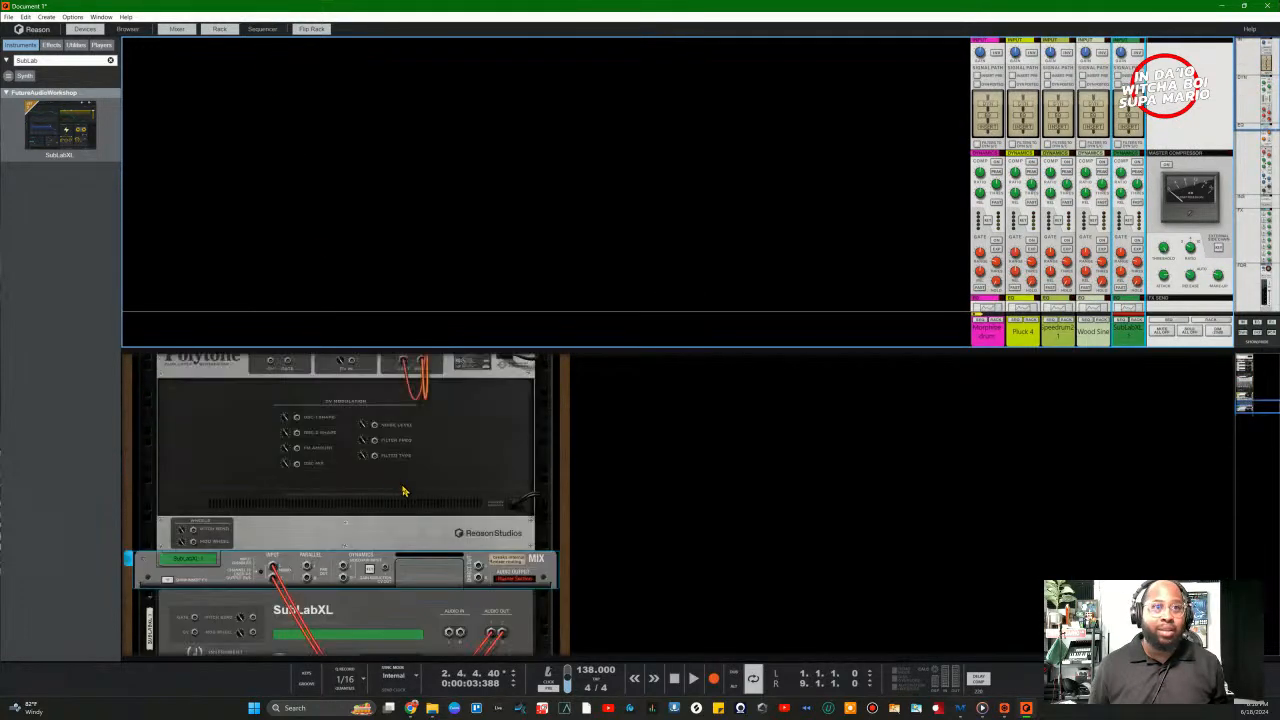
scroll(404, 491, up, 4)
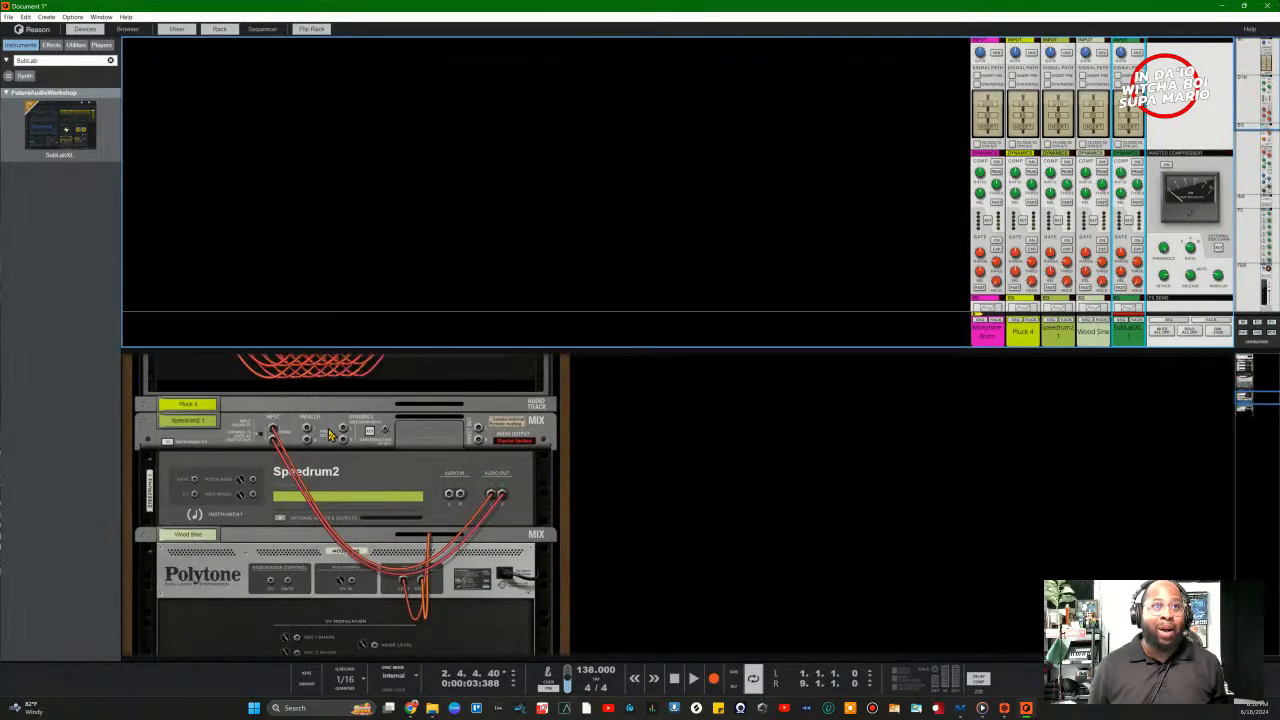
drag(347, 432, 308, 443)
key(Tab)
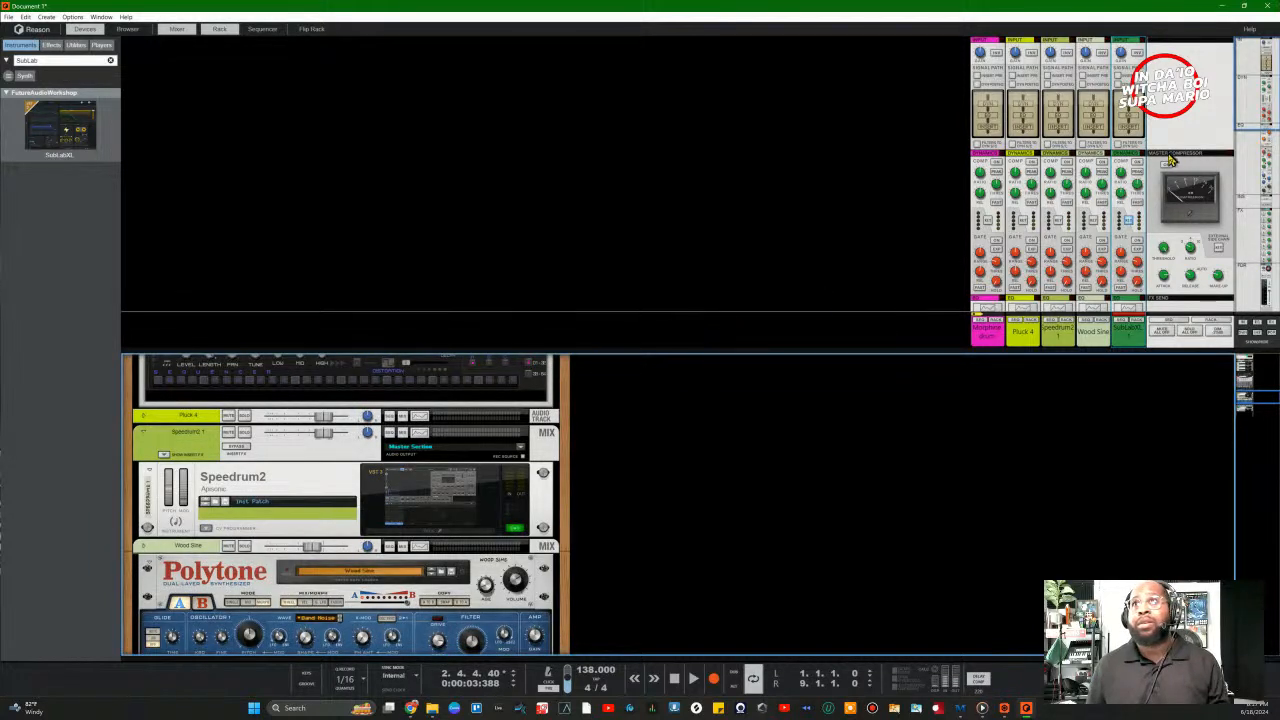
Step: Select the SubLabXL mixer channel and play the beat to hear the sidechained bass
click(1125, 178)
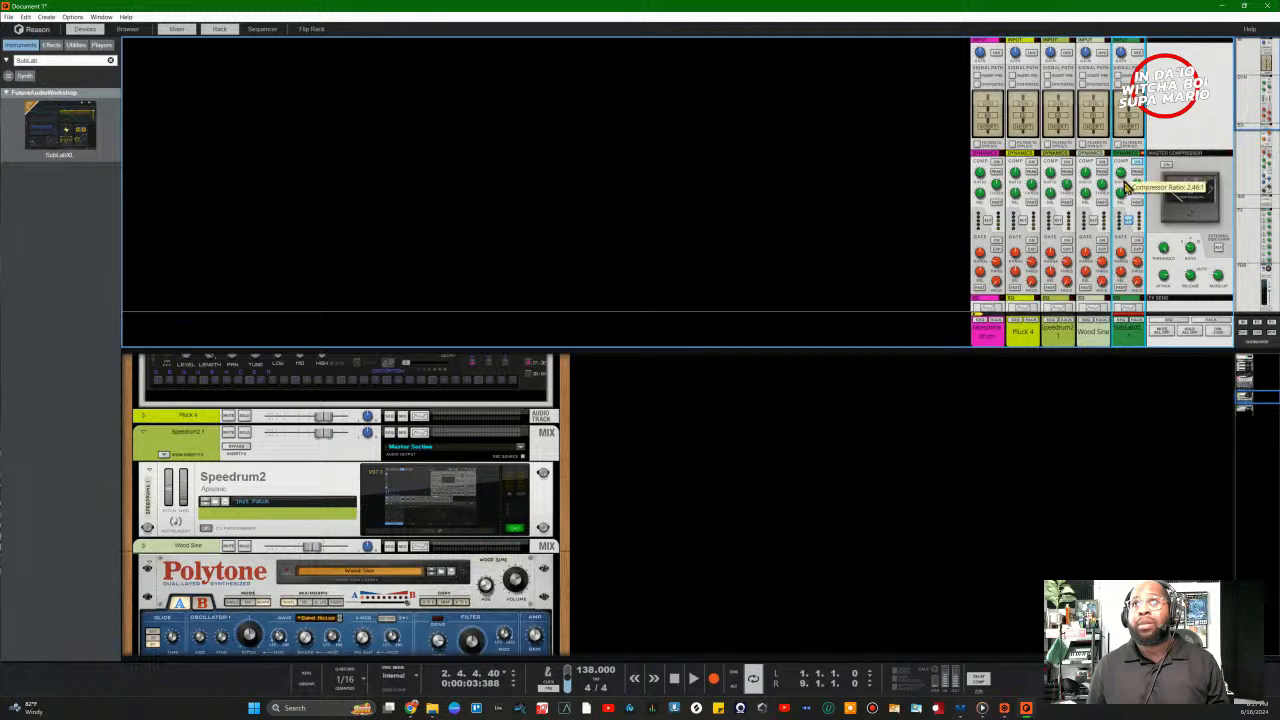
key(space)
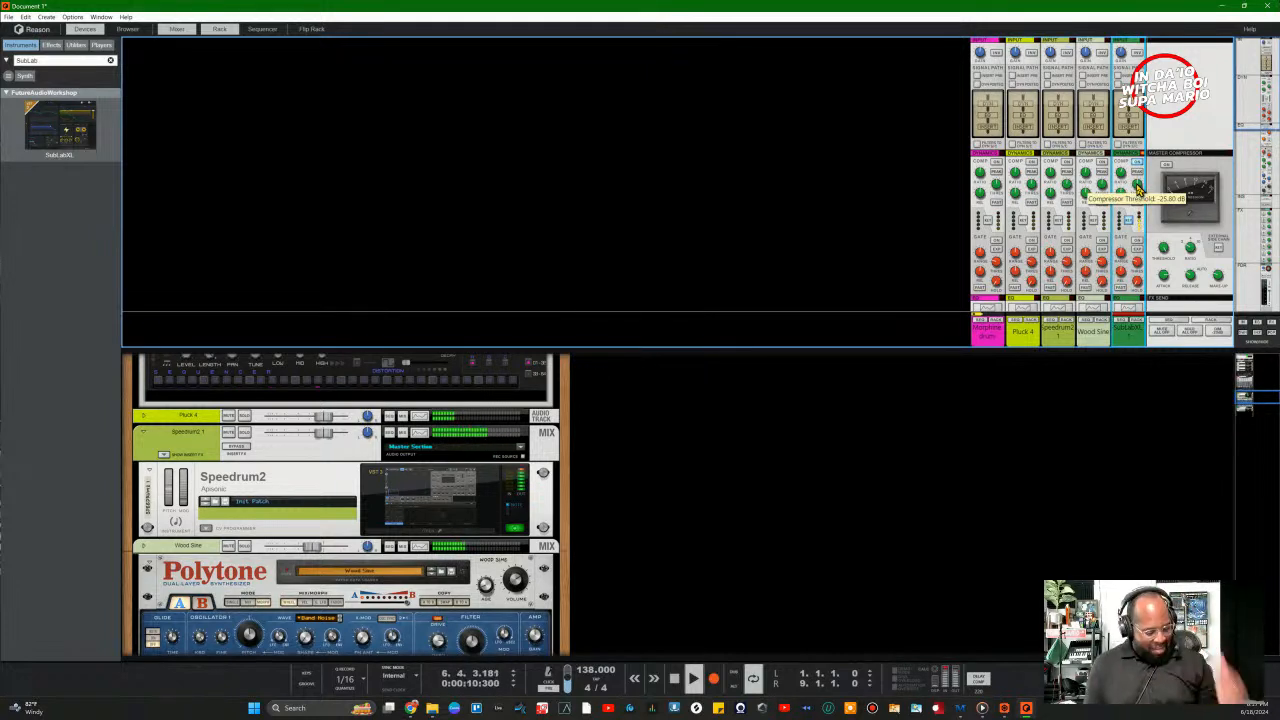
key(Tab)
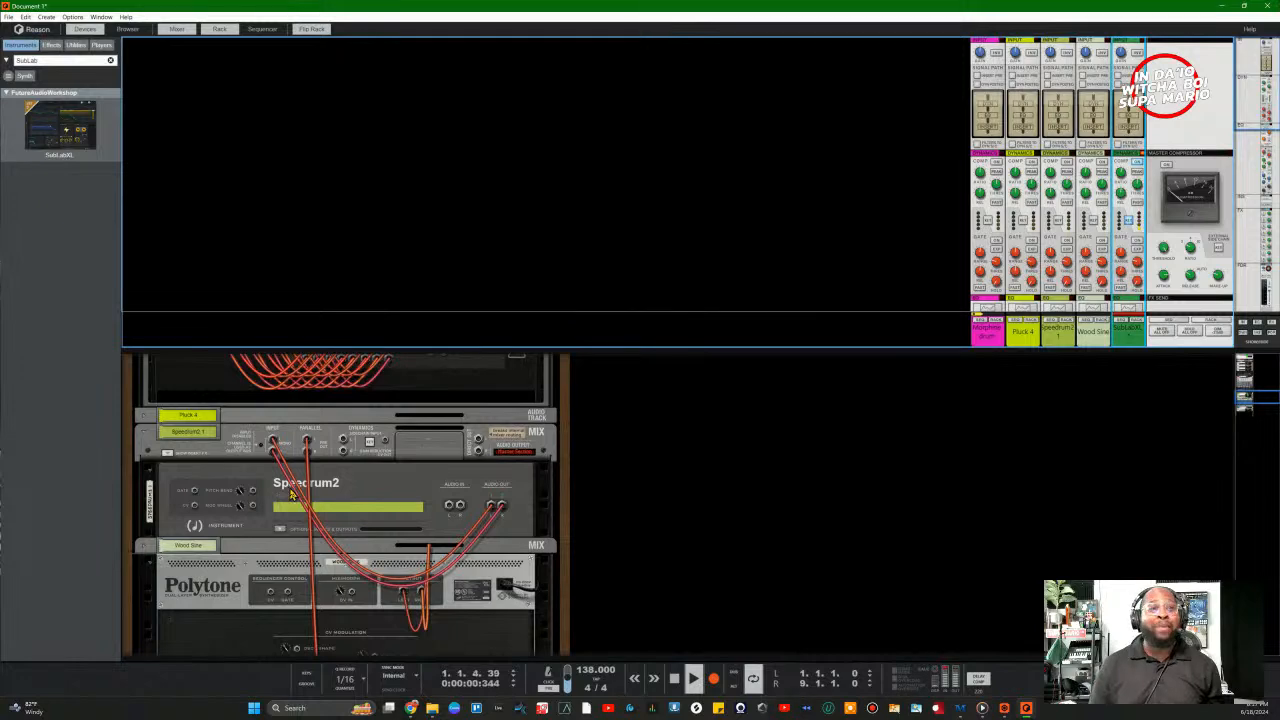
scroll(320, 466, down, 2)
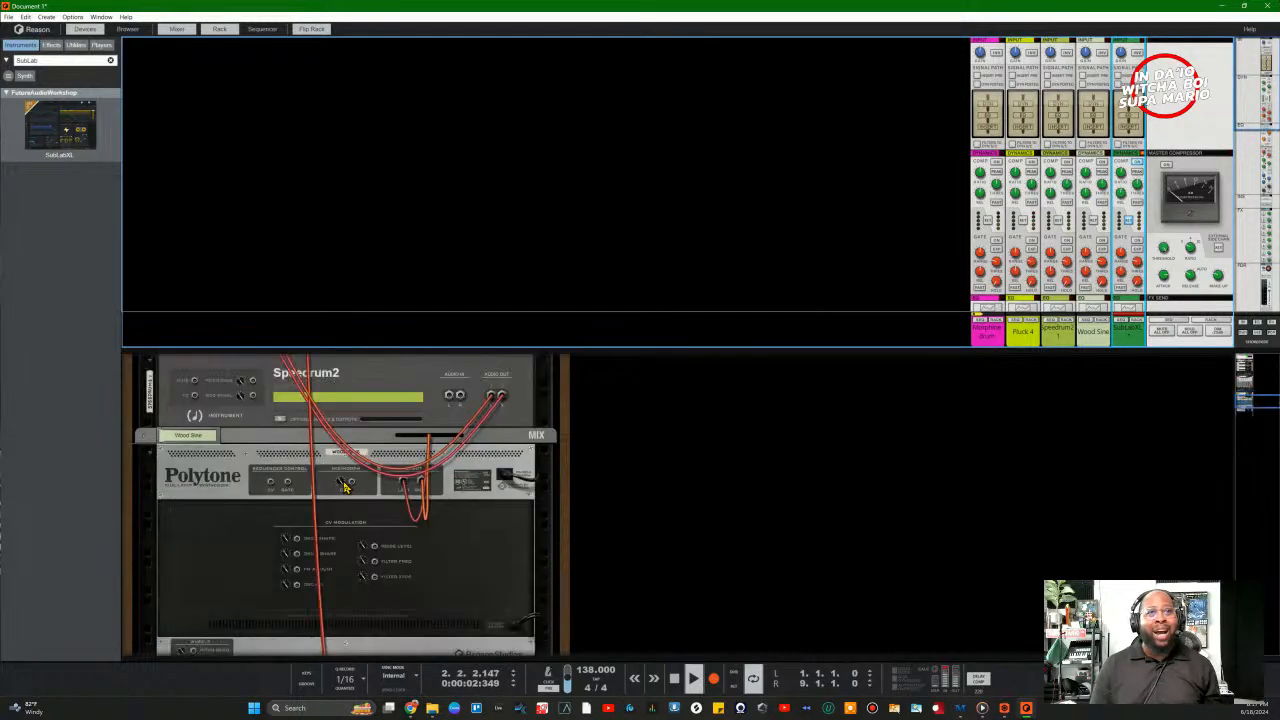
scroll(345, 487, up, 2)
scroll(345, 487, down, 4)
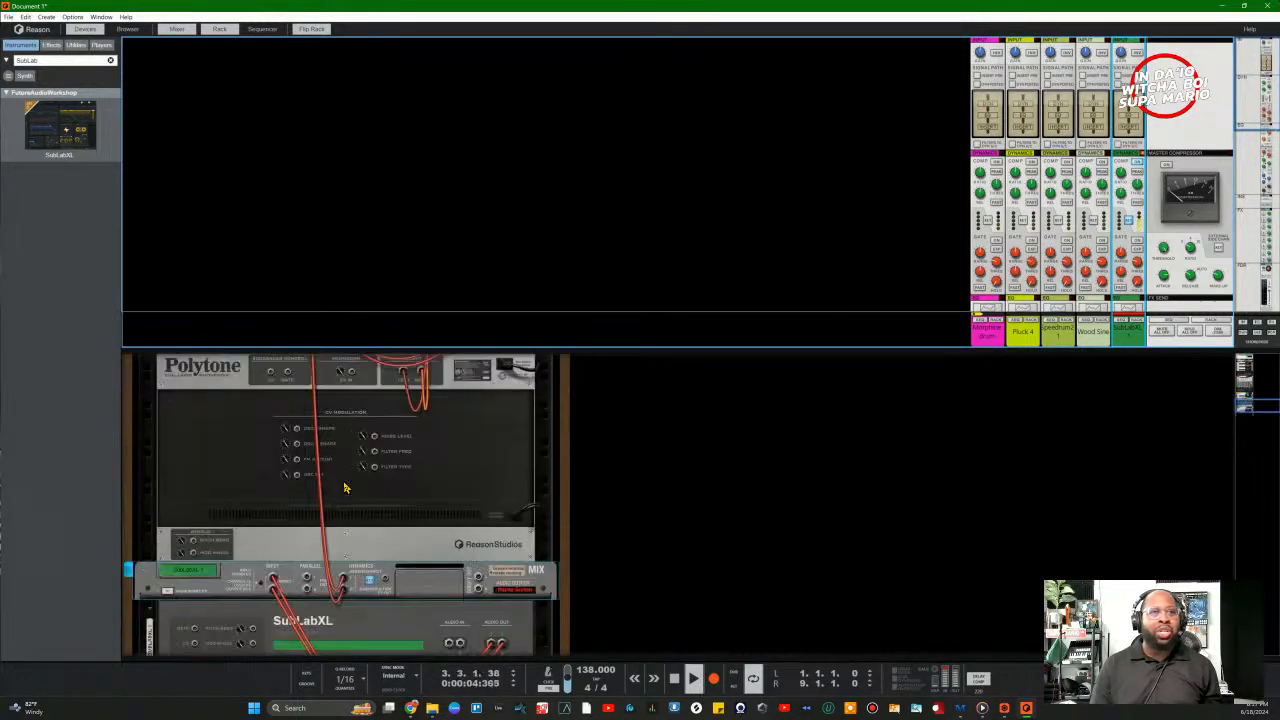
key(Tab)
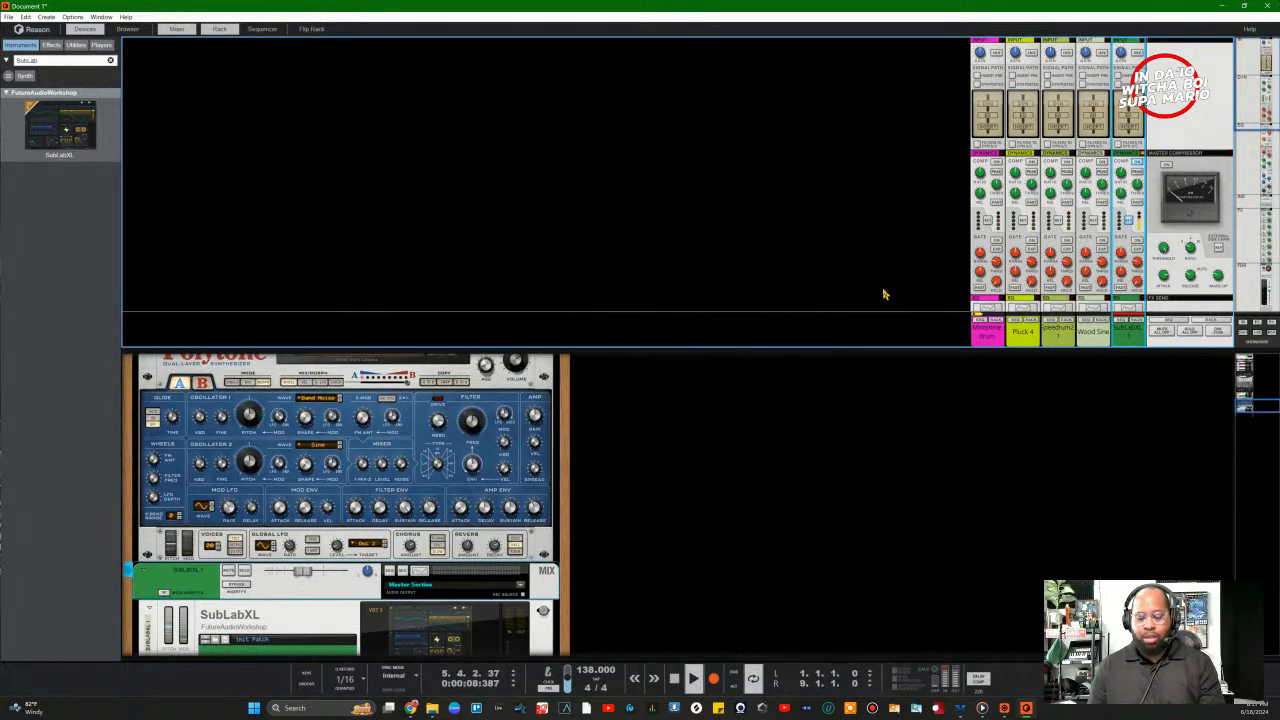
Step: Solo the Spectrum2 and SubLabXL channels, then stop playback
scroll(1024, 290, down, 3)
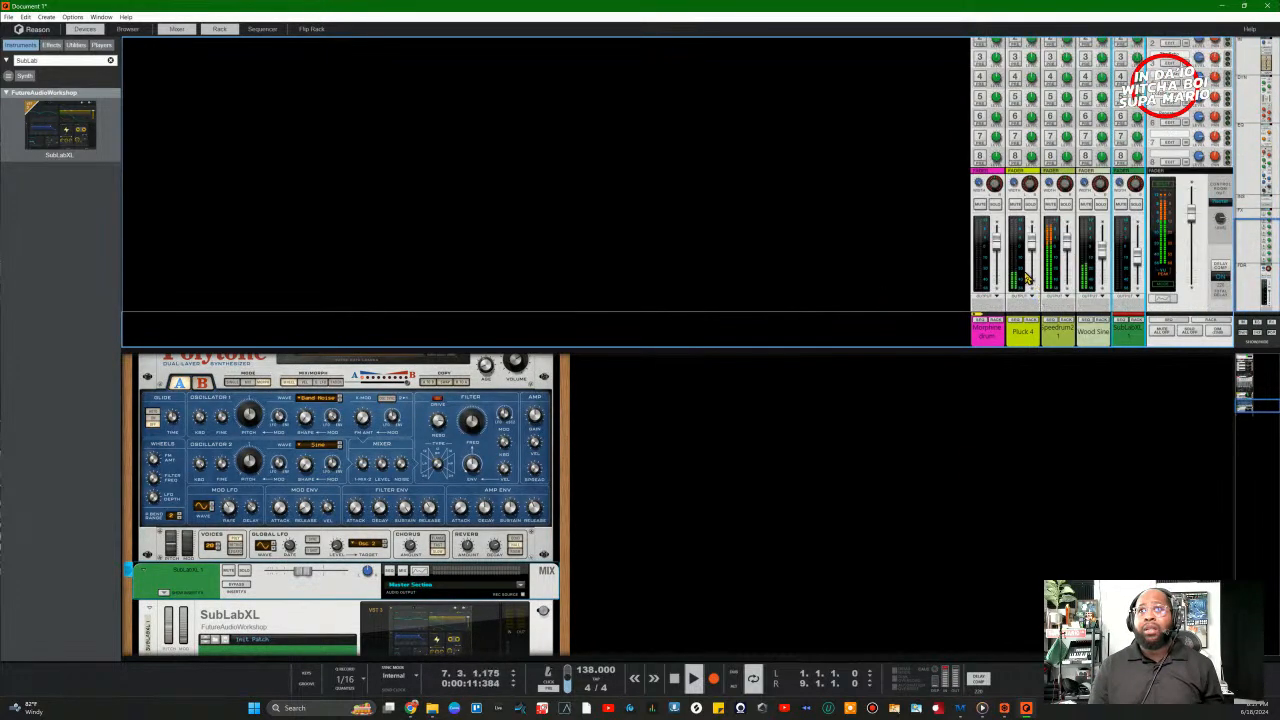
click(1066, 205)
click(1136, 205)
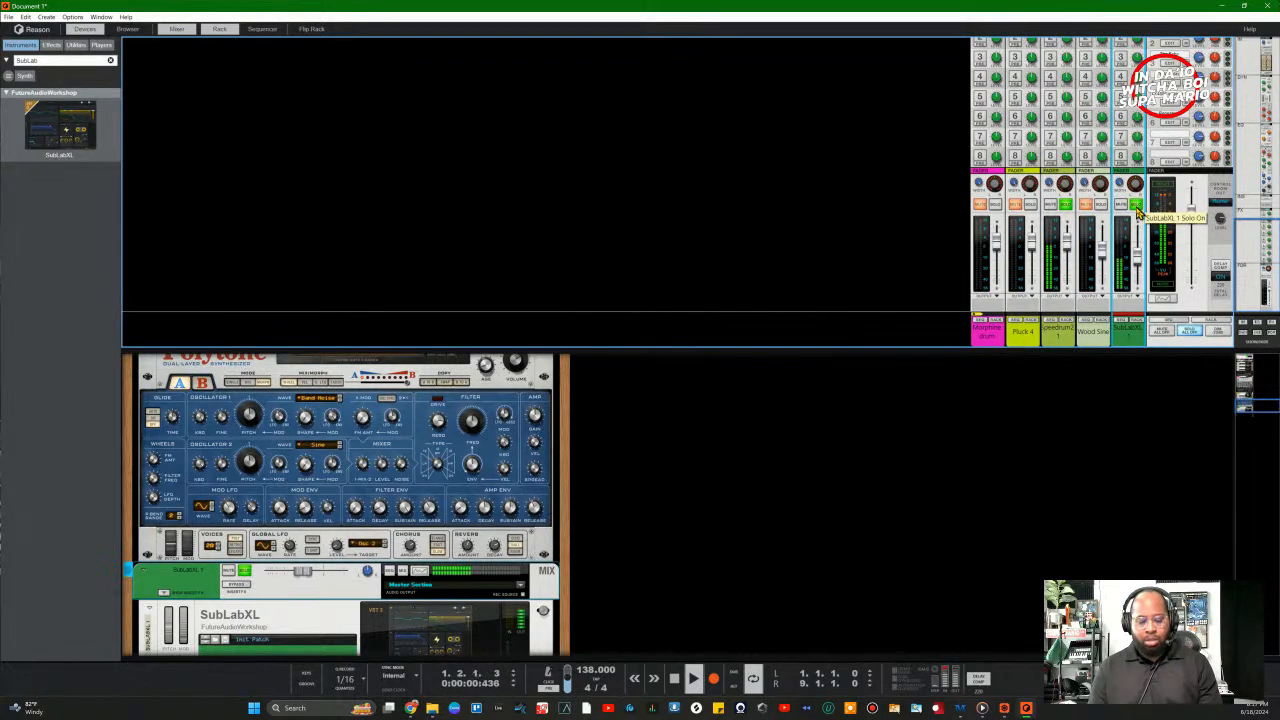
scroll(1150, 200, up, 3)
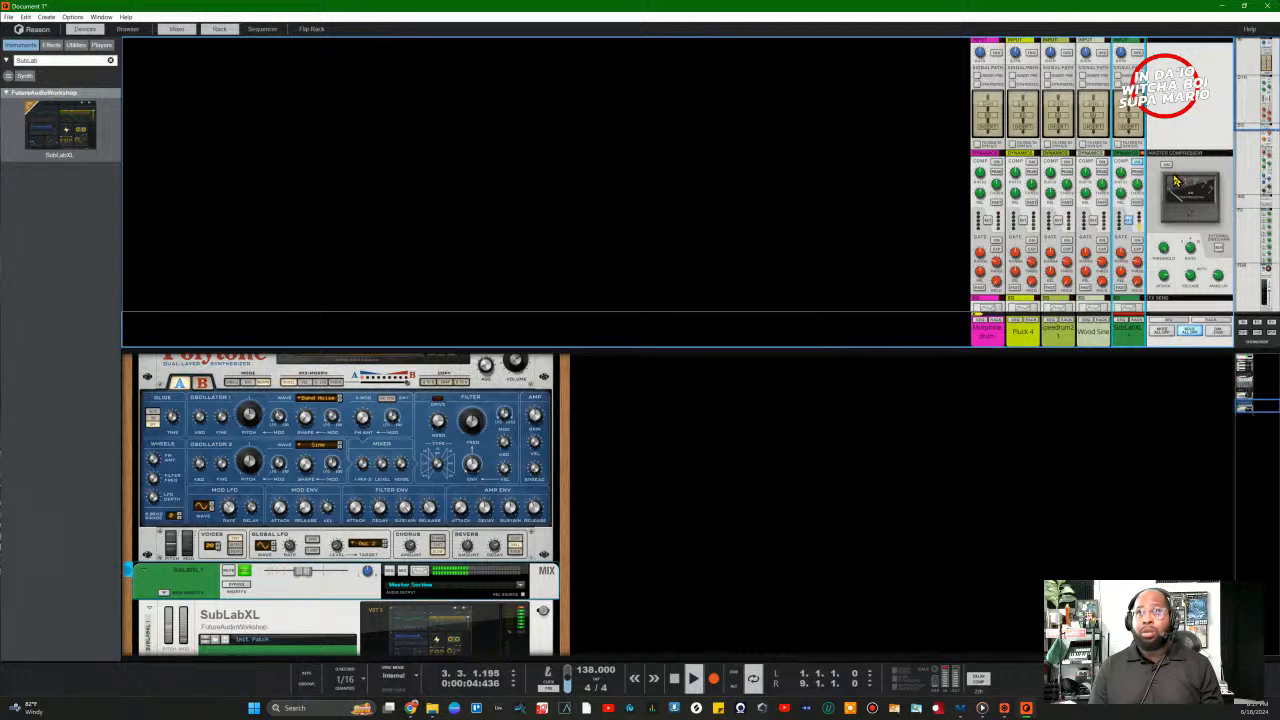
key(space)
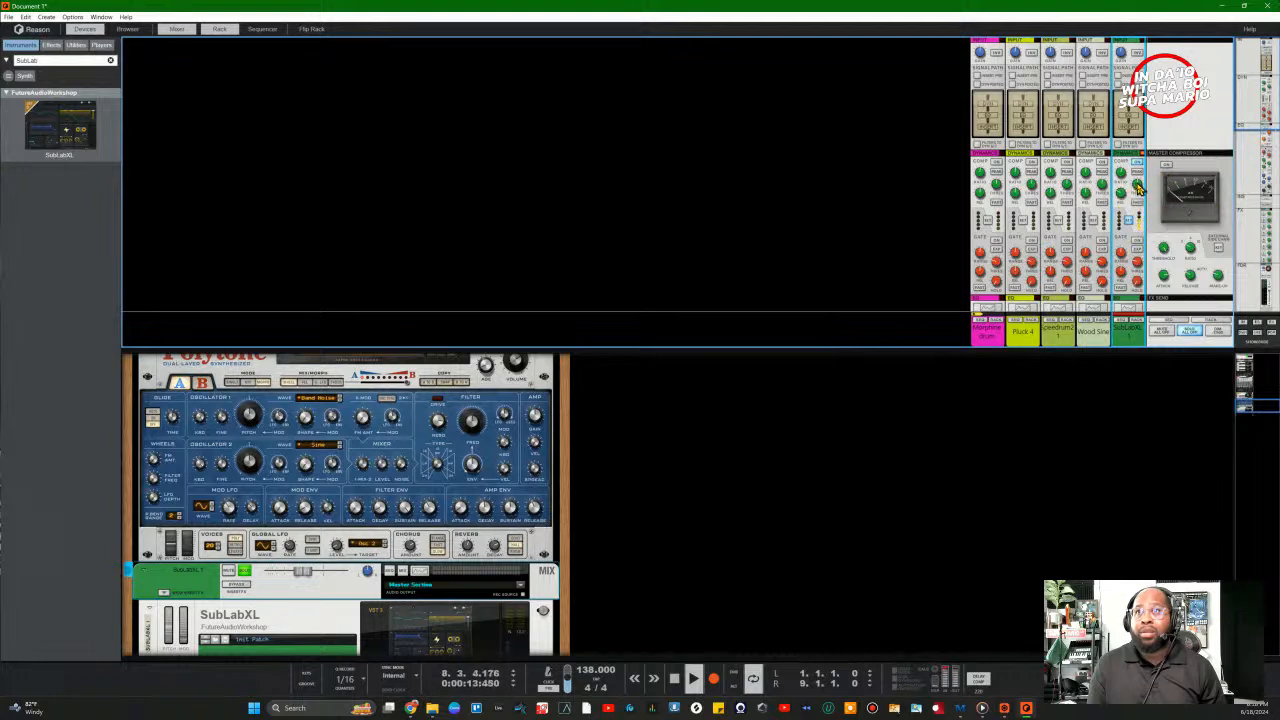
Step: Show only the mixer, switch the master compressor on and set the SubLabXL compressor threshold to -1.64 dB
click(218, 30)
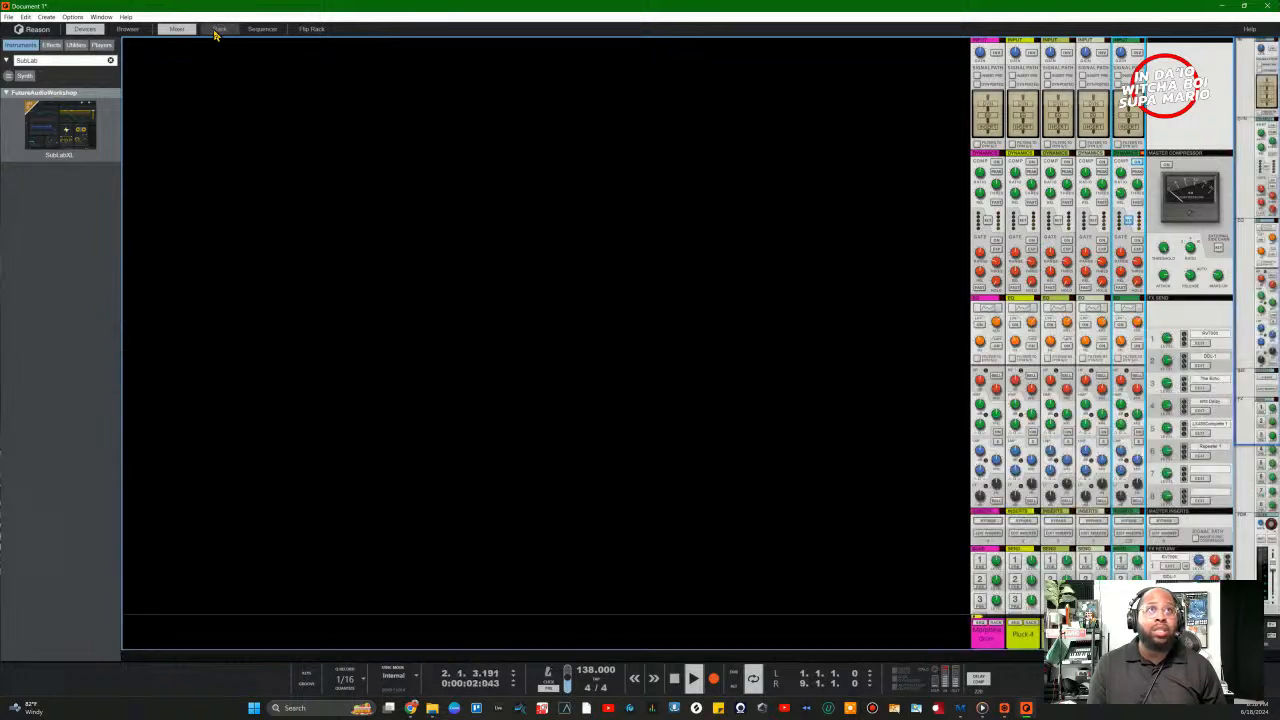
click(1158, 173)
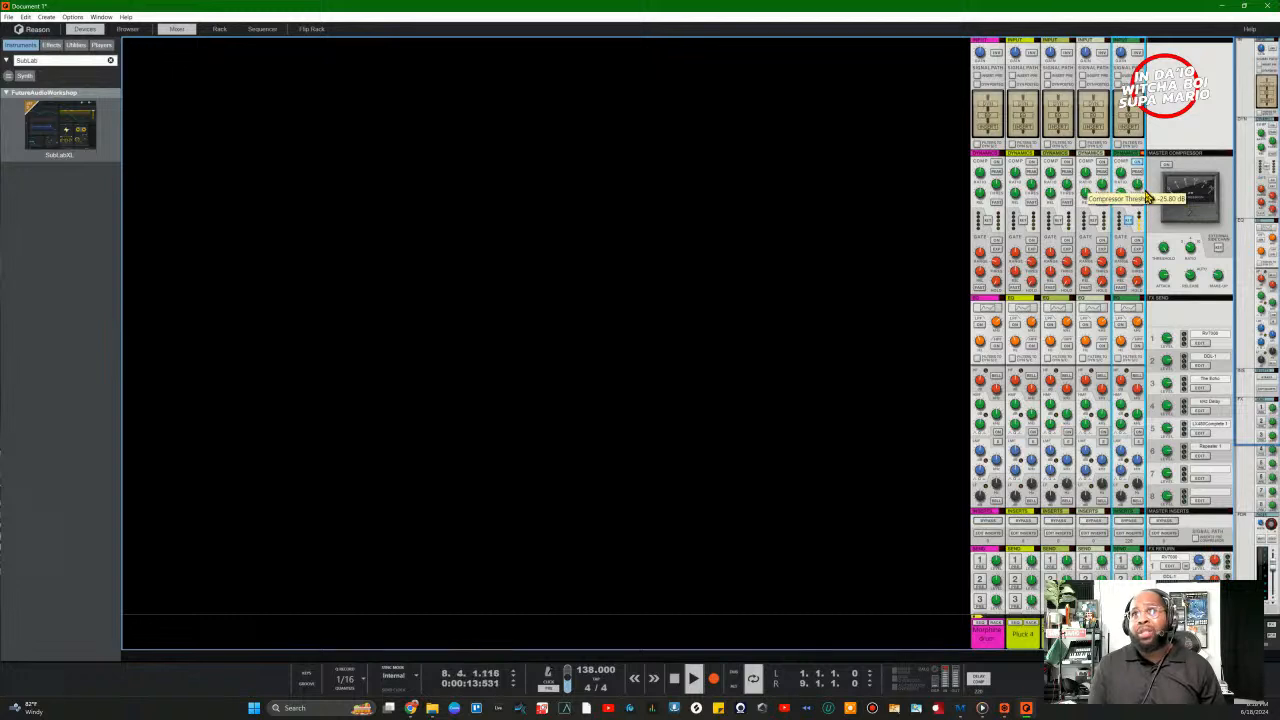
mouse_move(1138, 179)
mouse_down()
mouse_move(1141, 121)
mouse_move(1151, 158)
mouse_up()
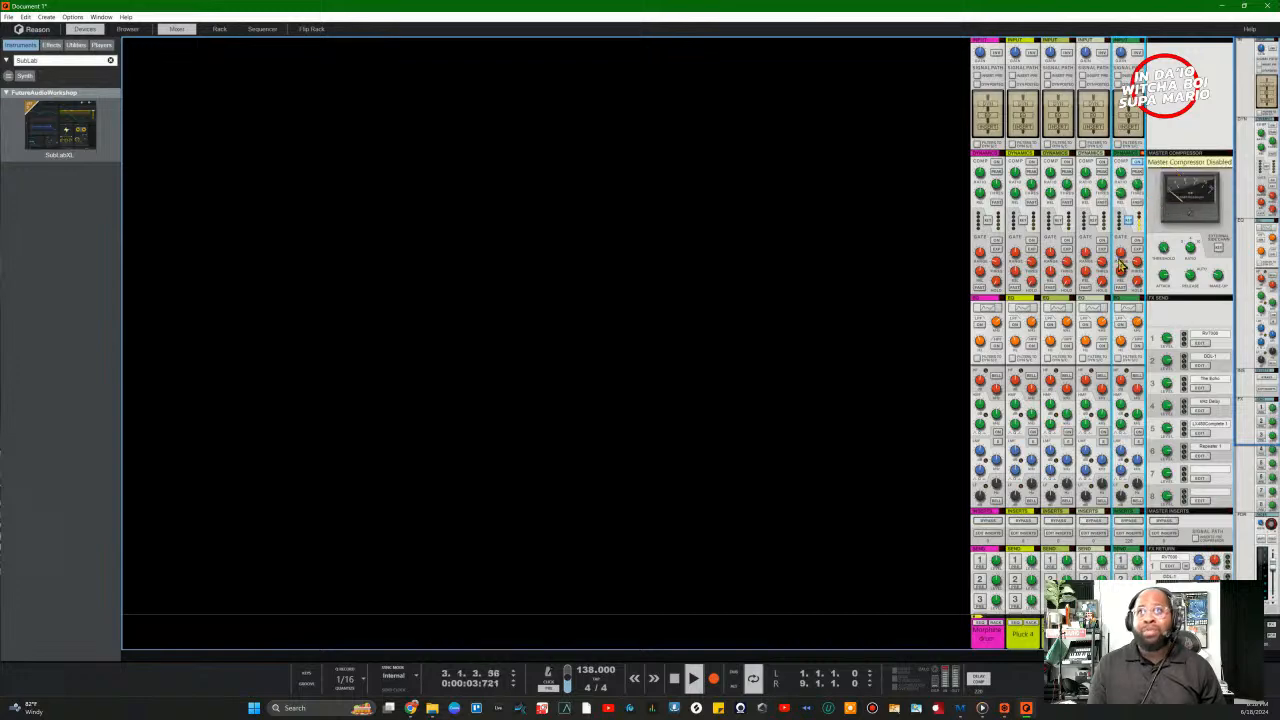
scroll(1083, 462, down, 5)
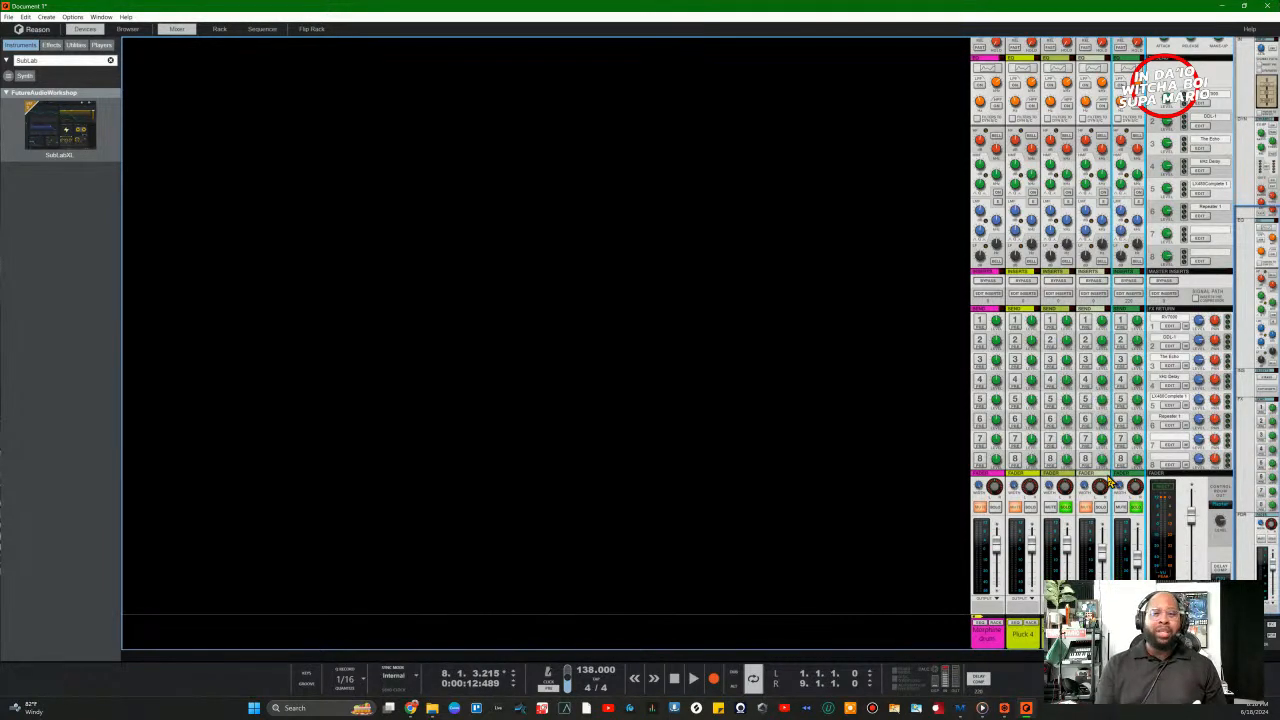
Step: Restore the rack and sequencer, audition the SubLabXL plugin during playback, then stop and close it
click(219, 29)
click(260, 29)
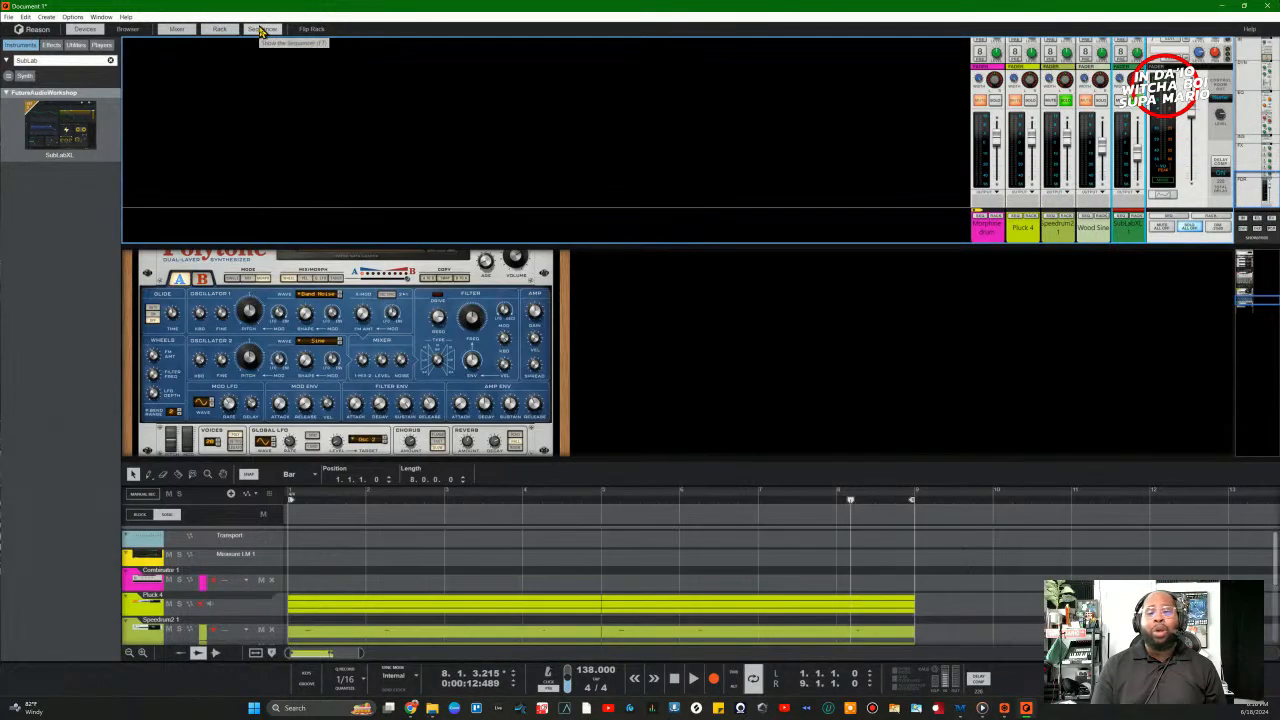
scroll(600, 400, down, 3)
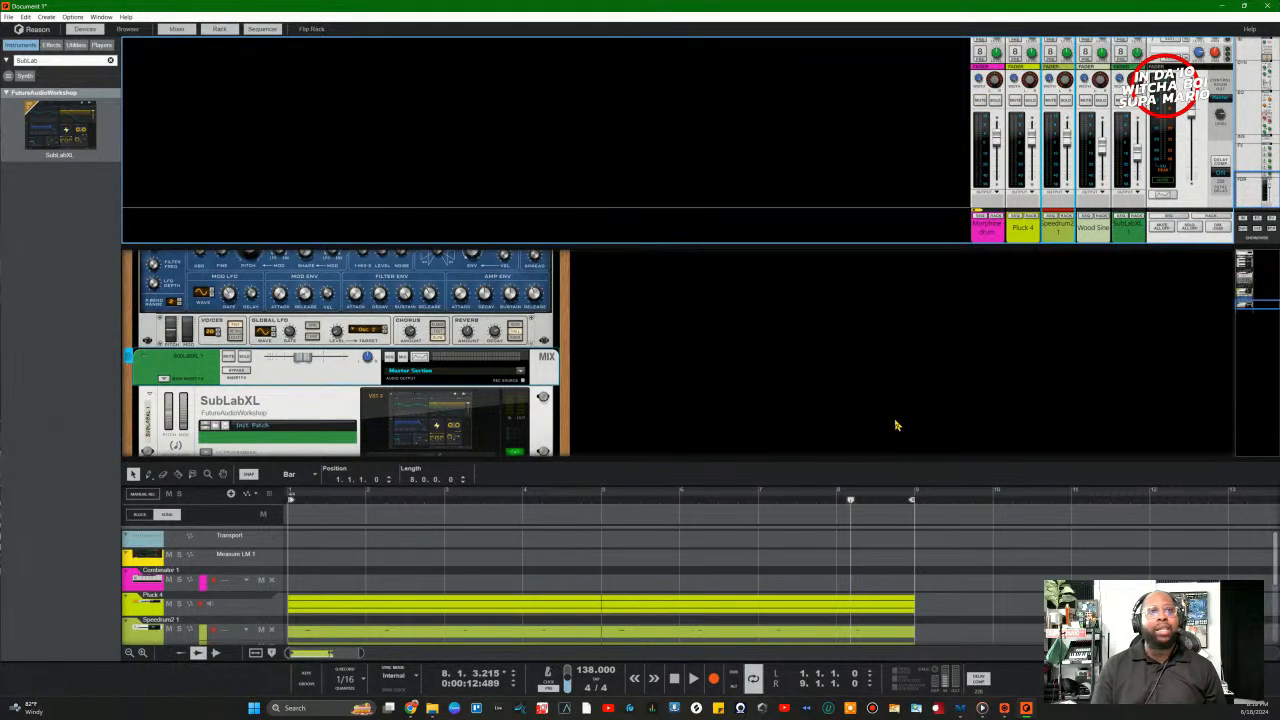
key(space)
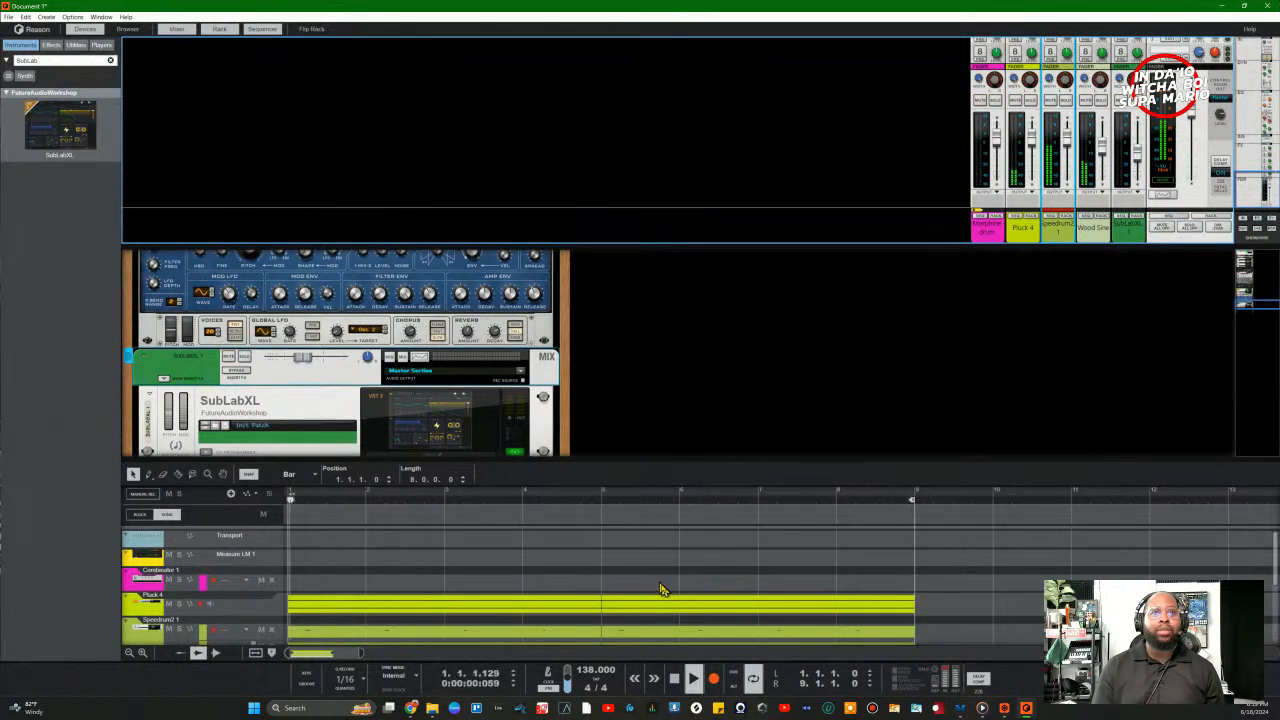
click(417, 455)
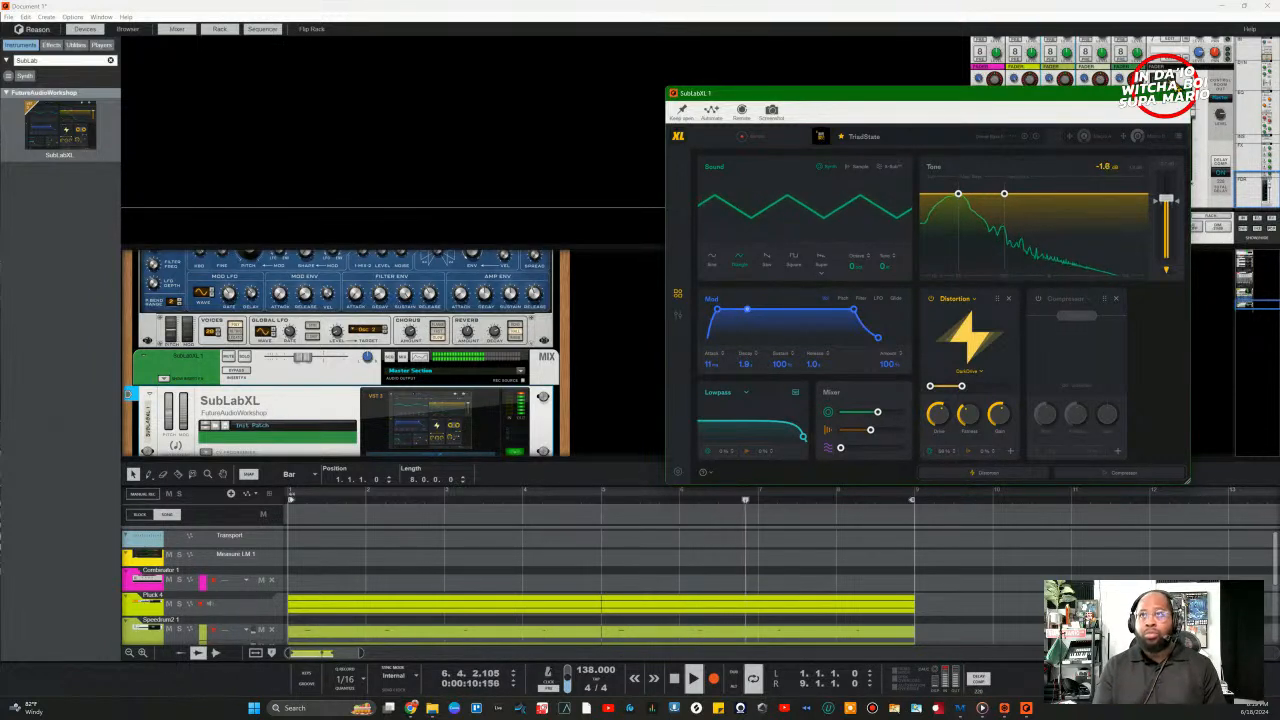
key(space)
click(1183, 93)
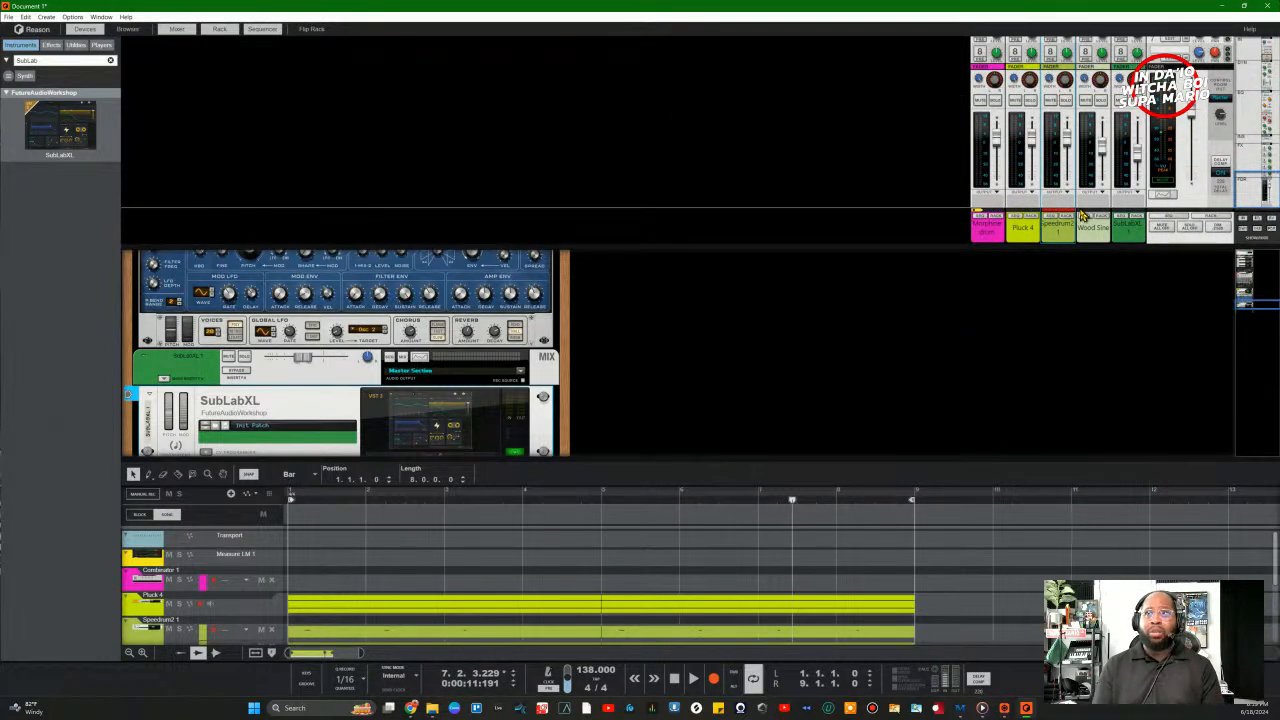
Step: Play the beat and pull the SubLabXL channel fader down to about -18.56 dB
key(space)
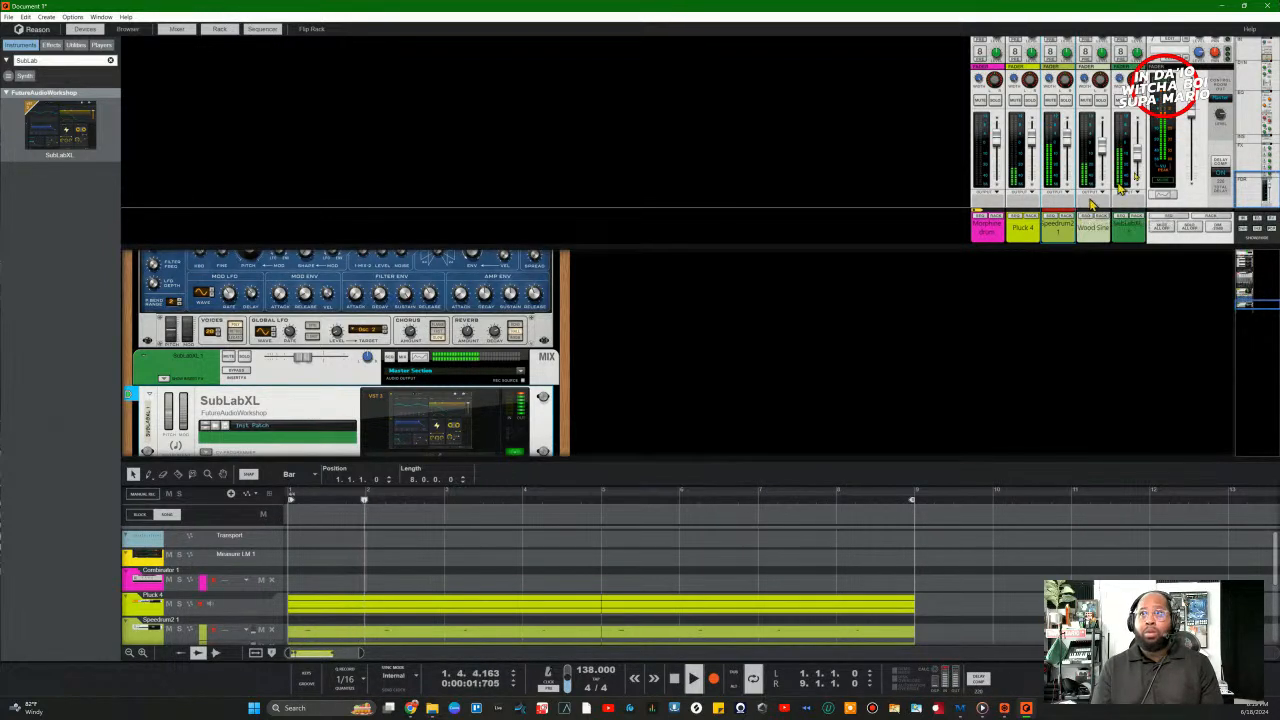
drag(1138, 152, 1140, 171)
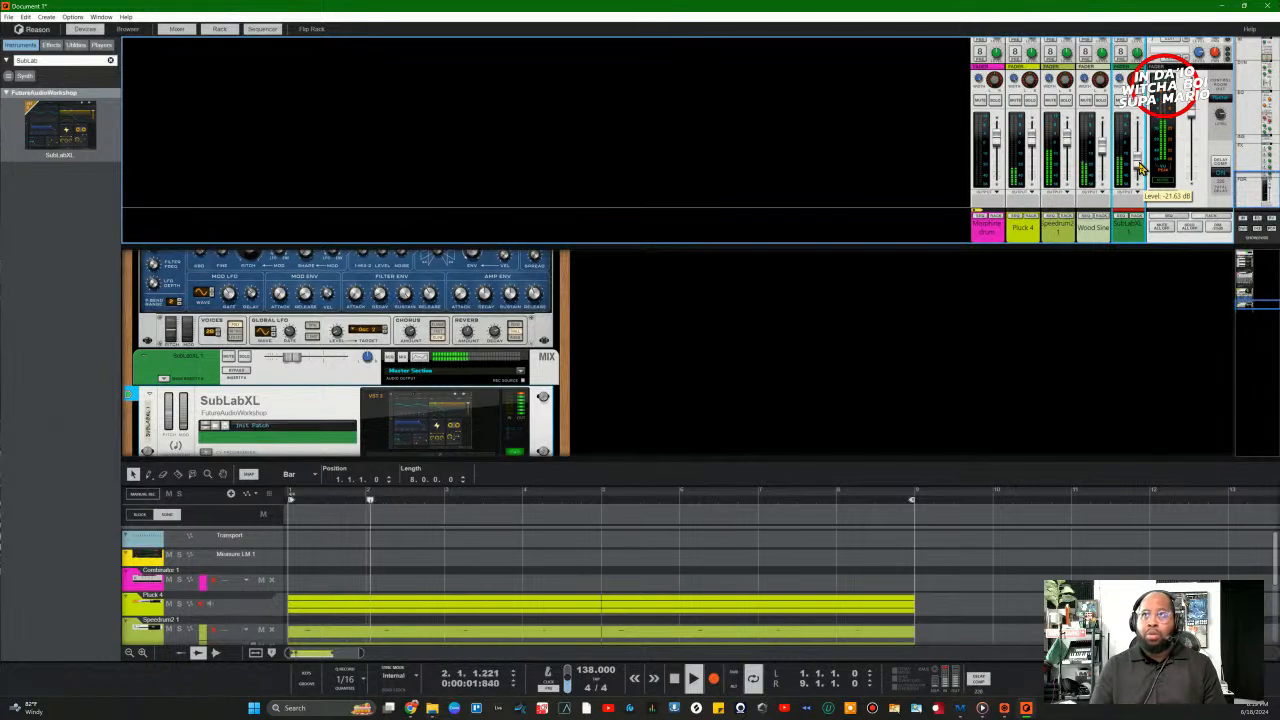
drag(1139, 168, 1141, 167)
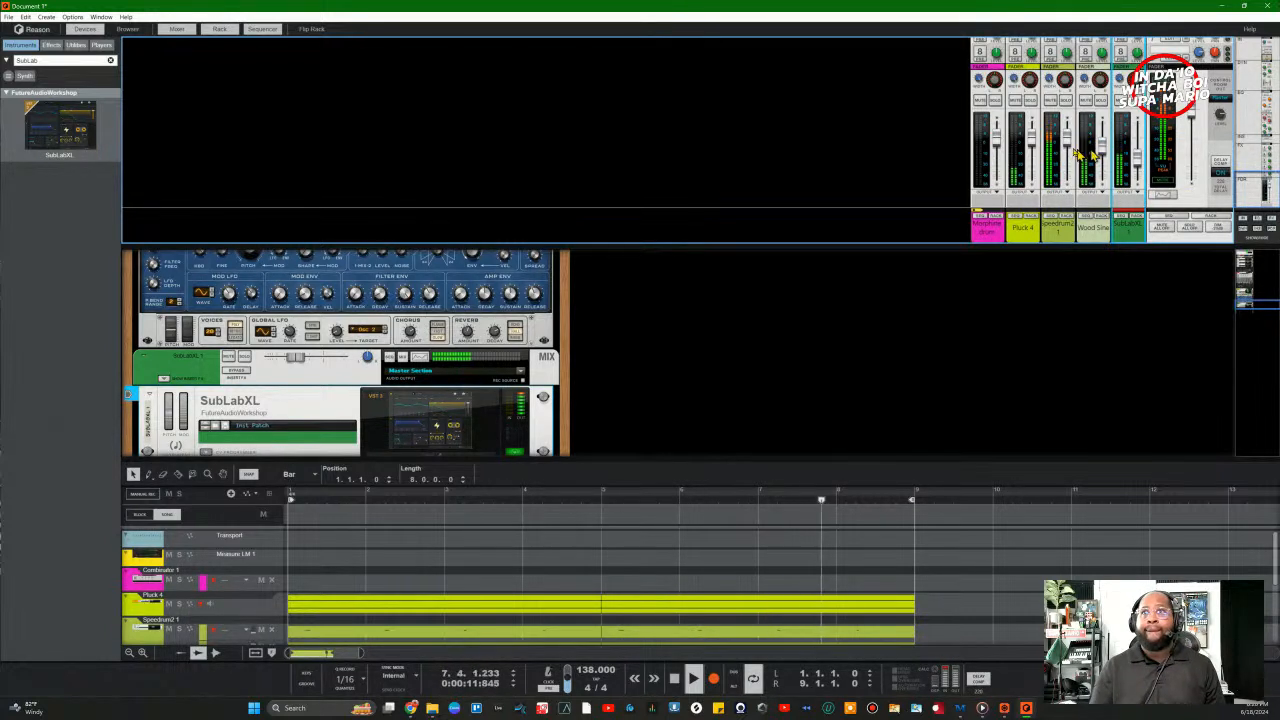
Step: Mute the Wood Sine channel and raise the SubLabXL fader to -15.69 dB
click(1102, 101)
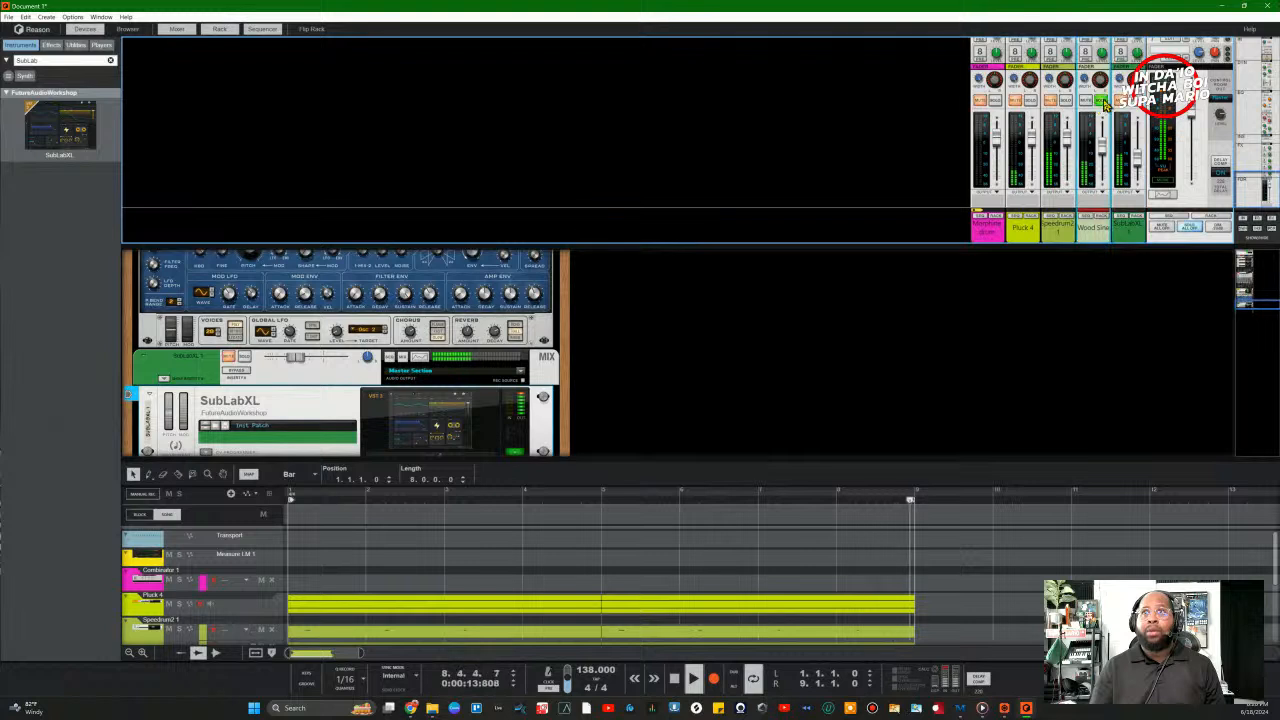
click(1102, 101)
click(1086, 101)
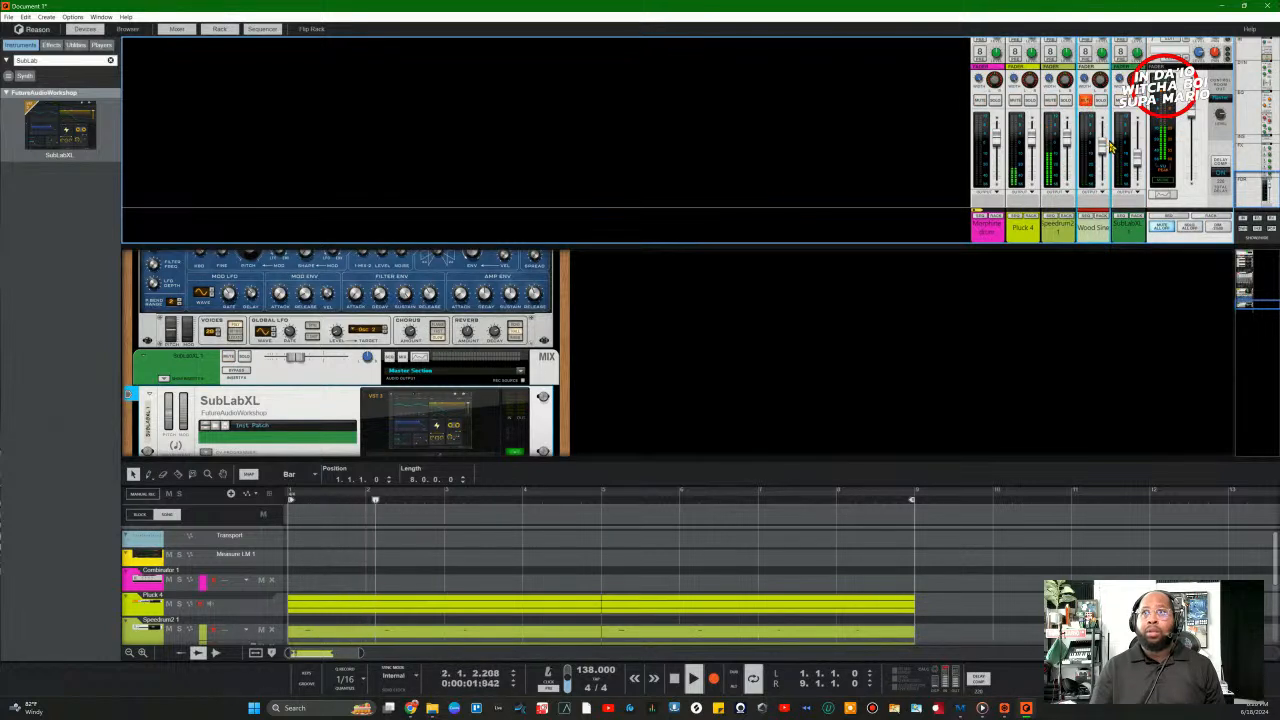
mouse_move(1137, 172)
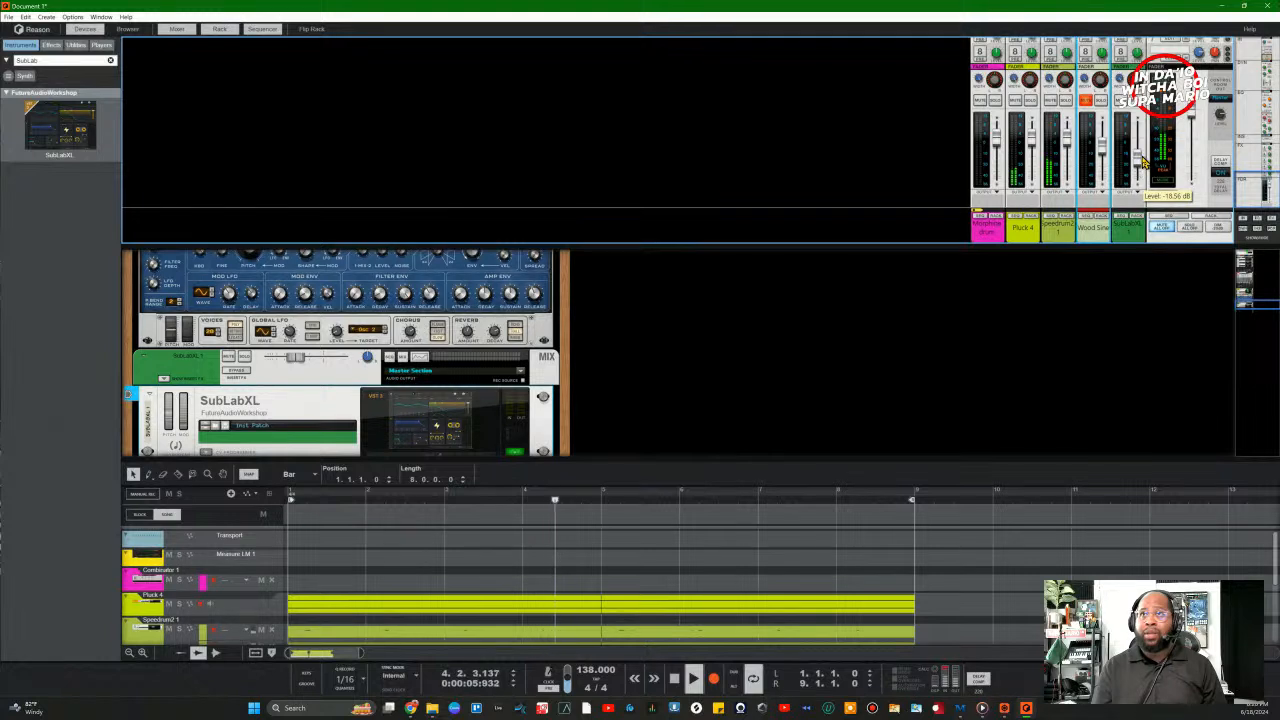
drag(1141, 160, 1143, 157)
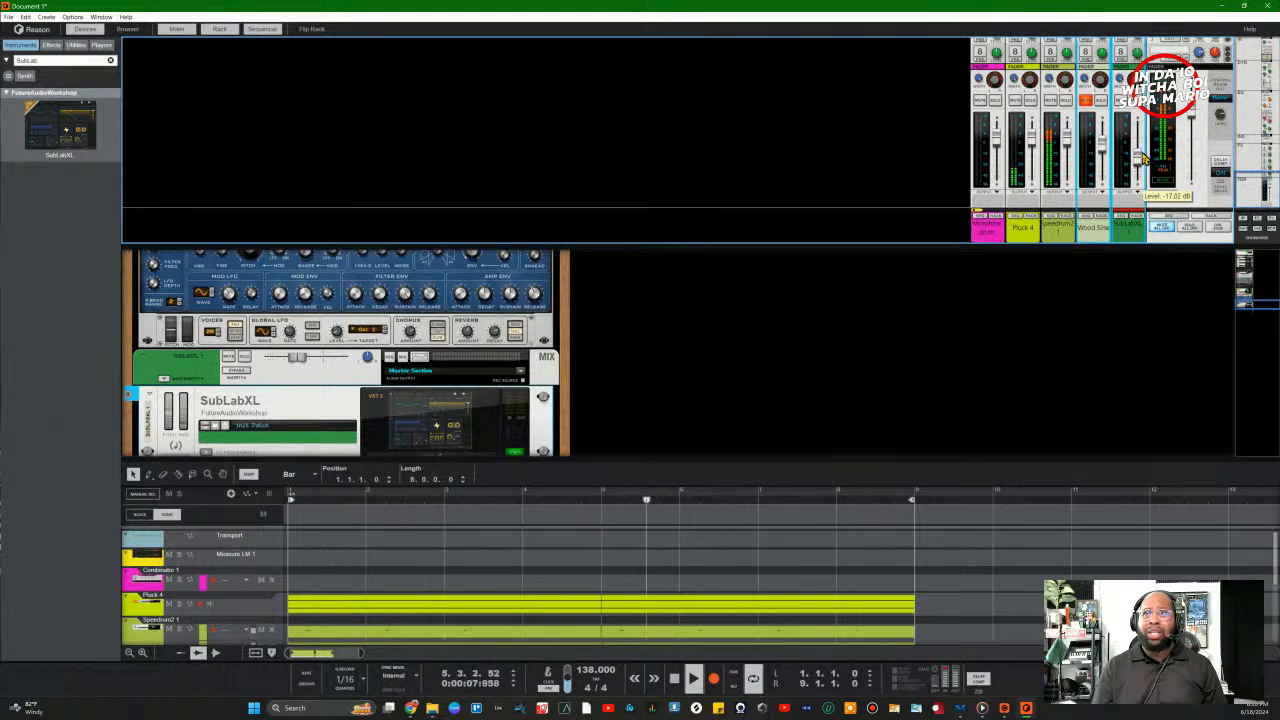
click(1123, 234)
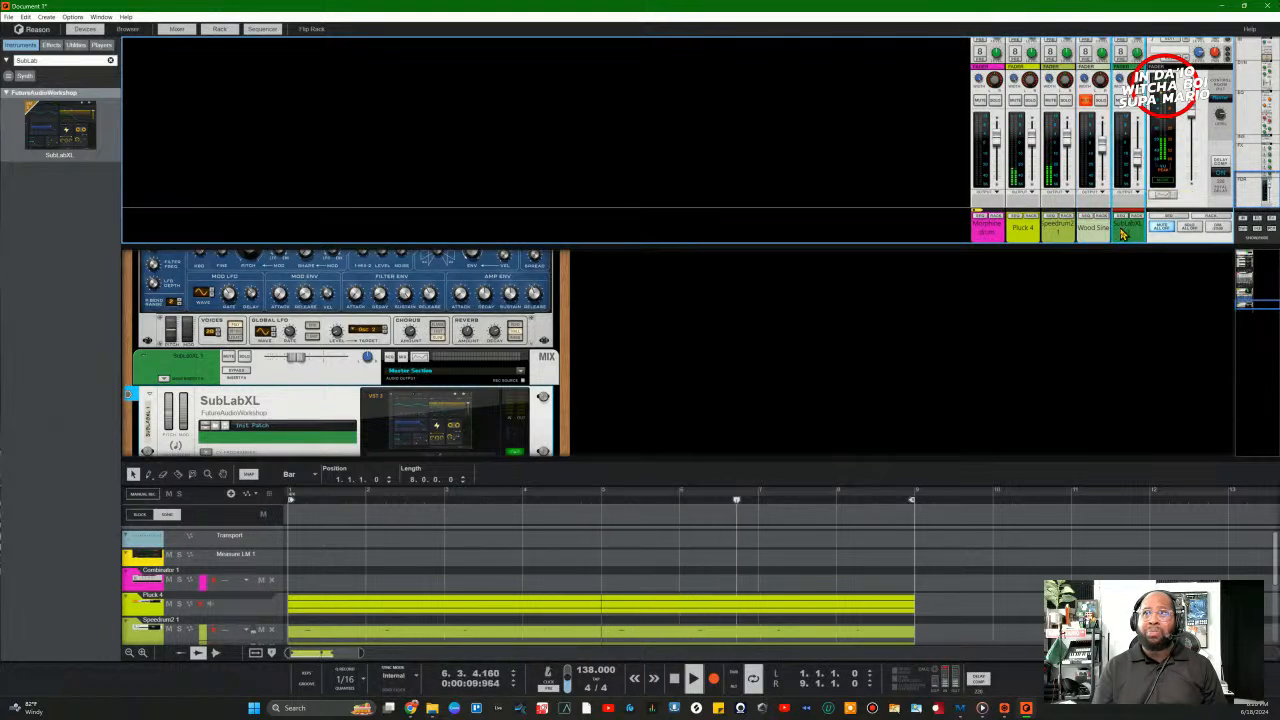
click(1094, 233)
click(1126, 232)
drag(1141, 169, 1142, 166)
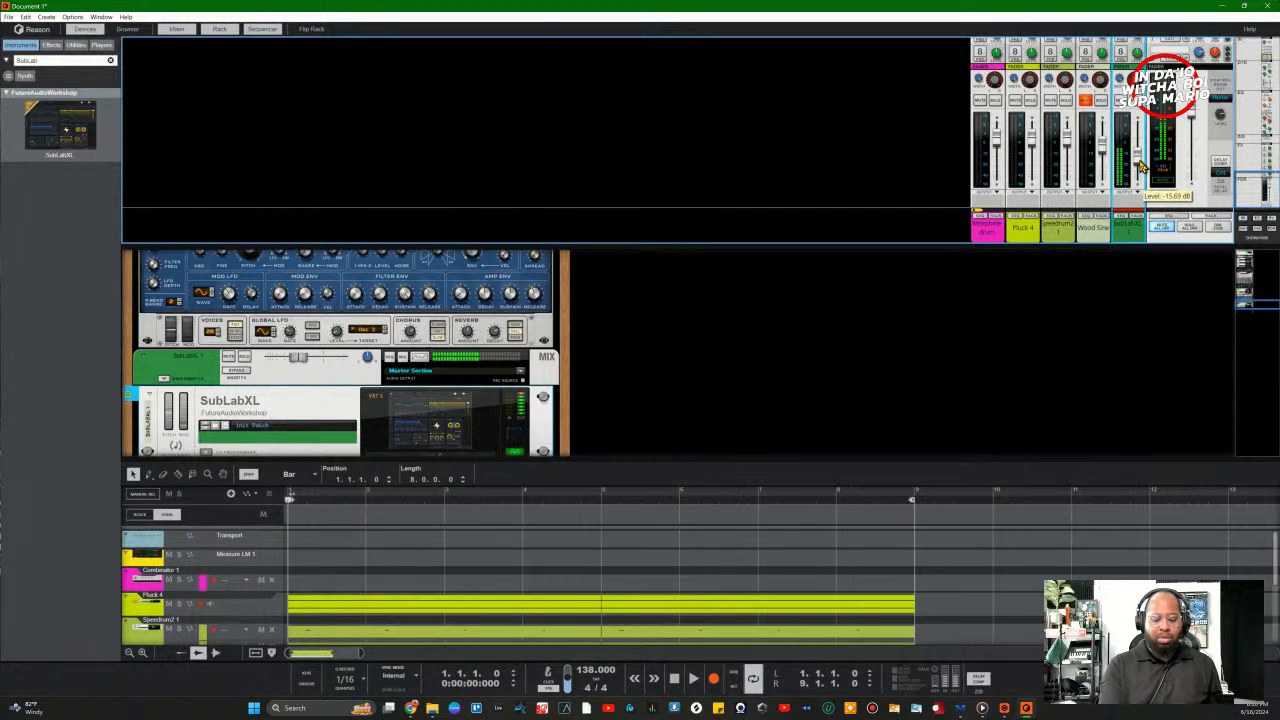
Step: Unmute Wood Sine and play the loop to check the SubLabXL level in the full mix, then stop
key(space)
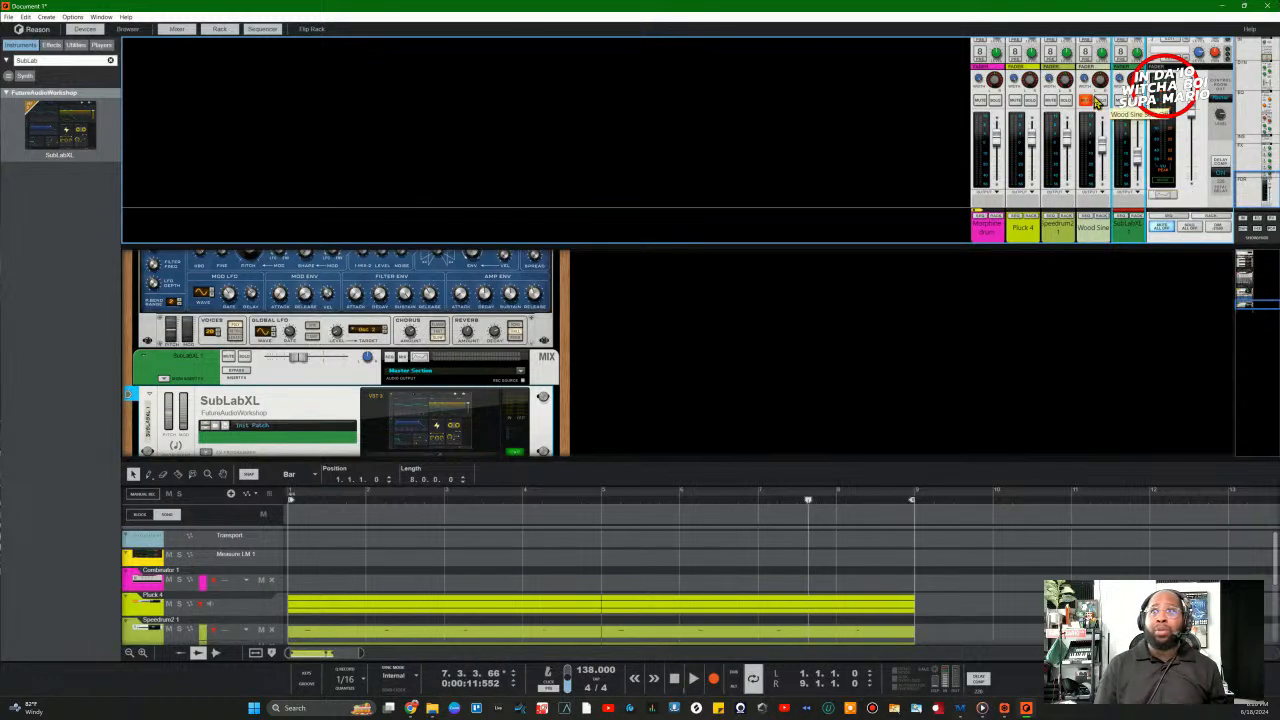
click(1087, 101)
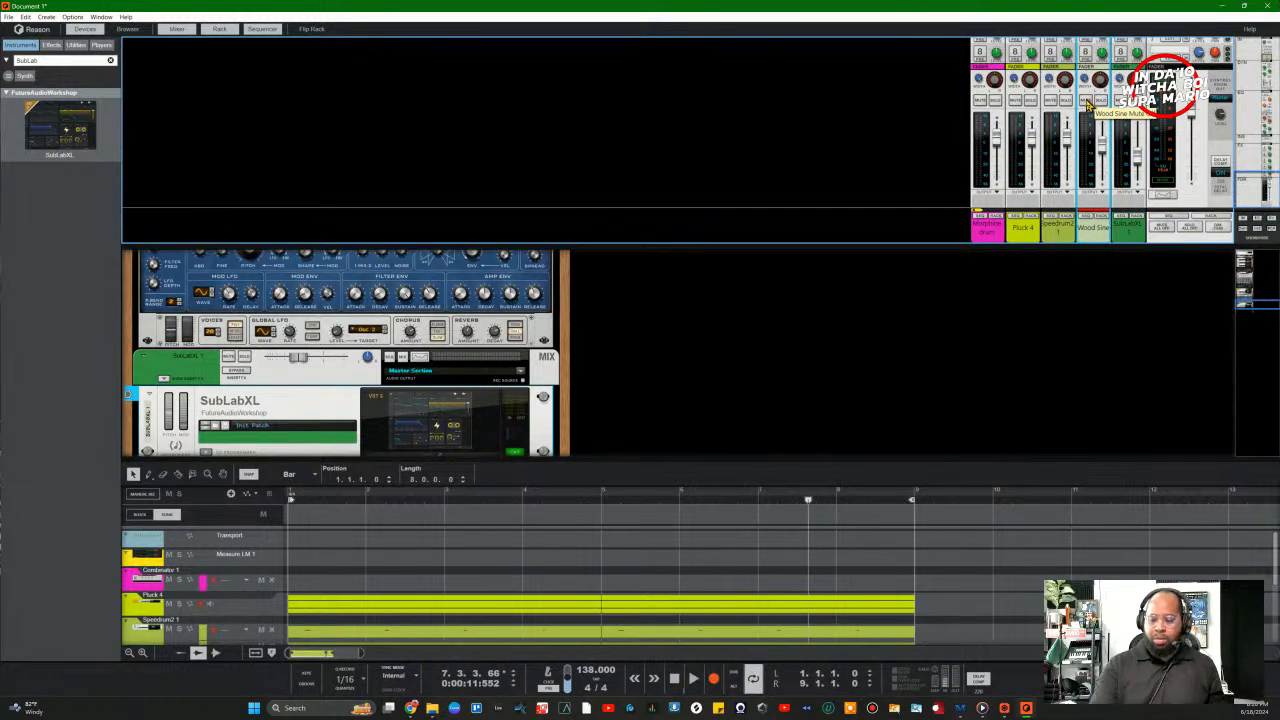
key(space)
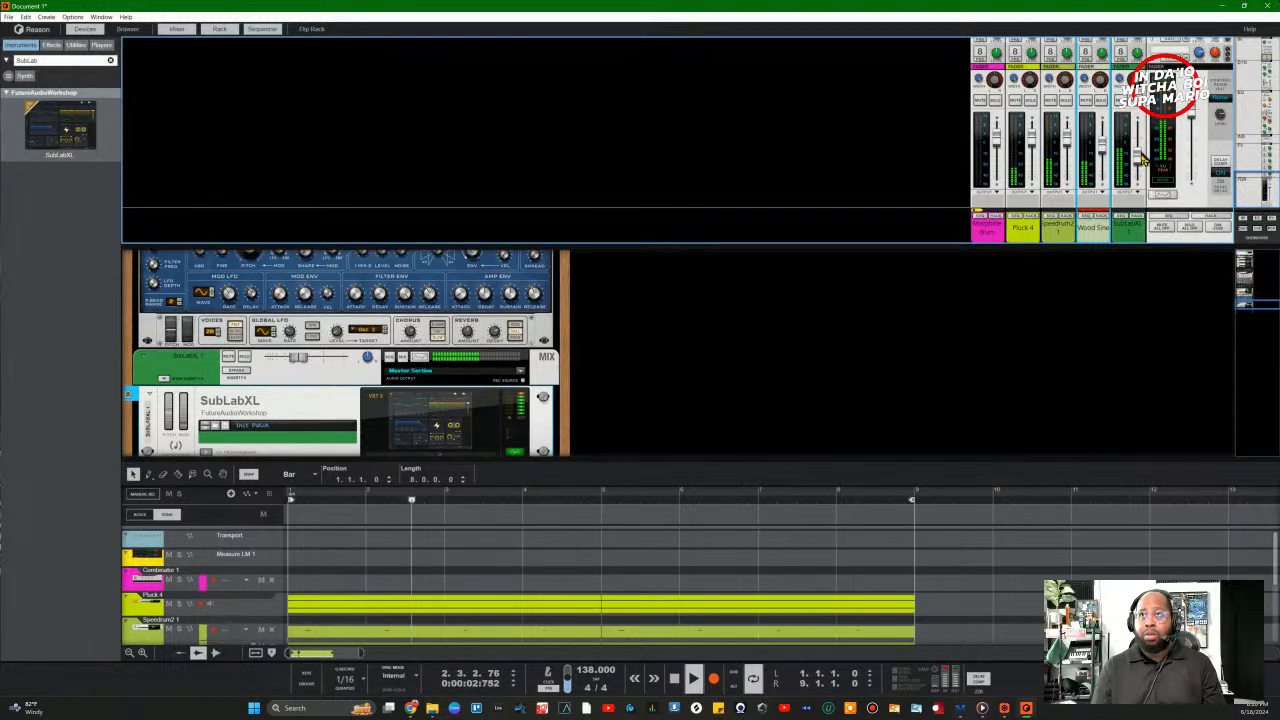
click(1138, 165)
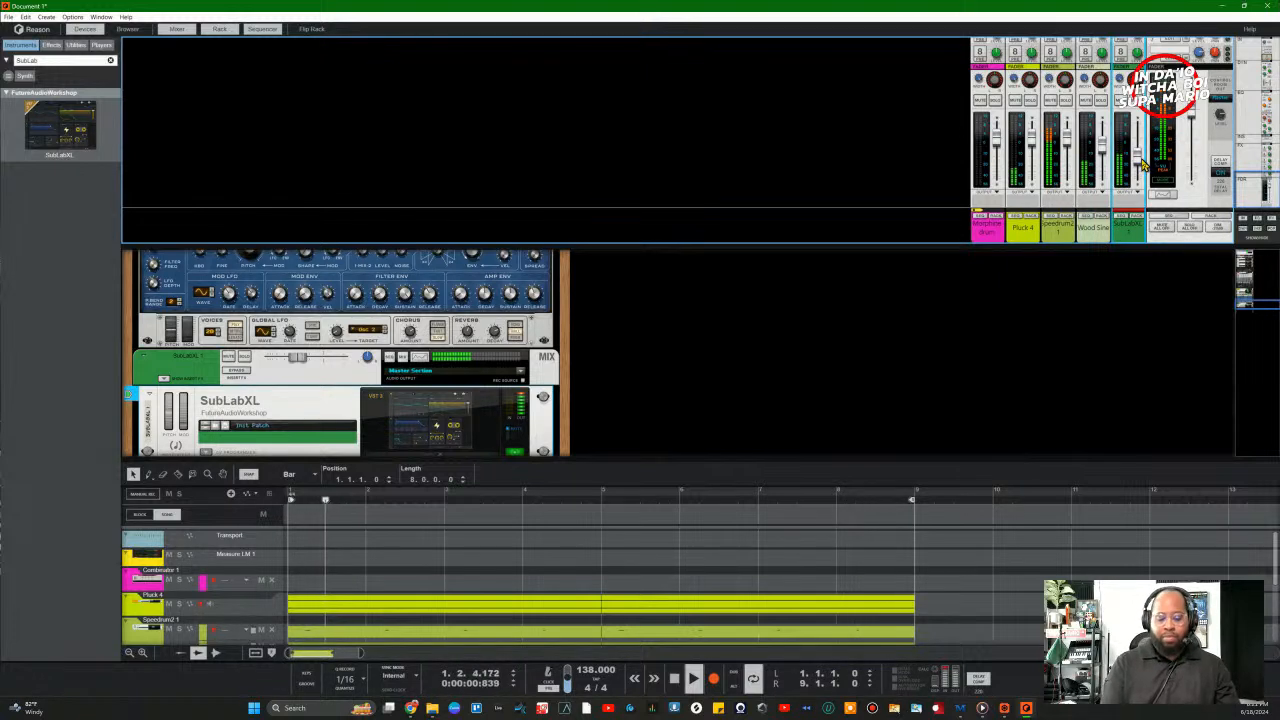
key(space)
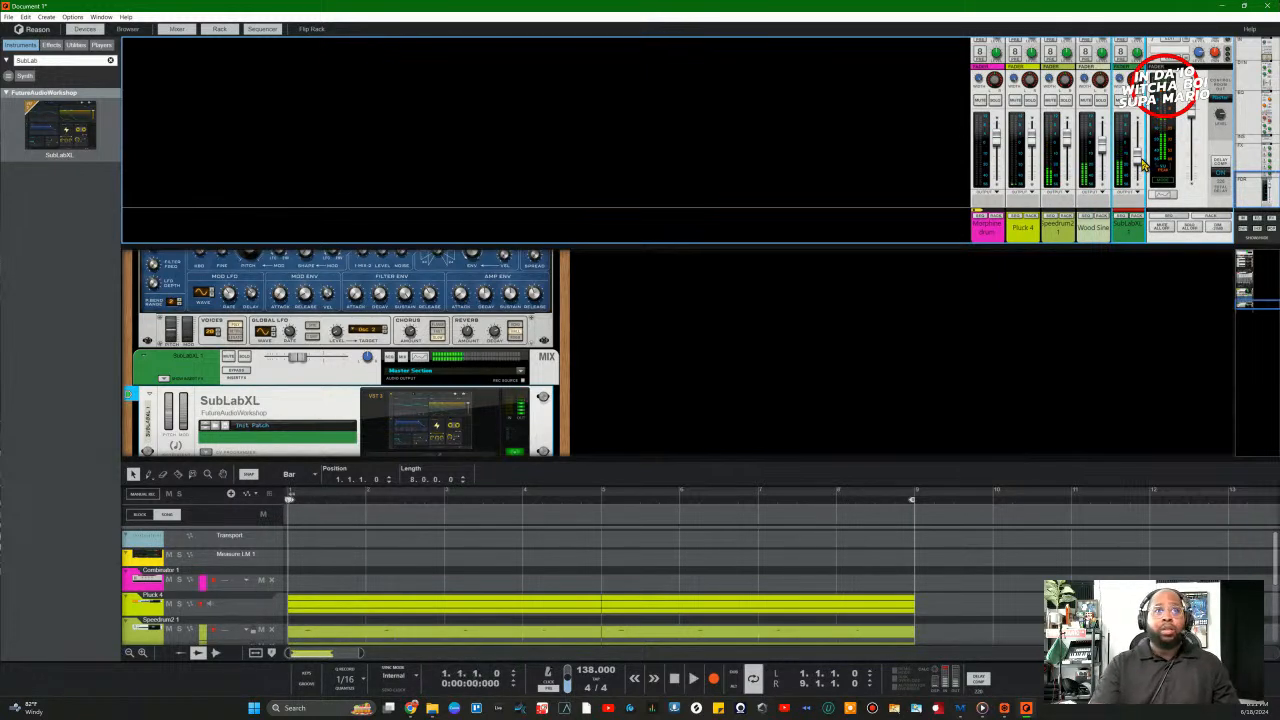
Step: Stop the SubLabXL 808 recording with Ctrl+Enter and close the mixer pane
scroll(657, 600, down, 5)
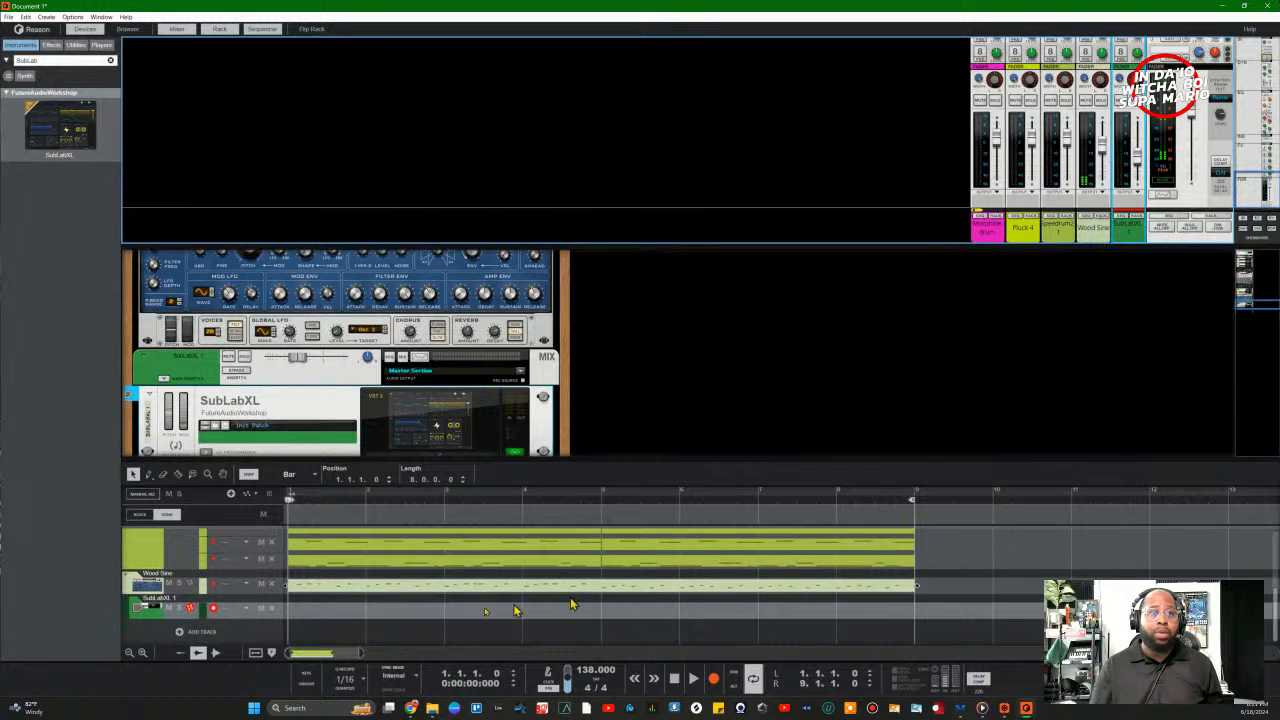
click(335, 643)
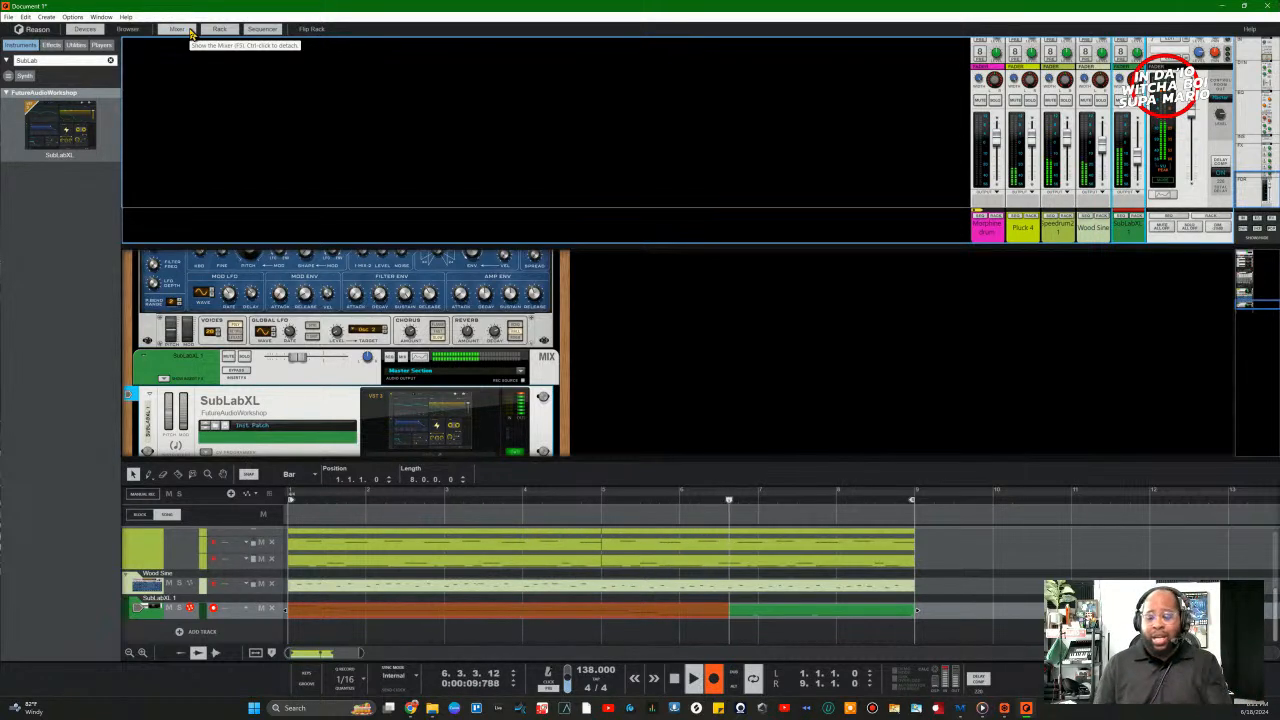
key(ctrl+Return)
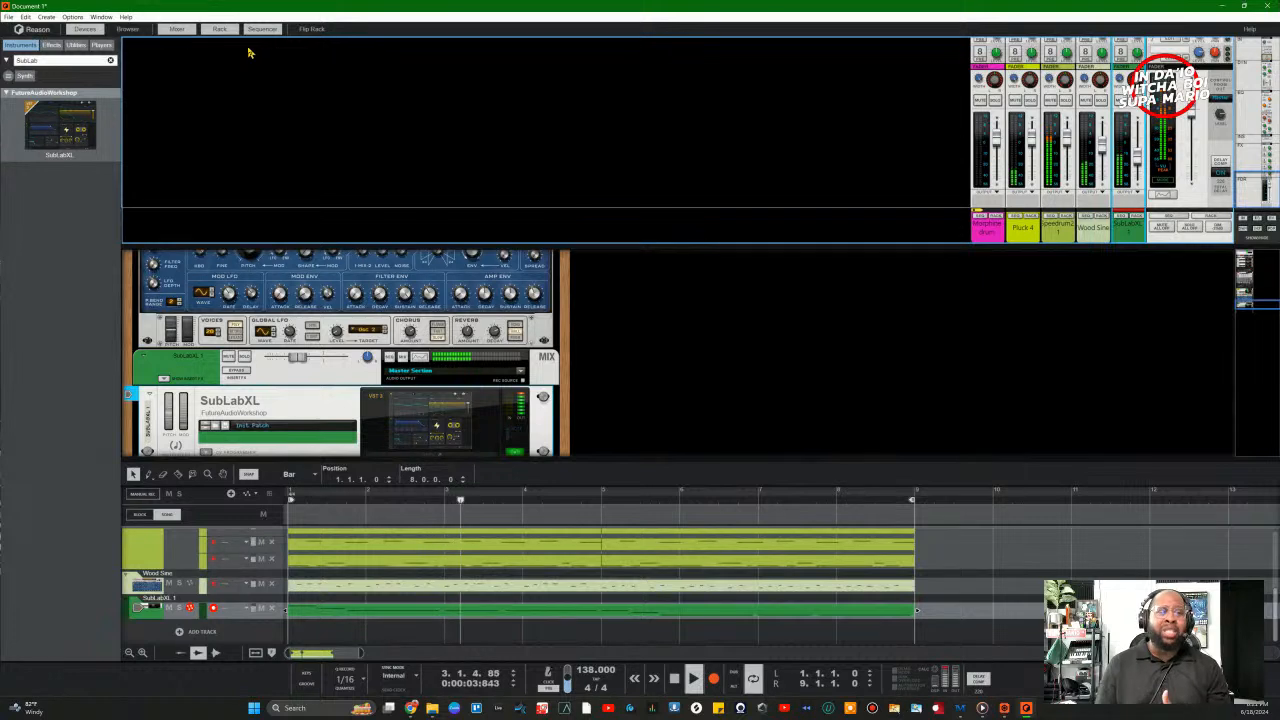
click(183, 31)
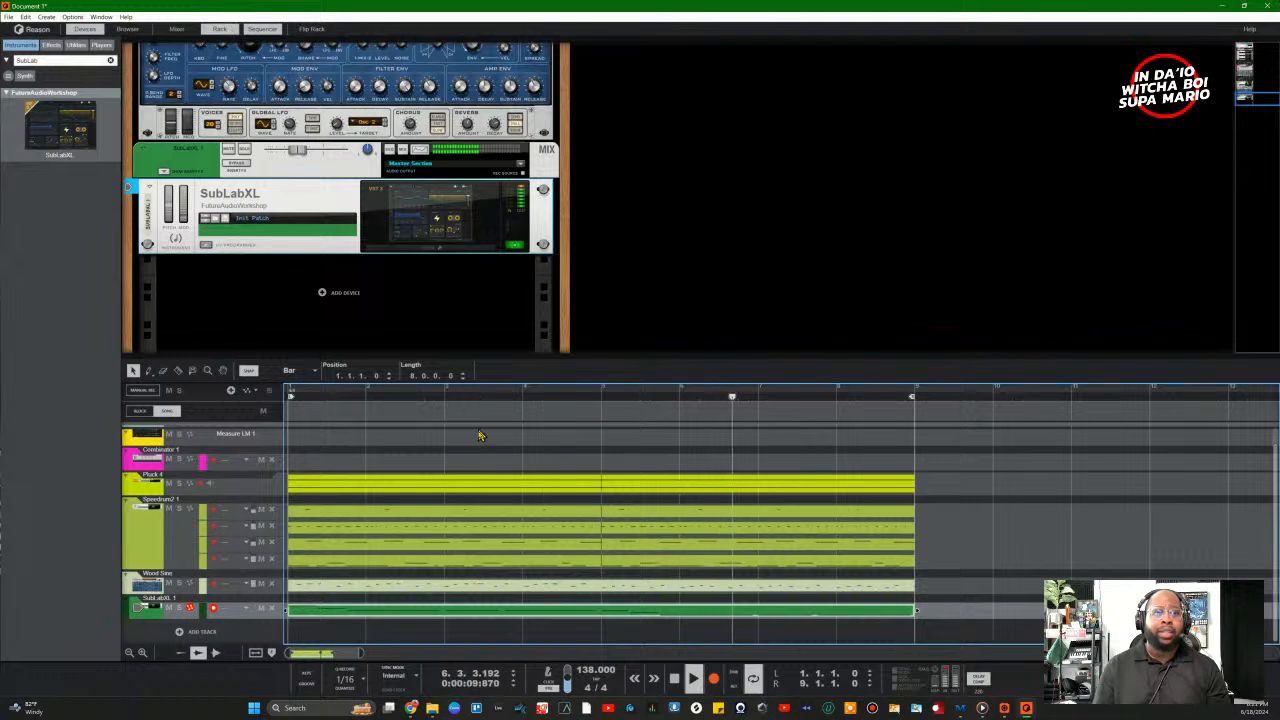
Step: Open the SubLabXL clip in the note editor, select all bass notes and set quantize strength to 10%
double_click(491, 612)
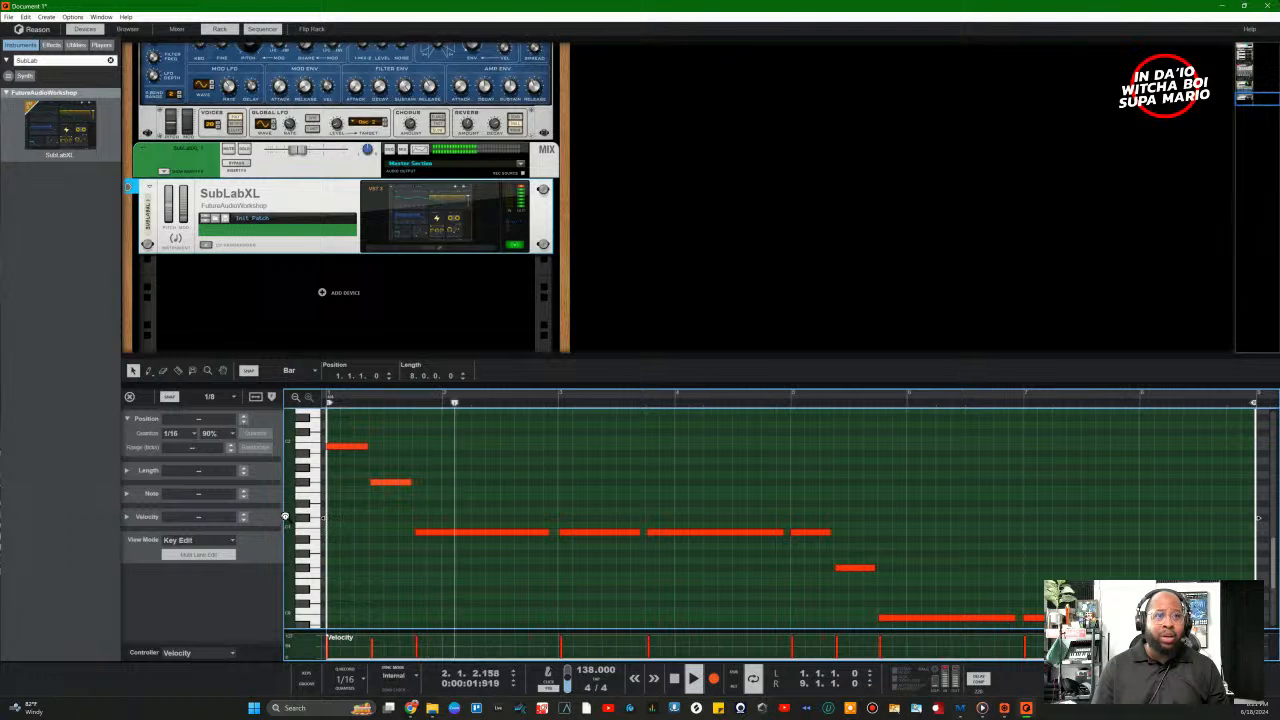
click(296, 398)
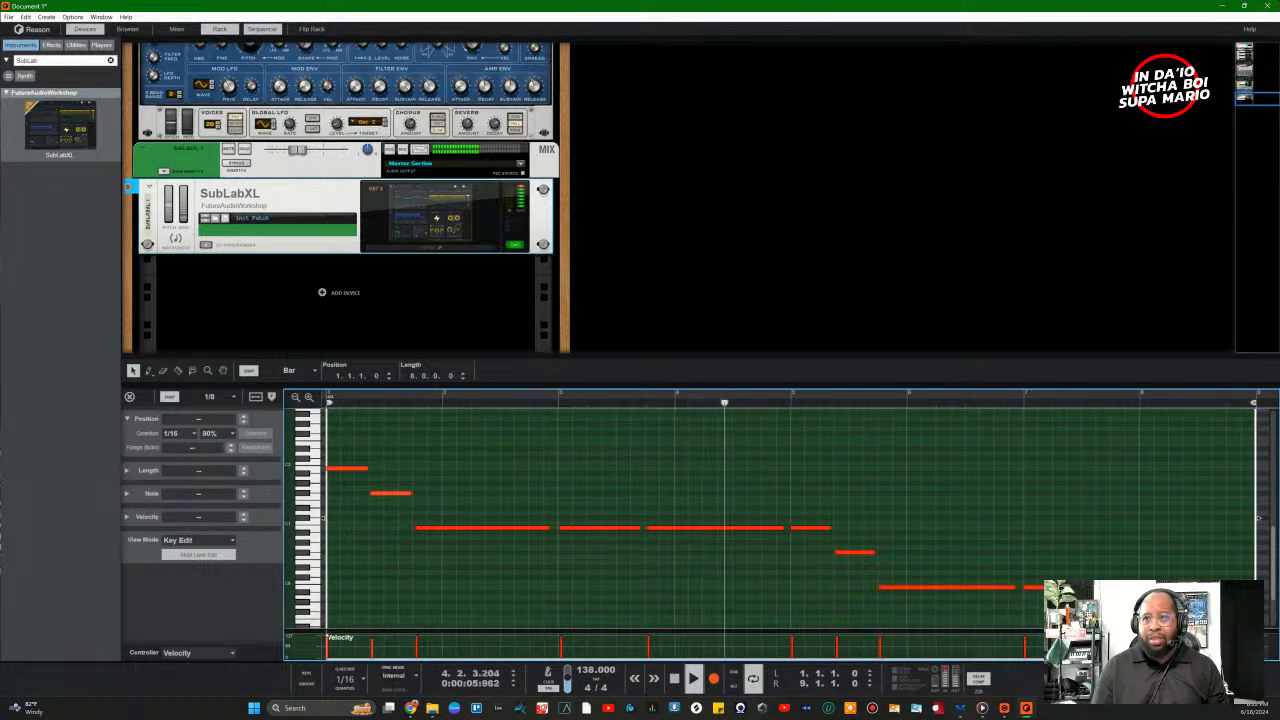
key(ctrl+a)
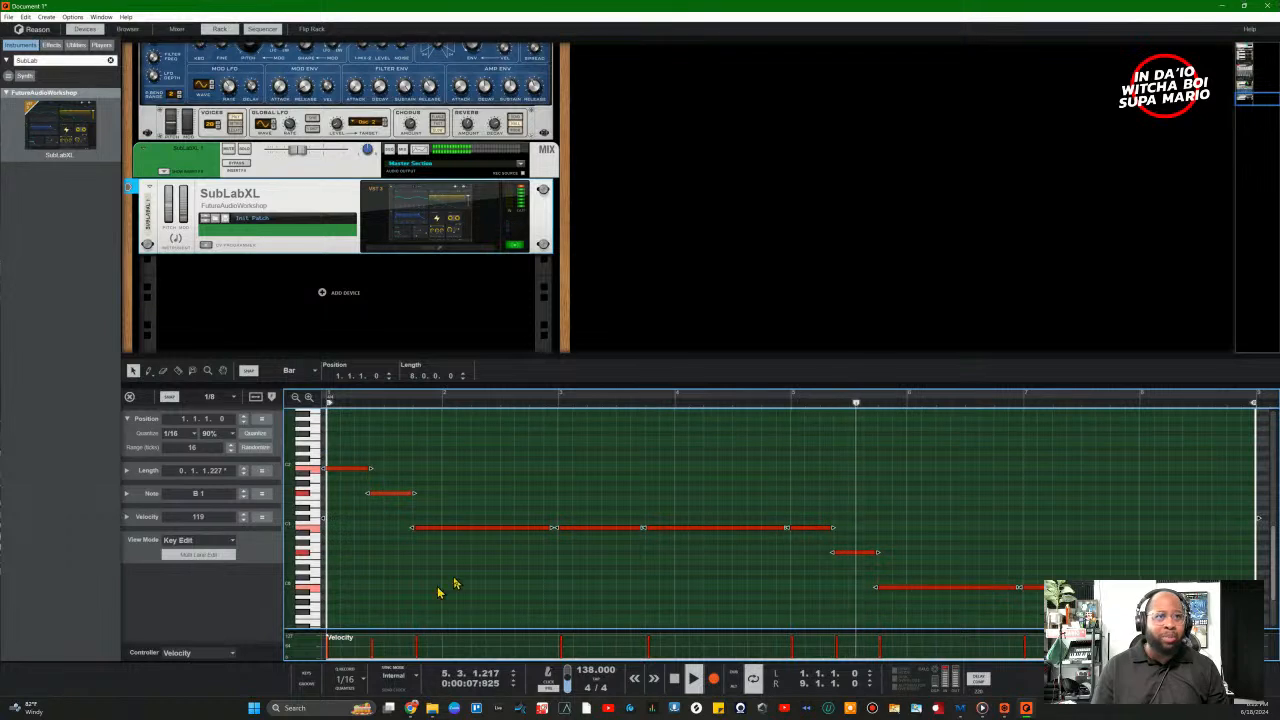
click(218, 433)
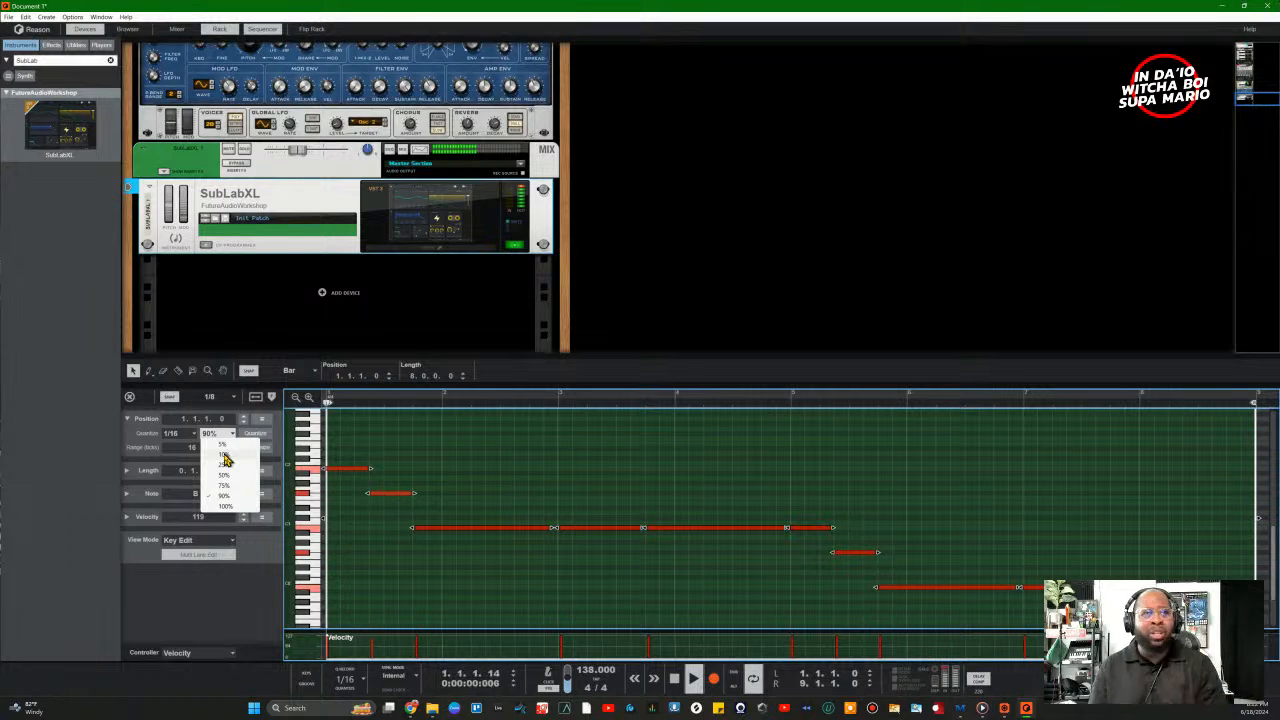
click(224, 455)
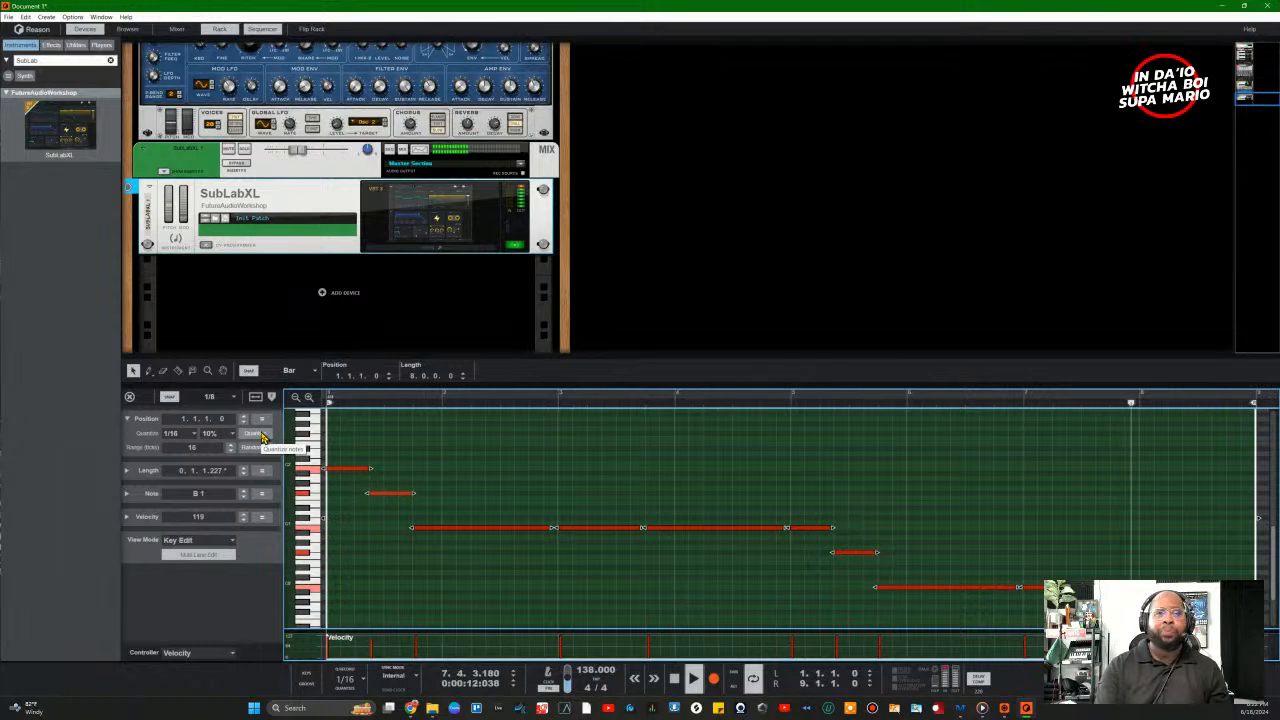
click(421, 583)
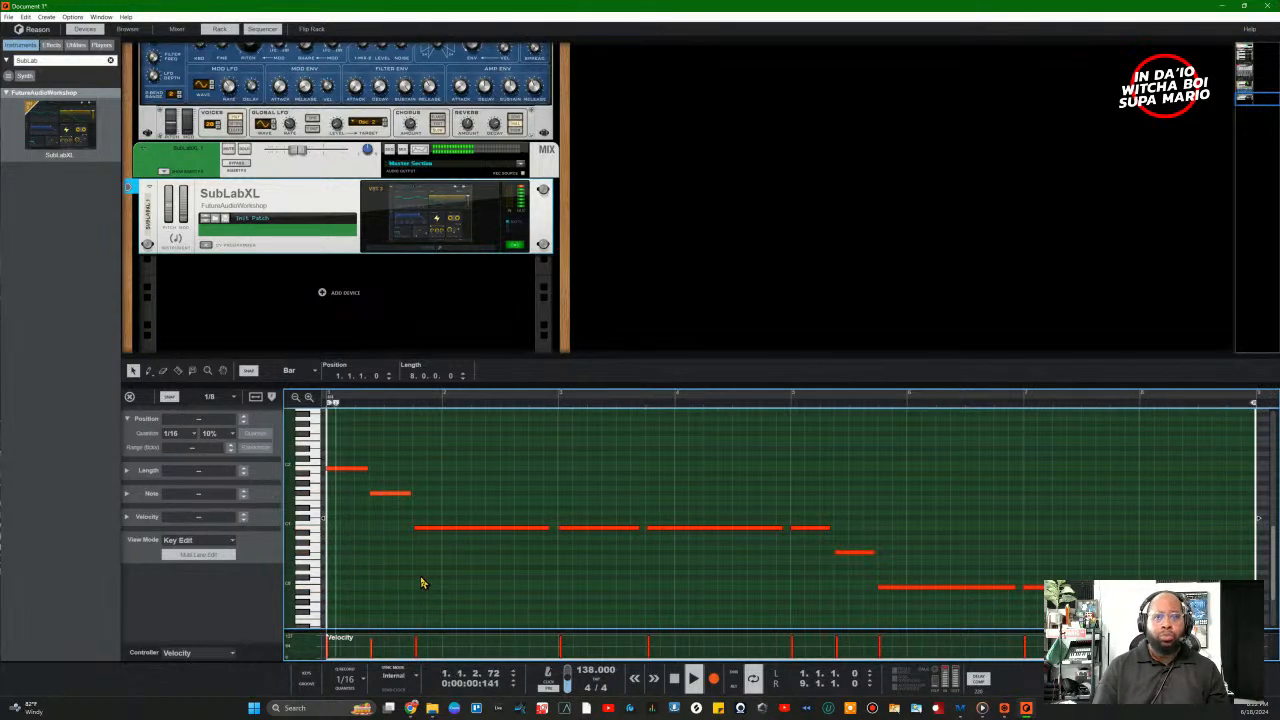
scroll(560, 225, up, 5)
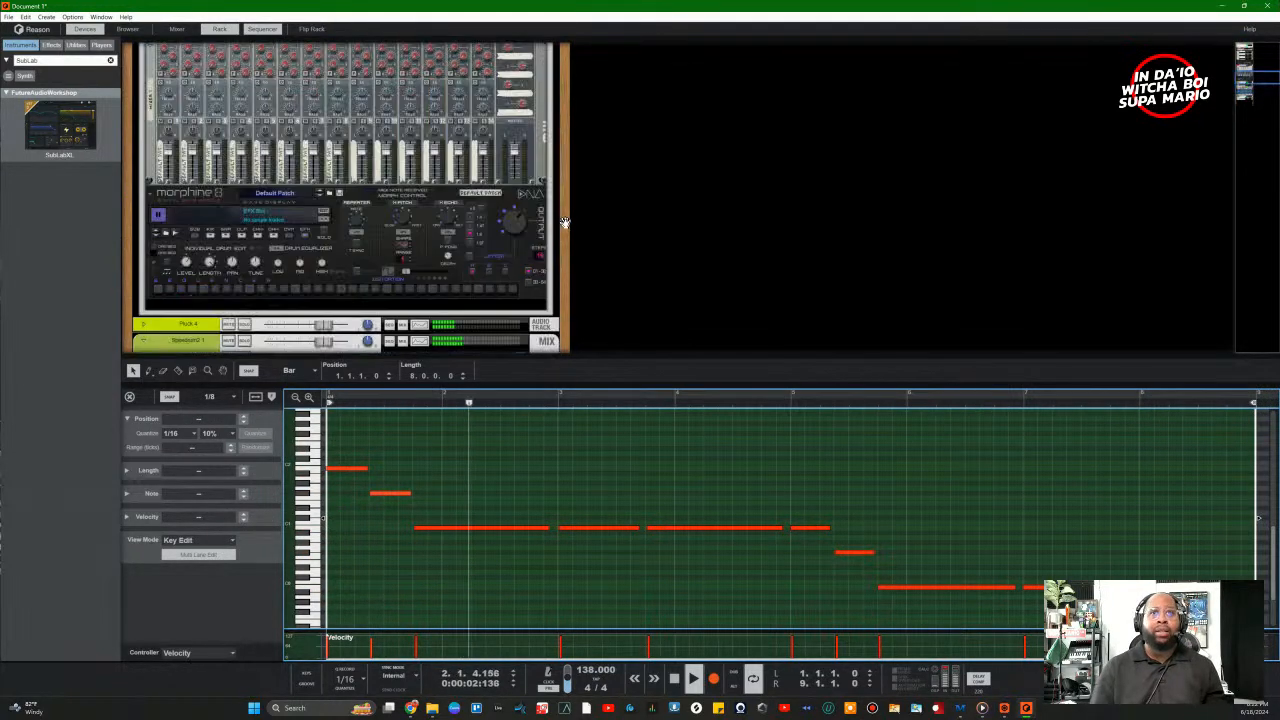
Step: Show only the mixer by hiding the device rack and sequencer
click(176, 28)
click(219, 28)
click(262, 28)
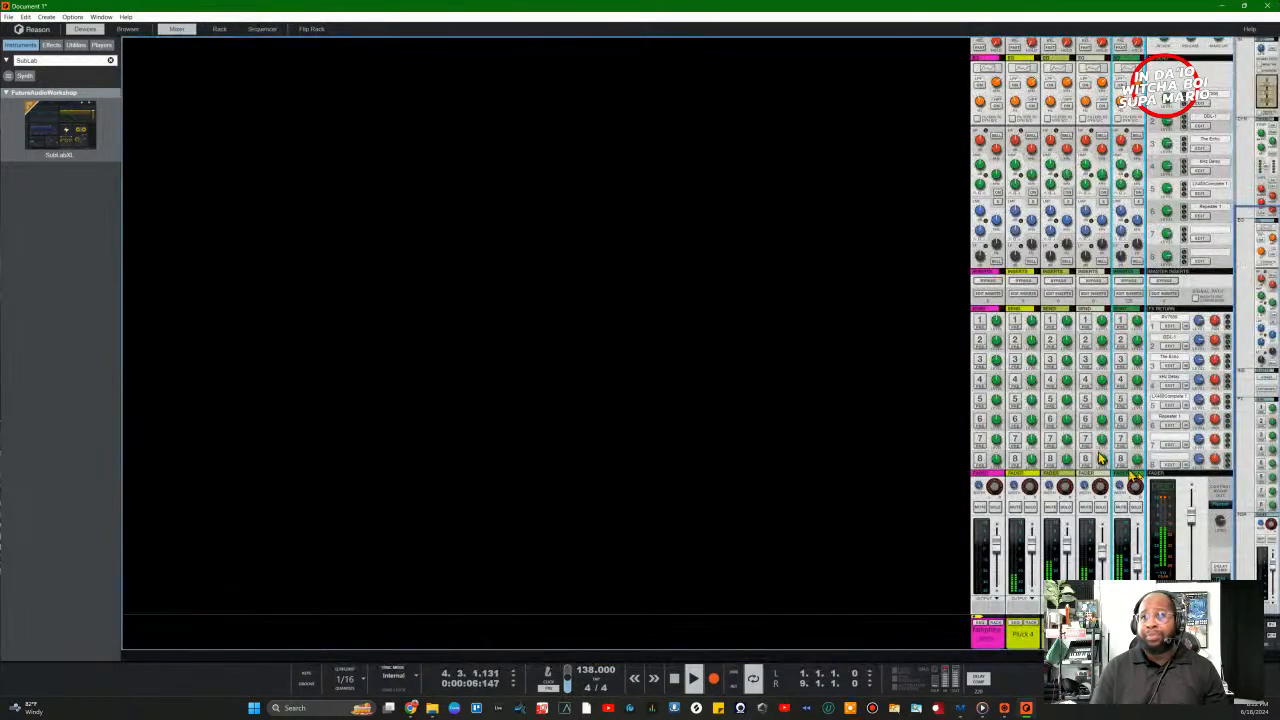
scroll(1118, 265, up, 5)
scroll(1133, 522, down, 5)
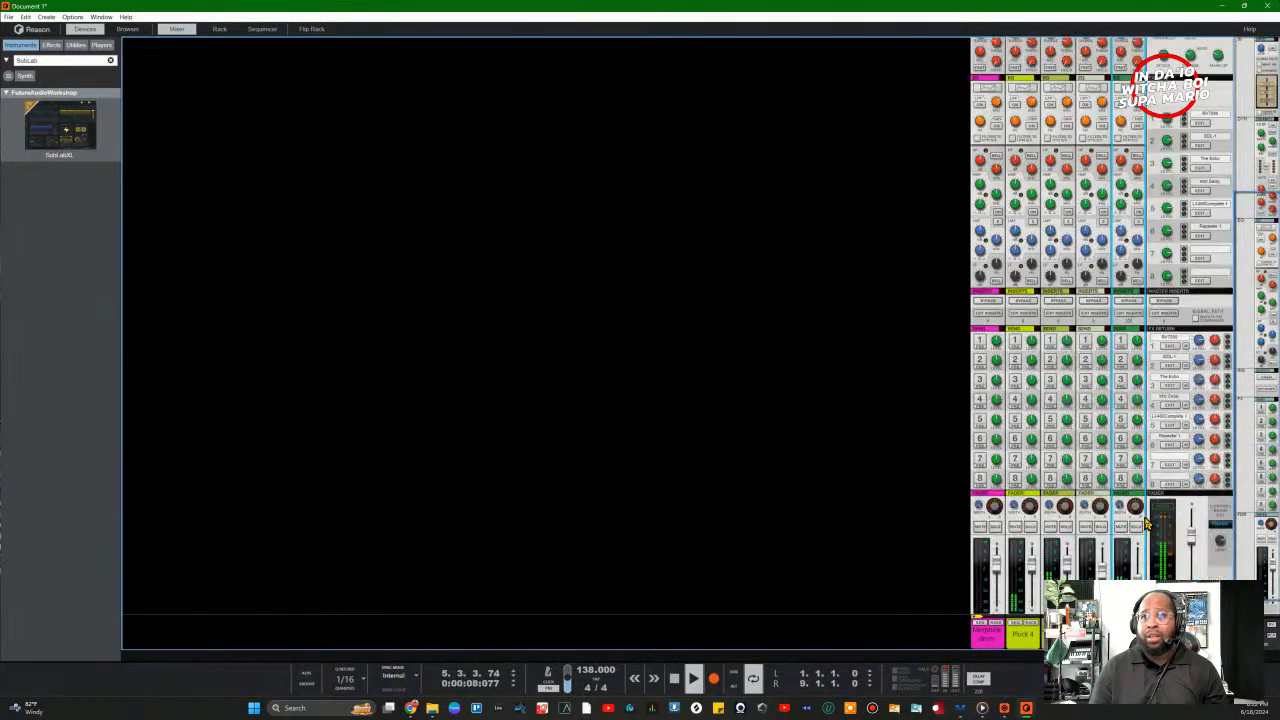
scroll(1135, 300, up, 3)
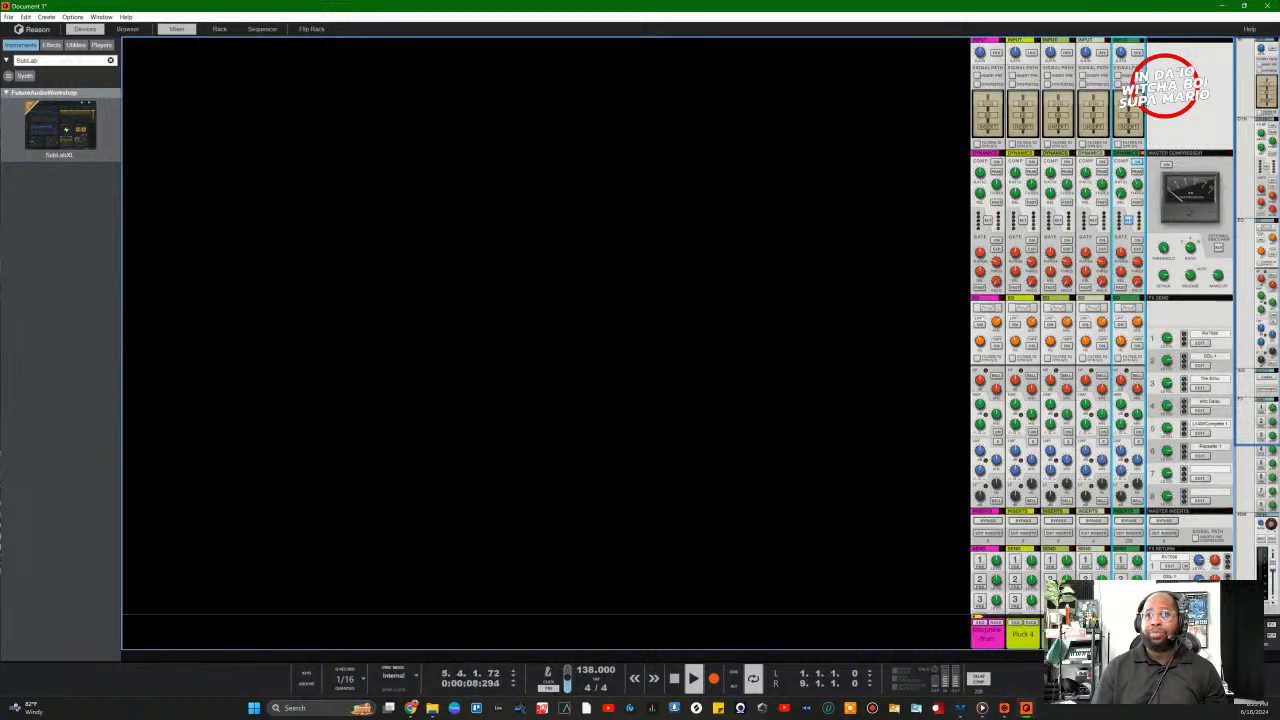
scroll(1133, 535, down, 5)
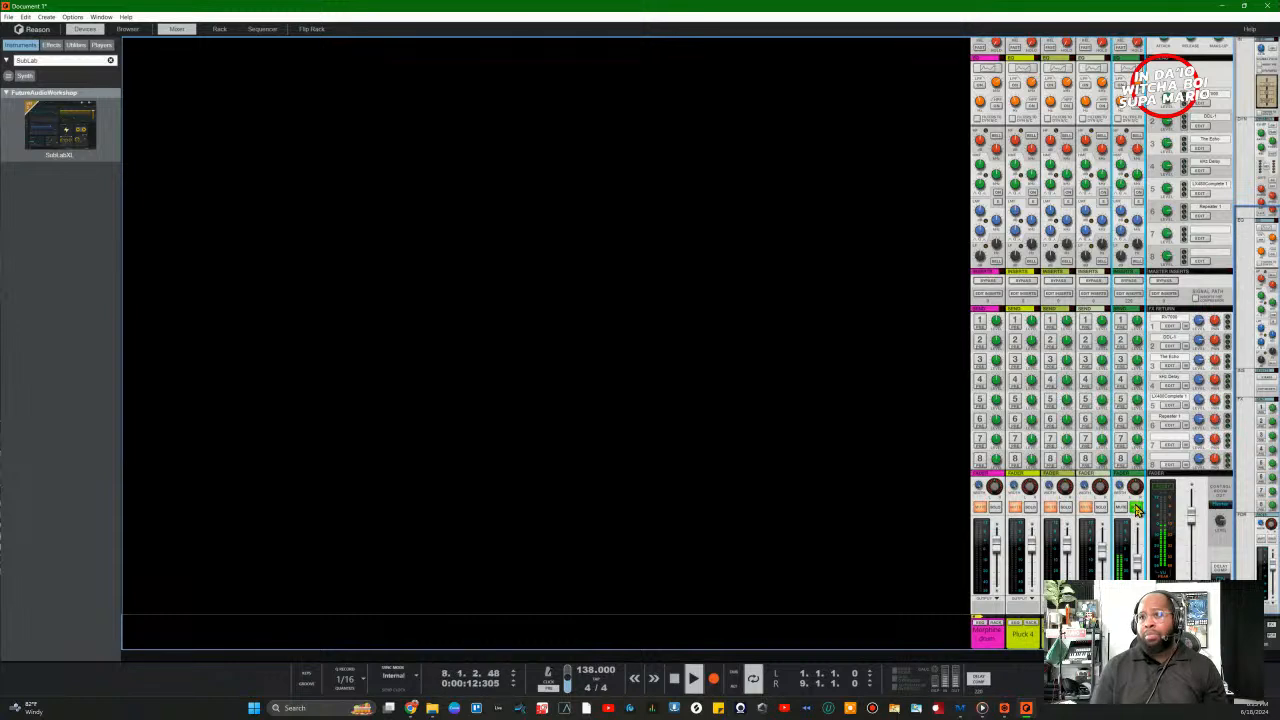
Step: Toggle solos on channel 5, Pluck 4 and Wood Sine, and pan a channel from -54 to about 9
click(1137, 510)
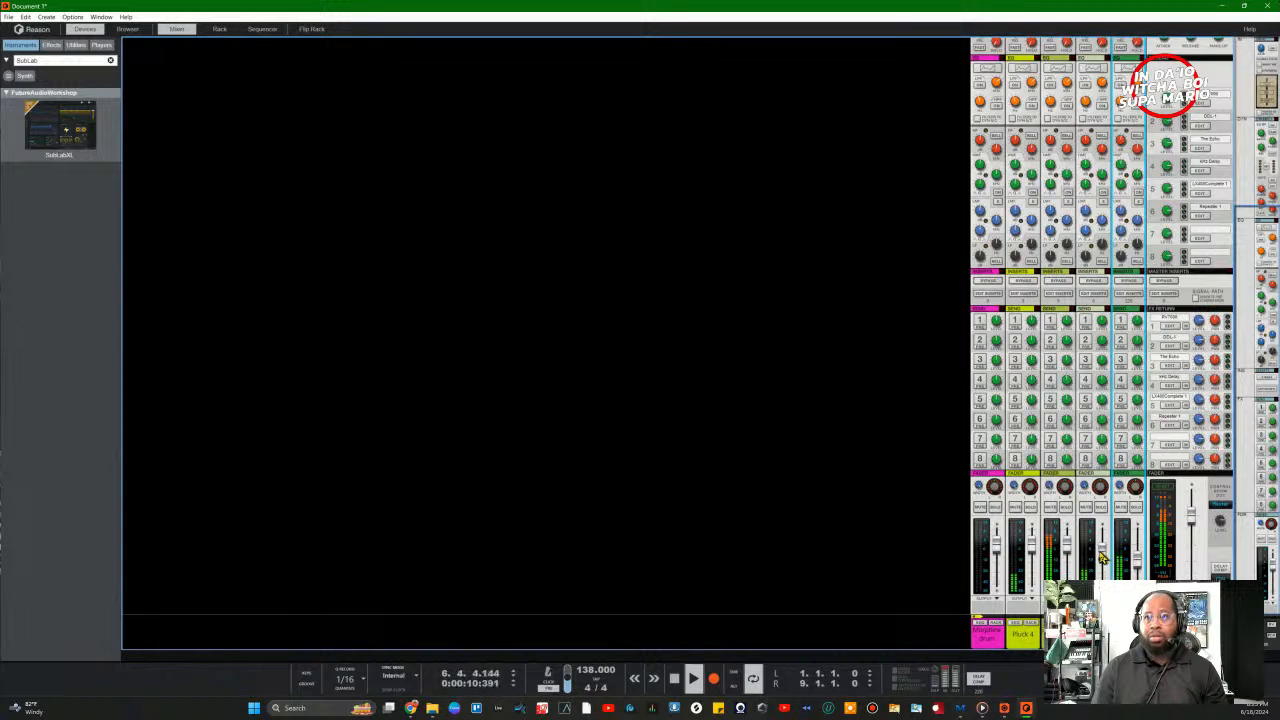
click(1101, 508)
click(1101, 508)
drag(1108, 548, 1108, 562)
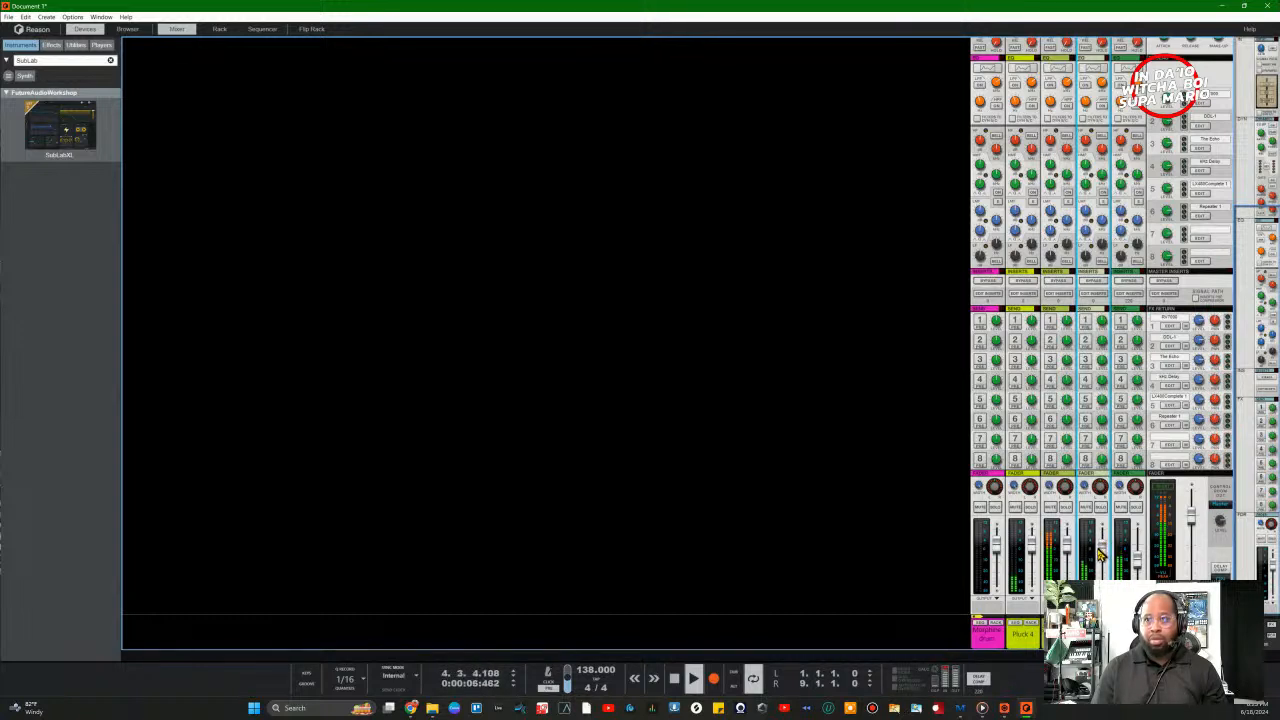
click(1032, 507)
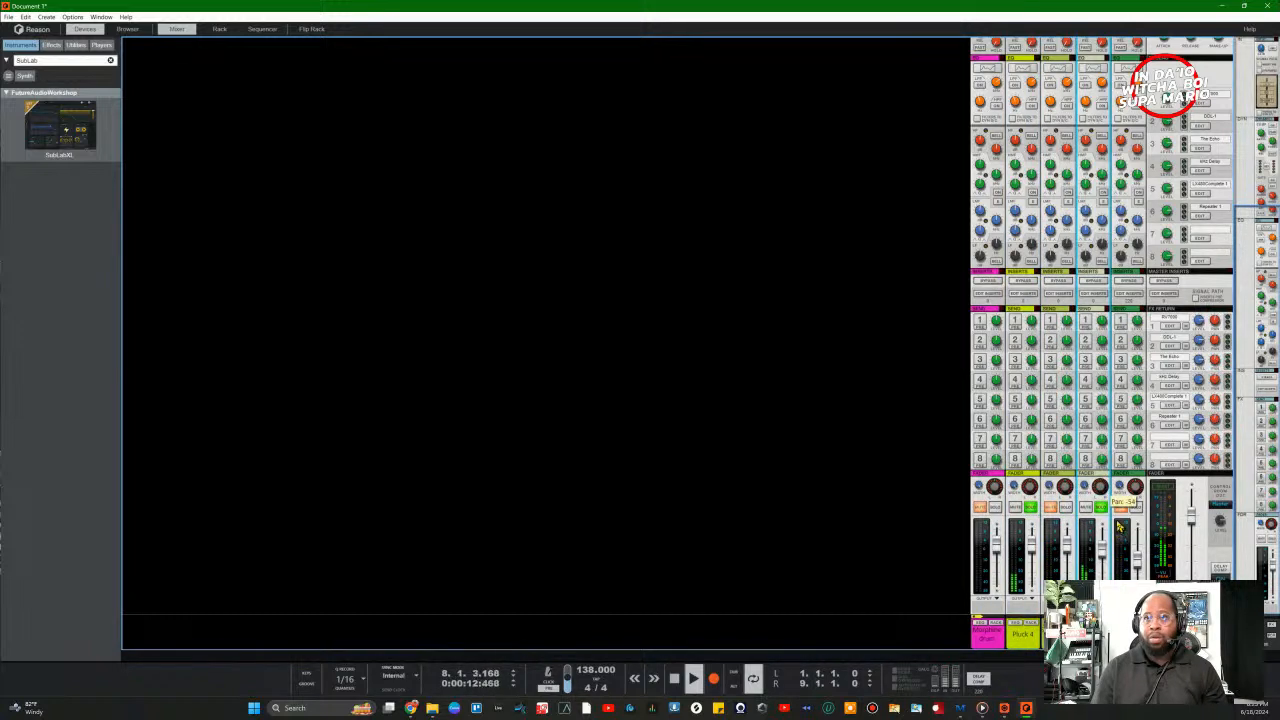
drag(1119, 527, 1110, 497)
click(1031, 498)
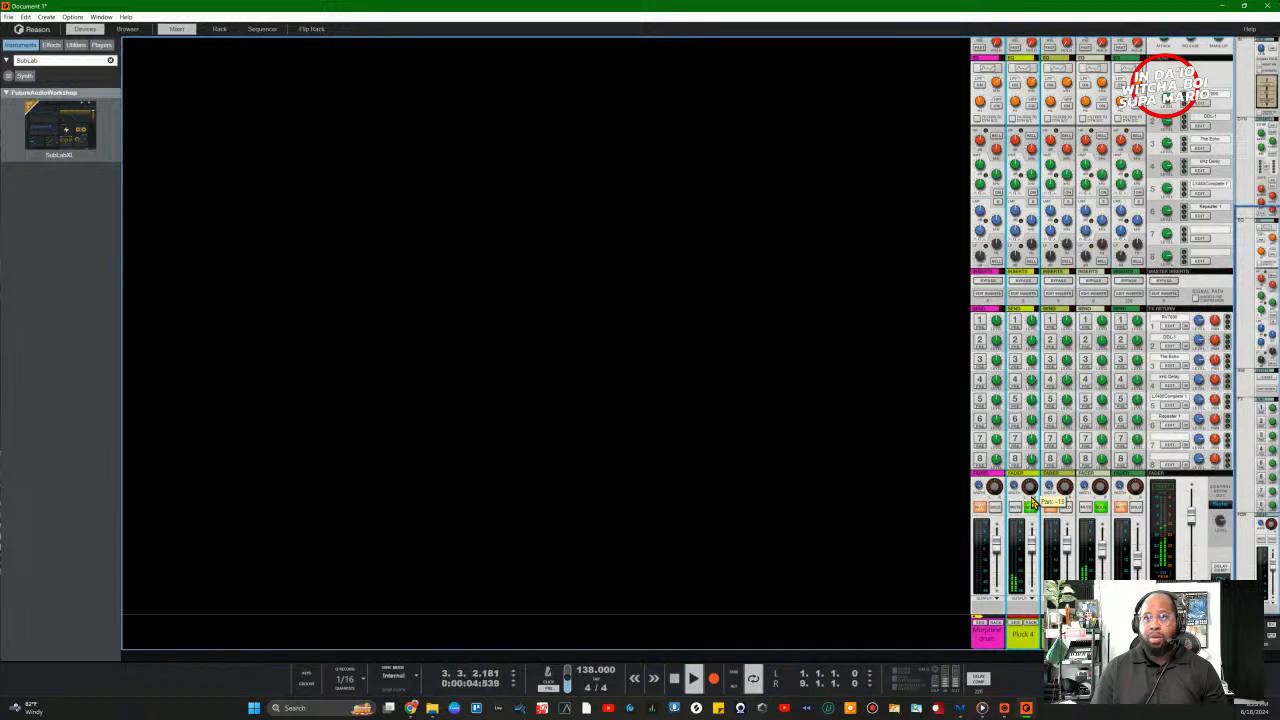
click(1105, 513)
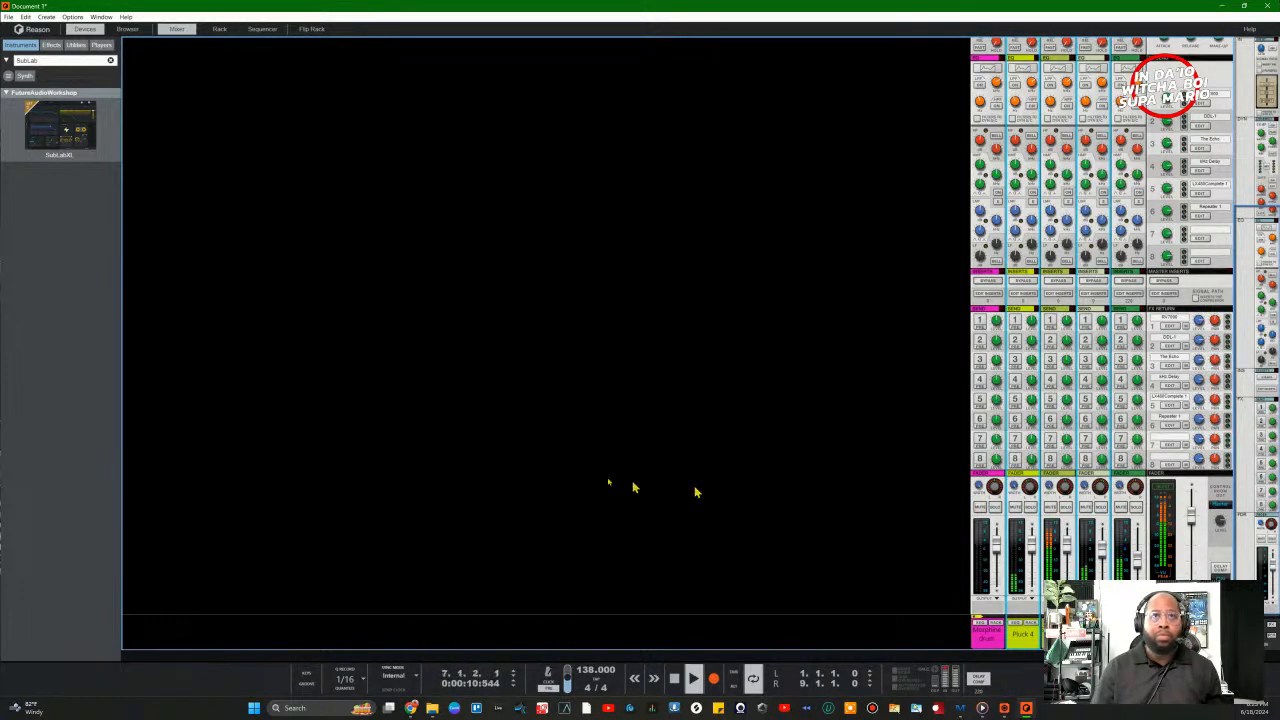
Step: Bring back the sequencer in song arrangement view and stop playback
click(262, 30)
click(129, 398)
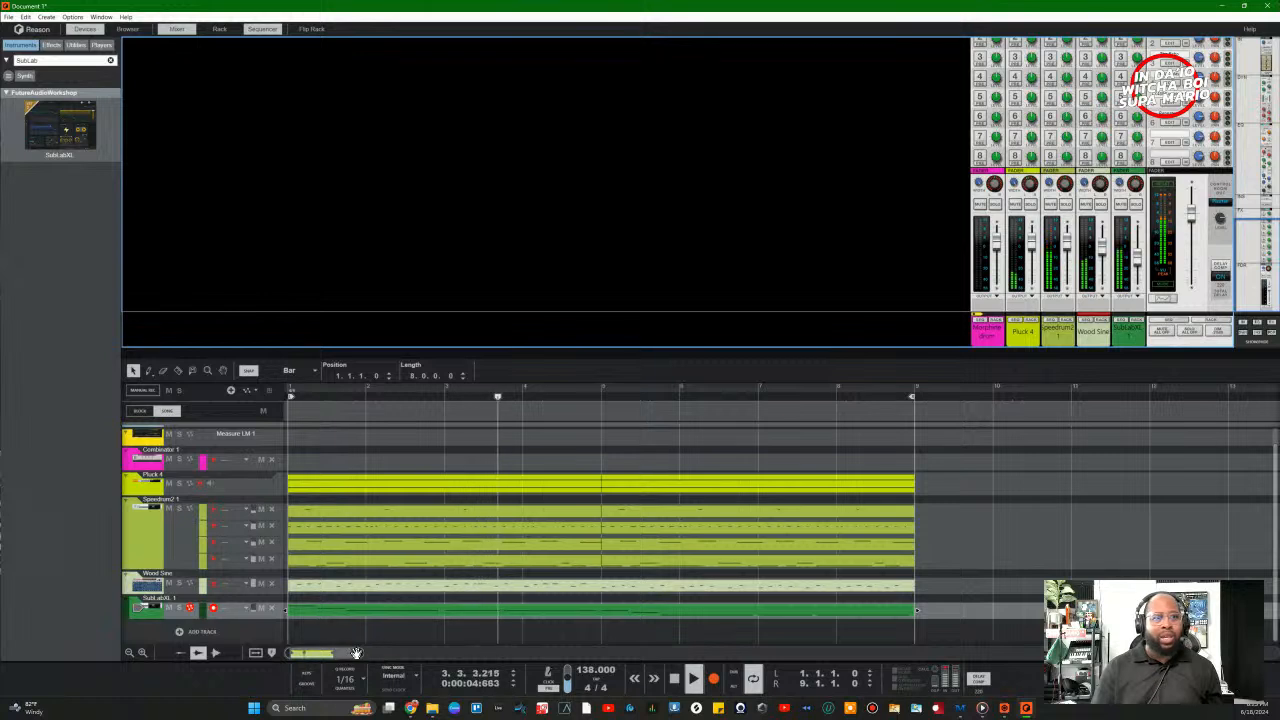
drag(363, 653, 498, 652)
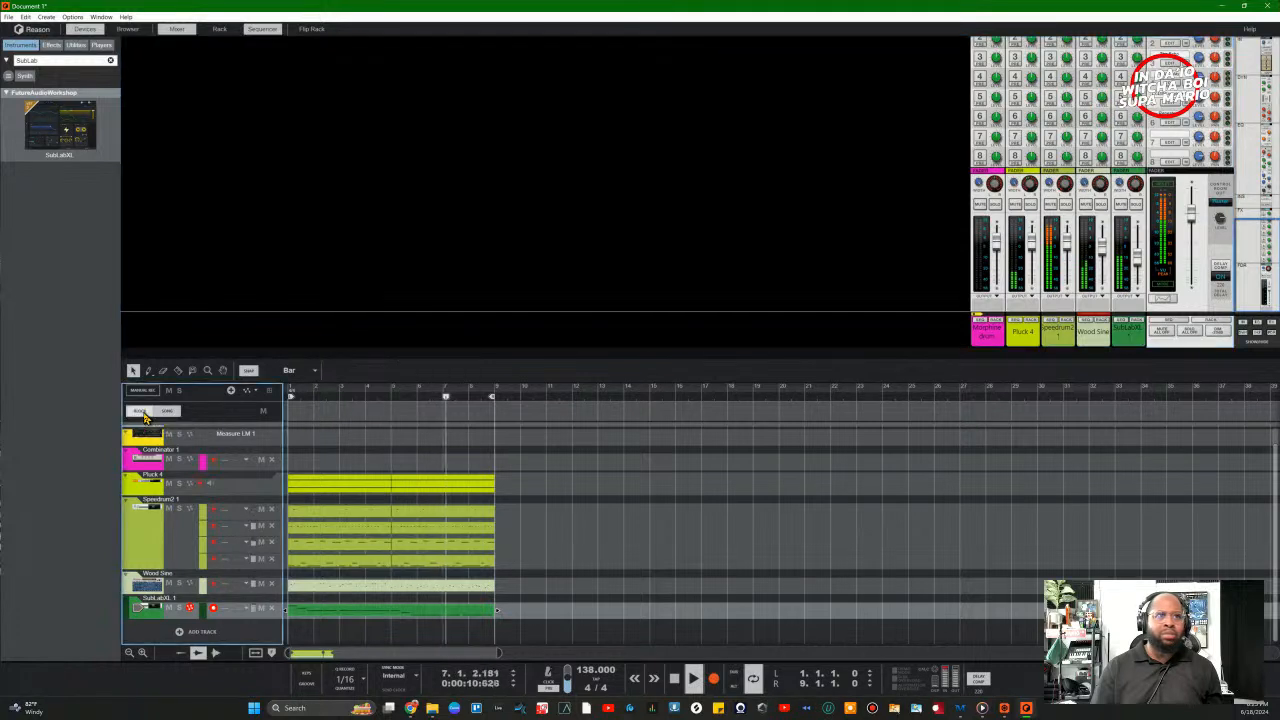
click(144, 414)
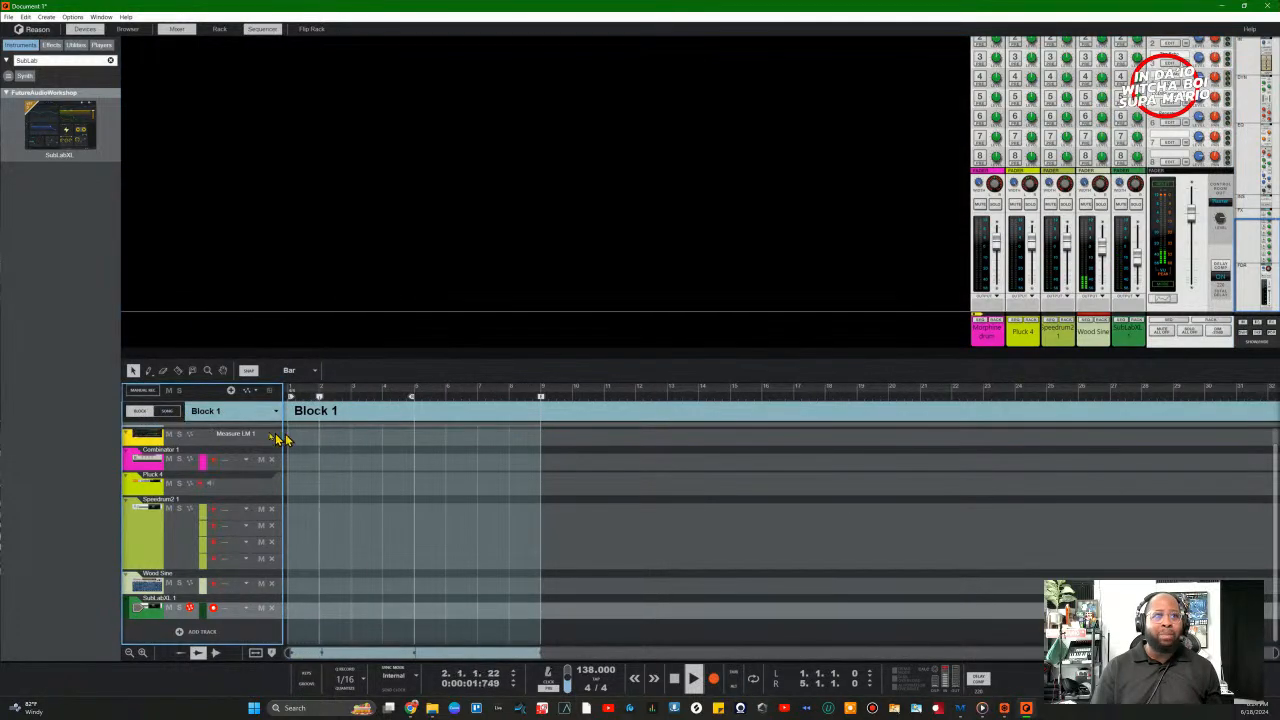
click(167, 411)
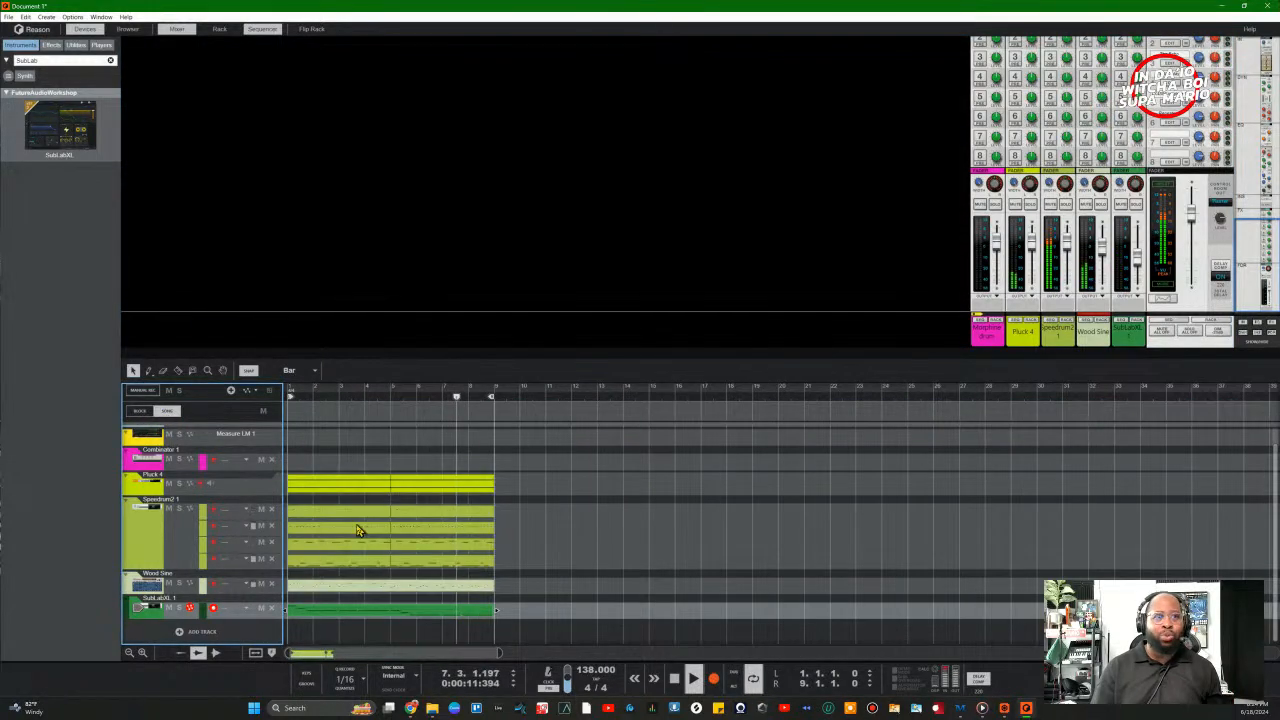
key(space)
Step: Select all the clips and duplicate them three times with Ctrl+D
drag(494, 638, 394, 444)
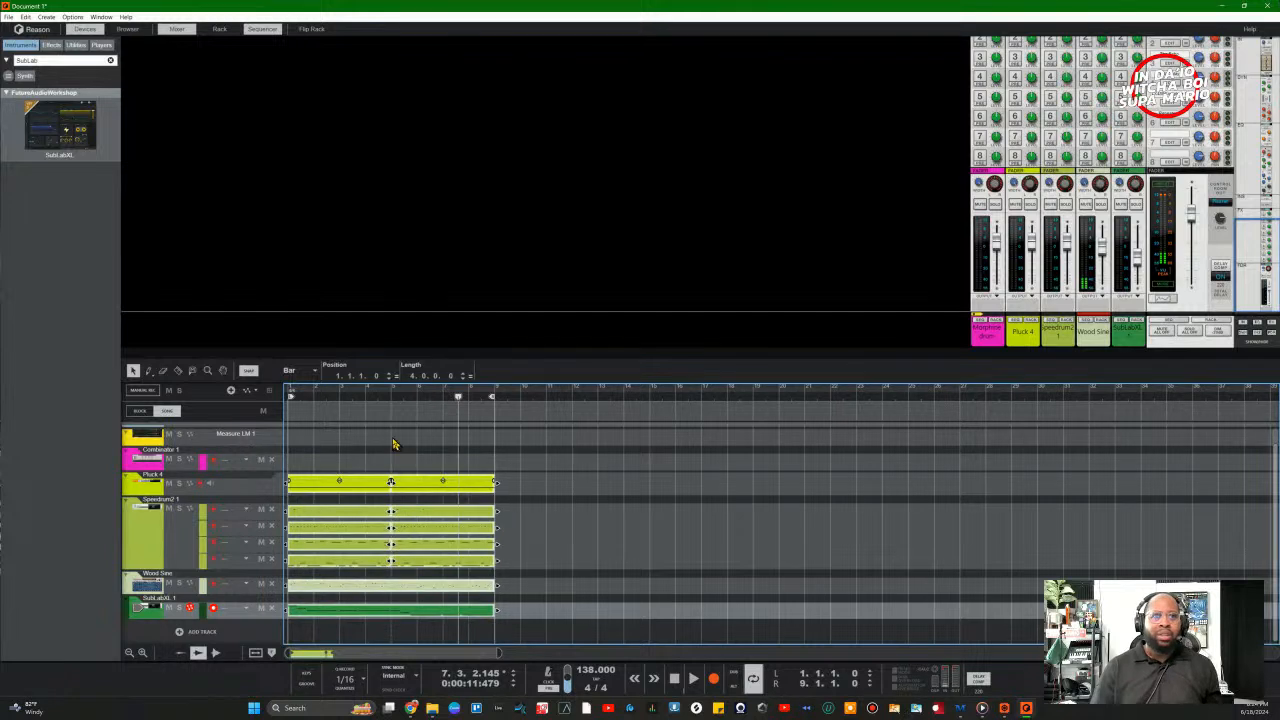
key(ctrl+d)
key(ctrl+d)
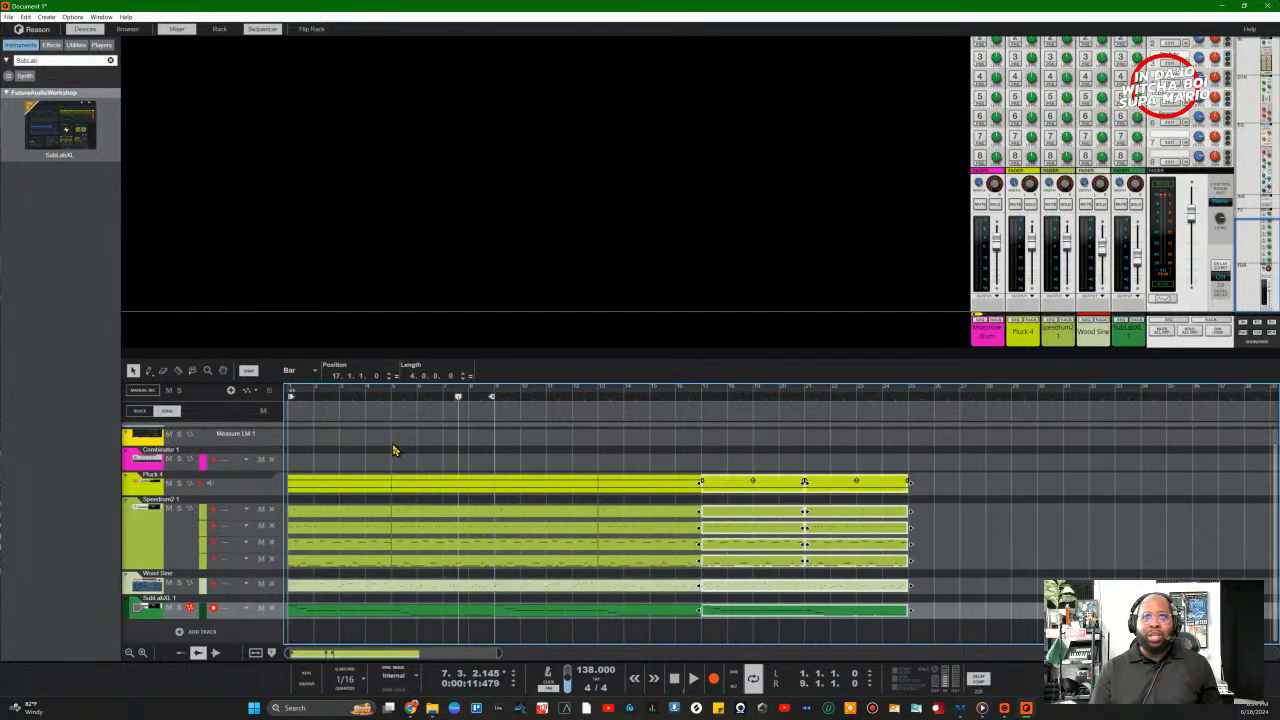
key(ctrl+d)
key(ctrl+d)
key(ctrl+d)
key(ctrl+d)
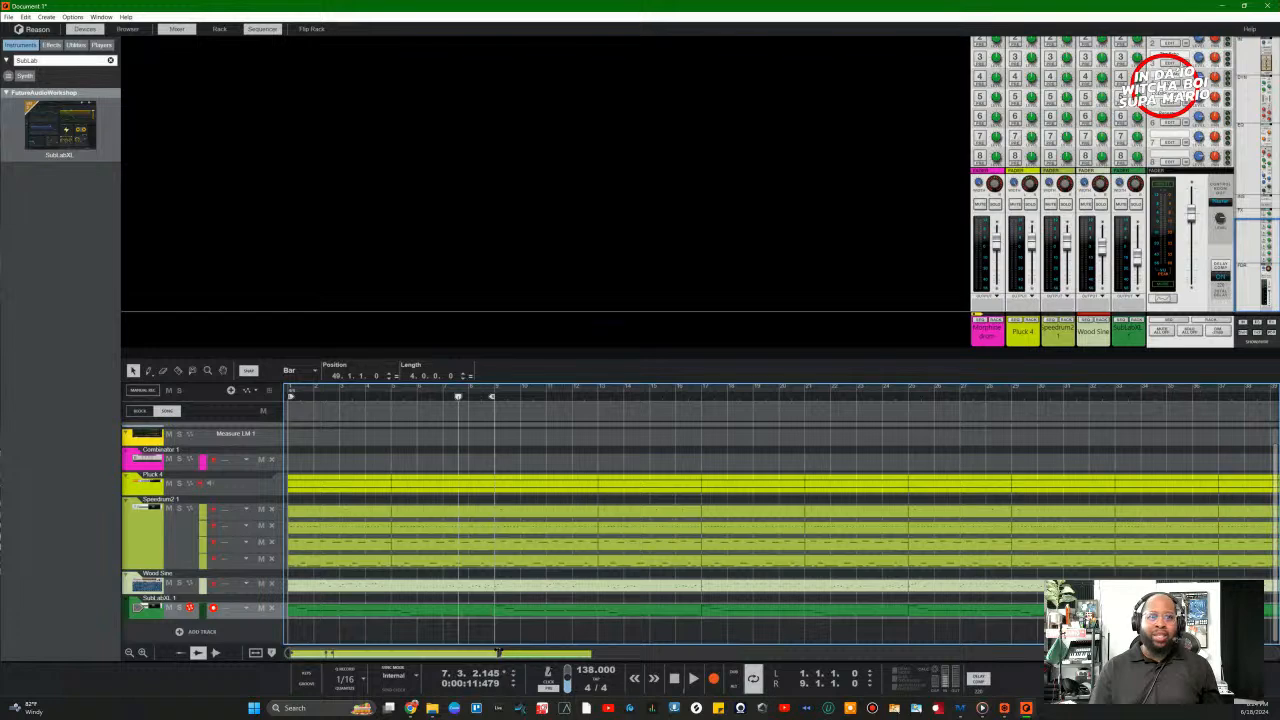
drag(498, 652, 765, 642)
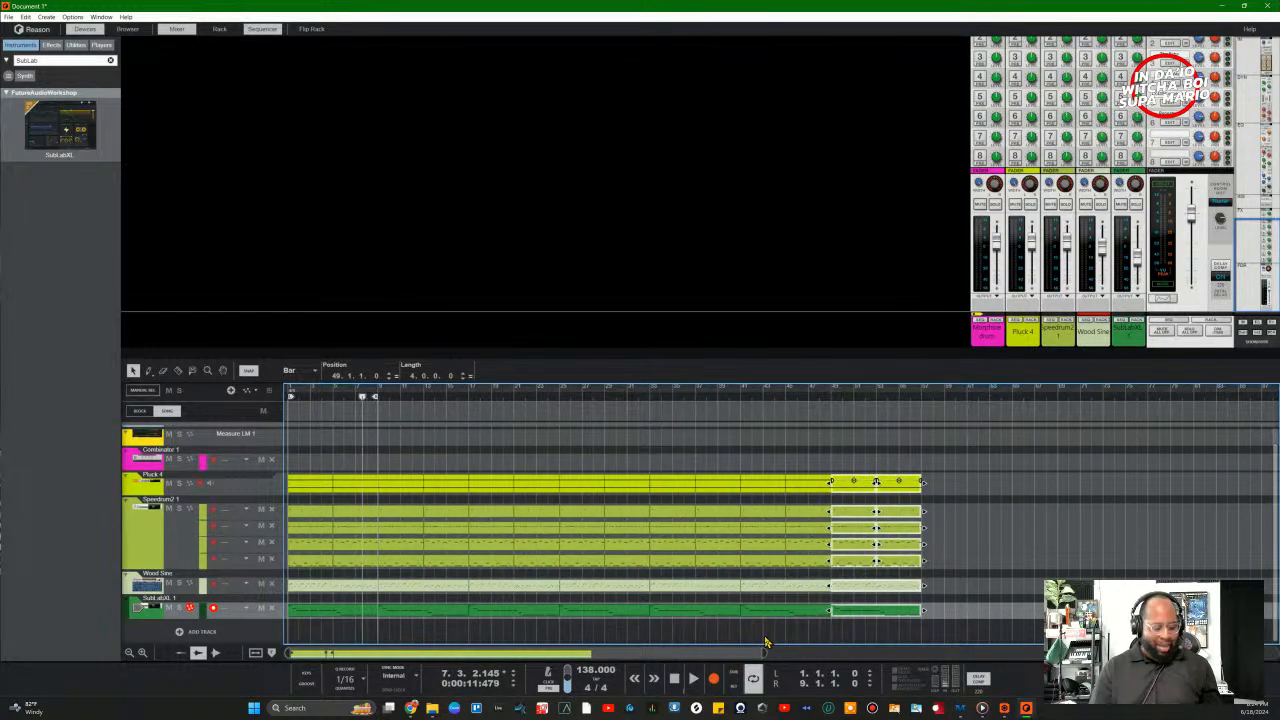
key(ctrl+d)
key(ctrl+d)
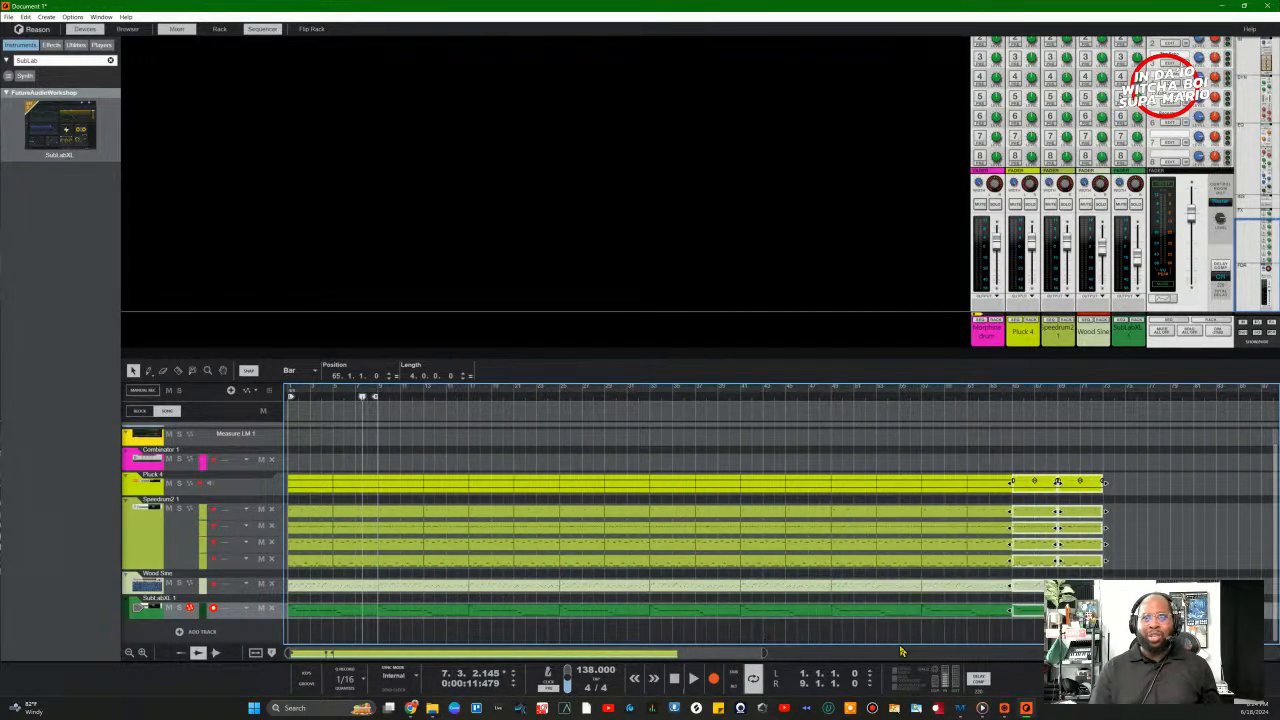
Step: Mute a Speedrum2 drum lane and play the song from the beginning
click(562, 642)
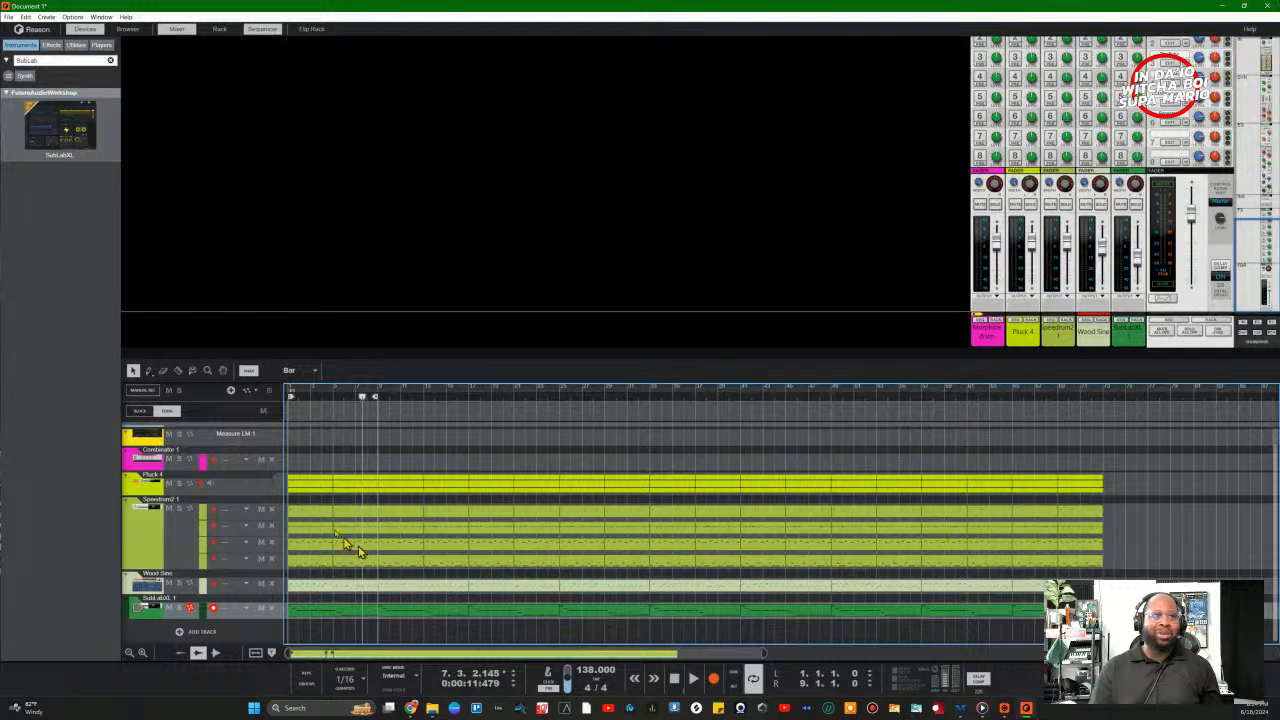
click(674, 682)
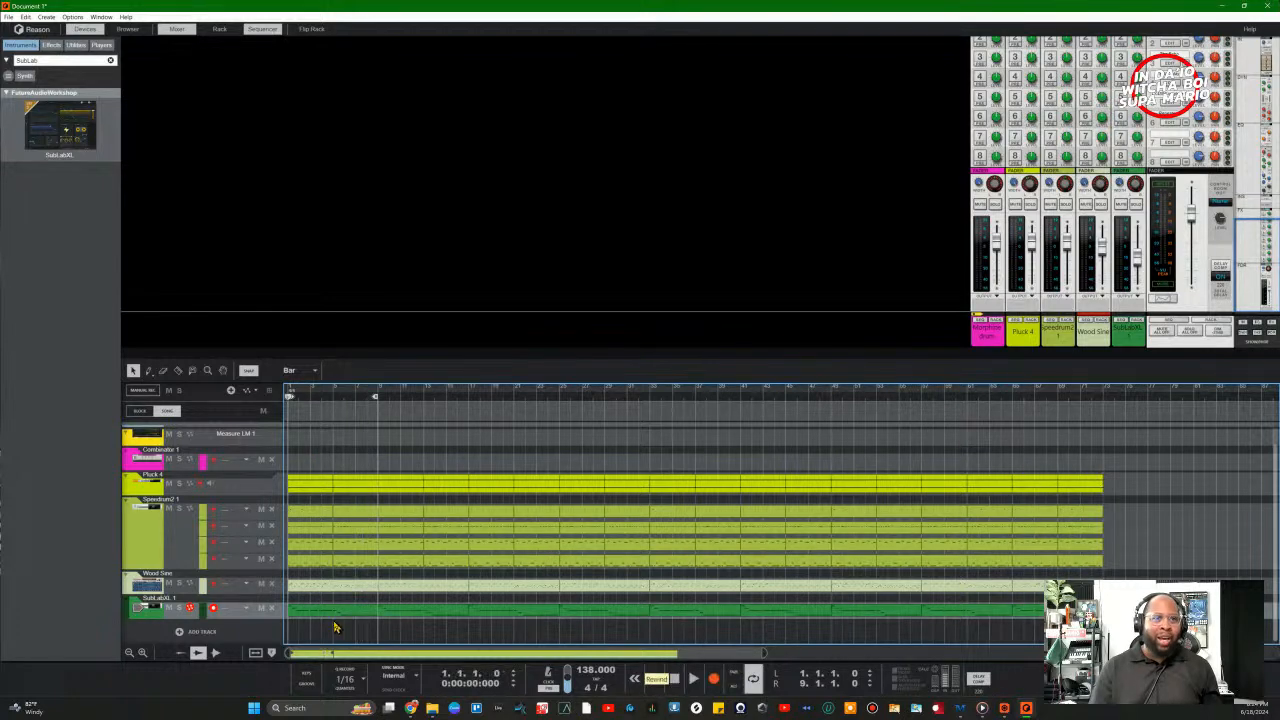
click(261, 509)
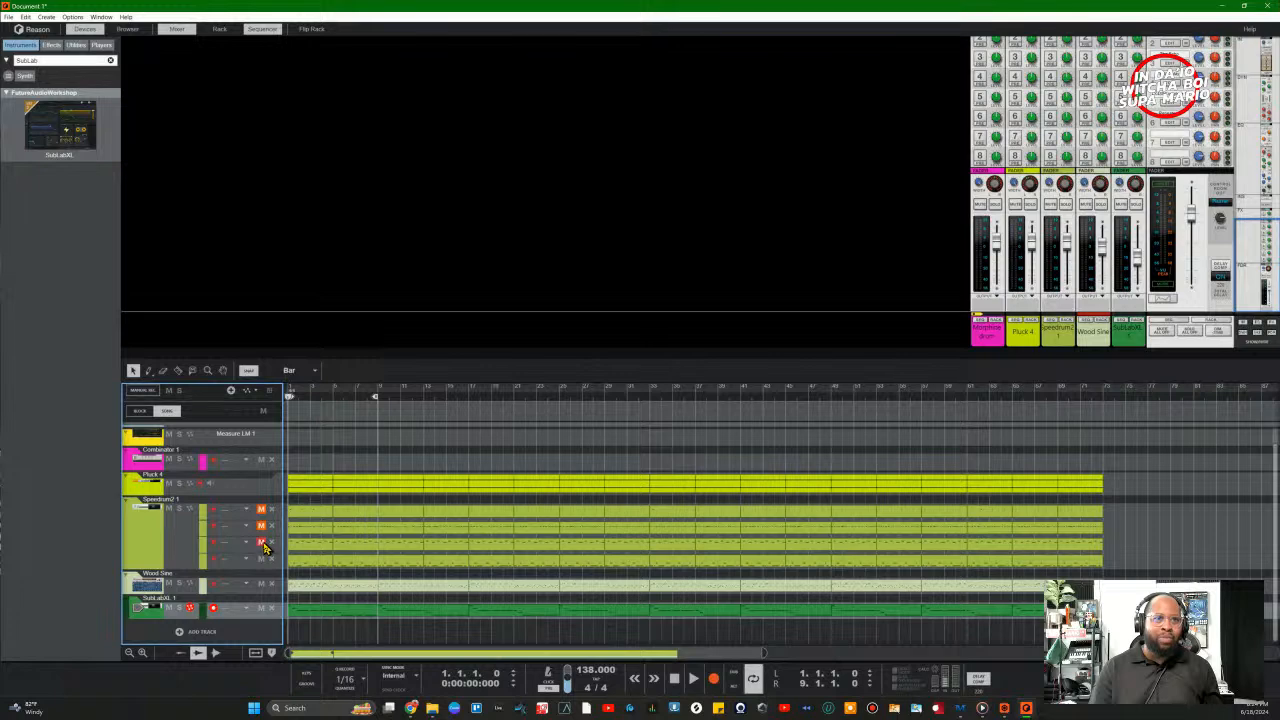
key(space)
key(space)
click(676, 680)
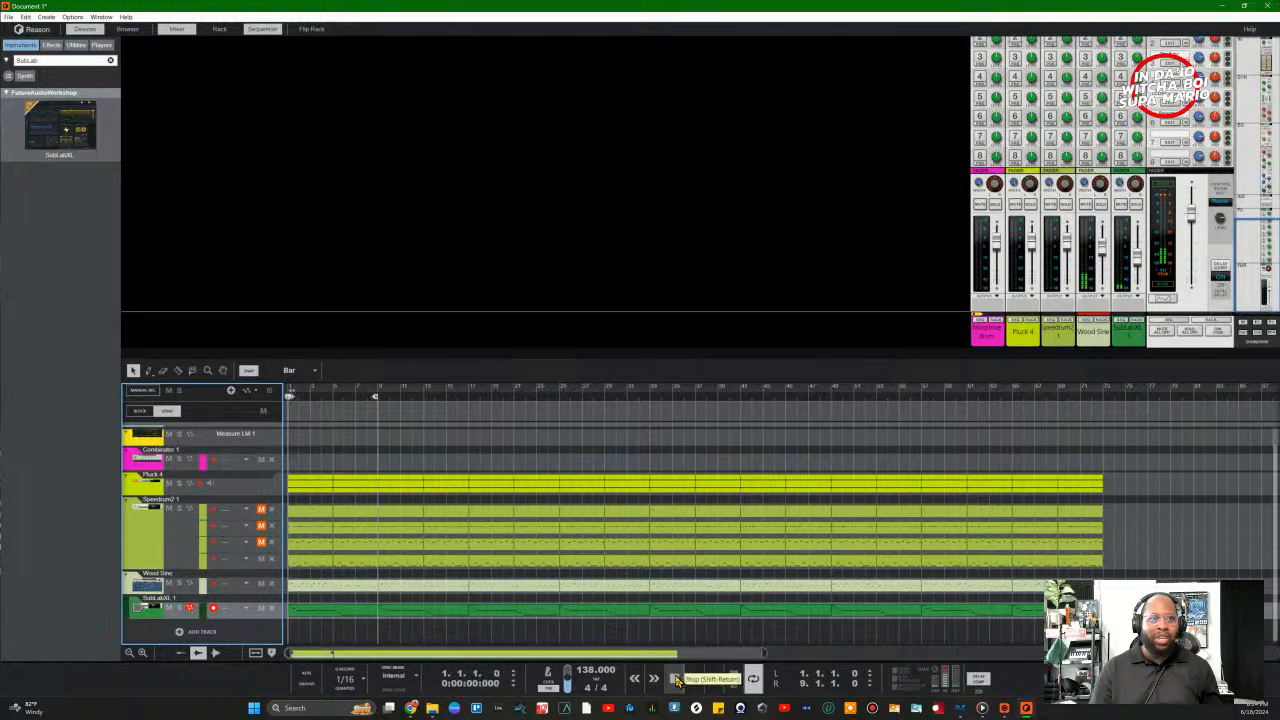
key(space)
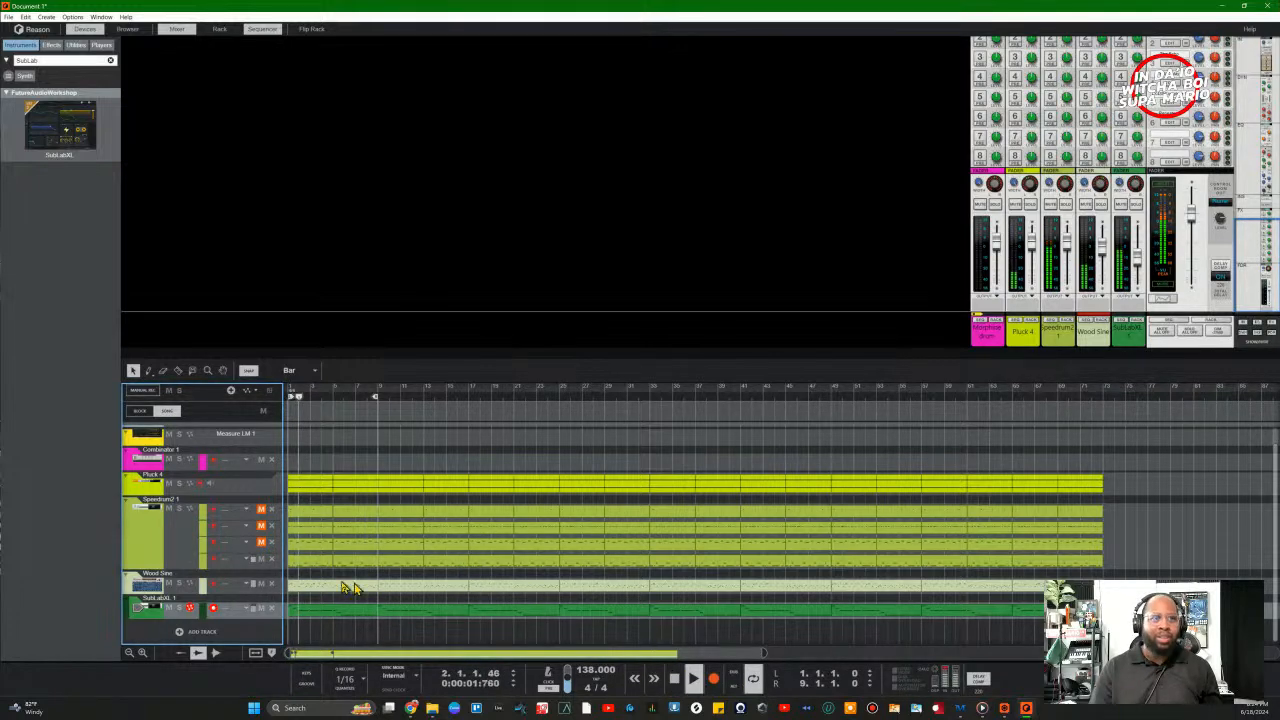
Step: Delete the first clips on drum lanes 1–3 and the bar 5–9 clips on lanes 1 and 2
click(304, 545)
key(Delete)
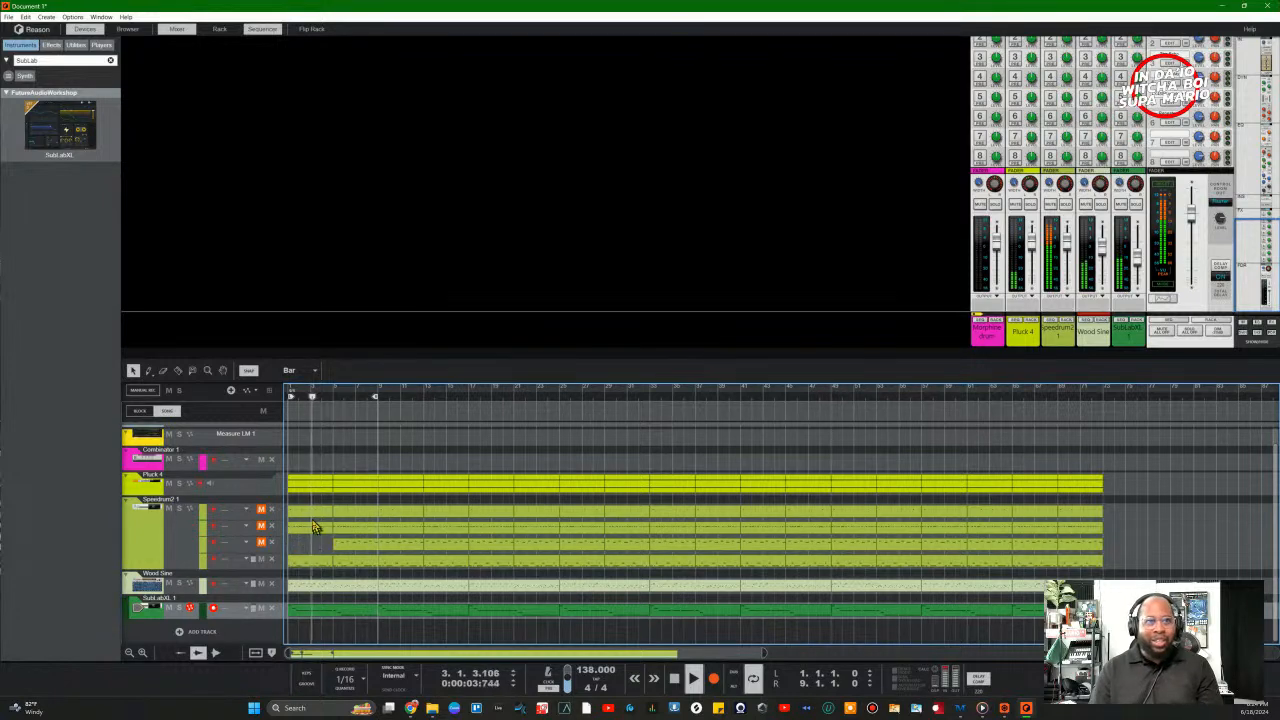
click(306, 514)
key(Delete)
click(311, 527)
key(Delete)
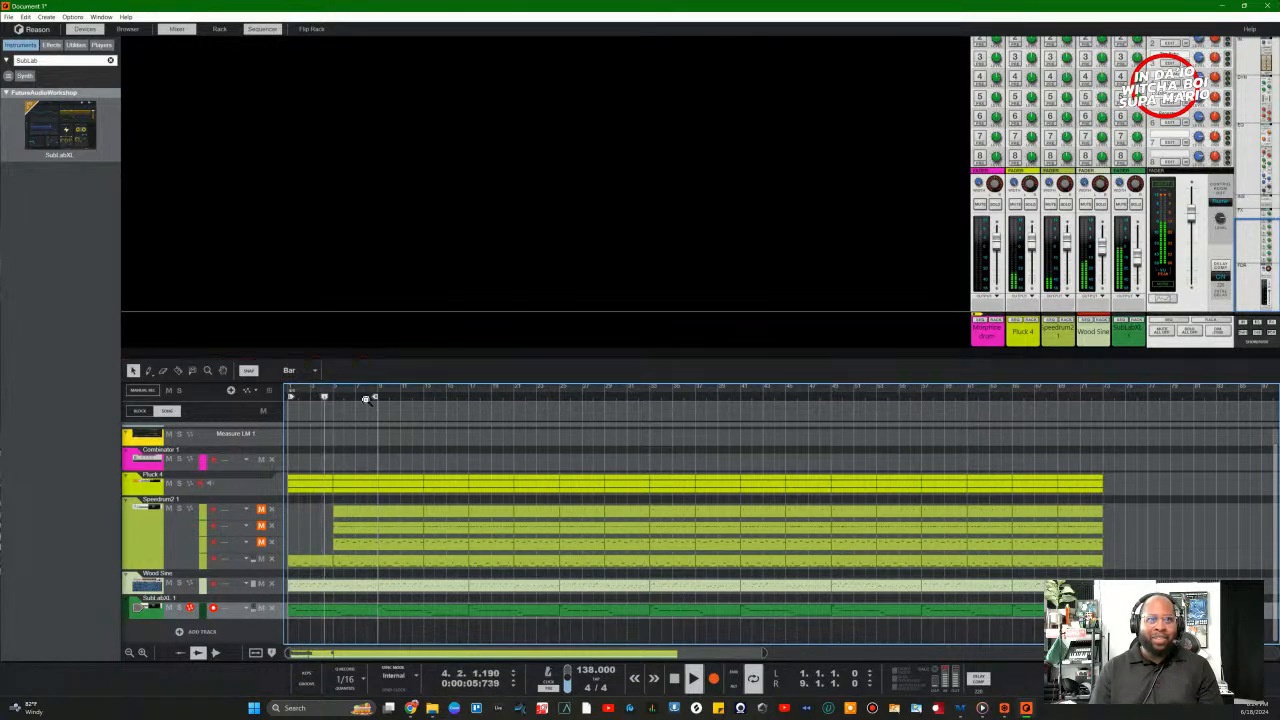
click(358, 513)
key(Delete)
click(356, 528)
key(Delete)
Step: Delete lane 3's bar 5–9 clip and the bar 9–13 clips on lanes 1 and 3
mouse_move(357, 532)
mouse_down()
mouse_move(371, 558)
mouse_move(361, 531)
mouse_up()
click(366, 545)
key(Delete)
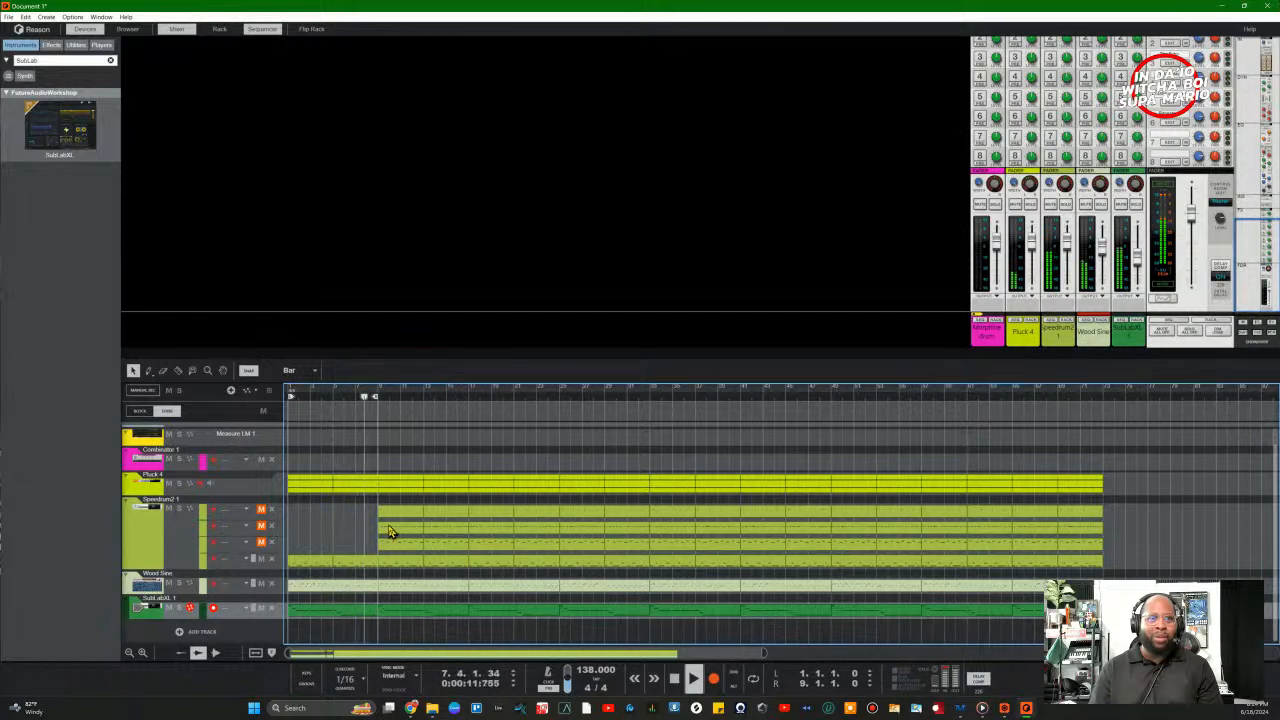
click(391, 514)
click(393, 545)
key(Delete)
click(392, 514)
key(Delete)
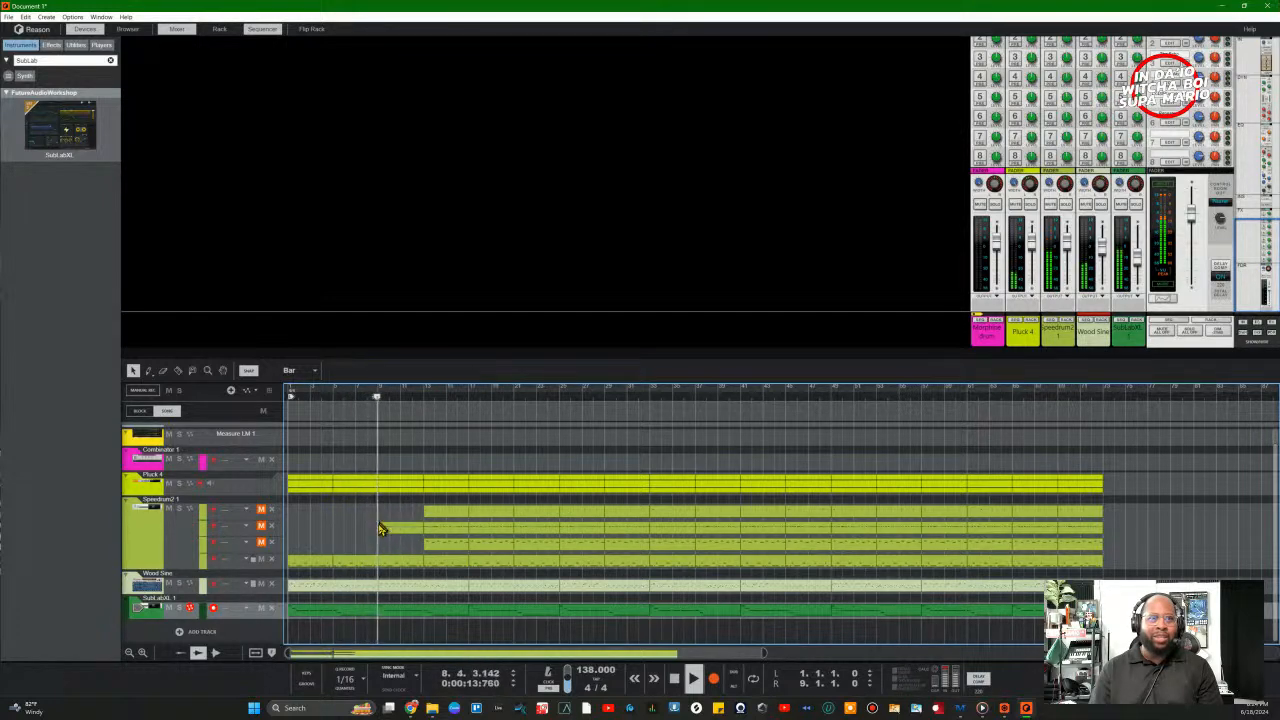
Step: Play from bar 5, unmute the three drum lanes and move the right locator to bar 73
key(space)
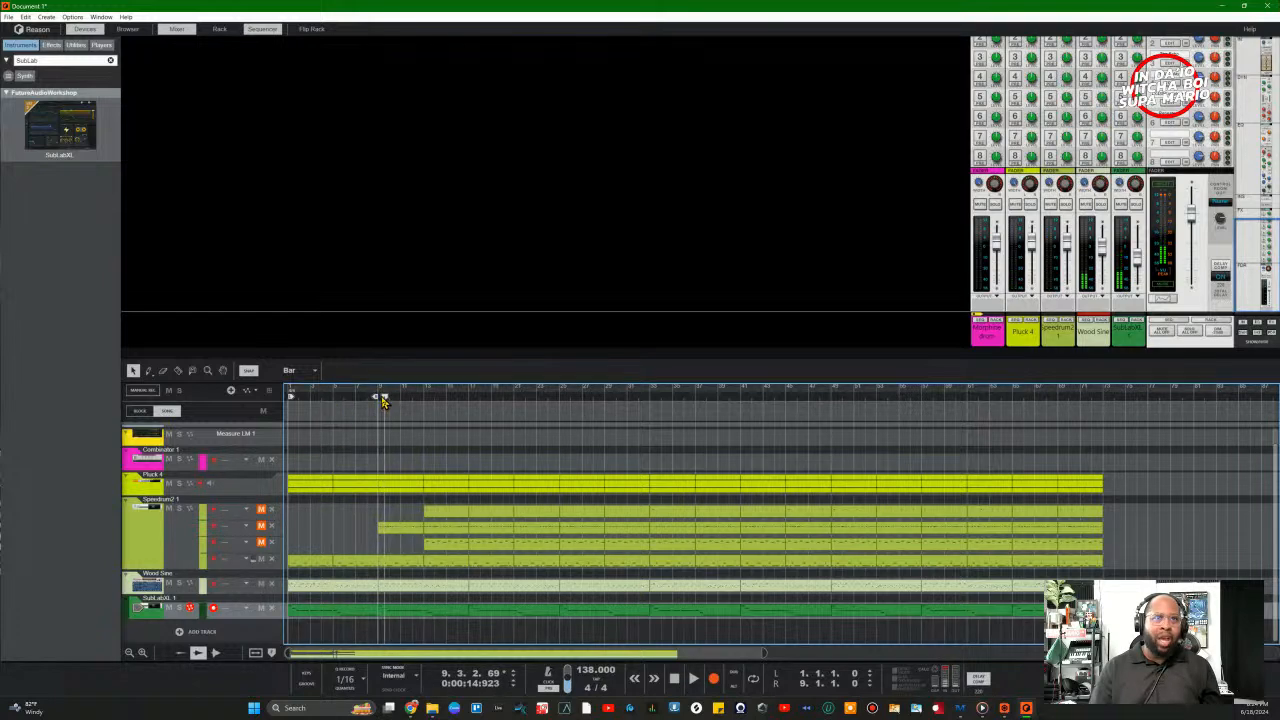
click(334, 398)
key(space)
click(261, 541)
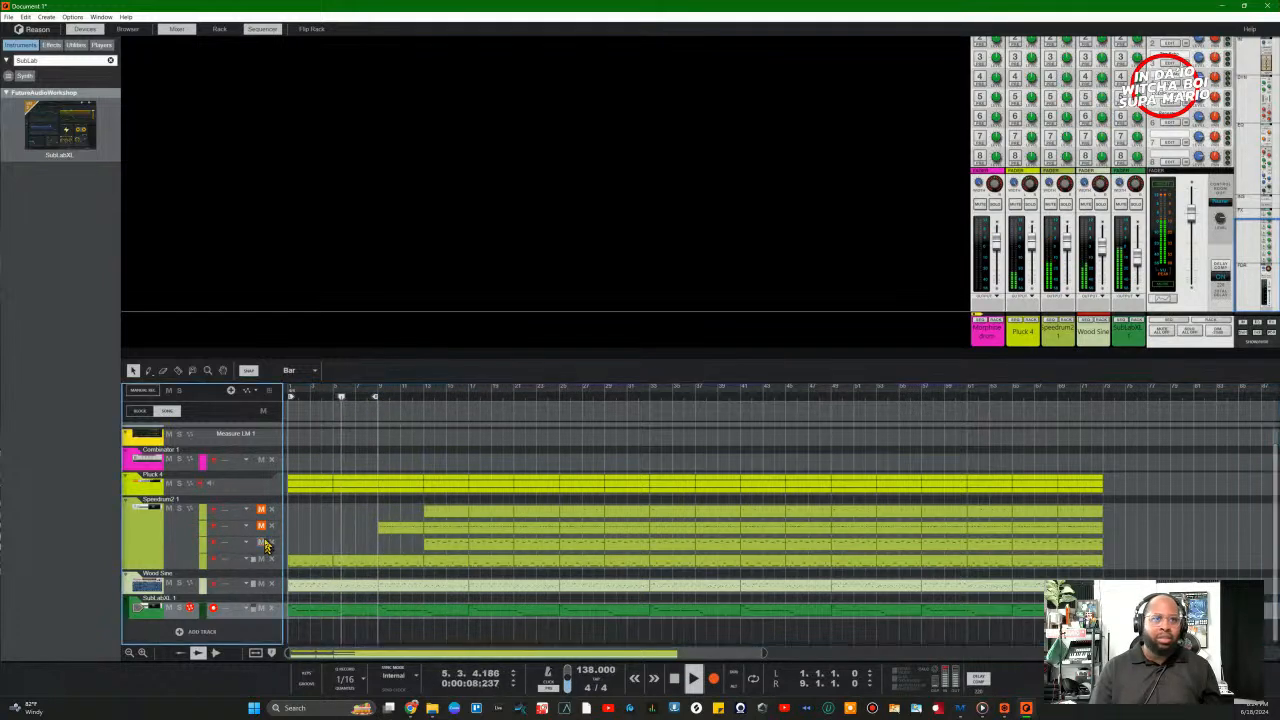
click(261, 525)
click(261, 509)
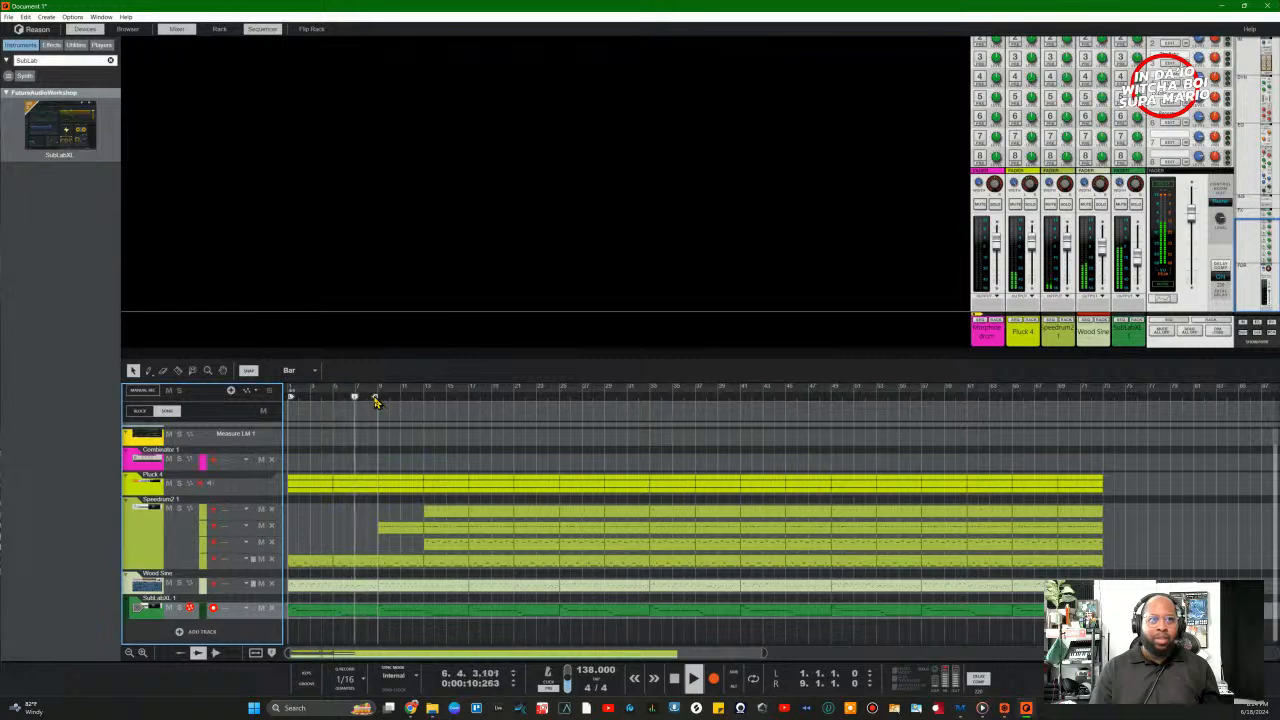
drag(375, 397, 1104, 470)
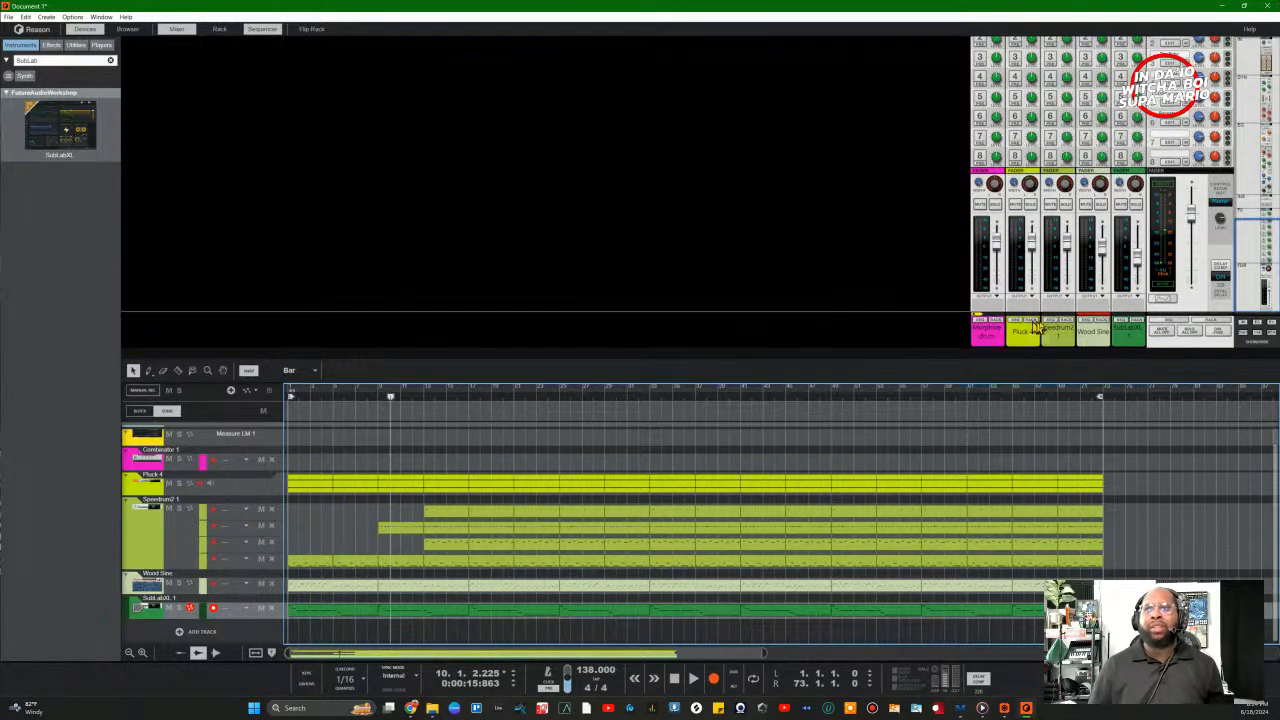
Step: In Speedrum2's MIXER tab, raise pad channel 1 from about -7.5 dB to about -2.3 dB
click(1068, 323)
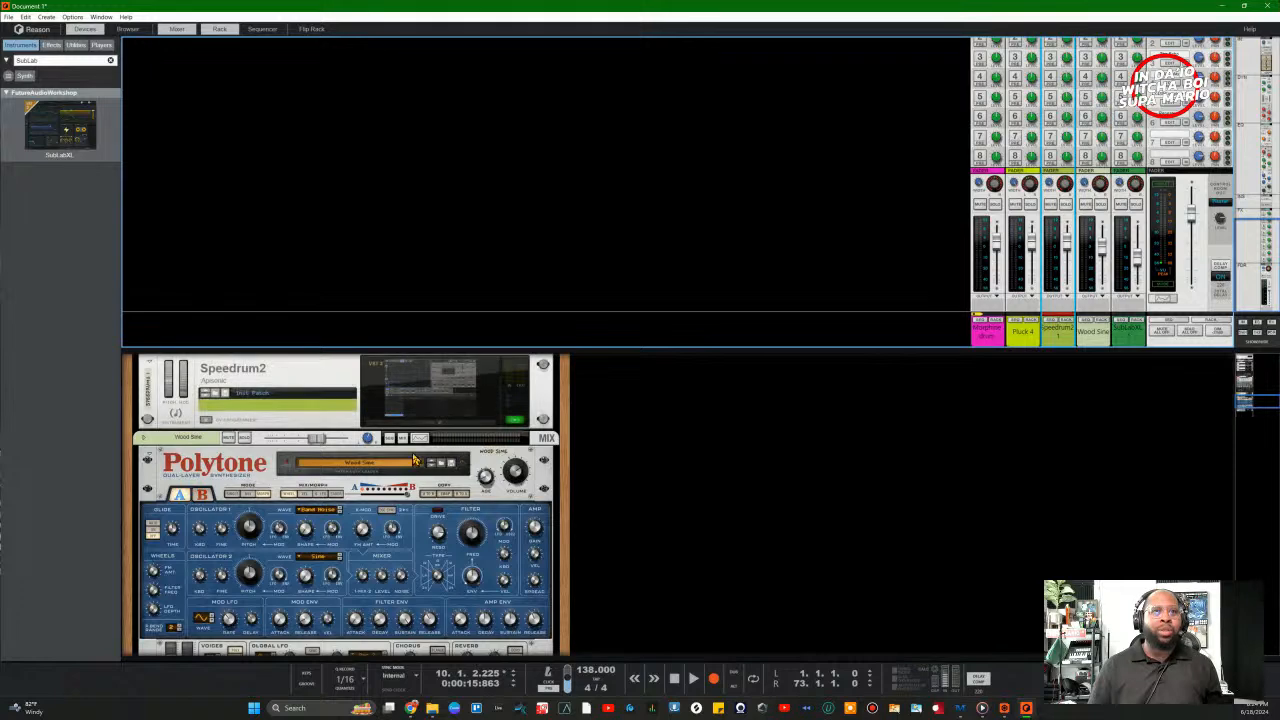
click(476, 426)
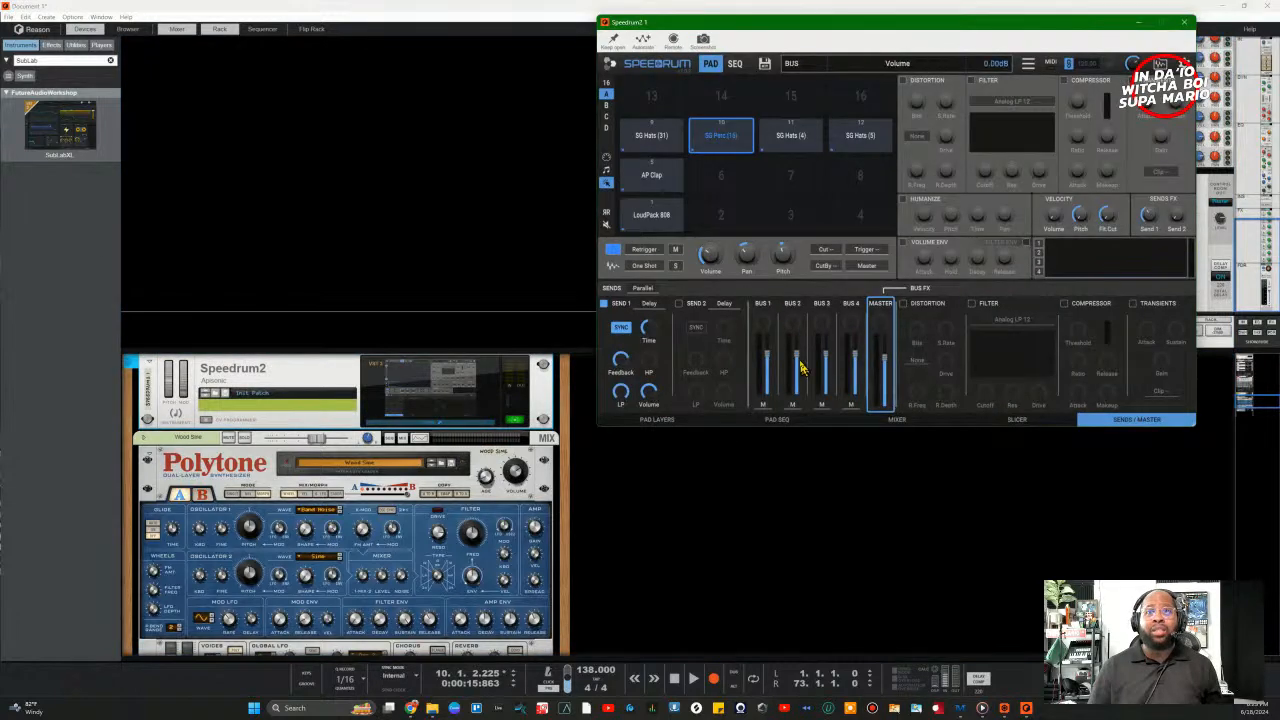
click(882, 421)
key(space)
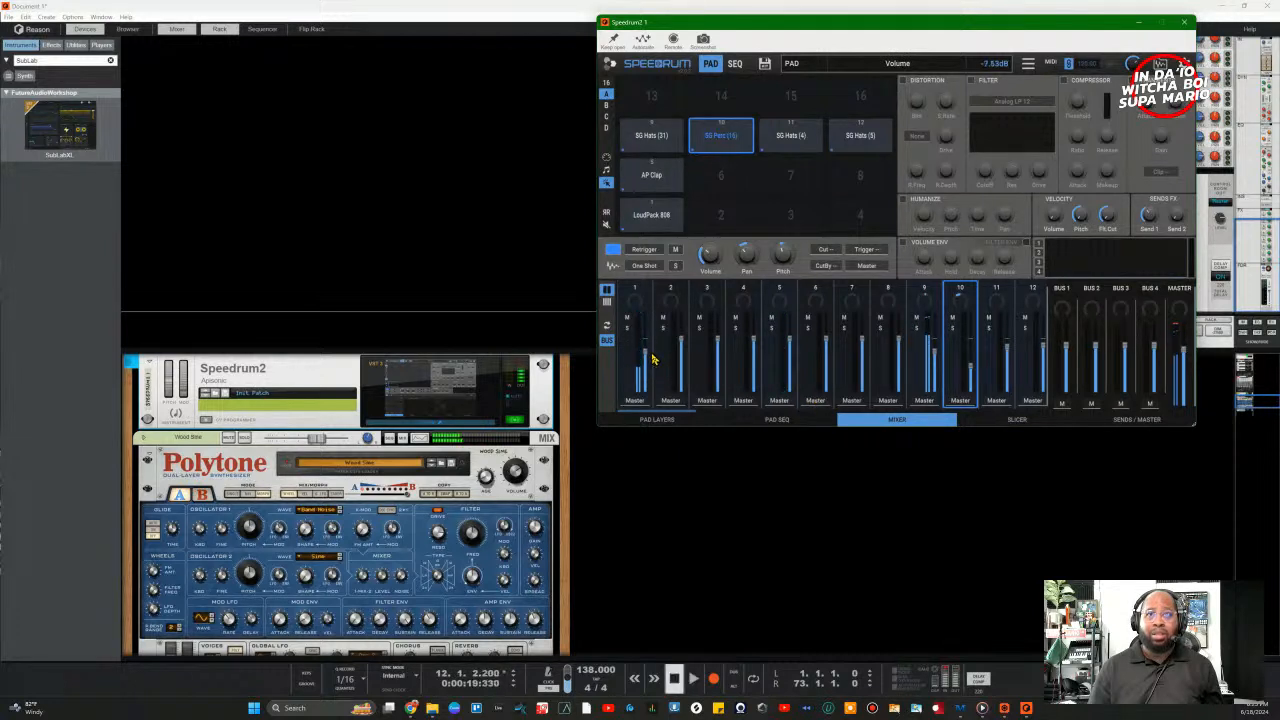
drag(652, 359, 652, 355)
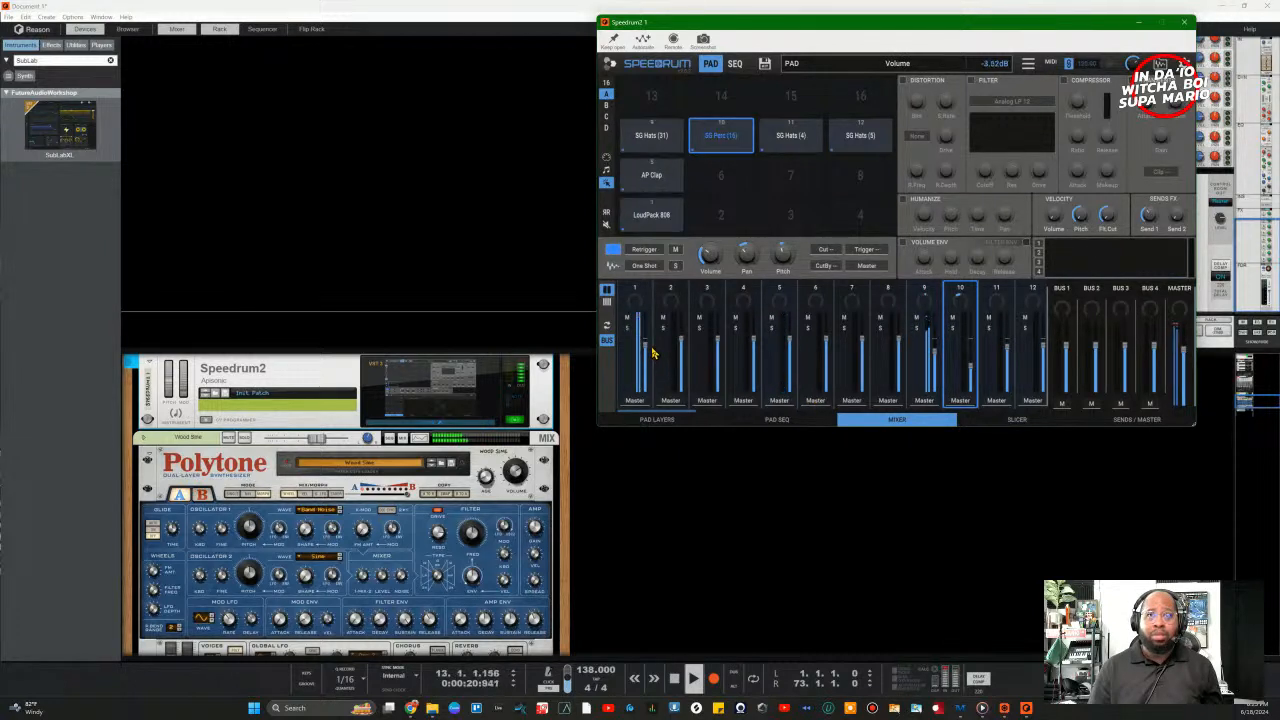
drag(652, 355, 650, 349)
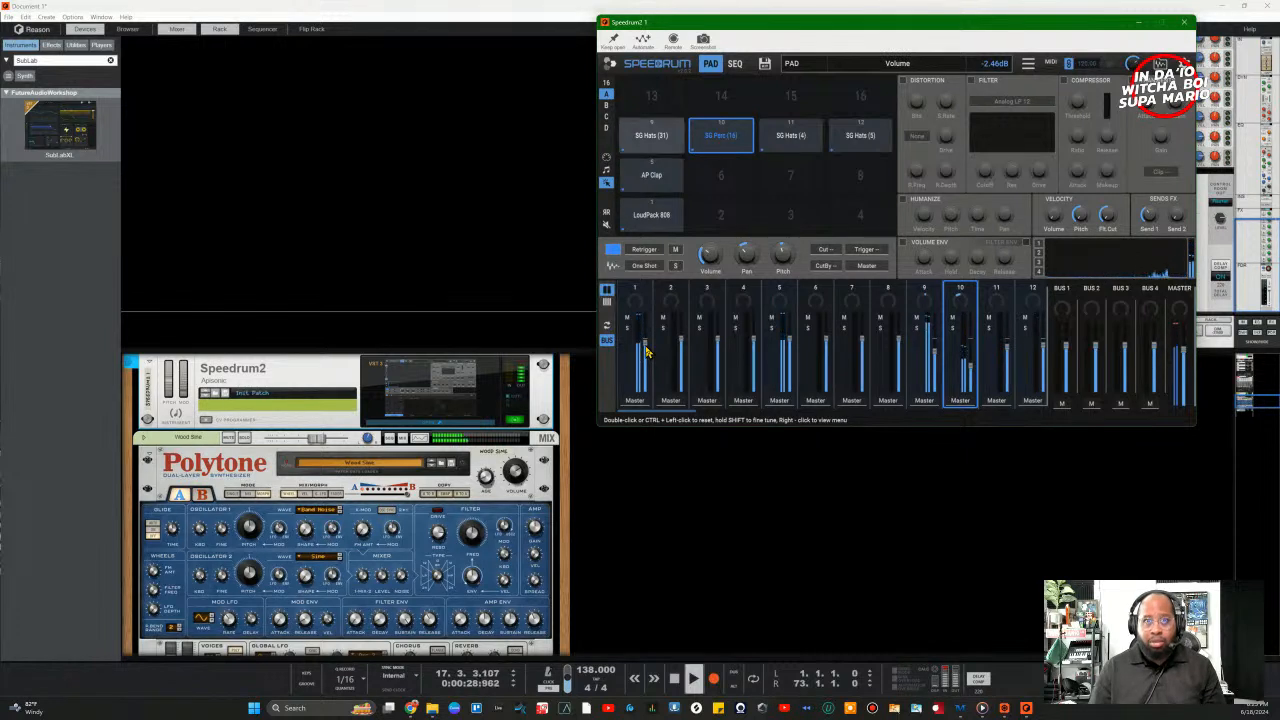
drag(647, 349, 647, 339)
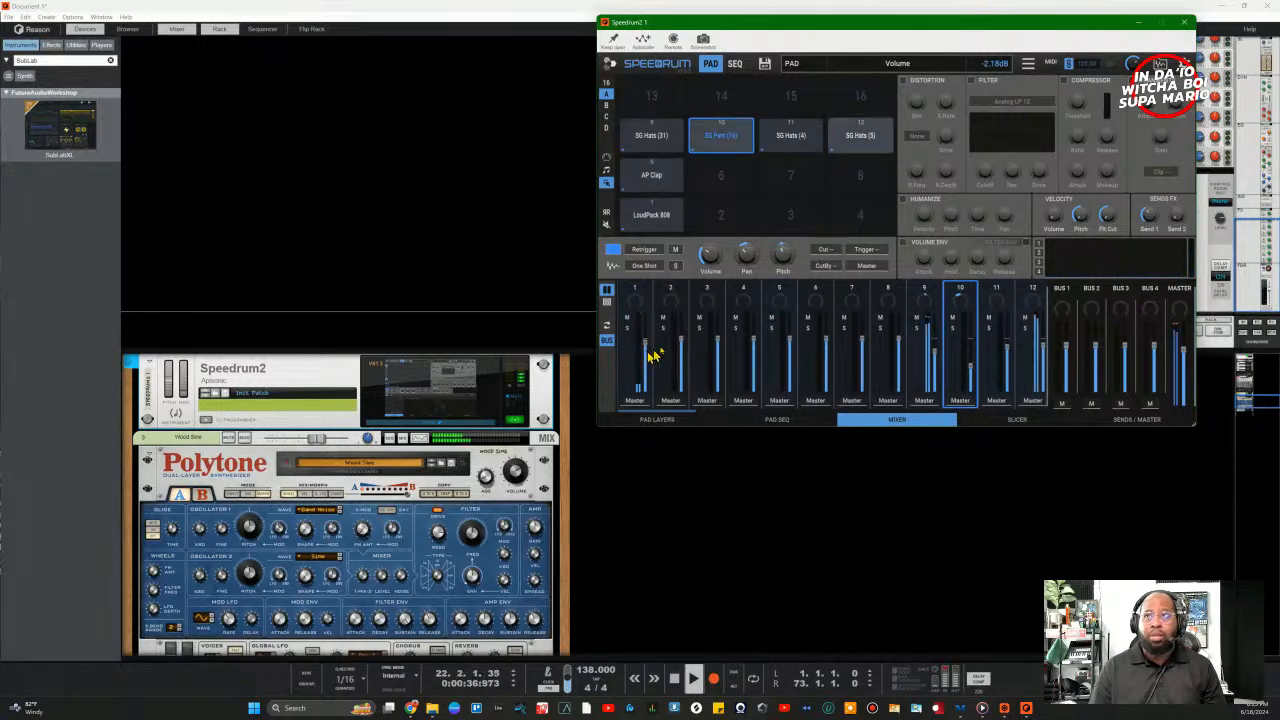
click(1187, 20)
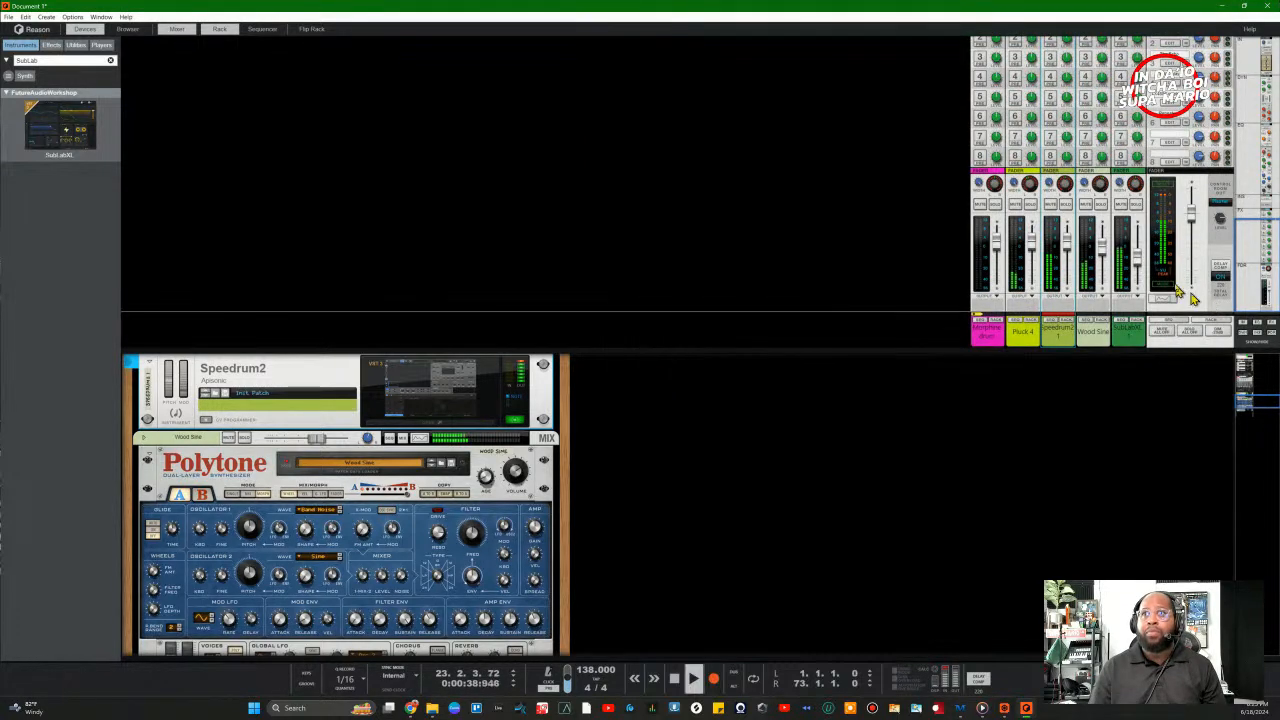
Step: Pull the SubLabXL fader down to -14.73 dB and scroll the rack to the SubLabXL device
drag(1136, 259, 1136, 262)
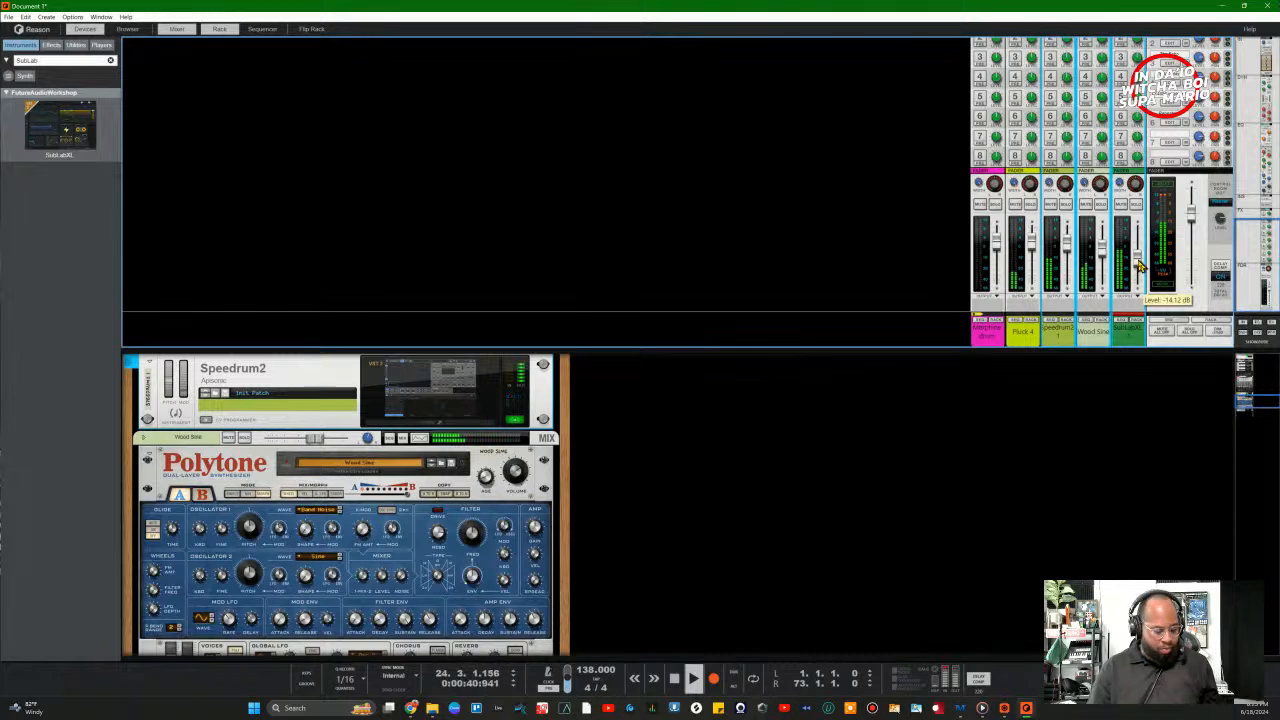
click(1124, 401)
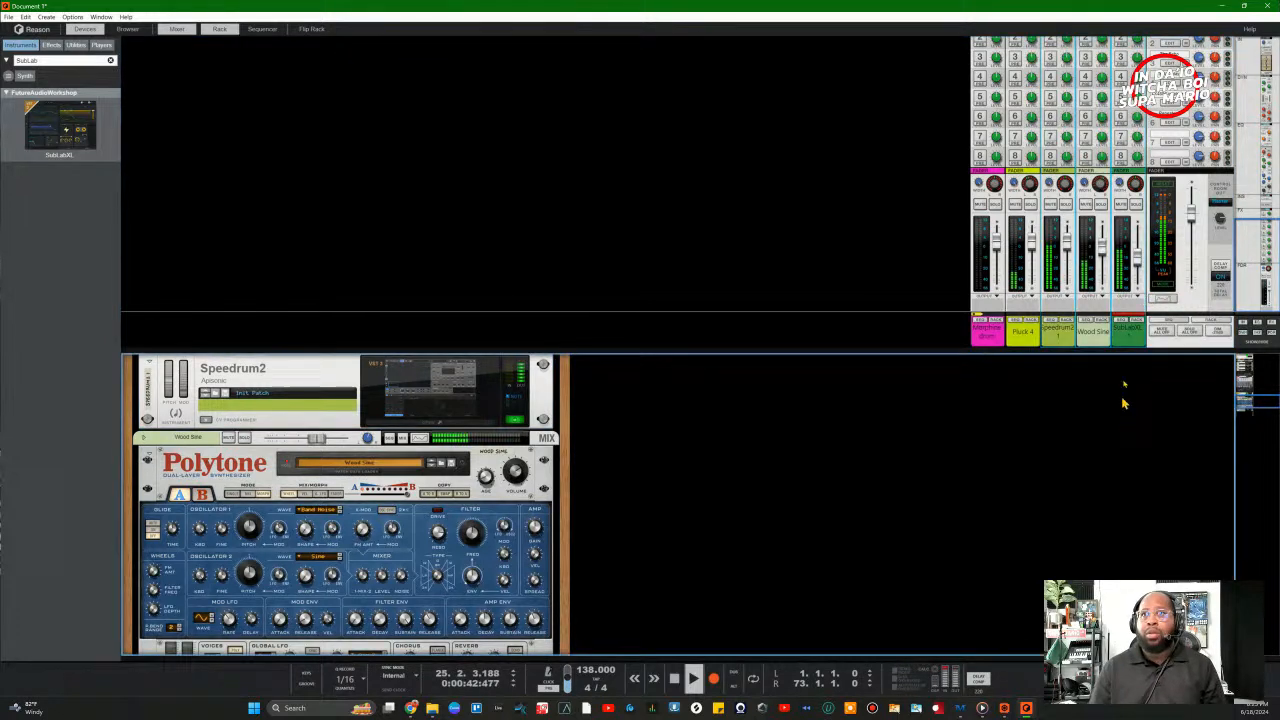
click(1129, 341)
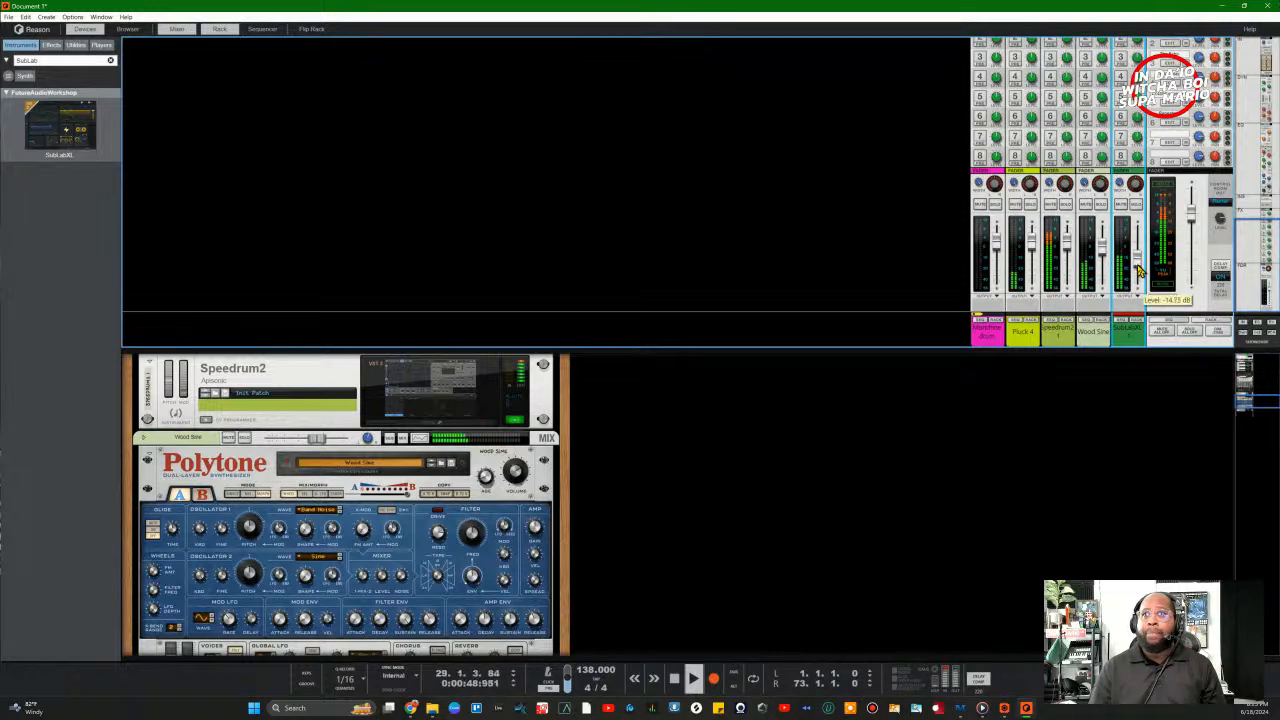
click(1251, 416)
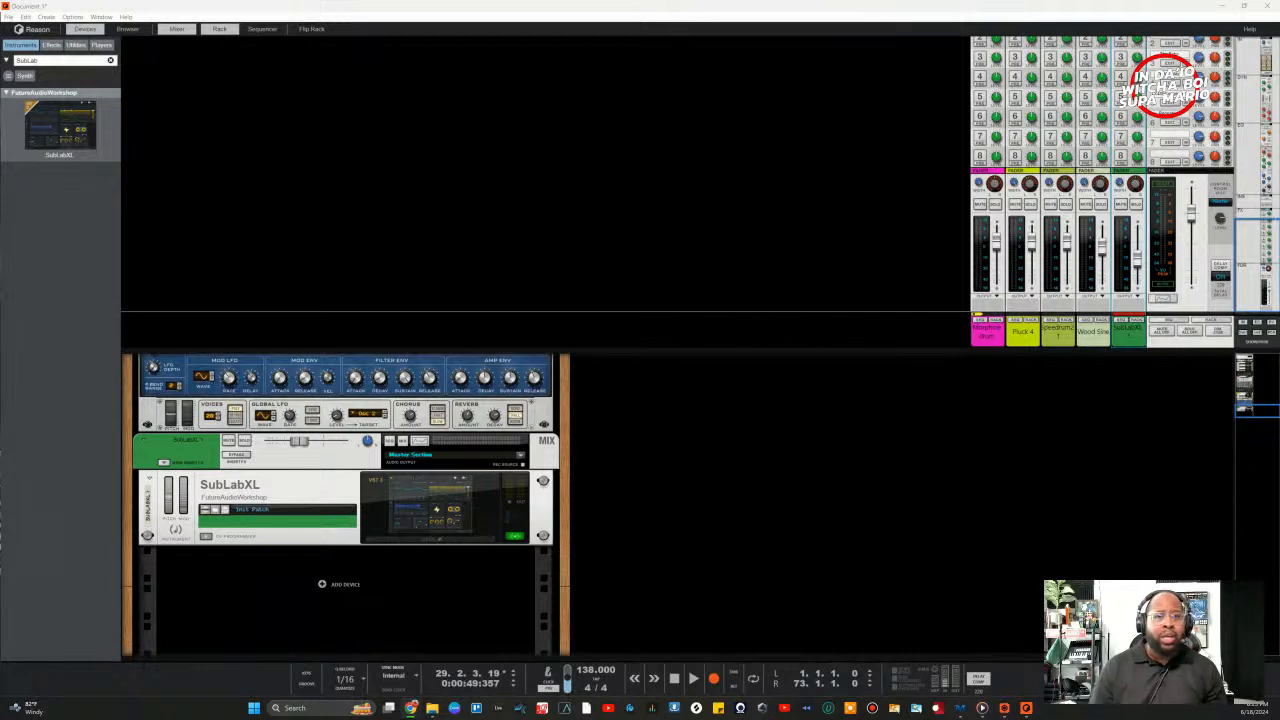
Step: Clear the SubLab browser search, return to the instruments list and start playback
click(52, 45)
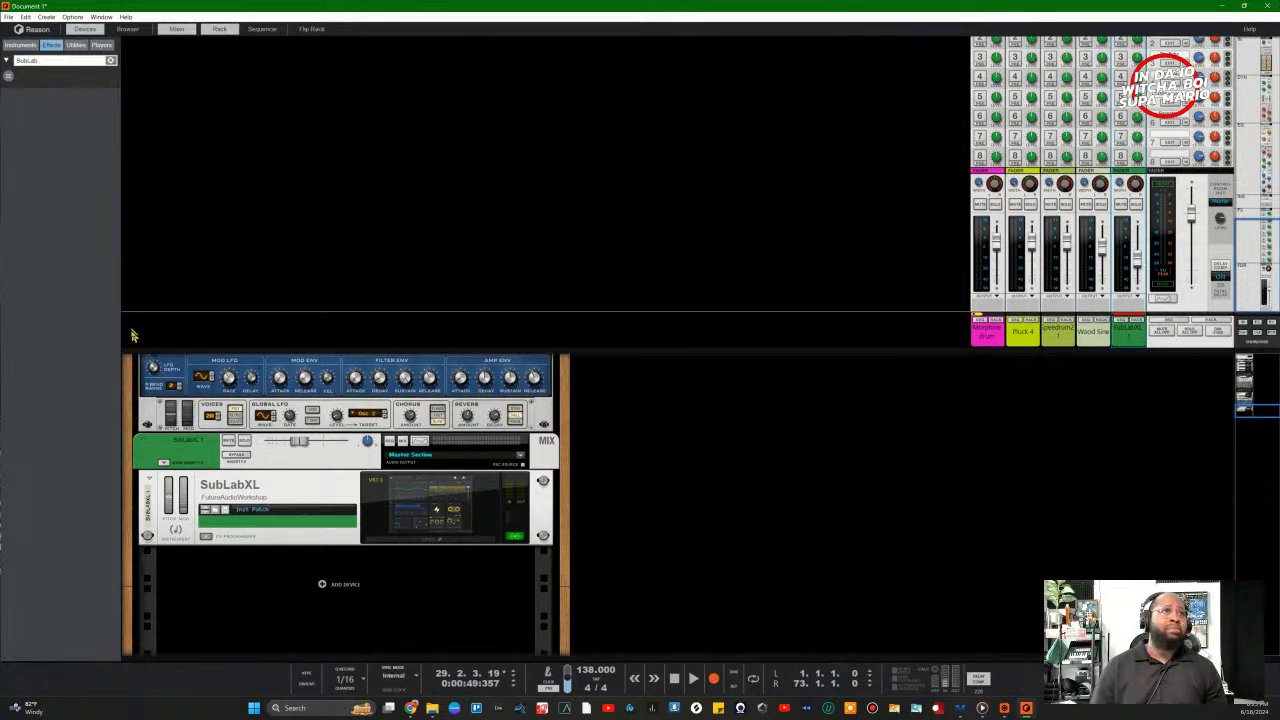
click(111, 60)
scroll(86, 378, down, 10)
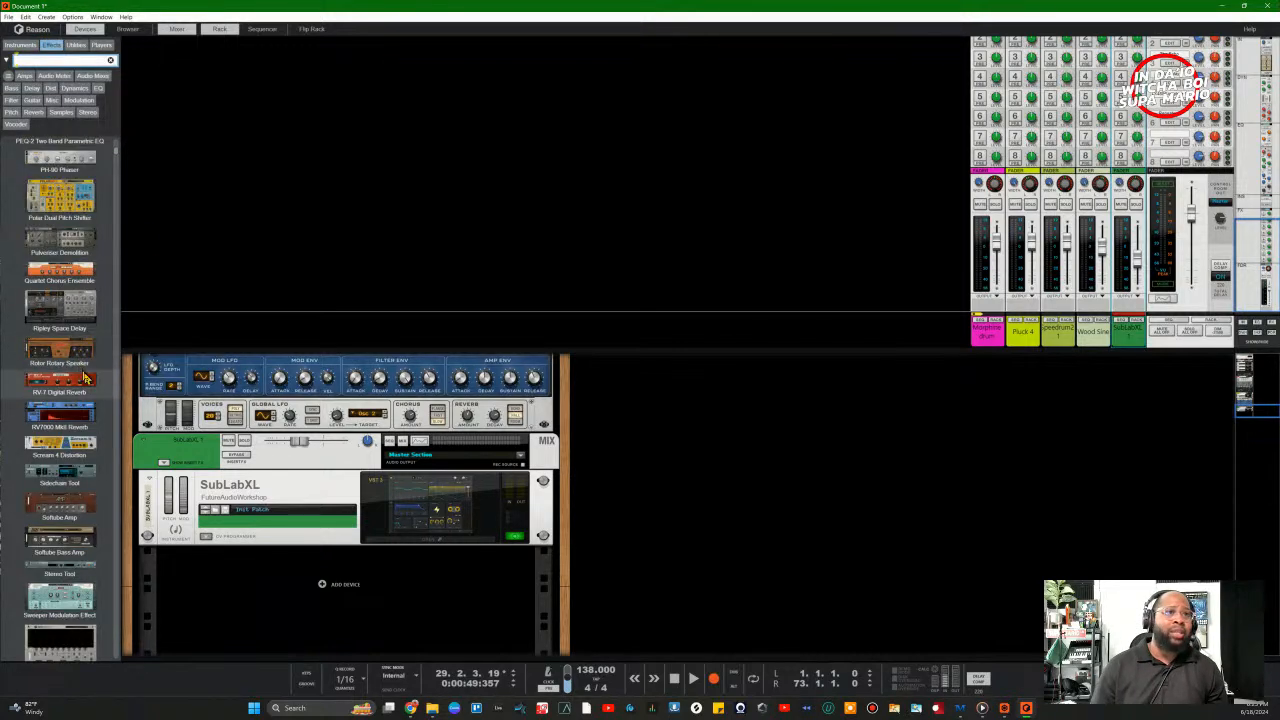
scroll(76, 230, up, 5)
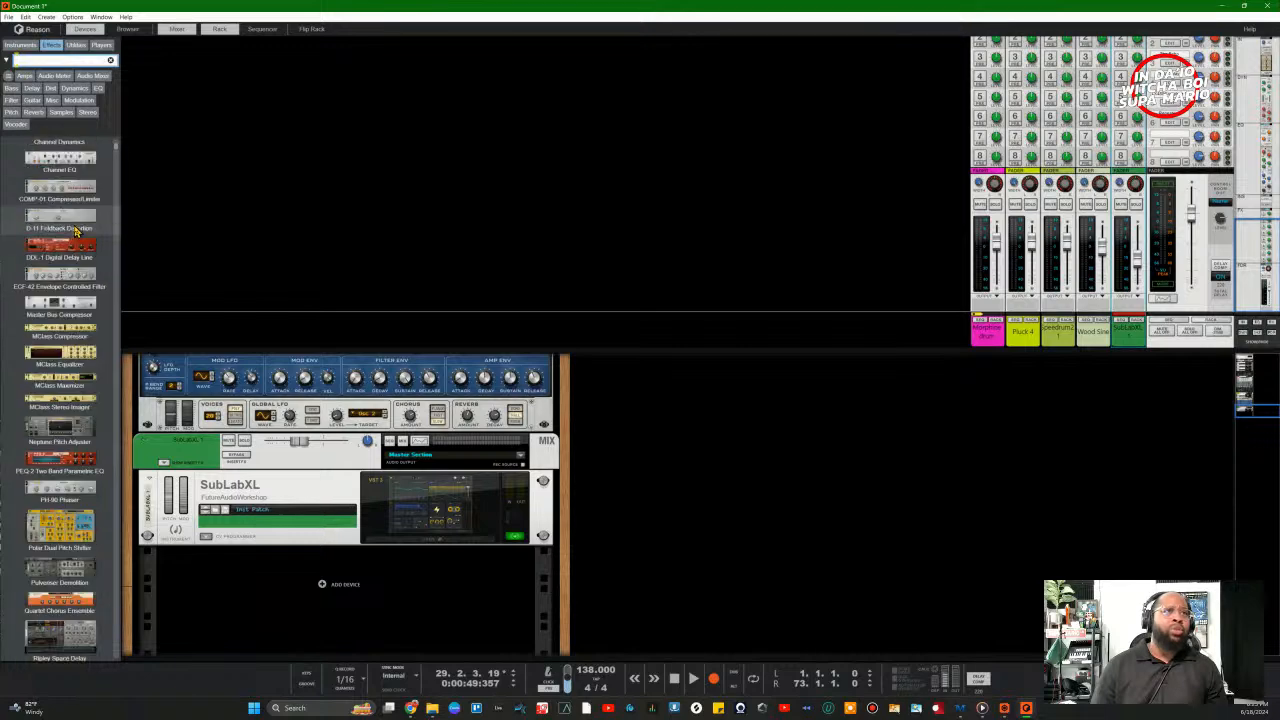
click(21, 45)
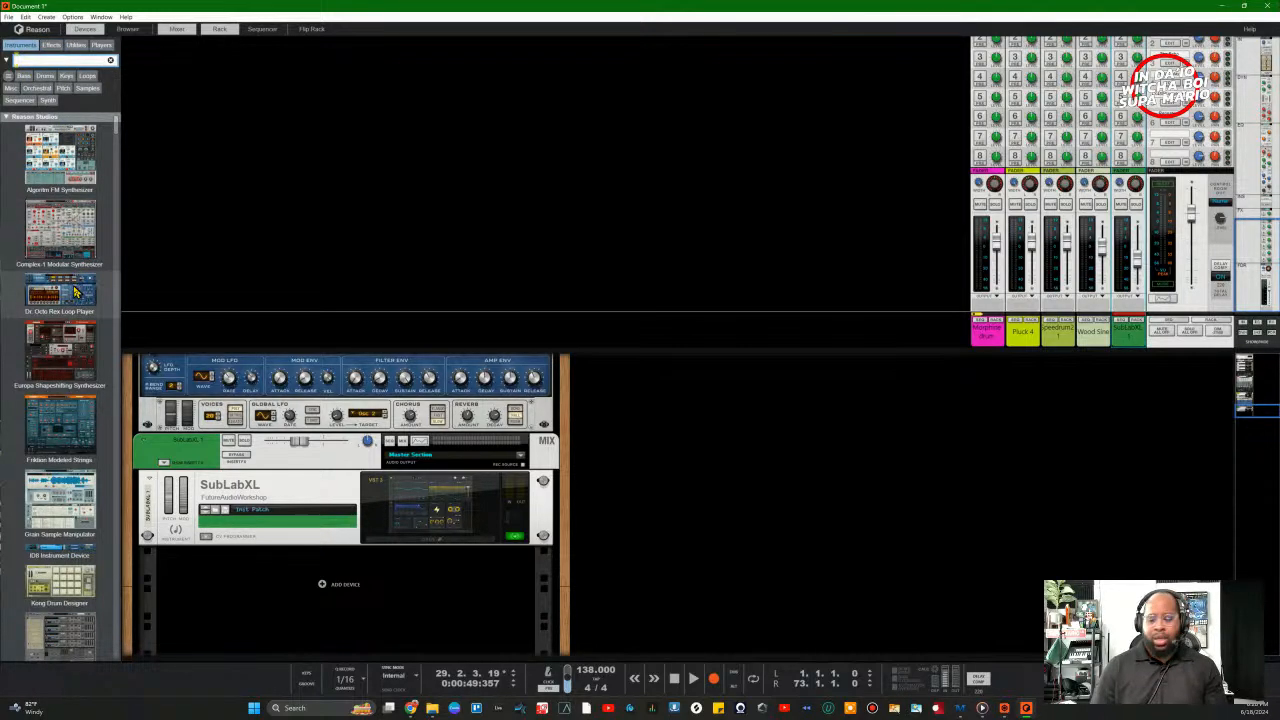
key(space)
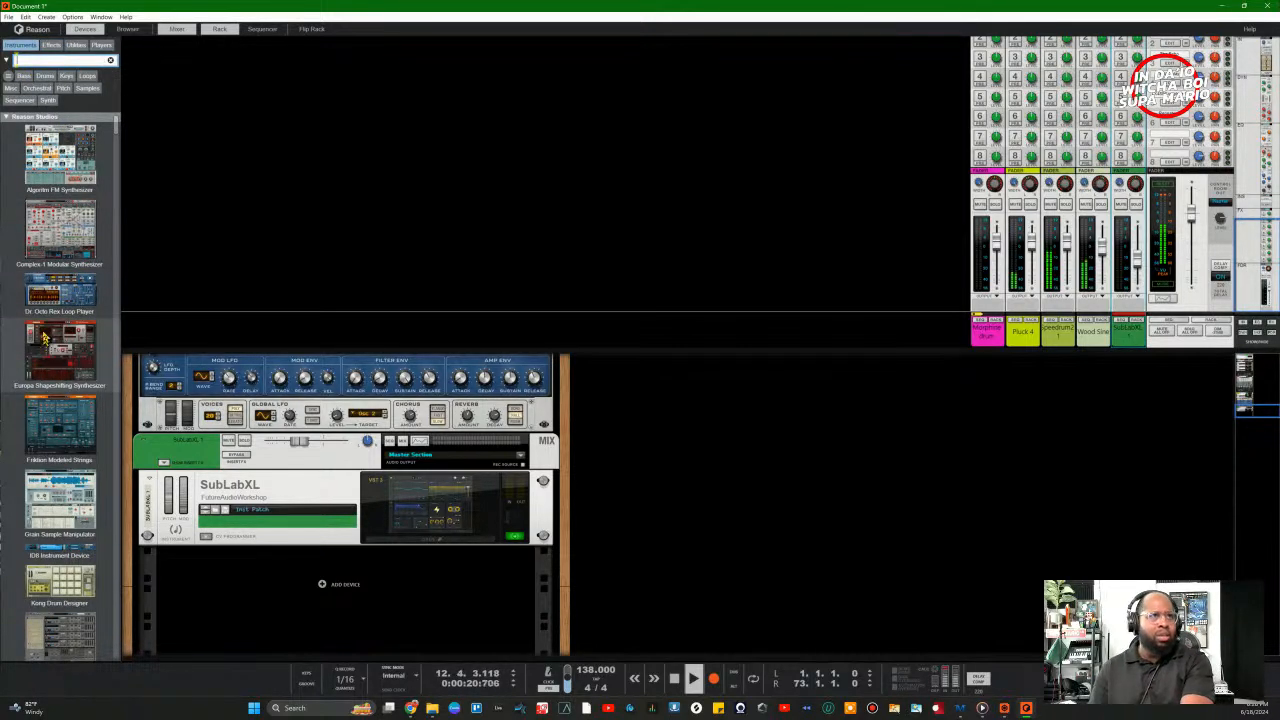
Step: Drag the NN-XT Advanced Sampler in under SubLabXL and play the beat to check its Grand Piano channel
scroll(50, 330, down, 10)
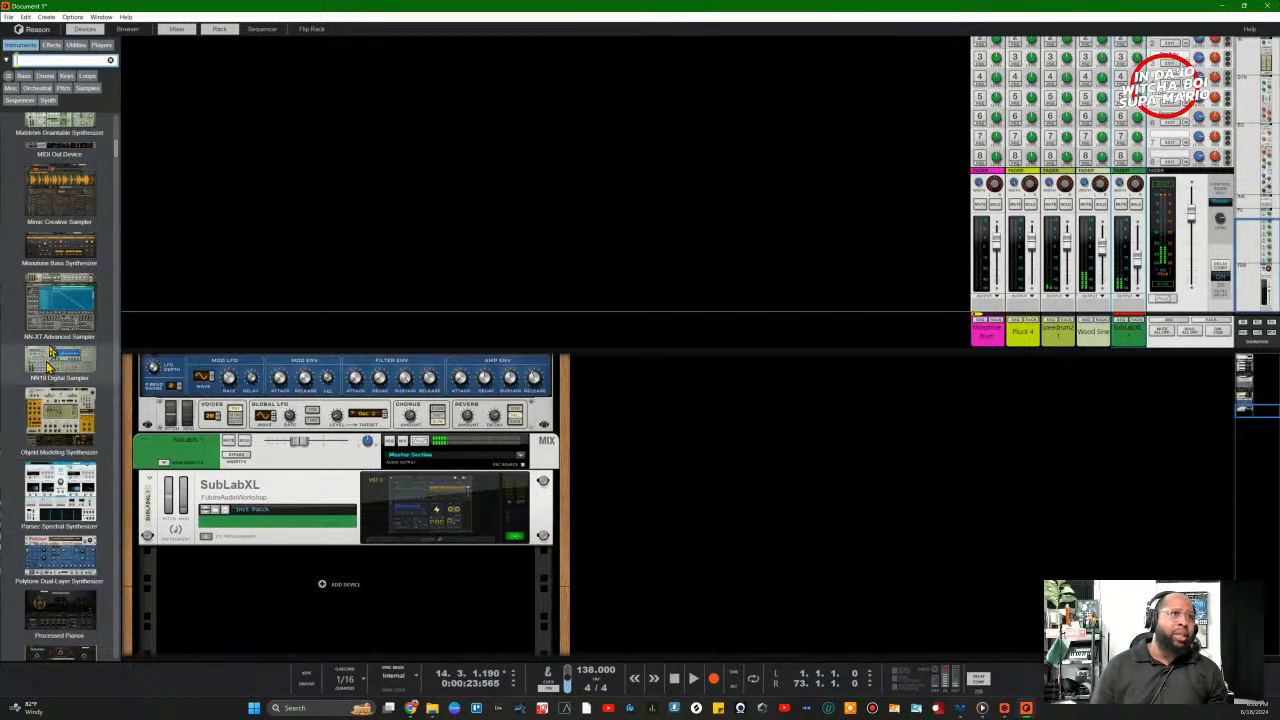
click(44, 334)
drag(44, 334, 330, 595)
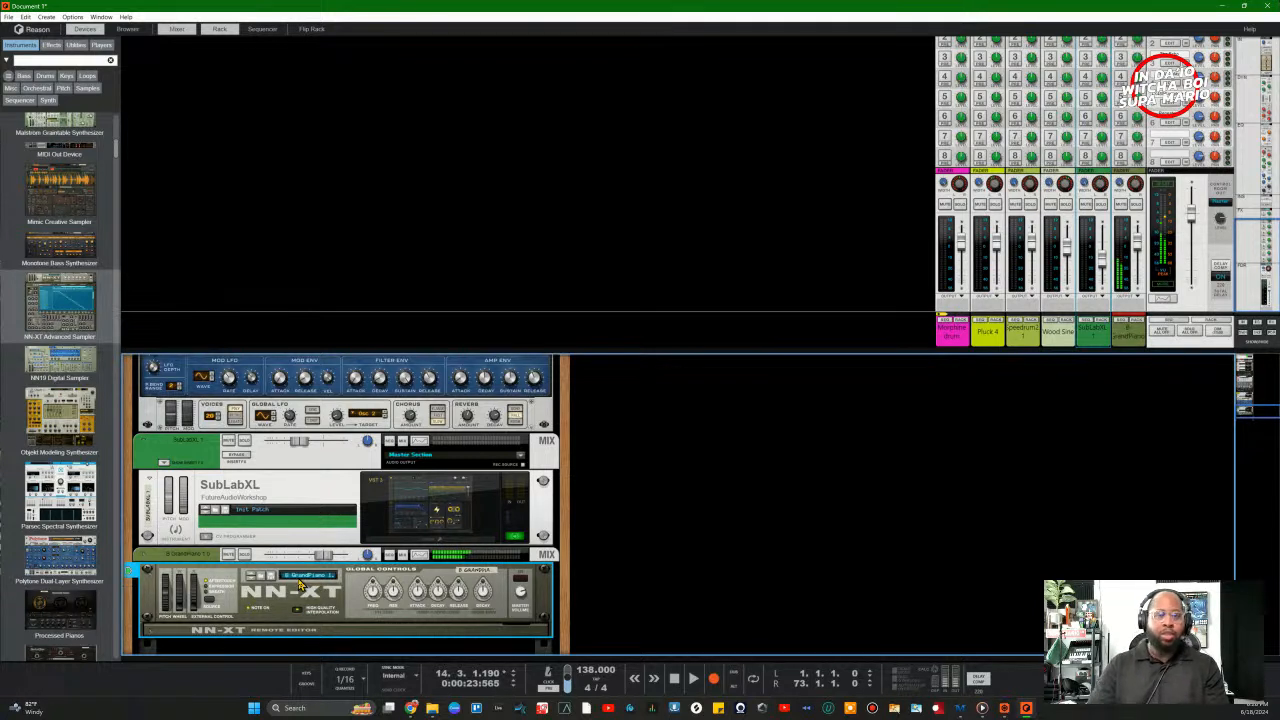
key(space)
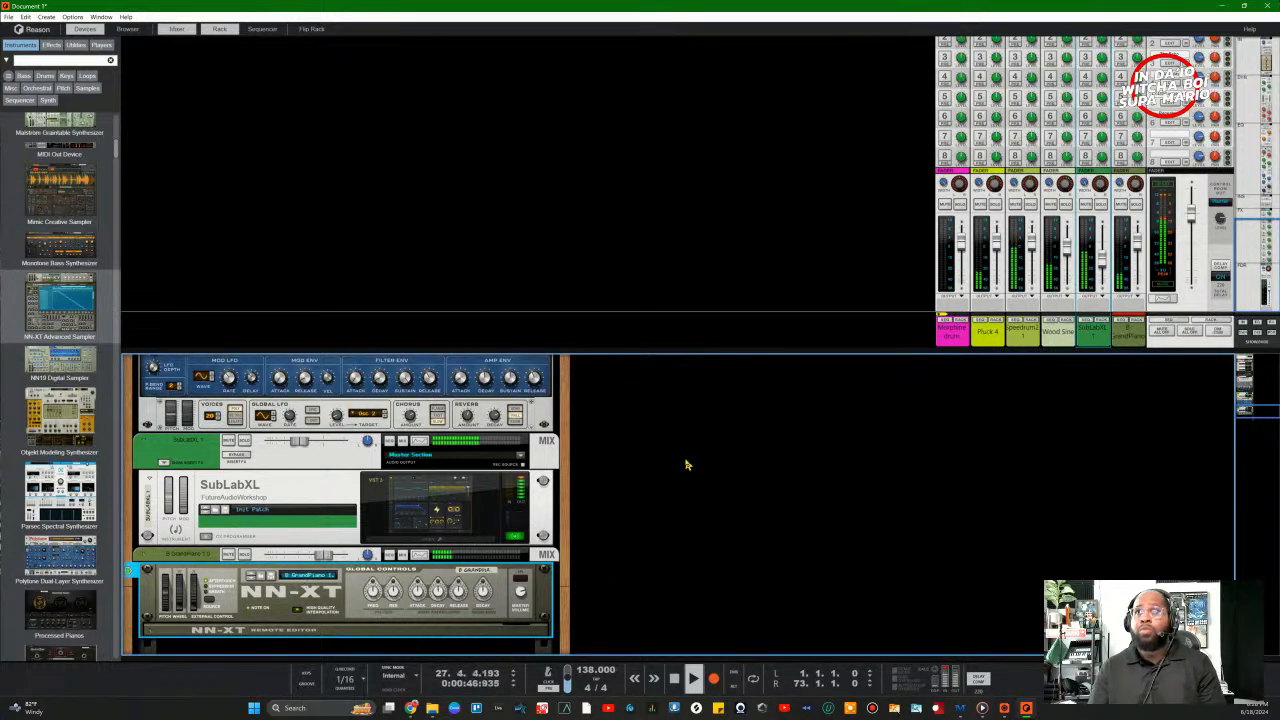
click(1140, 250)
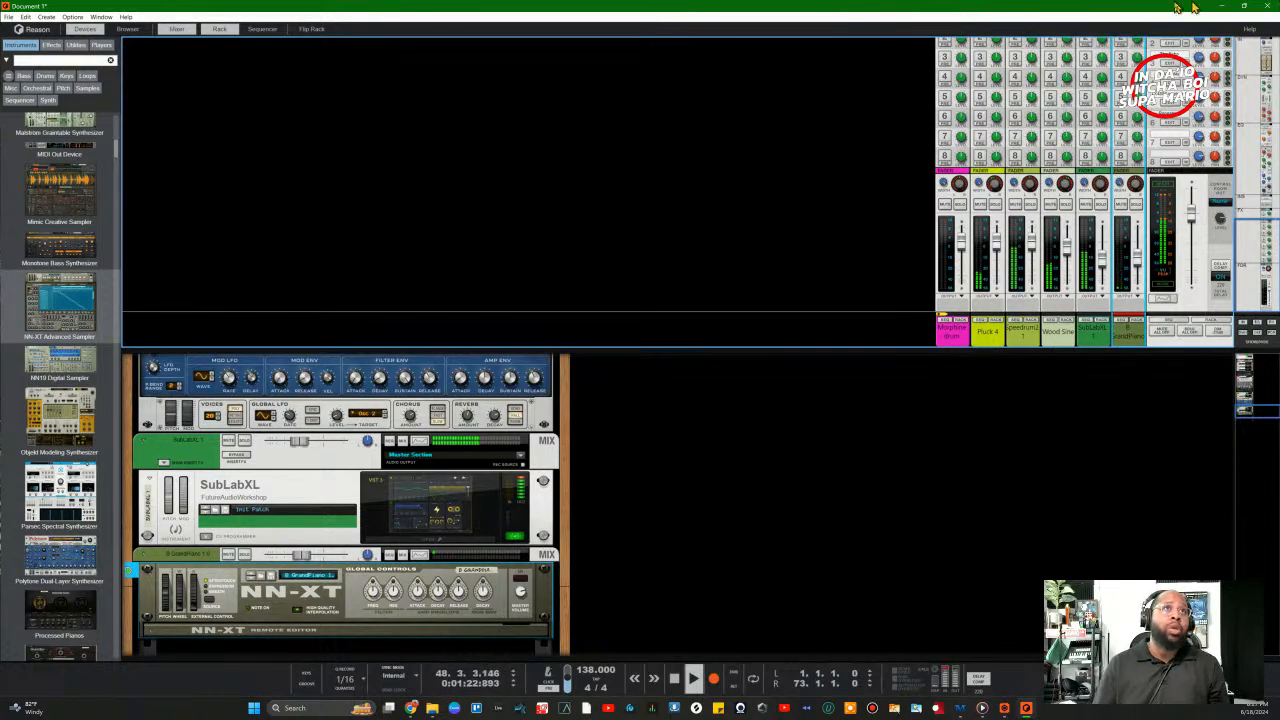
Step: Hide the mixer, show the sequencer lanes and stop playback
click(175, 29)
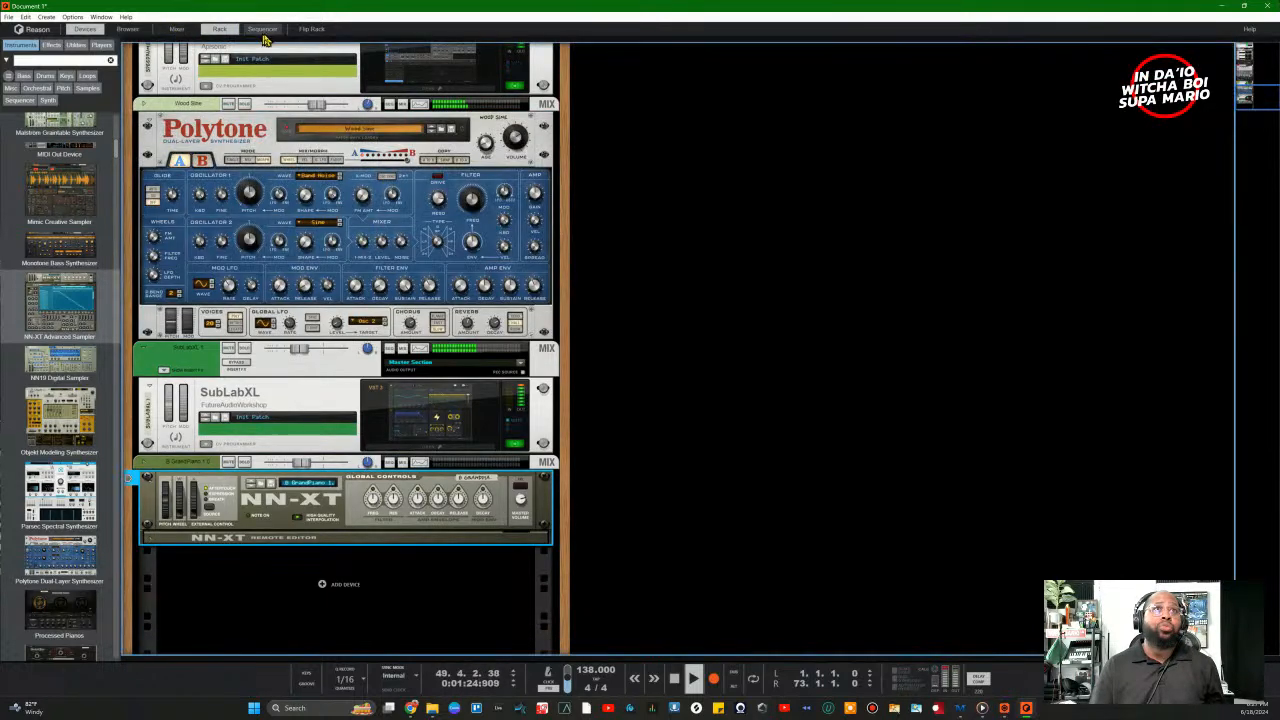
click(262, 28)
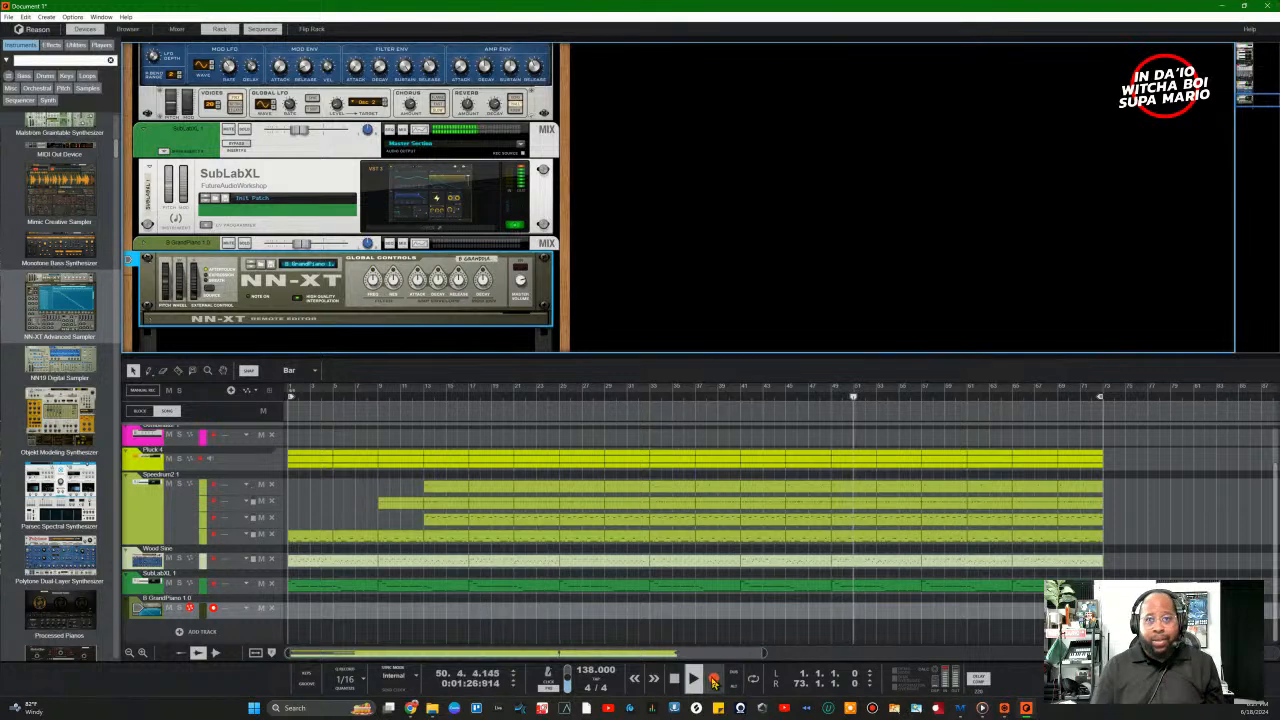
click(676, 680)
click(676, 680)
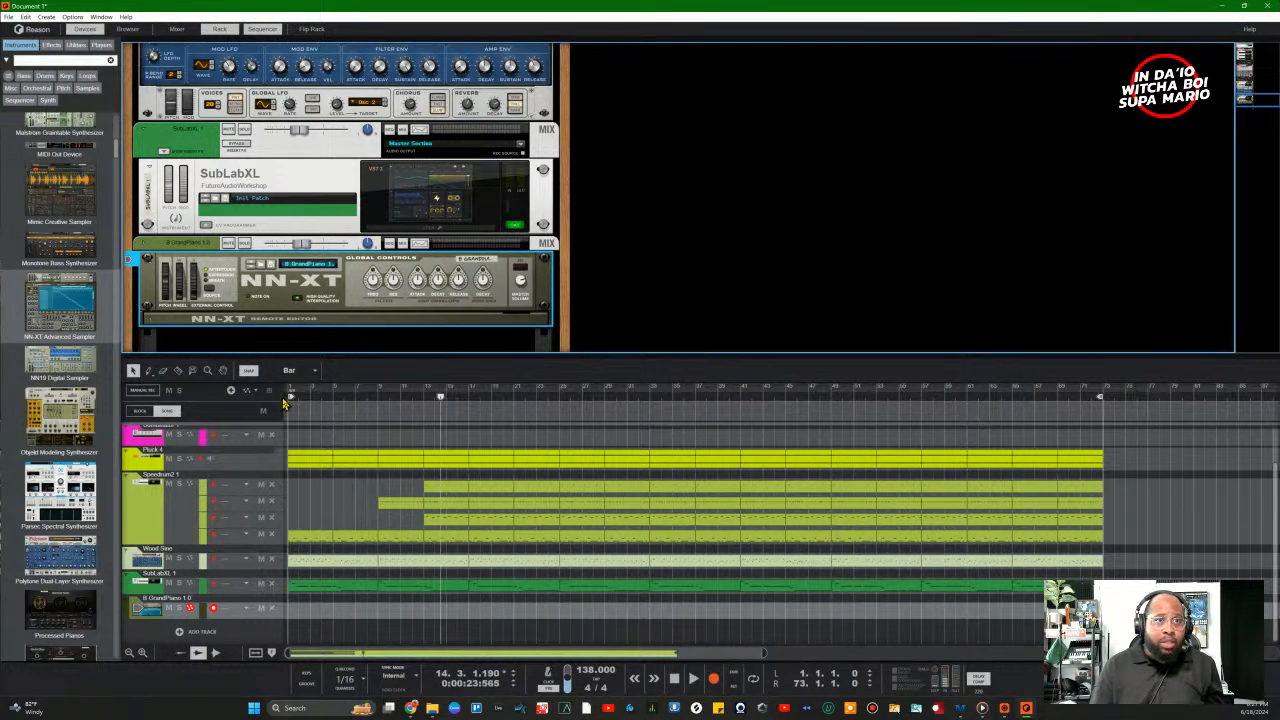
drag(441, 397, 571, 404)
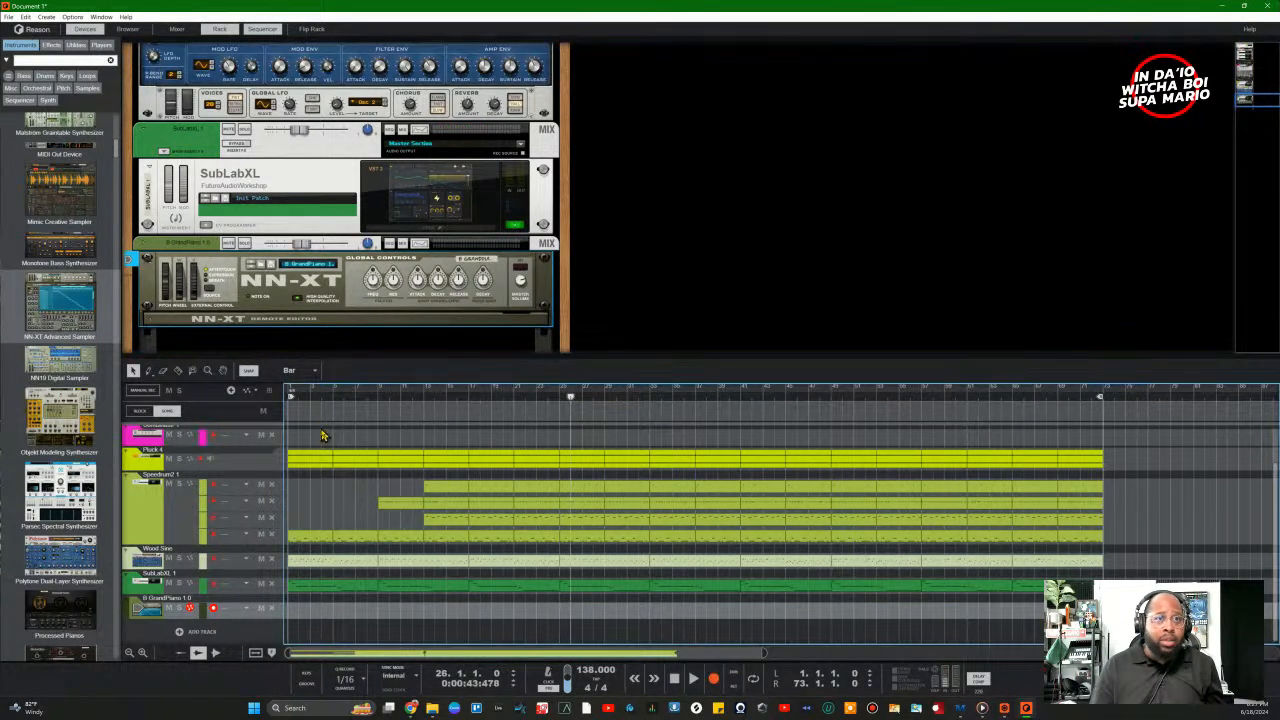
drag(296, 398, 424, 404)
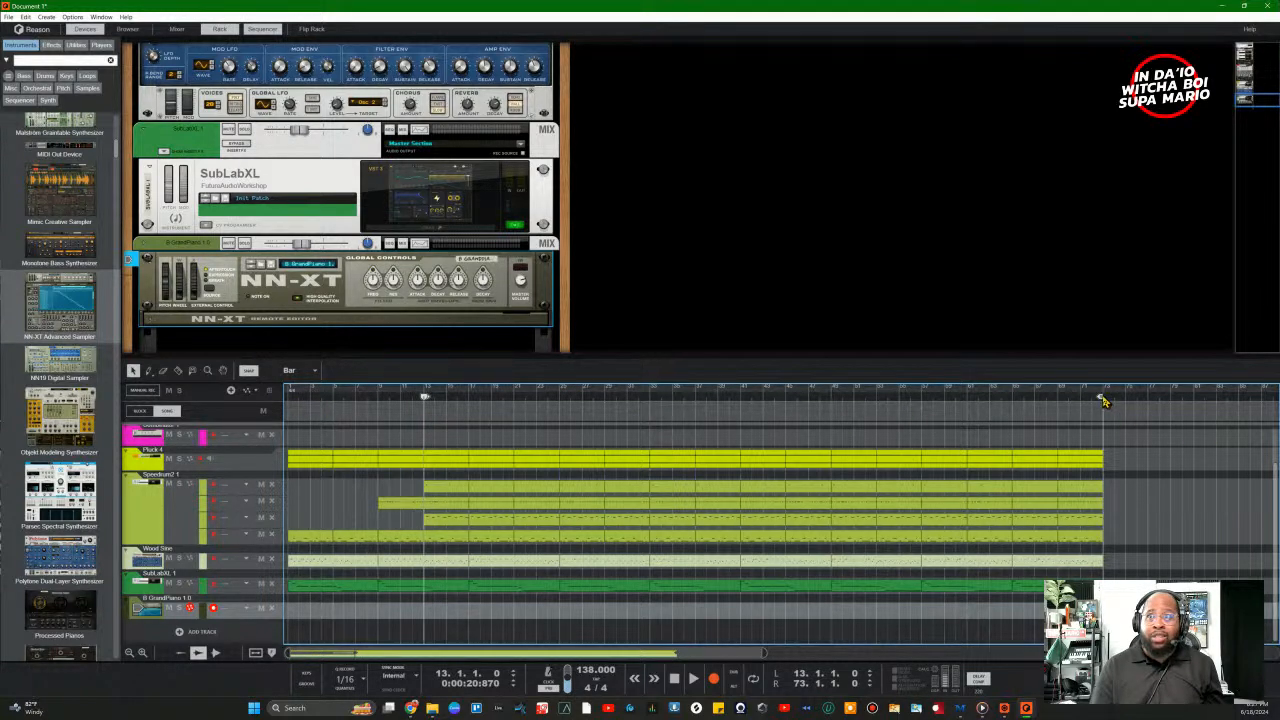
Step: Move the drum clip's start to bar 9 and set the loop locators to bars 9–17
drag(1100, 402, 499, 498)
drag(428, 405, 321, 398)
mouse_move(446, 492)
mouse_down()
mouse_move(402, 500)
mouse_move(429, 523)
mouse_move(389, 524)
mouse_up()
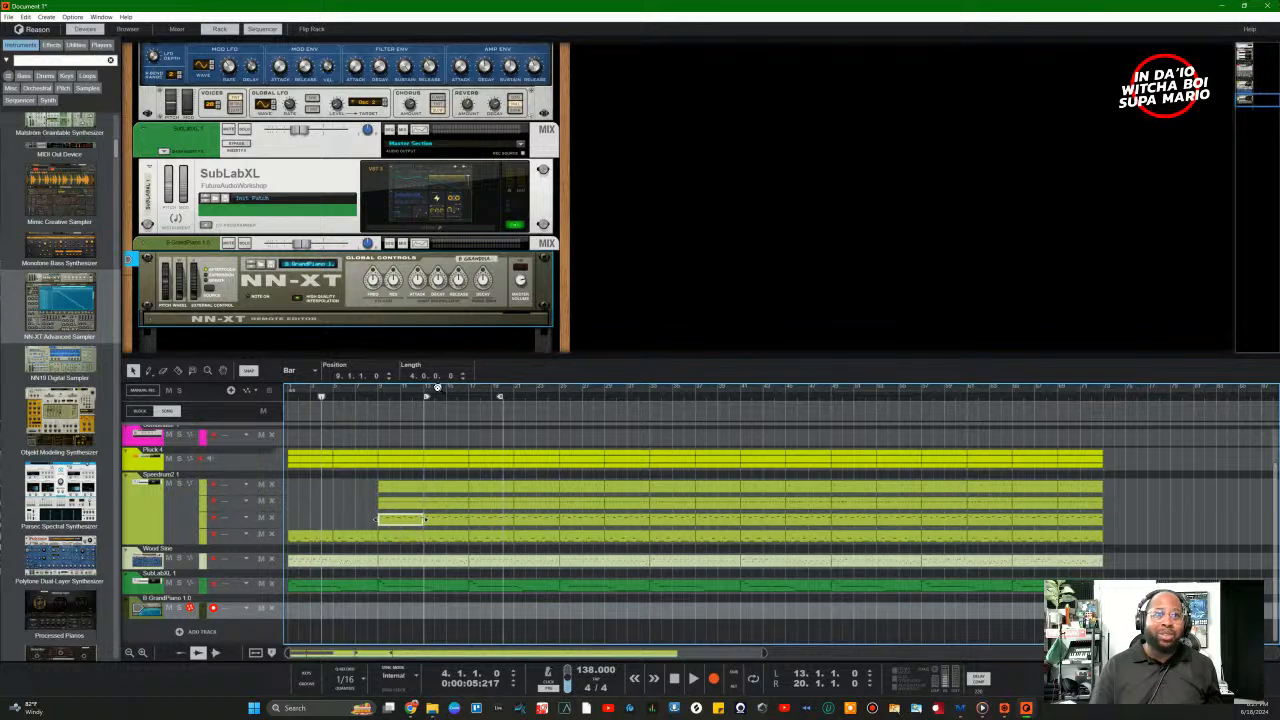
drag(425, 403, 377, 412)
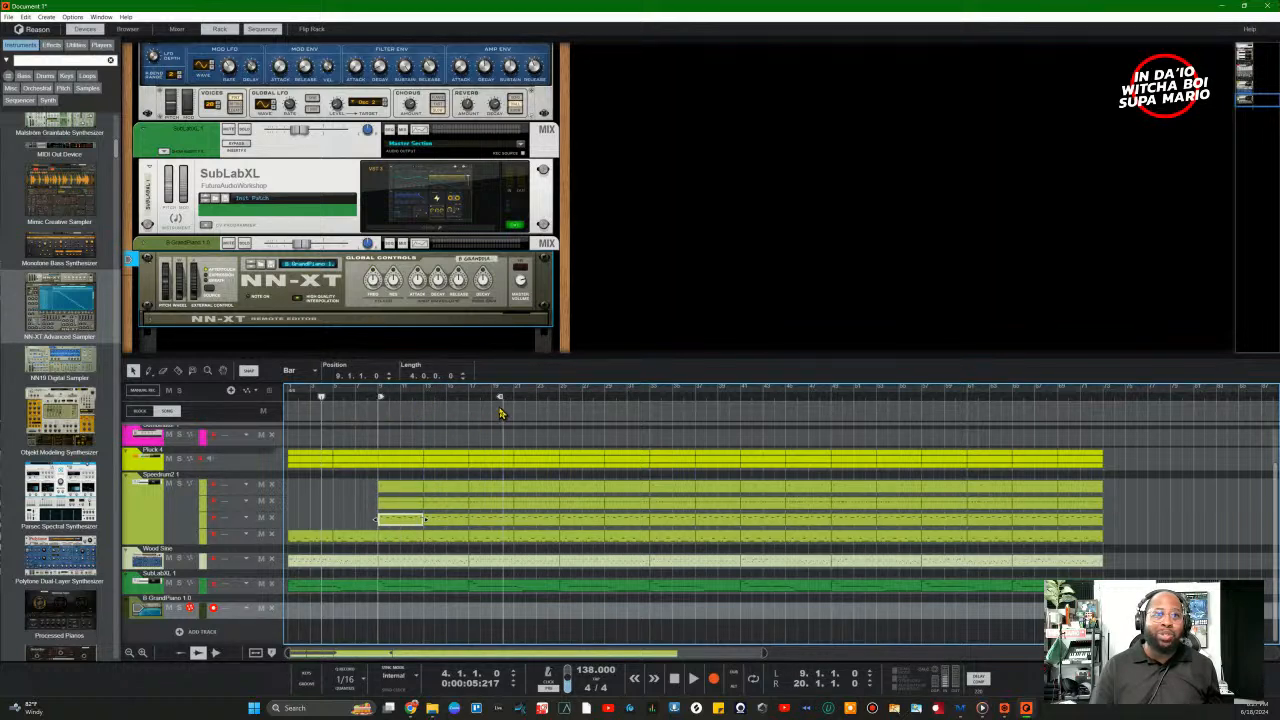
mouse_move(499, 403)
mouse_down()
mouse_move(420, 418)
mouse_move(466, 420)
mouse_up()
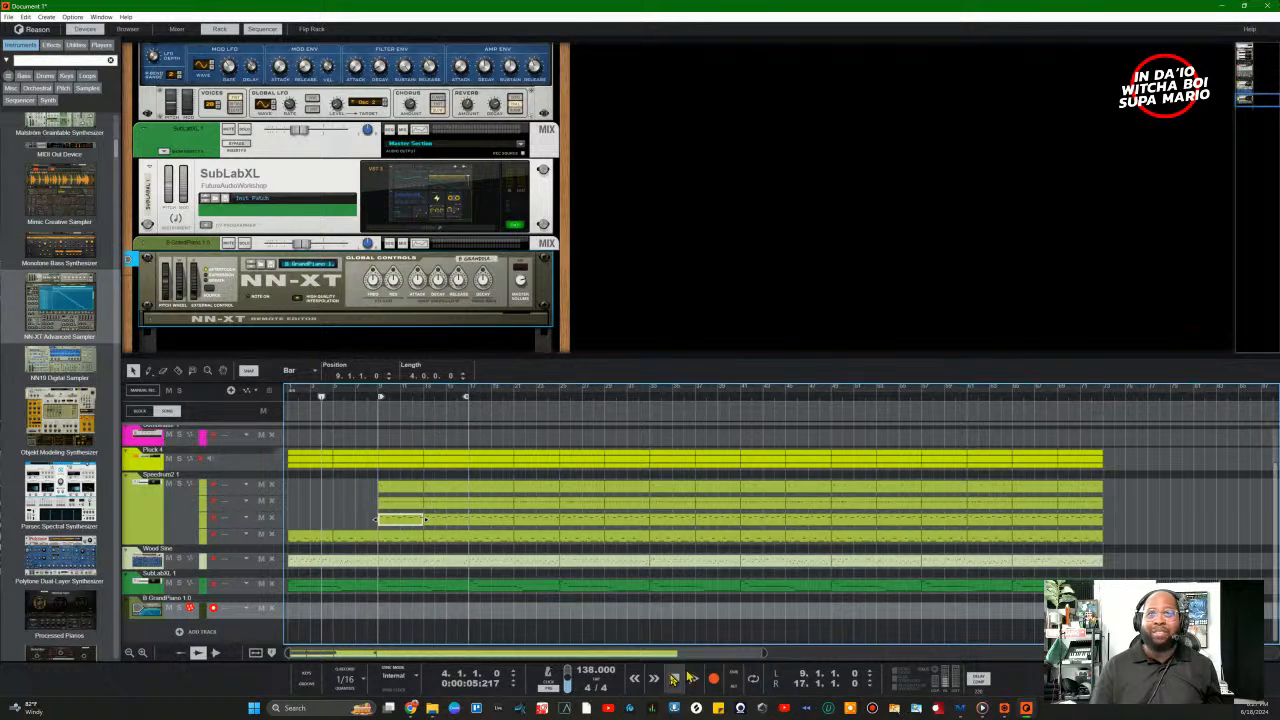
click(380, 401)
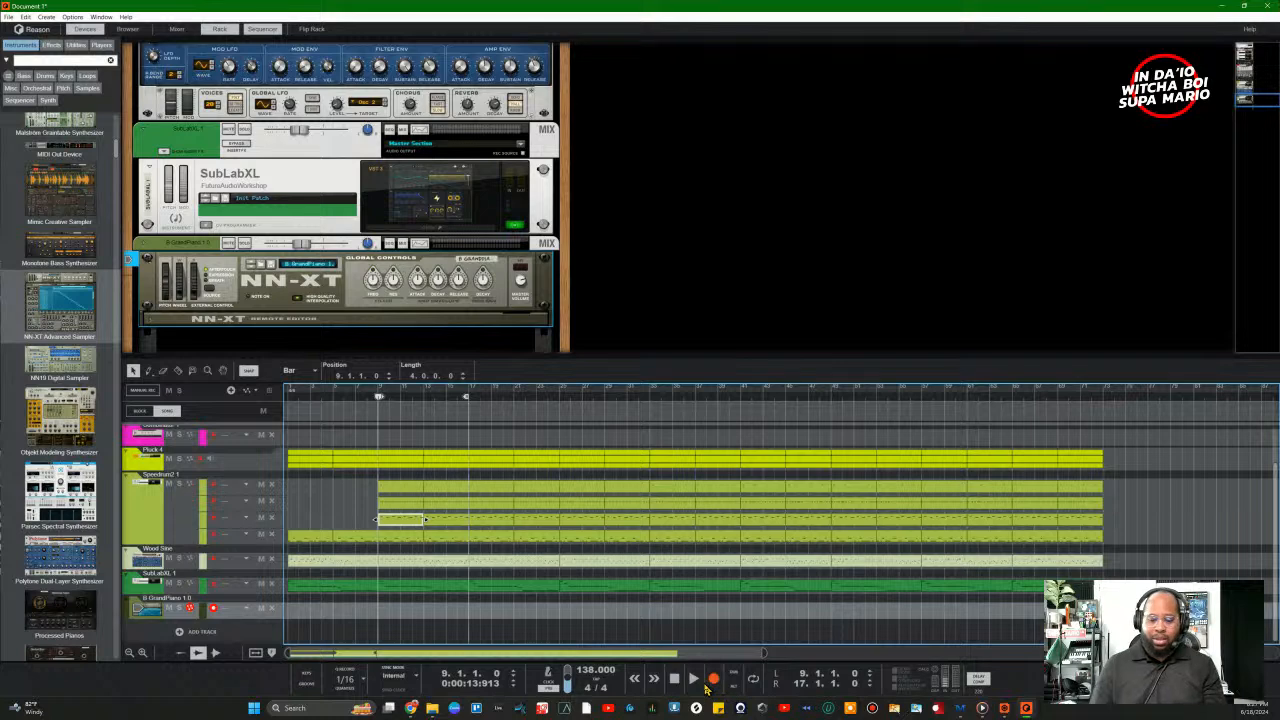
Step: Preview the loop, then record a grand piano take on the NN-XT track from bar 9
click(702, 684)
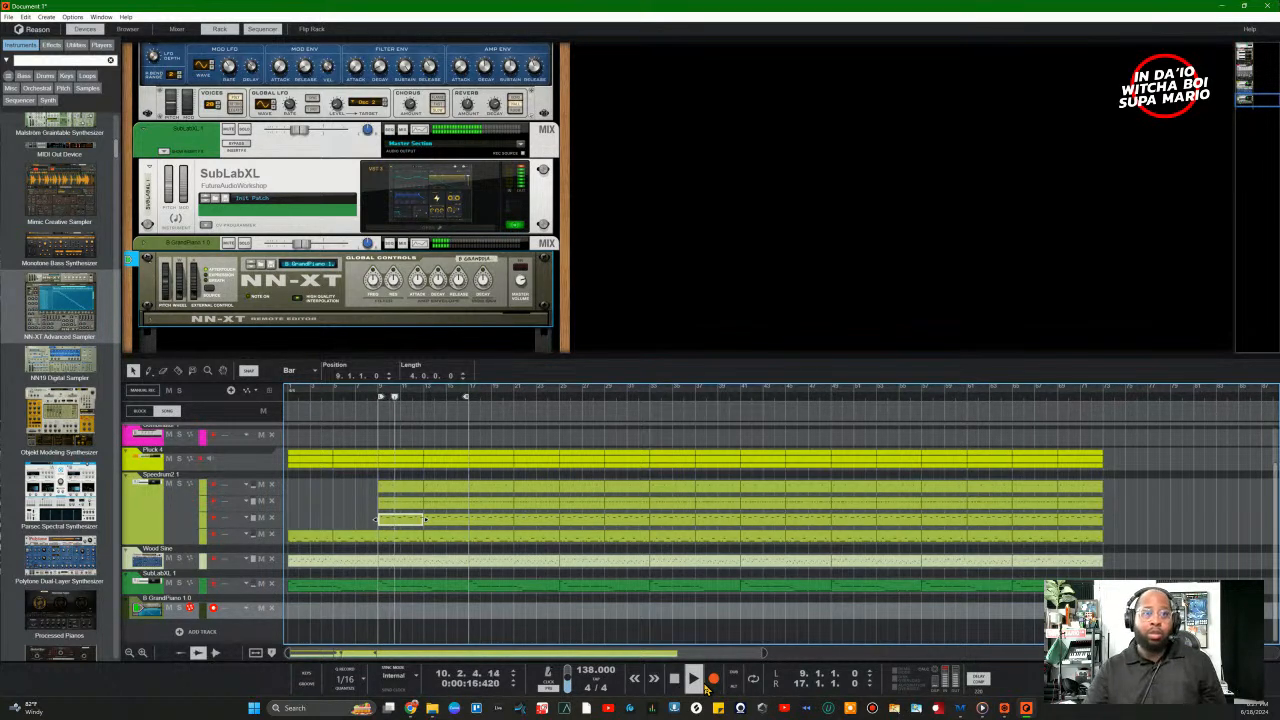
key(space)
key(KP_0)
click(706, 688)
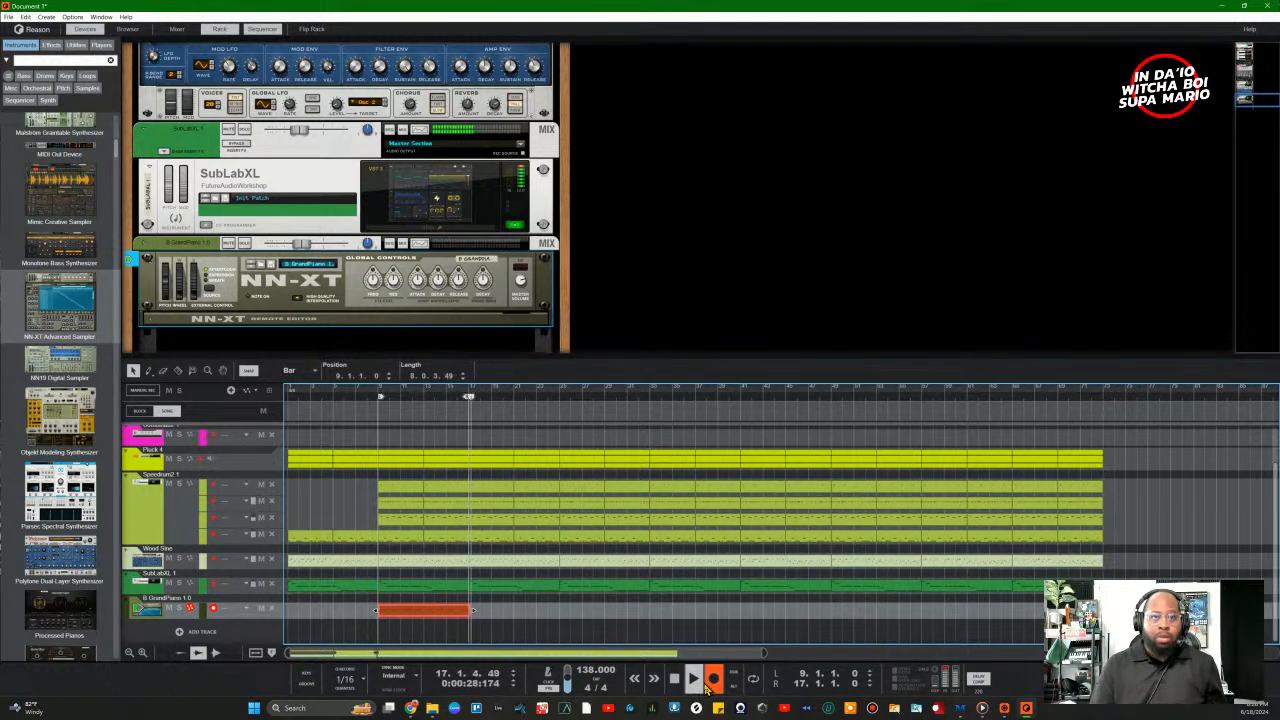
click(710, 683)
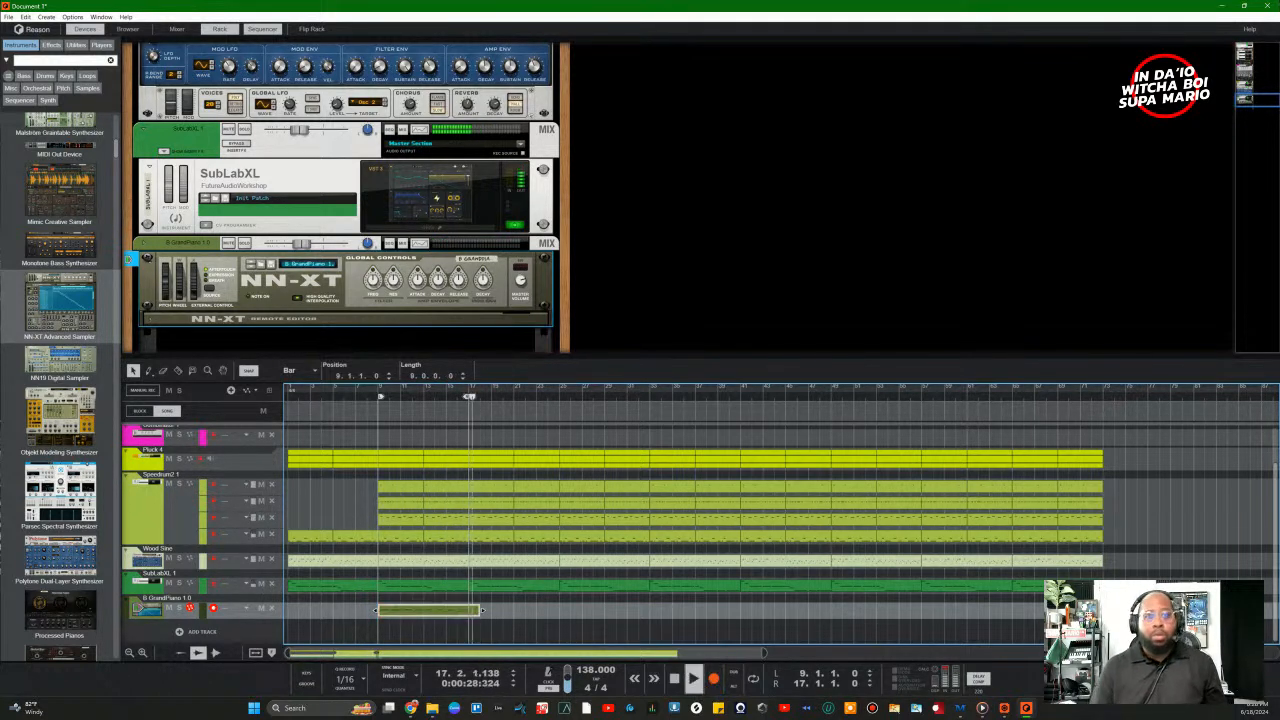
Step: Select the new piano clip spanning bars 9–17 and switch looping on
click(481, 614)
click(472, 610)
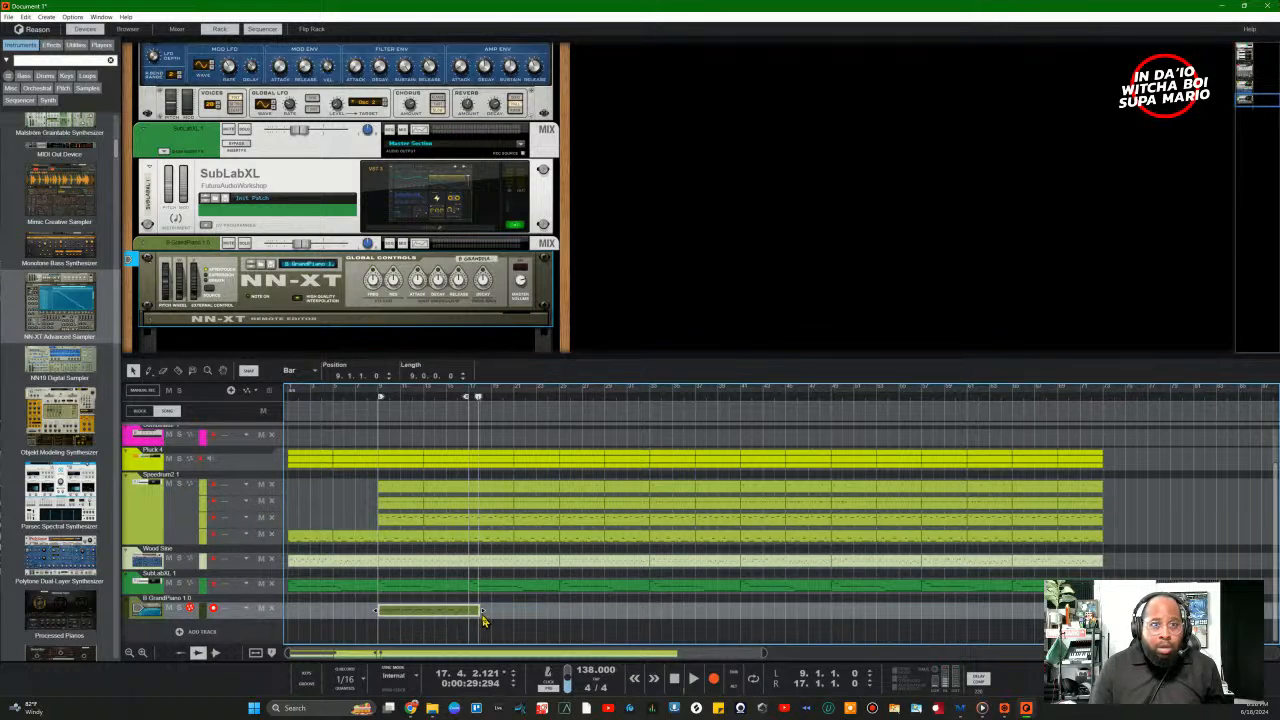
click(674, 678)
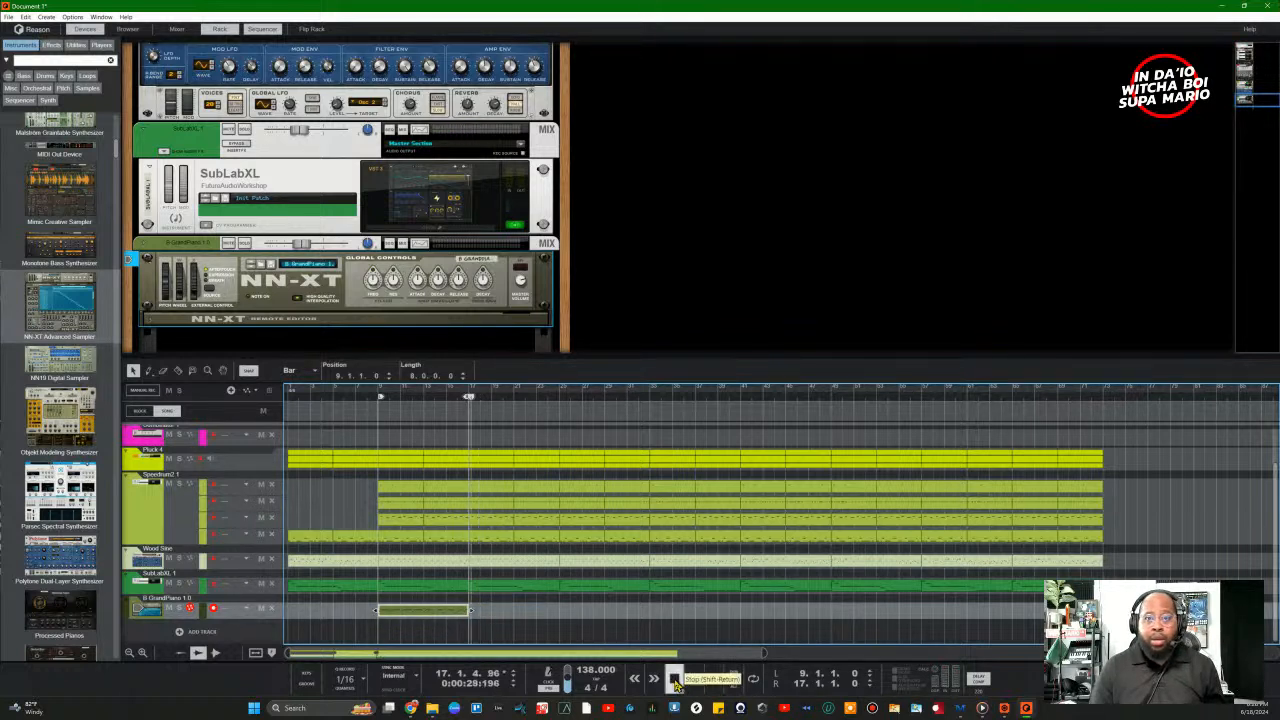
click(674, 678)
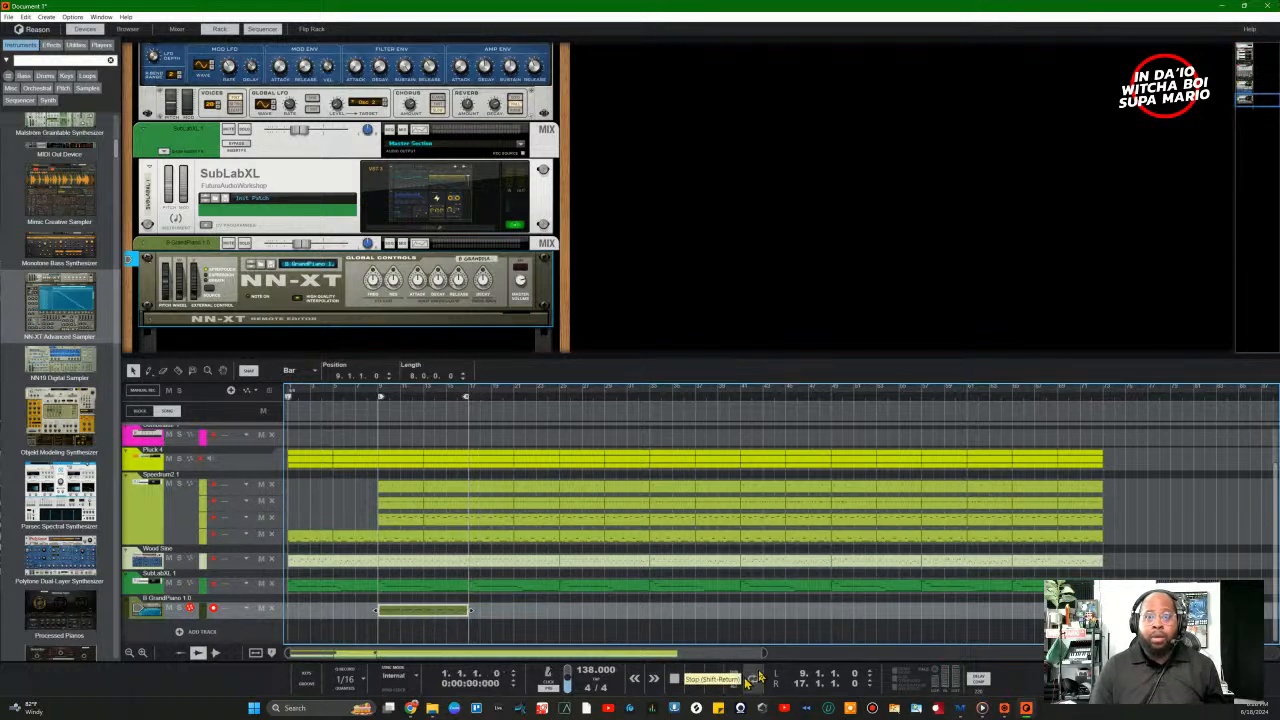
Step: Play from bar 8 and pull the GrandPiano mixer fader down to -11.12 dB
key(space)
key(space)
click(378, 414)
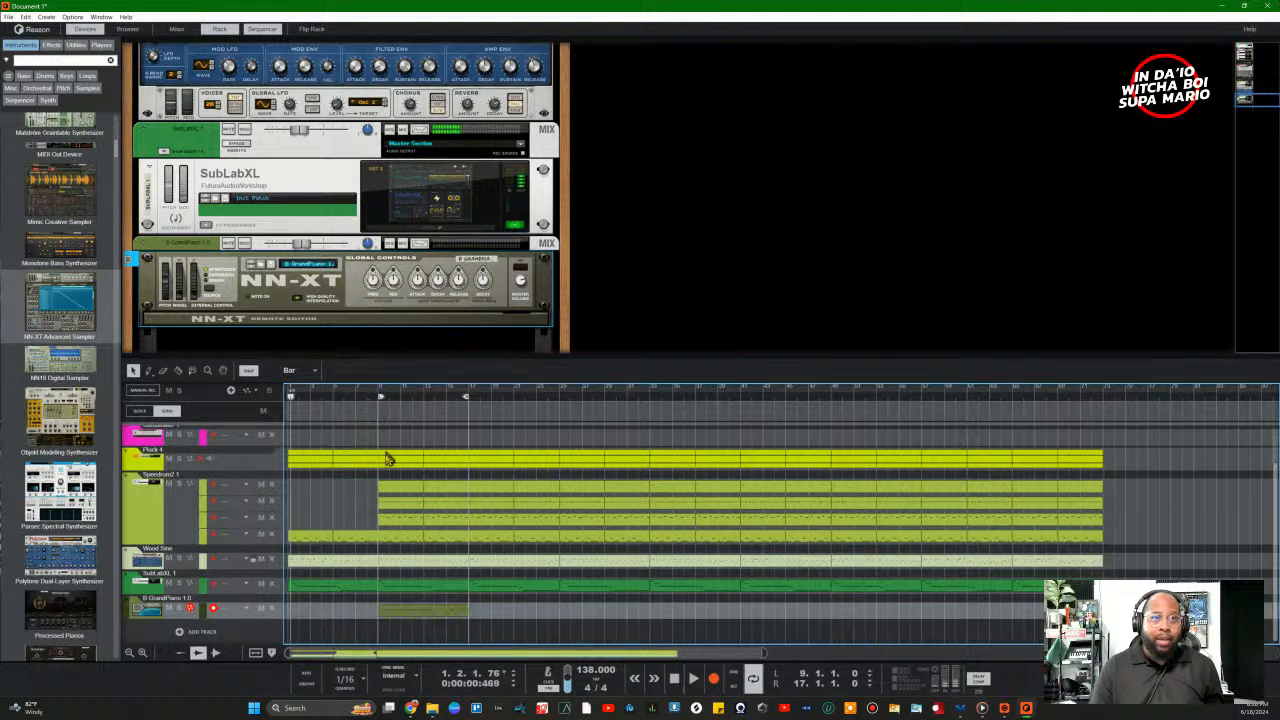
drag(290, 400, 368, 401)
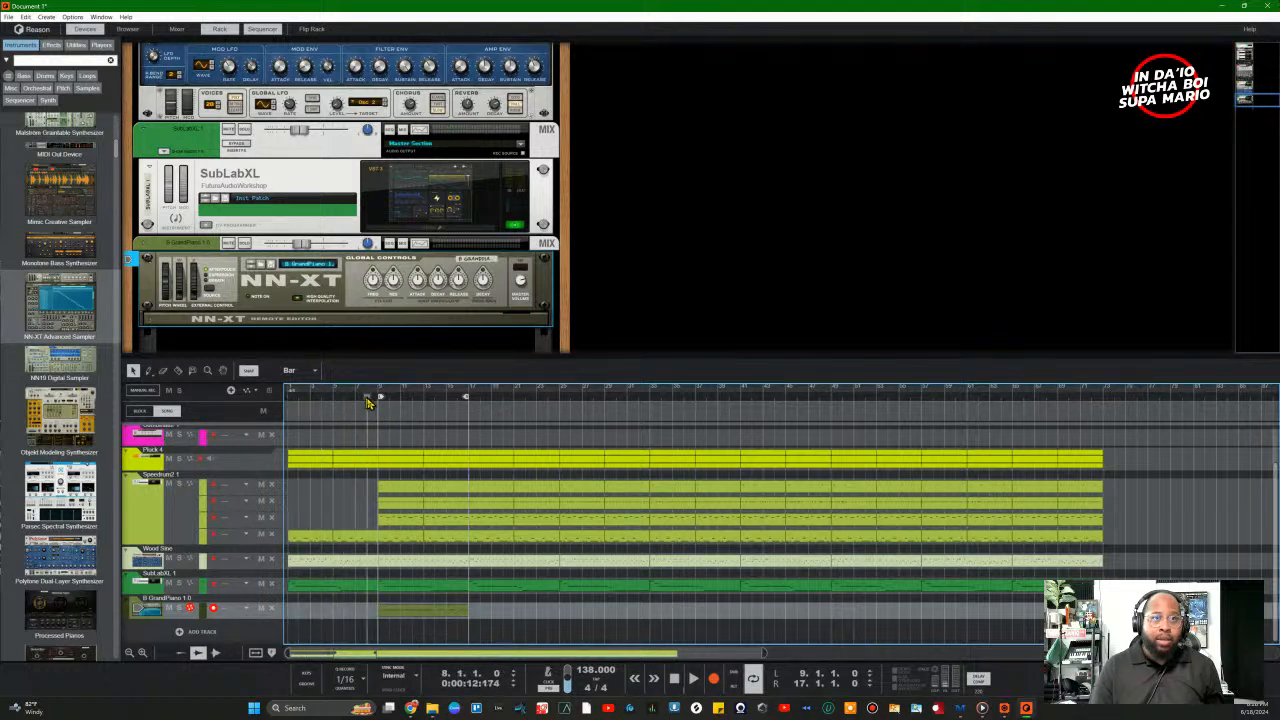
key(space)
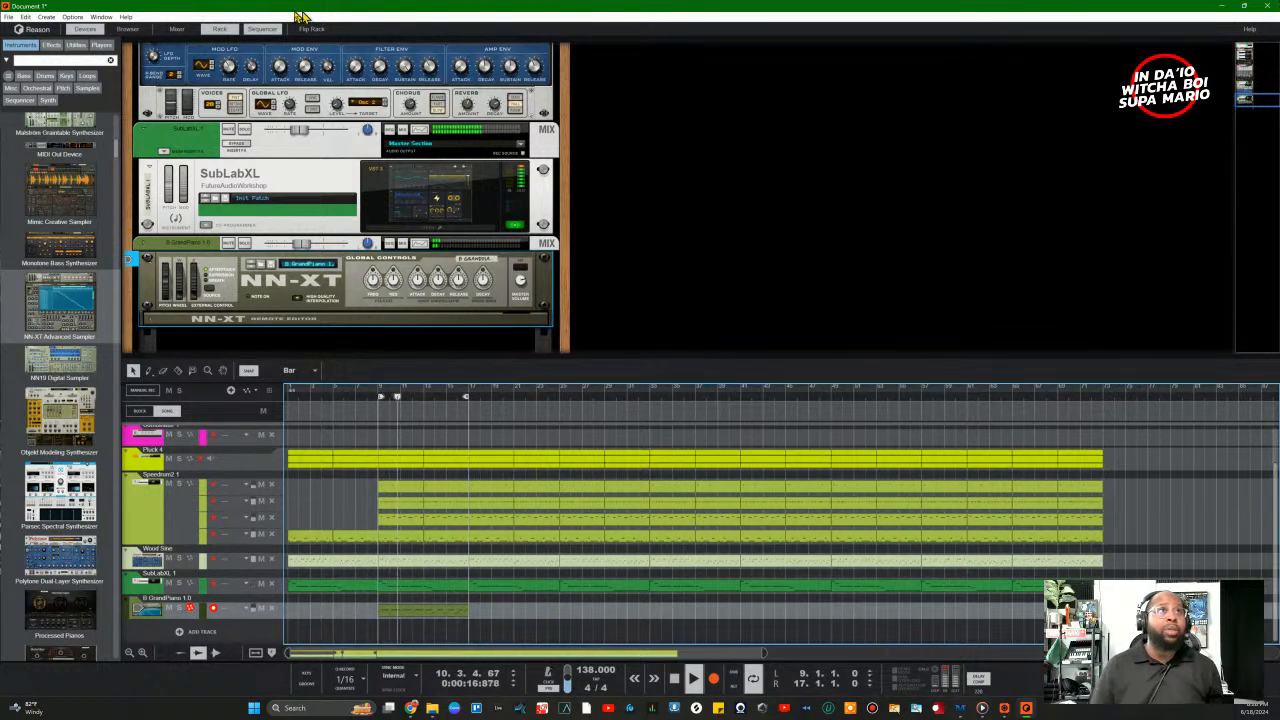
click(180, 28)
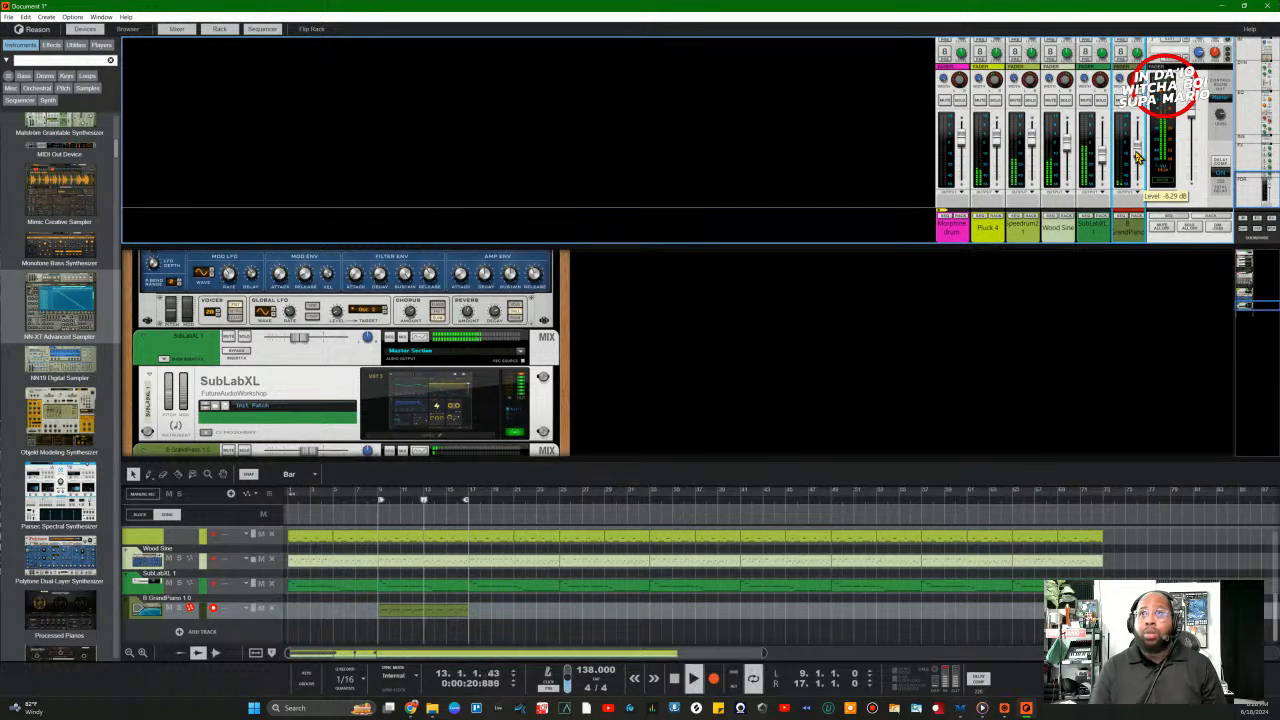
drag(1138, 160, 1138, 175)
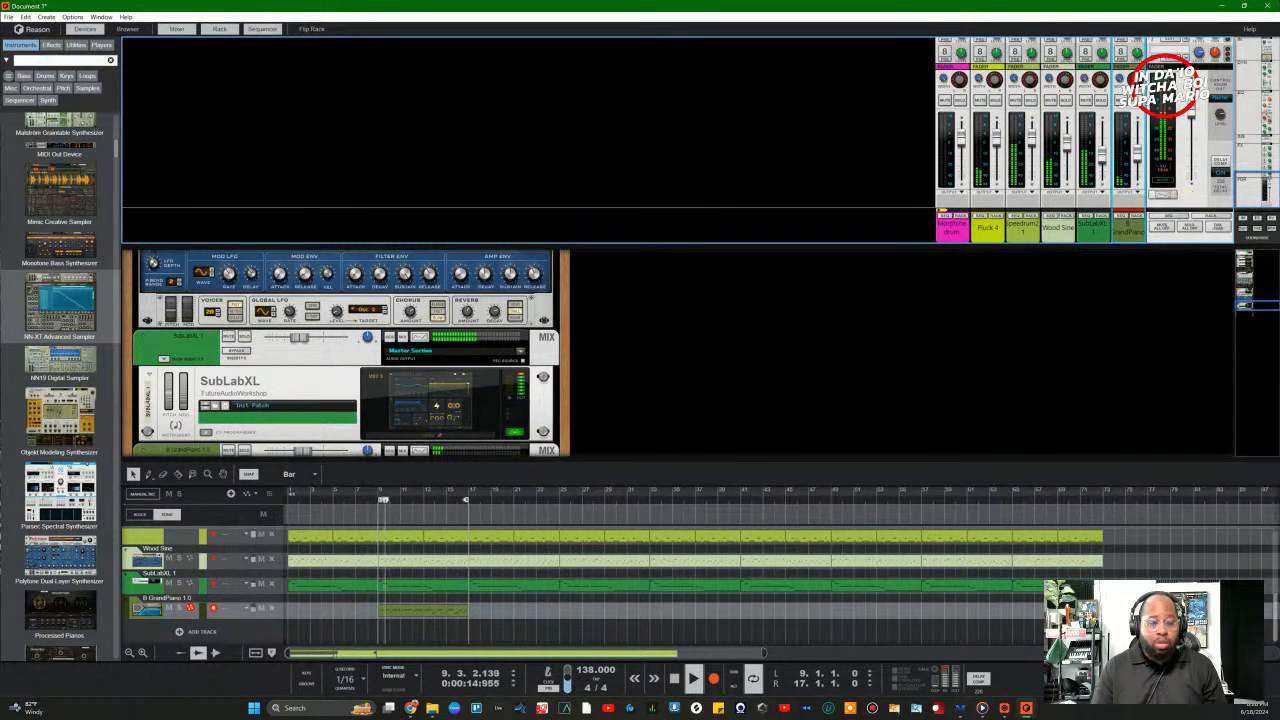
Step: Open the piano clip, select all its notes and quantize them at 50% strength
double_click(419, 607)
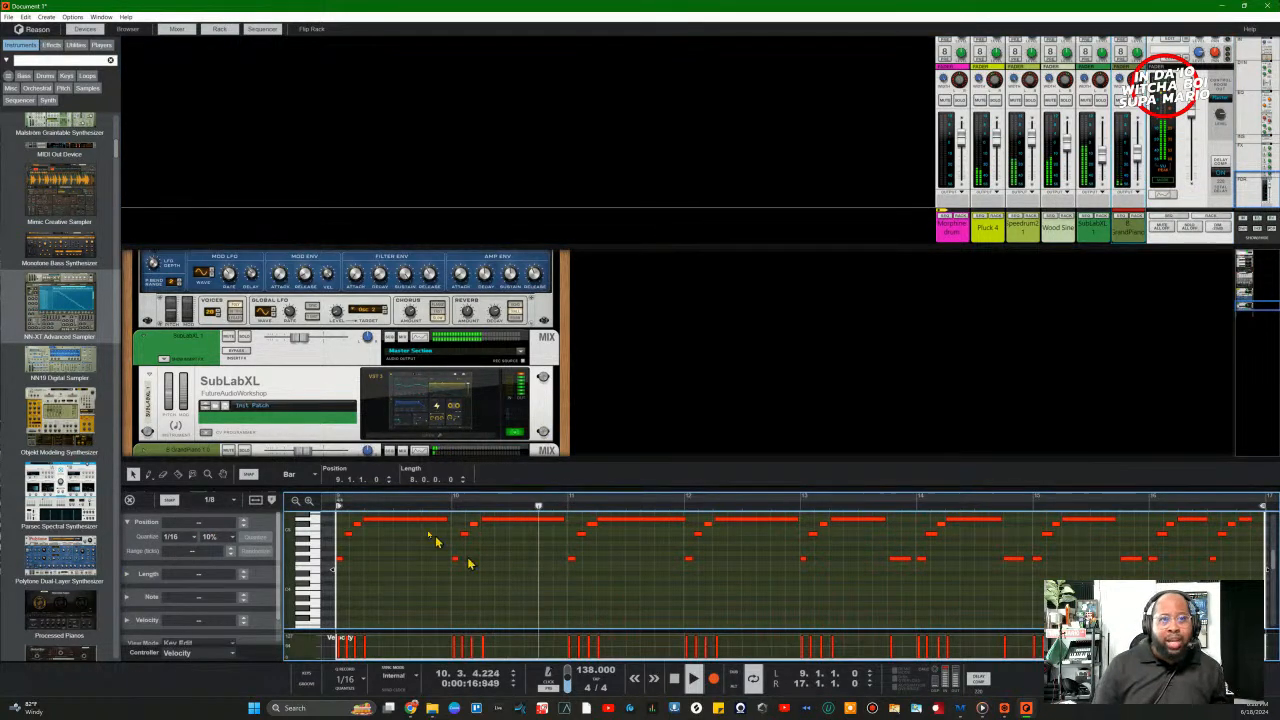
click(176, 28)
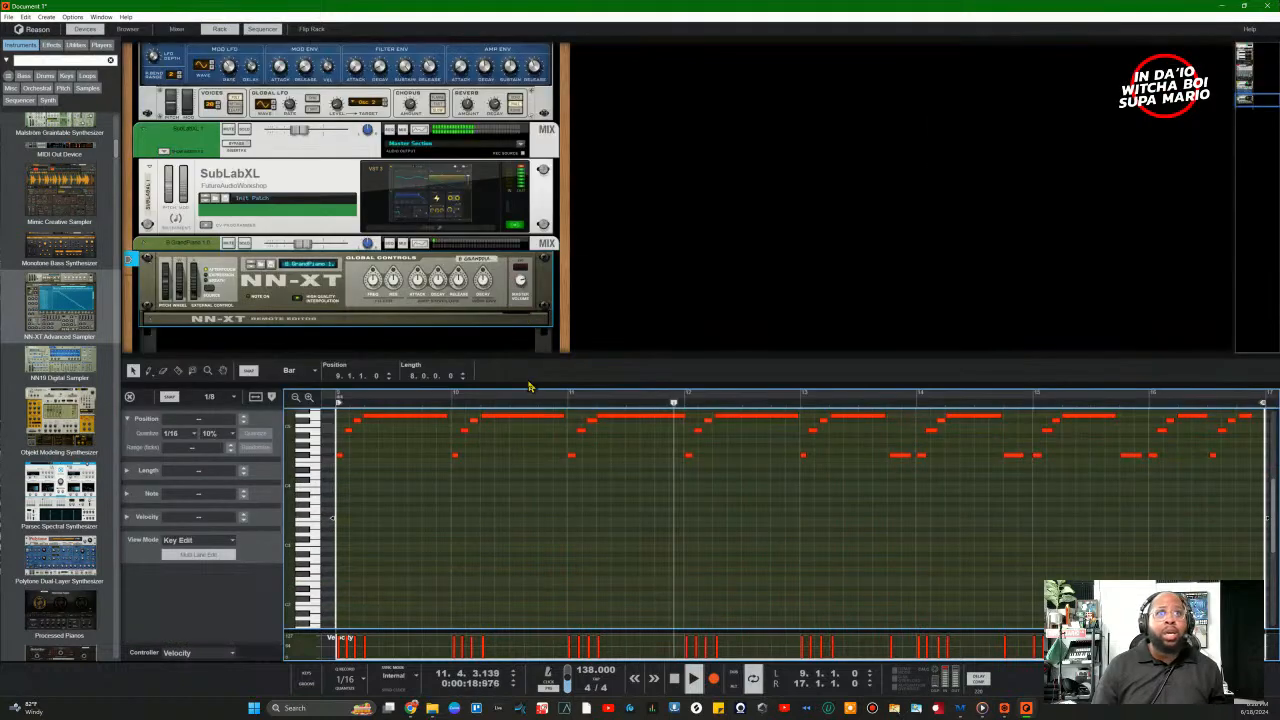
scroll(364, 488, up, 3)
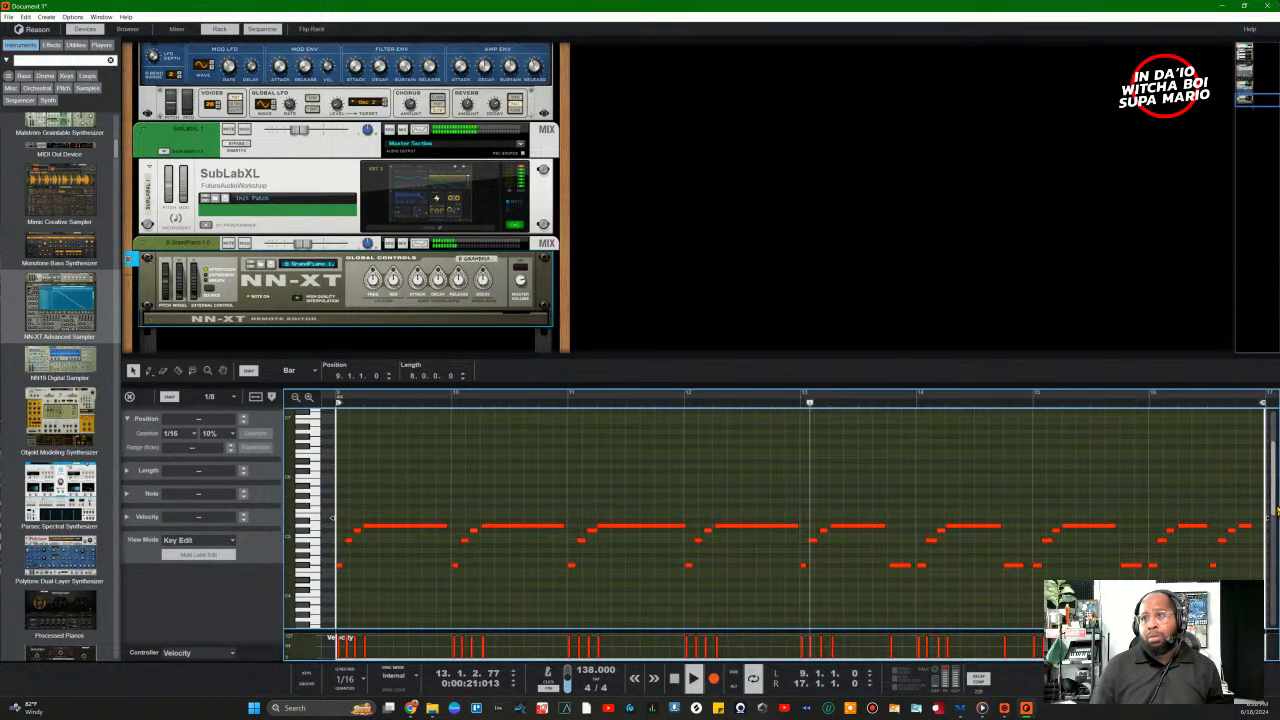
scroll(651, 537, down, 1)
key(ctrl+a)
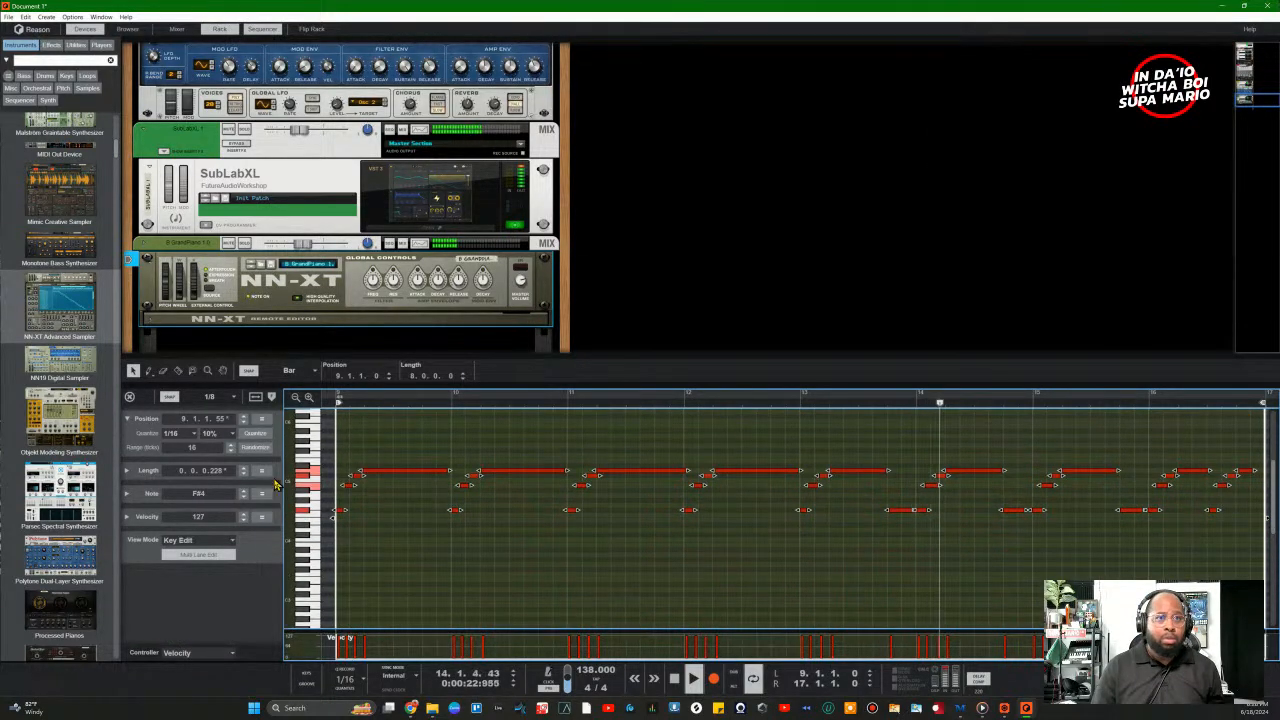
click(212, 433)
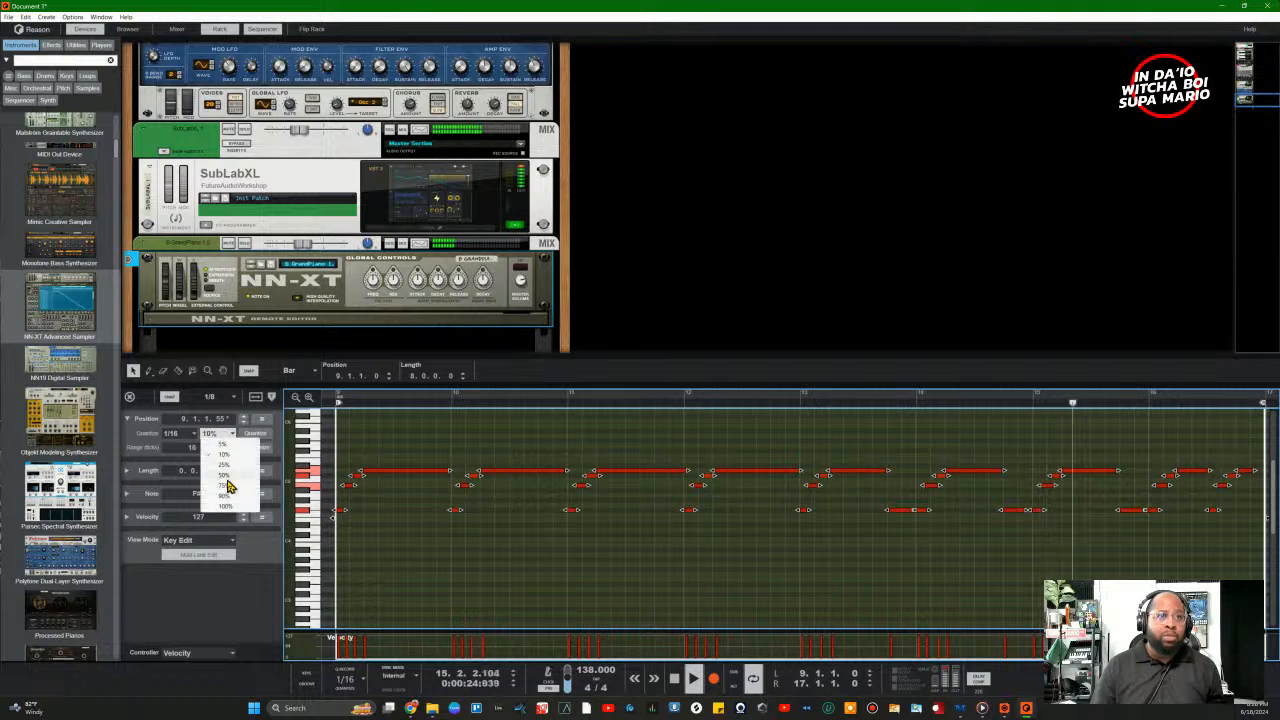
click(228, 476)
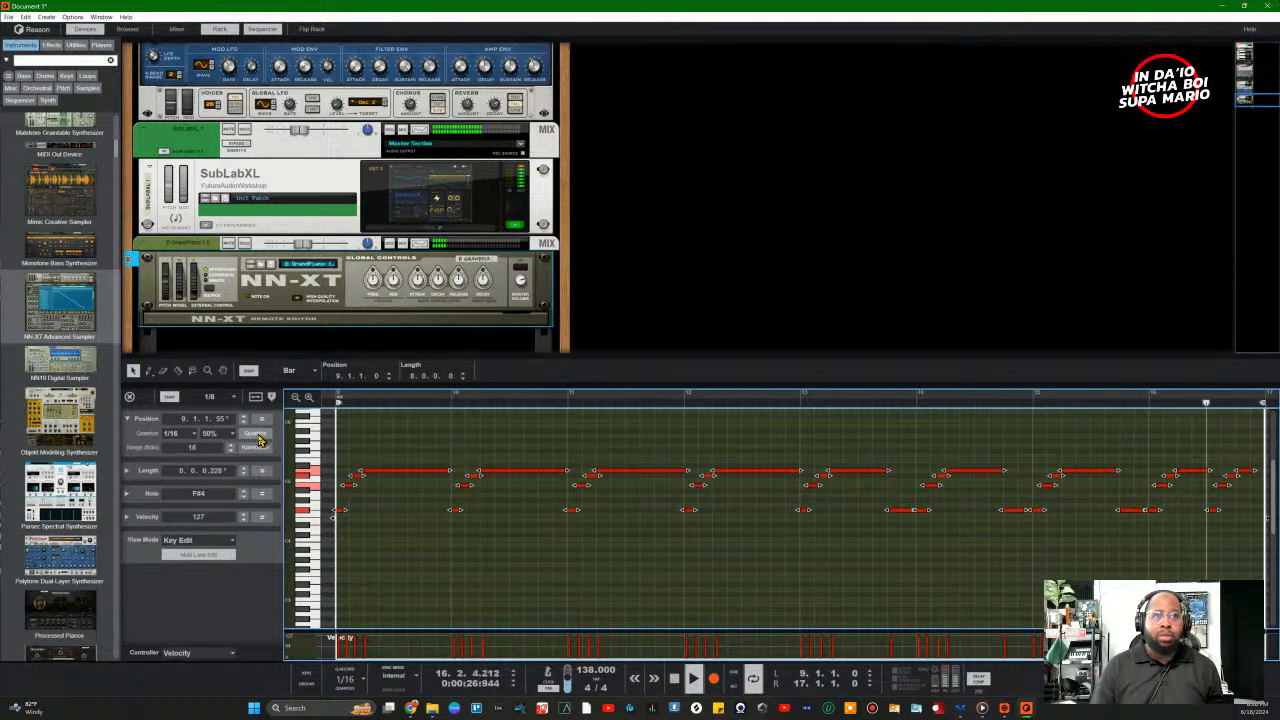
click(258, 440)
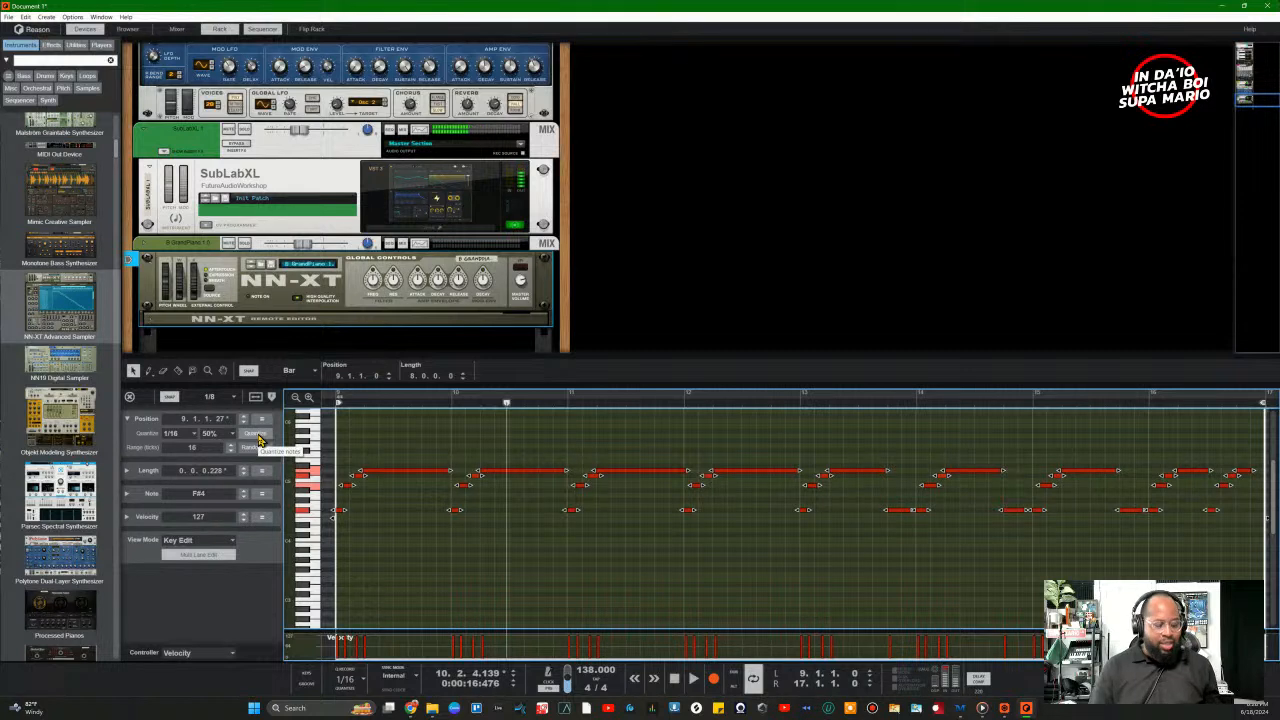
Step: Change the quantize strength to 25% and solo the piano channel
click(243, 245)
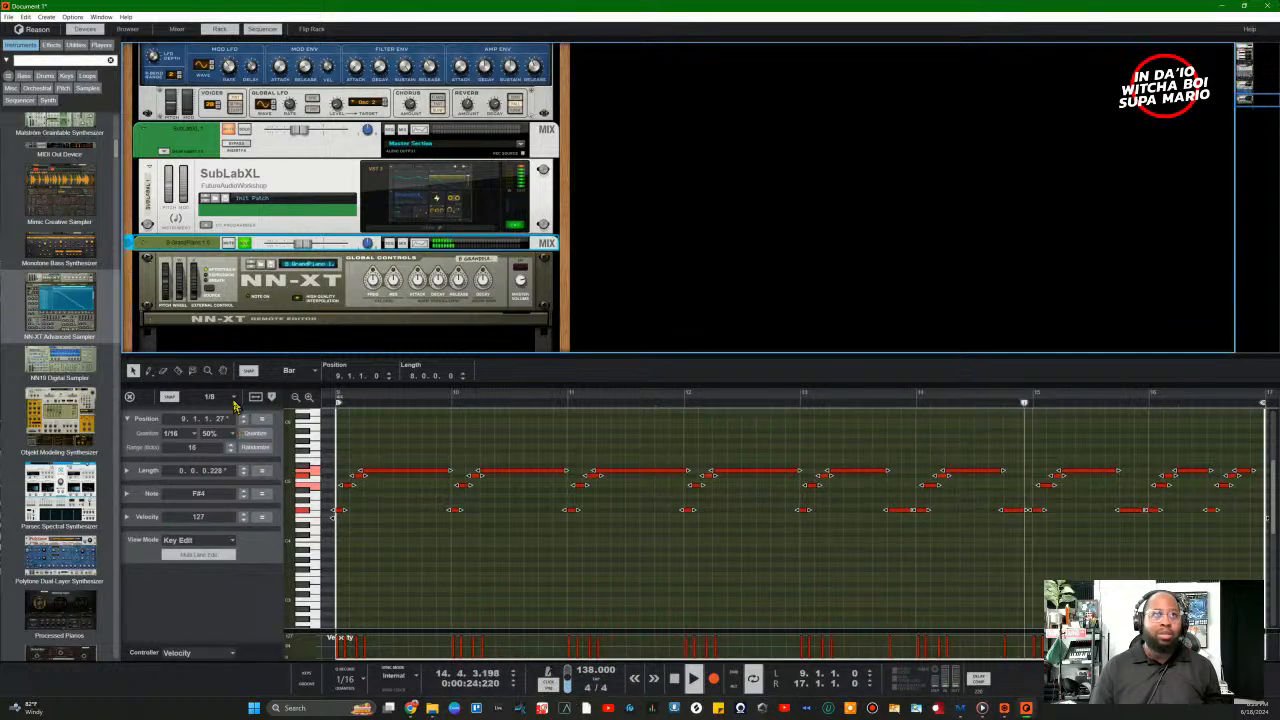
scroll(240, 187, up, 3)
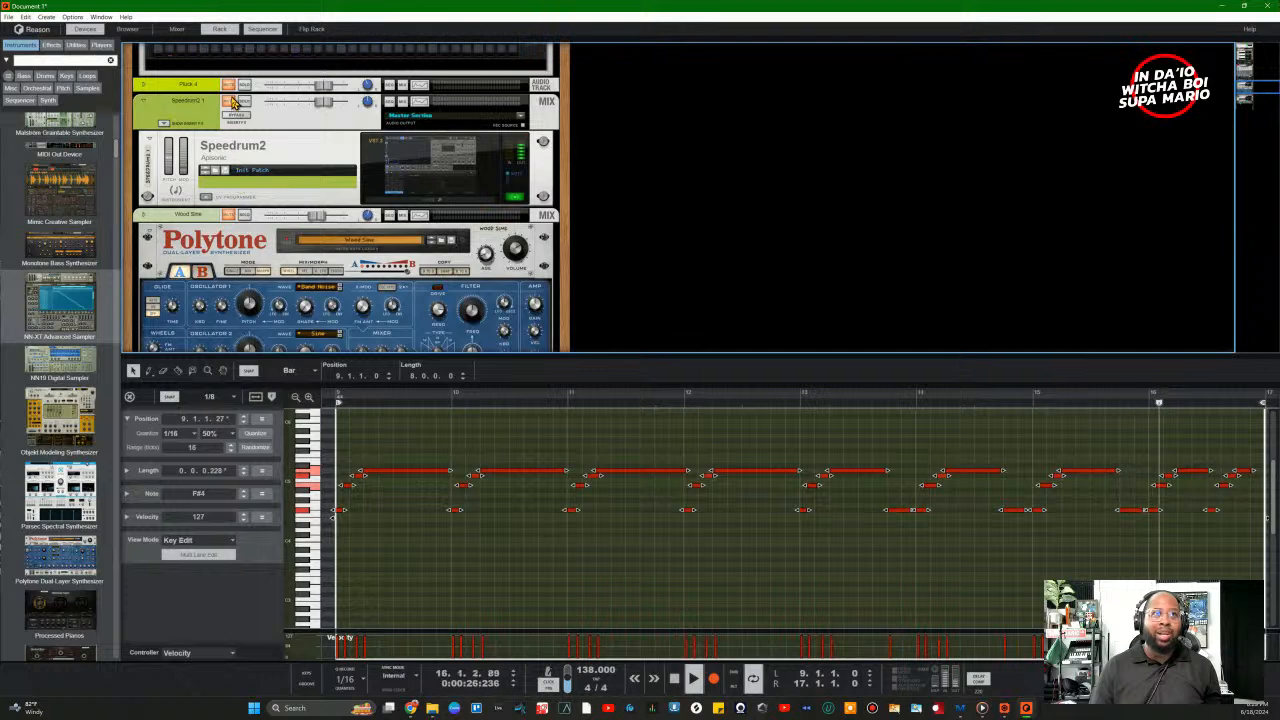
scroll(320, 312, down, 3)
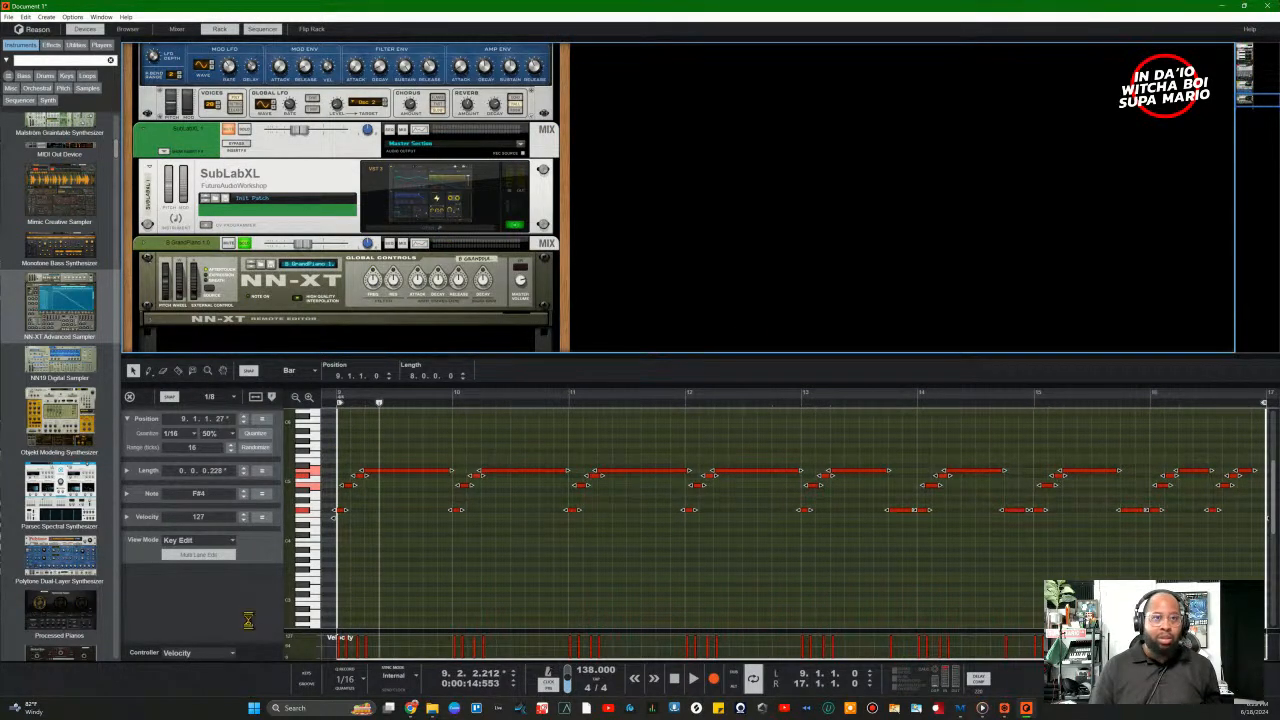
key(ctrl+z)
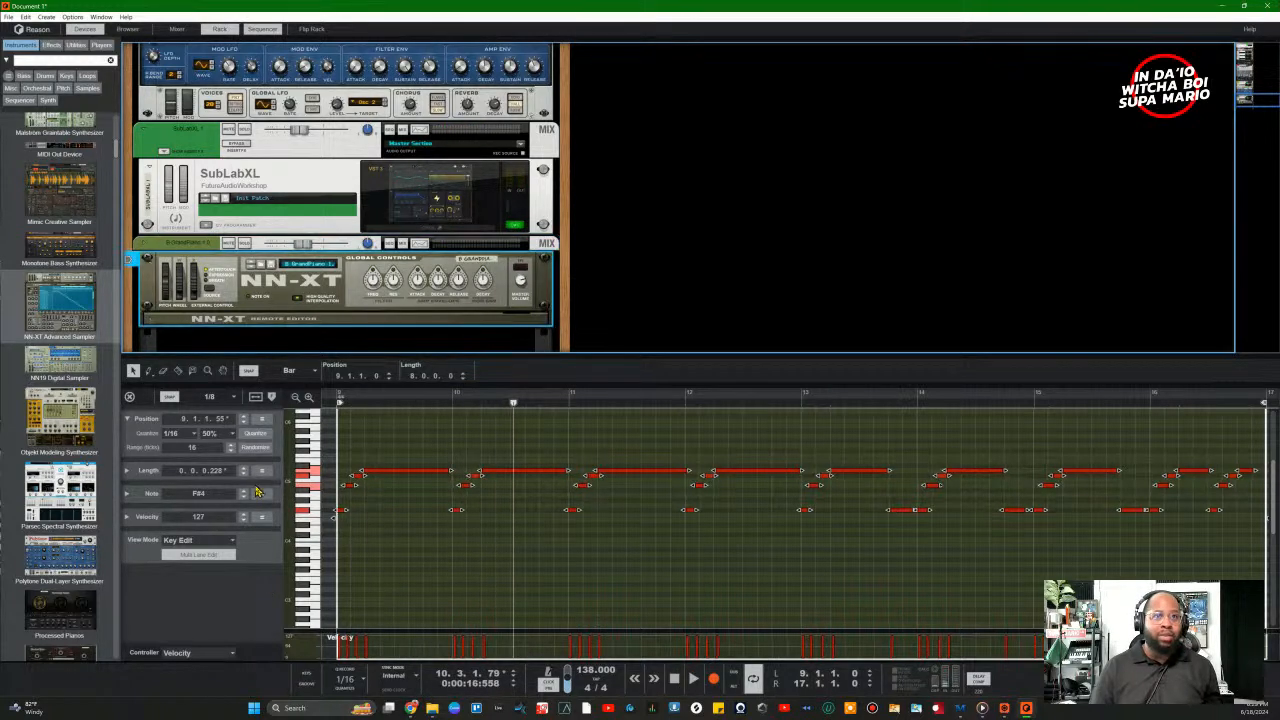
click(224, 434)
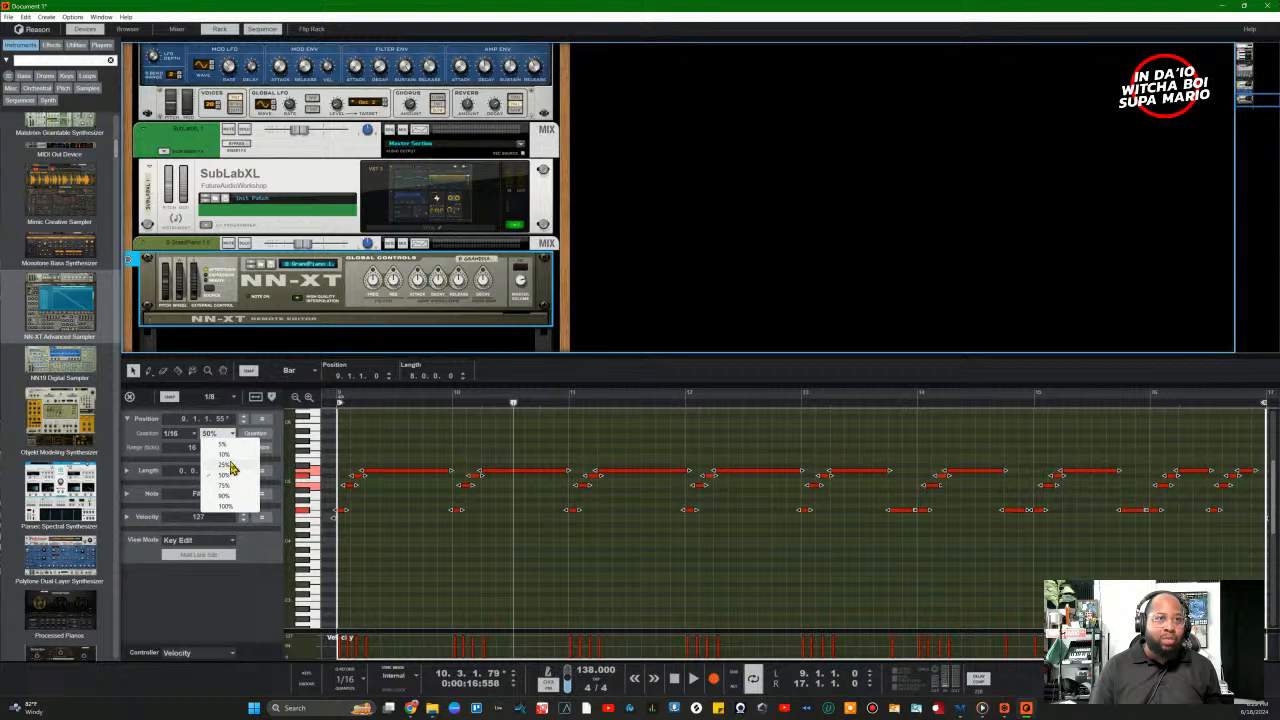
click(229, 466)
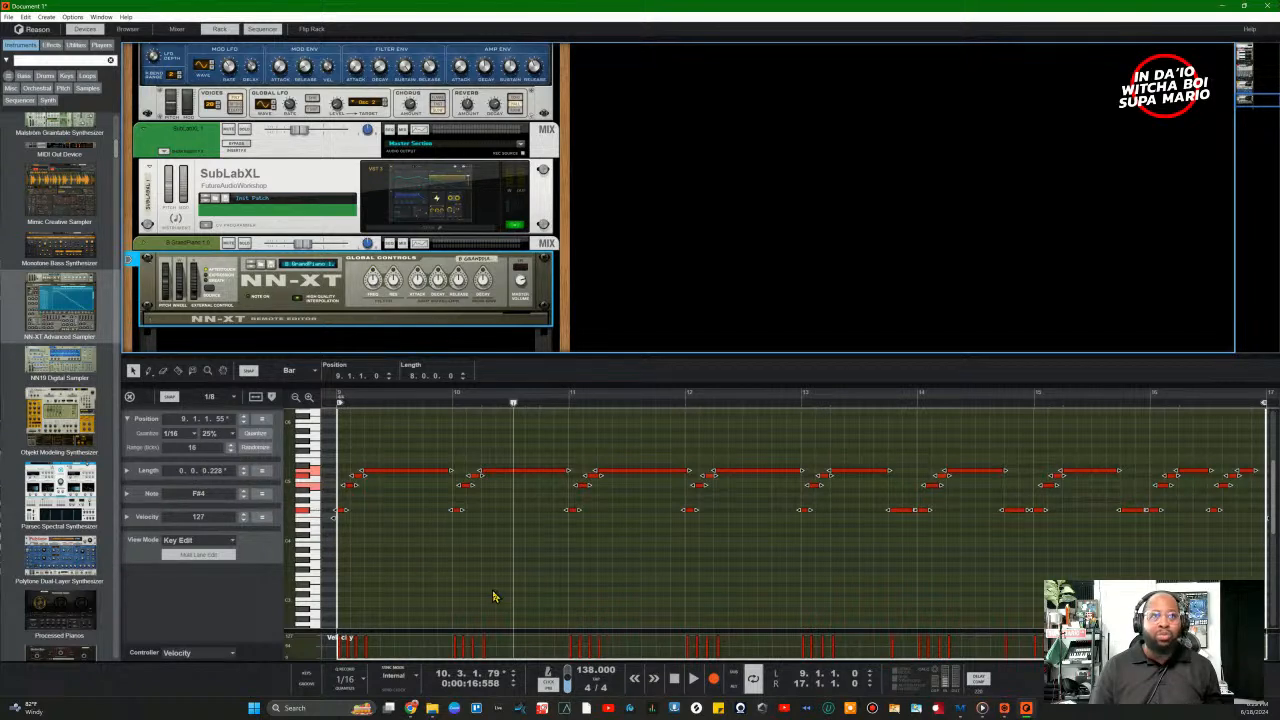
click(244, 245)
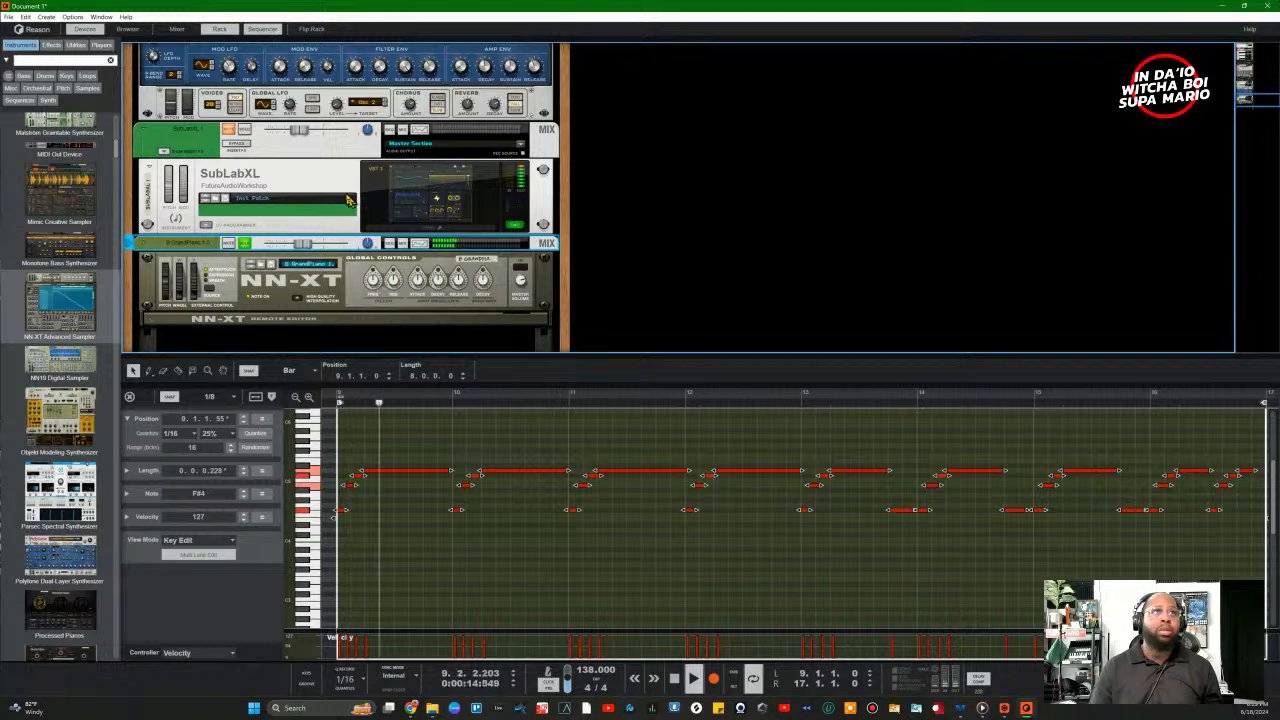
Step: Solo the Speedrum2 1 drum channel on its mix strip in the rack
scroll(243, 110, up, 5)
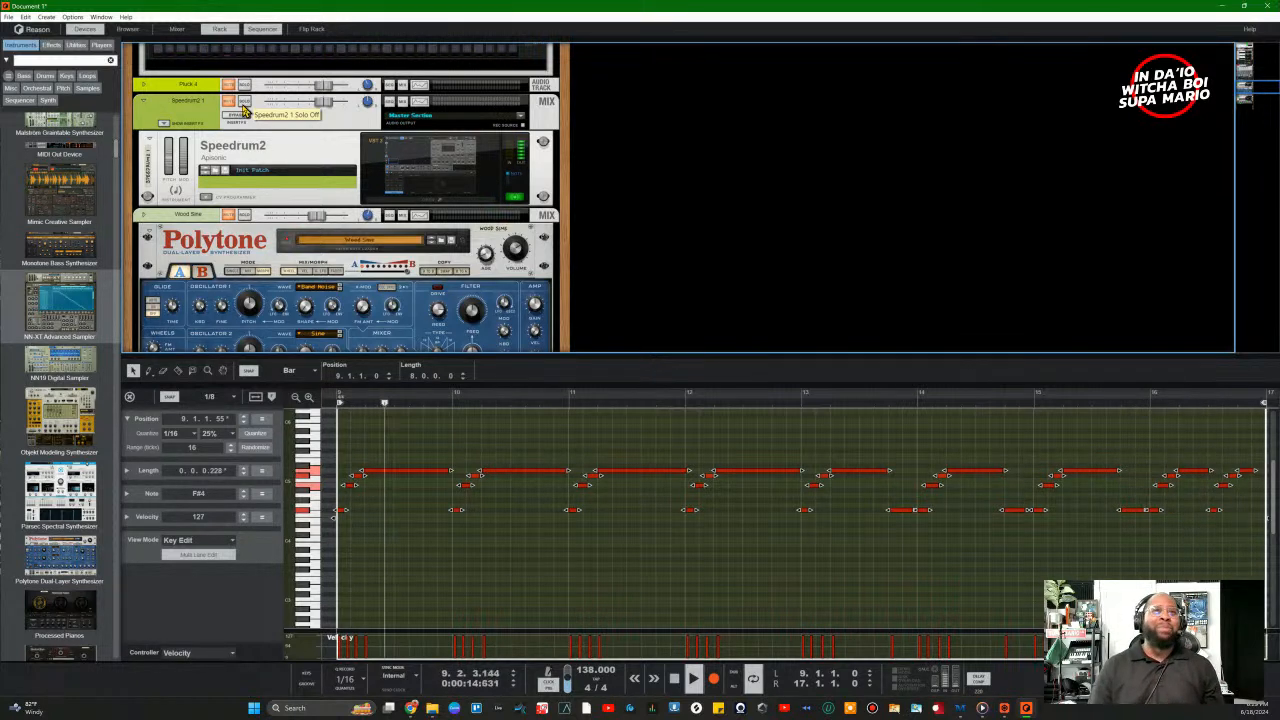
click(244, 101)
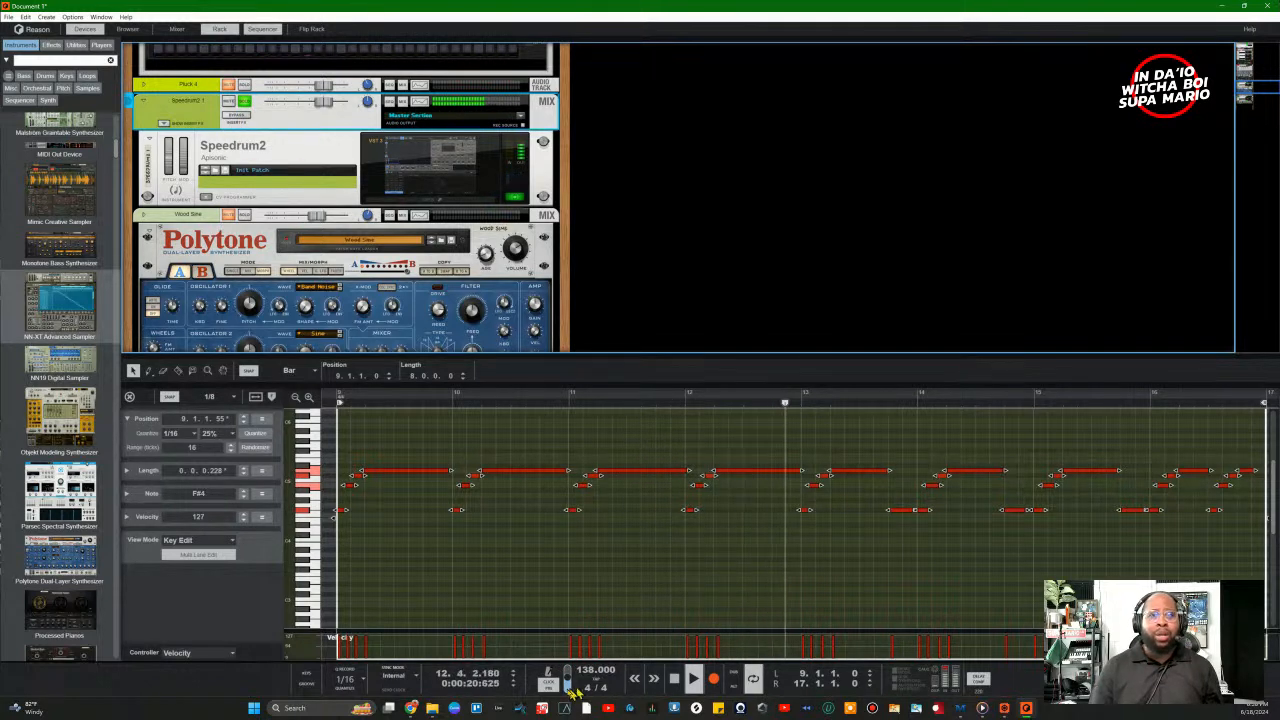
Step: Drag Ripley Space Delay from the Effects browser into the GrandPiano channel's Insert FX slot
click(52, 45)
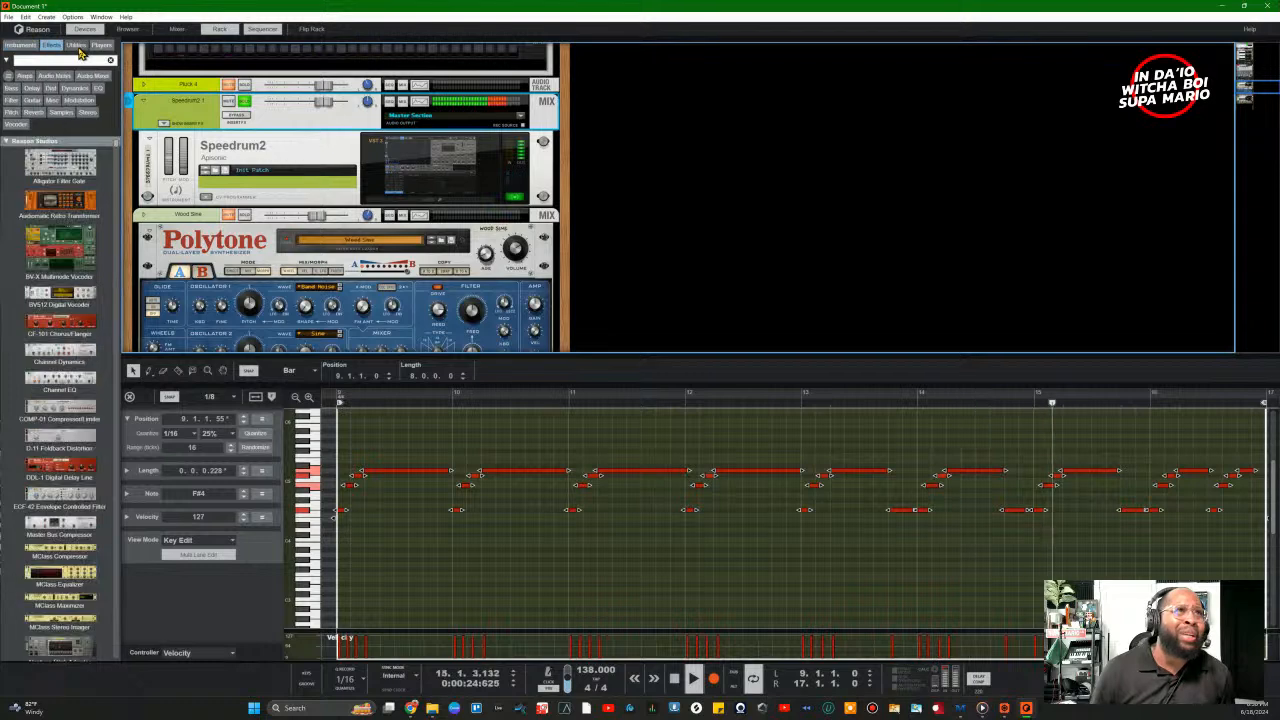
scroll(300, 250, down, 5)
scroll(72, 372, down, 10)
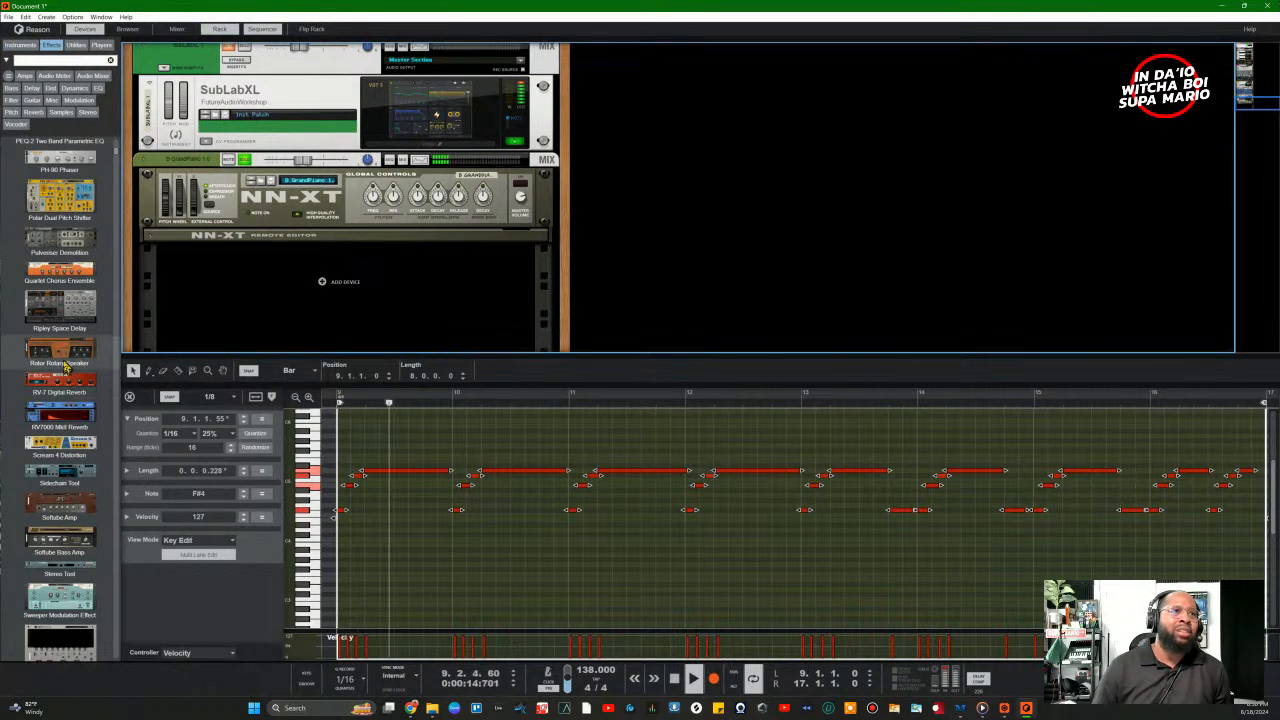
mouse_move(72, 306)
mouse_down()
mouse_move(83, 298)
mouse_move(70, 306)
mouse_up()
key(space)
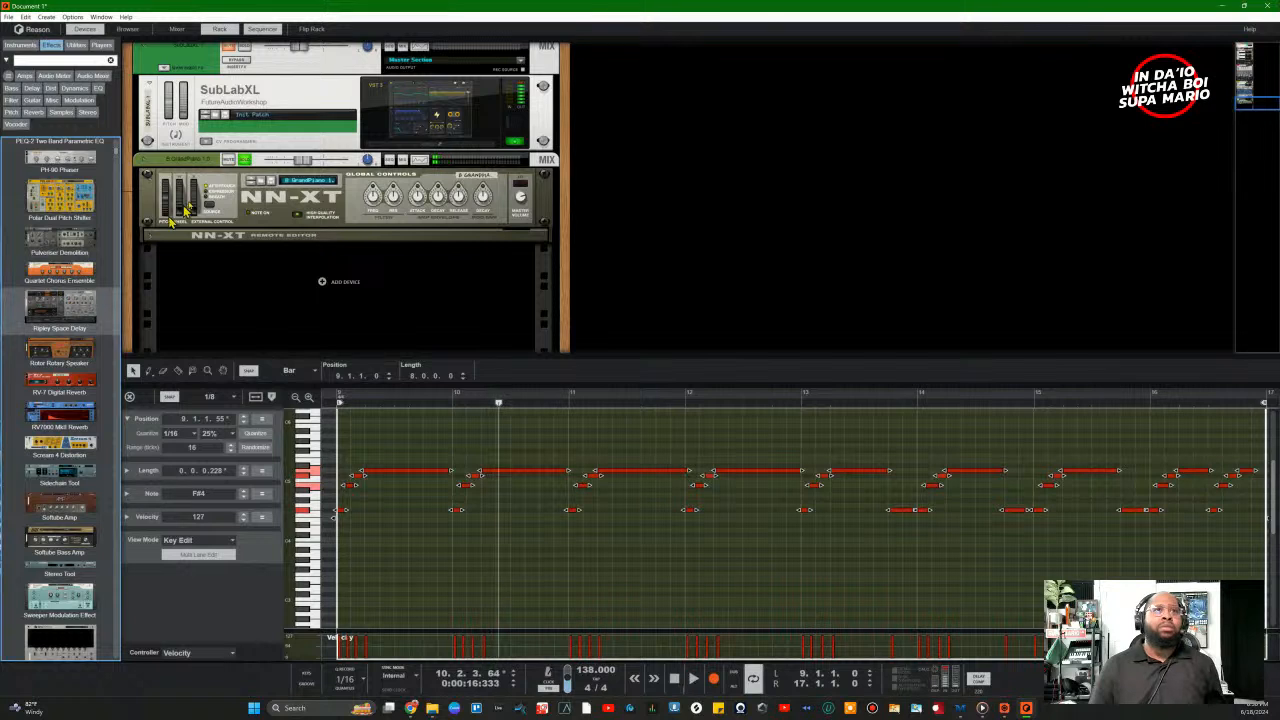
click(145, 161)
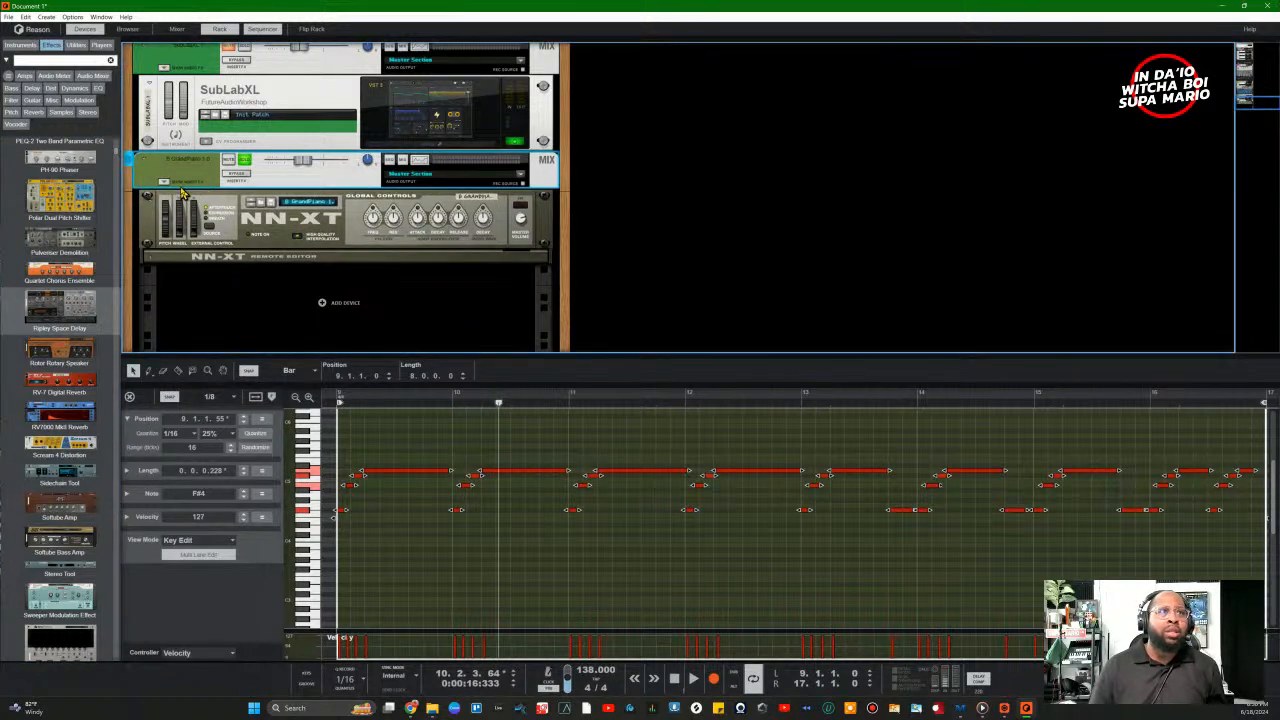
click(166, 183)
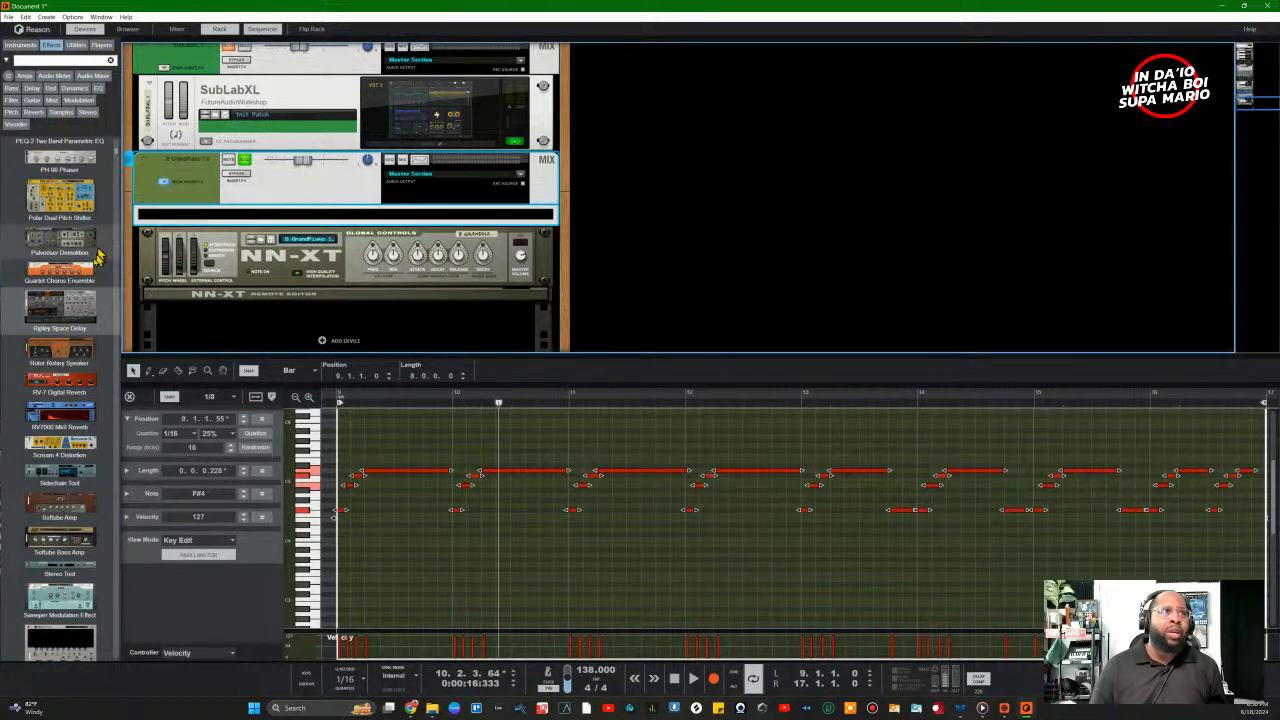
drag(65, 314, 198, 228)
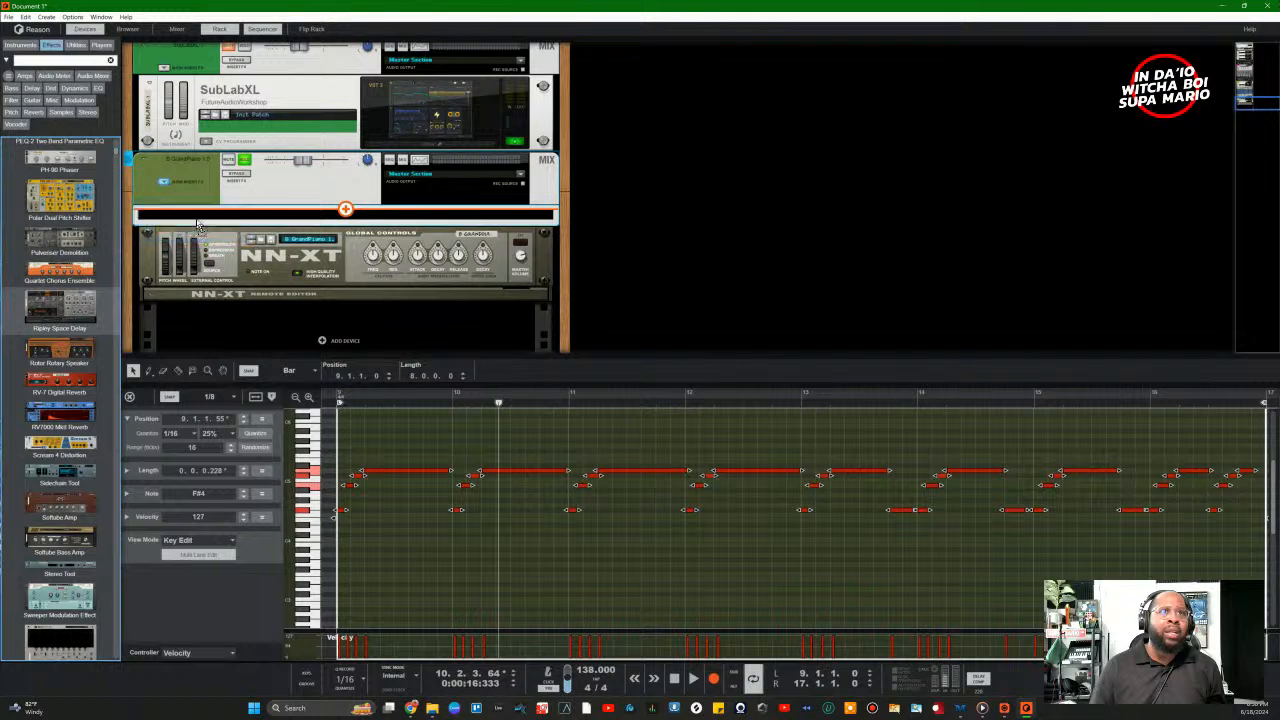
drag(346, 258, 348, 262)
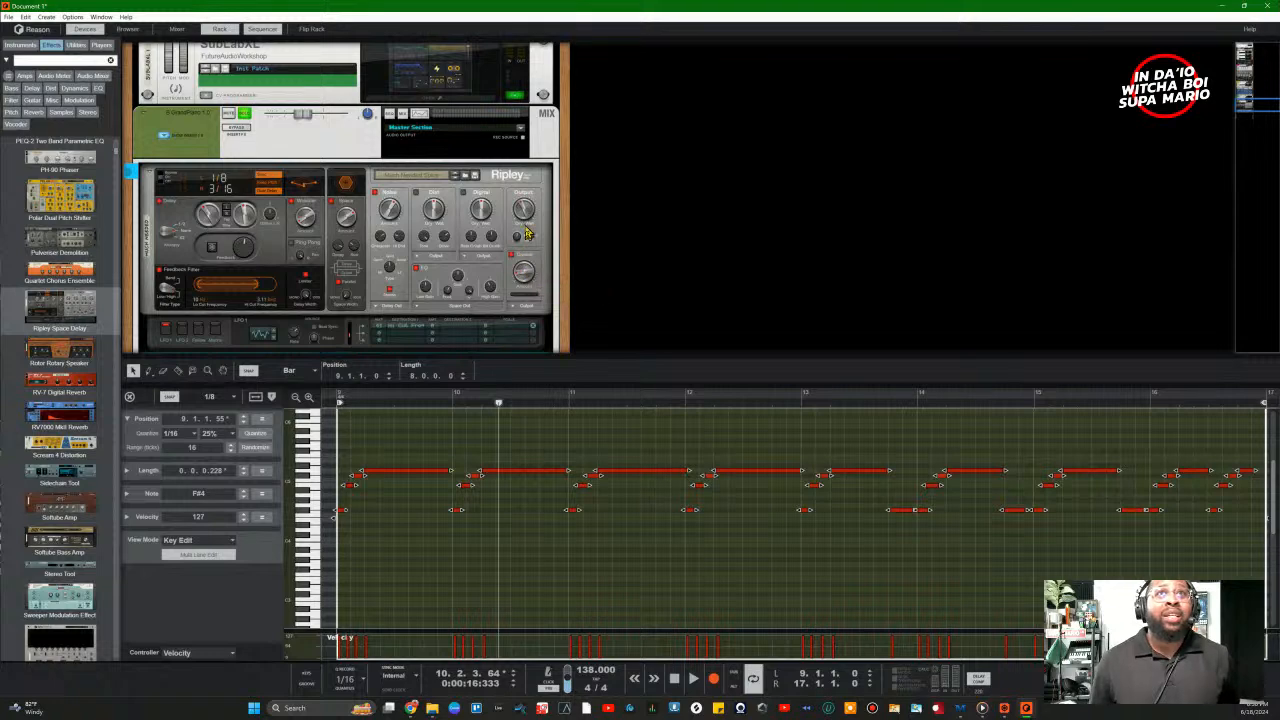
Step: Turn Ripley's output dry/wet down to about 1.2% and start loop playback
drag(522, 215, 515, 228)
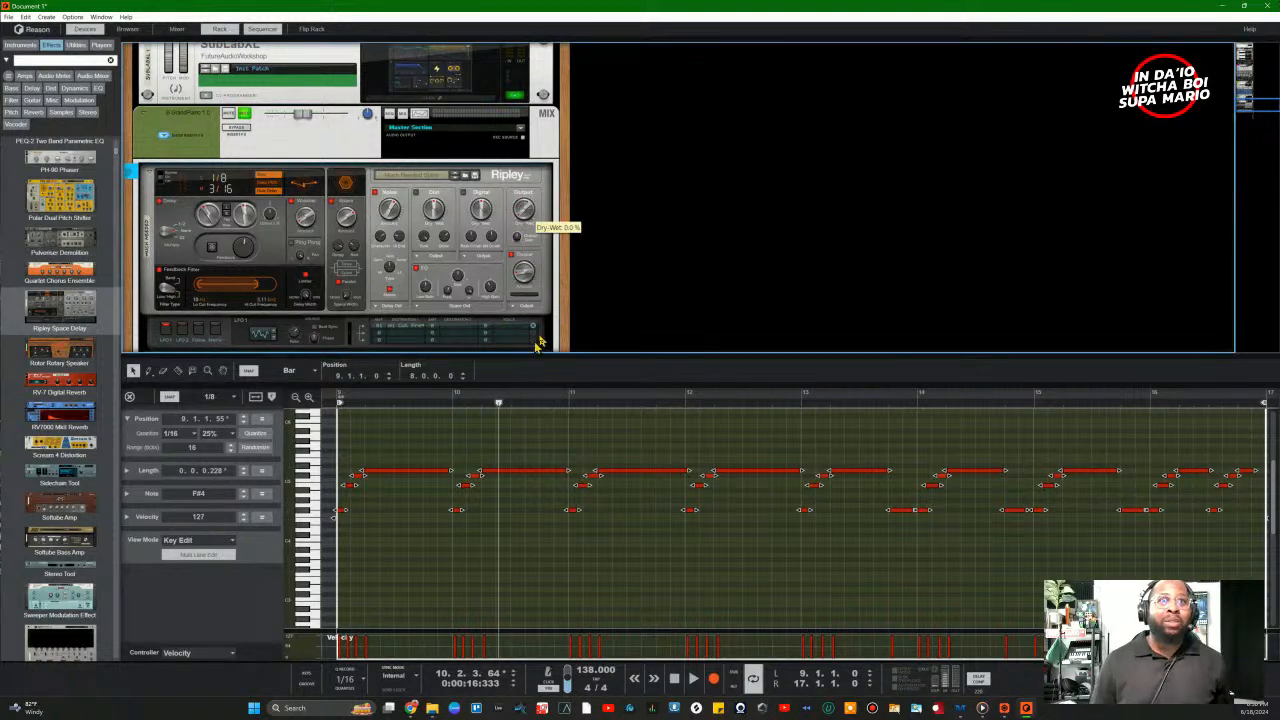
click(427, 178)
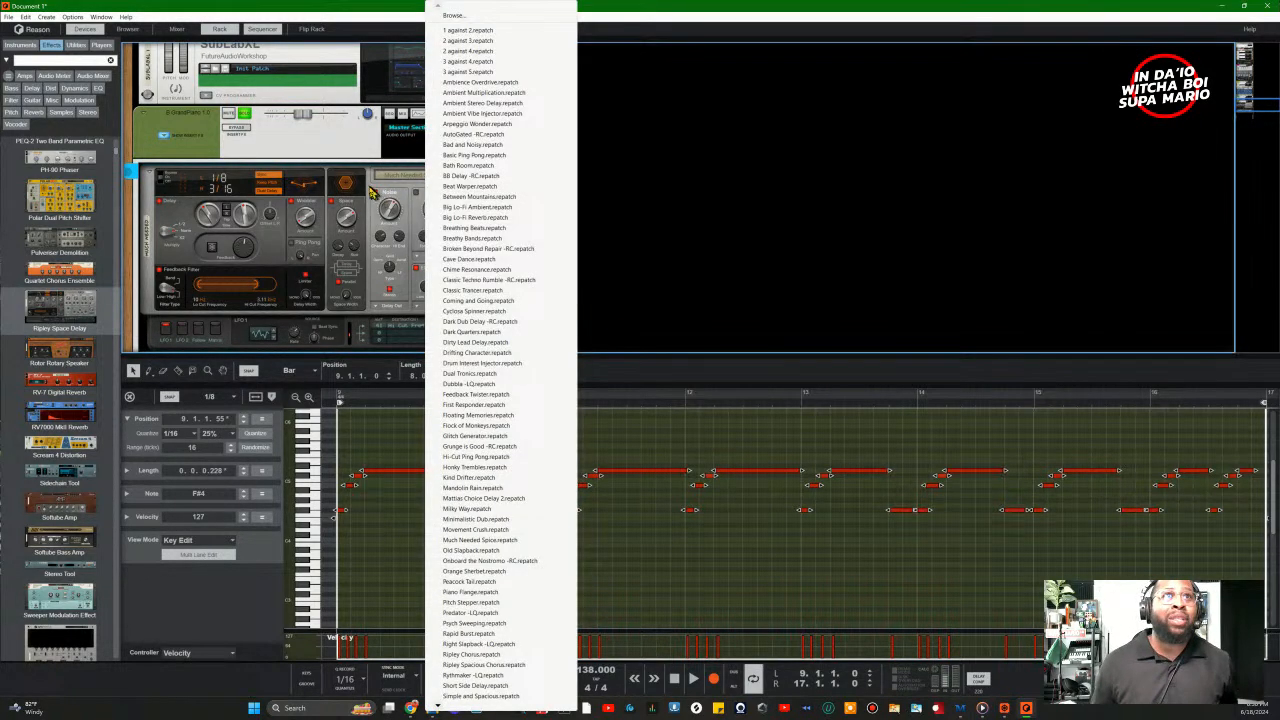
click(370, 188)
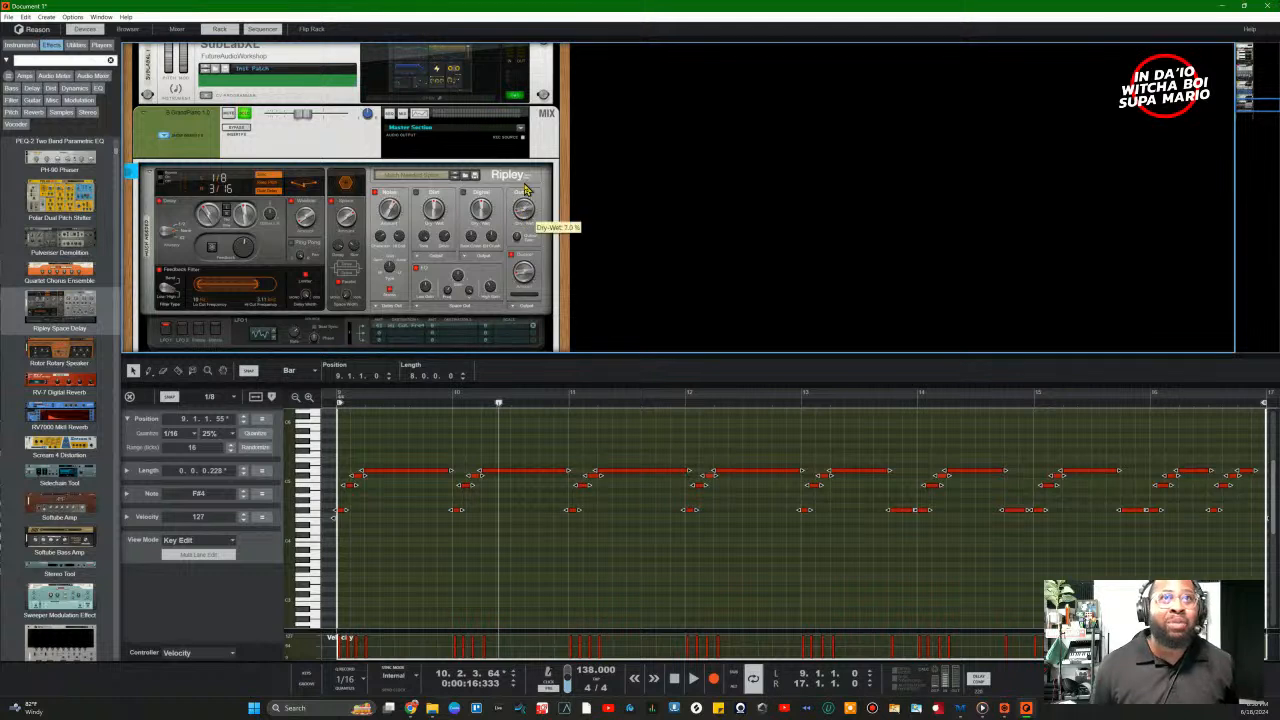
key(space)
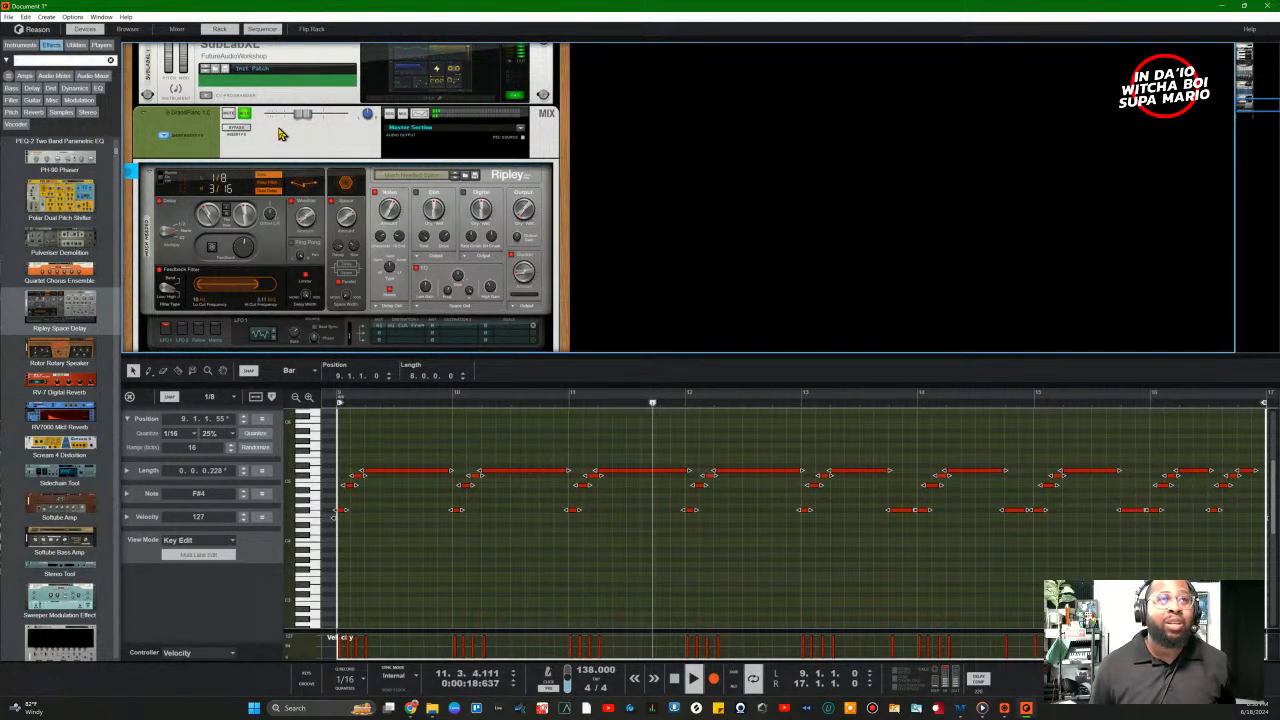
mouse_move(528, 209)
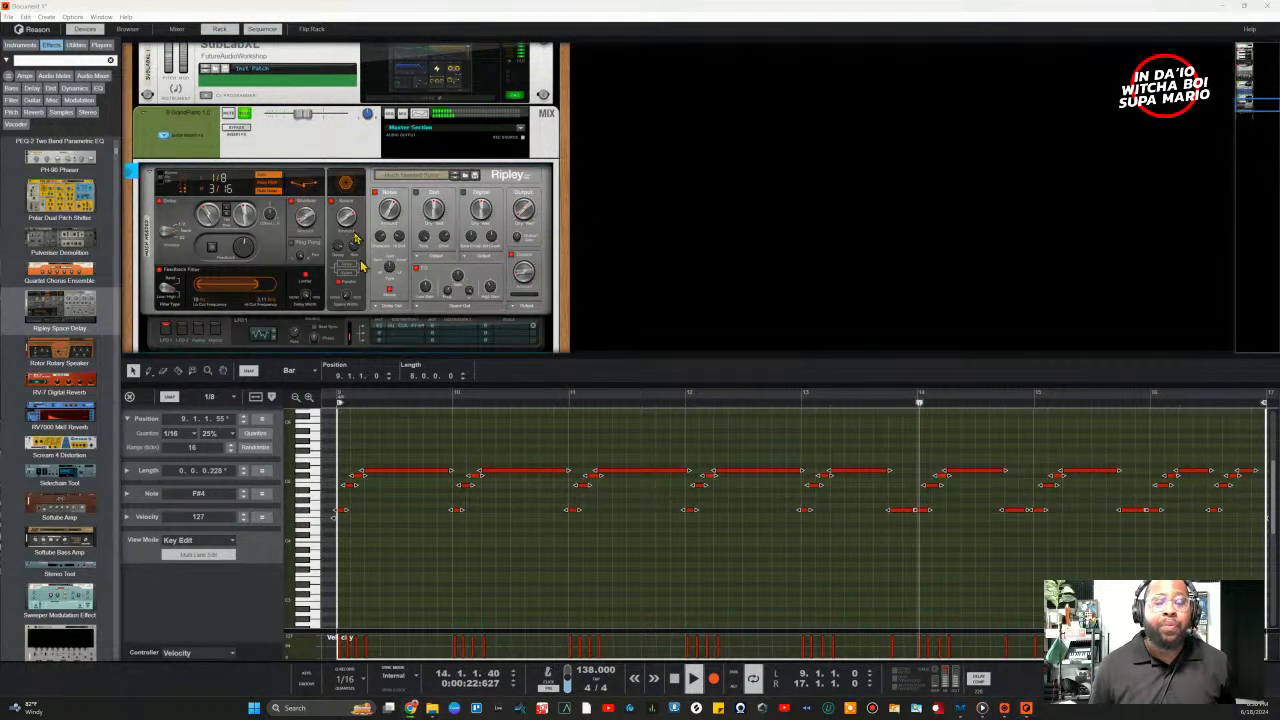
click(526, 203)
scroll(526, 204, up, 2)
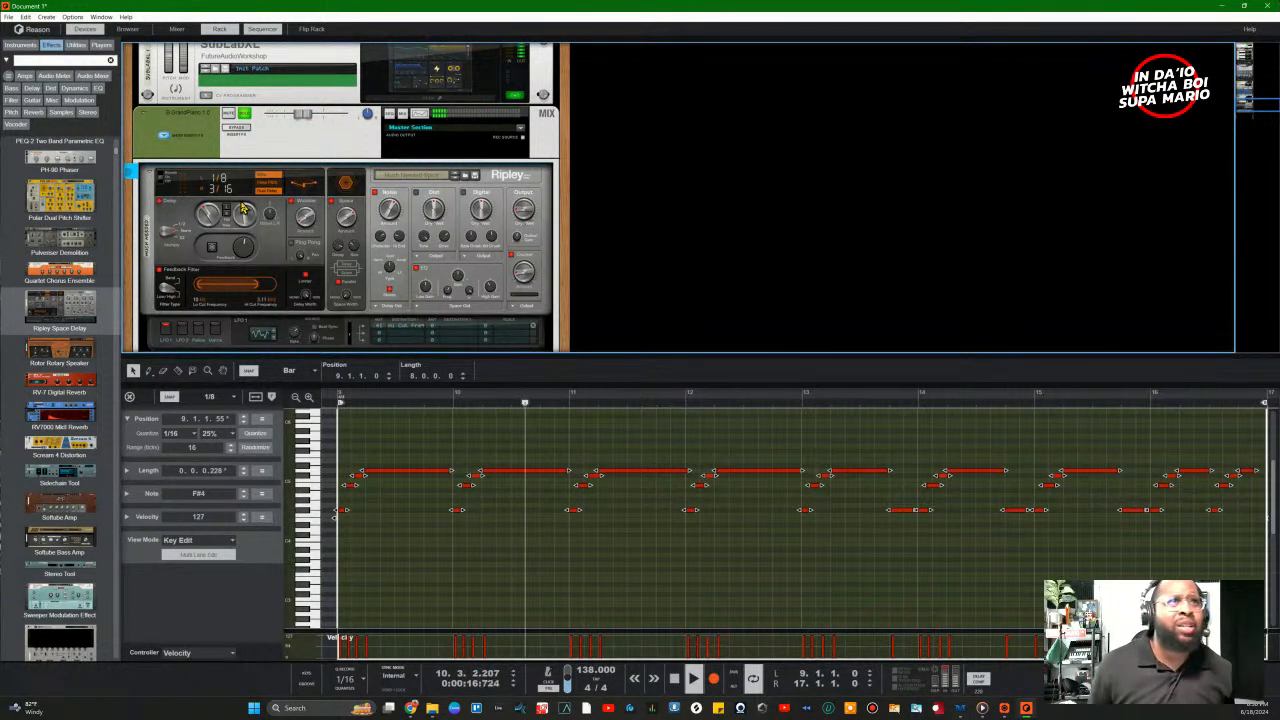
scroll(251, 218, down, 1)
scroll(251, 226, down, 1)
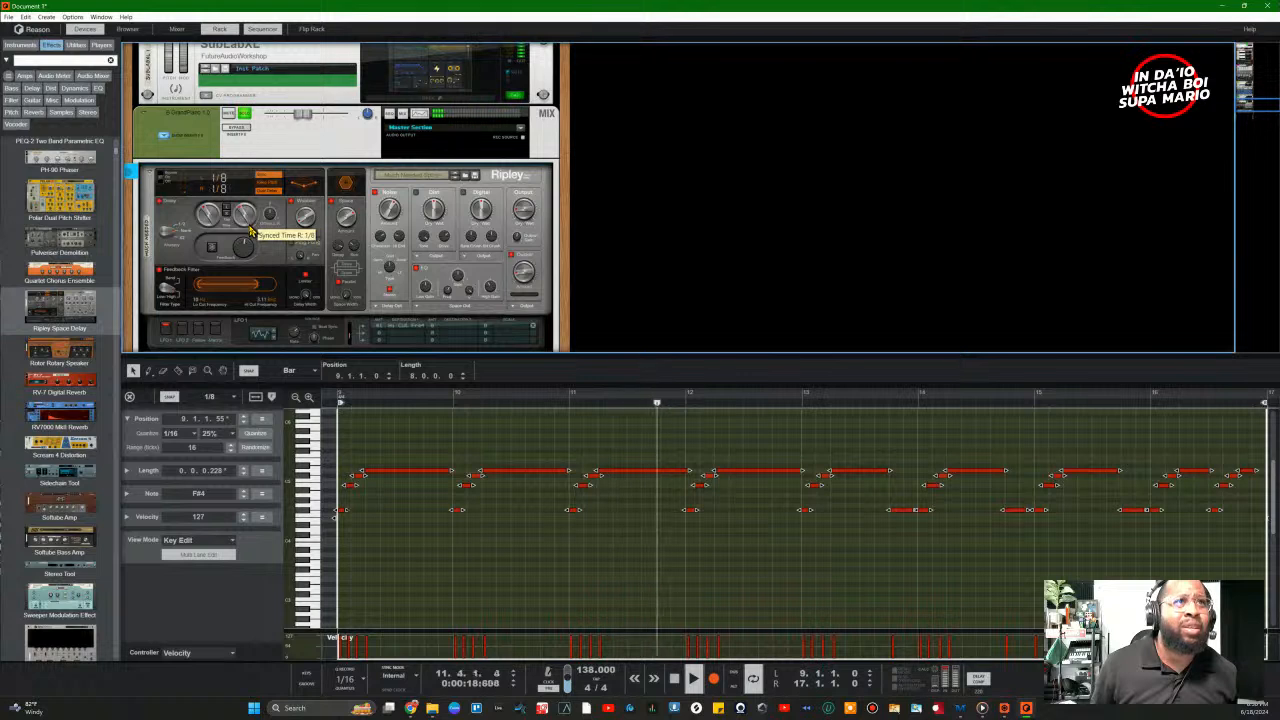
mouse_move(251, 231)
mouse_down()
mouse_move(253, 259)
mouse_move(245, 207)
mouse_up()
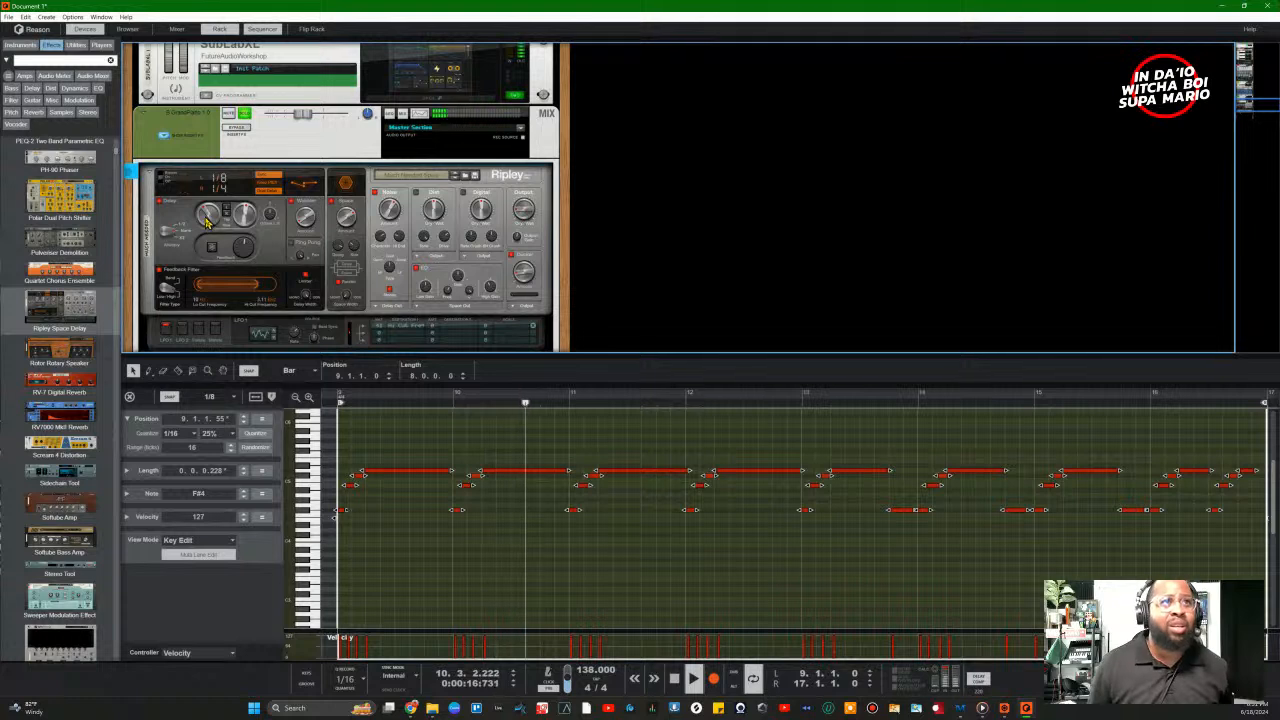
mouse_move(208, 222)
mouse_move(208, 222)
mouse_down()
mouse_move(205, 248)
mouse_move(205, 205)
mouse_up()
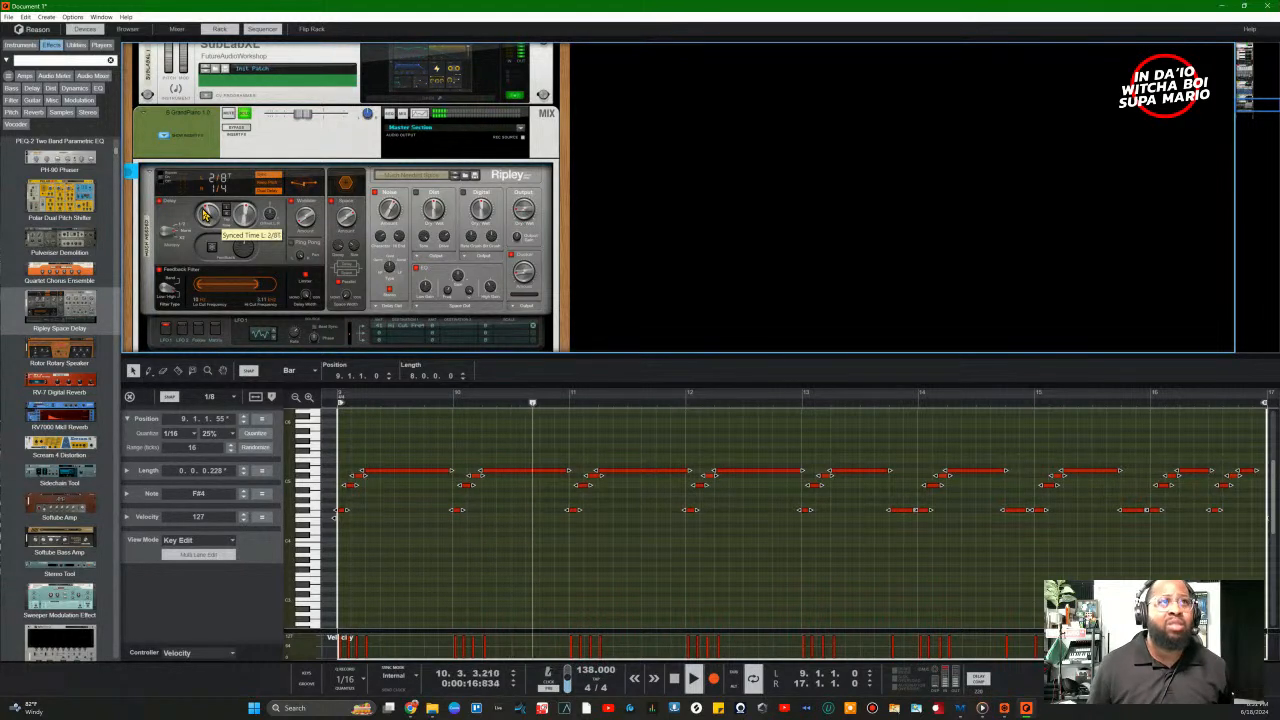
drag(205, 211, 203, 182)
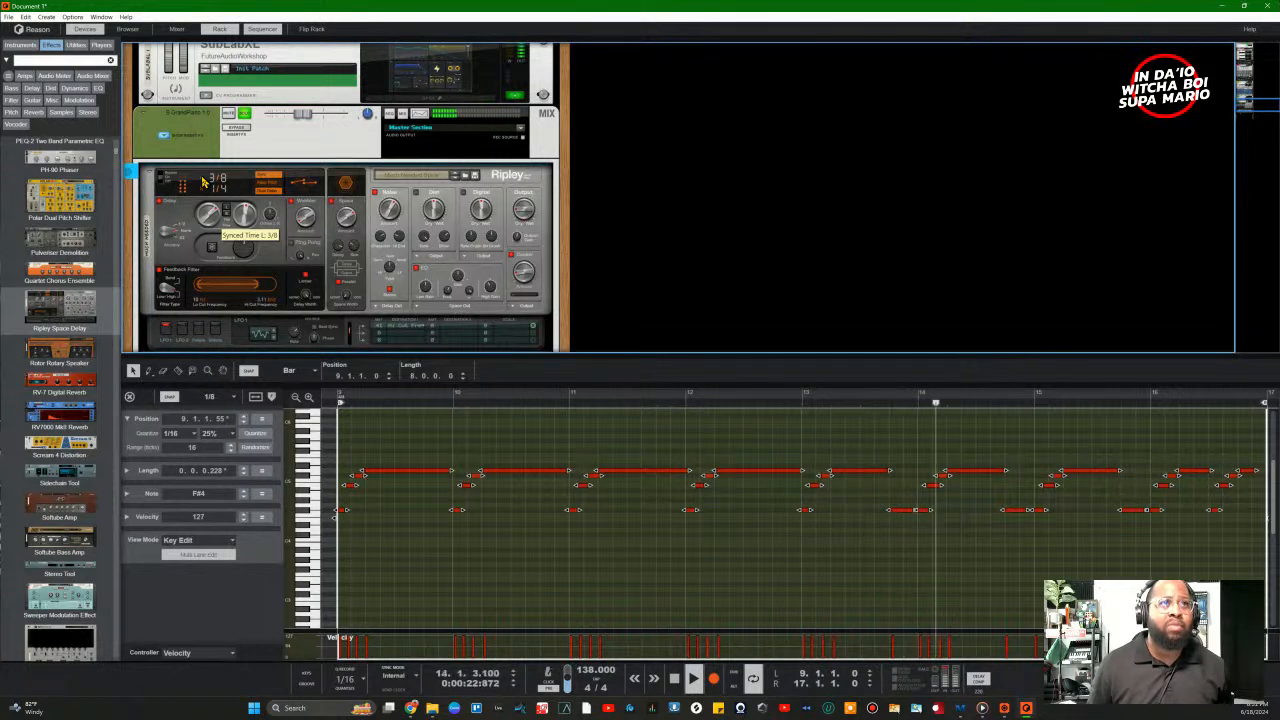
drag(203, 182, 203, 167)
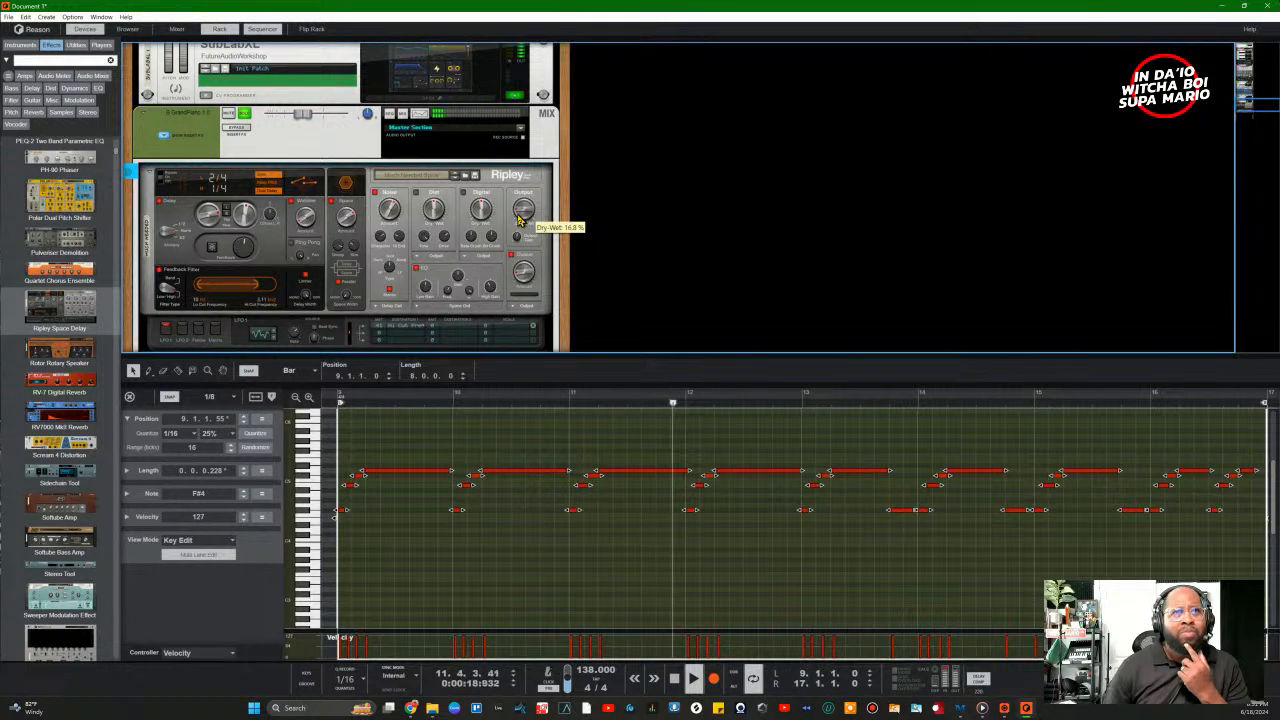
drag(518, 217, 518, 214)
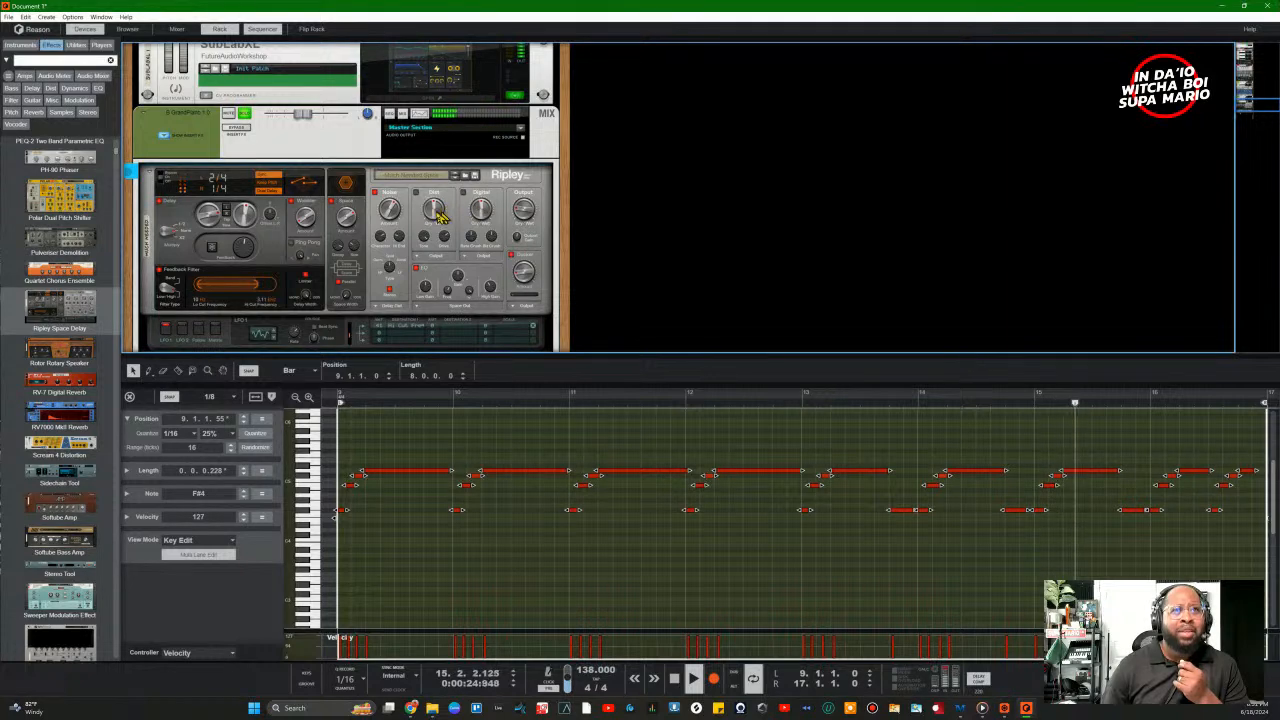
Step: Enable Ripley's distortion section and set its dry-wet to 89.5%
scroll(362, 153, up, 4)
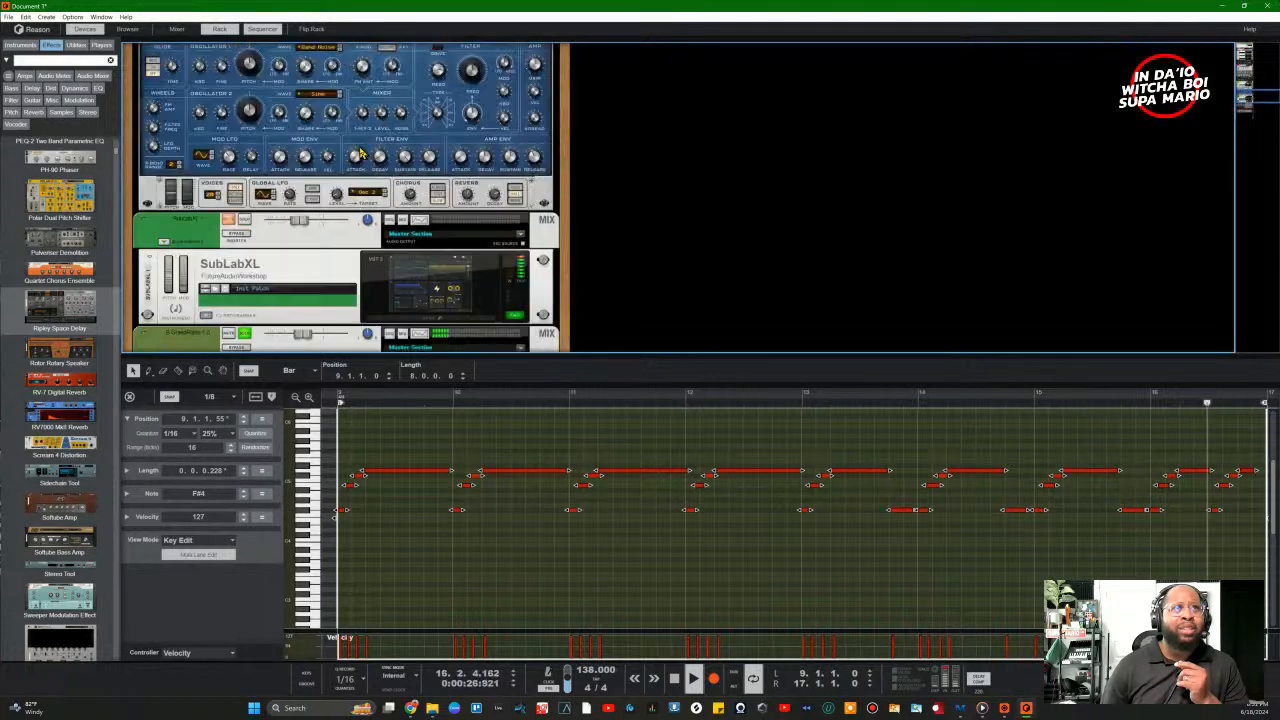
scroll(265, 210, up, 2)
scroll(398, 226, down, 5)
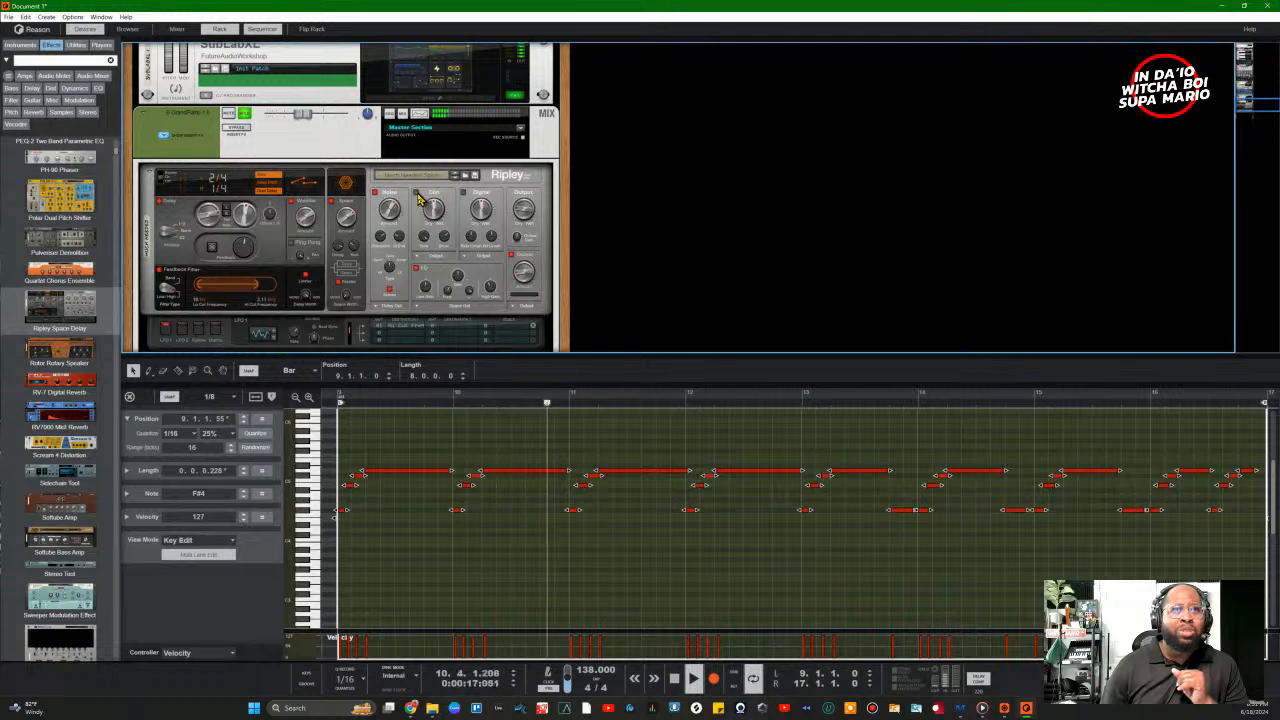
click(417, 193)
drag(433, 213, 430, 168)
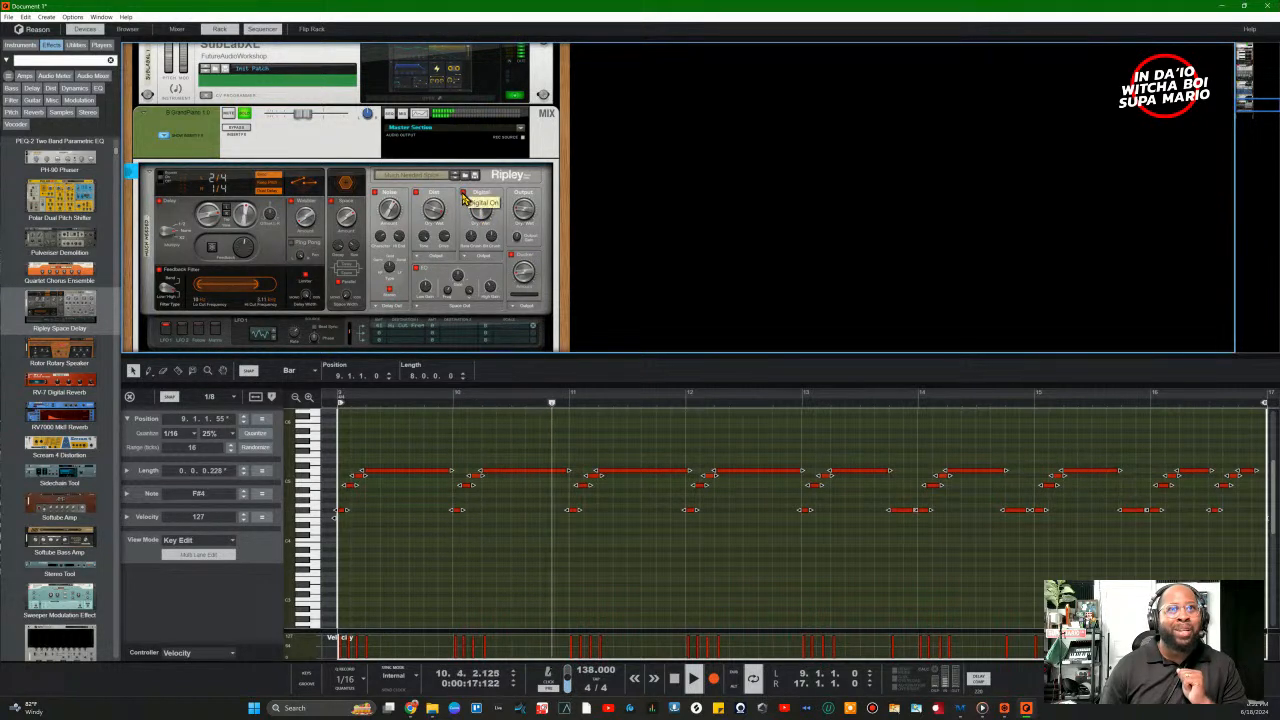
Step: Lower Ripley's digital dry-wet to 16.8% and raise the ducker amount to 21.1%
drag(486, 230, 489, 257)
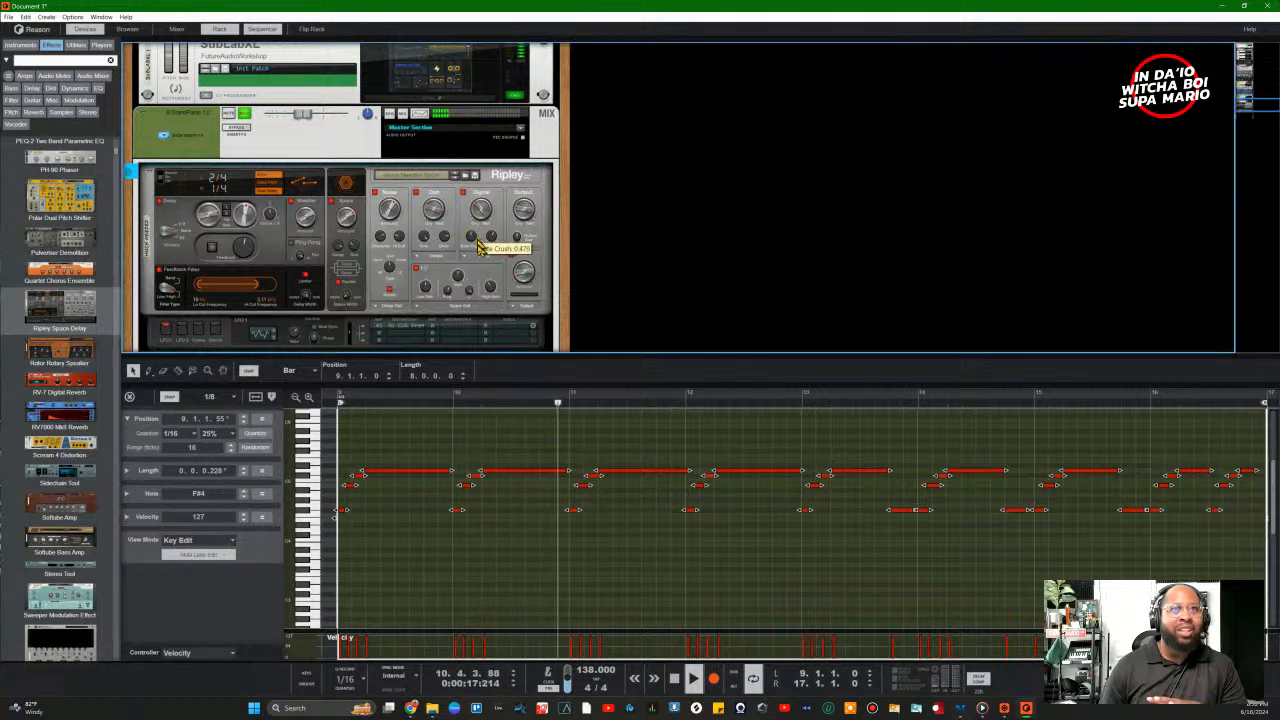
mouse_move(520, 220)
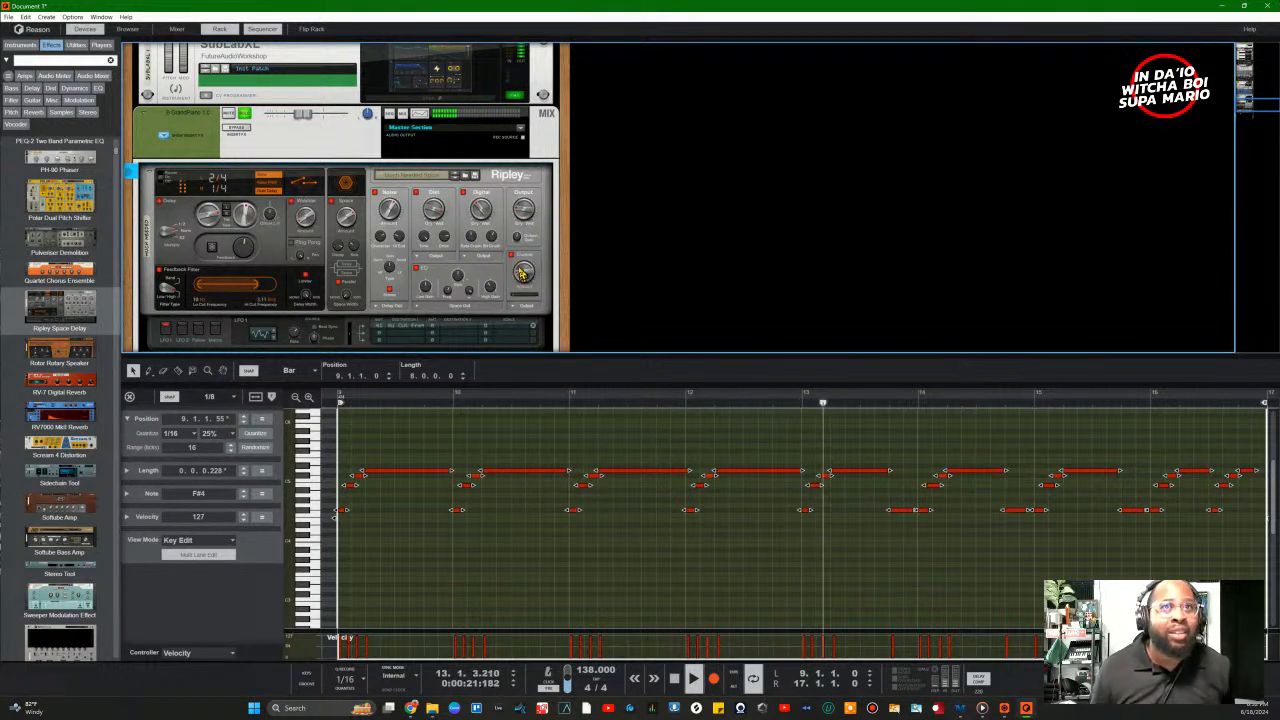
mouse_move(532, 280)
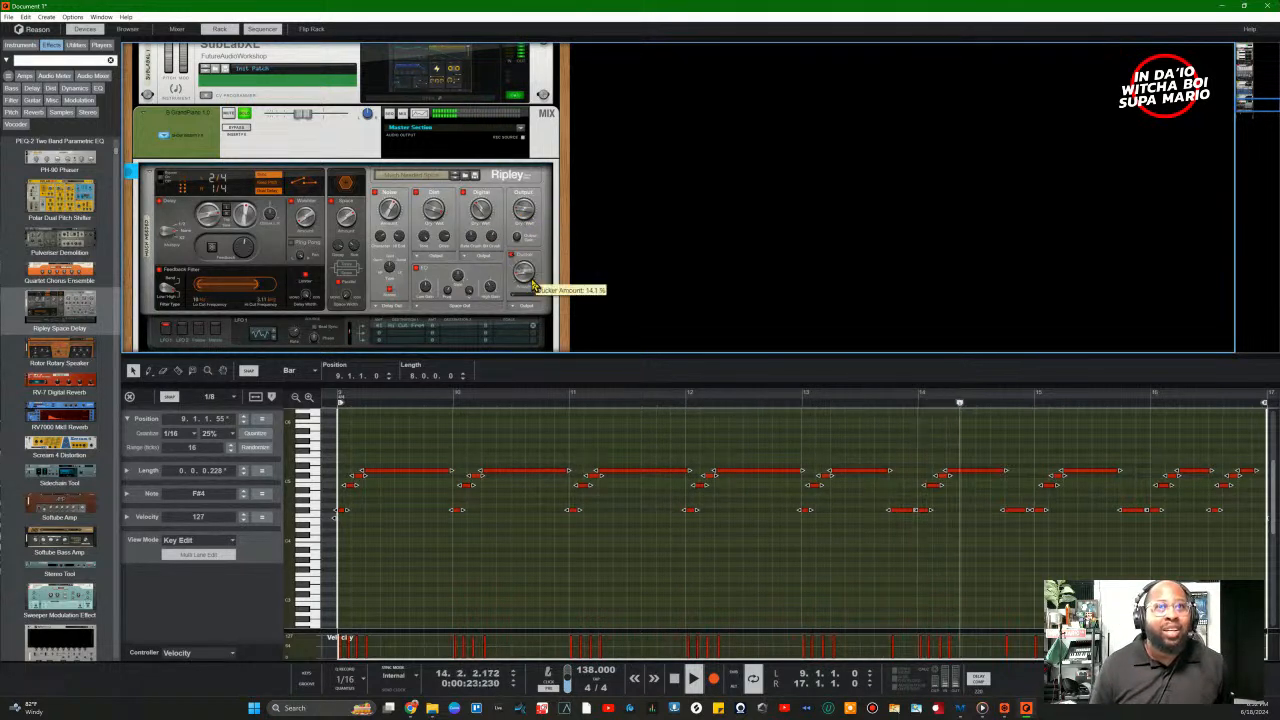
drag(532, 276, 532, 271)
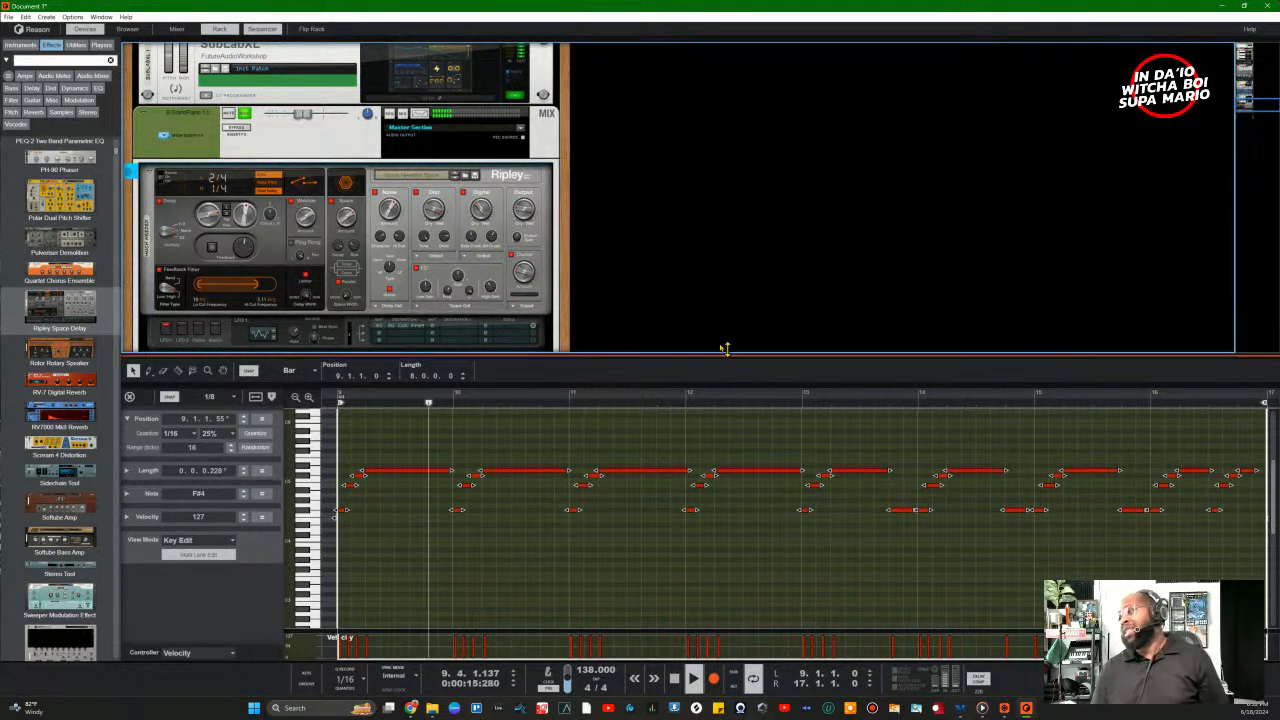
Step: Step up through the rack to the Pluck 4 channel and show the mixer with F5
click(244, 117)
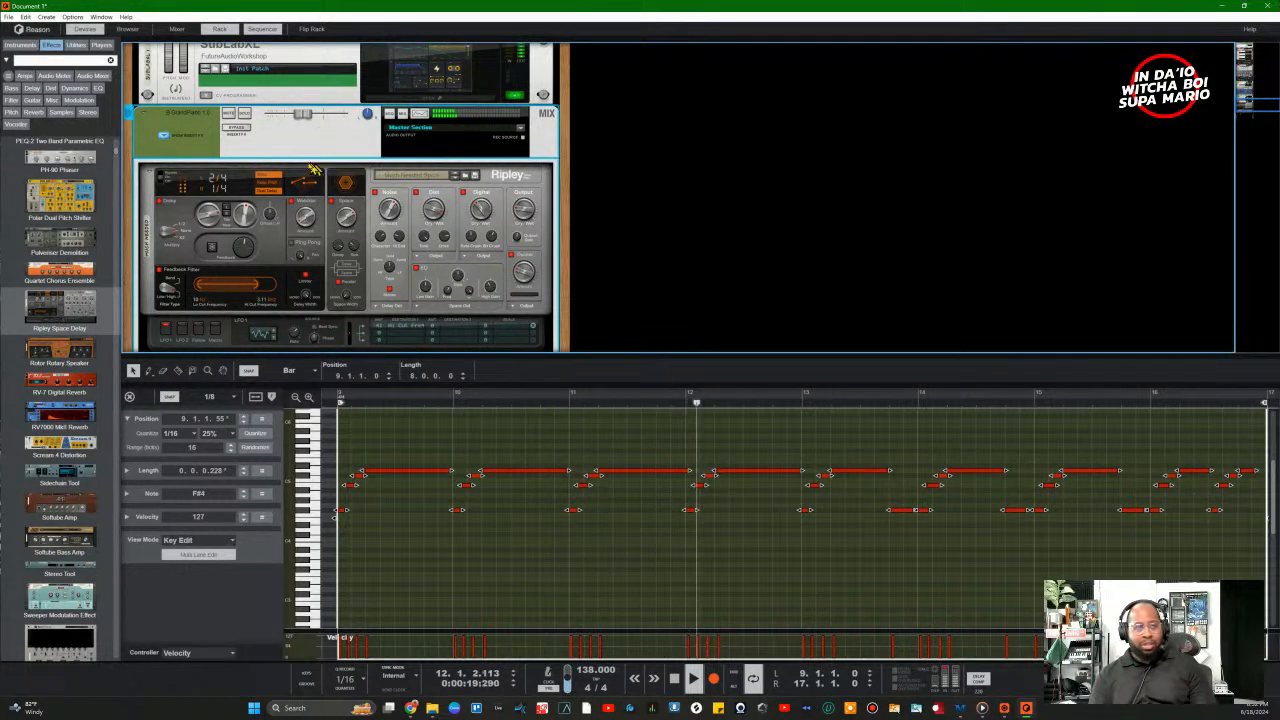
click(523, 212)
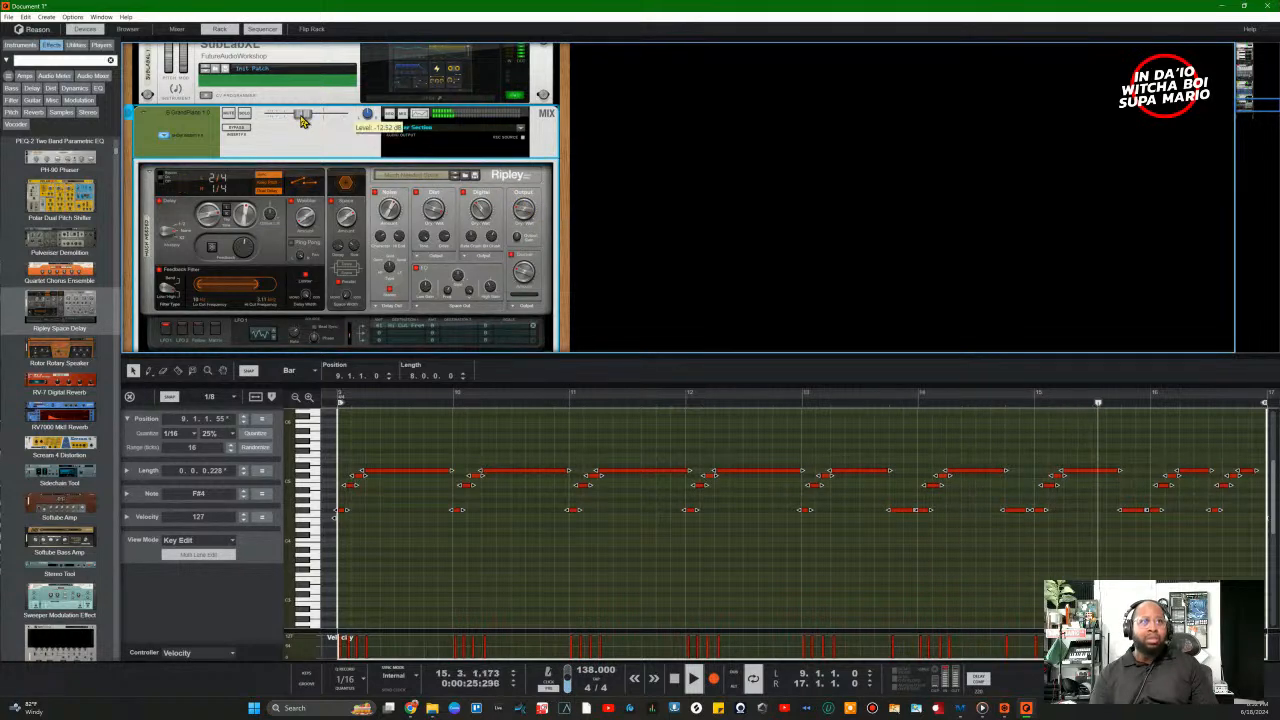
scroll(275, 195, up, 3)
scroll(275, 195, up, 2)
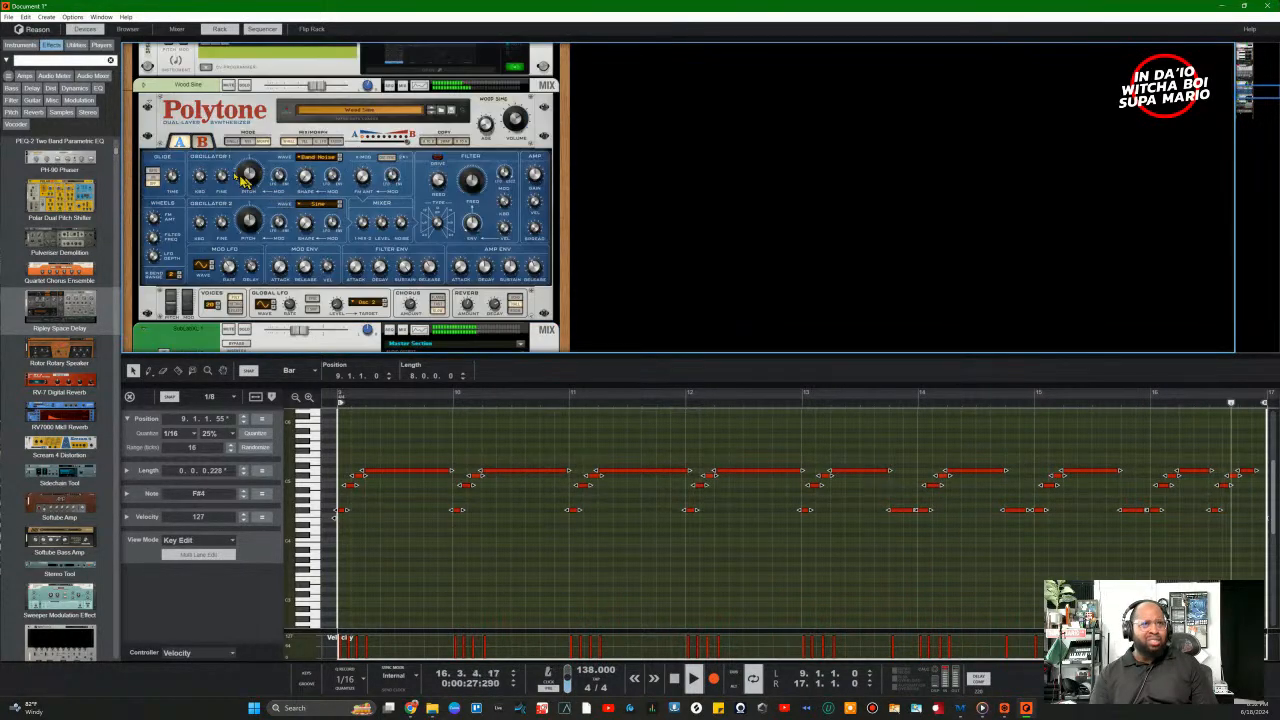
click(308, 177)
scroll(308, 177, up, 4)
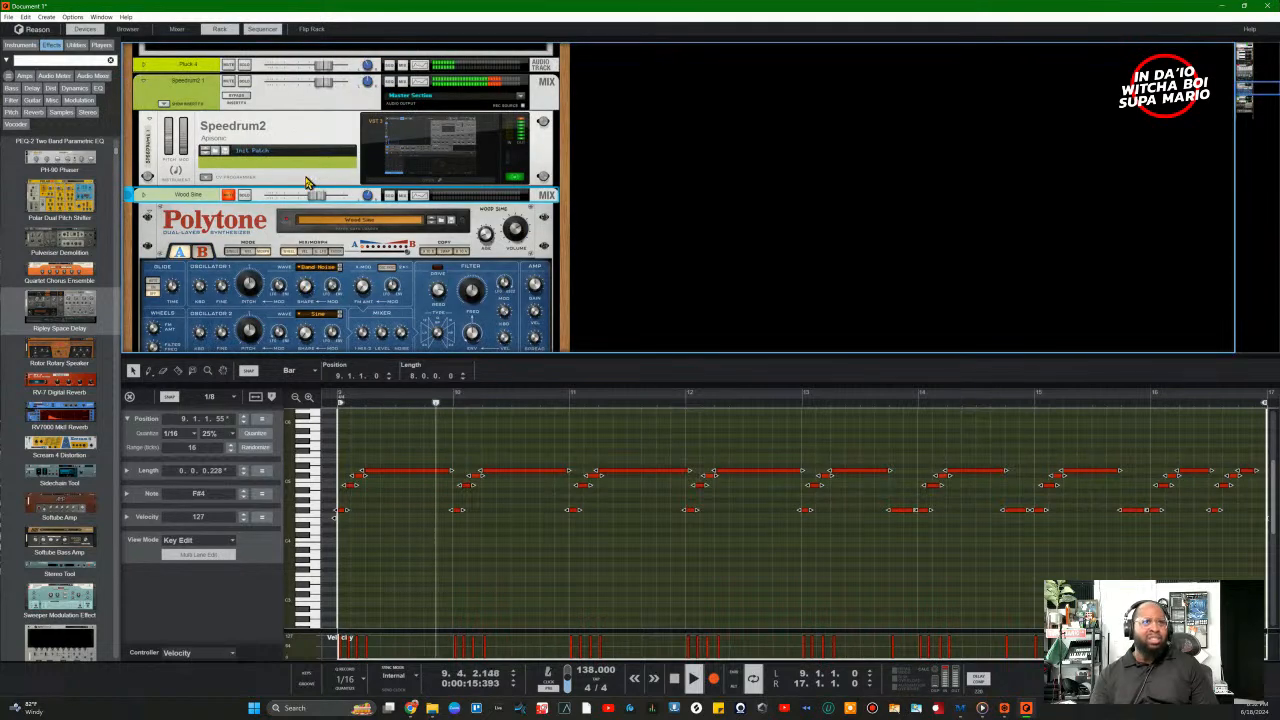
click(229, 178)
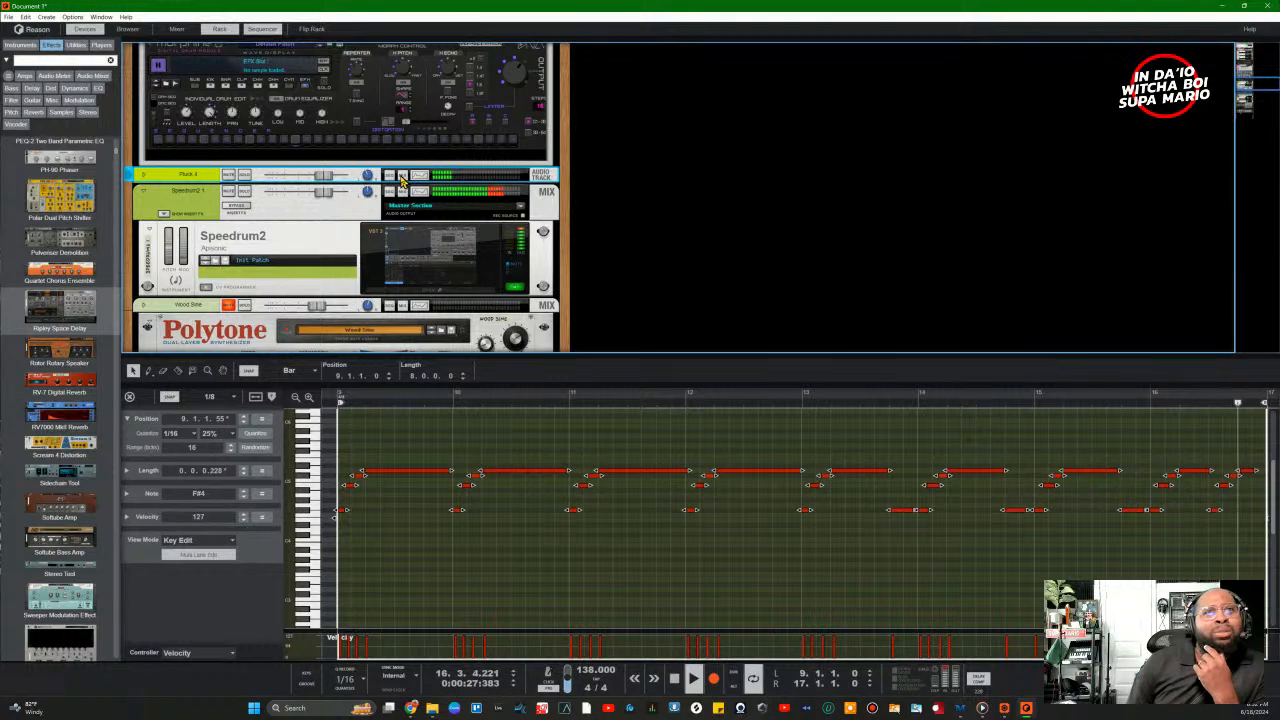
key(F5)
scroll(1068, 183, up, 10)
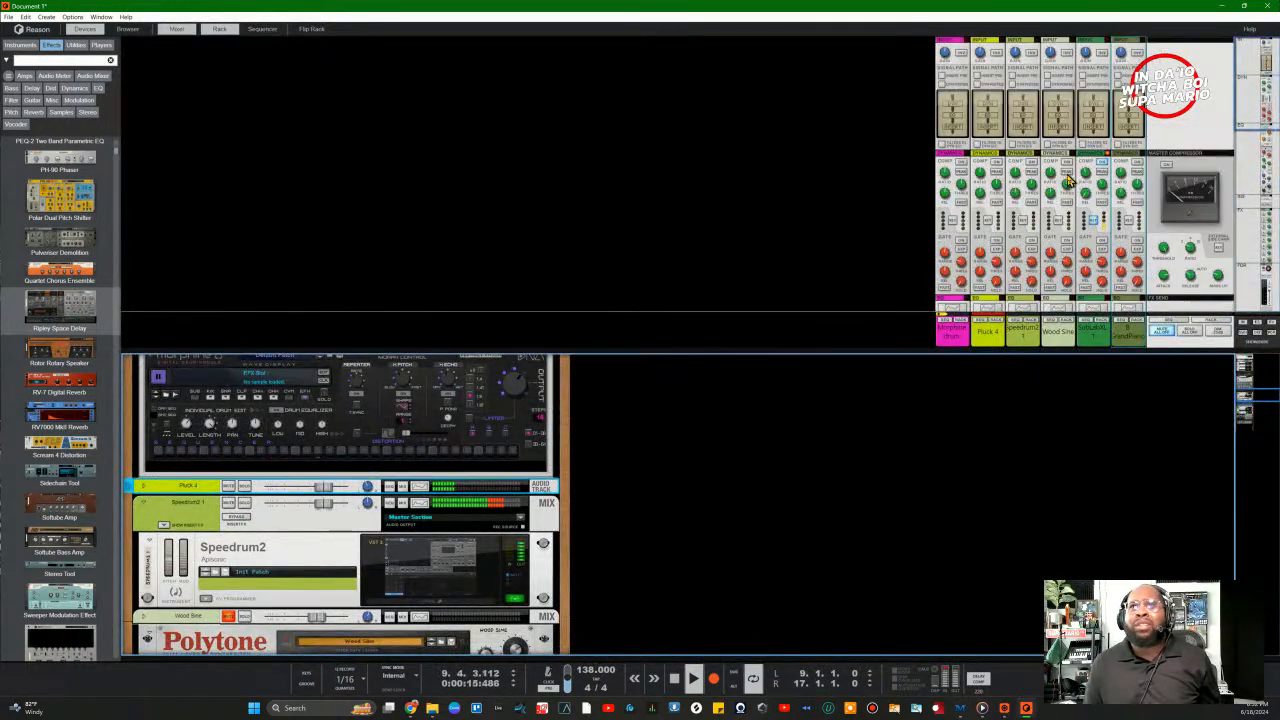
Step: Raise Pluck 4's input gain to 1.14 dB and solo the GrandPiano channel
click(979, 56)
drag(980, 56, 979, 61)
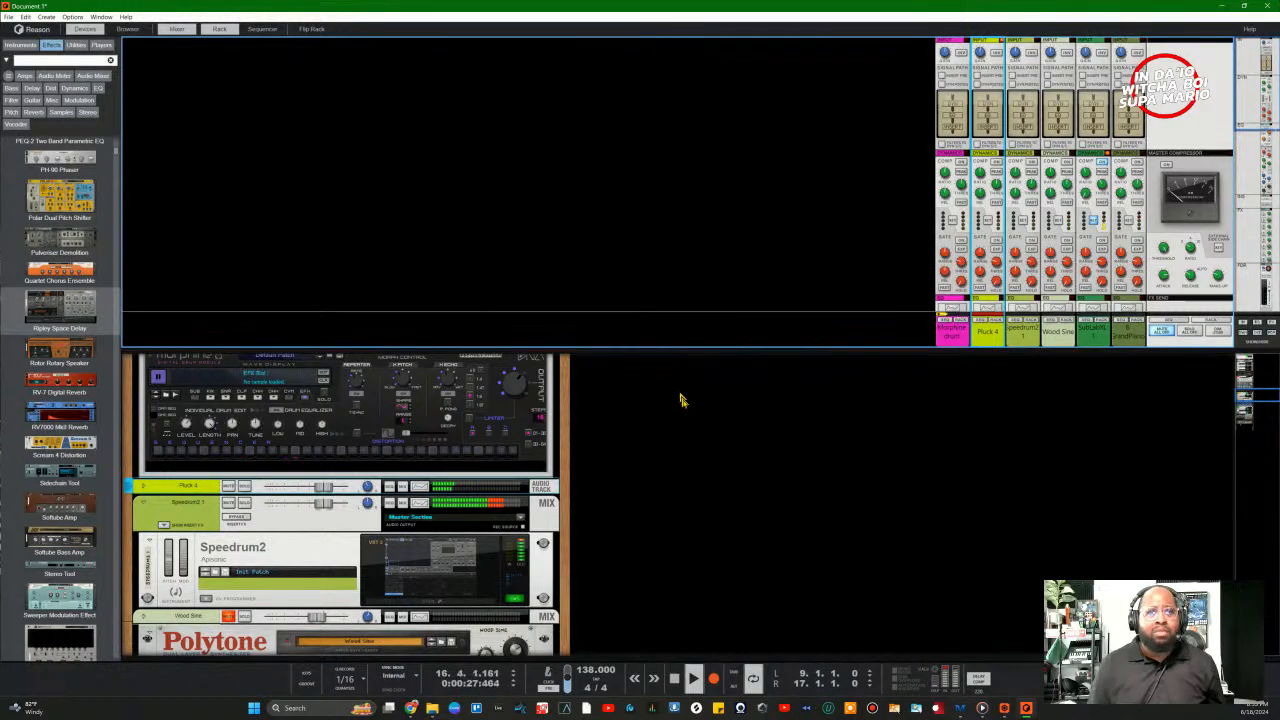
scroll(710, 460, down, 5)
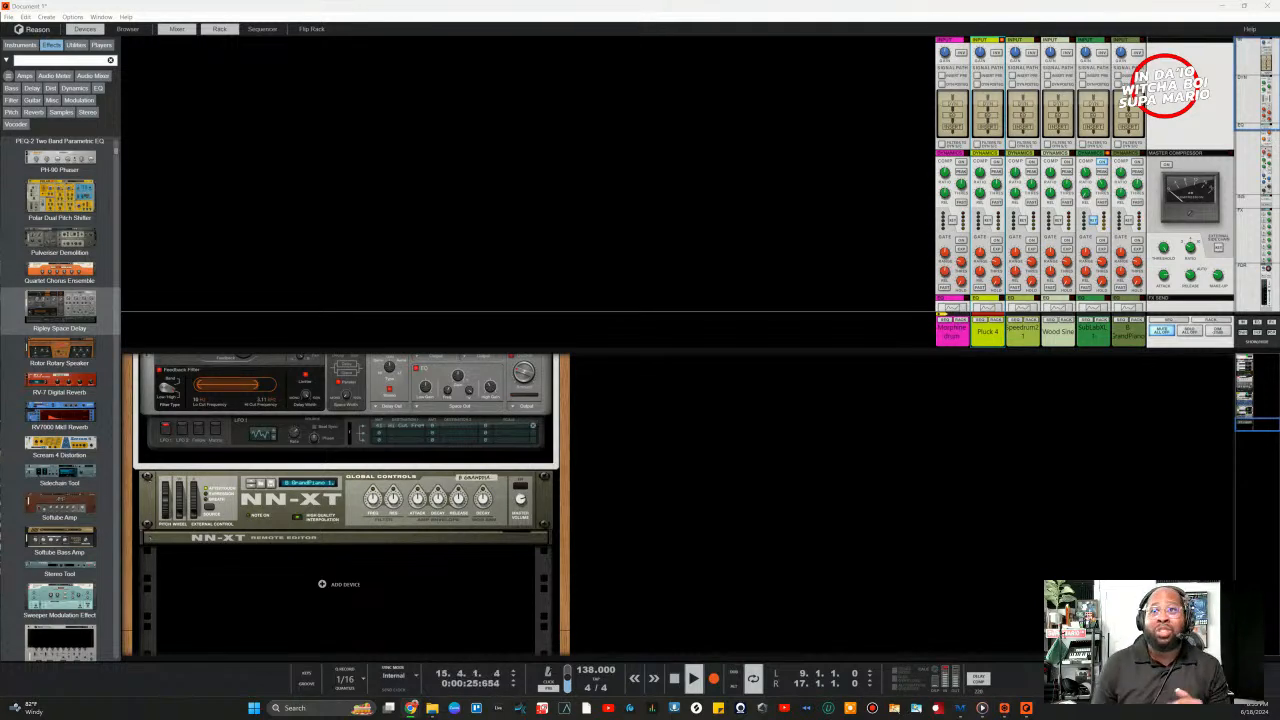
scroll(1140, 255, down, 10)
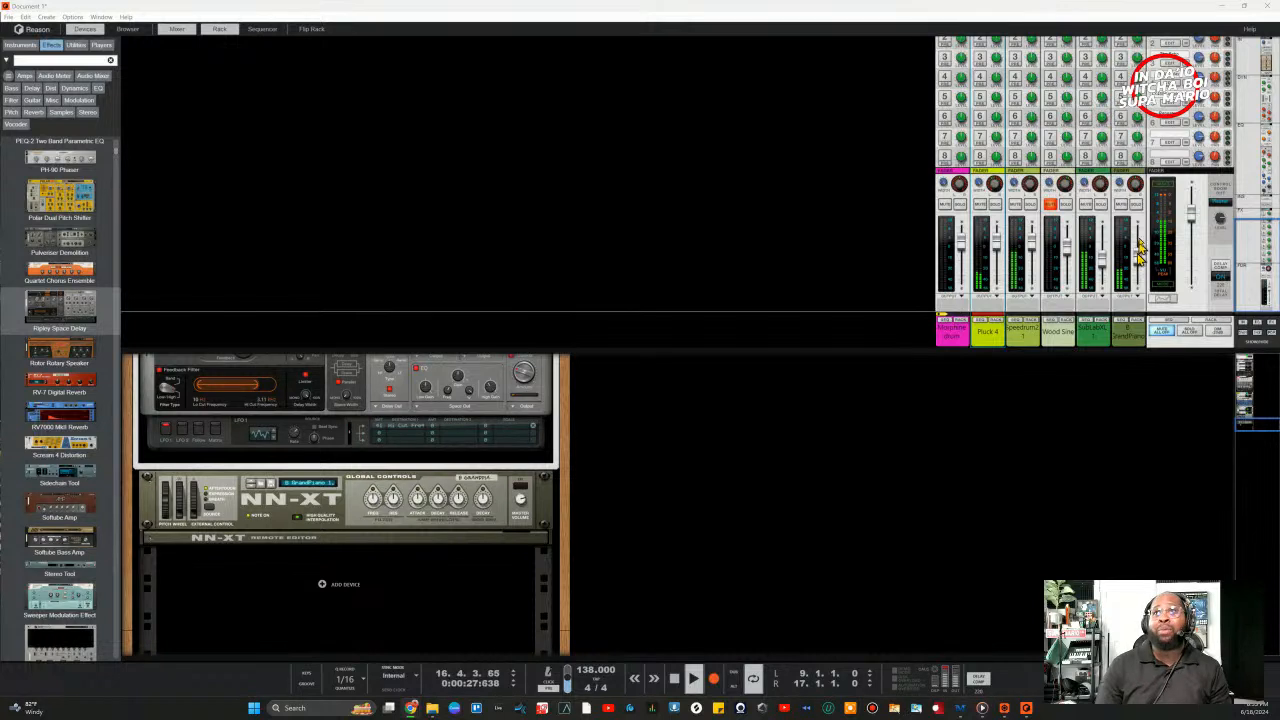
click(1136, 204)
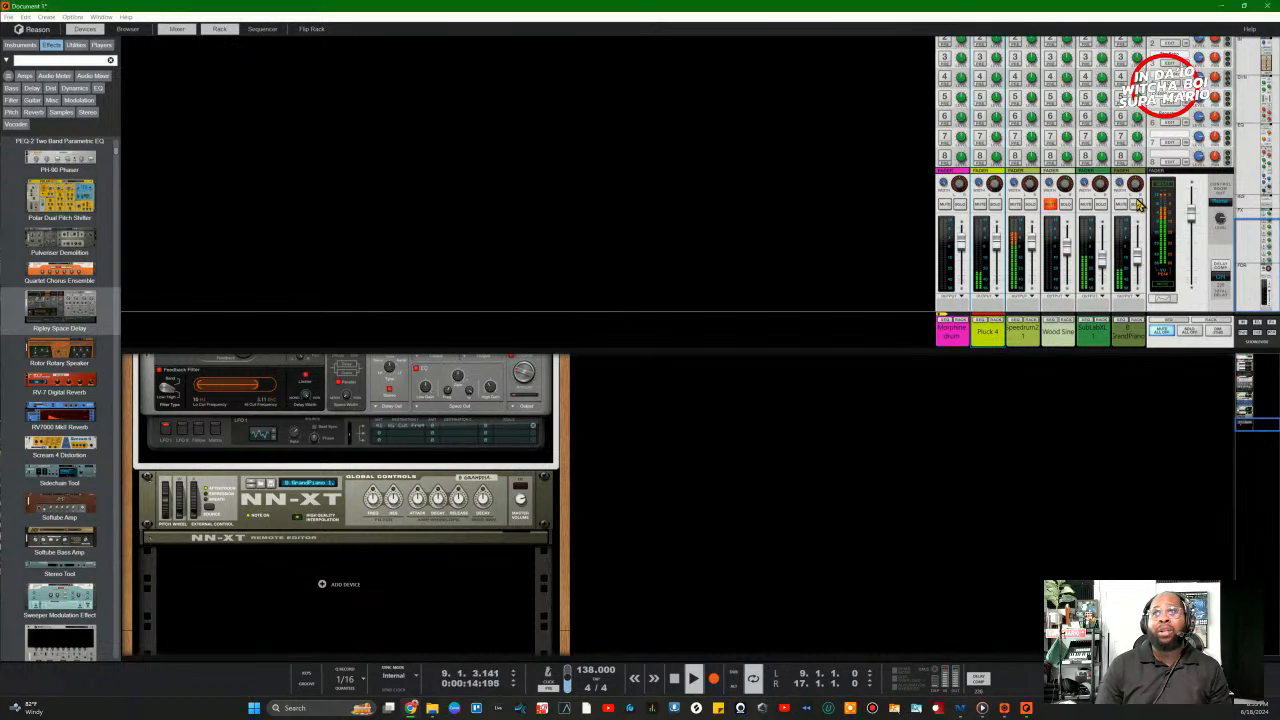
Step: Drag a Gain Tool from Utilities under the NN-XT, then switch back to the Rack view
click(76, 45)
scroll(96, 430, down, 5)
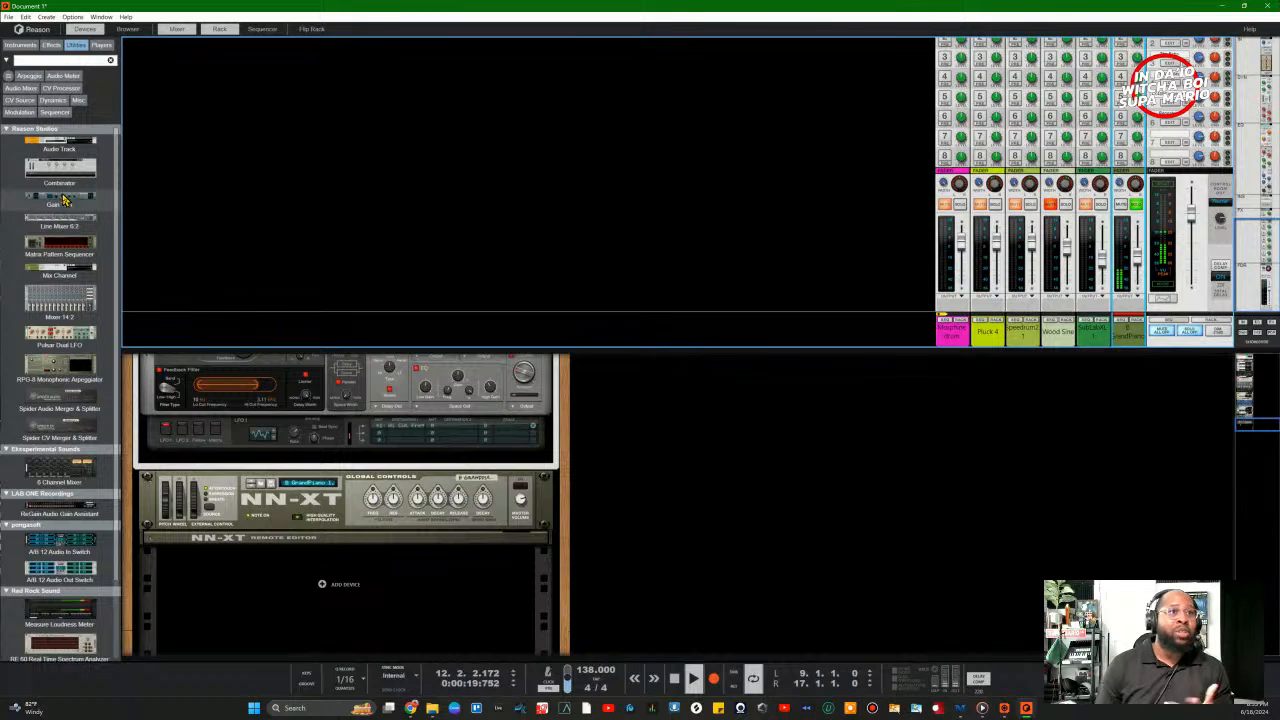
mouse_move(63, 200)
mouse_down()
mouse_move(299, 625)
mouse_move(294, 572)
mouse_move(277, 554)
mouse_move(300, 575)
mouse_move(157, 366)
mouse_move(100, 220)
mouse_move(65, 198)
mouse_move(257, 680)
mouse_move(314, 603)
mouse_move(290, 601)
mouse_up()
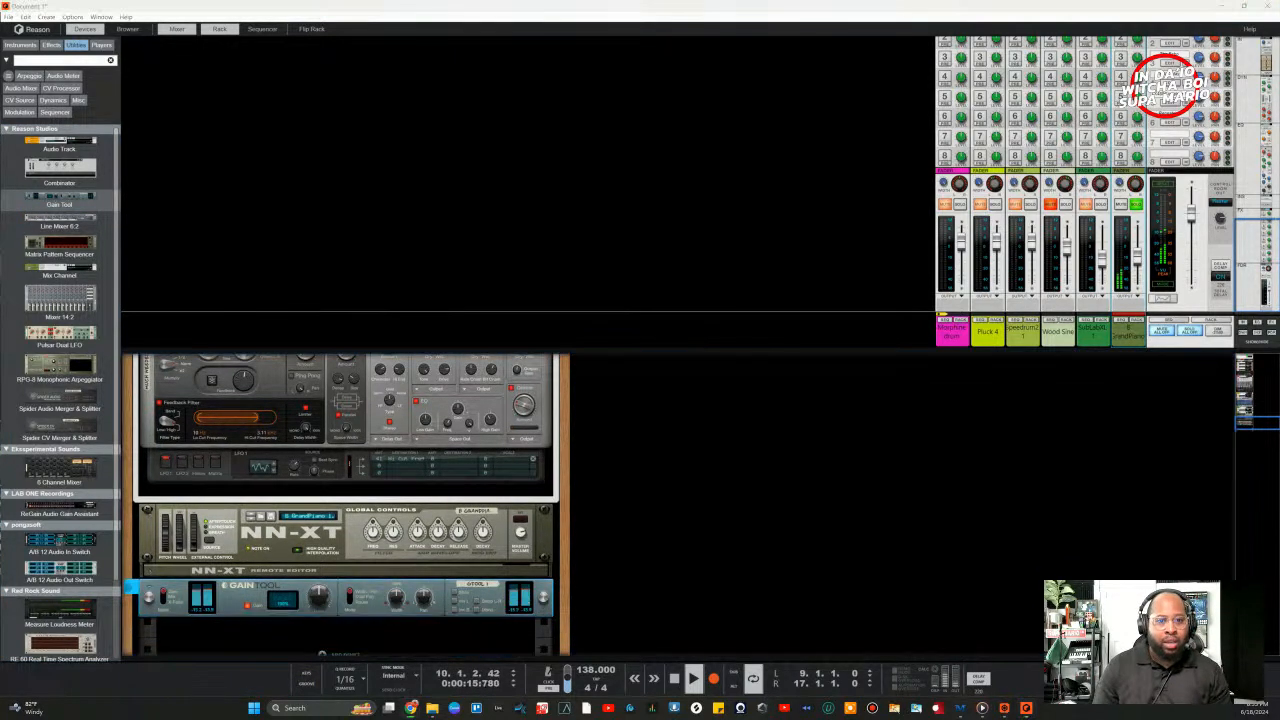
click(215, 30)
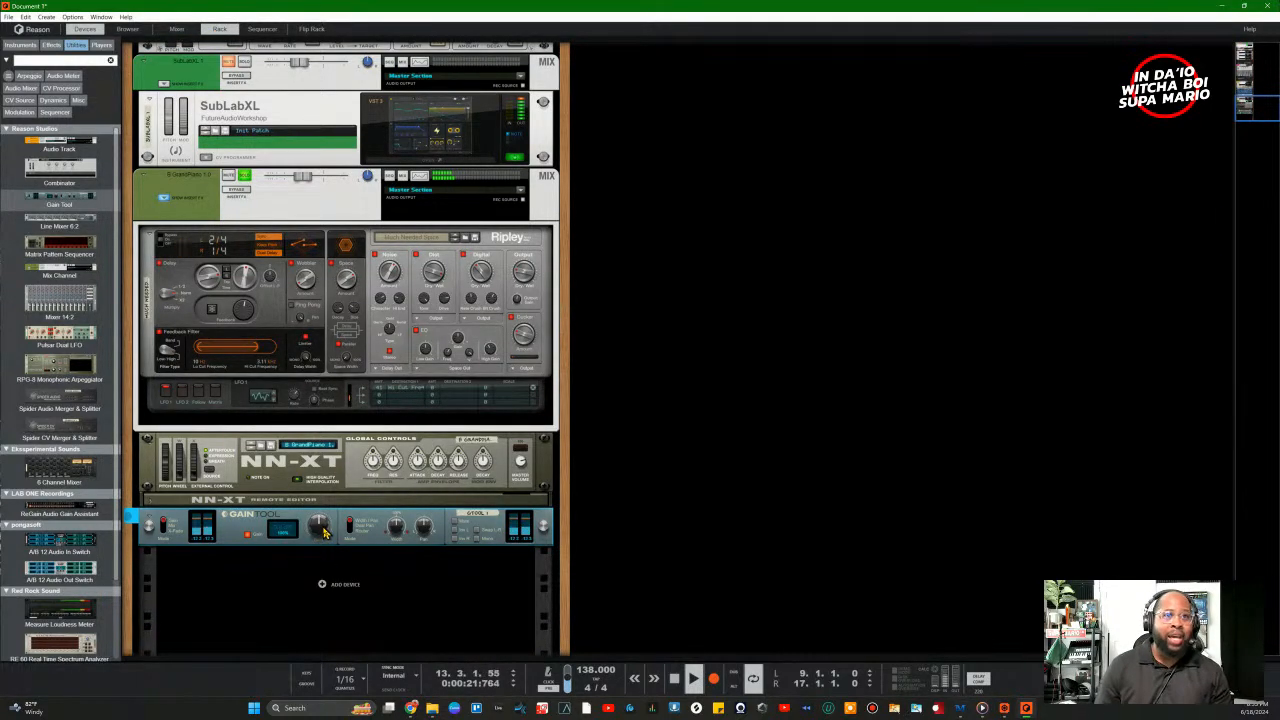
Step: Settle the piano Gain Tool's gain at -5.2 dB, adjust its stereo width, and center its pan
mouse_move(322, 531)
mouse_down()
mouse_move(325, 493)
mouse_move(341, 536)
mouse_up()
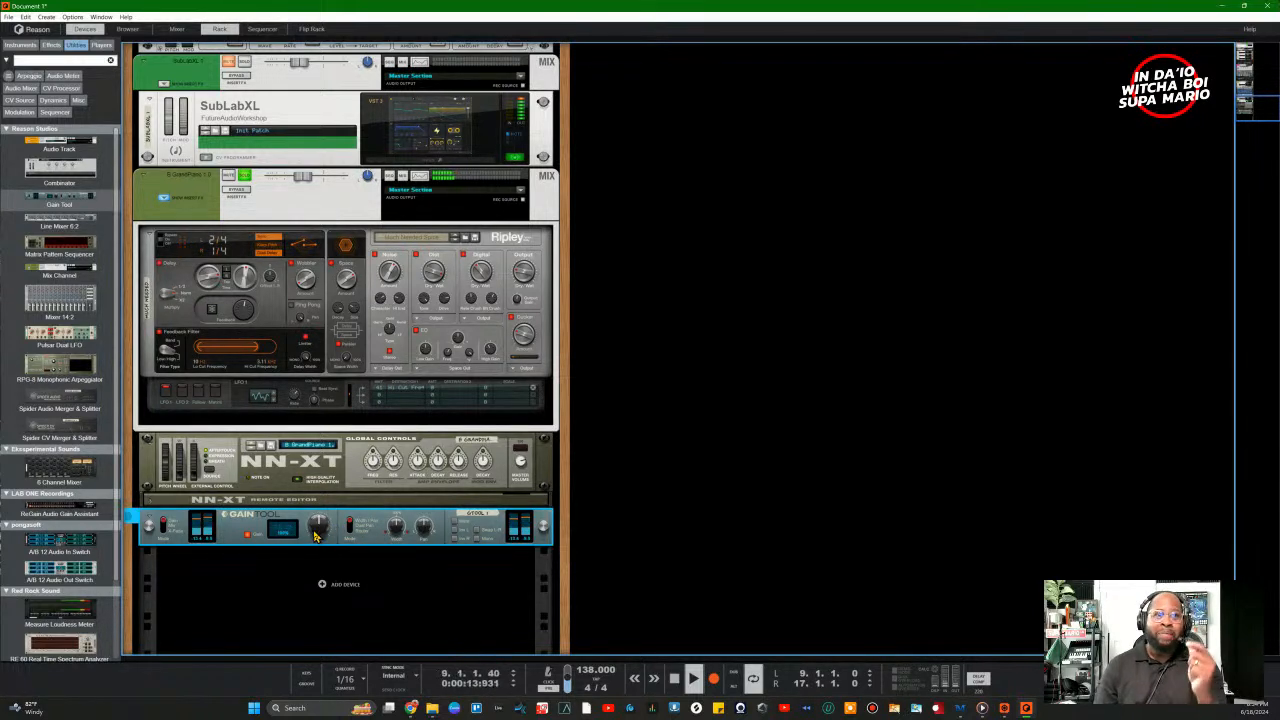
mouse_move(315, 535)
drag(315, 535, 320, 513)
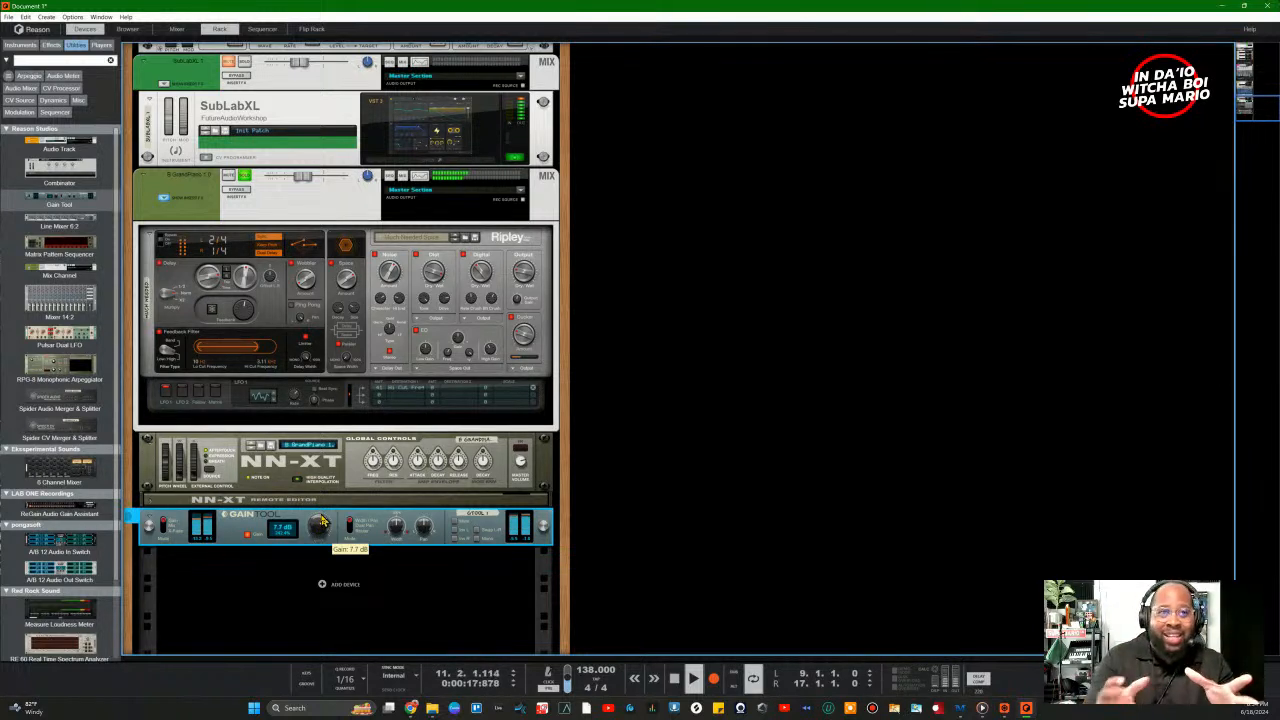
drag(322, 519, 342, 643)
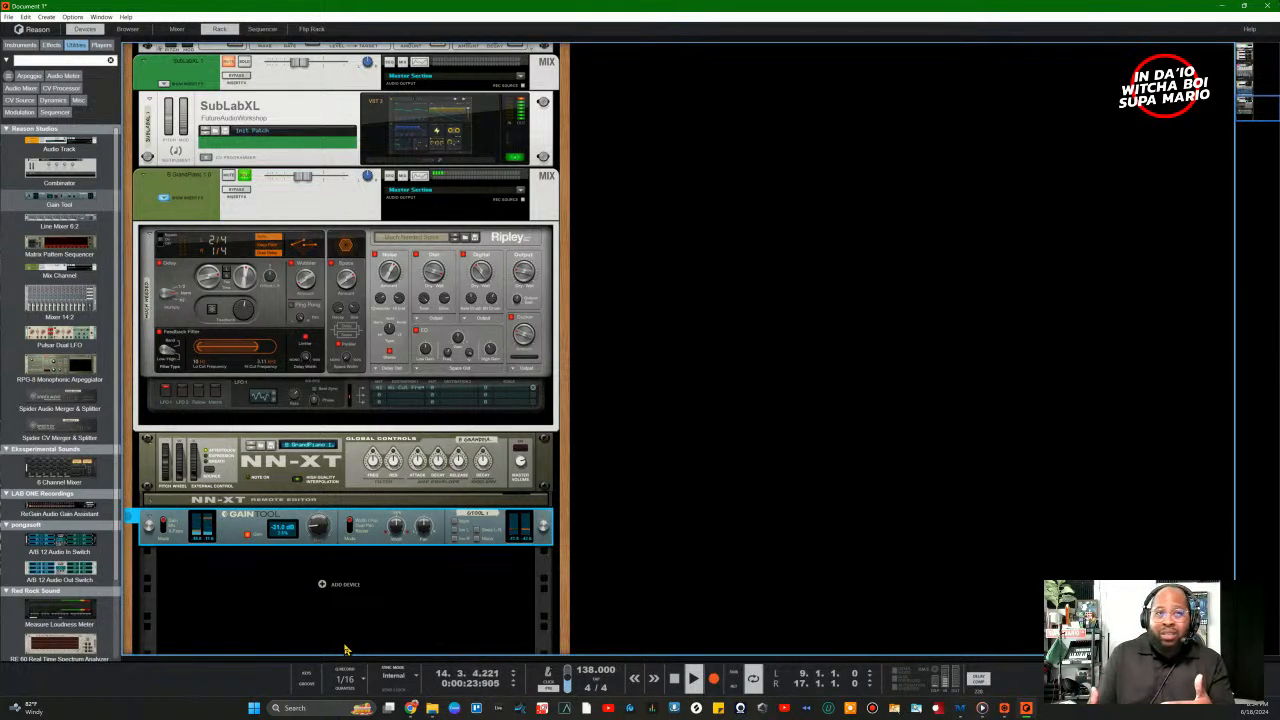
drag(318, 528, 322, 481)
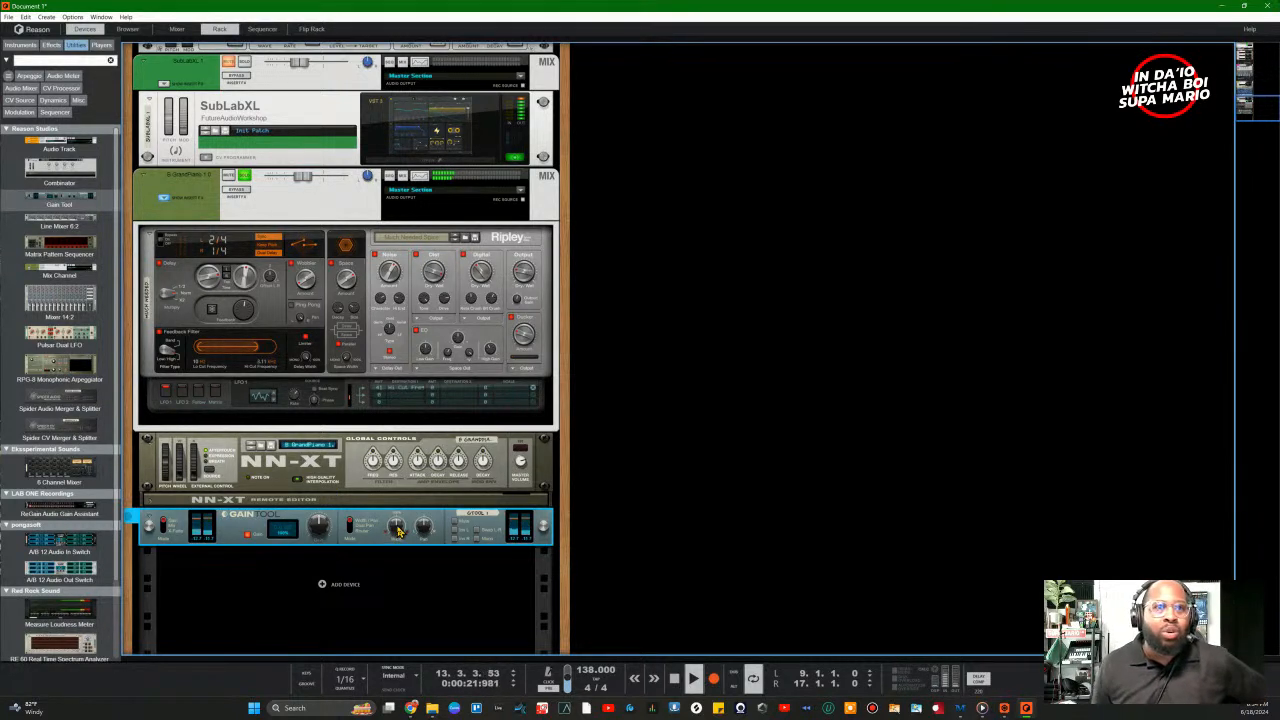
drag(399, 533, 420, 548)
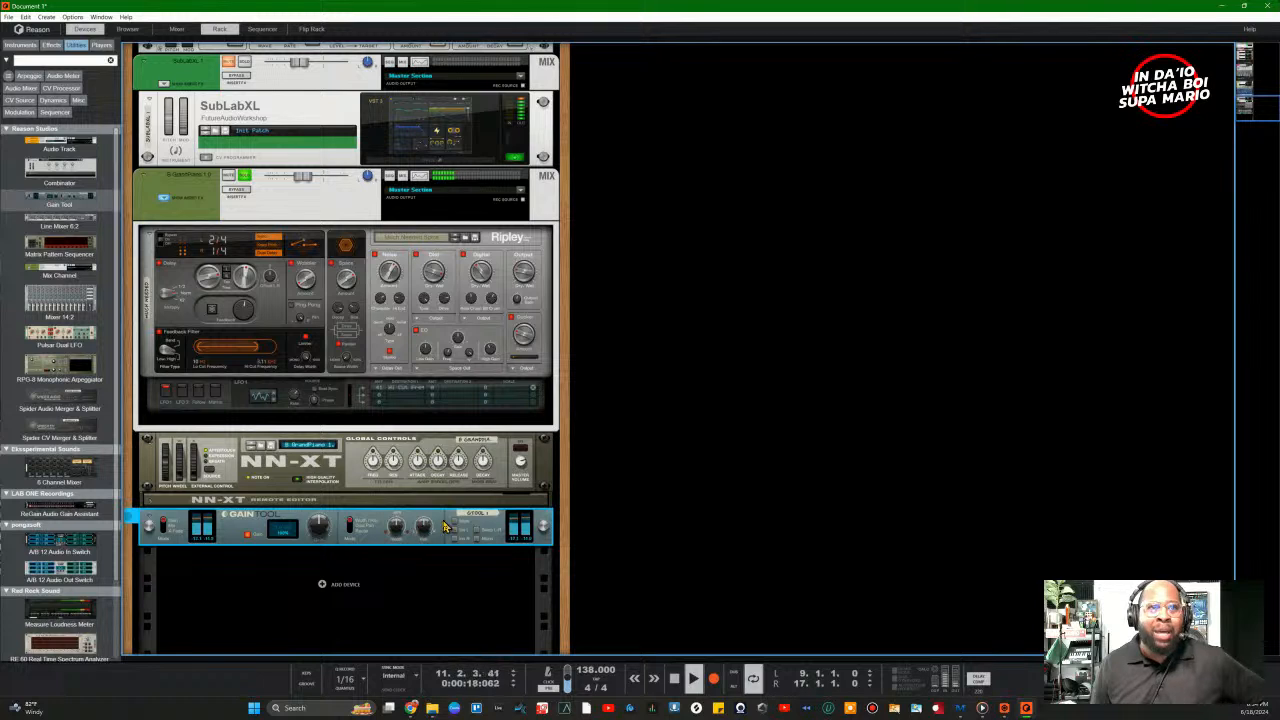
drag(467, 617, 433, 548)
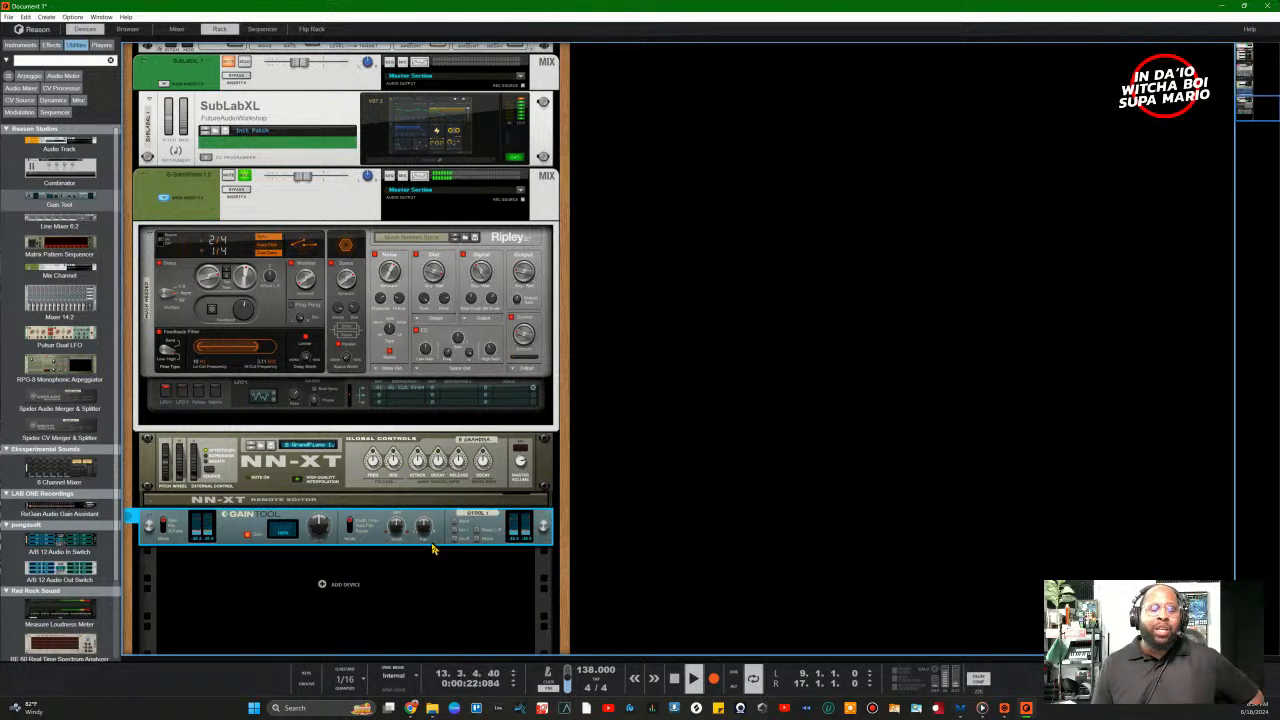
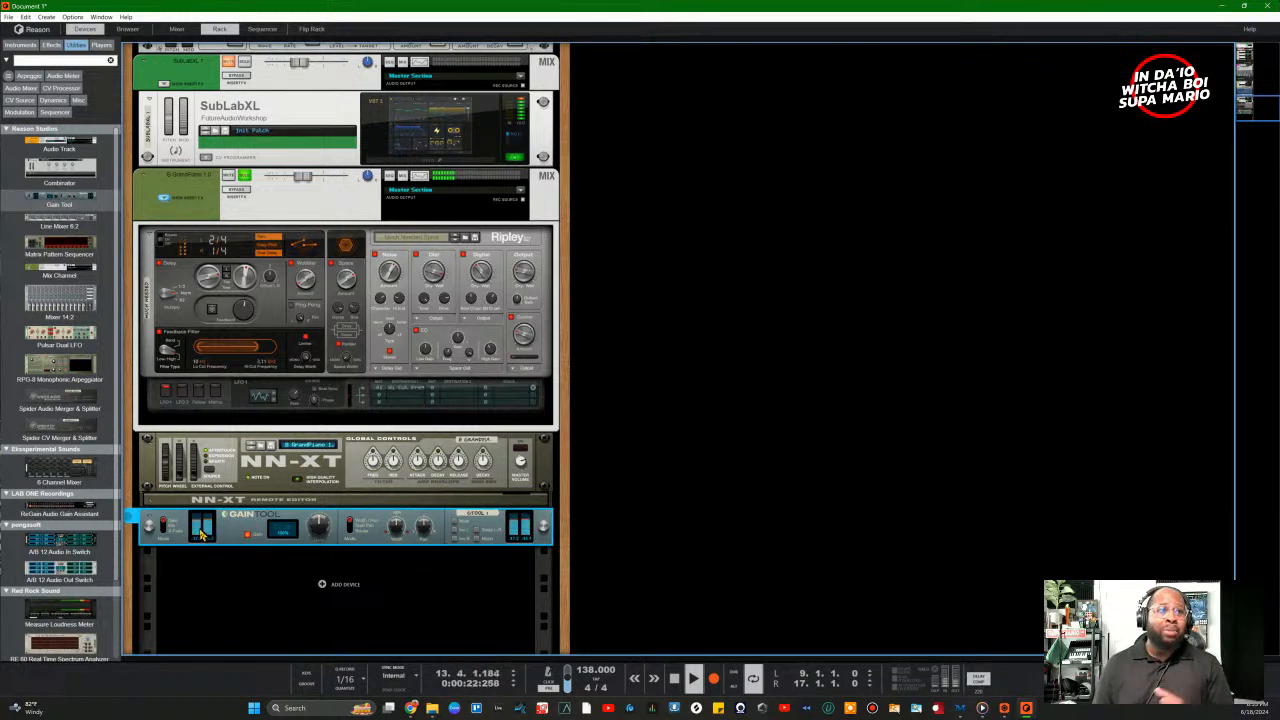
Step: Delete the Gain Tool below the NN-XT, after briefly cutting and restoring the piano chain
right_click(218, 527)
click(250, 214)
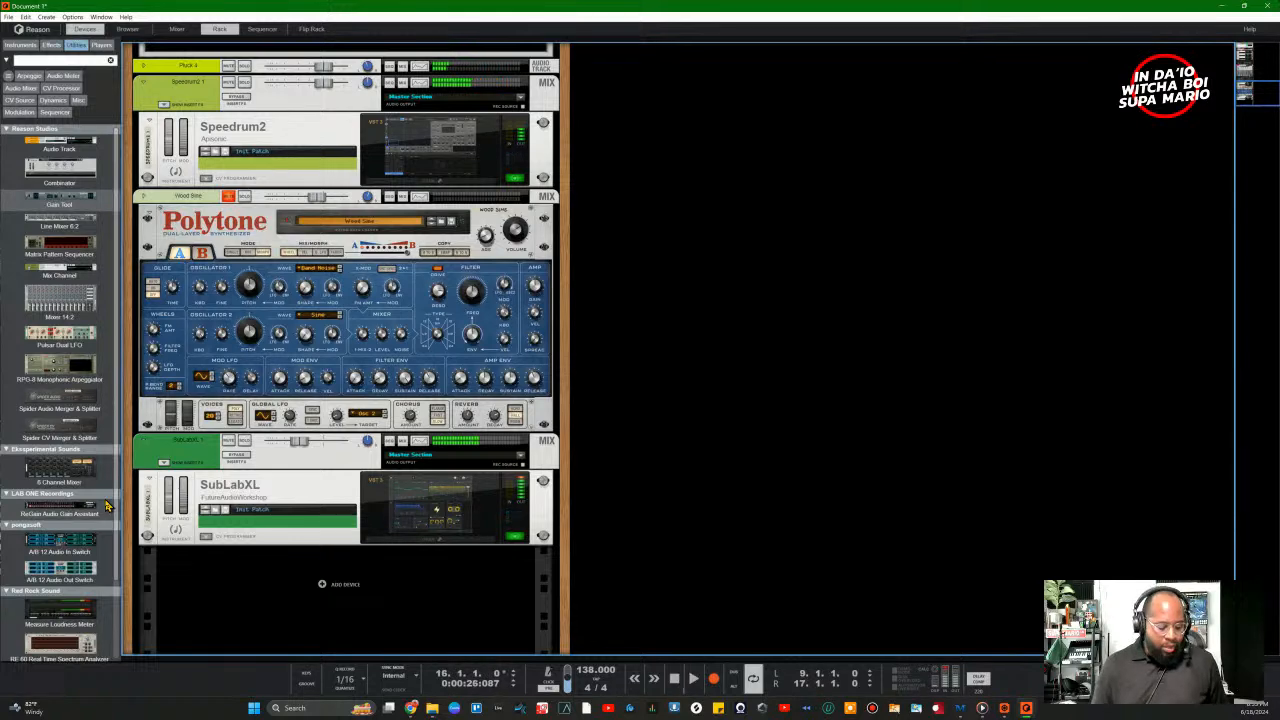
key(ctrl+z)
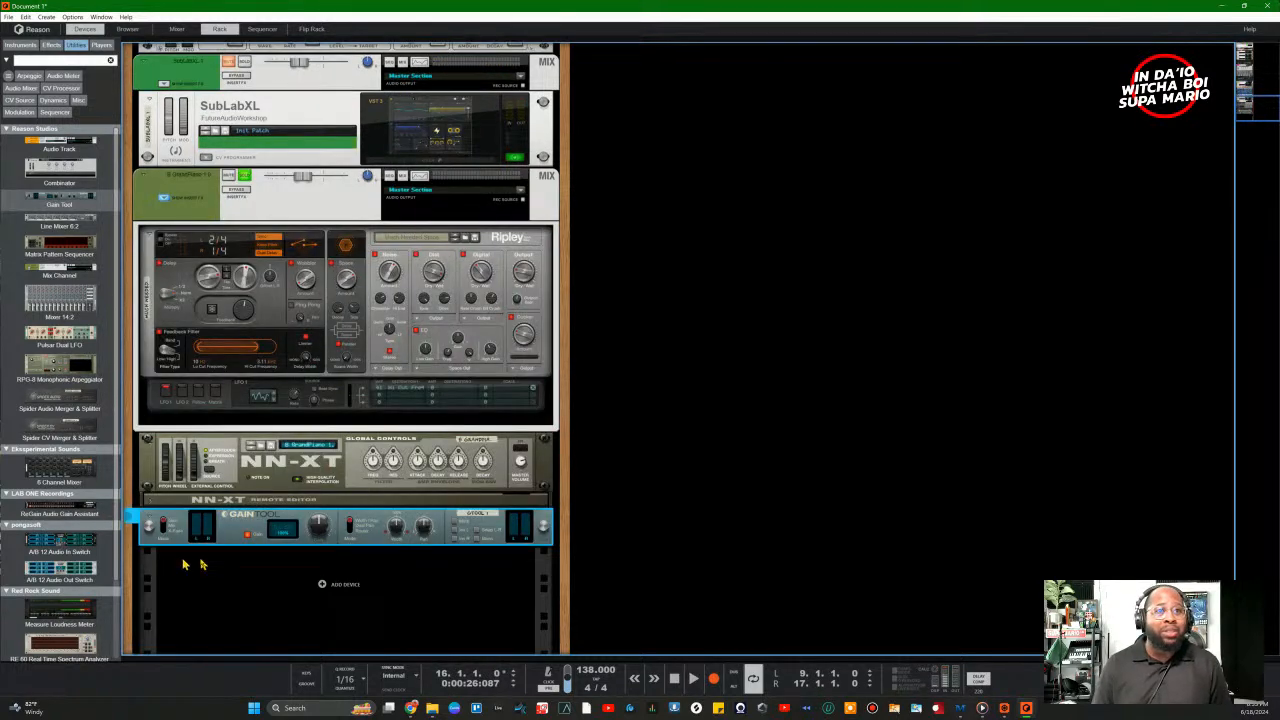
right_click(274, 527)
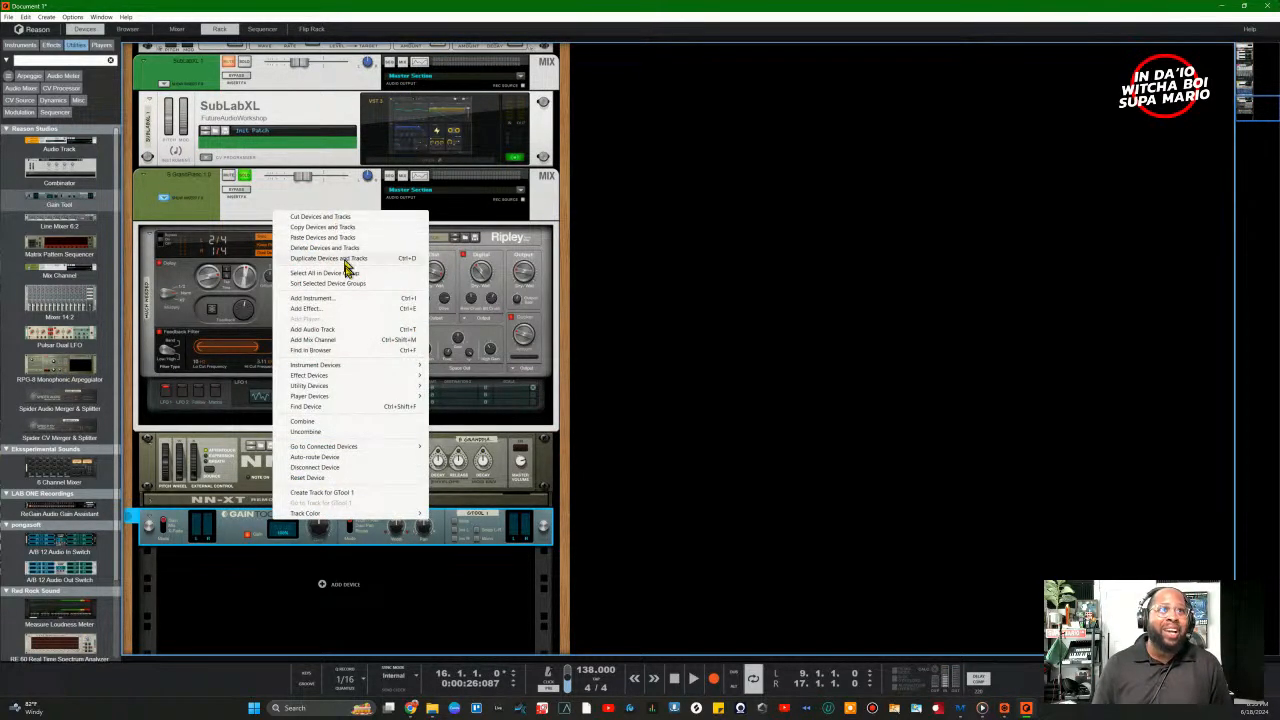
click(222, 539)
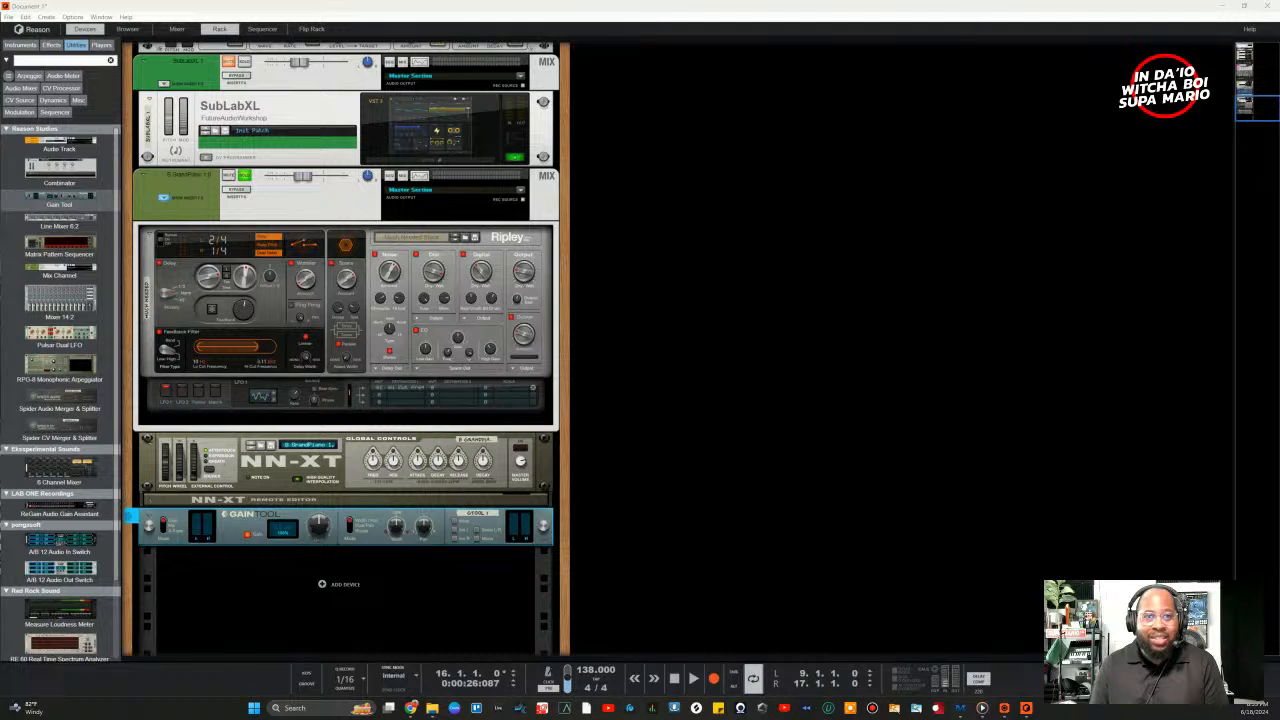
key(Delete)
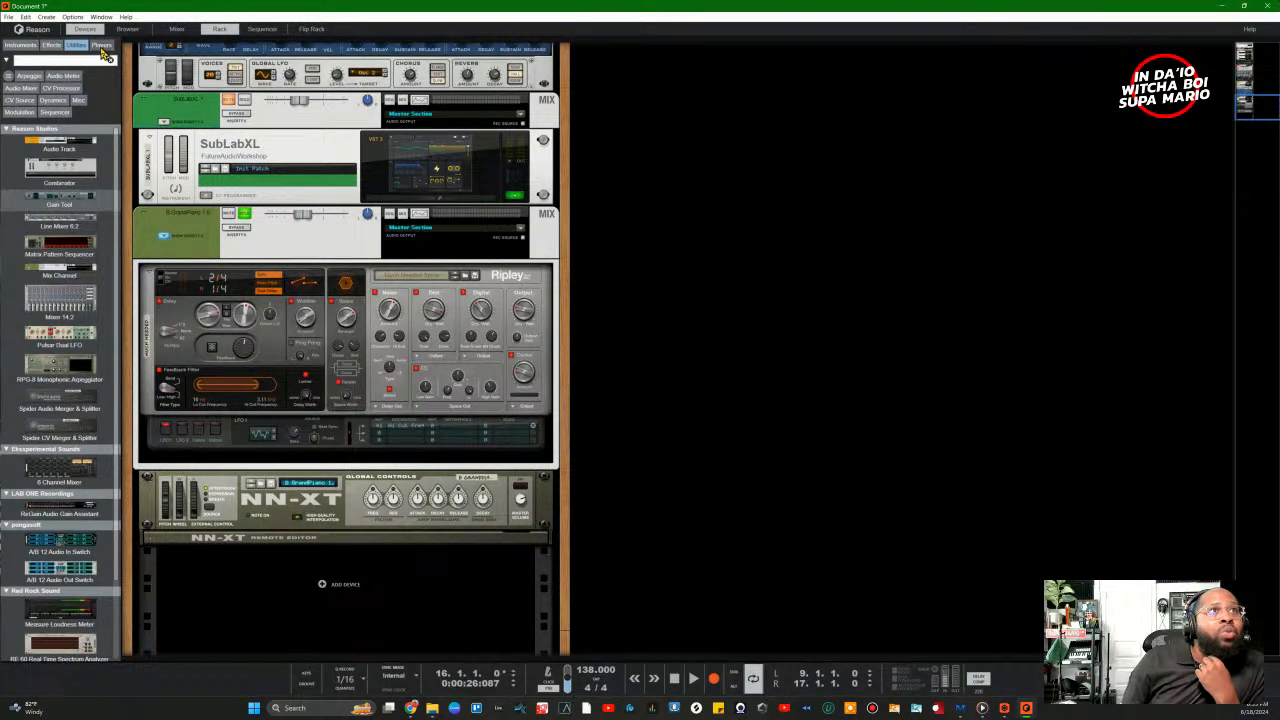
Step: Filter the device browser for 'ster' across all categories, after first trying 'reason to' in Utilities
scroll(91, 270, down, 10)
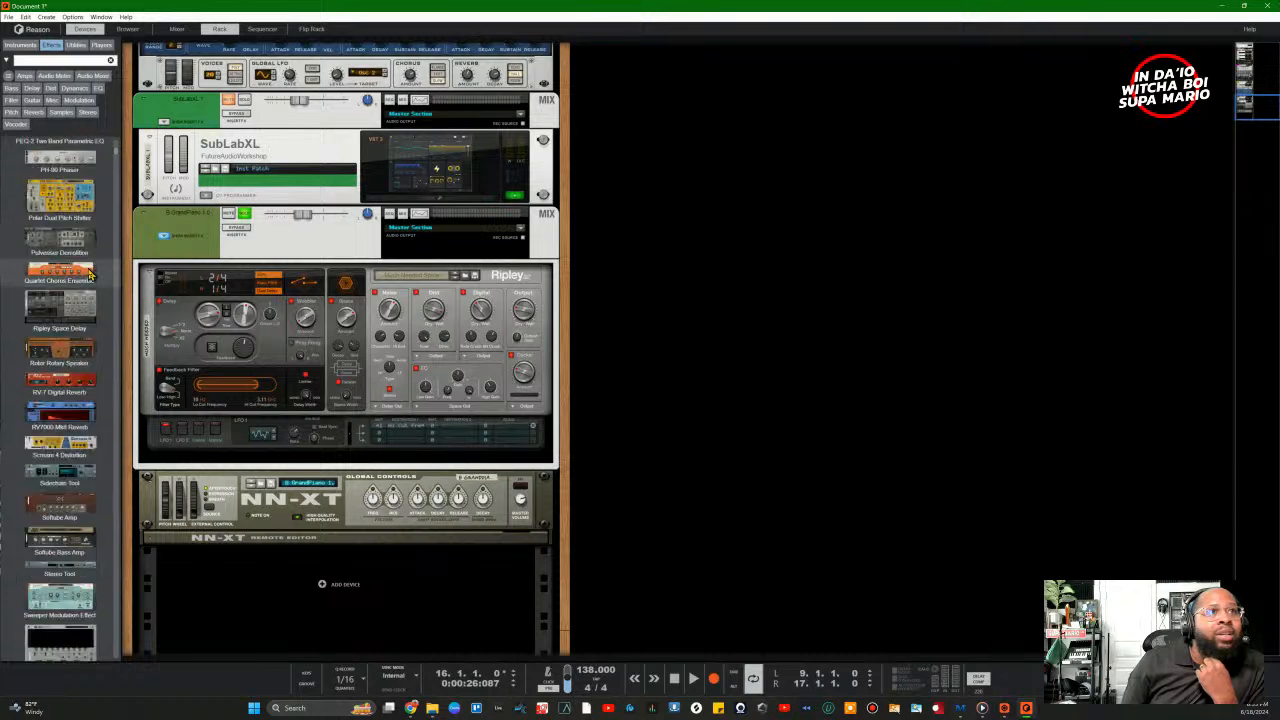
scroll(87, 275, up, 5)
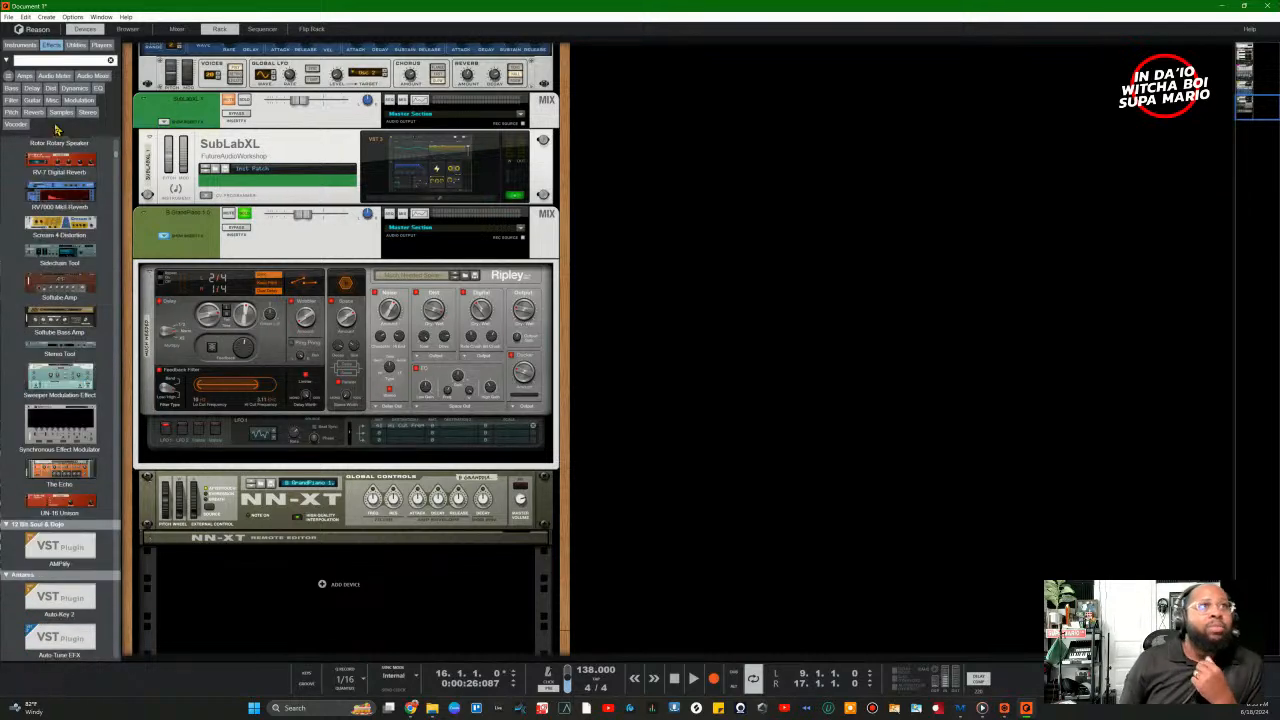
click(48, 60)
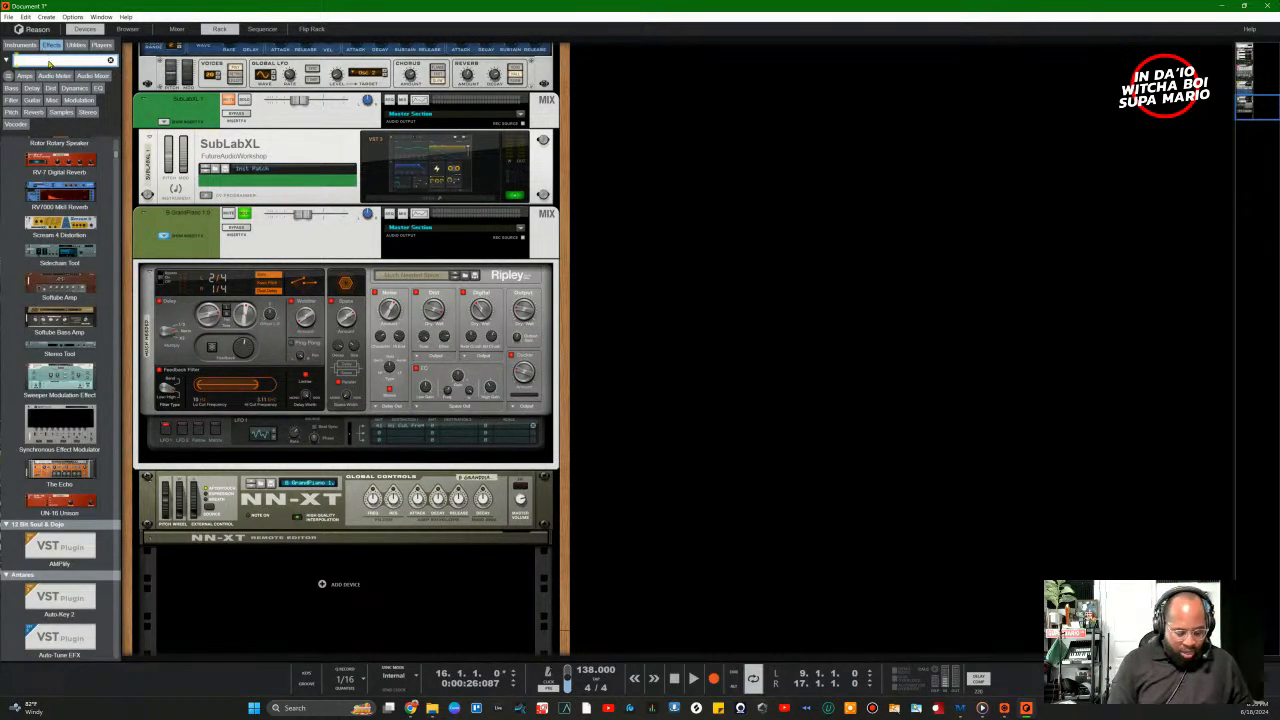
text(reason)
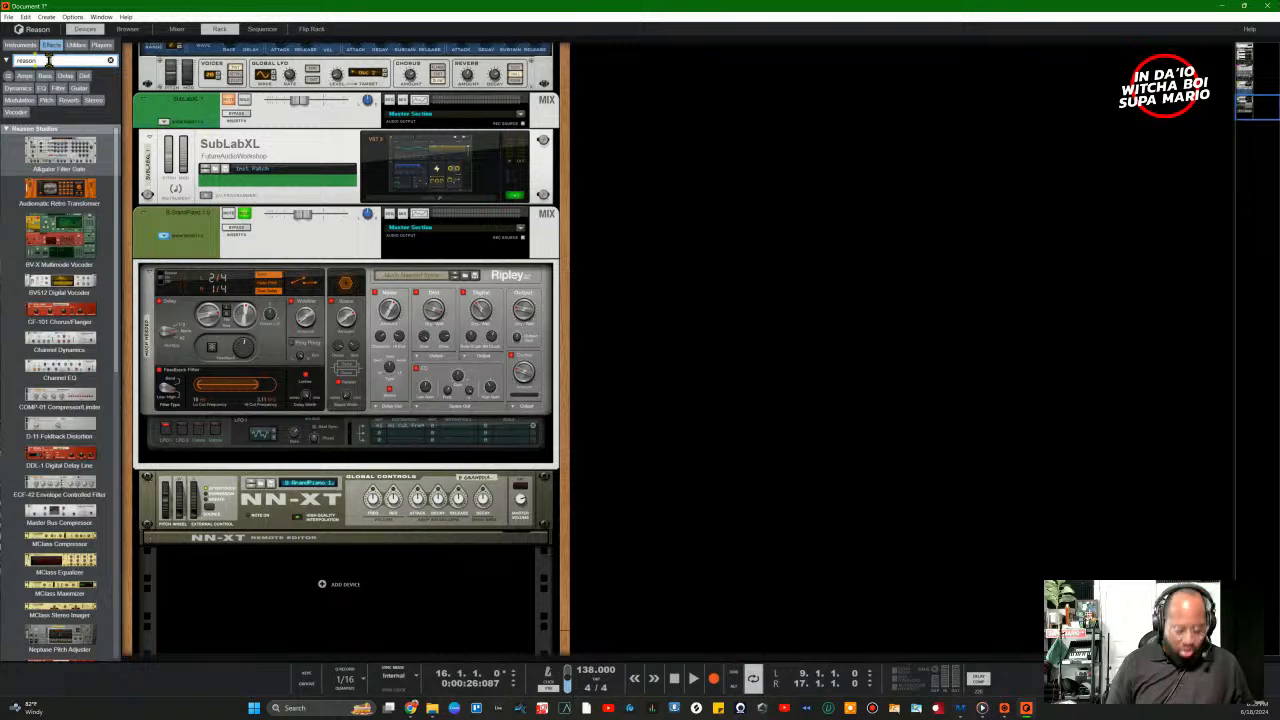
text( too)
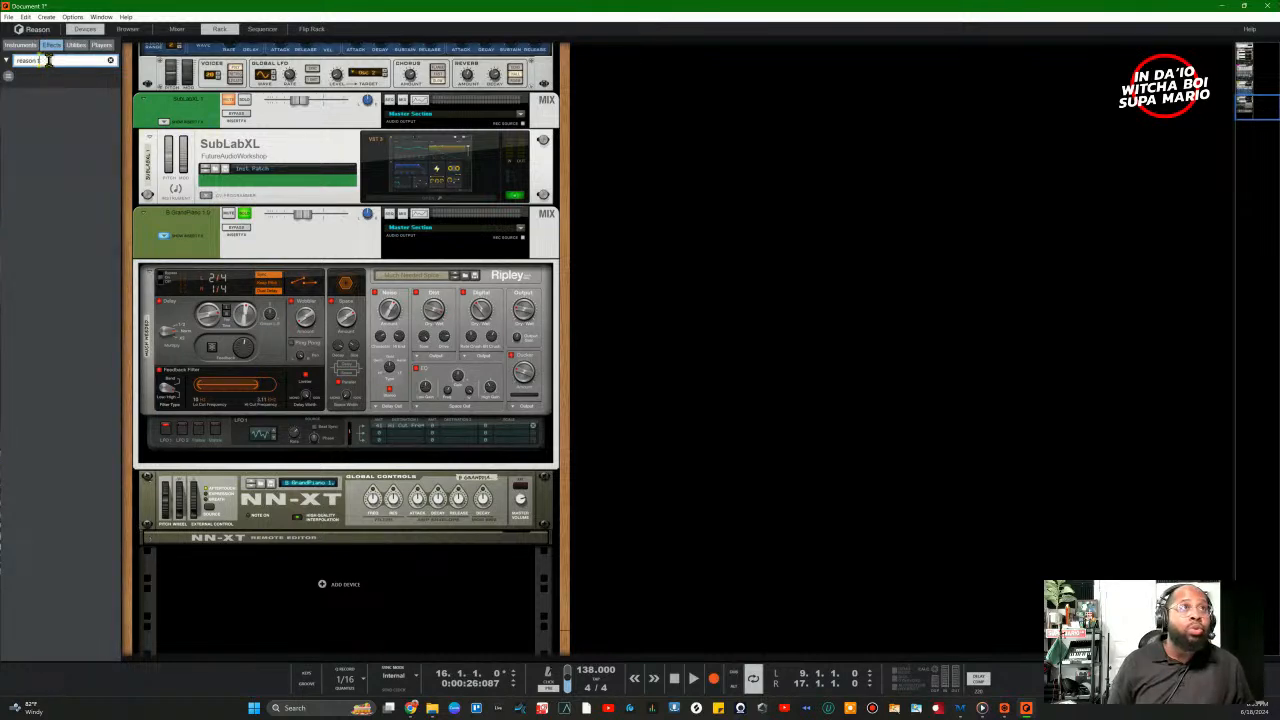
key(BackSpace)
key(BackSpace)
scroll(70, 200, down, 5)
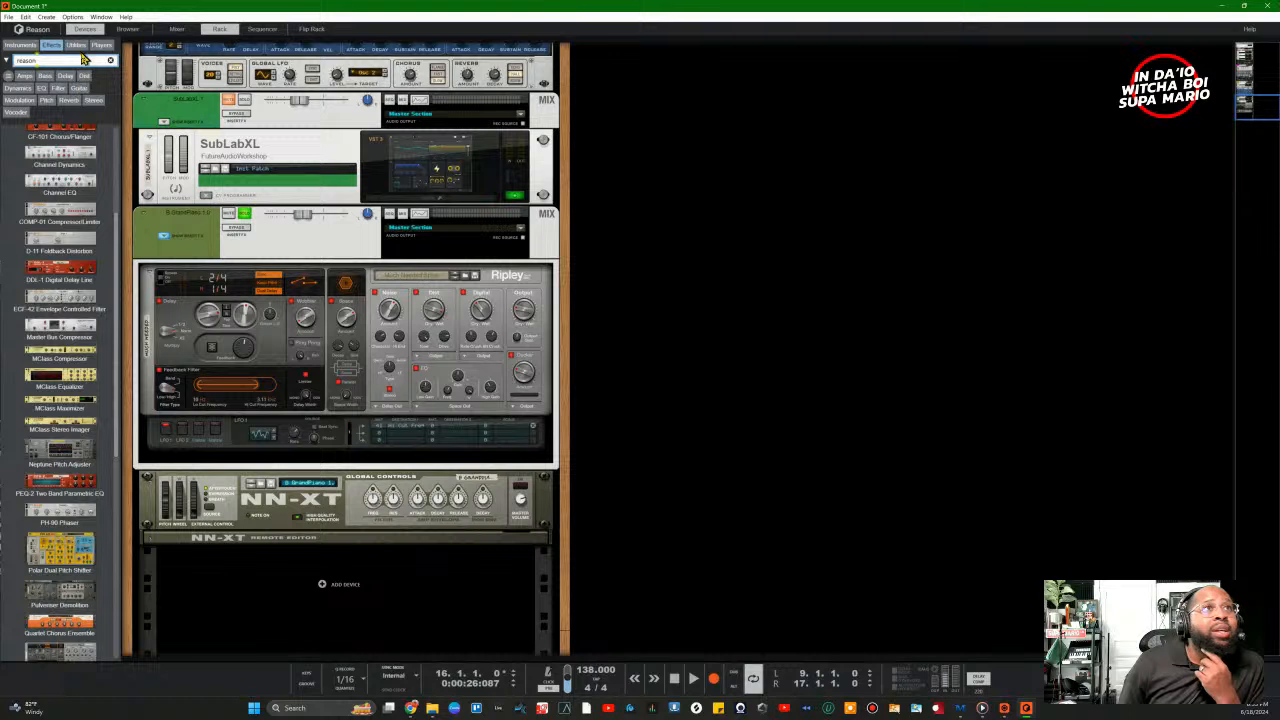
click(76, 45)
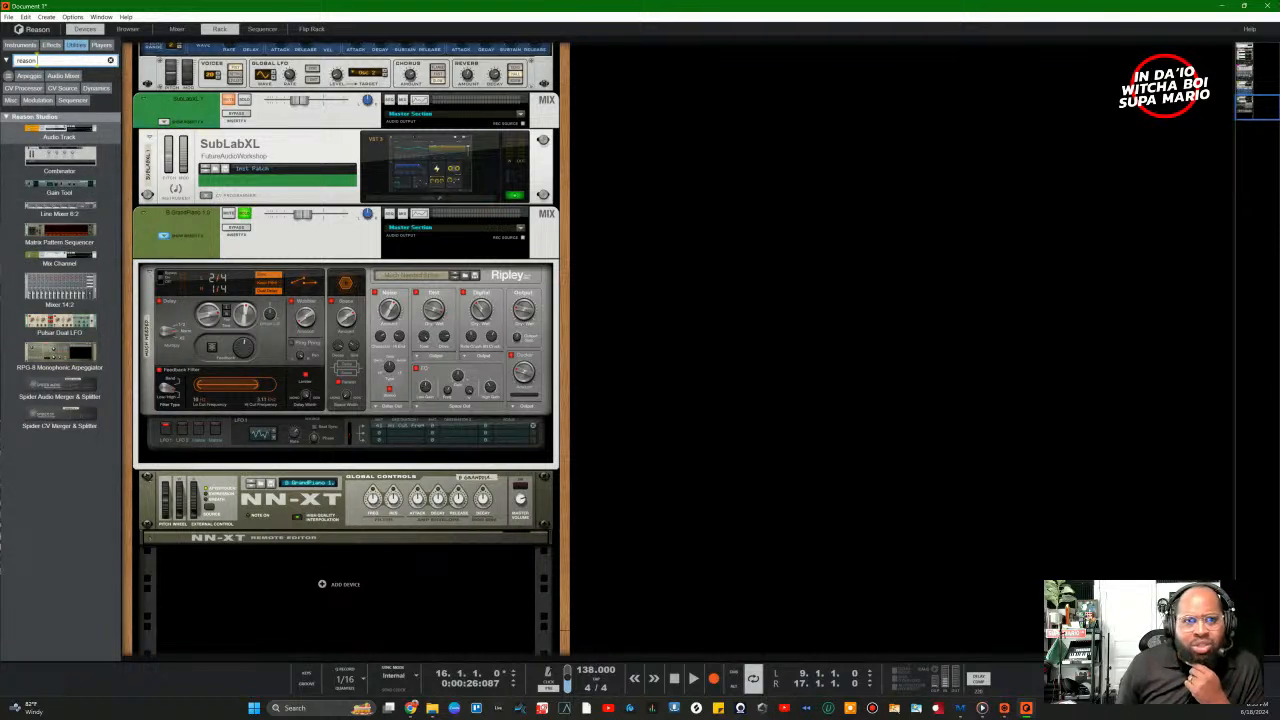
key(alt+Tab)
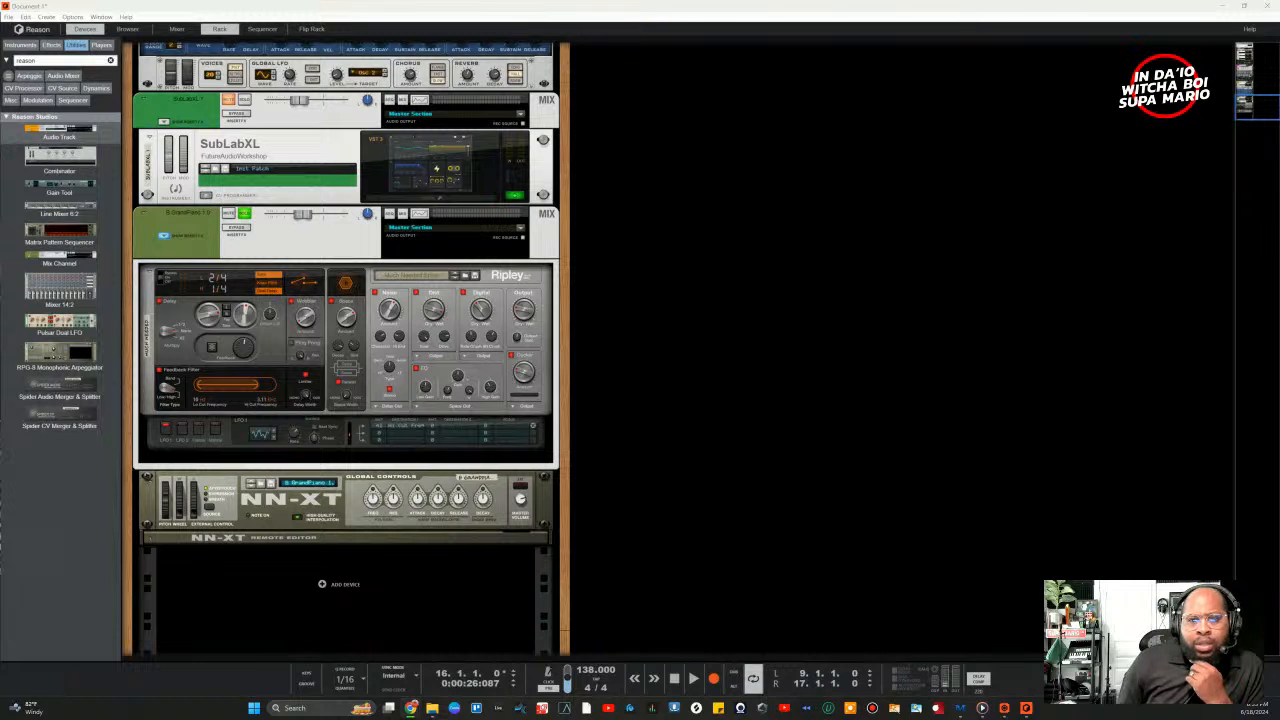
click(111, 62)
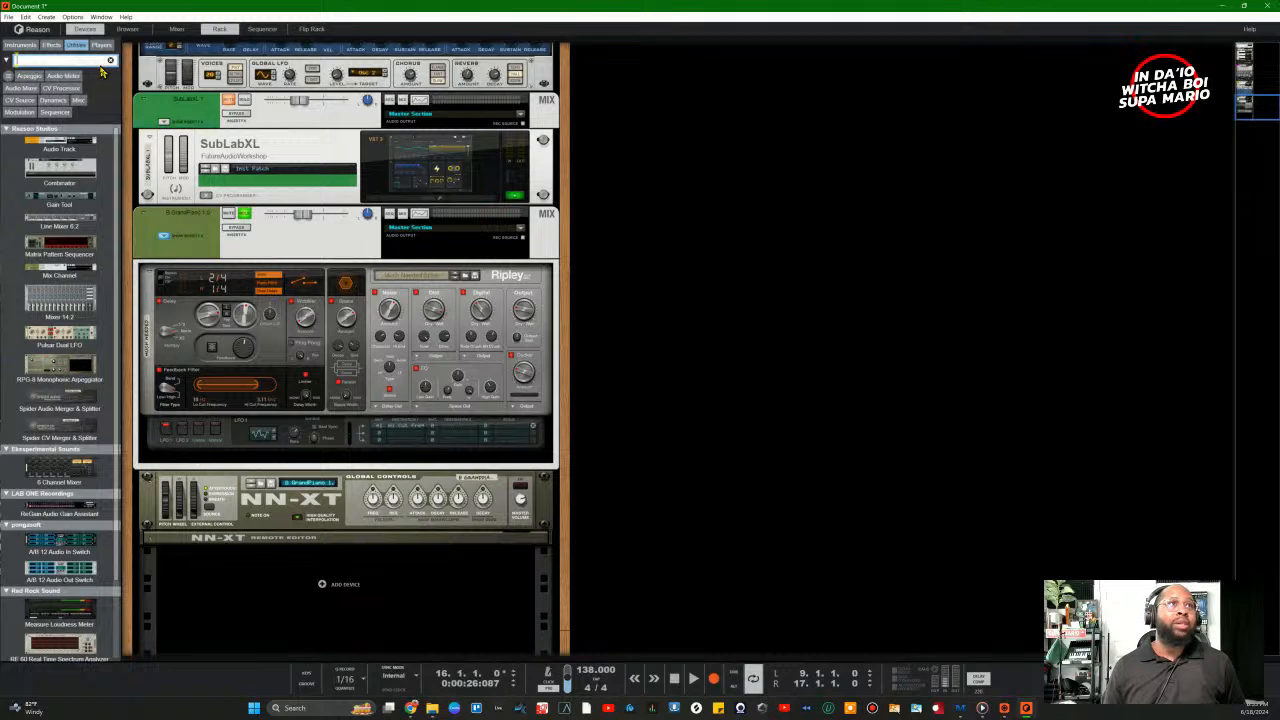
text(stereo)
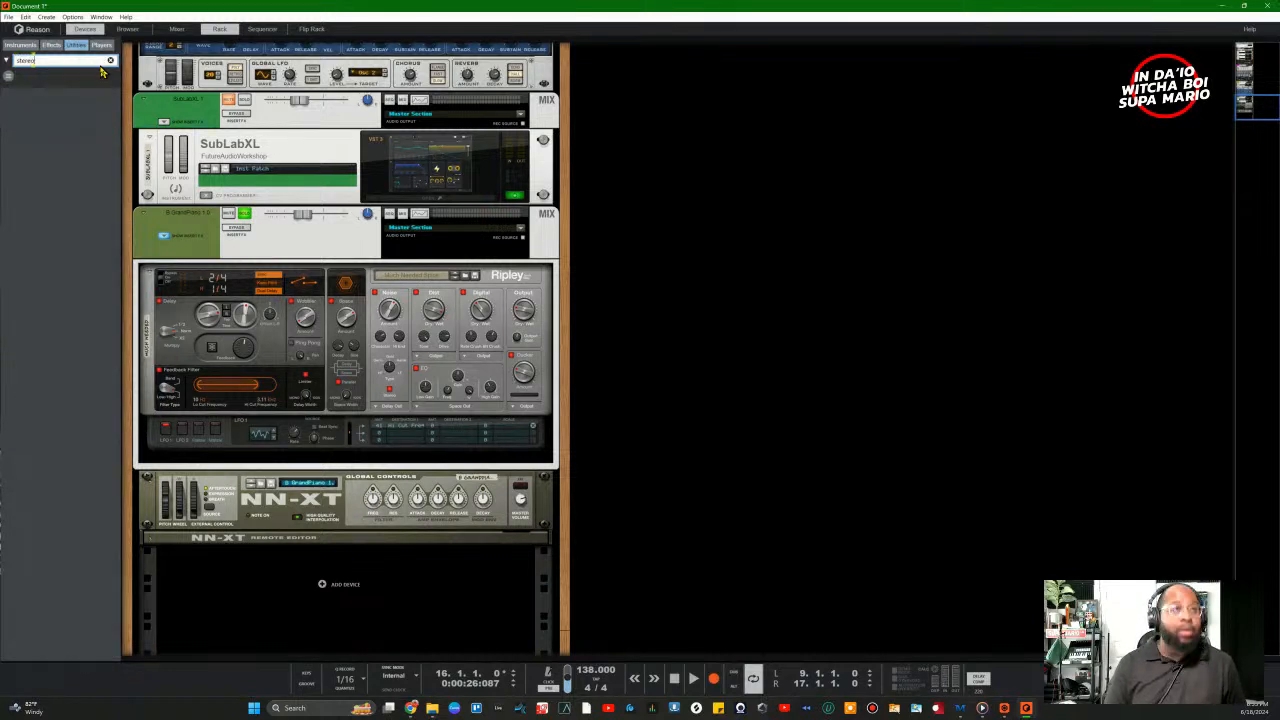
click(76, 46)
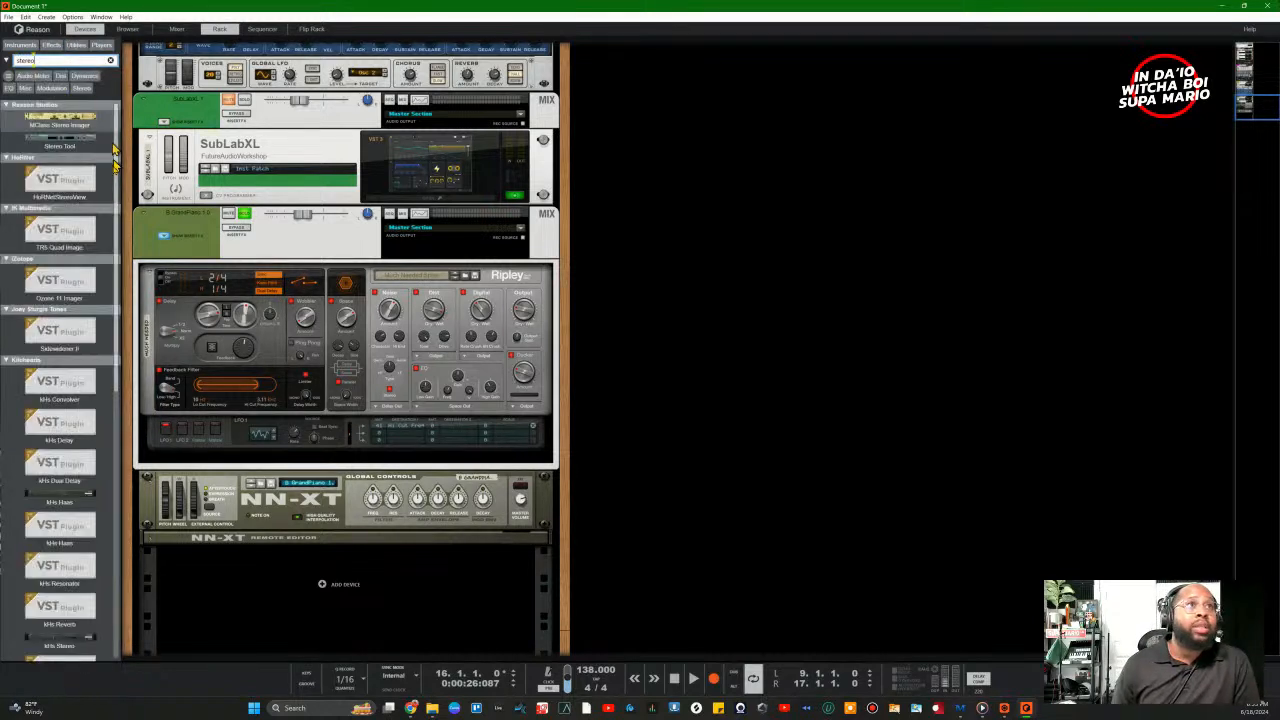
Step: Add a Stereo Tool under the NN-XT with widening ~55%, low bypass ~260 Hz, frequency 41%
drag(70, 147, 345, 597)
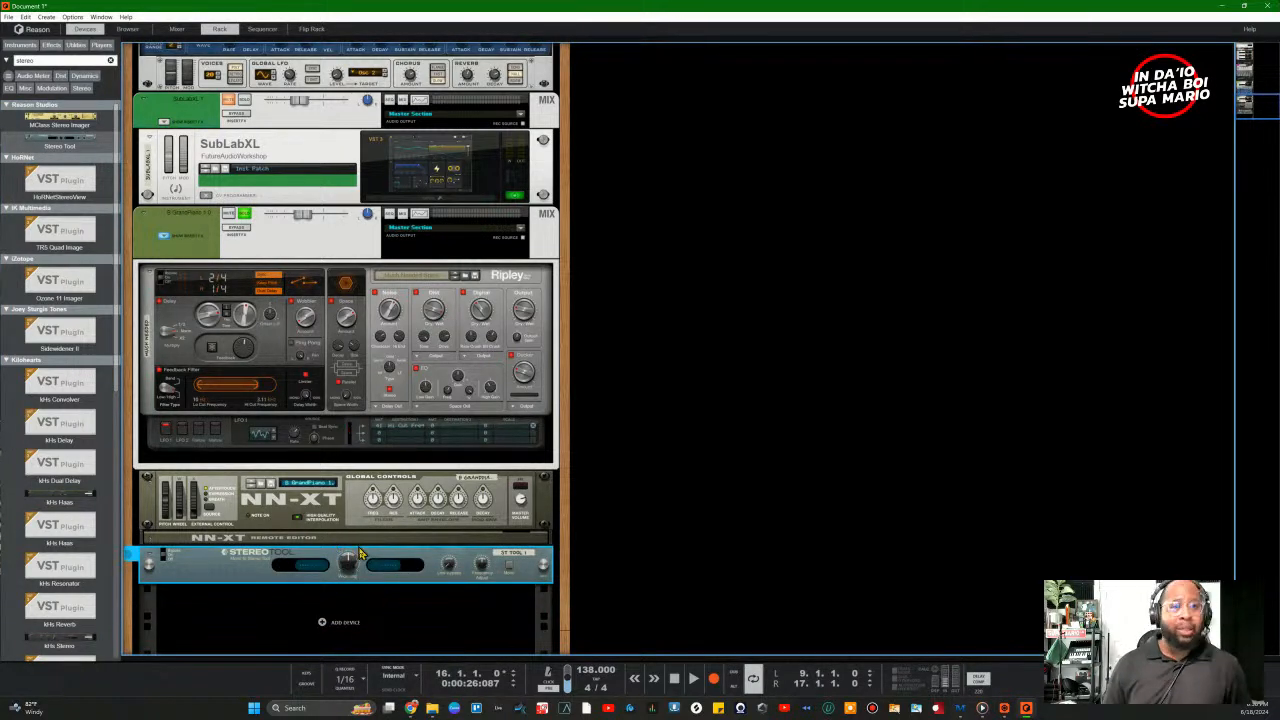
mouse_move(357, 572)
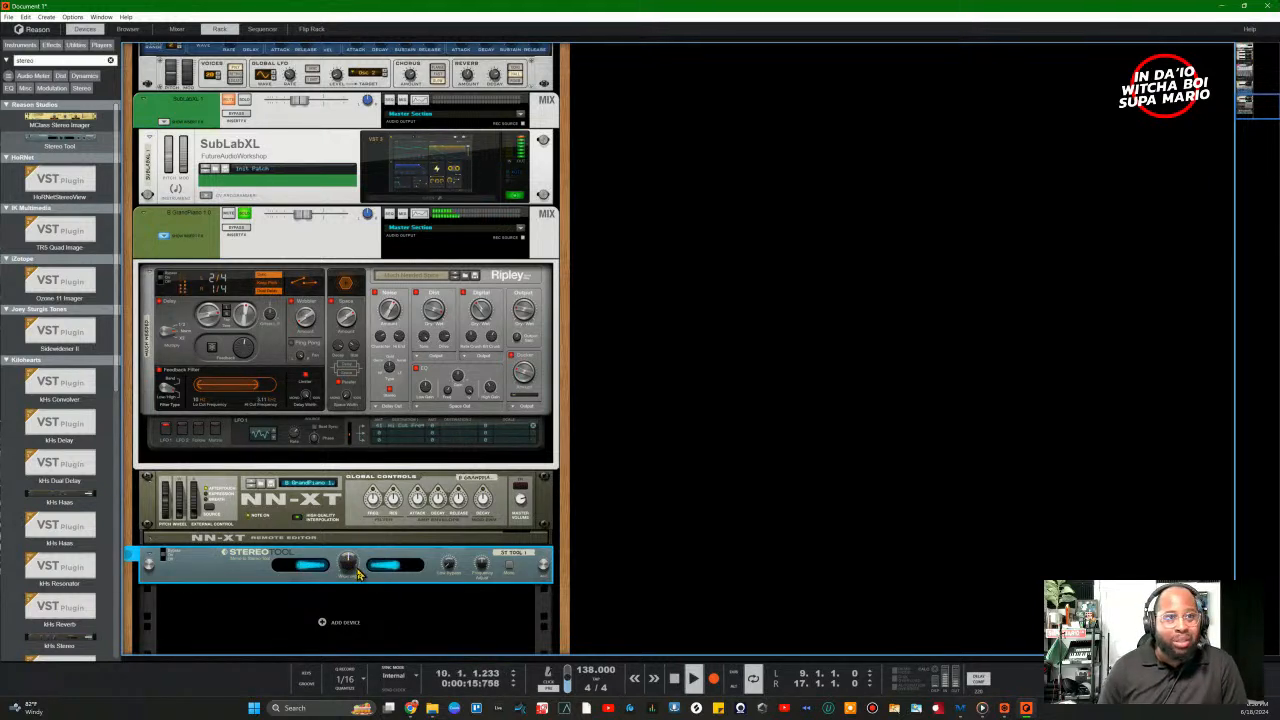
drag(349, 569, 341, 527)
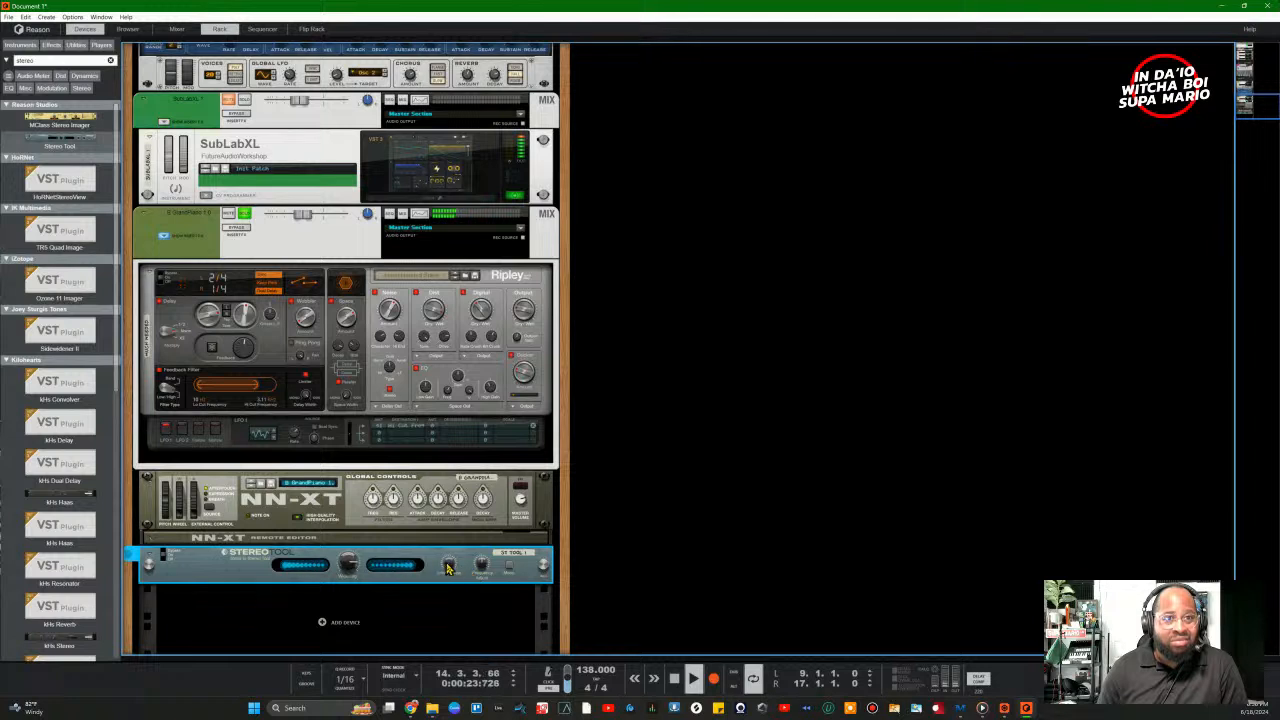
drag(448, 564, 446, 507)
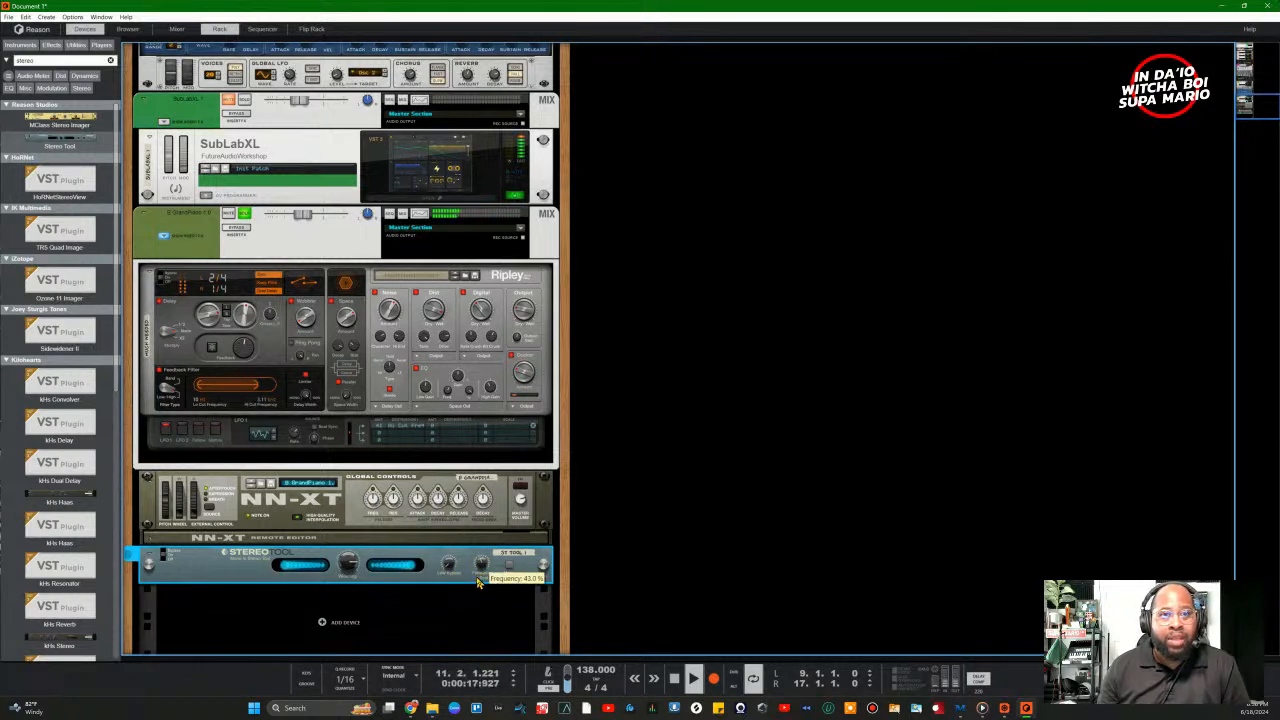
drag(478, 598, 482, 570)
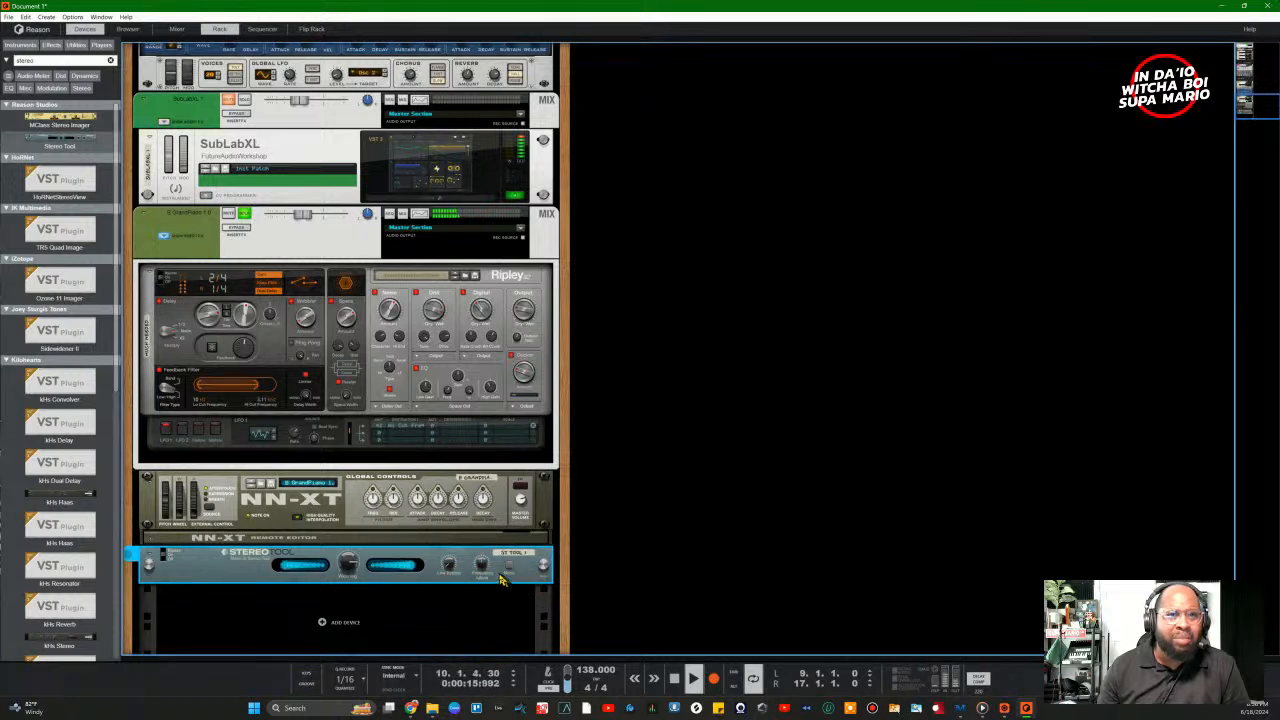
Step: Select the GrandPiano channel and compare the Stereo Tool in mono, then turn mono off
scroll(511, 569, up, 1)
click(511, 569)
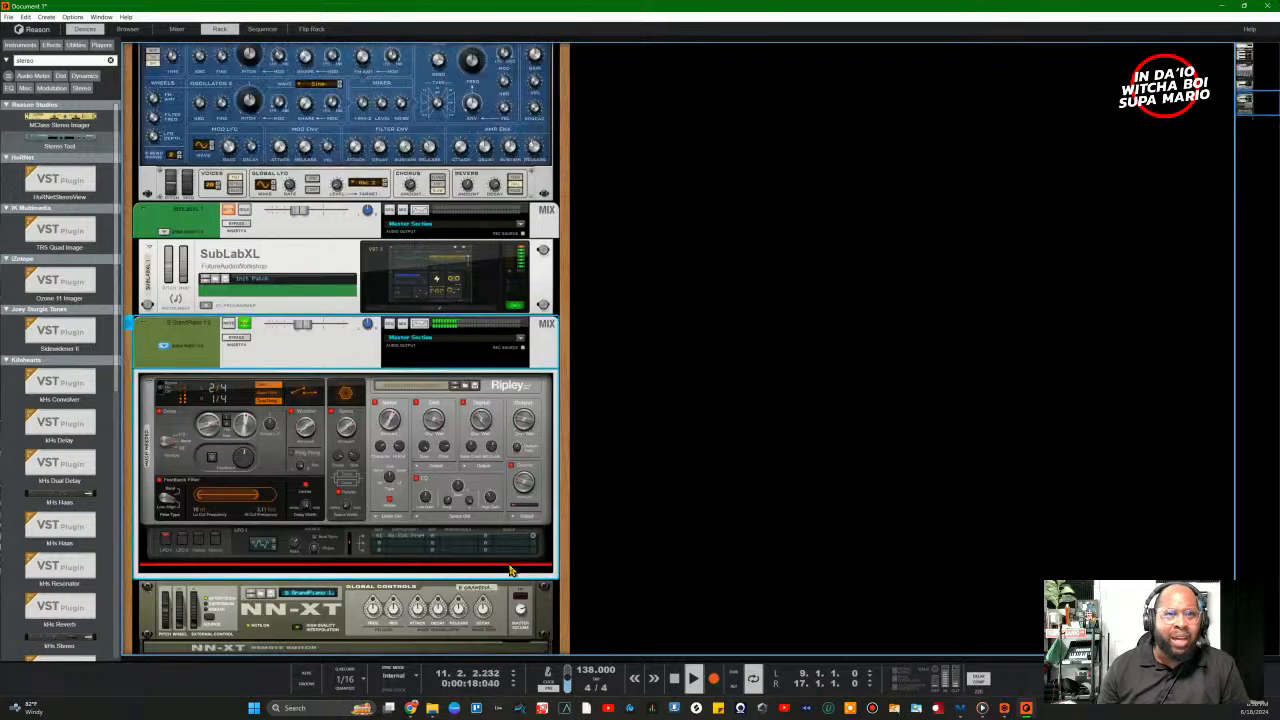
scroll(515, 600, down, 2)
click(509, 528)
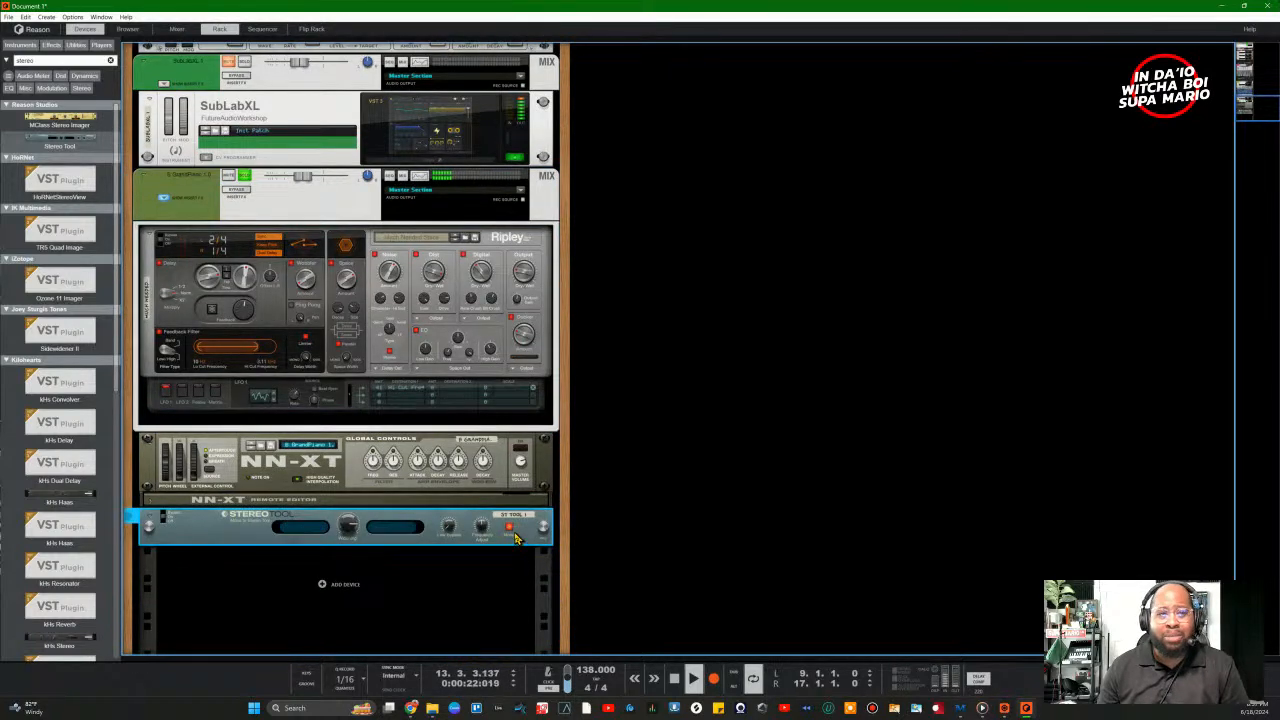
click(508, 530)
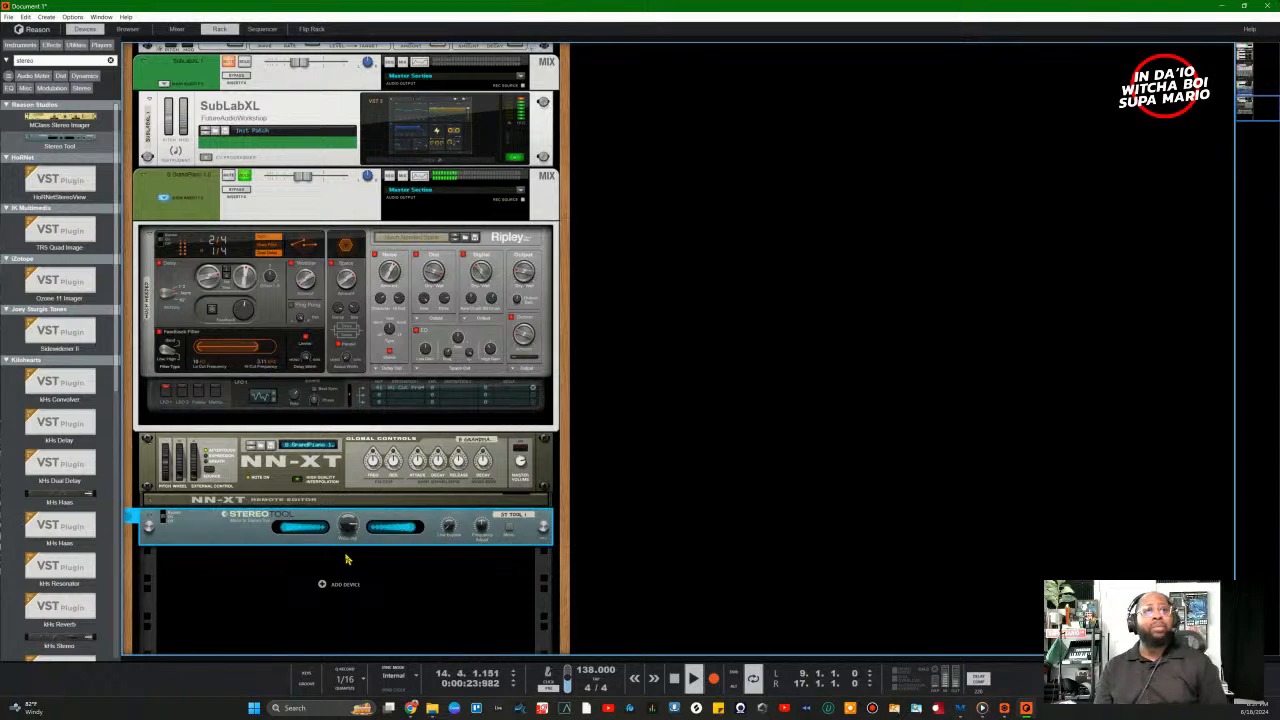
Step: Try cutting the piano devices, stop playback, and undo the cut
right_click(222, 541)
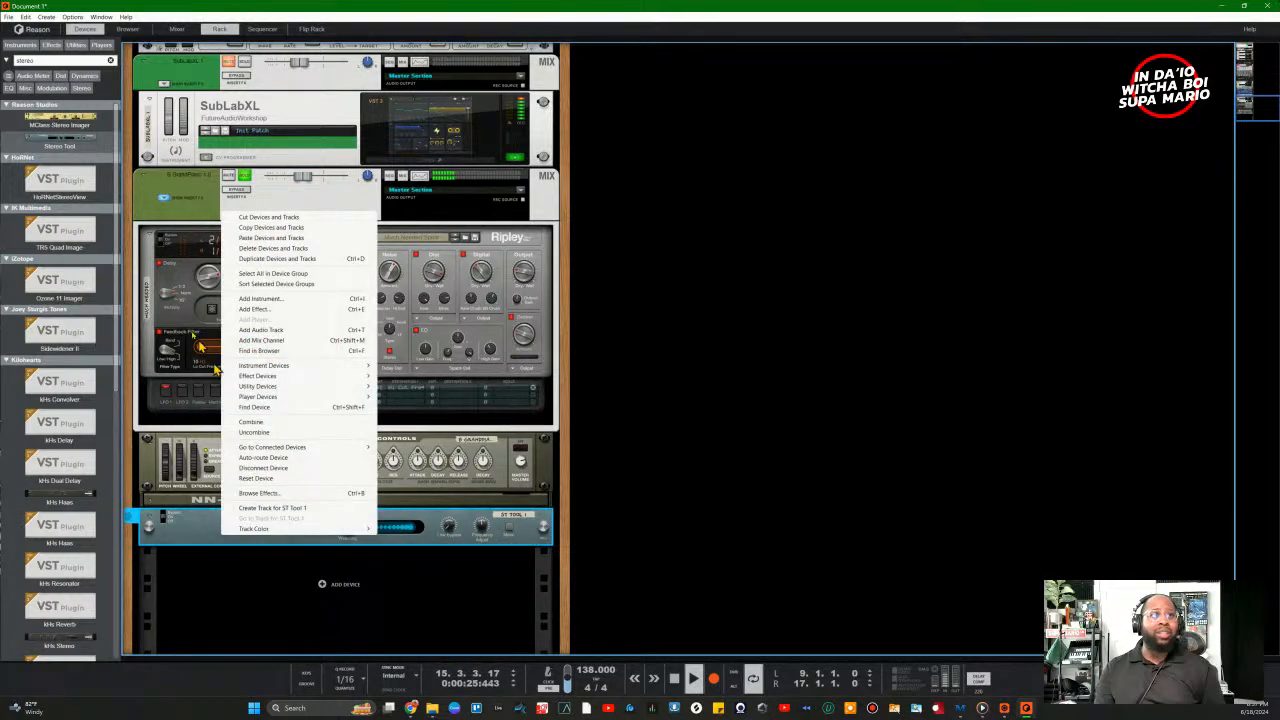
click(237, 215)
key(space)
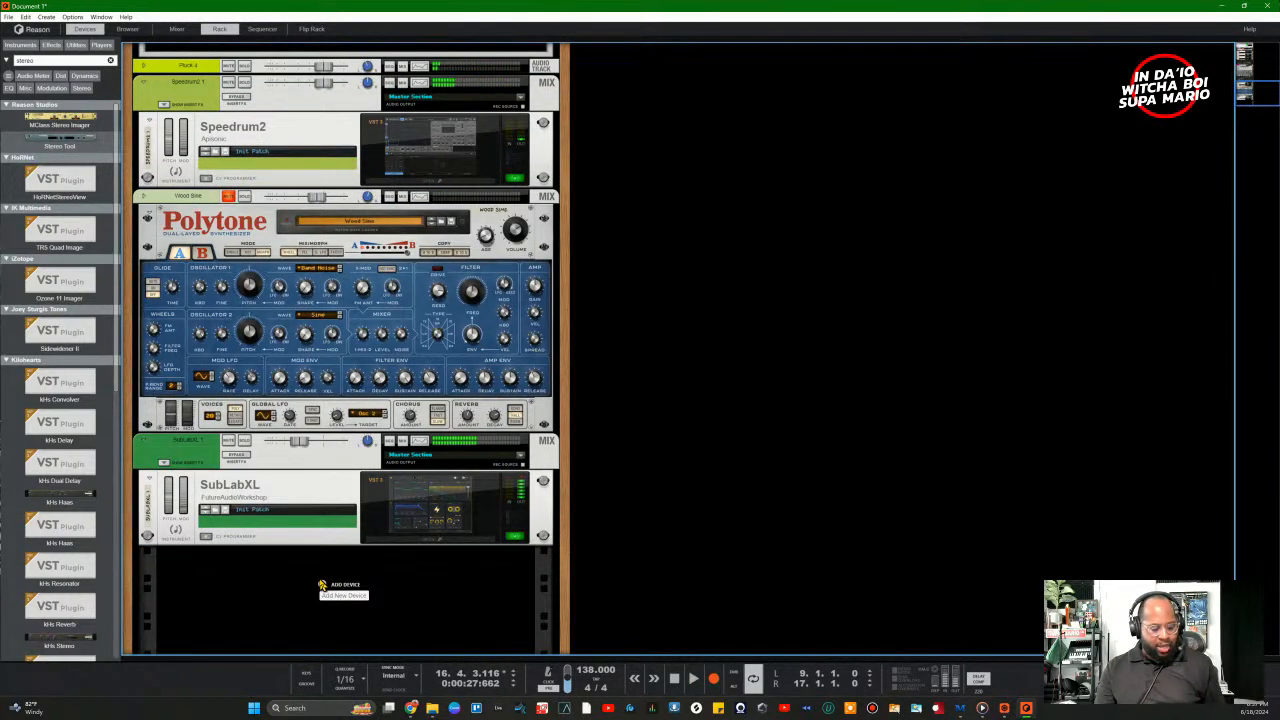
key(ctrl+z)
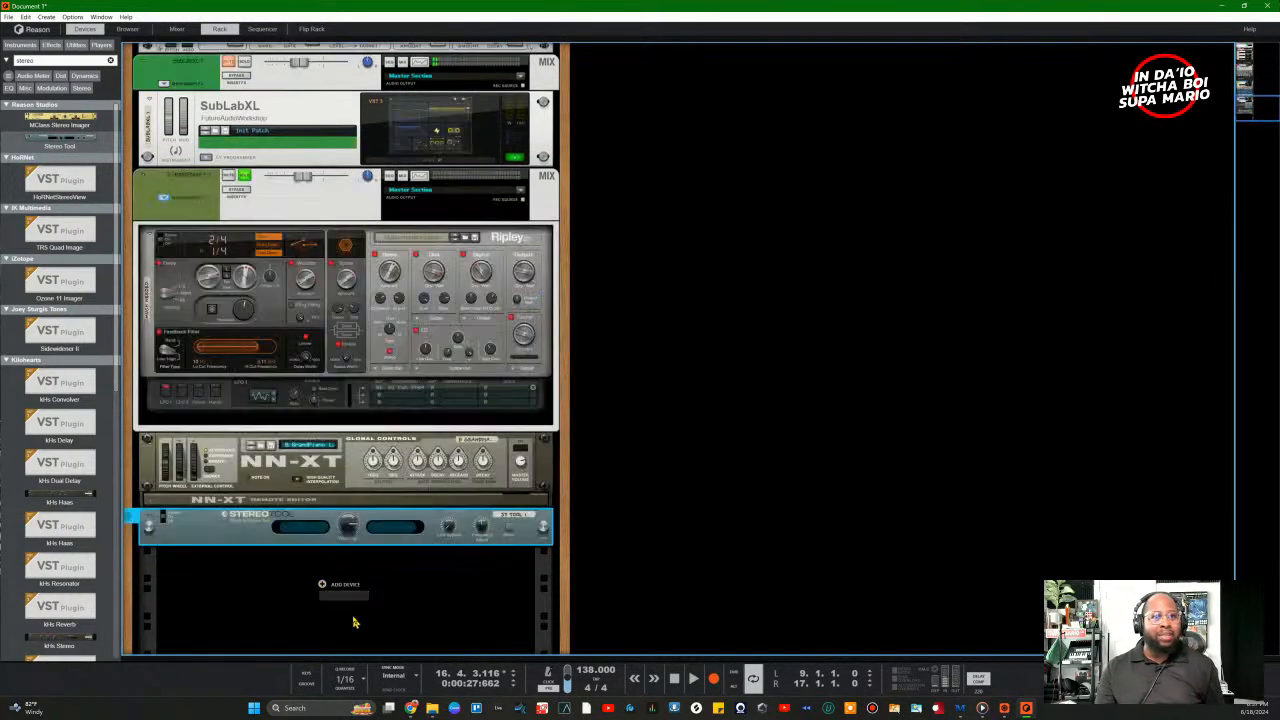
Step: Duplicate the GrandPiano device chain, then delete the Stereo Tool and confirm the removal
right_click(237, 534)
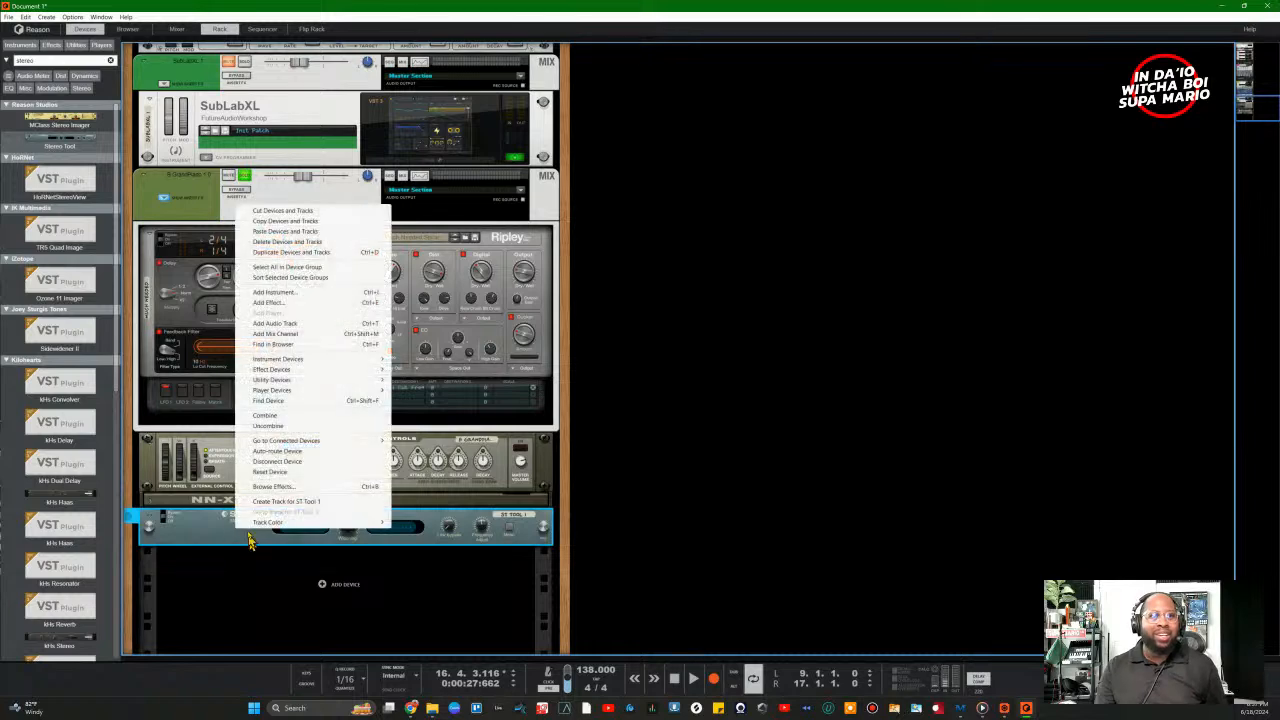
click(272, 252)
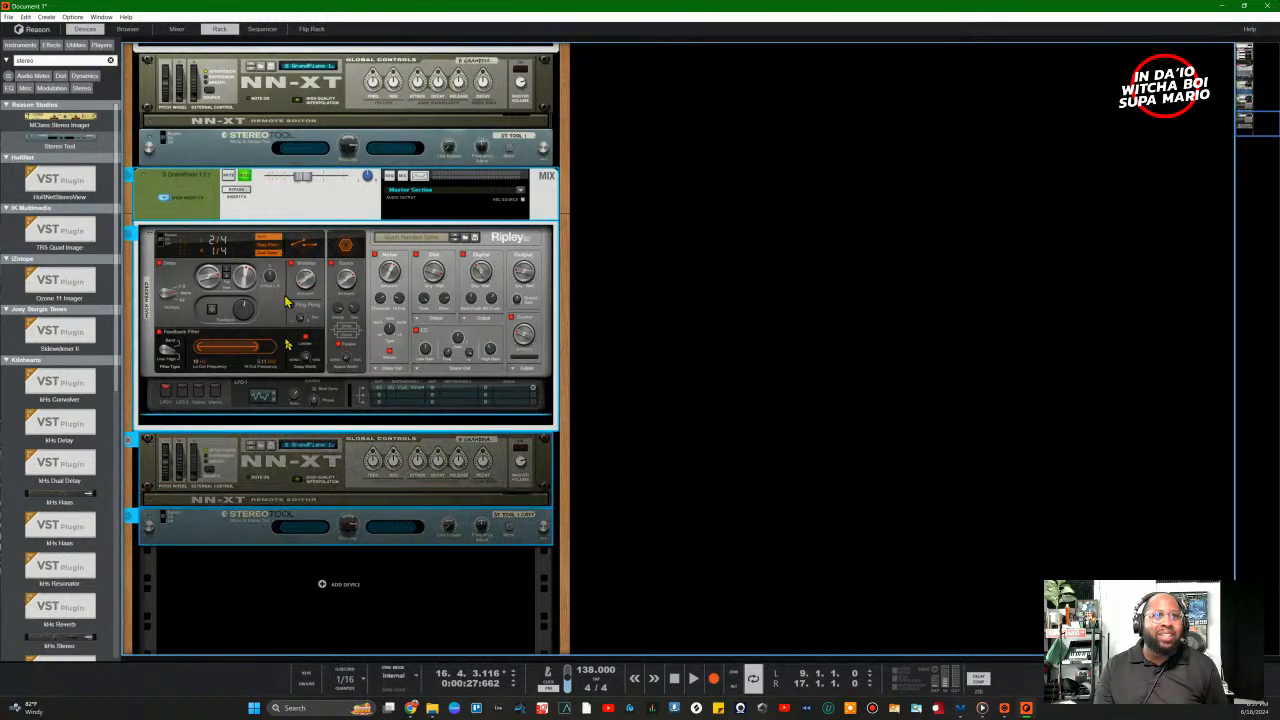
click(273, 526)
right_click(273, 529)
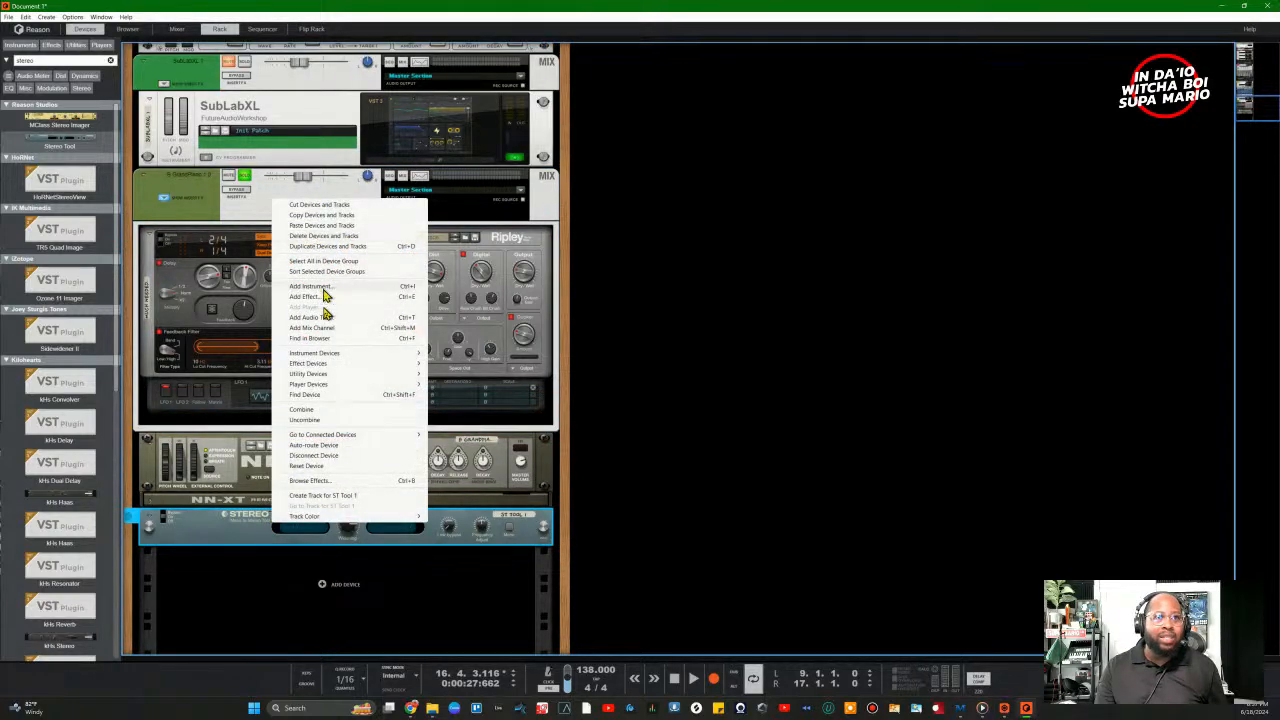
click(300, 651)
click(267, 513)
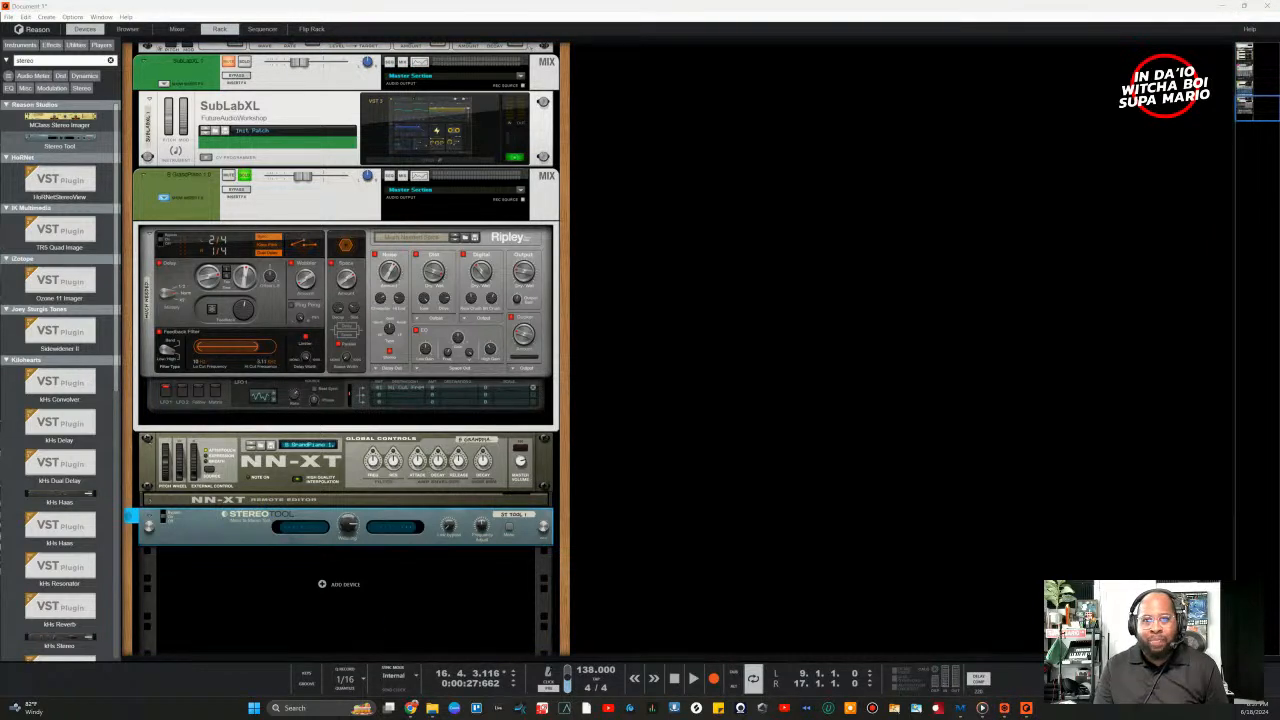
key(Delete)
click(656, 474)
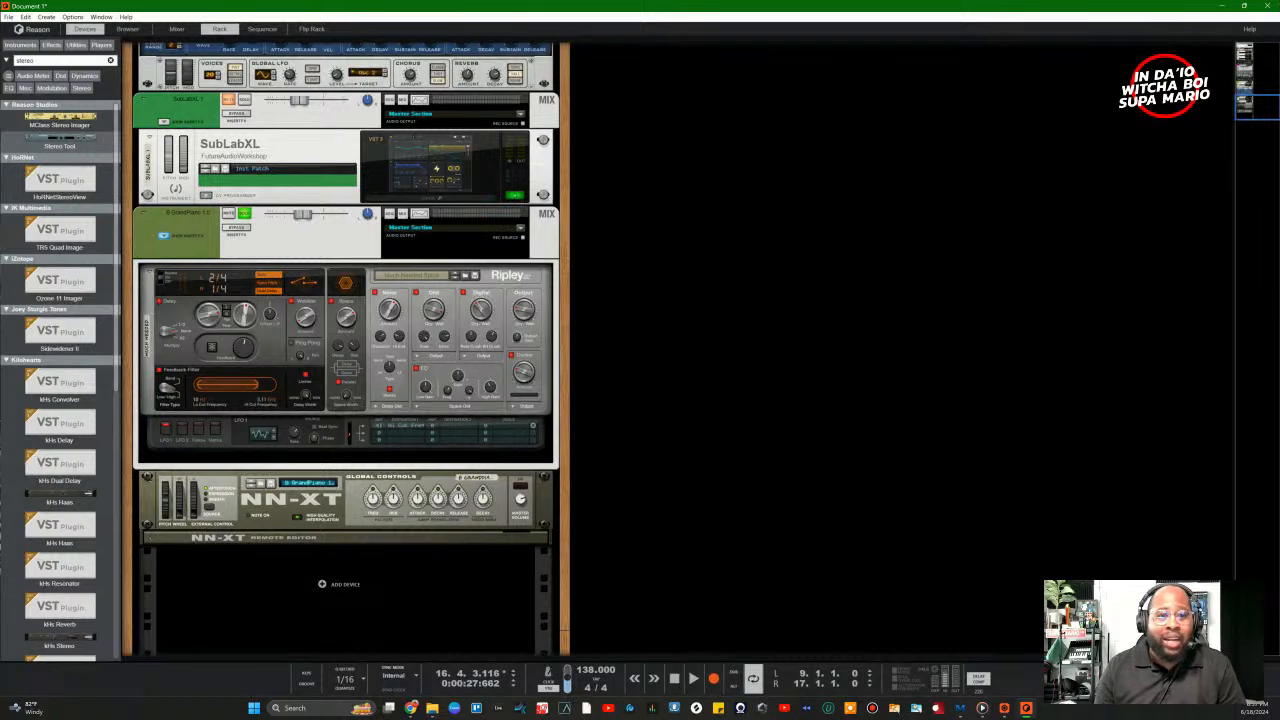
scroll(290, 540, up, 5)
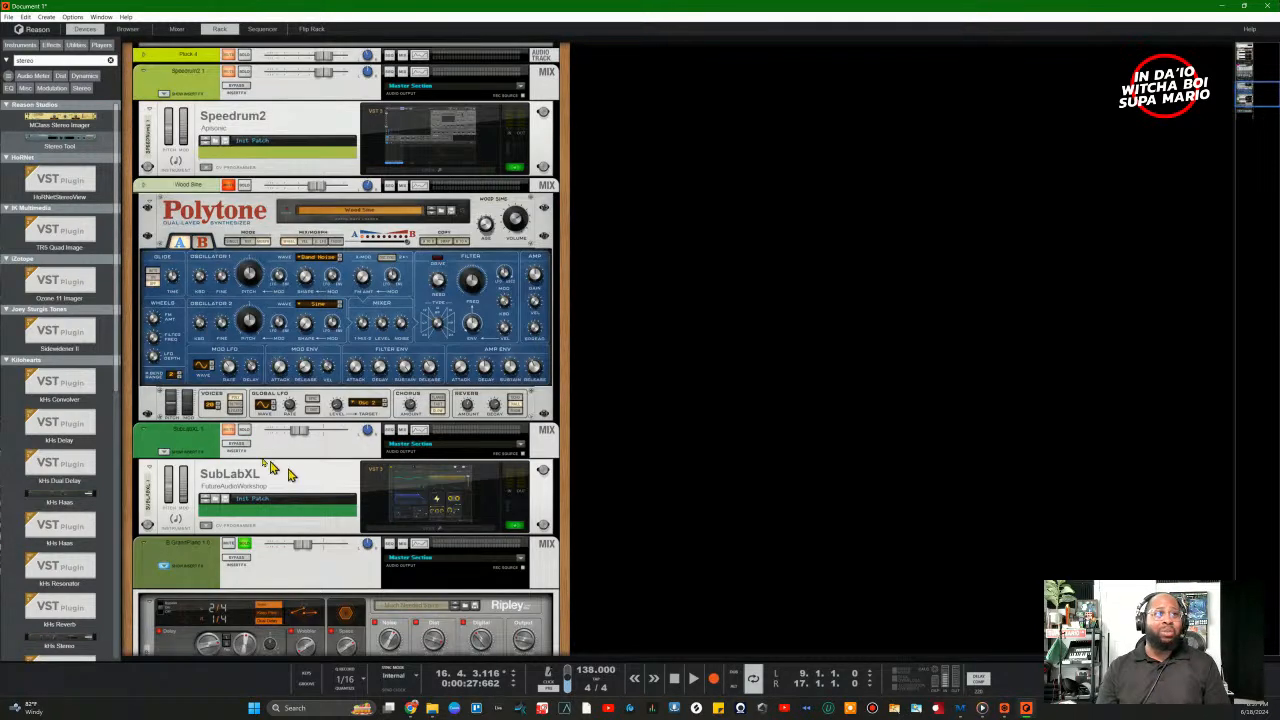
scroll(288, 474, down, 5)
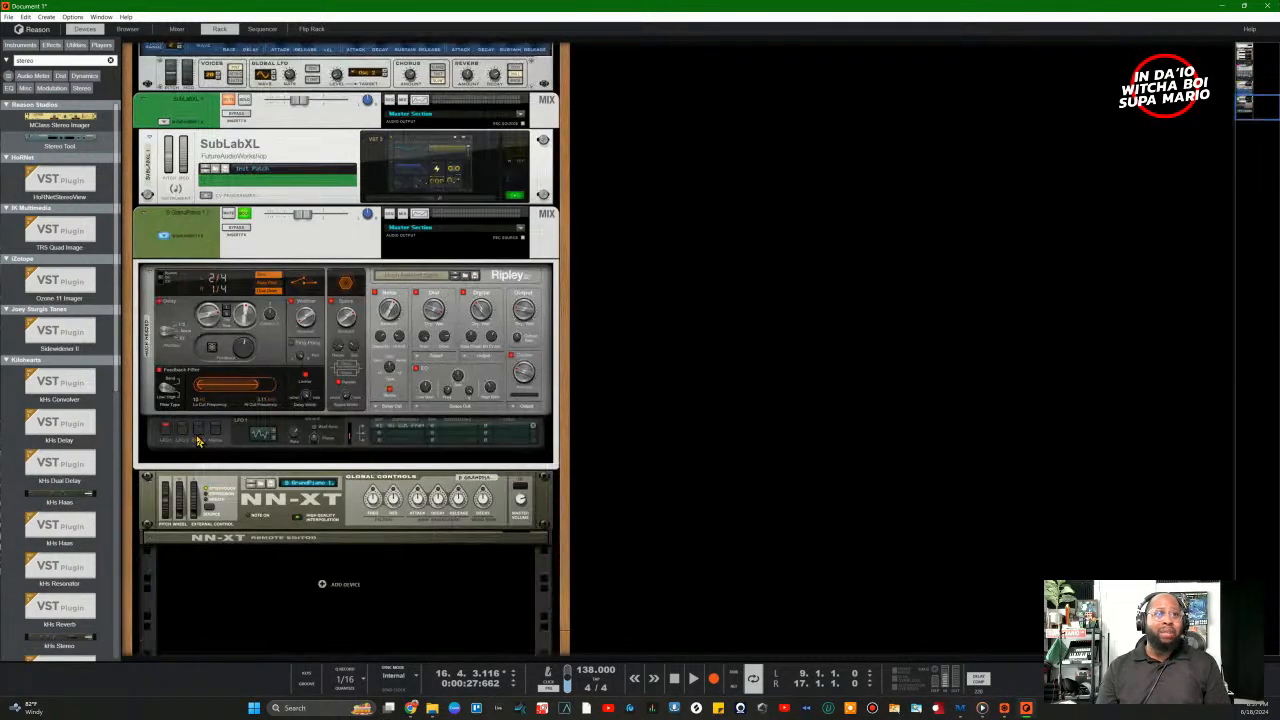
Step: Search the browser for 'sidechain', add a Sidechain Tool below the NN-XT, and start playback
click(110, 61)
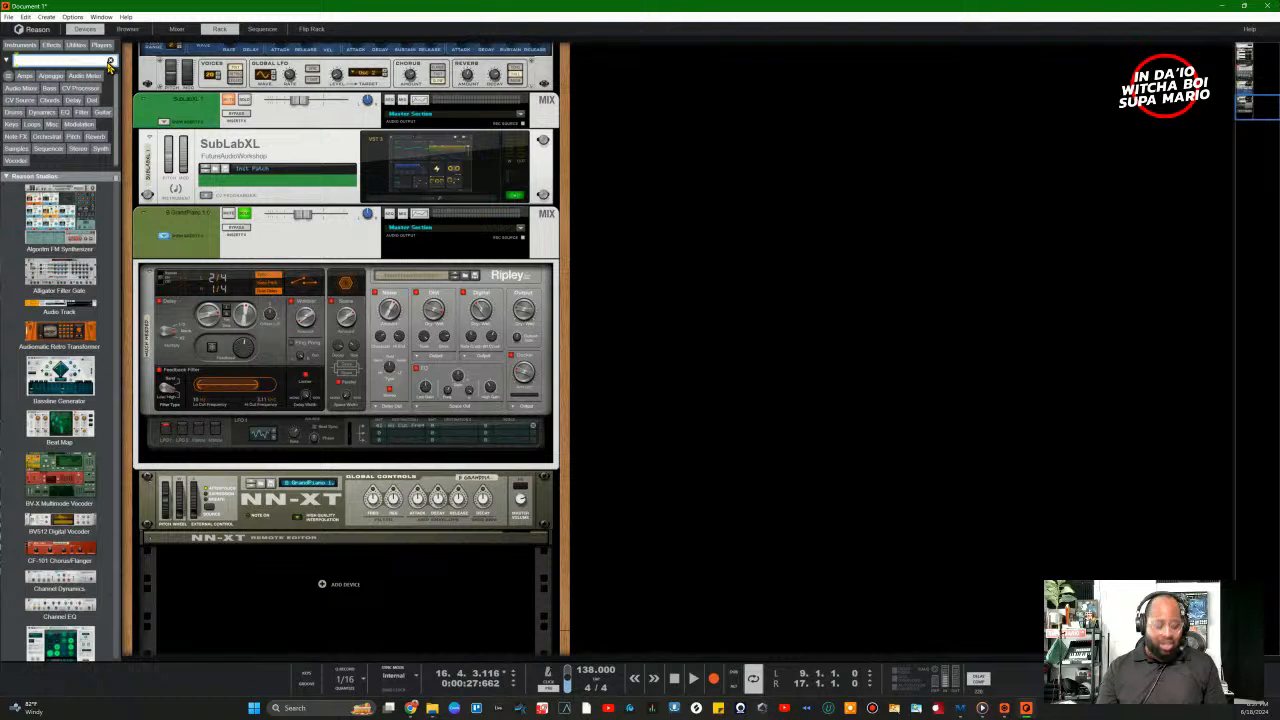
text(sidecha)
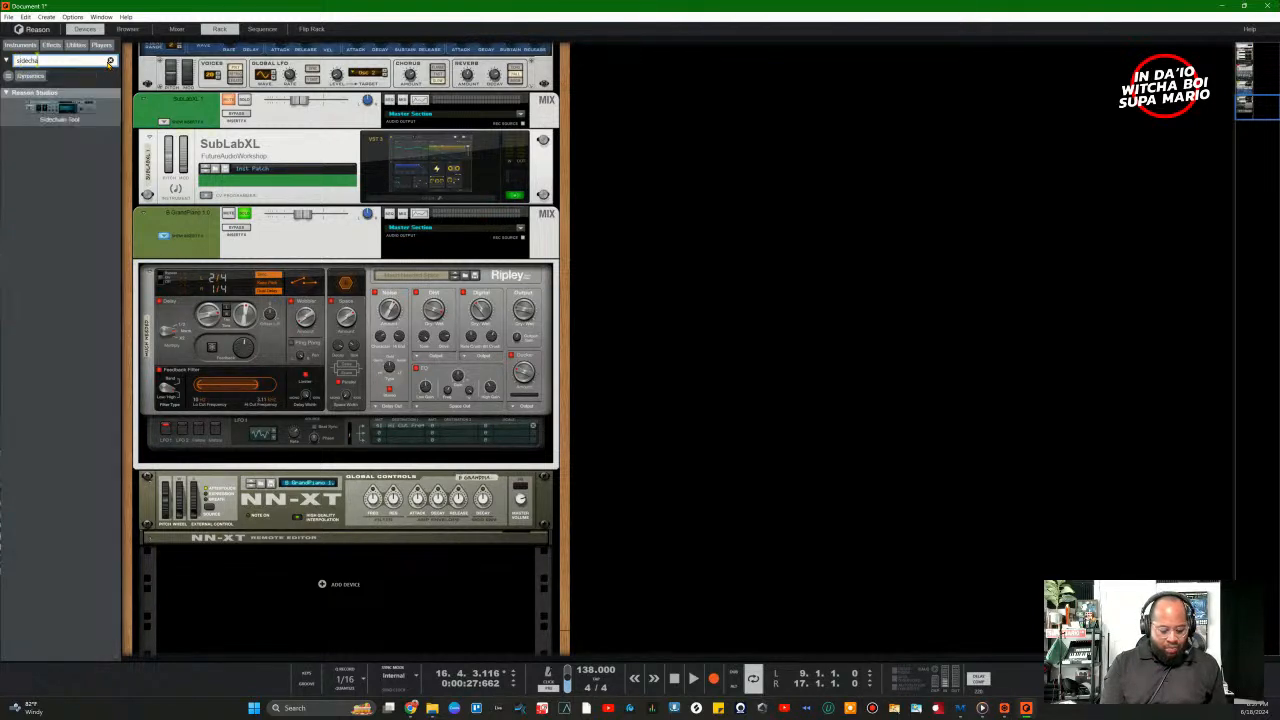
text(in)
drag(70, 108, 390, 580)
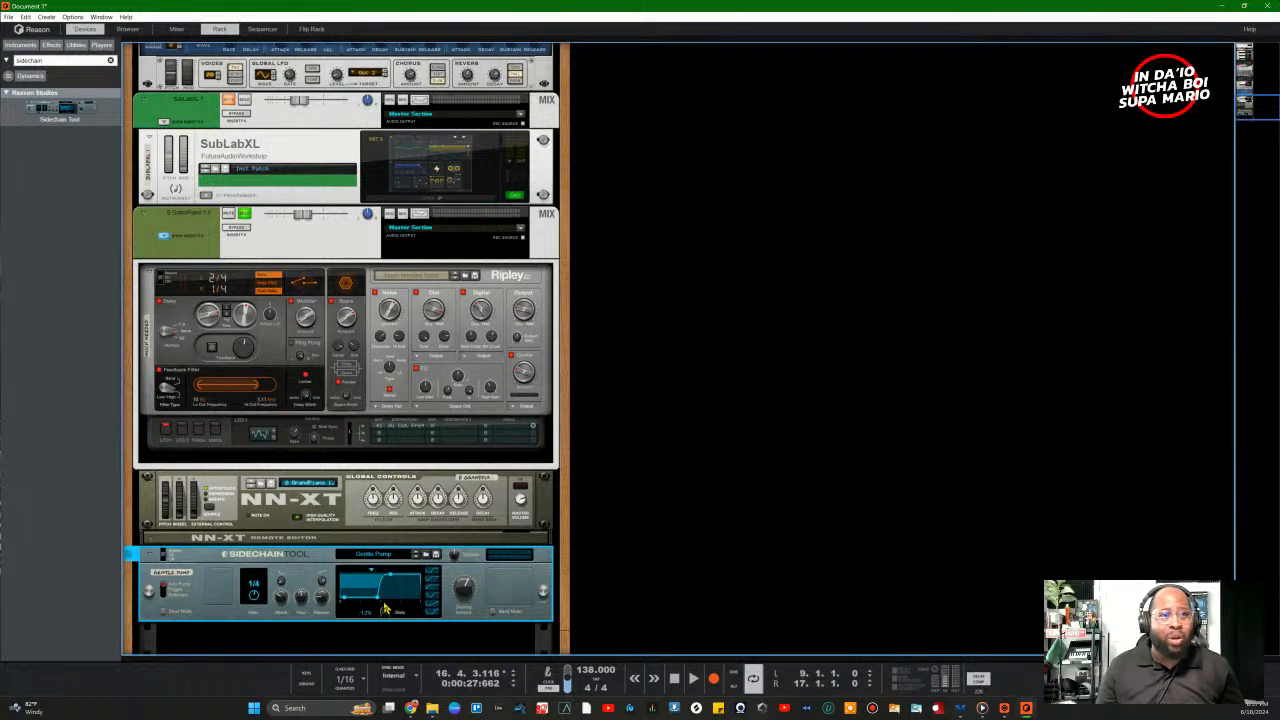
key(space)
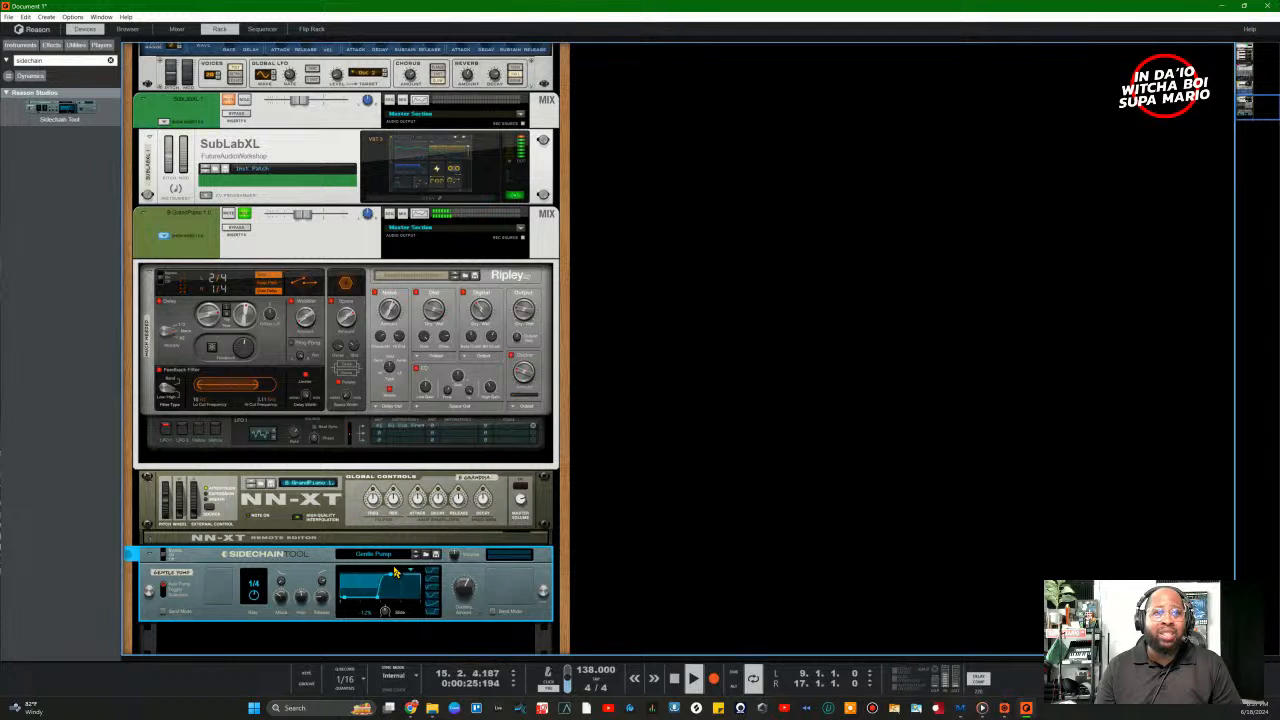
Step: Delete the Sidechain Tool, confirm the removal, and stop playback
right_click(226, 562)
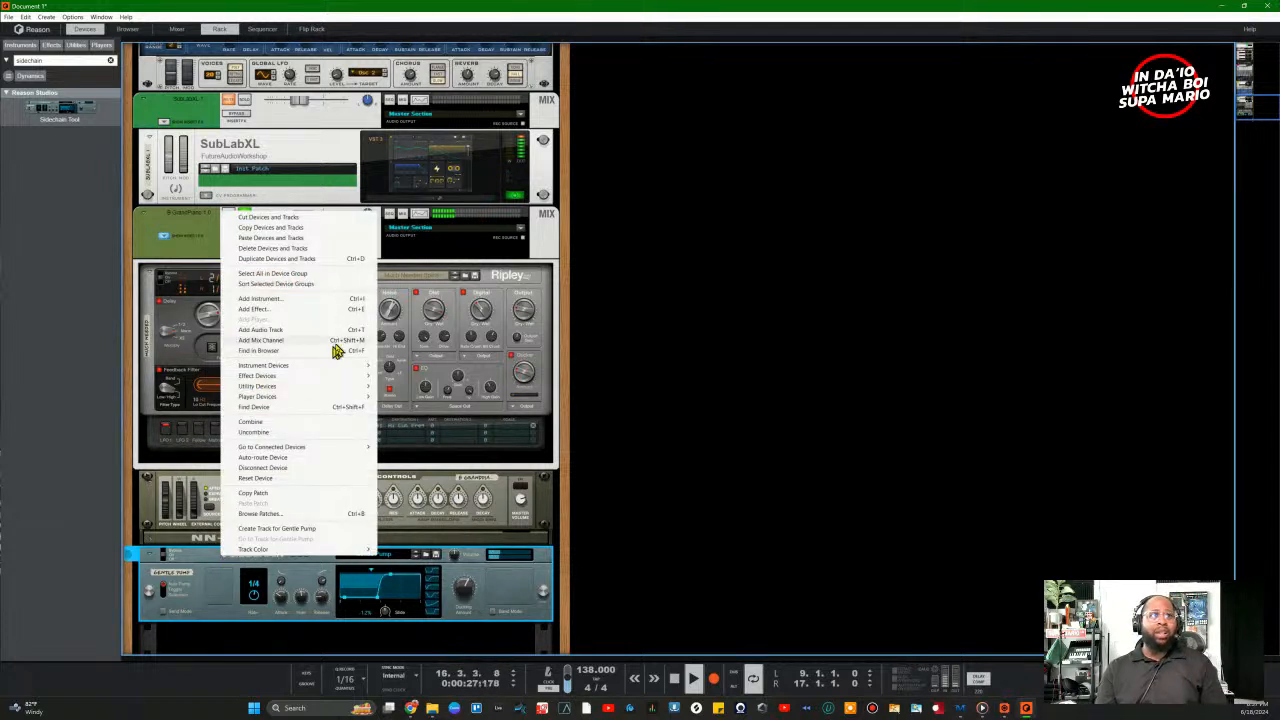
click(197, 567)
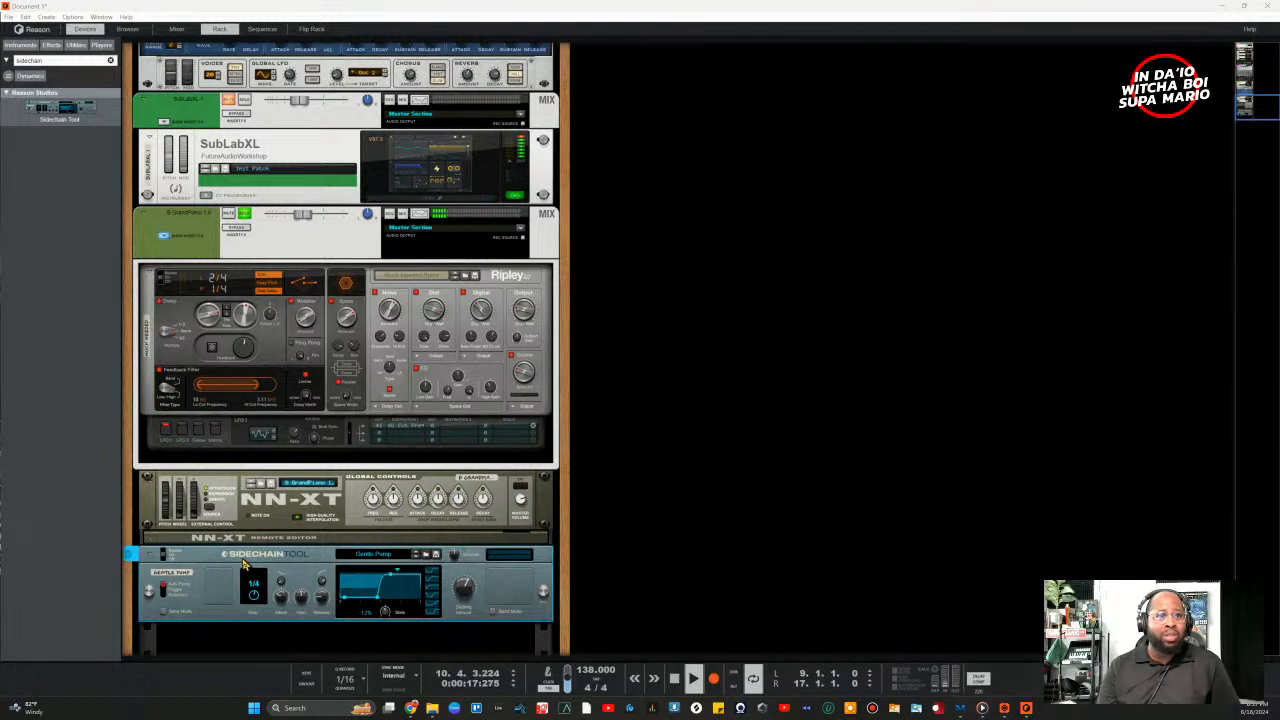
key(Delete)
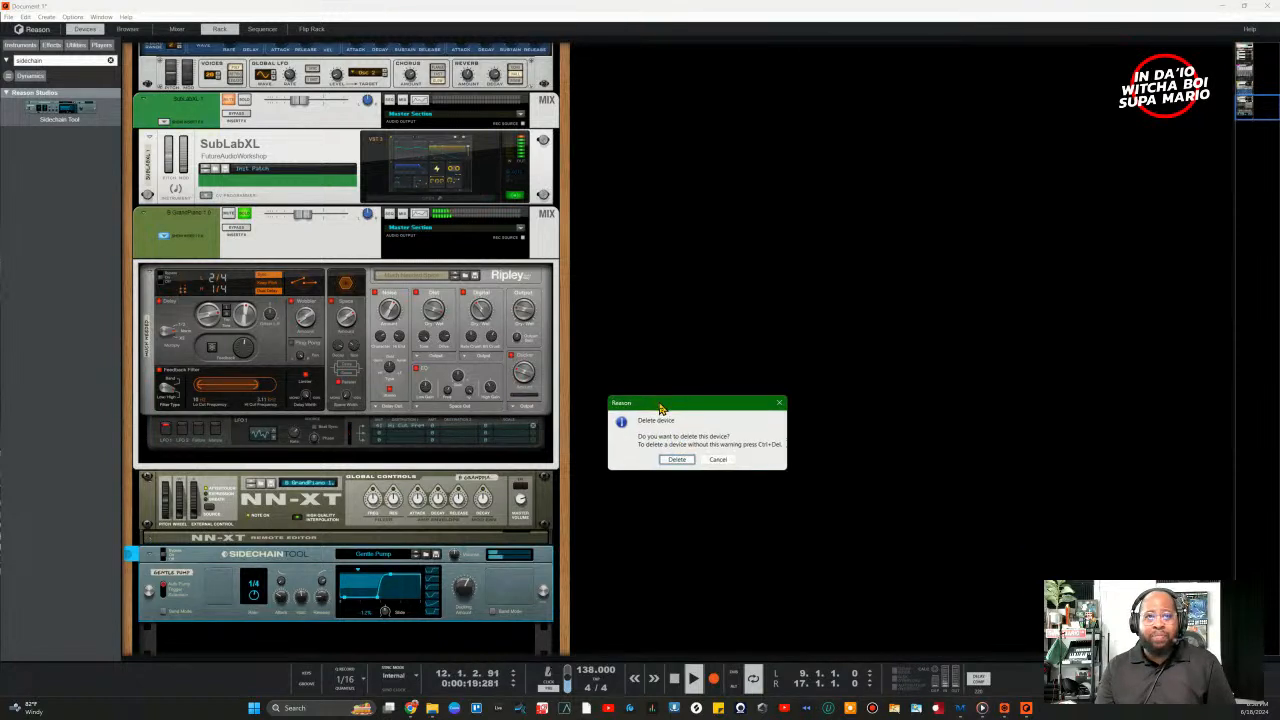
click(671, 457)
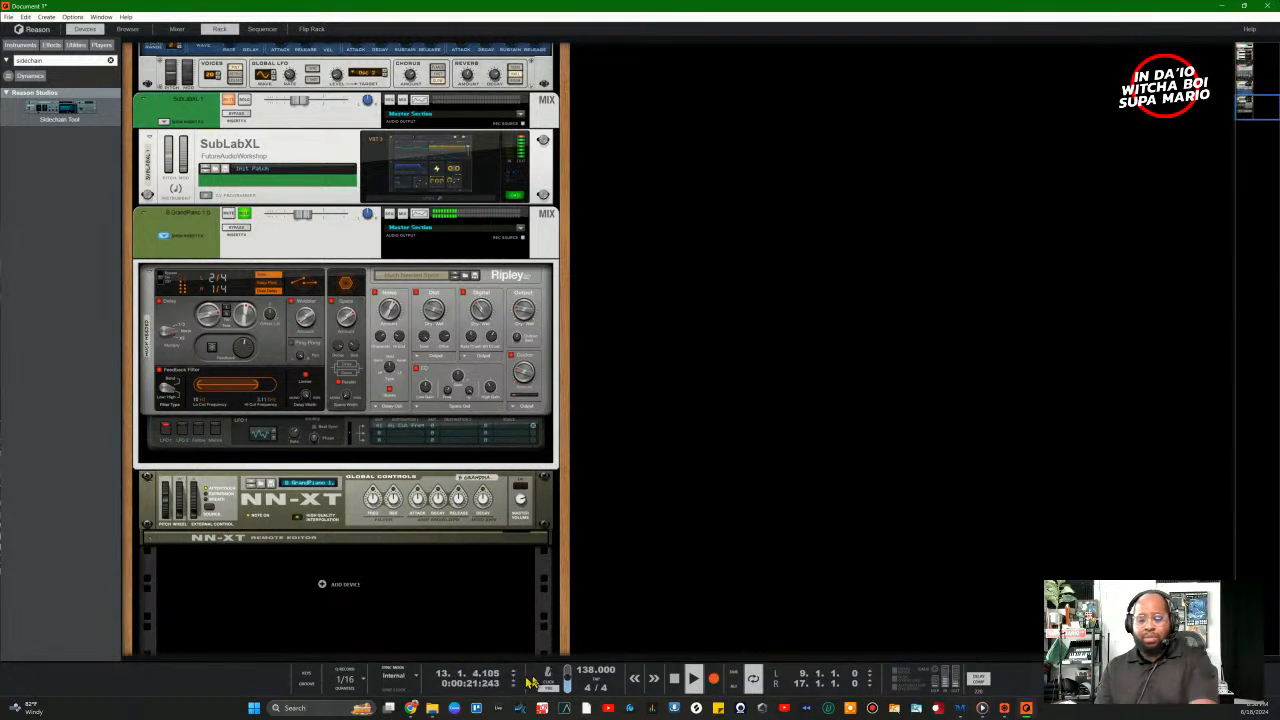
key(space)
Step: Play the song and scroll through the rack, selecting the GrandPiano and Wood Sine channels
click(245, 222)
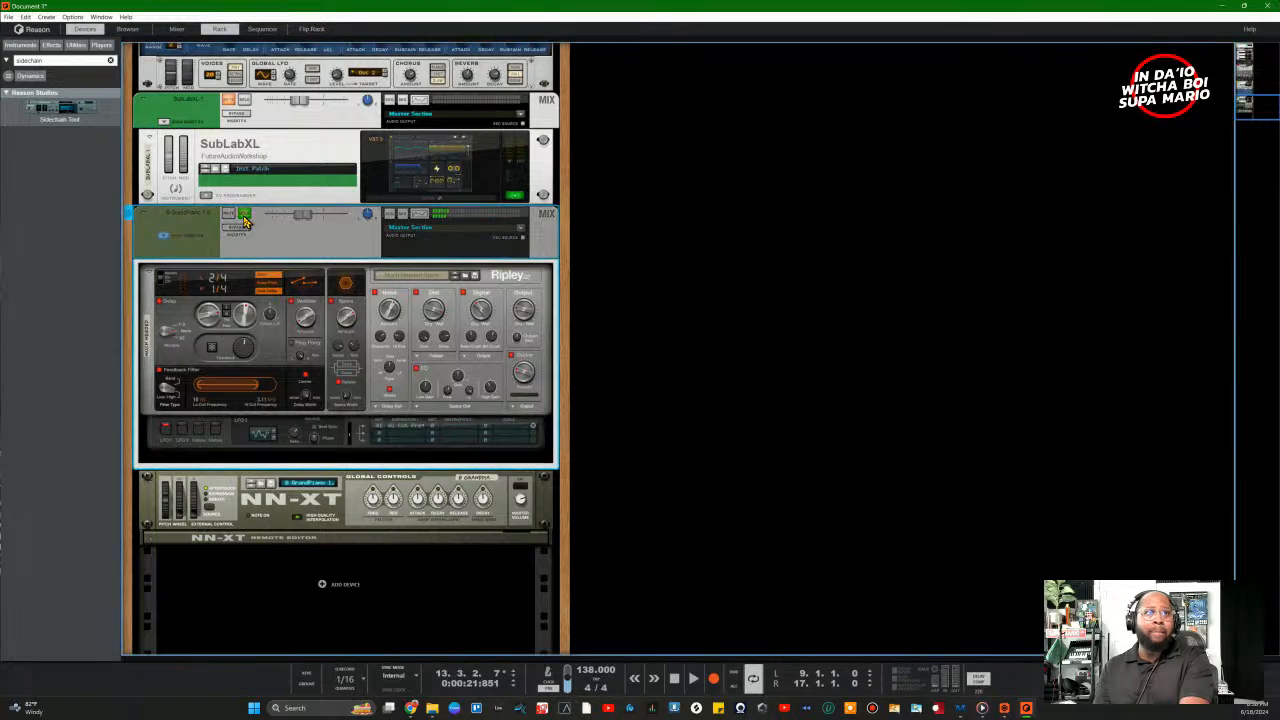
key(space)
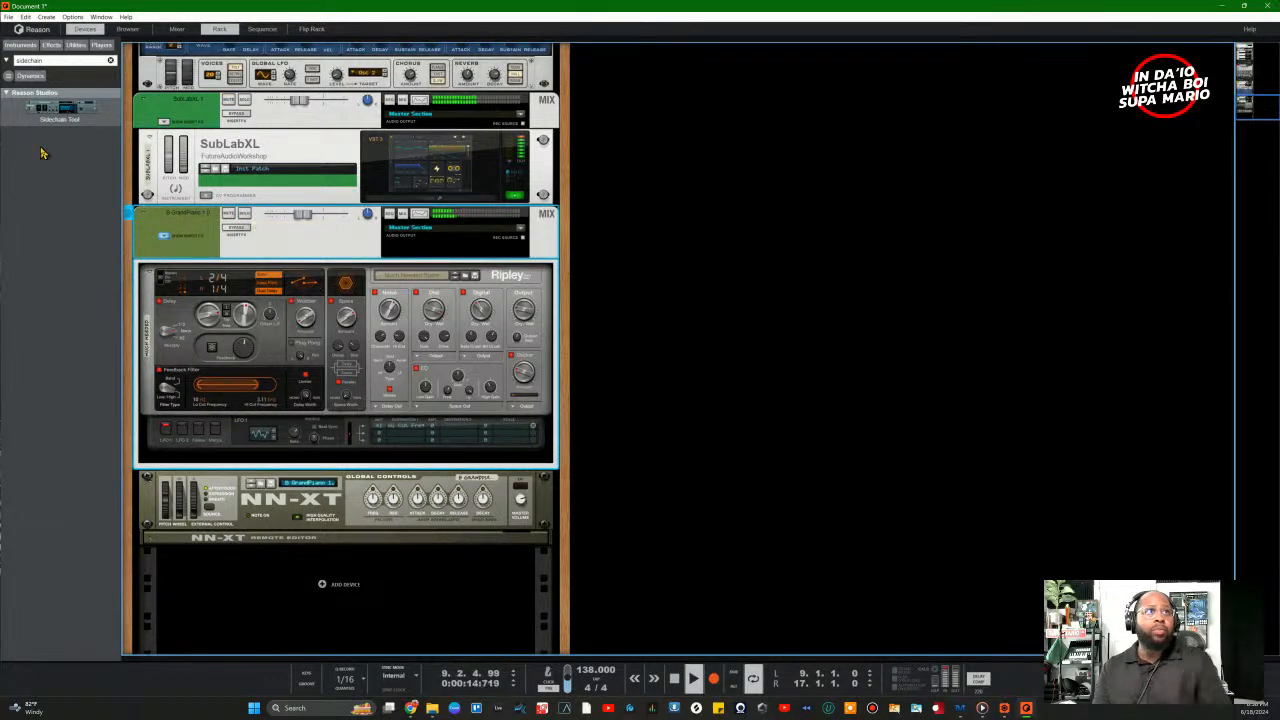
scroll(222, 190, up, 15)
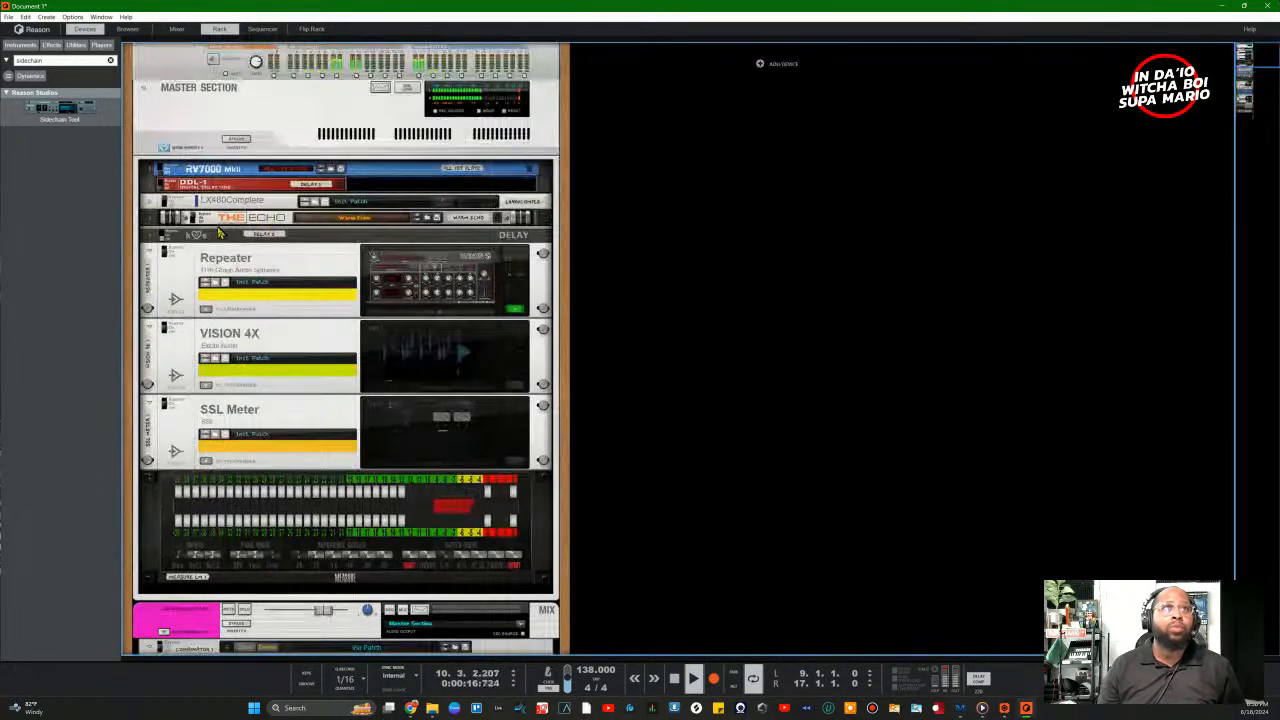
scroll(250, 218, down, 10)
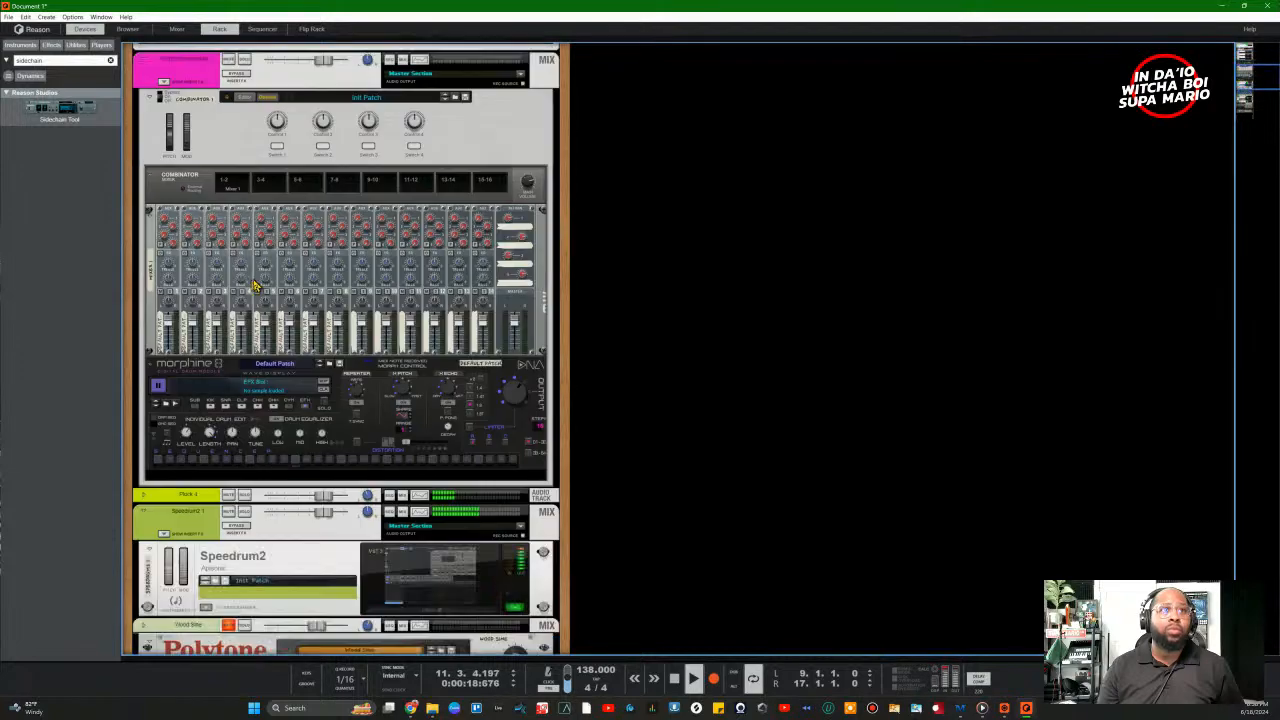
scroll(255, 287, down, 4)
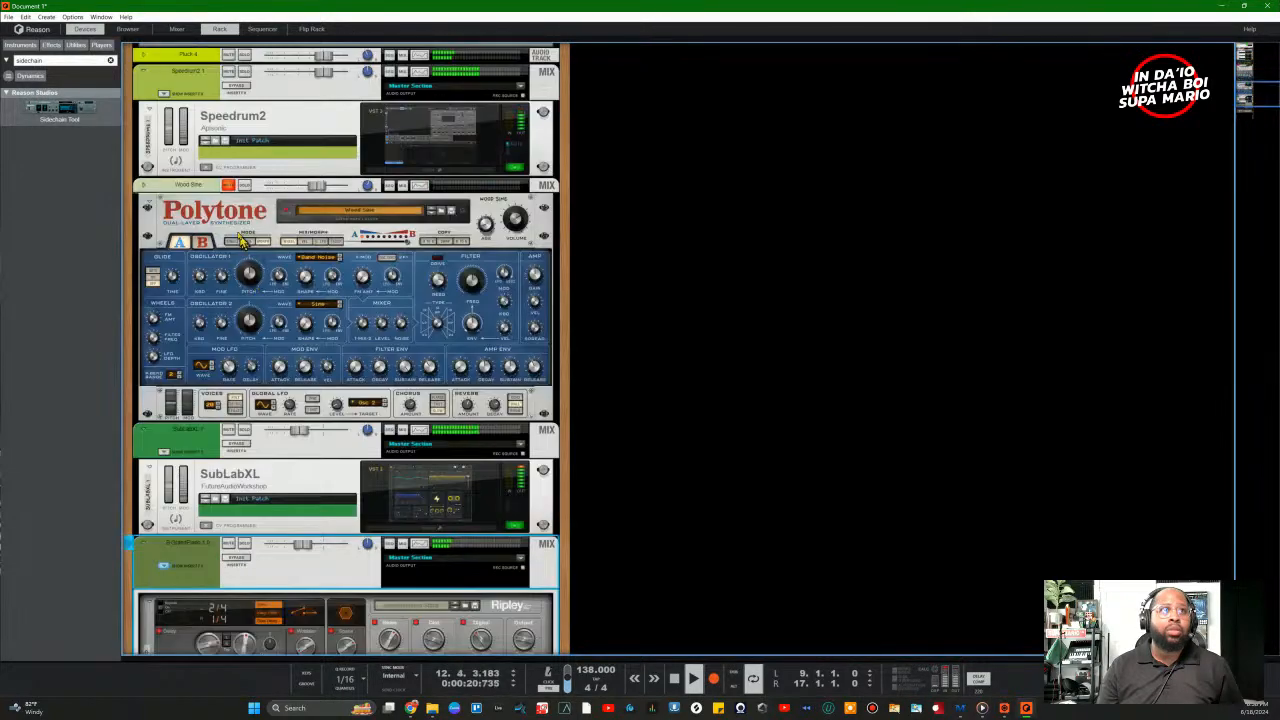
scroll(287, 440, up, 2)
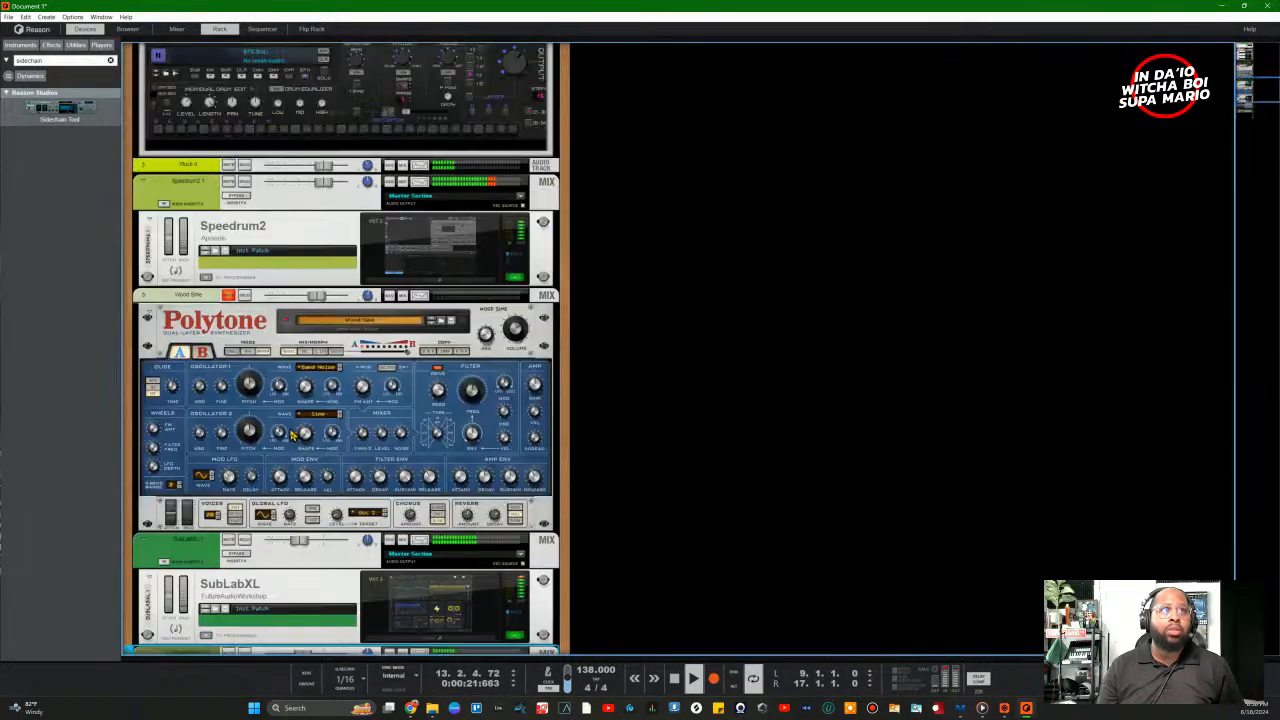
click(230, 299)
scroll(230, 299, up, 6)
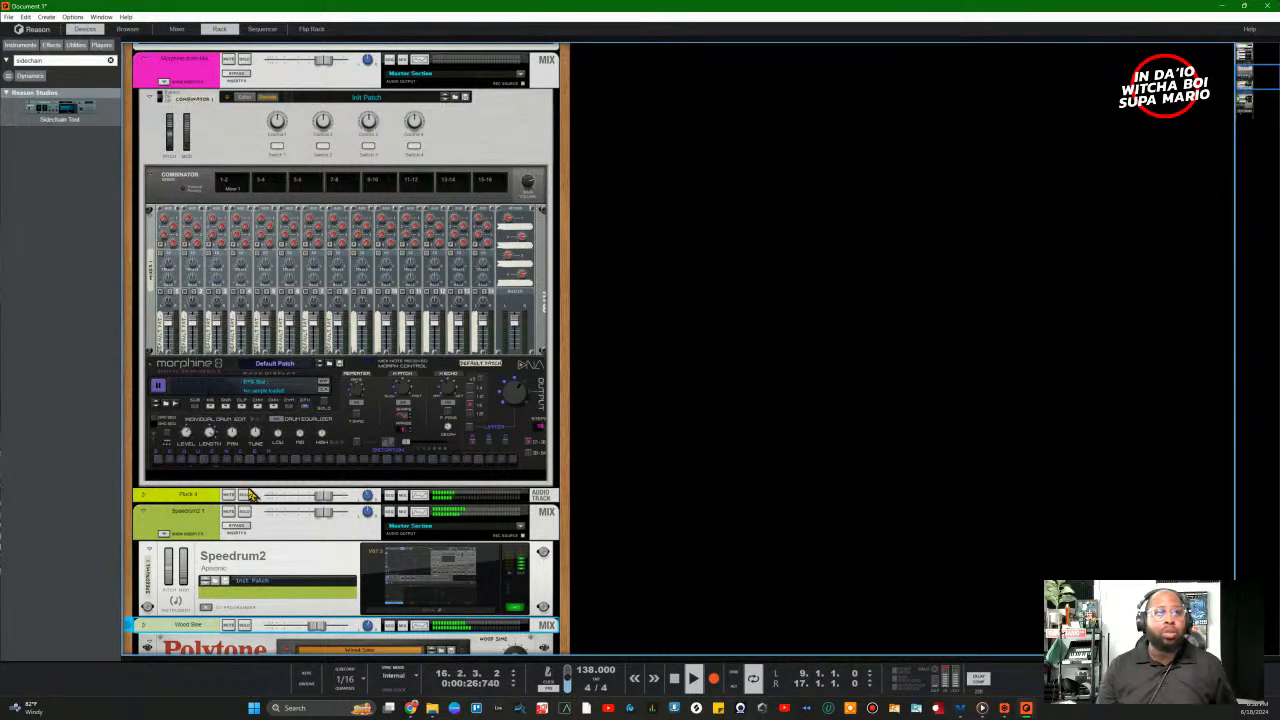
scroll(250, 490, down, 6)
scroll(245, 488, down, 2)
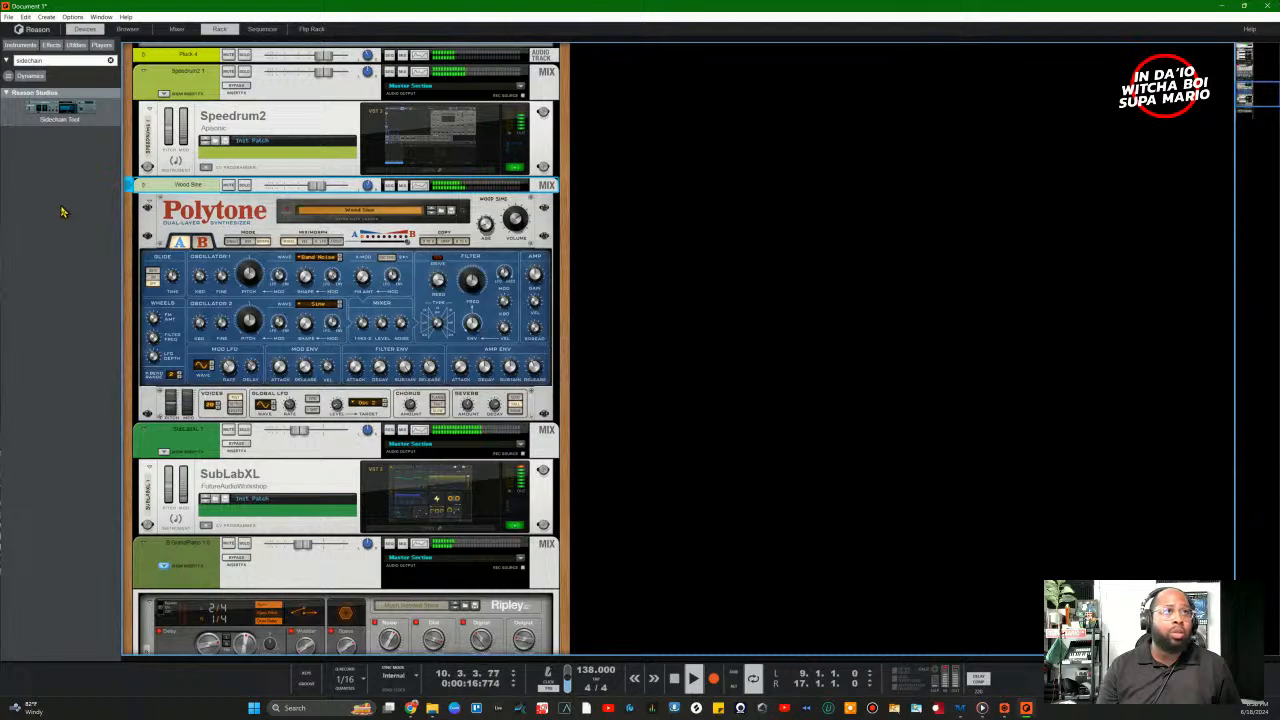
scroll(373, 488, up, 10)
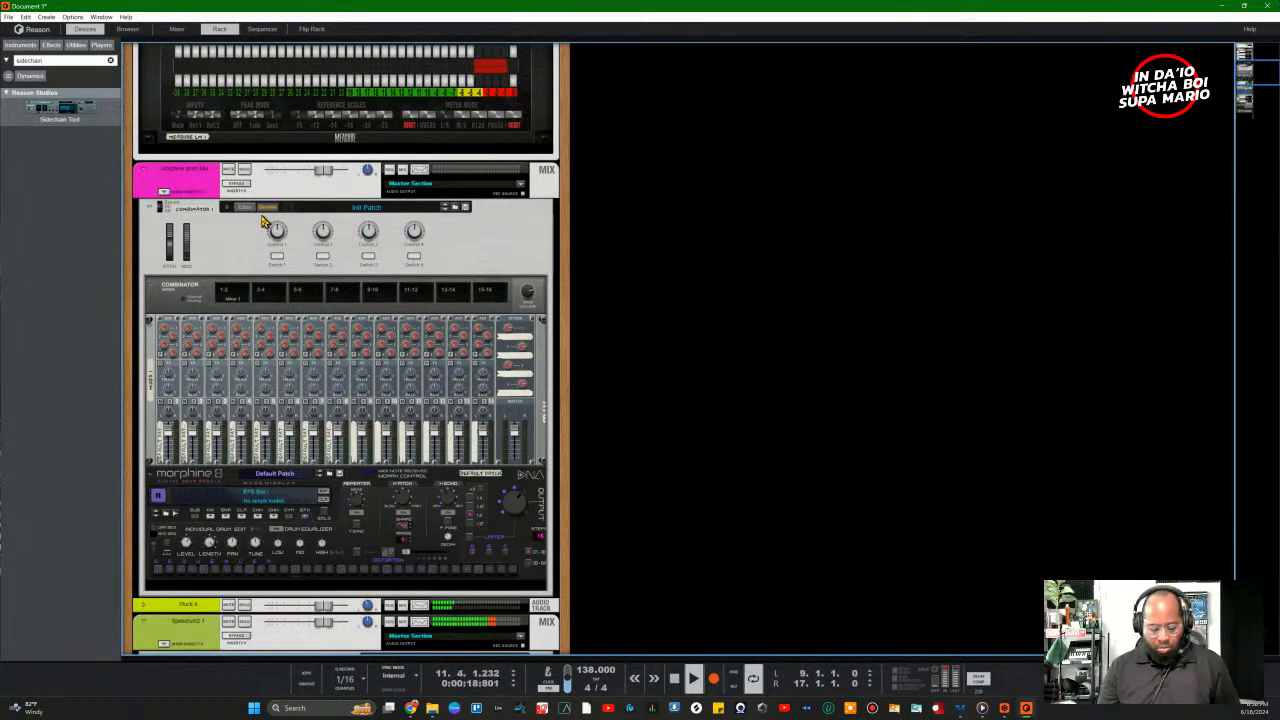
Step: Show the mixer and lower the GrandPiano channel to about -15.49 dB
click(178, 30)
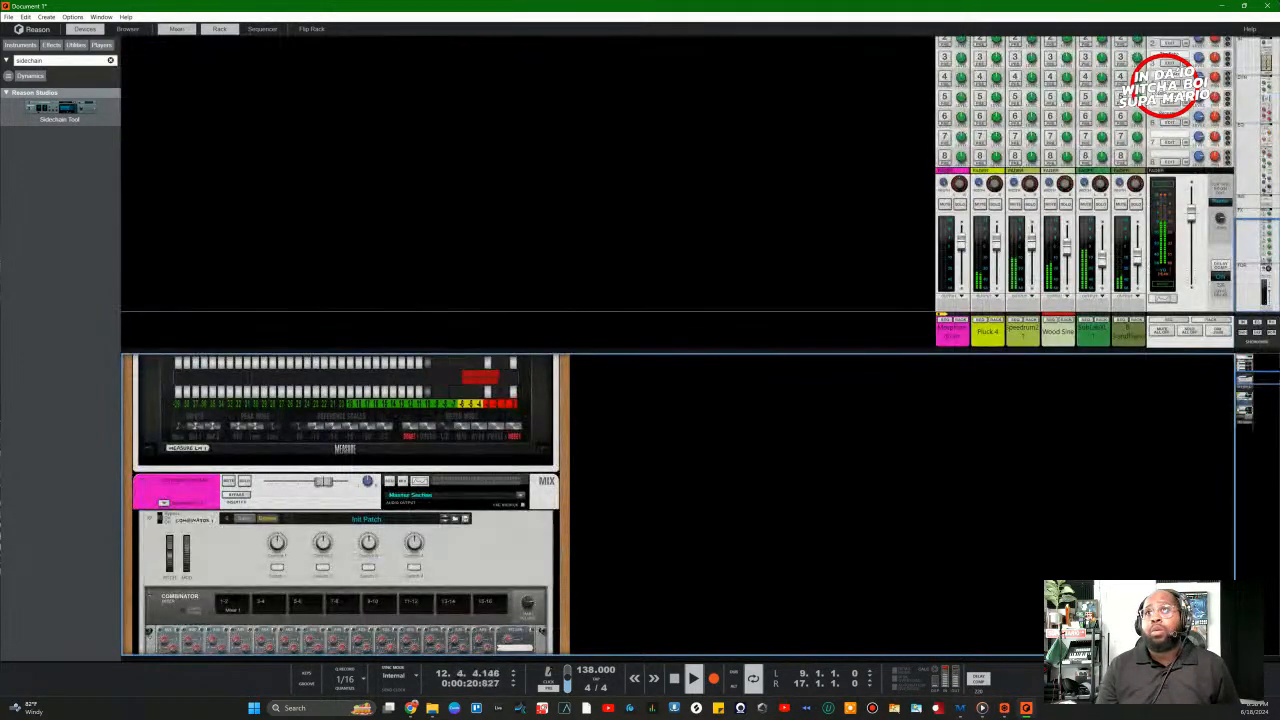
drag(1137, 264, 1137, 268)
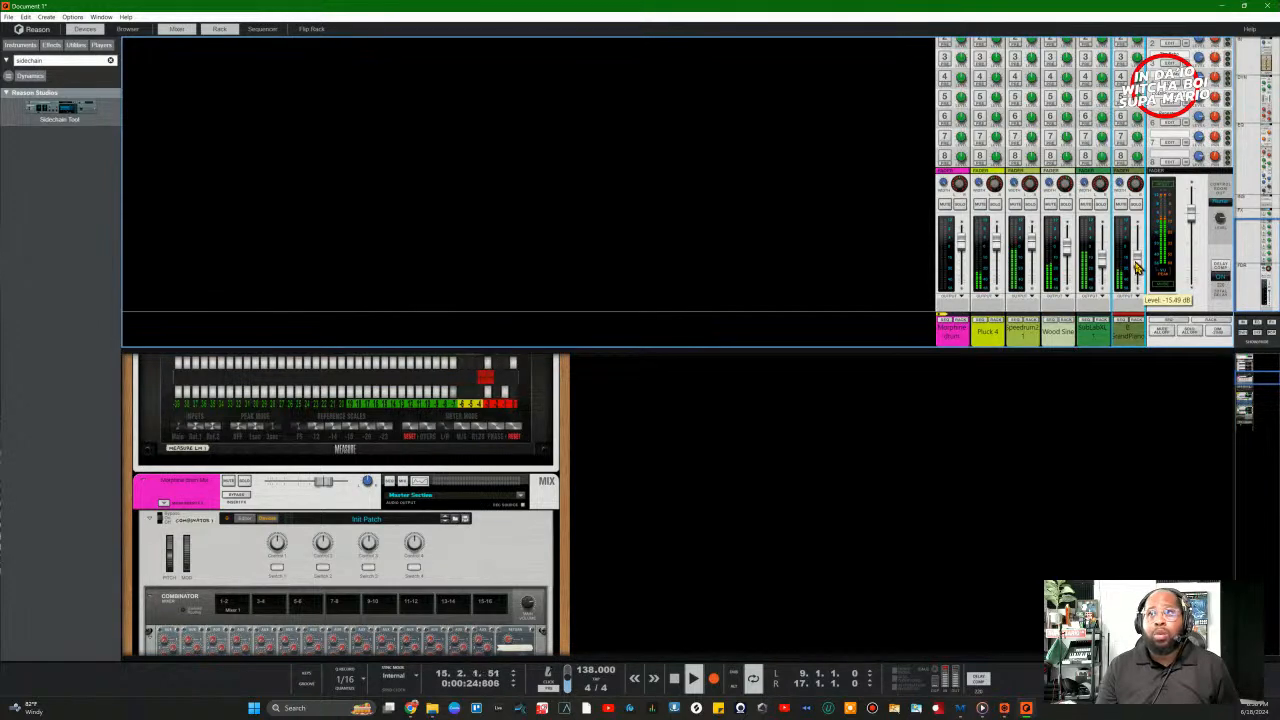
scroll(313, 605, down, 10)
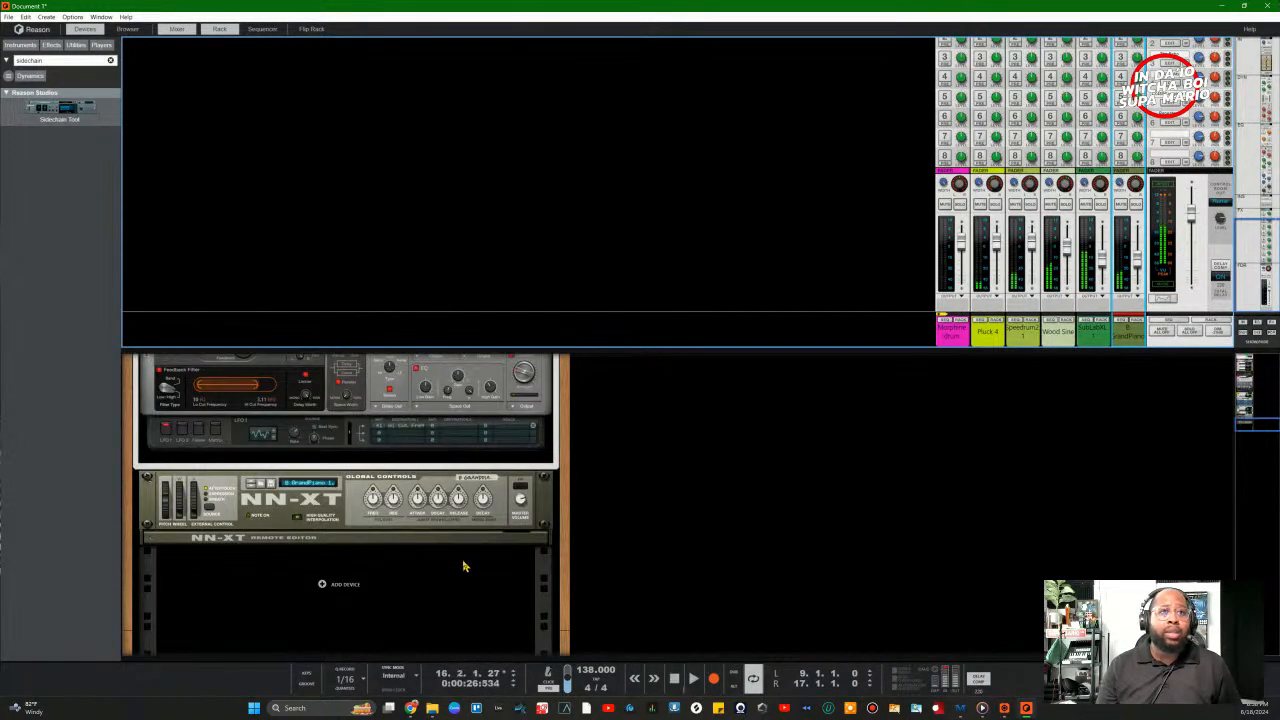
Step: List all instruments in the browser and drag a Europa synthesizer below the NN-XT
click(22, 46)
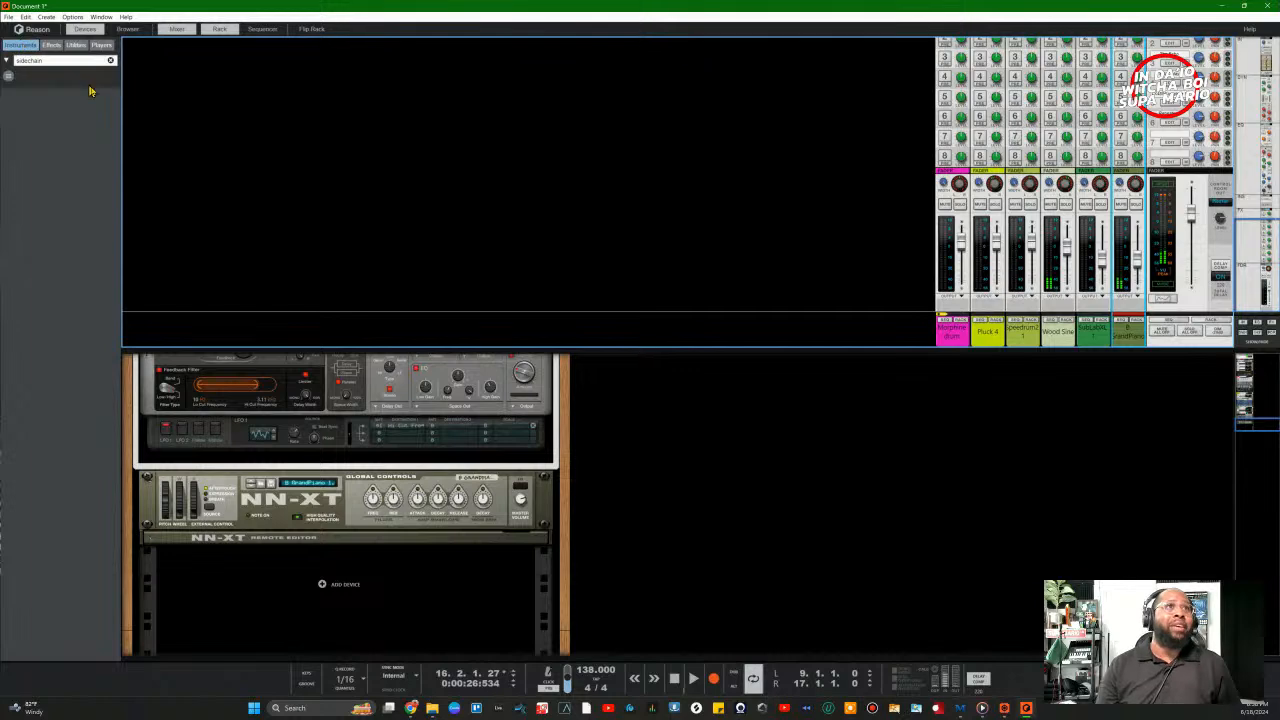
click(110, 61)
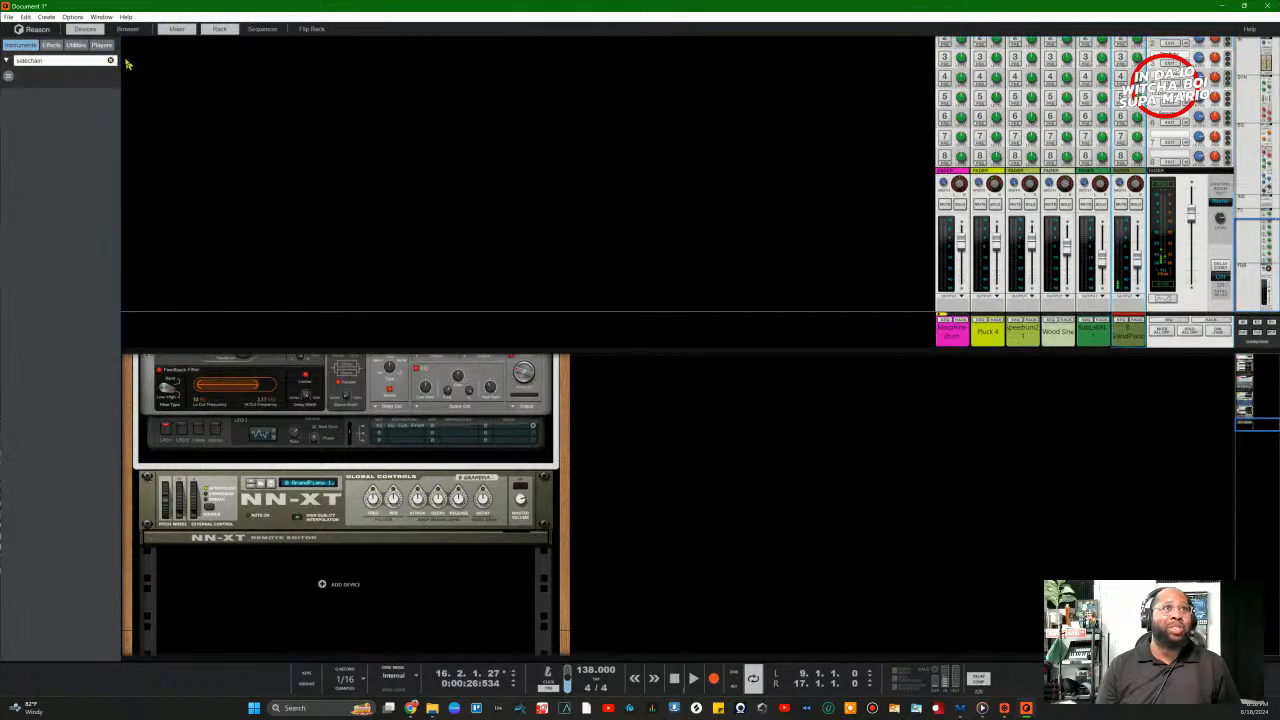
click(111, 61)
scroll(84, 298, down, 10)
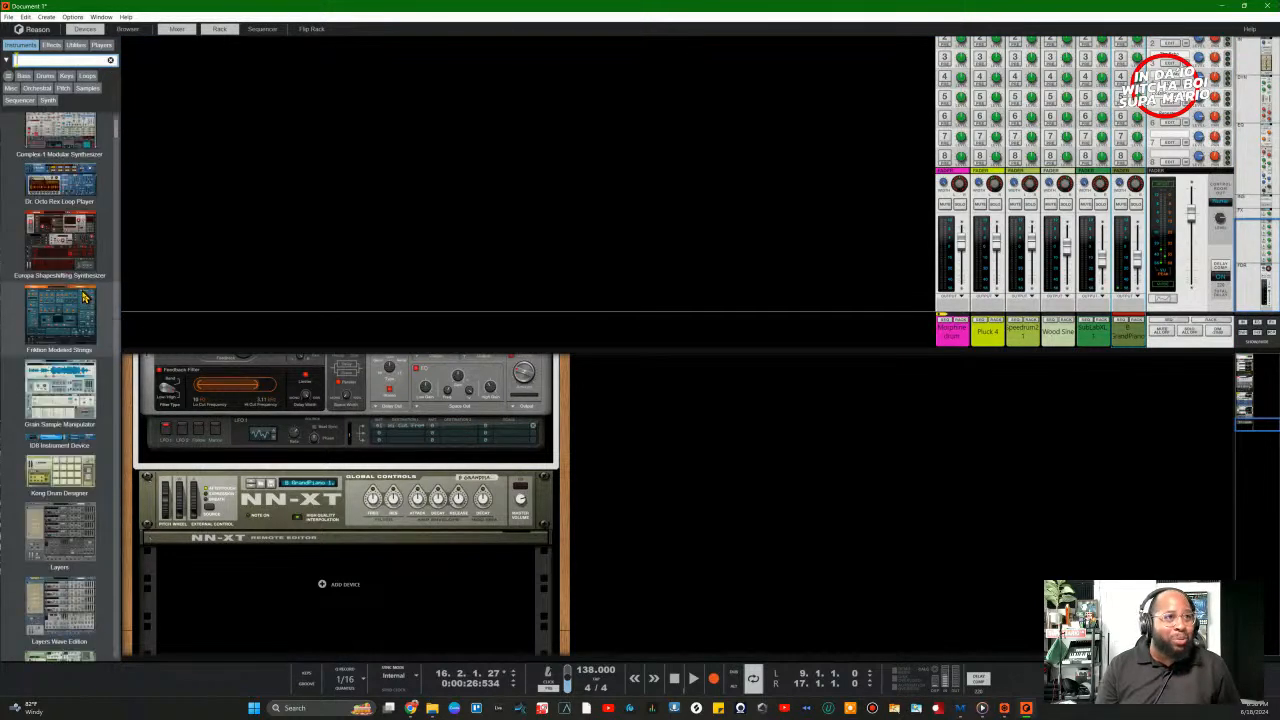
scroll(84, 298, down, 10)
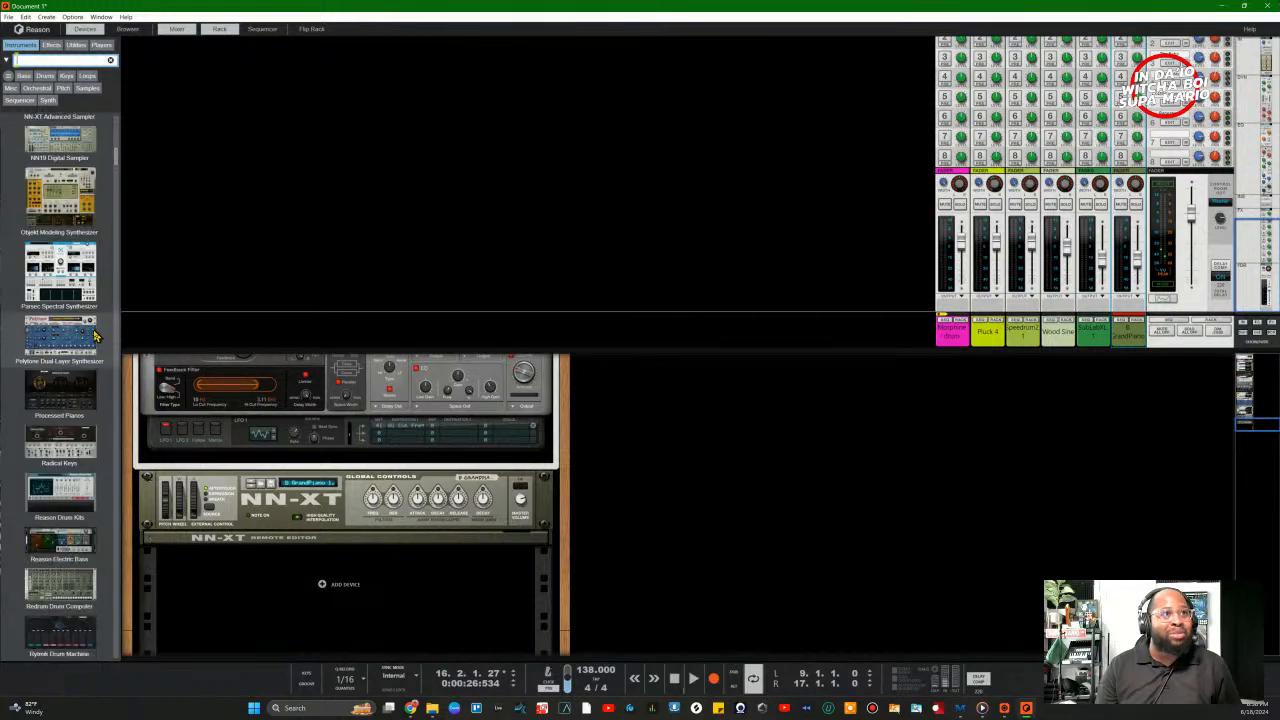
scroll(95, 340, down, 3)
scroll(95, 340, up, 12)
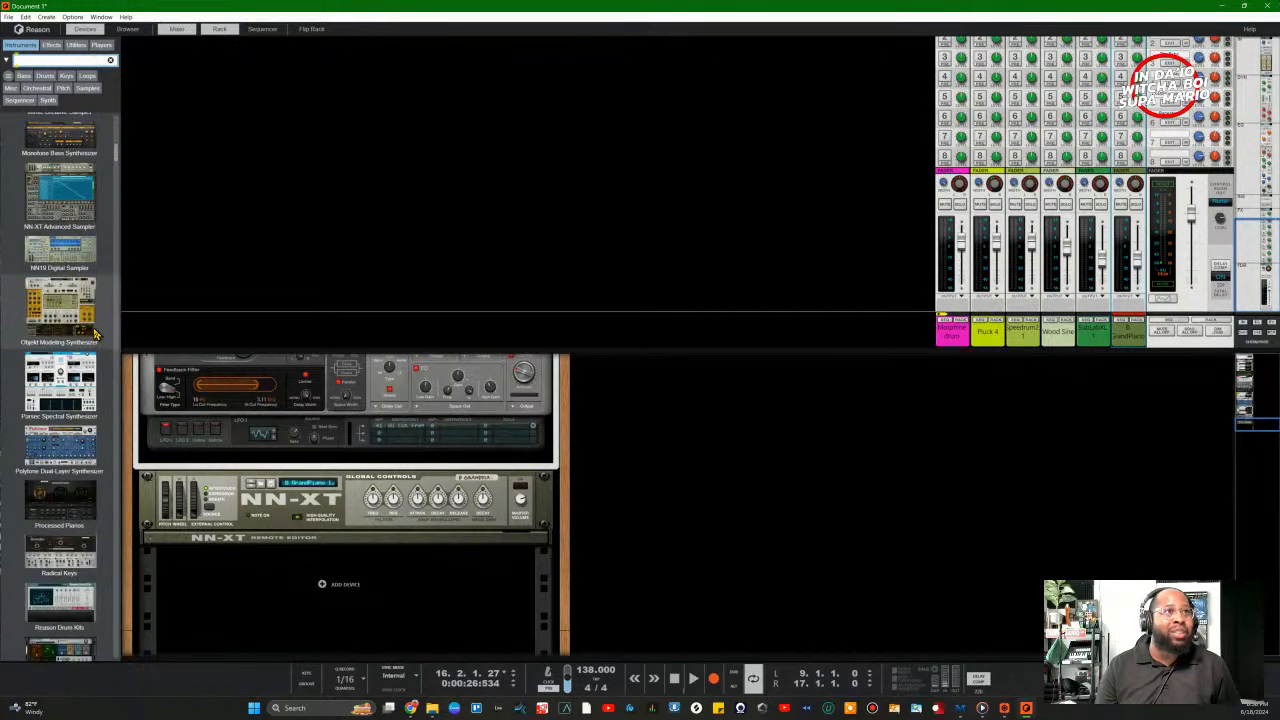
scroll(55, 317, up, 3)
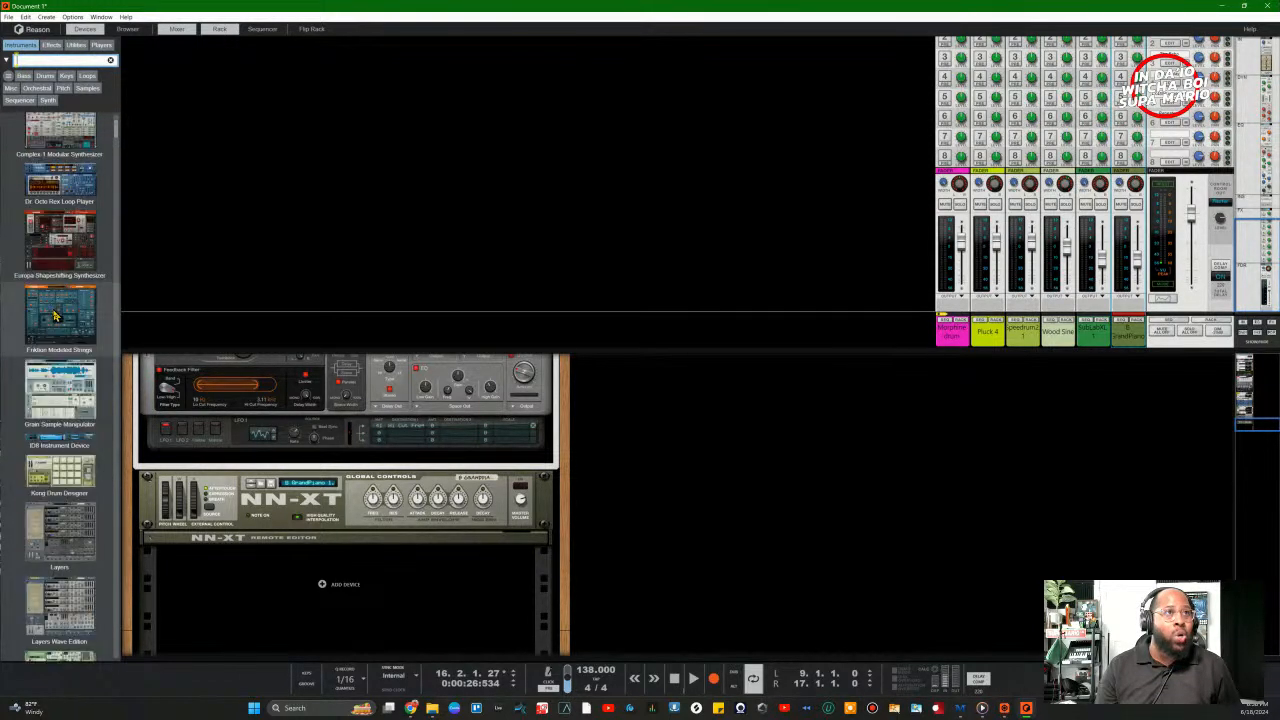
scroll(87, 372, up, 3)
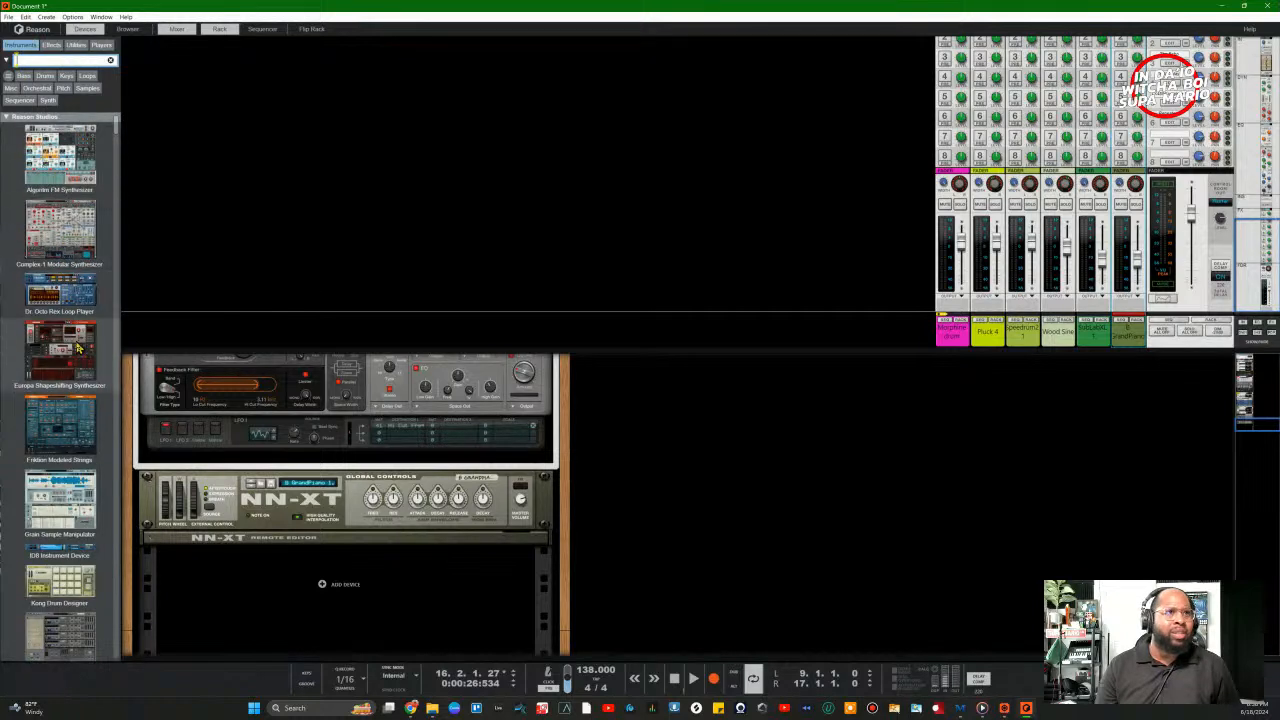
drag(65, 330, 470, 597)
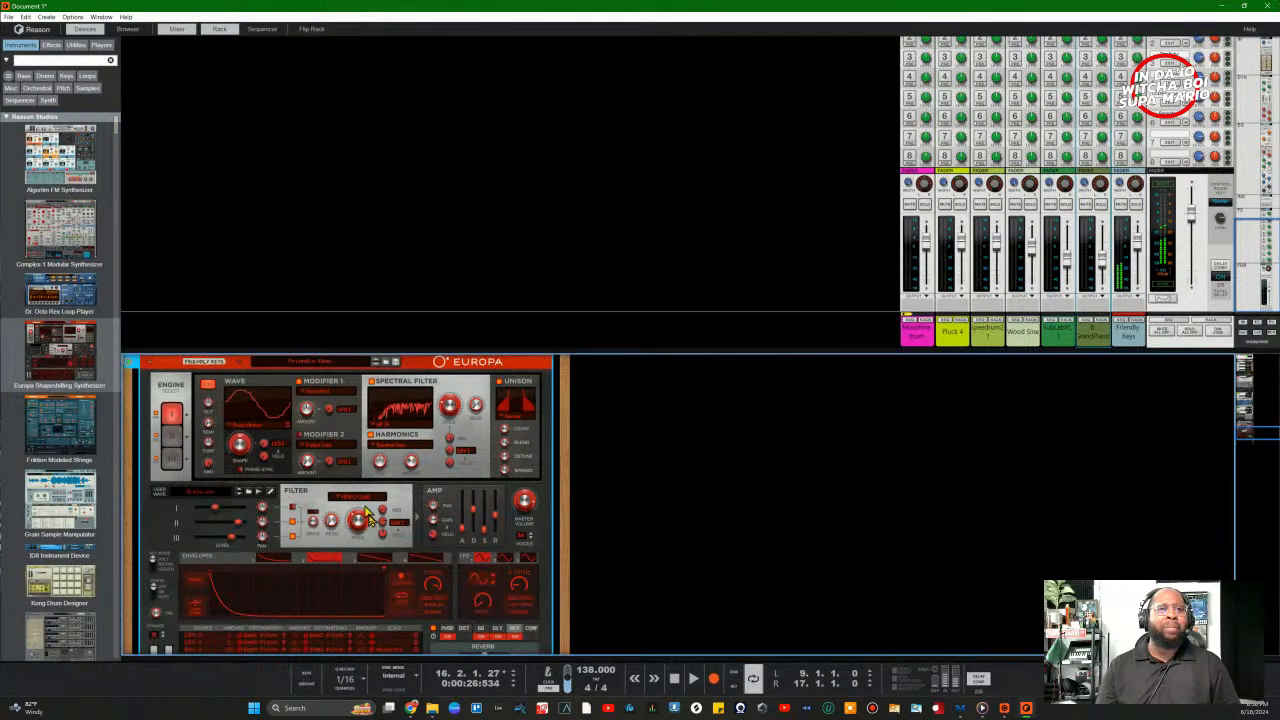
scroll(368, 515, down, 2)
scroll(366, 540, up, 6)
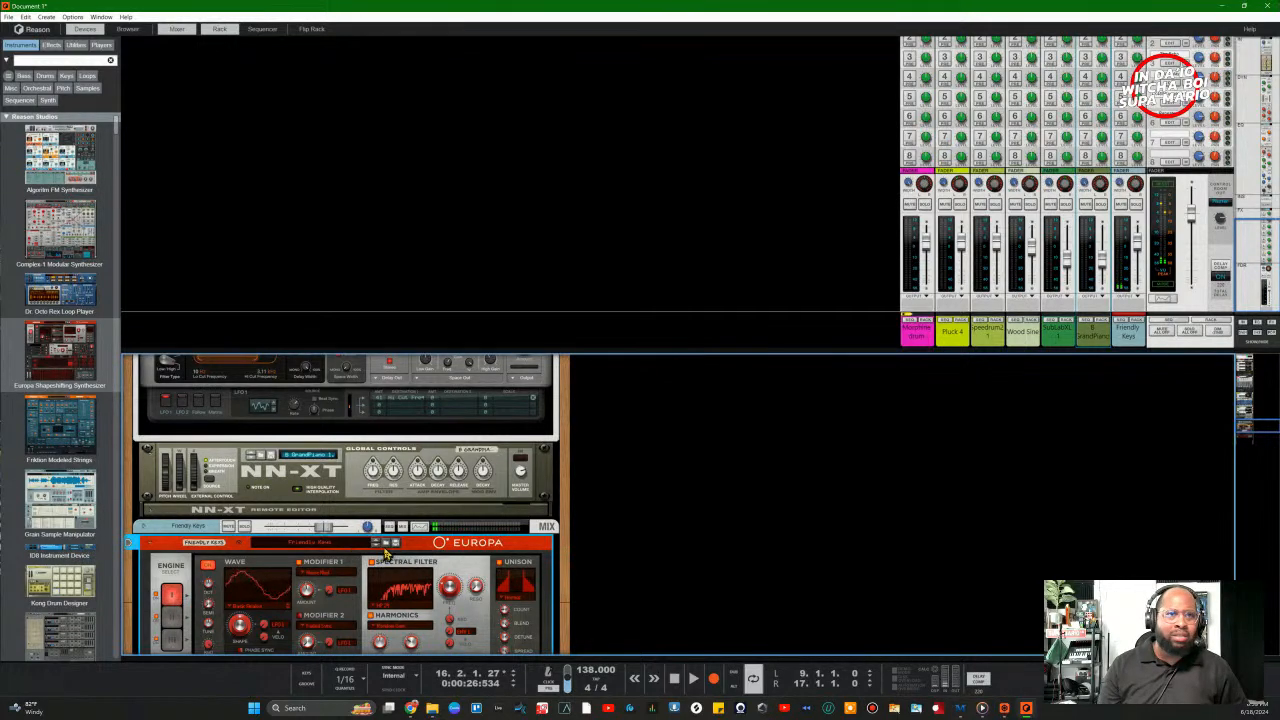
Step: Load the Broken Step Synth patch into Europa from its patch browser while the song plays
click(386, 542)
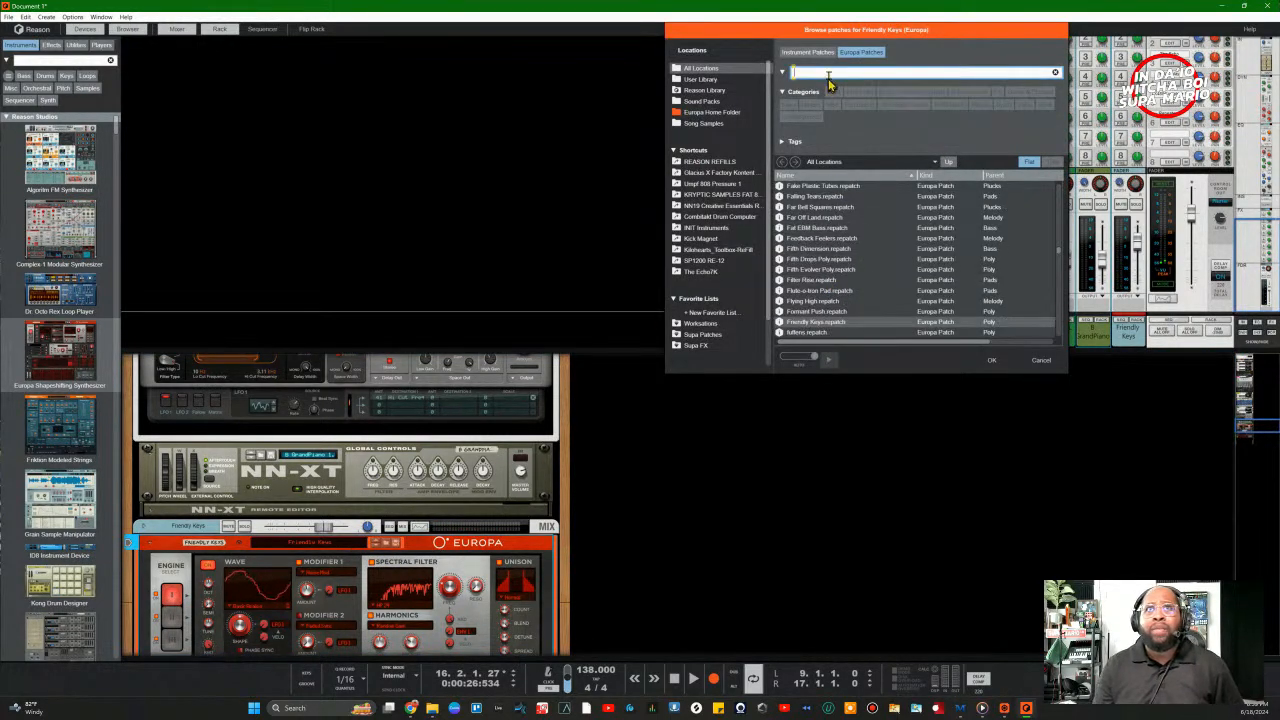
drag(821, 31, 751, 317)
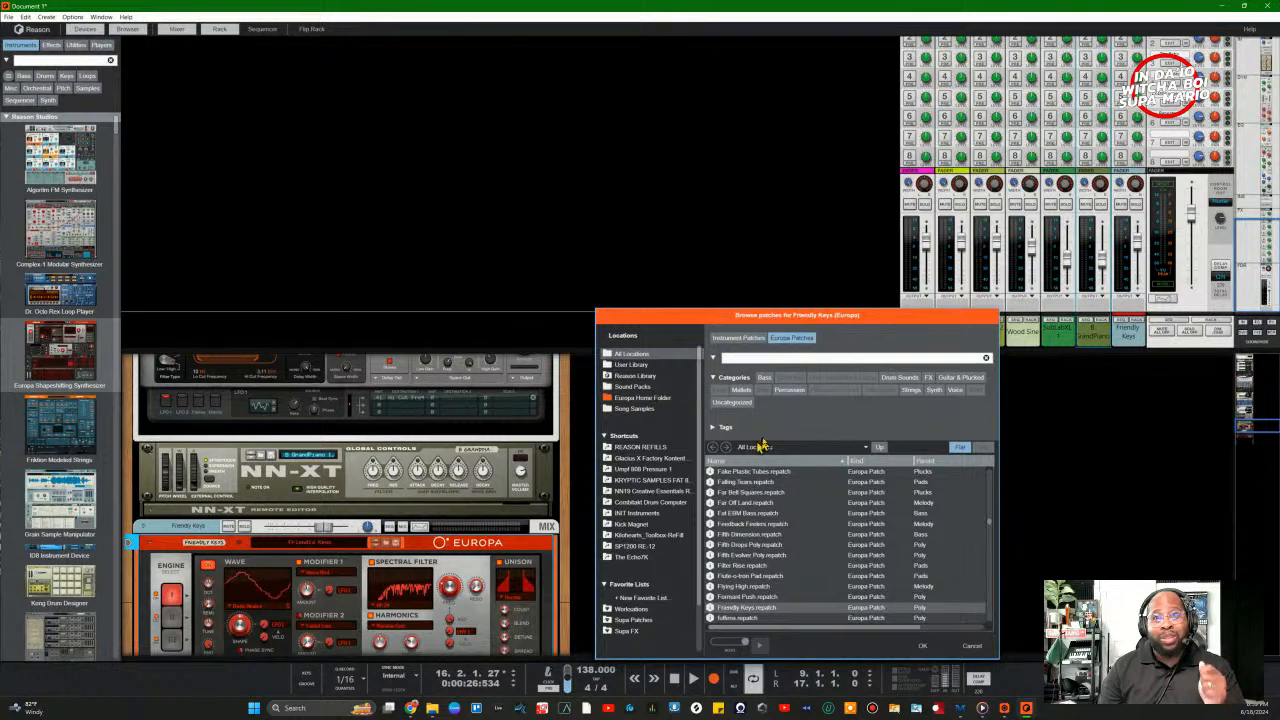
drag(731, 311, 751, 305)
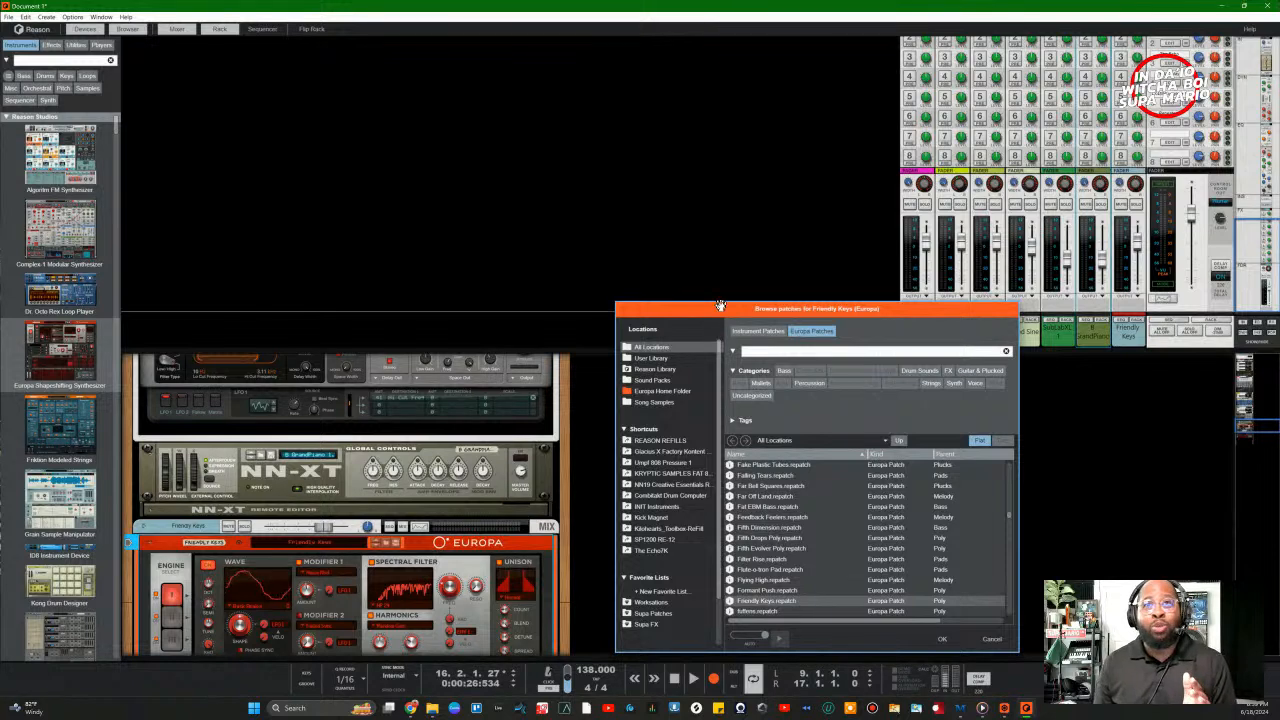
drag(720, 307, 75, 91)
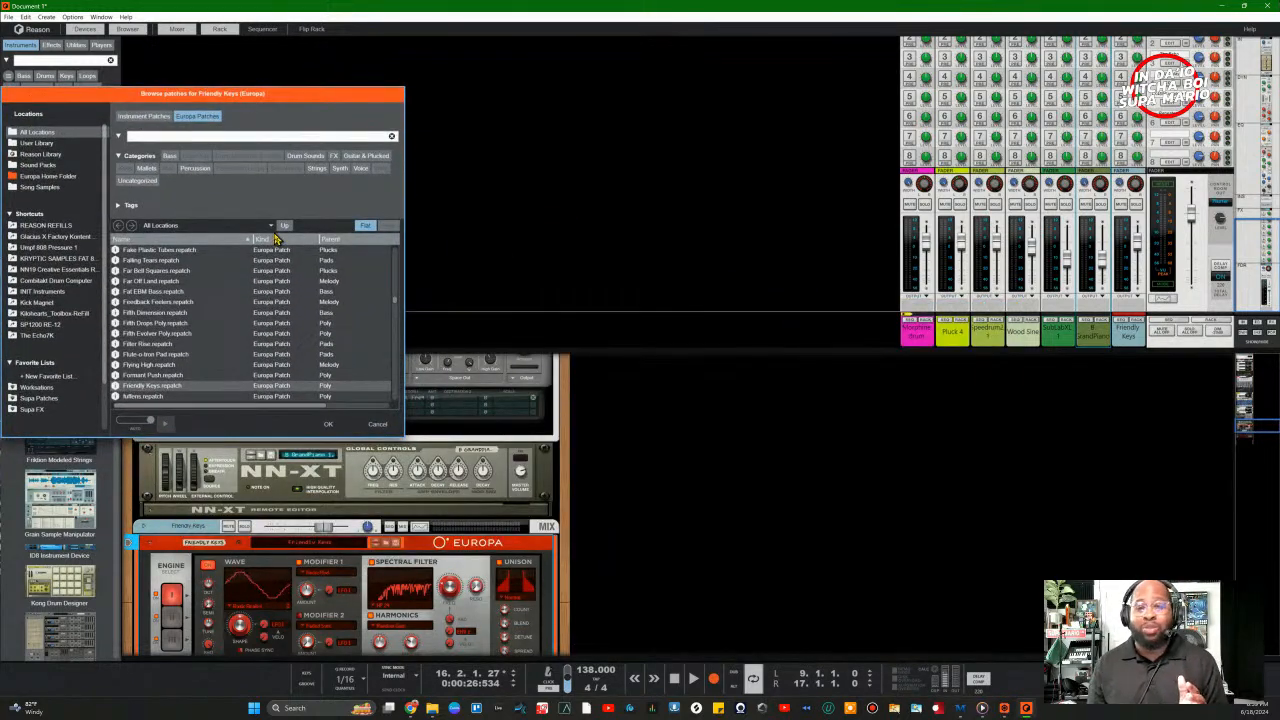
key(space)
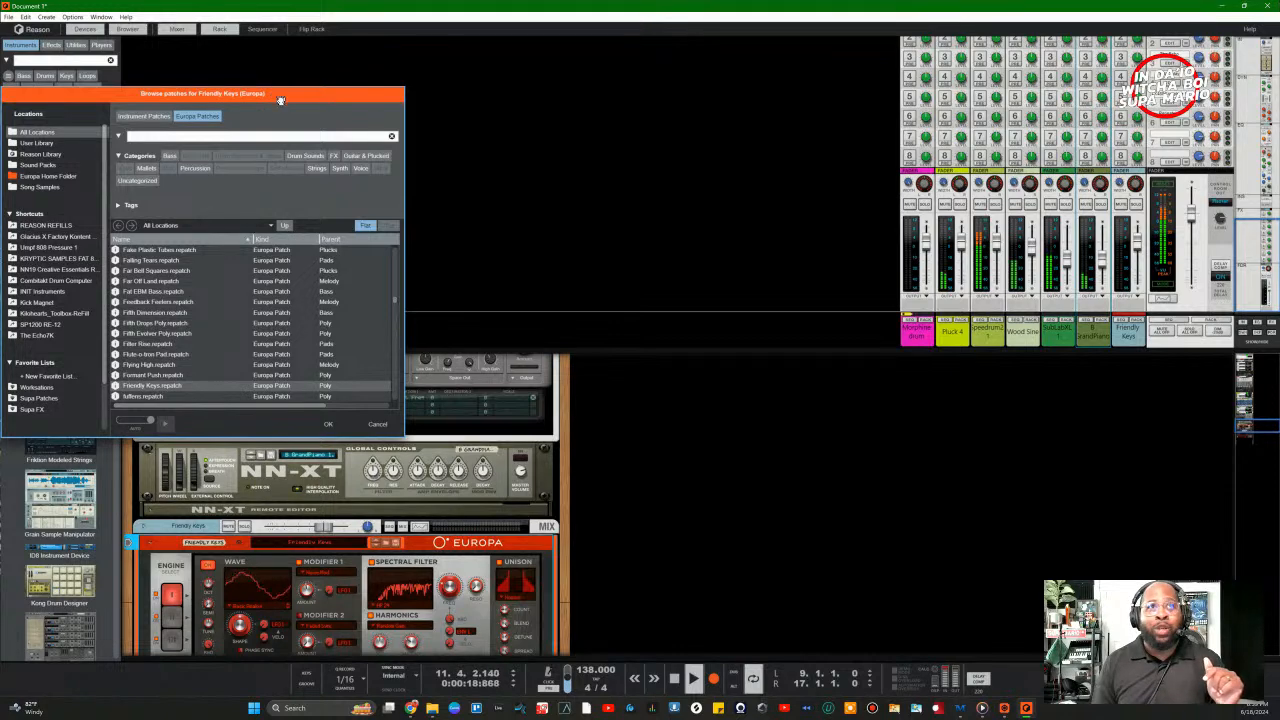
drag(280, 100, 836, 212)
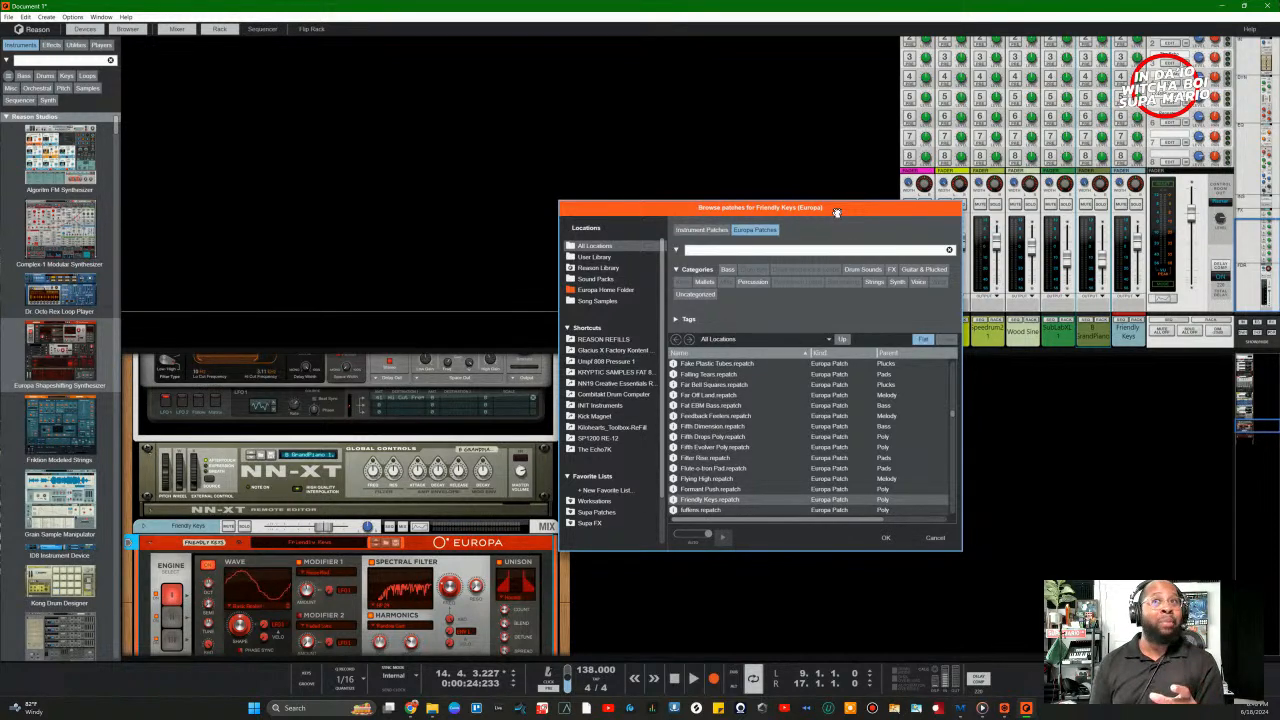
drag(837, 213, 901, 223)
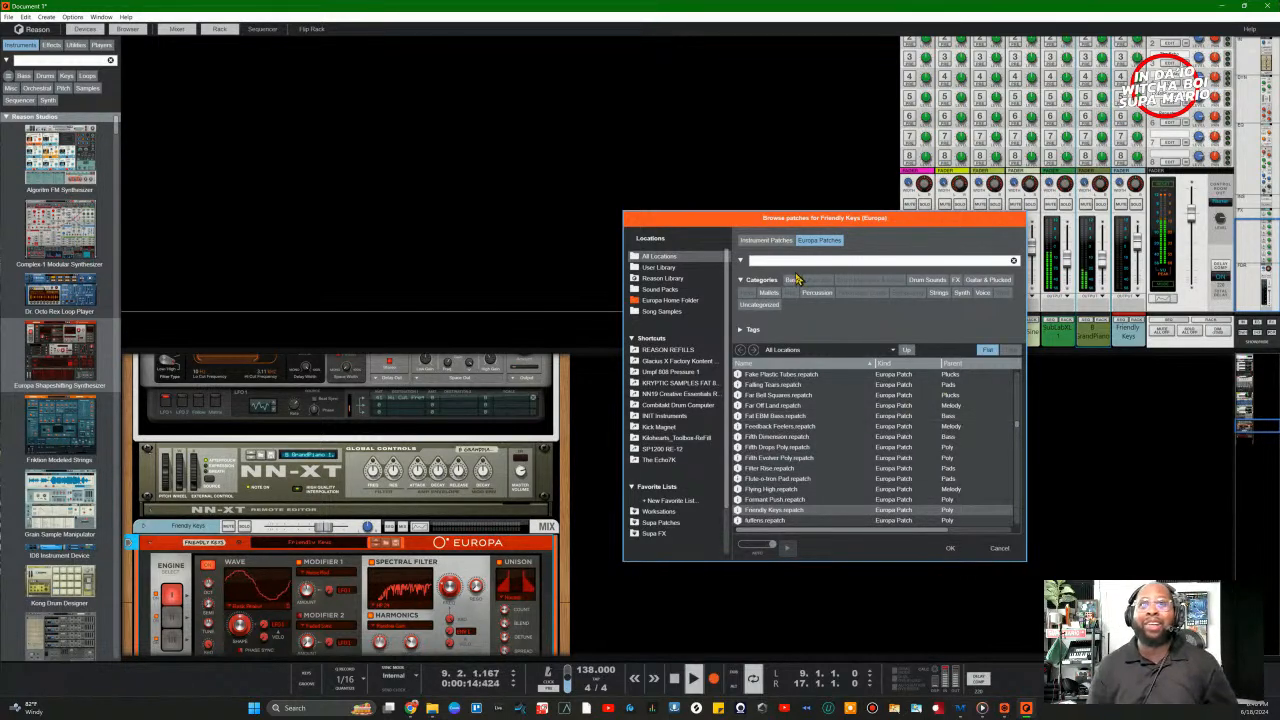
click(961, 292)
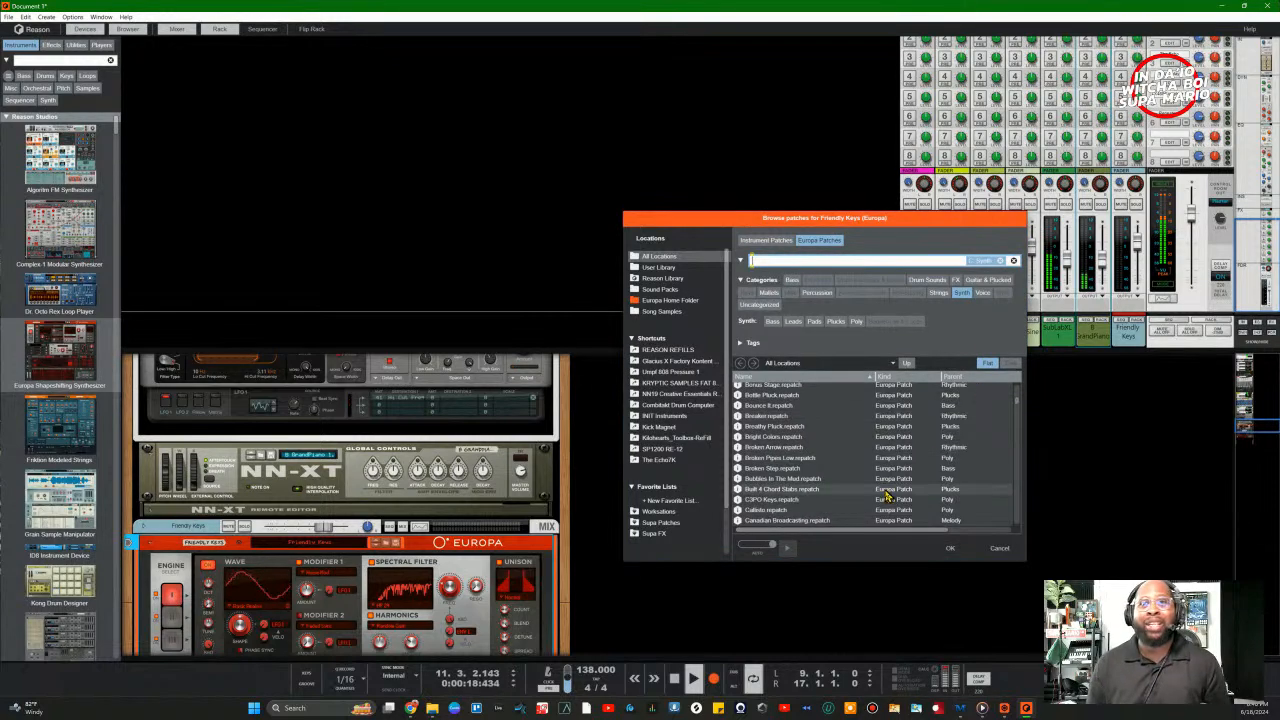
double_click(754, 469)
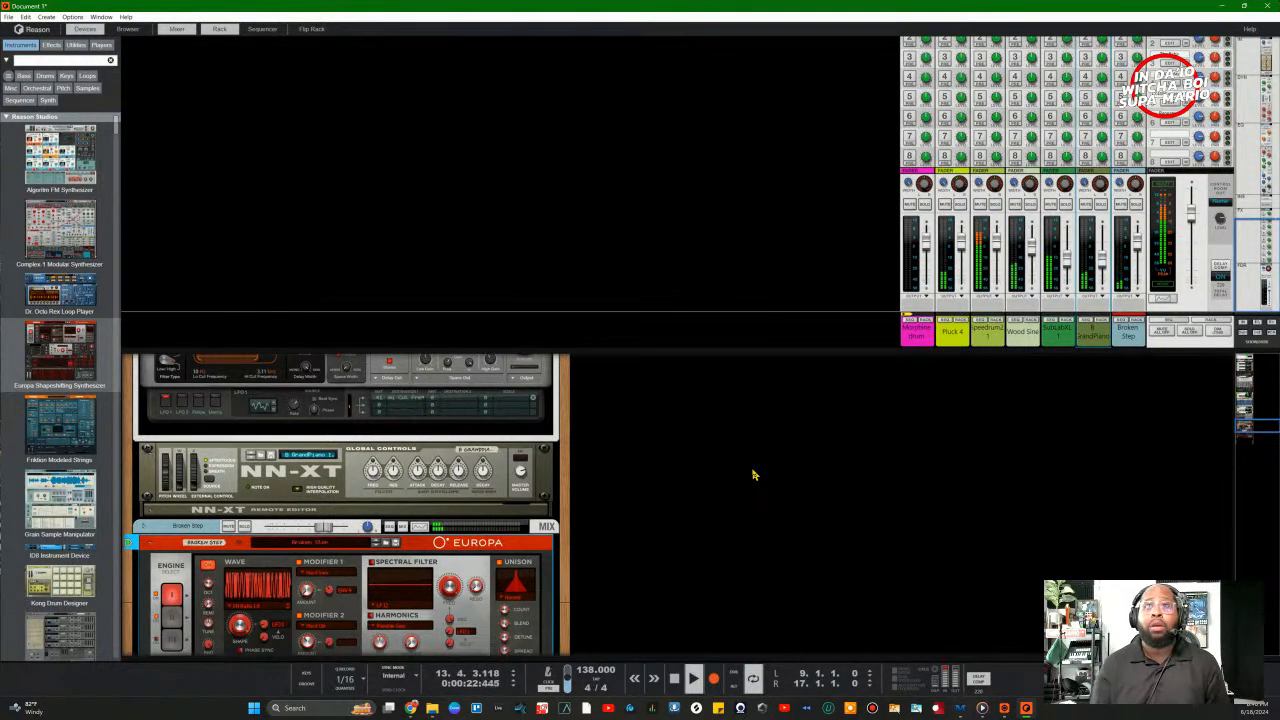
Step: Step Europa past Bubbles In The Mud to the Built 4 Chord Stabs patch and hide the rack
click(376, 552)
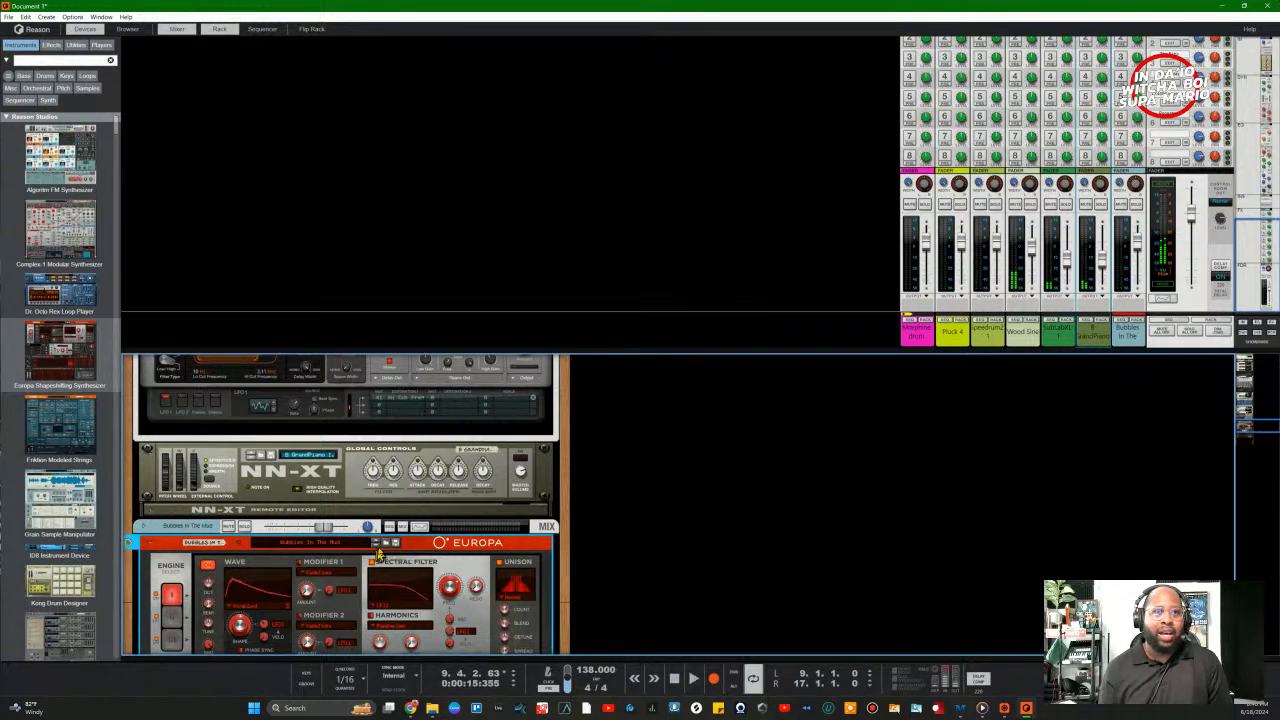
click(377, 545)
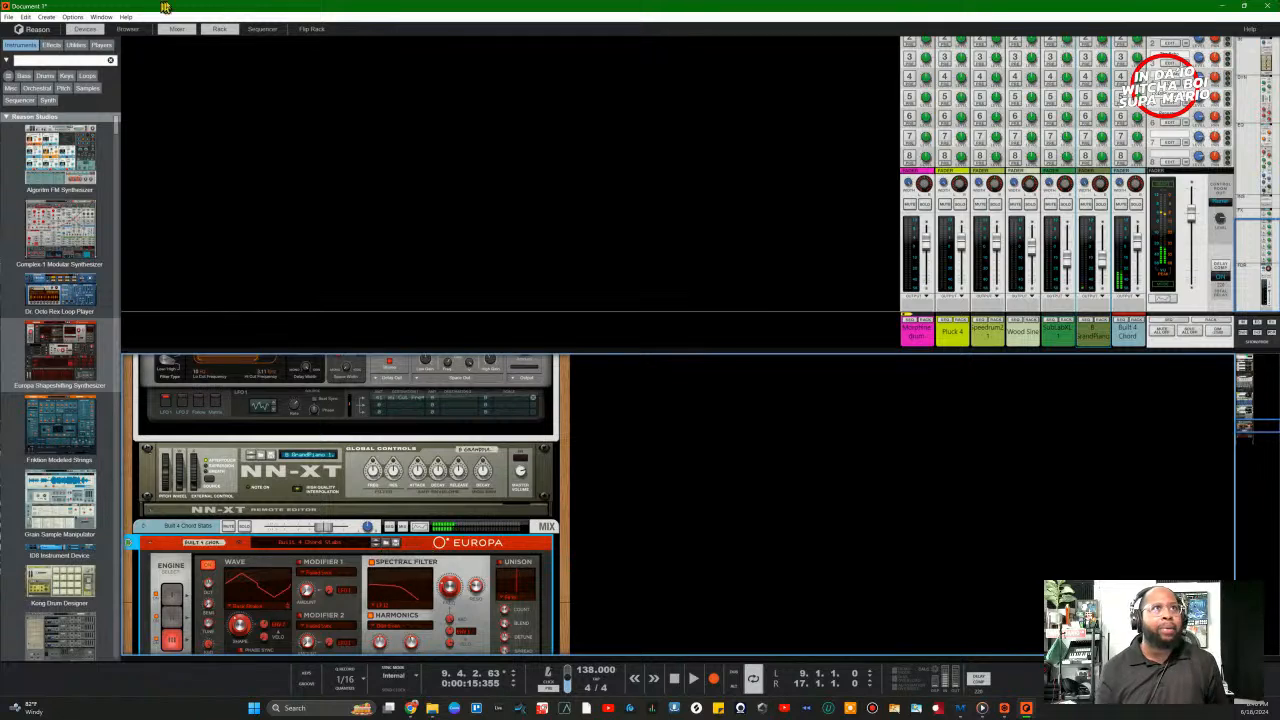
click(219, 28)
Step: Show the sequencer without the mixer and record a chord-stab clip spanning bars 9 to 17
click(258, 29)
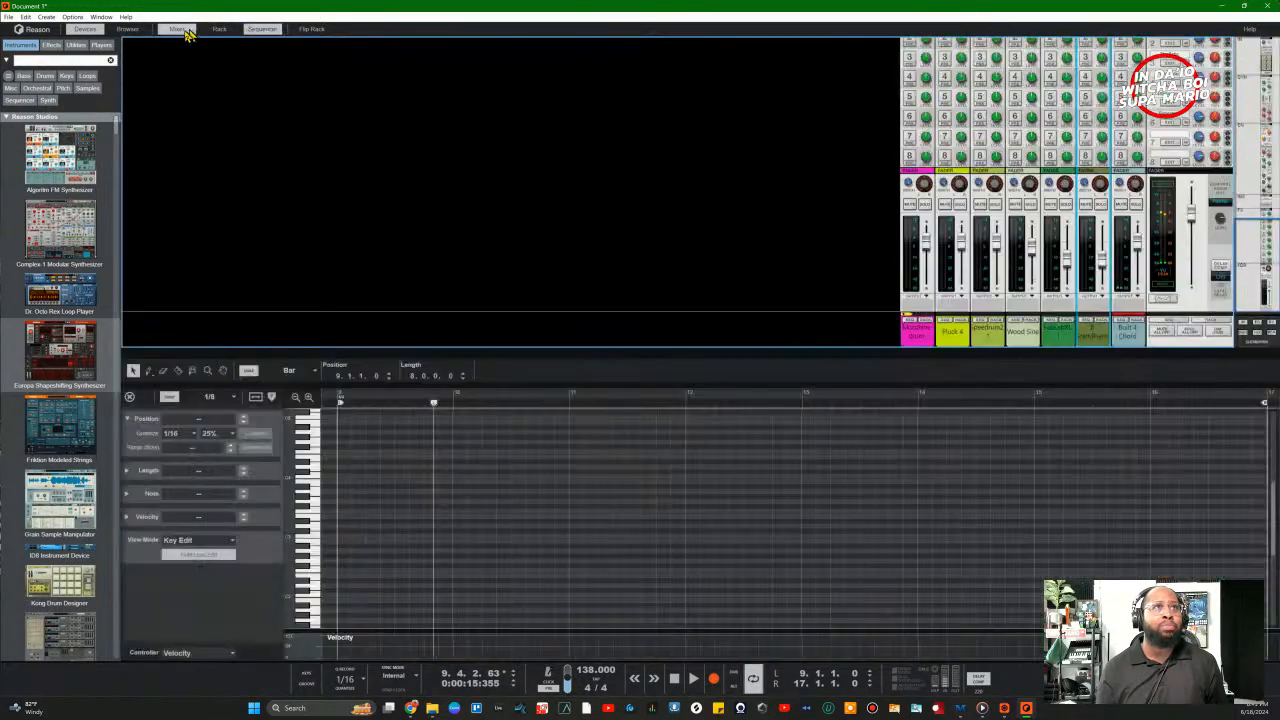
click(176, 32)
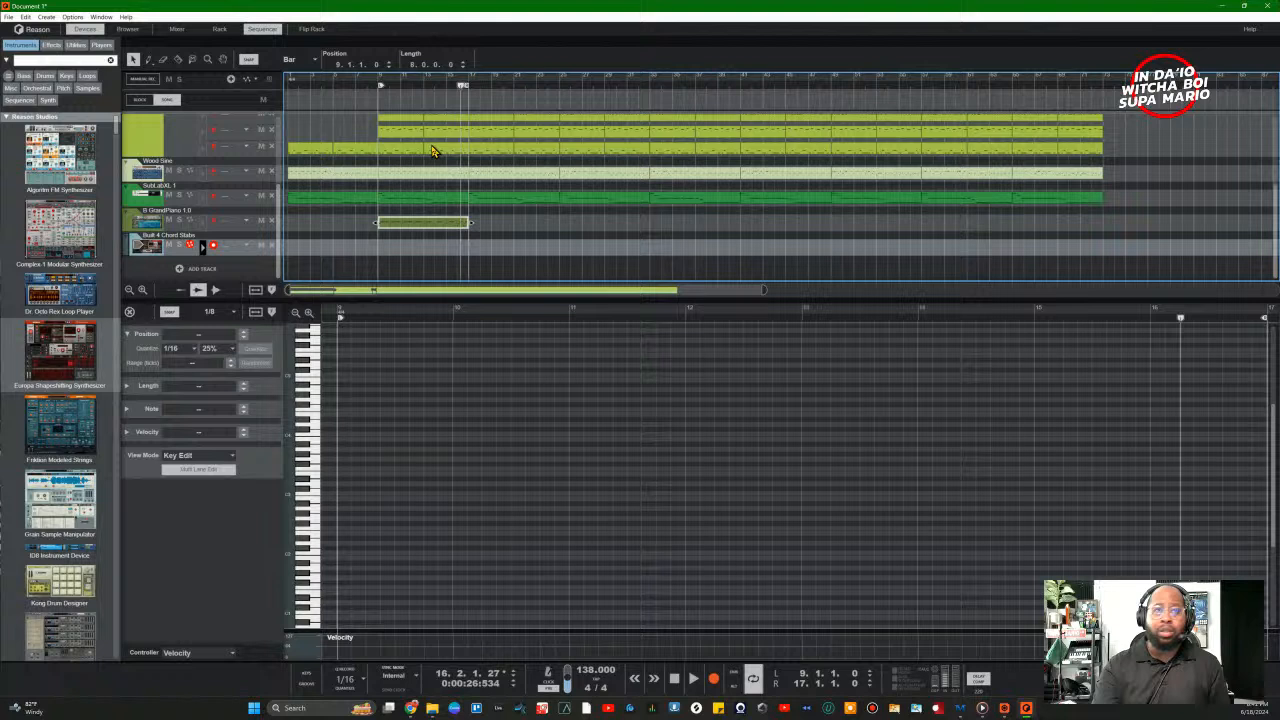
key(ctrl+Return)
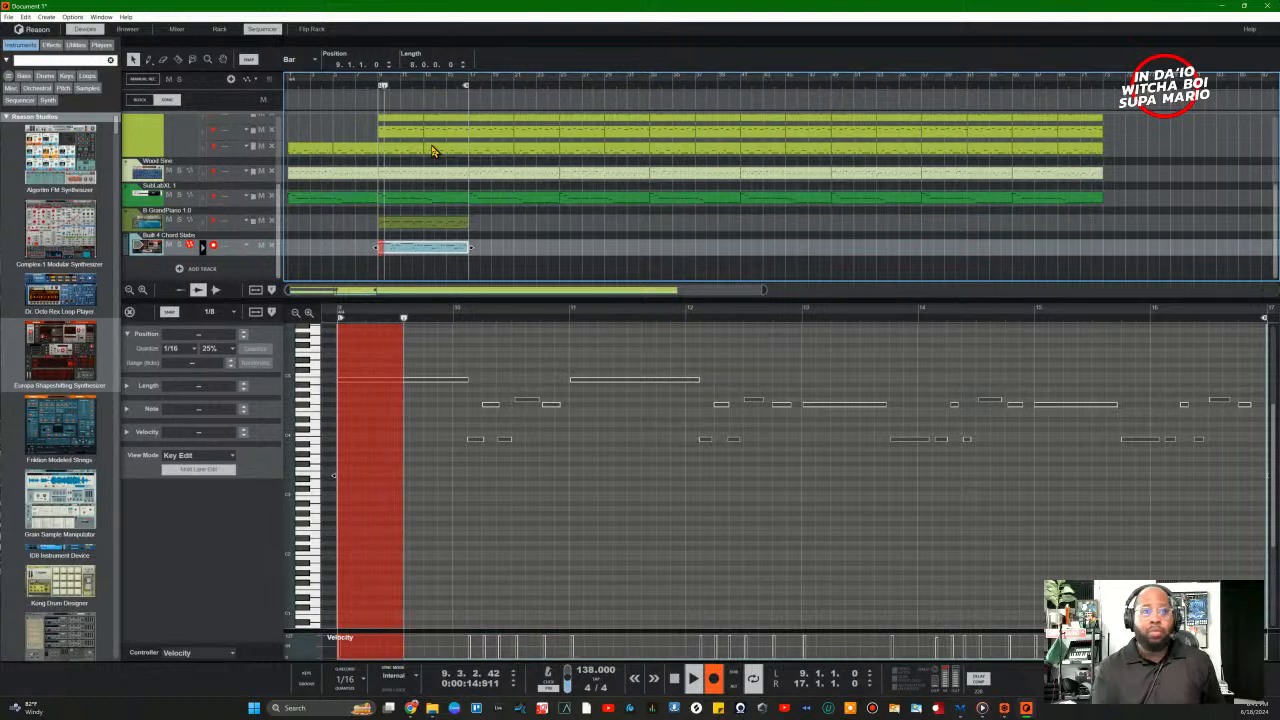
key(space)
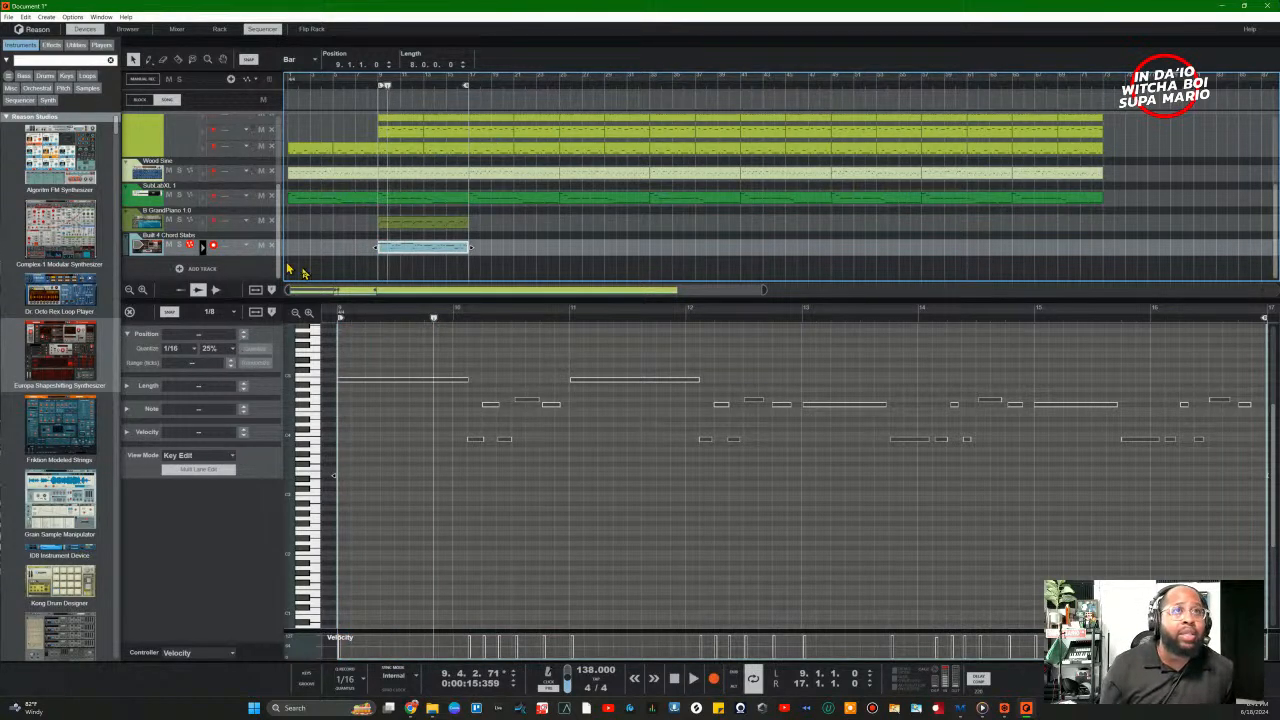
Step: Show only the rack, hiding the sequencer and the mixer
click(219, 30)
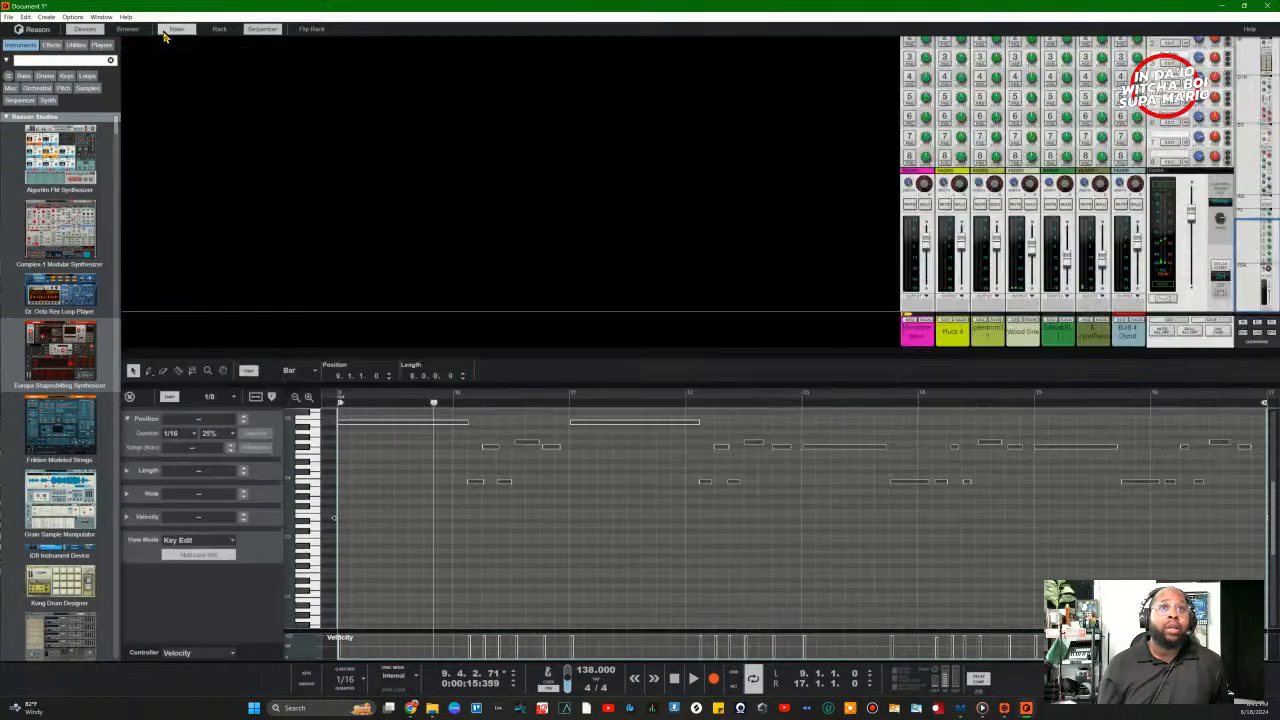
click(219, 30)
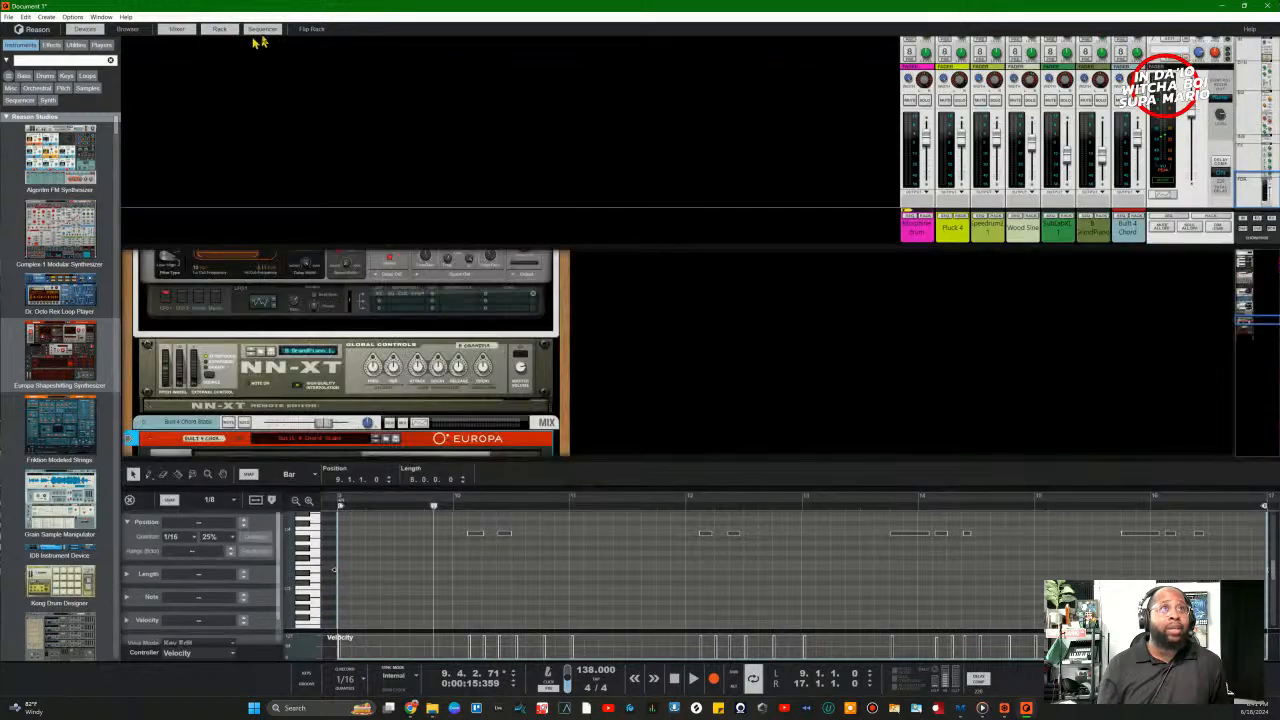
click(261, 31)
click(186, 31)
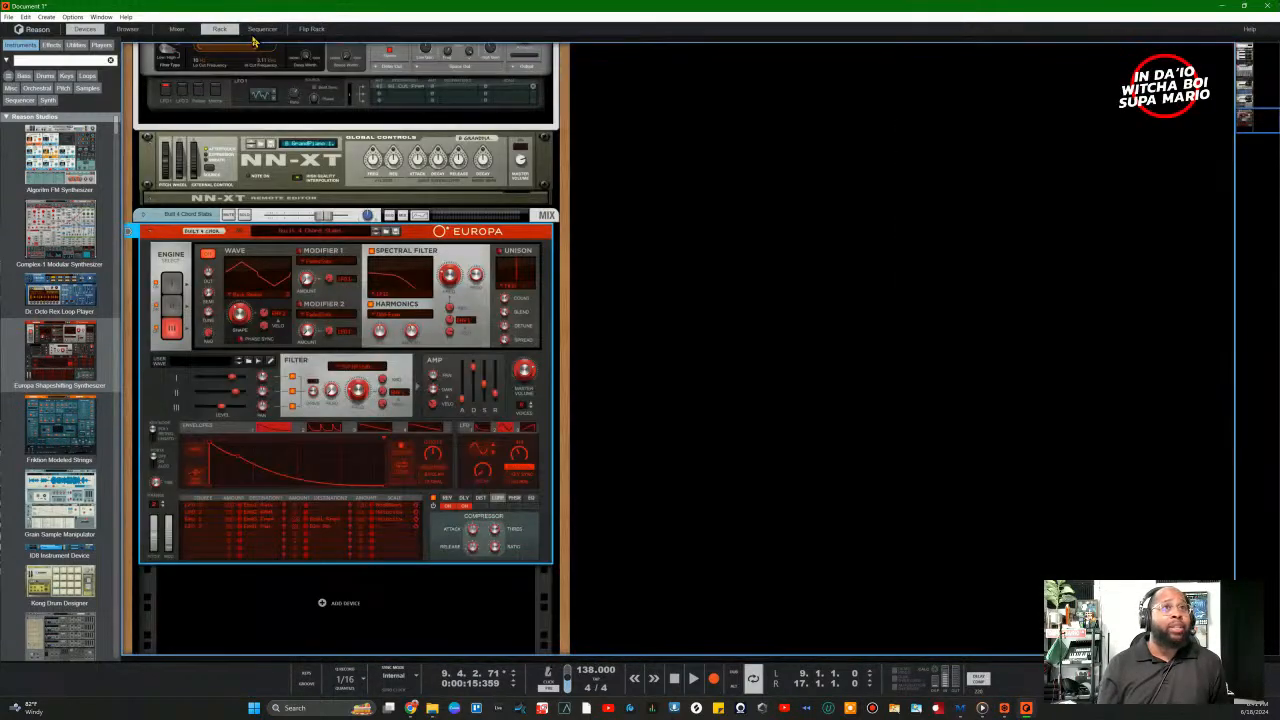
Step: Search the device browser for 'sidechain' and list Effects to reveal the Sidechain Tool
click(63, 61)
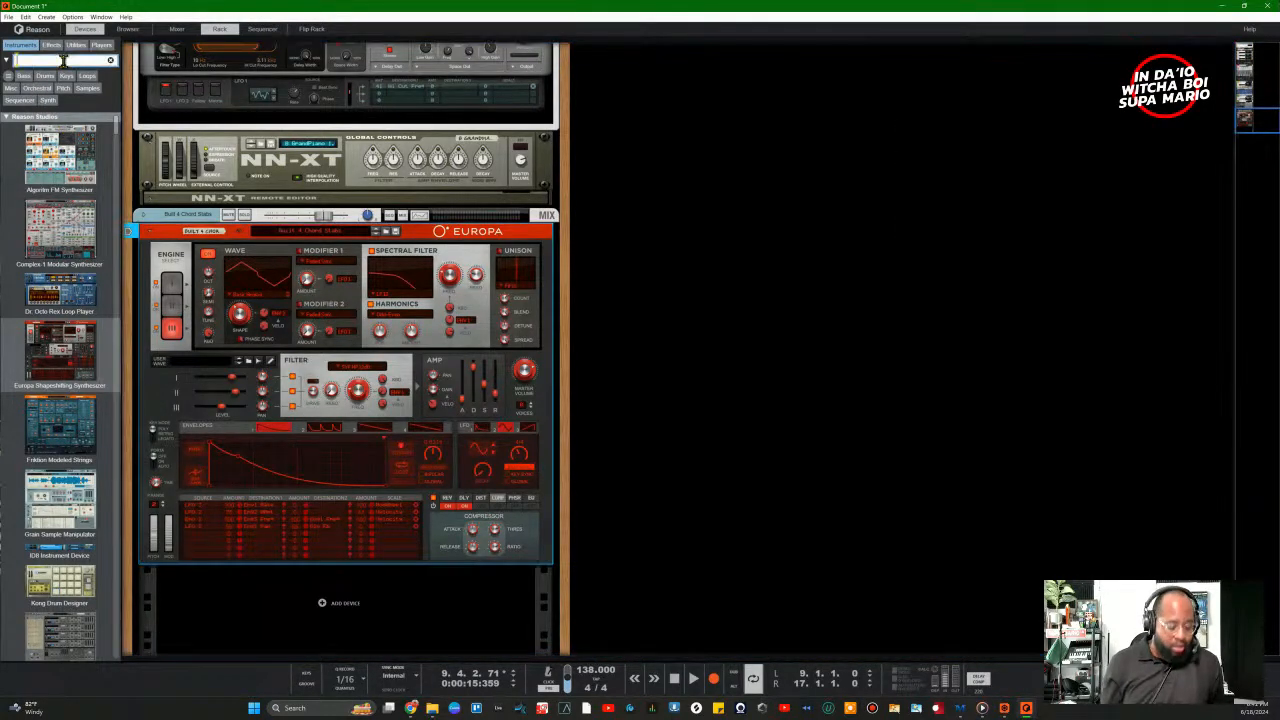
text(slide)
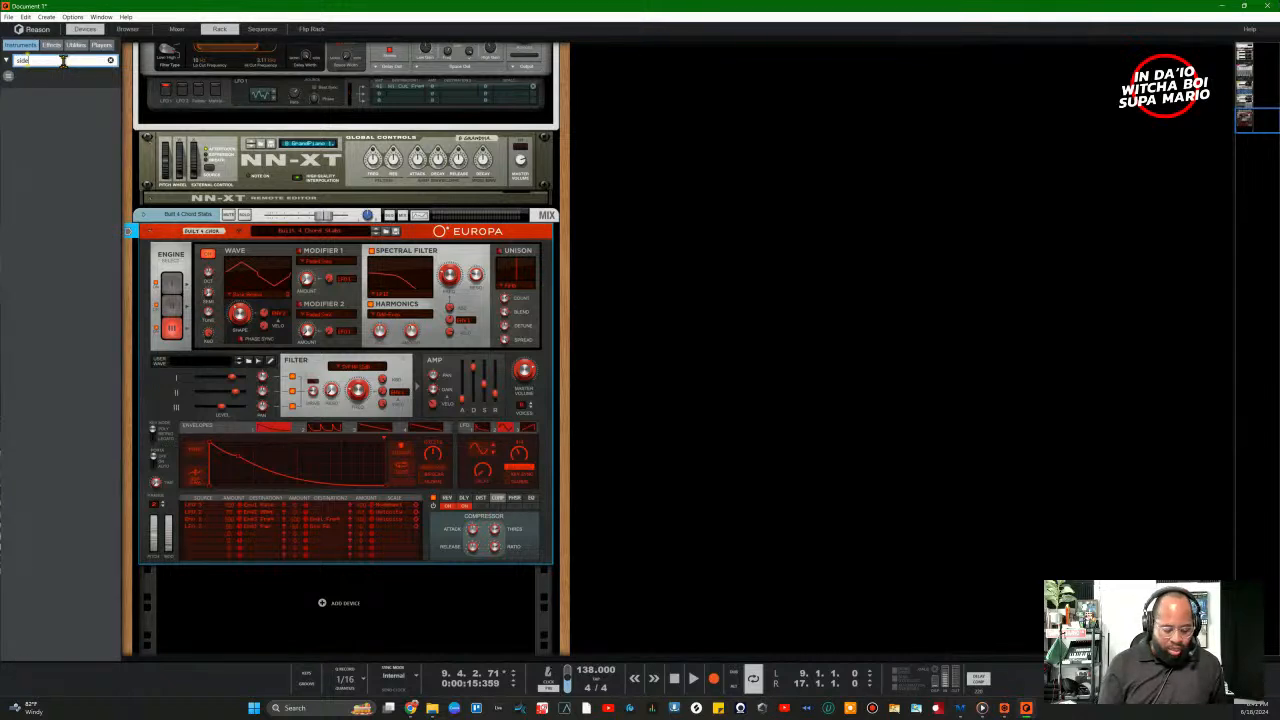
text(ha)
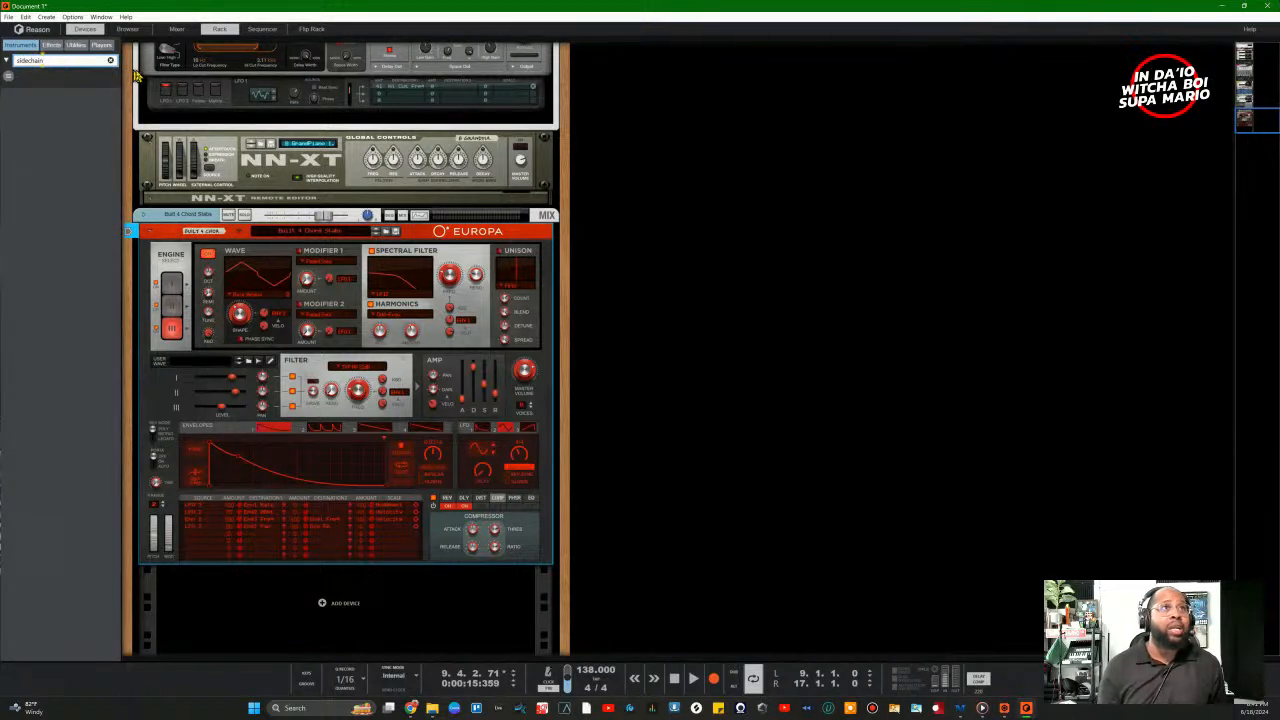
click(9, 76)
click(40, 118)
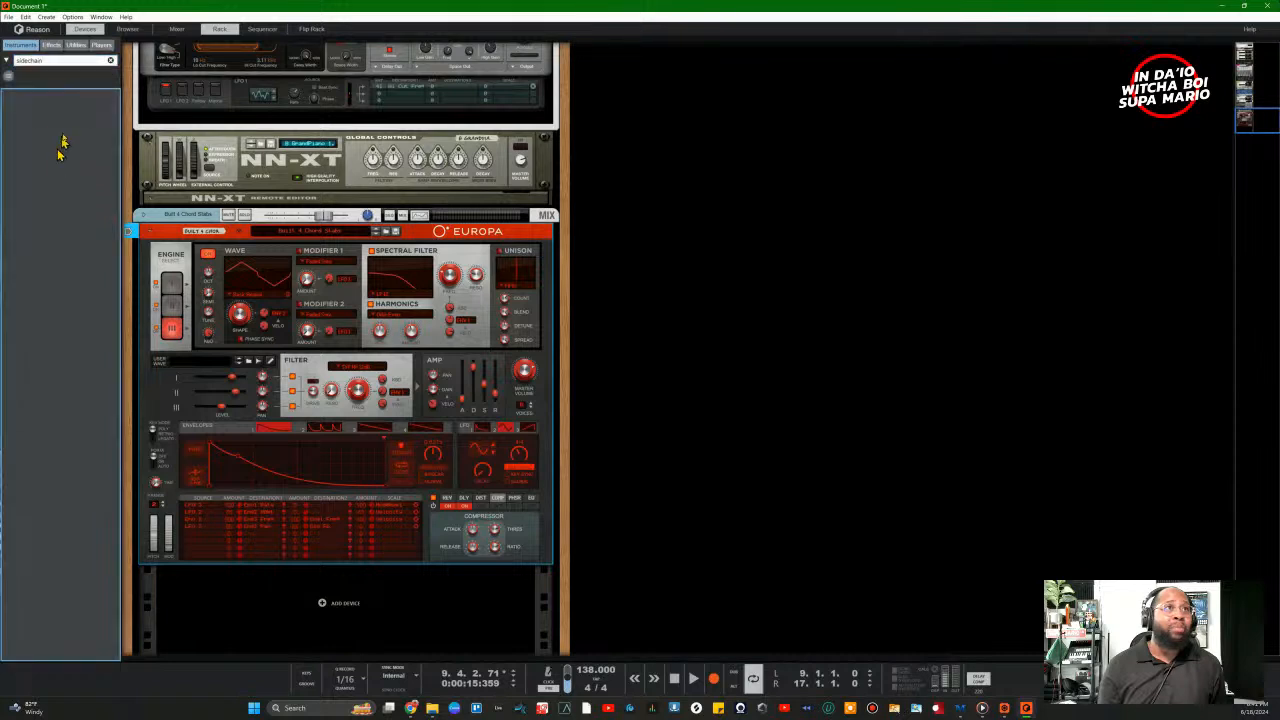
click(54, 46)
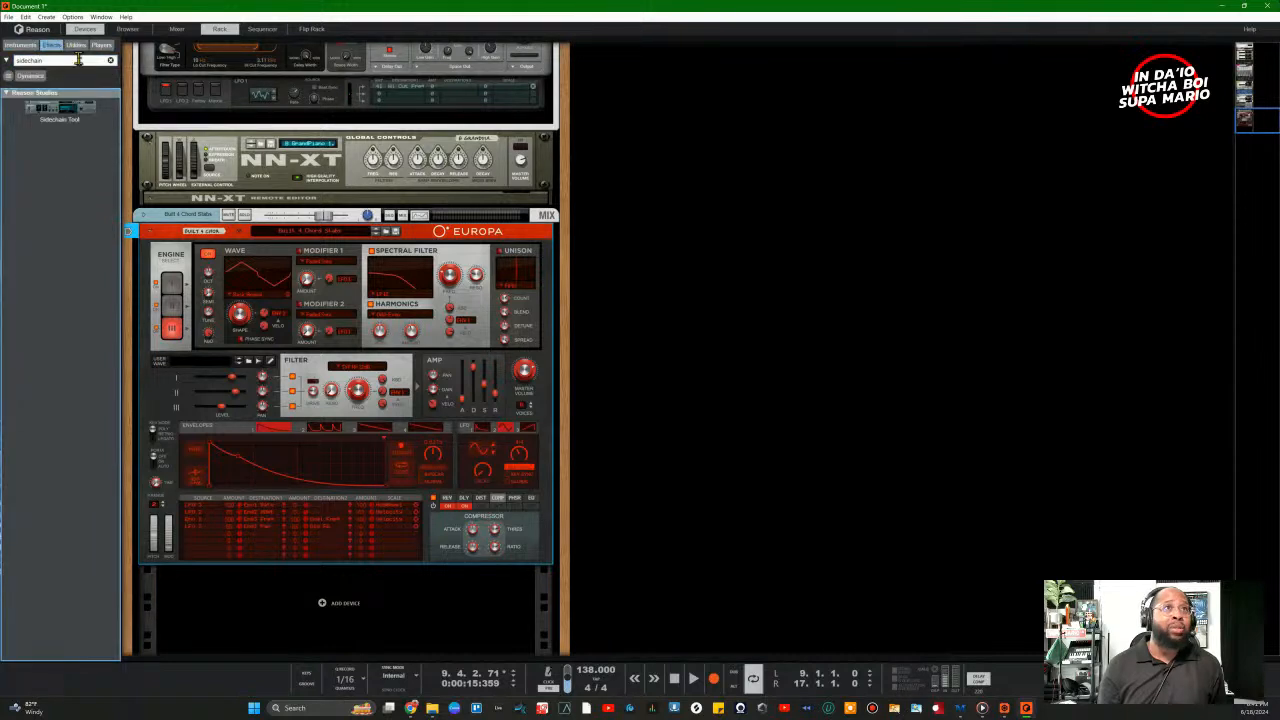
Step: Drag a Sidechain Tool into the rack directly below the Europa synth, then select both devices
drag(60, 108, 320, 610)
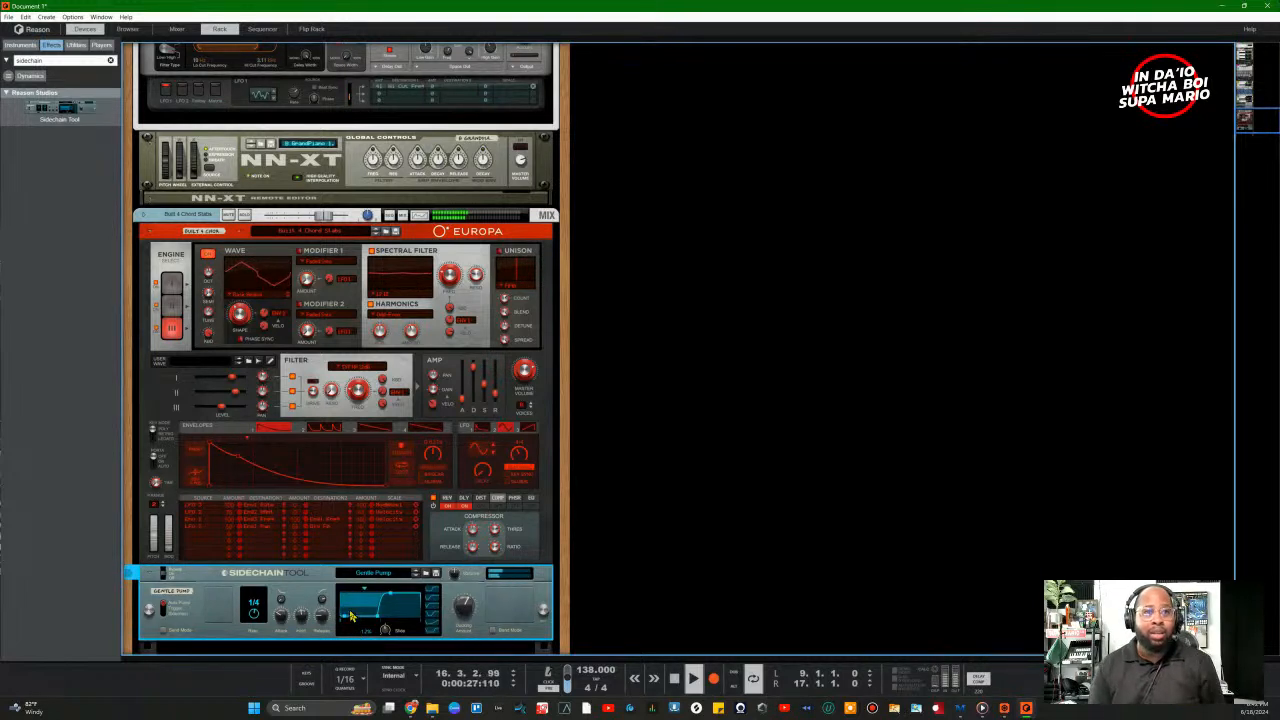
click(336, 470)
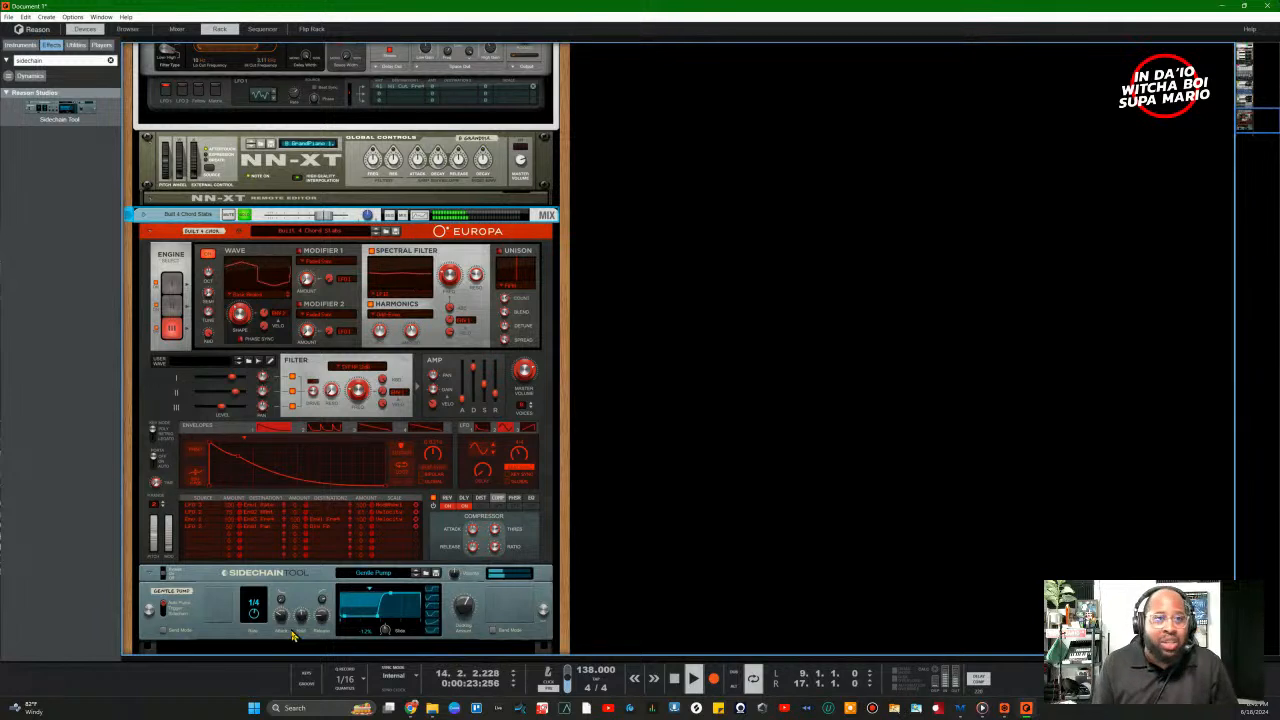
click(381, 622)
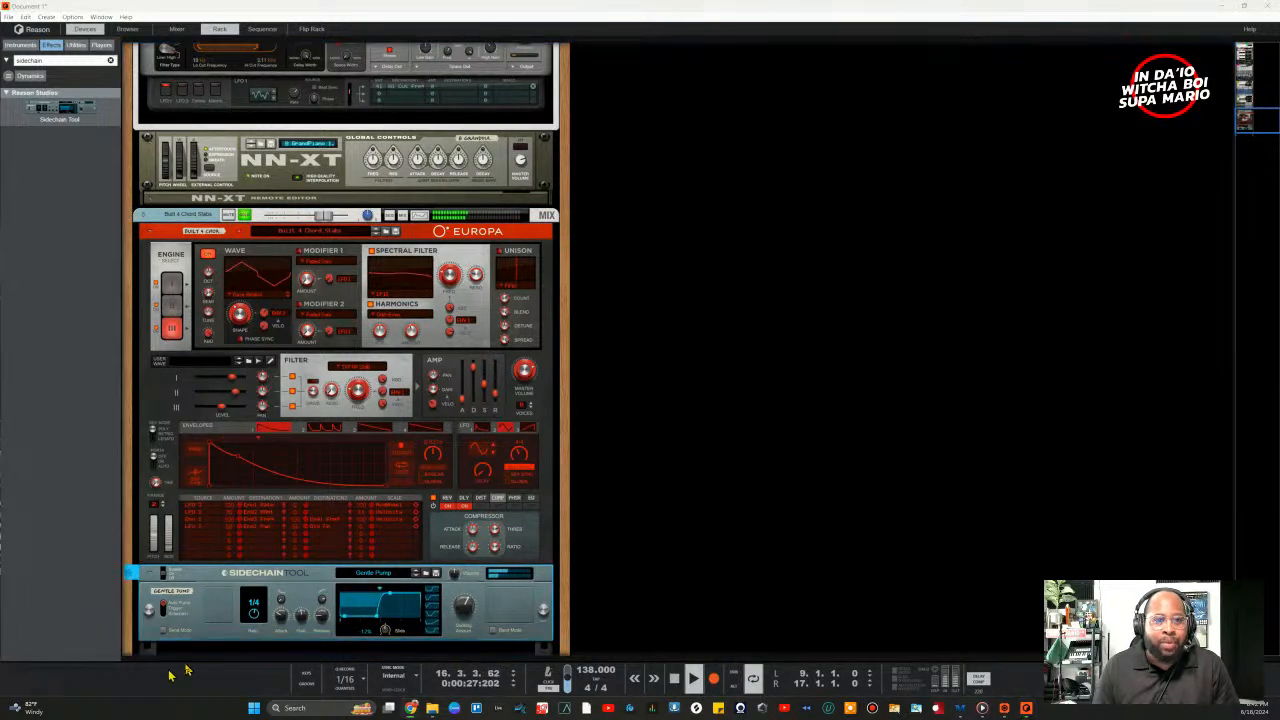
scroll(388, 571, down, 2)
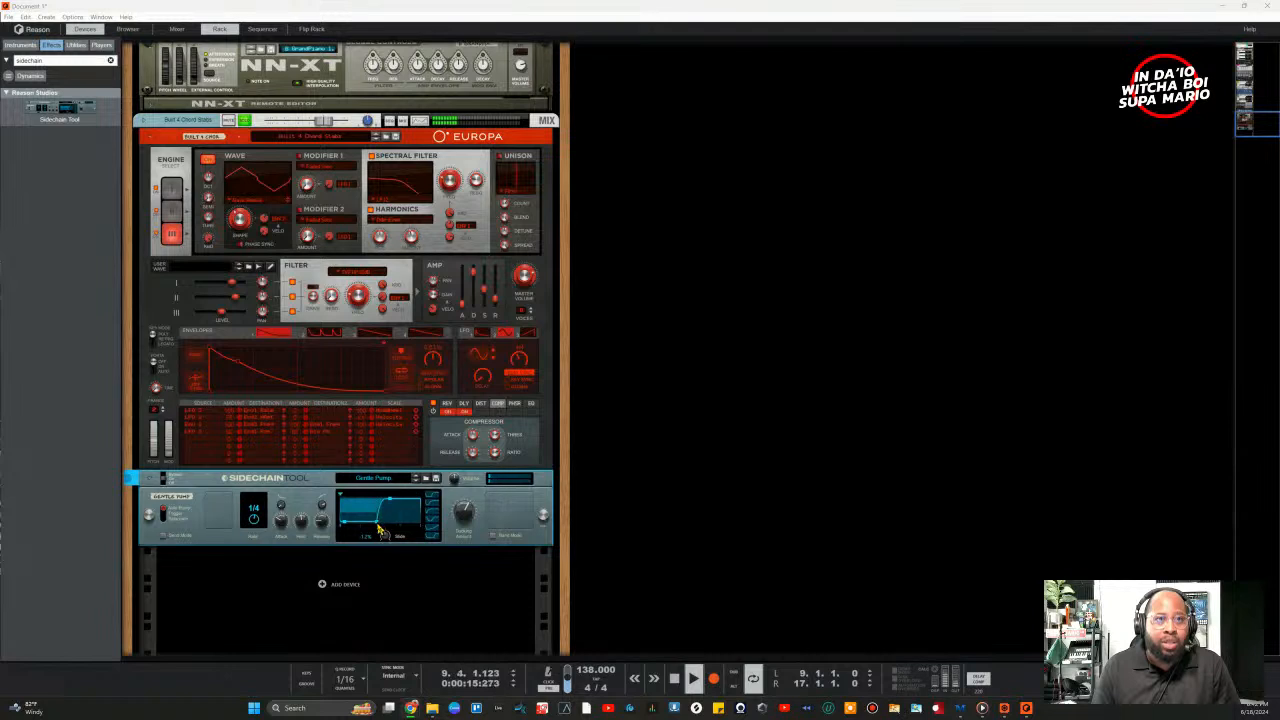
Step: Adjust the ducking curve's hold and attack, square the release shape, and zero the release time
click(381, 532)
drag(377, 523, 419, 507)
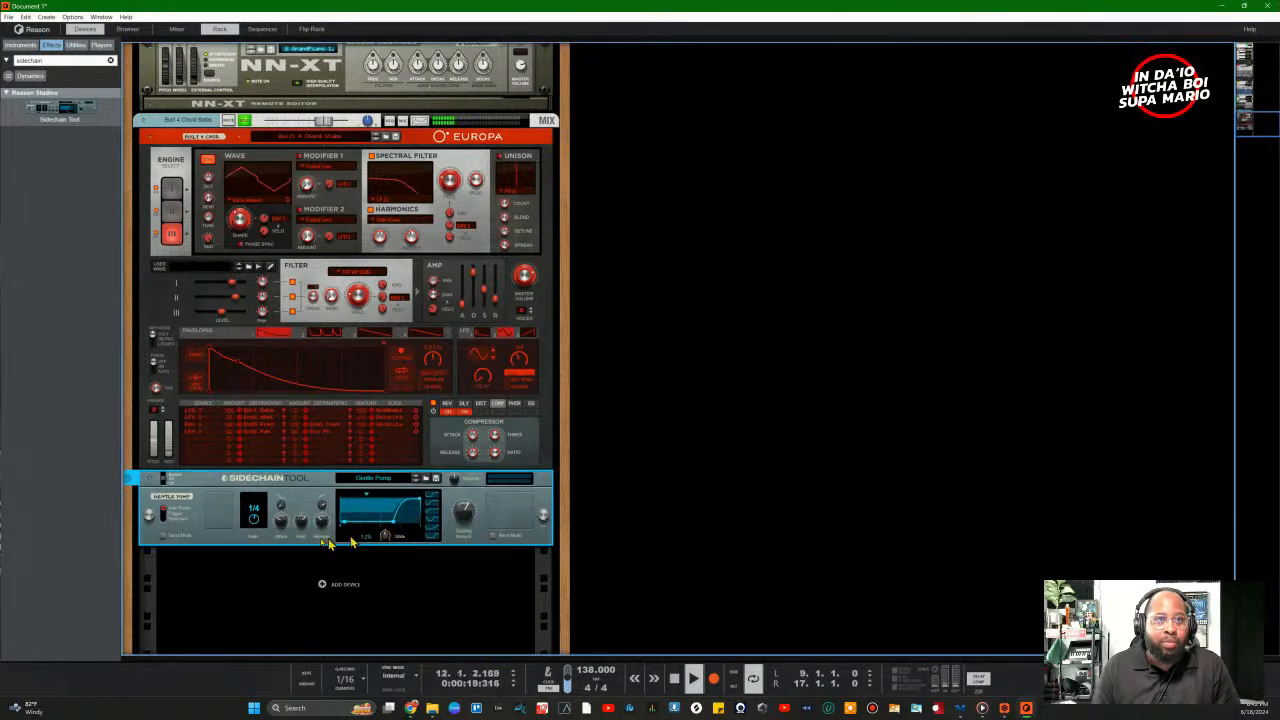
drag(304, 526, 286, 455)
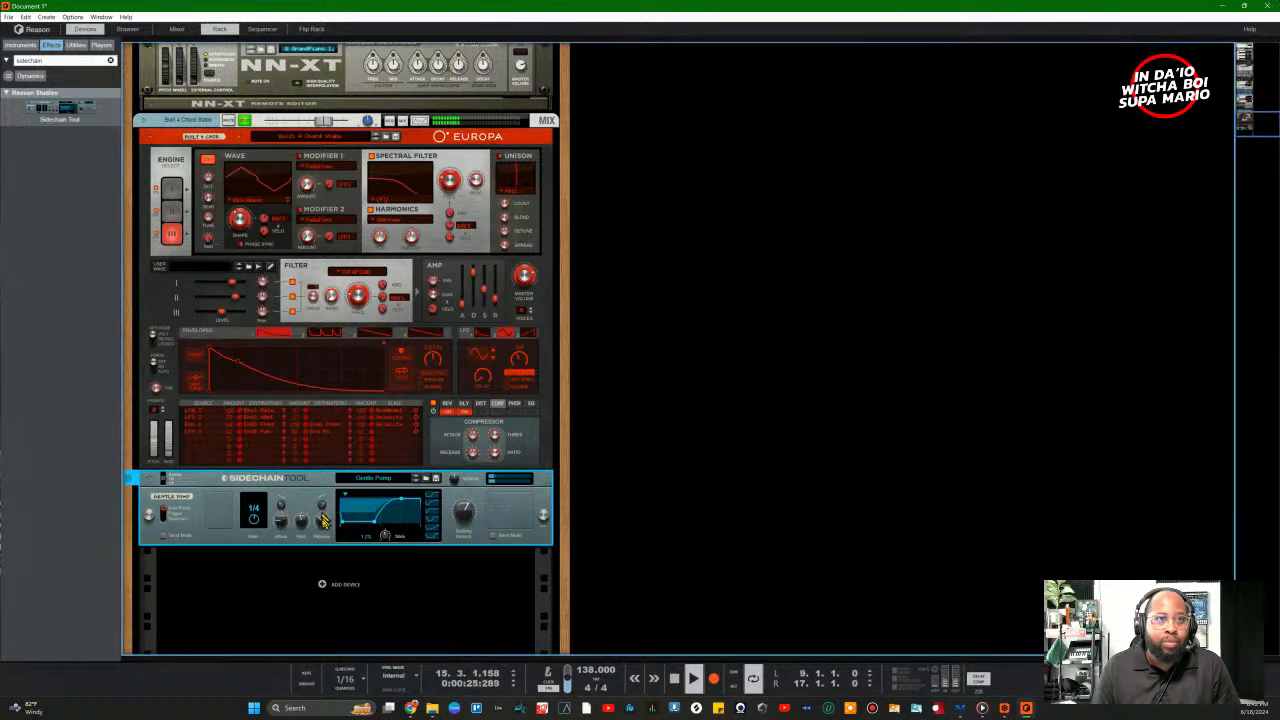
drag(322, 520, 325, 504)
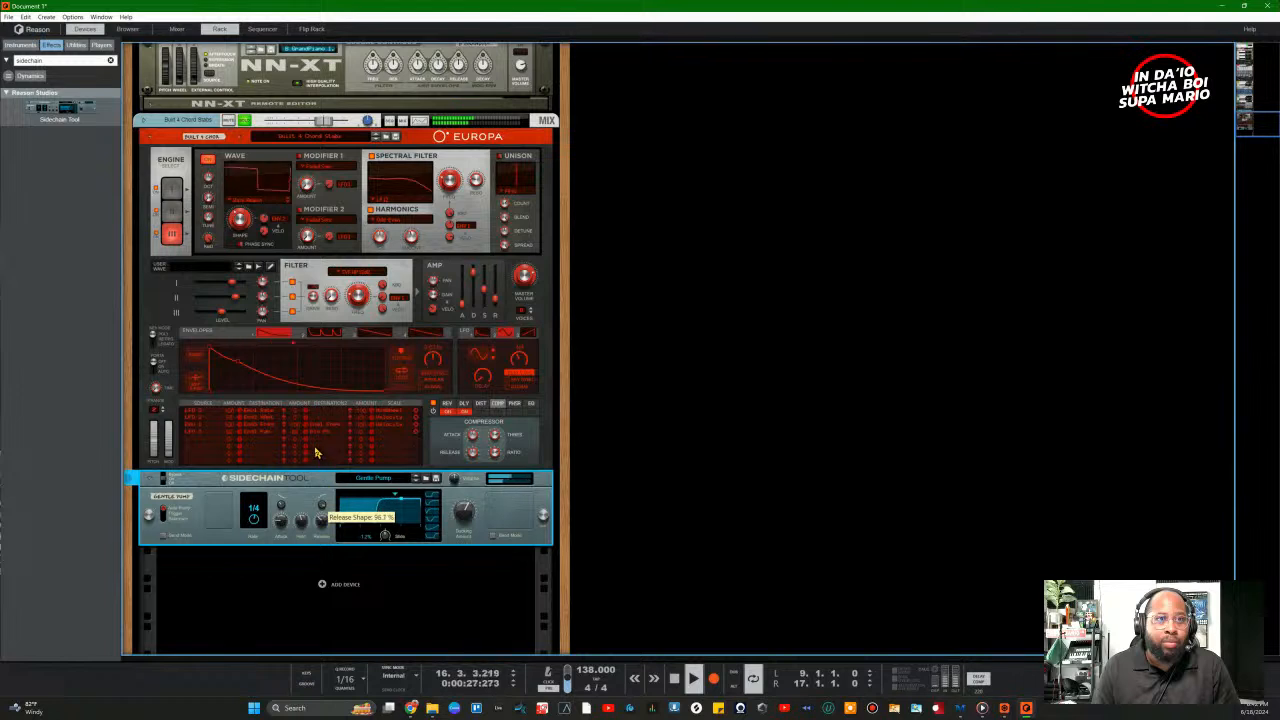
drag(315, 449, 315, 451)
drag(321, 520, 343, 579)
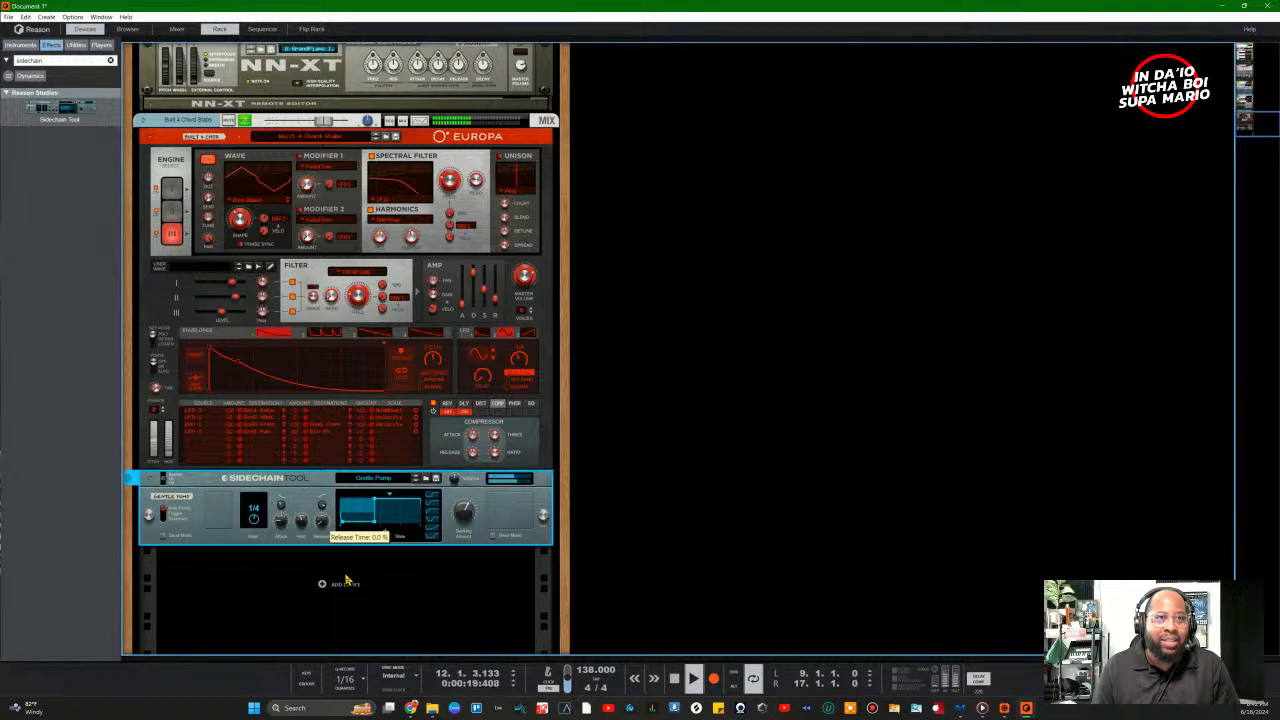
Step: Raise the release time to about 45% and set the pumping rate to 1/8T
drag(321, 518, 275, 554)
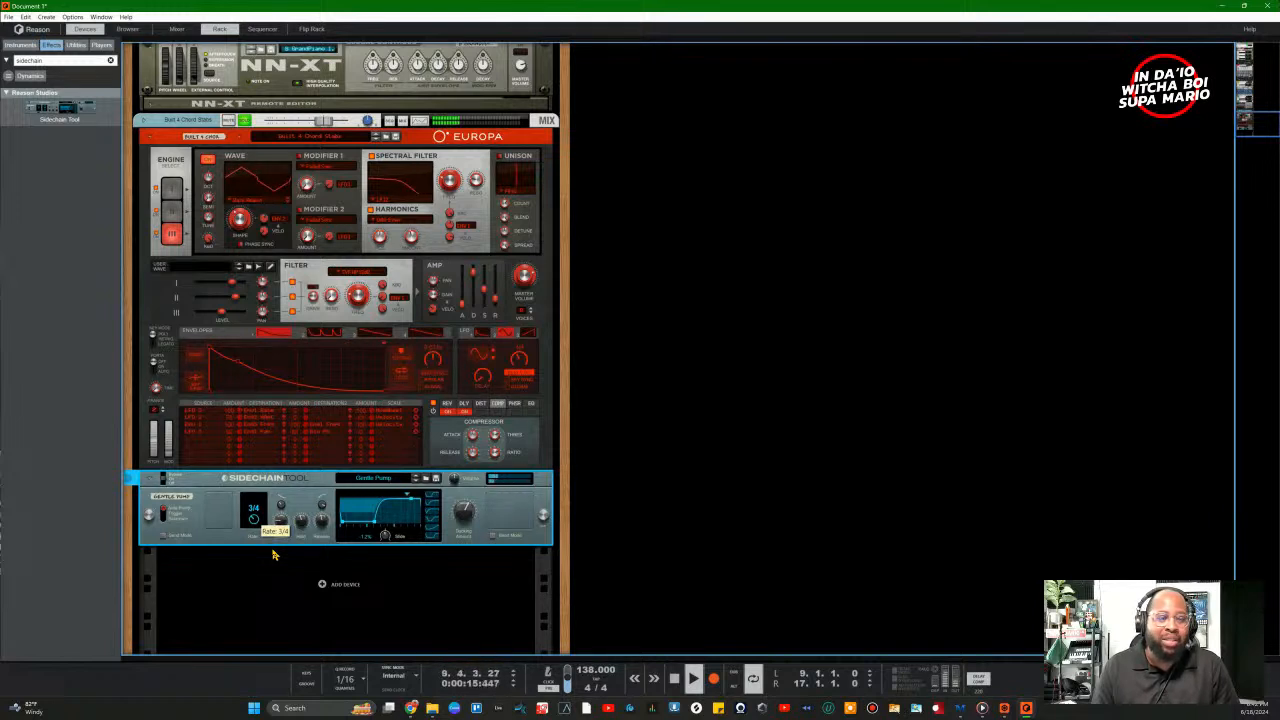
drag(274, 551, 271, 499)
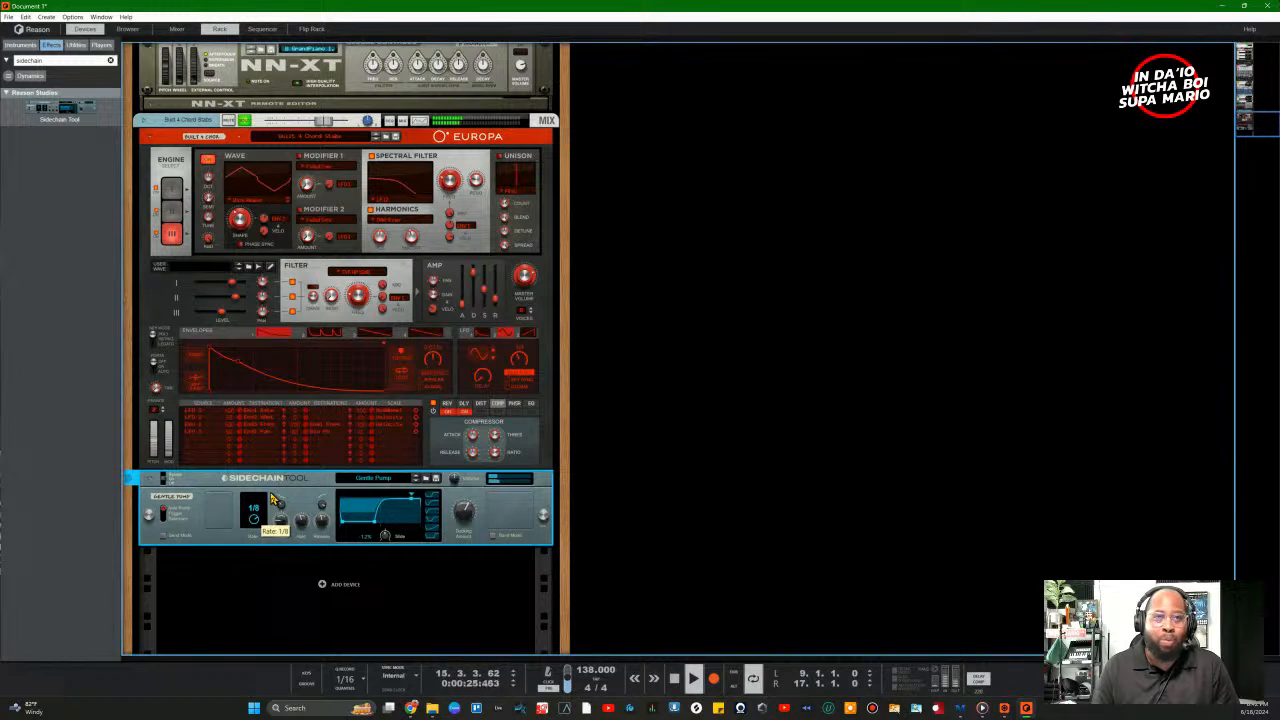
drag(274, 500, 268, 484)
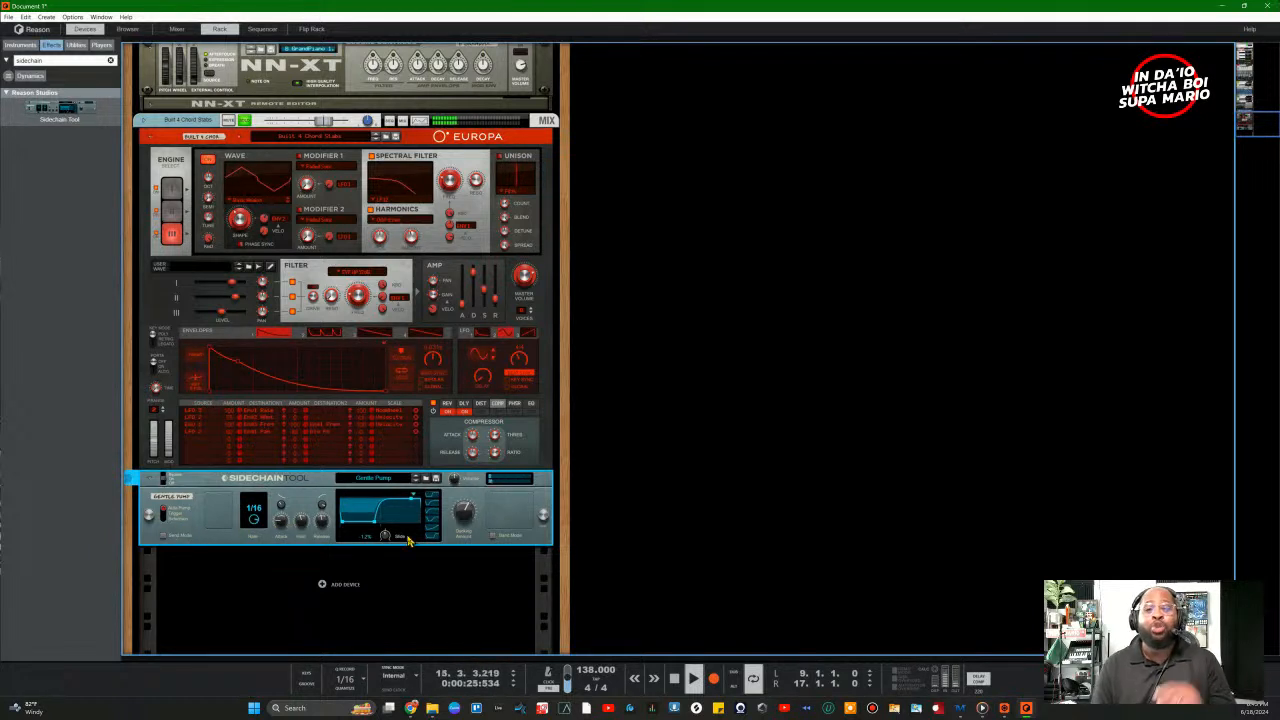
Step: Try Trigger mode, return to auto pump, and unsolo the chord stabs track
click(165, 520)
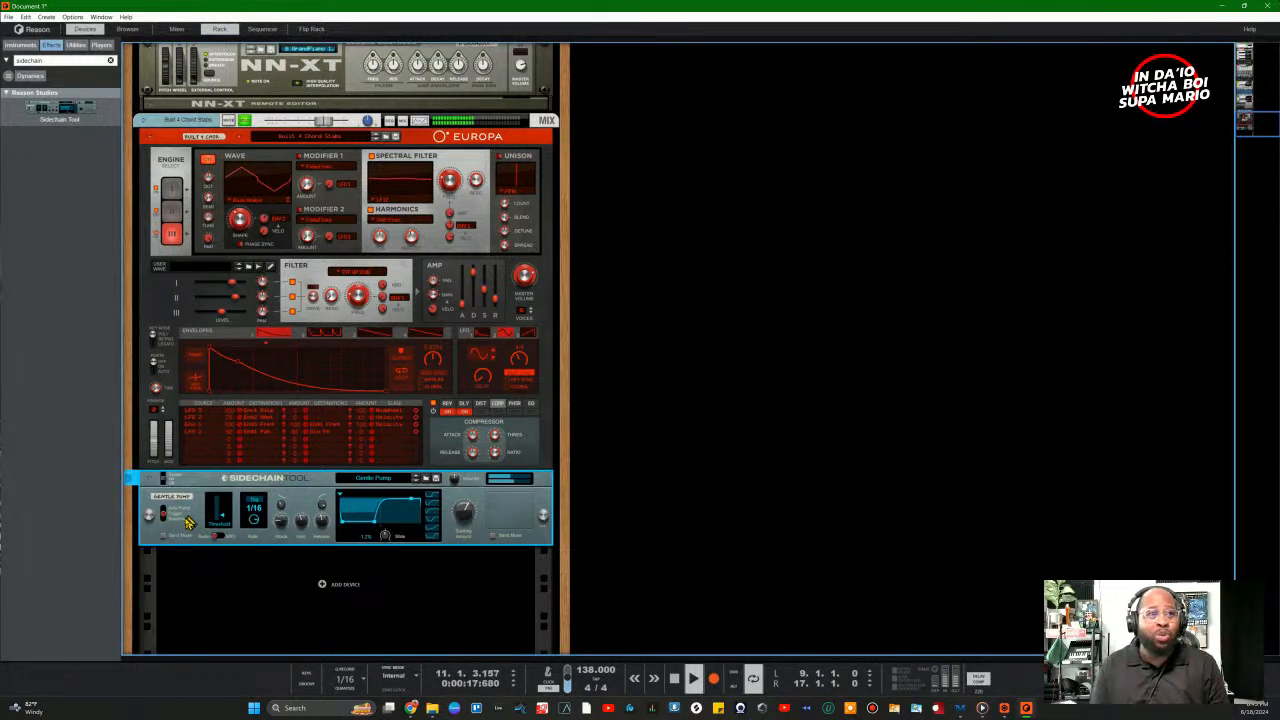
click(172, 508)
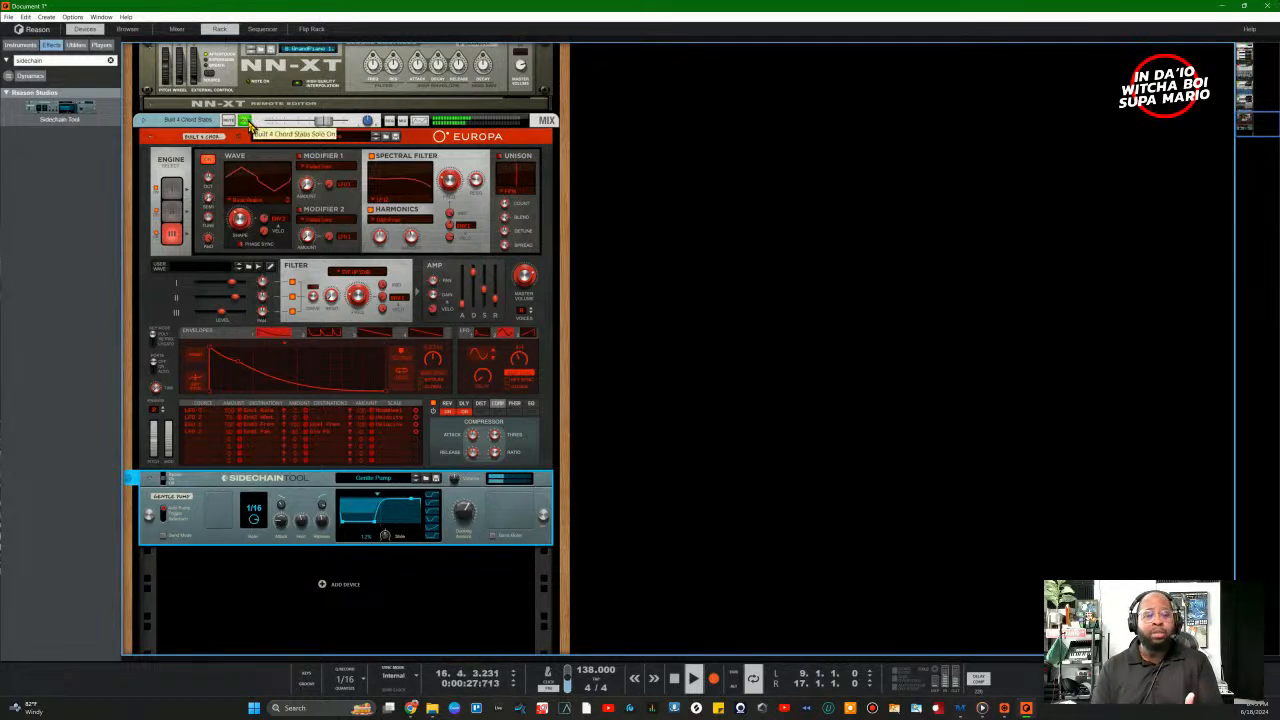
click(247, 122)
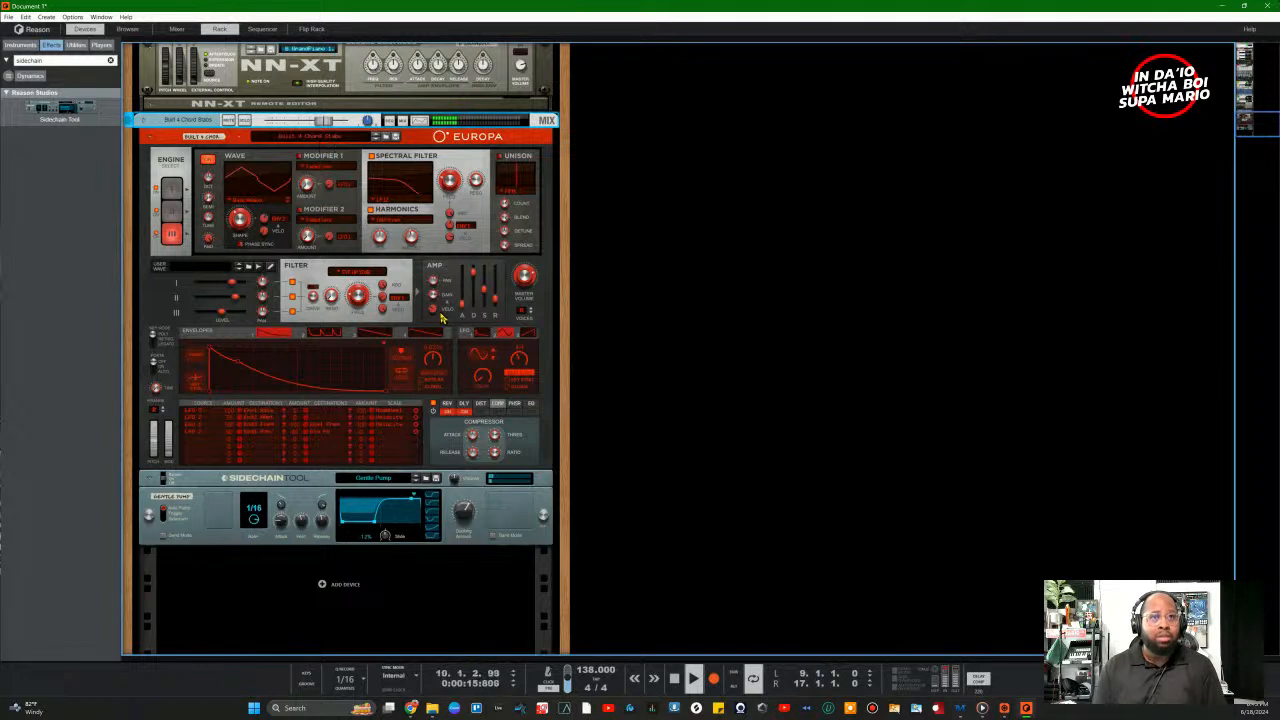
Step: Set the Sidechain Tool's ducking amount to 62.5% and its pumping rate to 1/16T
click(463, 517)
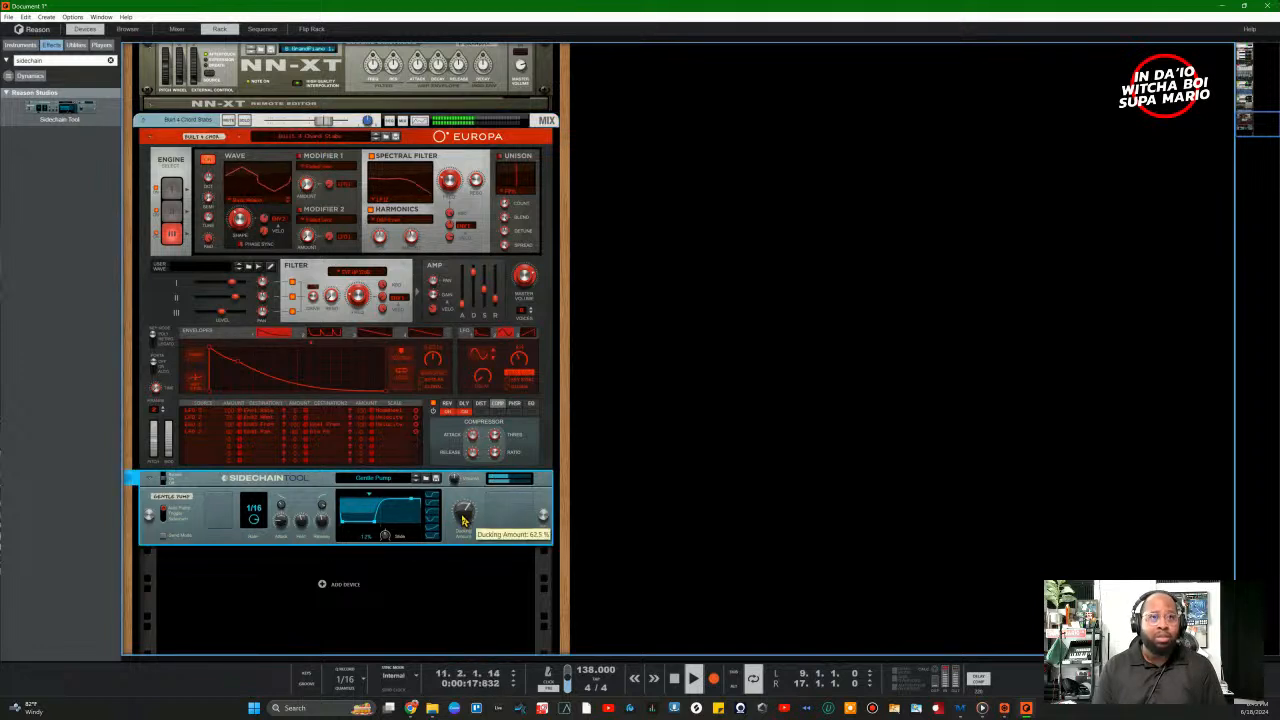
drag(463, 520, 468, 534)
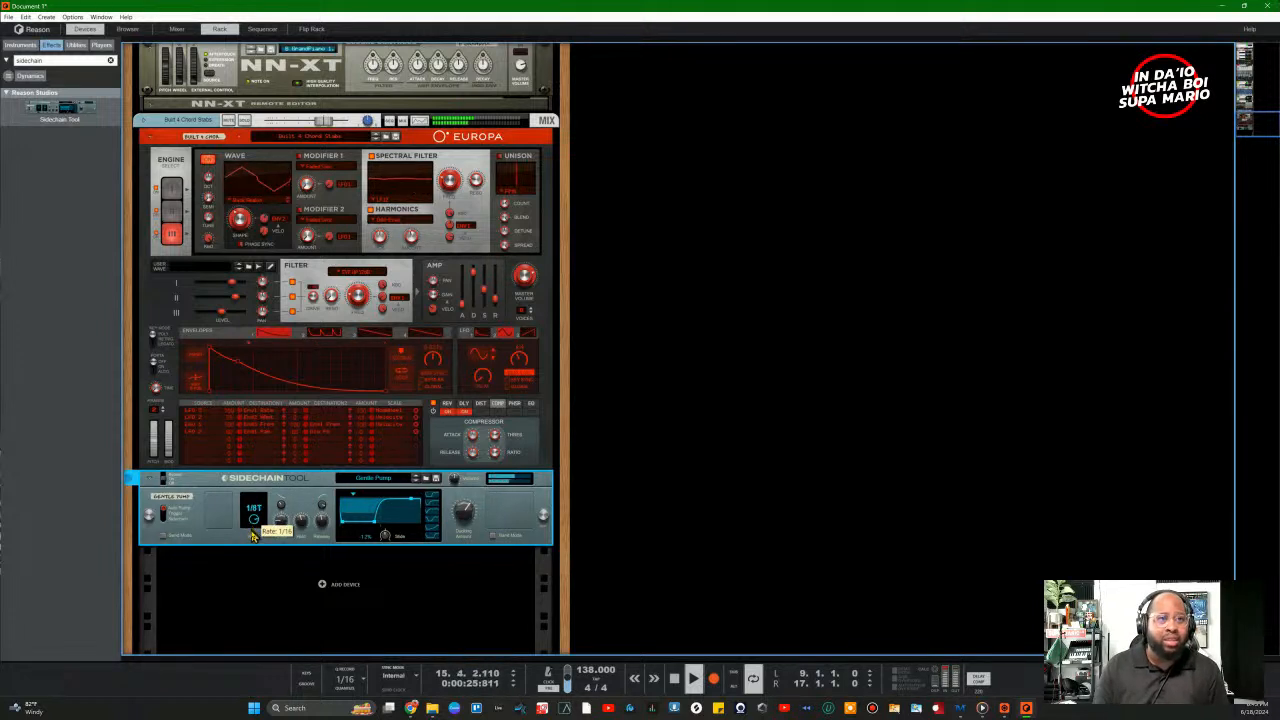
drag(253, 537, 254, 545)
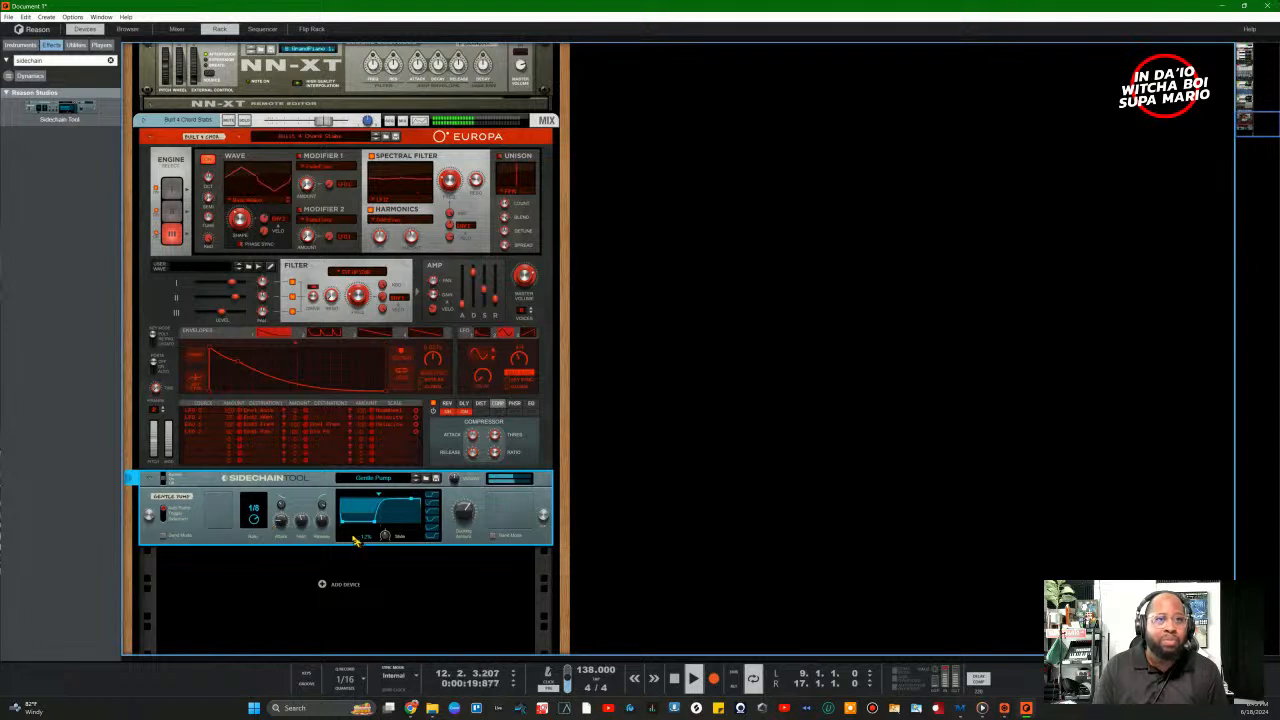
mouse_move(254, 519)
mouse_down()
mouse_move(257, 497)
mouse_move(255, 512)
mouse_up()
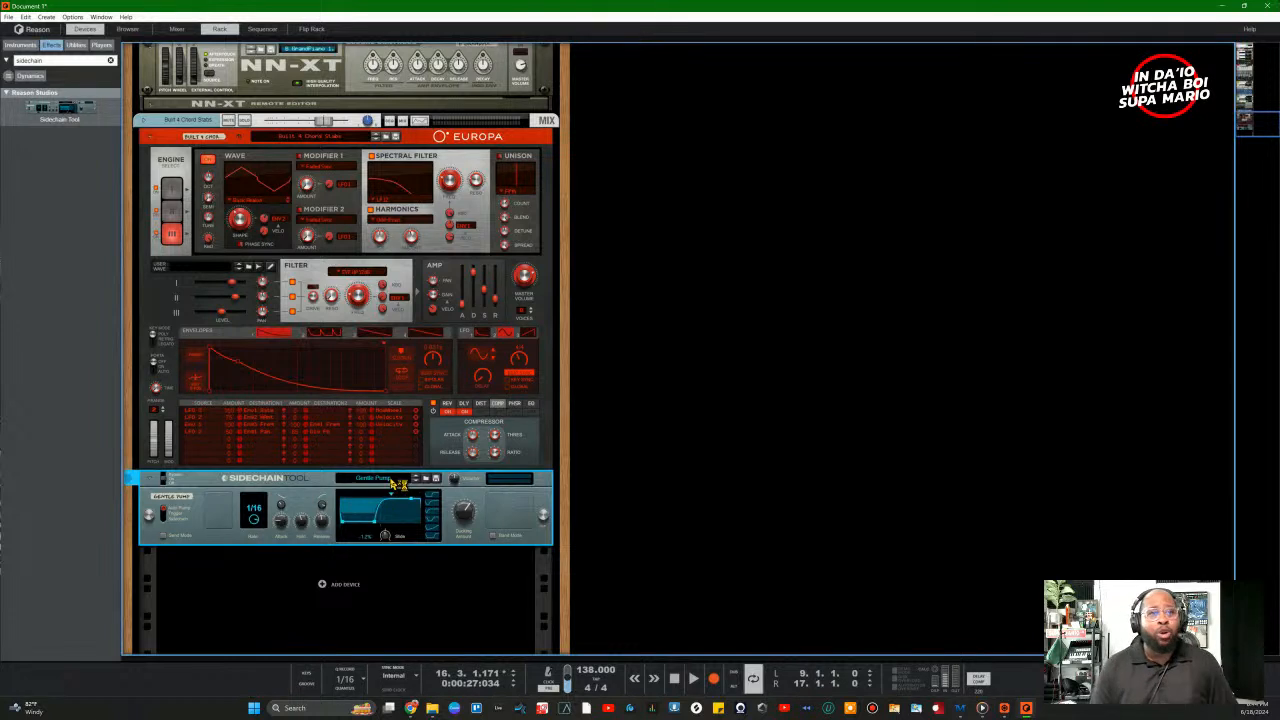
click(397, 485)
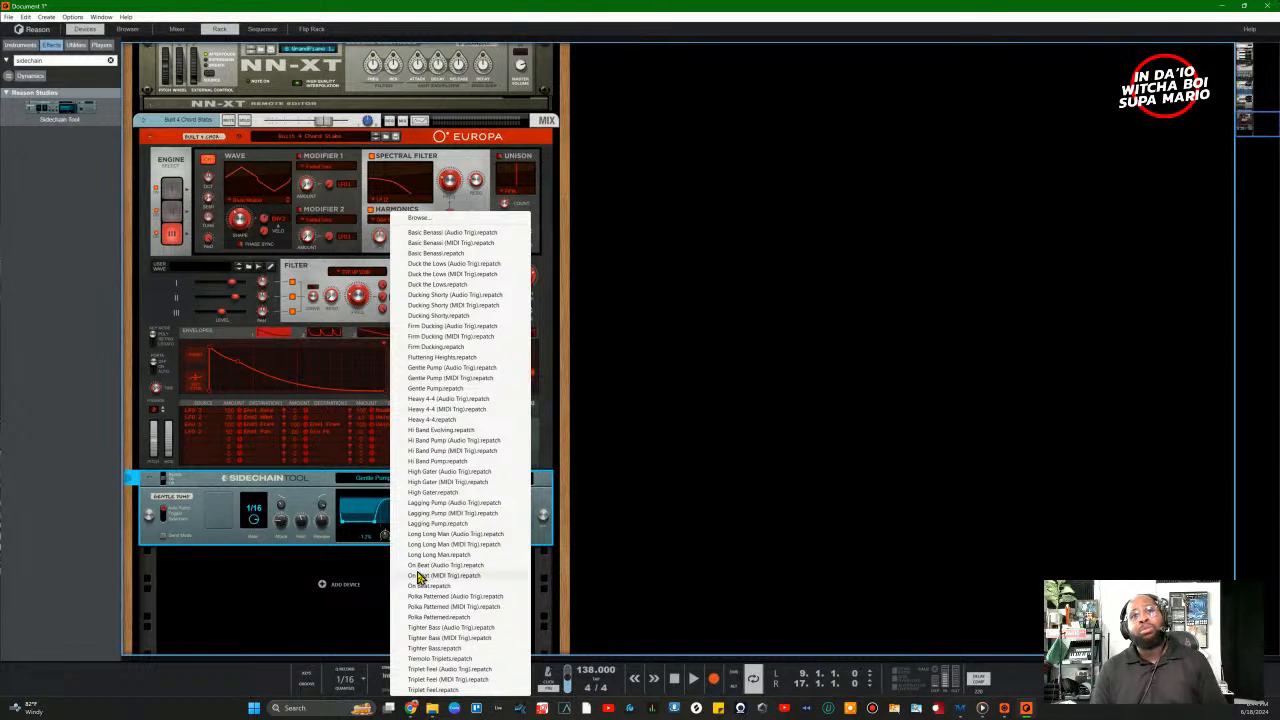
Step: Load the On Beat (Audio Trig) preset and audition it during playback
key(Escape)
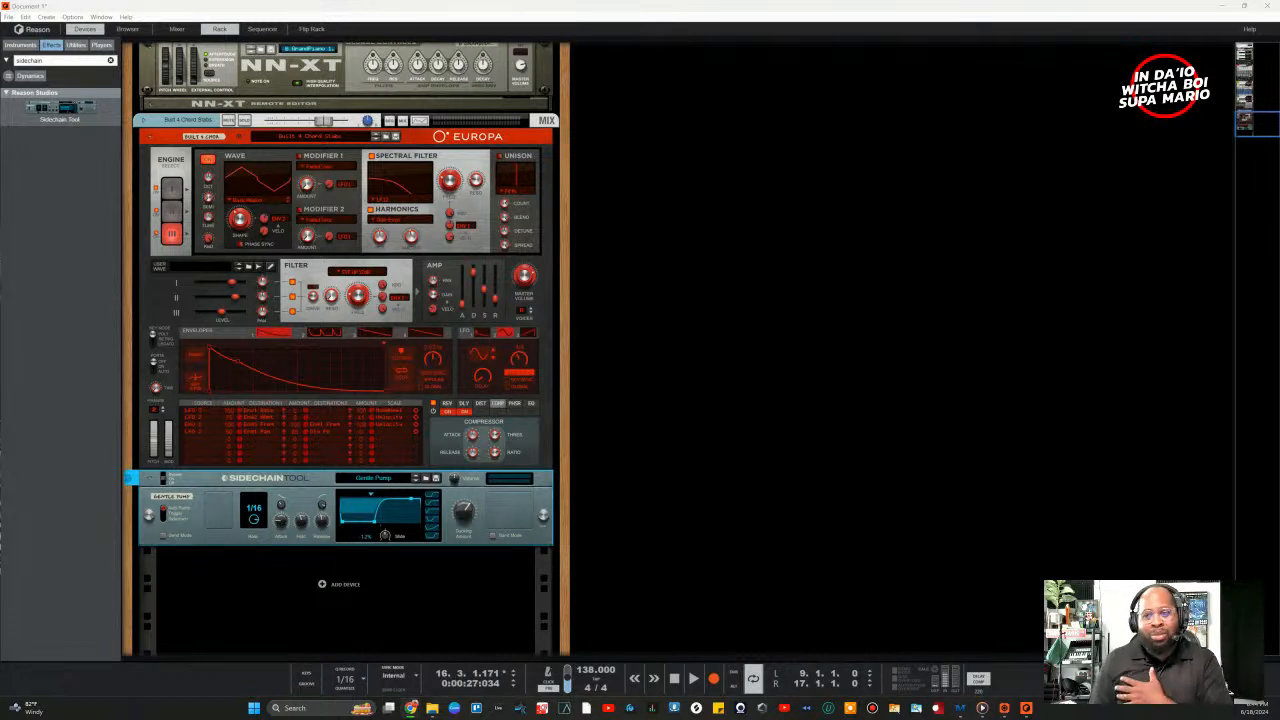
click(399, 483)
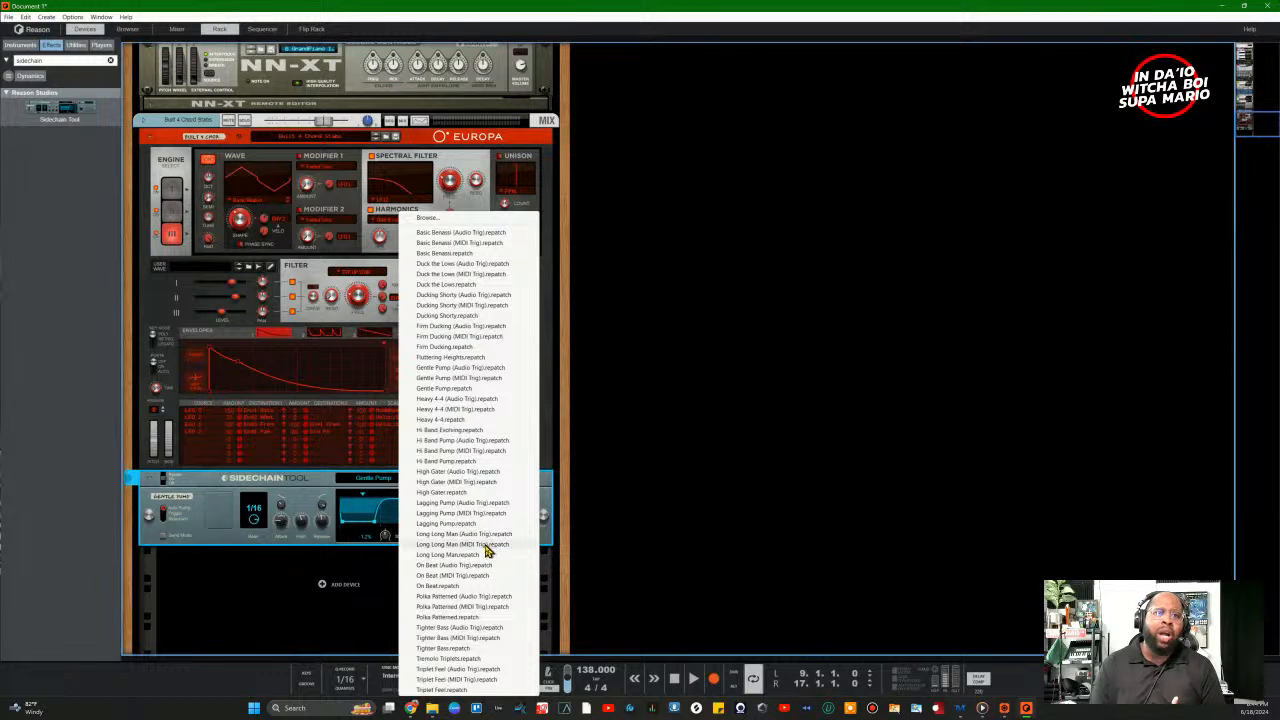
click(491, 566)
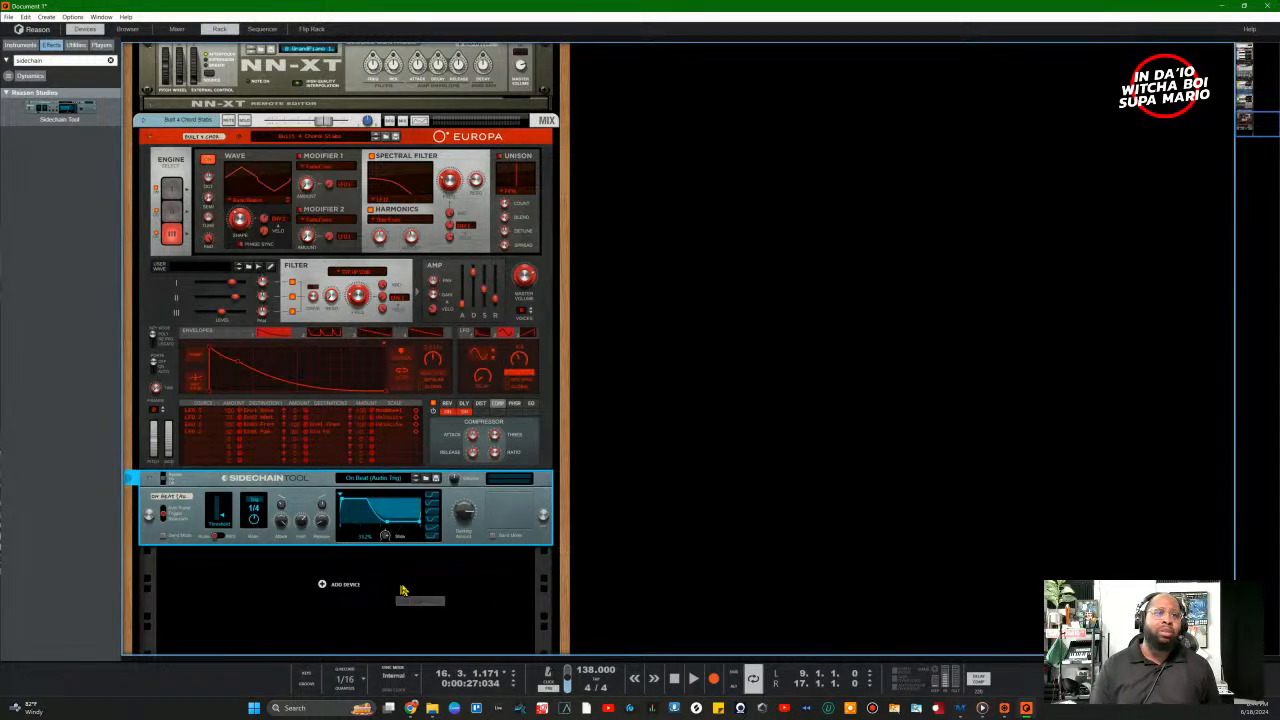
key(space)
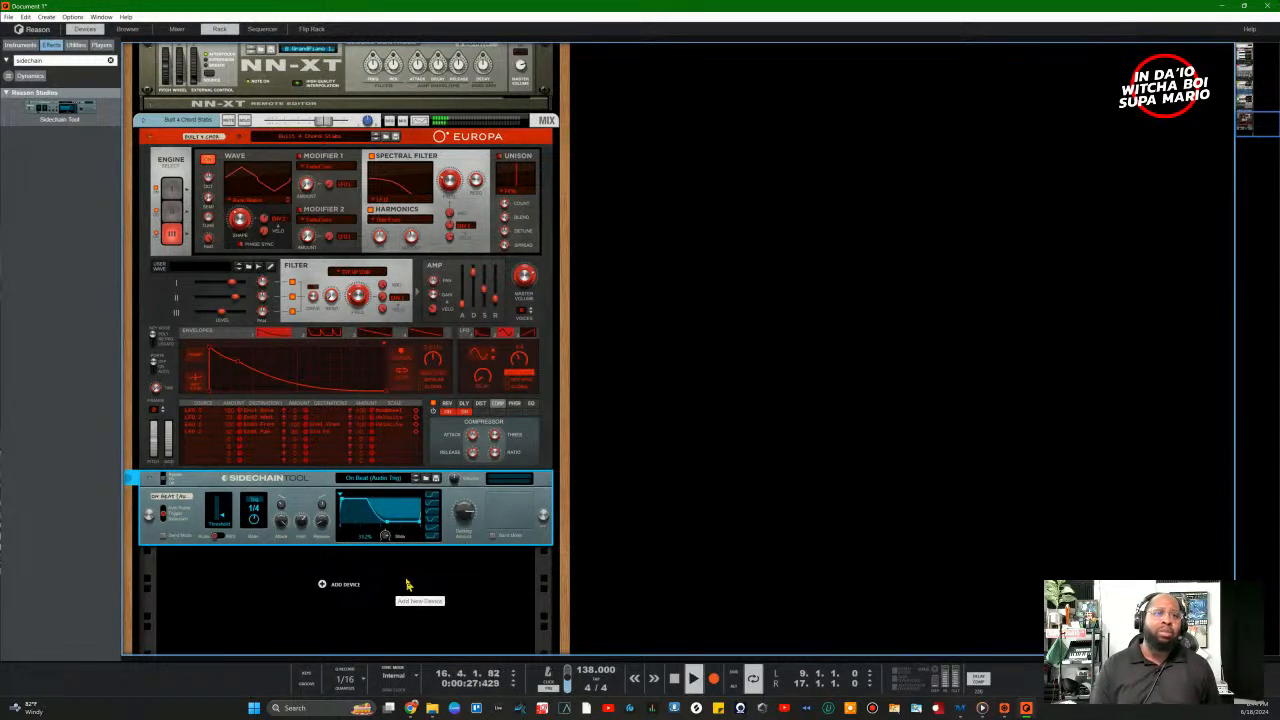
Step: Load the Tremolo Triplets preset and change its rate from 1/8T to 1/8
click(409, 485)
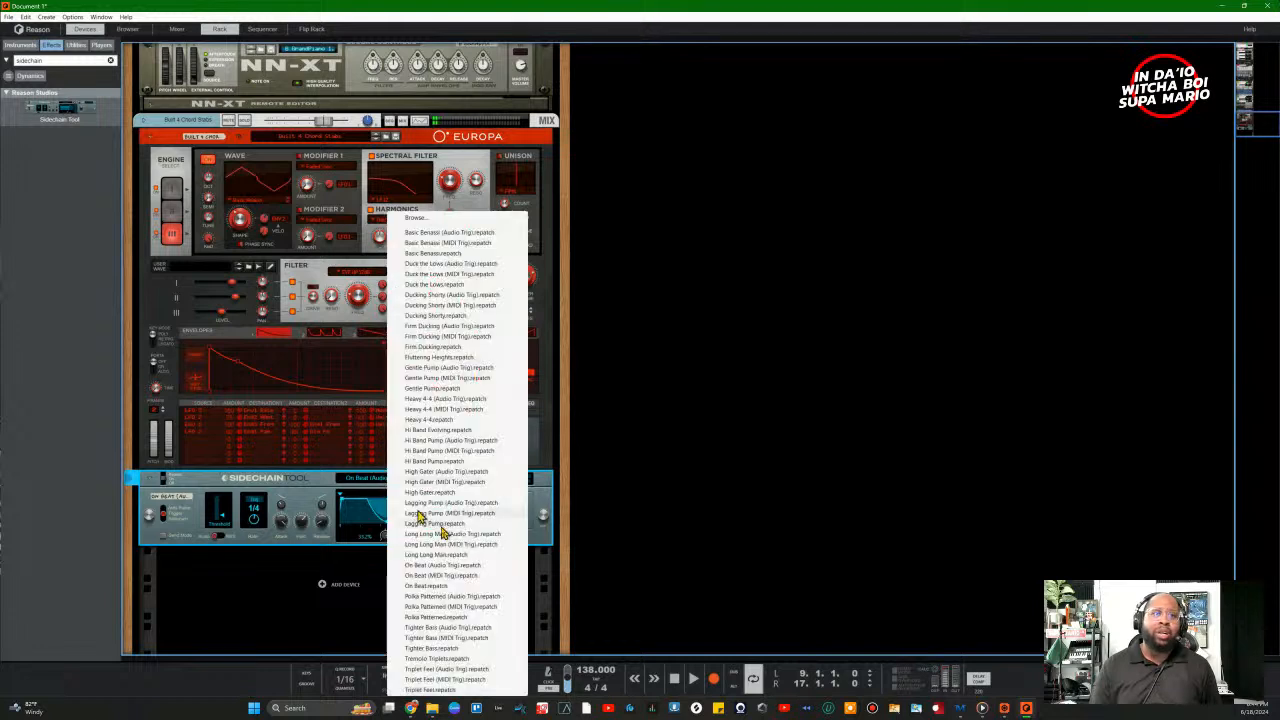
click(462, 659)
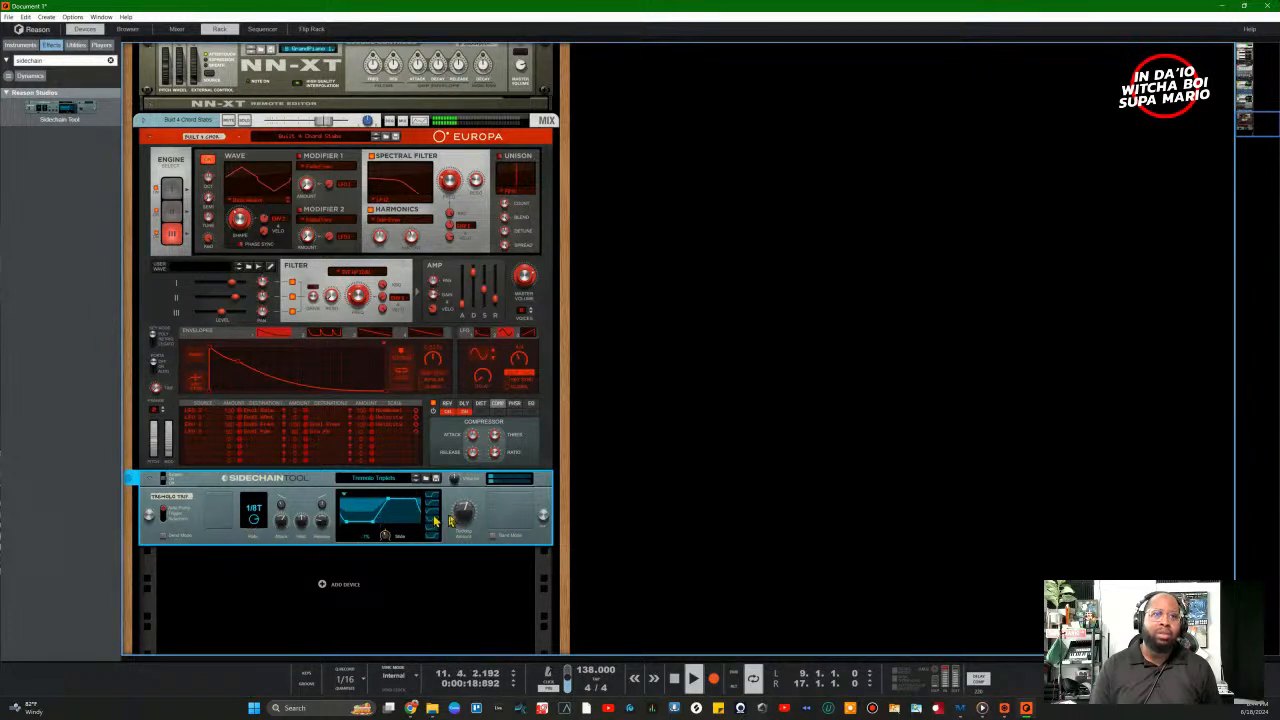
drag(255, 521, 256, 514)
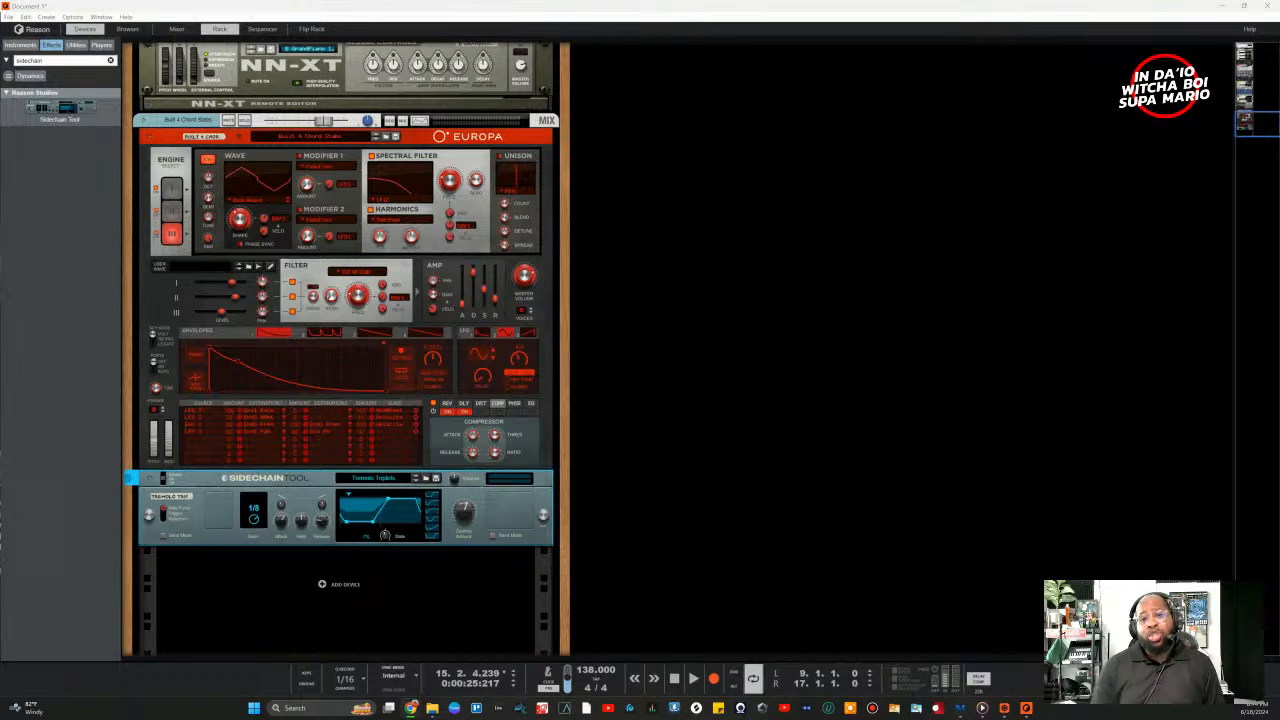
Step: Cut the Europa chord stabs device and track with its Sidechain Tool, then resume playback
right_click(201, 477)
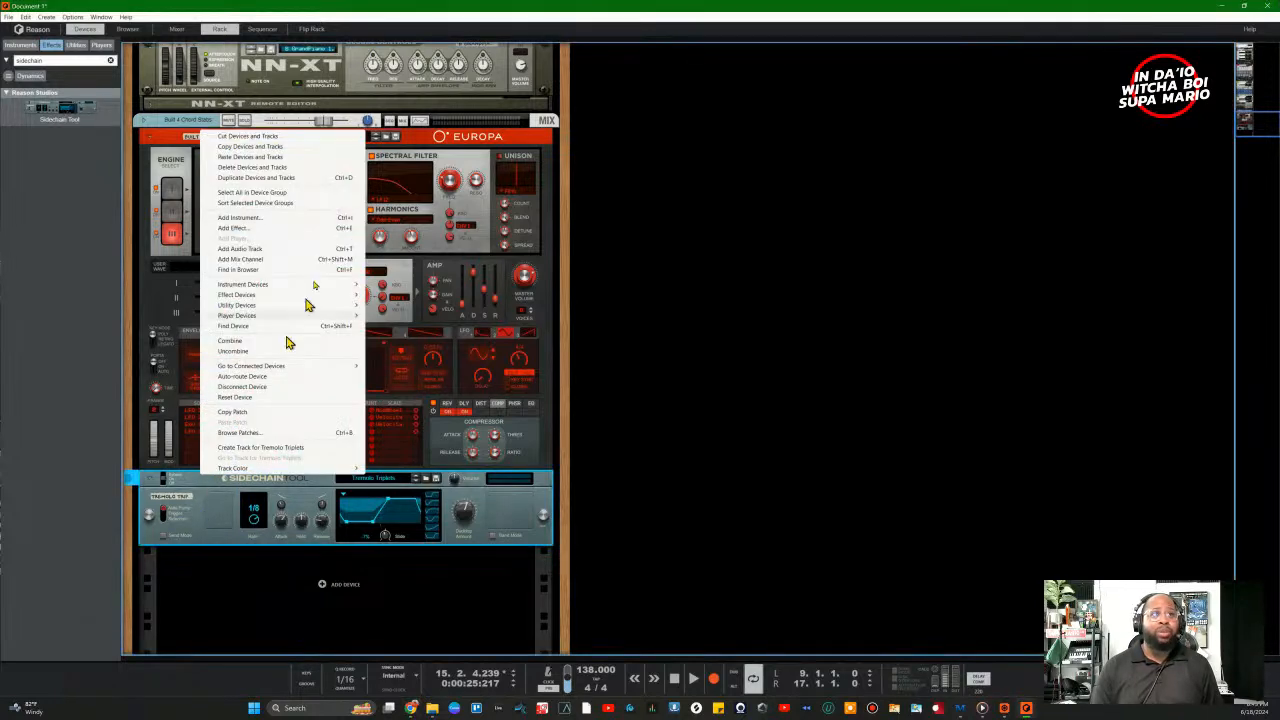
click(244, 139)
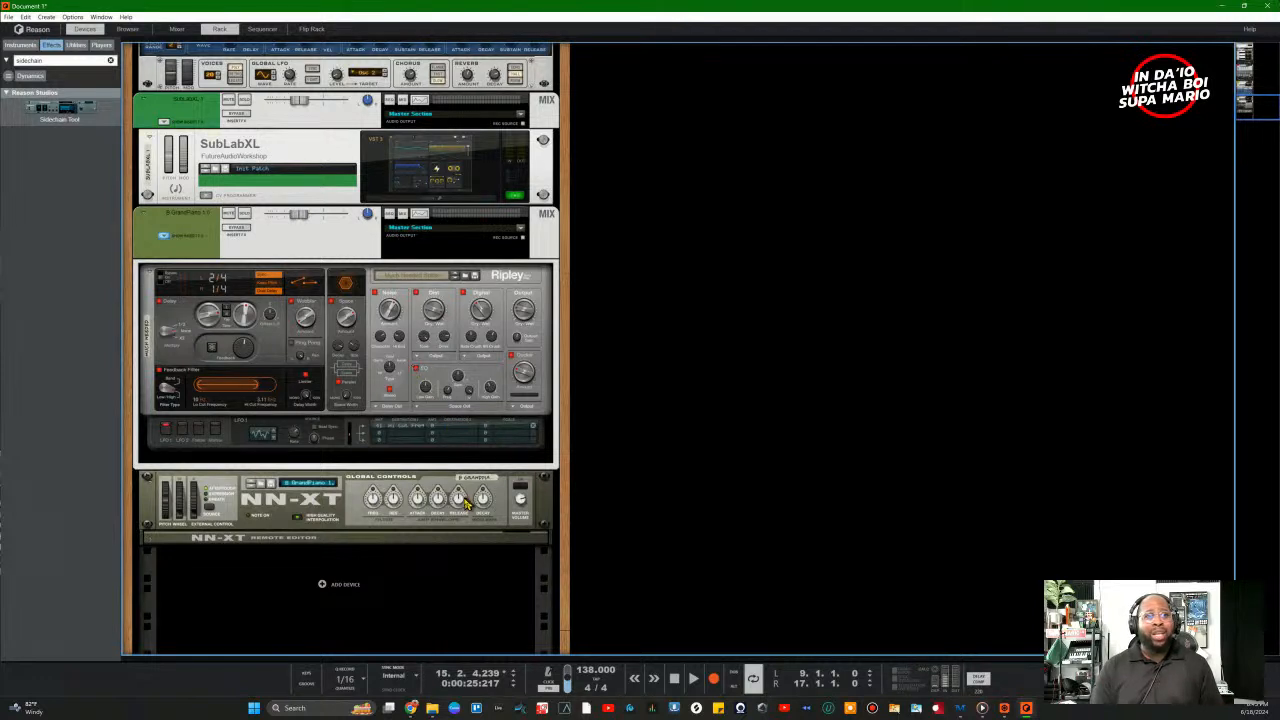
key(space)
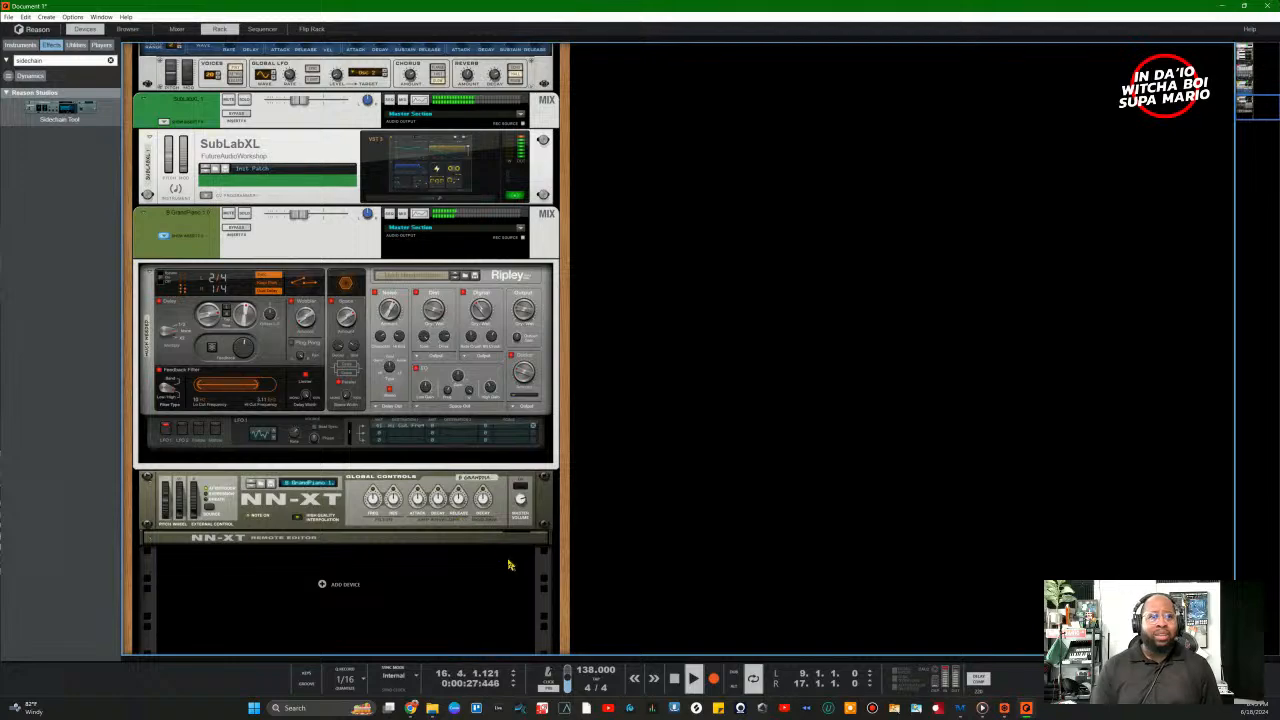
scroll(427, 535, up, 5)
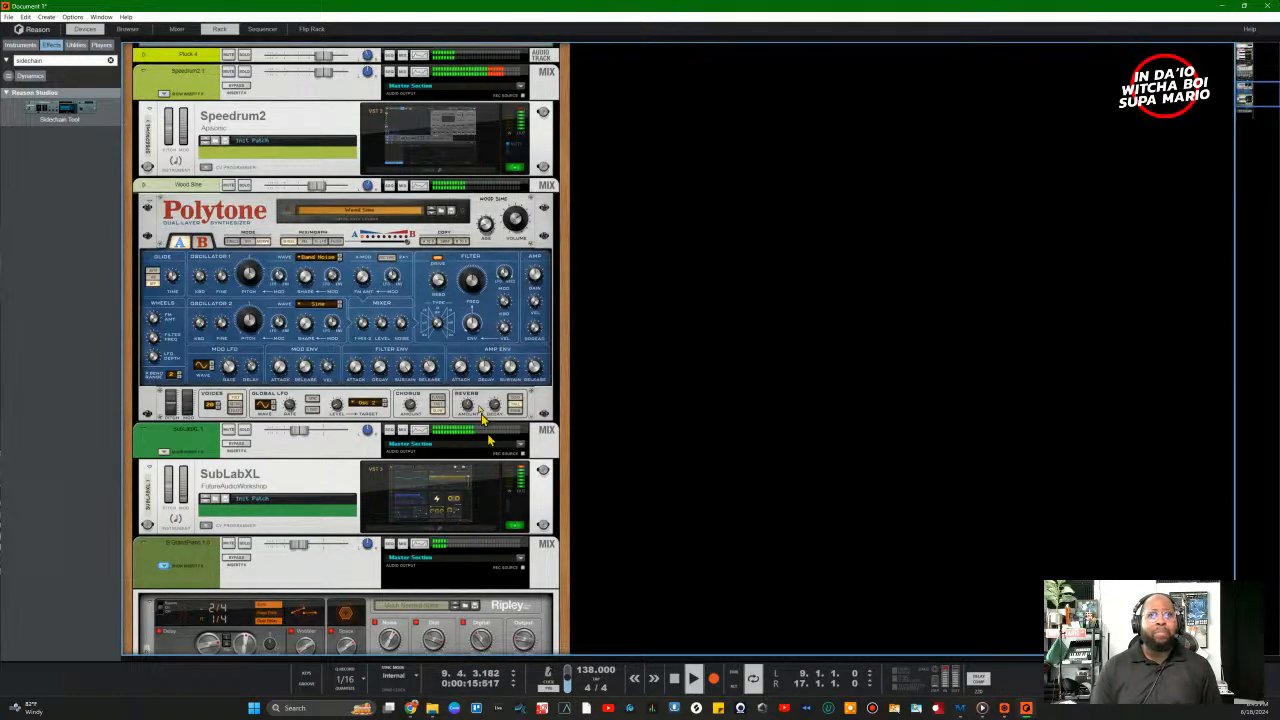
scroll(500, 460, down, 2)
scroll(498, 440, up, 10)
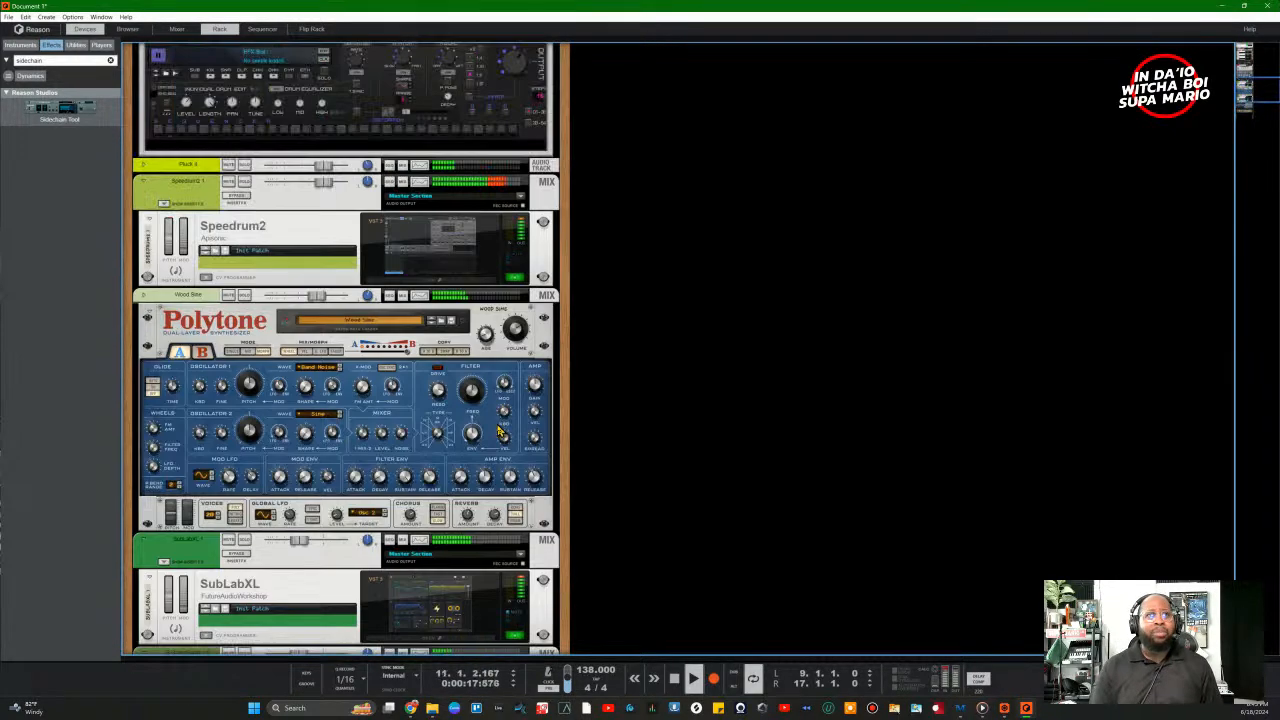
scroll(498, 430, up, 3)
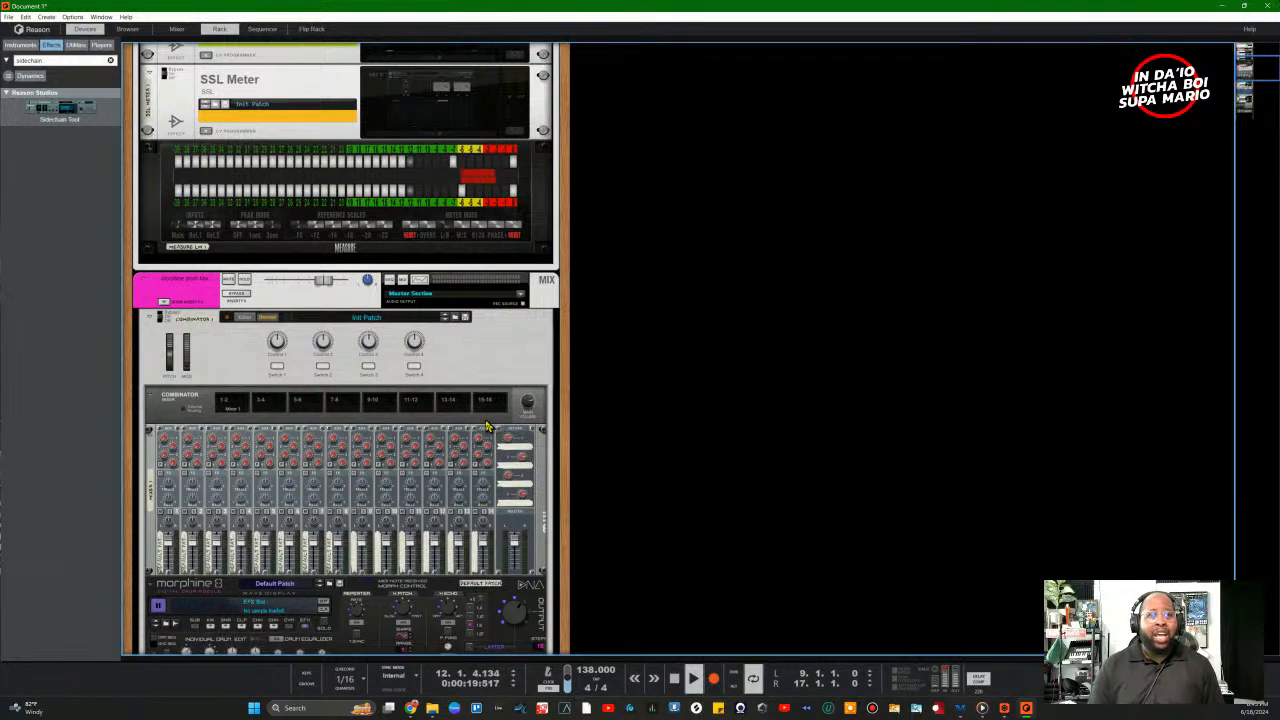
Step: Show the sequencer's key editor below the rack and the mixer above it
click(260, 29)
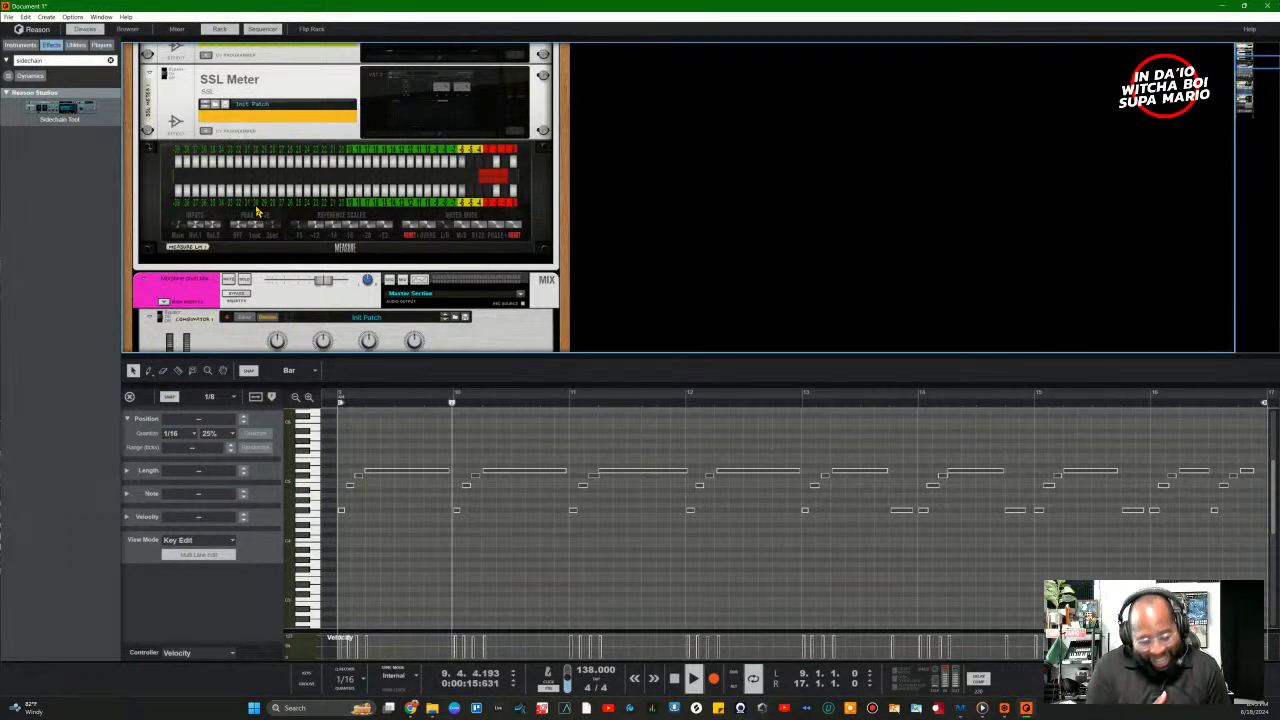
click(172, 28)
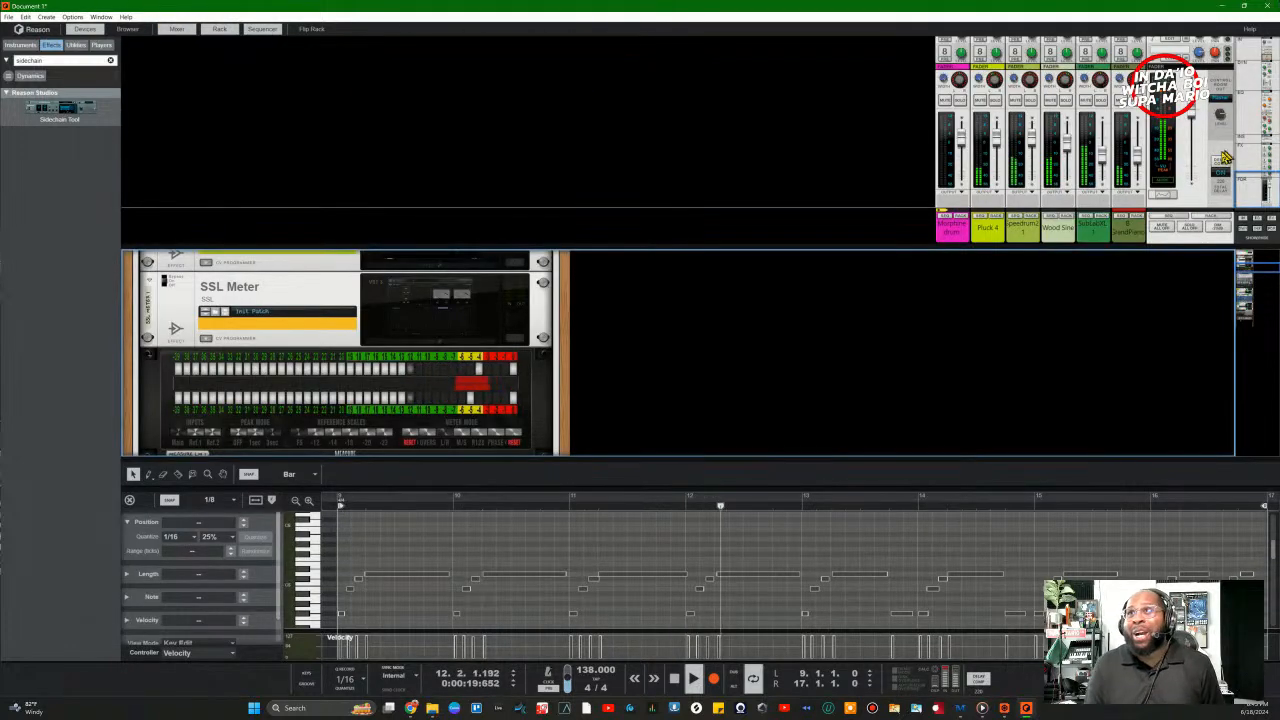
Step: Bring the Master Section and its effects into view, then stop playback
click(1220, 198)
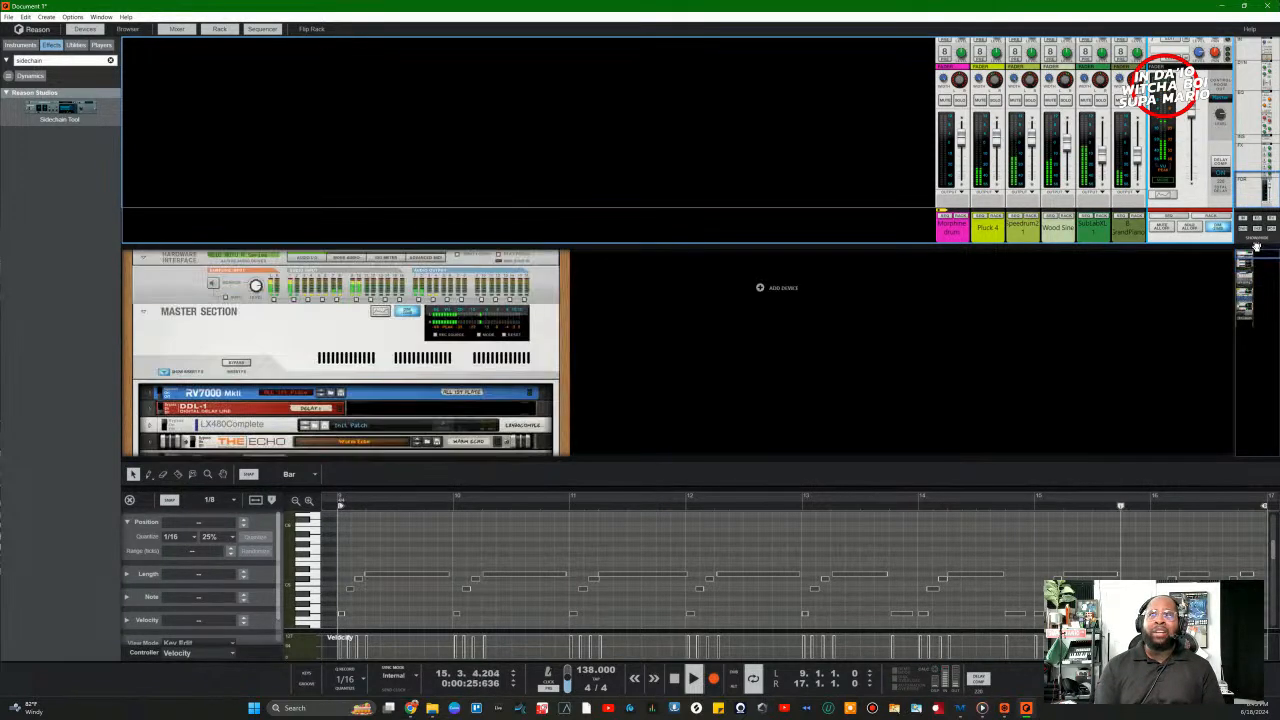
click(1266, 254)
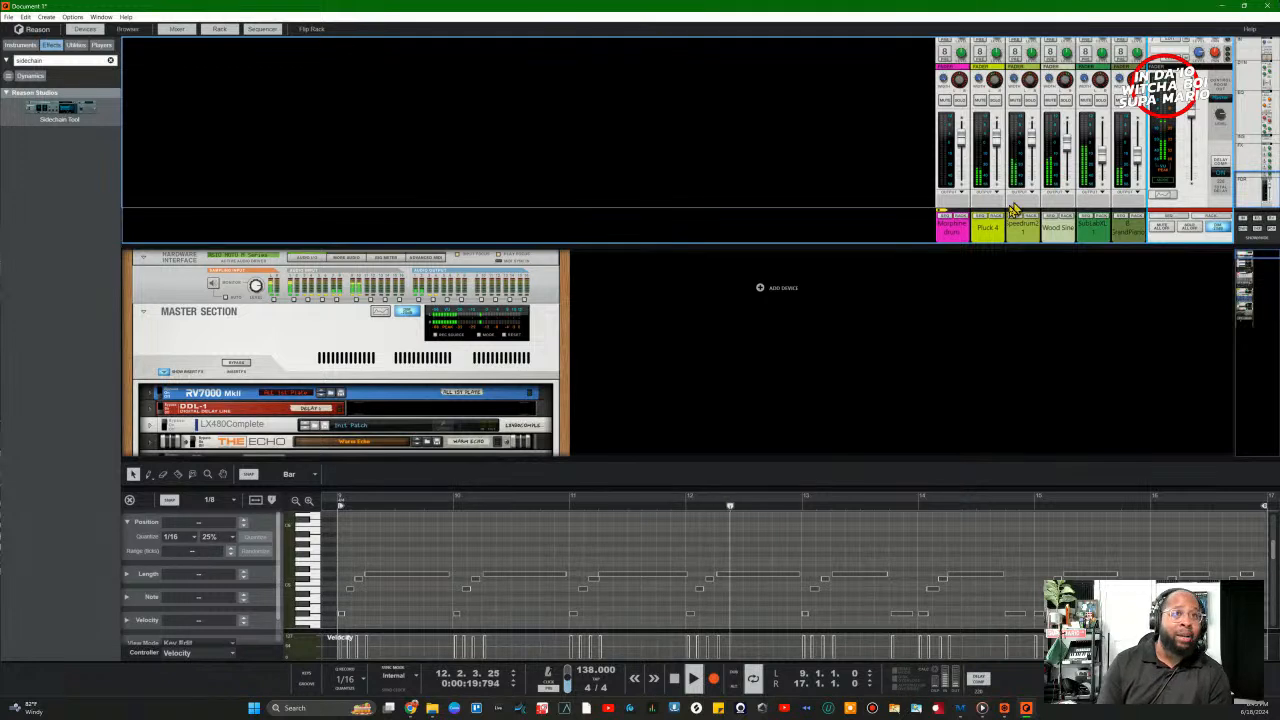
key(space)
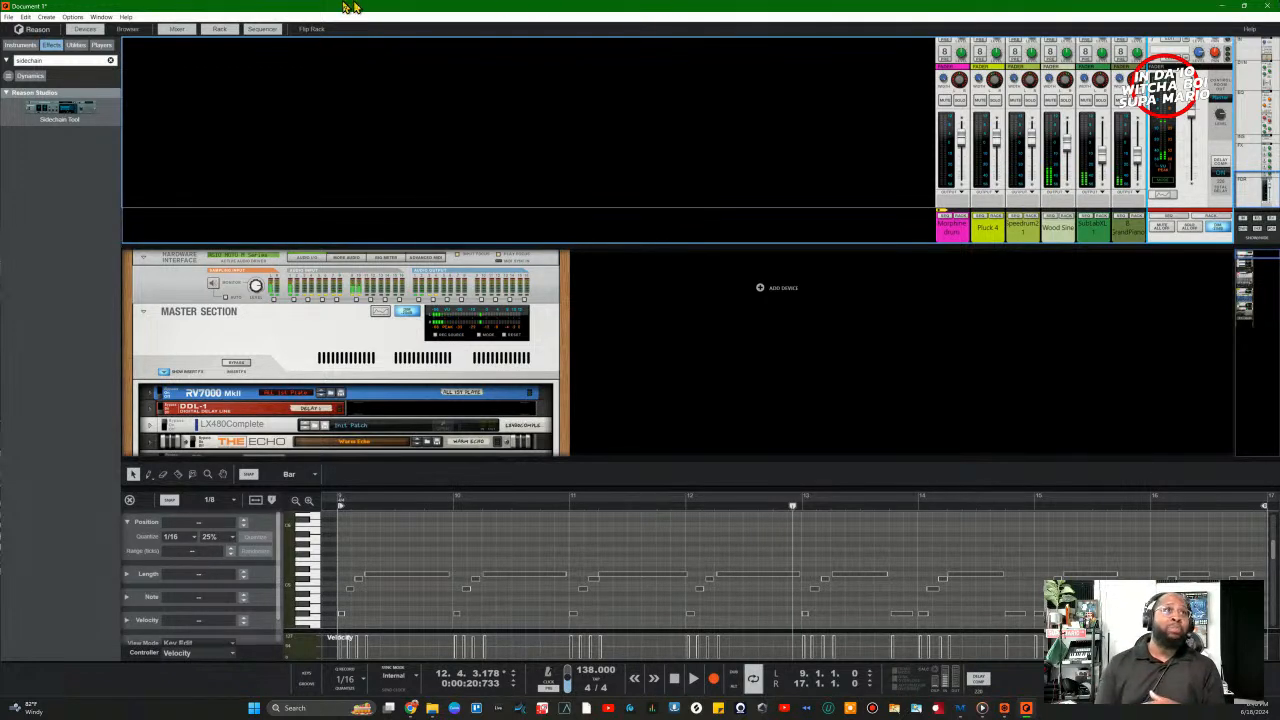
Step: Look through the File menu's recent songs, such as Supa Starter.reason
click(9, 17)
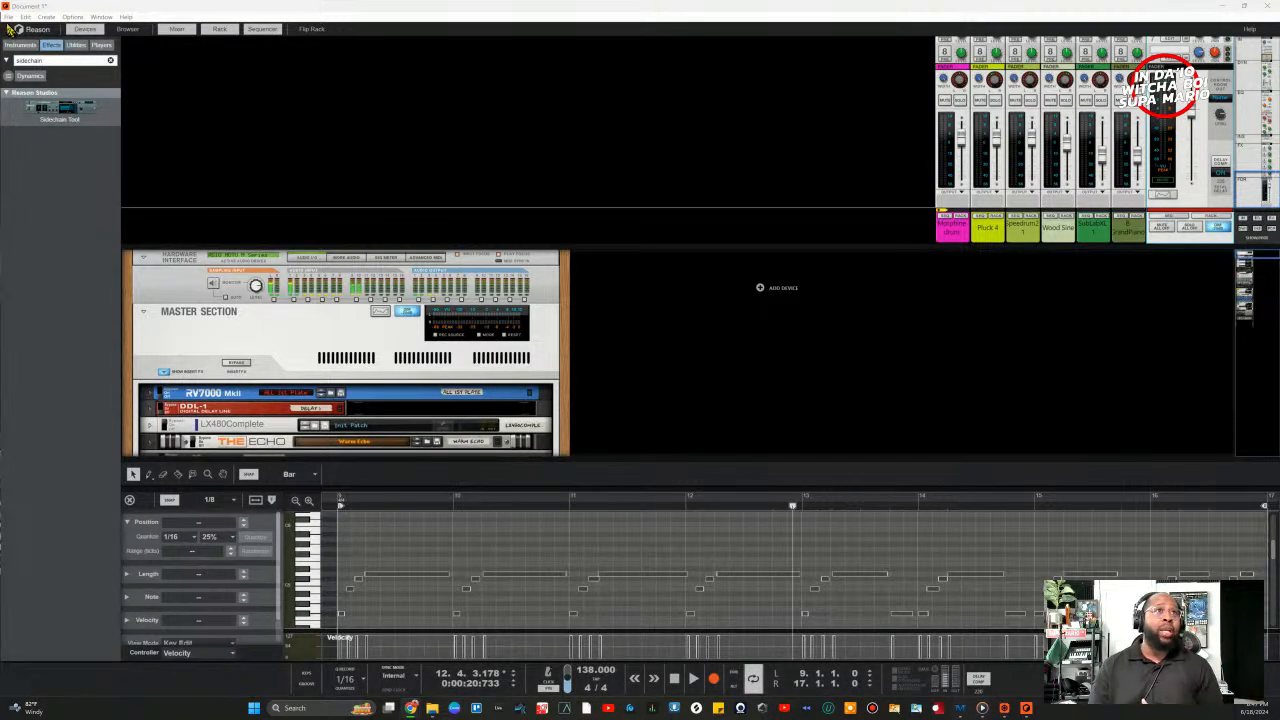
click(8, 17)
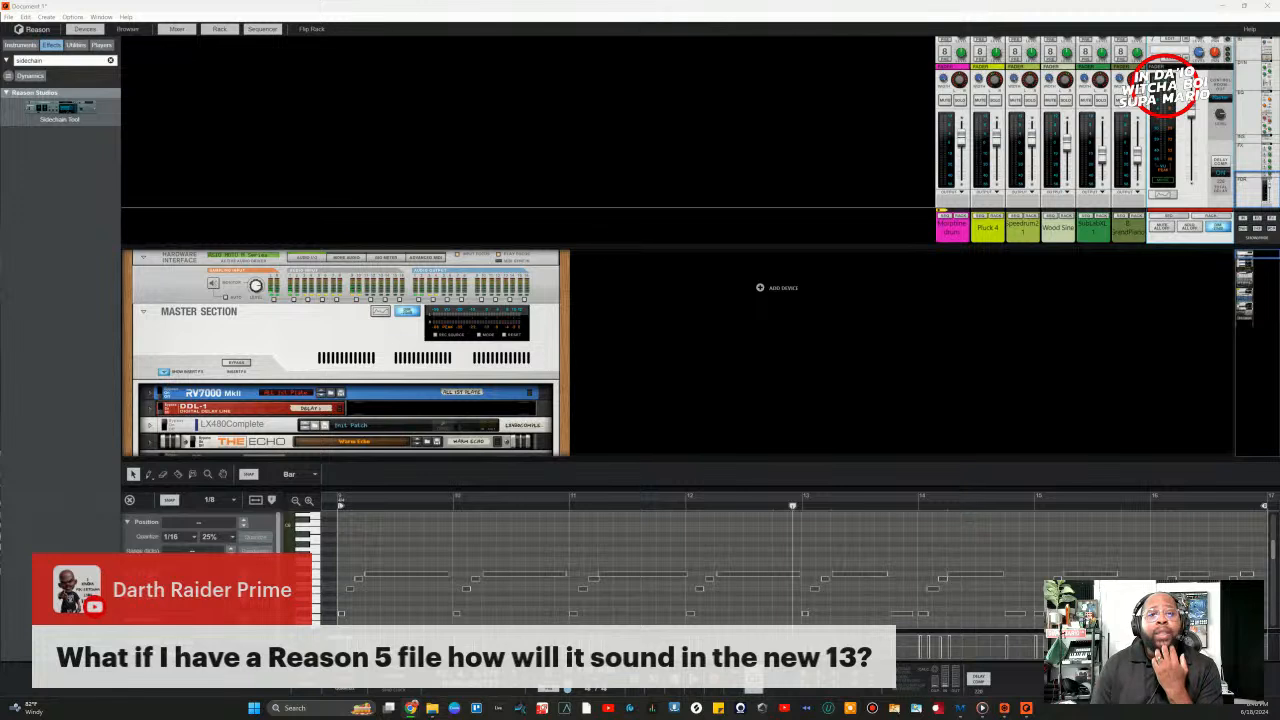
click(8, 17)
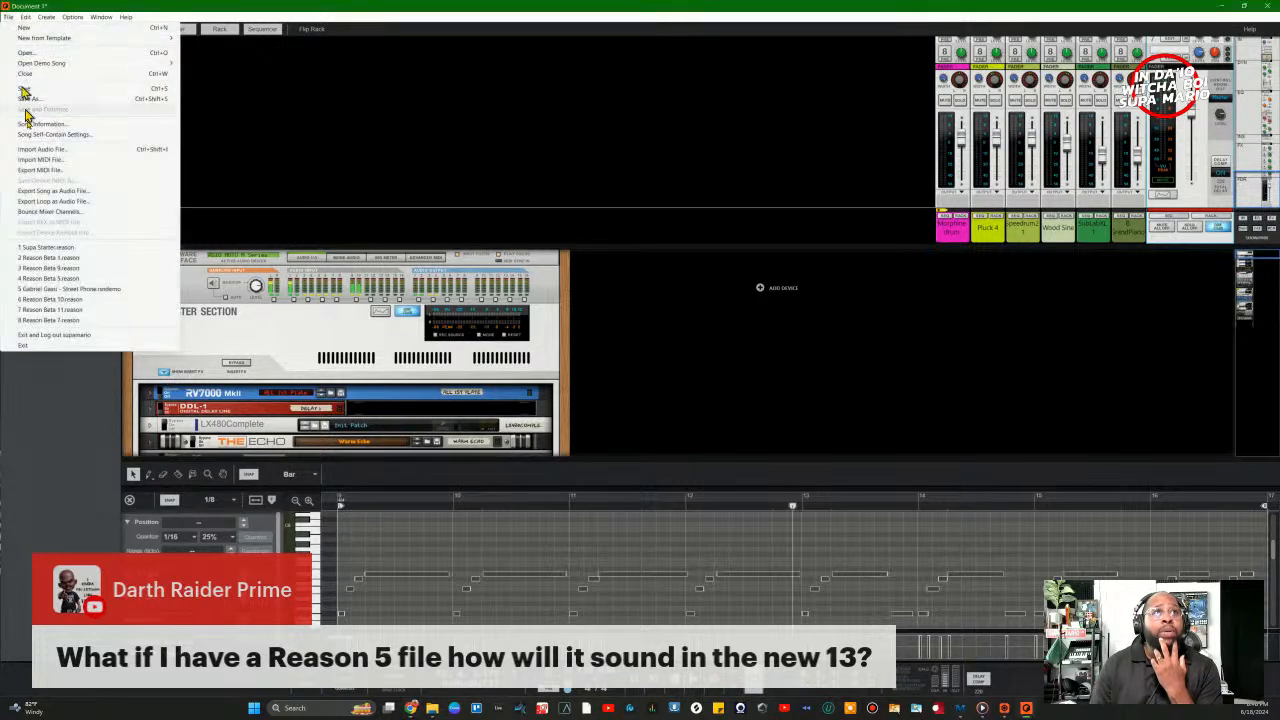
Step: Confirm the Song Self-Contain Settings with OK, then start Save As
click(42, 135)
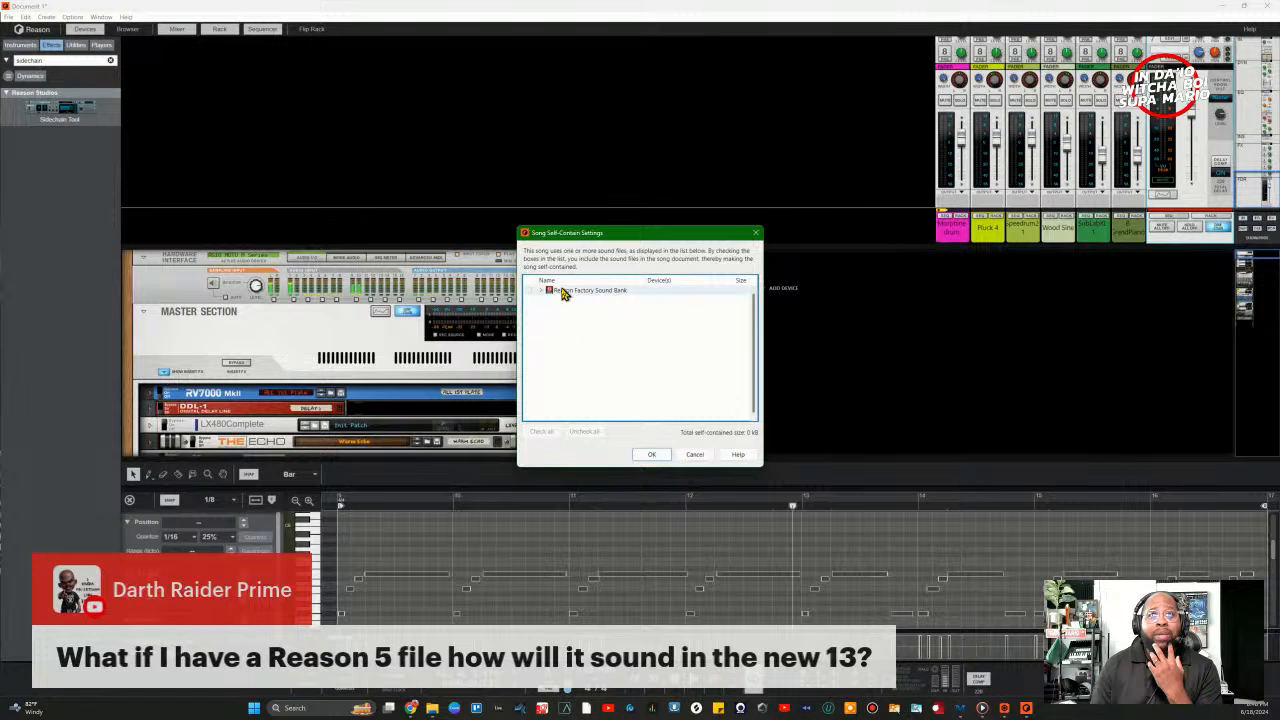
click(664, 455)
click(9, 18)
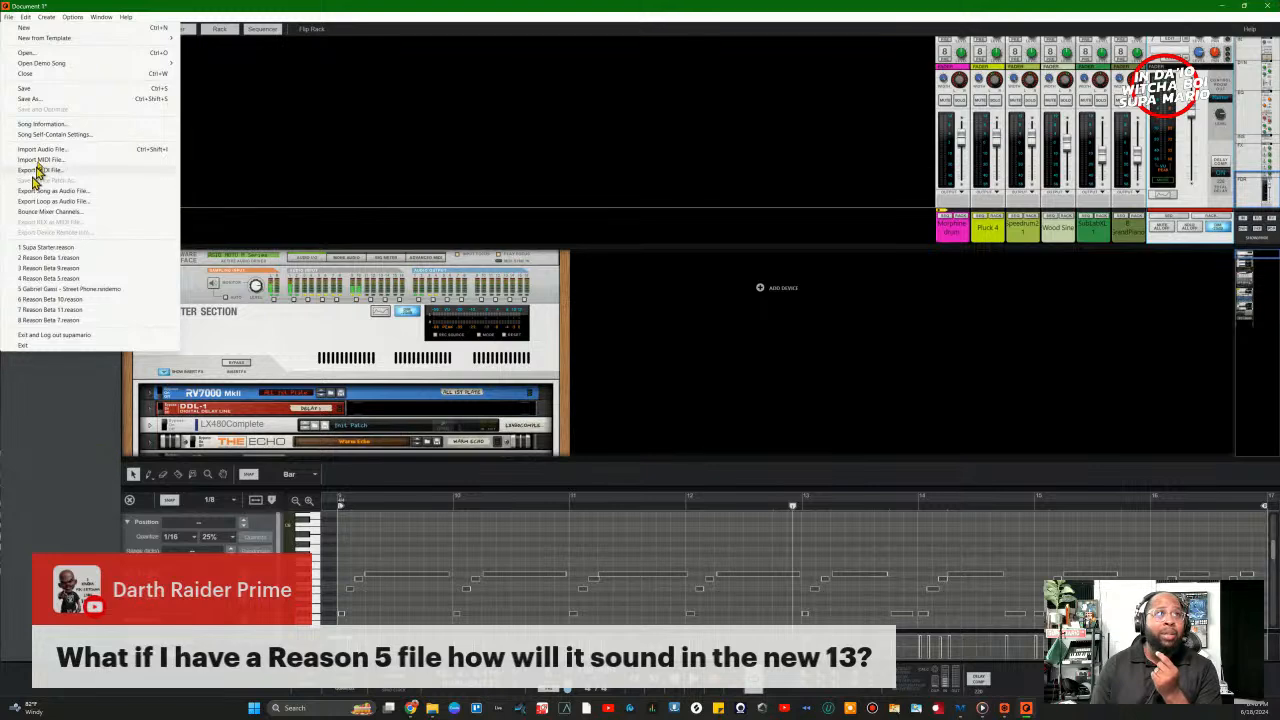
click(26, 99)
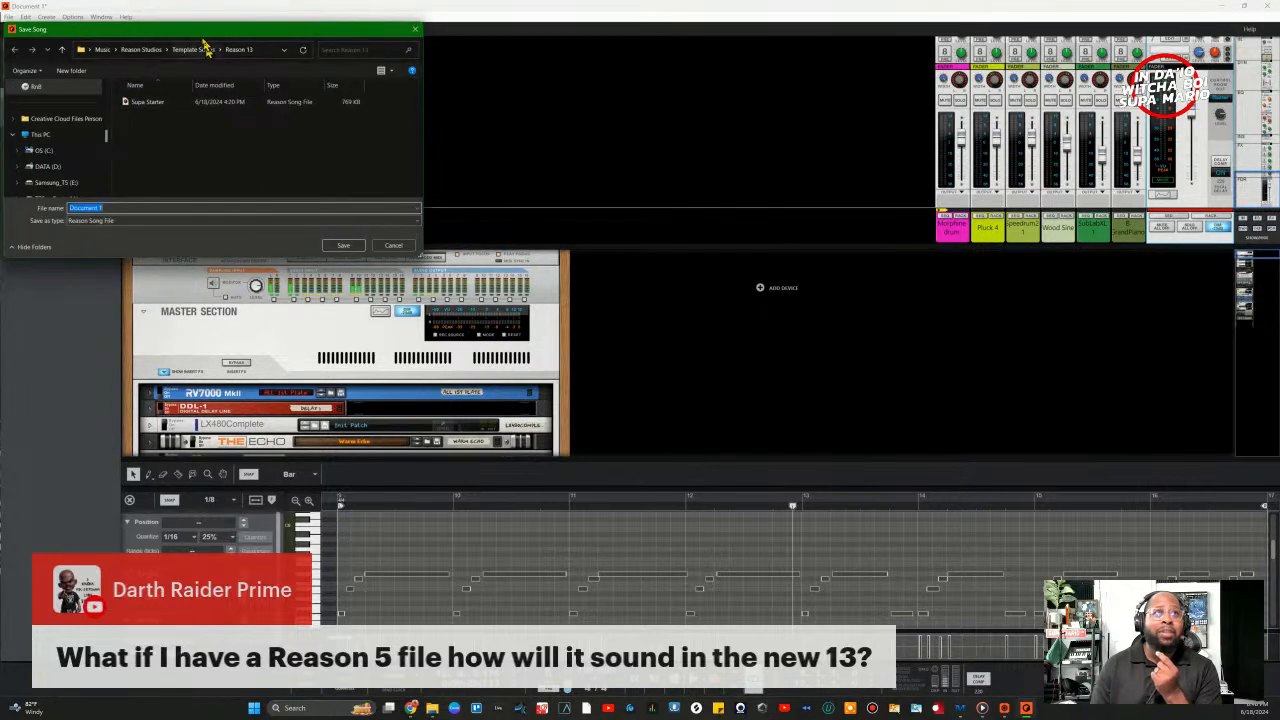
Step: Save the song to the Desktop as '13 Beat Salute Giveaway.reason'
drag(195, 22, 522, 120)
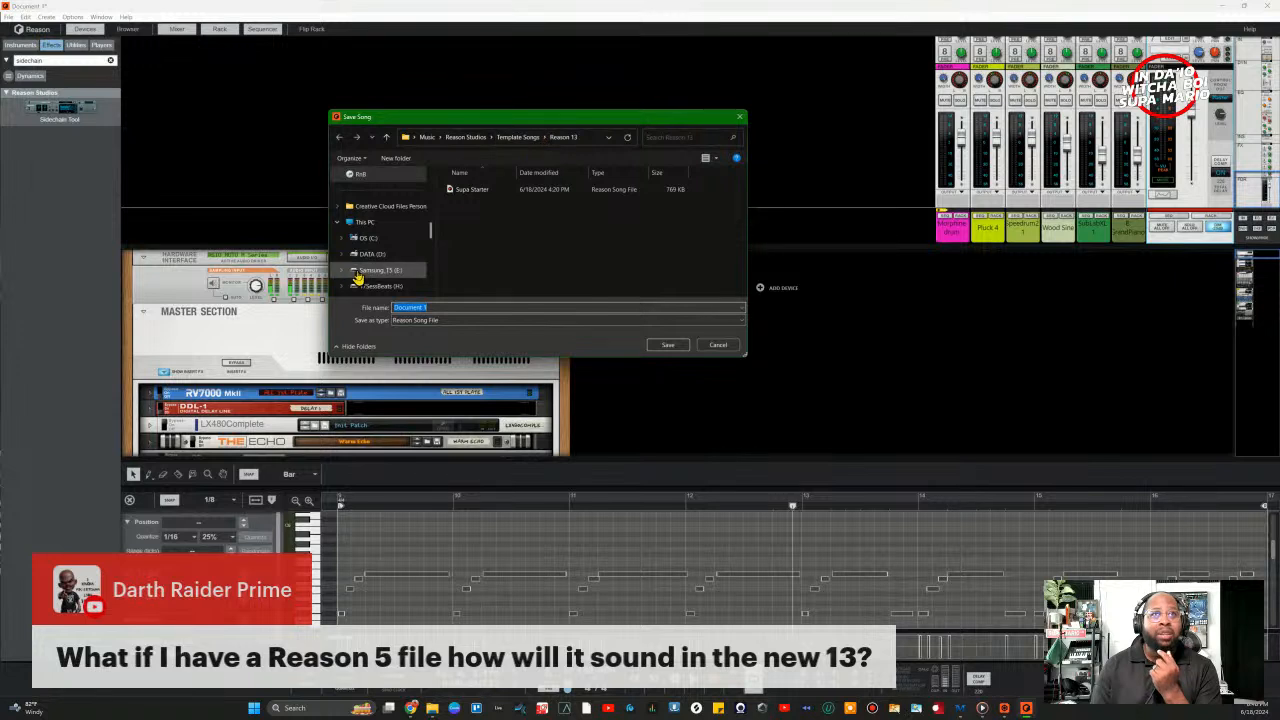
scroll(357, 260, up, 5)
click(364, 190)
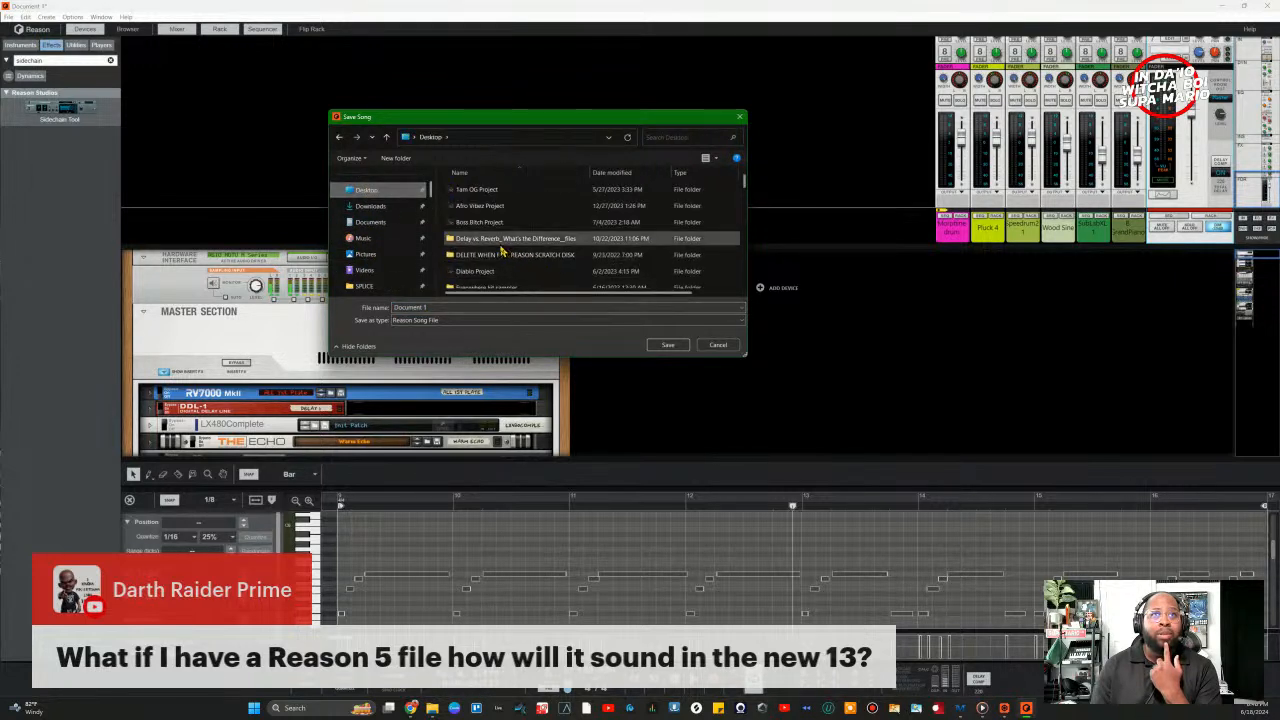
scroll(503, 250, down, 10)
click(448, 308)
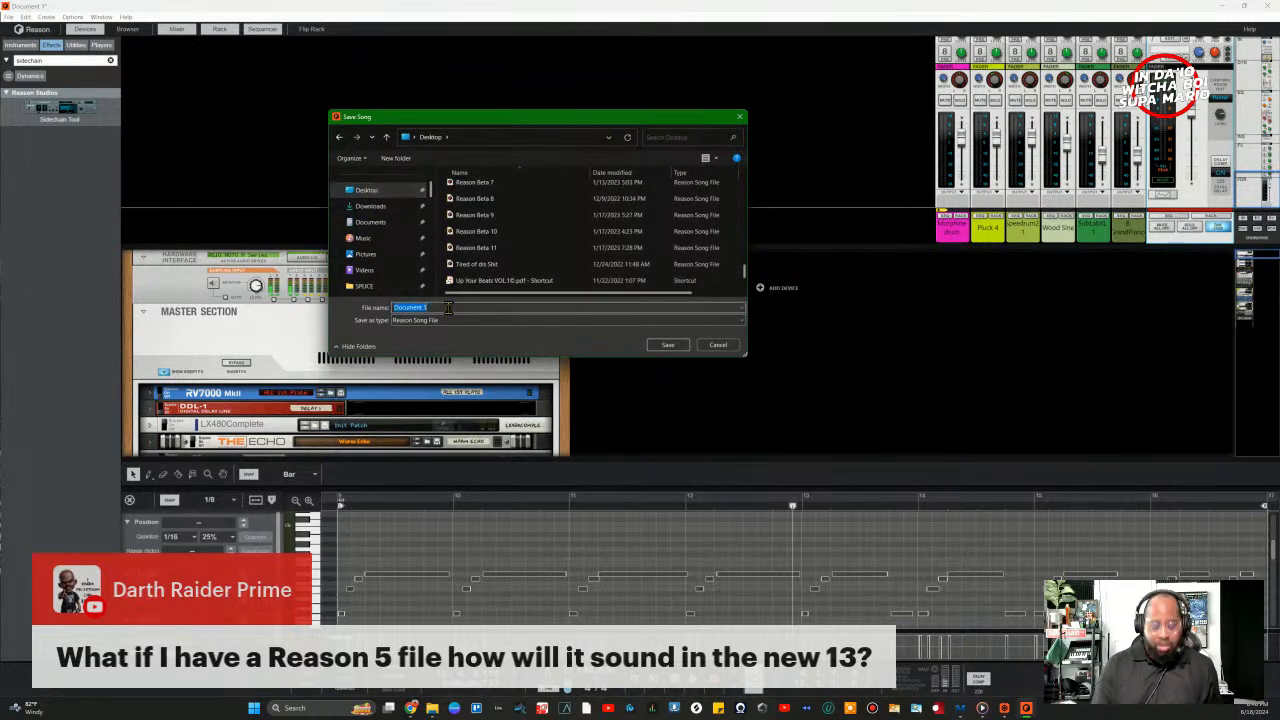
key(BackSpace)
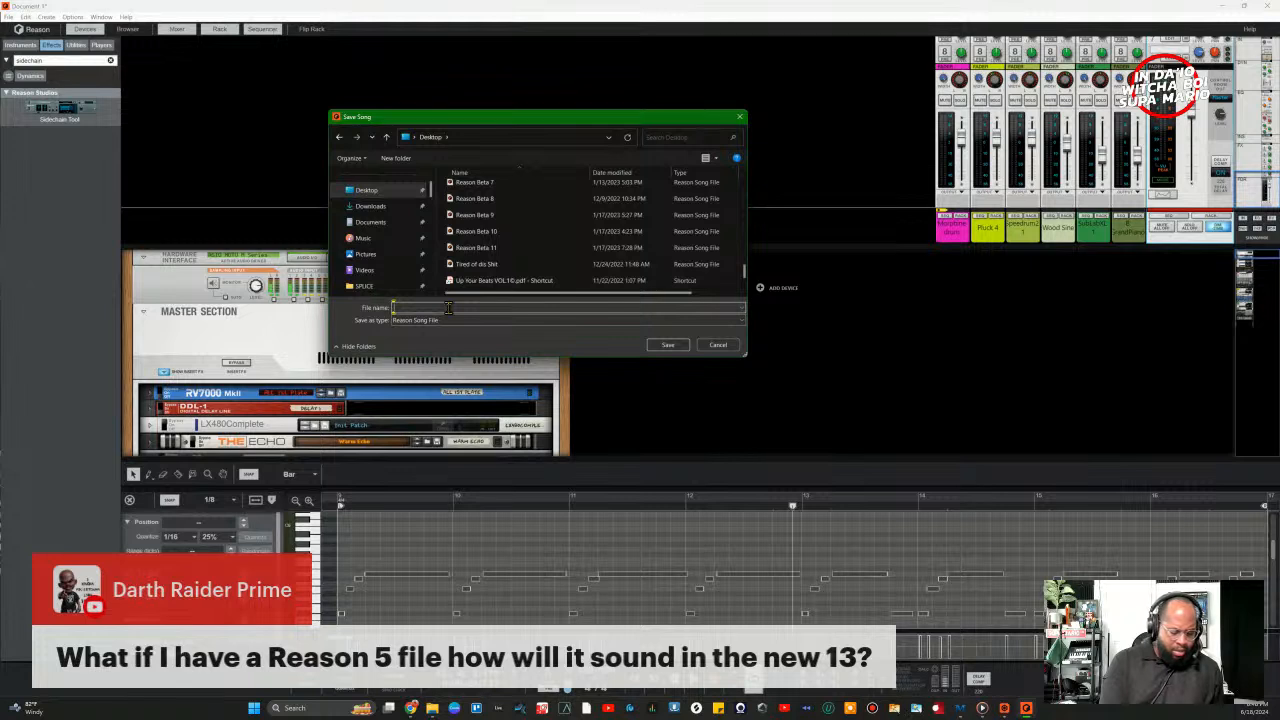
text(13)
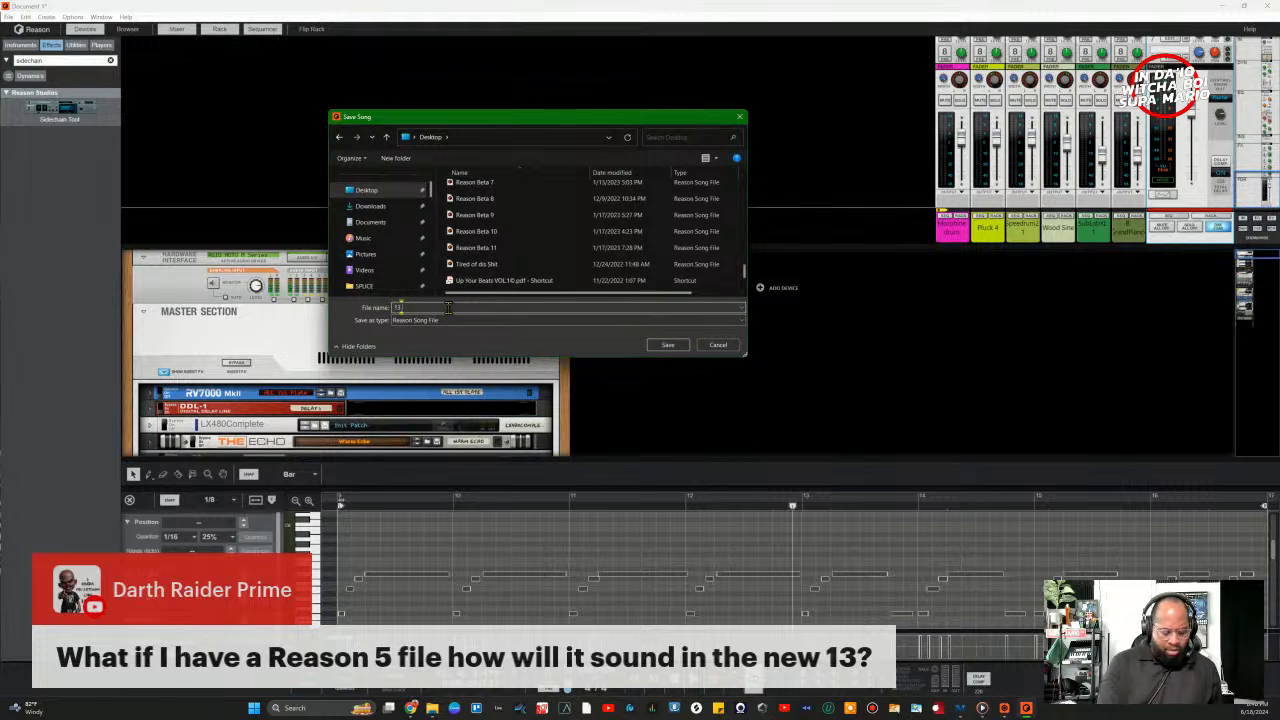
text( Beat)
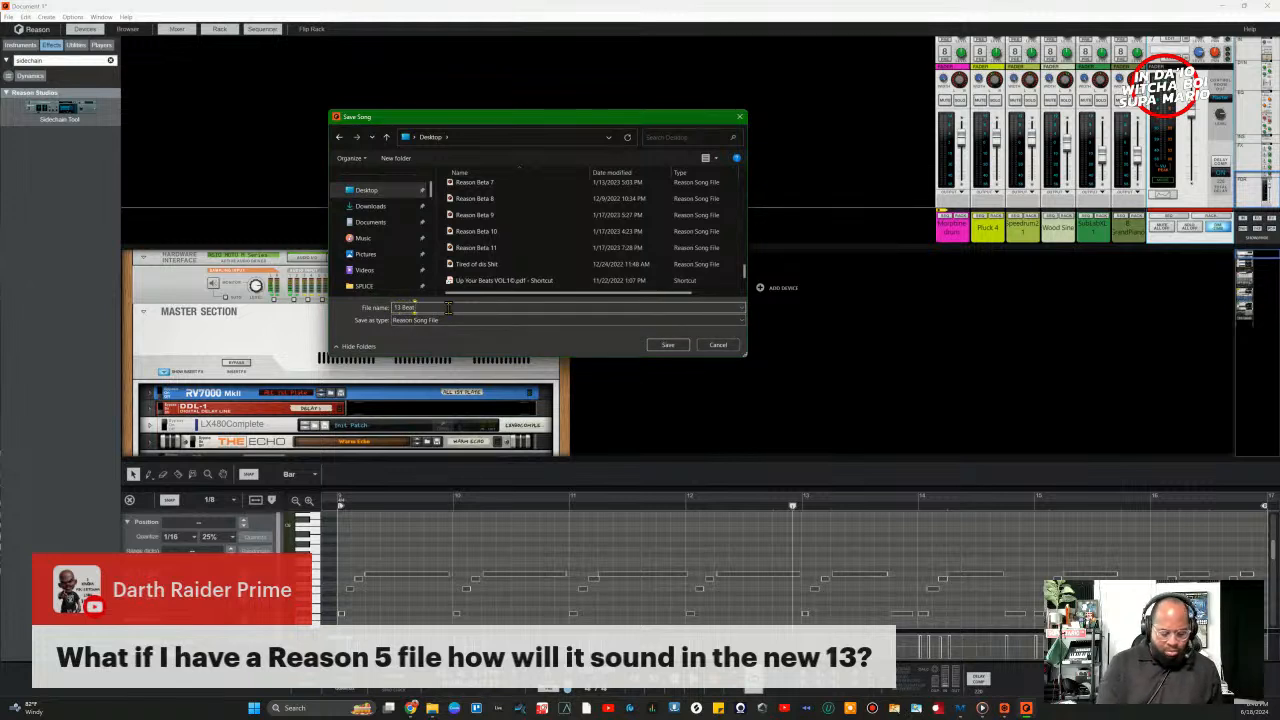
text( Salute G)
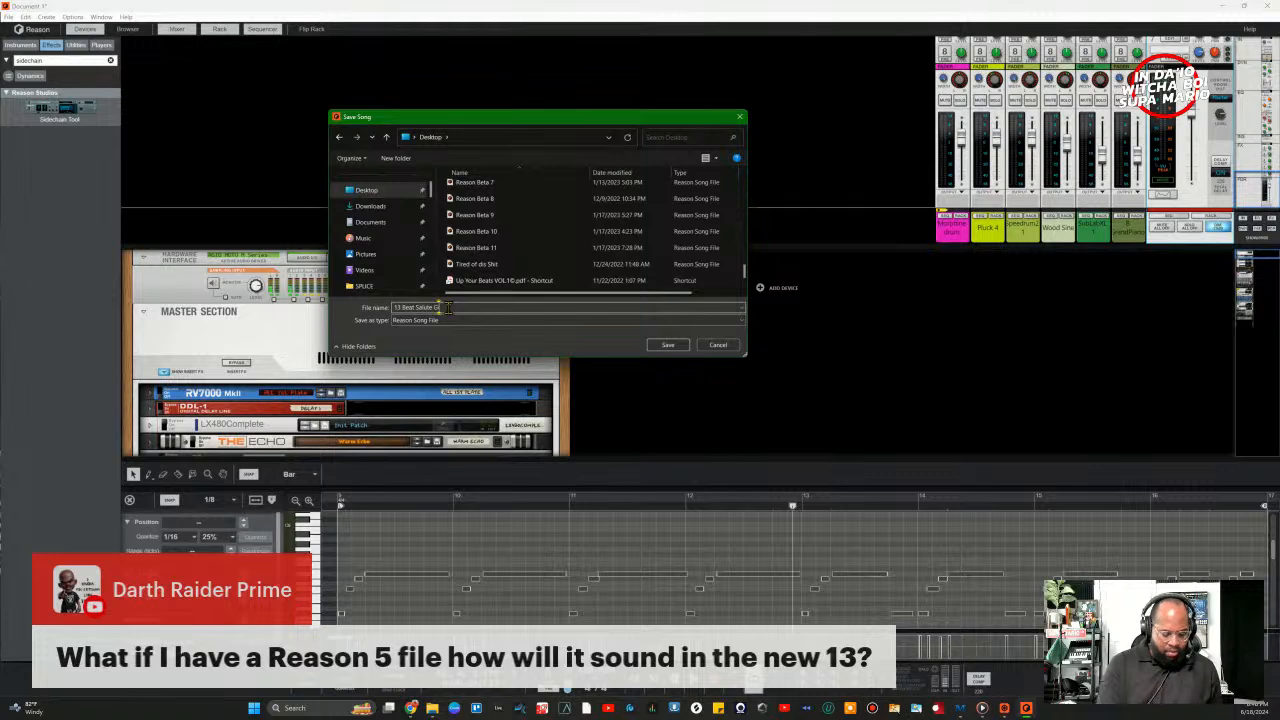
text(iveaway)
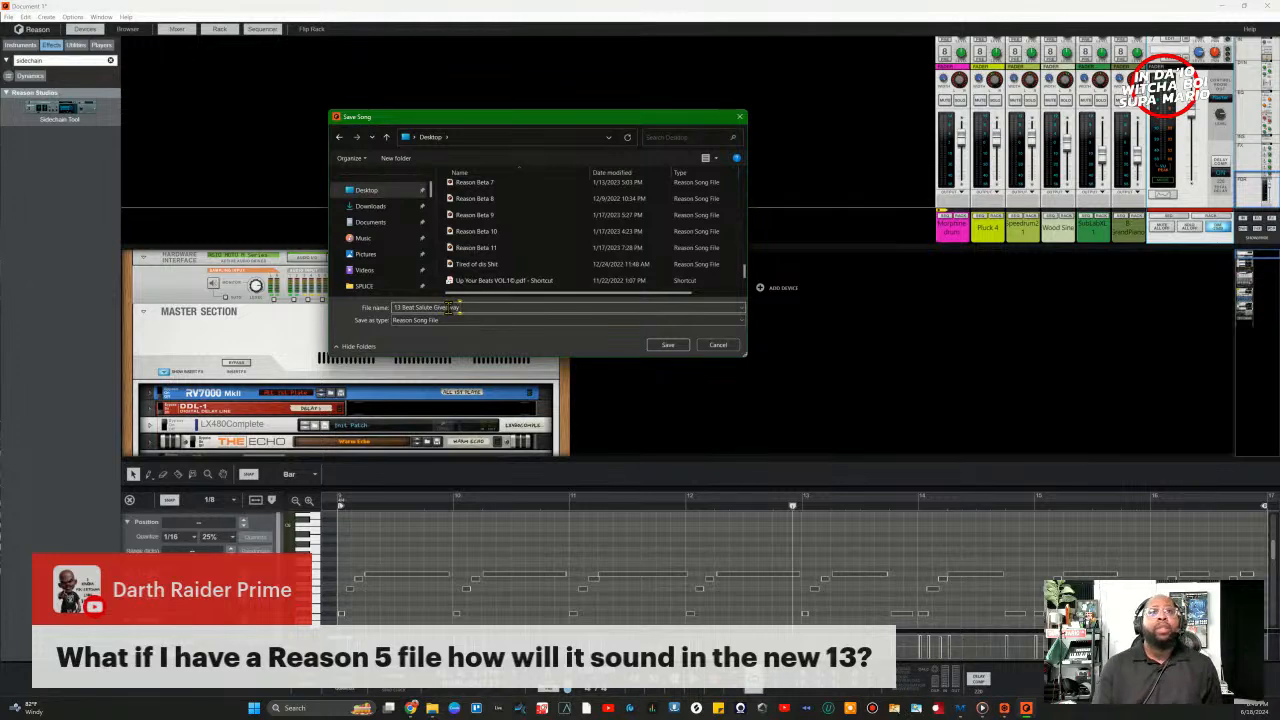
click(670, 346)
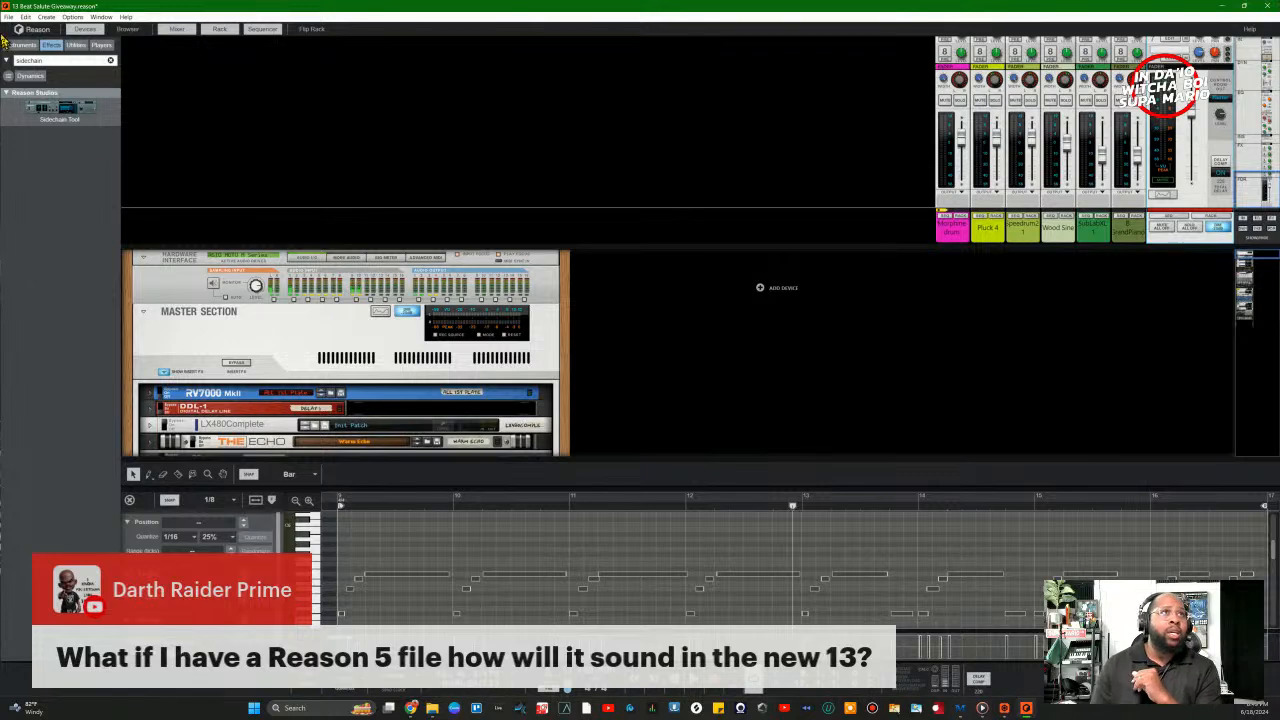
Step: Scroll the rack to Speedrum2 and open its drum machine window
click(8, 17)
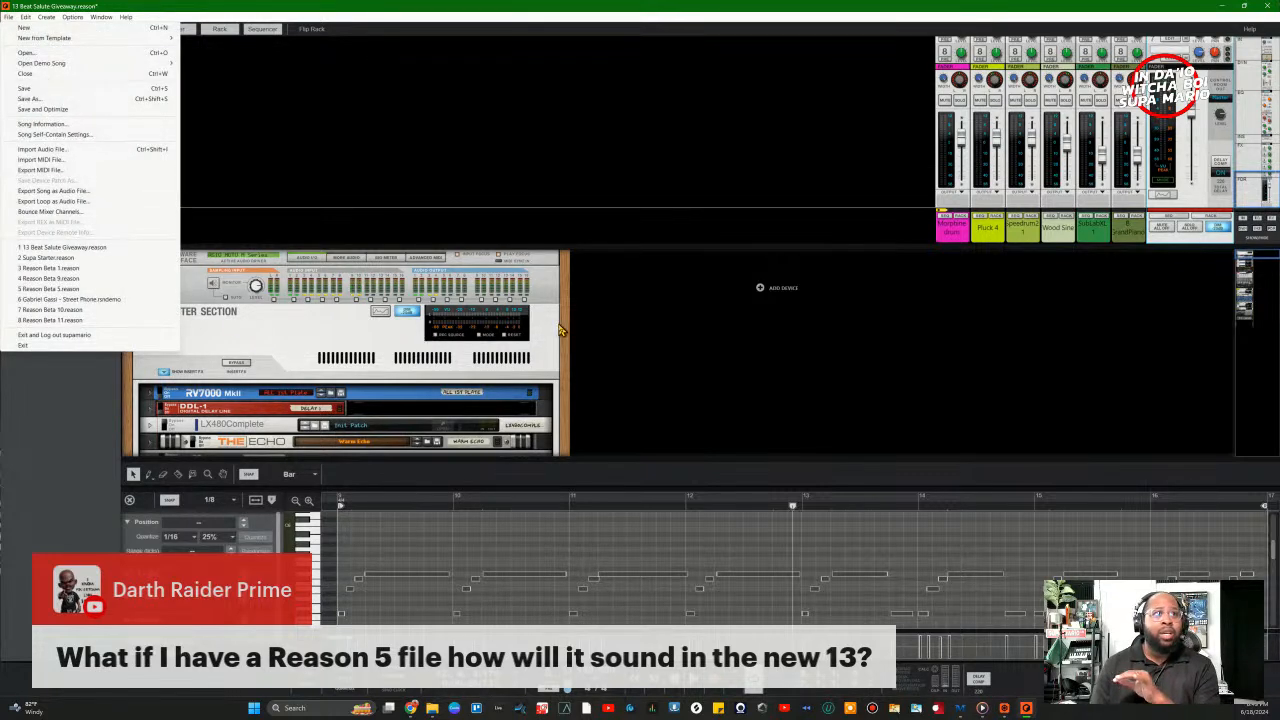
click(432, 340)
scroll(420, 365, down, 10)
scroll(420, 367, down, 3)
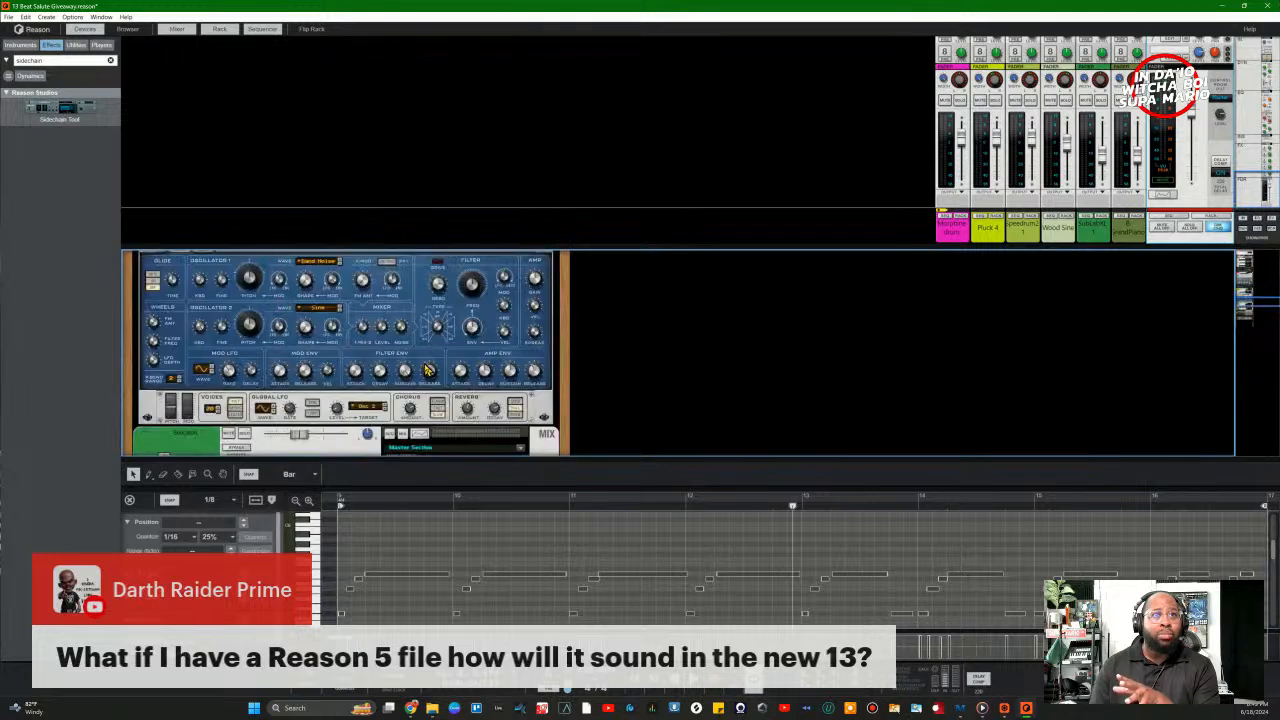
scroll(420, 367, up, 3)
double_click(441, 398)
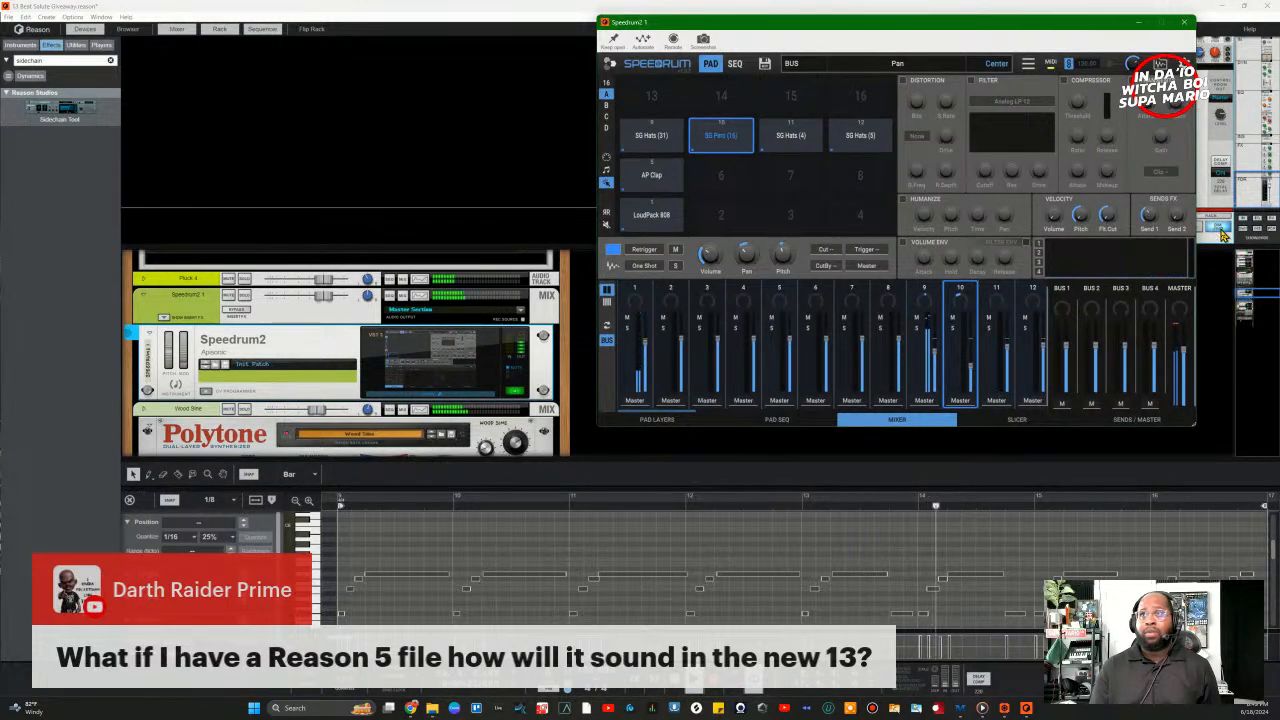
Step: Solo the Speedrum2 channel, then restore down the Reason window
click(226, 303)
click(244, 296)
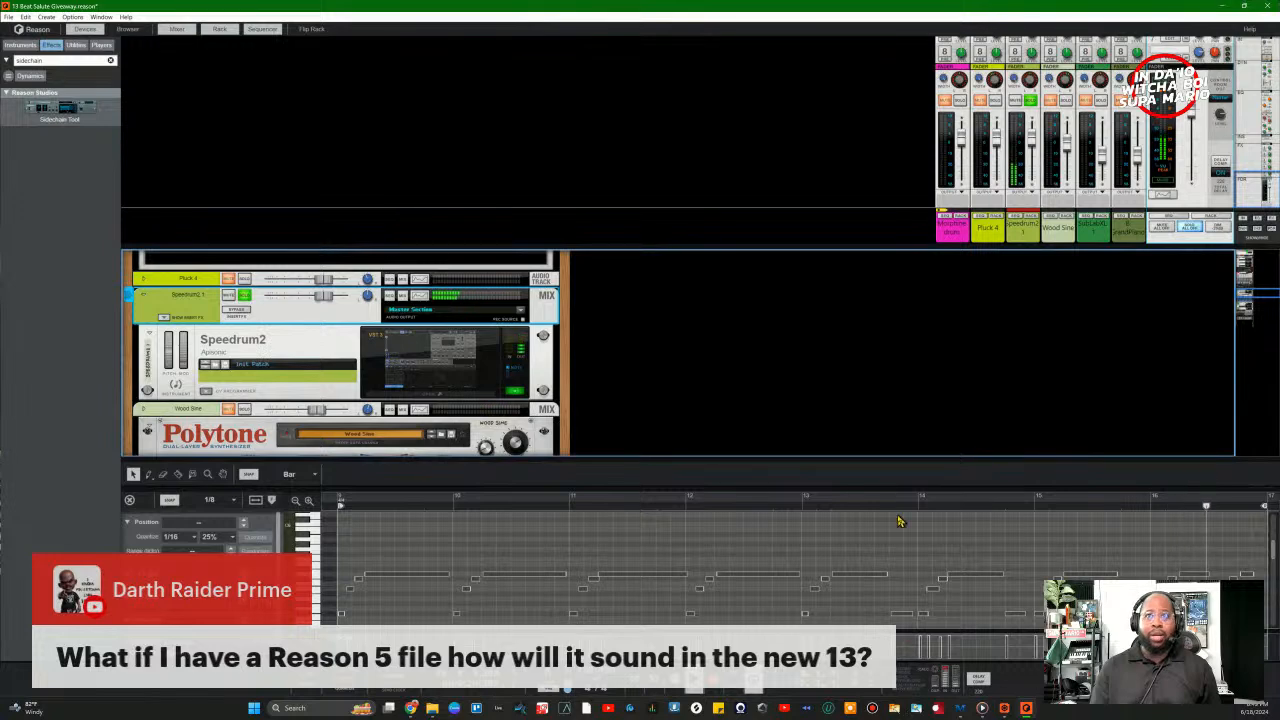
click(469, 395)
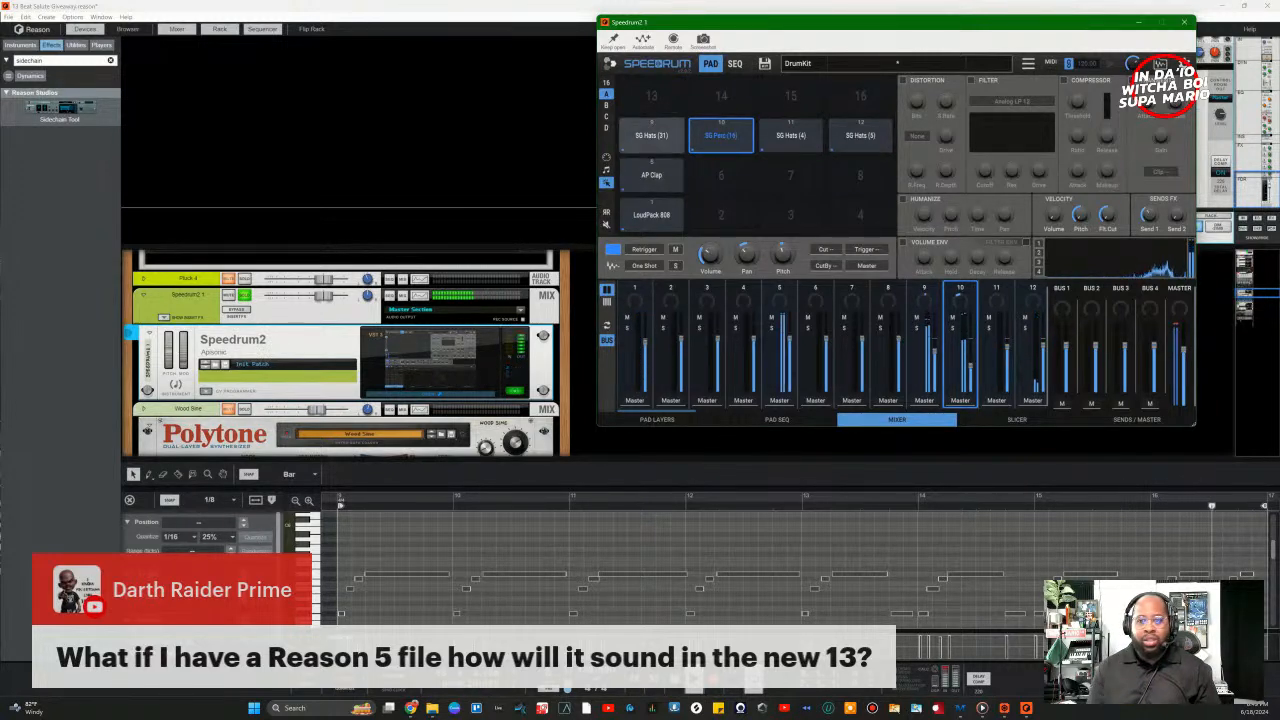
click(1240, 7)
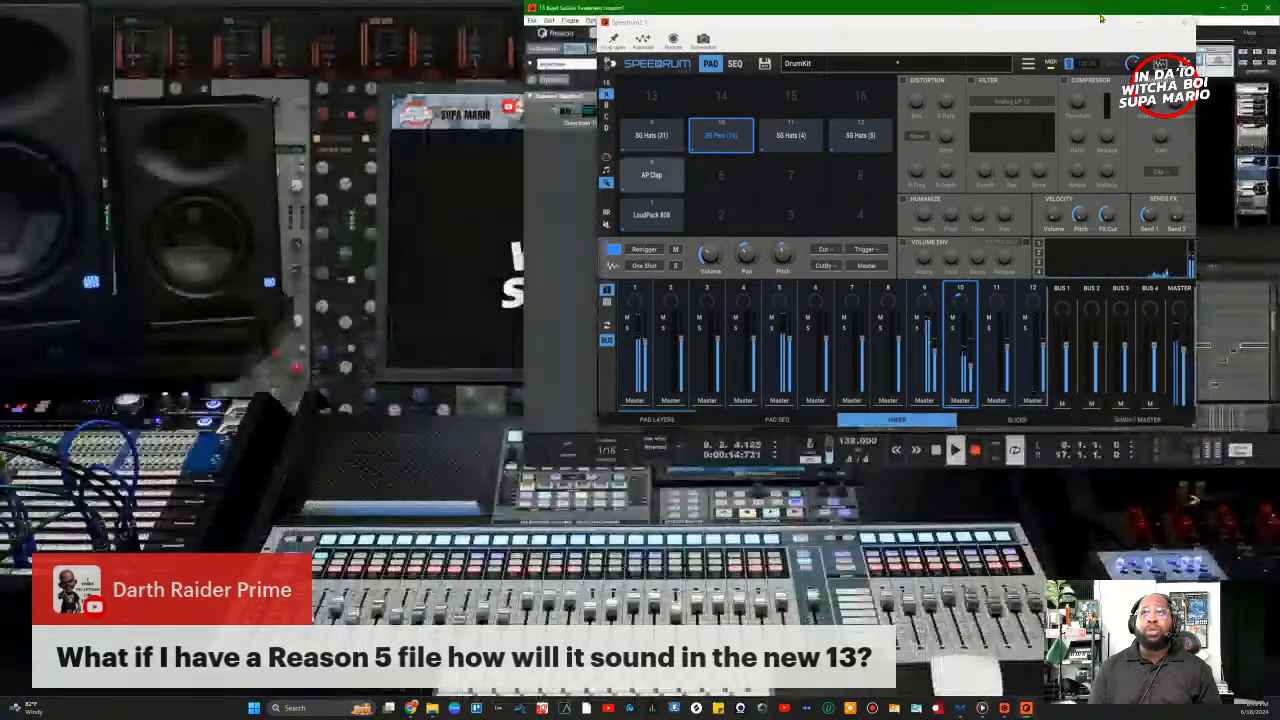
Step: Maximize Reason again and centre the Speedrum2 kit window over it
click(1244, 9)
drag(1094, 31, 836, 175)
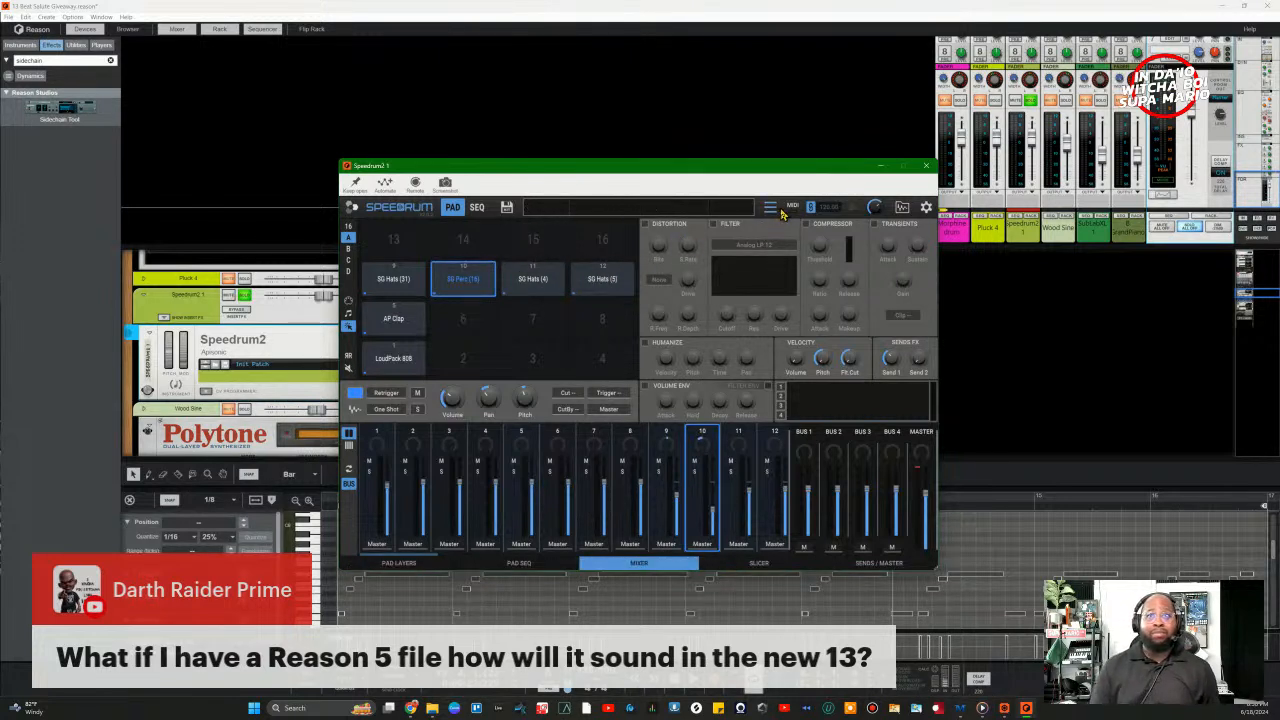
Step: Start playback and choose Save DrumKit As from Speedrum2's menu
key(space)
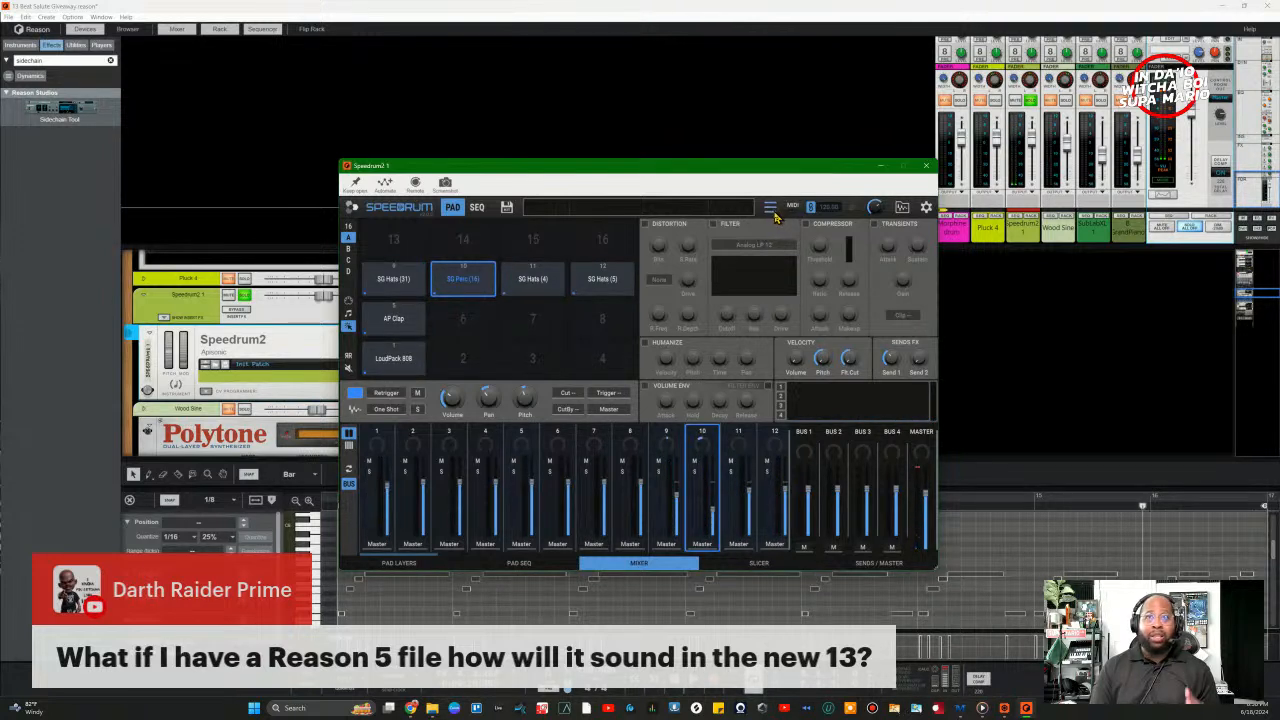
click(770, 207)
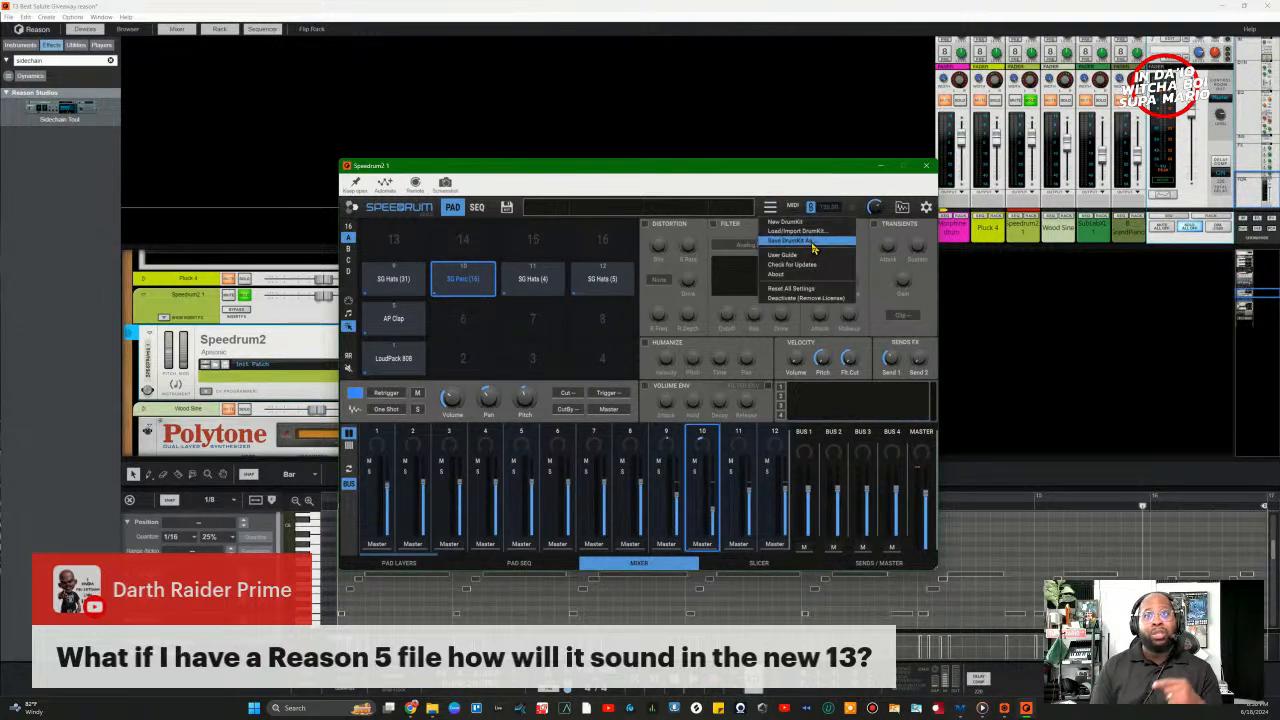
click(813, 241)
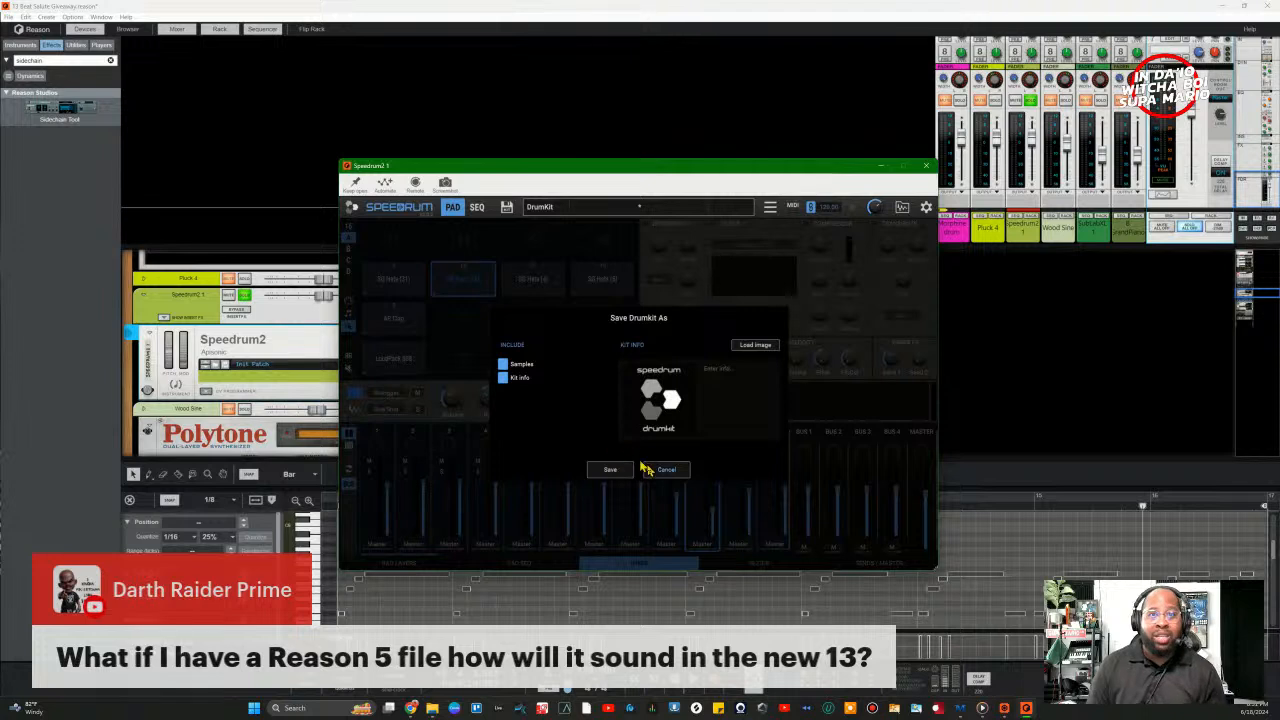
Step: Save the Speedrum2 kit as 'Too Hard' in the Speedrum documents folder
click(610, 469)
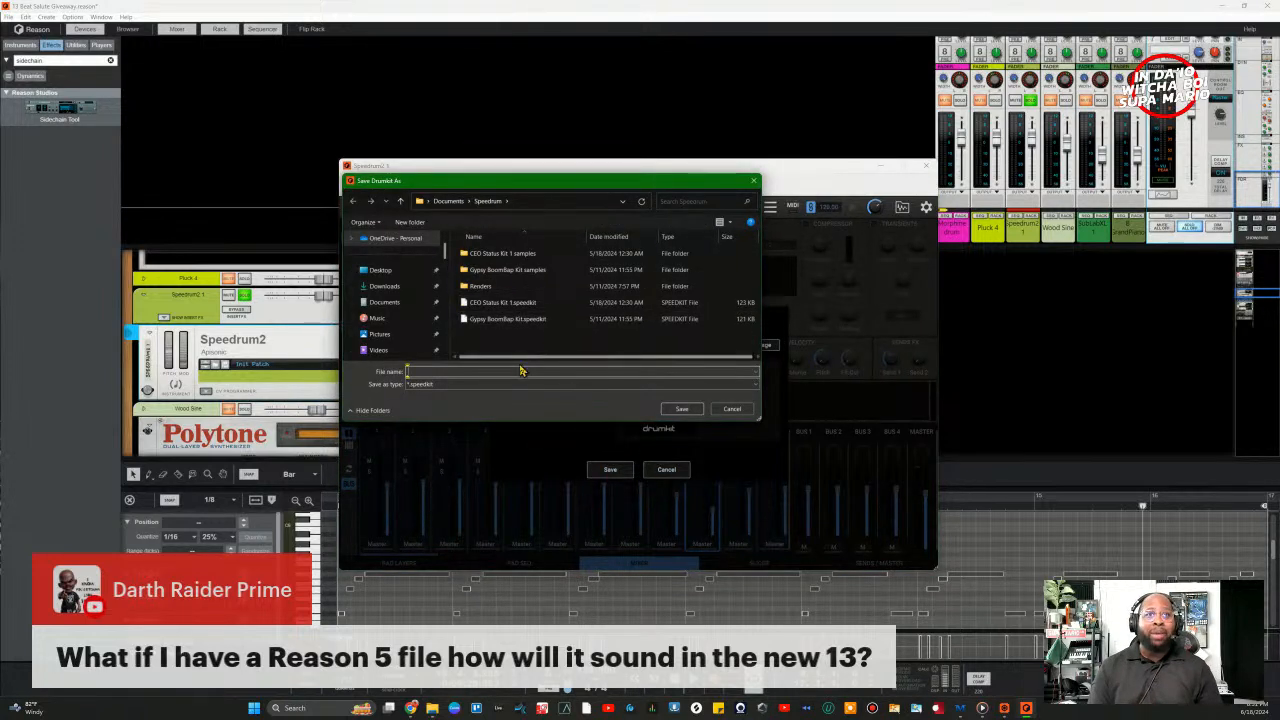
drag(529, 185, 586, 275)
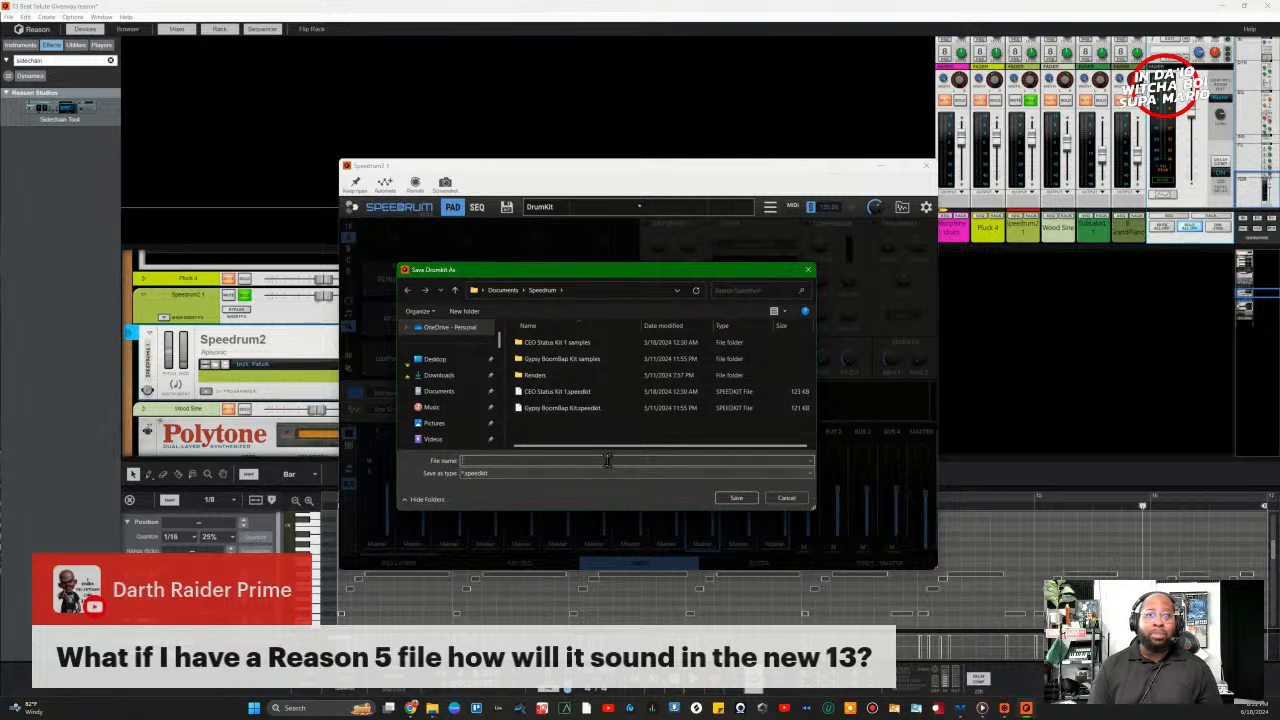
text(T)
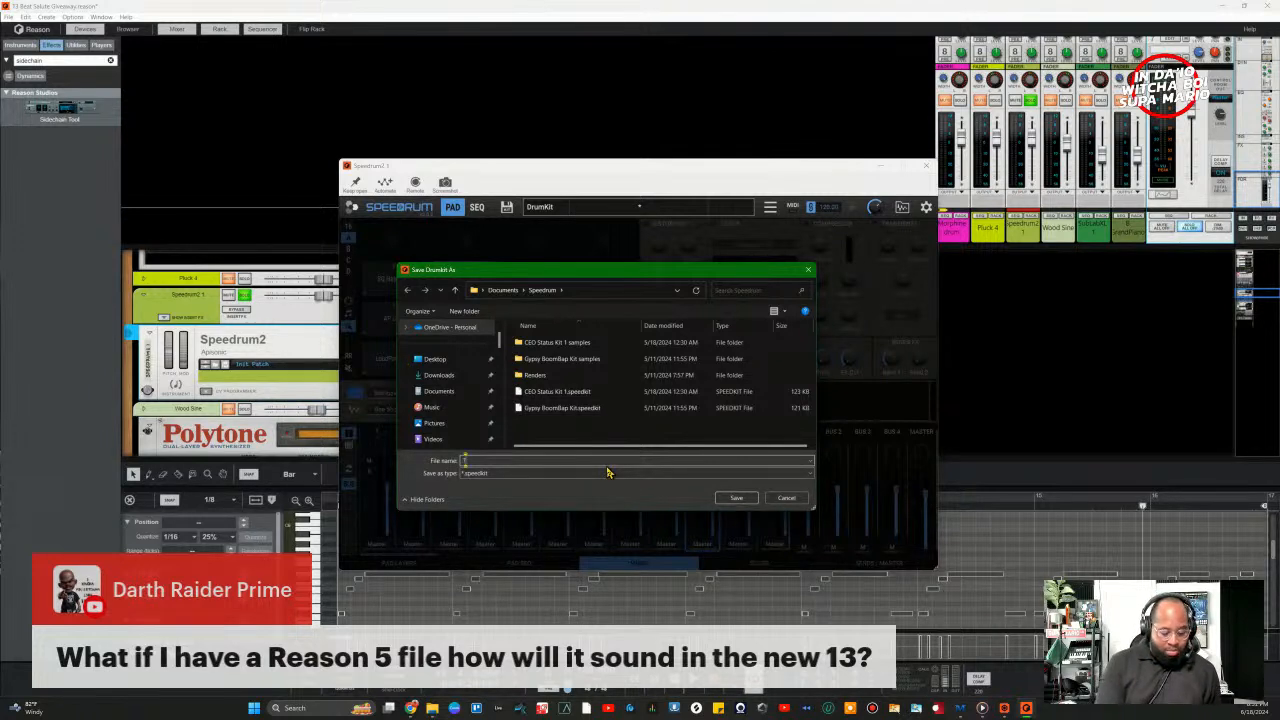
text(oo Hotd)
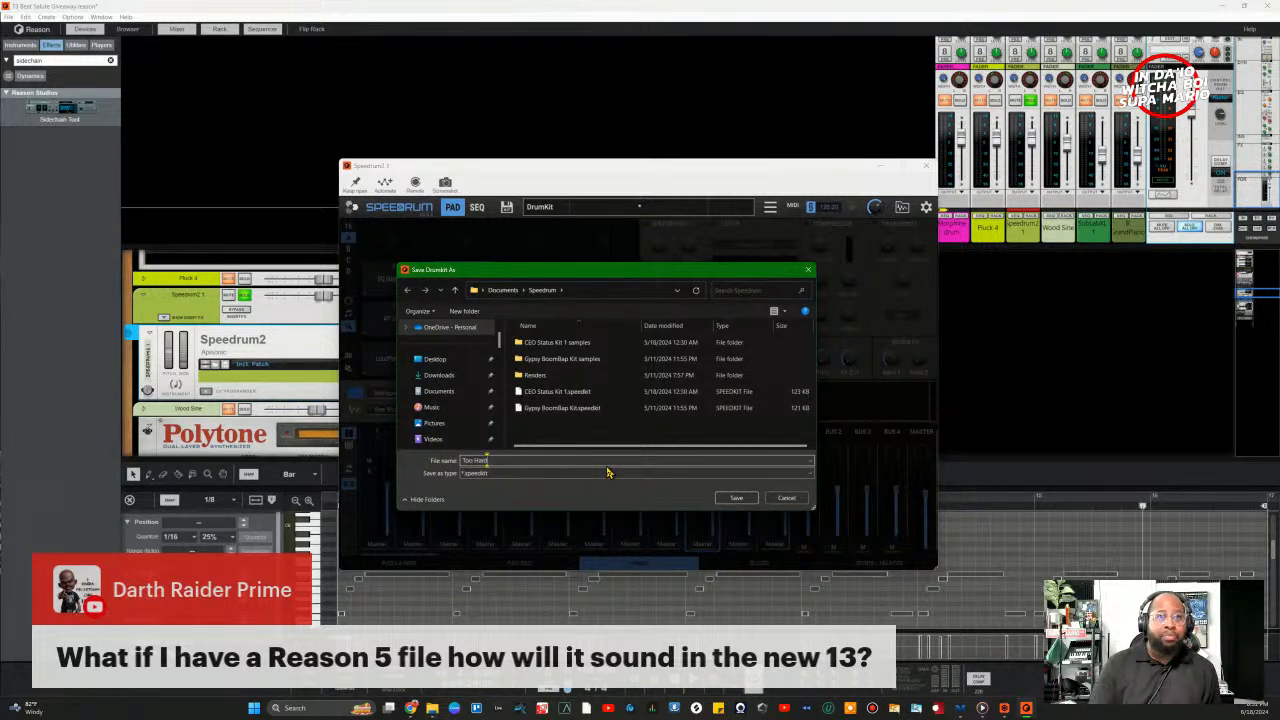
click(728, 504)
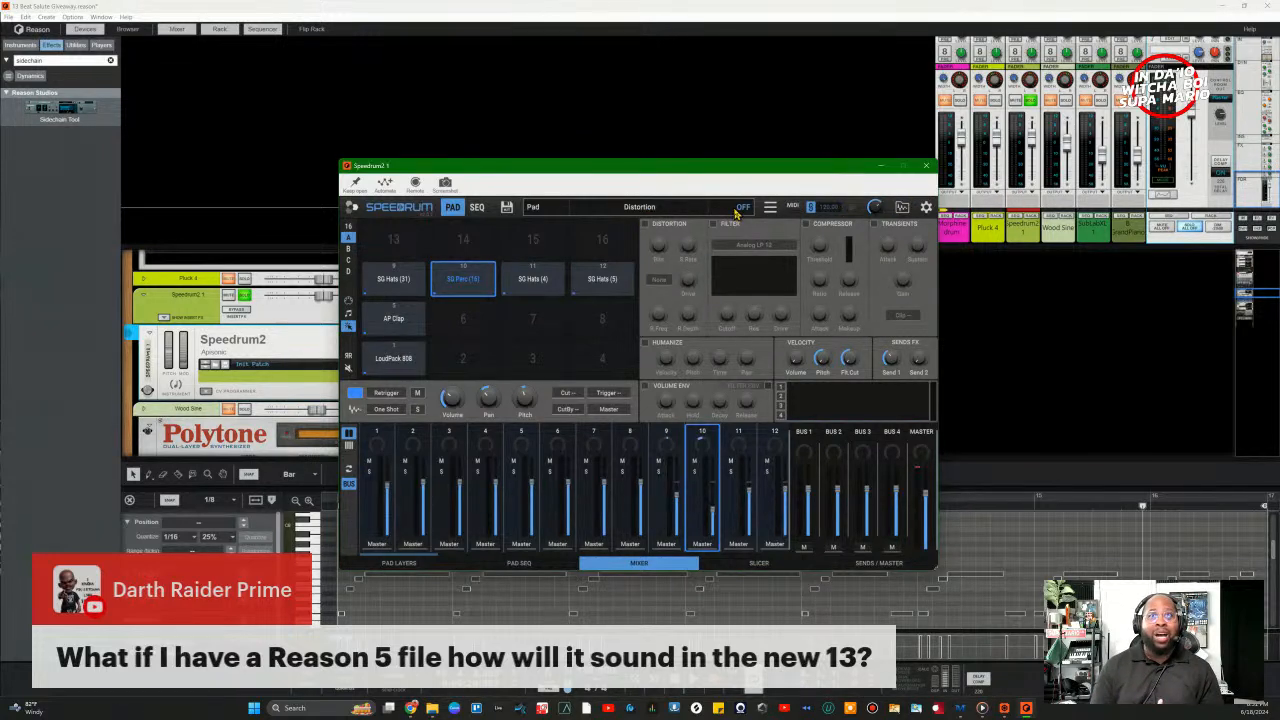
Step: Save the Speedrum2 kit again, with samples and kit info, as '13 Beat Salute'
click(770, 207)
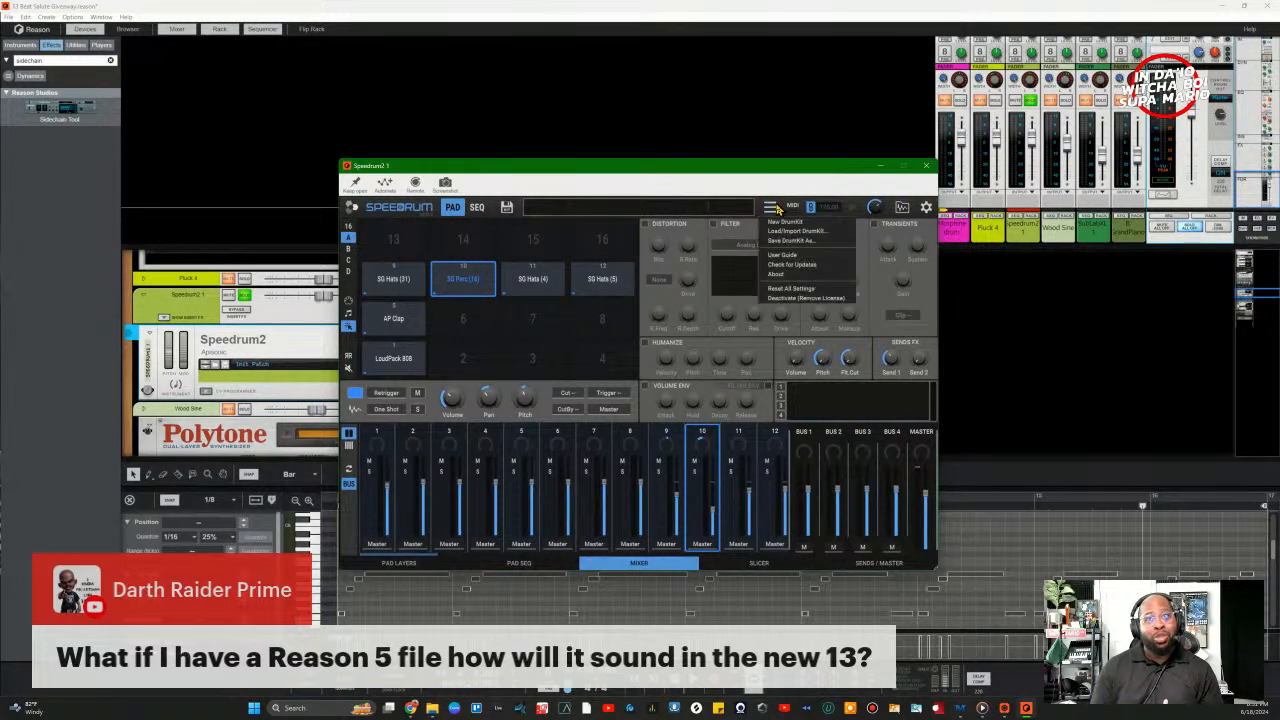
click(792, 241)
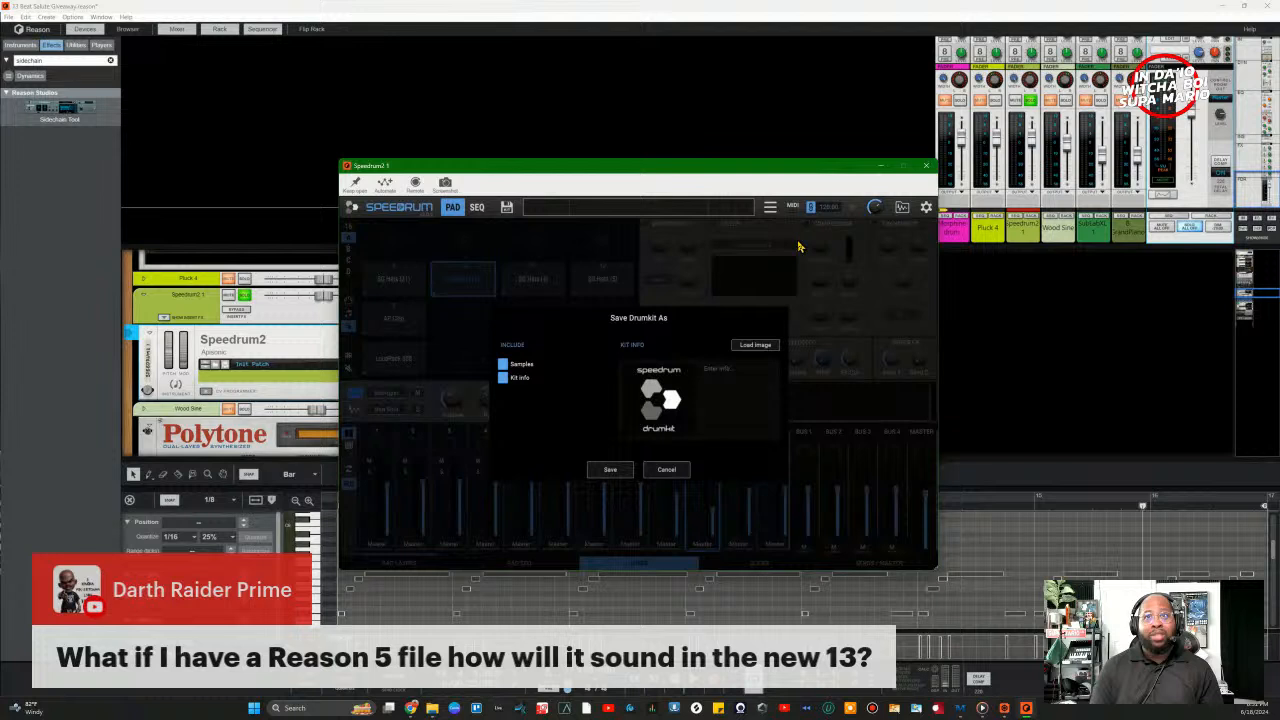
click(612, 470)
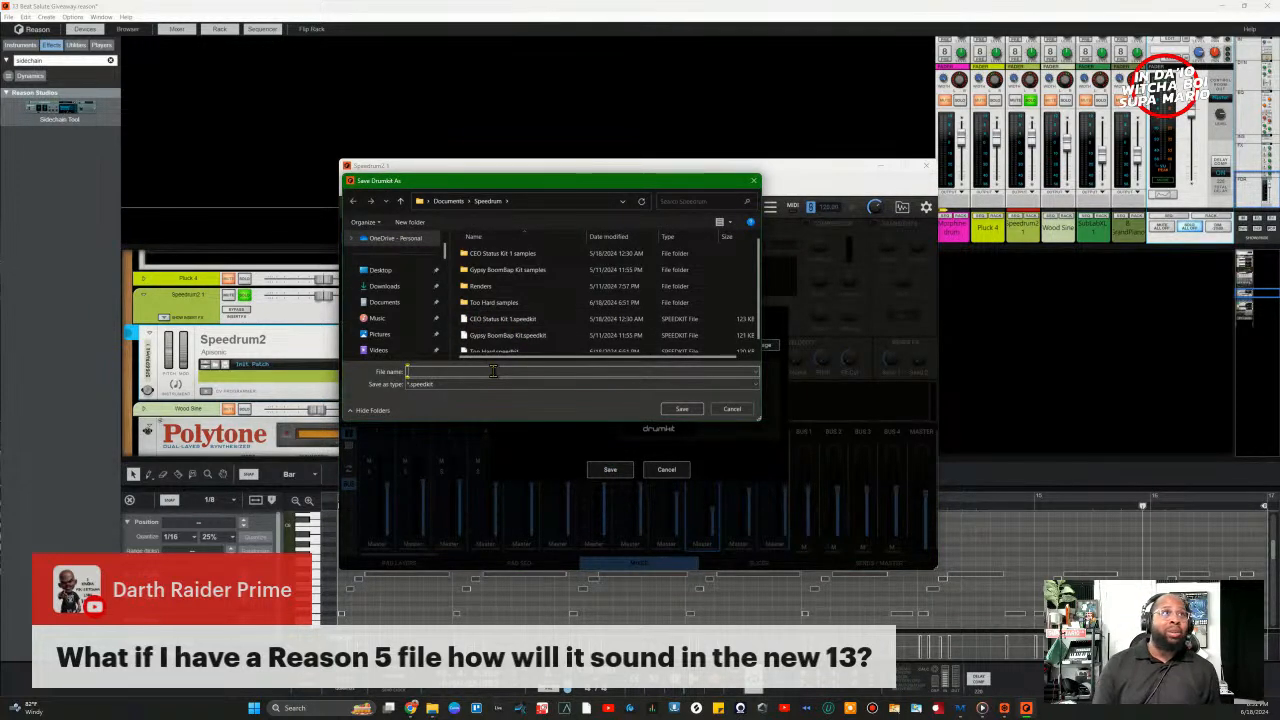
text(13 Beat)
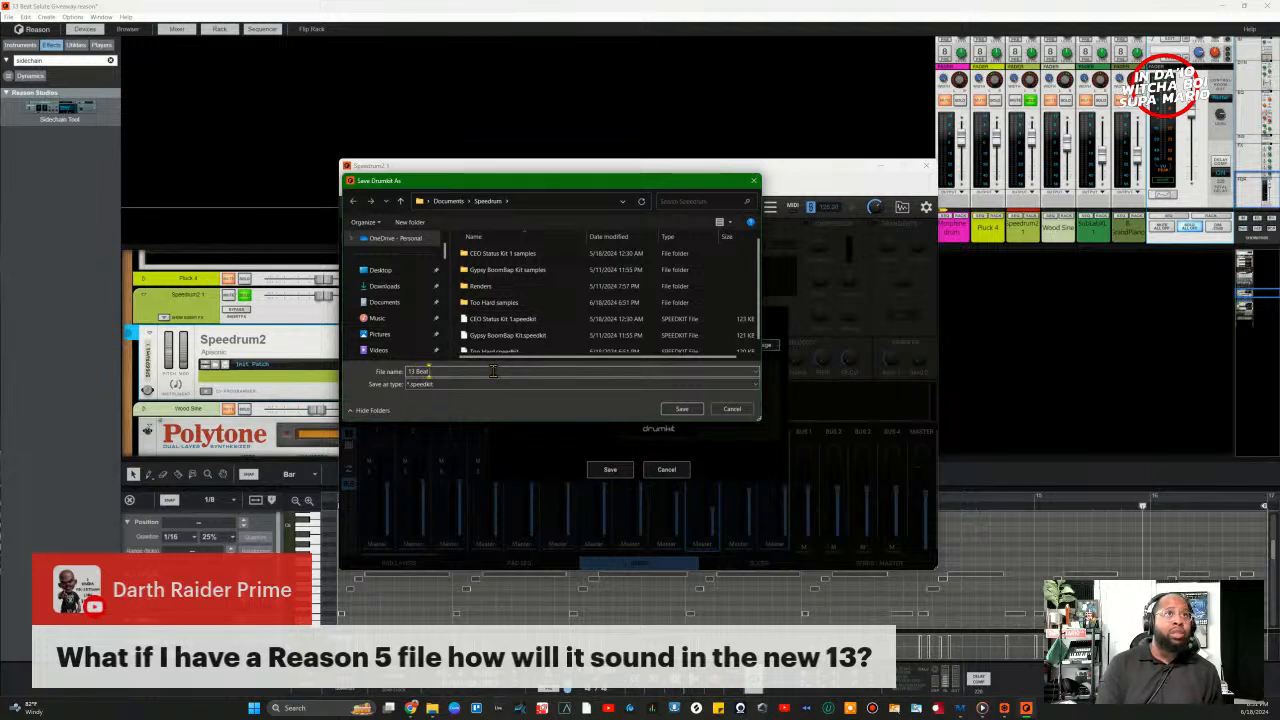
text( Salute)
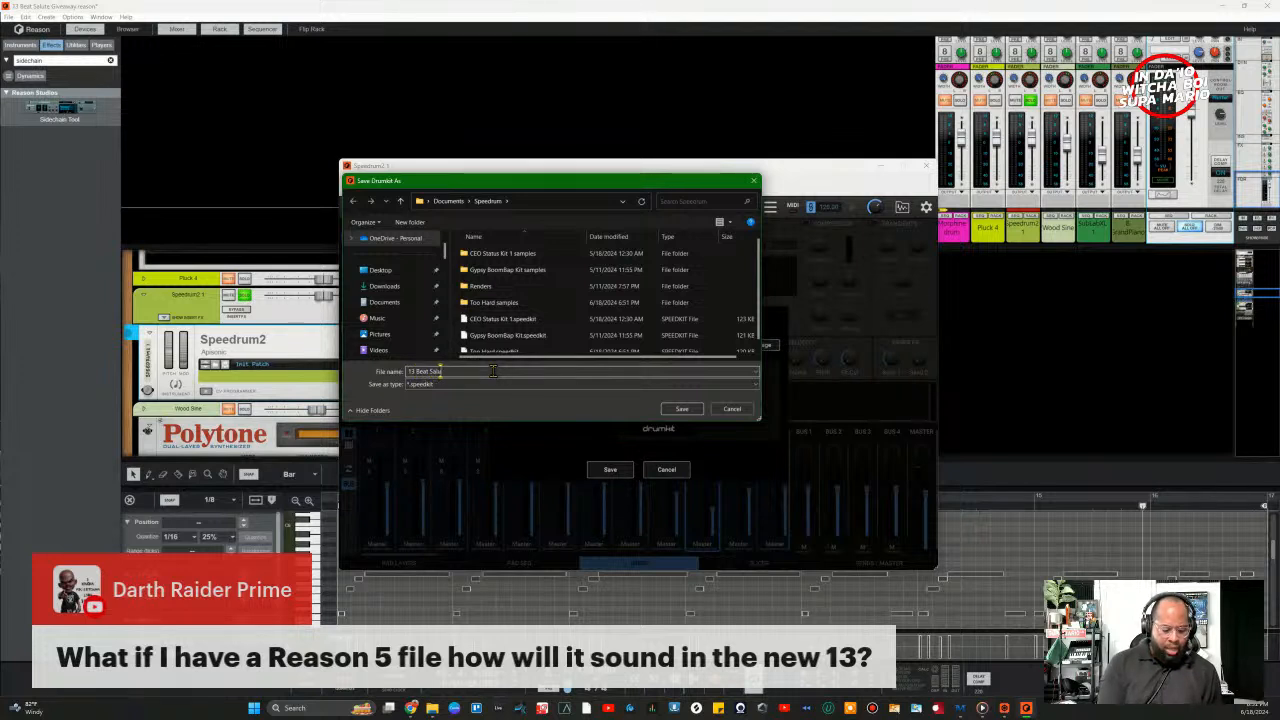
click(676, 409)
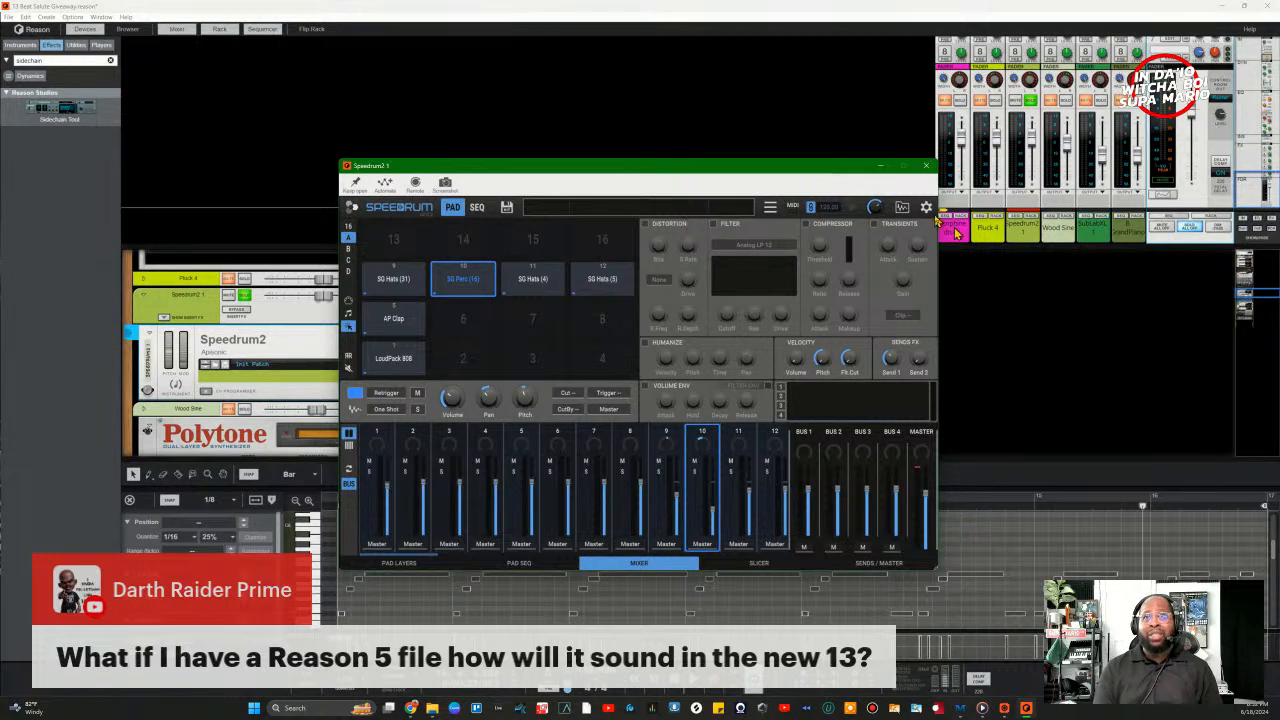
Step: Close Speedrum2's window, restart playback and dim the master output by 20 dB
click(929, 168)
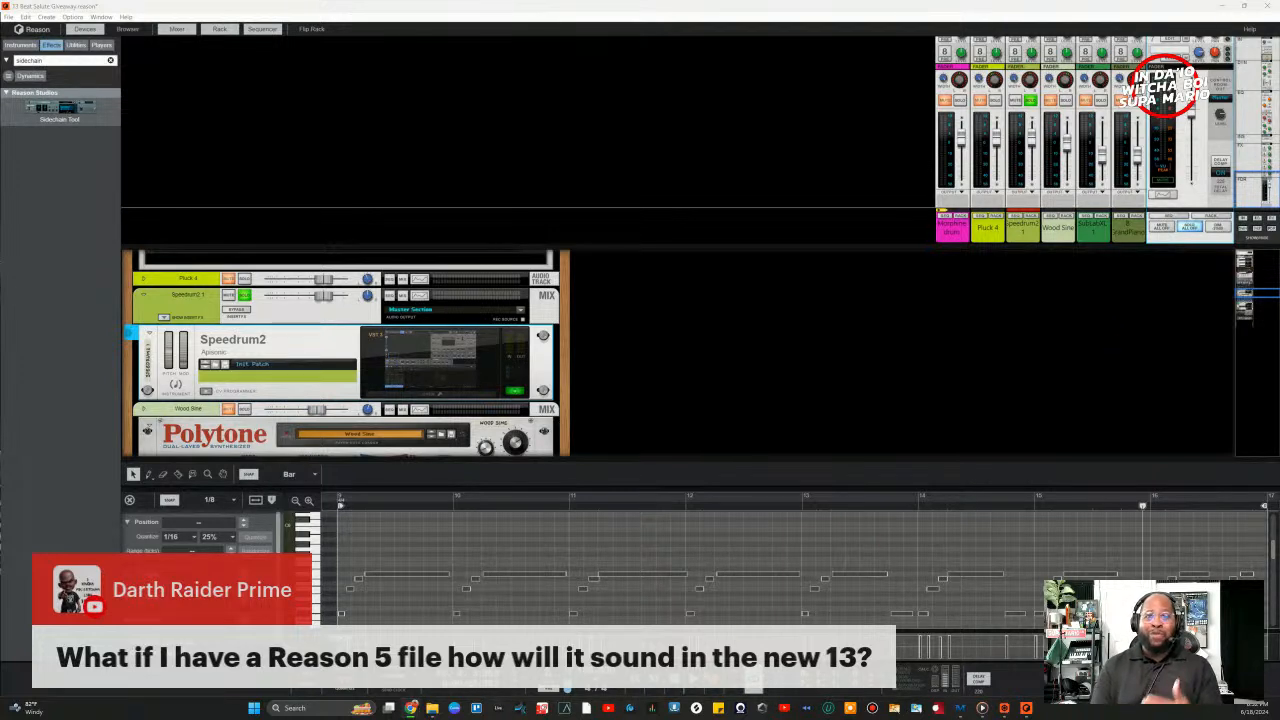
click(694, 688)
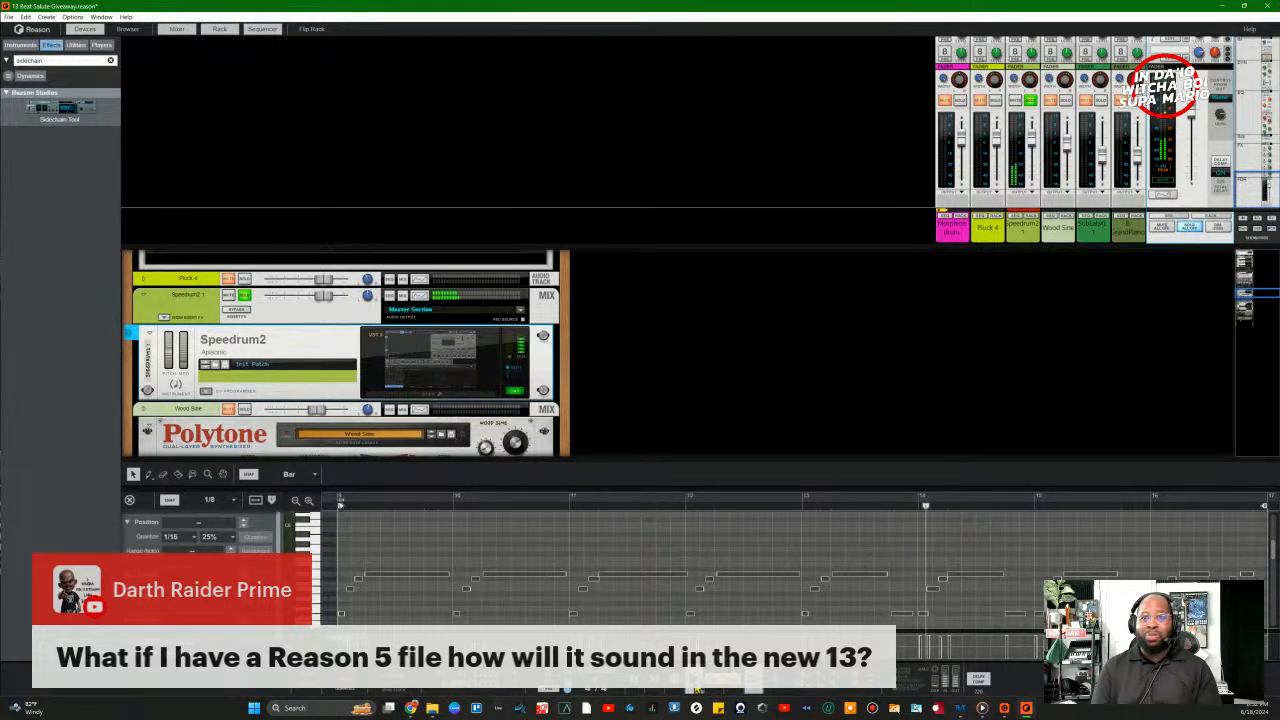
click(1218, 227)
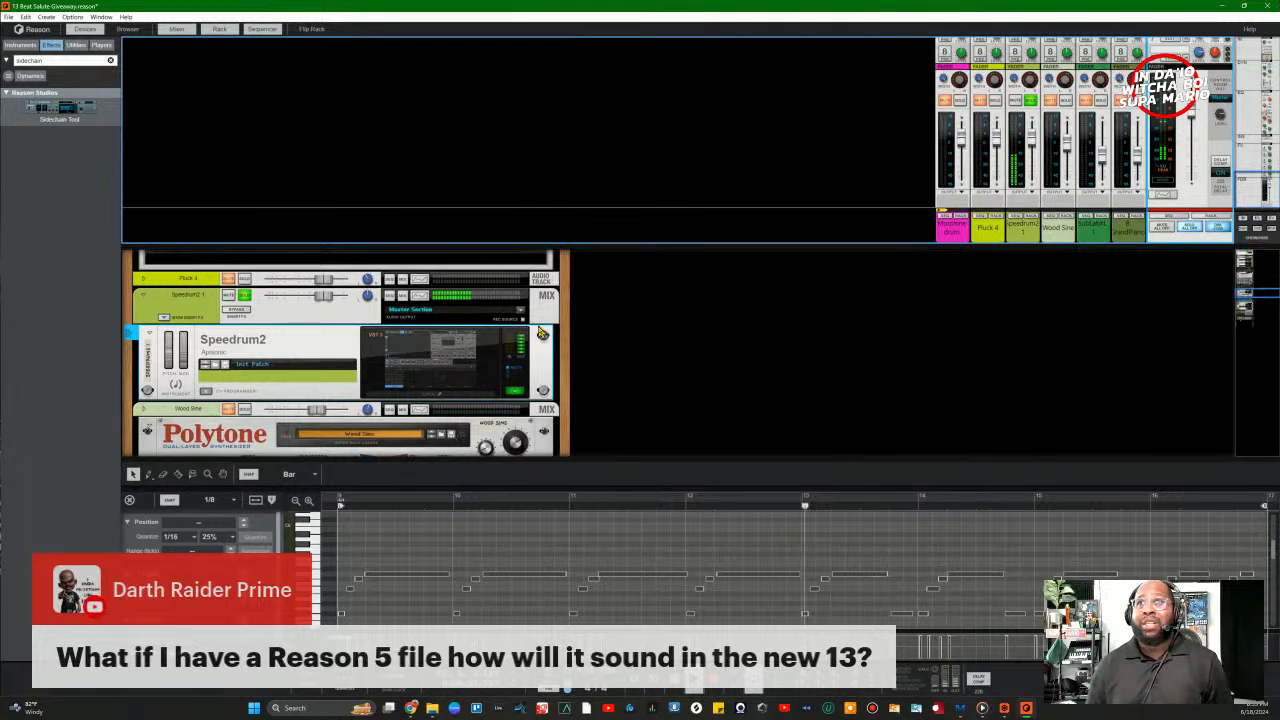
Step: Stop playback and run File > Save and Optimize on the song
key(space)
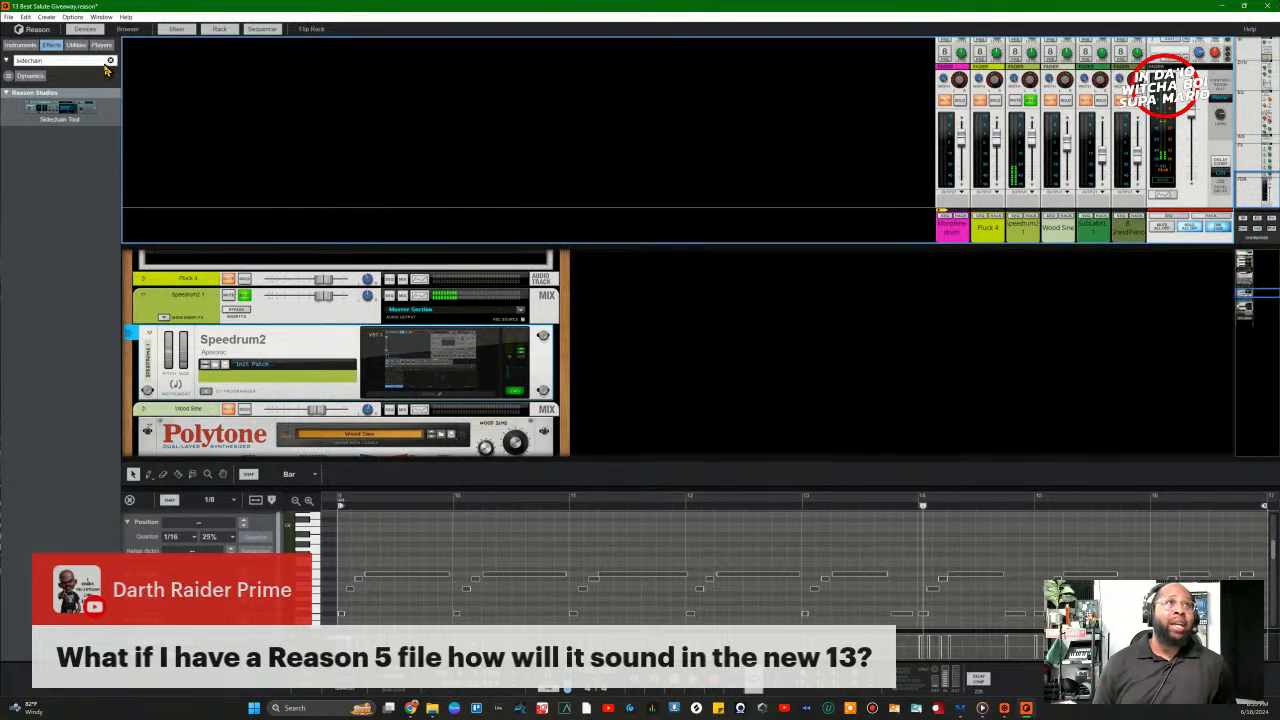
click(8, 17)
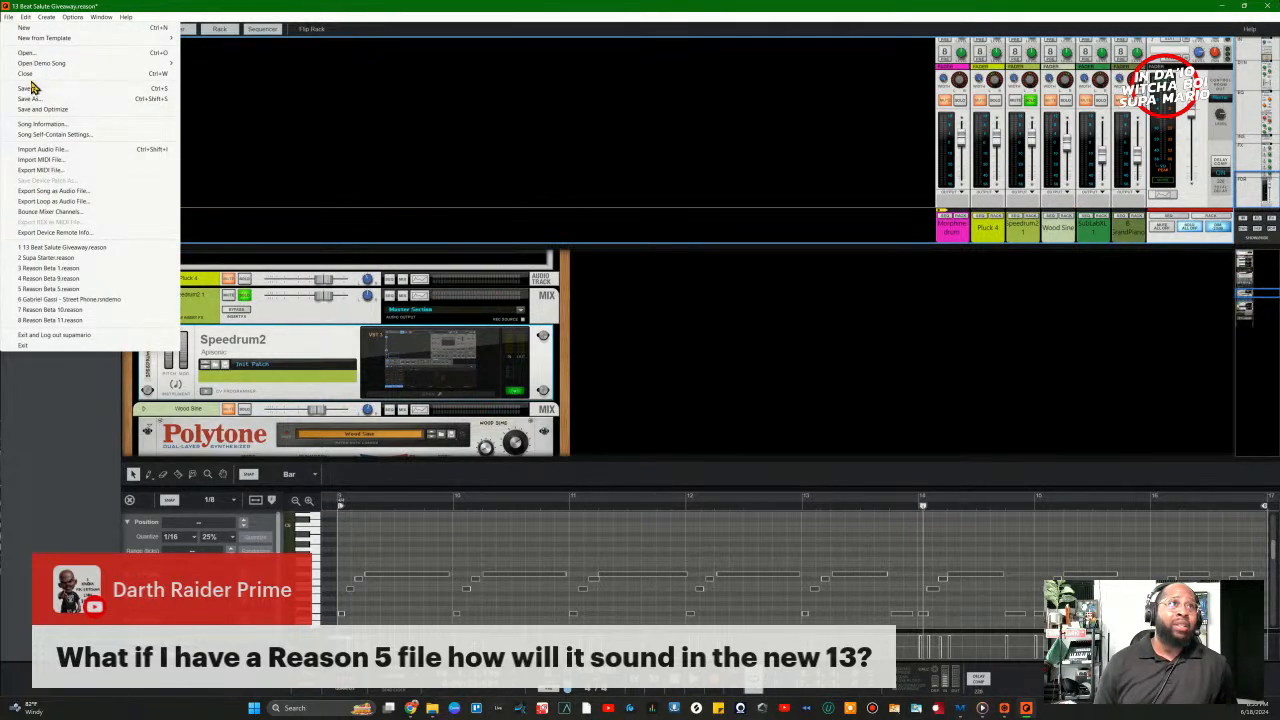
click(473, 106)
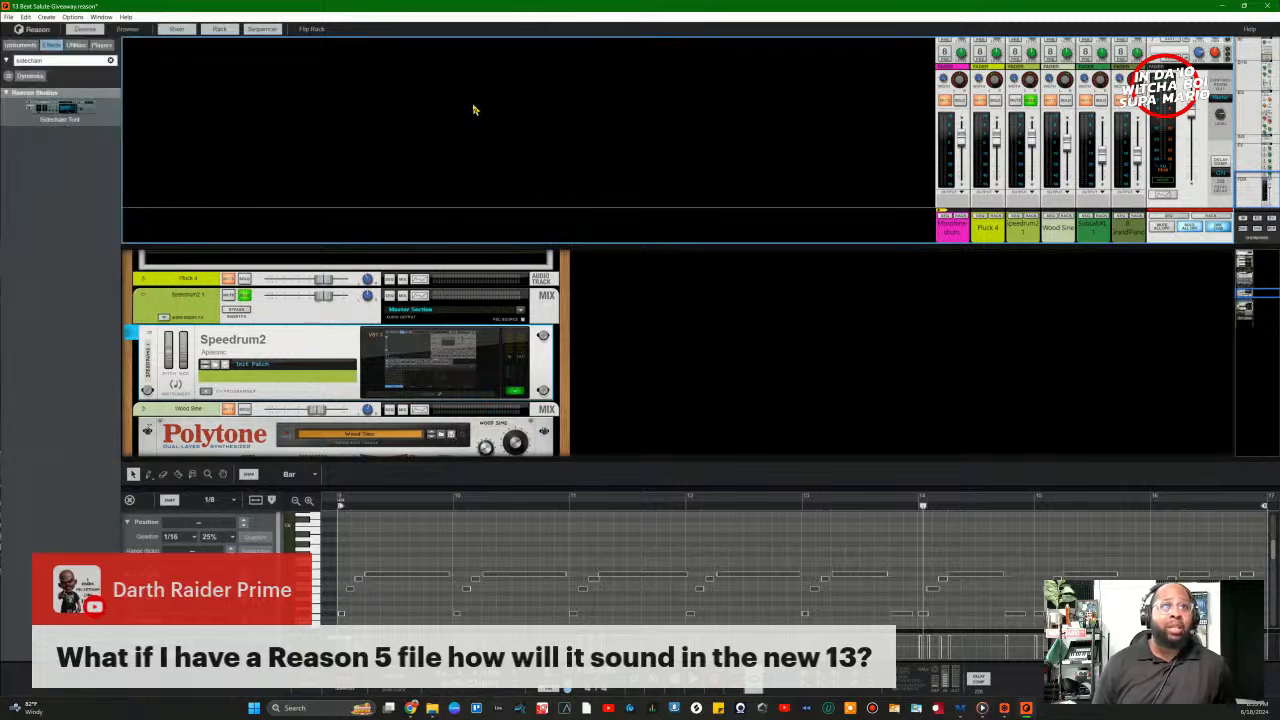
click(10, 19)
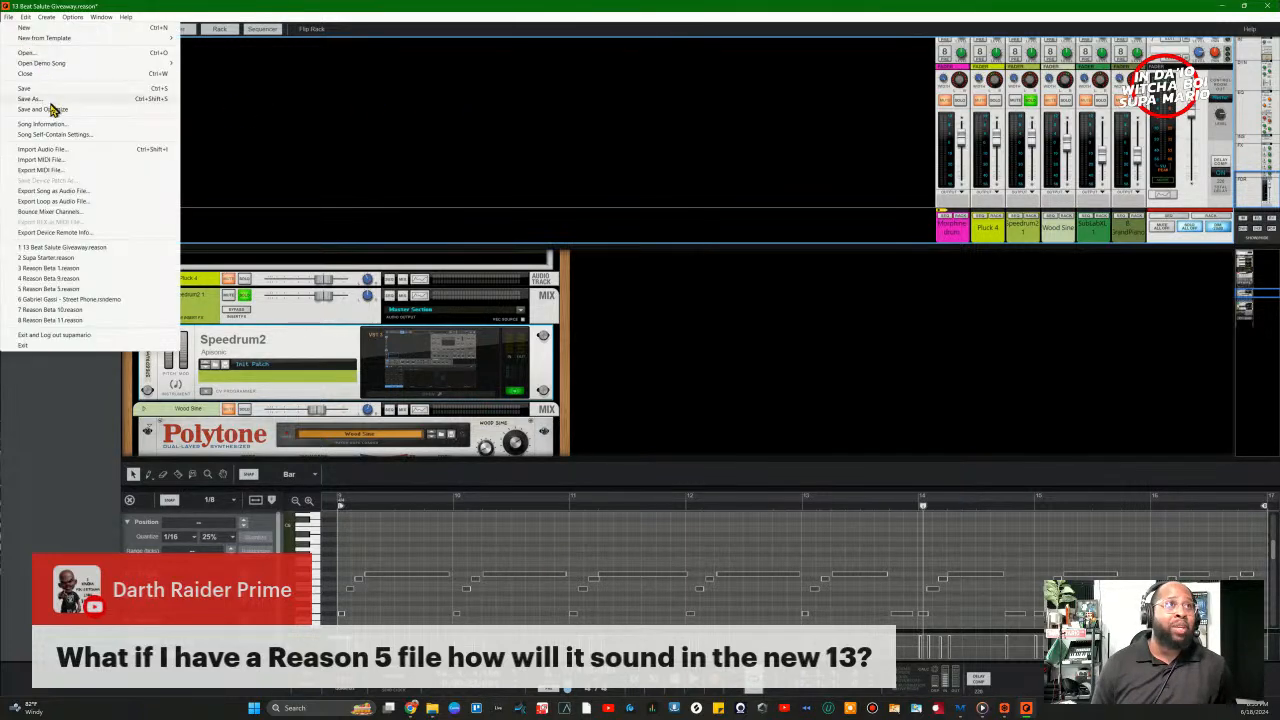
click(42, 108)
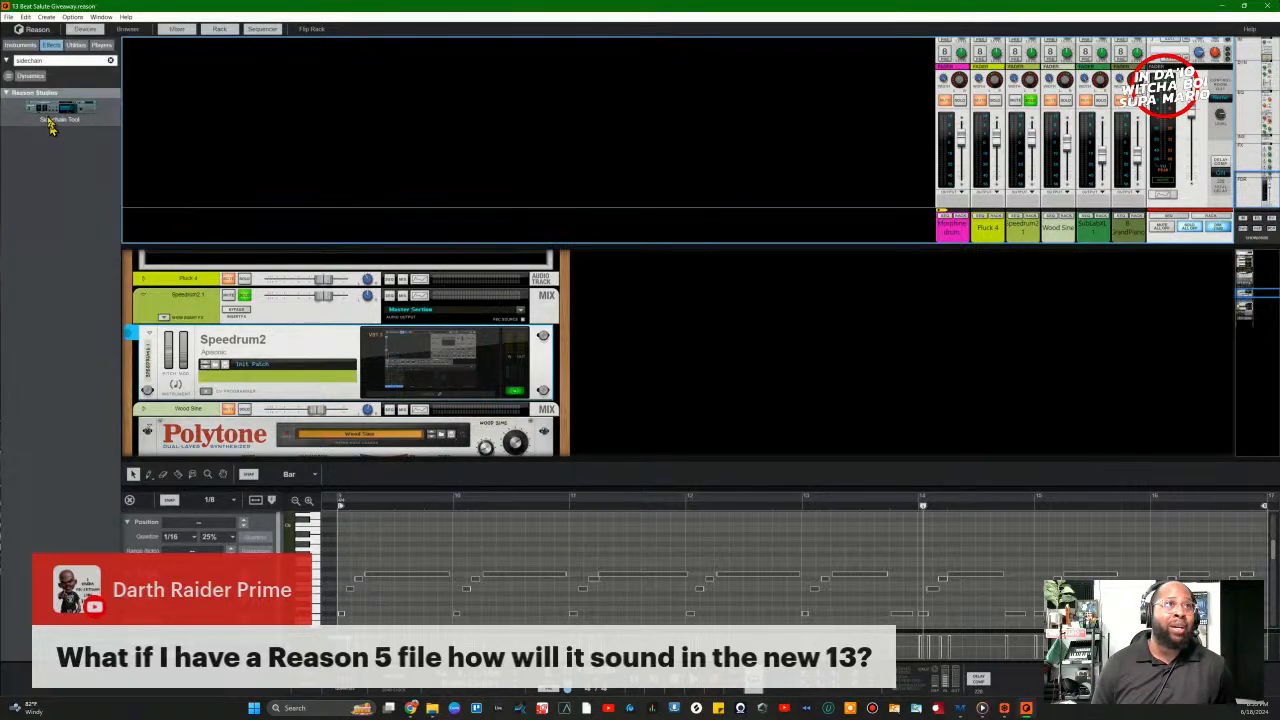
Step: Close Song Self-Contain Settings unchanged, then bring File Explorer's Desktop over Reason
click(9, 17)
click(55, 135)
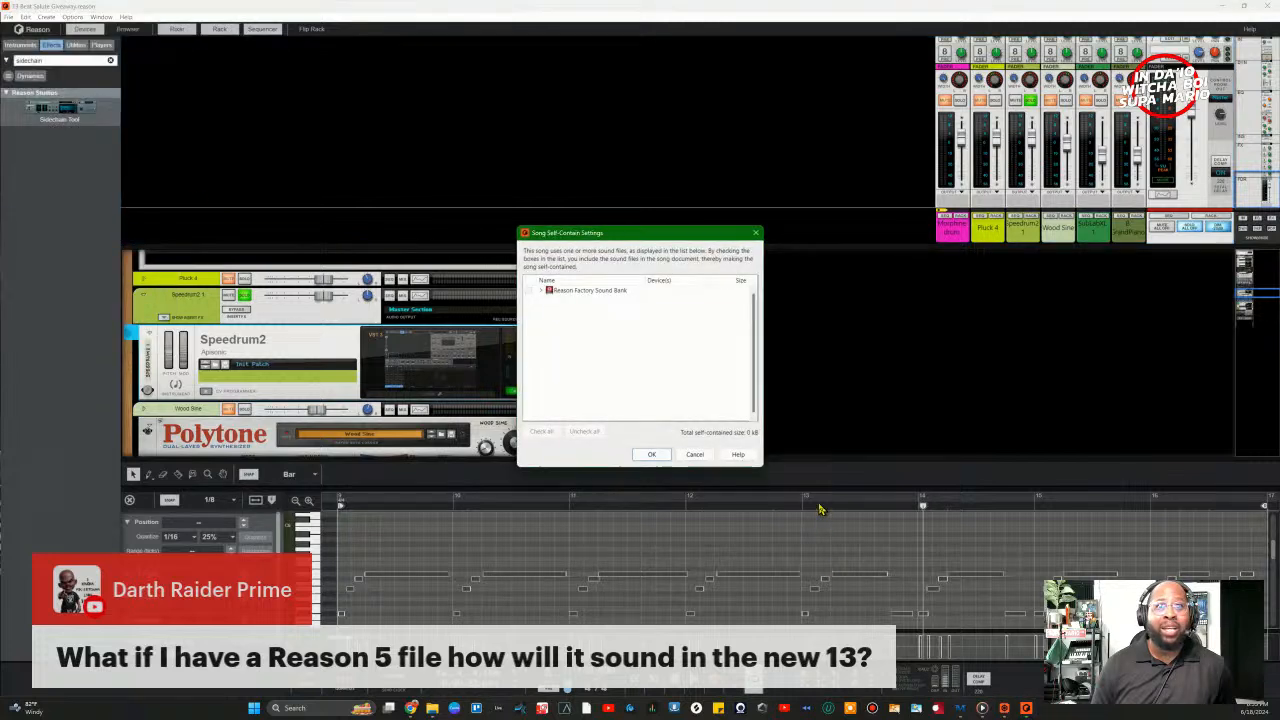
click(694, 454)
click(15, 19)
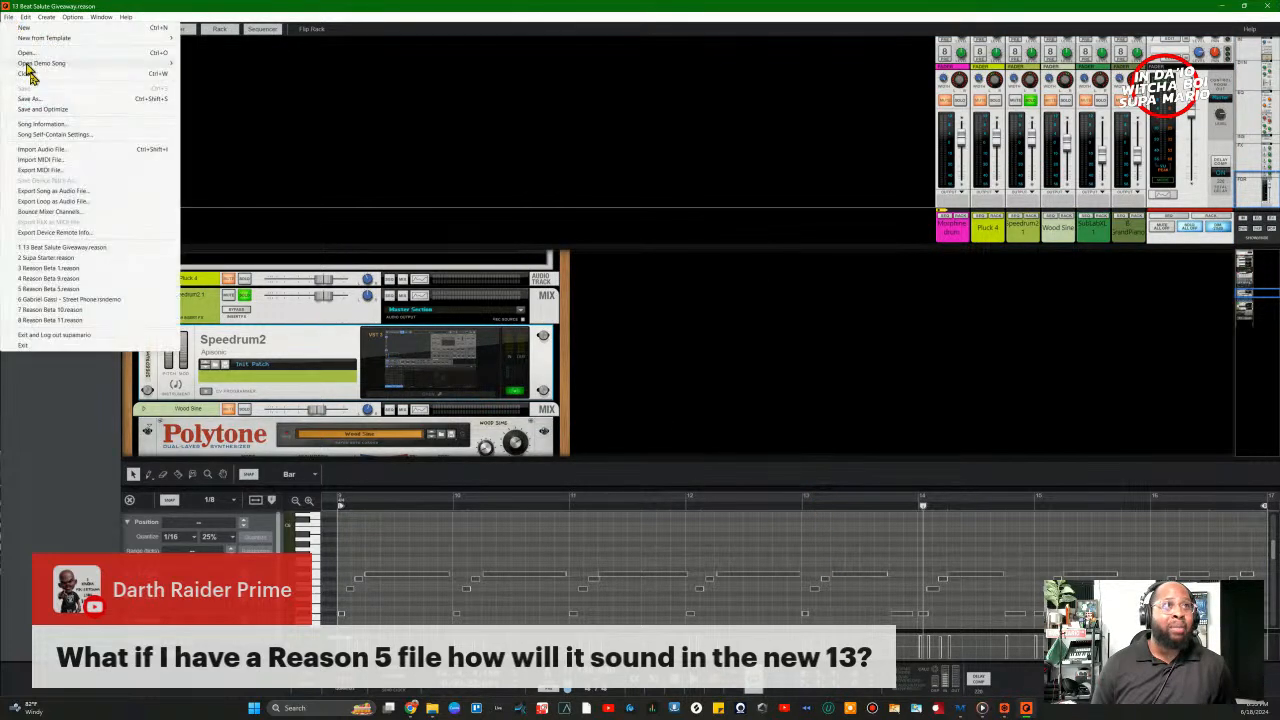
click(485, 191)
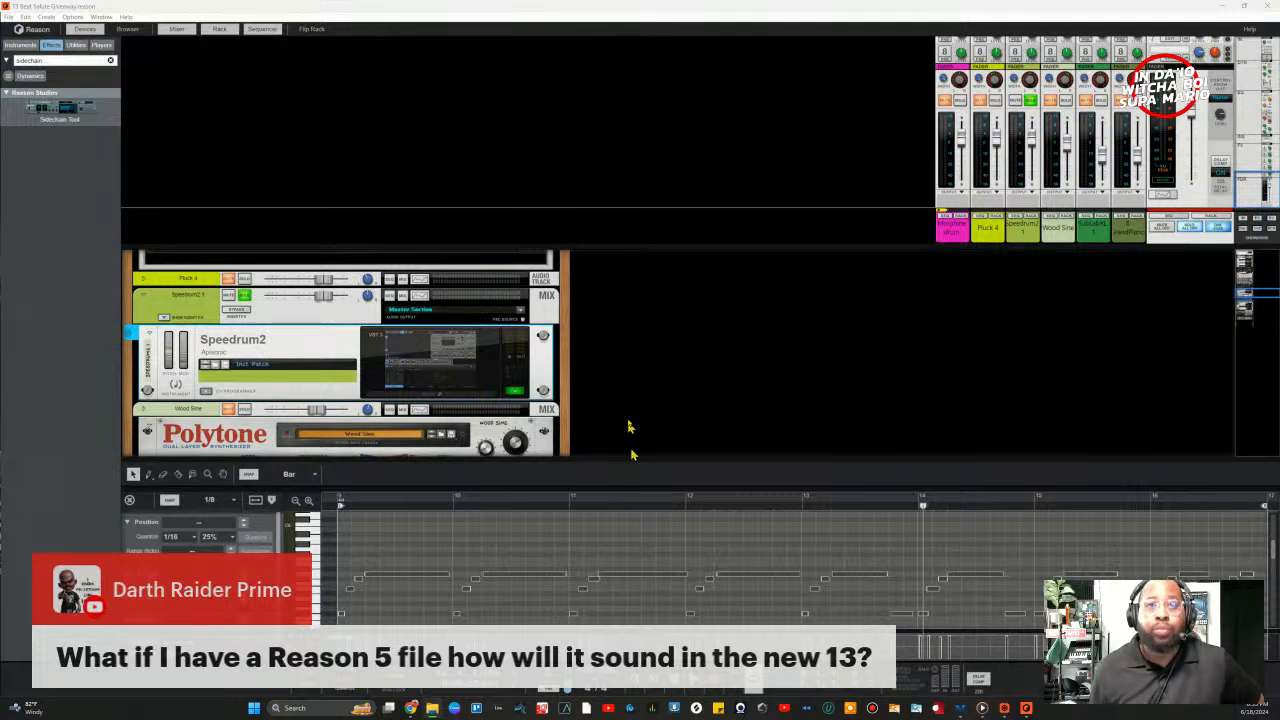
drag(795, 715, 614, 2)
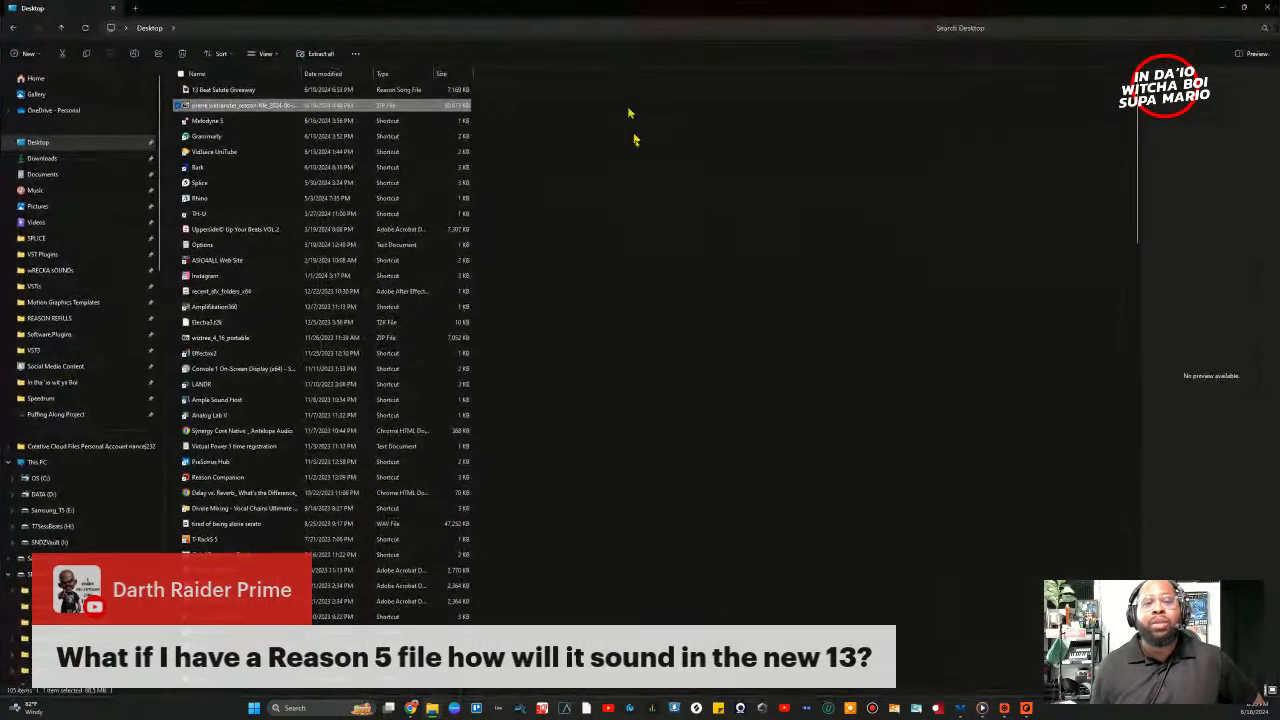
right_click(215, 109)
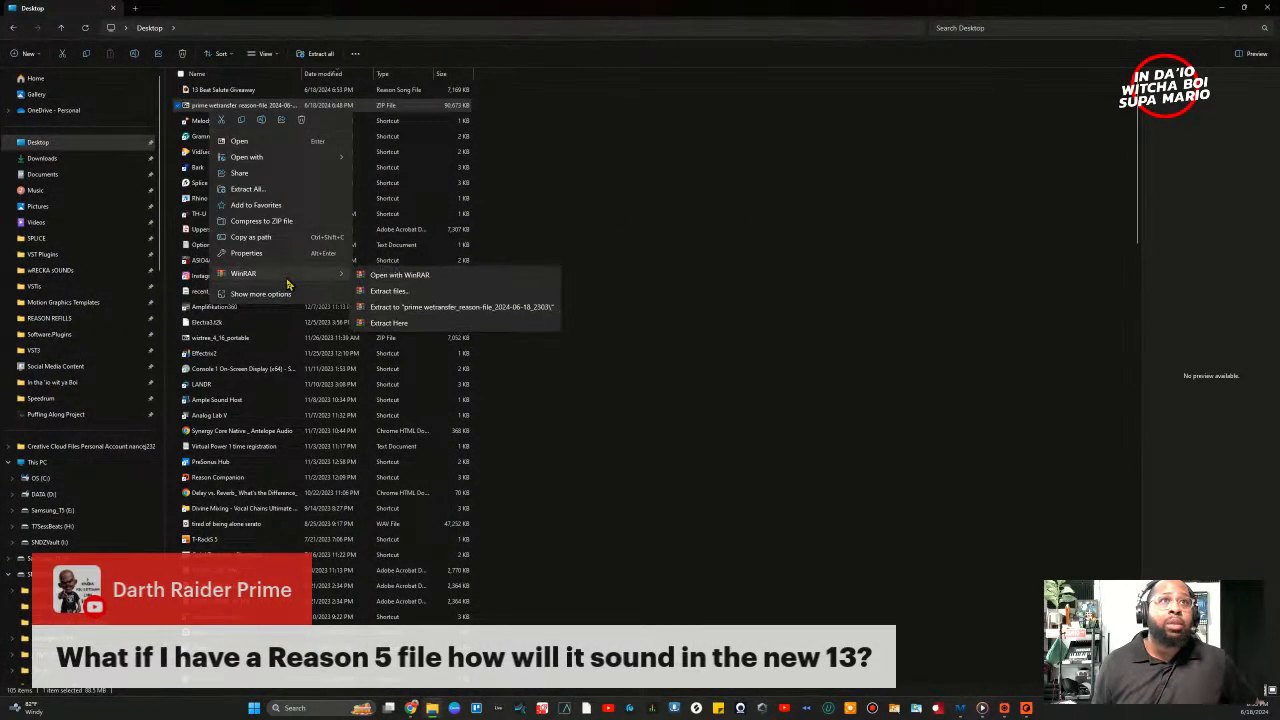
Step: Extract the downloaded ZIP archive onto the Desktop
click(274, 297)
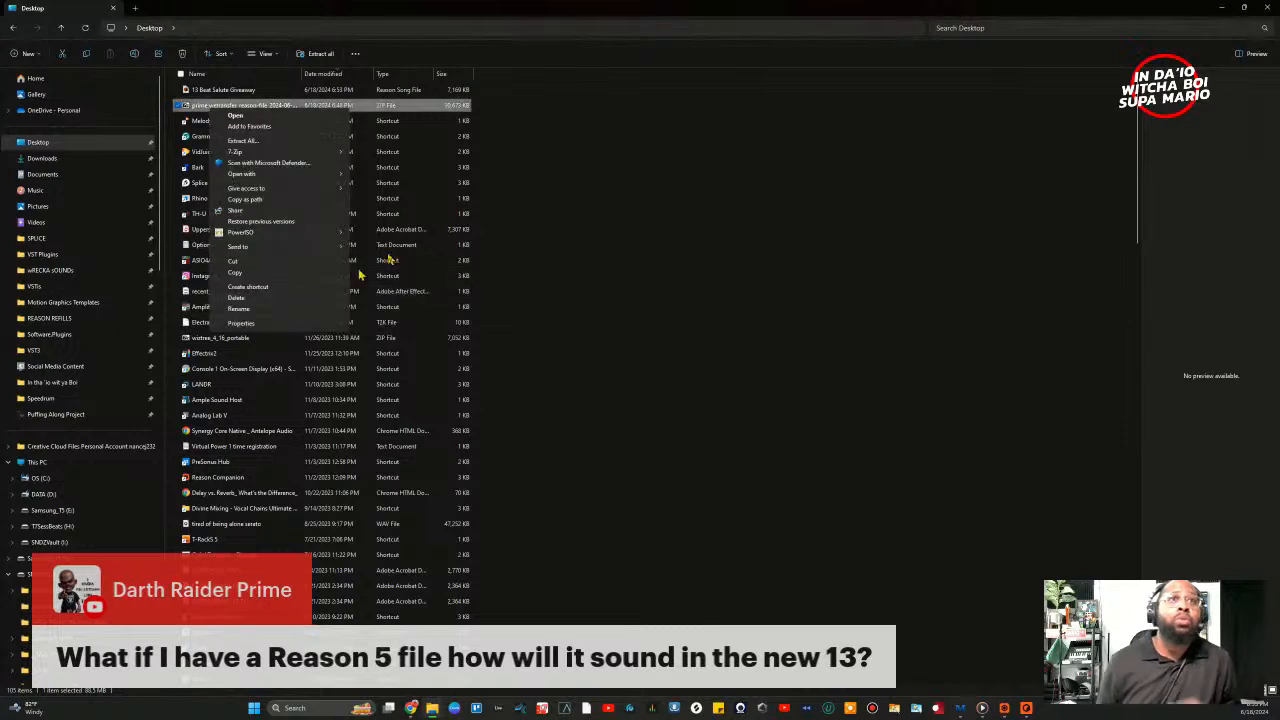
mouse_move(284, 153)
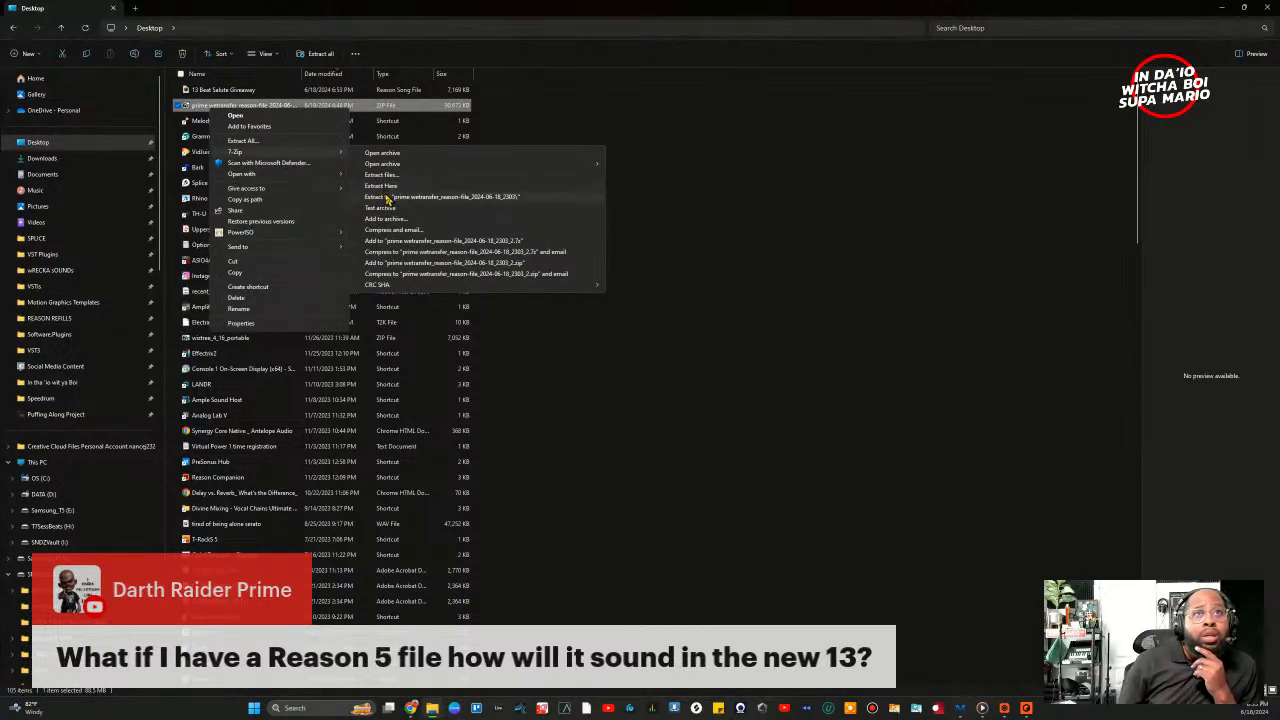
click(381, 187)
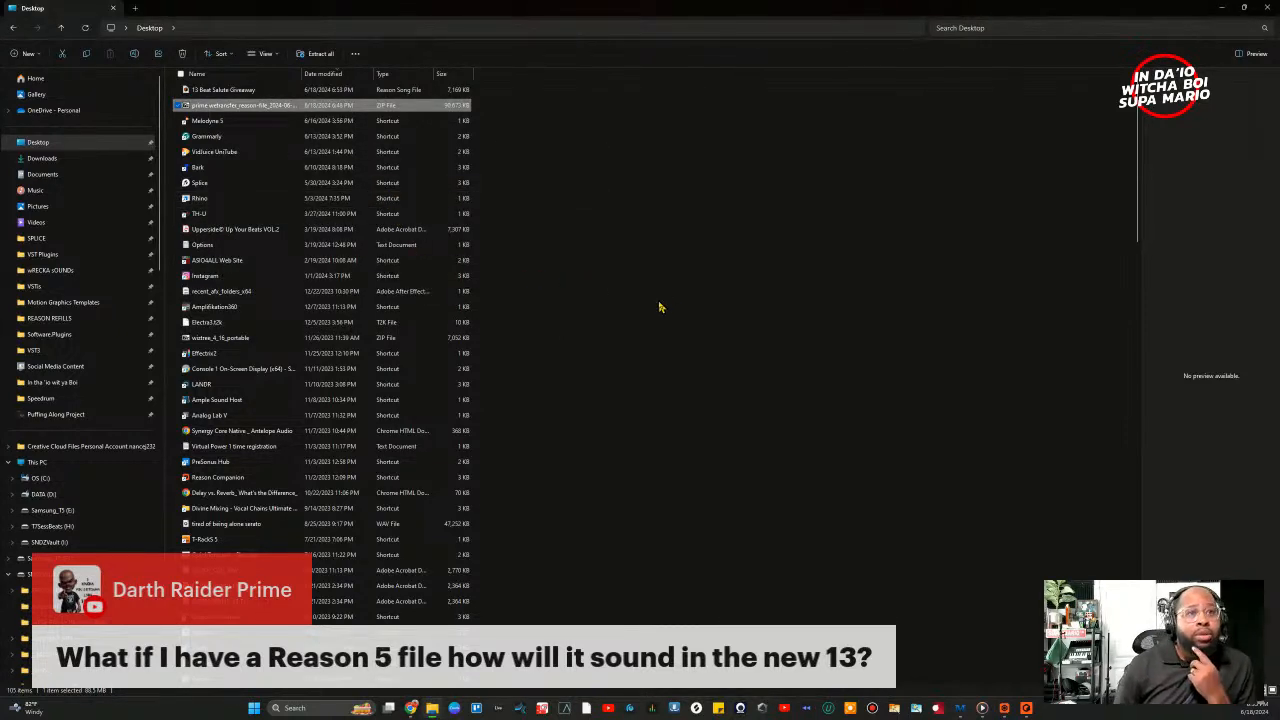
Step: Sort the Desktop by date modified and open the prime wetransfer_reason-file folder
scroll(638, 371, down, 10)
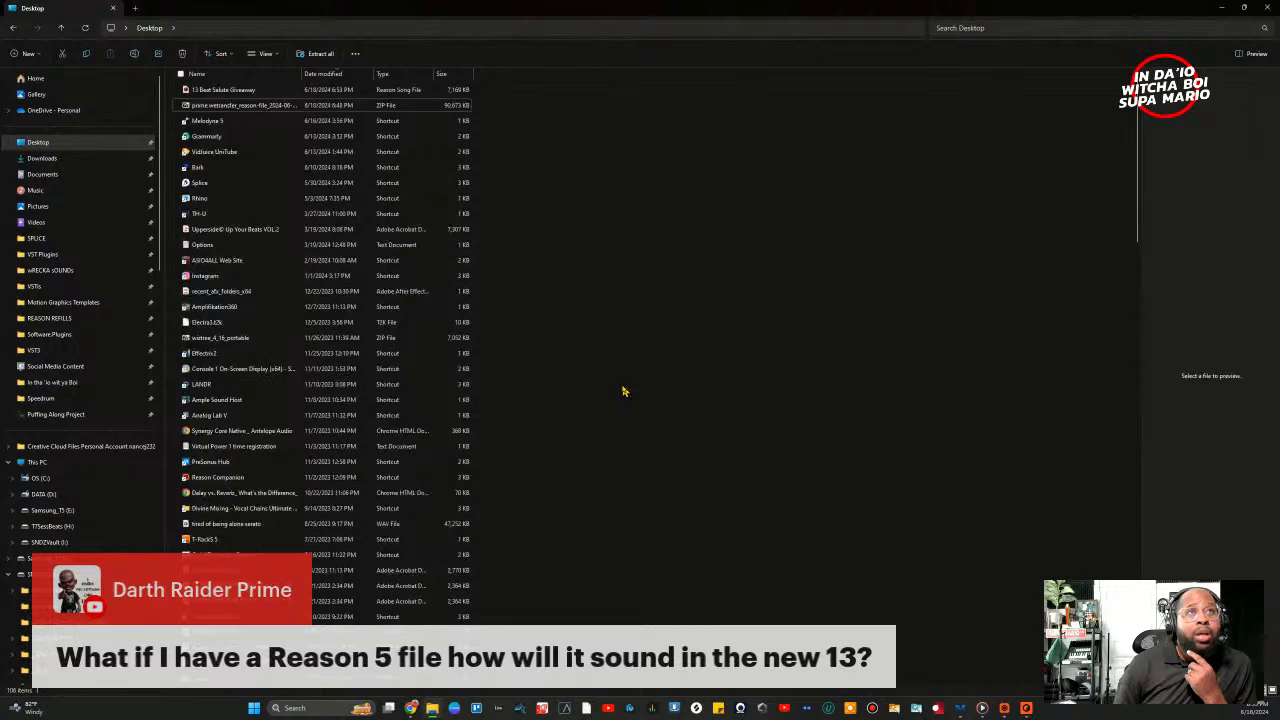
scroll(480, 220, down, 15)
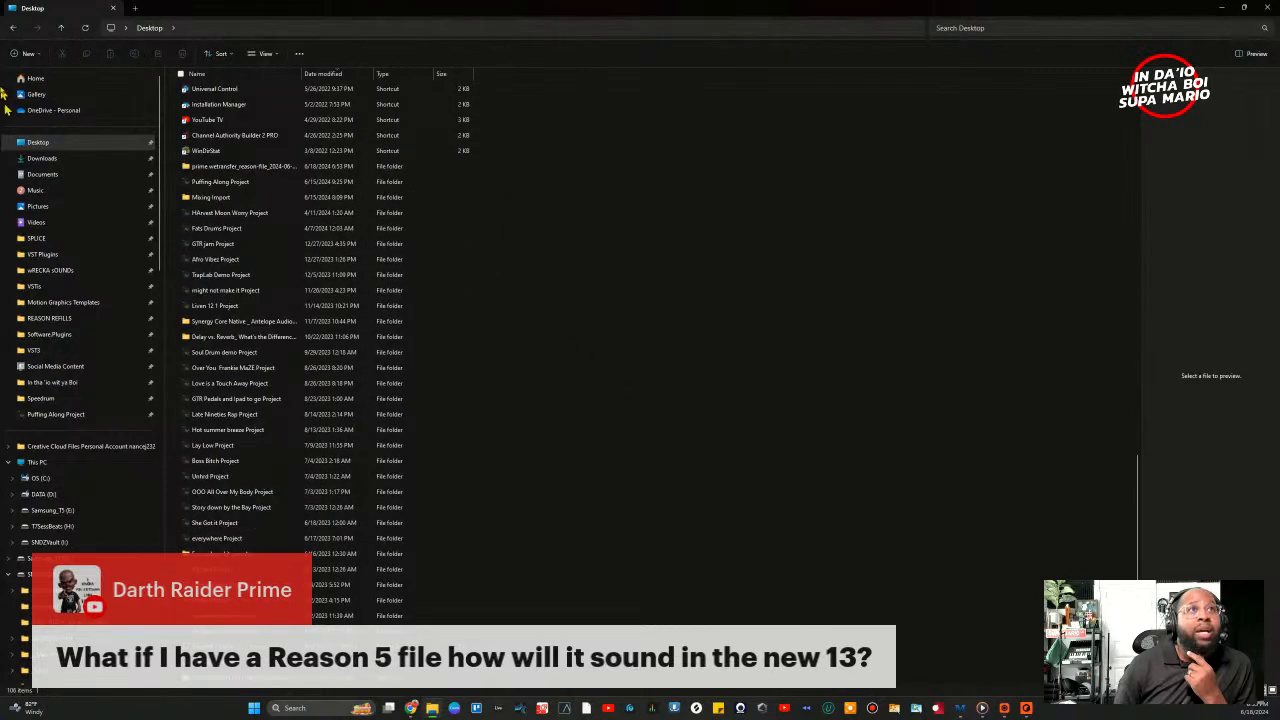
click(340, 75)
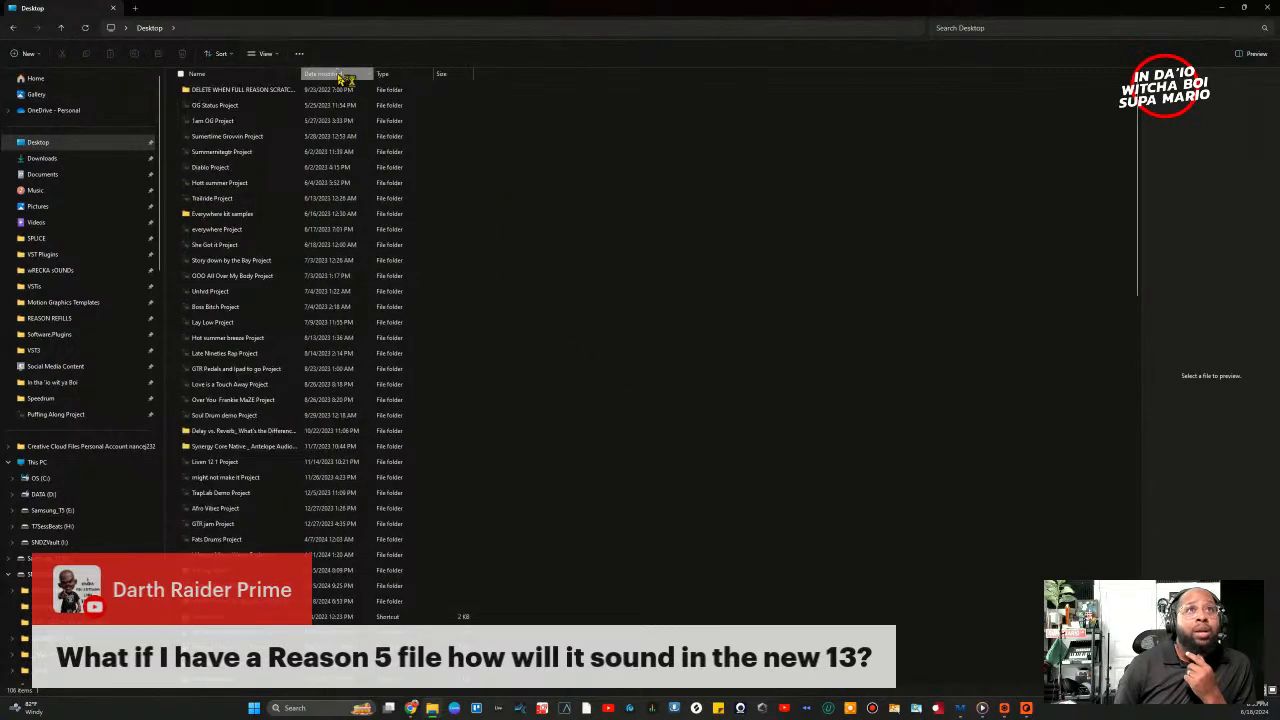
click(340, 75)
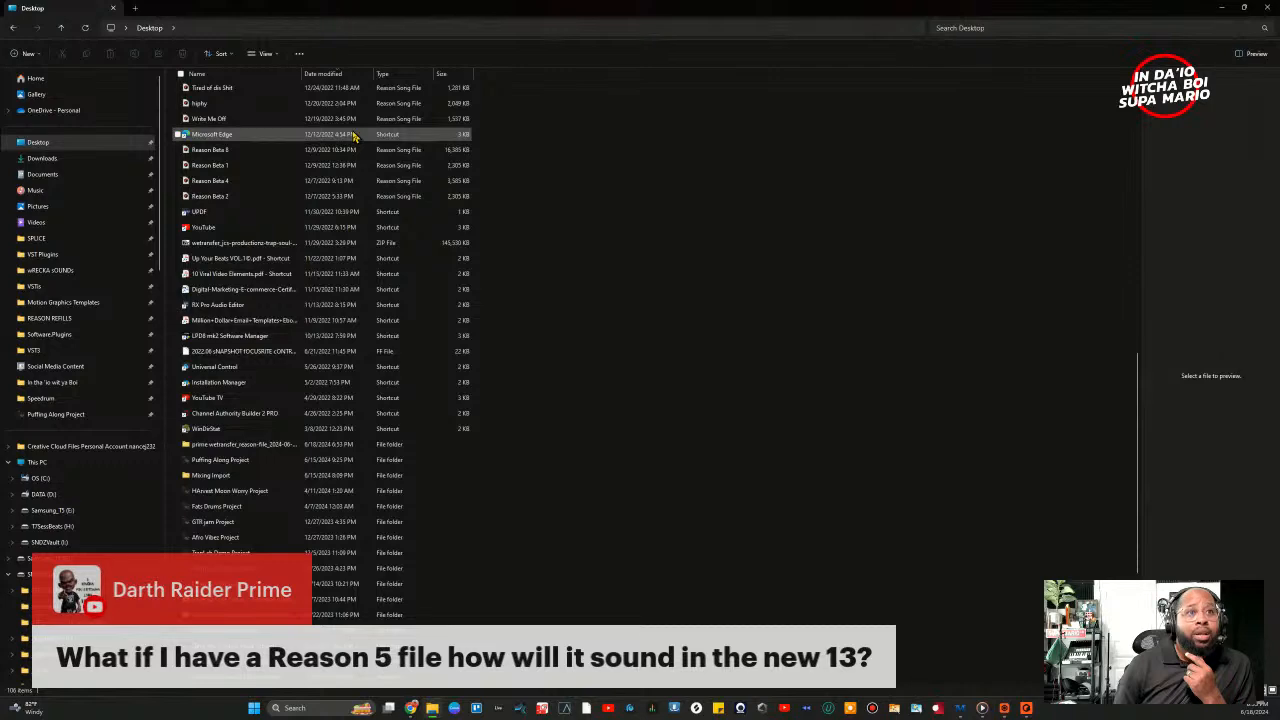
scroll(352, 136, down, 6)
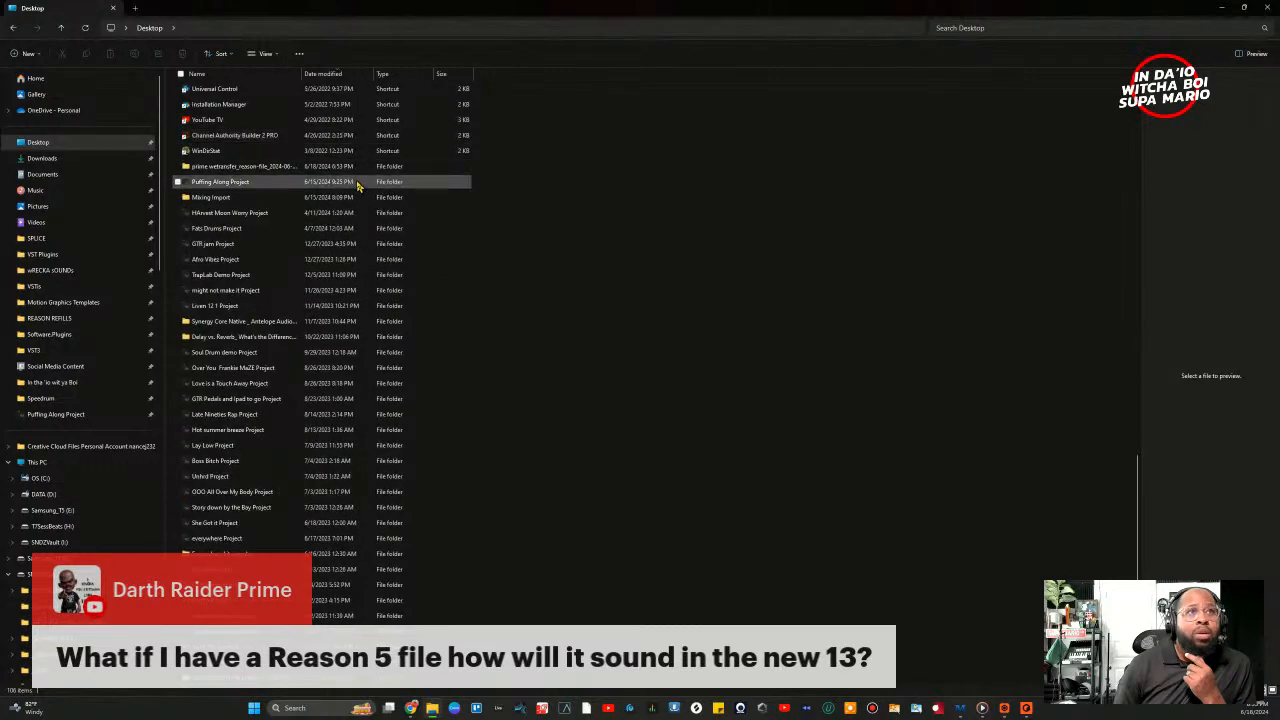
scroll(360, 200, up, 3)
double_click(239, 328)
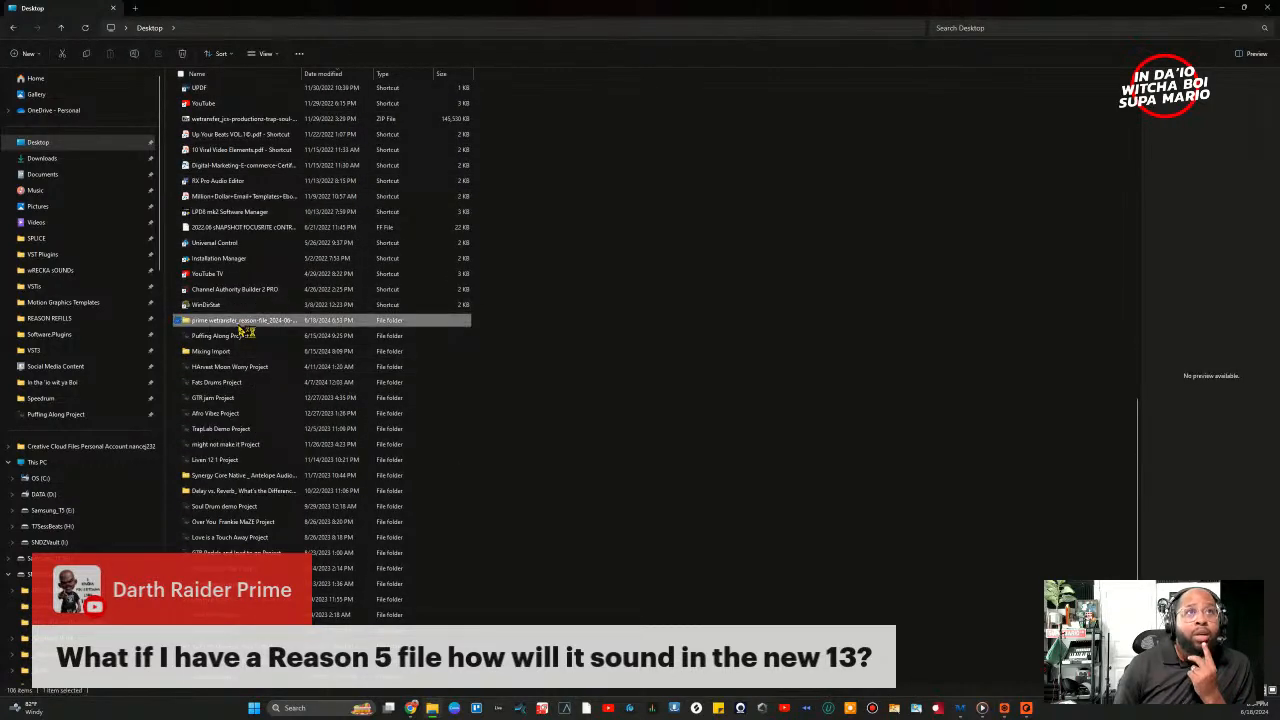
click(204, 93)
Step: Open the New folder with pt 328 Millionaire Dreams3, then minimise File Explorer
double_click(204, 93)
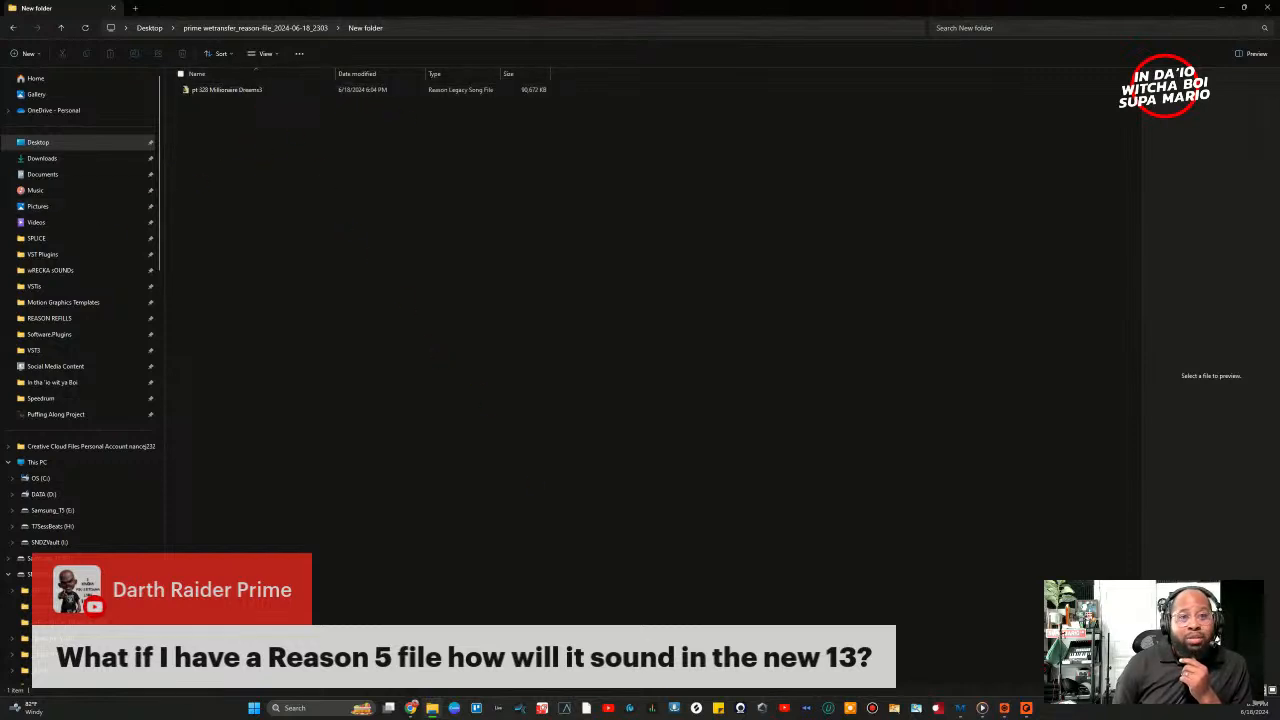
click(1228, 9)
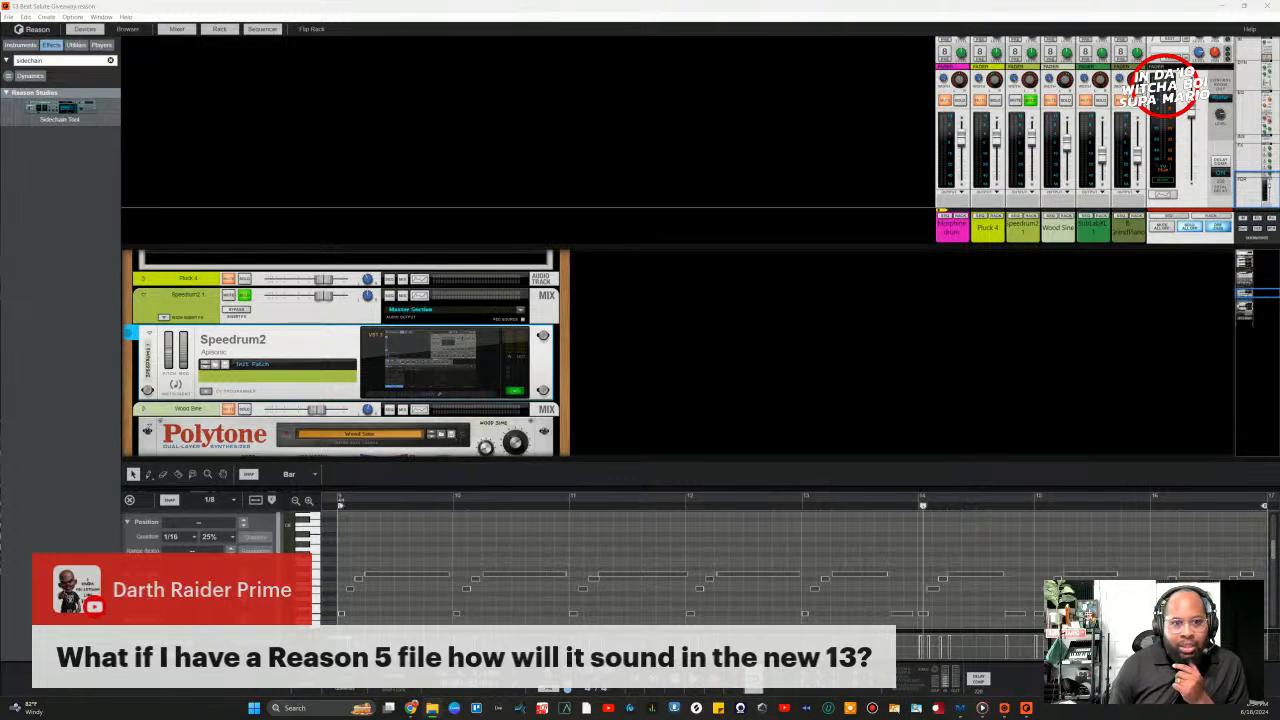
Step: Minimise Reason and select pt 328 Millionaire Dreams3 in the New folder window
drag(556, 340, 778, 64)
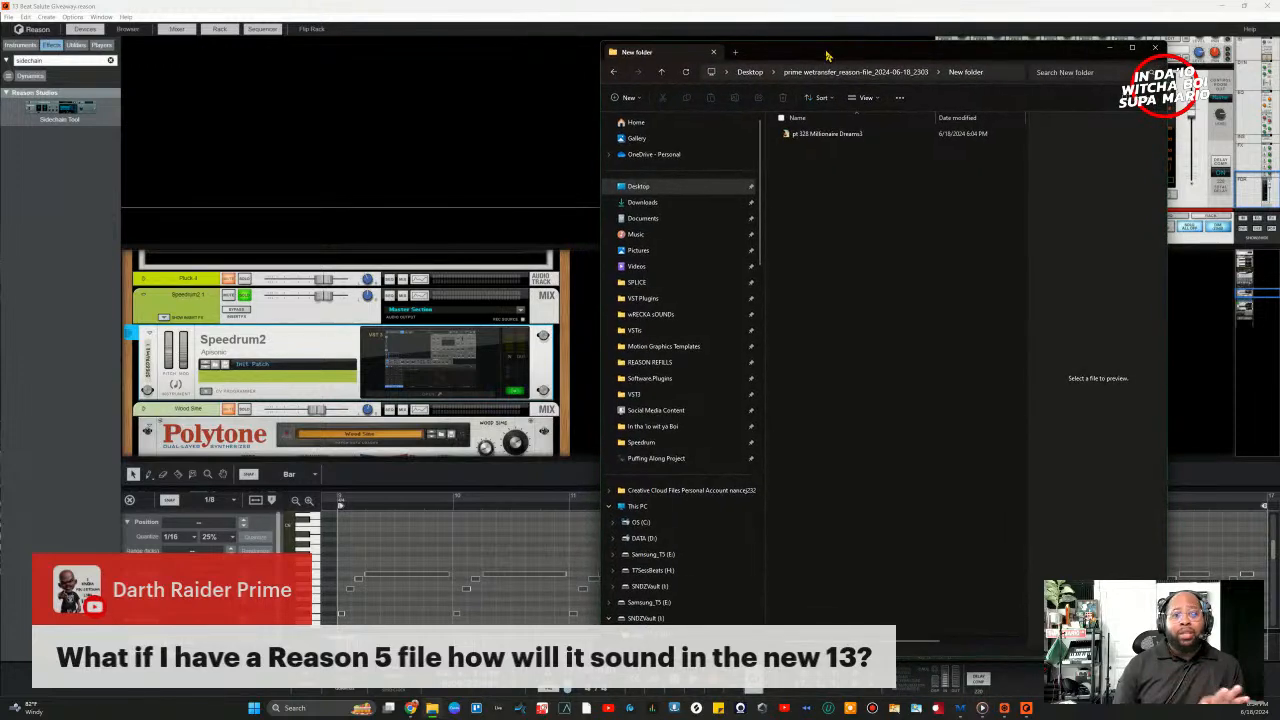
click(6, 10)
key(Escape)
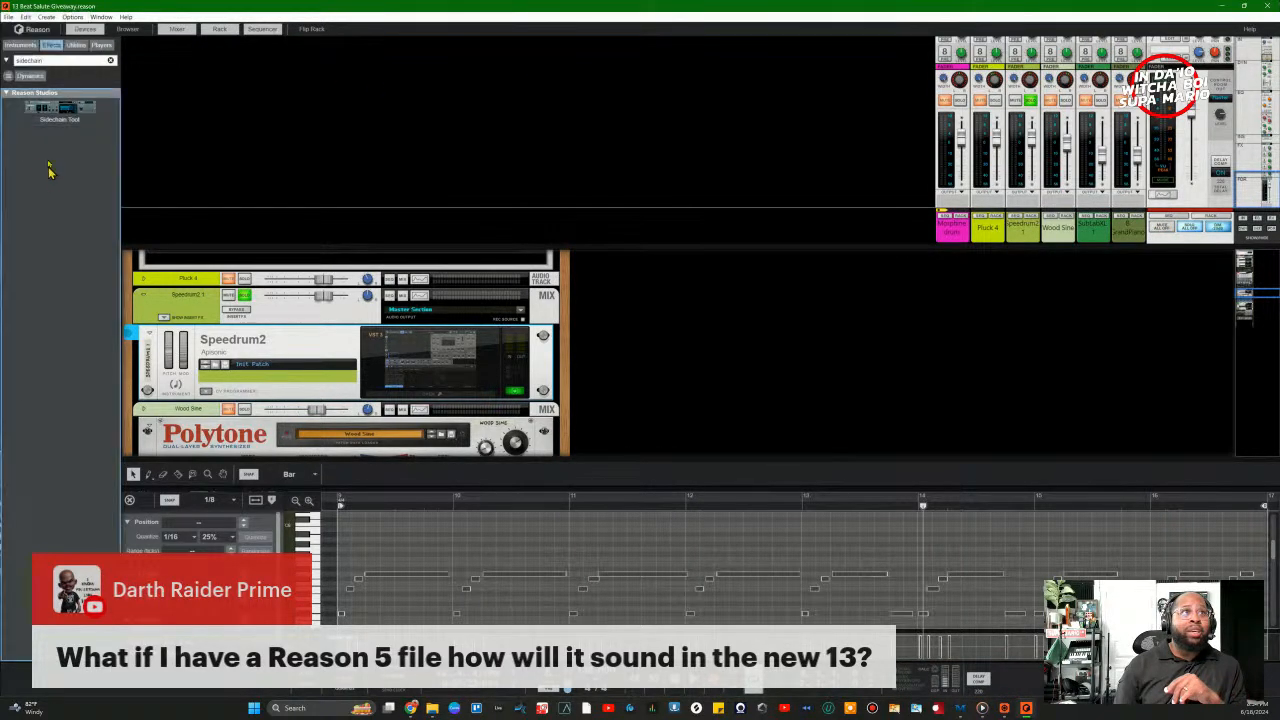
click(8, 18)
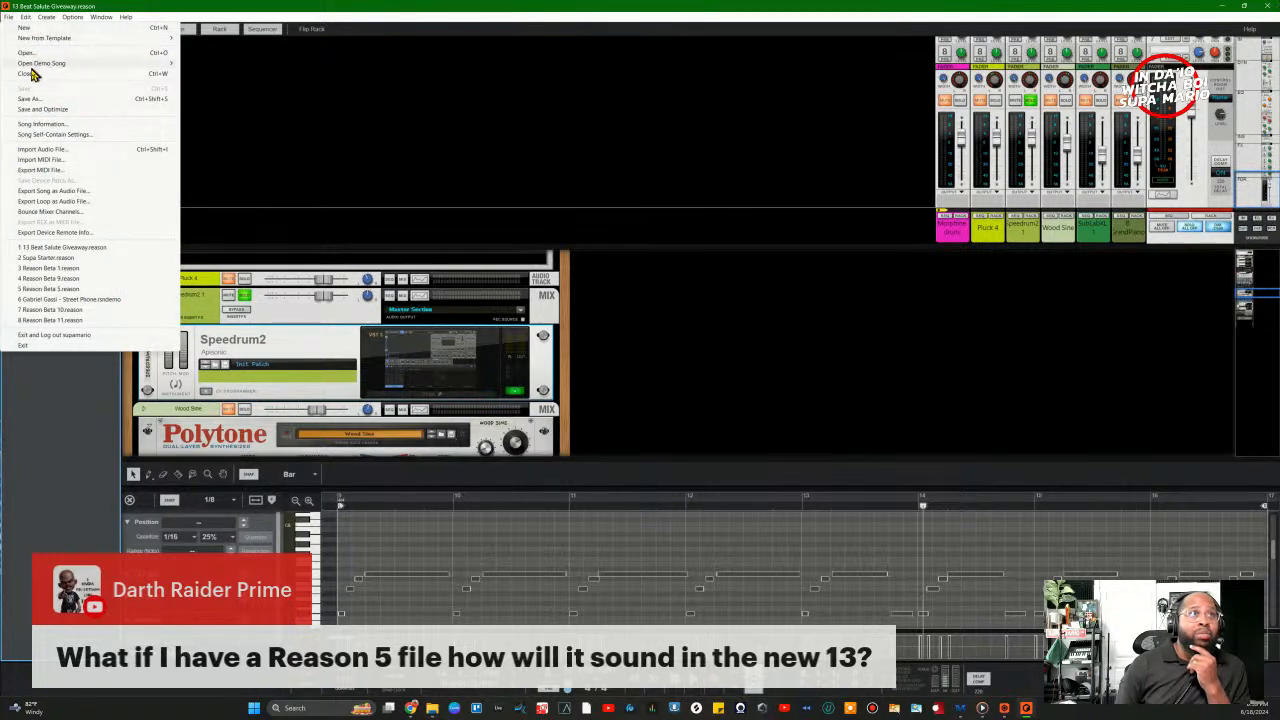
click(26, 76)
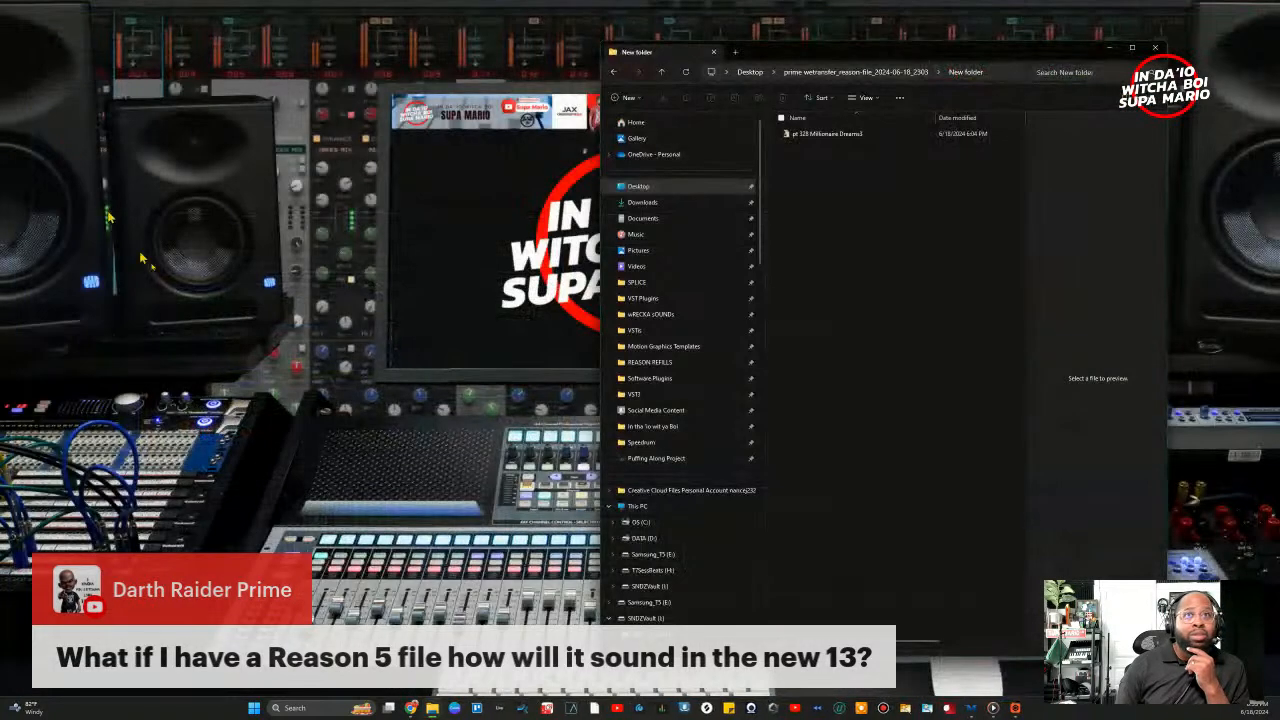
click(846, 135)
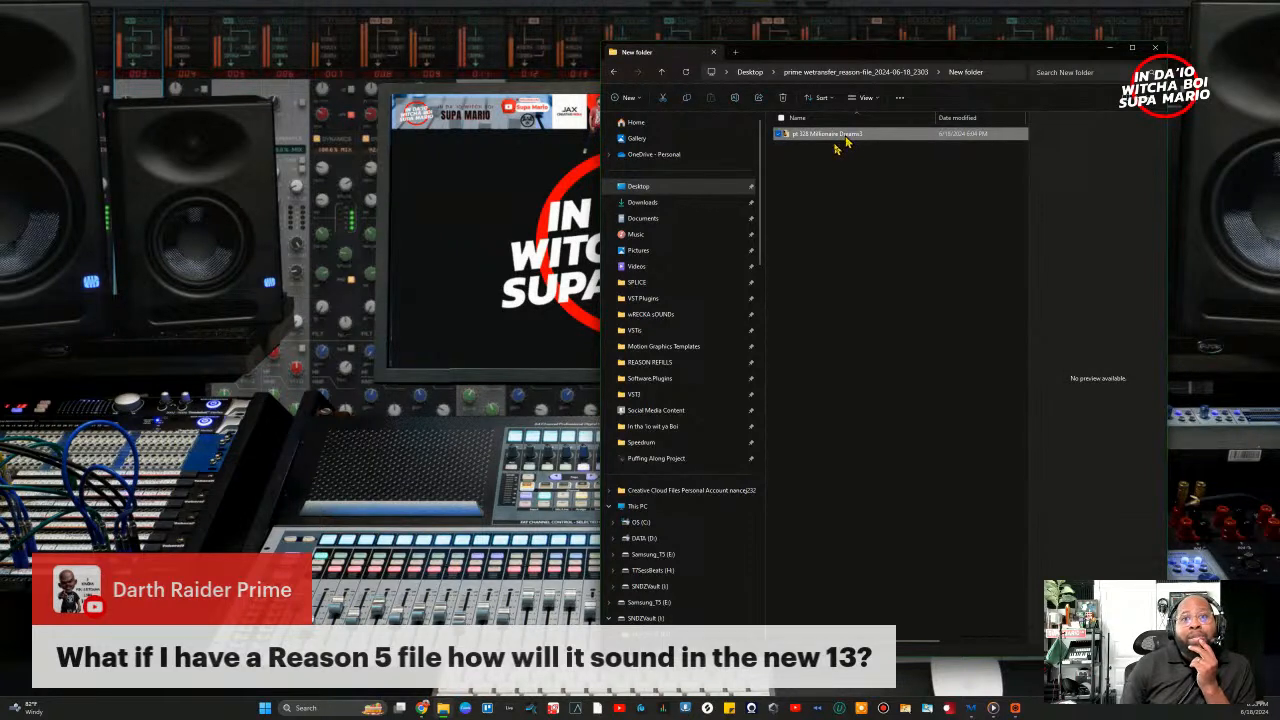
drag(795, 58, 981, 75)
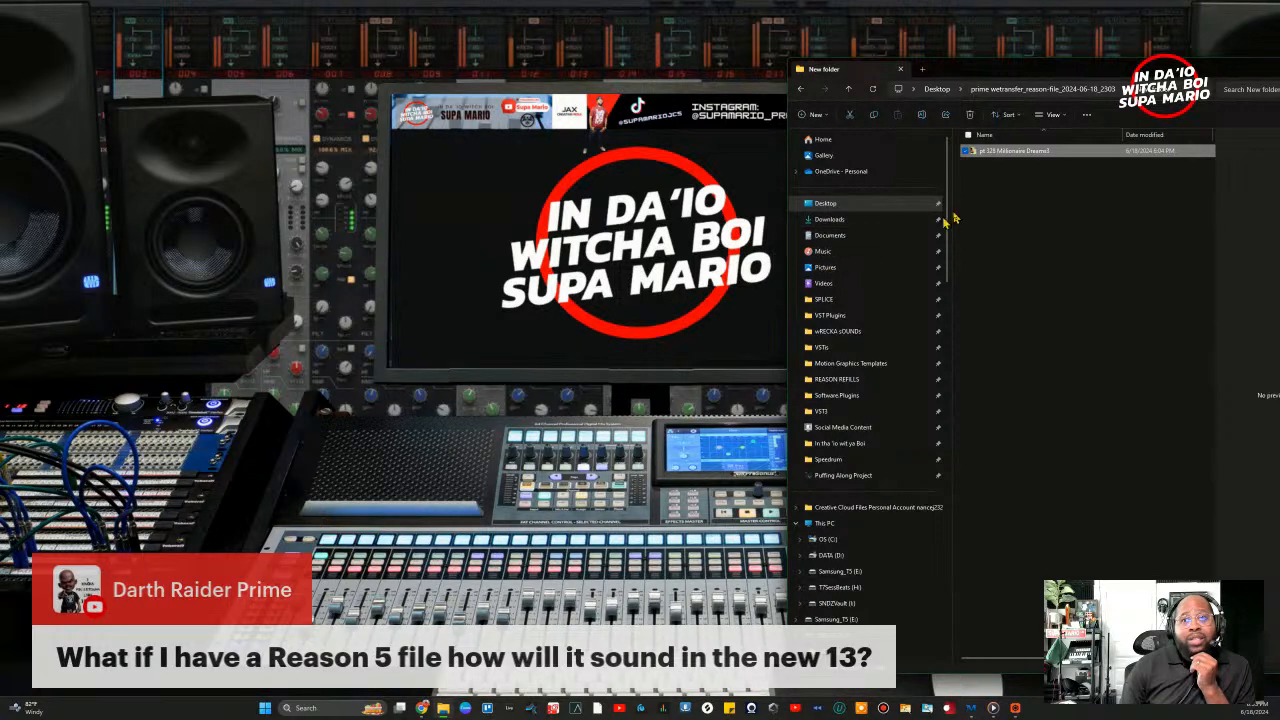
Step: Open the pt 328 Millionaire Dreams3 song file in Reason from its File Explorer context menu
right_click(1006, 161)
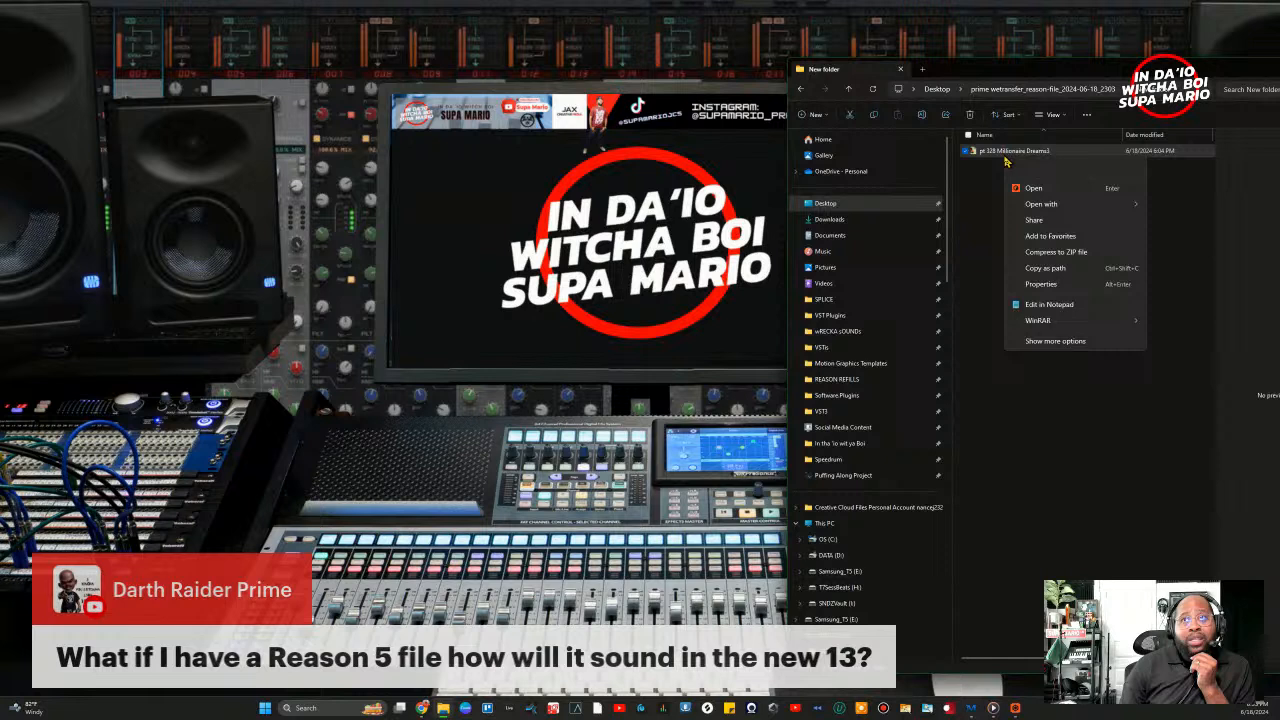
click(1034, 200)
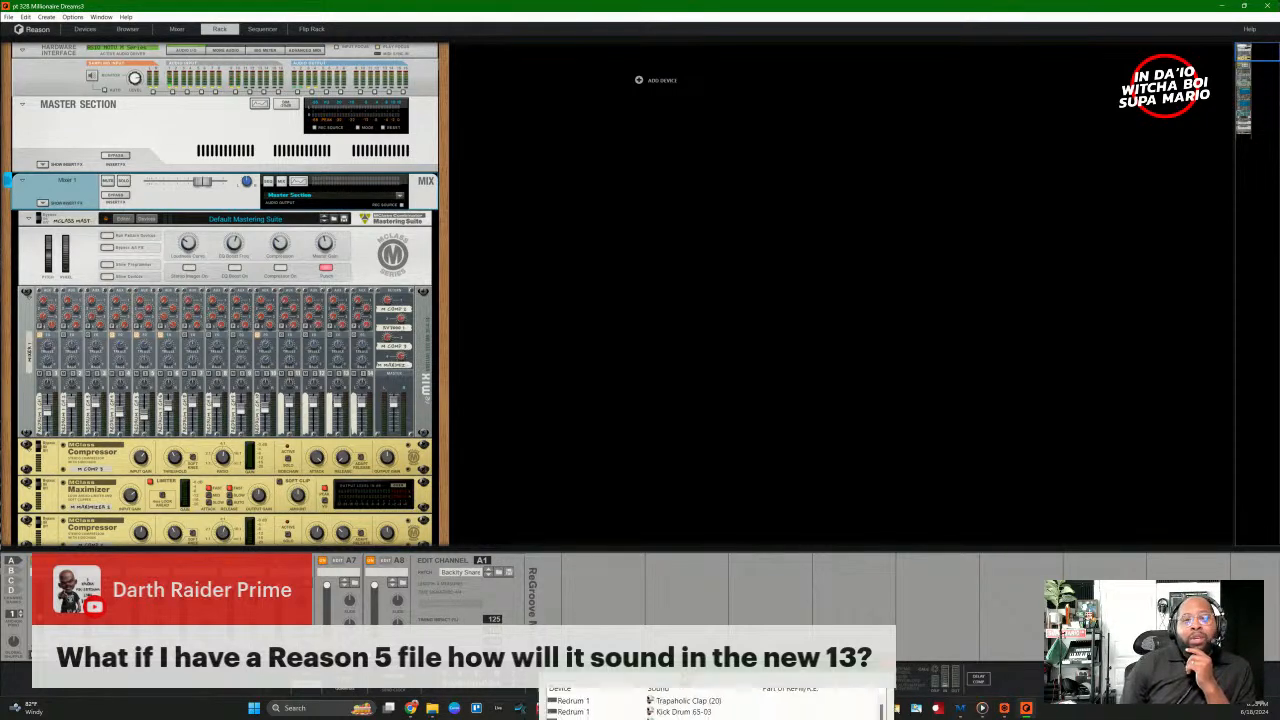
Step: Bring the Missing Sounds report into view, review its two Redrum and one NN-XT sample, then close it
drag(746, 682, 827, 175)
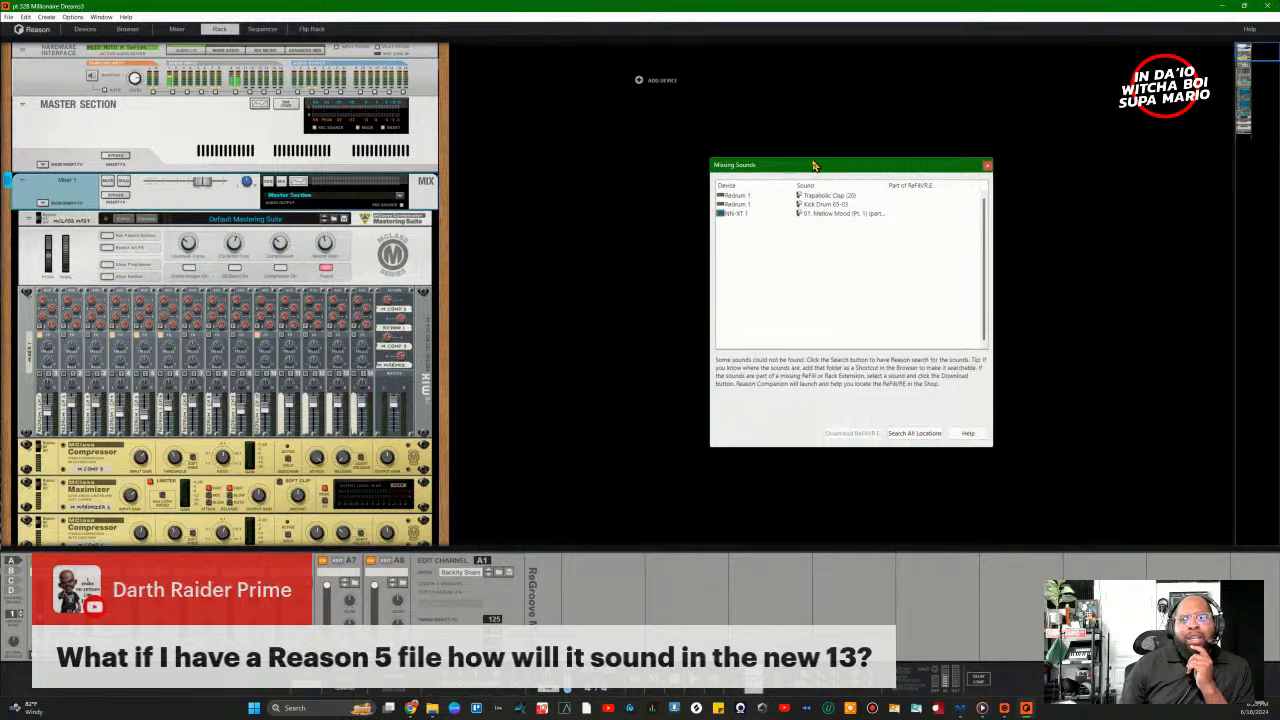
drag(816, 164, 678, 148)
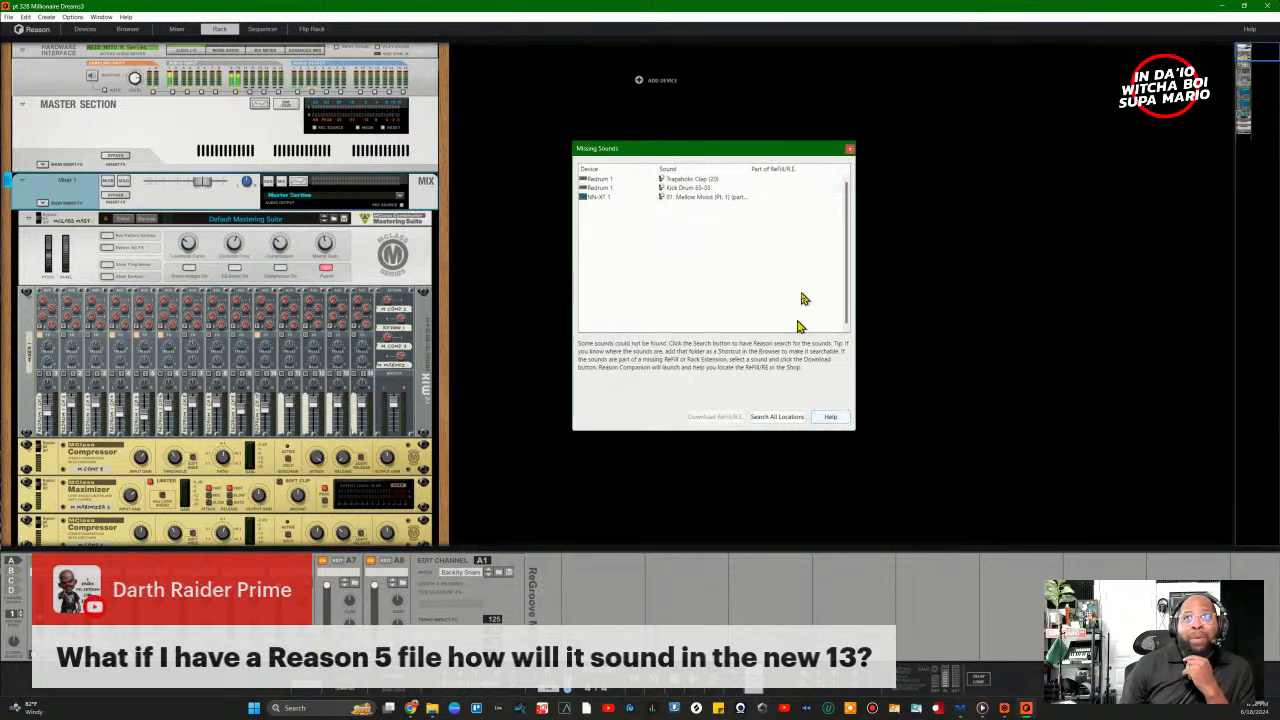
click(850, 149)
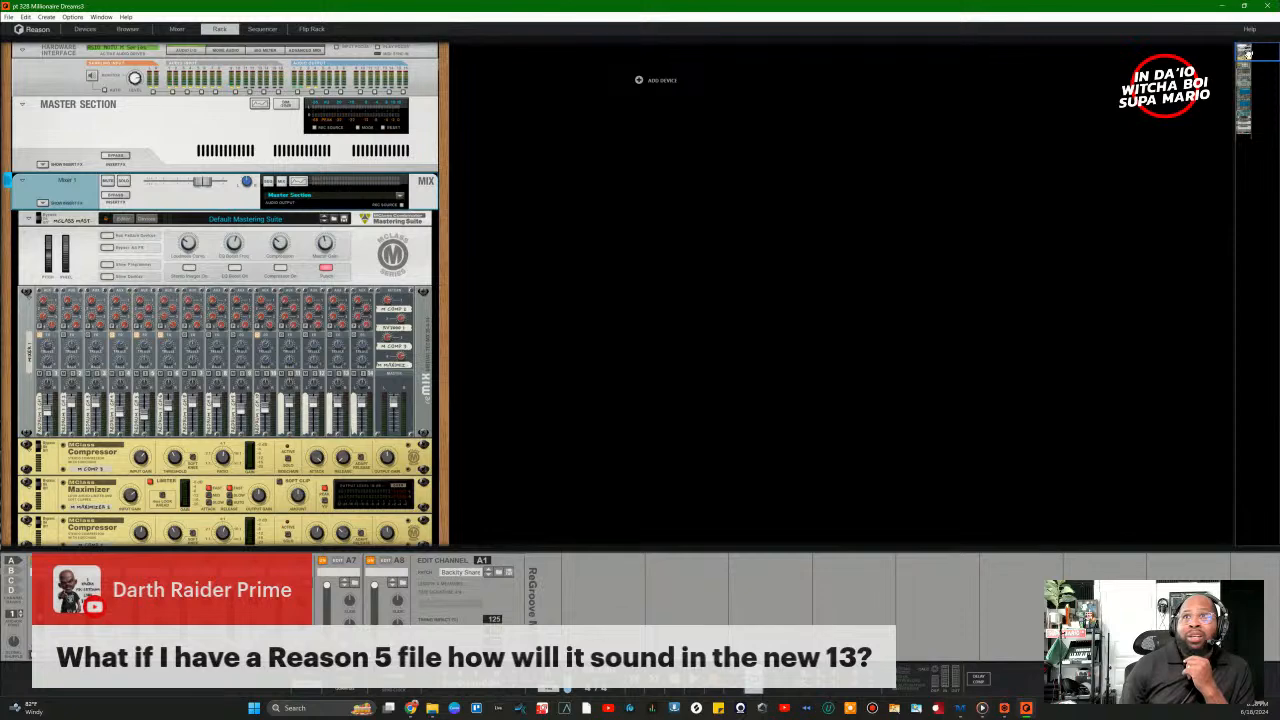
Step: Browse the rack past the NN-XTs, Kong, RV7000 and Redrum, then bring the DNA Labs website full screen
drag(1248, 55, 1249, 88)
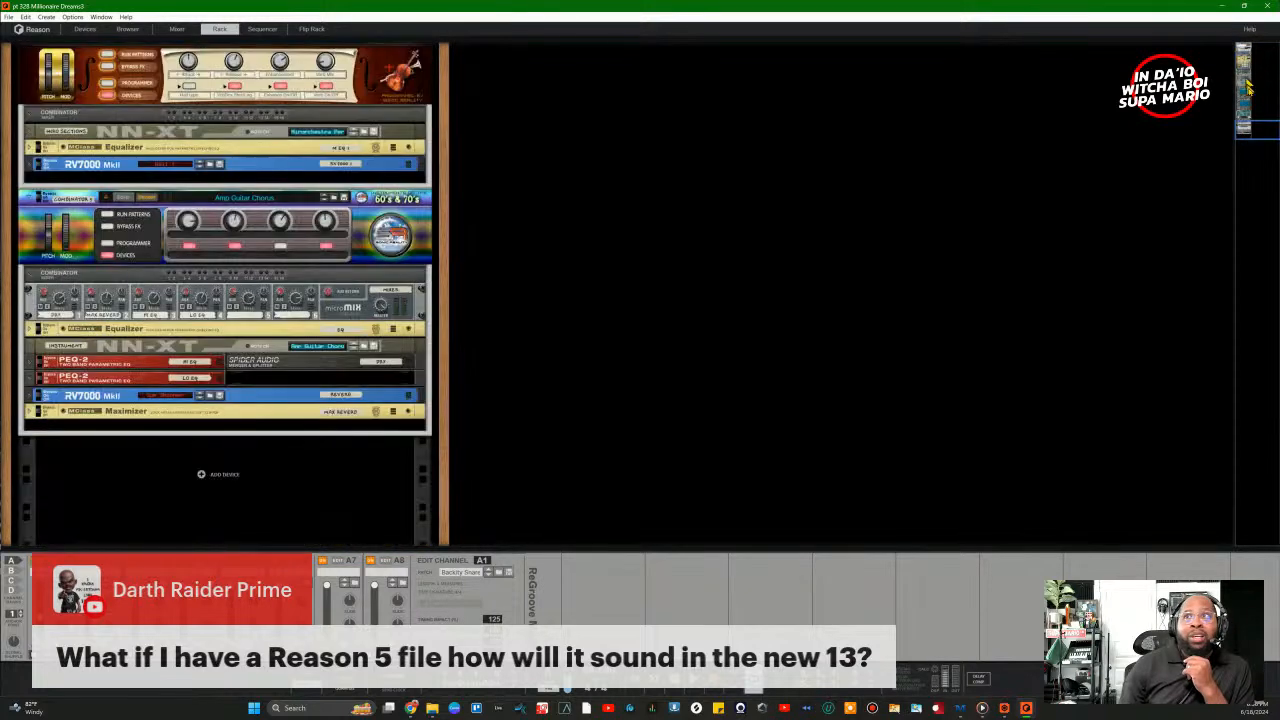
drag(1245, 134, 1234, 100)
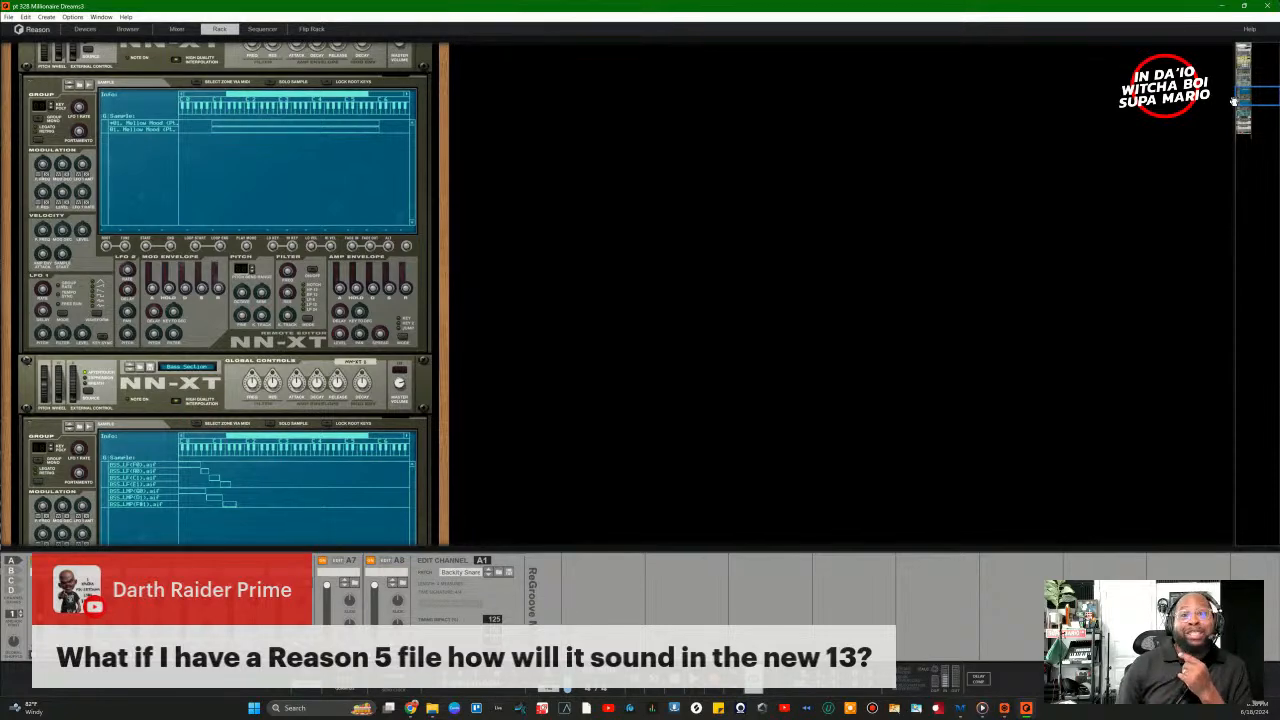
drag(1234, 101, 1216, 83)
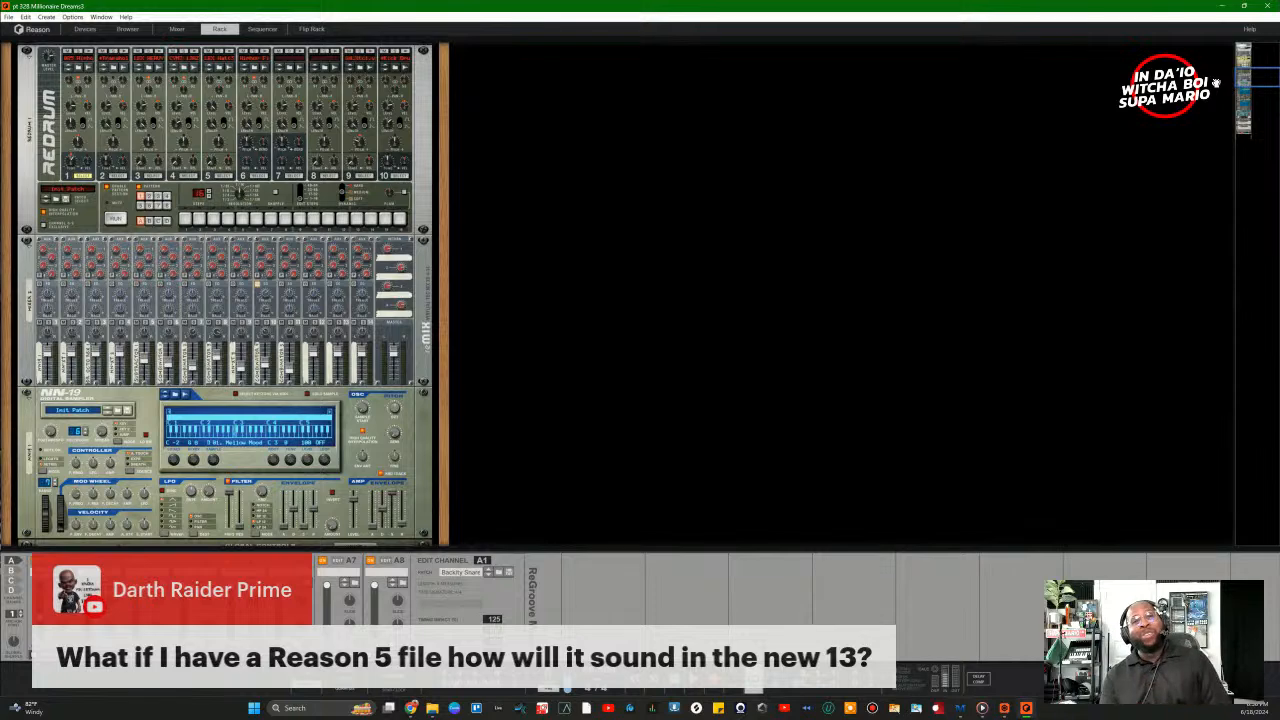
drag(1216, 83, 1213, 49)
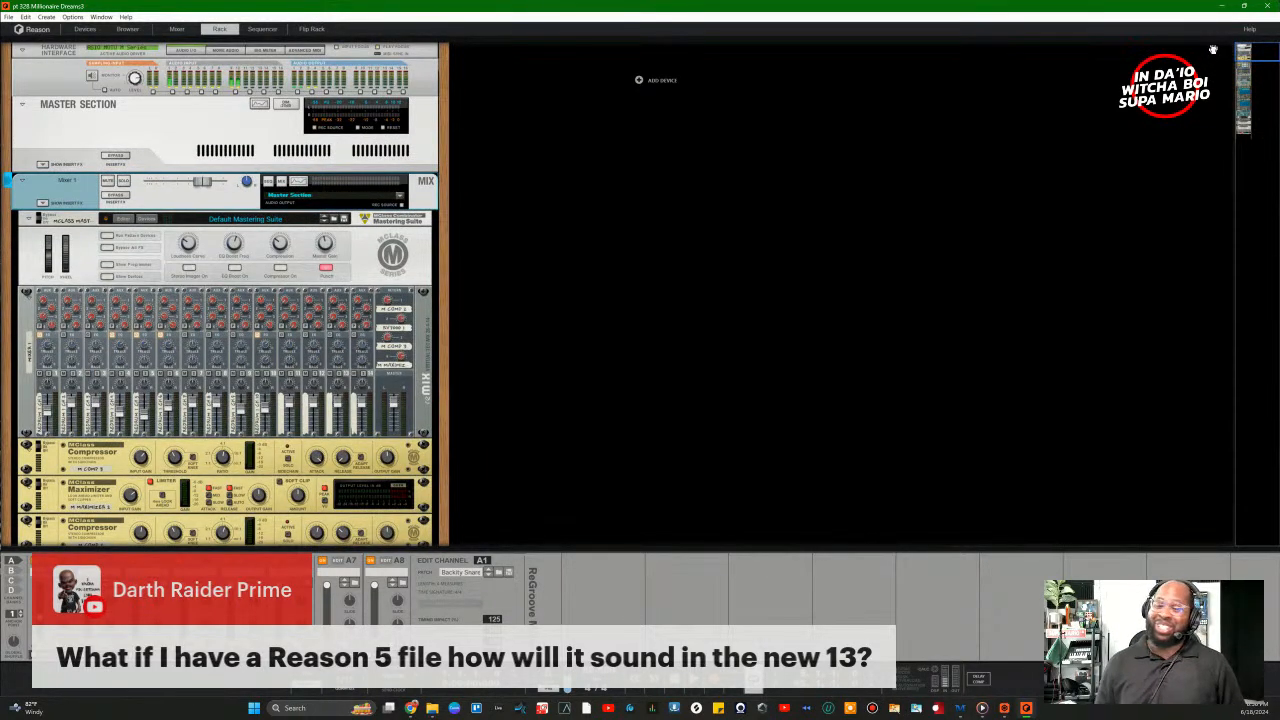
drag(1213, 49, 1241, 76)
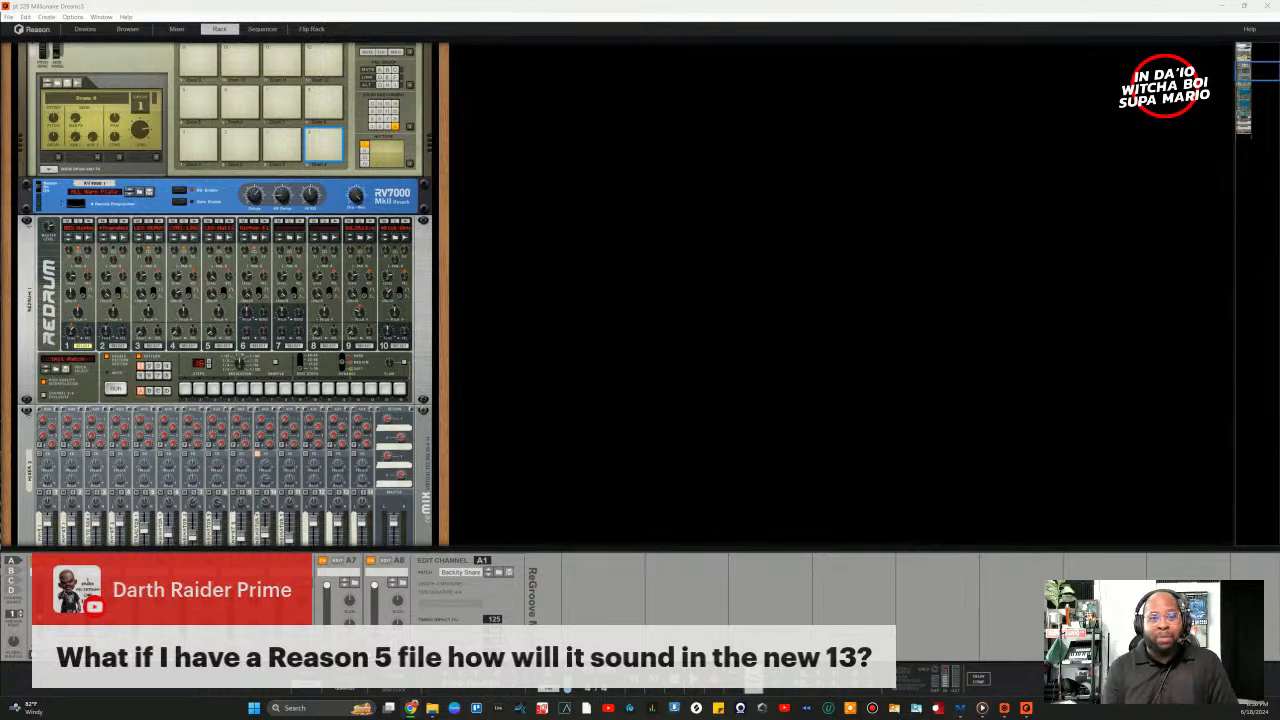
drag(400, 675, 628, 7)
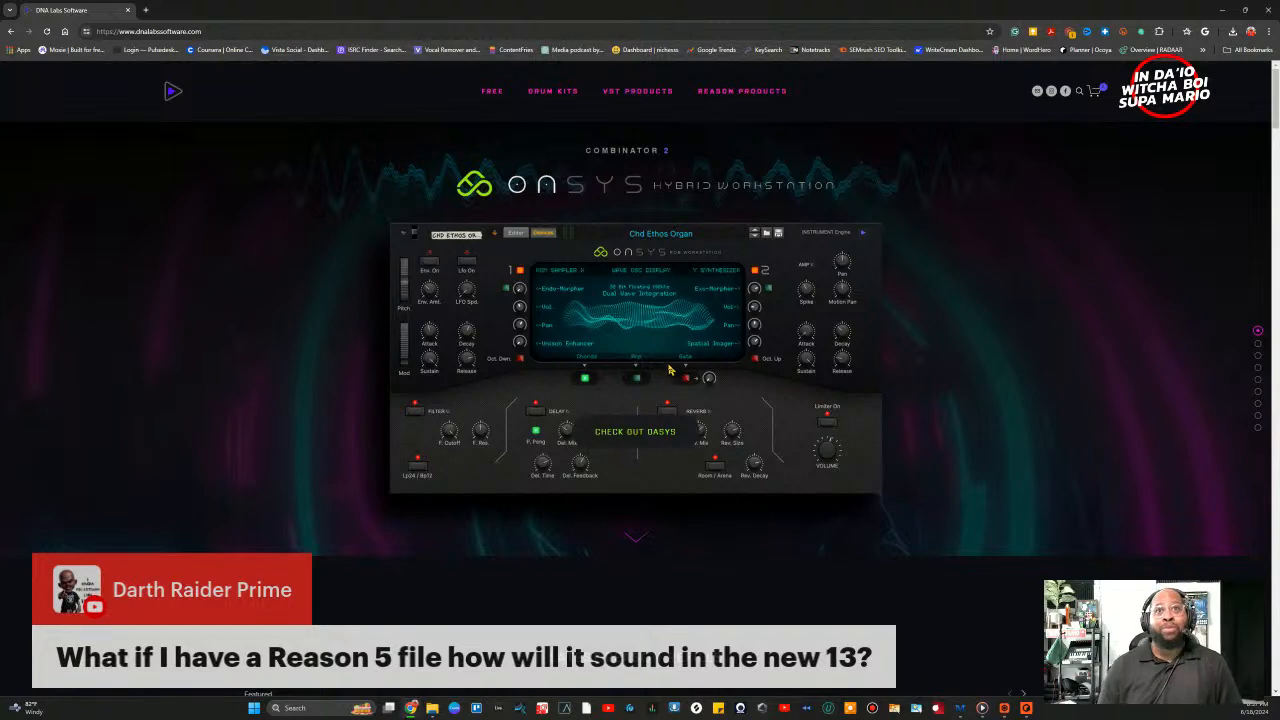
Step: Scroll the DNA Labs home page to the footer and back, then reveal the REASON PRODUCTS list
scroll(643, 205, down, 15)
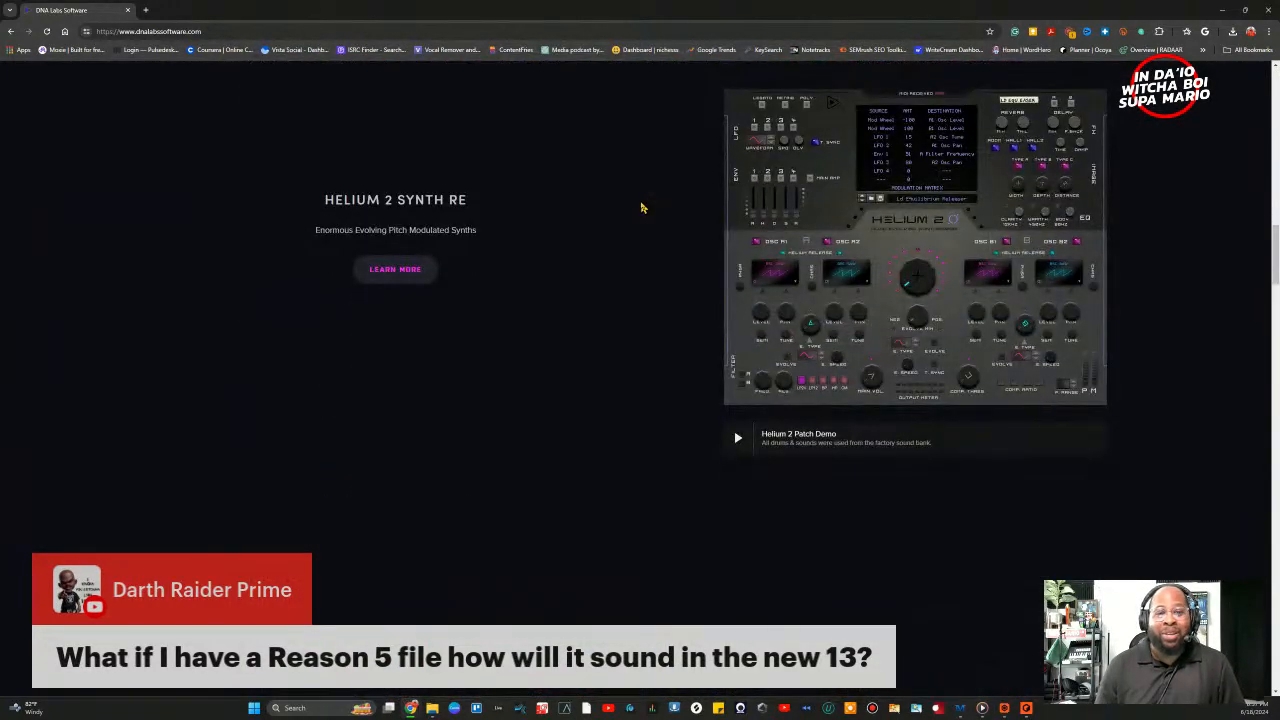
scroll(643, 211, down, 5)
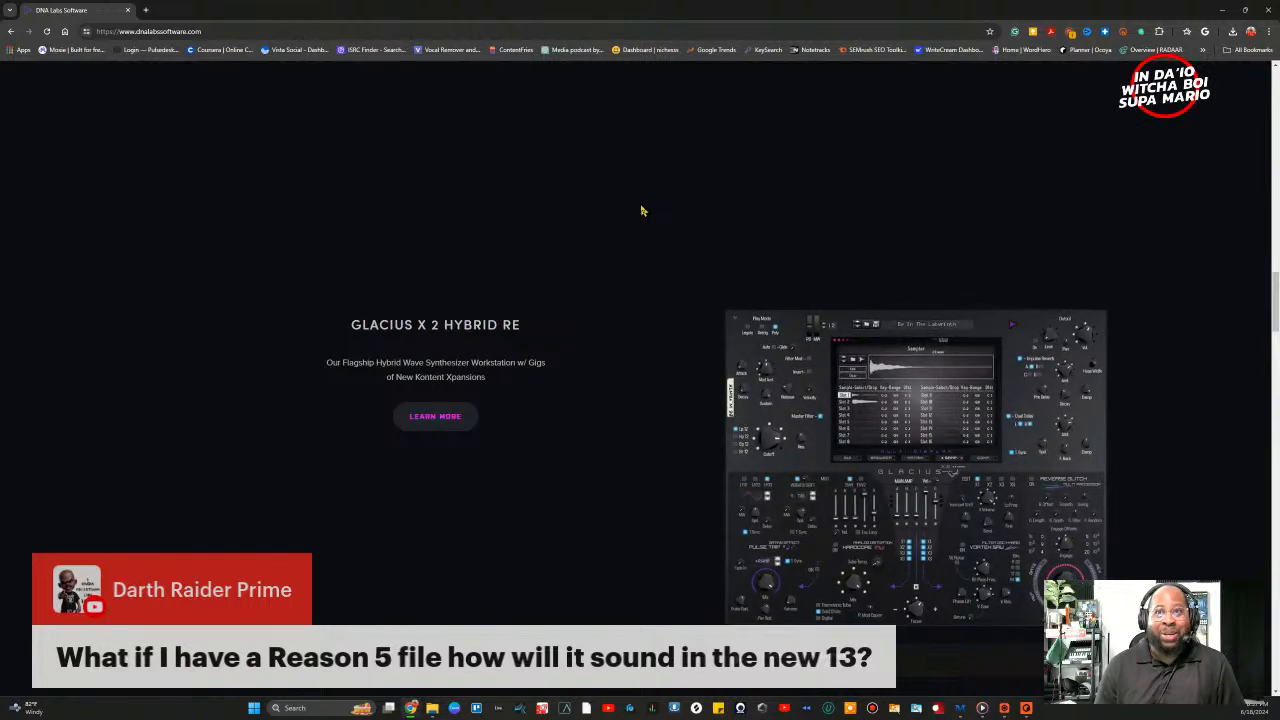
scroll(643, 209, down, 10)
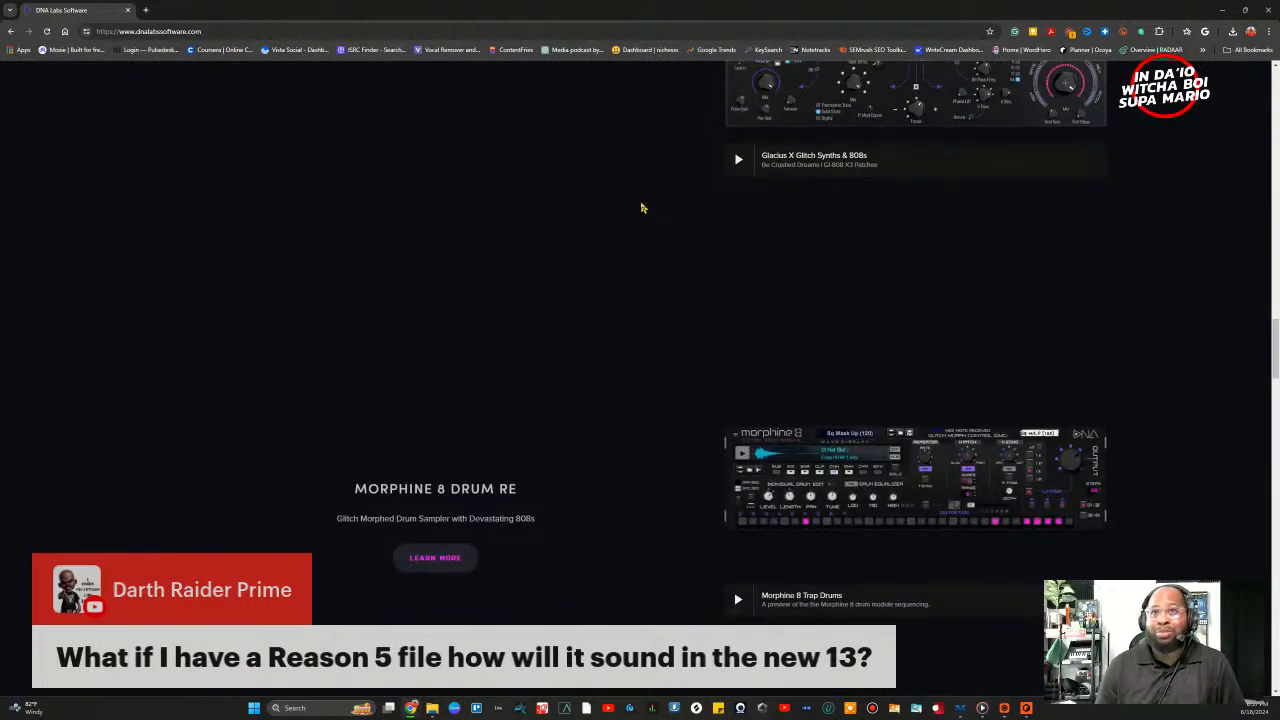
scroll(668, 221, down, 10)
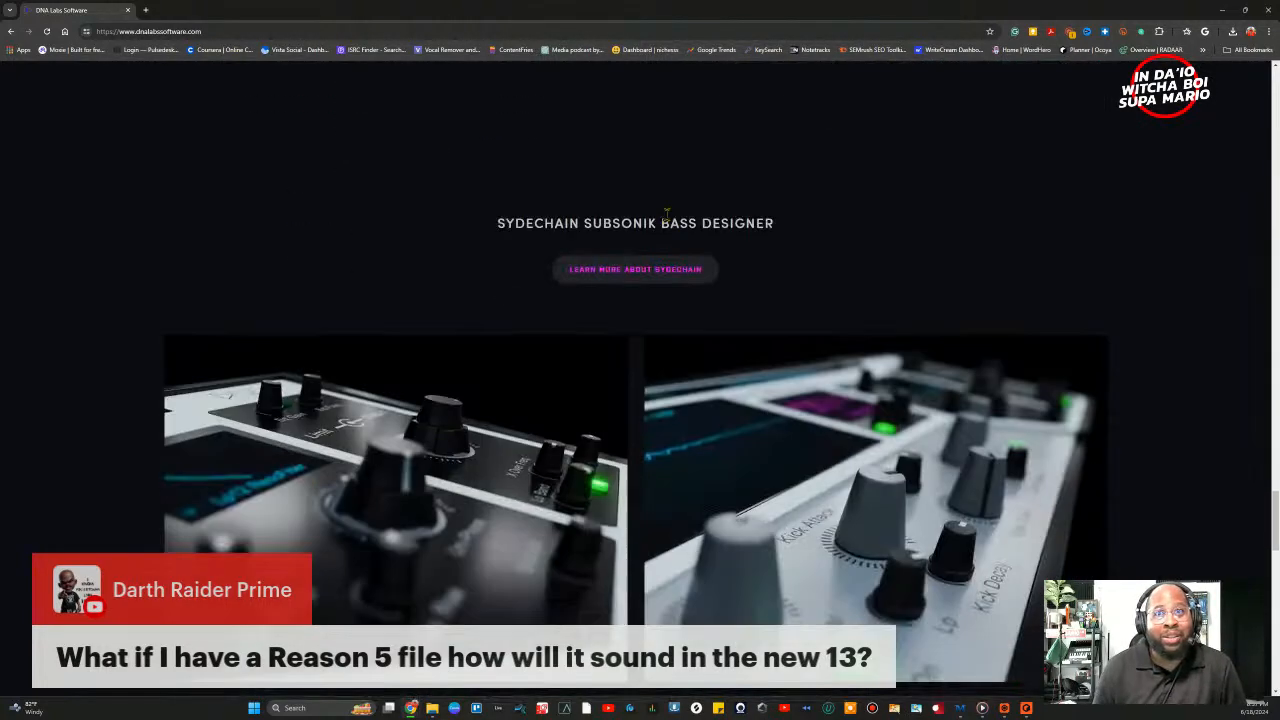
scroll(682, 218, down, 5)
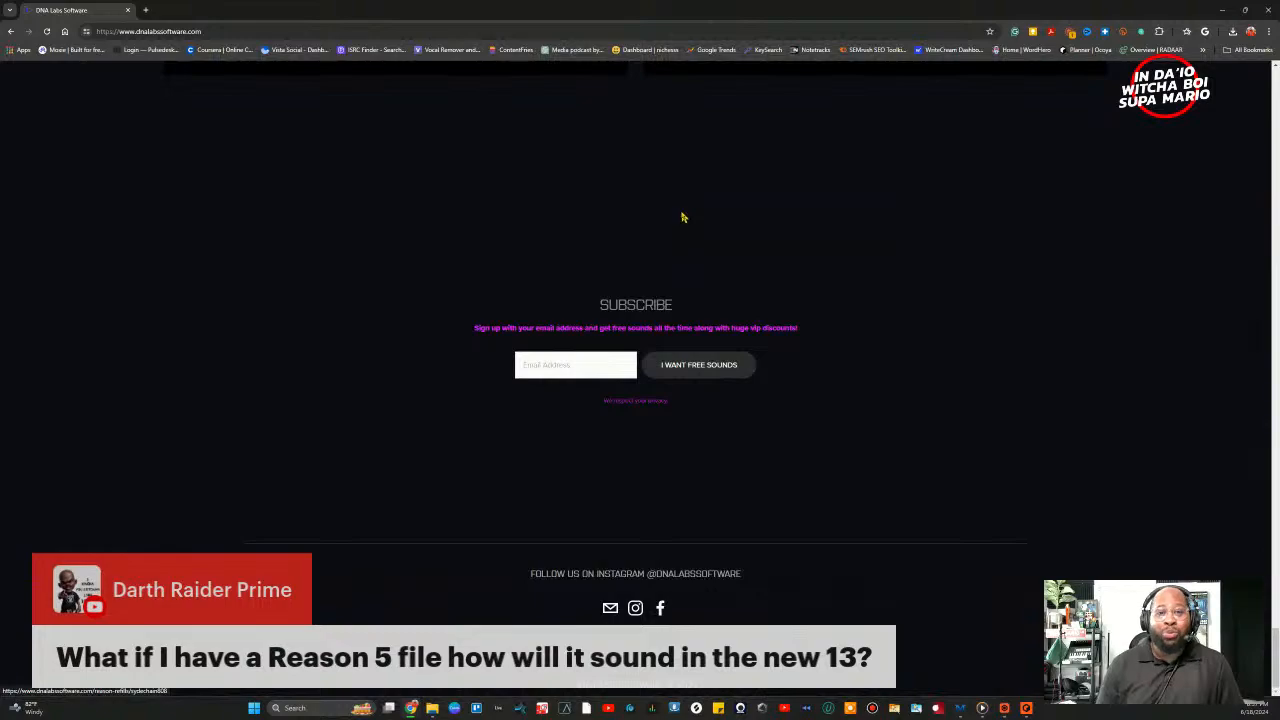
scroll(682, 218, up, 15)
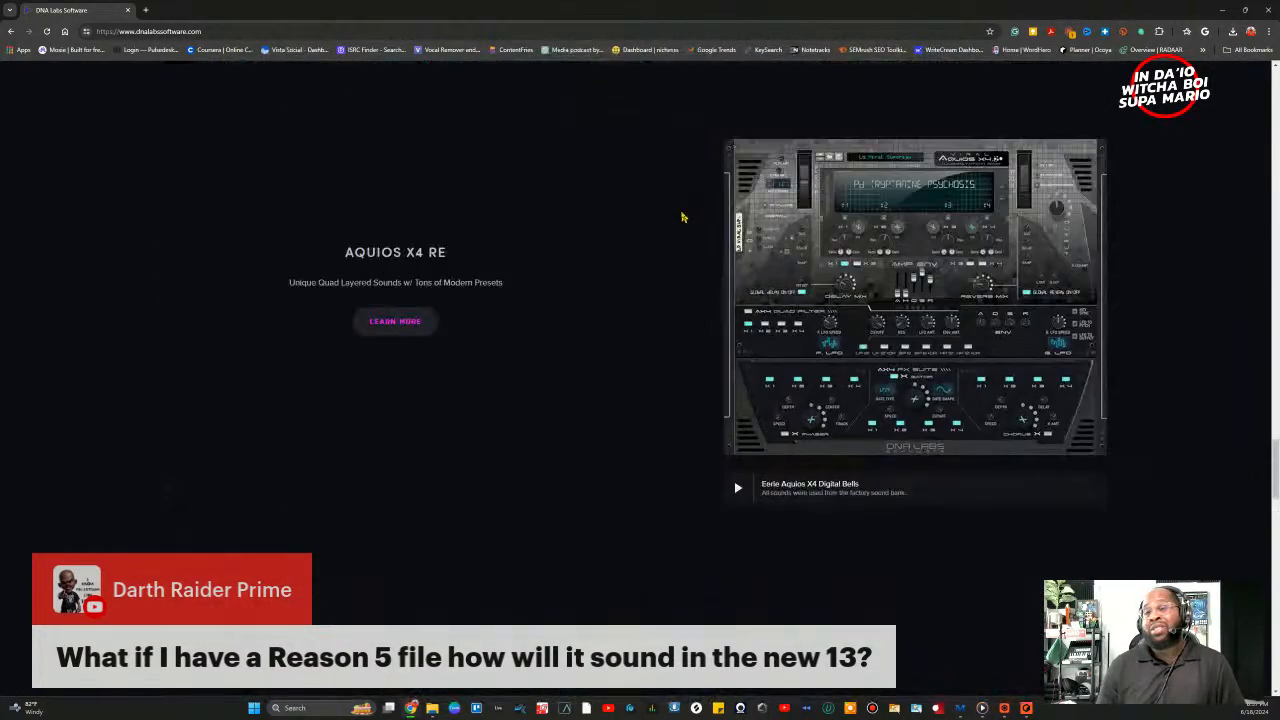
scroll(682, 217, up, 15)
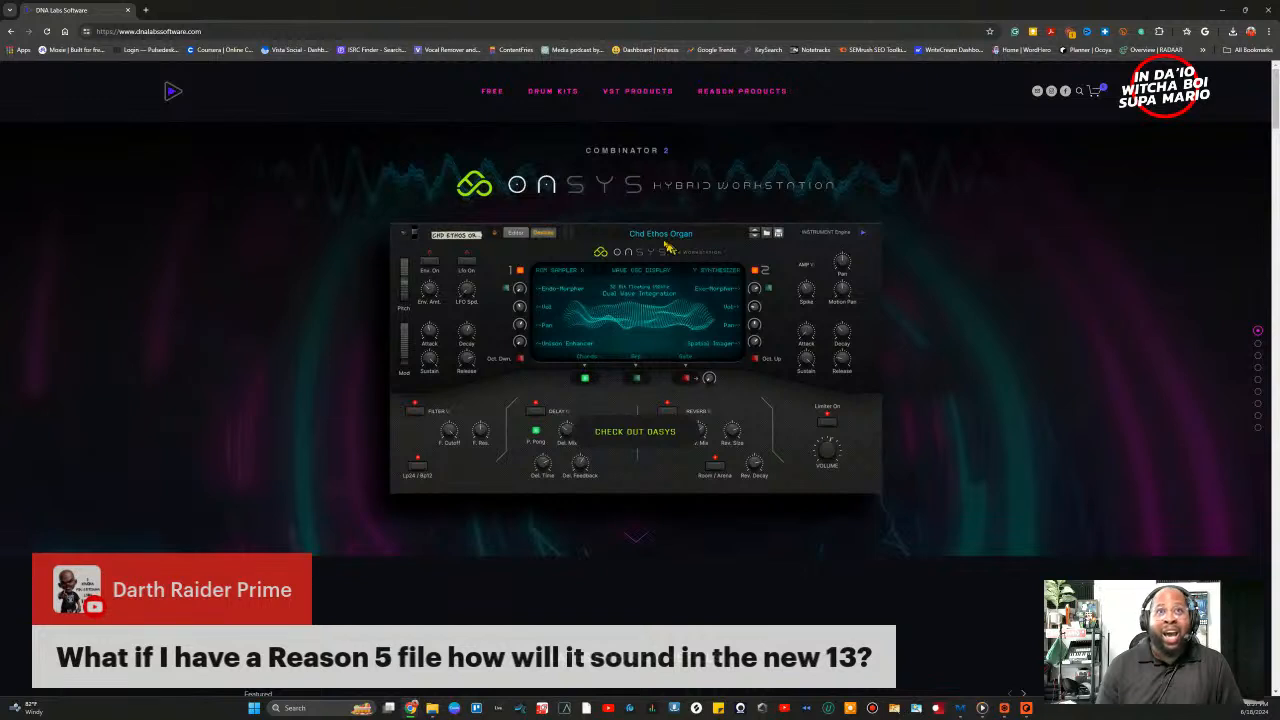
mouse_move(657, 94)
mouse_move(742, 92)
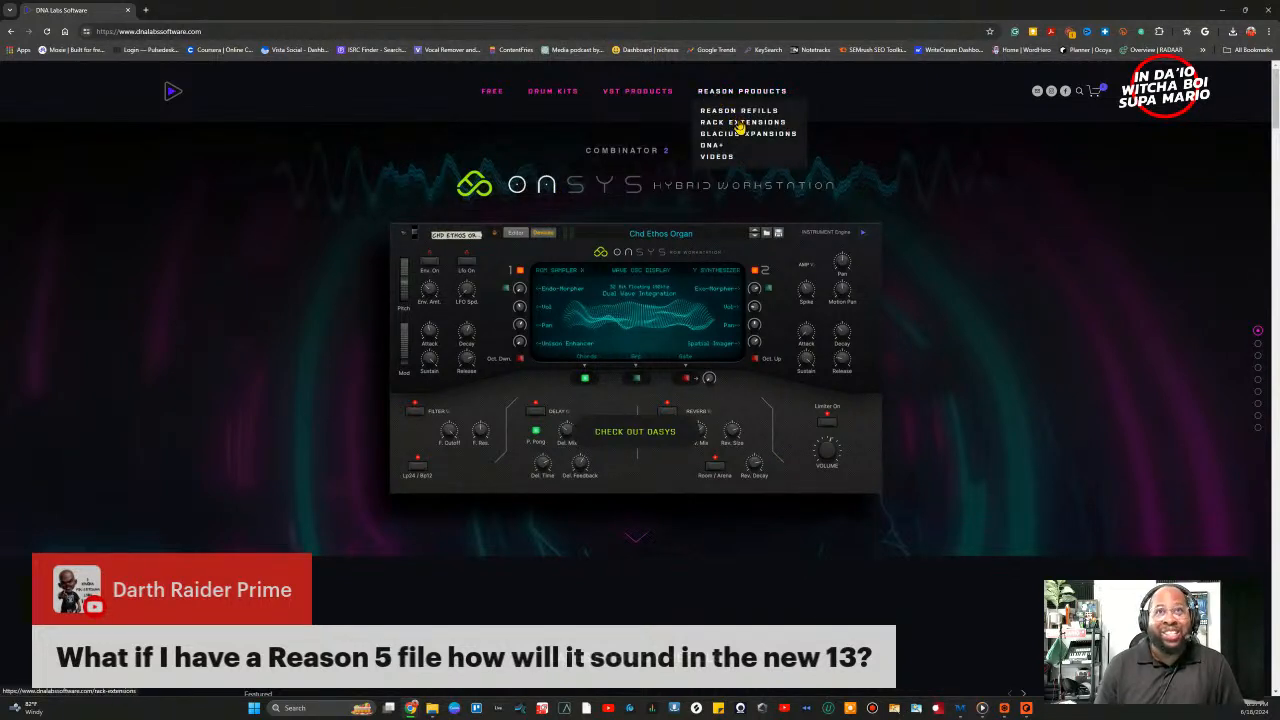
click(731, 113)
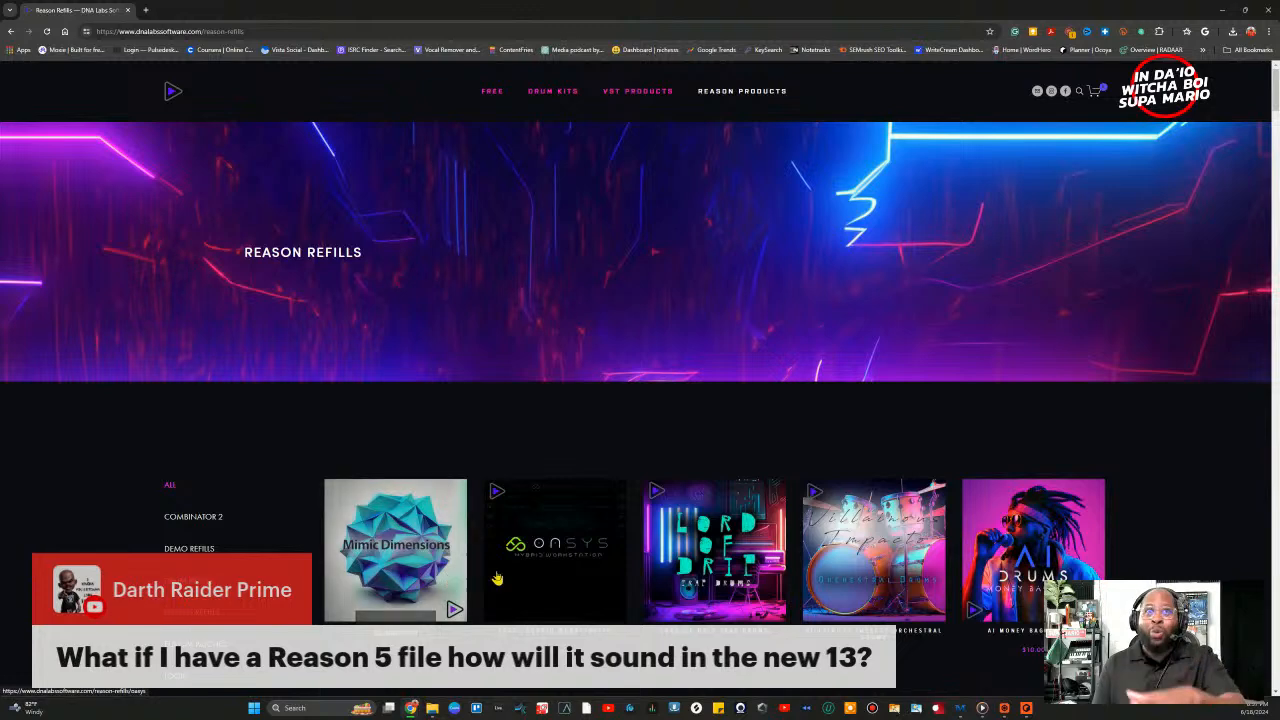
scroll(501, 577, down, 1)
scroll(501, 577, down, 2)
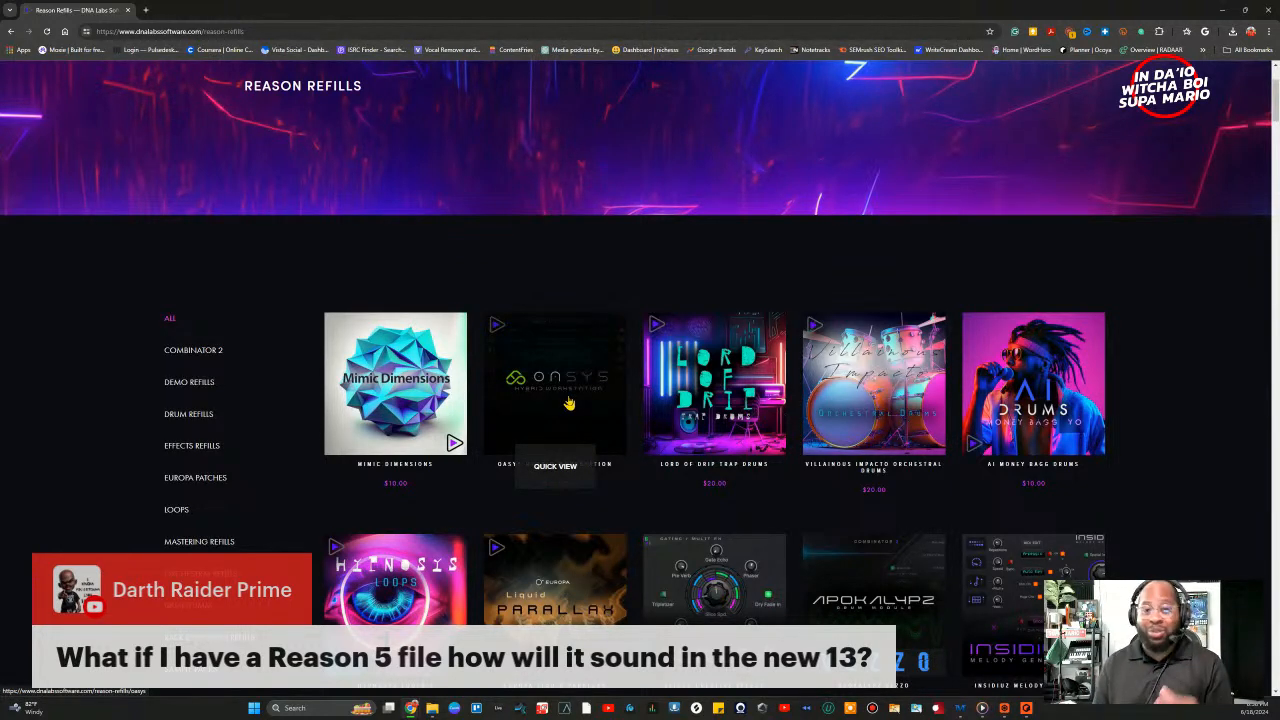
scroll(610, 404, down, 10)
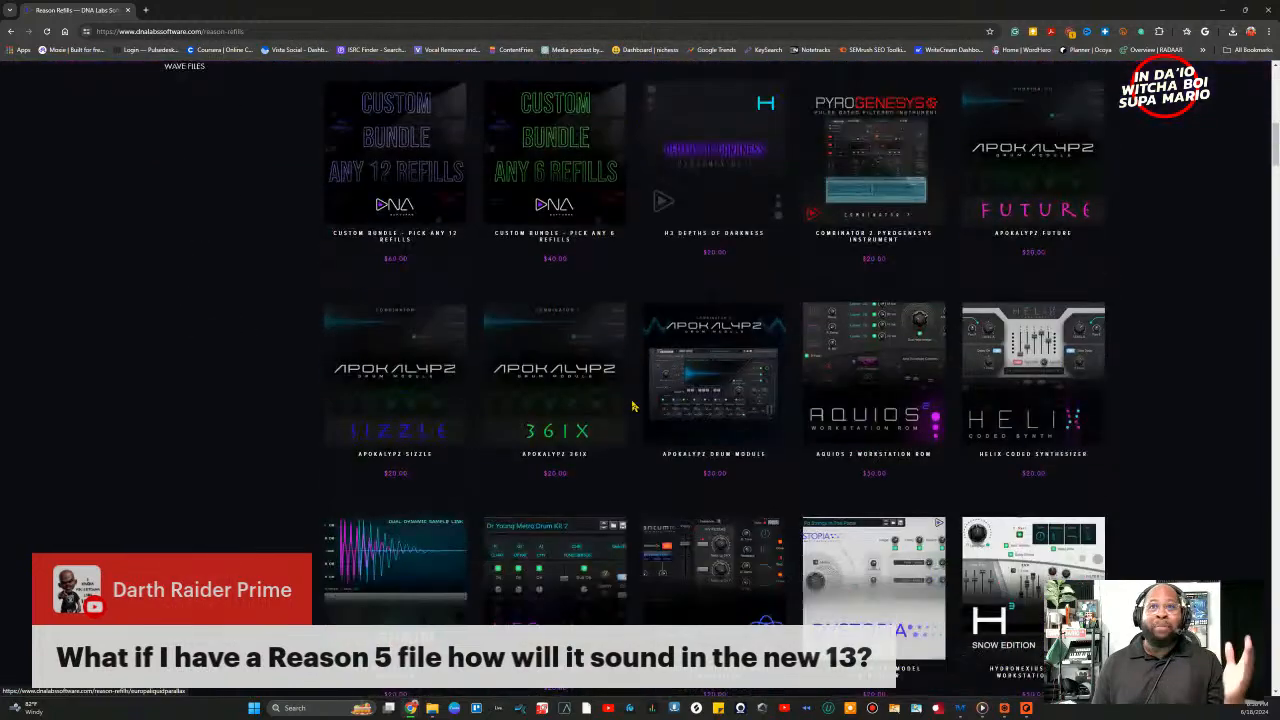
scroll(632, 405, down, 3)
scroll(632, 405, down, 5)
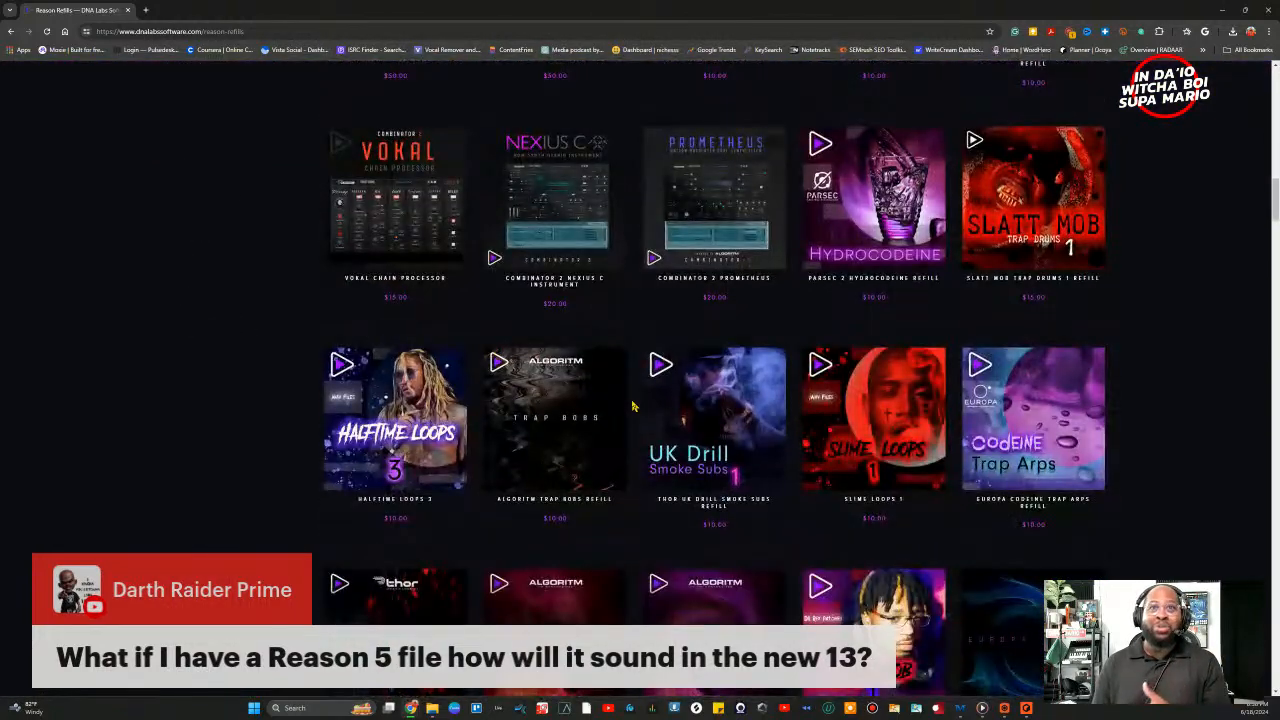
scroll(632, 404, up, 2)
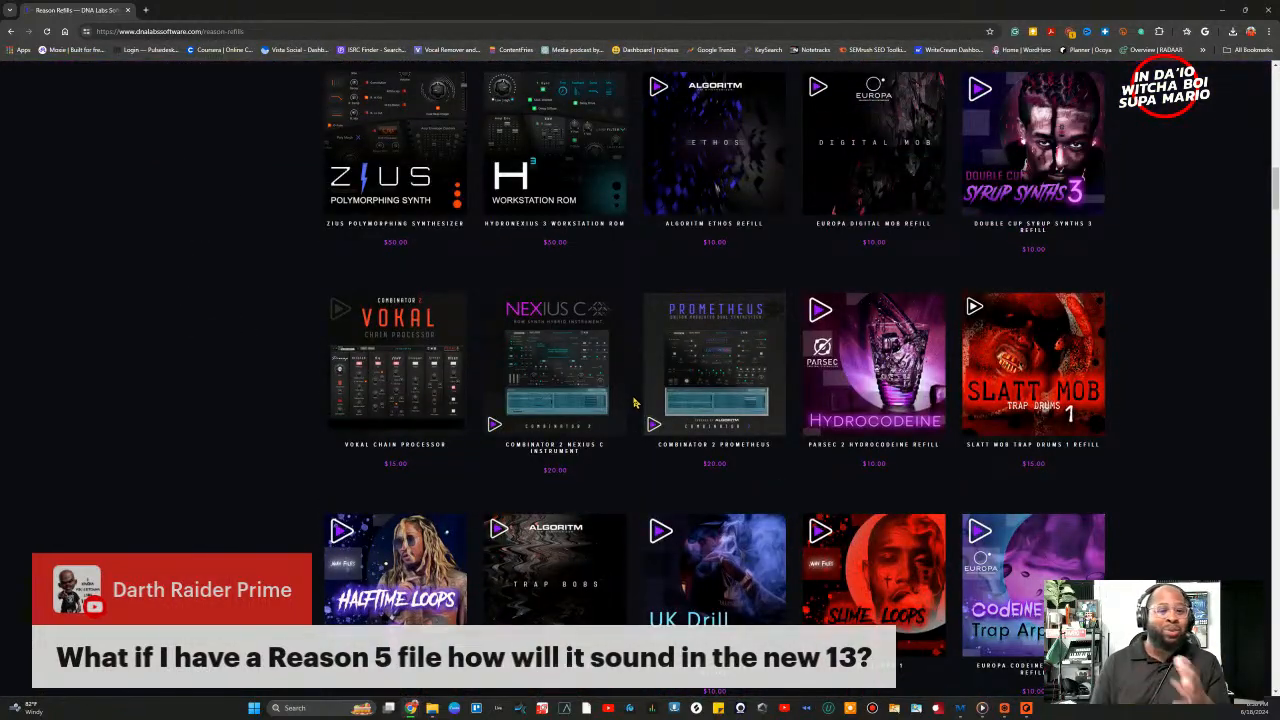
scroll(634, 403, up, 5)
scroll(670, 400, up, 4)
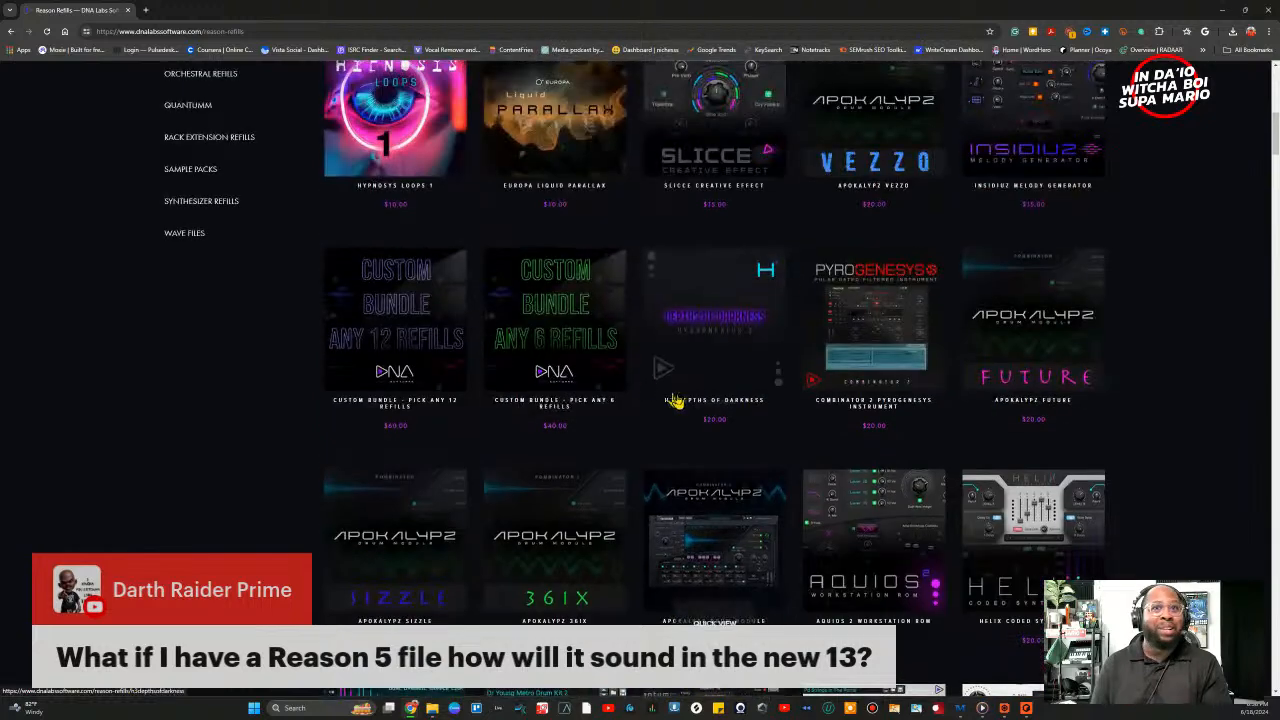
scroll(676, 400, up, 4)
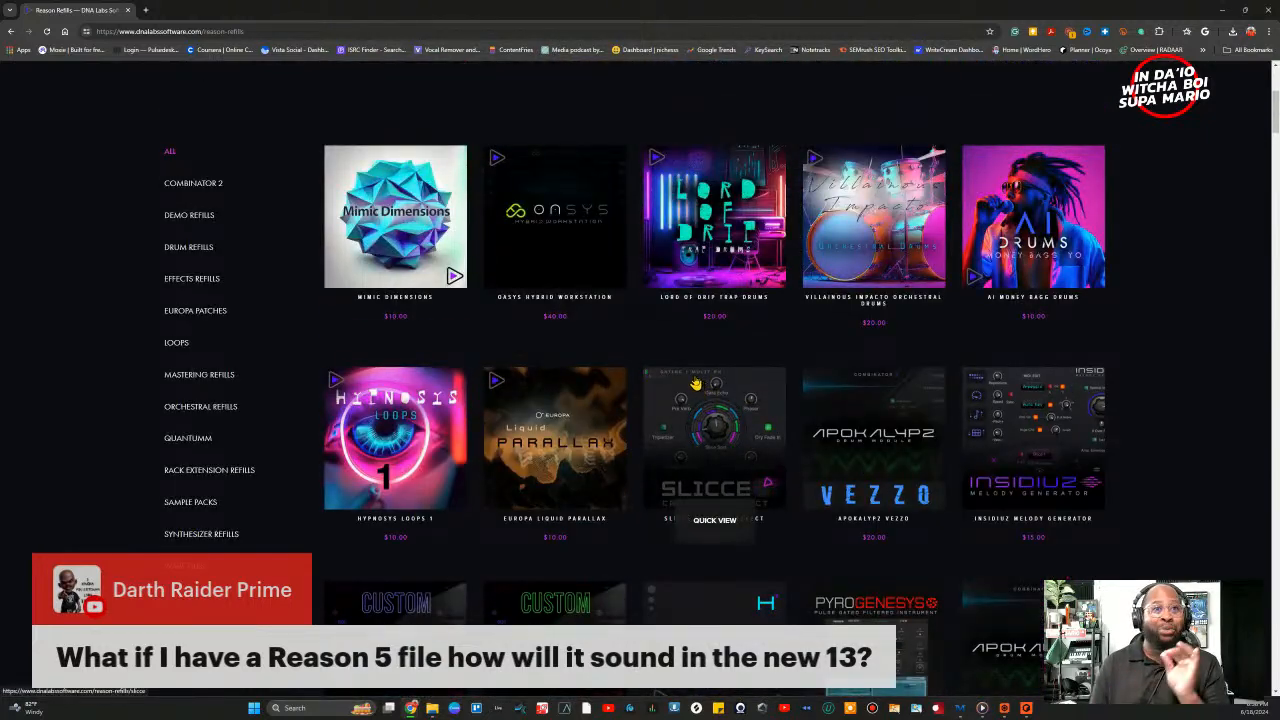
scroll(696, 383, up, 2)
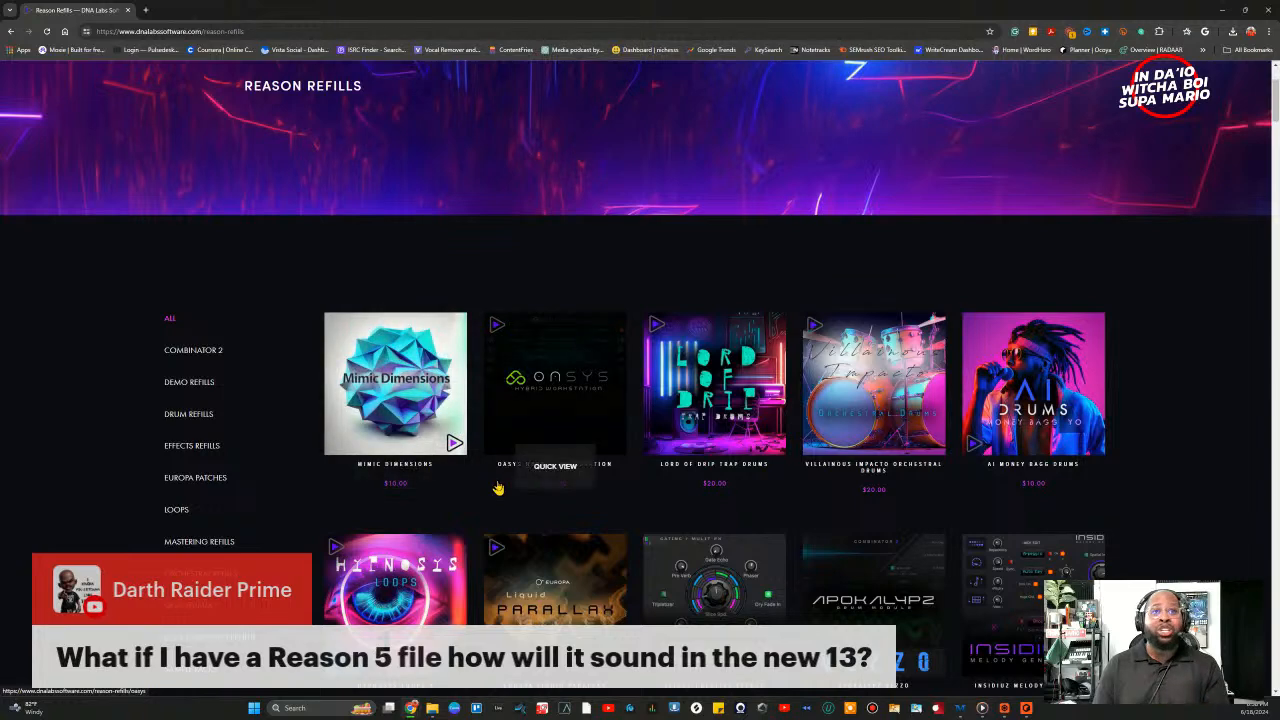
scroll(505, 500, down, 3)
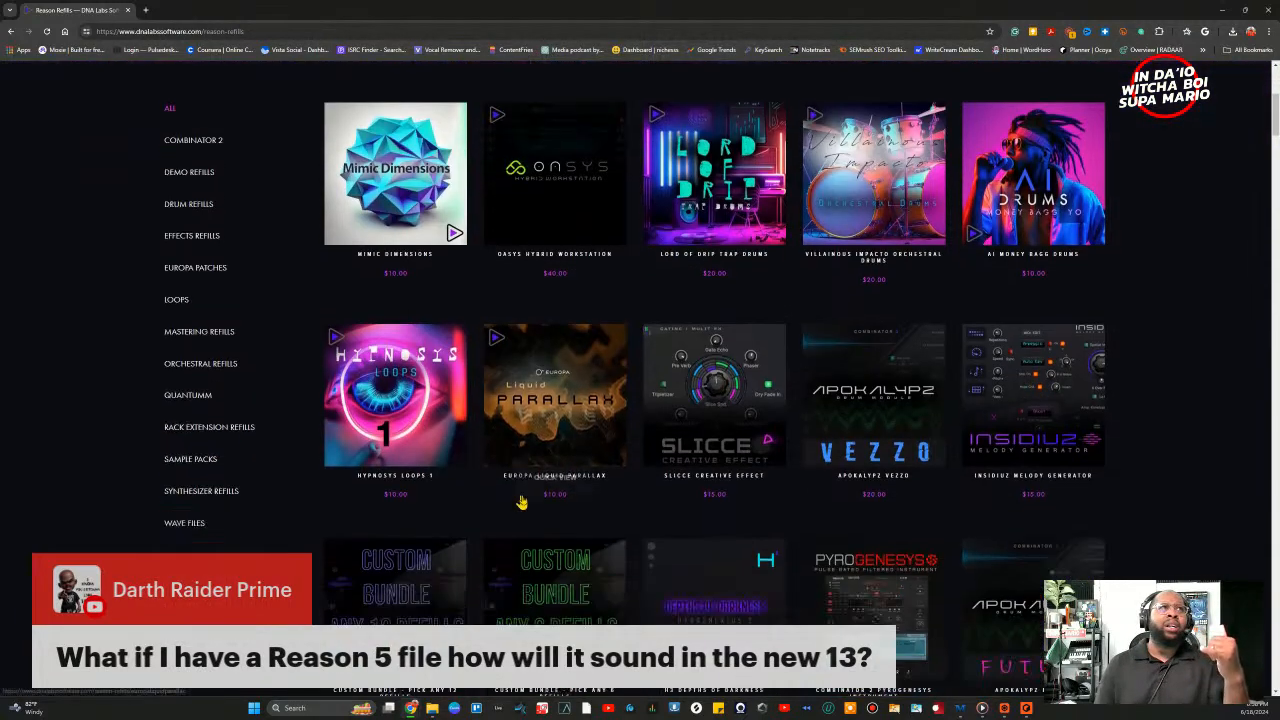
scroll(521, 502, down, 4)
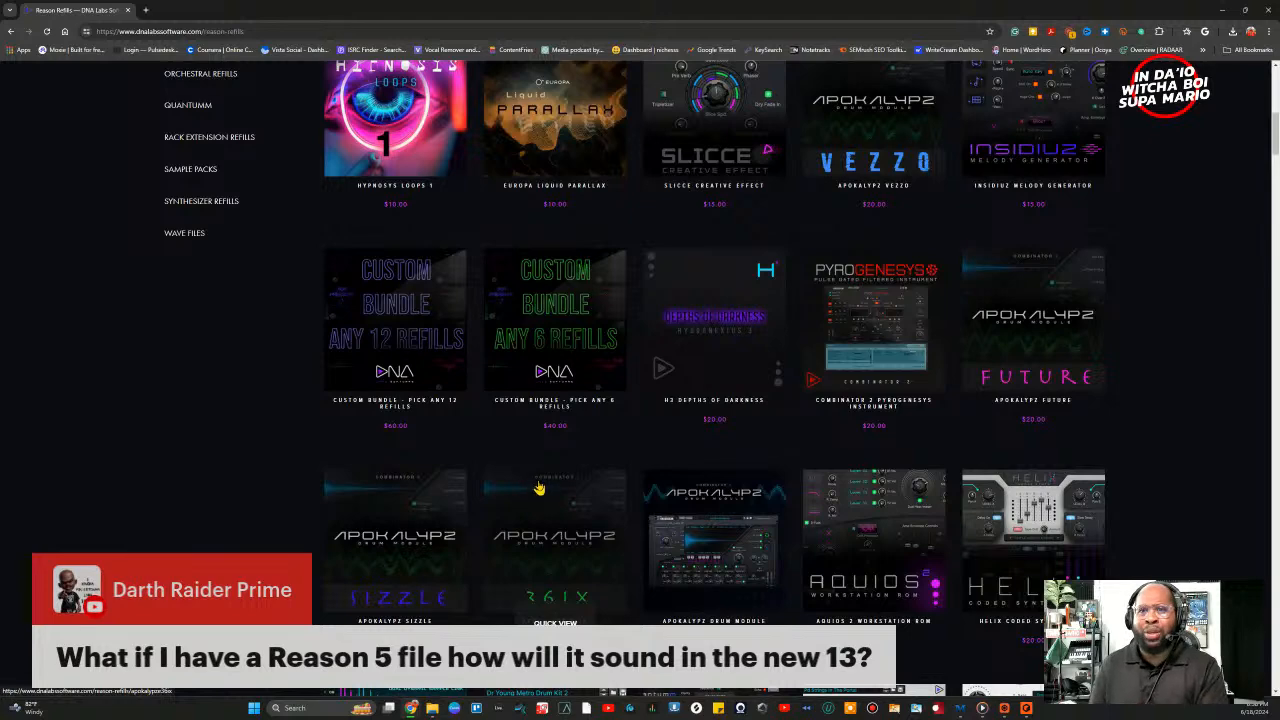
scroll(539, 487, down, 2)
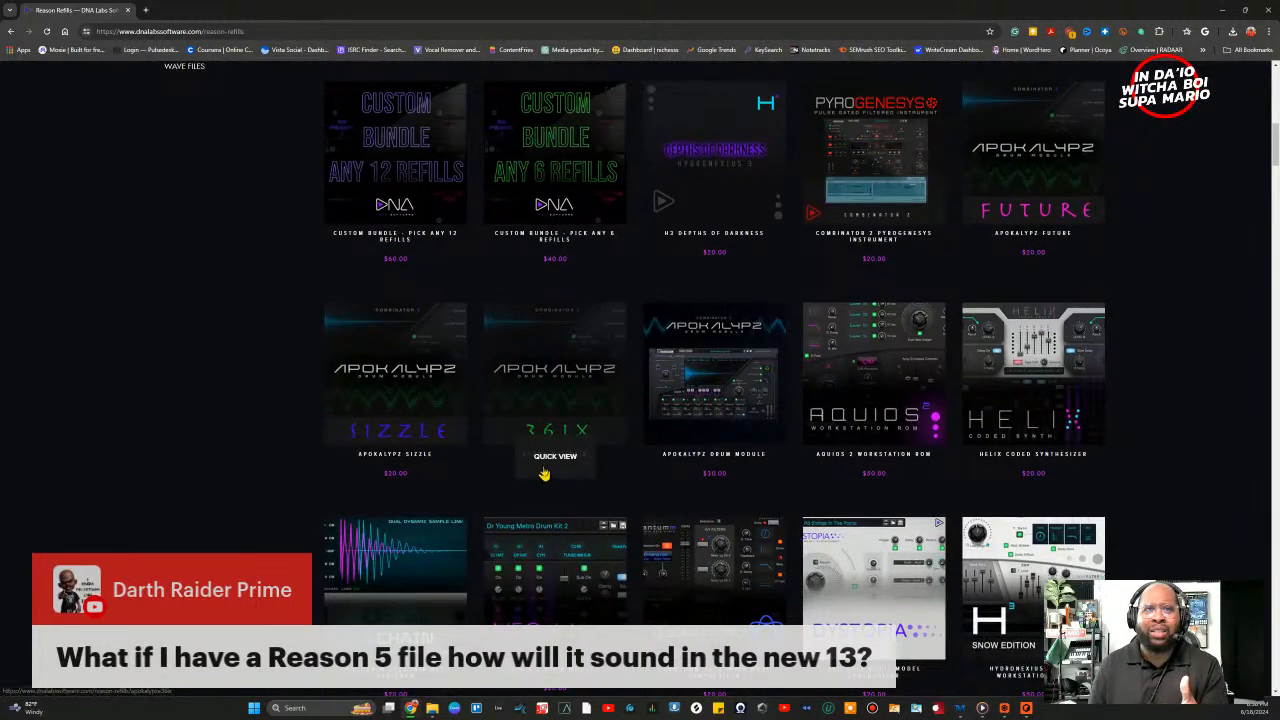
scroll(545, 483, down, 3)
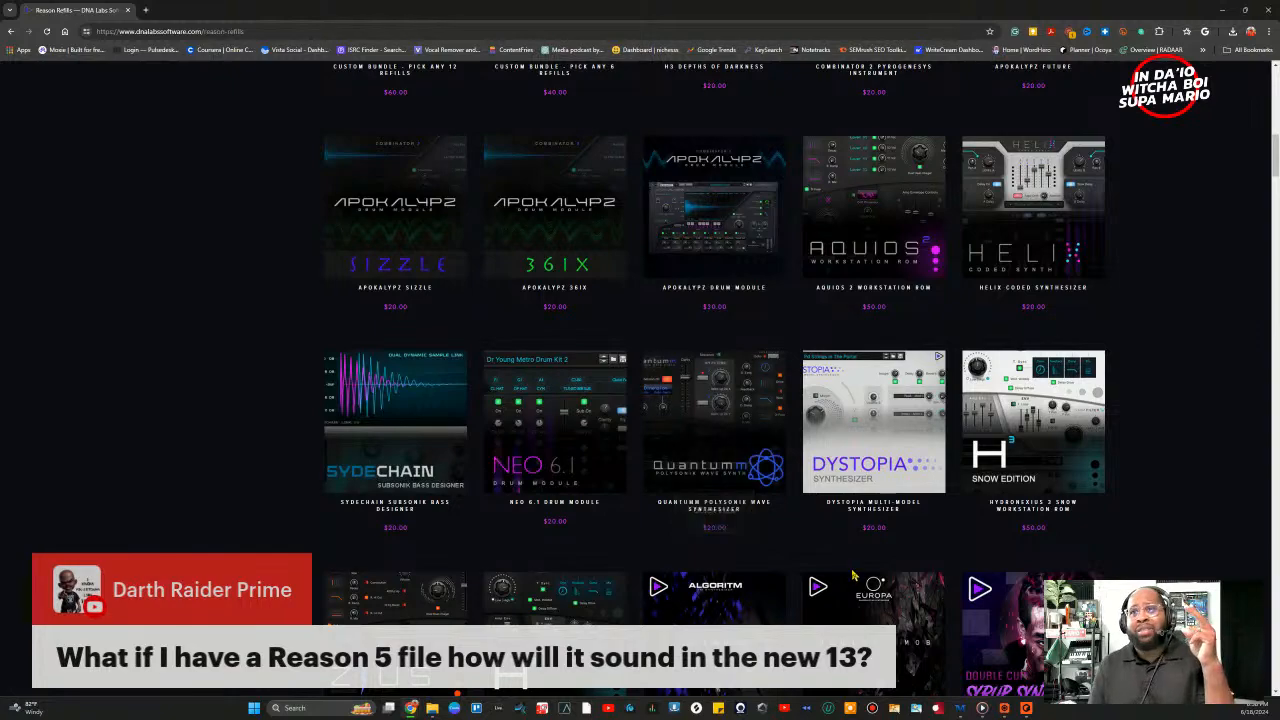
scroll(790, 530, down, 2)
scroll(852, 577, down, 4)
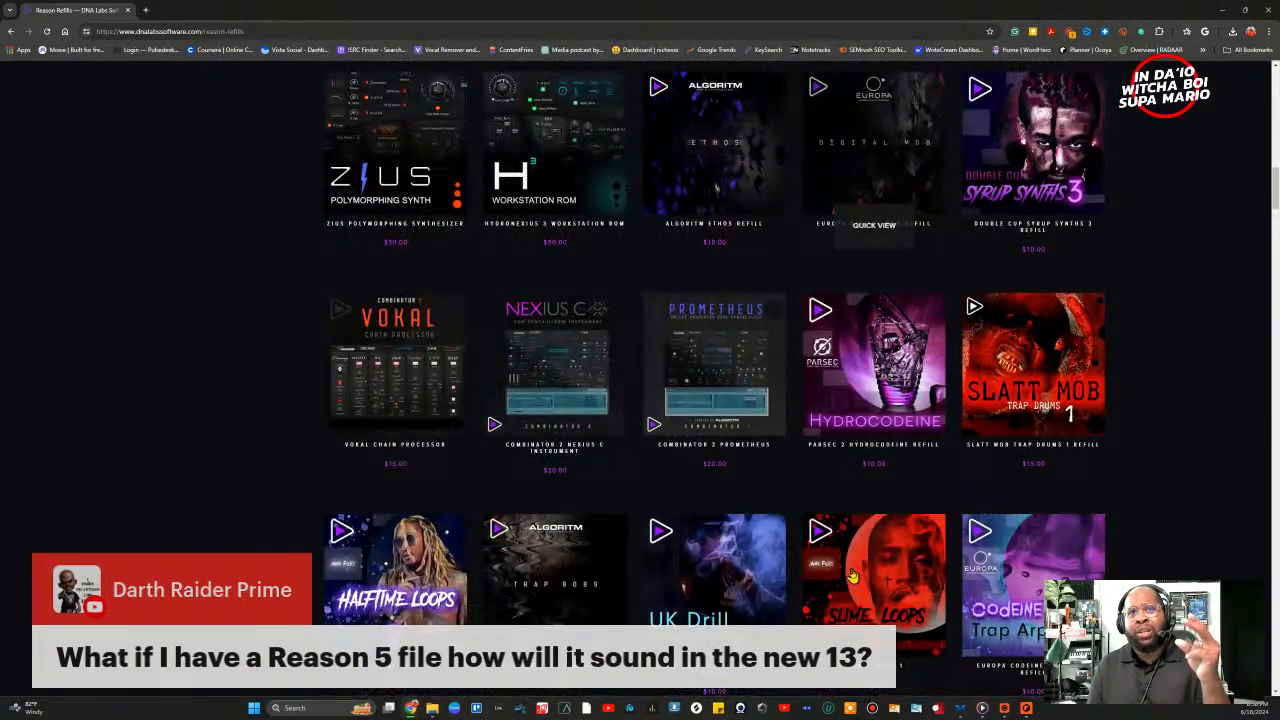
scroll(852, 577, down, 4)
scroll(852, 577, down, 10)
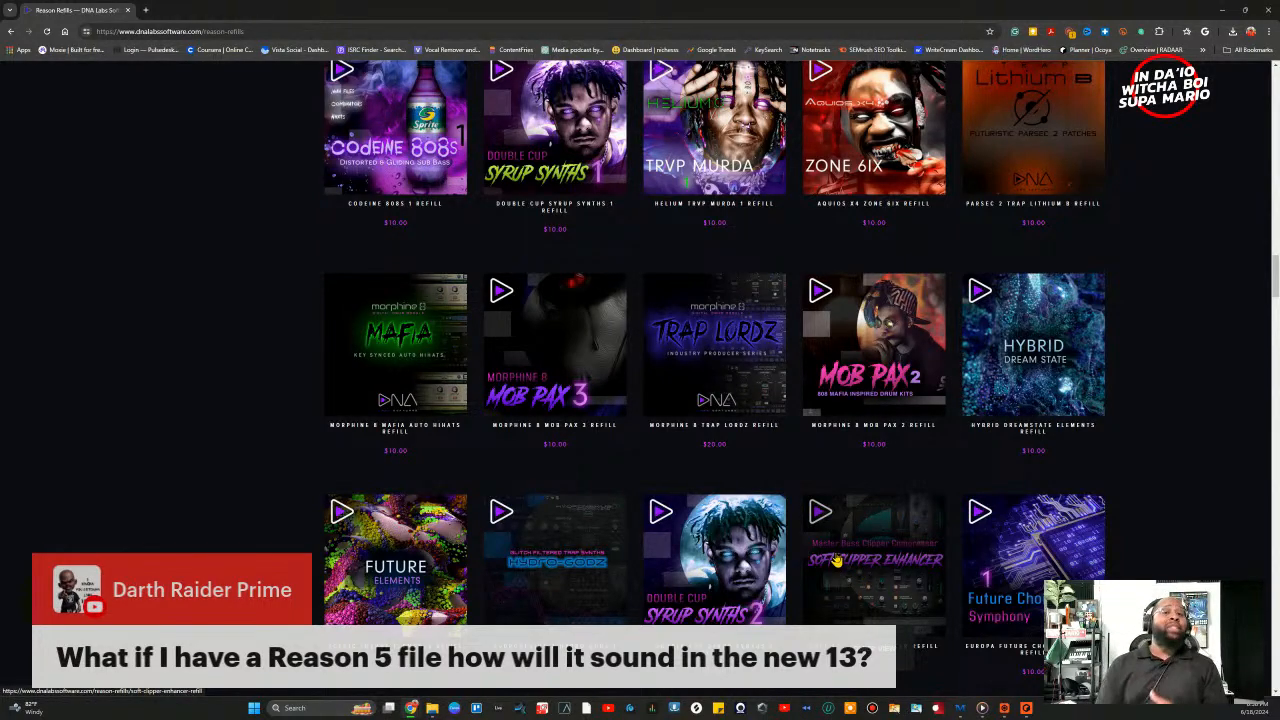
scroll(836, 561, down, 5)
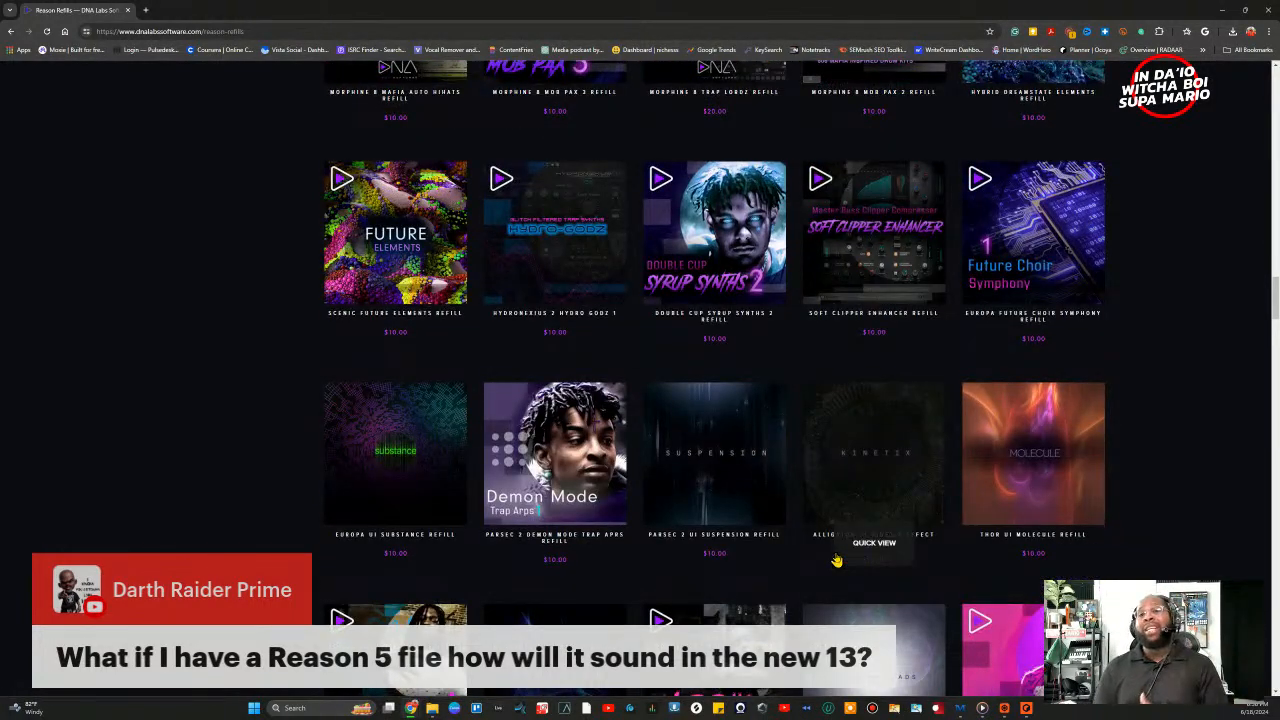
scroll(837, 561, down, 5)
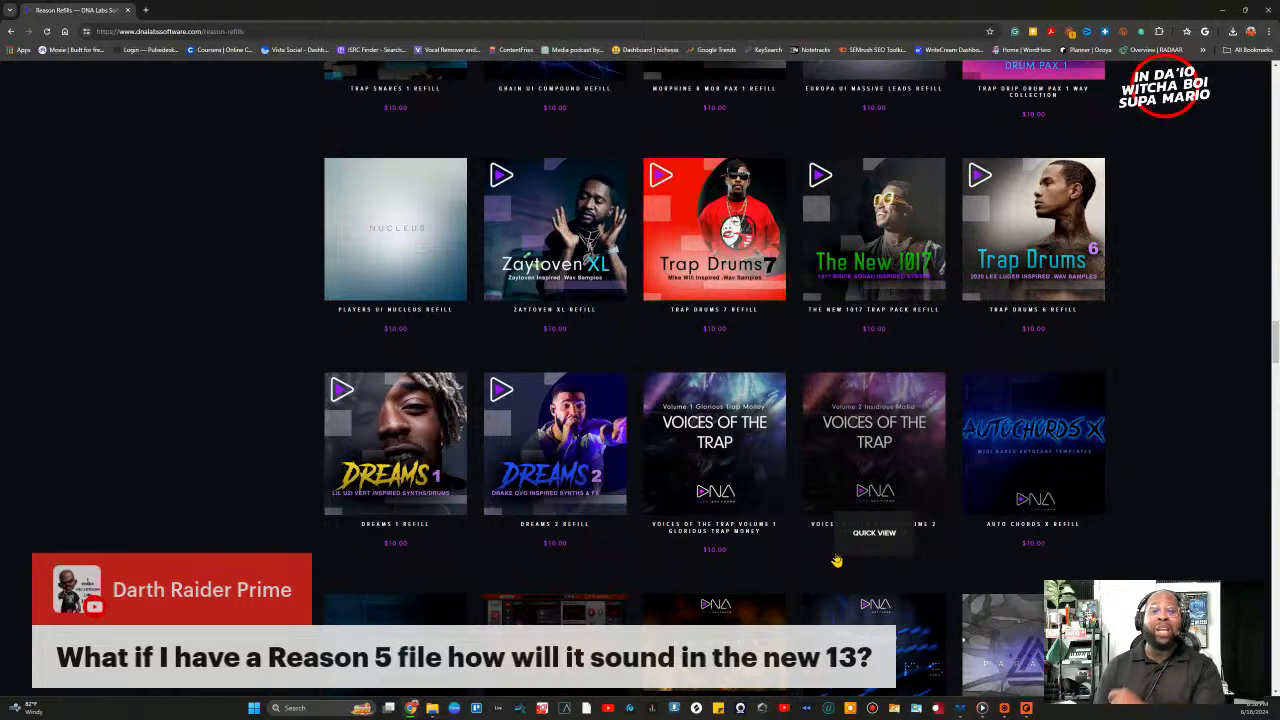
scroll(836, 561, down, 8)
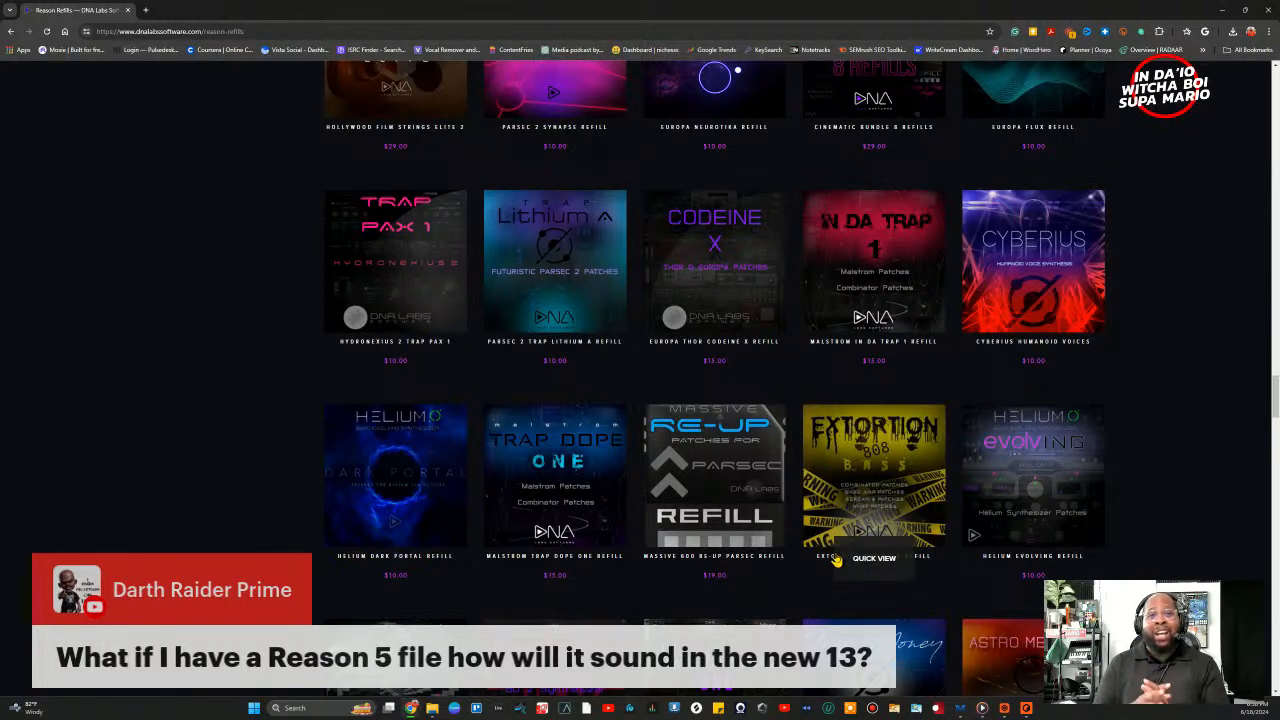
scroll(875, 545, down, 5)
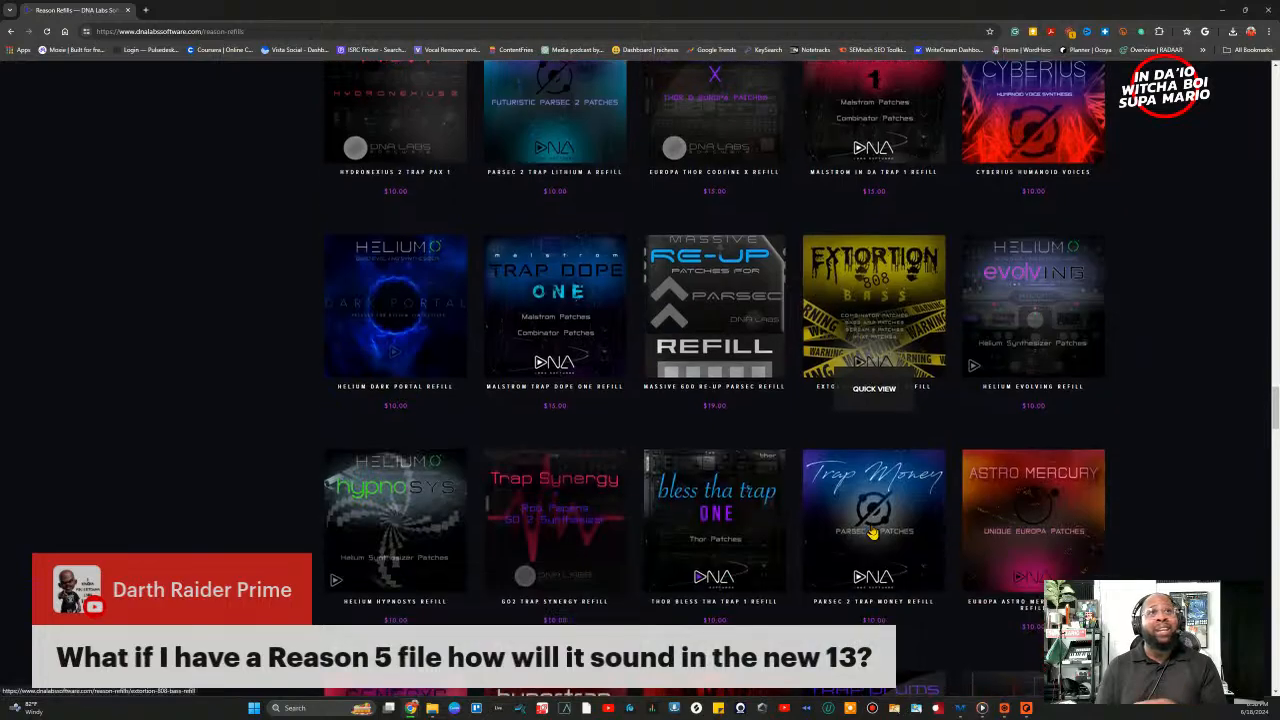
scroll(873, 533, down, 10)
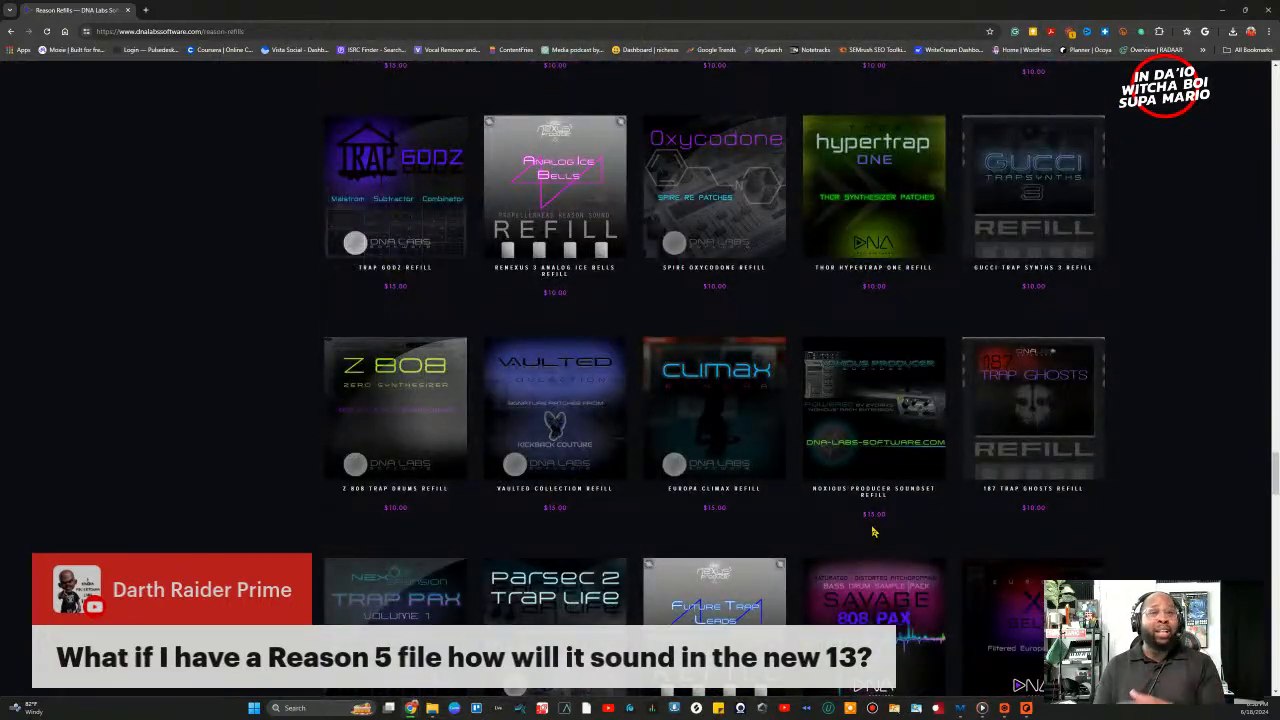
scroll(873, 533, down, 3)
scroll(873, 533, down, 10)
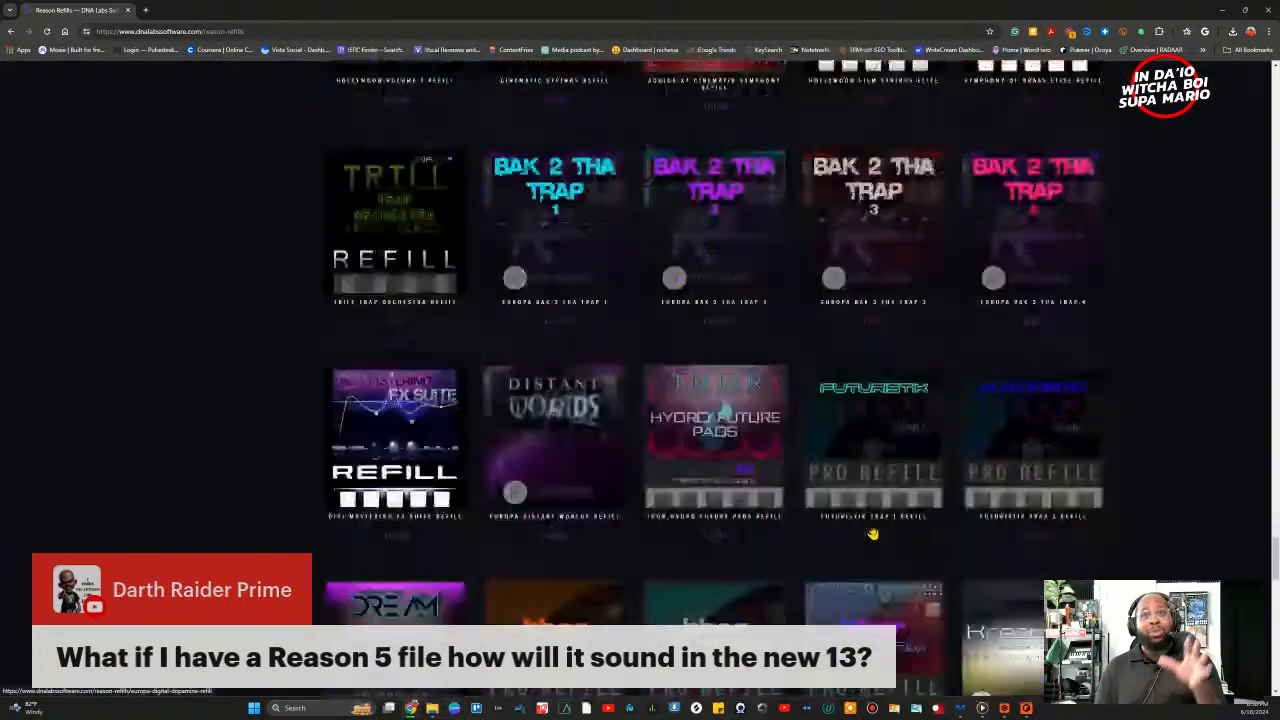
scroll(873, 533, down, 10)
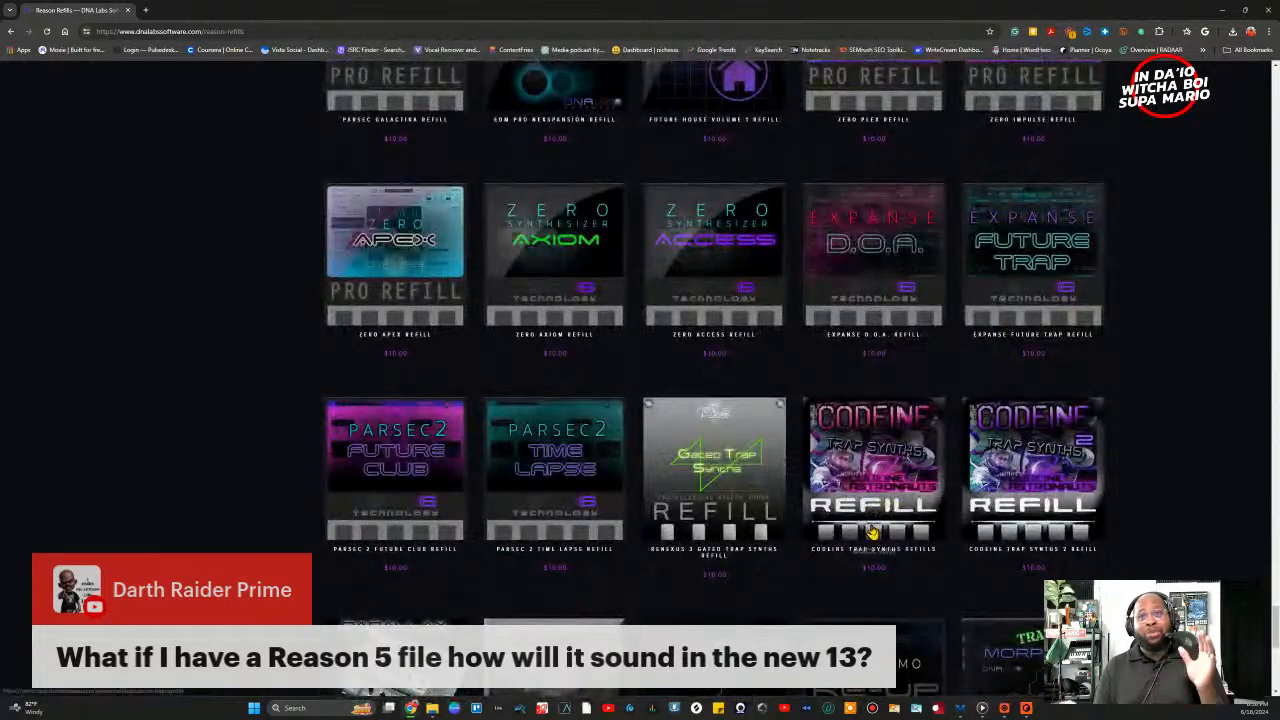
scroll(873, 533, down, 2)
scroll(873, 533, down, 4)
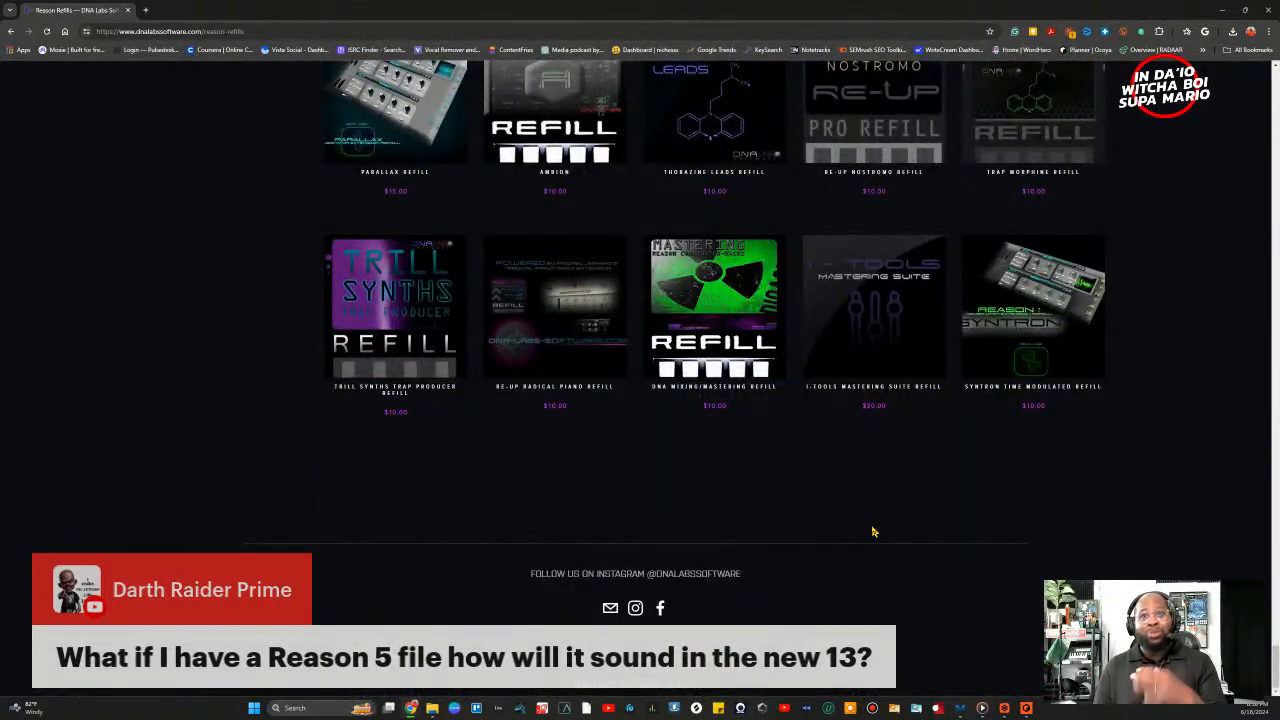
scroll(873, 533, up, 1)
scroll(872, 532, up, 1)
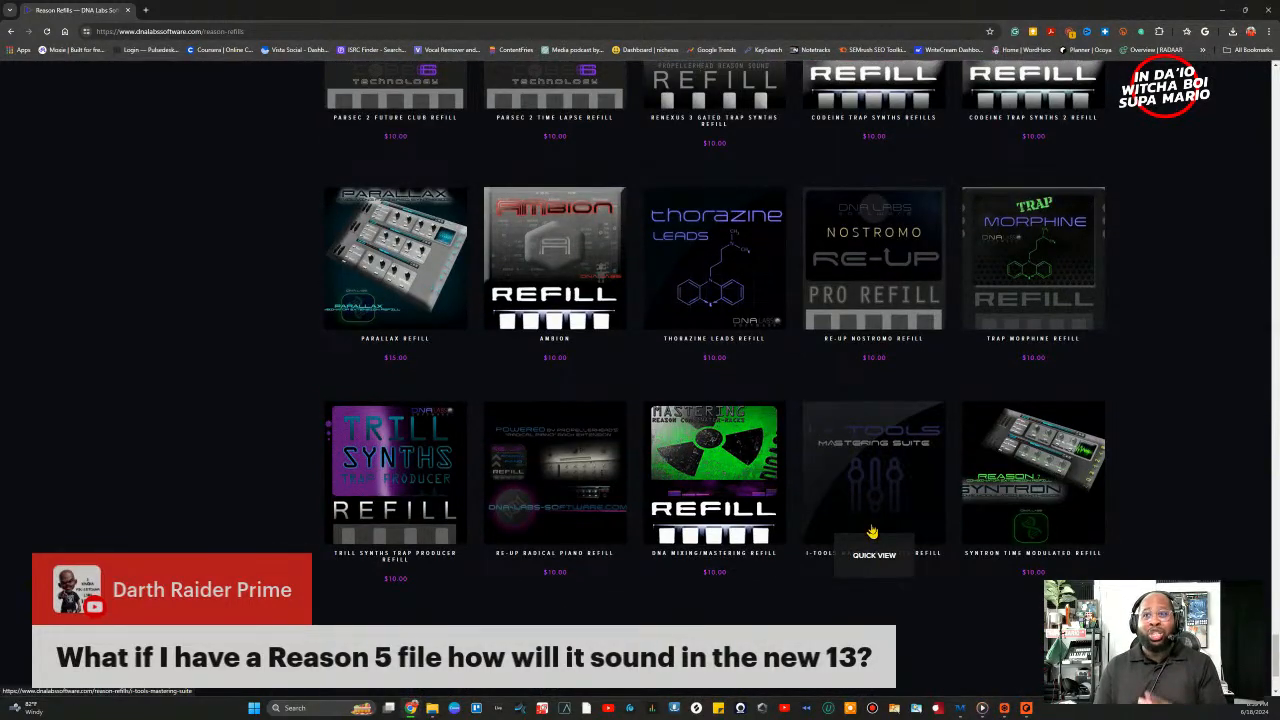
scroll(872, 532, up, 15)
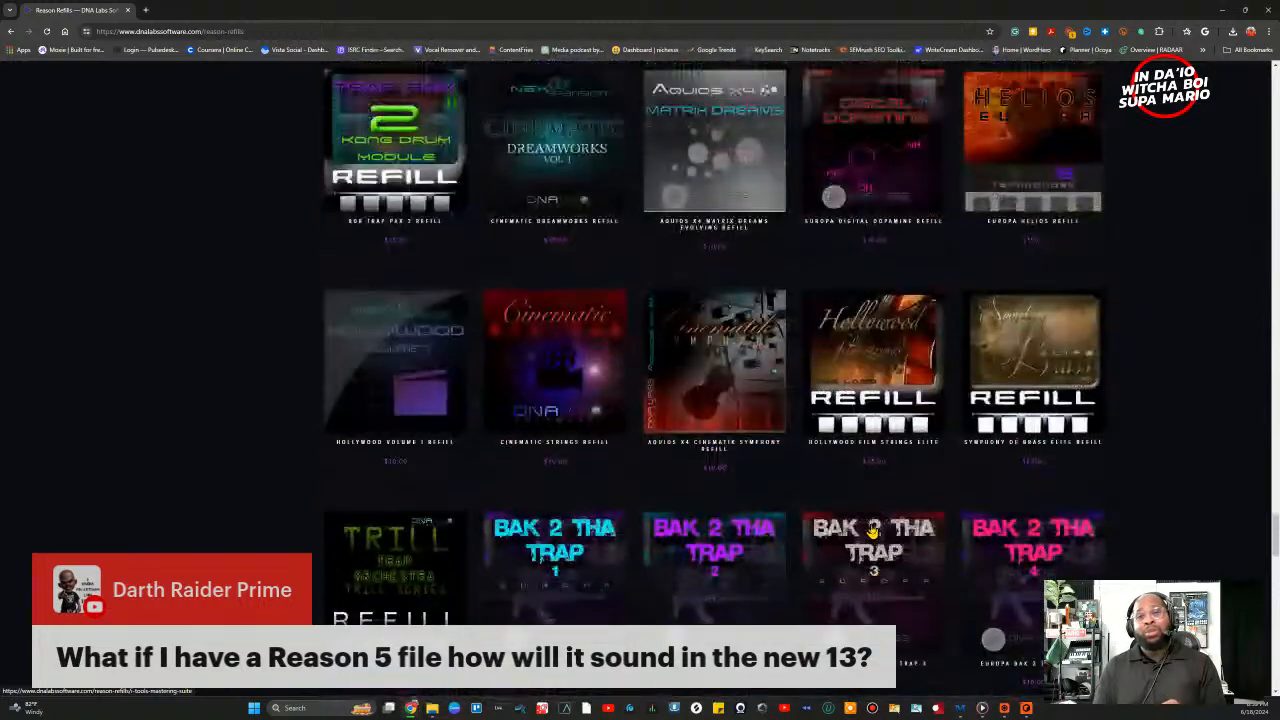
scroll(872, 532, up, 2)
scroll(872, 532, up, 15)
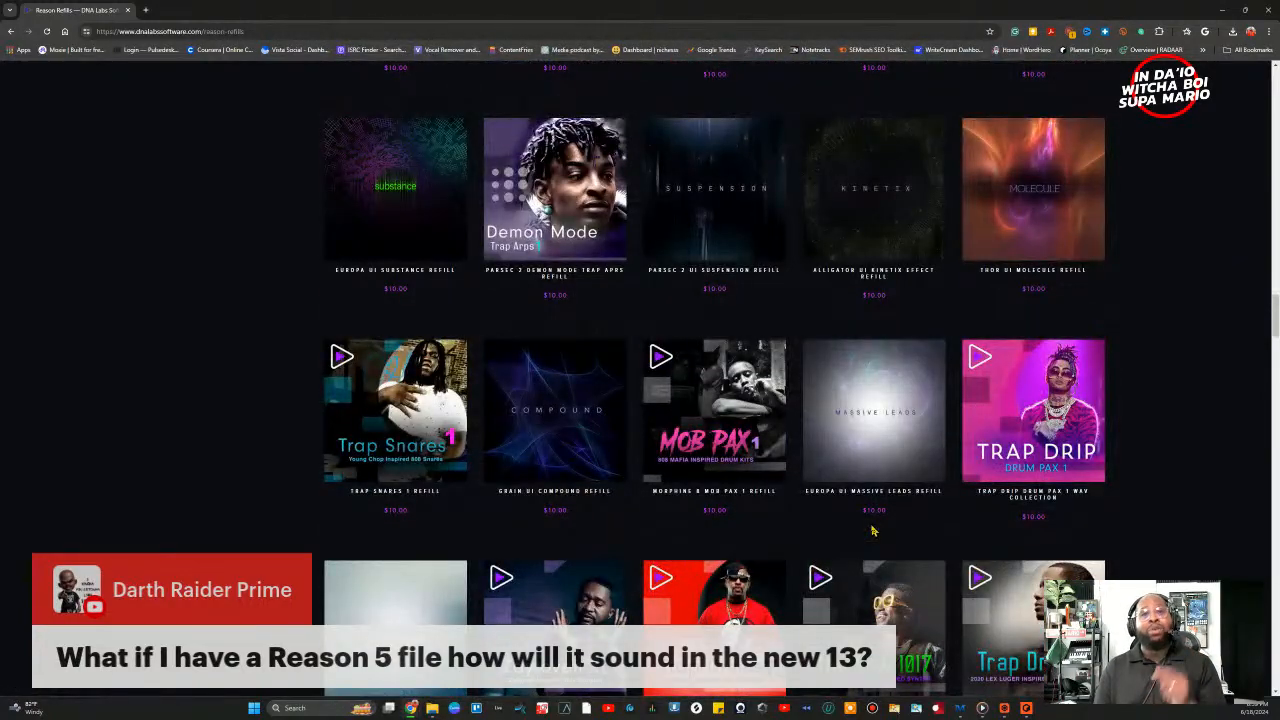
scroll(872, 532, up, 10)
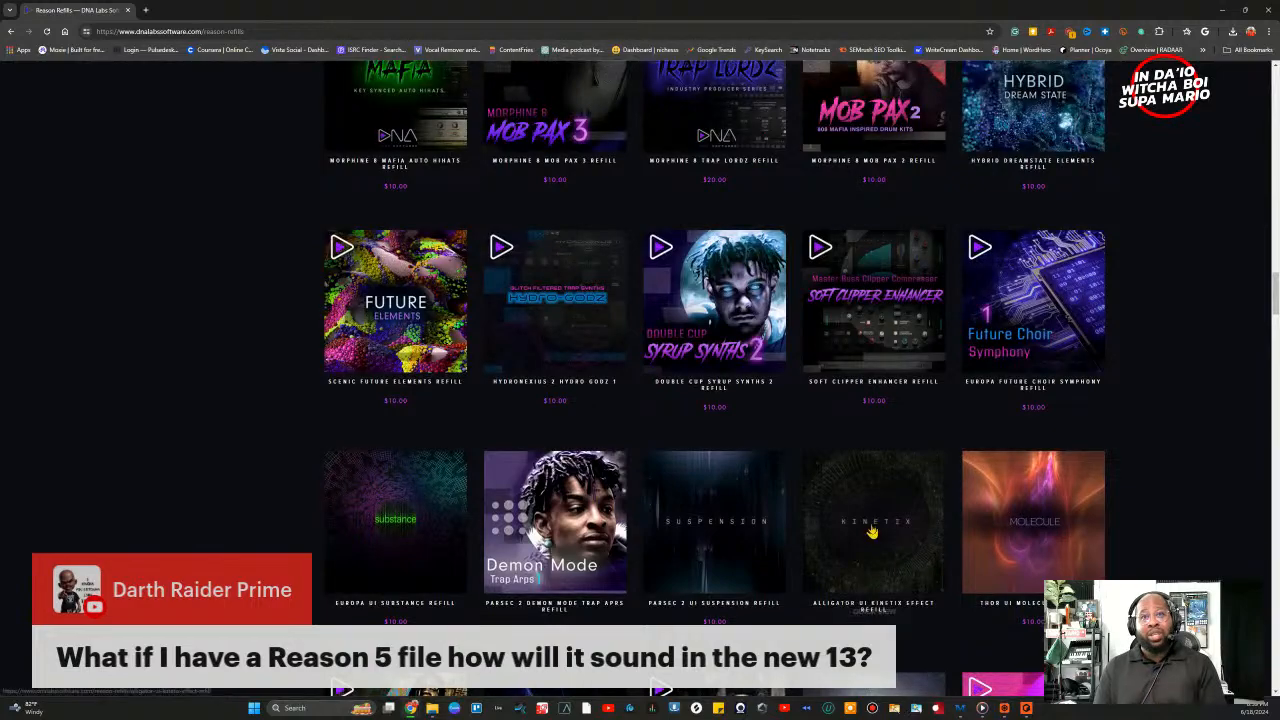
scroll(872, 532, up, 5)
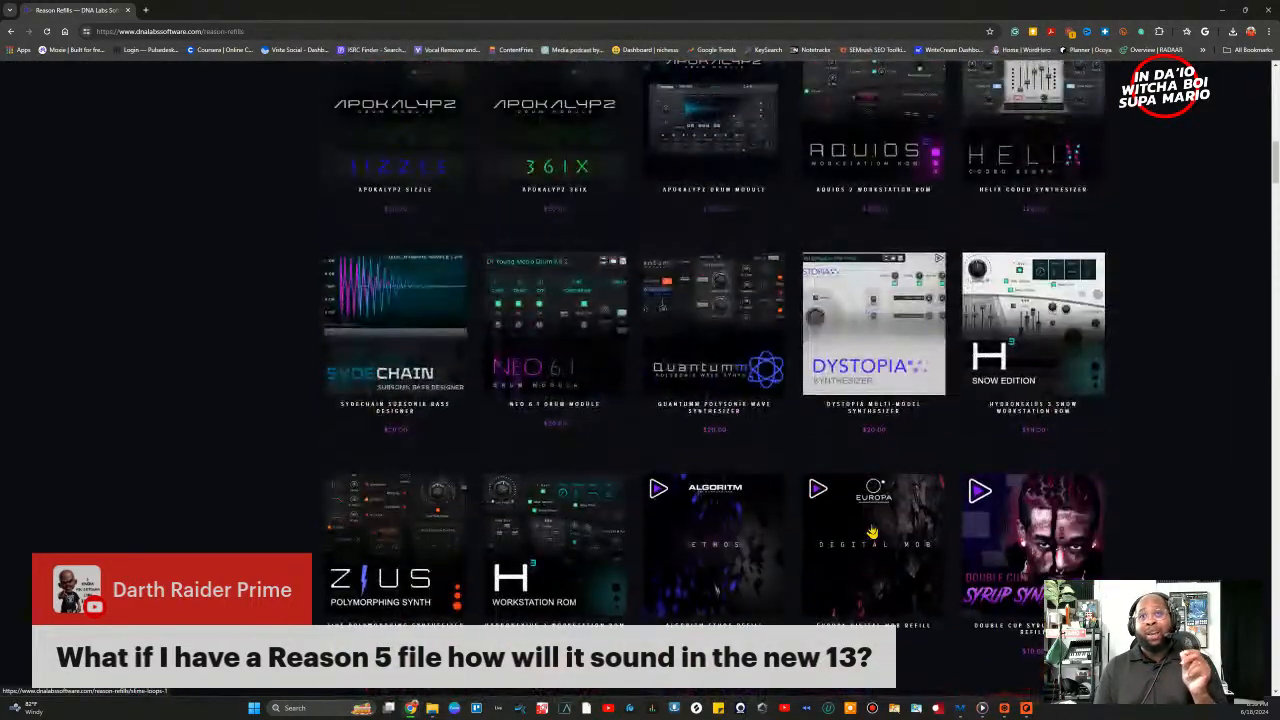
scroll(872, 532, up, 10)
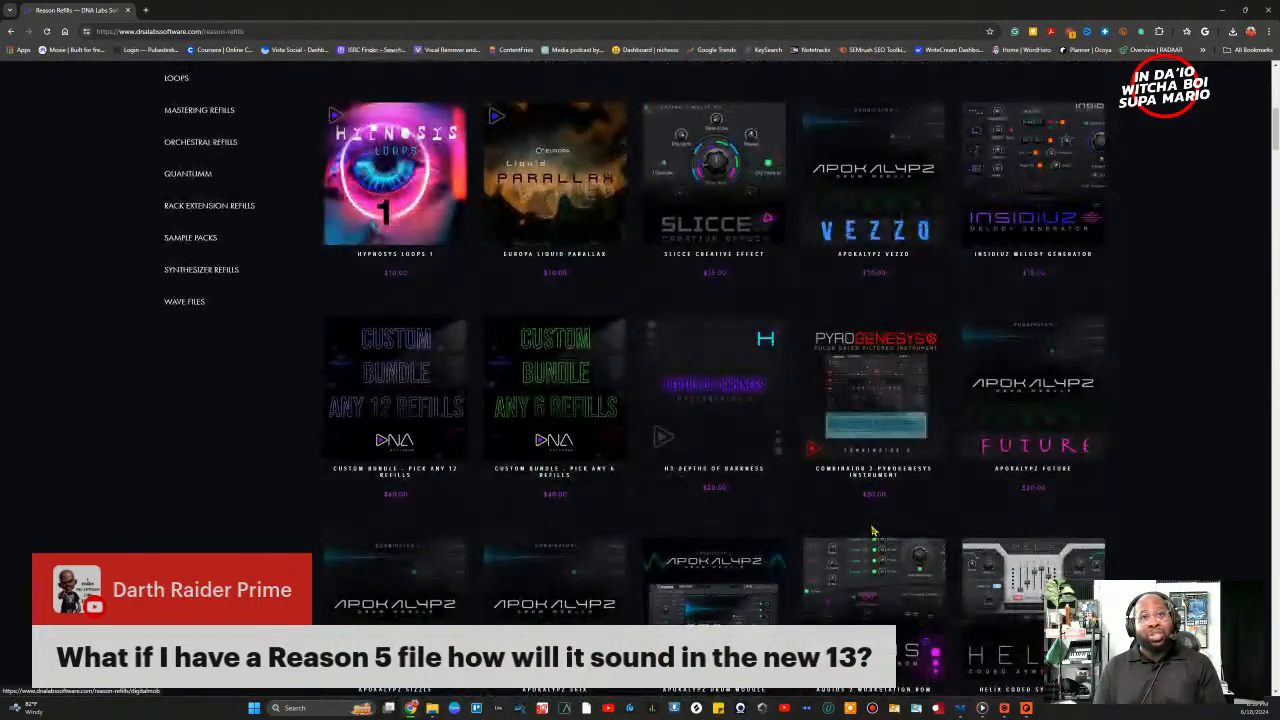
scroll(895, 552, down, 2)
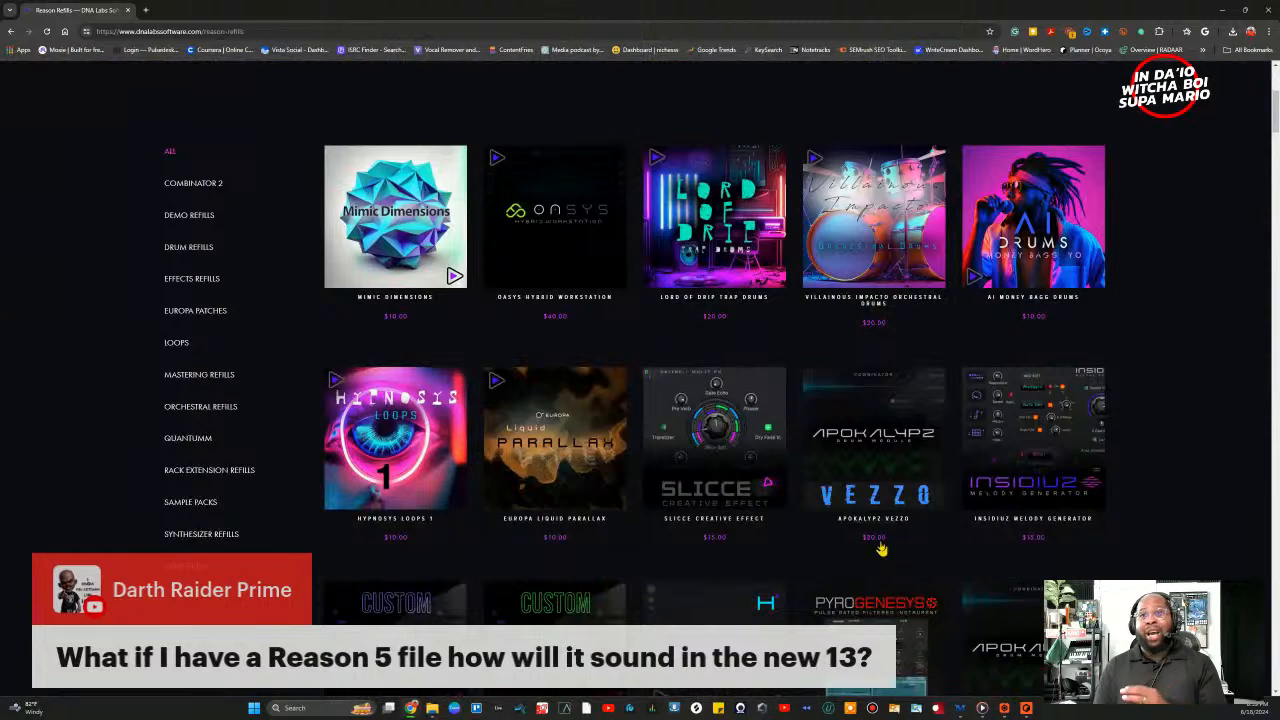
scroll(870, 550, down, 2)
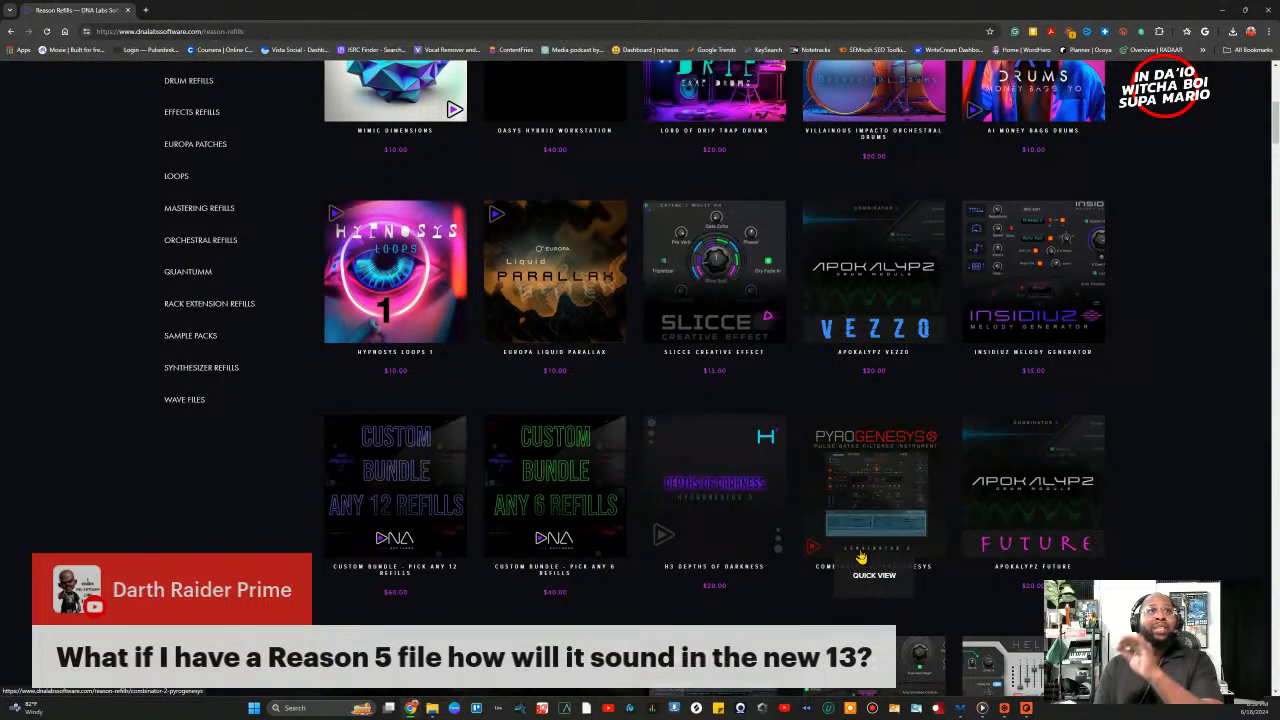
scroll(677, 388, up, 5)
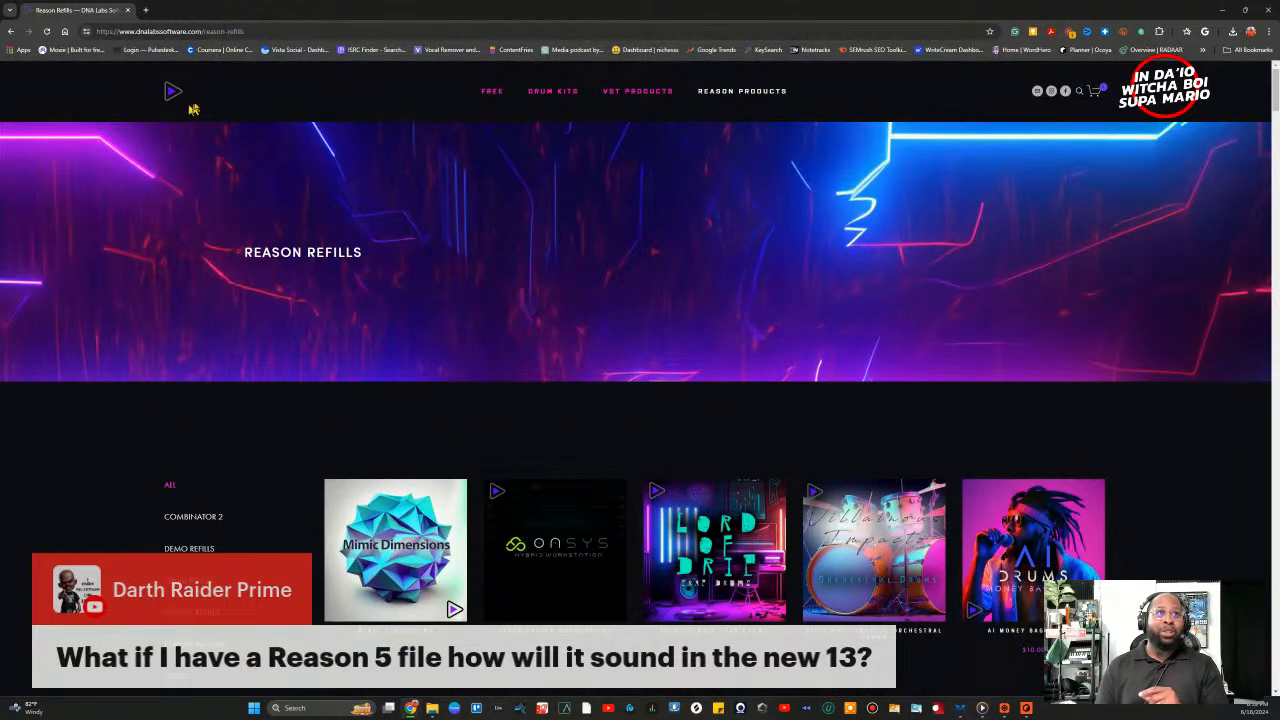
Step: Go back to the DNA Labs home page, scroll through its product listings, and close the browser
click(172, 93)
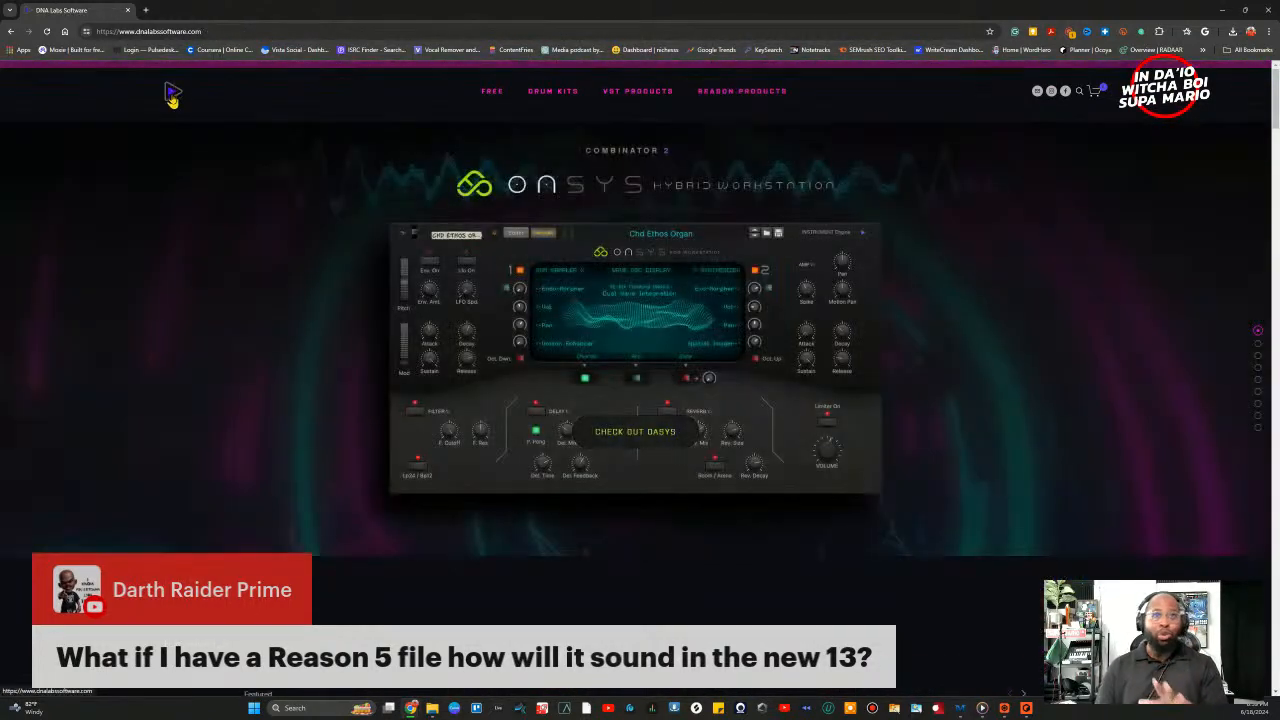
scroll(790, 234, down, 2)
scroll(800, 234, up, 2)
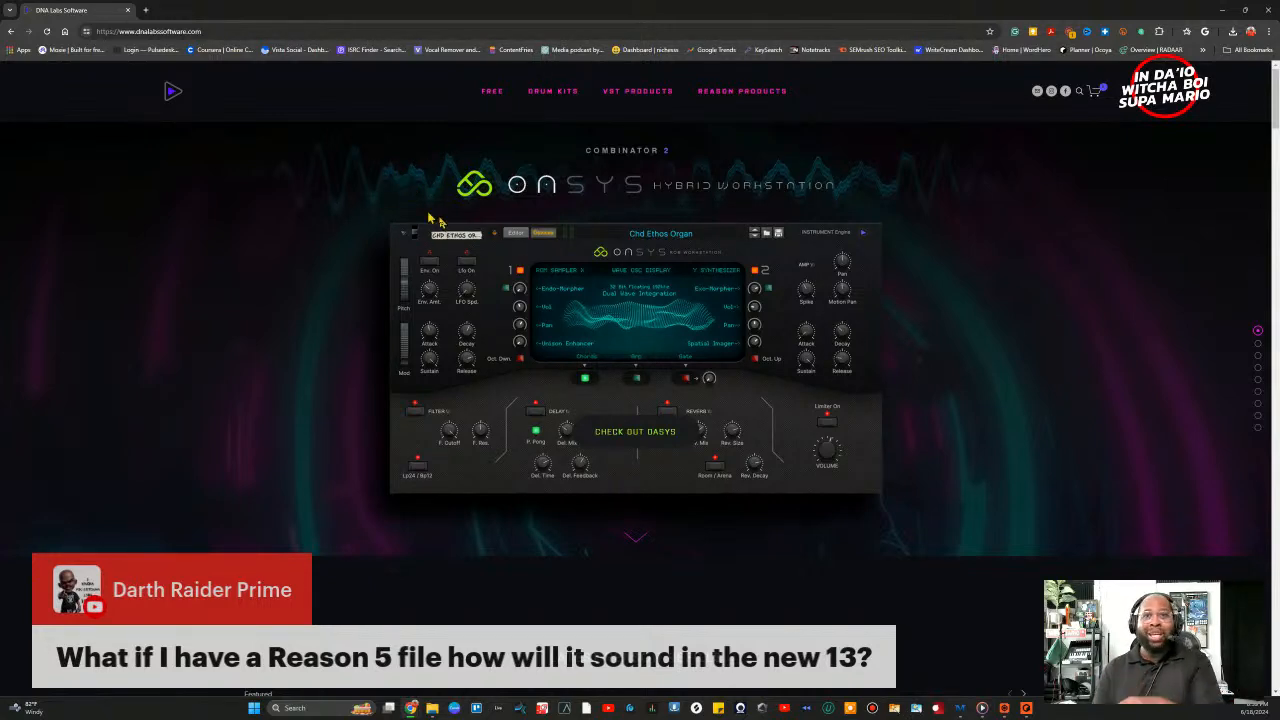
scroll(490, 247, down, 3)
scroll(495, 256, down, 10)
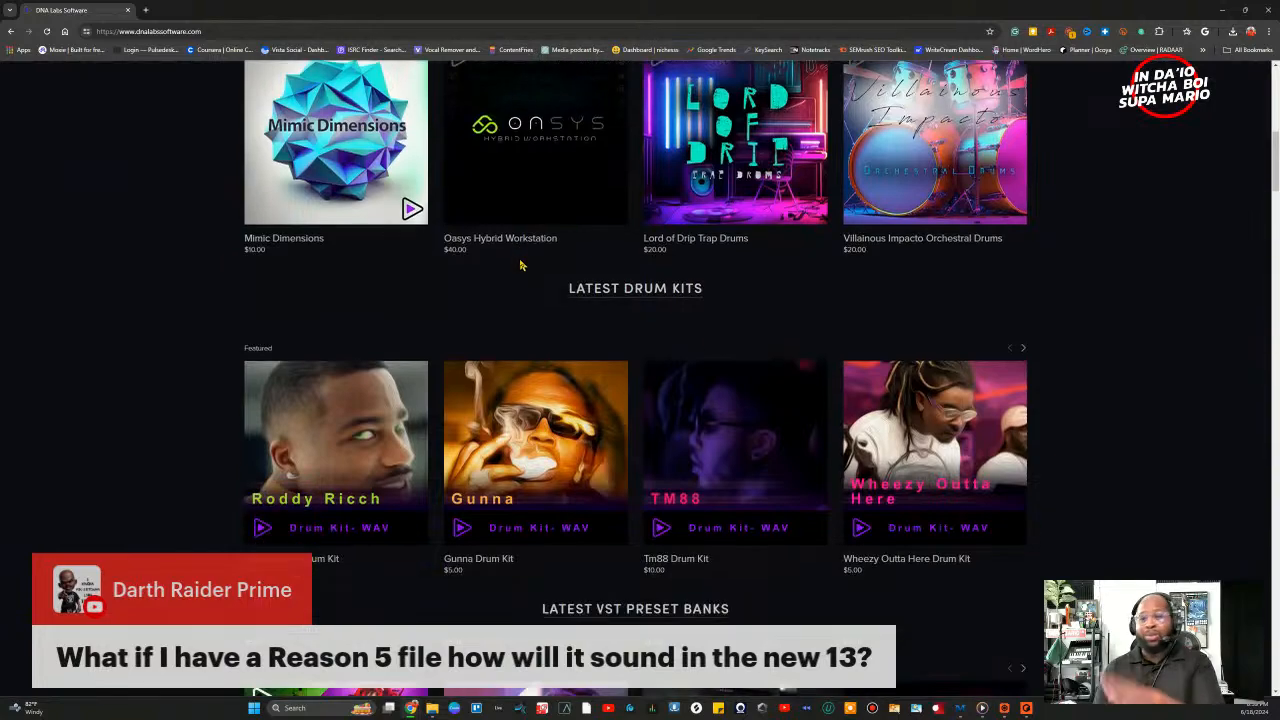
scroll(643, 306, down, 10)
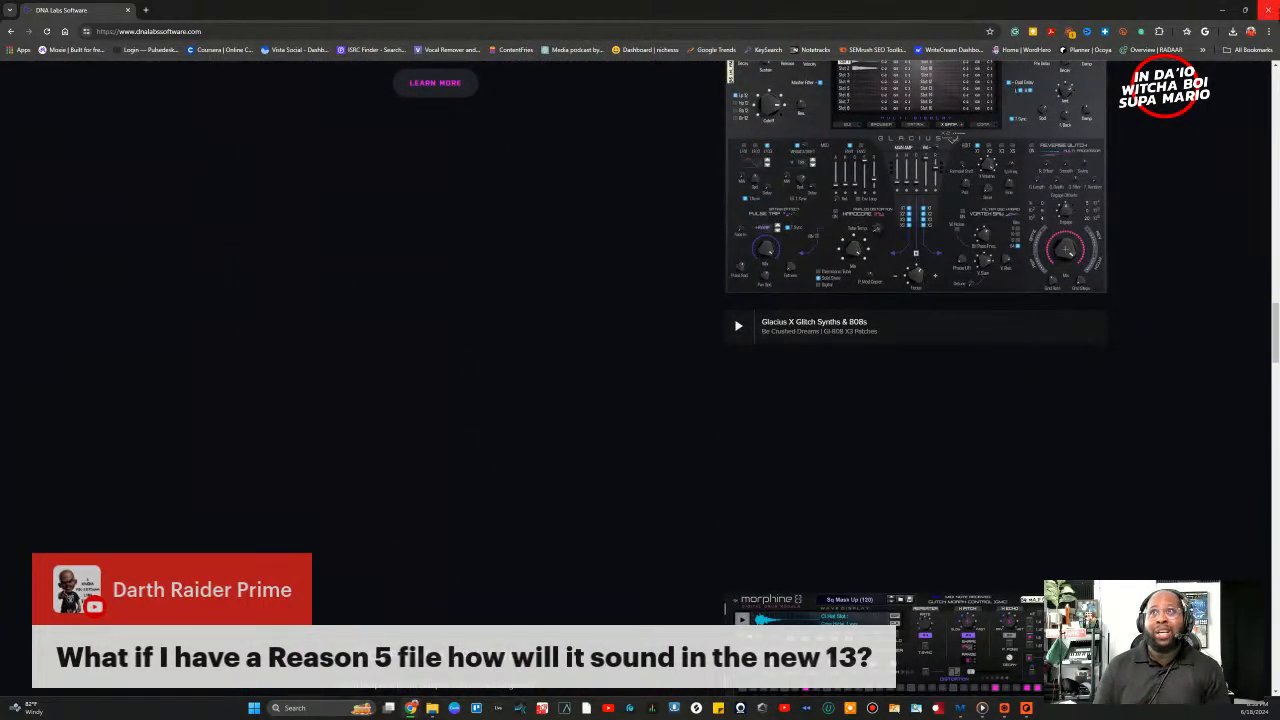
click(1272, 10)
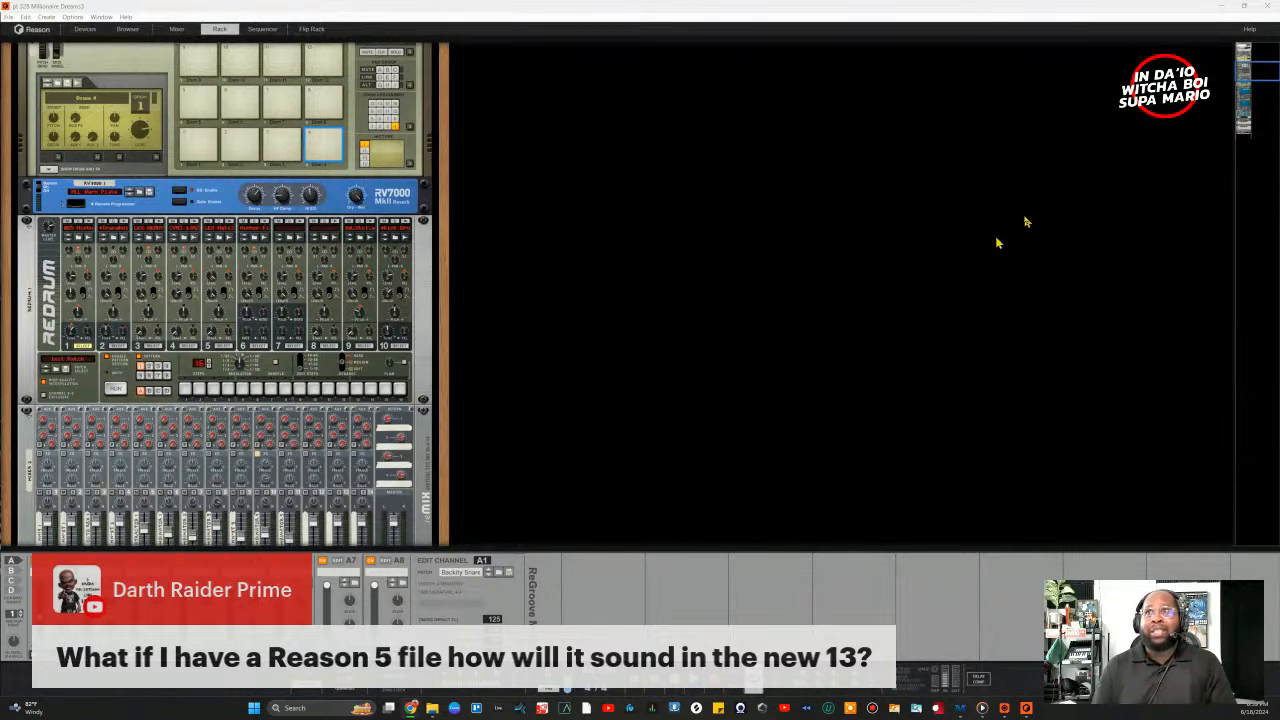
scroll(1040, 210, up, 10)
scroll(1077, 180, up, 1)
scroll(690, 355, down, 5)
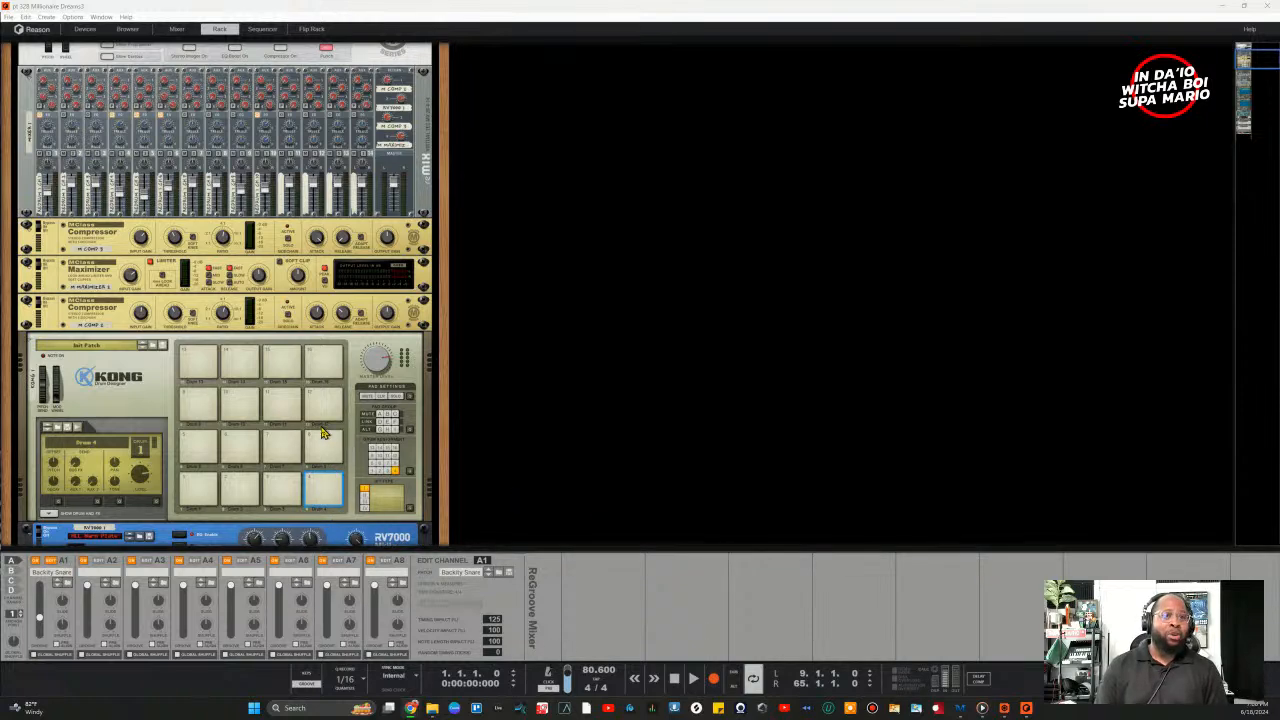
scroll(305, 430, down, 8)
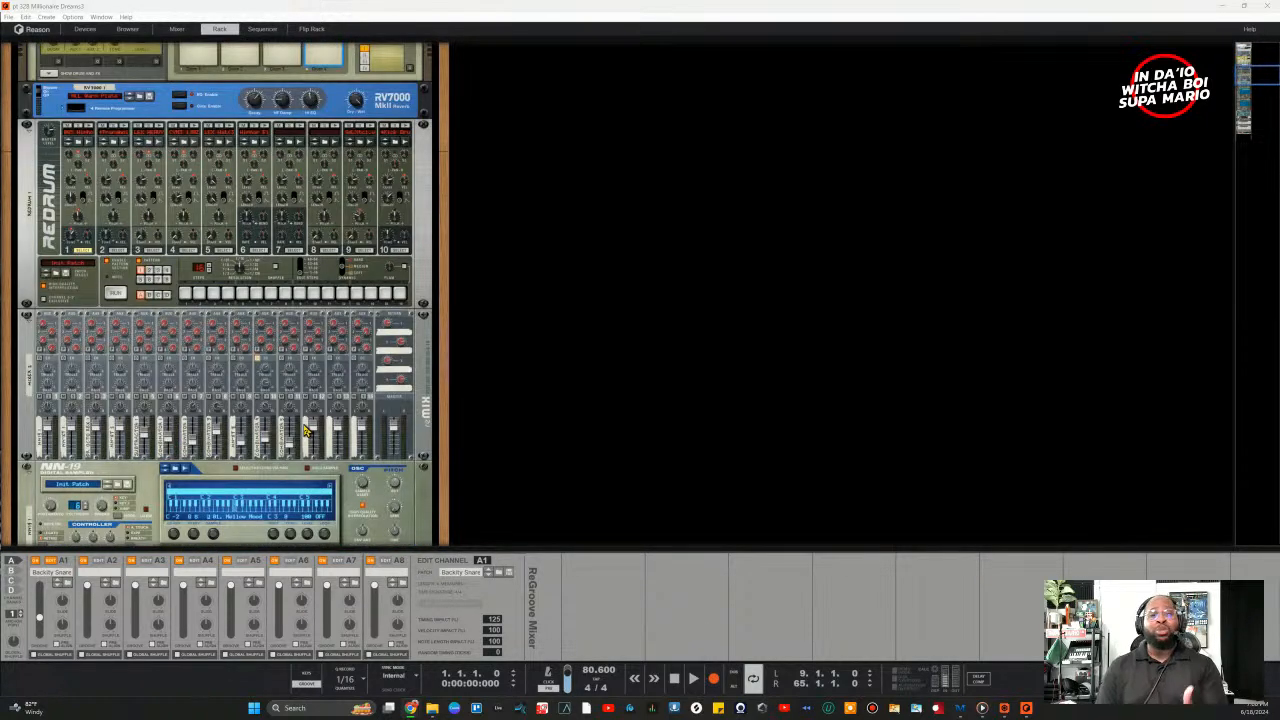
scroll(265, 372, up, 6)
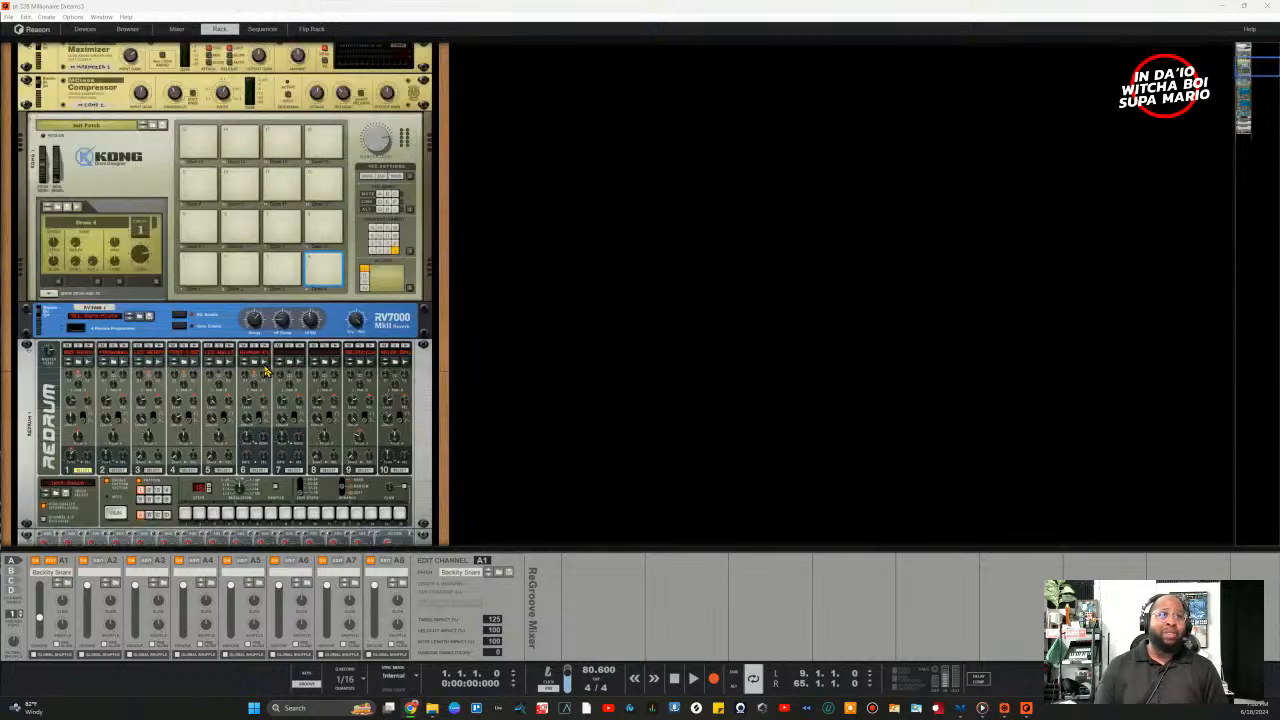
scroll(265, 372, up, 10)
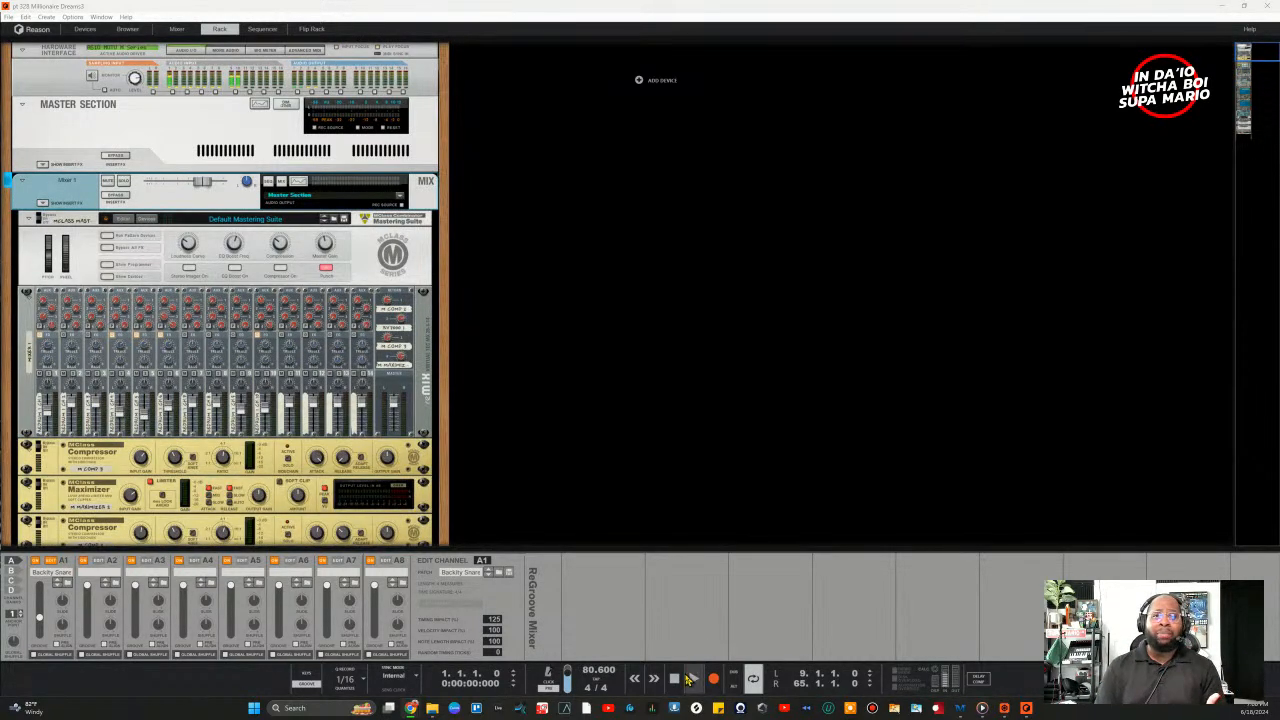
click(693, 681)
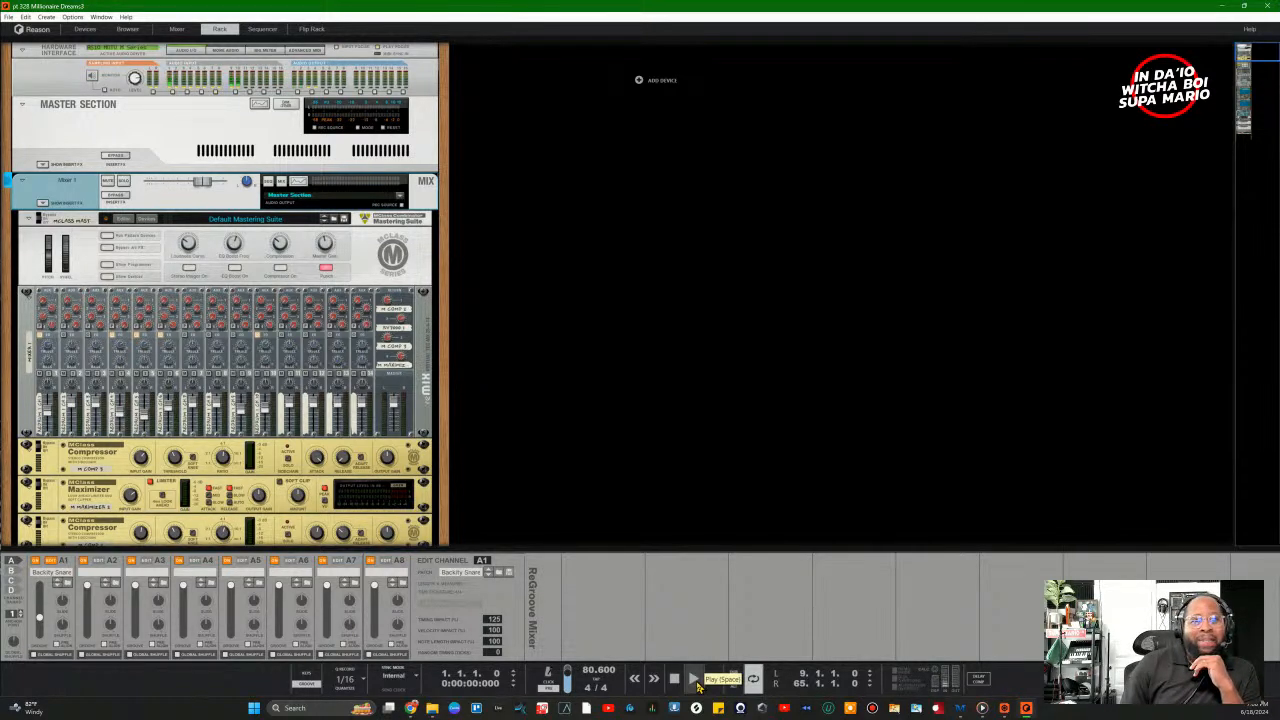
Step: Start playback, glance at the rack's back panel, and move the rack down to the Combinators and NN-XTs
click(694, 680)
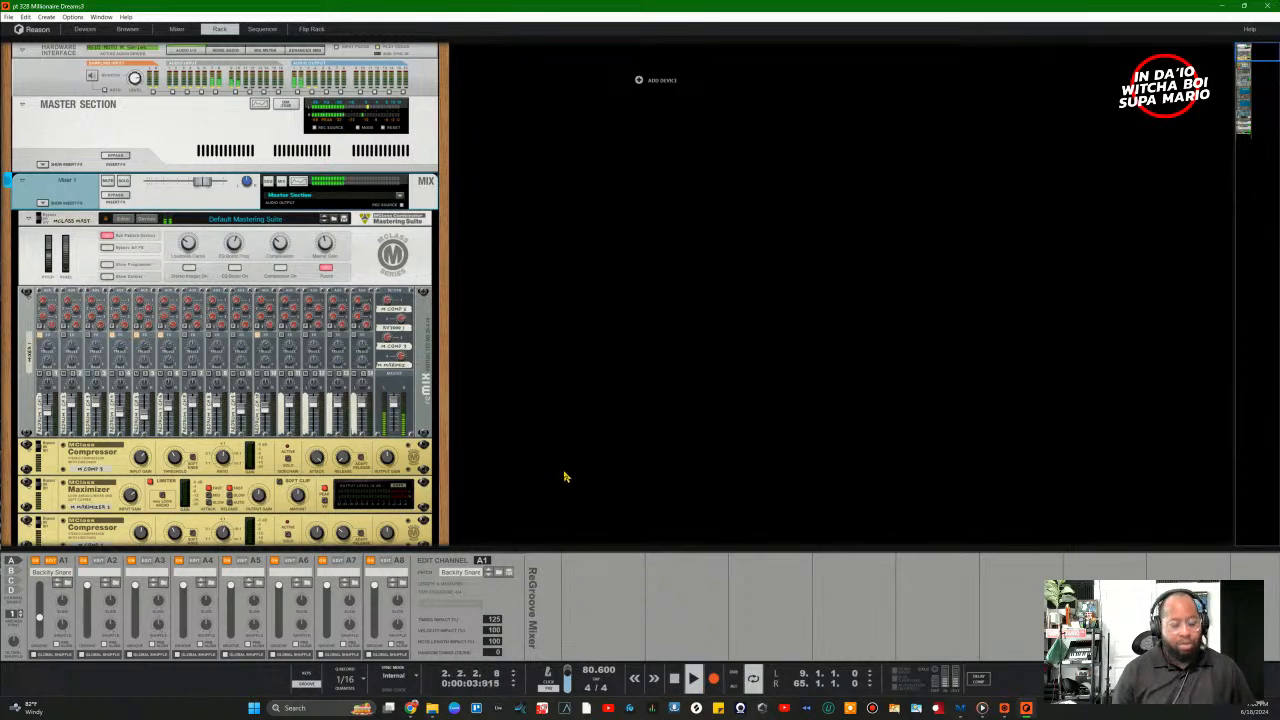
click(519, 422)
key(Tab)
key(Tab)
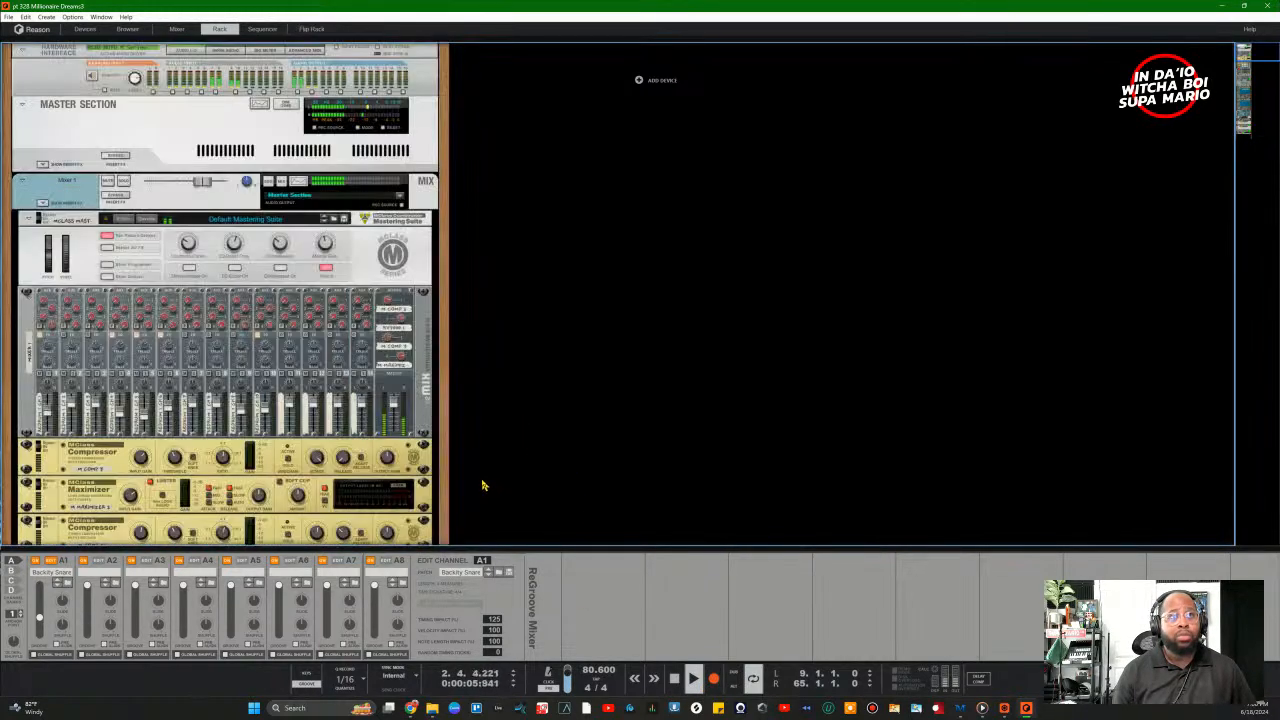
scroll(649, 471, down, 5)
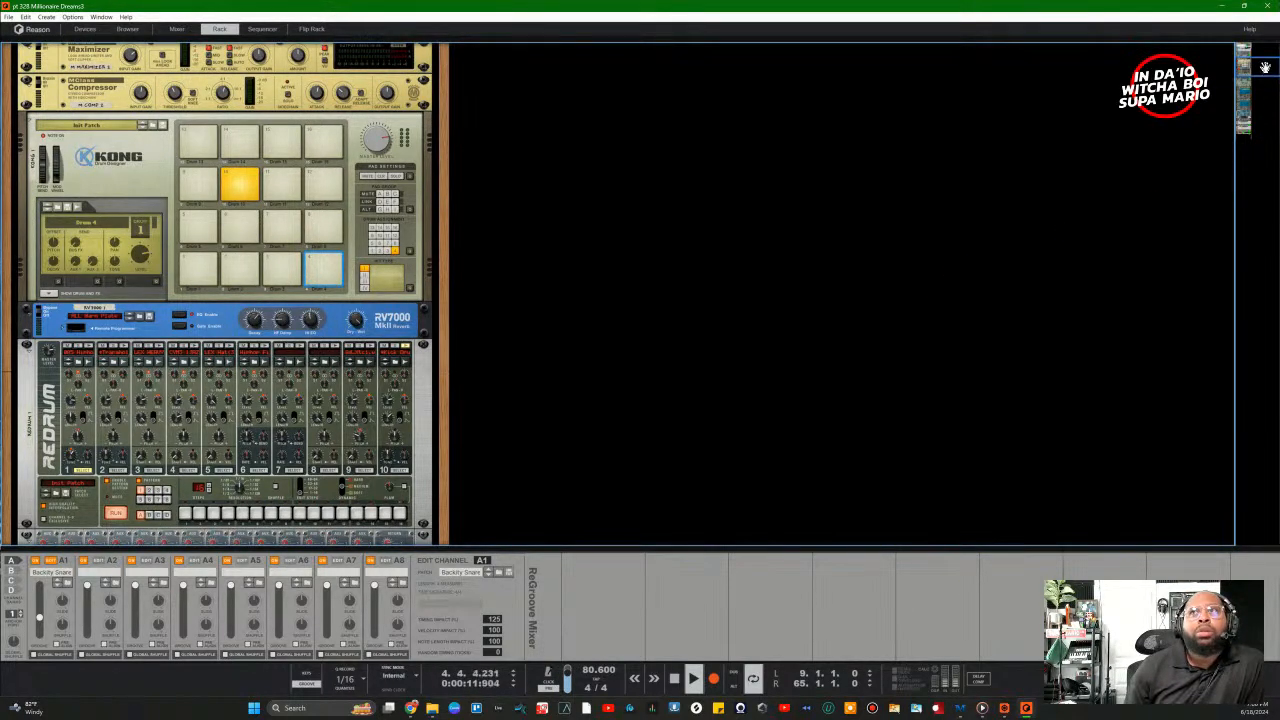
drag(1265, 67, 1255, 146)
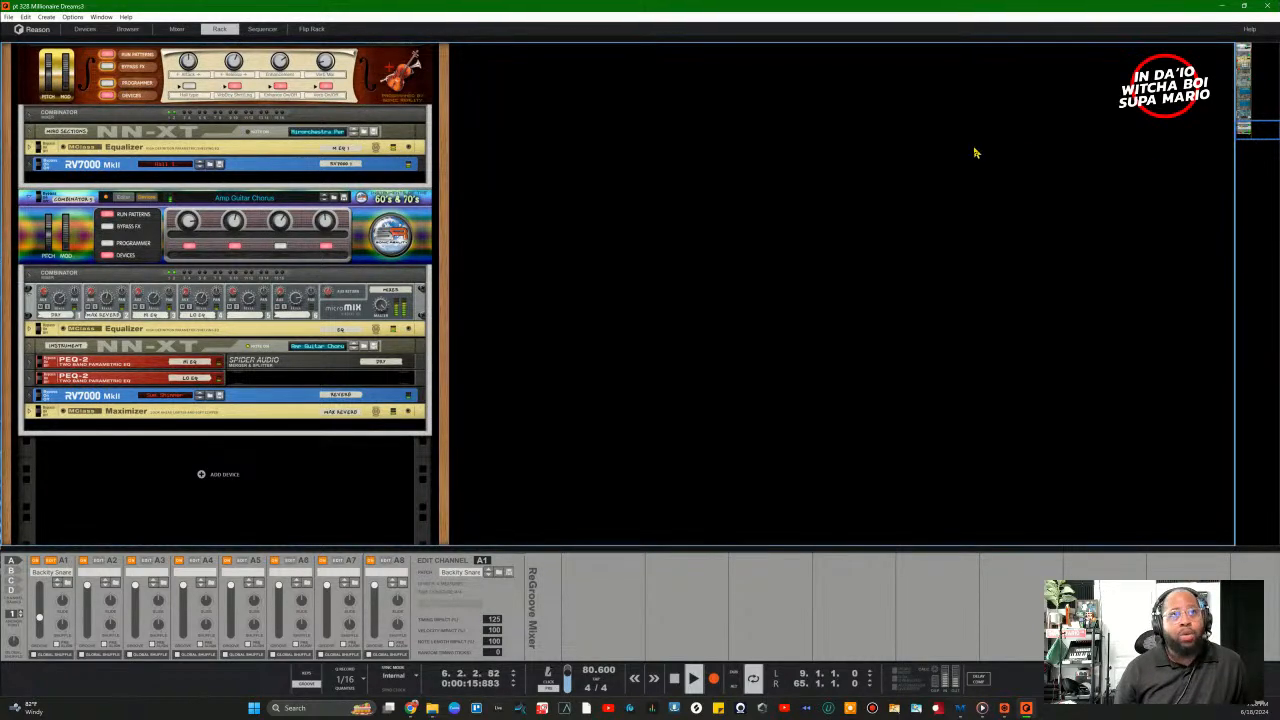
Step: Show the sequencer under the rack and scroll to the Combinator 1–5 and NN-XT 3 tracks
click(262, 28)
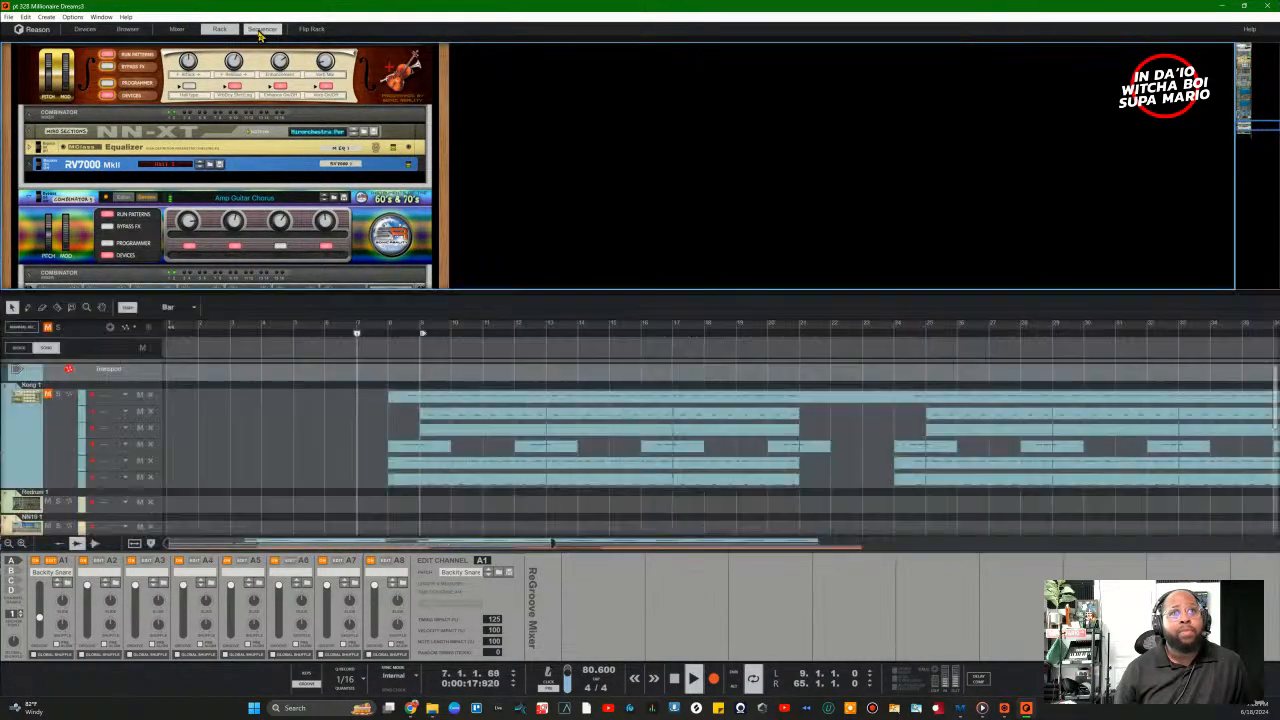
scroll(433, 430, down, 2)
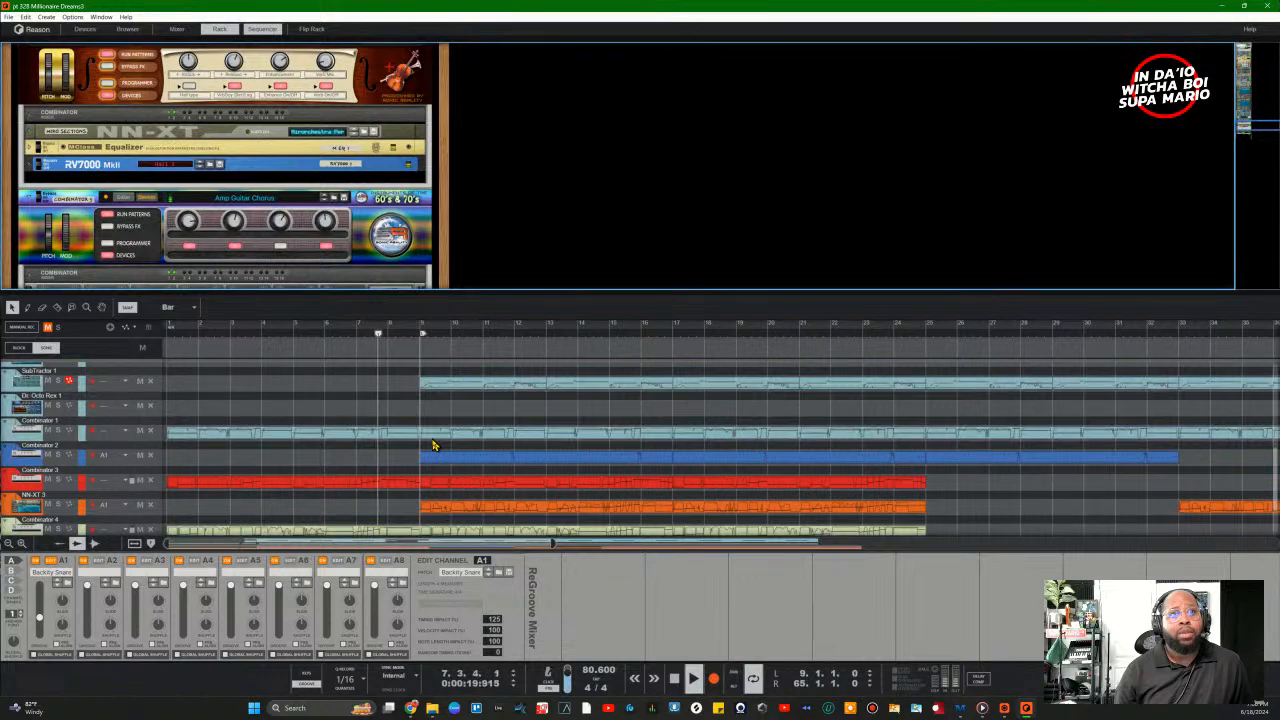
scroll(433, 441, up, 1)
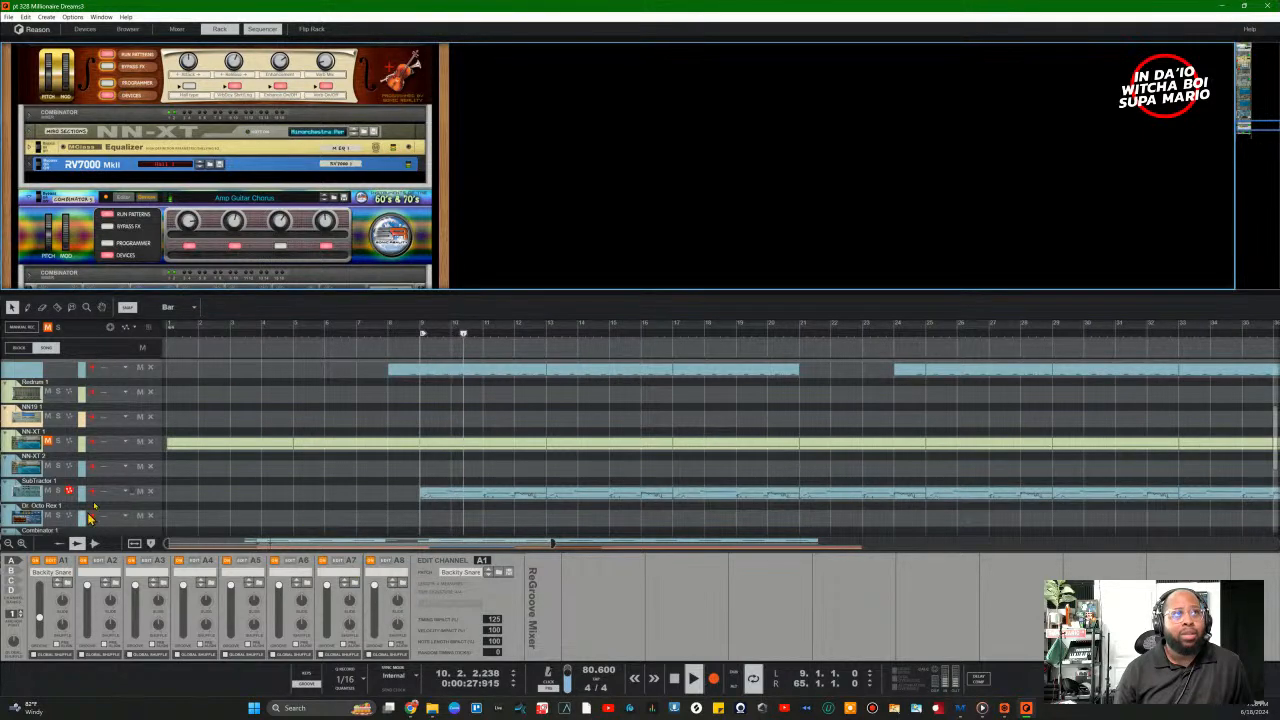
click(101, 17)
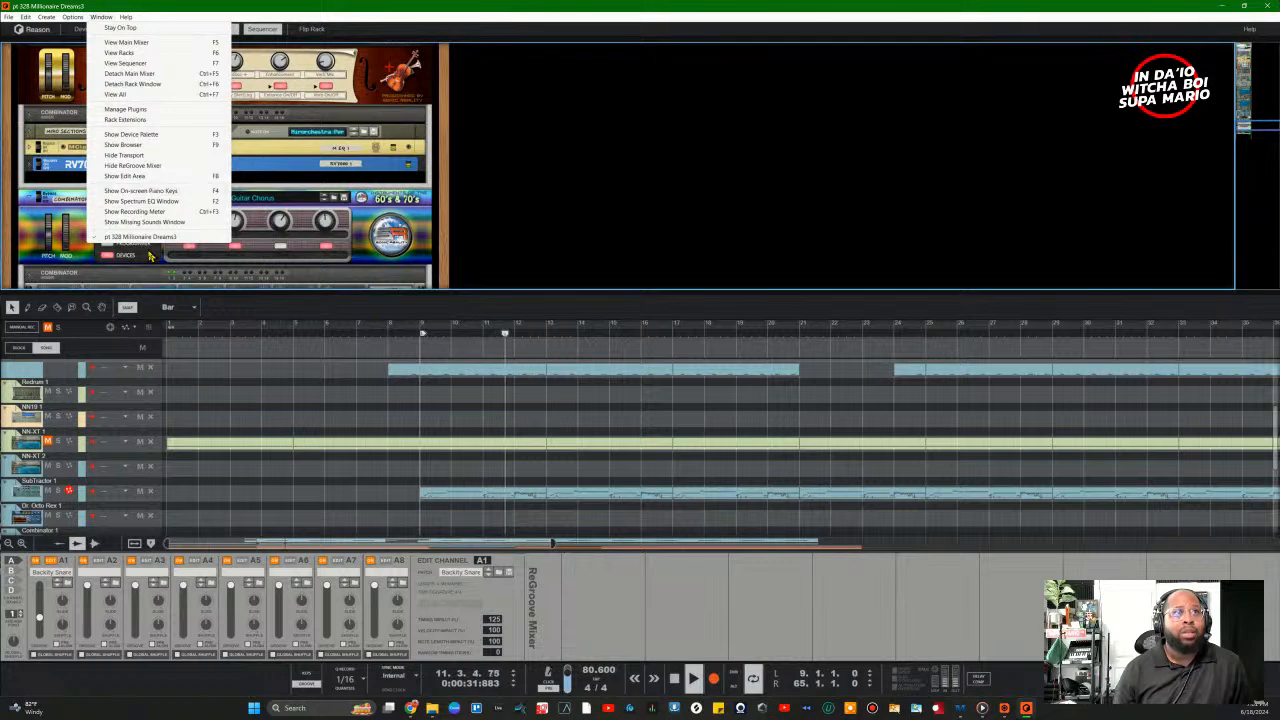
click(589, 192)
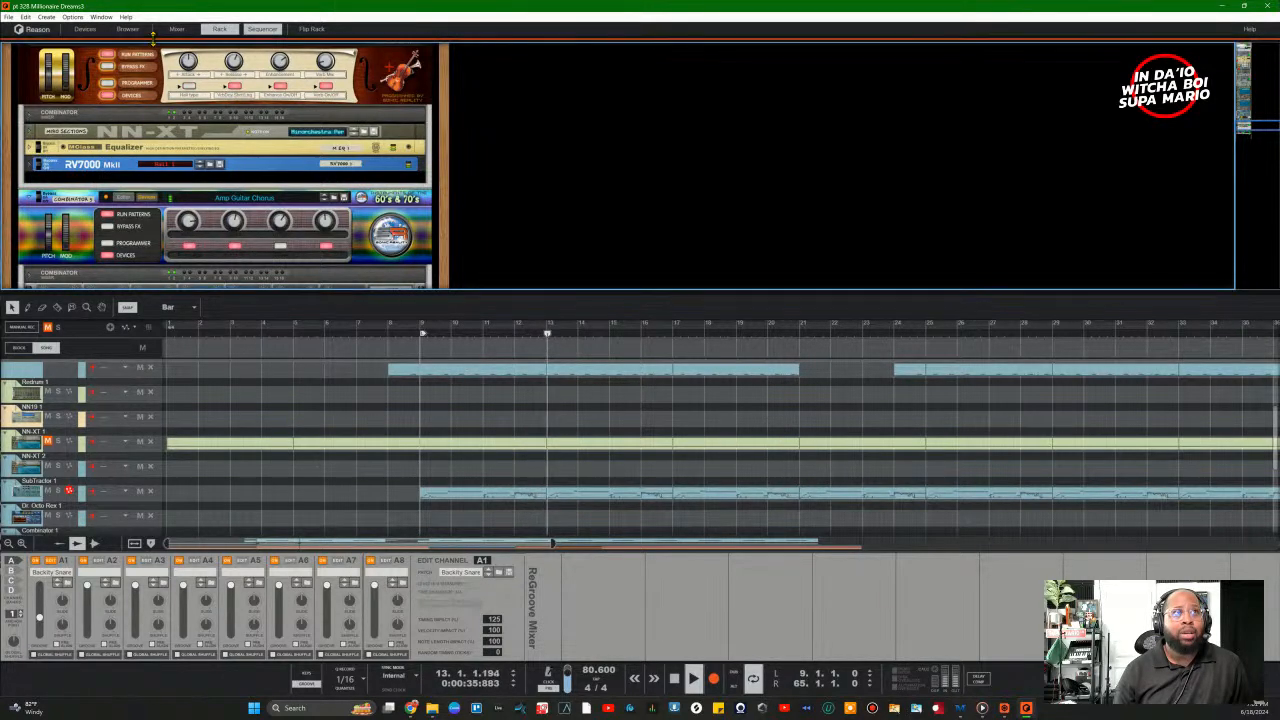
click(103, 17)
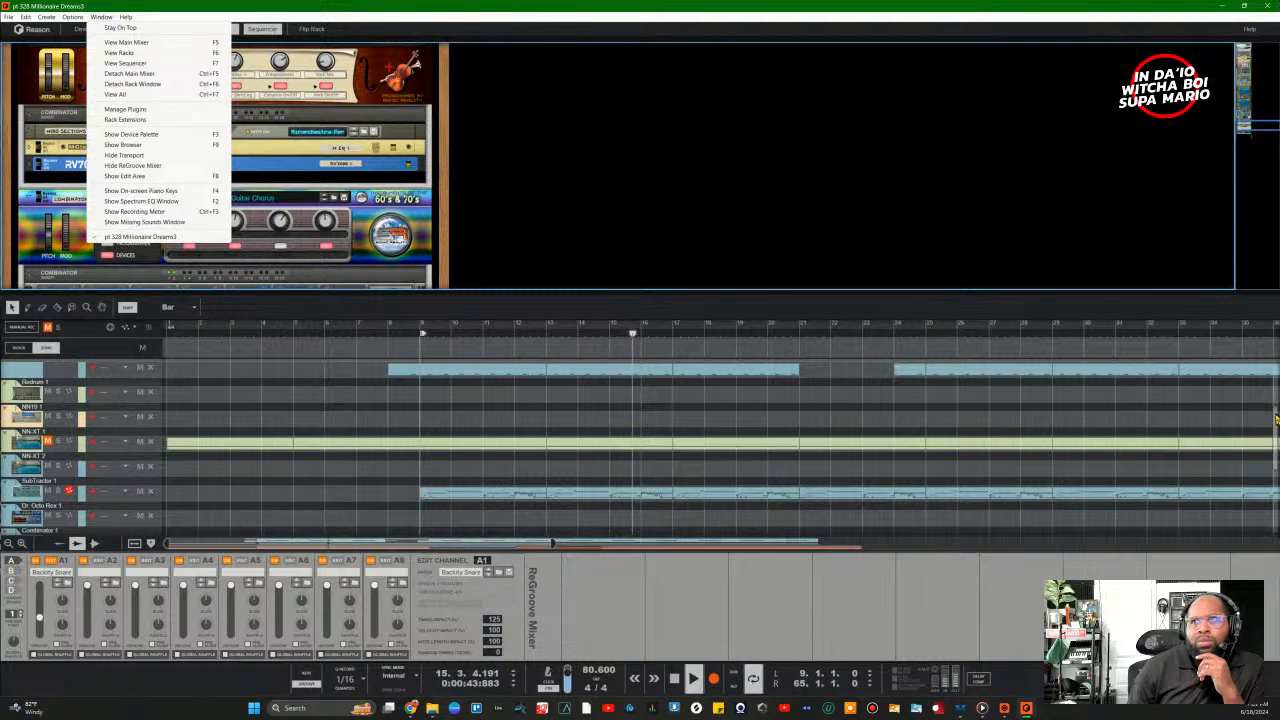
drag(1276, 419, 1277, 528)
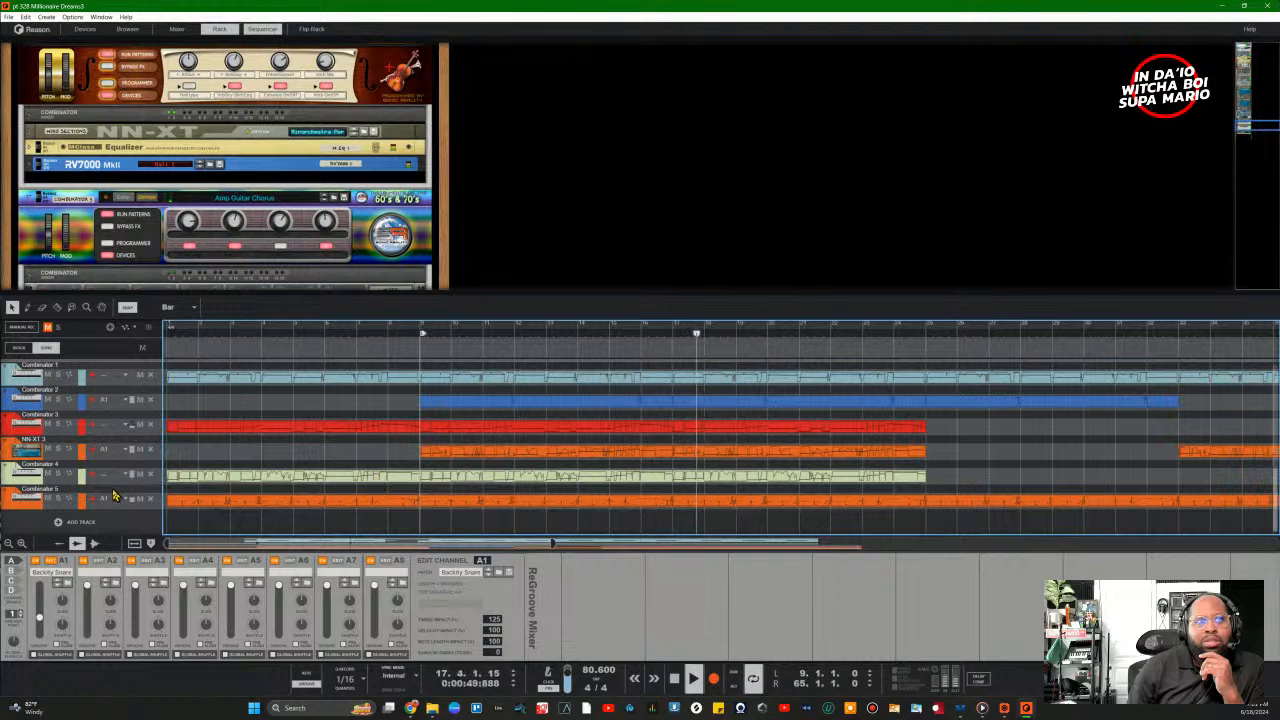
Step: Try solos on Combinator 5, Combinator 4, NN-XT 3 and Combinator 3, then stop playback
click(57, 499)
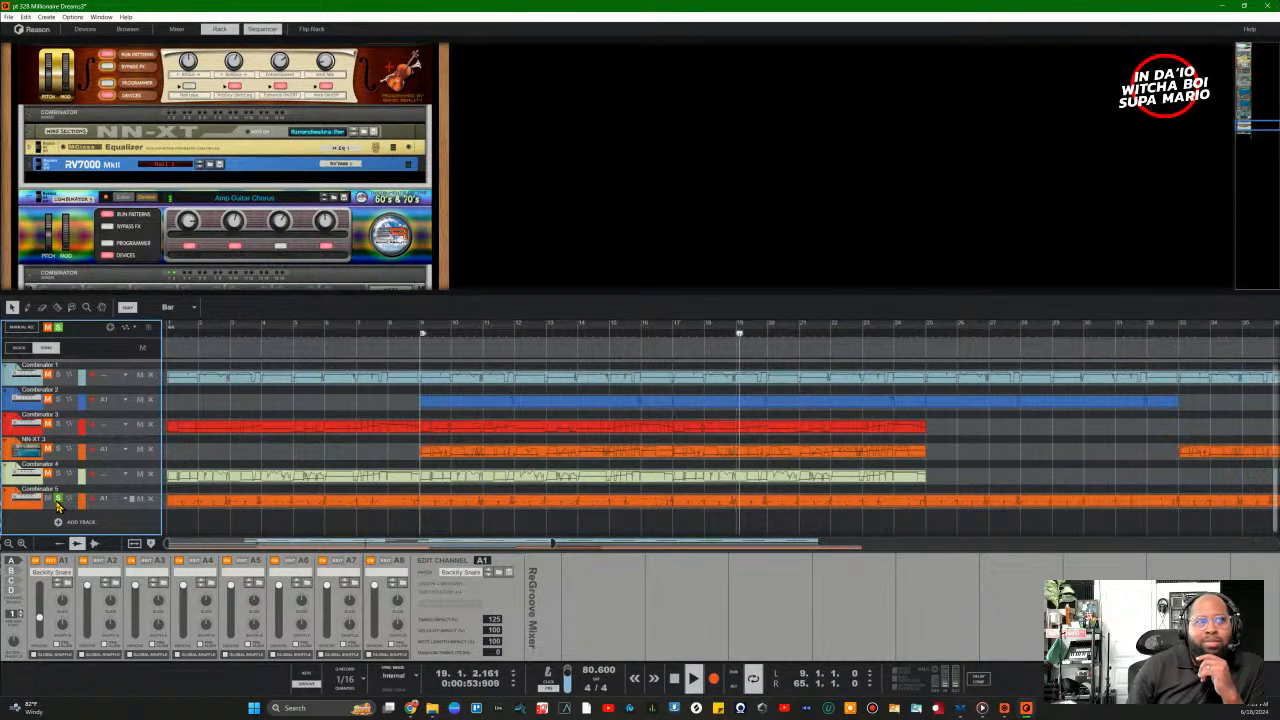
click(57, 499)
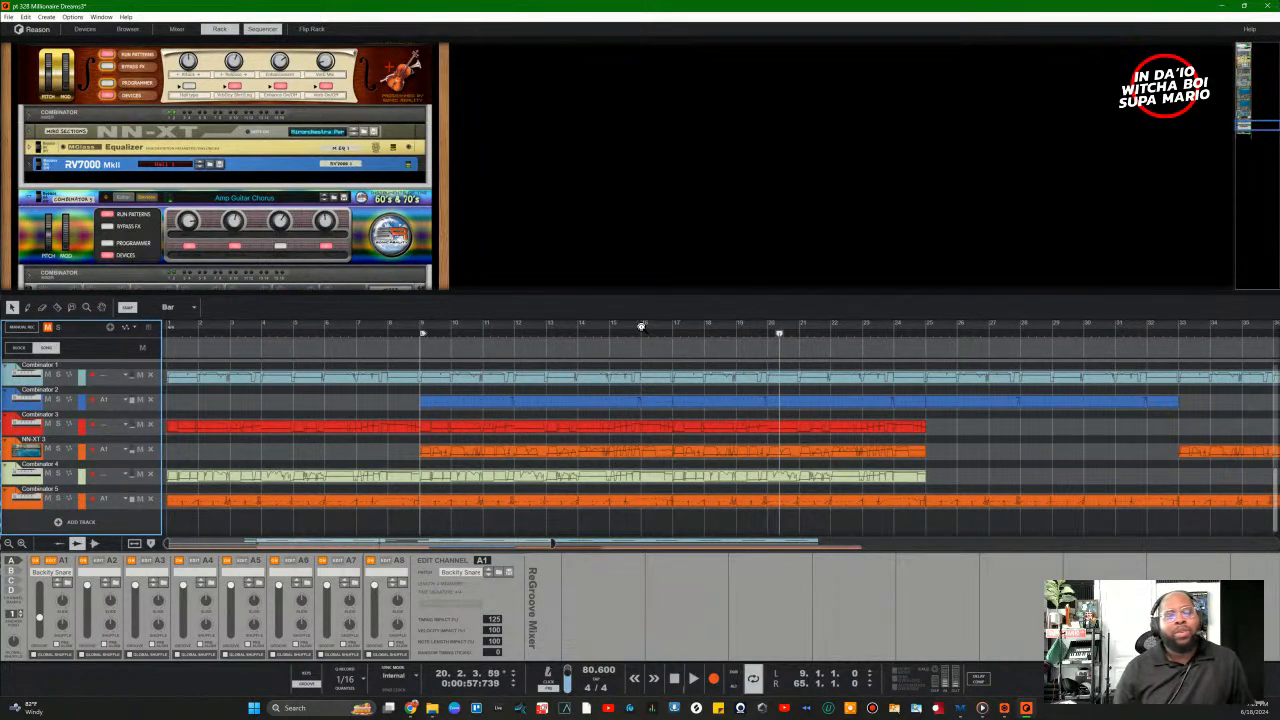
click(57, 476)
click(57, 476)
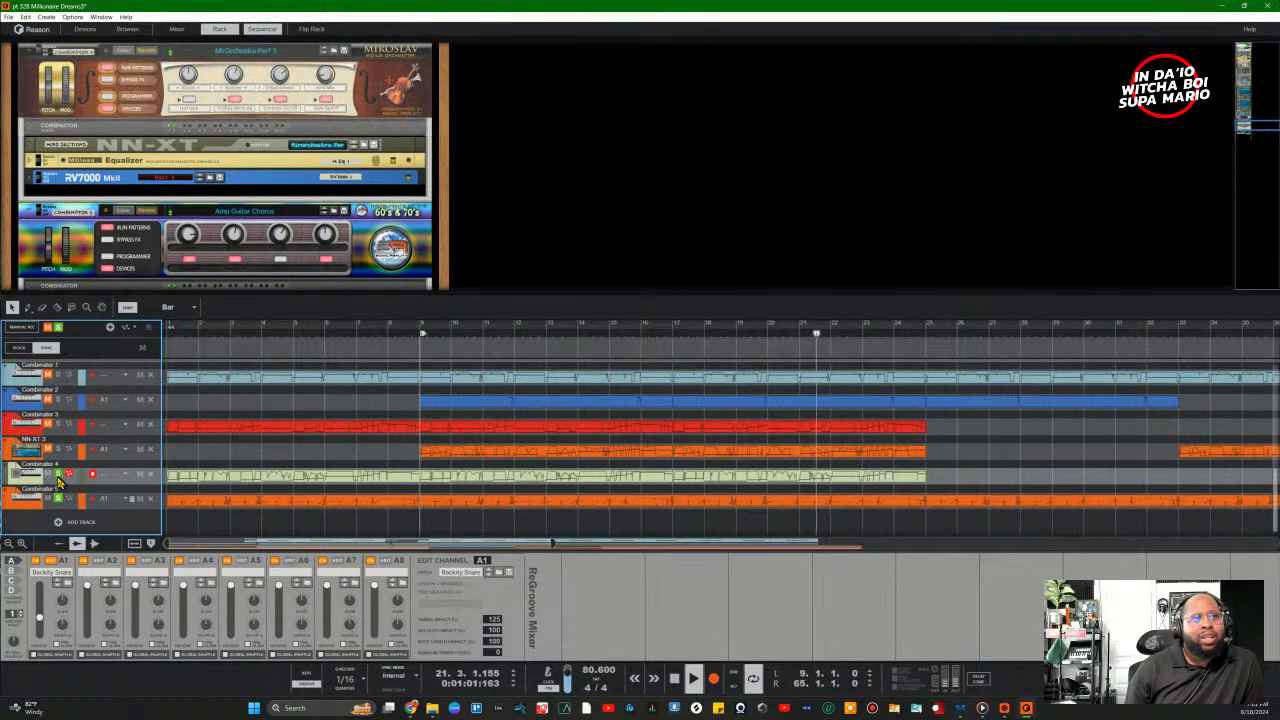
click(58, 451)
click(58, 451)
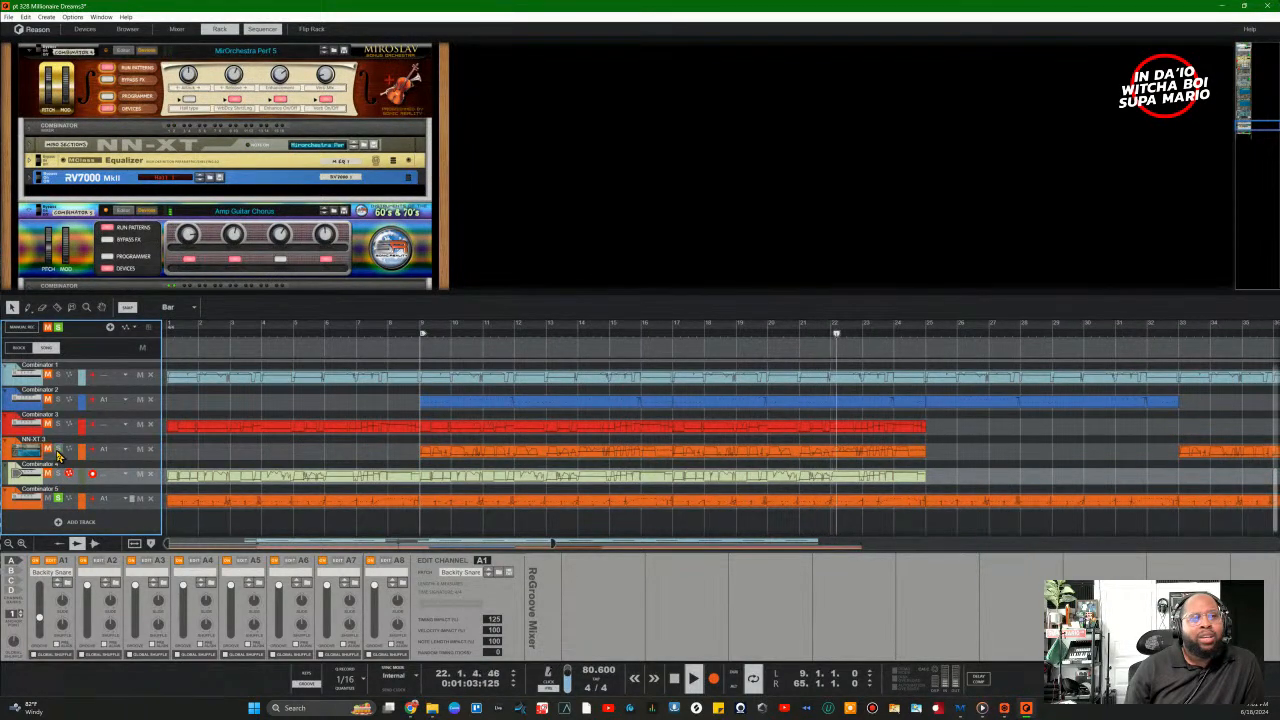
click(59, 425)
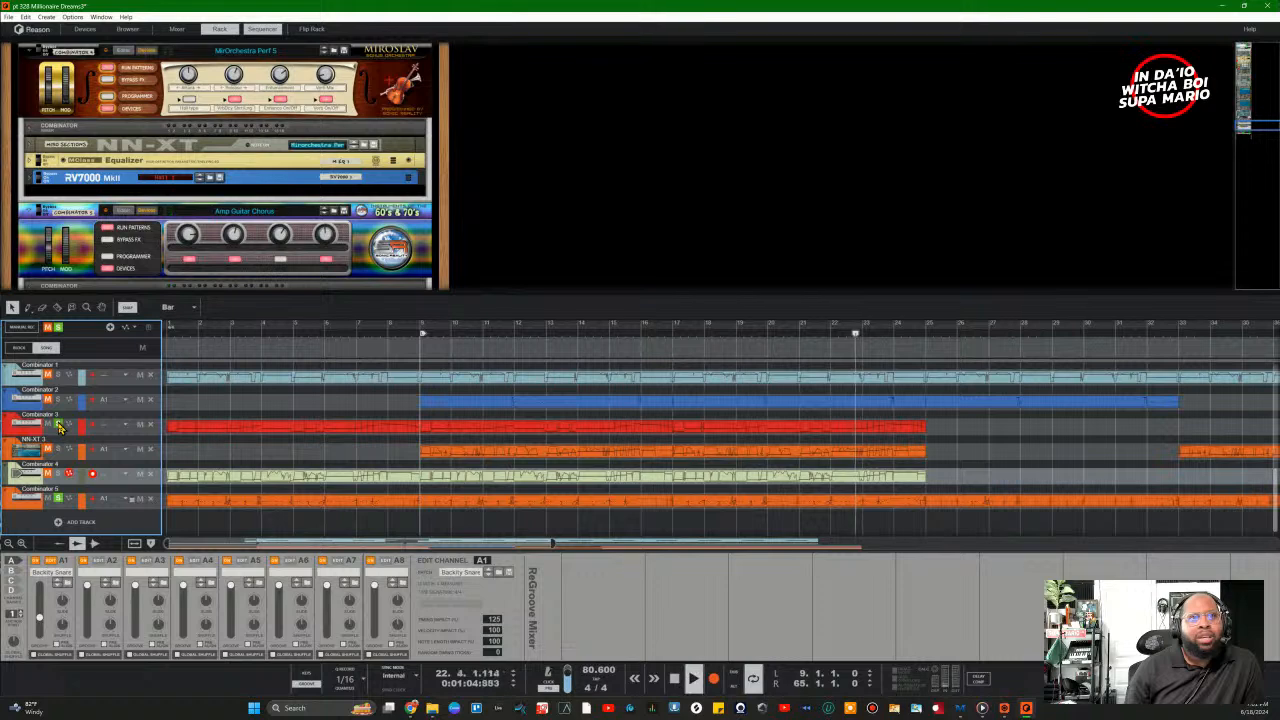
key(space)
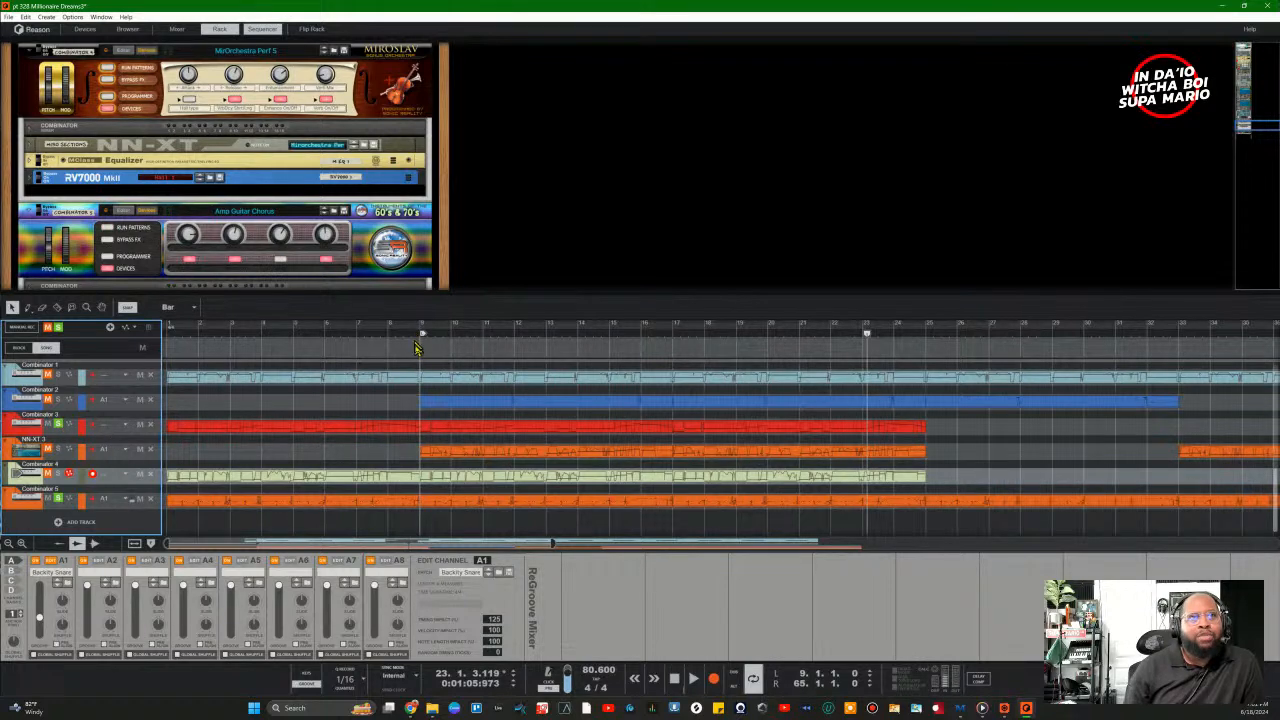
Step: Move the playhead back to bar 9, solo Combinator 2, and resume playback
click(416, 350)
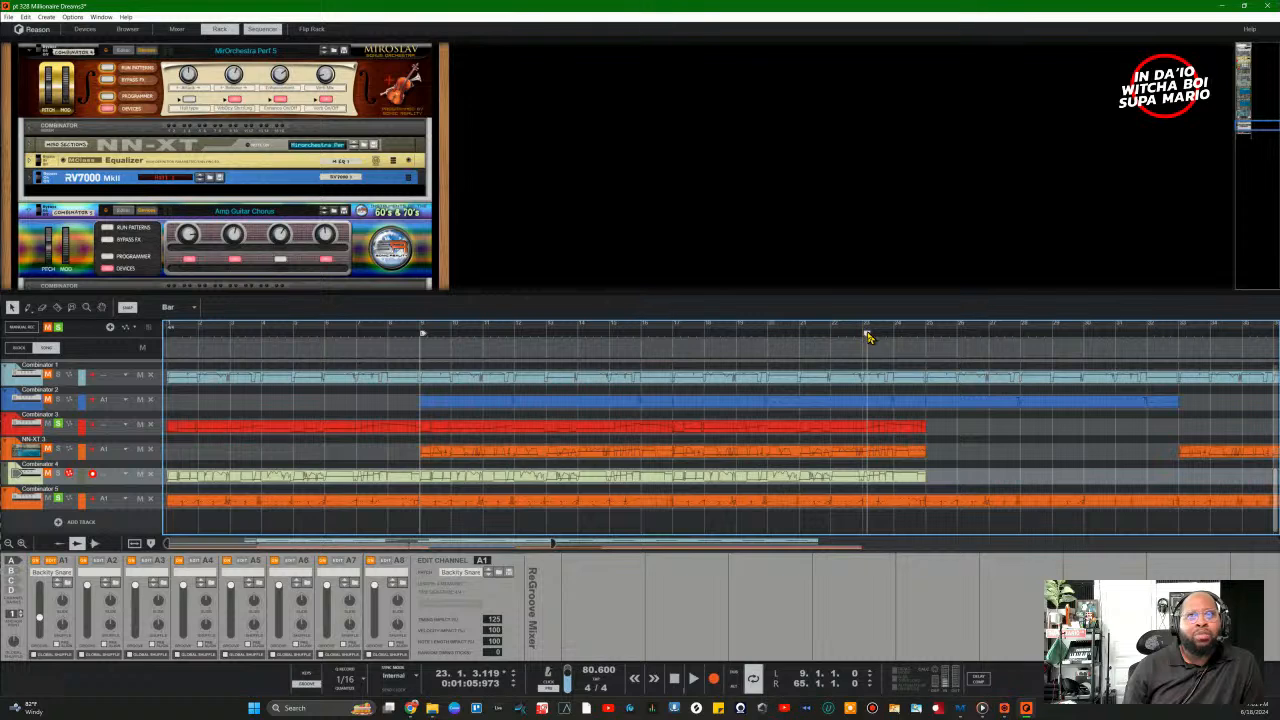
drag(868, 337, 412, 370)
click(58, 400)
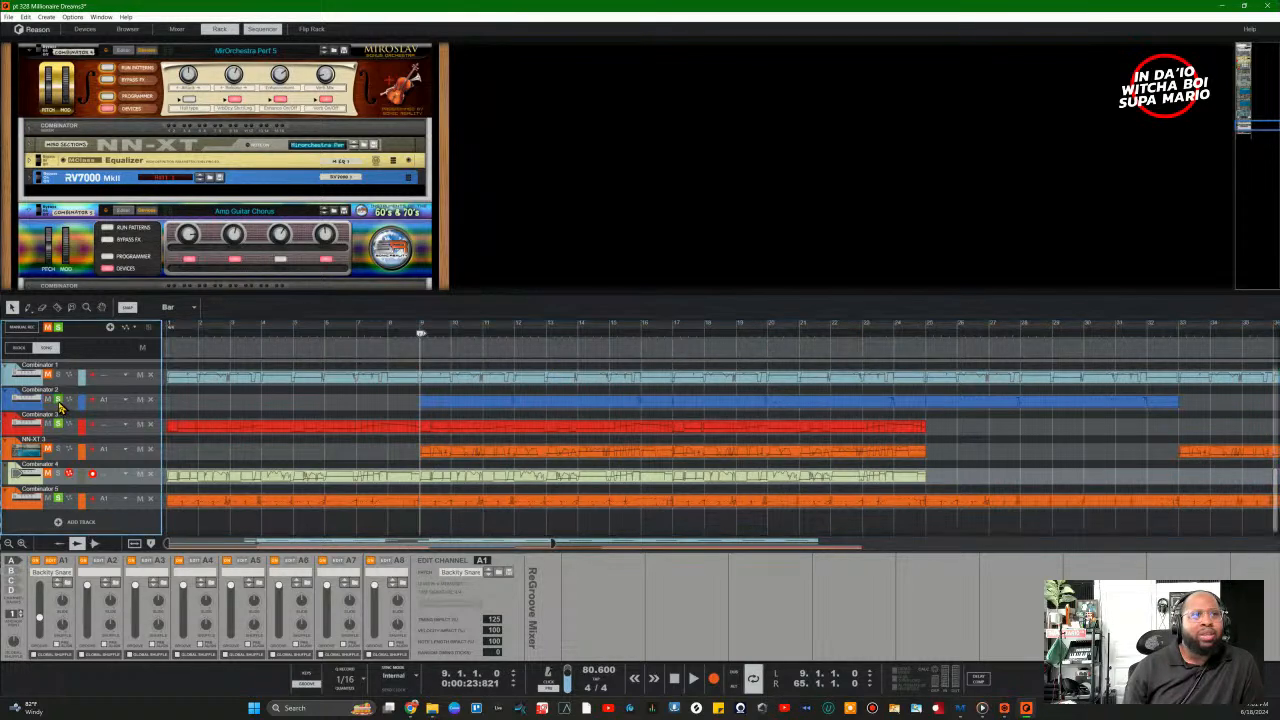
key(space)
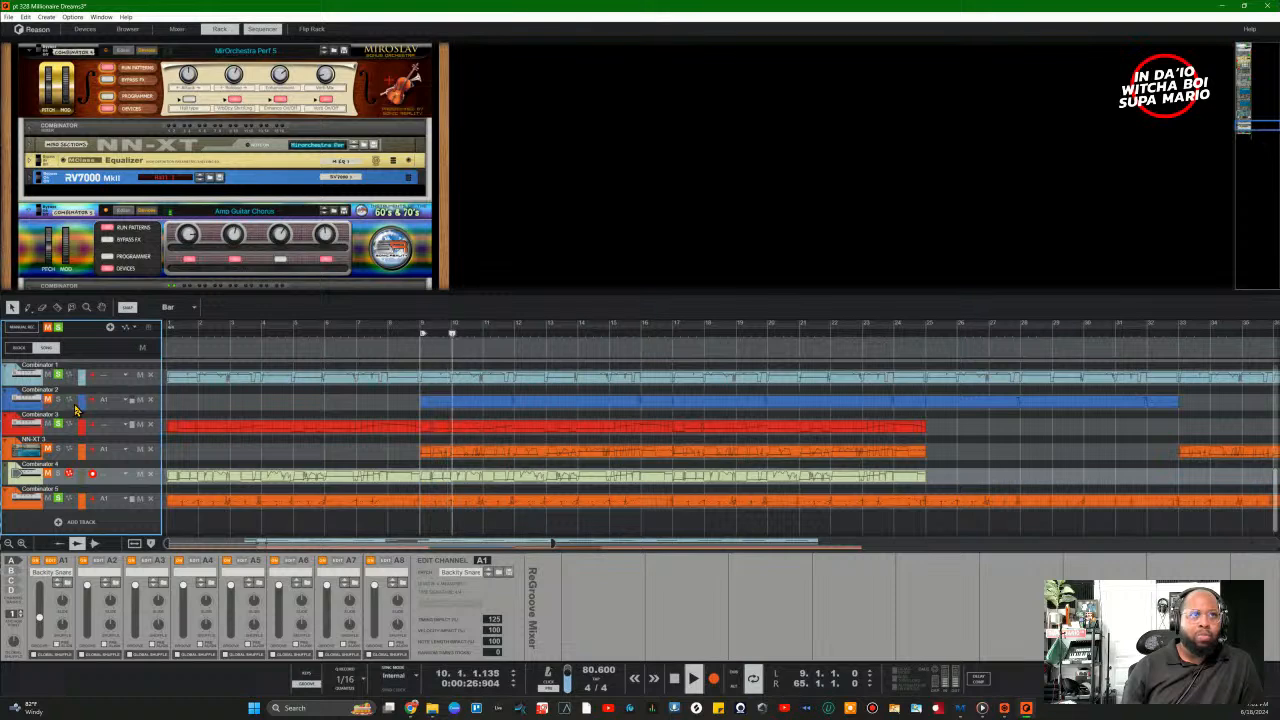
scroll(143, 440, up, 3)
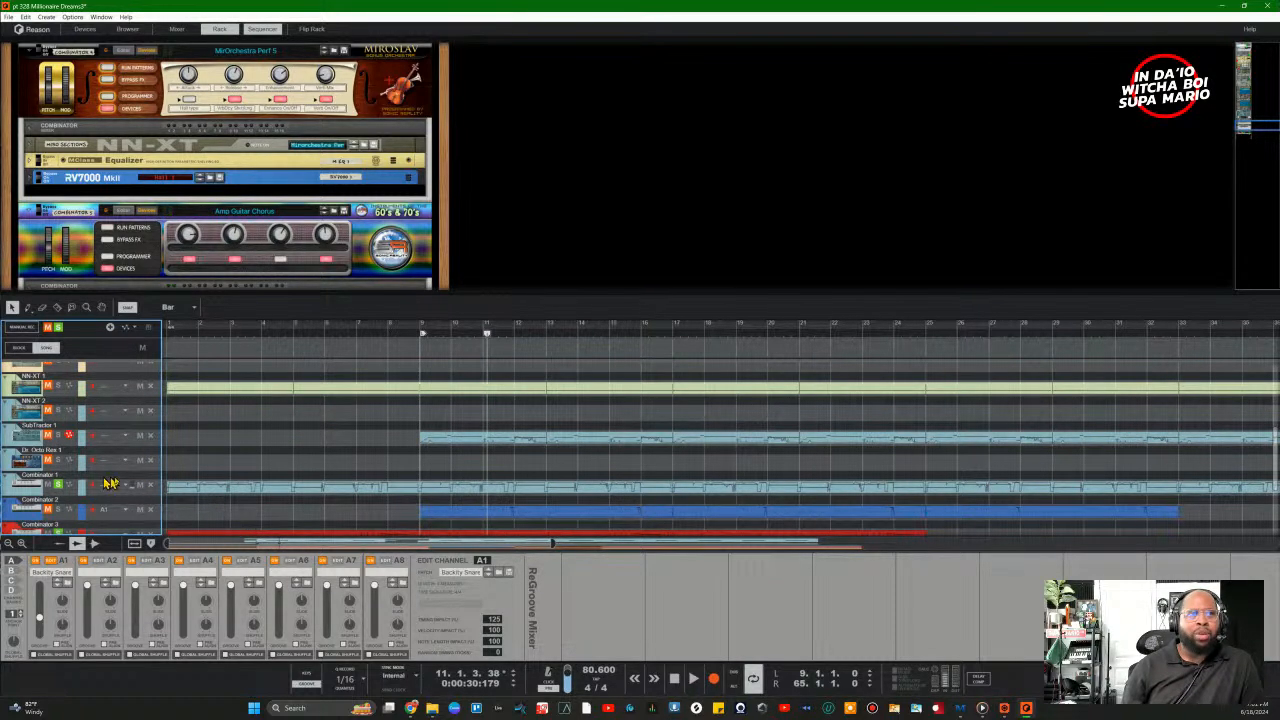
scroll(118, 484, down, 4)
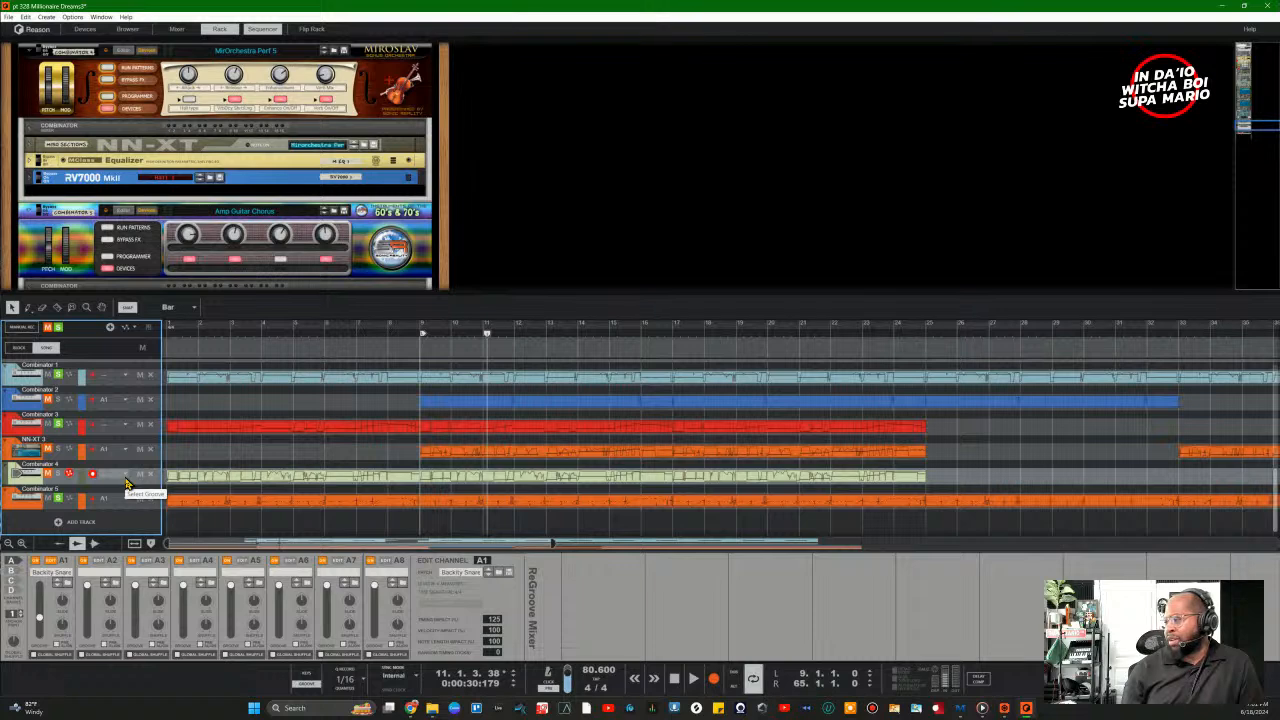
key(space)
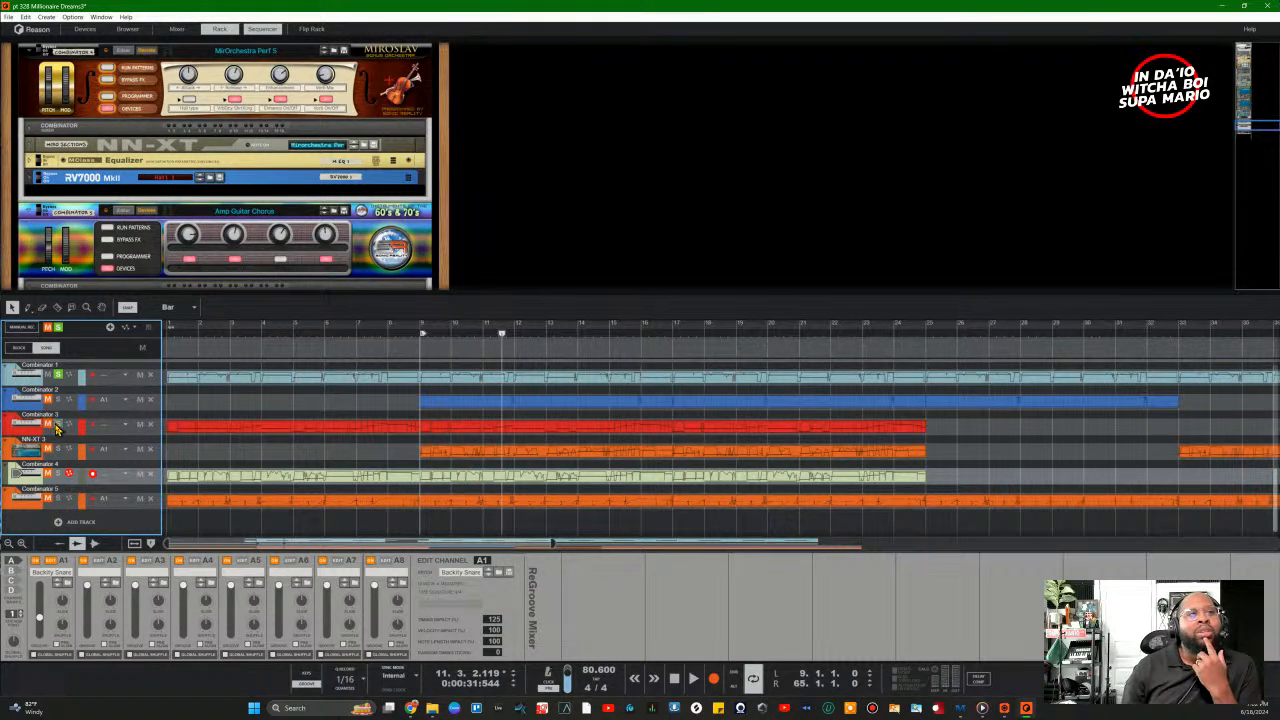
Step: Unsolo Combinator 1, scroll up to the NN-XT, and select its Mellow Mood sample zones
click(59, 375)
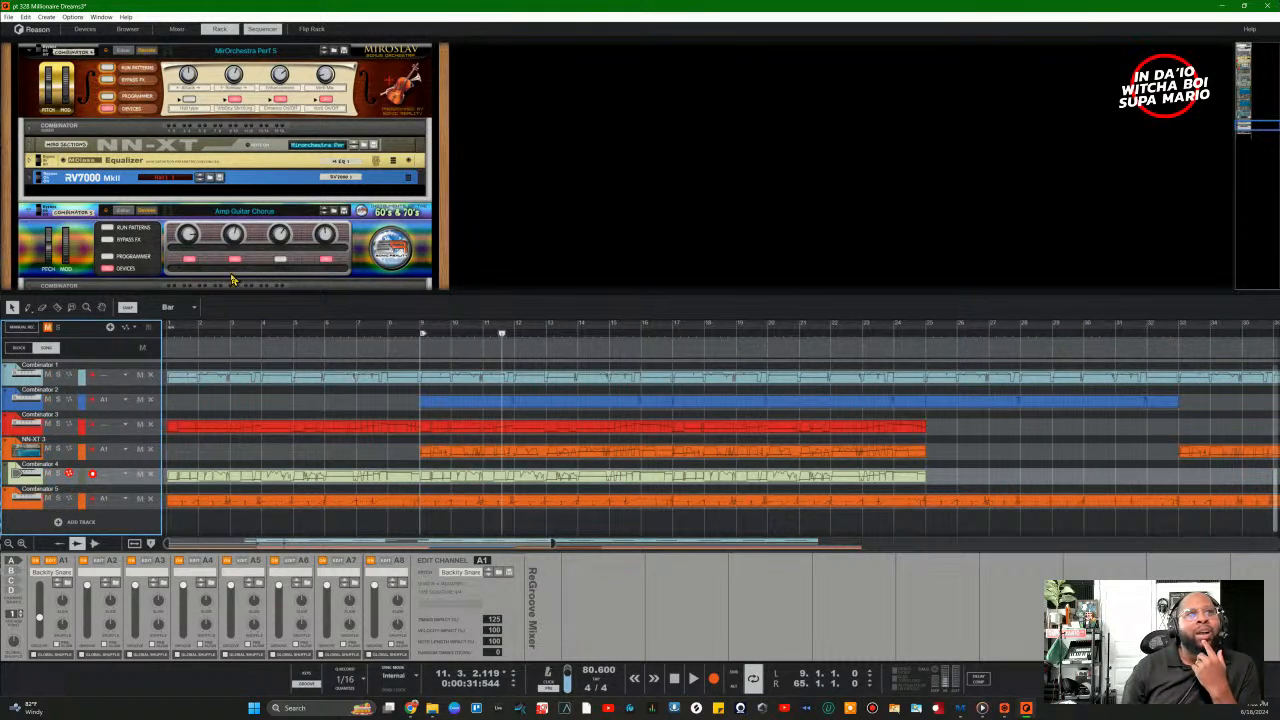
scroll(232, 280, up, 8)
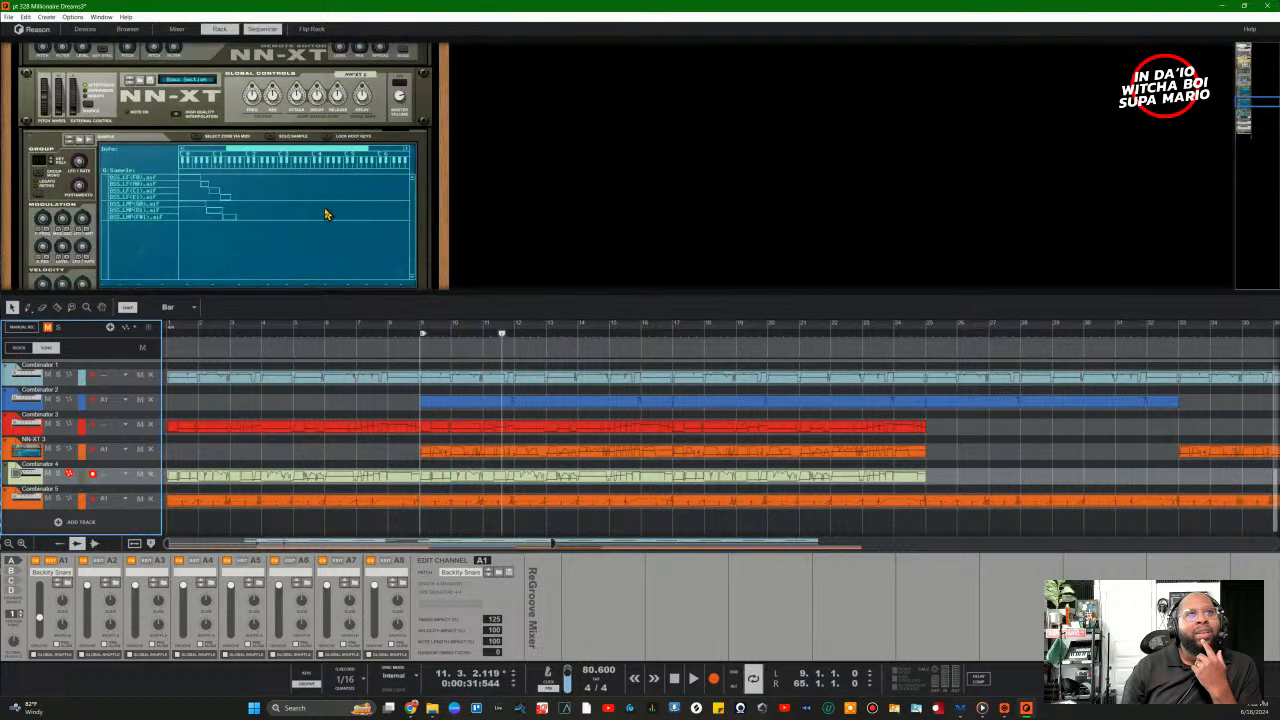
scroll(320, 216, up, 5)
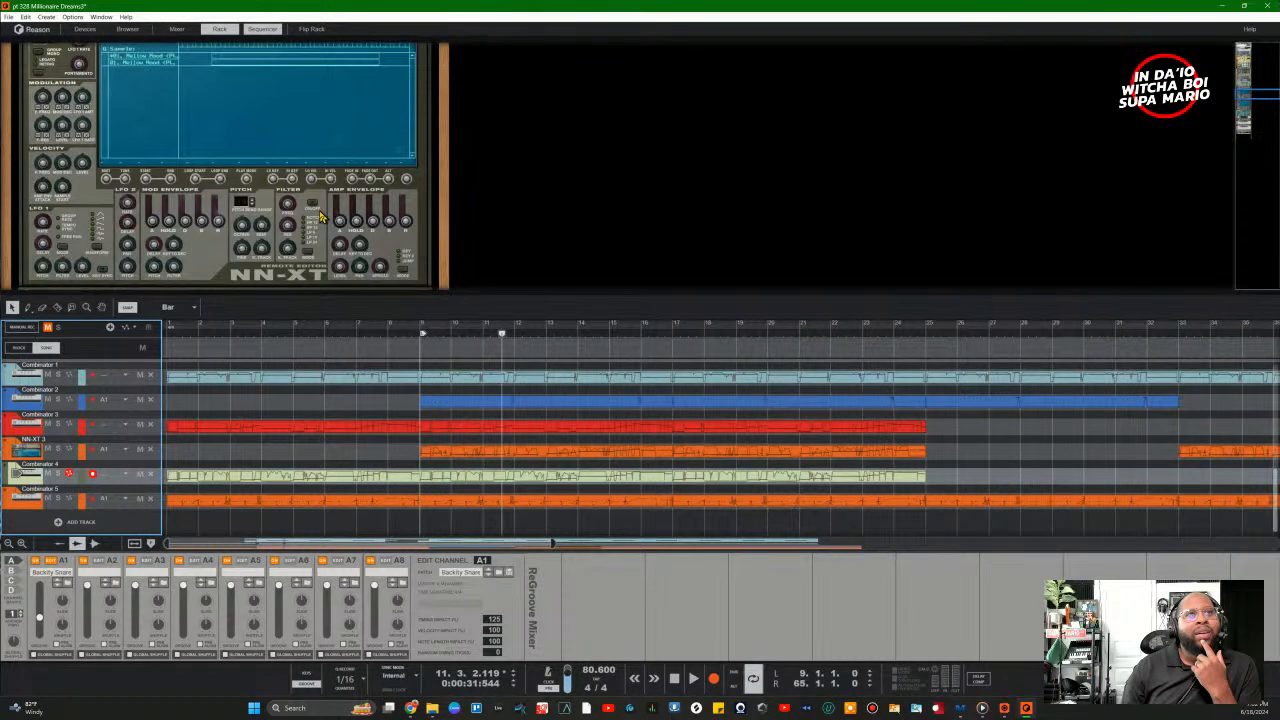
scroll(280, 208, up, 3)
click(152, 175)
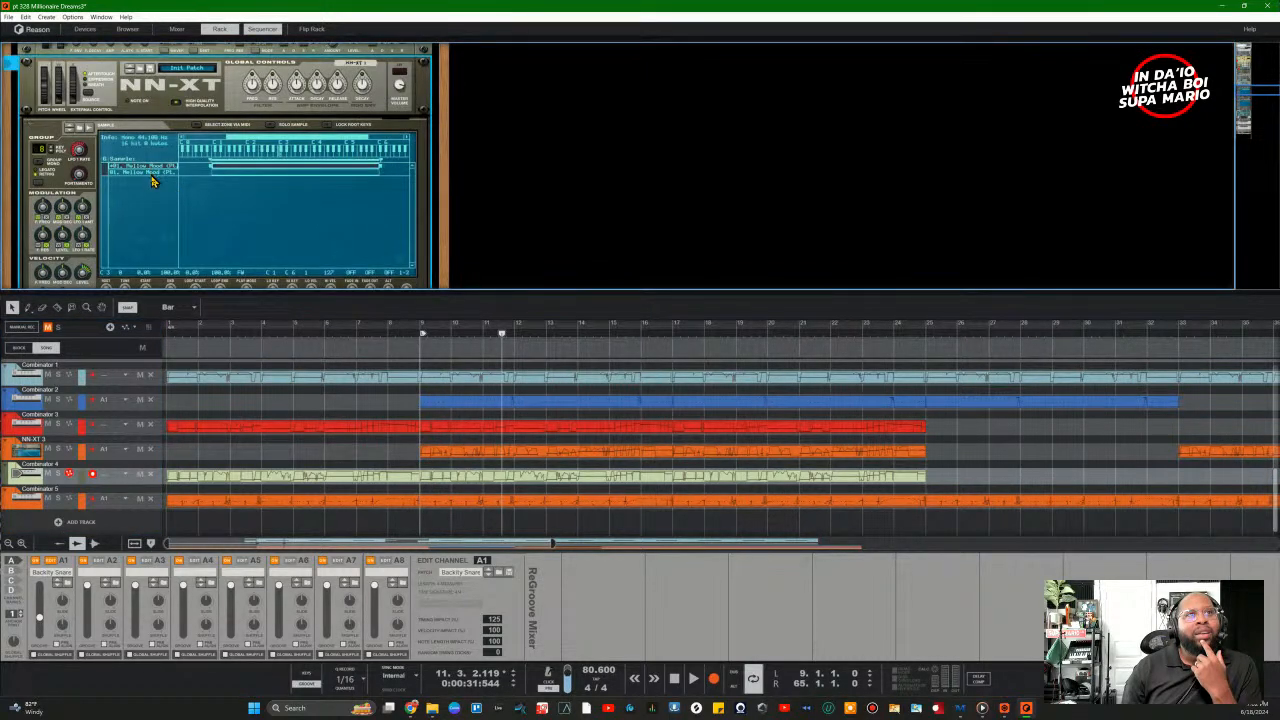
click(153, 182)
click(153, 174)
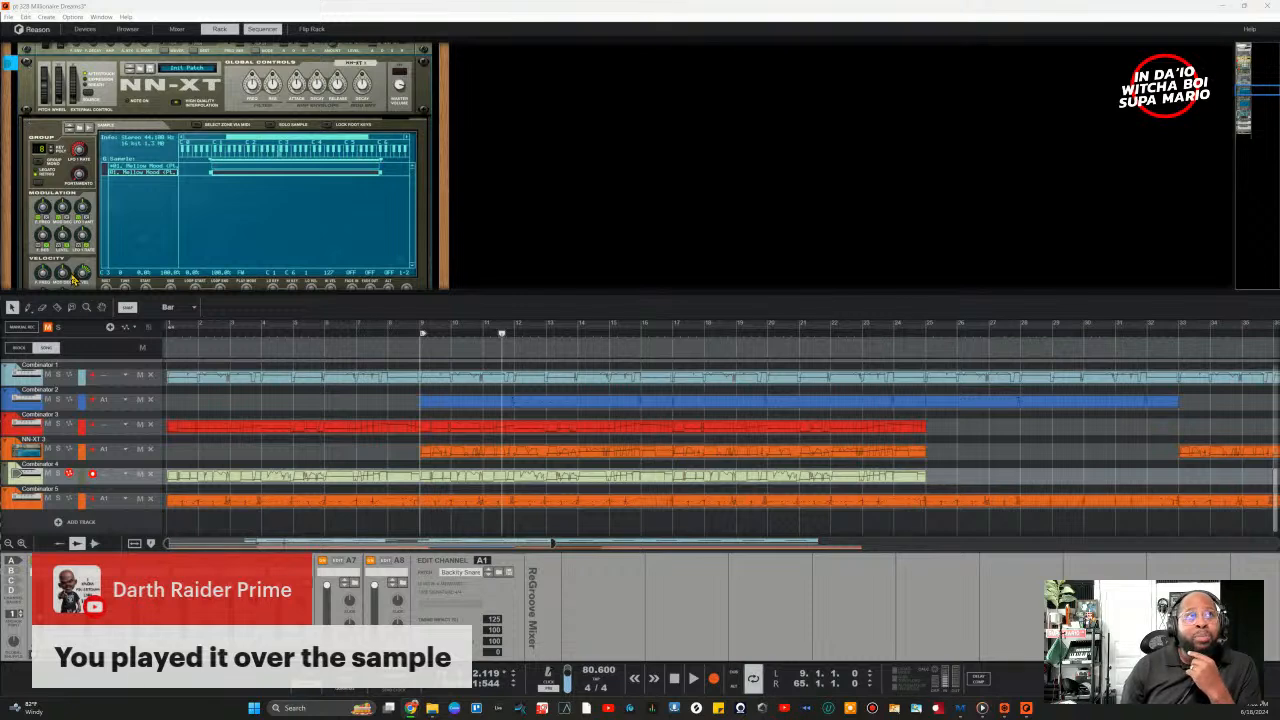
click(11, 15)
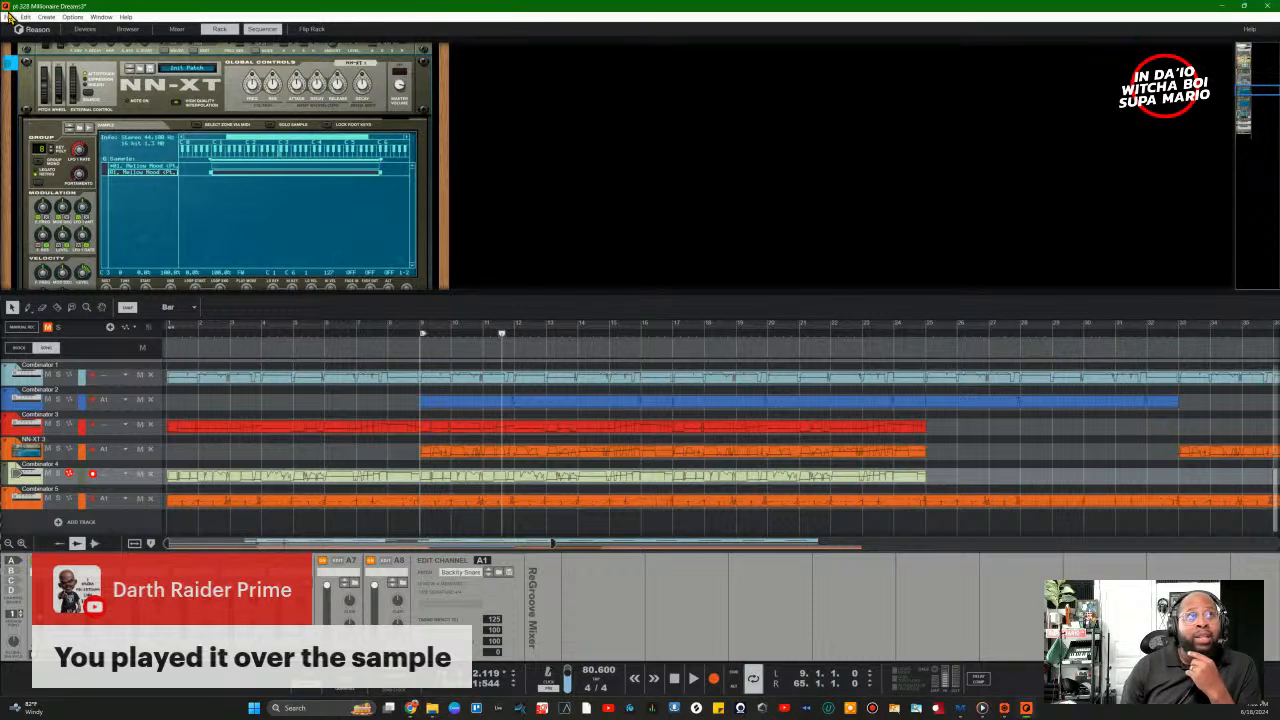
click(9, 17)
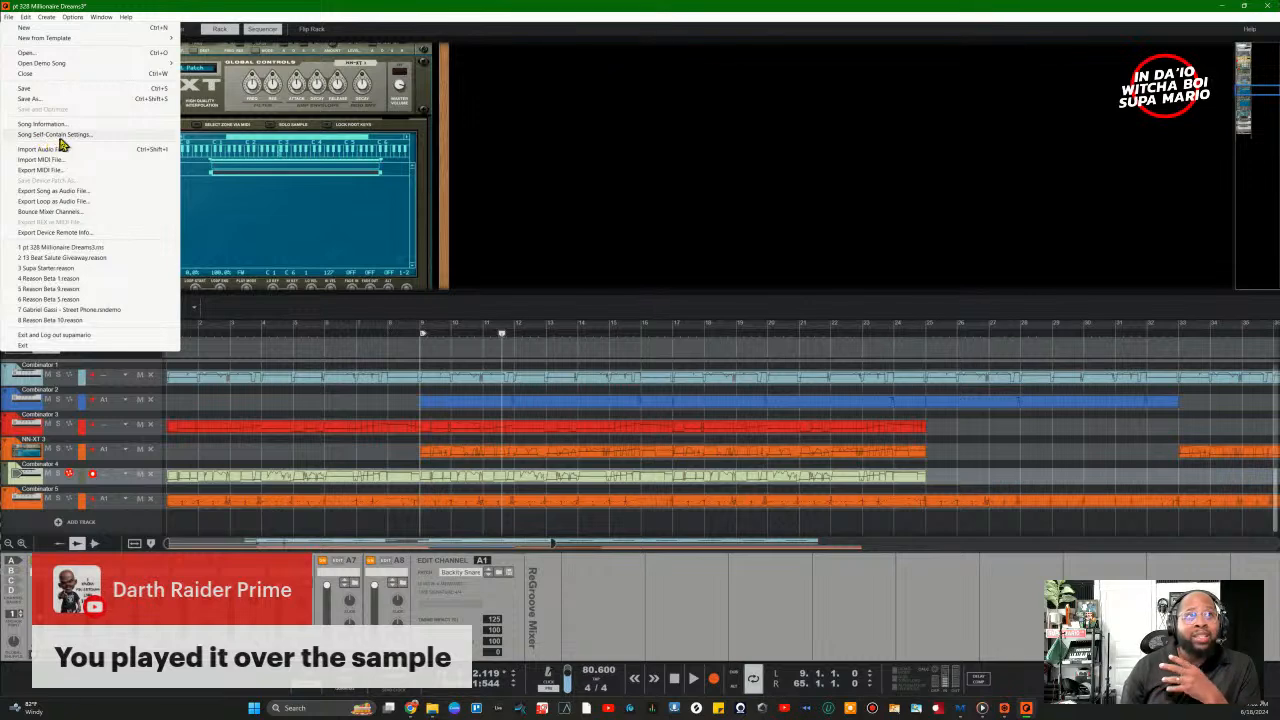
click(55, 134)
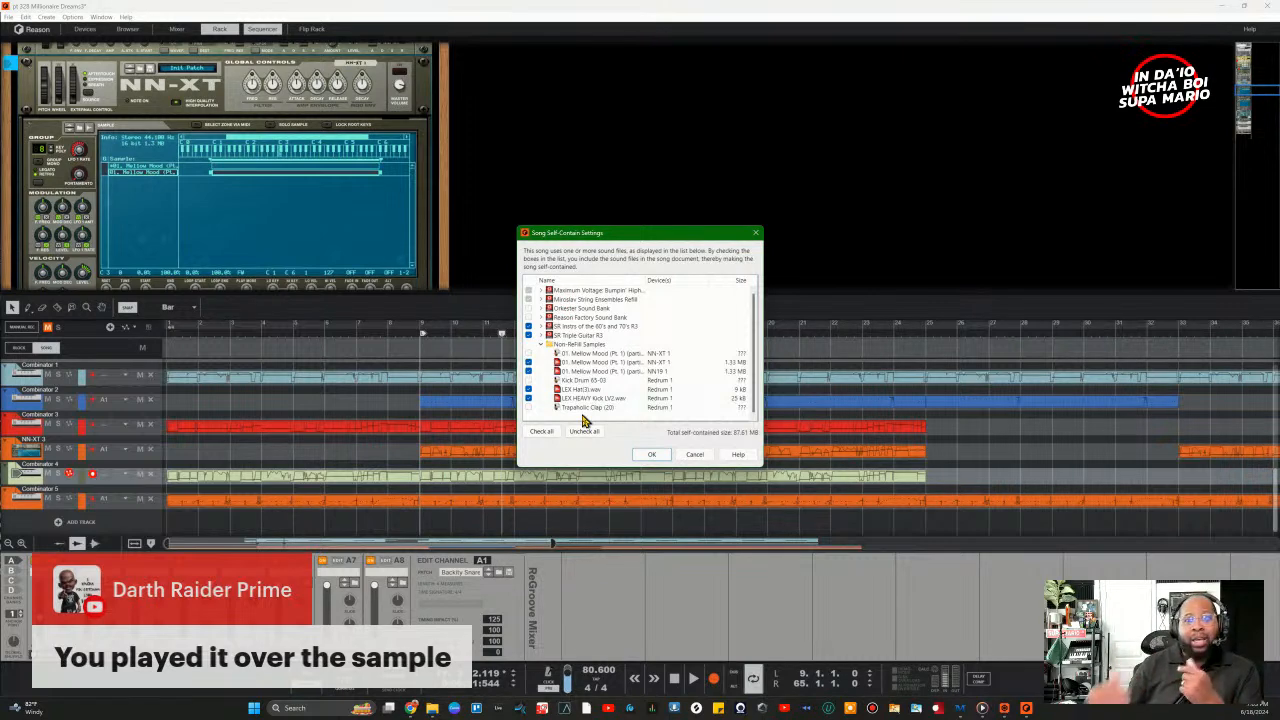
click(695, 454)
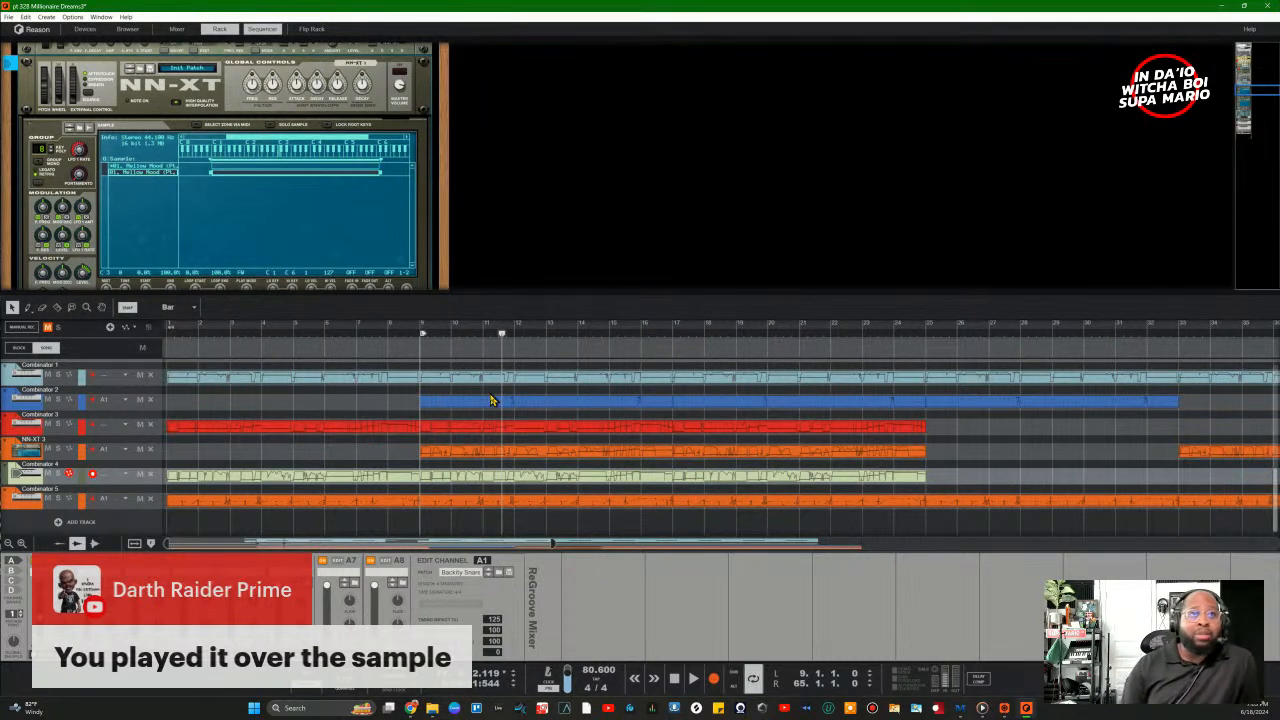
Step: Play the song and zoom the sequencer out to show the whole Combinator and NN-XT 3 arrangement
key(space)
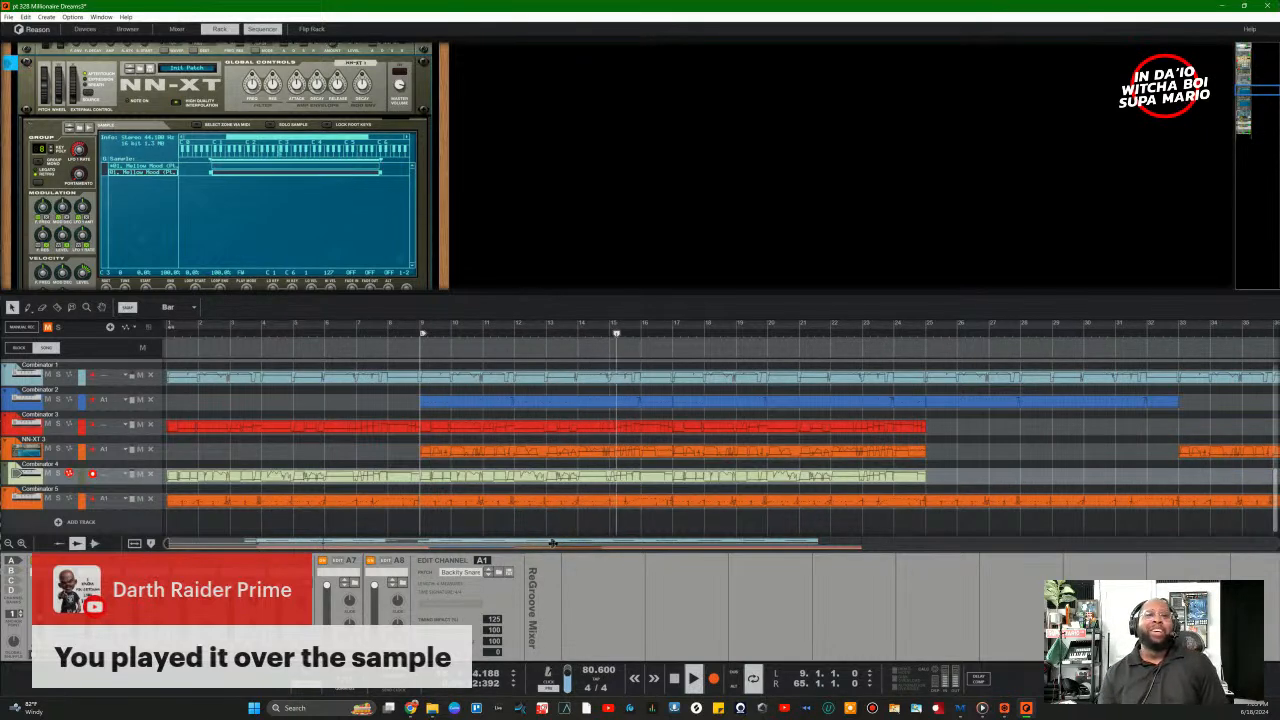
drag(555, 544, 883, 571)
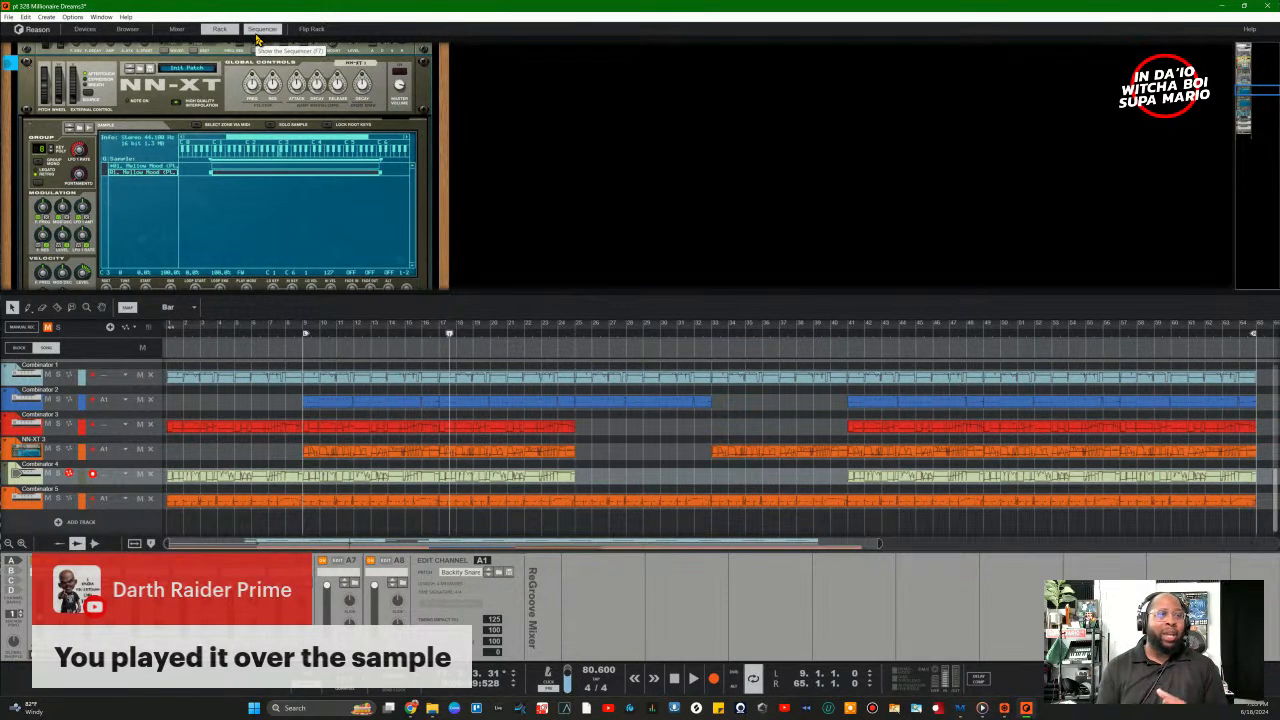
Step: Make the song self-contained, including all checked samples in the song file
click(11, 19)
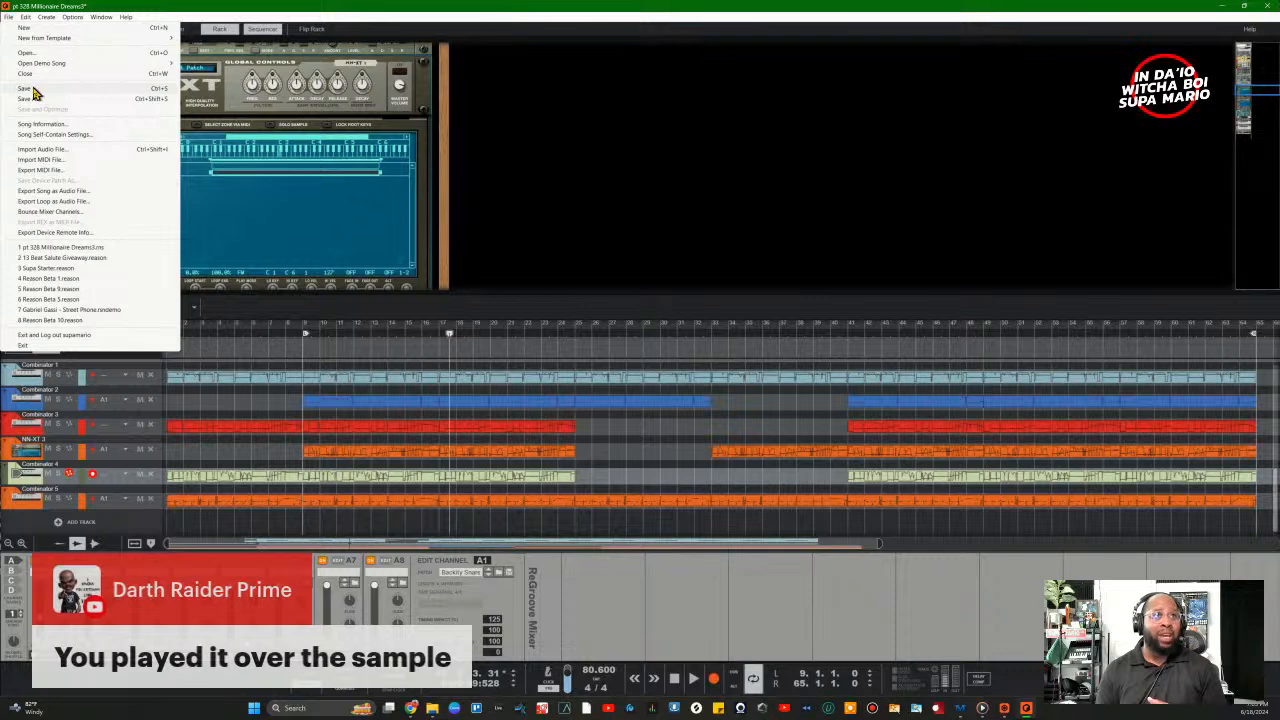
click(42, 136)
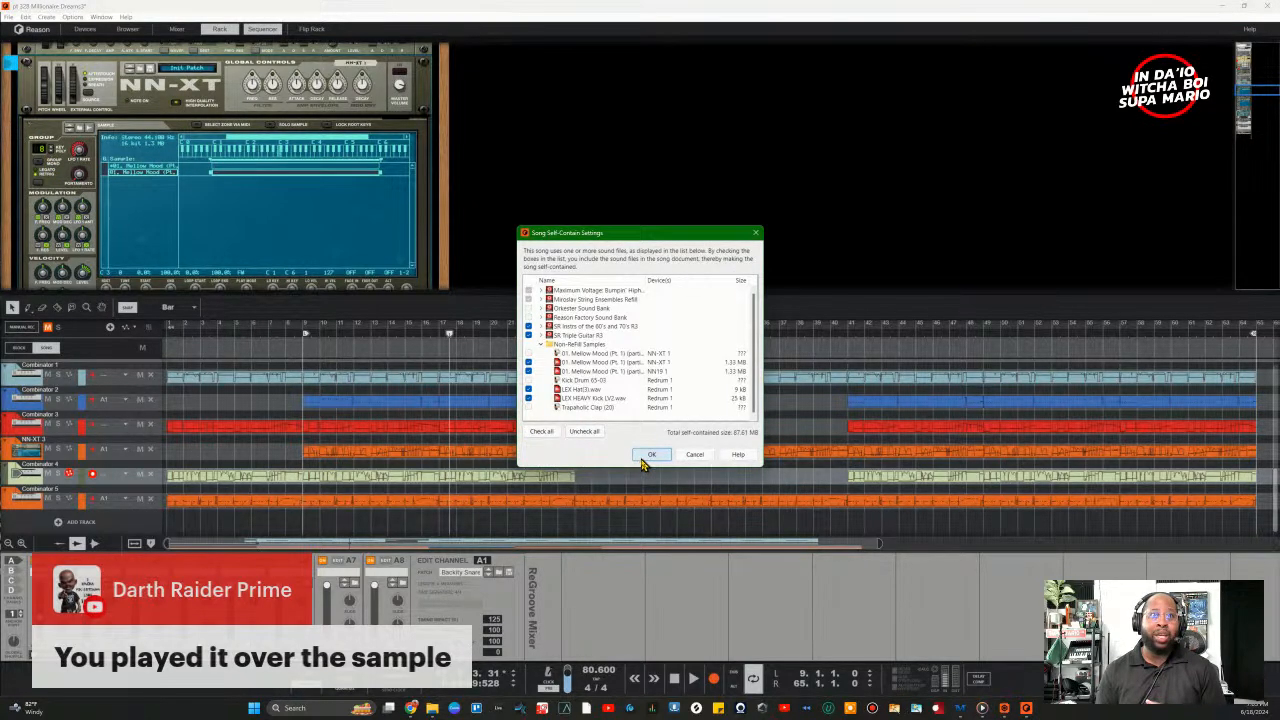
click(648, 456)
click(10, 17)
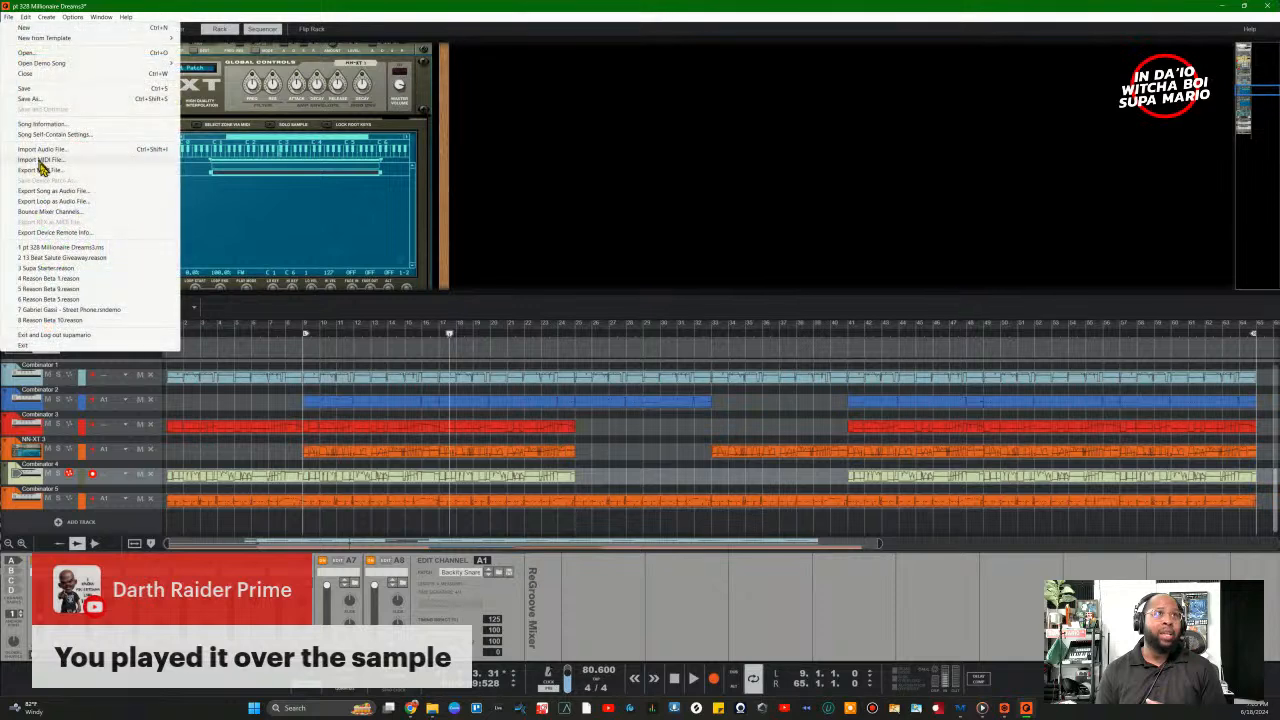
Step: Save the song as 'pt 328 Millionaire Dreams3' in the prime wetransfer folder's New folder
click(37, 98)
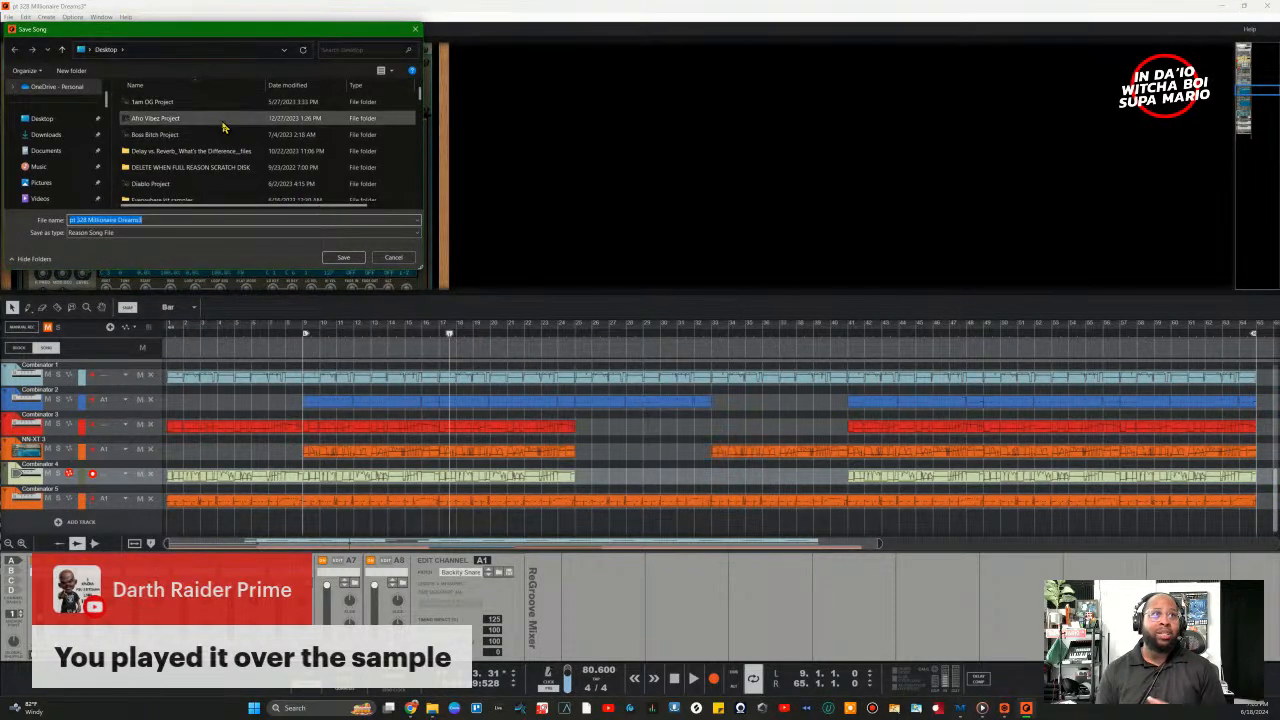
drag(212, 28, 576, 135)
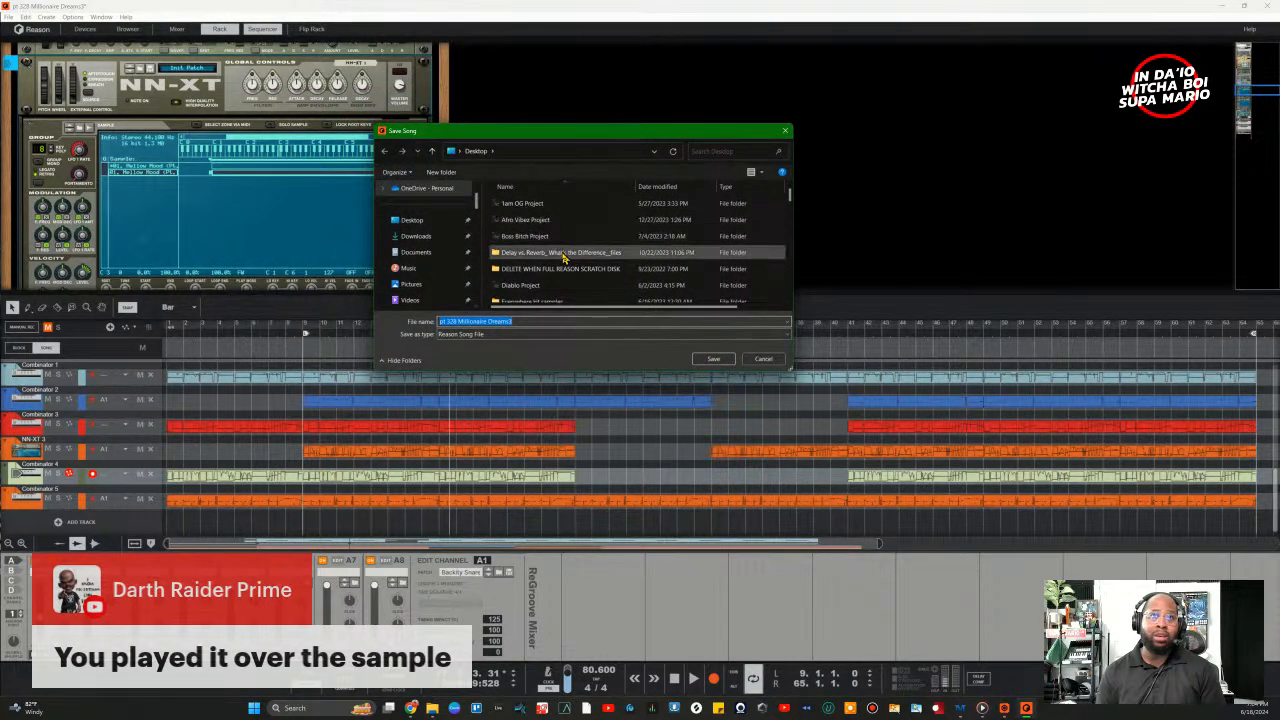
click(700, 187)
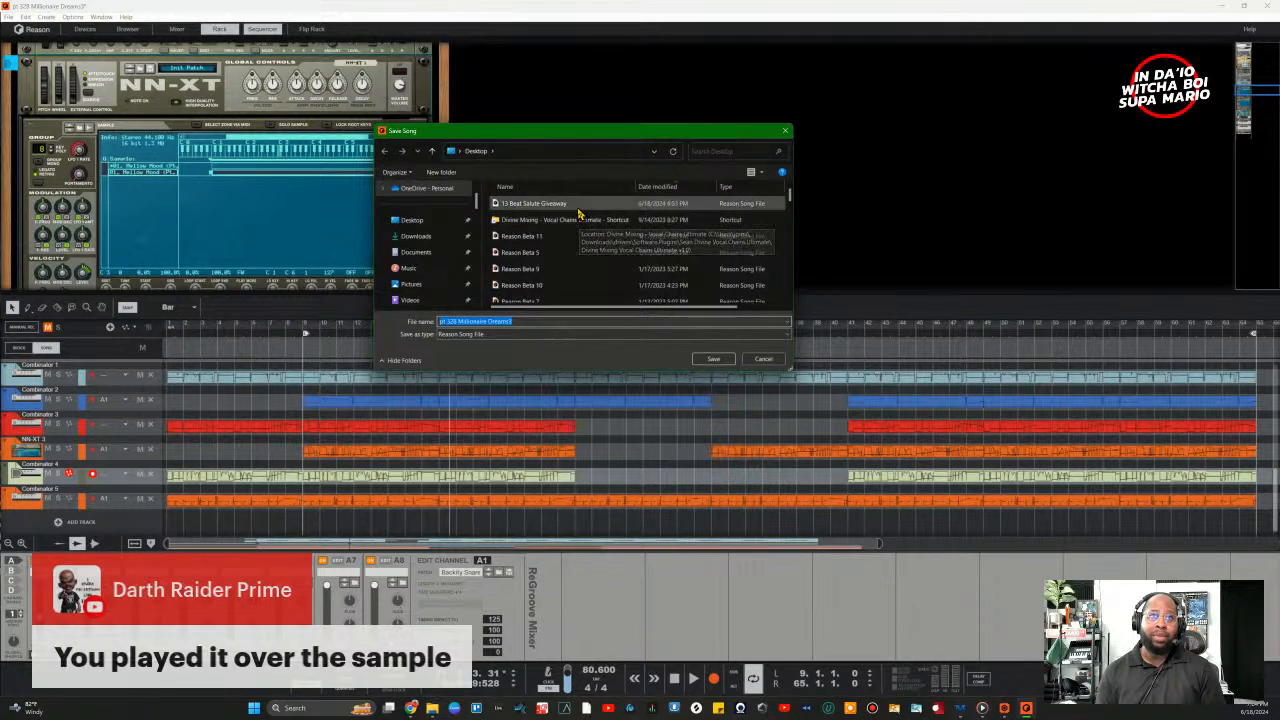
scroll(540, 245, down, 5)
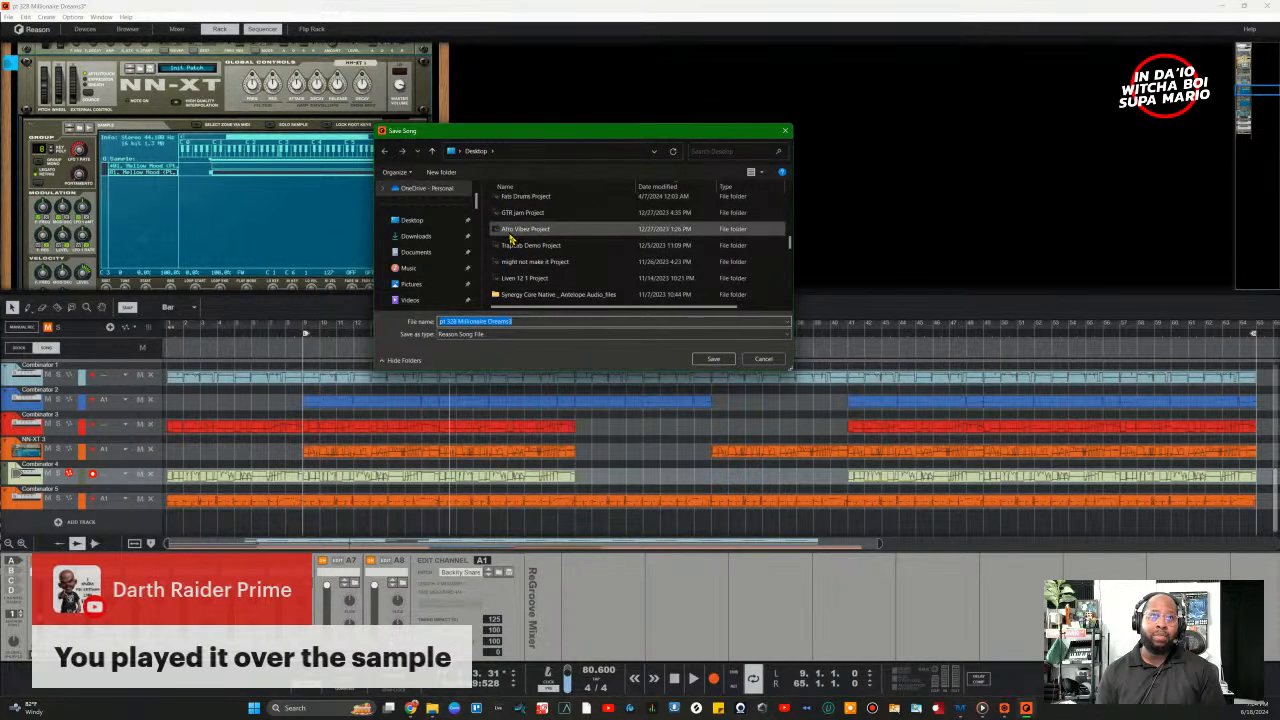
scroll(545, 275, up, 3)
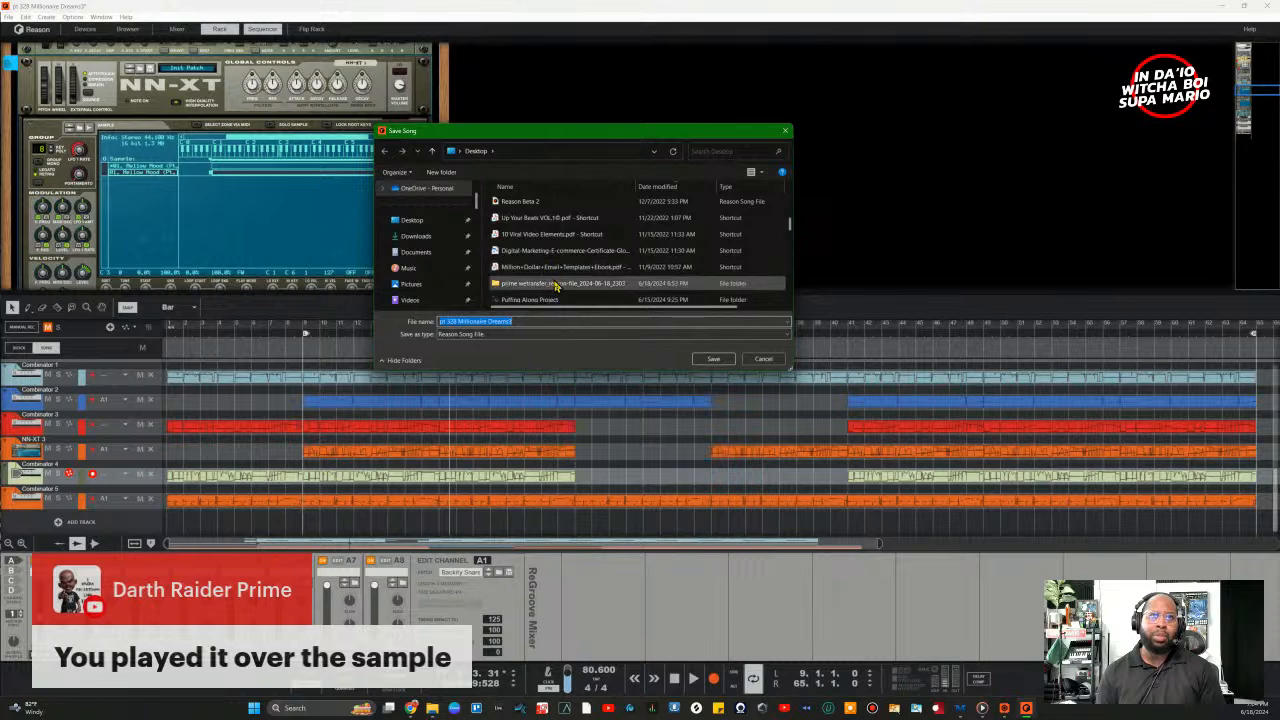
click(555, 285)
double_click(555, 285)
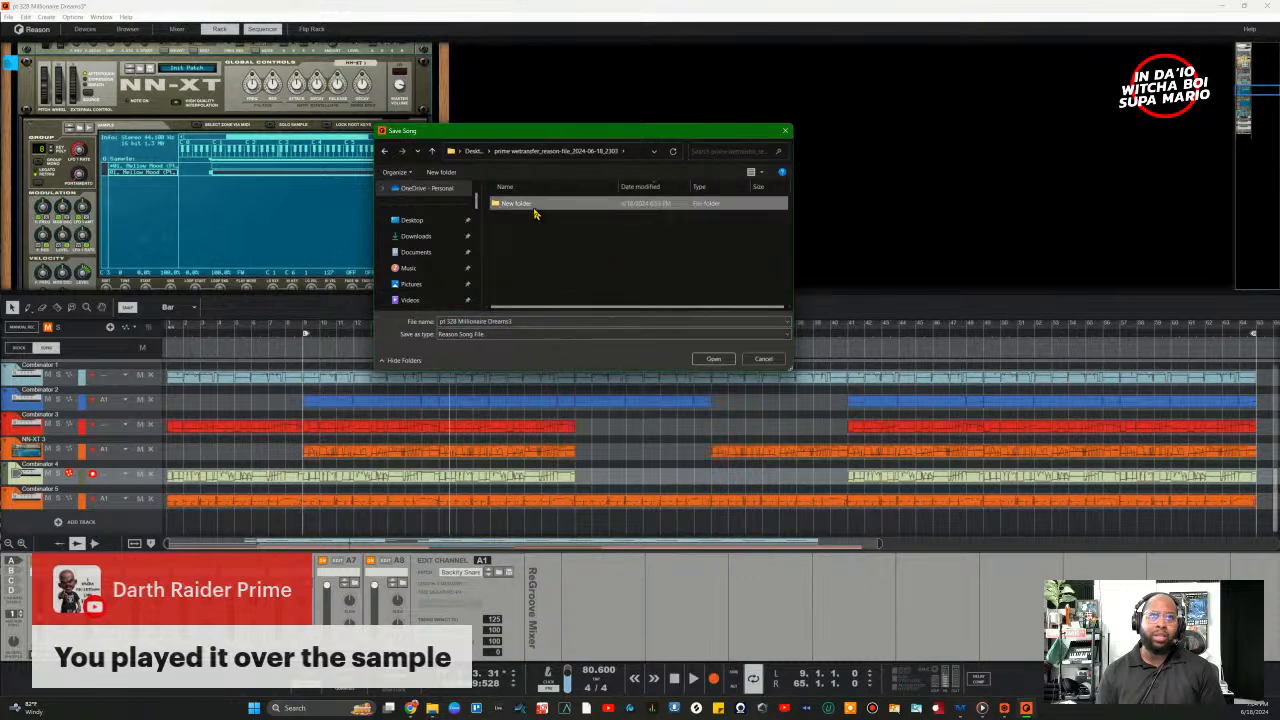
double_click(531, 208)
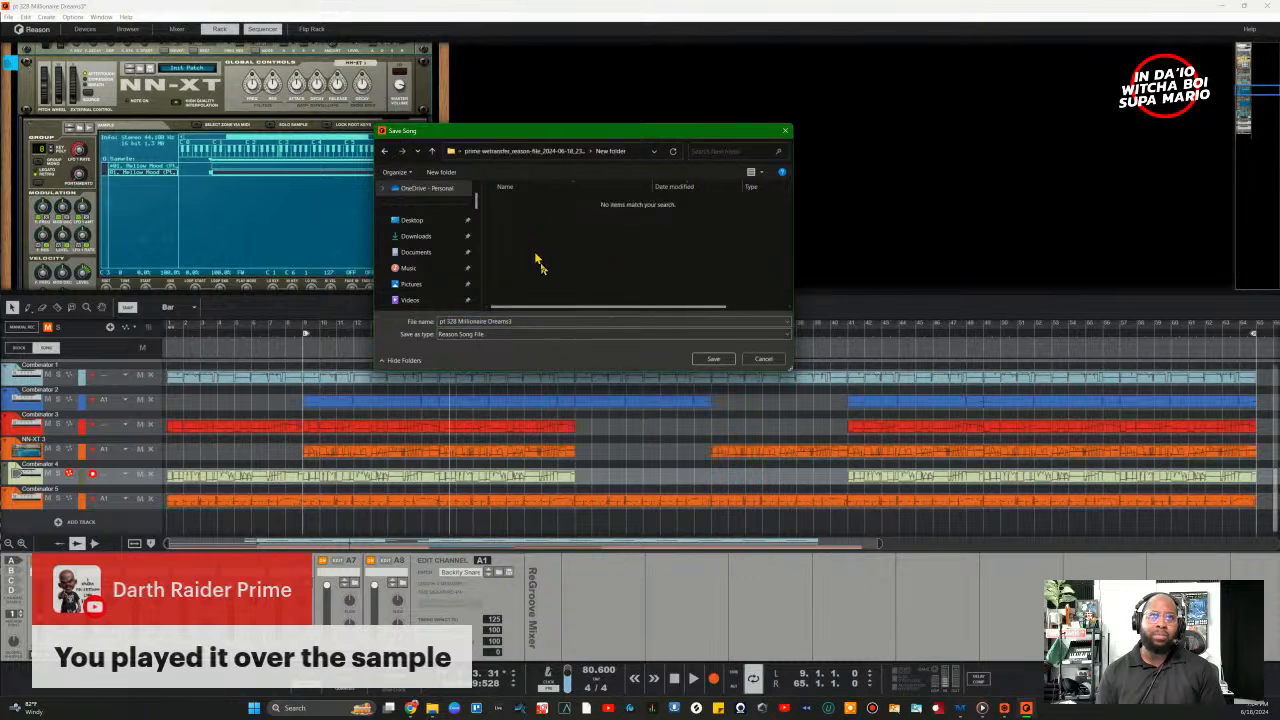
click(714, 359)
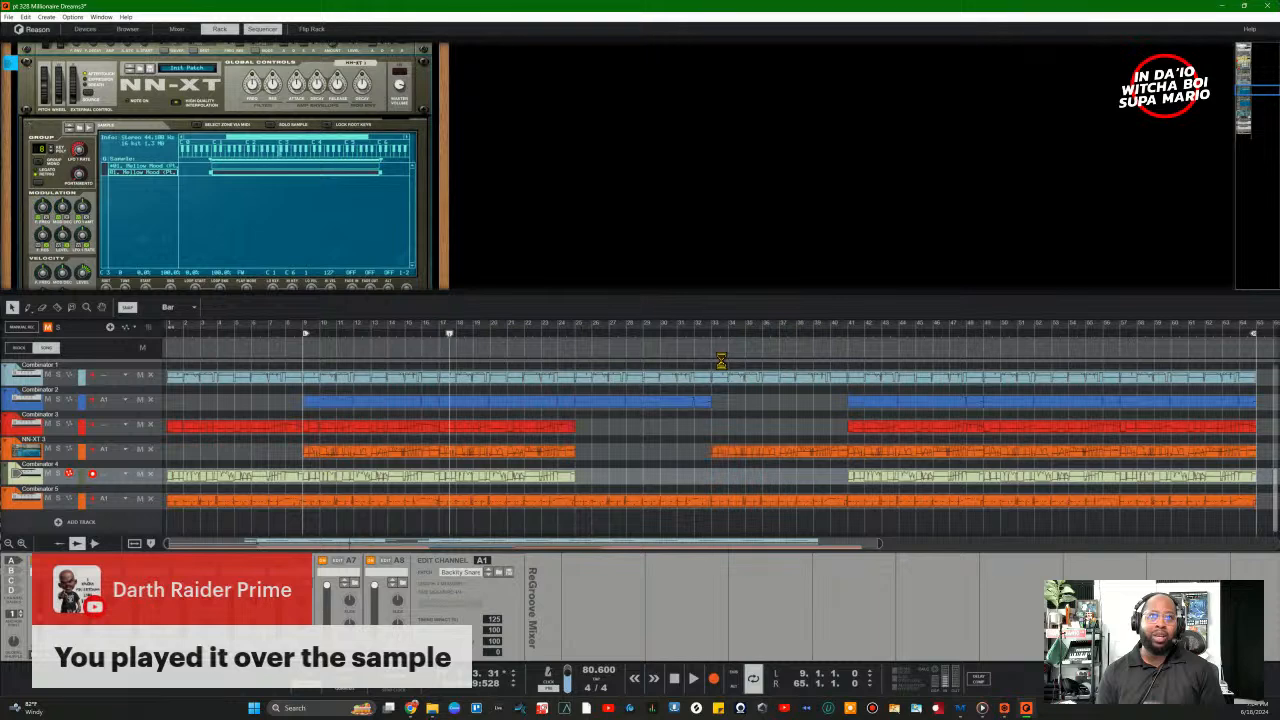
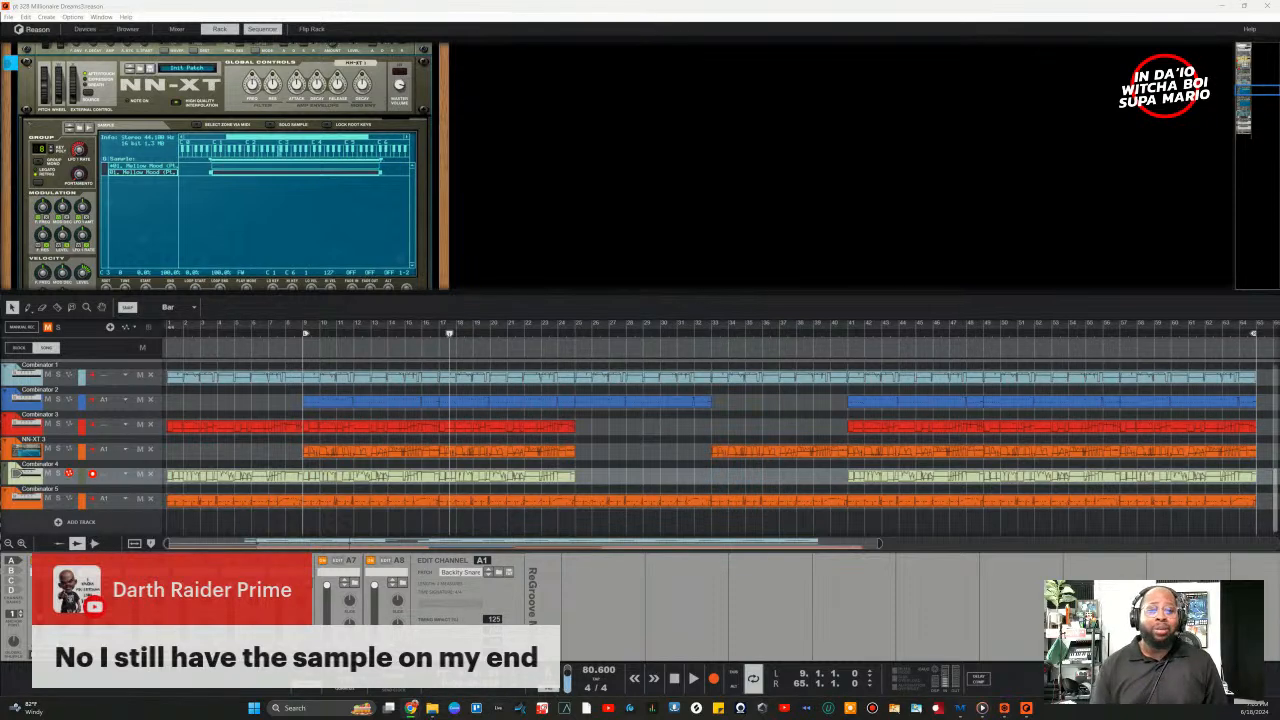
Step: Review the Song Self-Contain Settings without changes, then show the mixer above the device rack
click(9, 17)
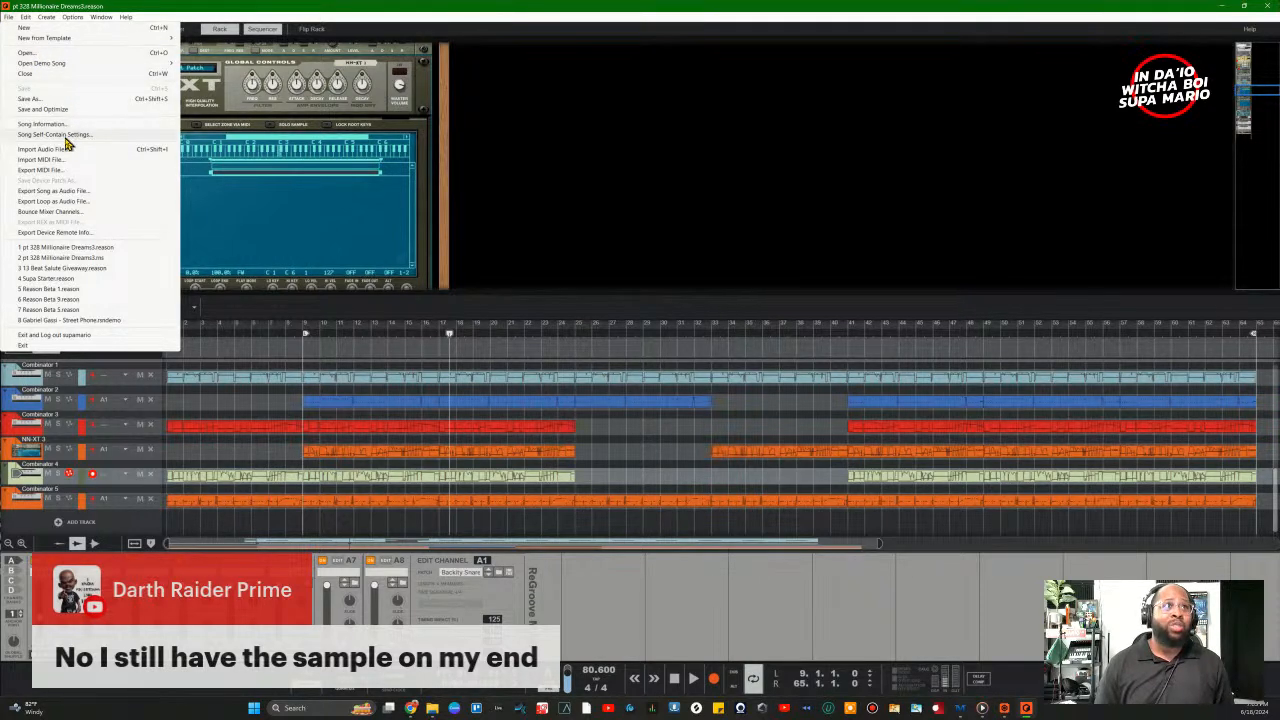
click(67, 136)
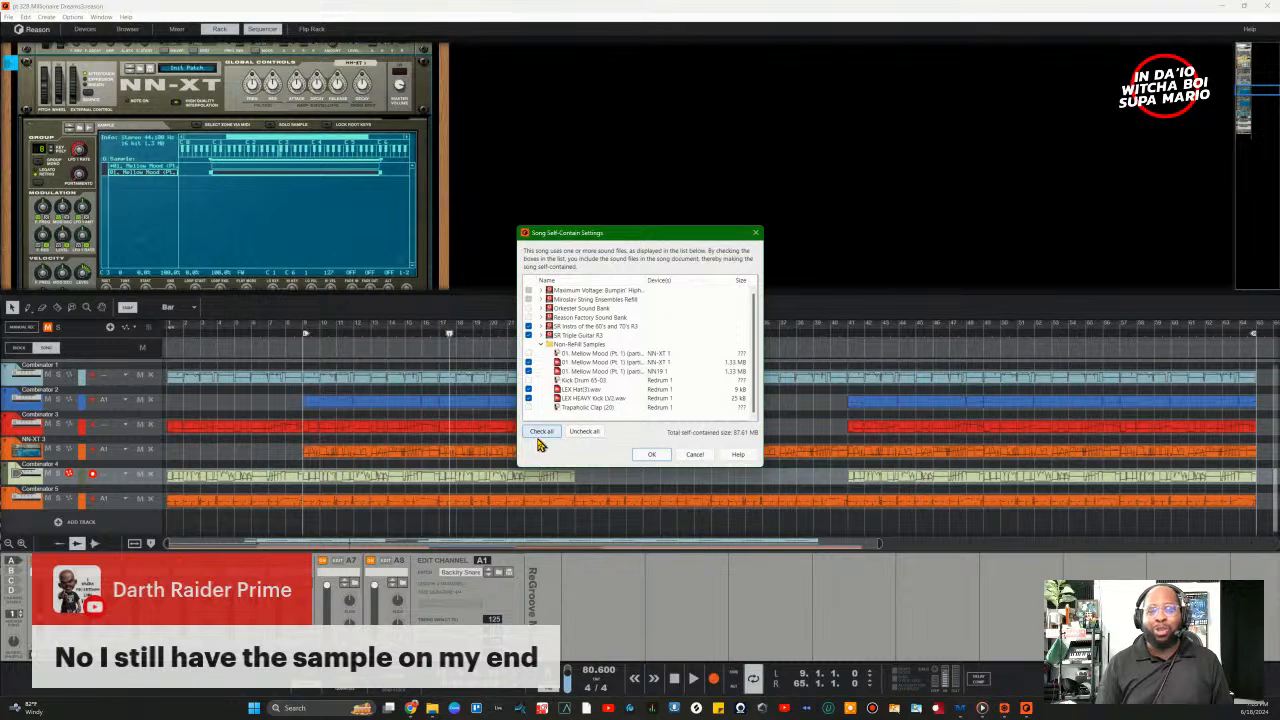
click(688, 456)
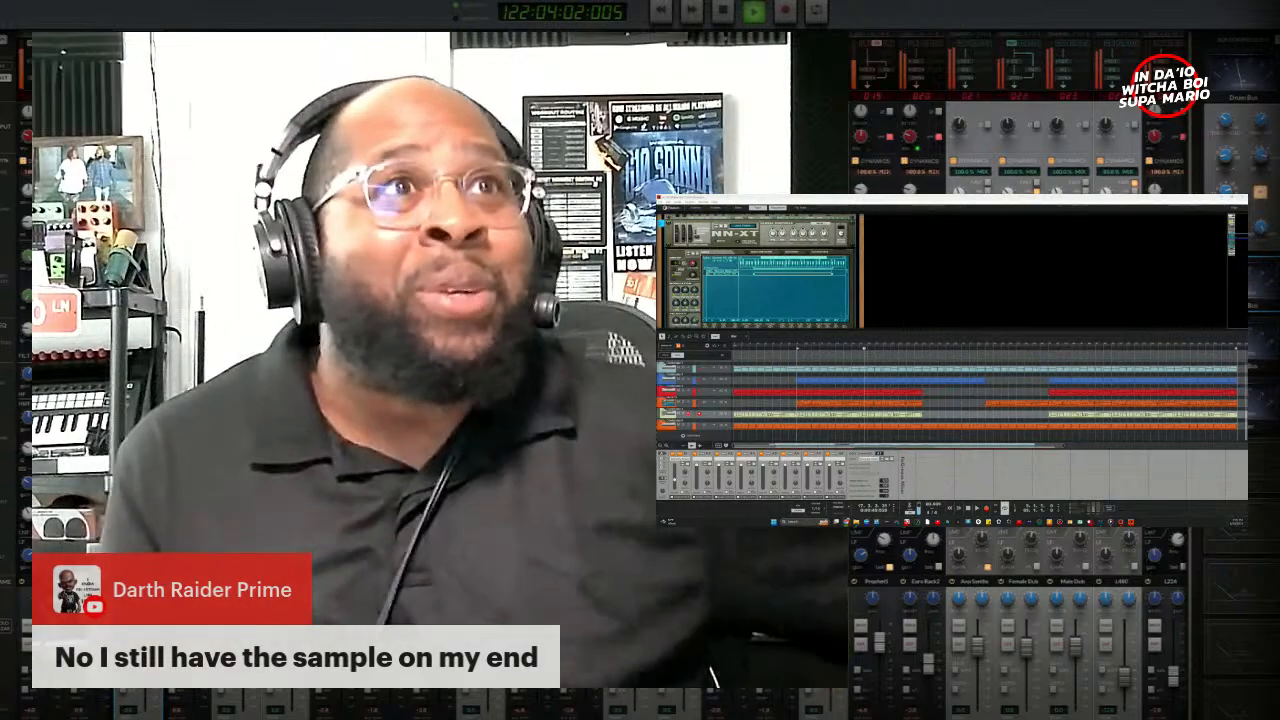
click(738, 208)
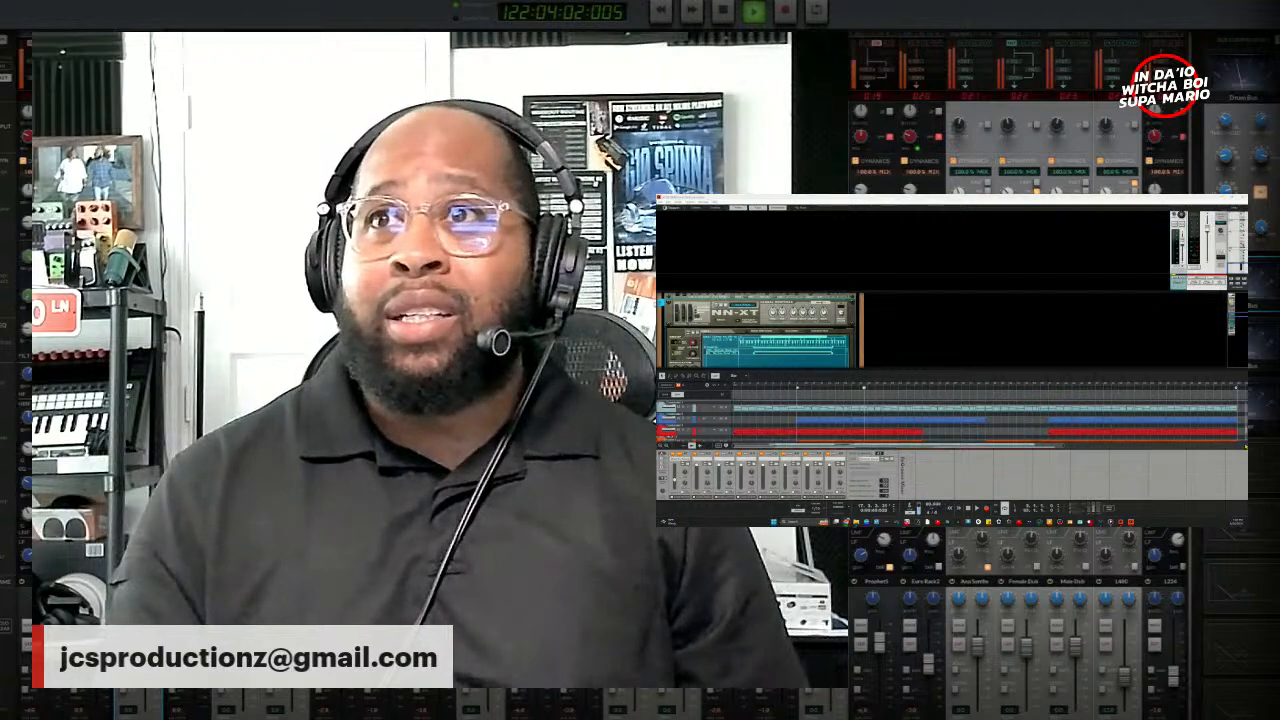
Step: Hide the mixer and browse the rack past the NN-XT down to the folded device strips
drag(1240, 315, 1242, 334)
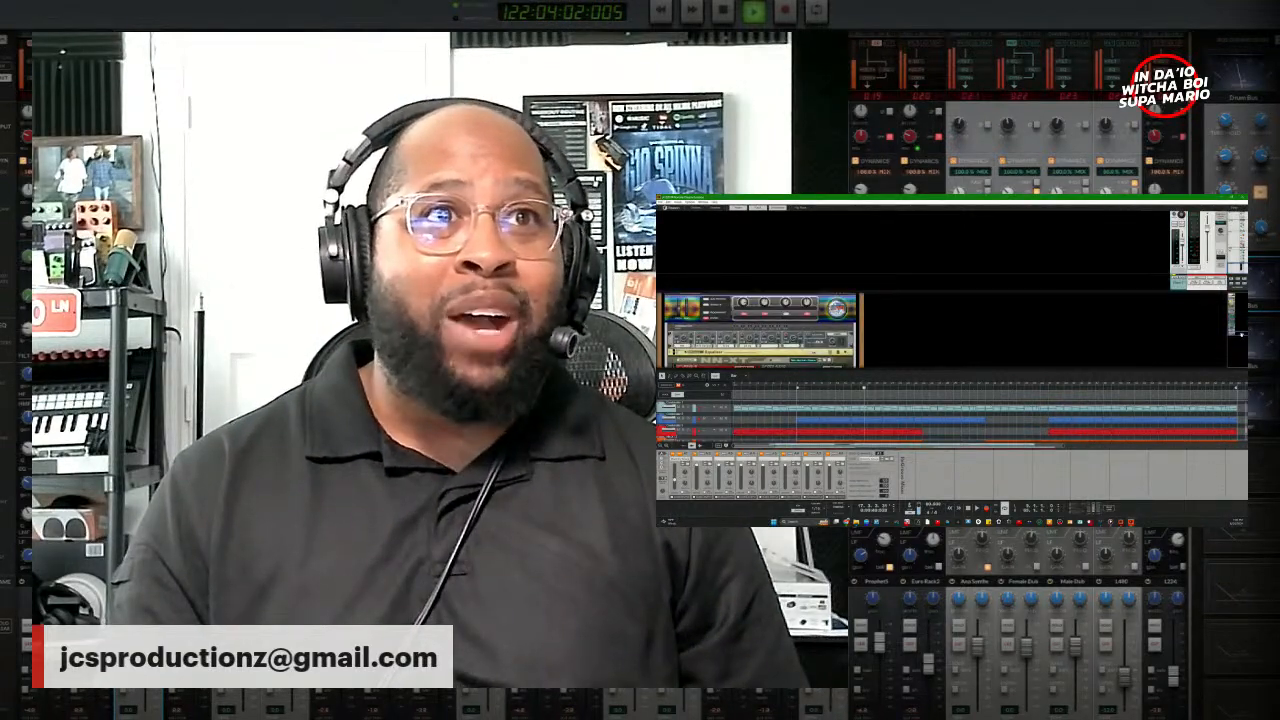
click(738, 209)
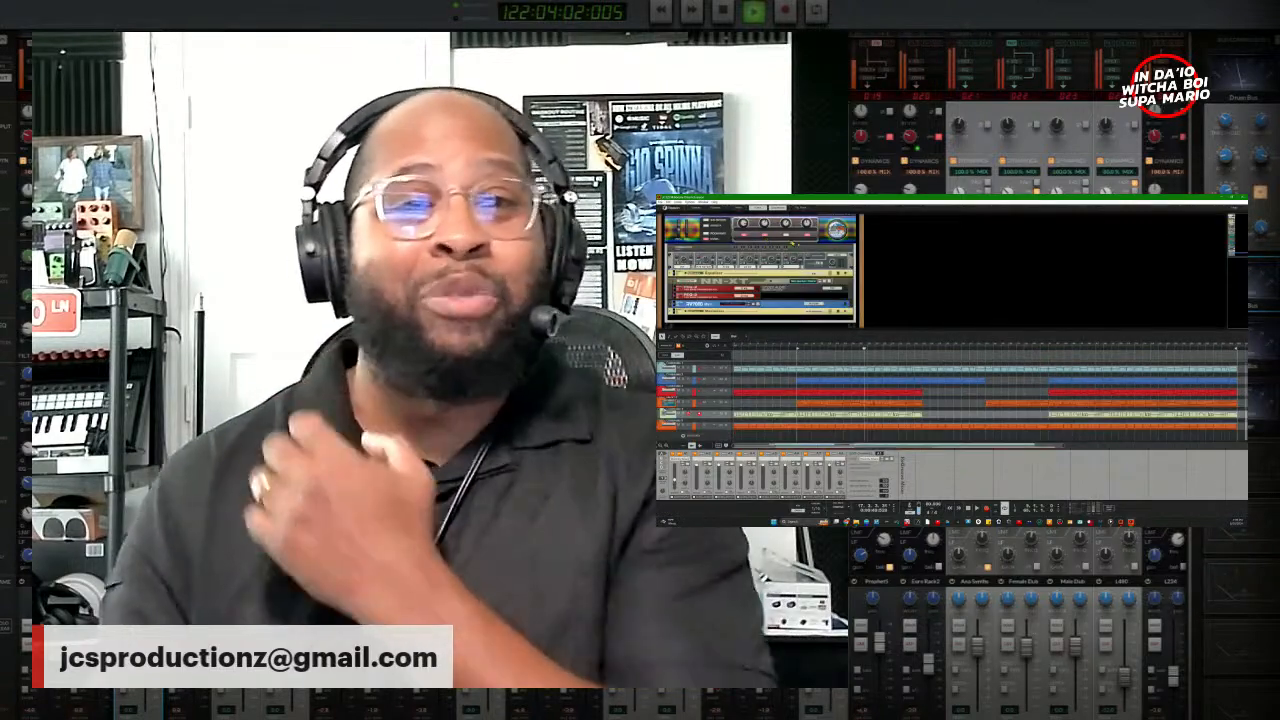
scroll(818, 275, up, 2)
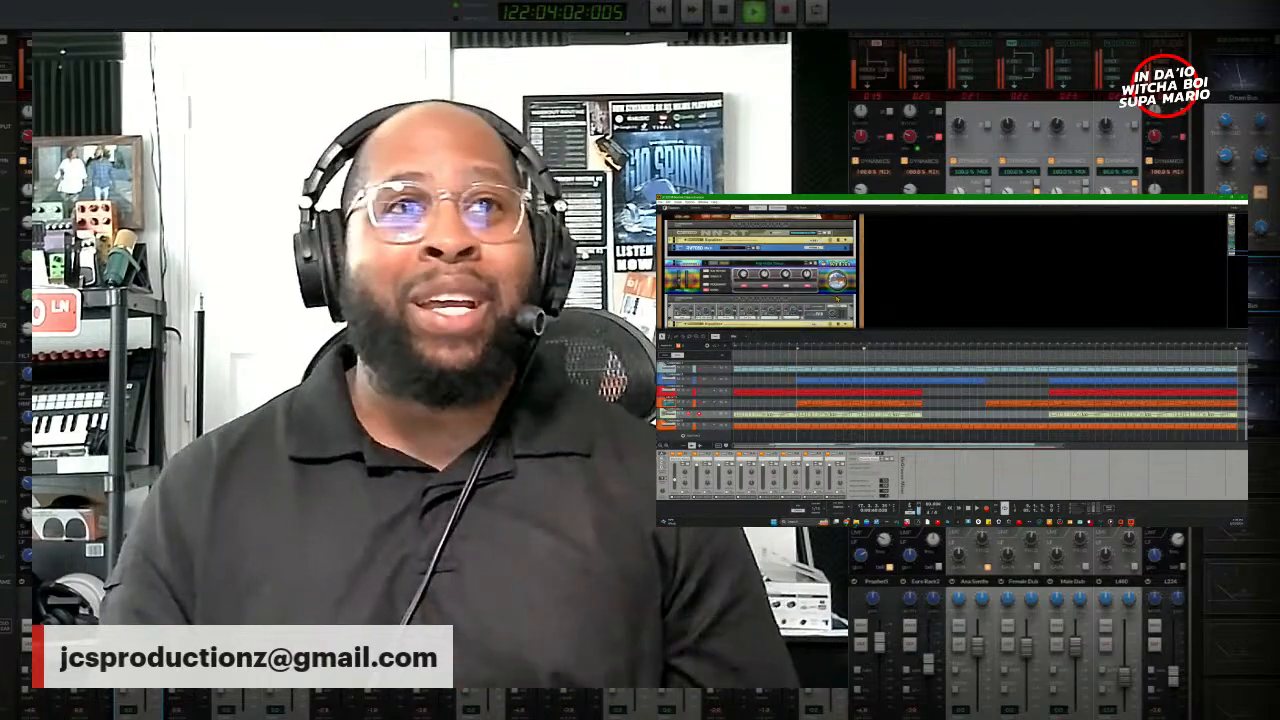
scroll(760, 270, up, 2)
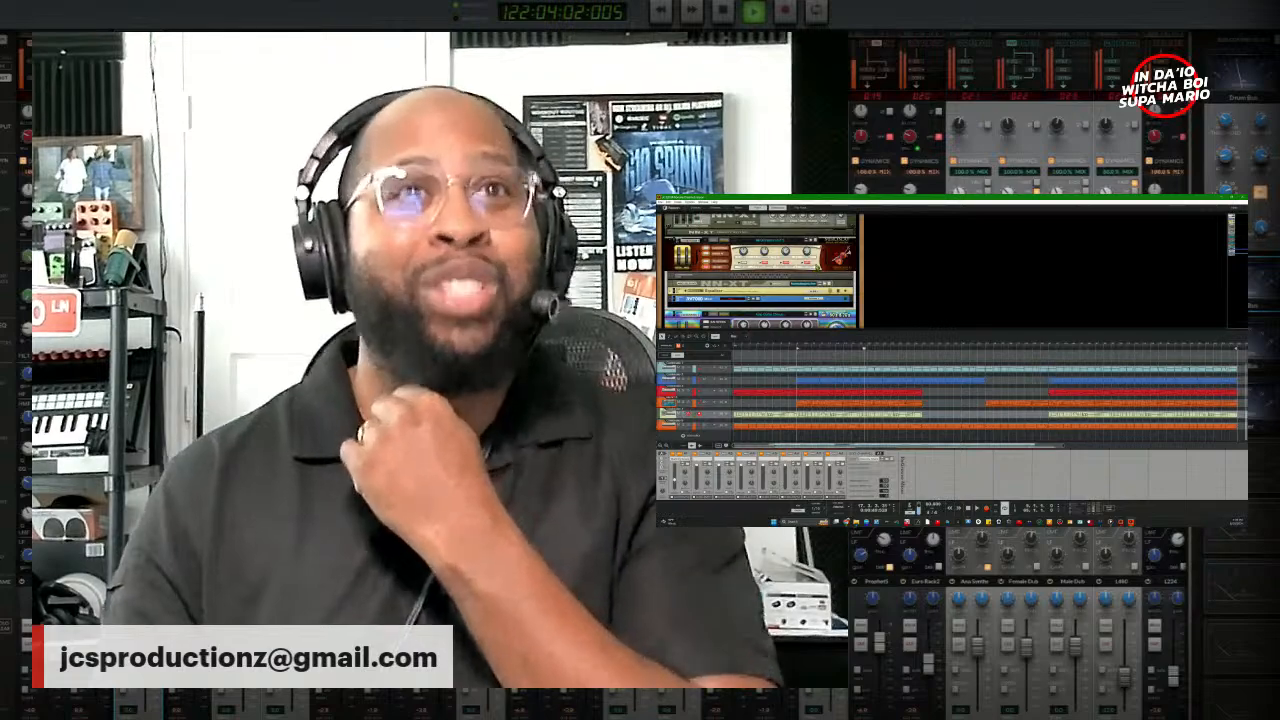
scroll(760, 270, up, 3)
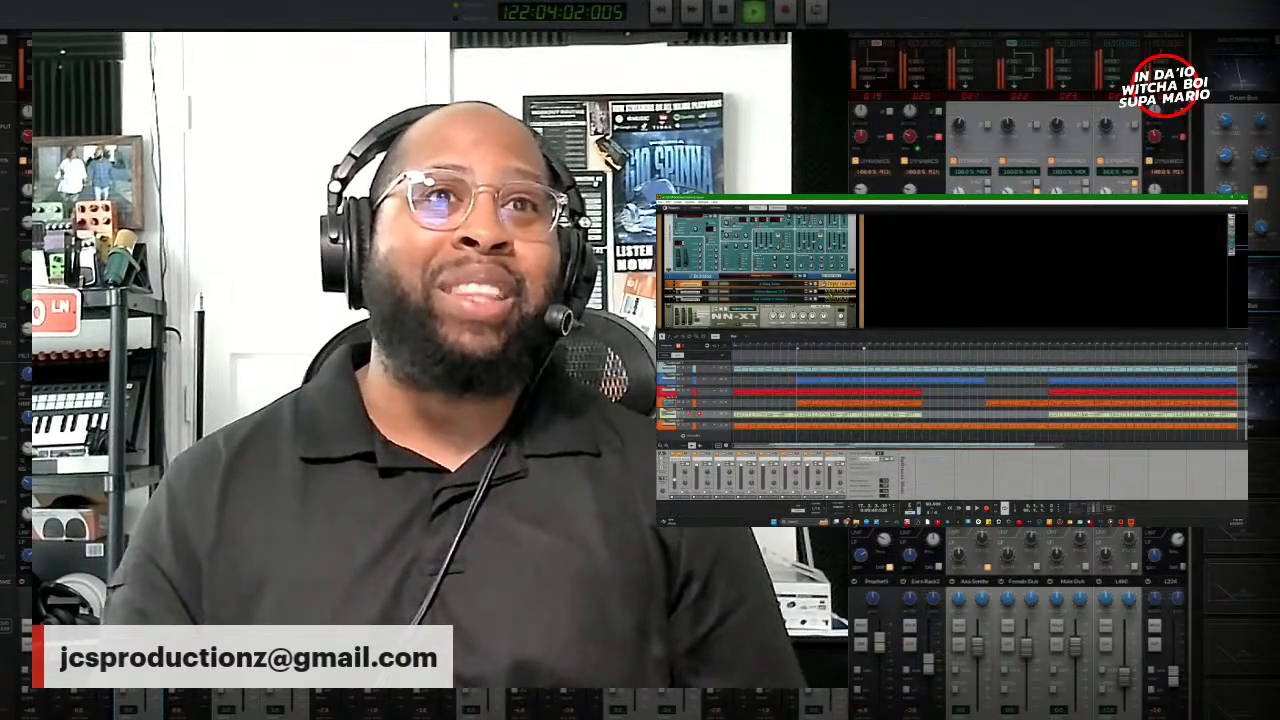
scroll(760, 270, down, 3)
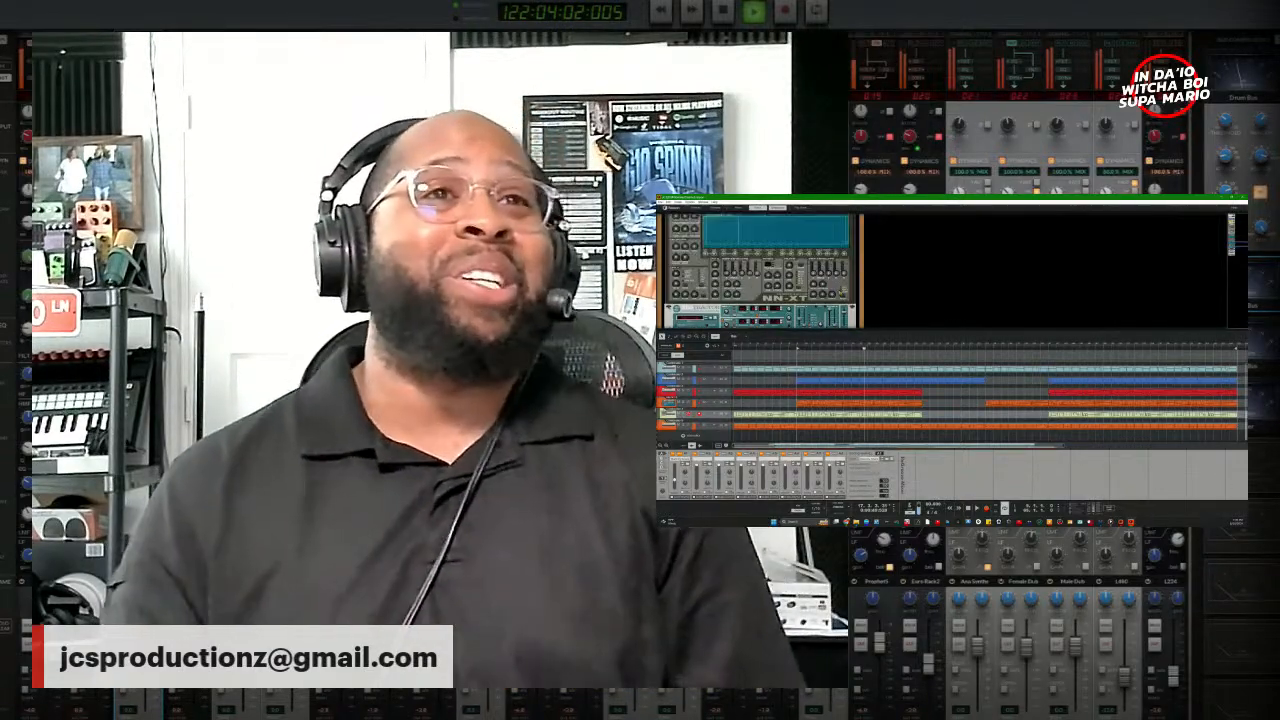
scroll(760, 270, down, 5)
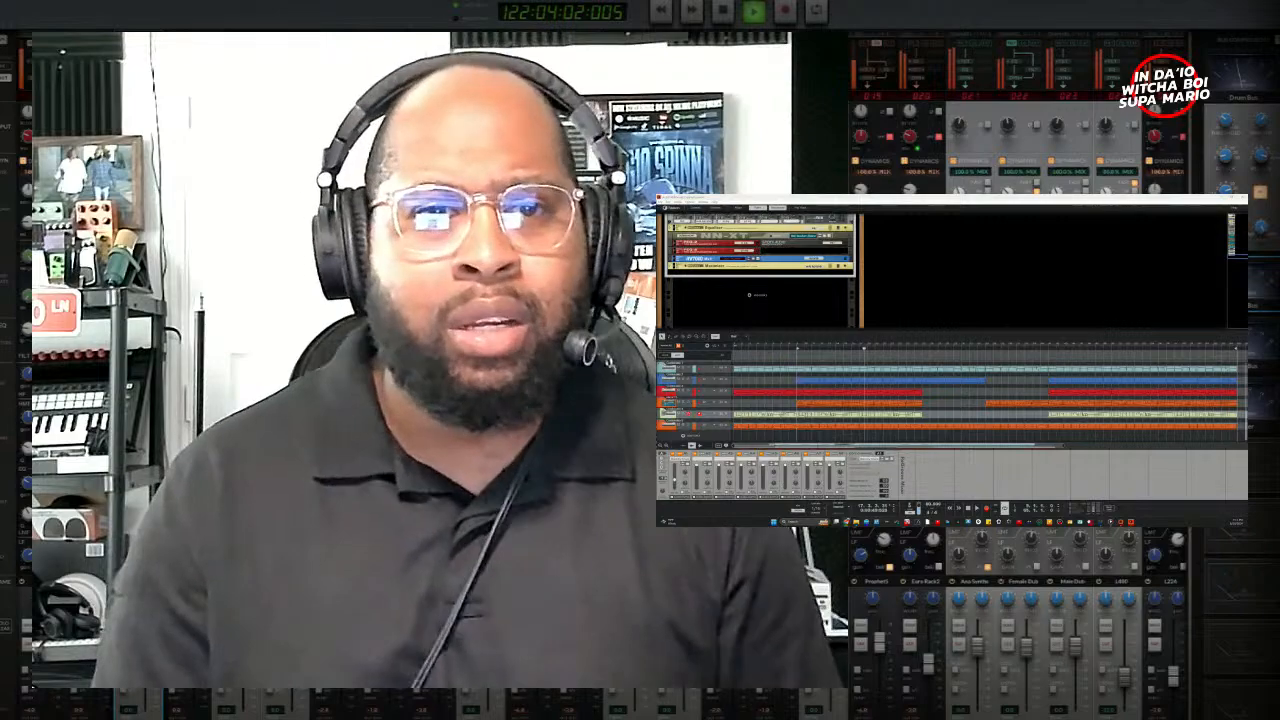
Step: Drag the browser with the creator's link page up over Reason to the screen centre
drag(836, 519, 876, 199)
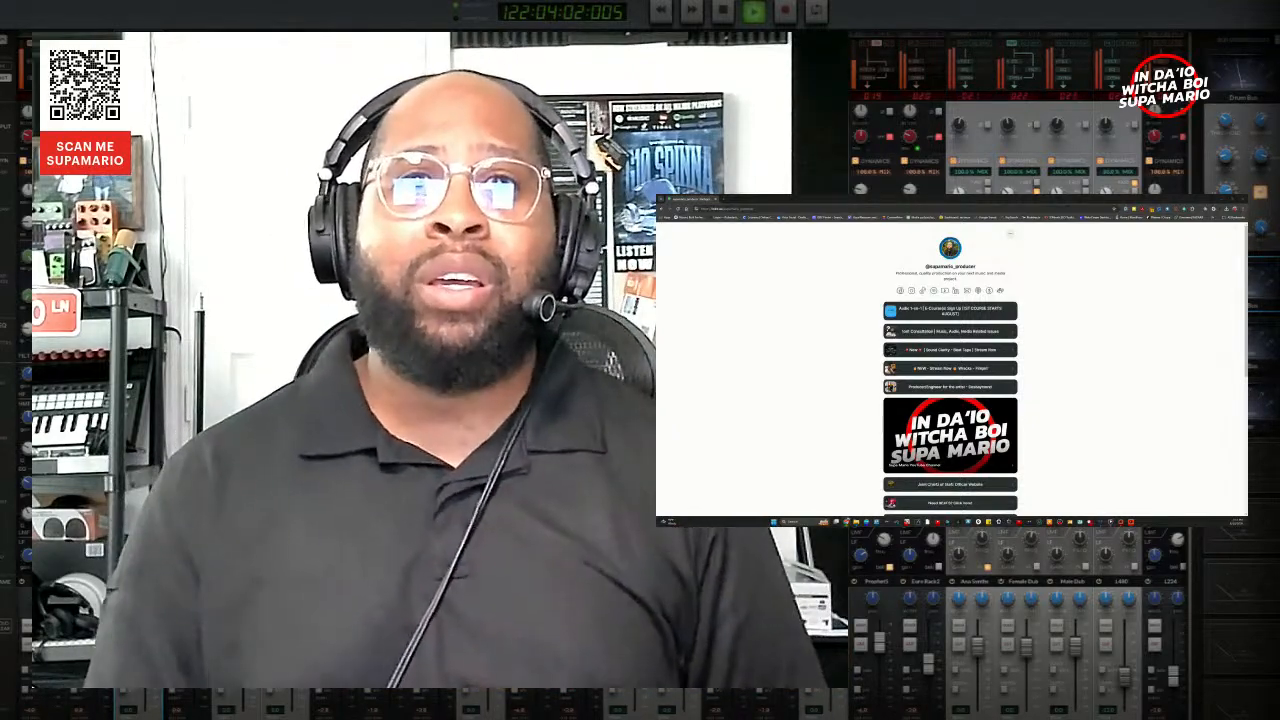
scroll(1106, 409, down, 2)
scroll(1070, 395, up, 2)
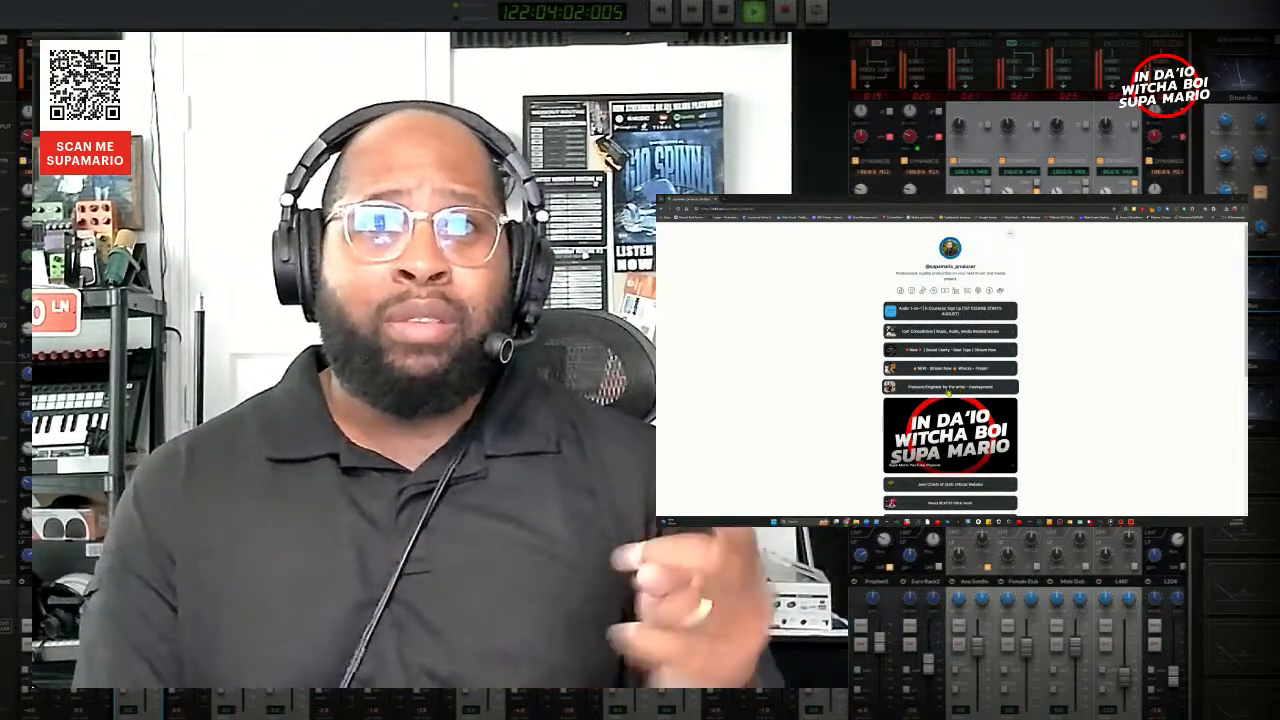
scroll(950, 400, down, 3)
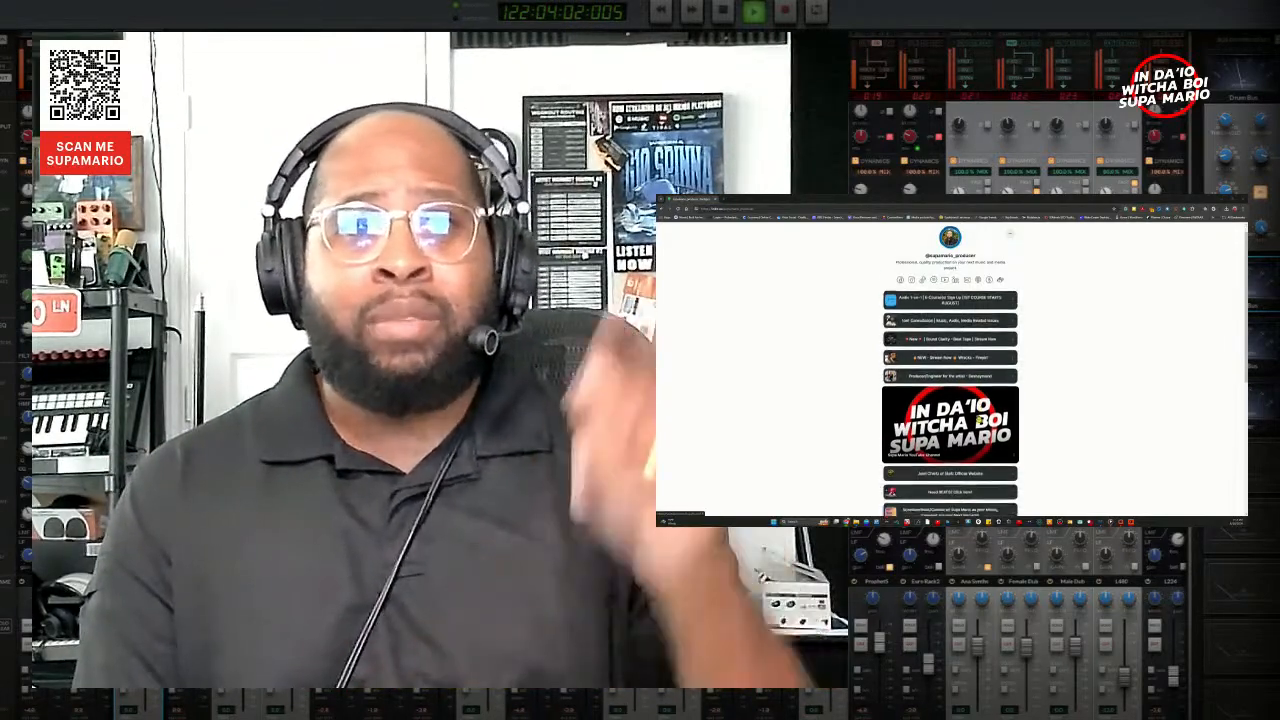
scroll(975, 418, down, 3)
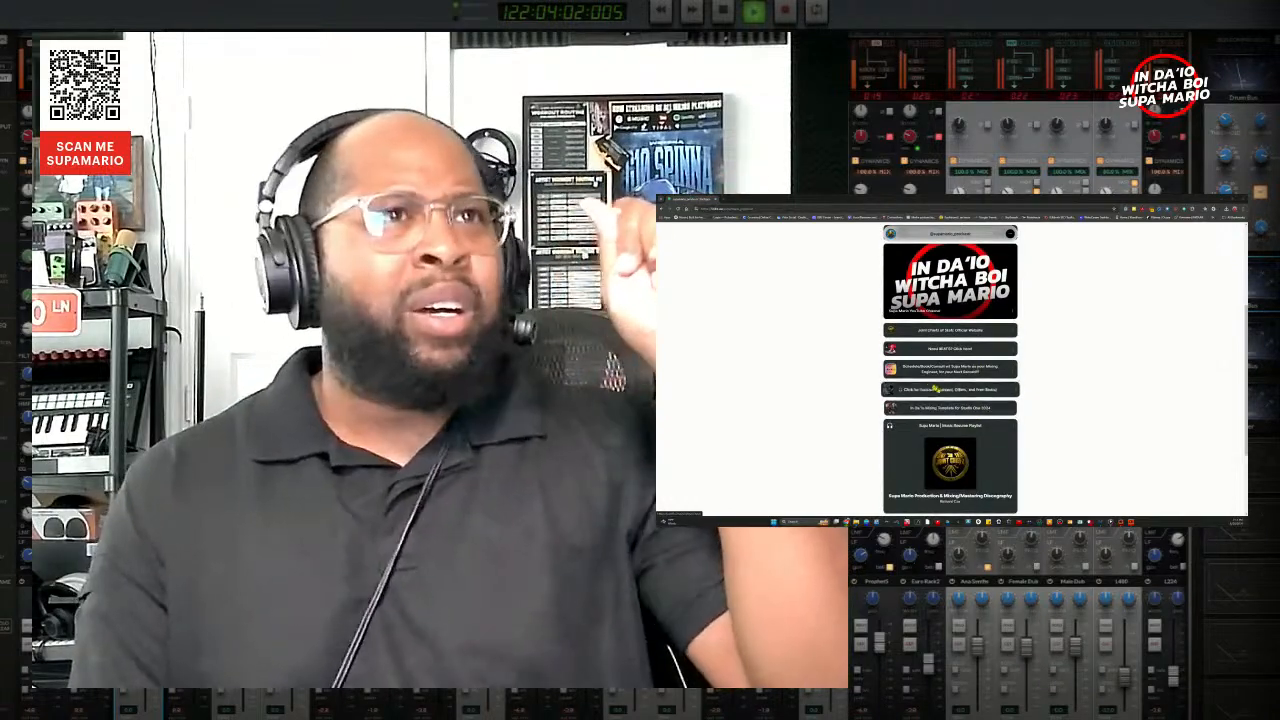
scroll(927, 381, up, 6)
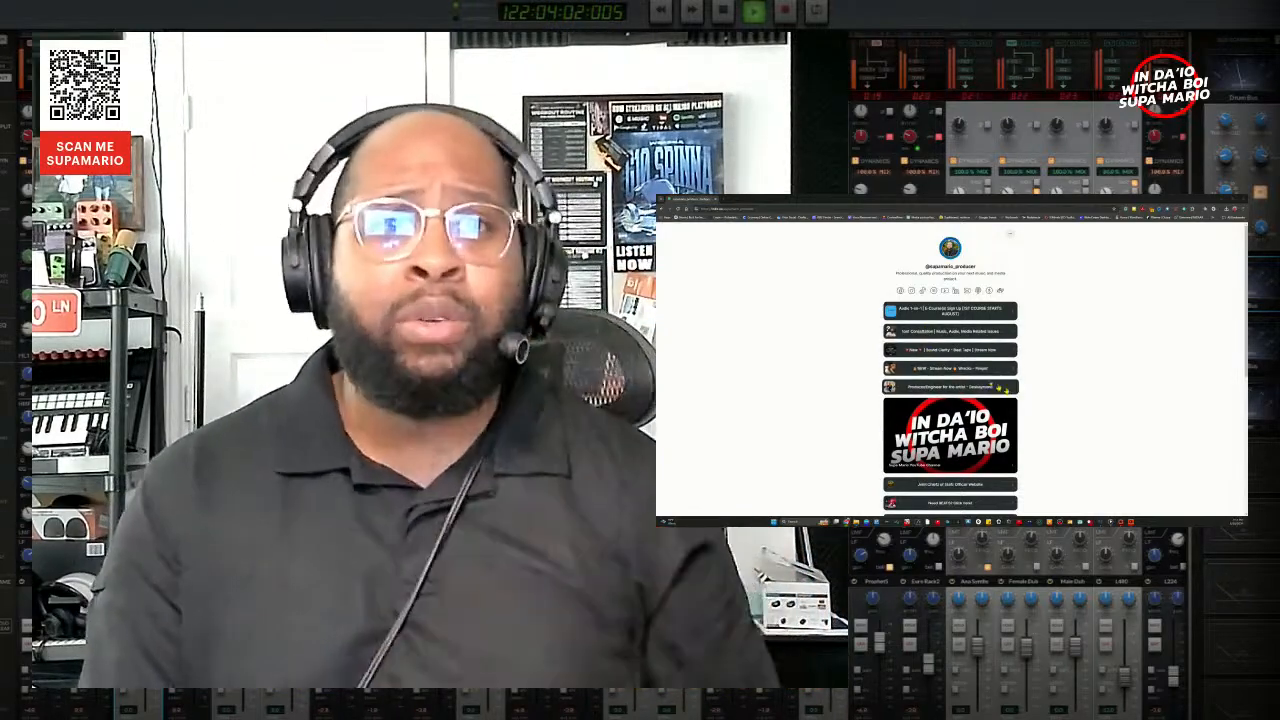
scroll(950, 380, down, 3)
scroll(1000, 390, down, 6)
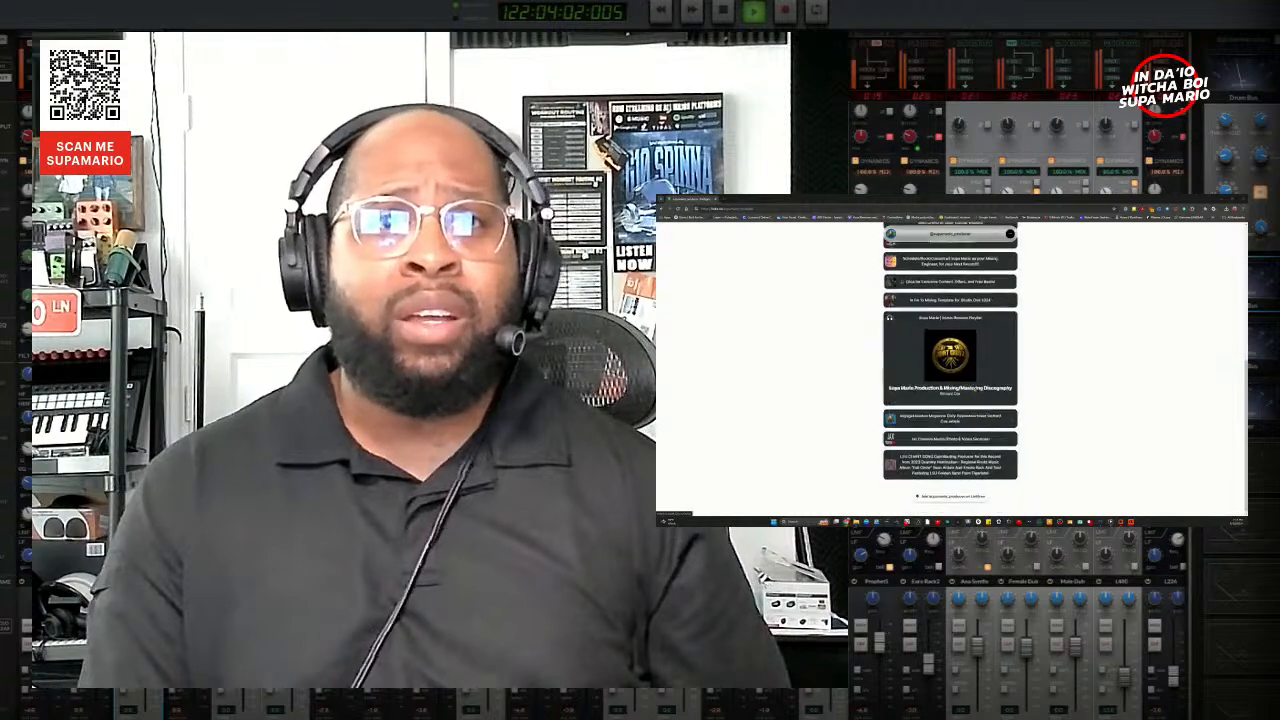
scroll(1020, 395, up, 9)
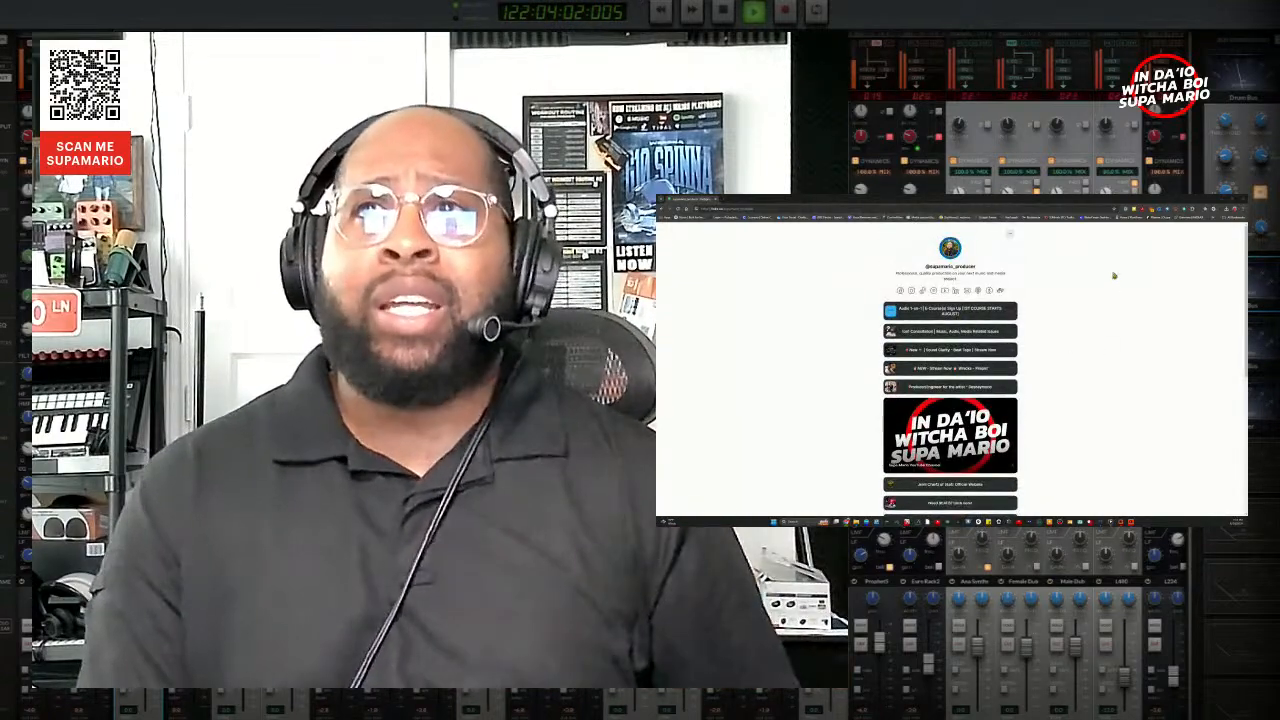